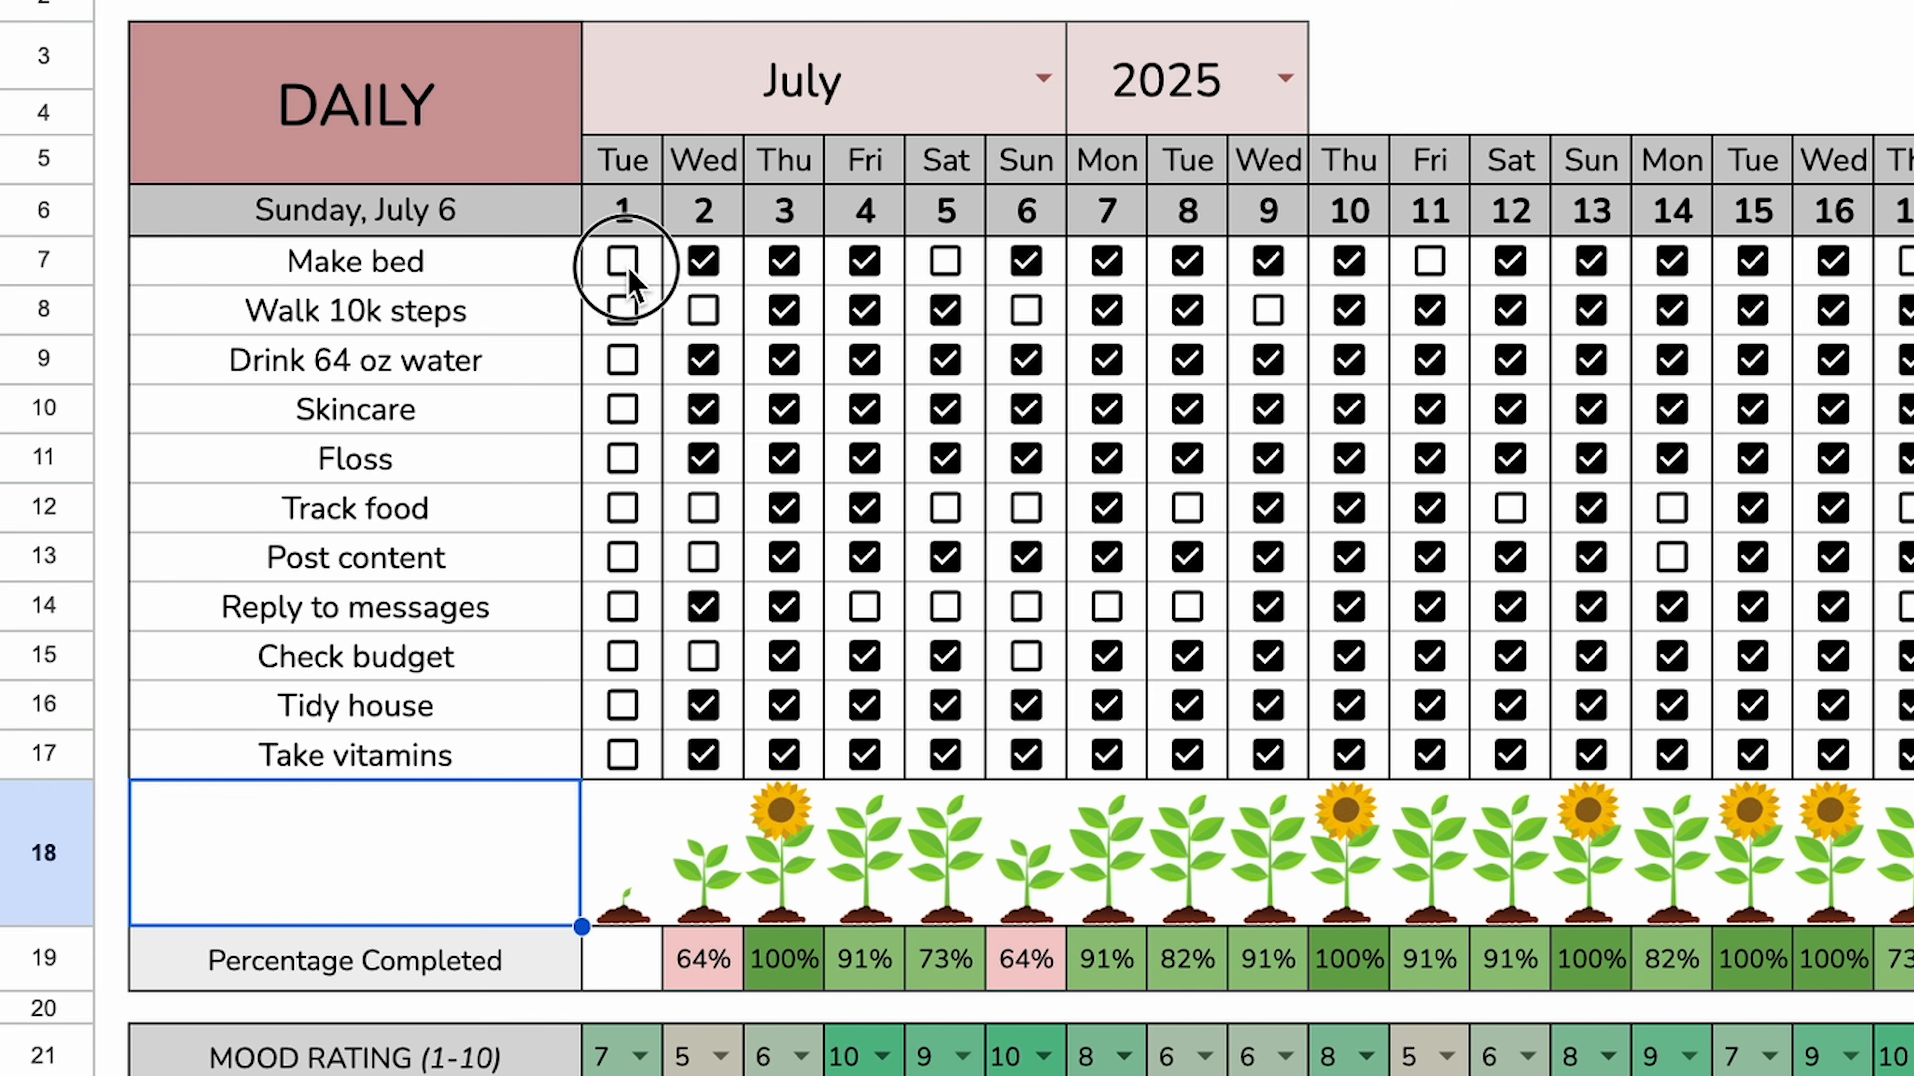
# Mark all eleven daily habits as completed for July 1, from Make bed down to Take vitamins.
pyautogui.click(266, 206)
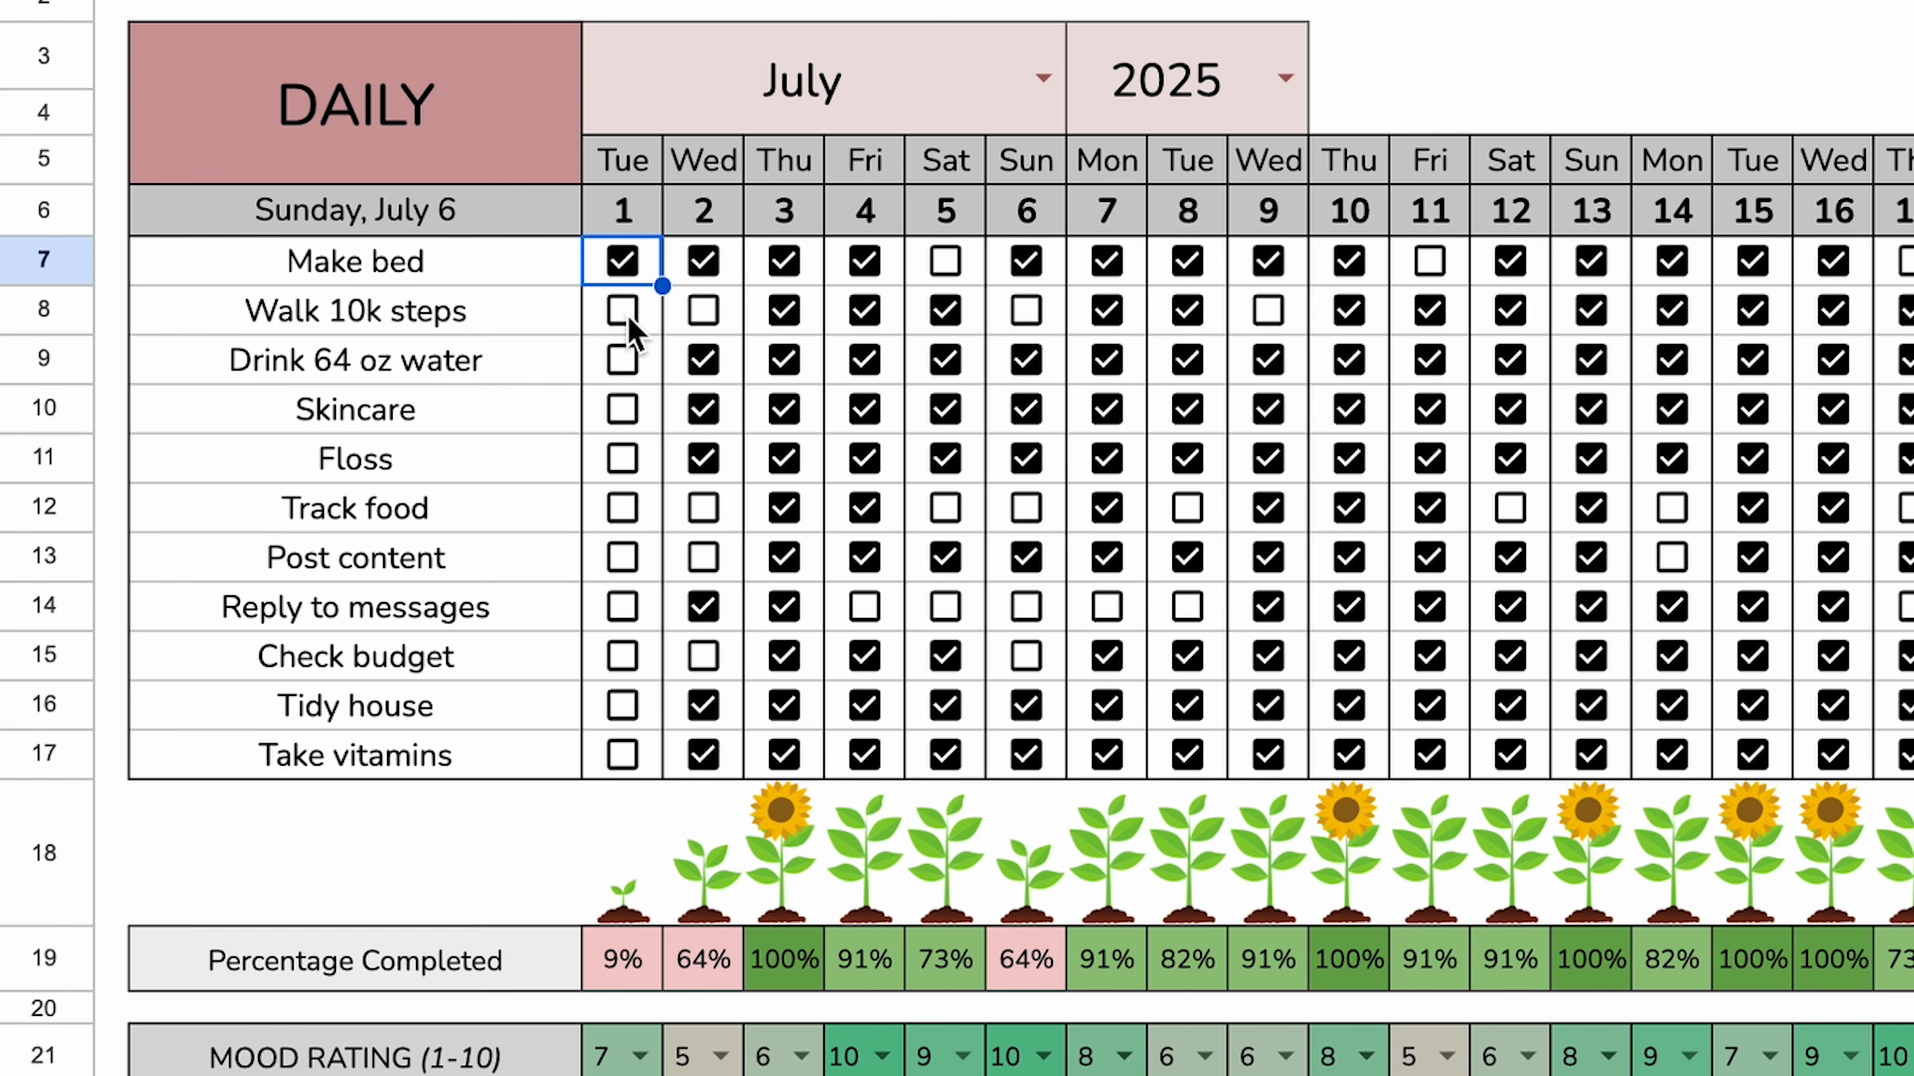
pyautogui.click(267, 229)
pyautogui.click(267, 250)
pyautogui.click(268, 273)
pyautogui.click(624, 458)
pyautogui.click(624, 508)
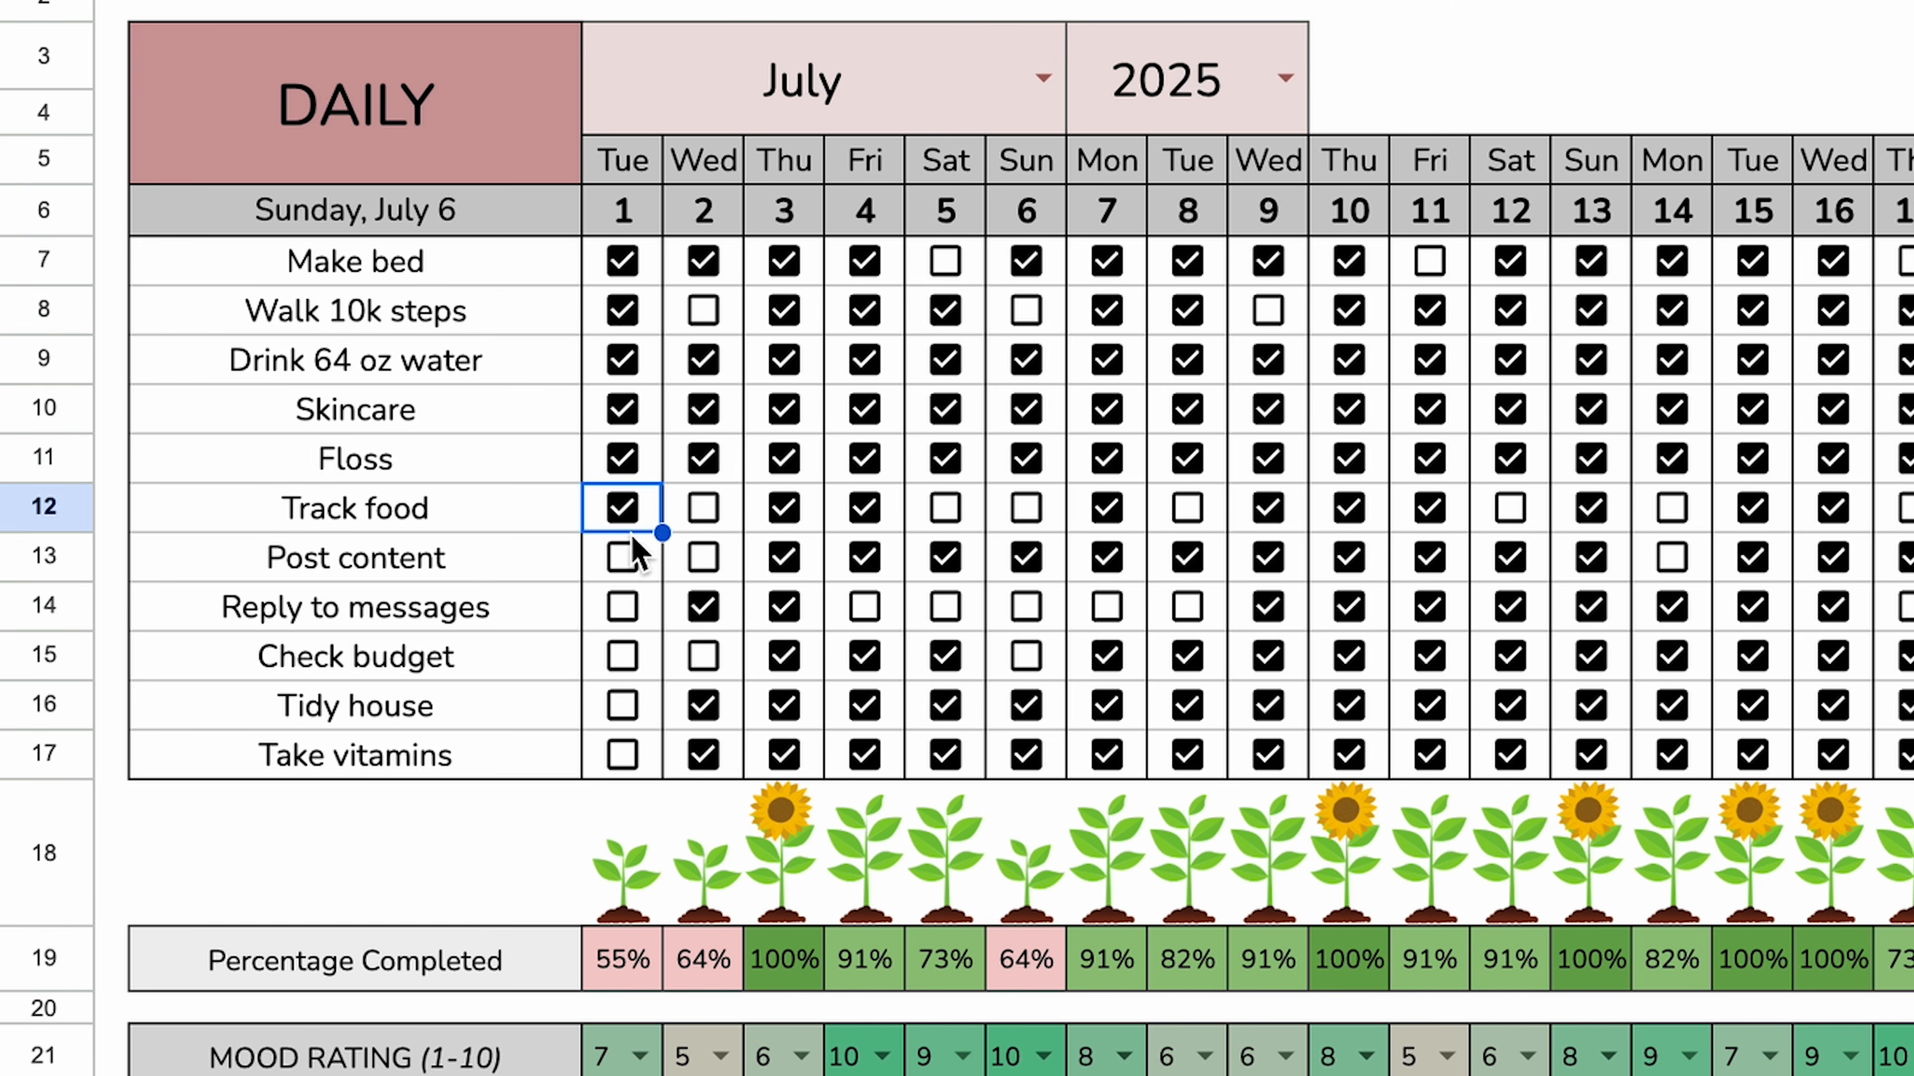
pyautogui.click(624, 558)
pyautogui.click(624, 607)
pyautogui.click(623, 656)
pyautogui.click(622, 706)
pyautogui.click(623, 755)
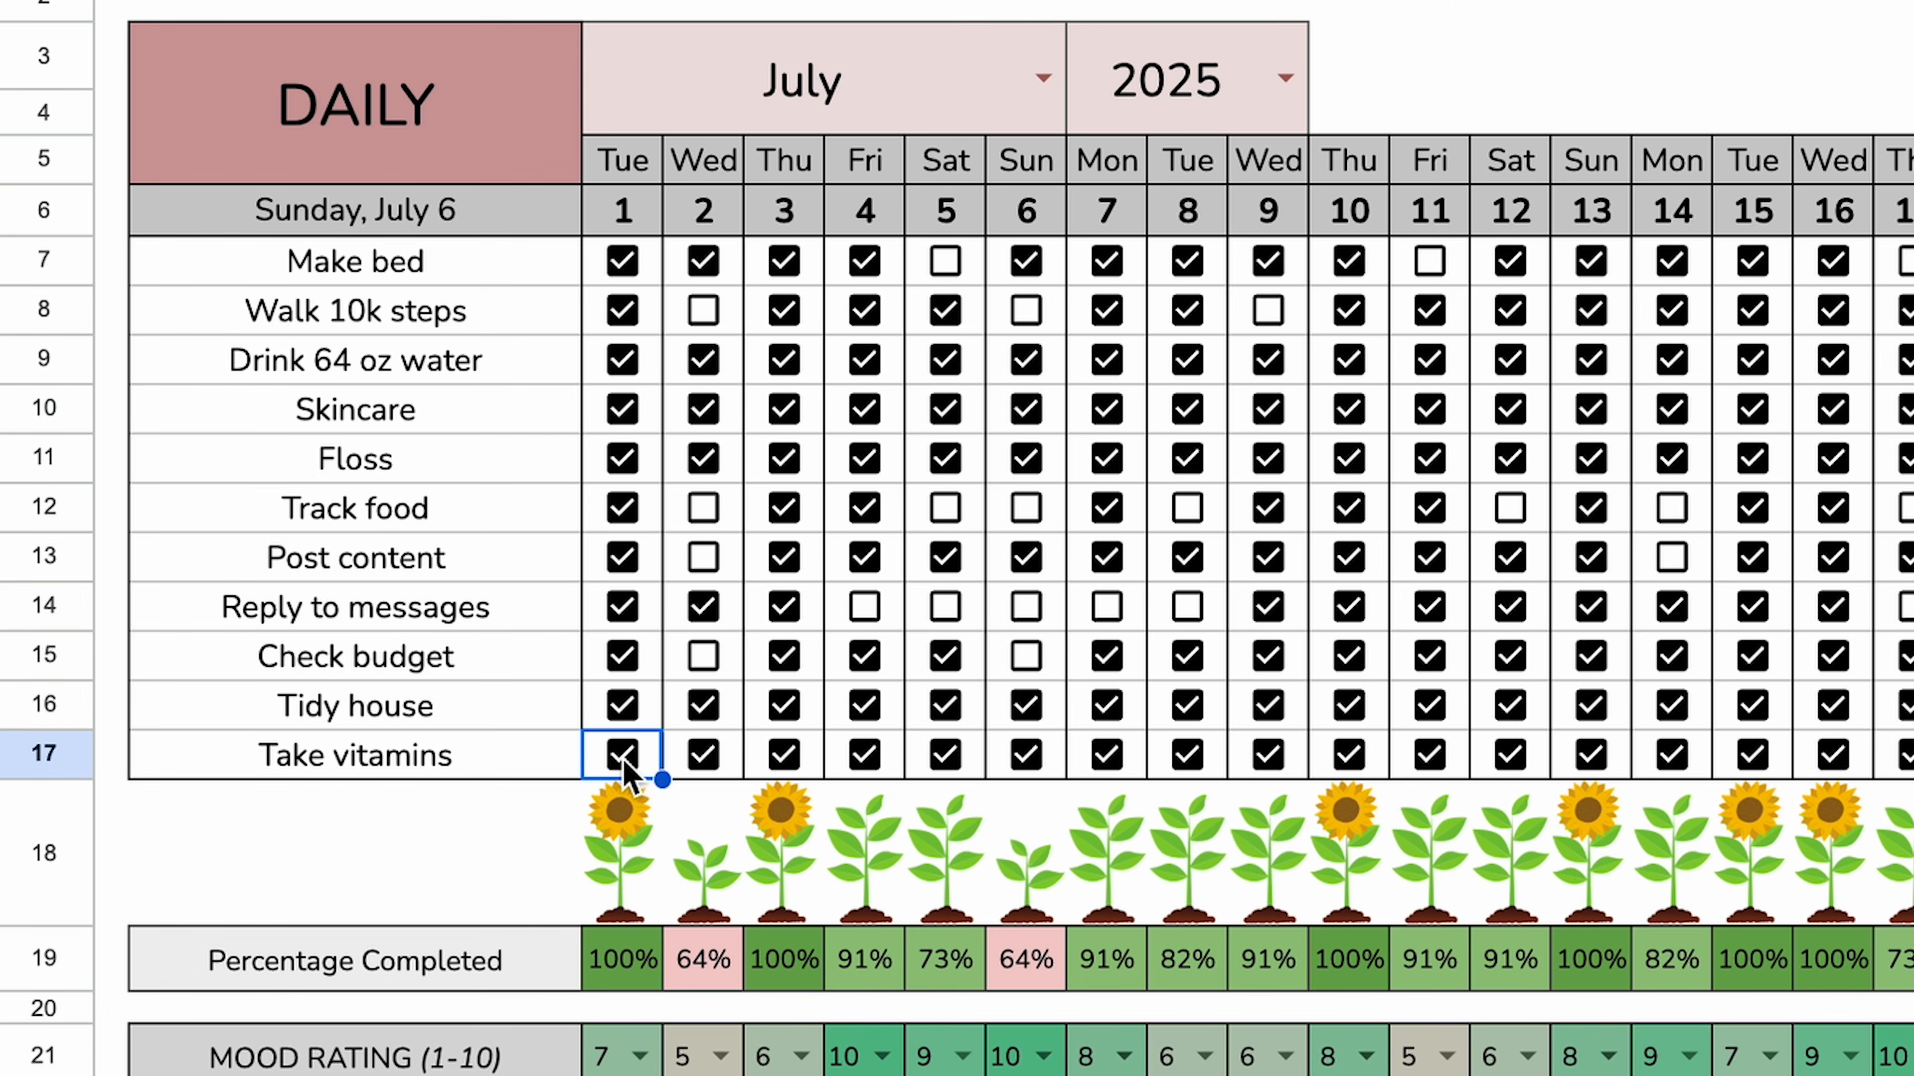
# Switch the daily tracker's month to September and back to July.
pyautogui.click(1043, 77)
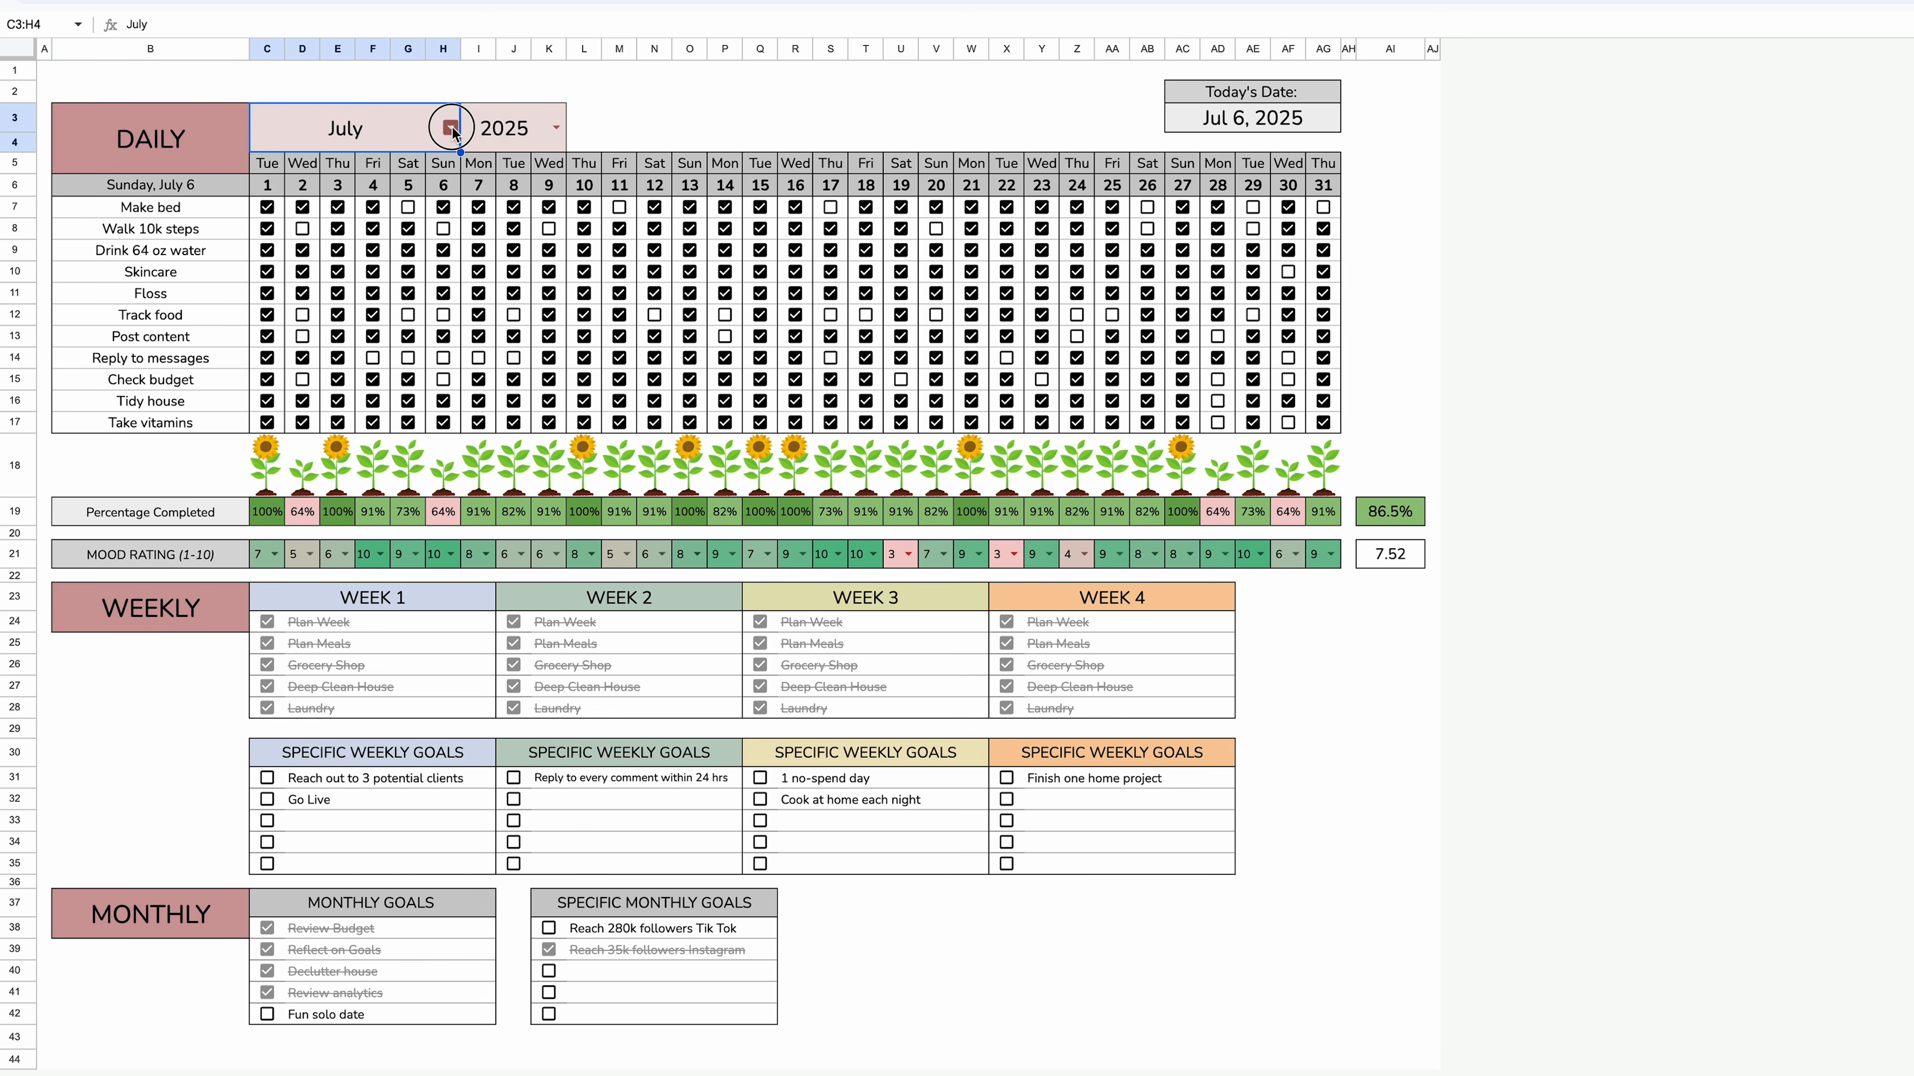
pyautogui.click(452, 127)
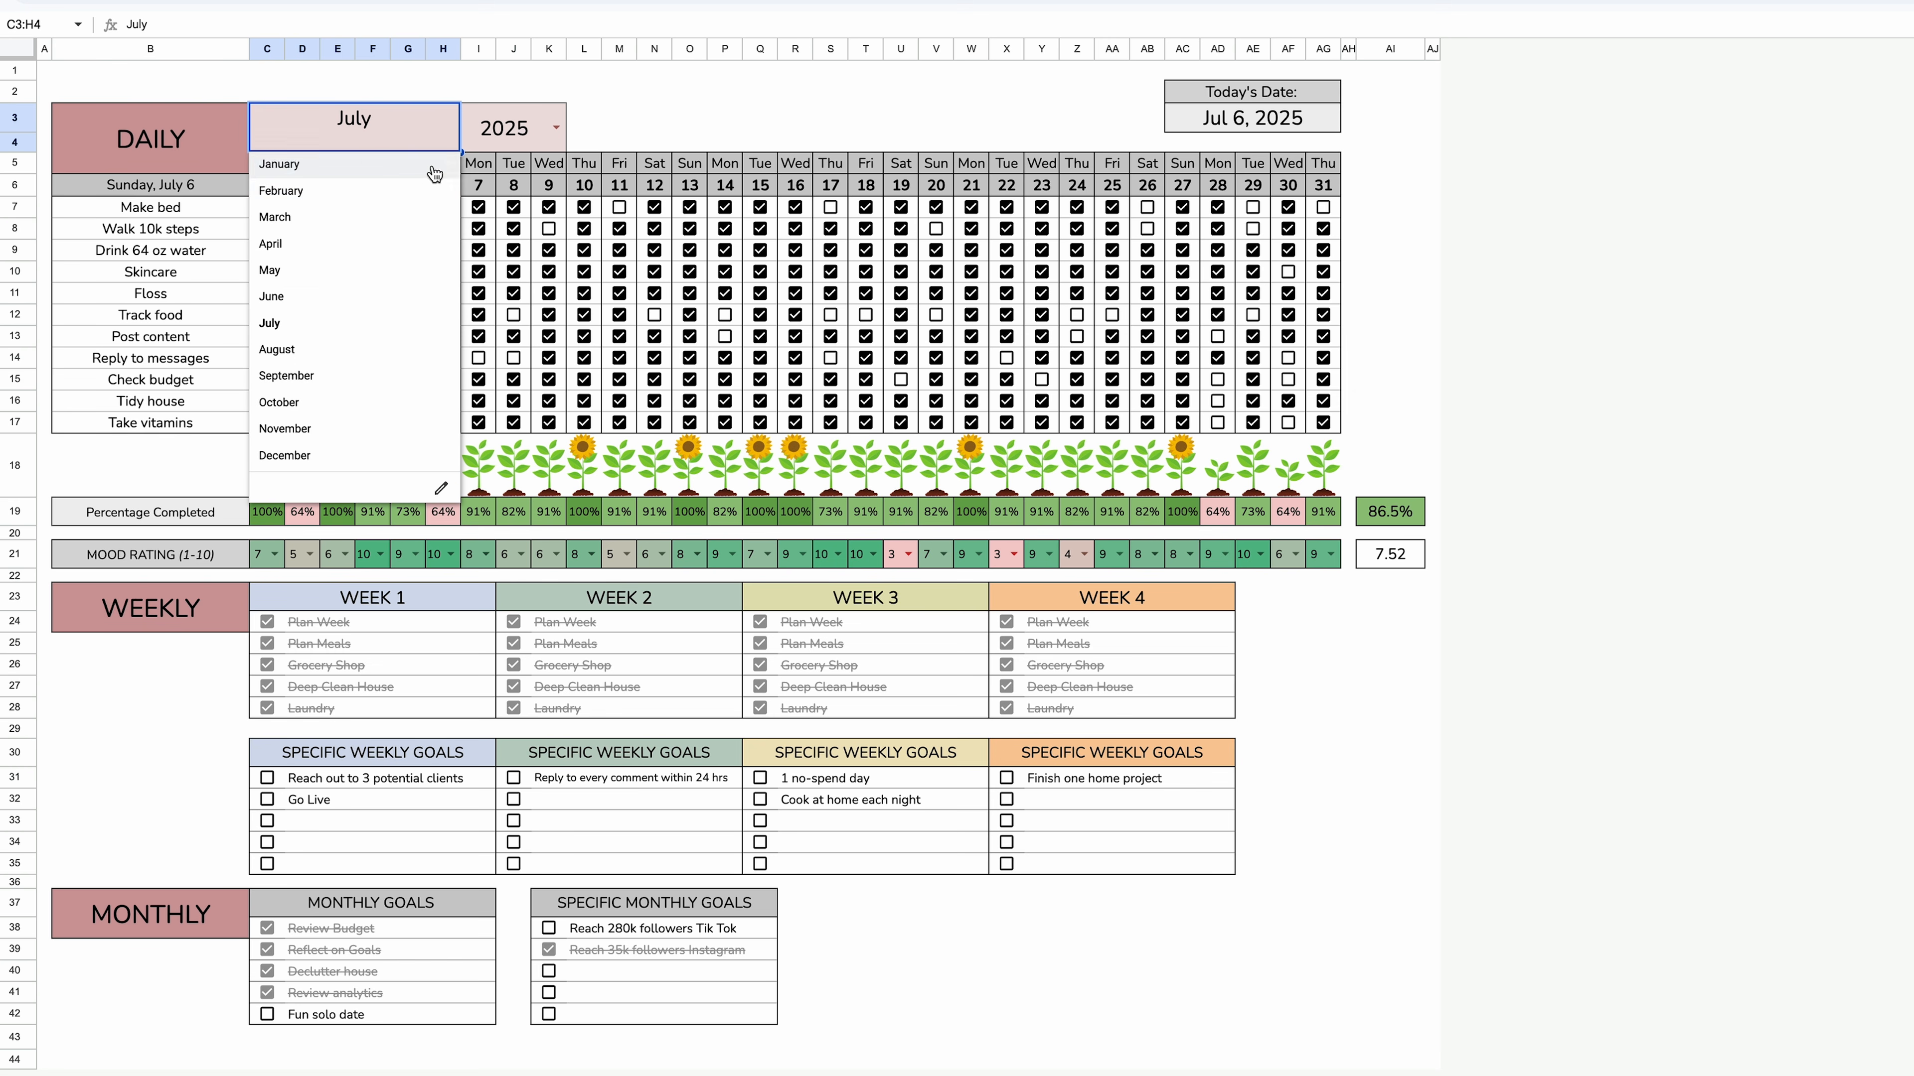
pyautogui.click(419, 377)
pyautogui.click(294, 166)
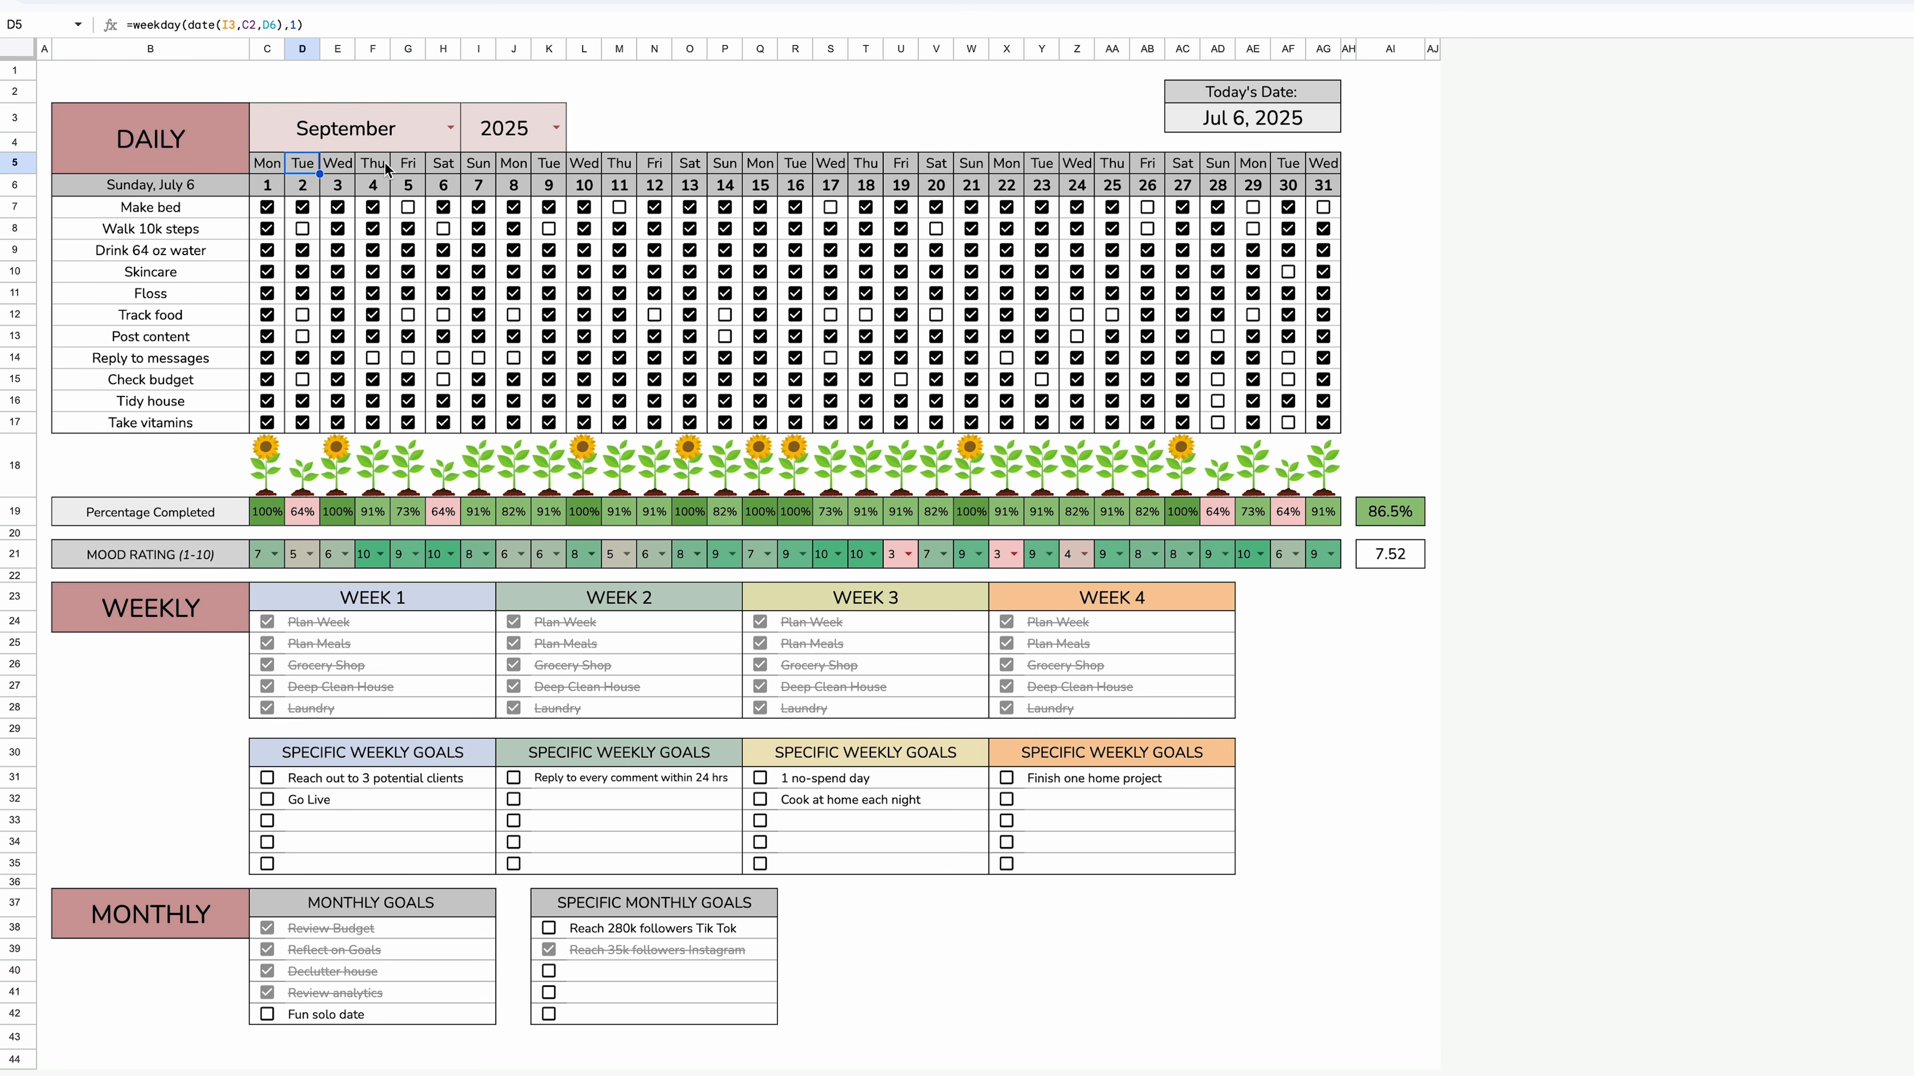
pyautogui.click(452, 126)
pyautogui.click(369, 331)
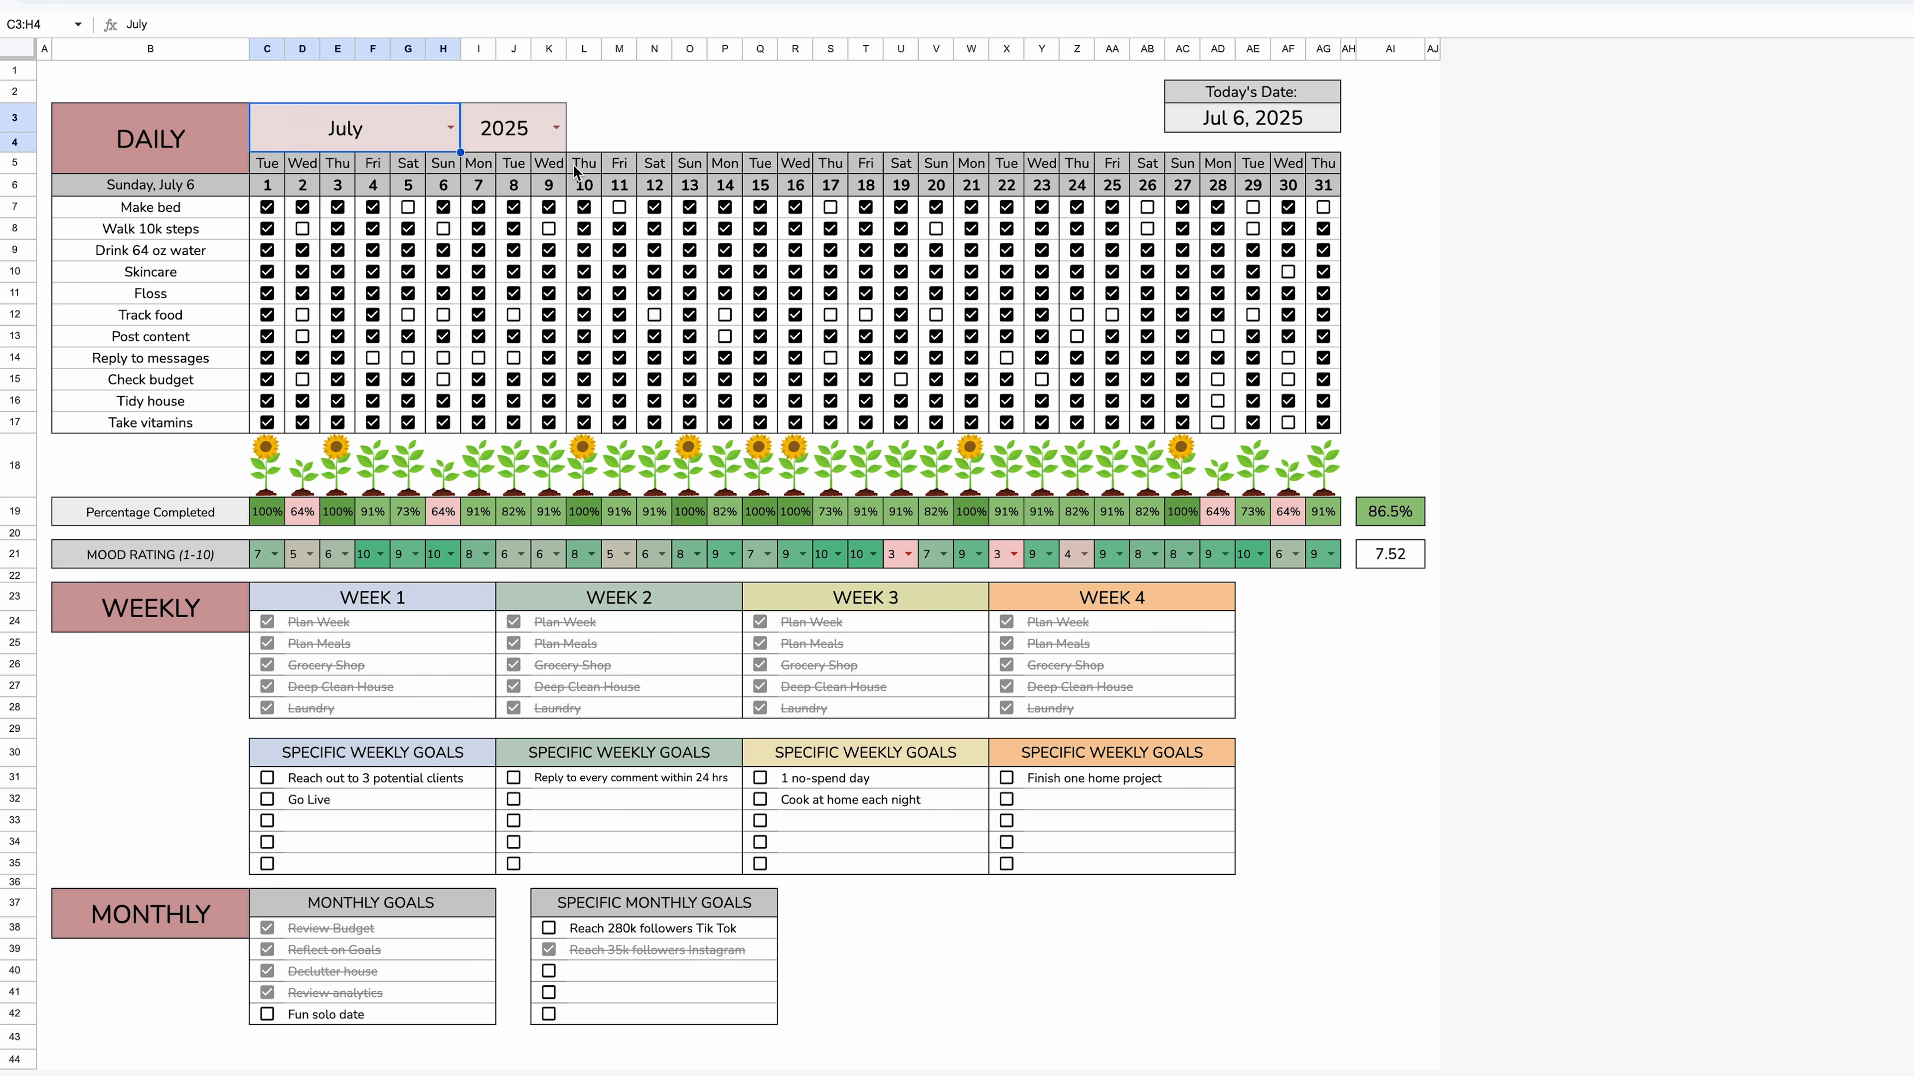
# Examine the year options of the daily tracker and its list of habits.
pyautogui.click(556, 126)
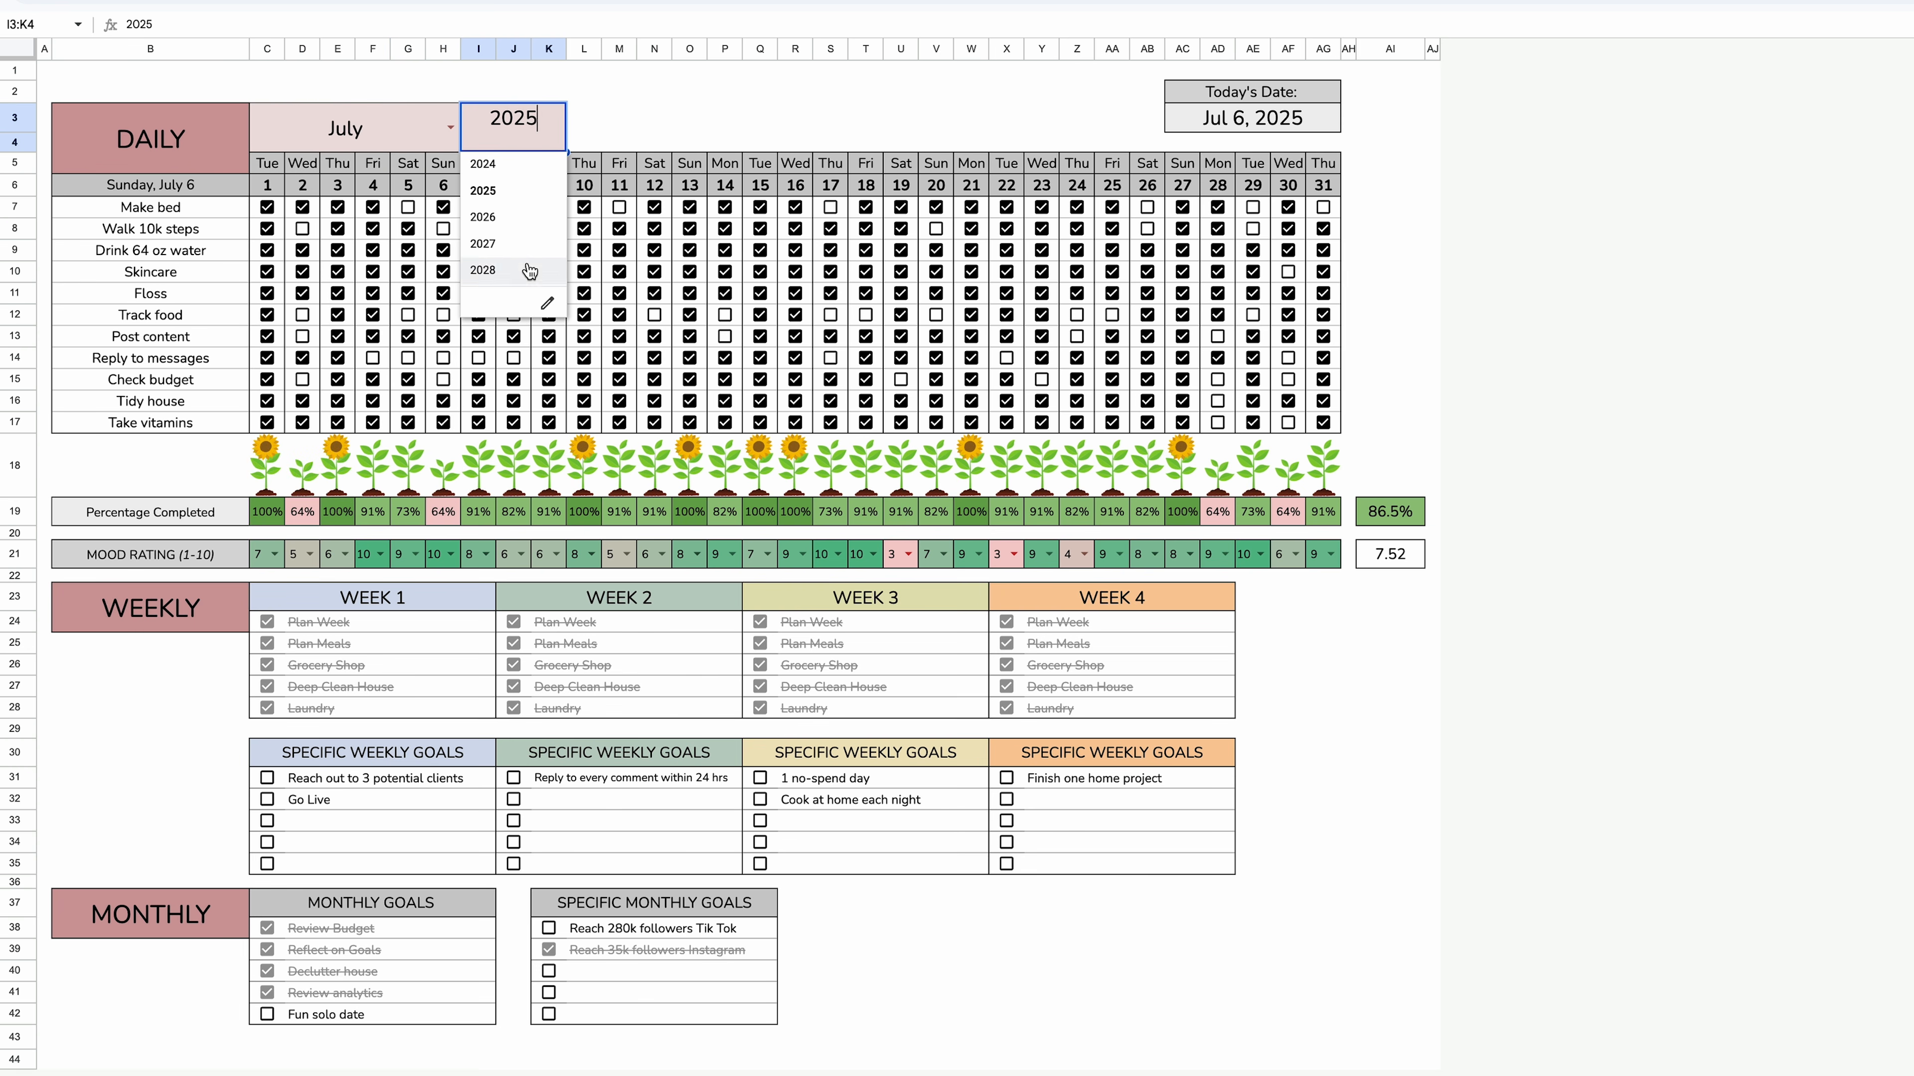
pyautogui.click(588, 132)
pyautogui.moveTo(172, 206); pyautogui.dragTo(189, 428)
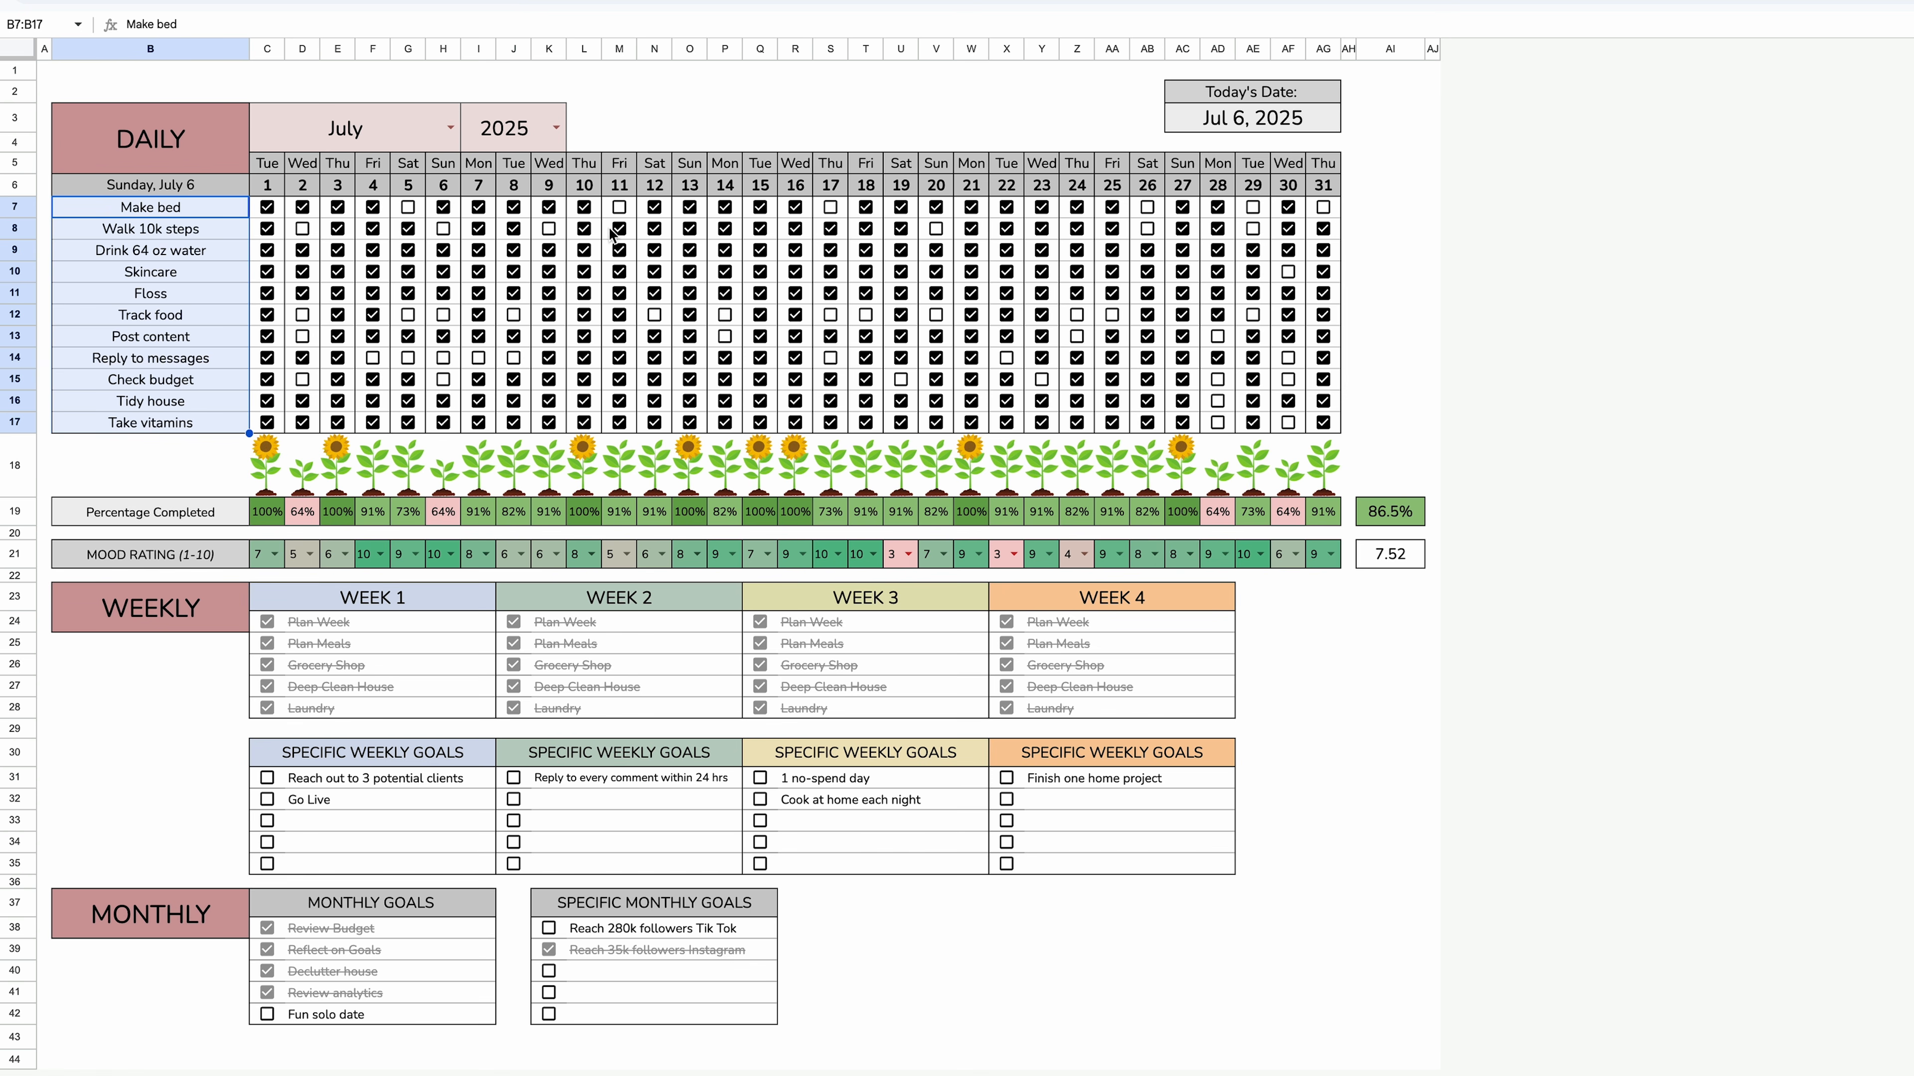
# Inspect the plant growth formulas and the Percentage Completed formulas for the first days of the month.
pyautogui.click(278, 484)
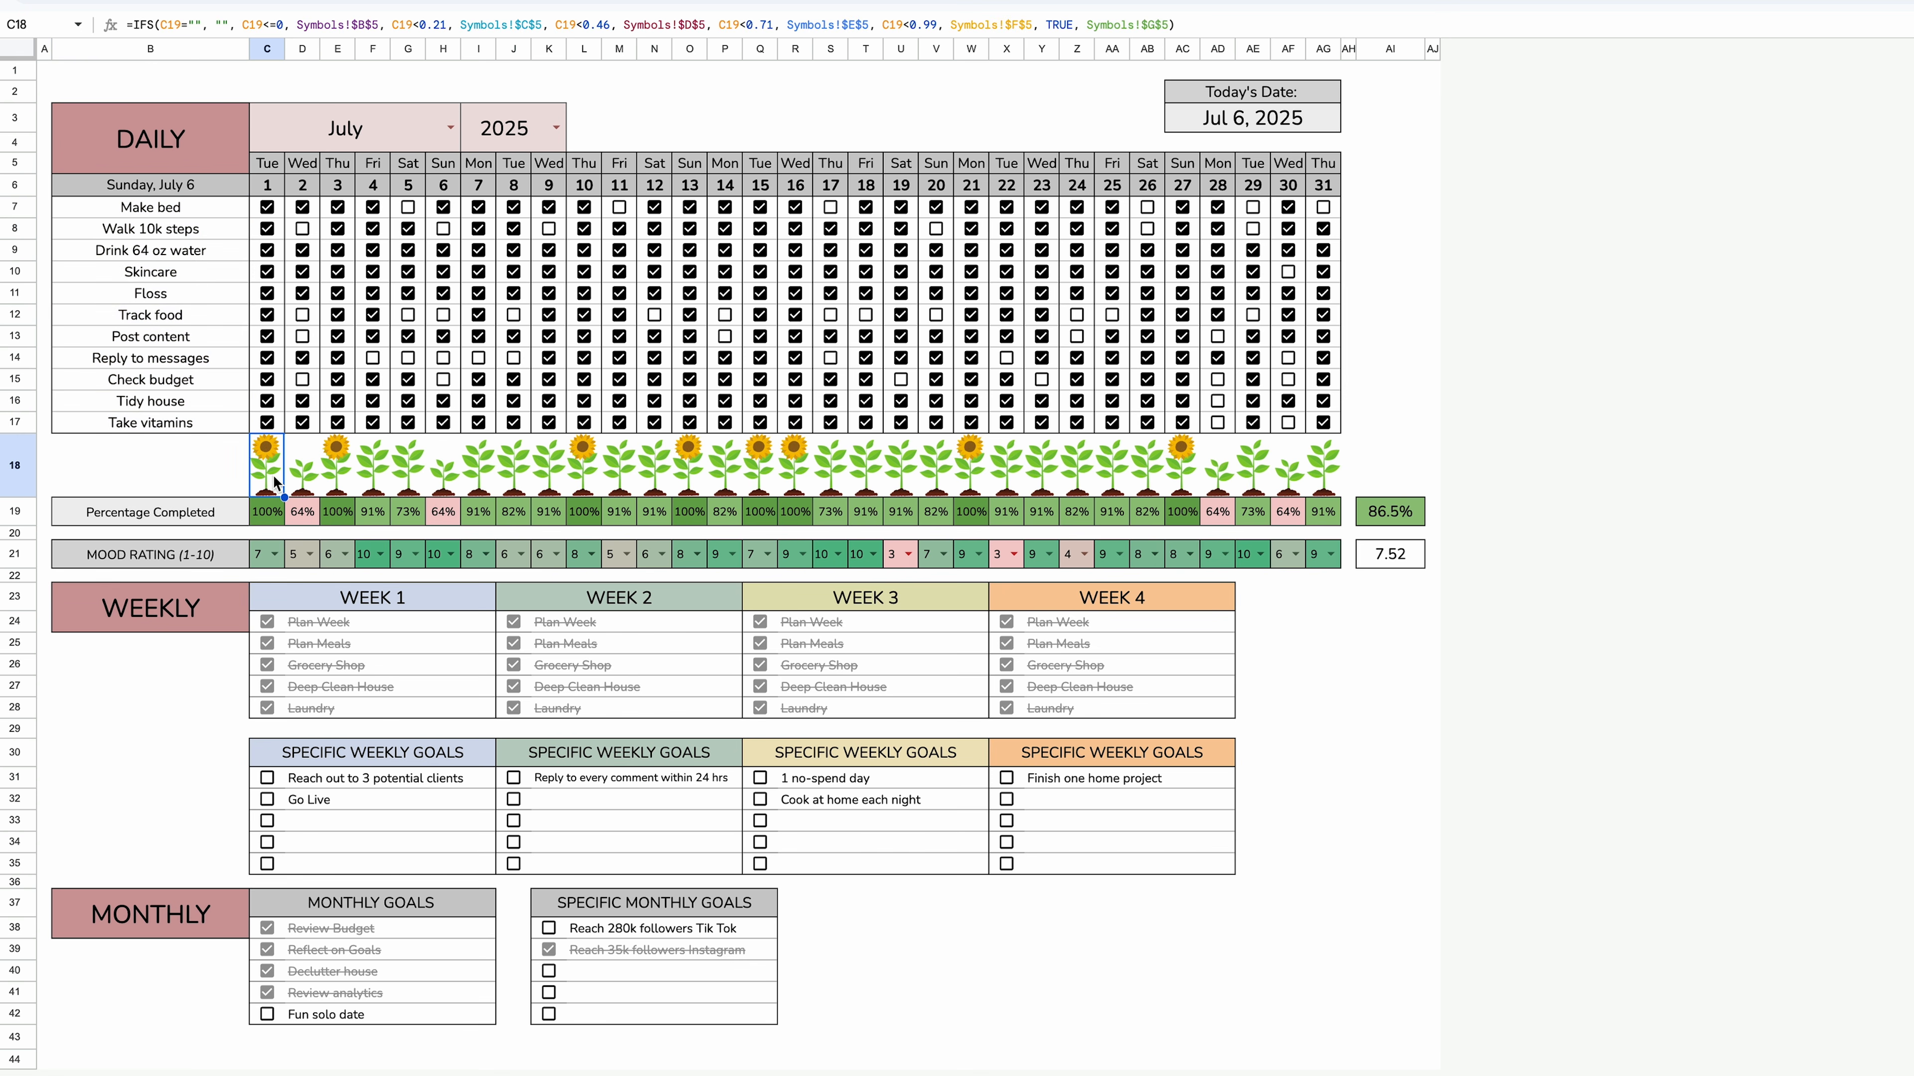
pyautogui.click(299, 482)
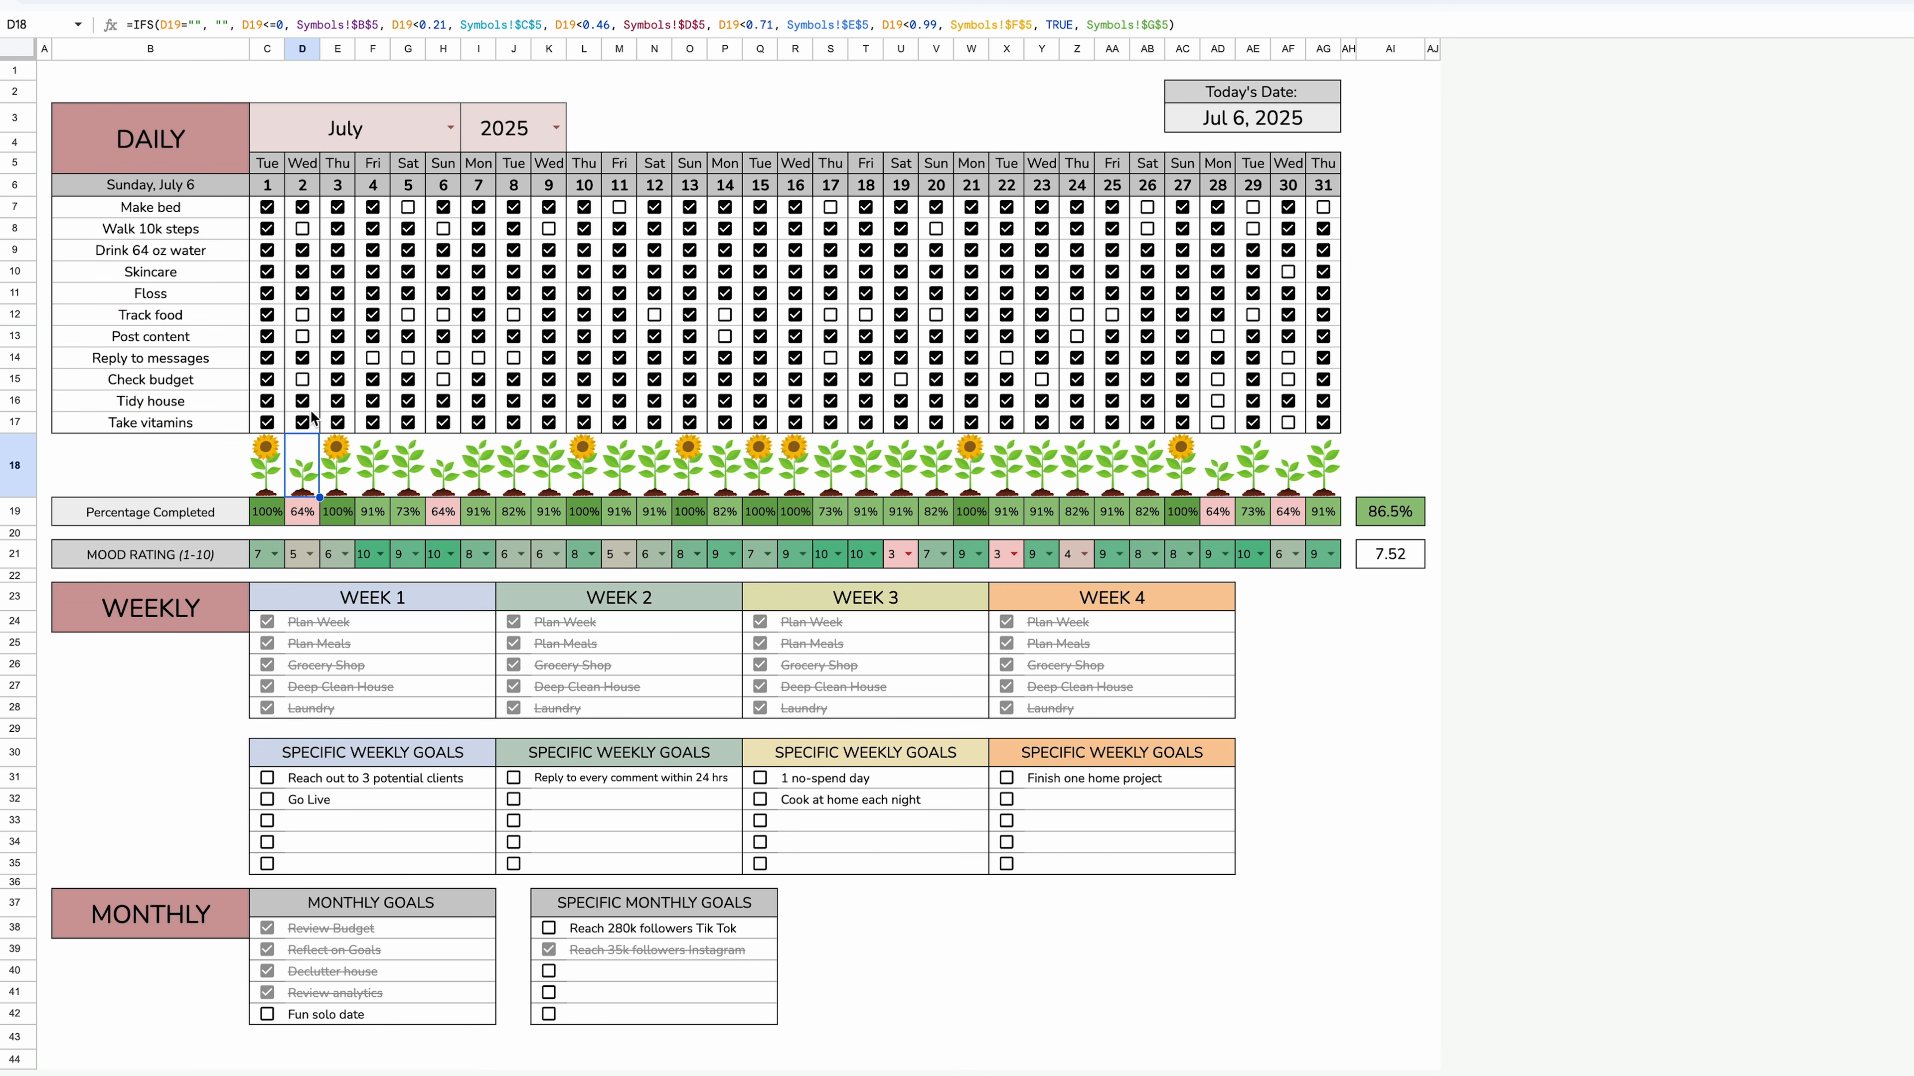
pyautogui.click(275, 512)
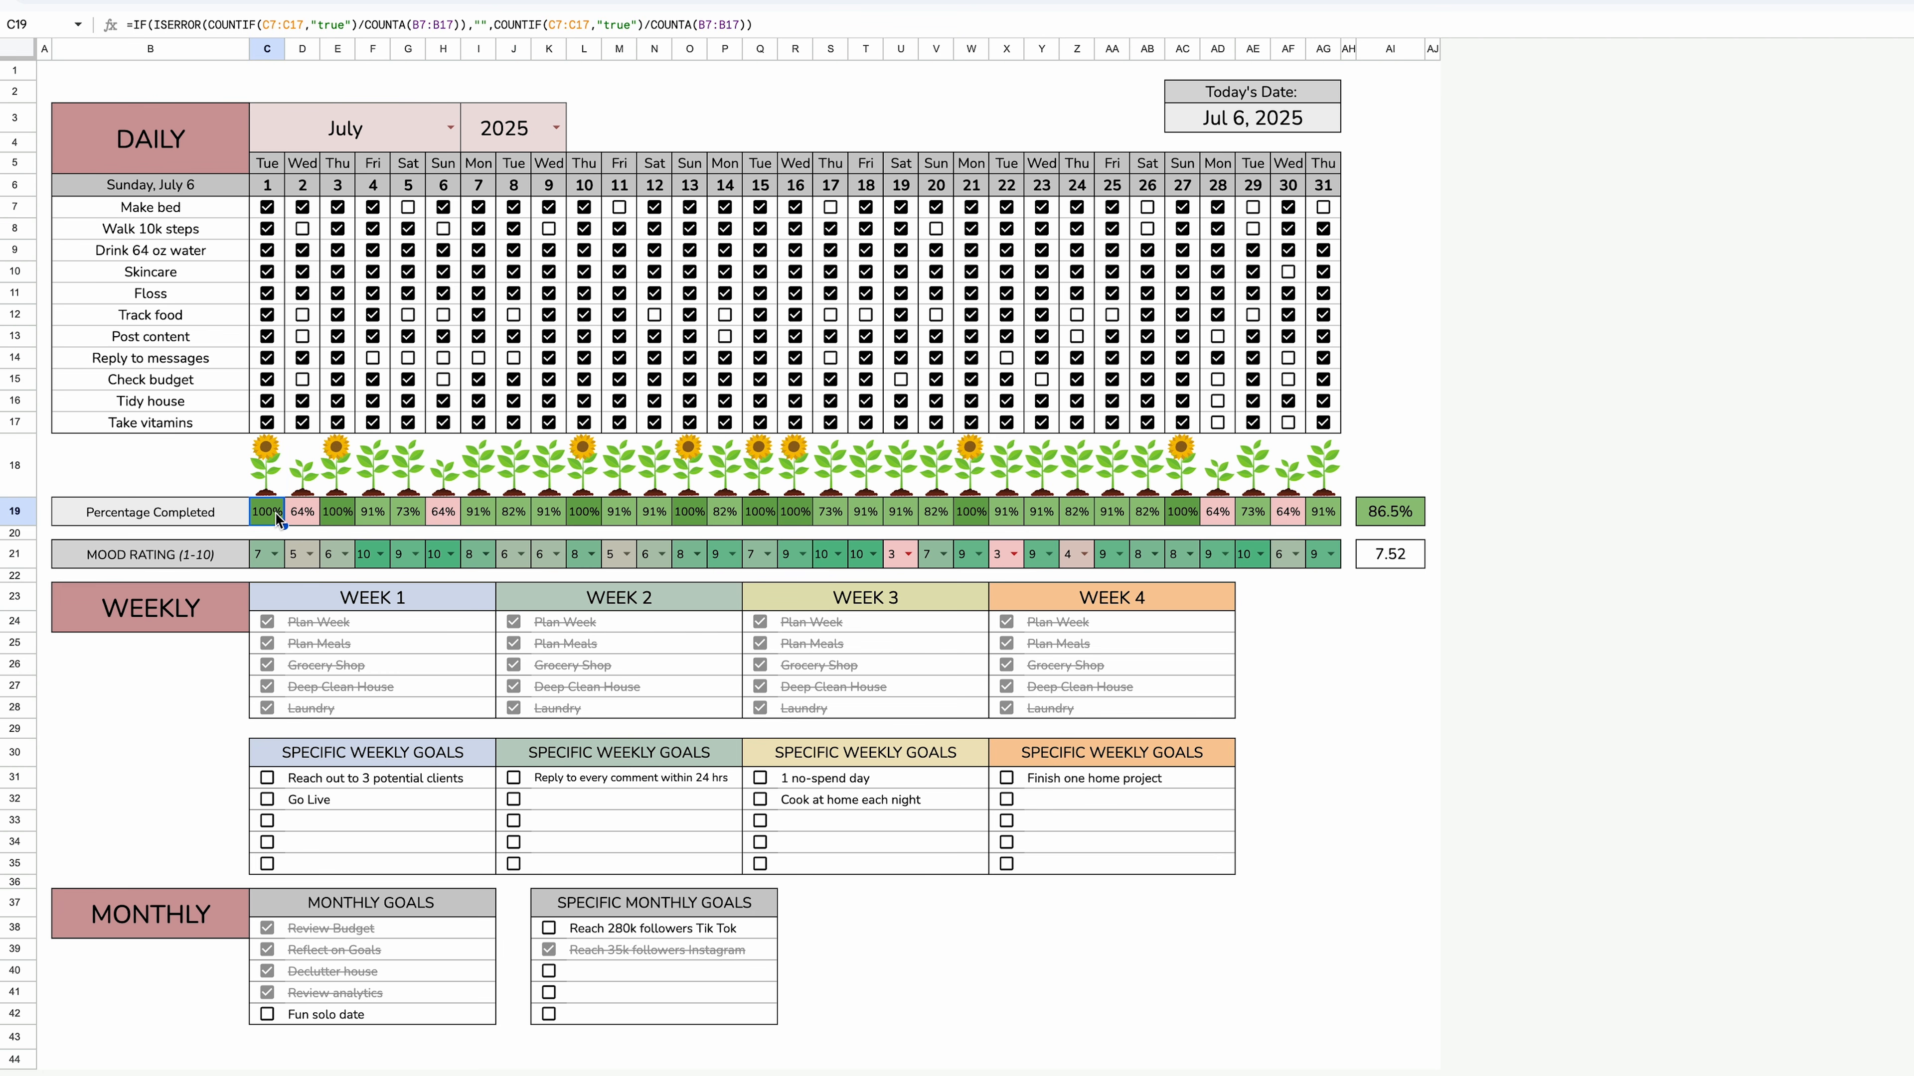
pyautogui.click(308, 515)
pyautogui.click(341, 516)
# Inspect the mood rating row and the overall formulas for mood and completion at the end of the rows.
pyautogui.click(275, 556)
pyautogui.click(221, 551)
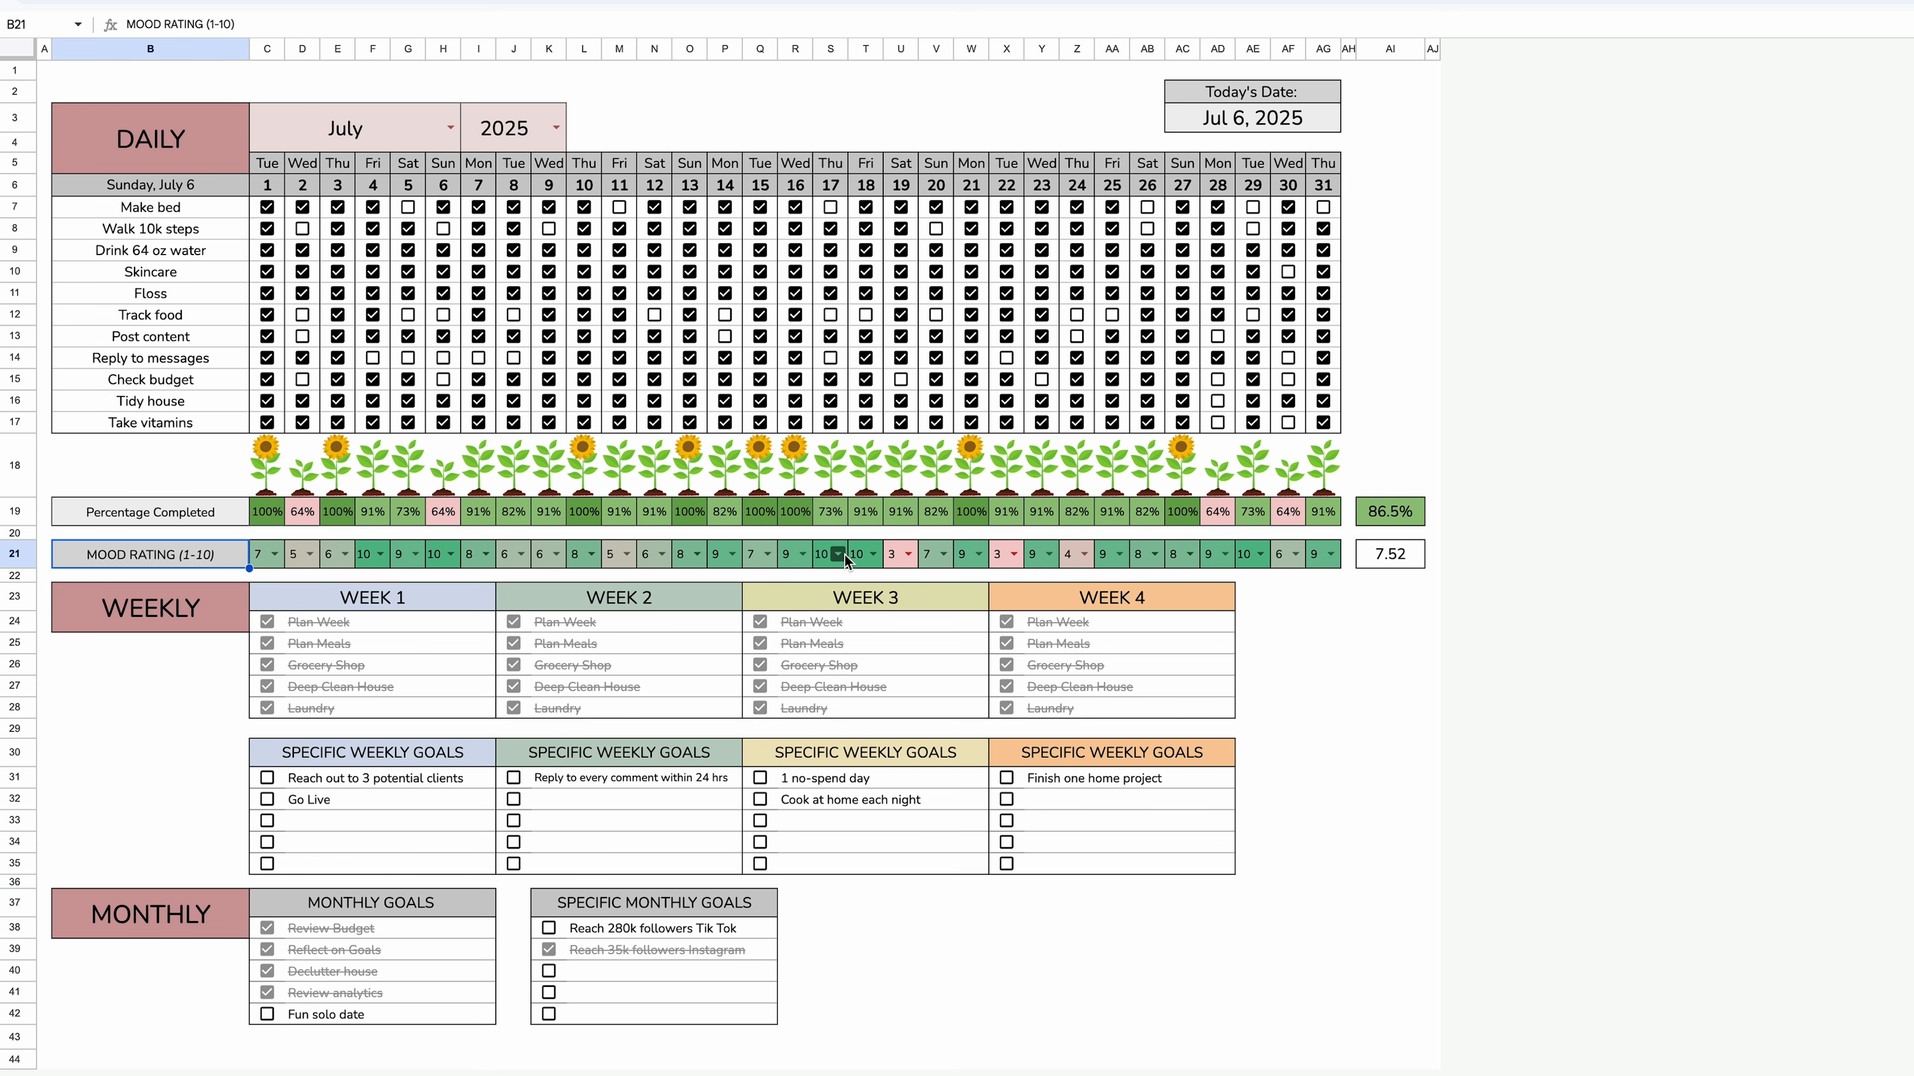
pyautogui.click(1403, 557)
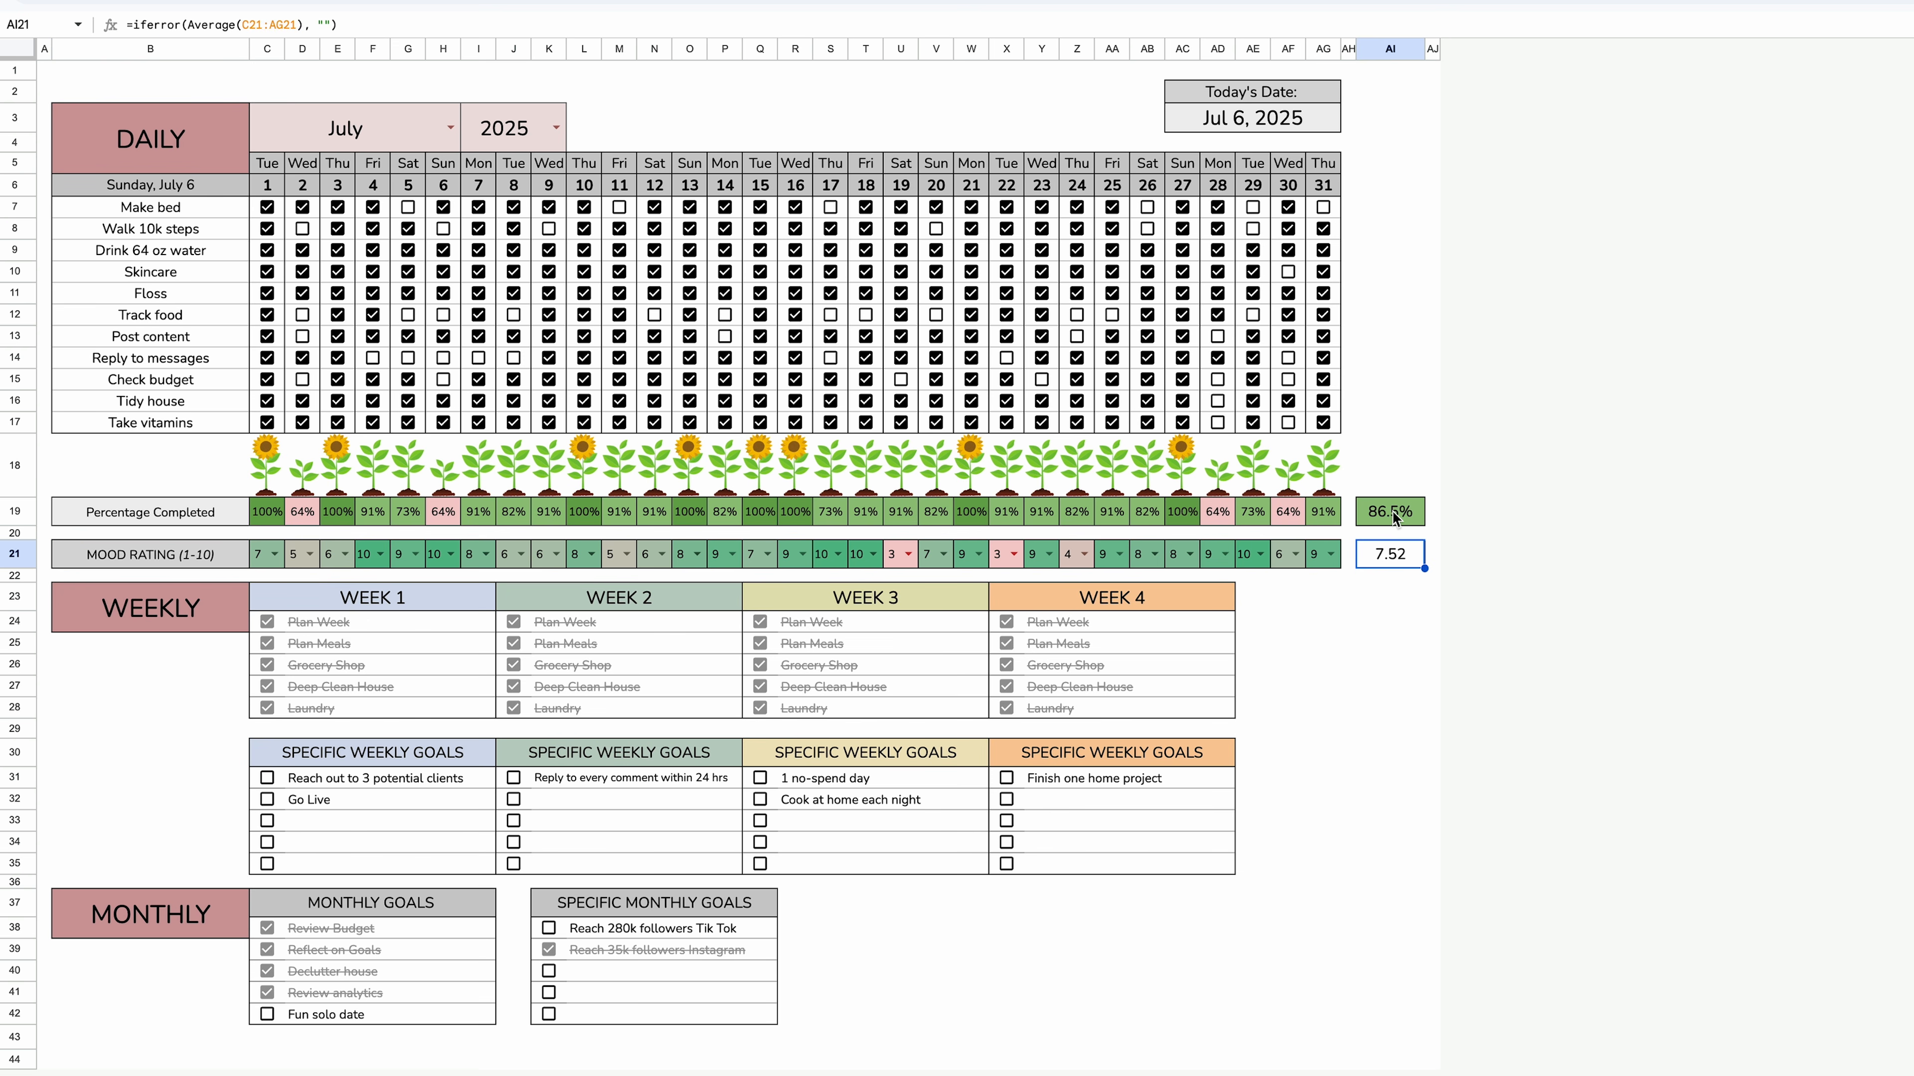
pyautogui.click(1394, 520)
pyautogui.click(1401, 558)
# Examine the weekly section's recurring task list in Week 1 and how Weeks 2 and 3 reference it.
pyautogui.click(230, 620)
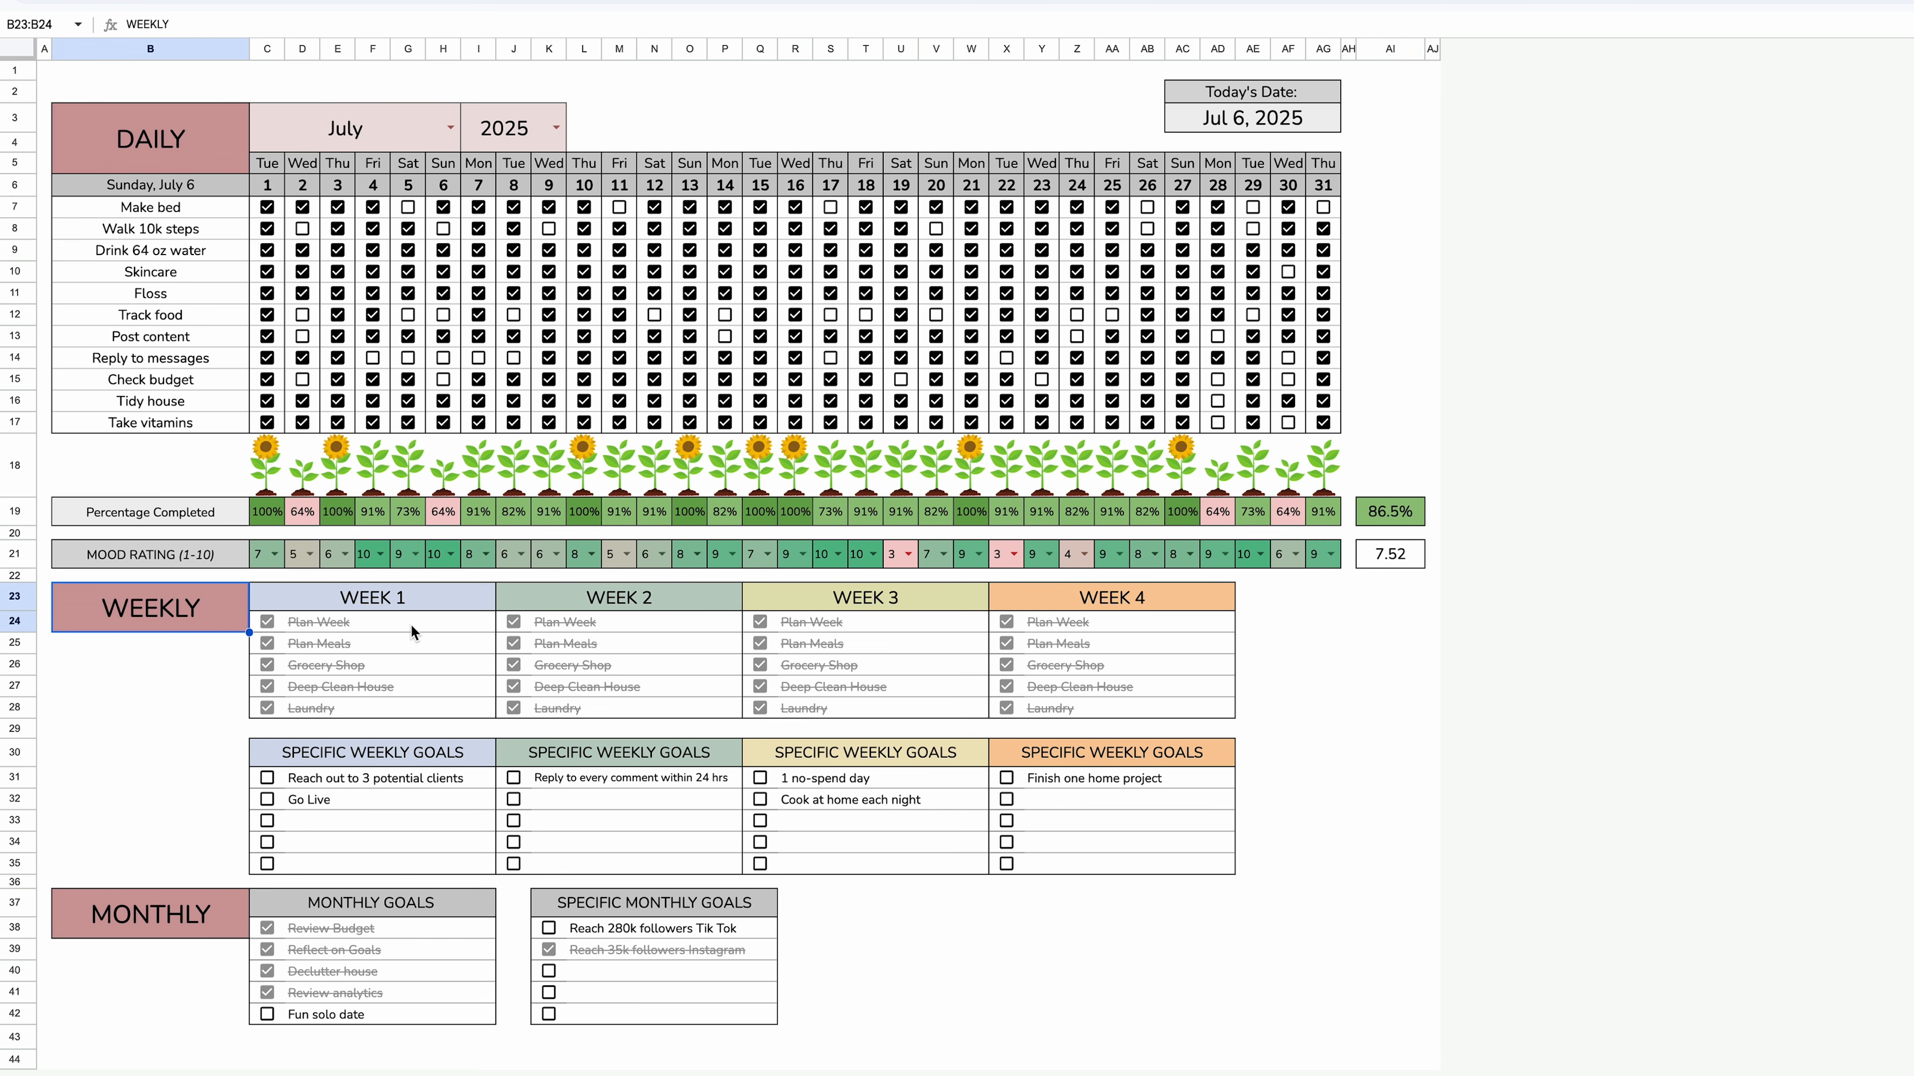
pyautogui.moveTo(368, 624); pyautogui.dragTo(379, 708)
pyautogui.click(621, 643)
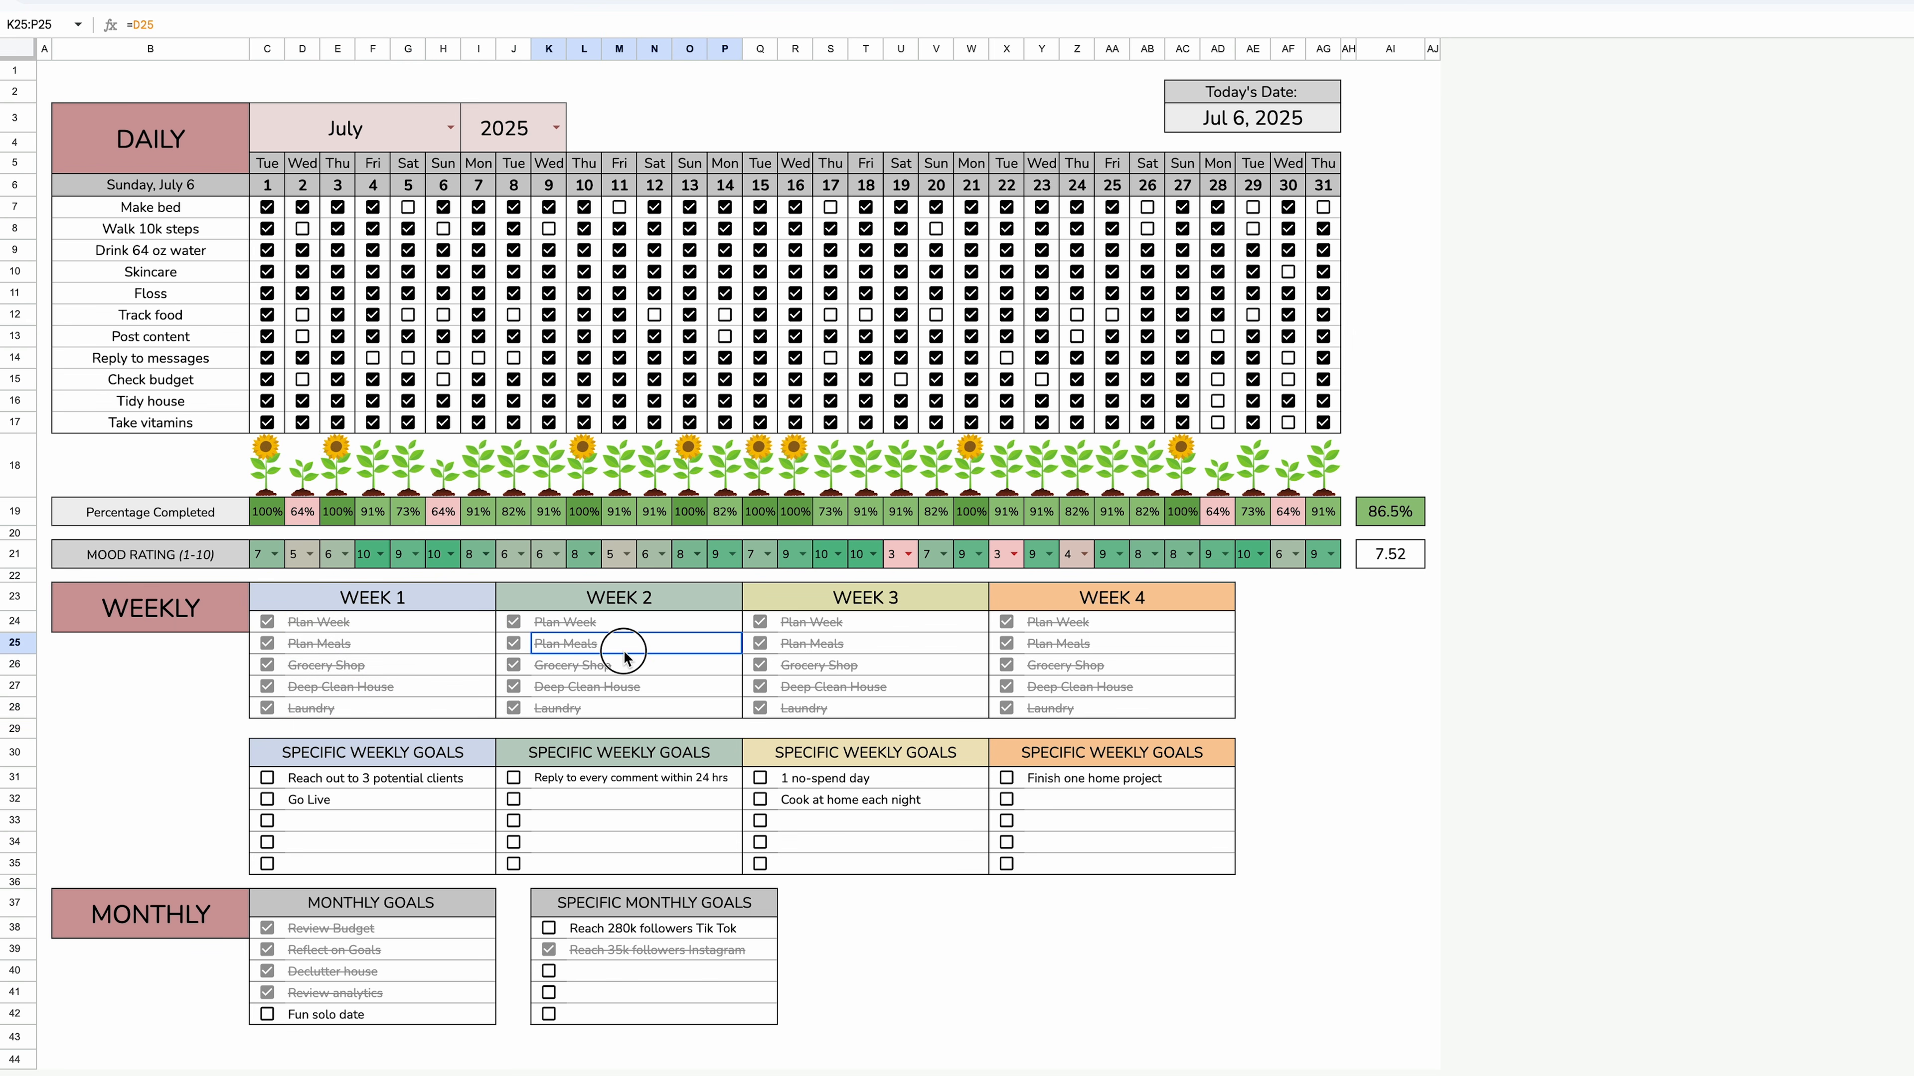
pyautogui.click(852, 640)
# Uncheck Plan Meals and Grocery Shop in Week 1 and check both again.
pyautogui.click(267, 643)
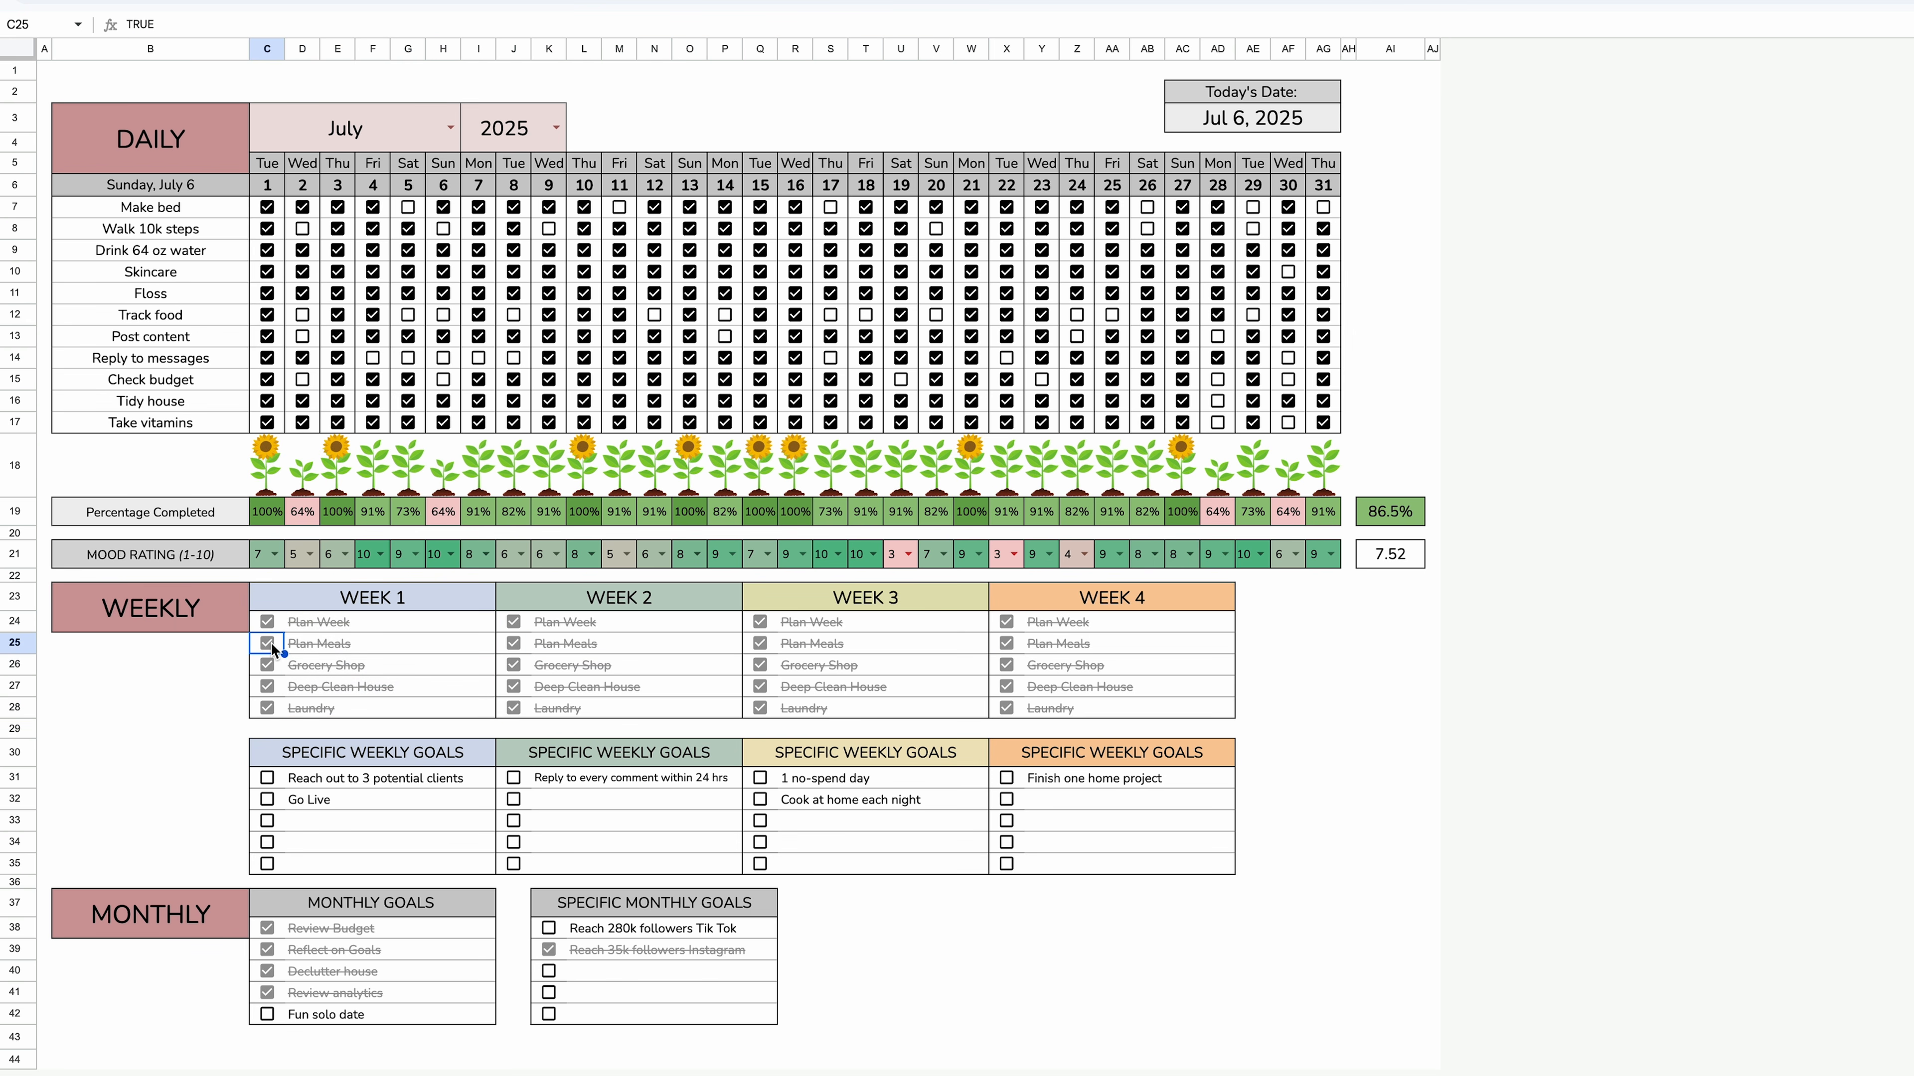
pyautogui.click(268, 665)
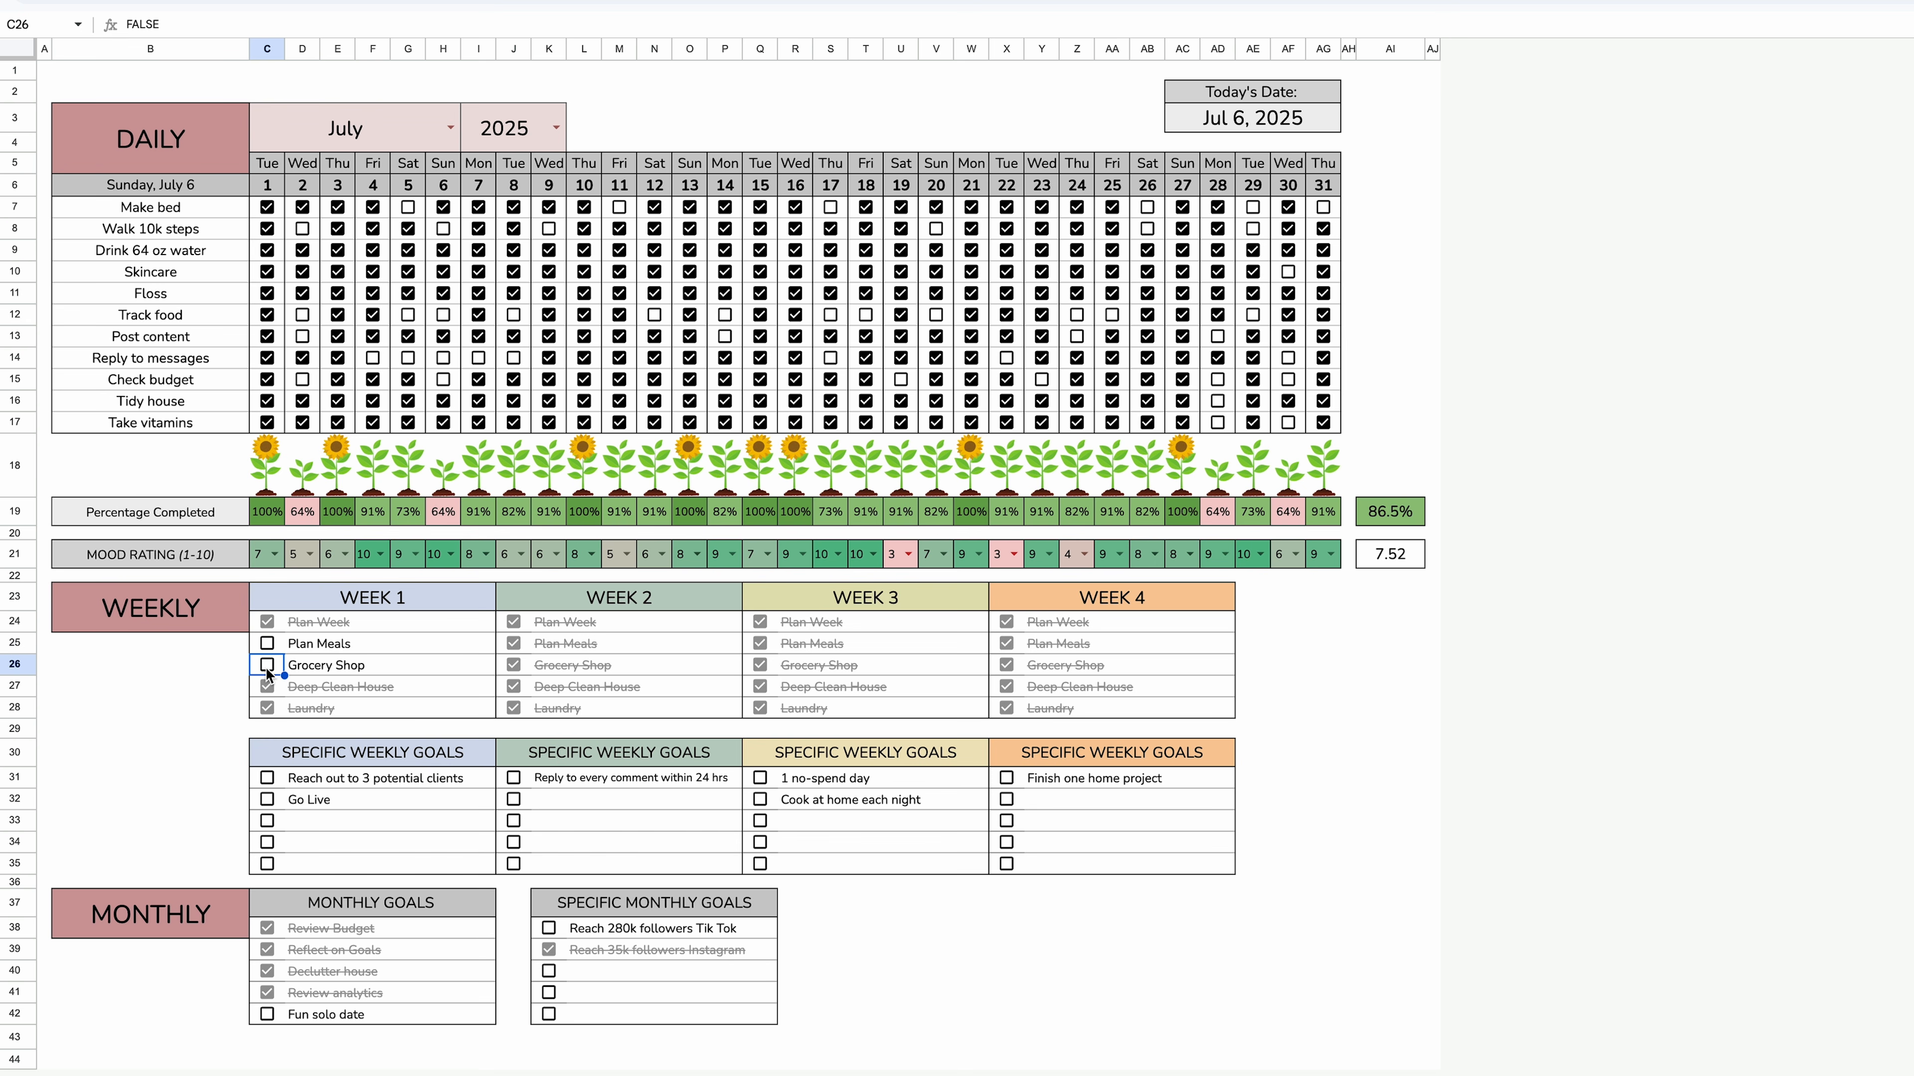
pyautogui.click(266, 666)
pyautogui.click(268, 643)
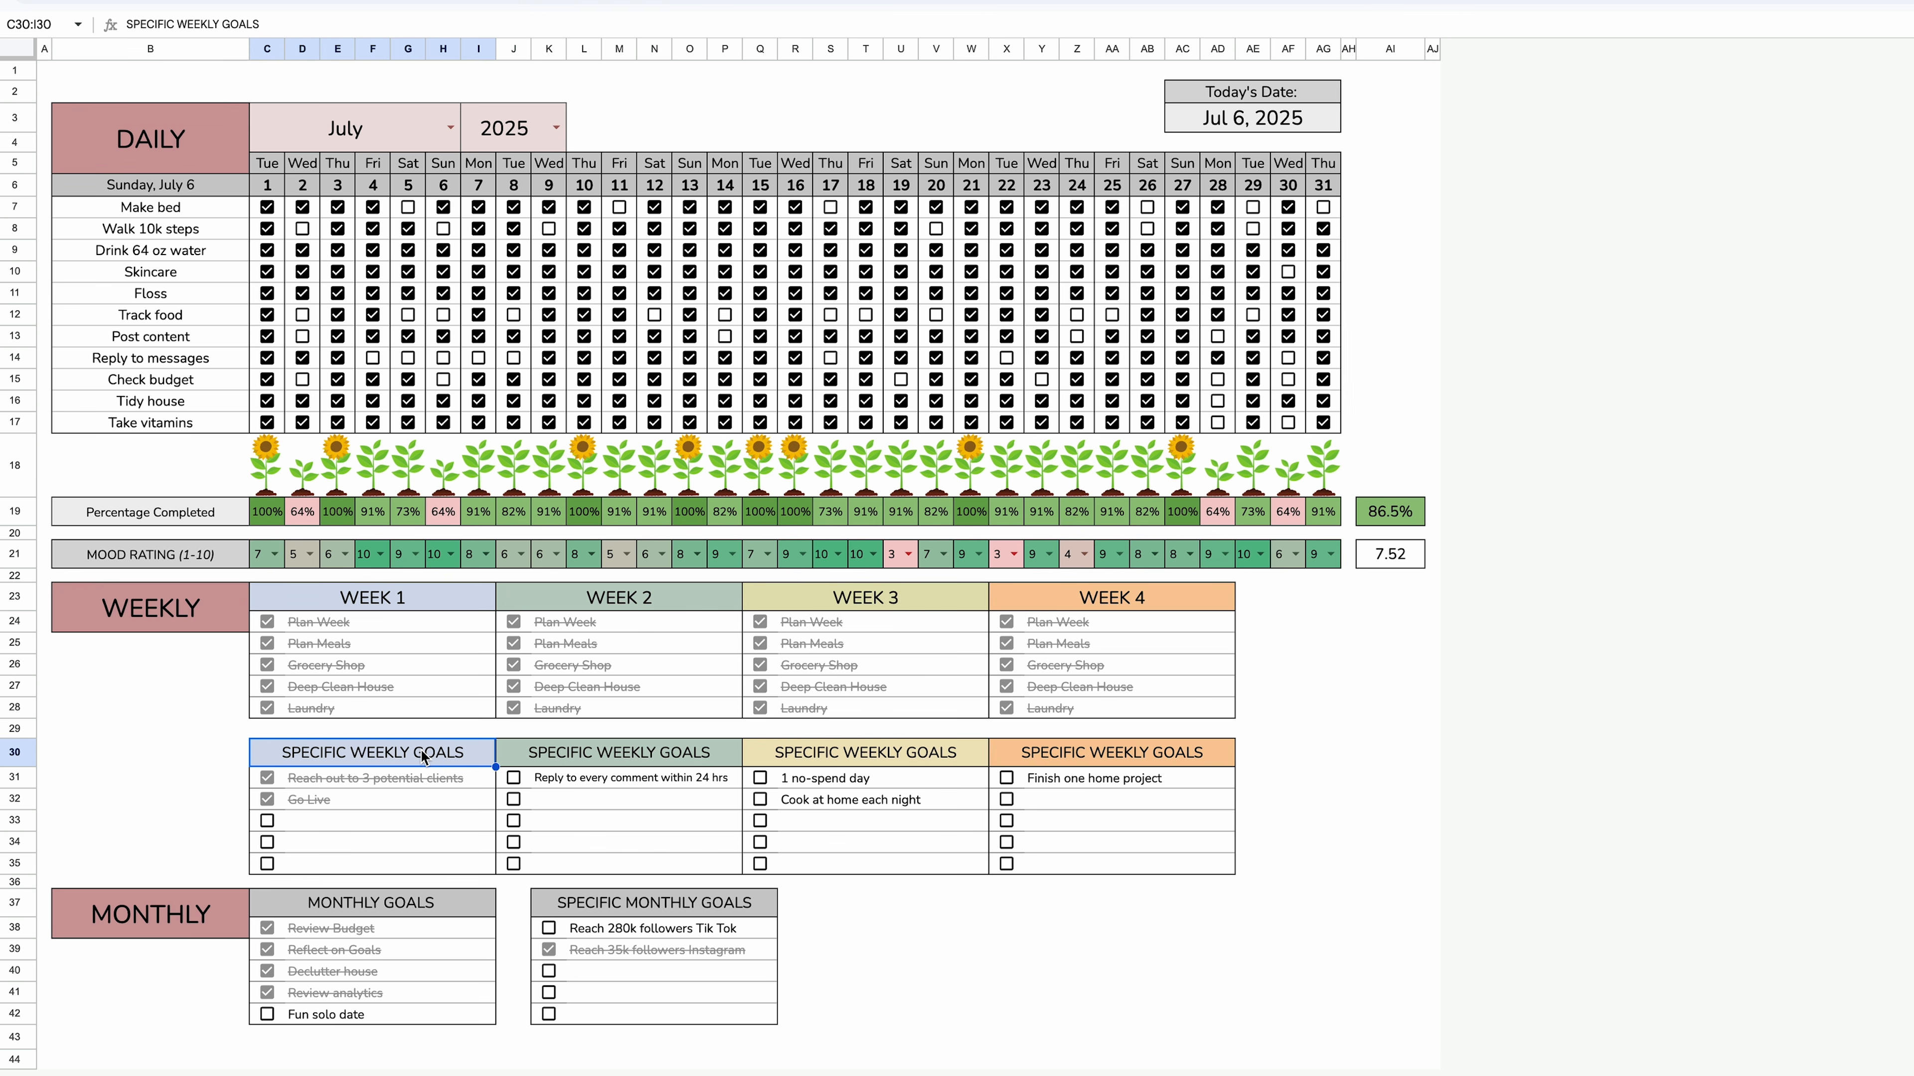
# Look at the specific weekly goals entered for the first three weeks.
pyautogui.click(411, 776)
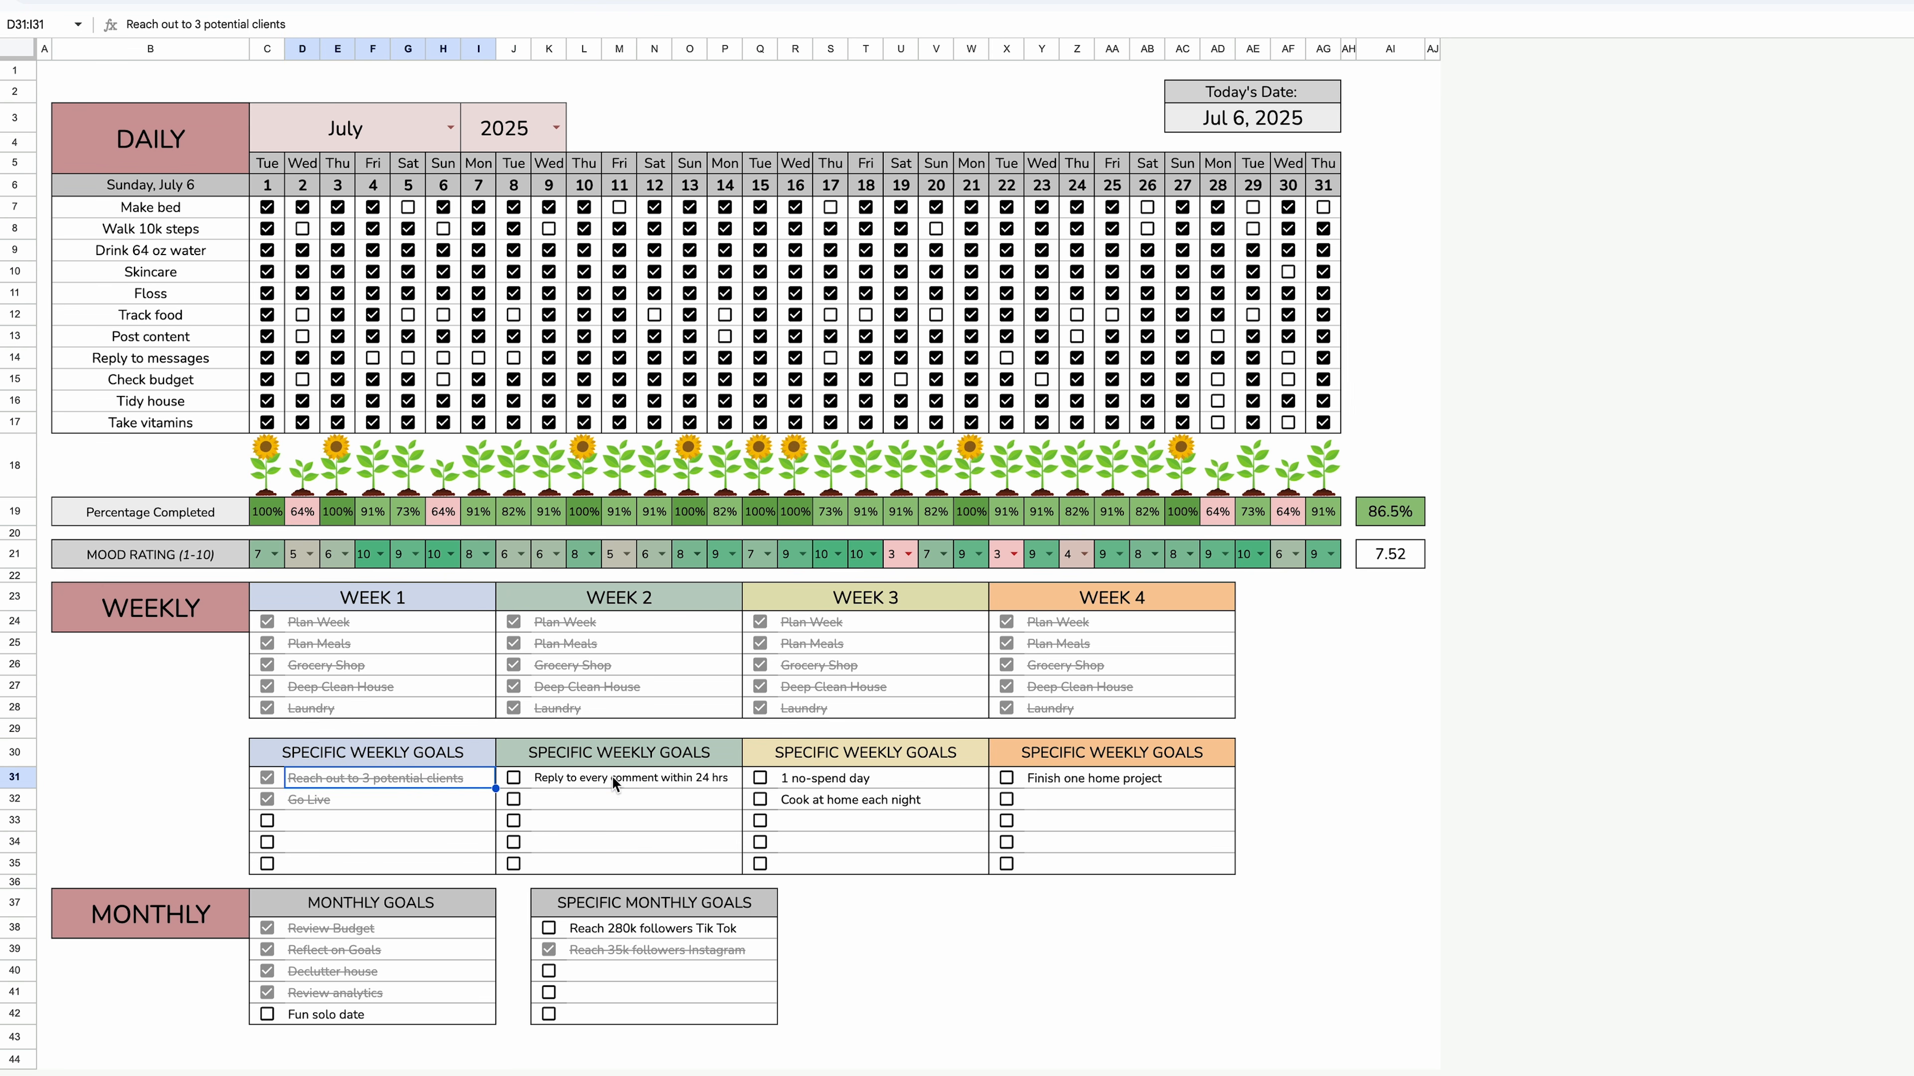
pyautogui.click(651, 771)
pyautogui.click(849, 777)
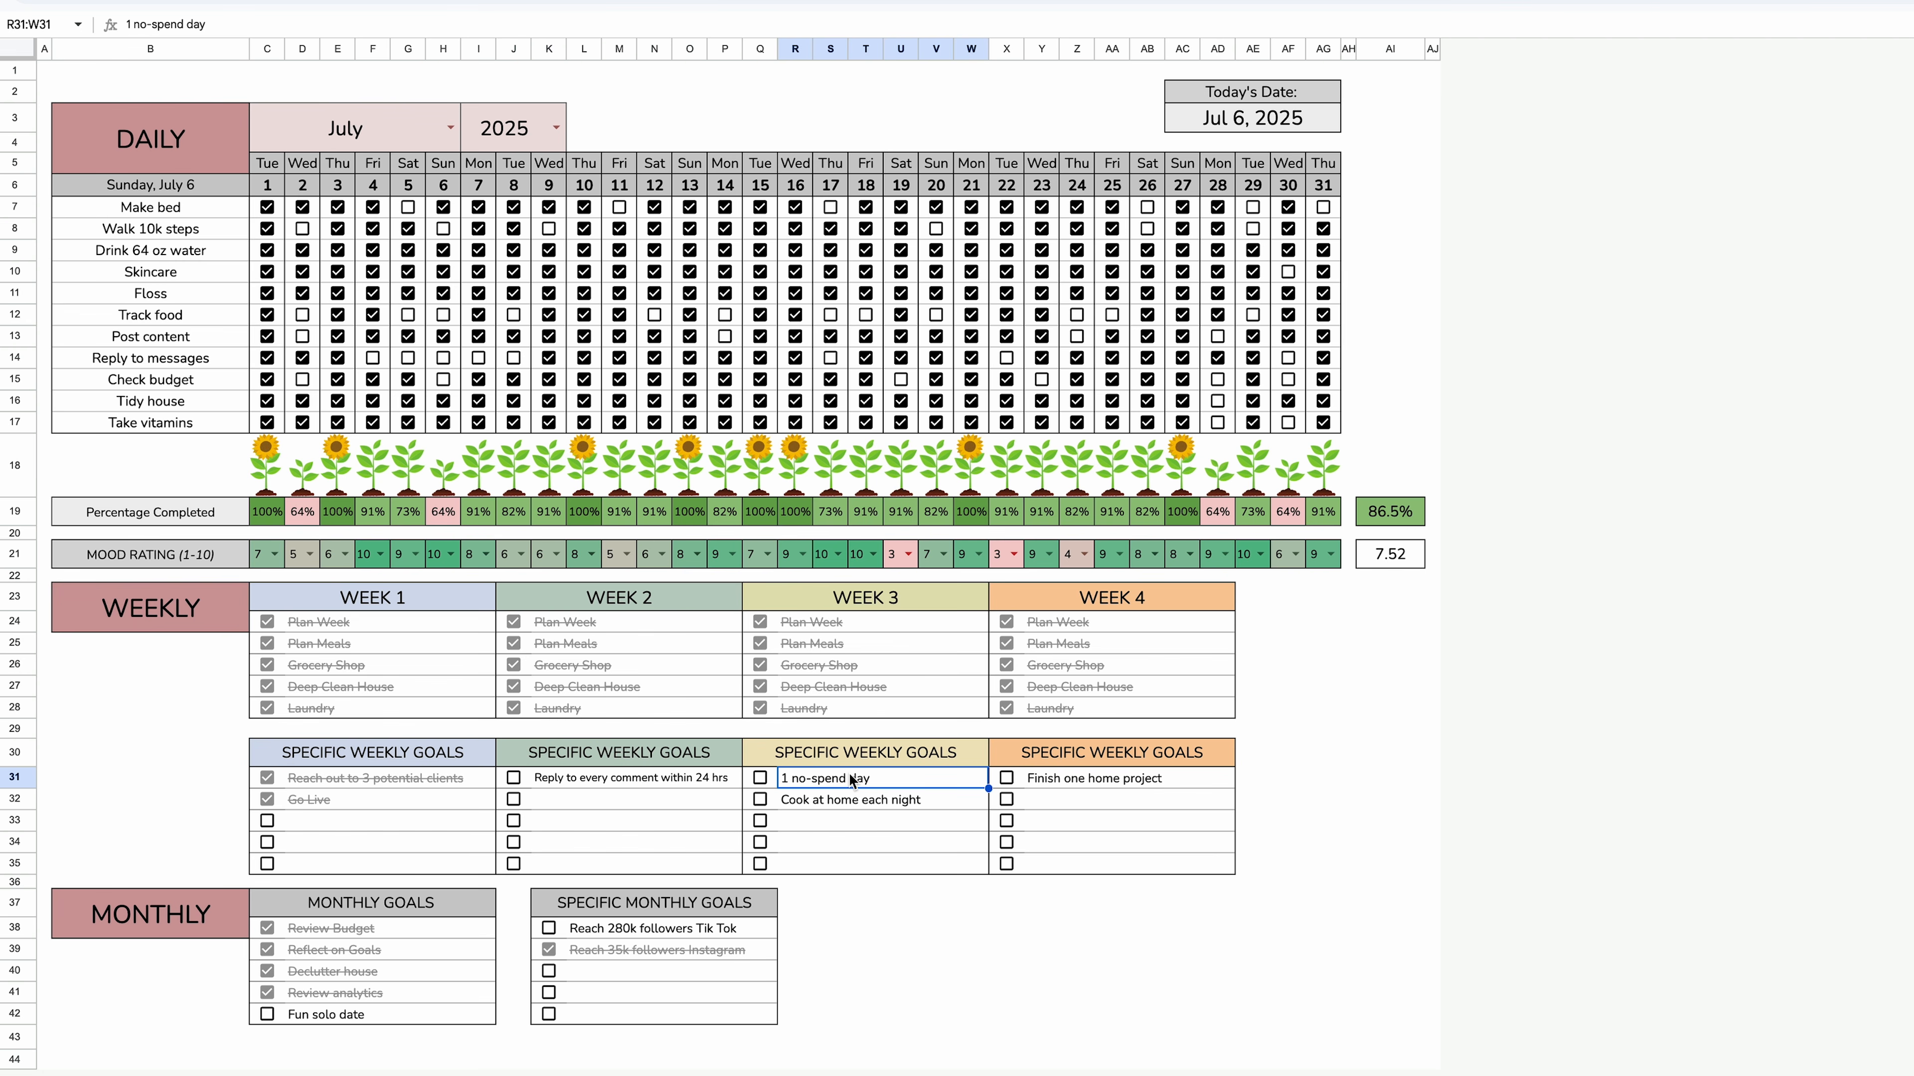
# Examine the Monthly Goals list and the Specific Monthly Goals list.
pyautogui.click(393, 906)
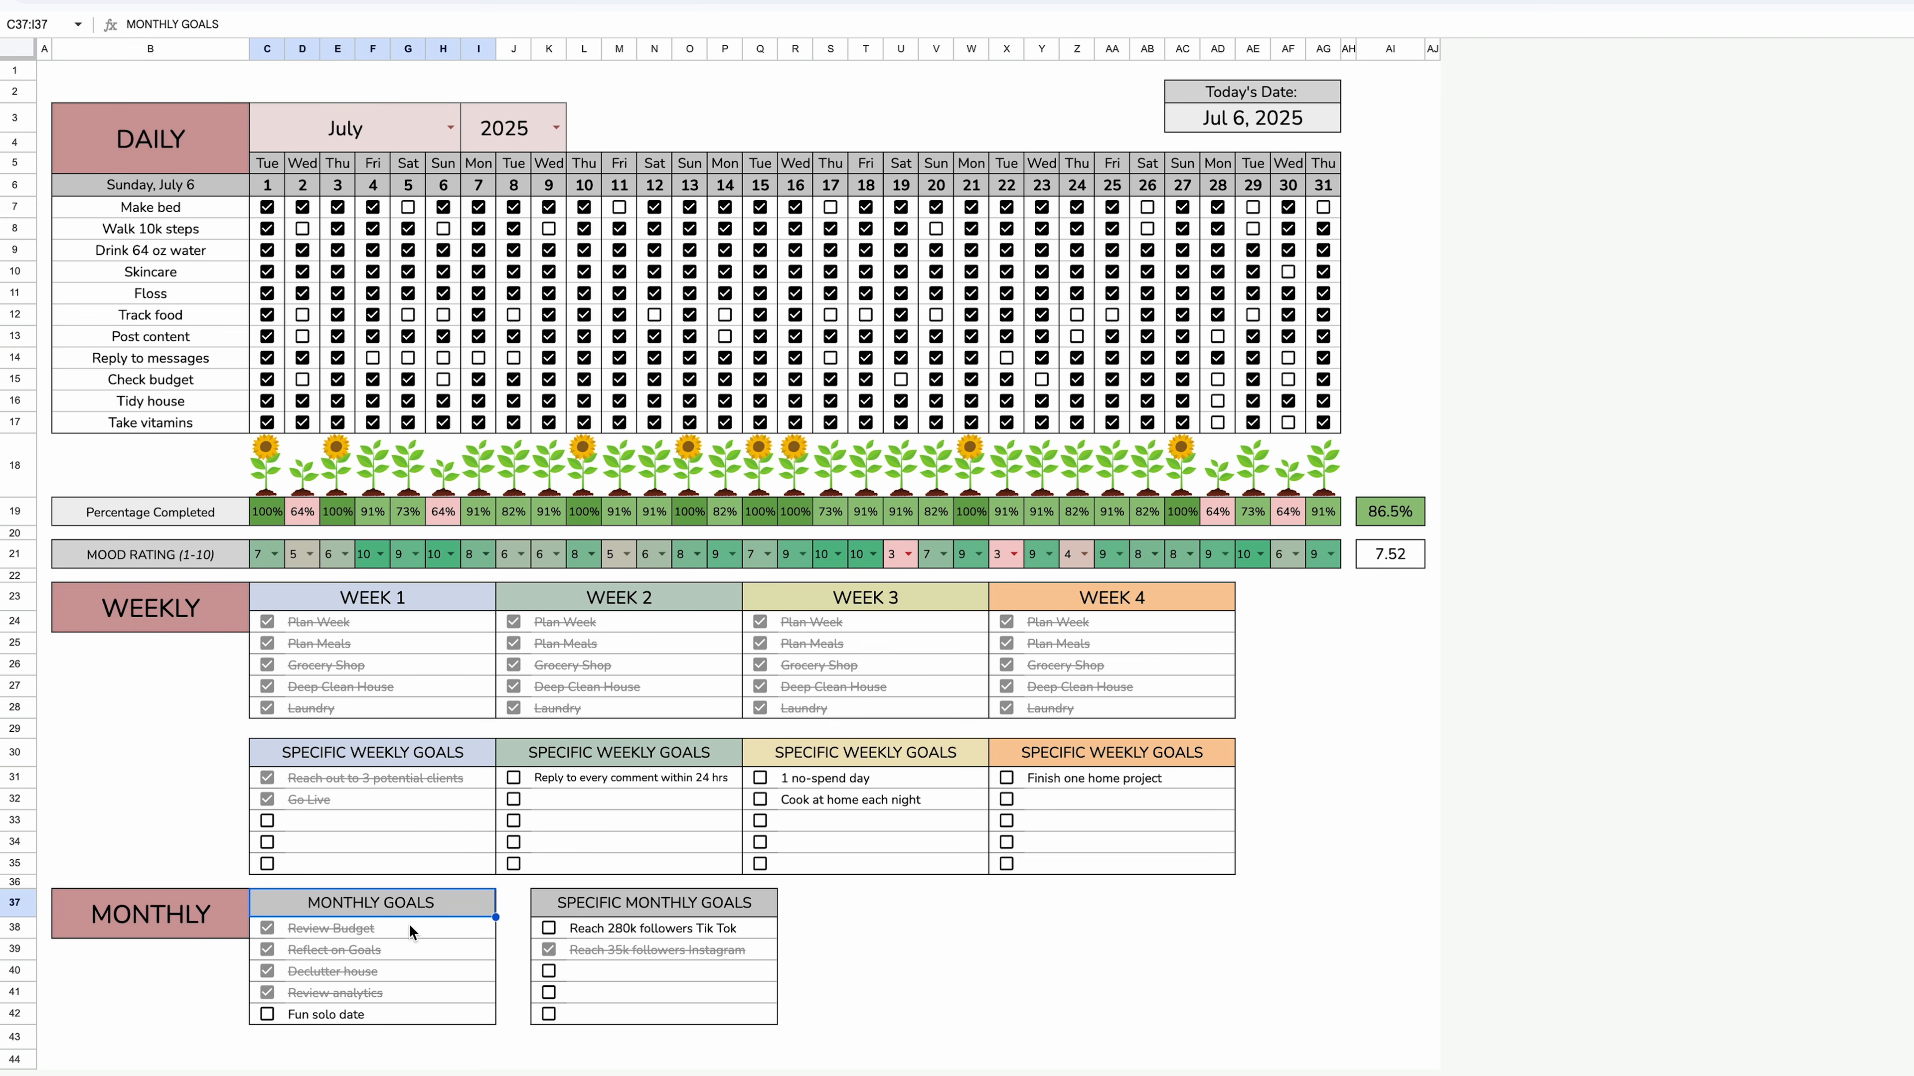
pyautogui.moveTo(408, 924); pyautogui.dragTo(426, 1011)
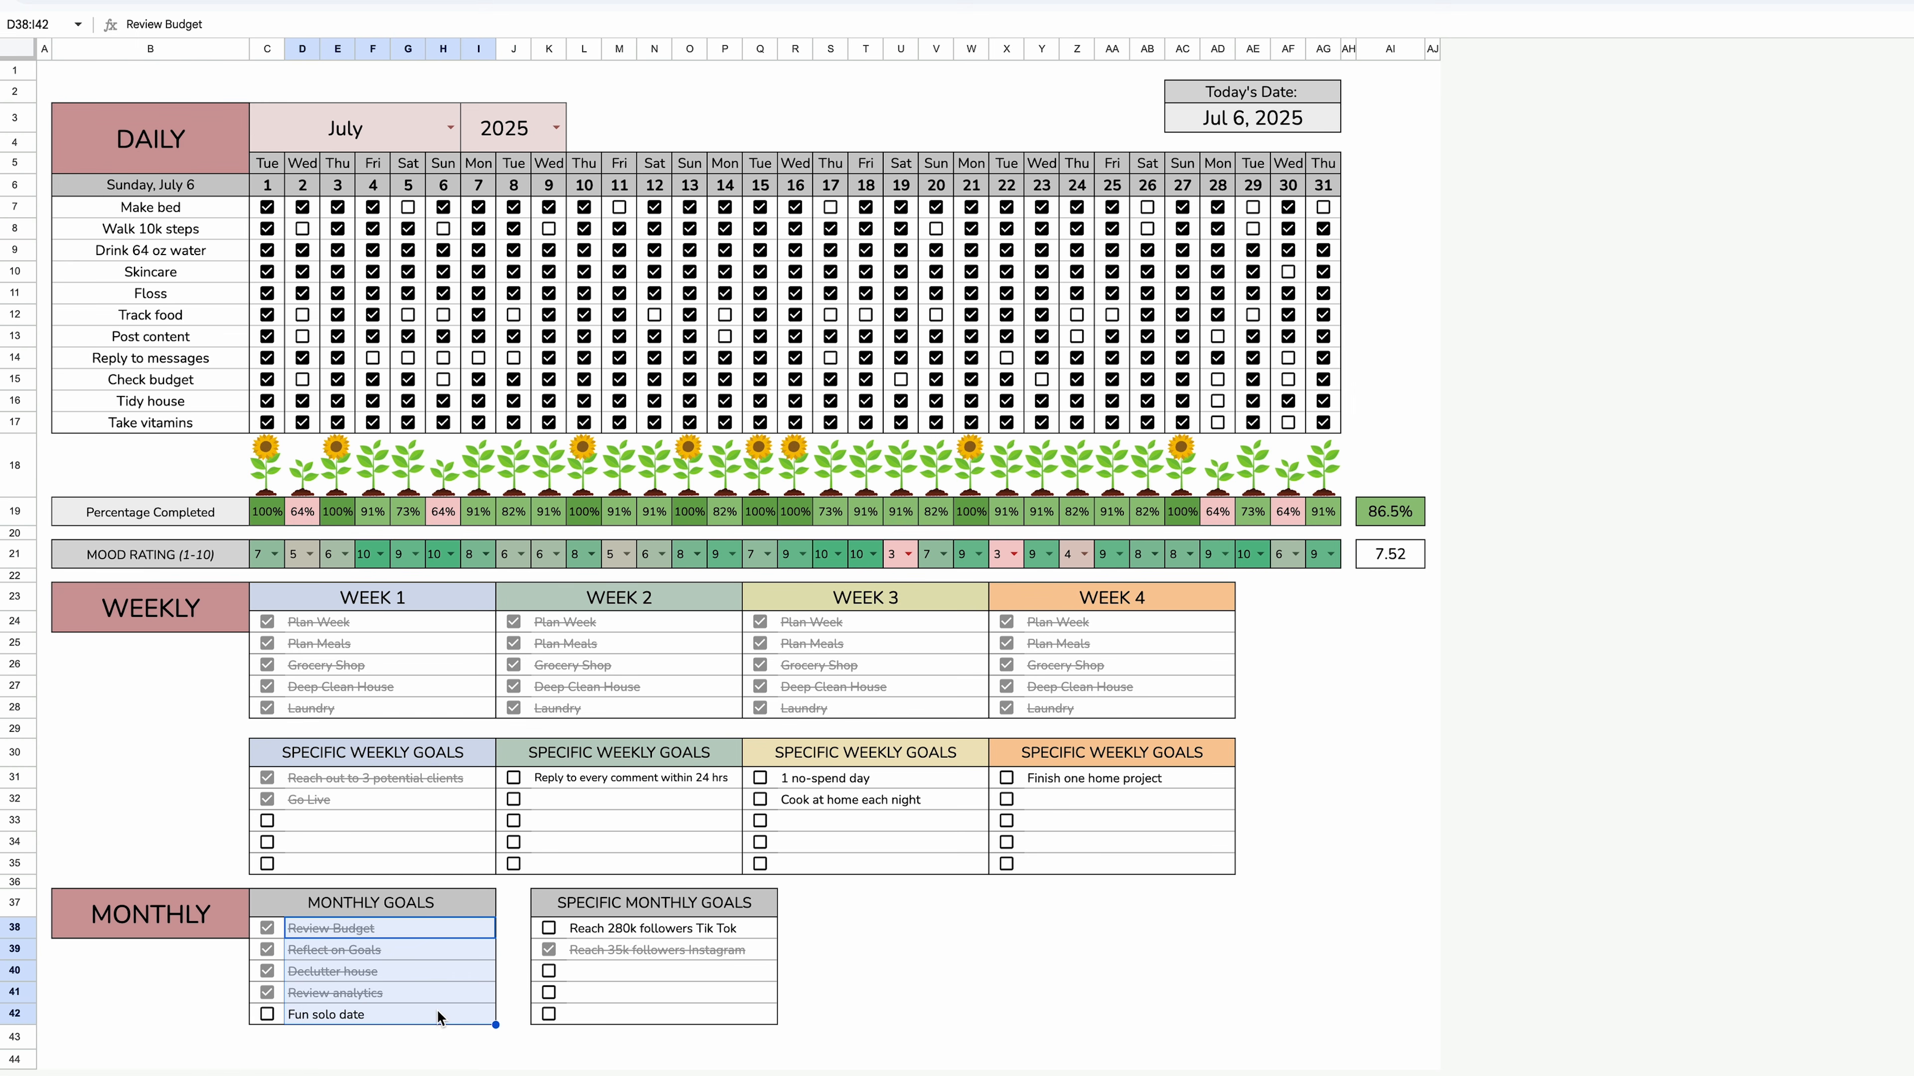
pyautogui.moveTo(634, 933); pyautogui.dragTo(645, 1014)
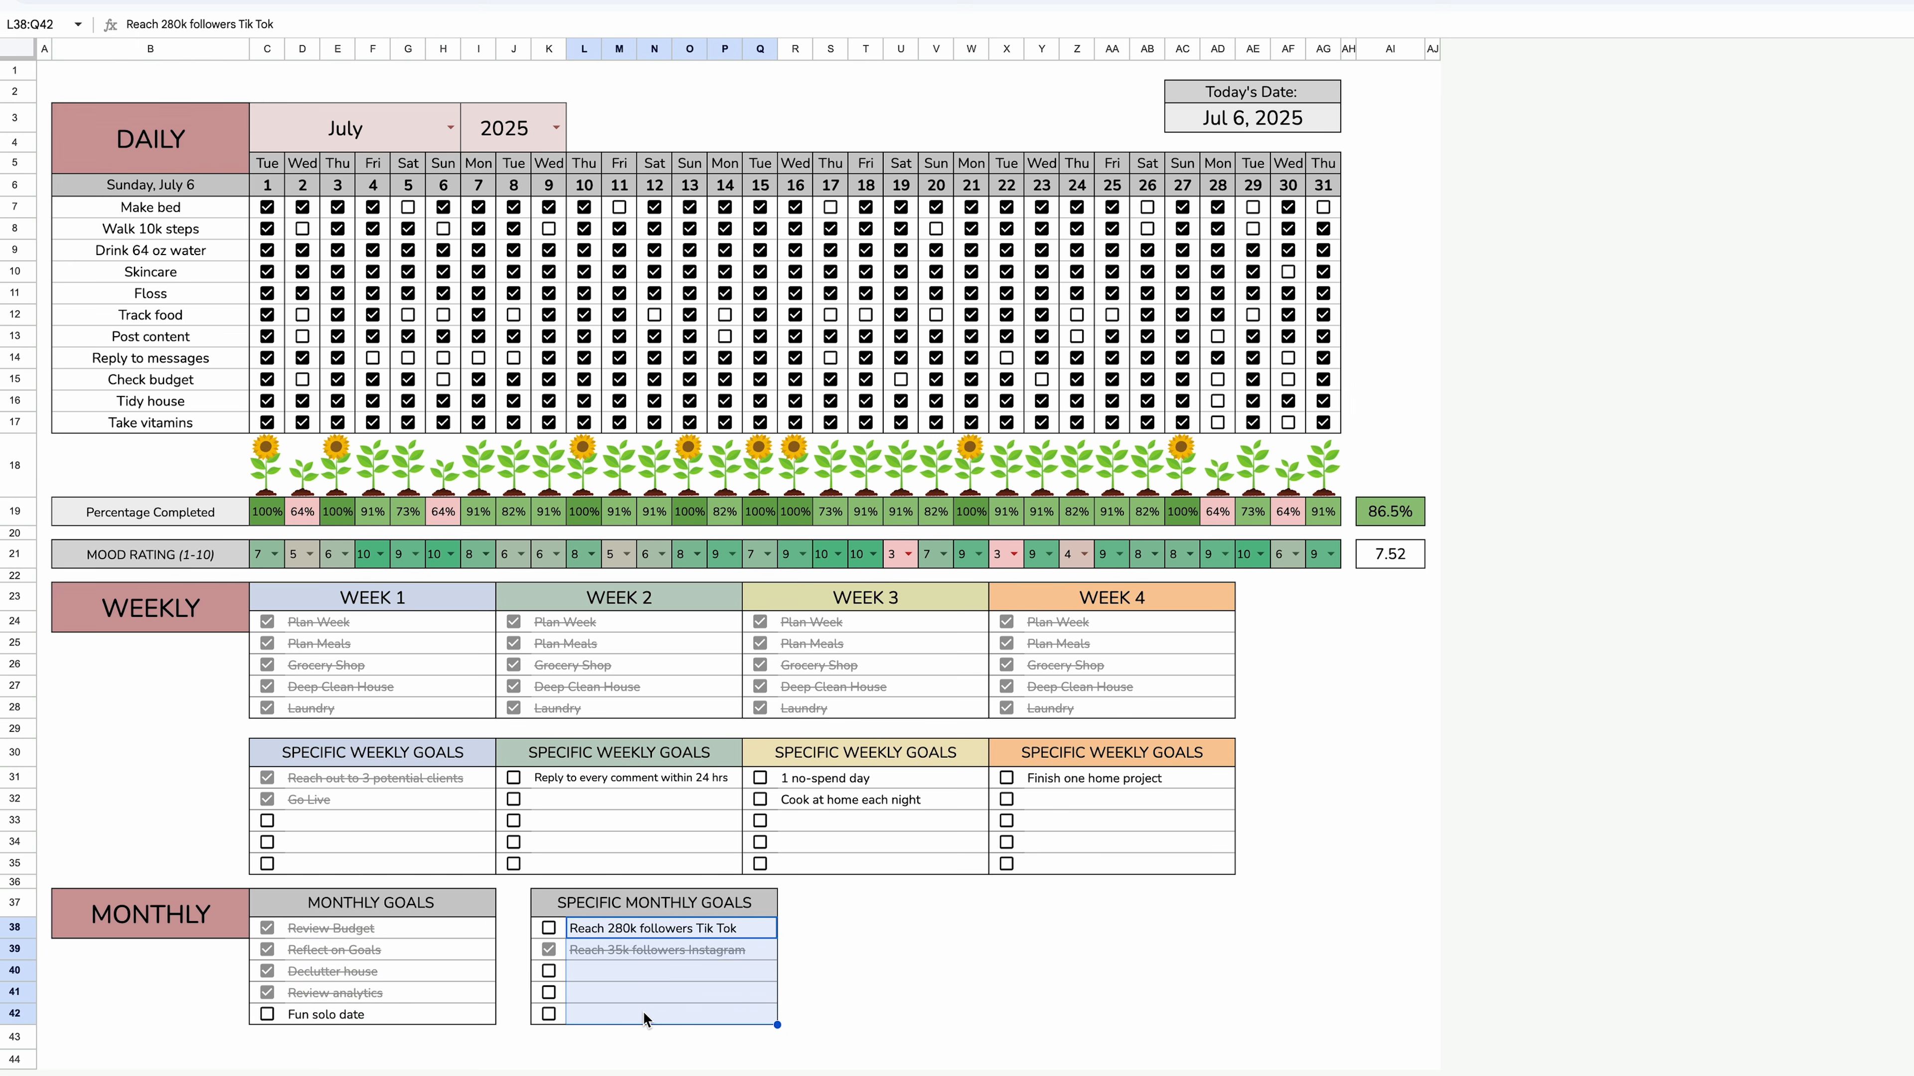
pyautogui.click(625, 951)
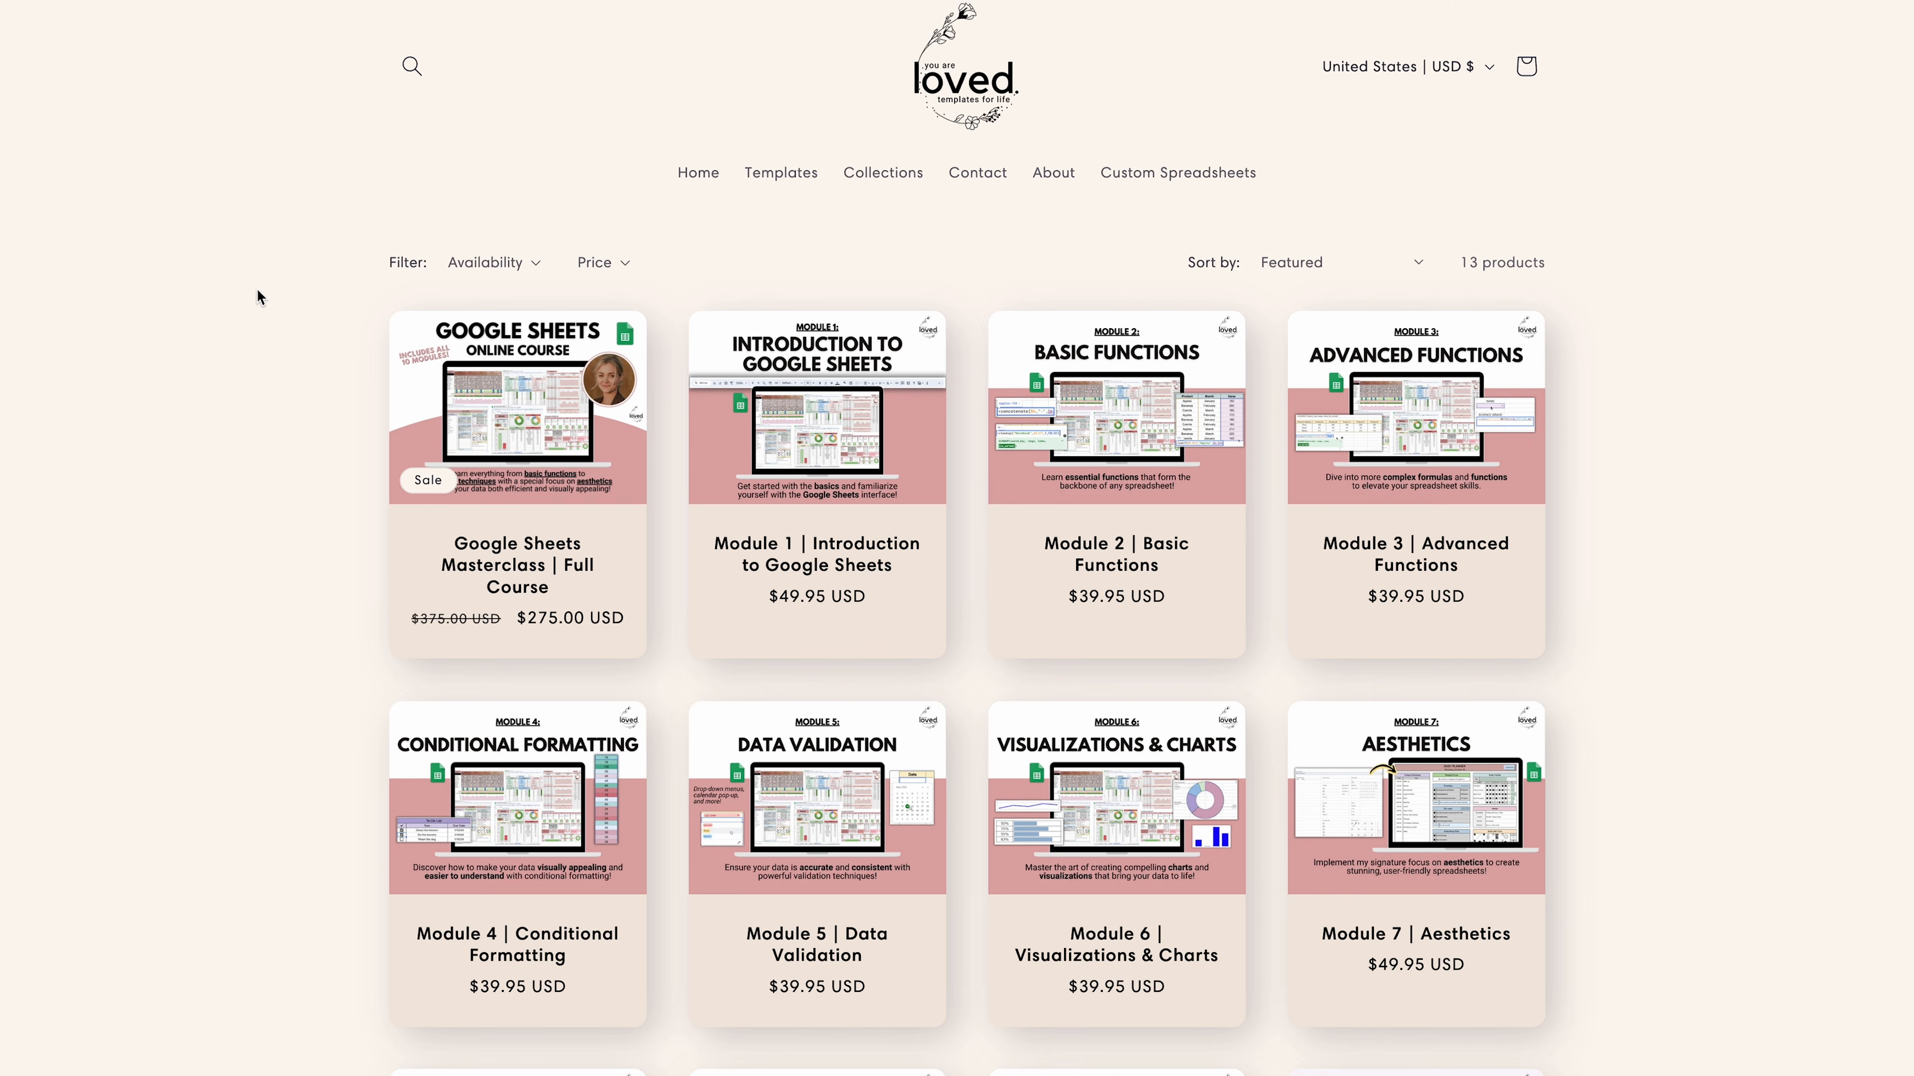
# Browse the Google Sheets course modules in the template shop.
pyautogui.scroll(-5, 257, 290)
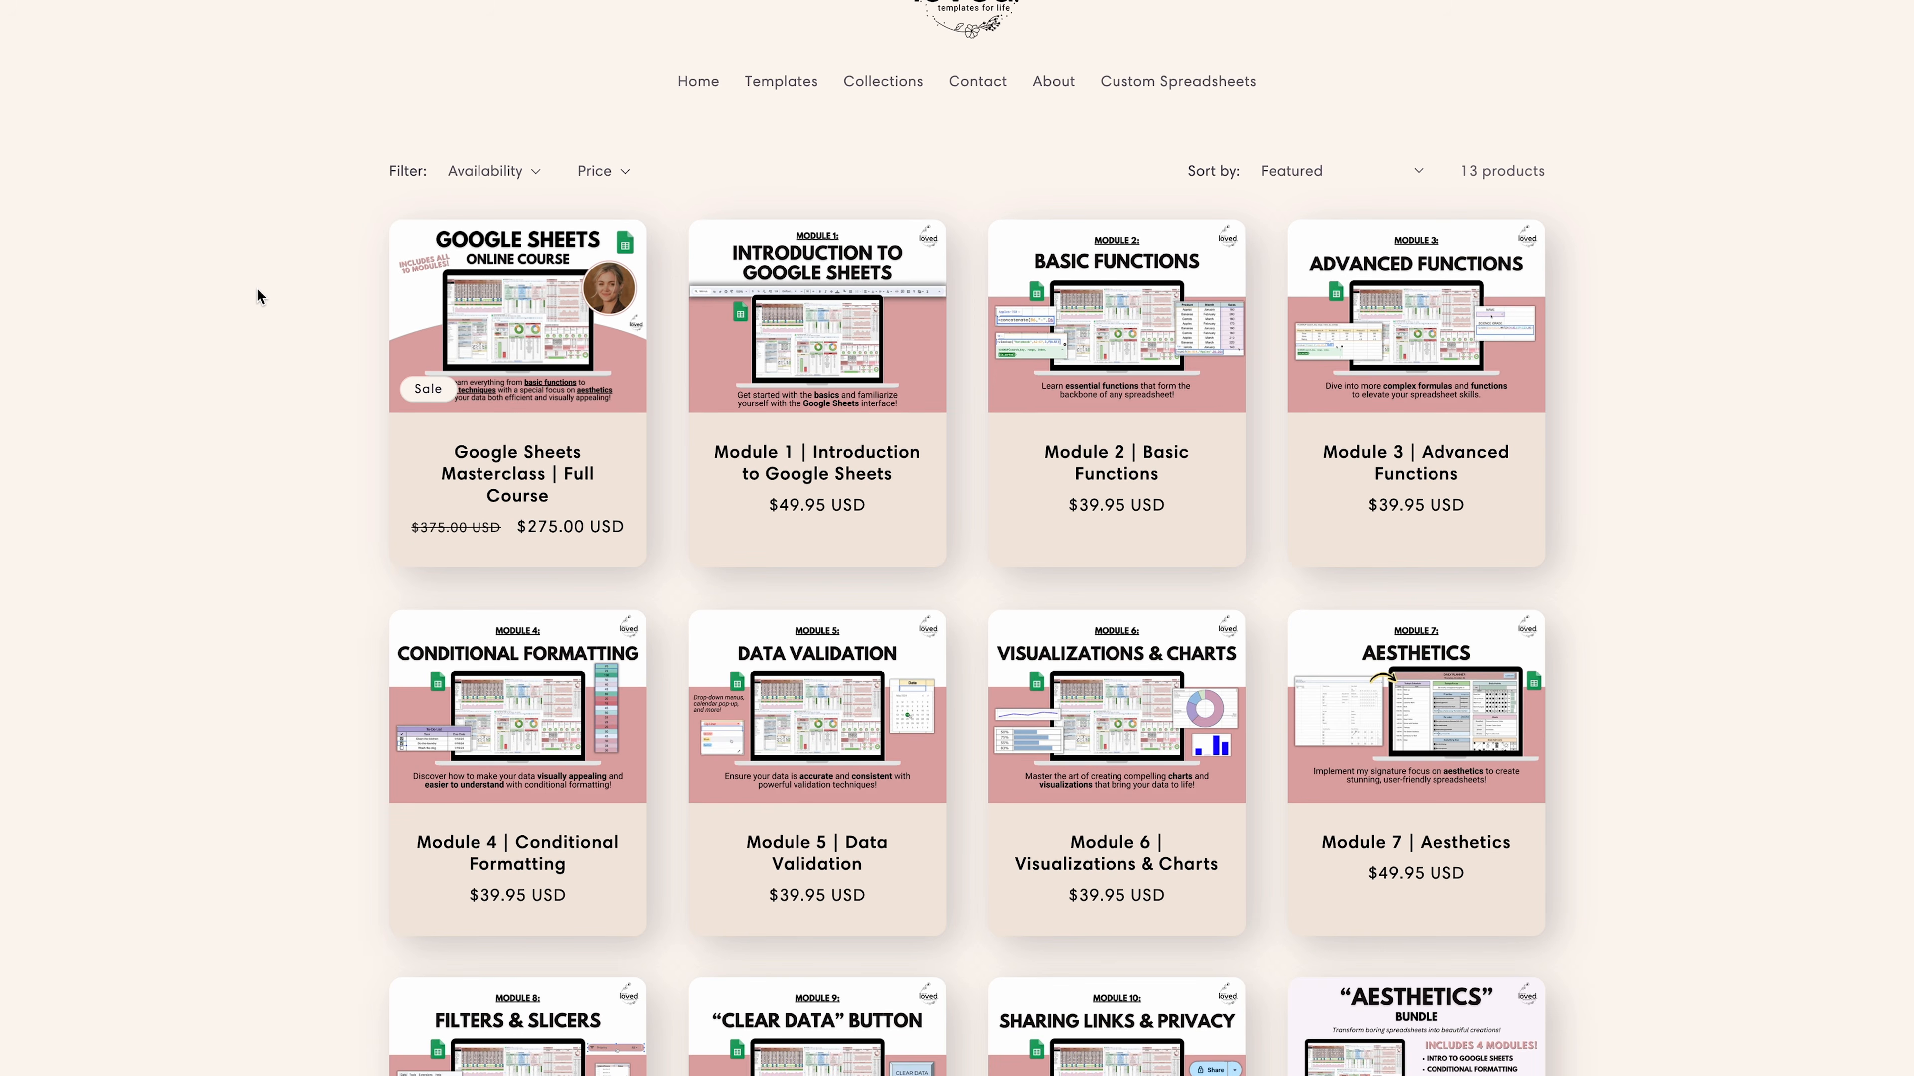
pyautogui.scroll(-4, 257, 289)
pyautogui.scroll(9, 257, 288)
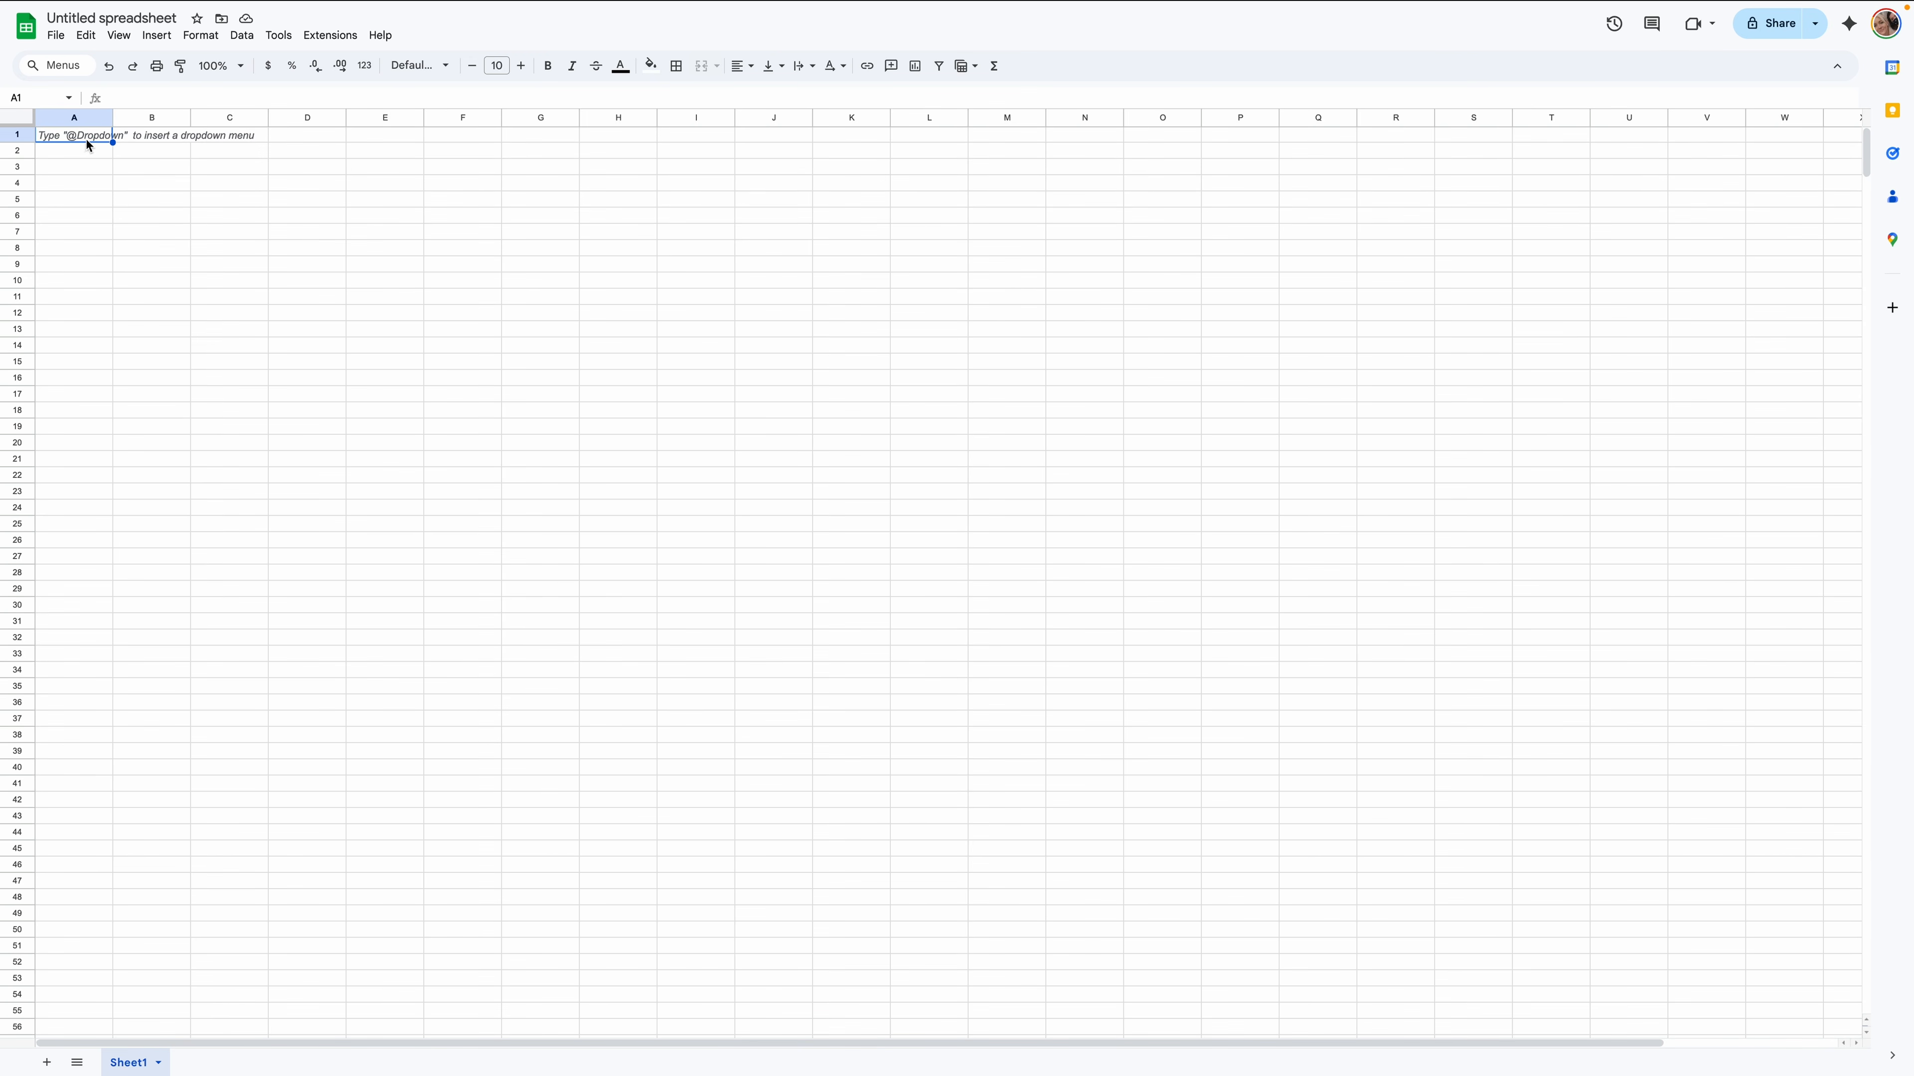
# Rename the blank spreadsheet as Habit Tracker.
pyautogui.click(105, 18)
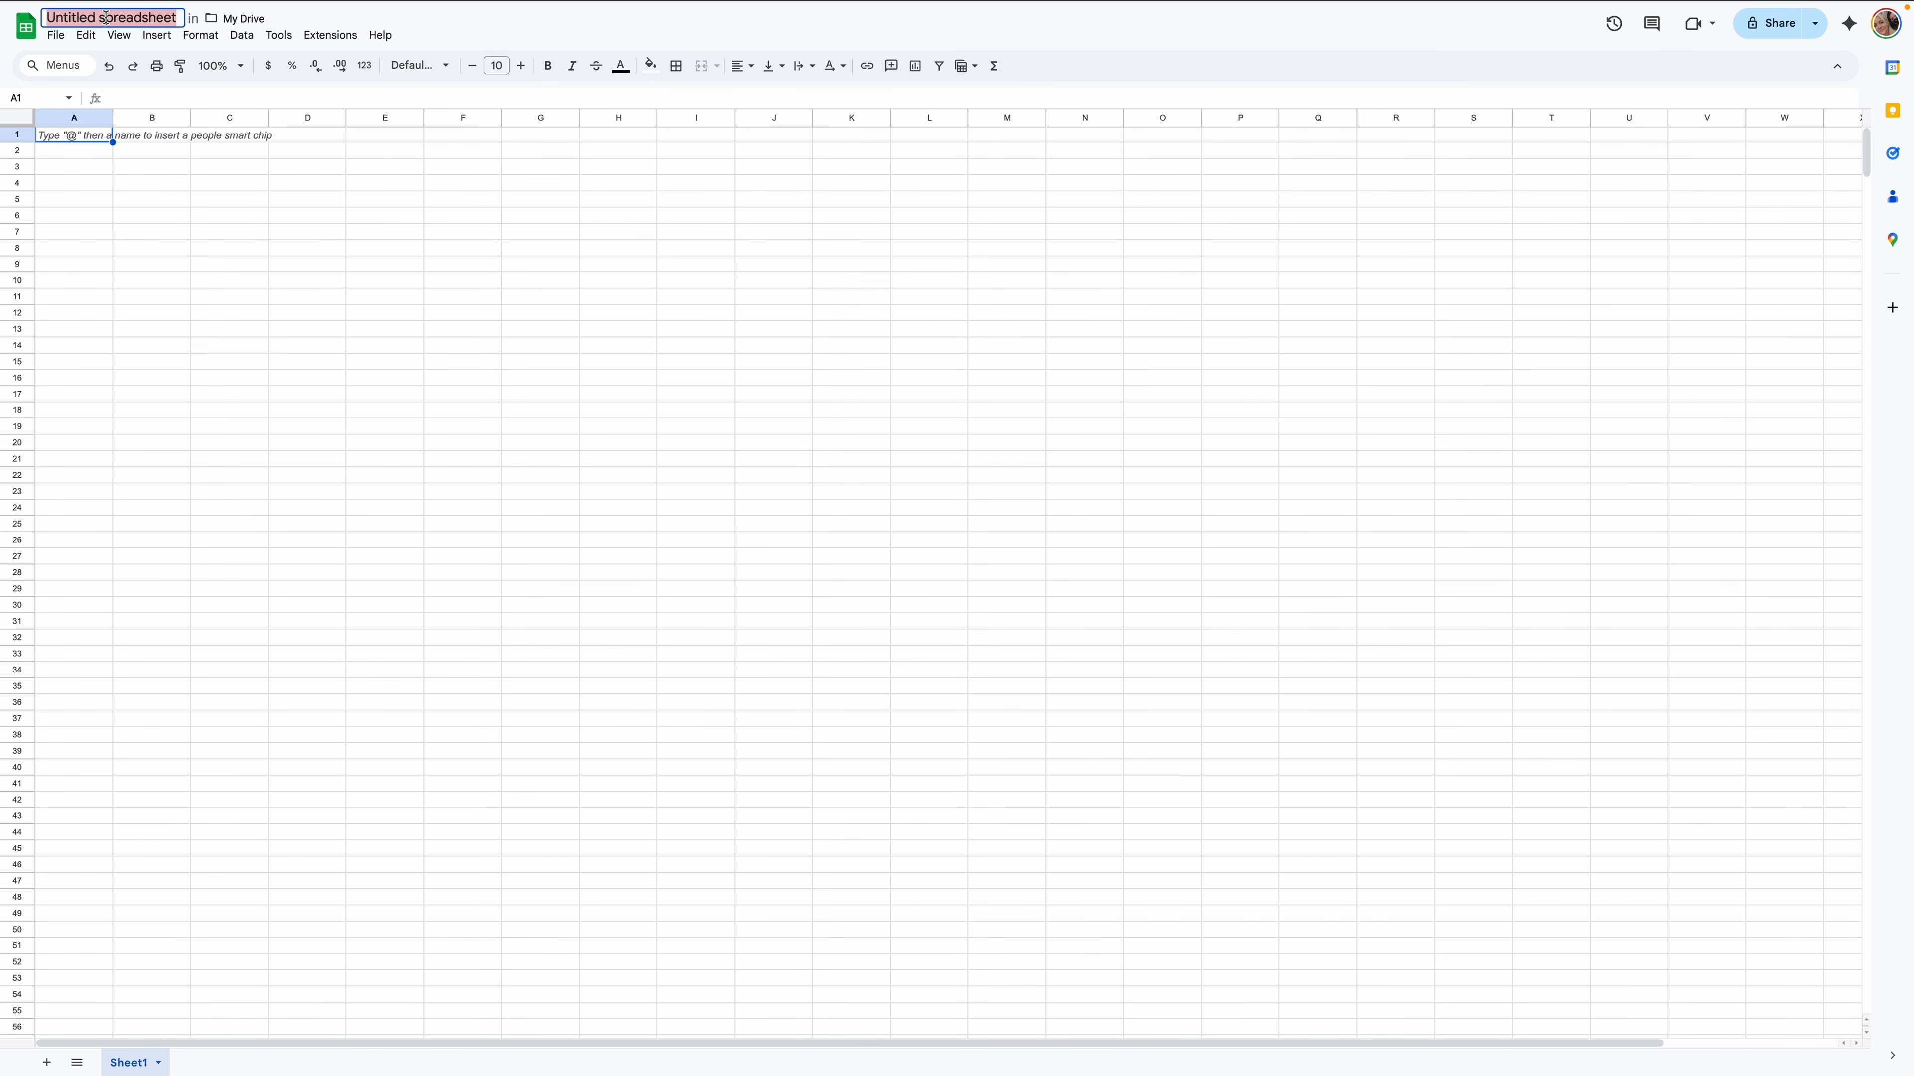
pyautogui.write('Habit Tracker')
pyautogui.press('Return')
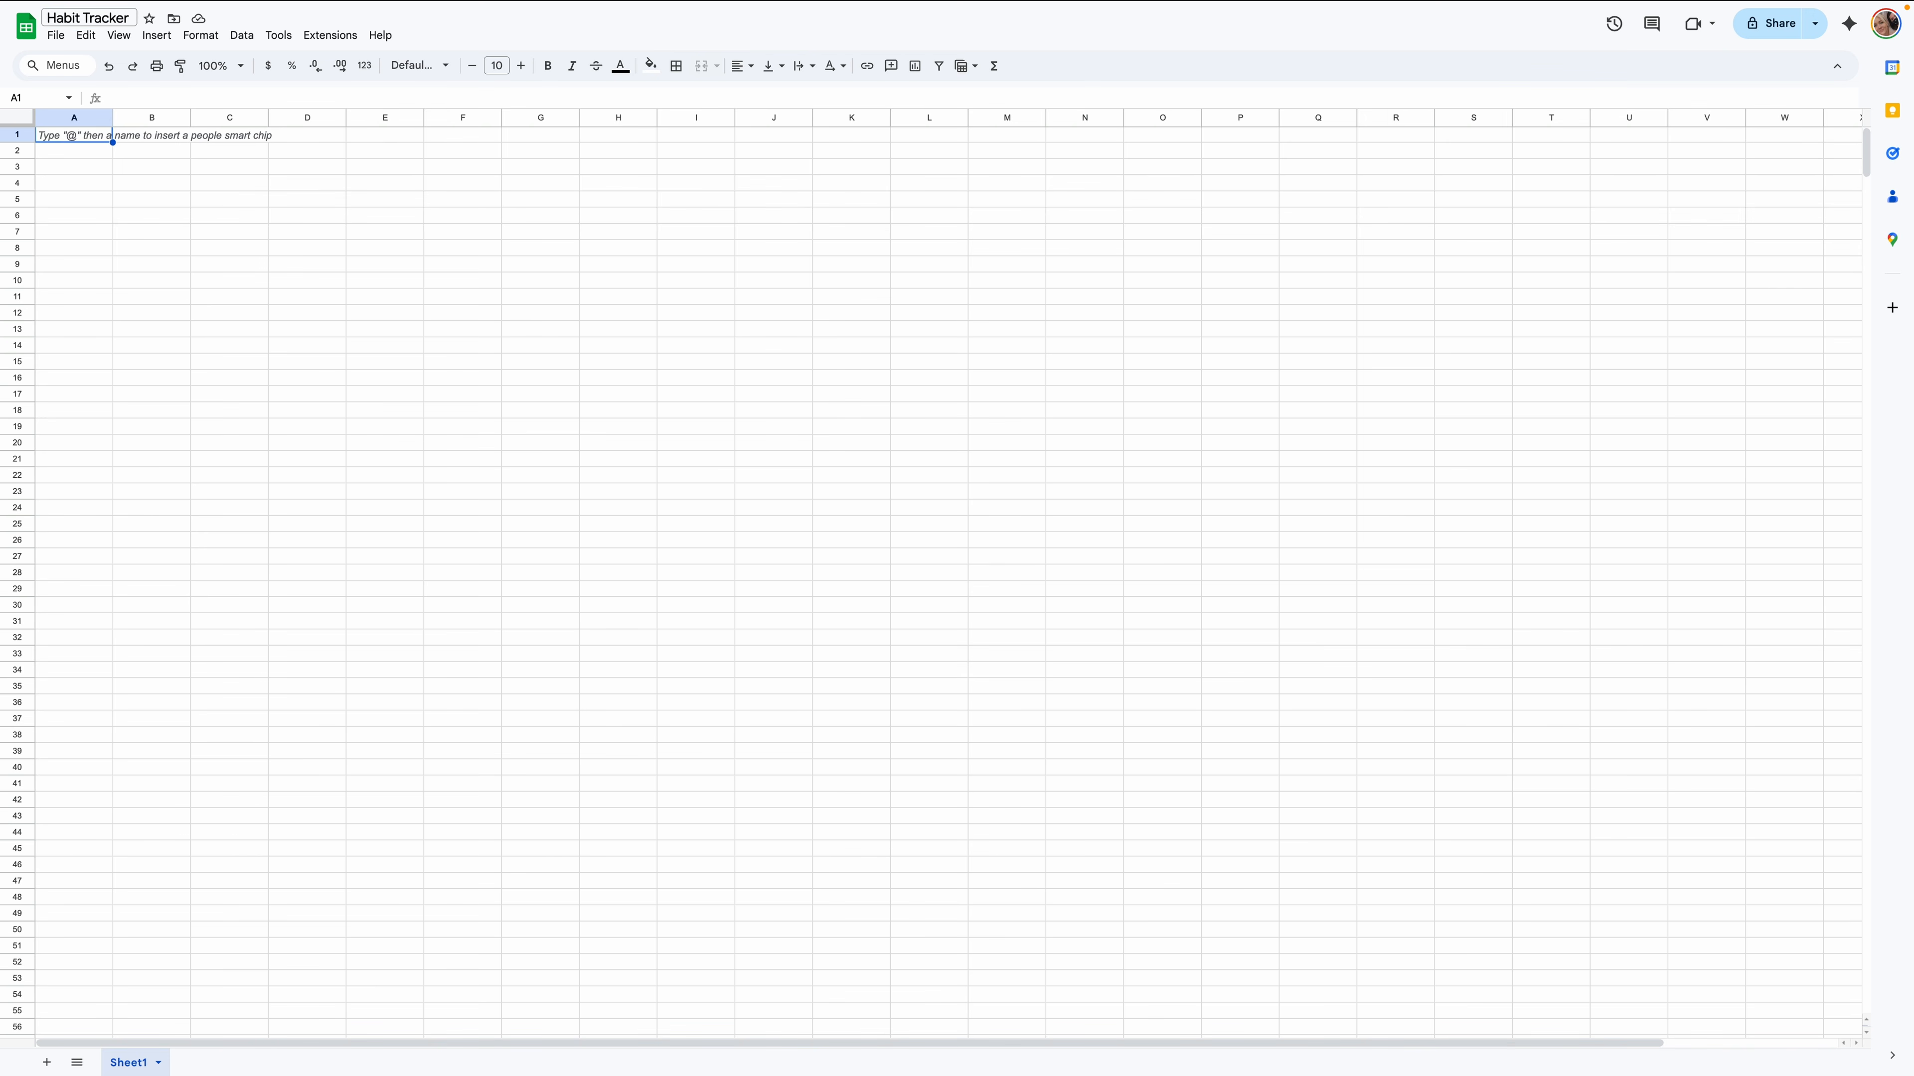
# Insert 10 columns to the right of column Z, using columns Q to Z as the selection.
pyautogui.hscroll(4, 1205, 125)
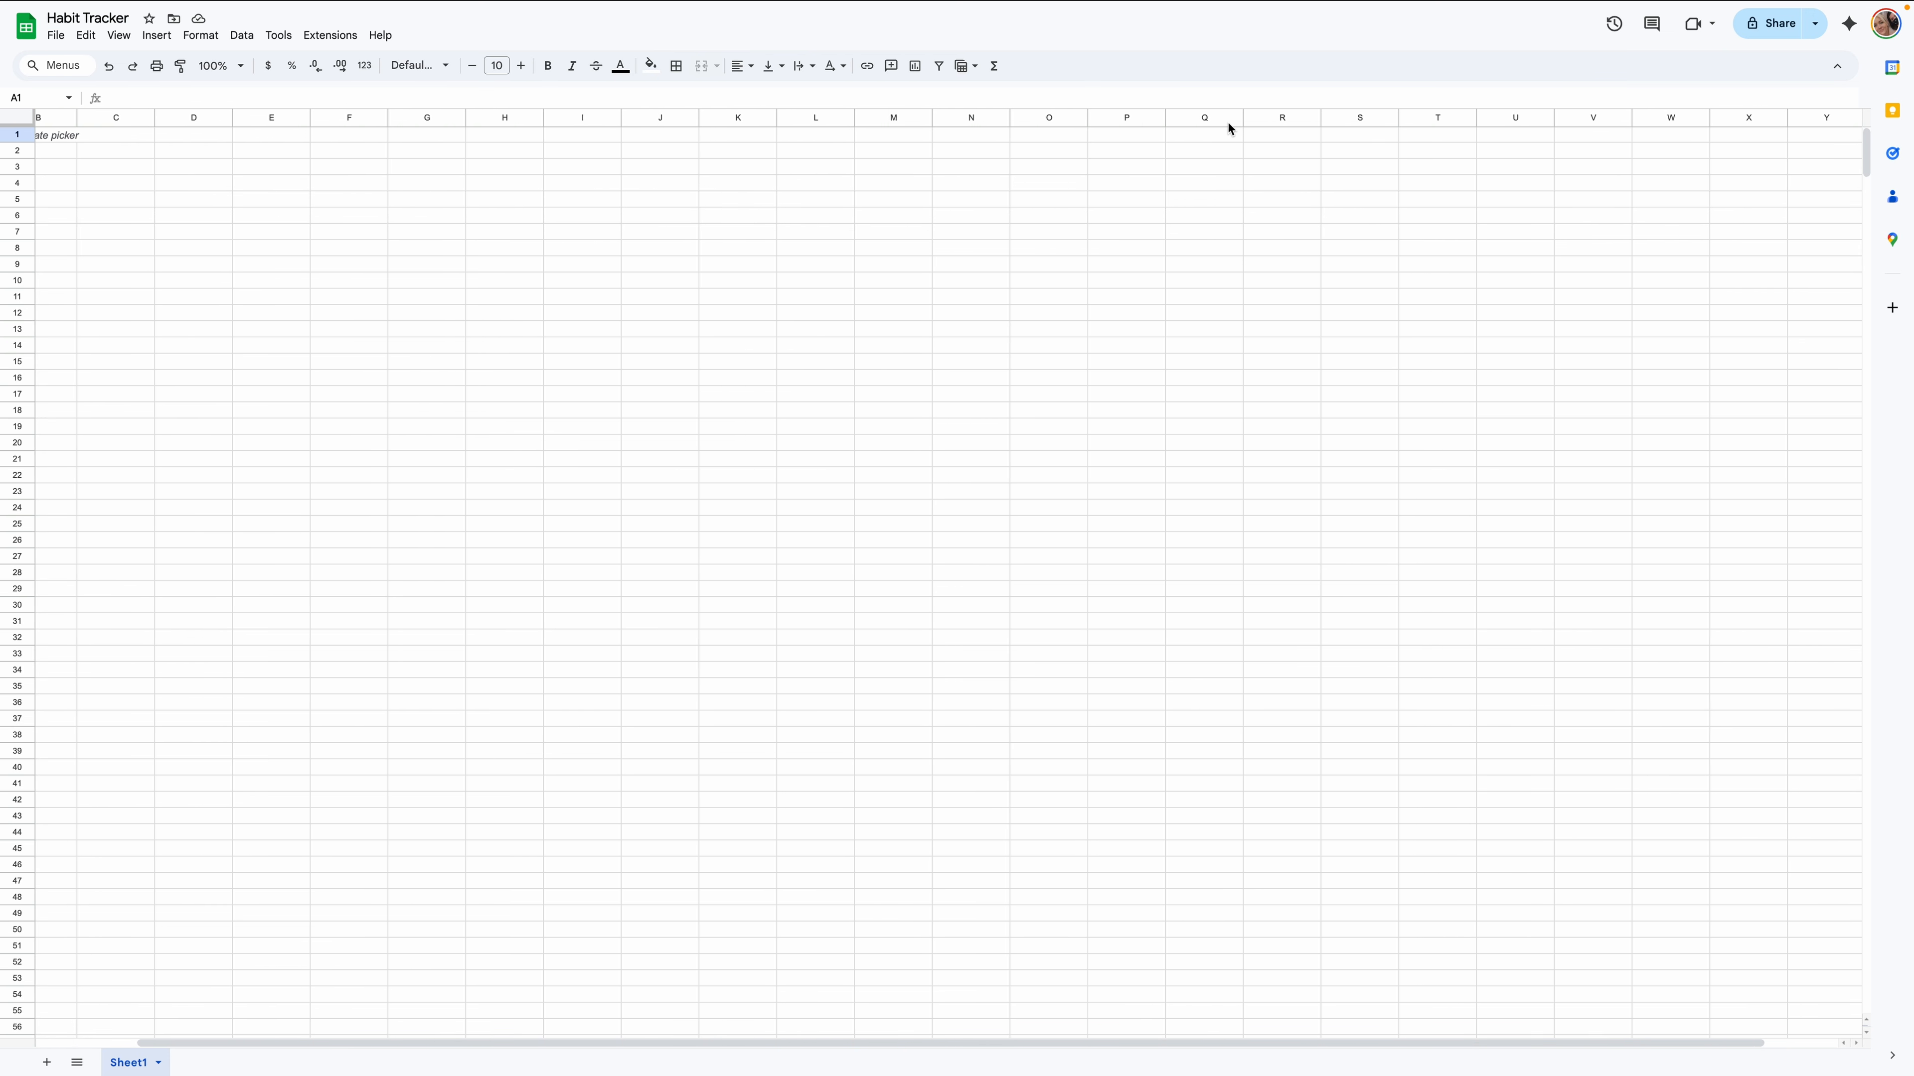
pyautogui.click(1184, 116)
pyautogui.moveTo(1184, 117); pyautogui.dragTo(1904, 123)
pyautogui.rightClick(1229, 126)
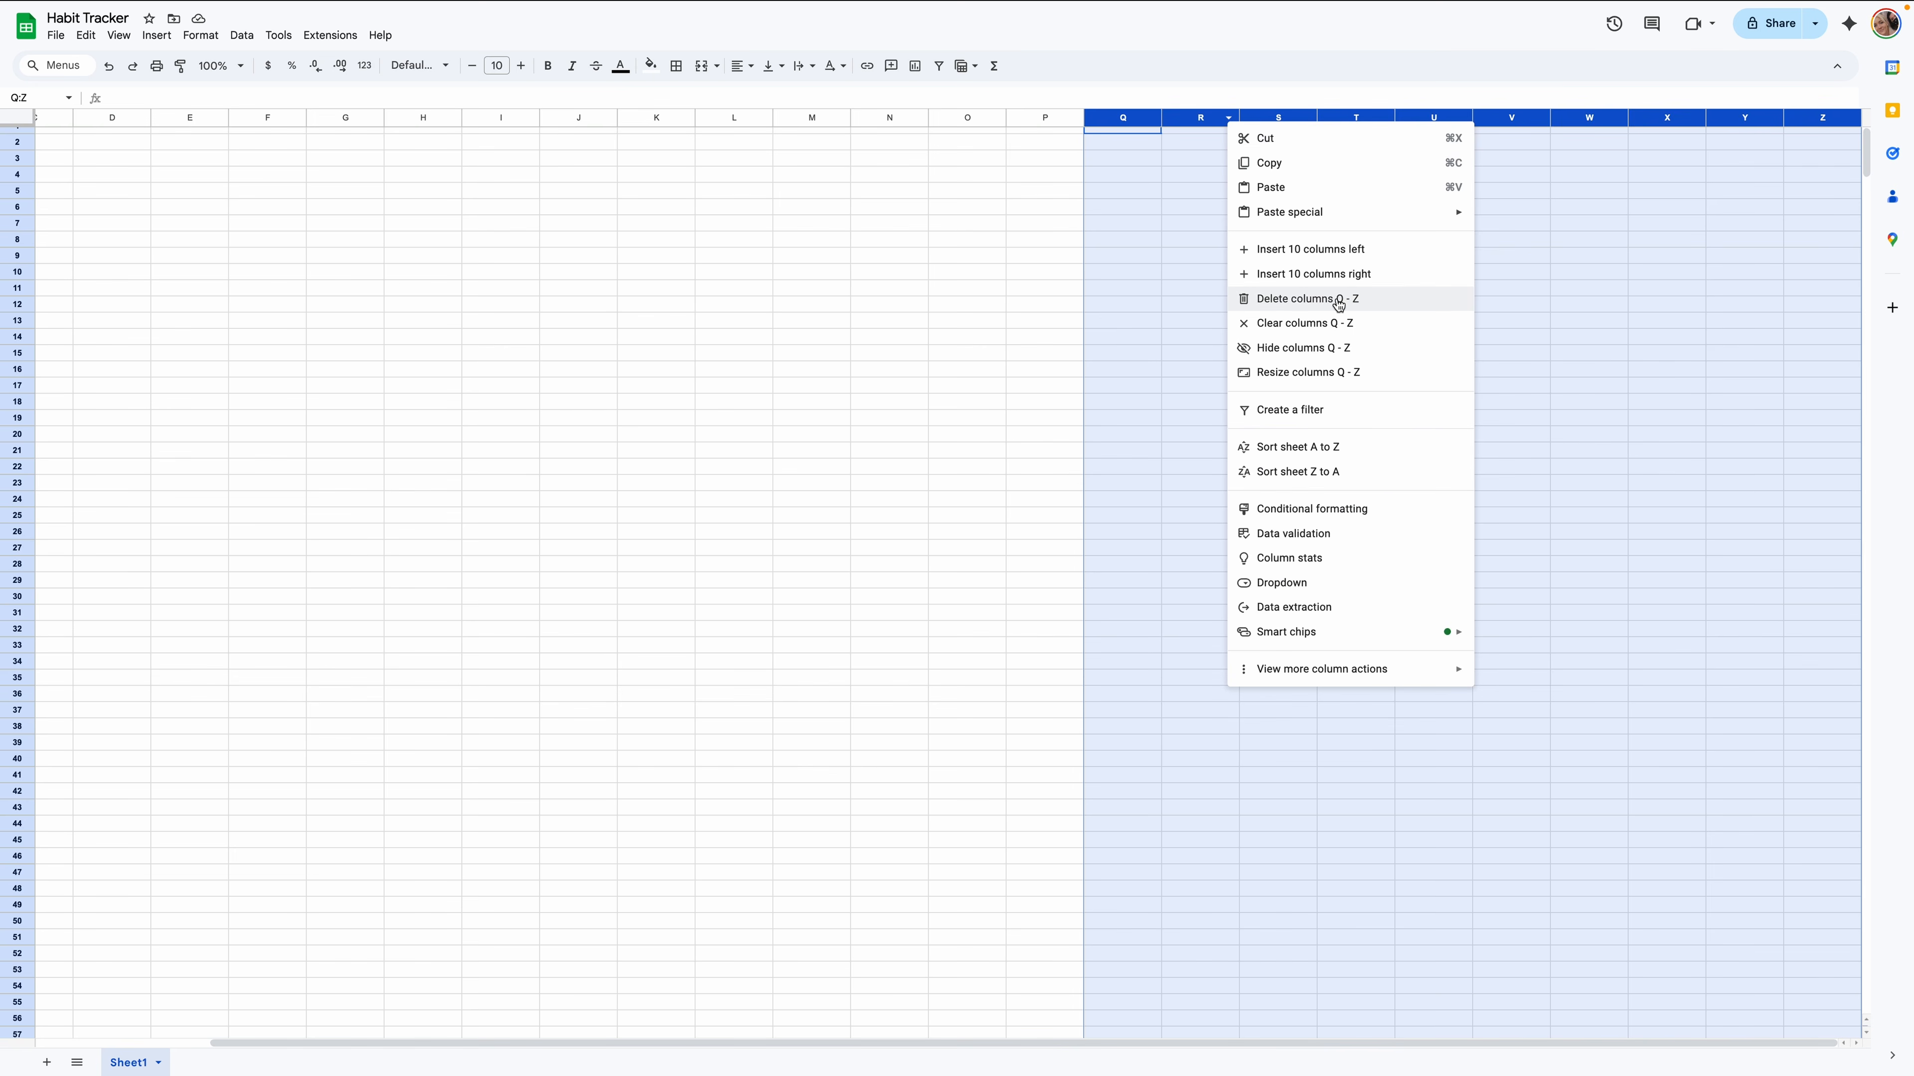
pyautogui.click(1355, 275)
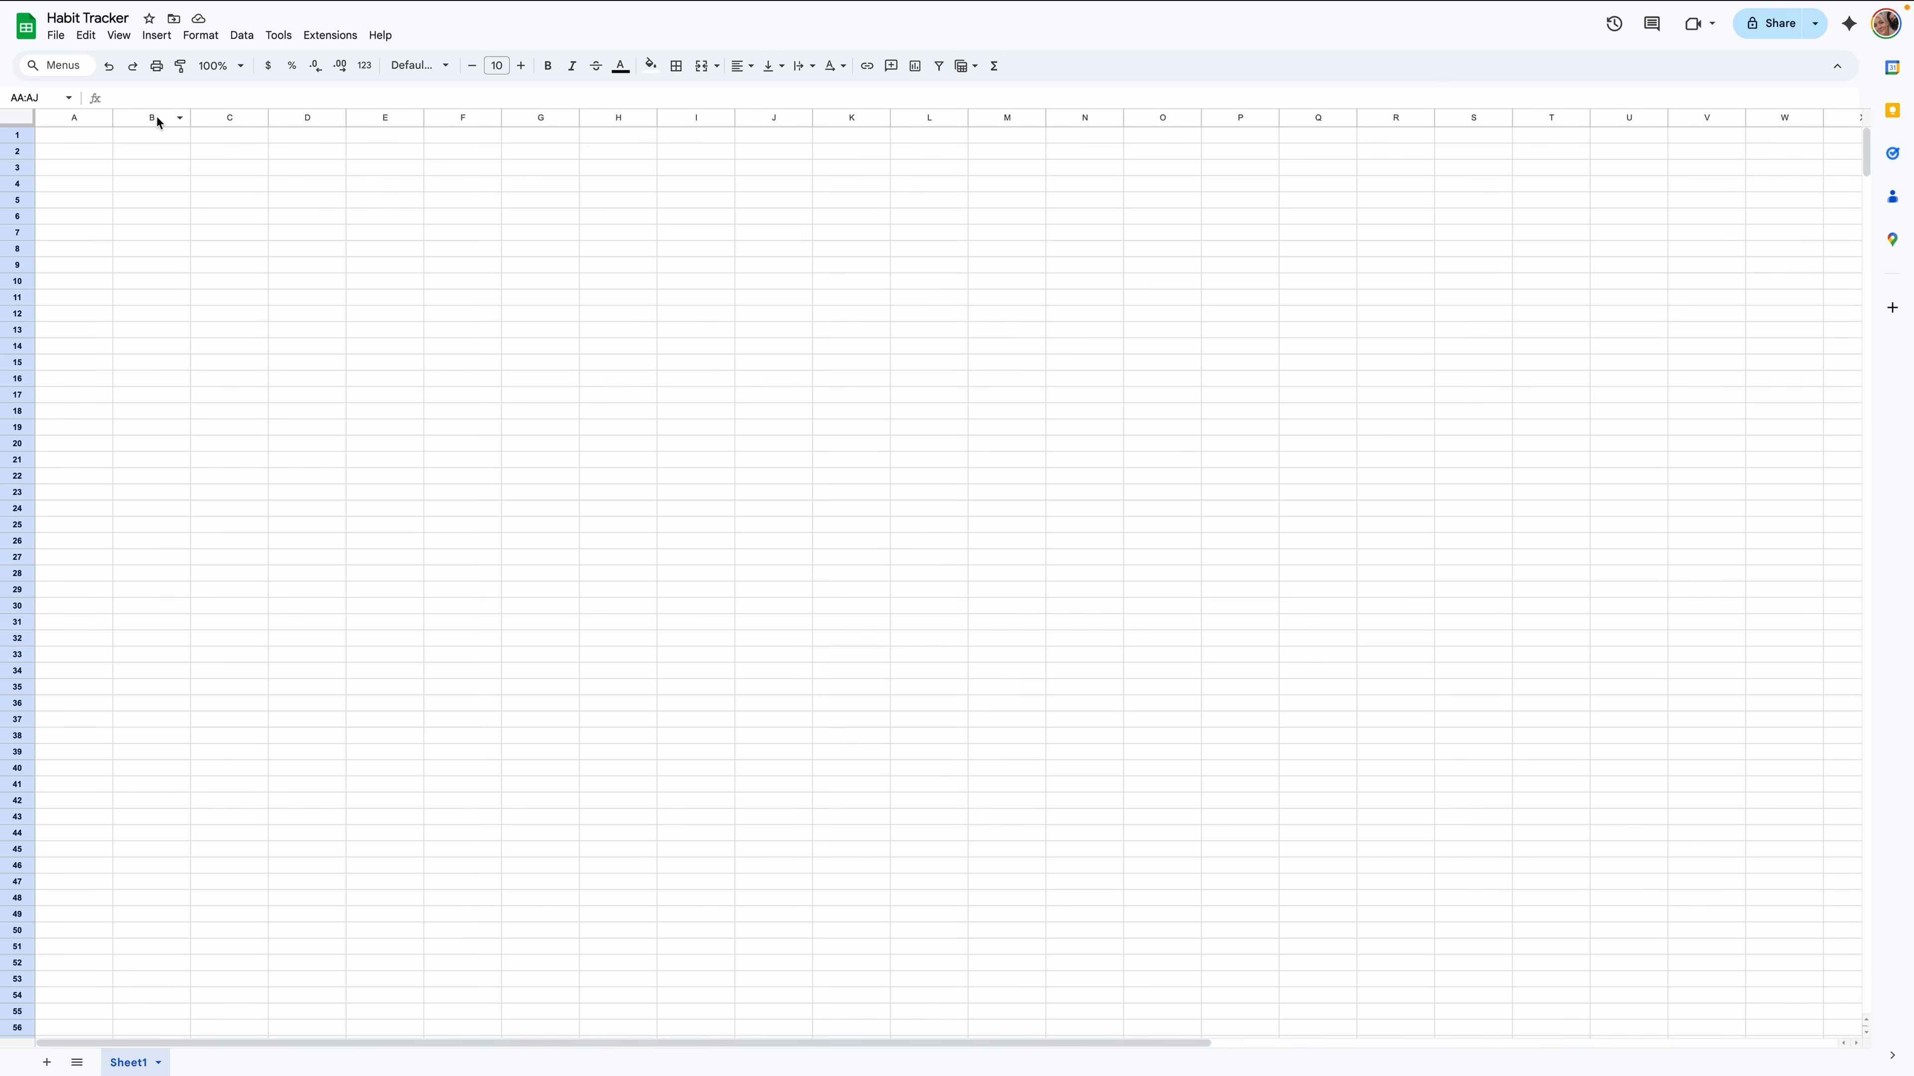
# Set the width of column B to 200 pixels.
pyautogui.click(158, 122)
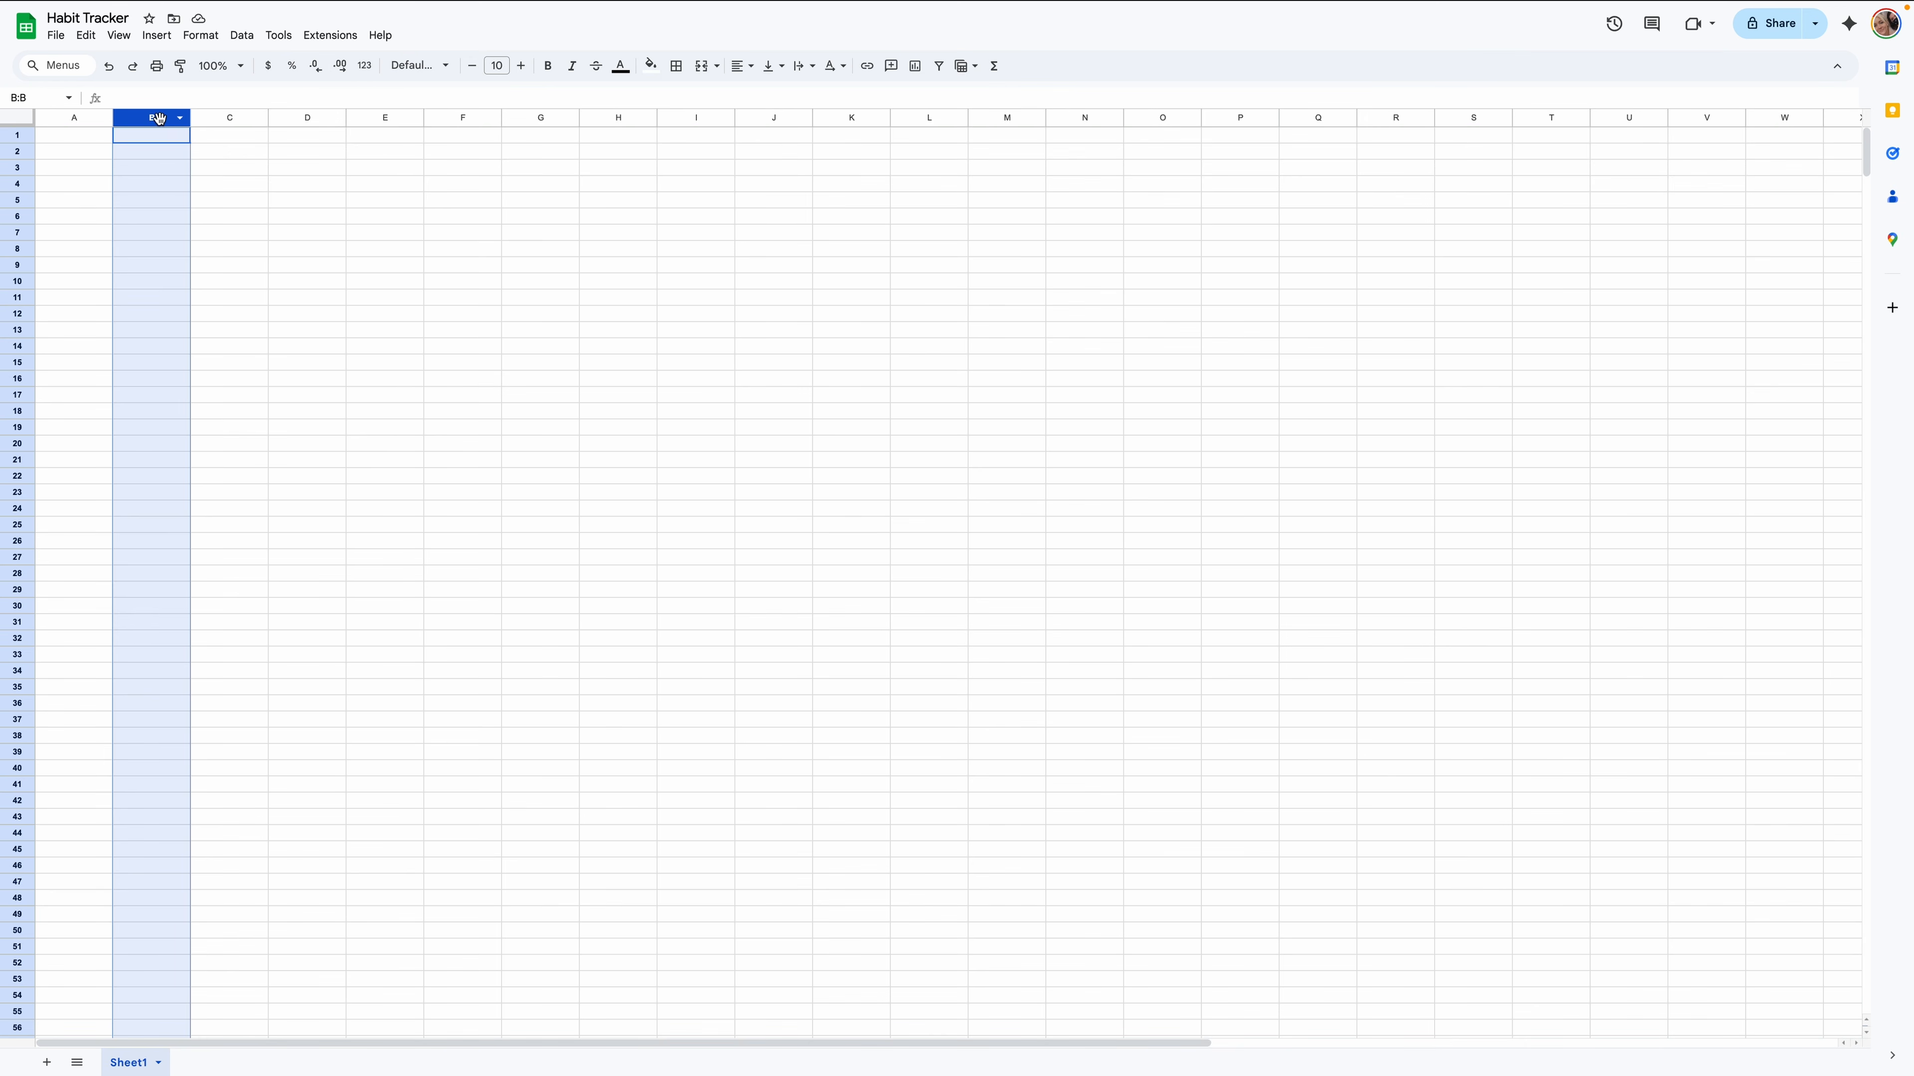
pyautogui.rightClick(158, 123)
pyautogui.click(256, 370)
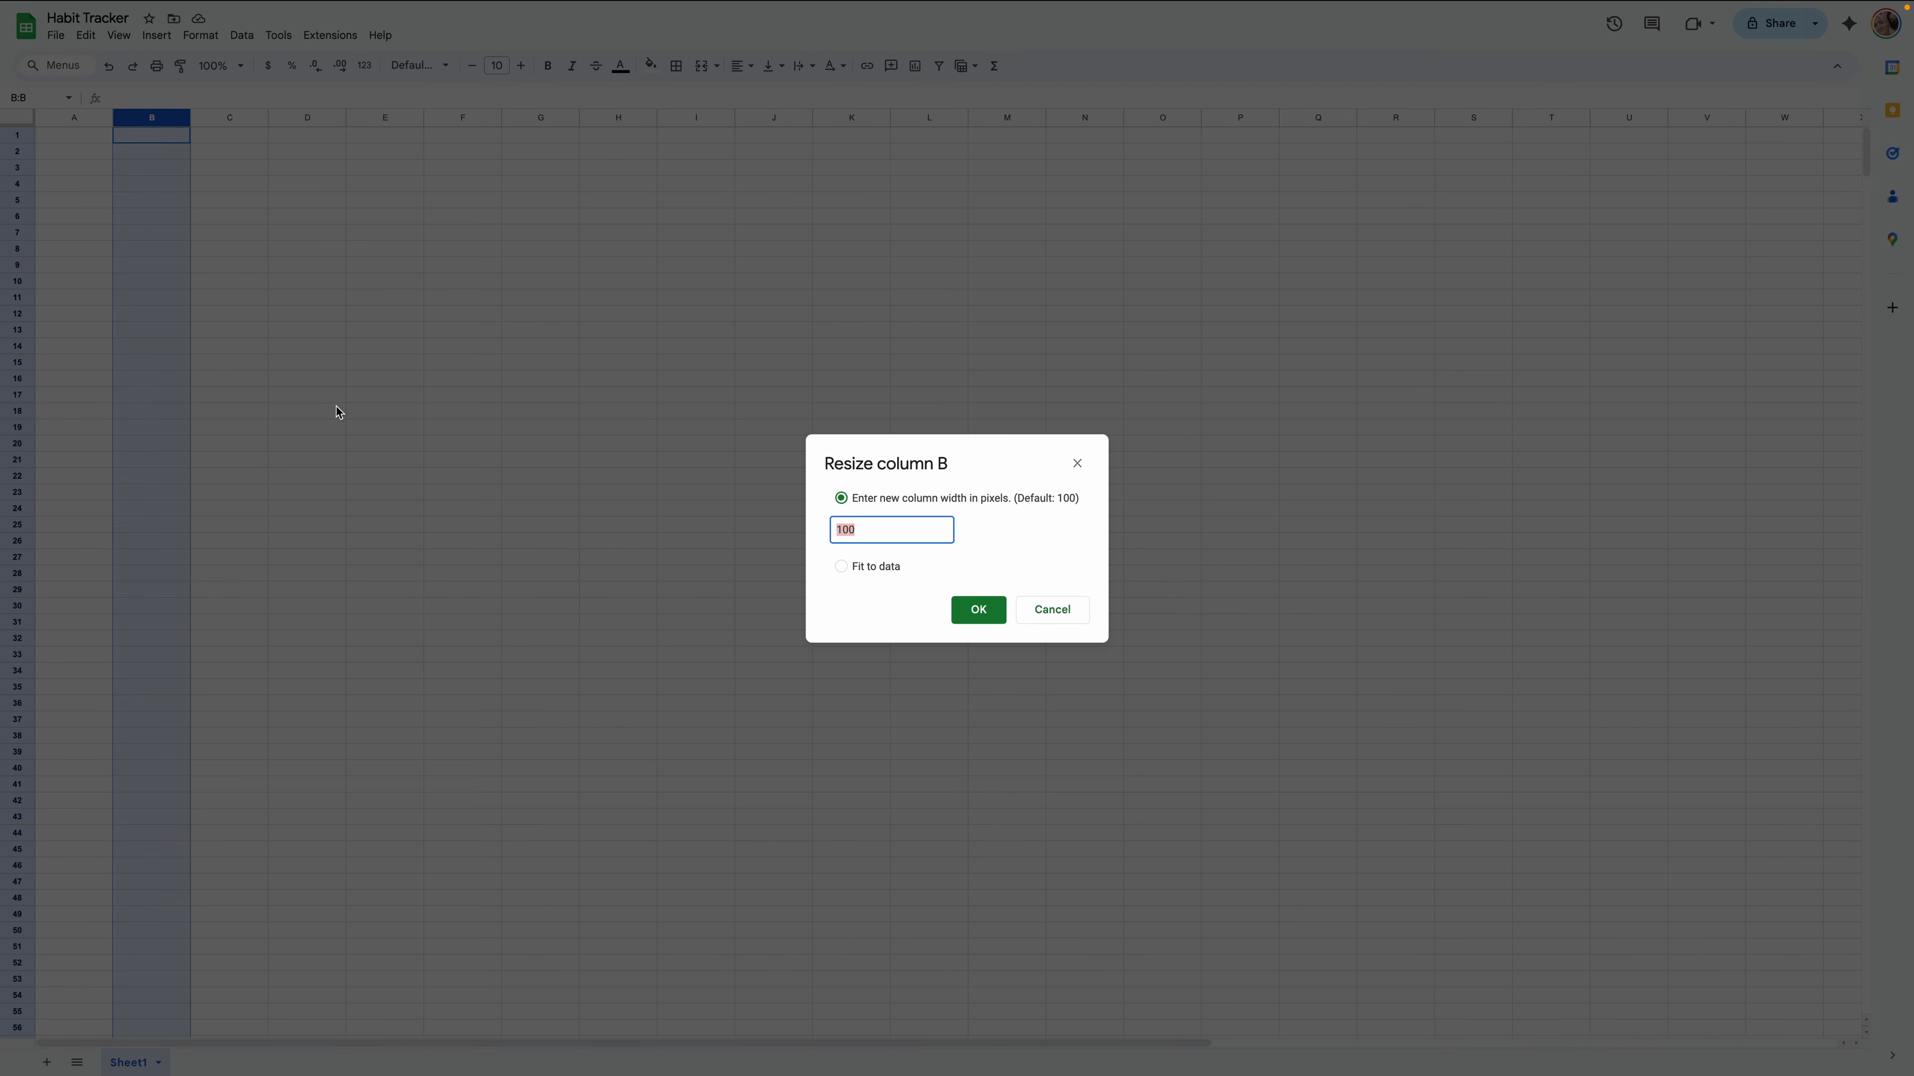
pyautogui.write('200')
pyautogui.click(978, 610)
# Set the width of columns C through AG to 36 pixels.
pyautogui.click(310, 118)
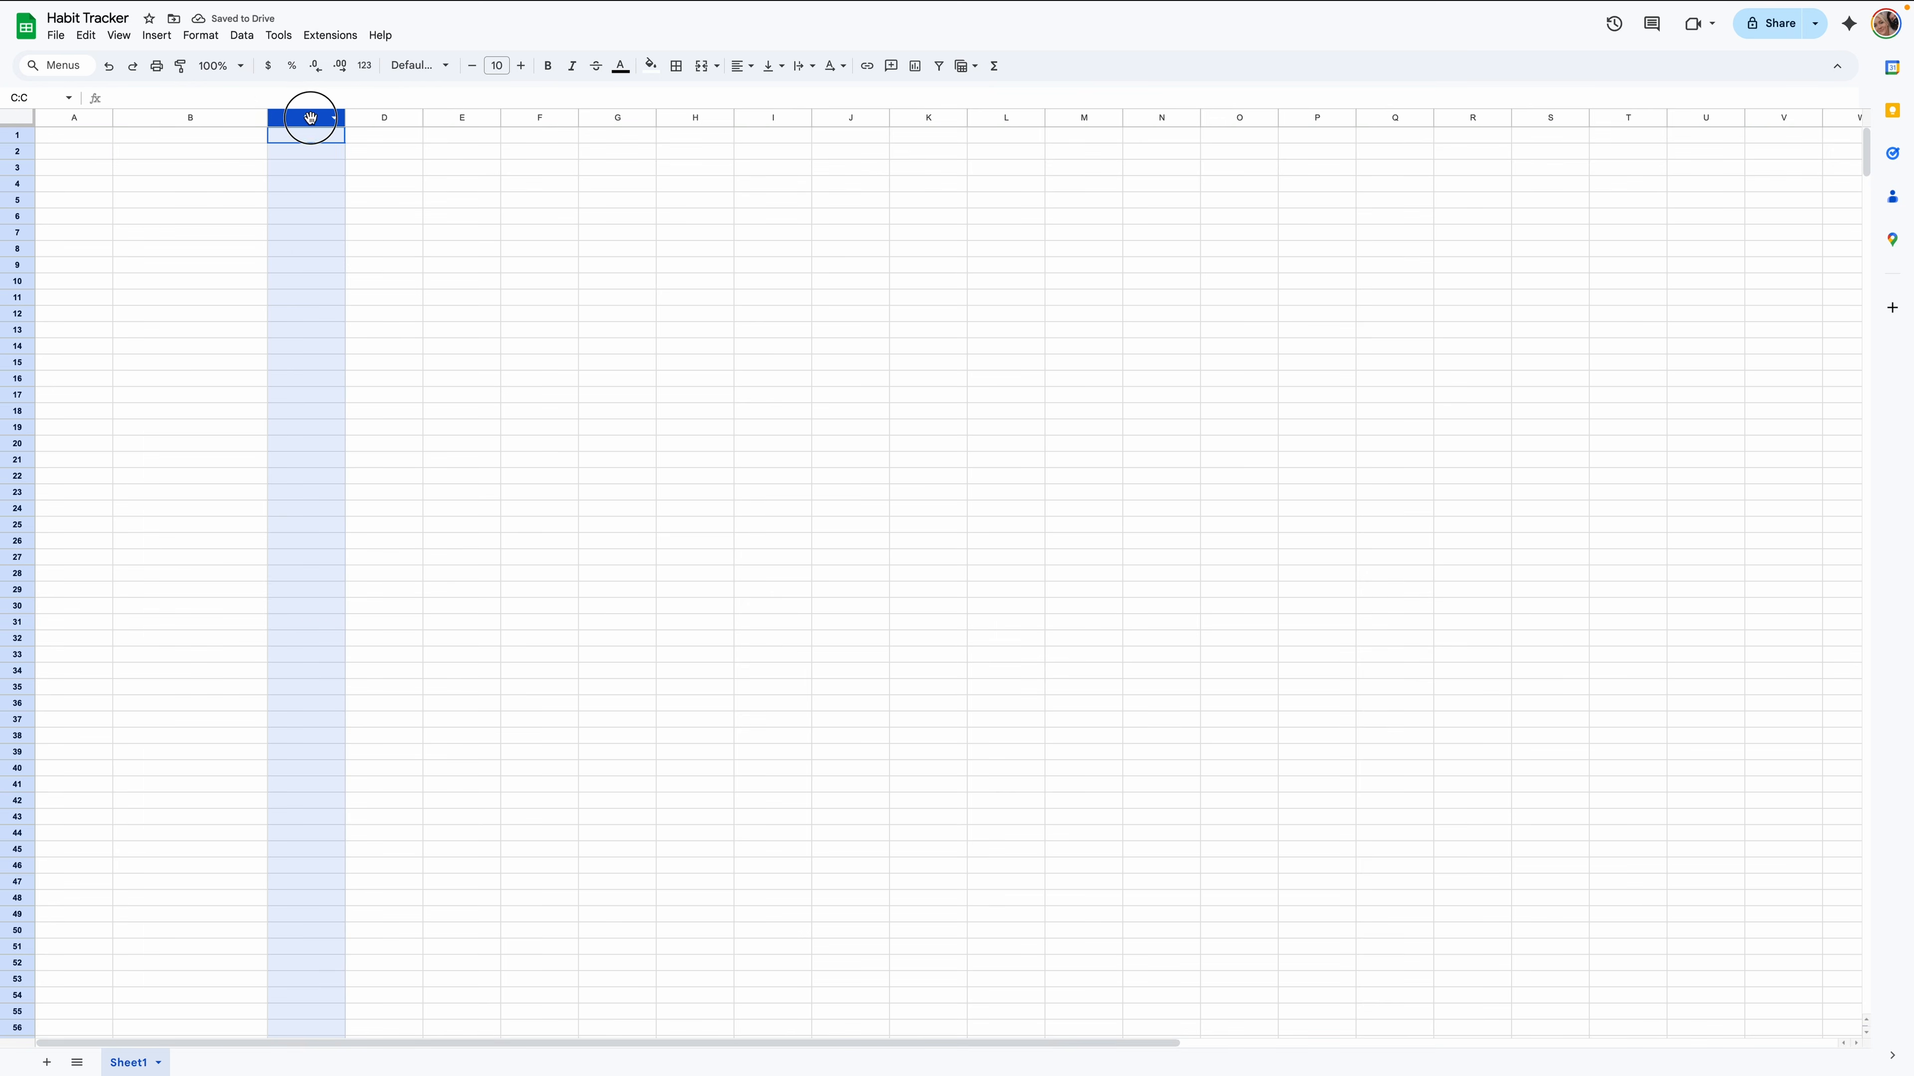
pyautogui.moveTo(310, 117); pyautogui.dragTo(1605, 121)
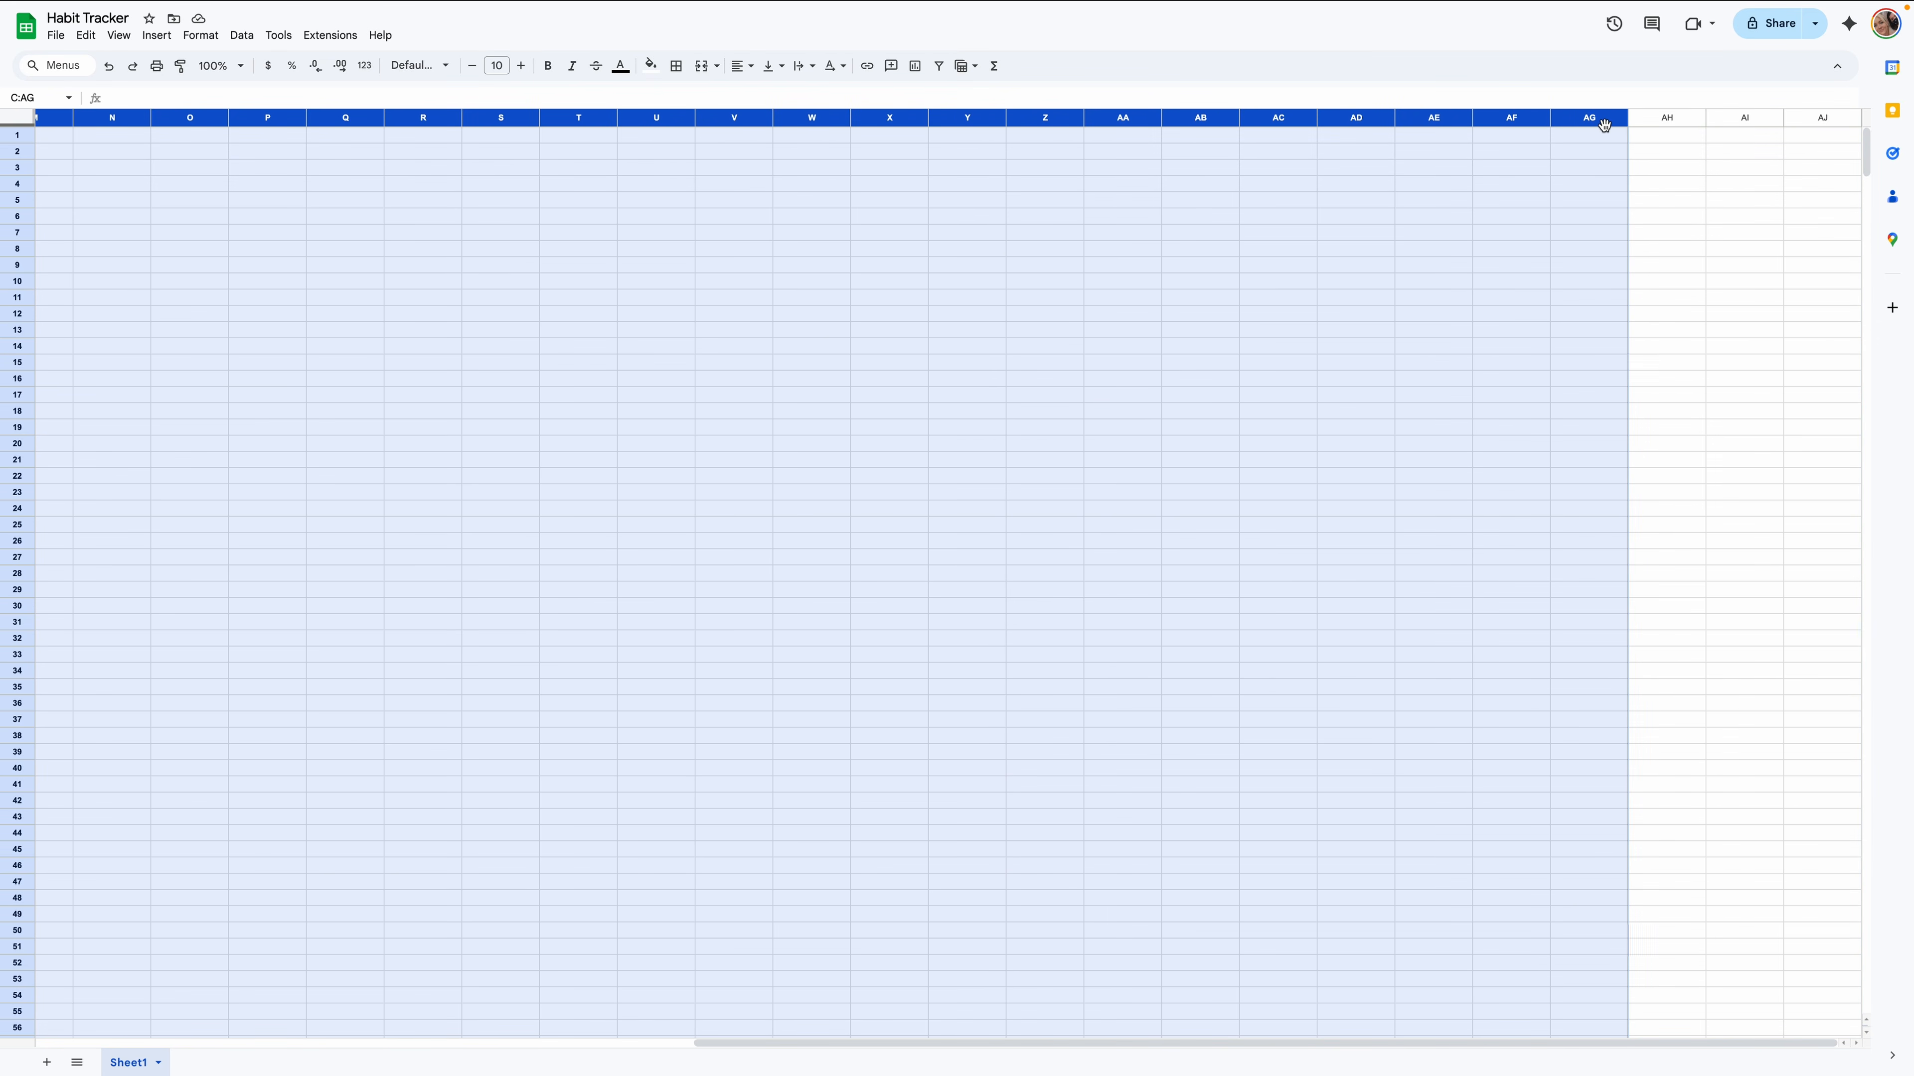
pyautogui.rightClick(1441, 121)
pyautogui.click(1510, 372)
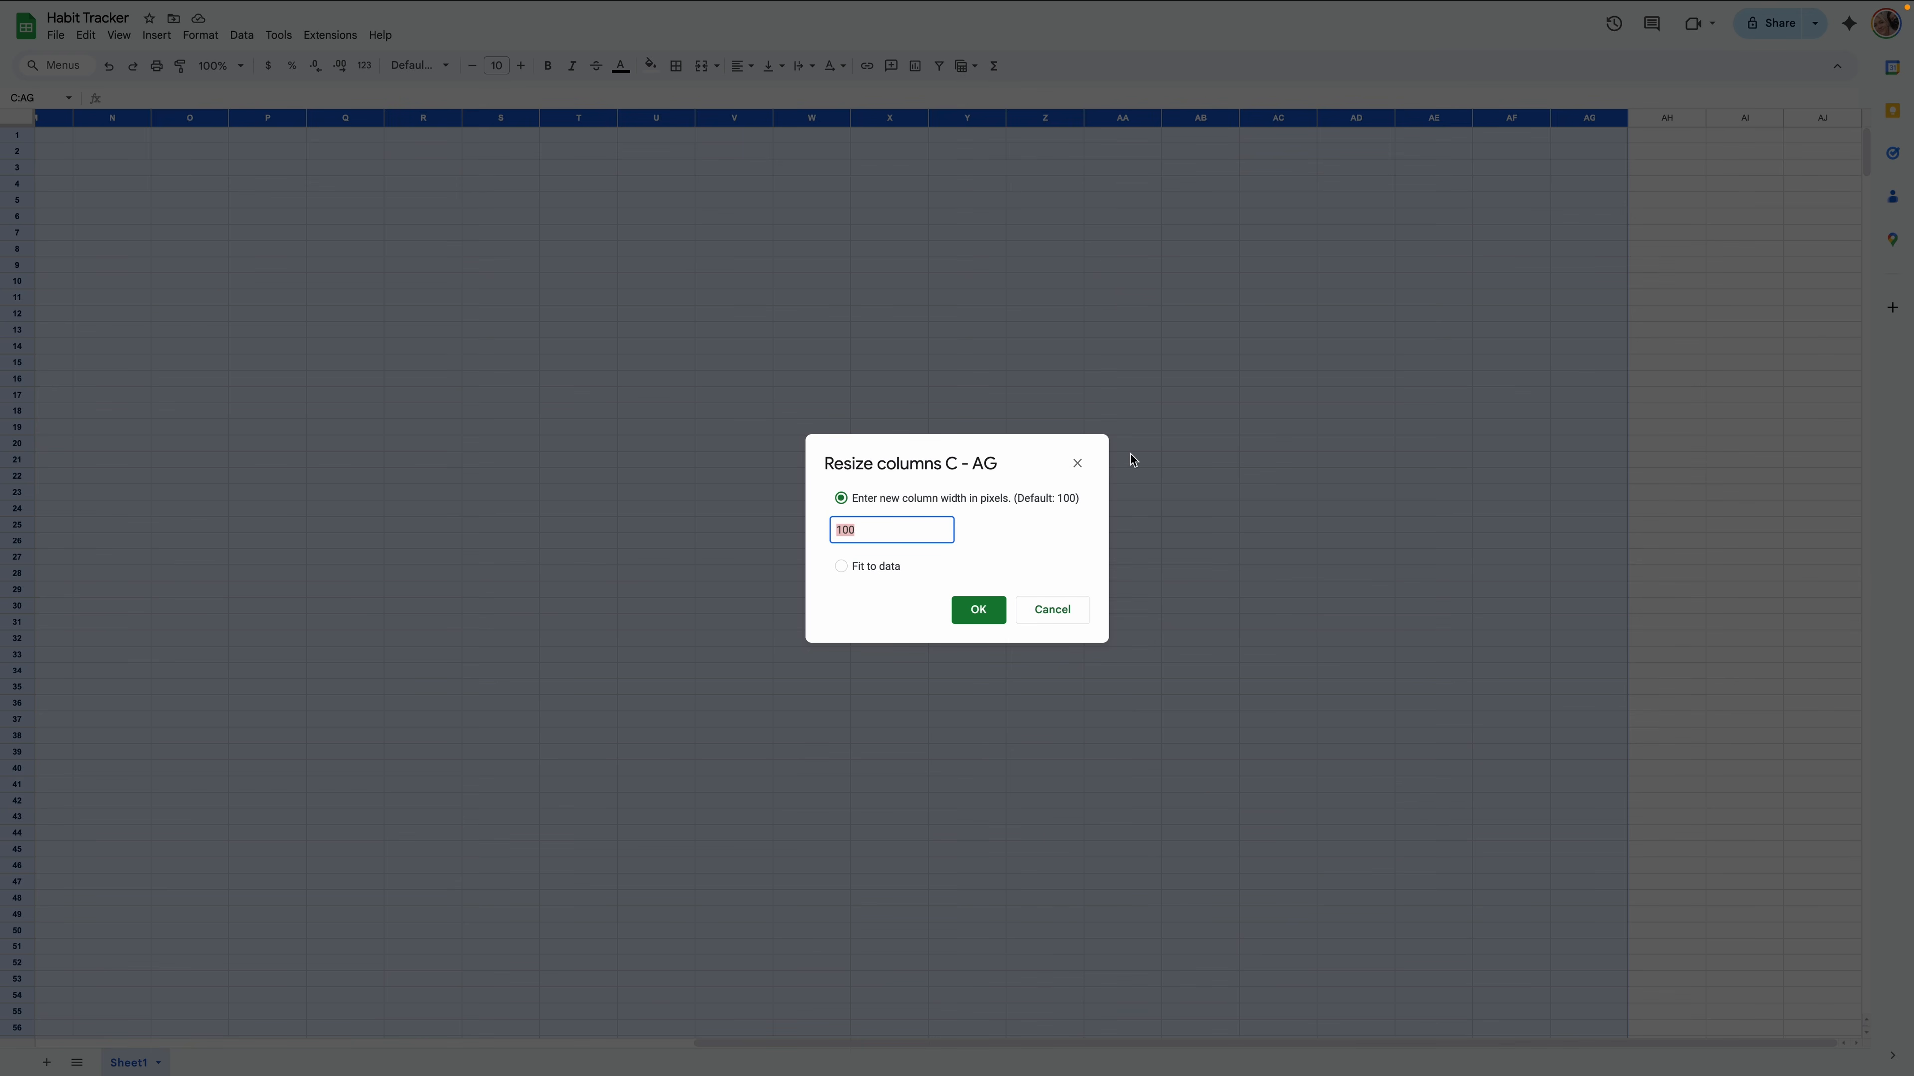
pyautogui.write('36')
pyautogui.press('Return')
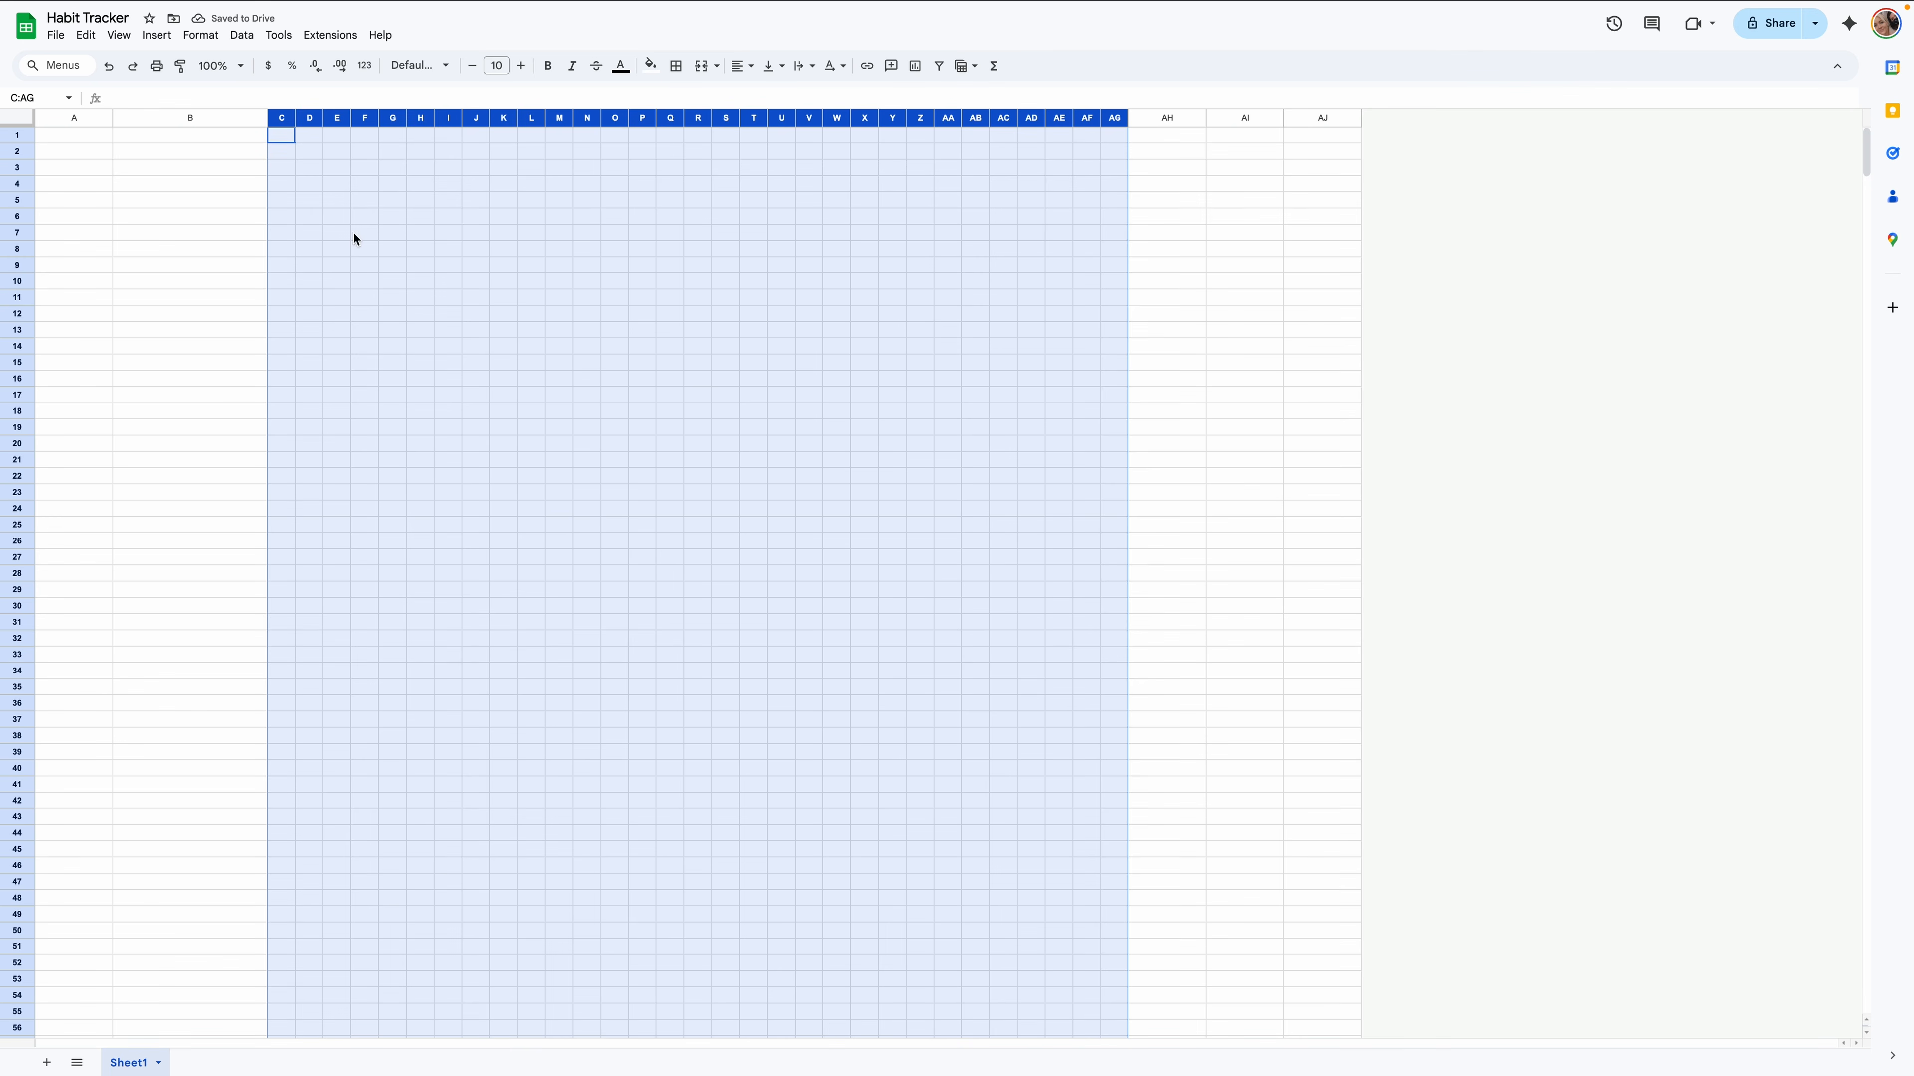
# Set the width of columns A, AH and AJ to 15 pixels.
pyautogui.click(76, 115)
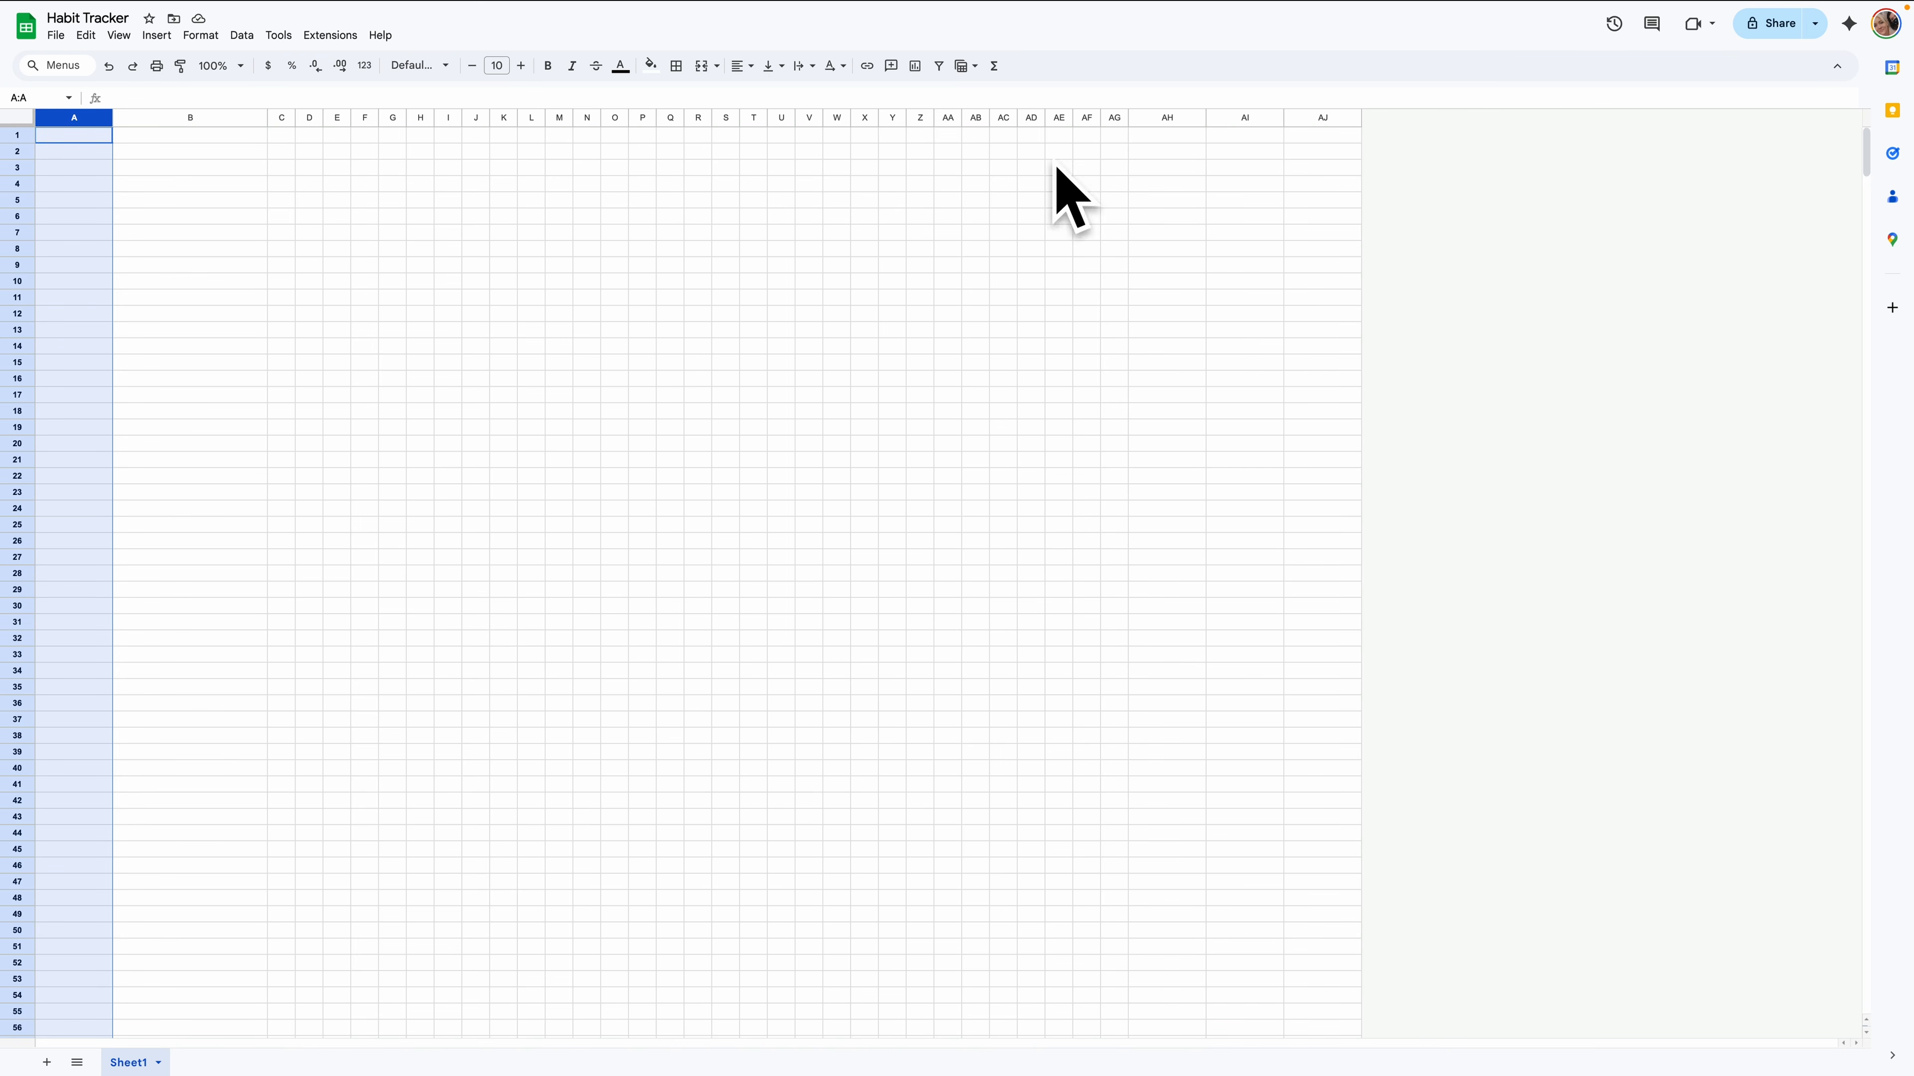
pyautogui.keyDown('super'); pyautogui.click(1170, 118); pyautogui.keyUp('super')
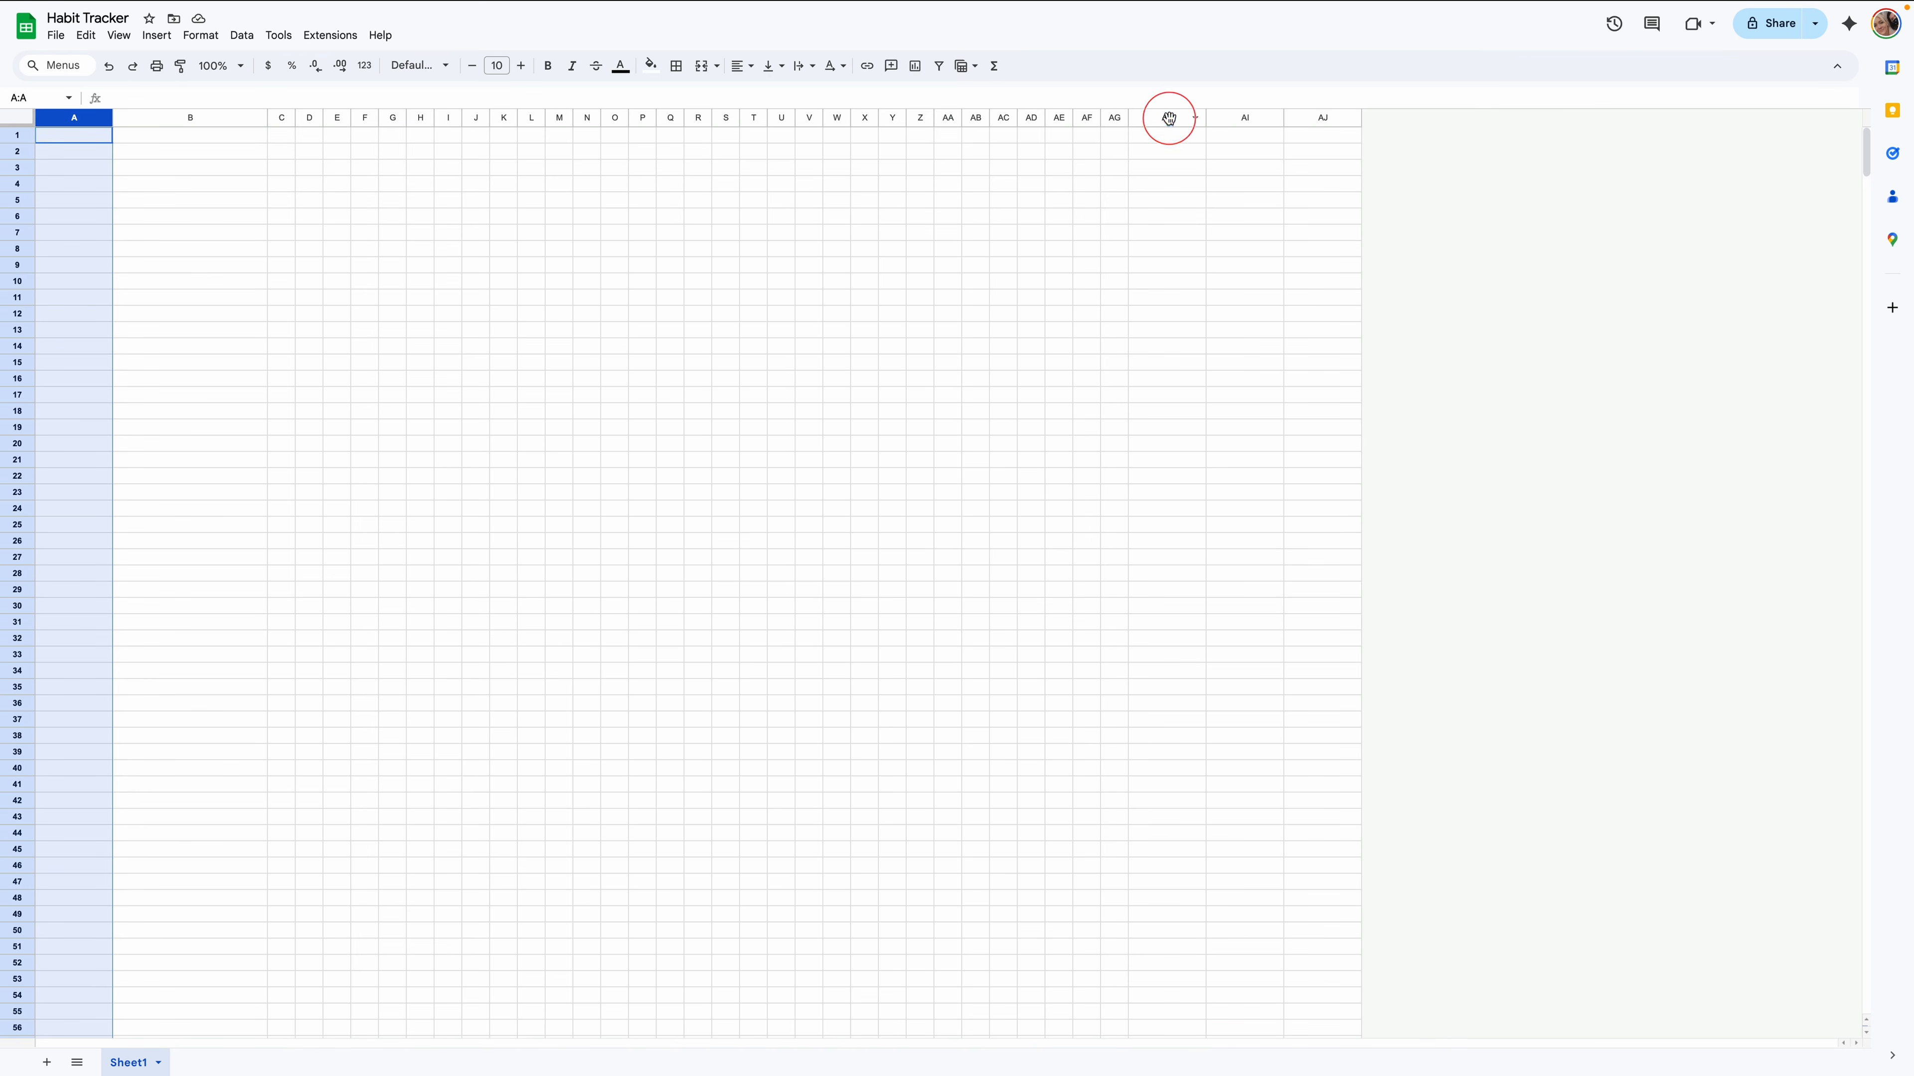
pyautogui.keyDown('super'); pyautogui.click(1324, 120); pyautogui.keyUp('super')
pyautogui.rightClick(1321, 118)
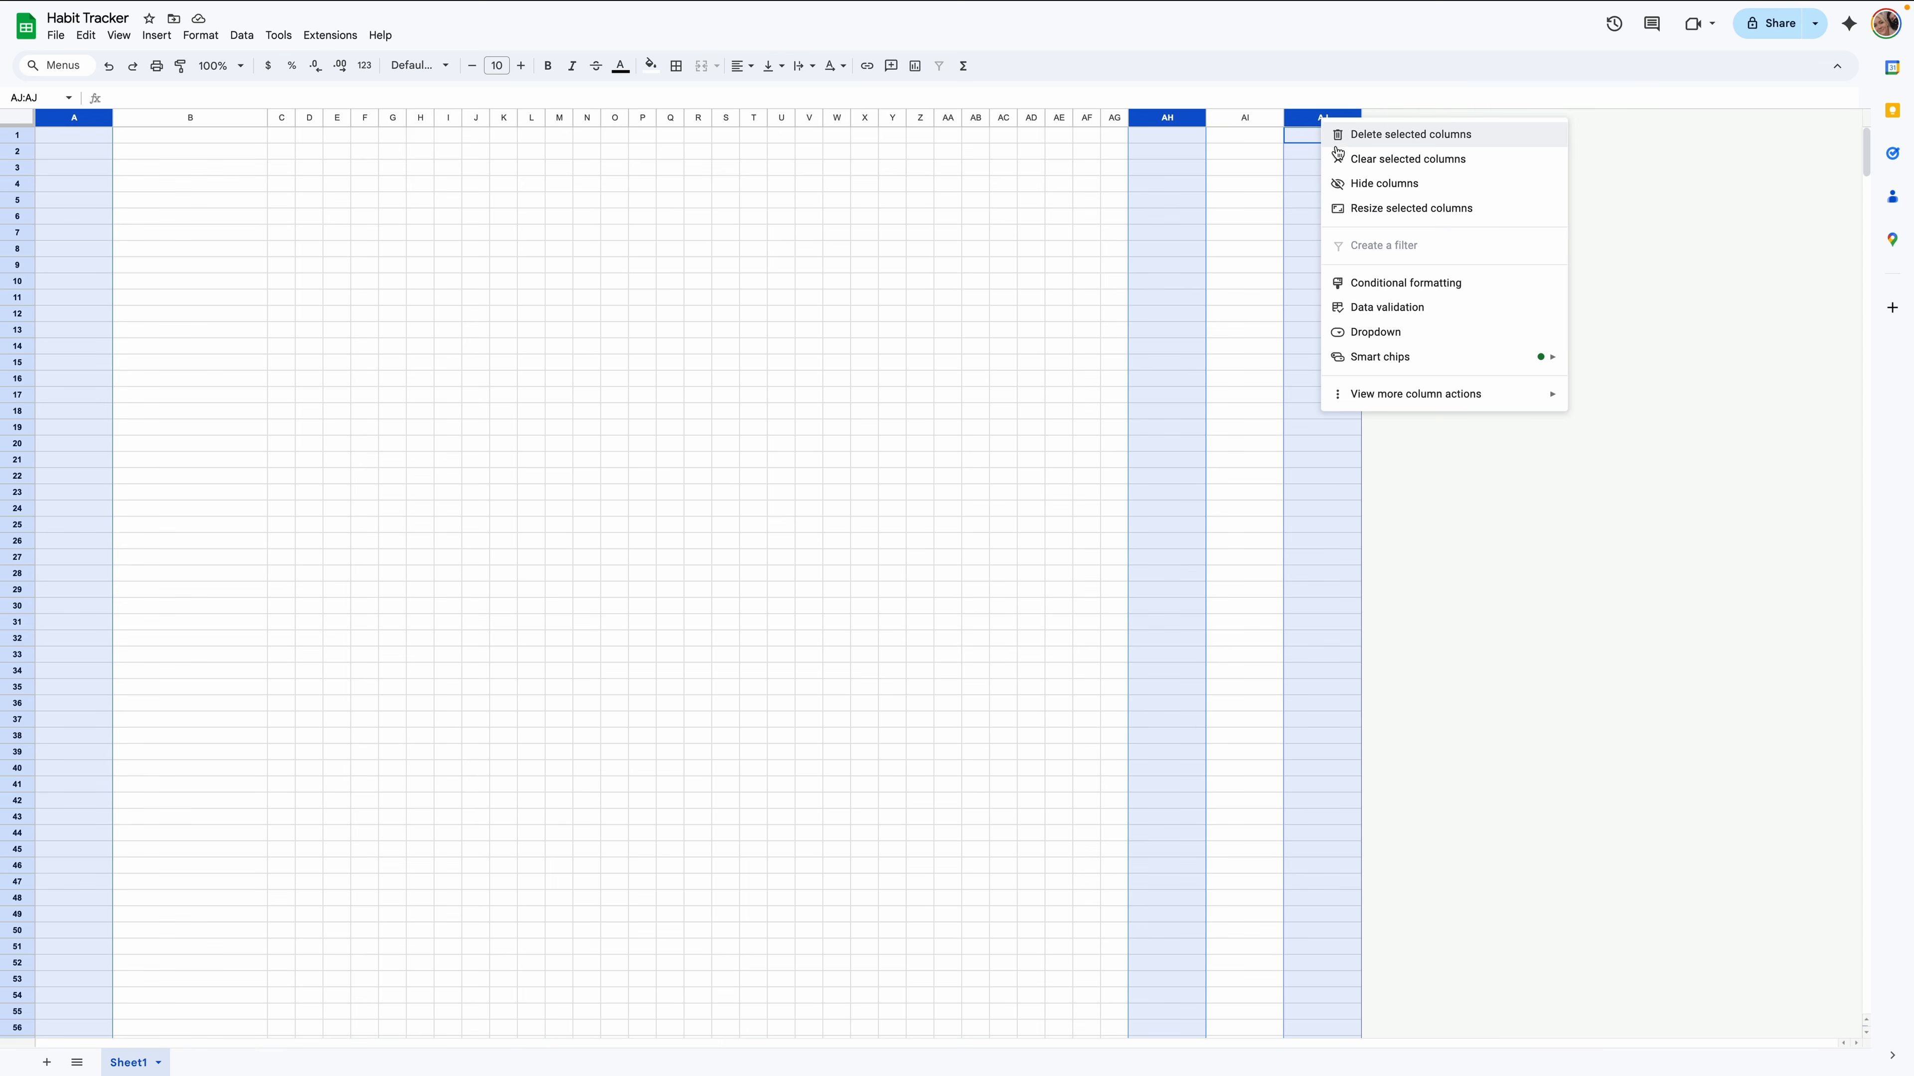
pyautogui.click(1365, 205)
pyautogui.write('16')
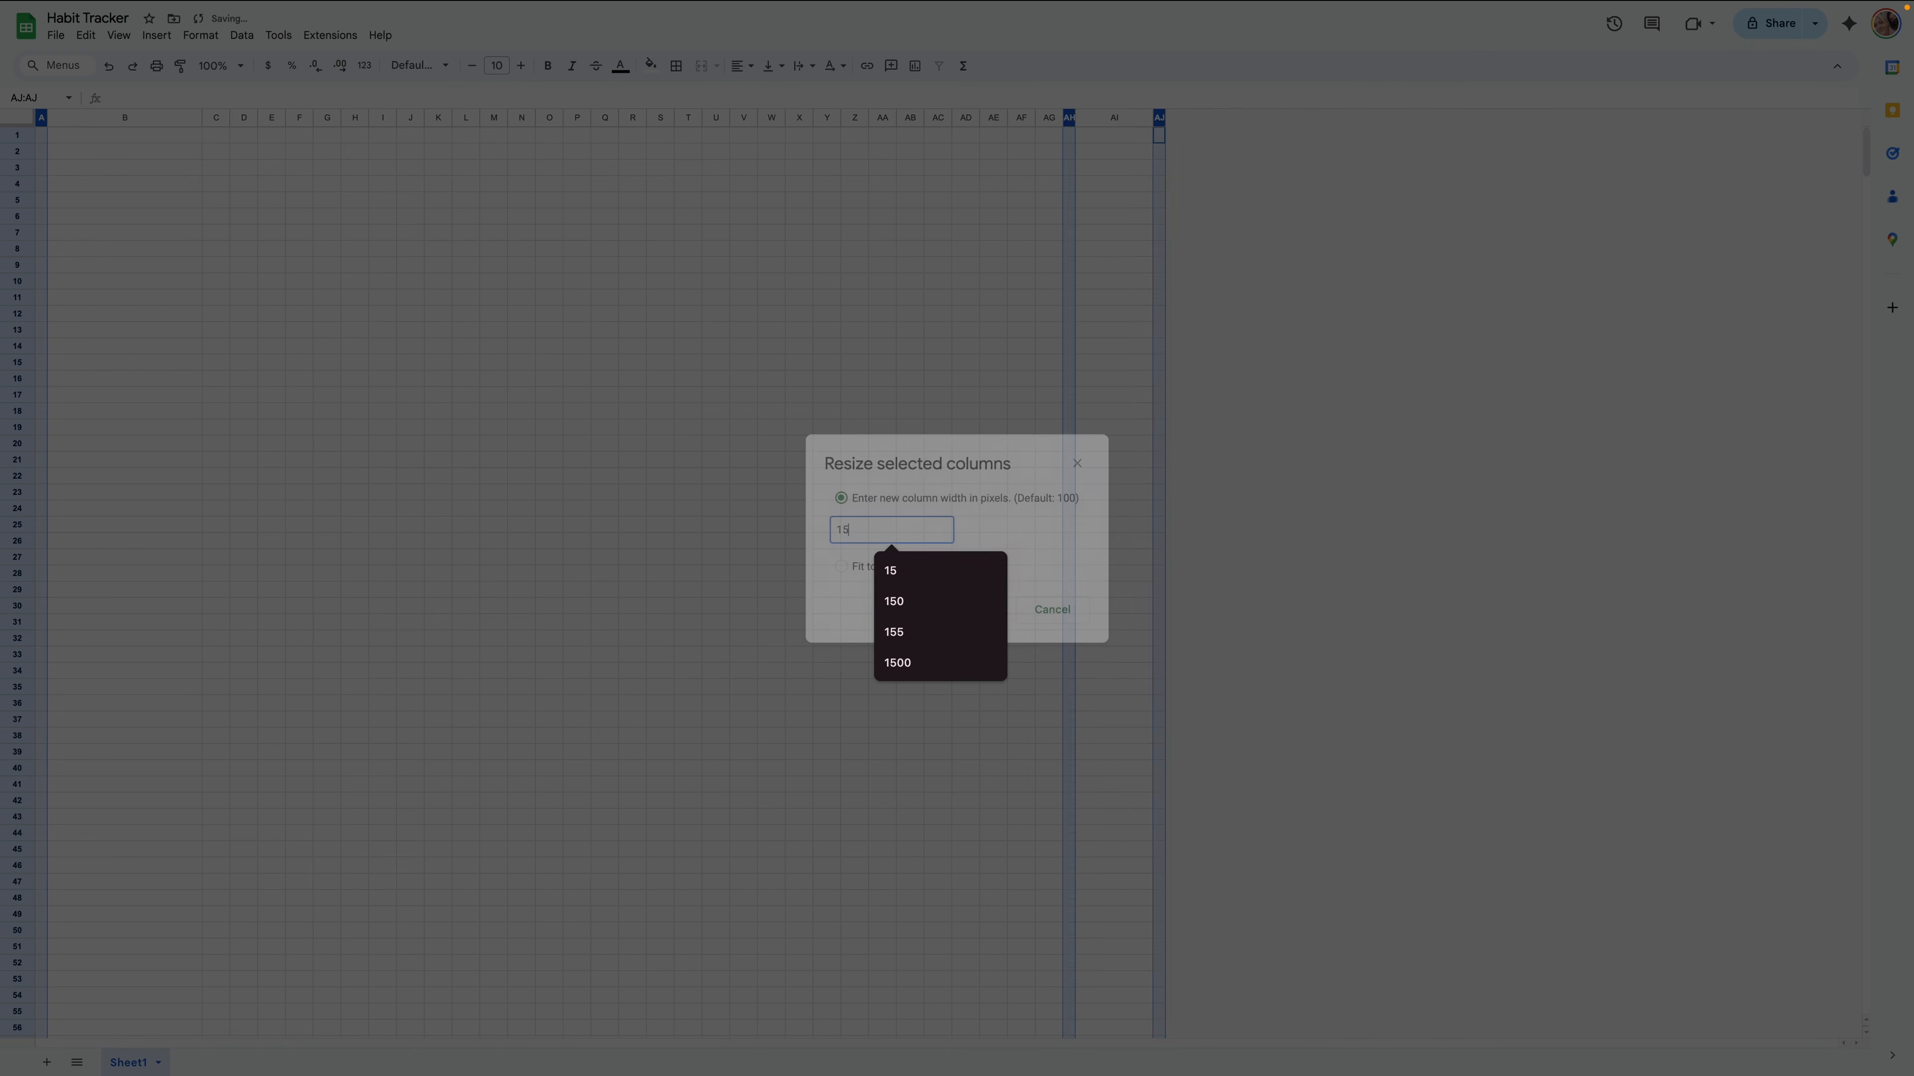
pyautogui.press('Return')
# Set the width of column AI to 70 pixels.
pyautogui.rightClick(1112, 125)
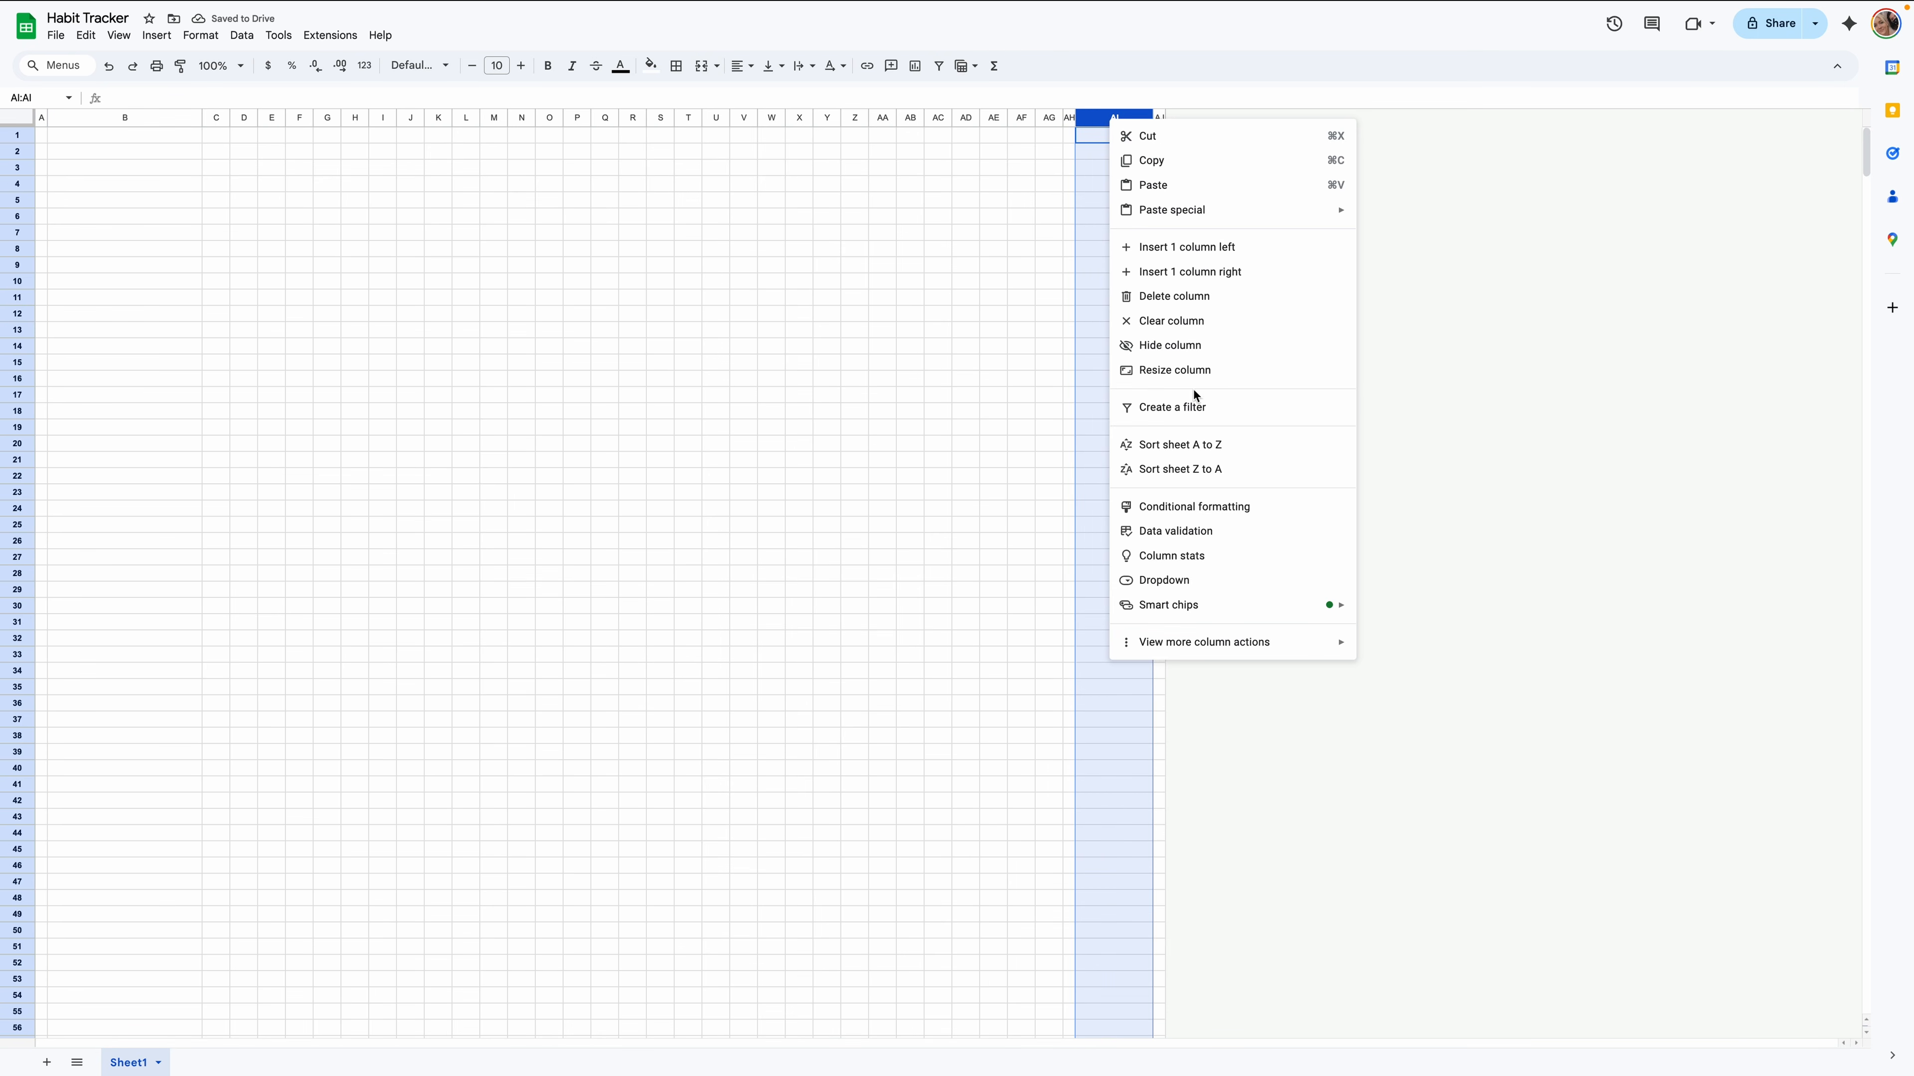
pyautogui.click(1195, 372)
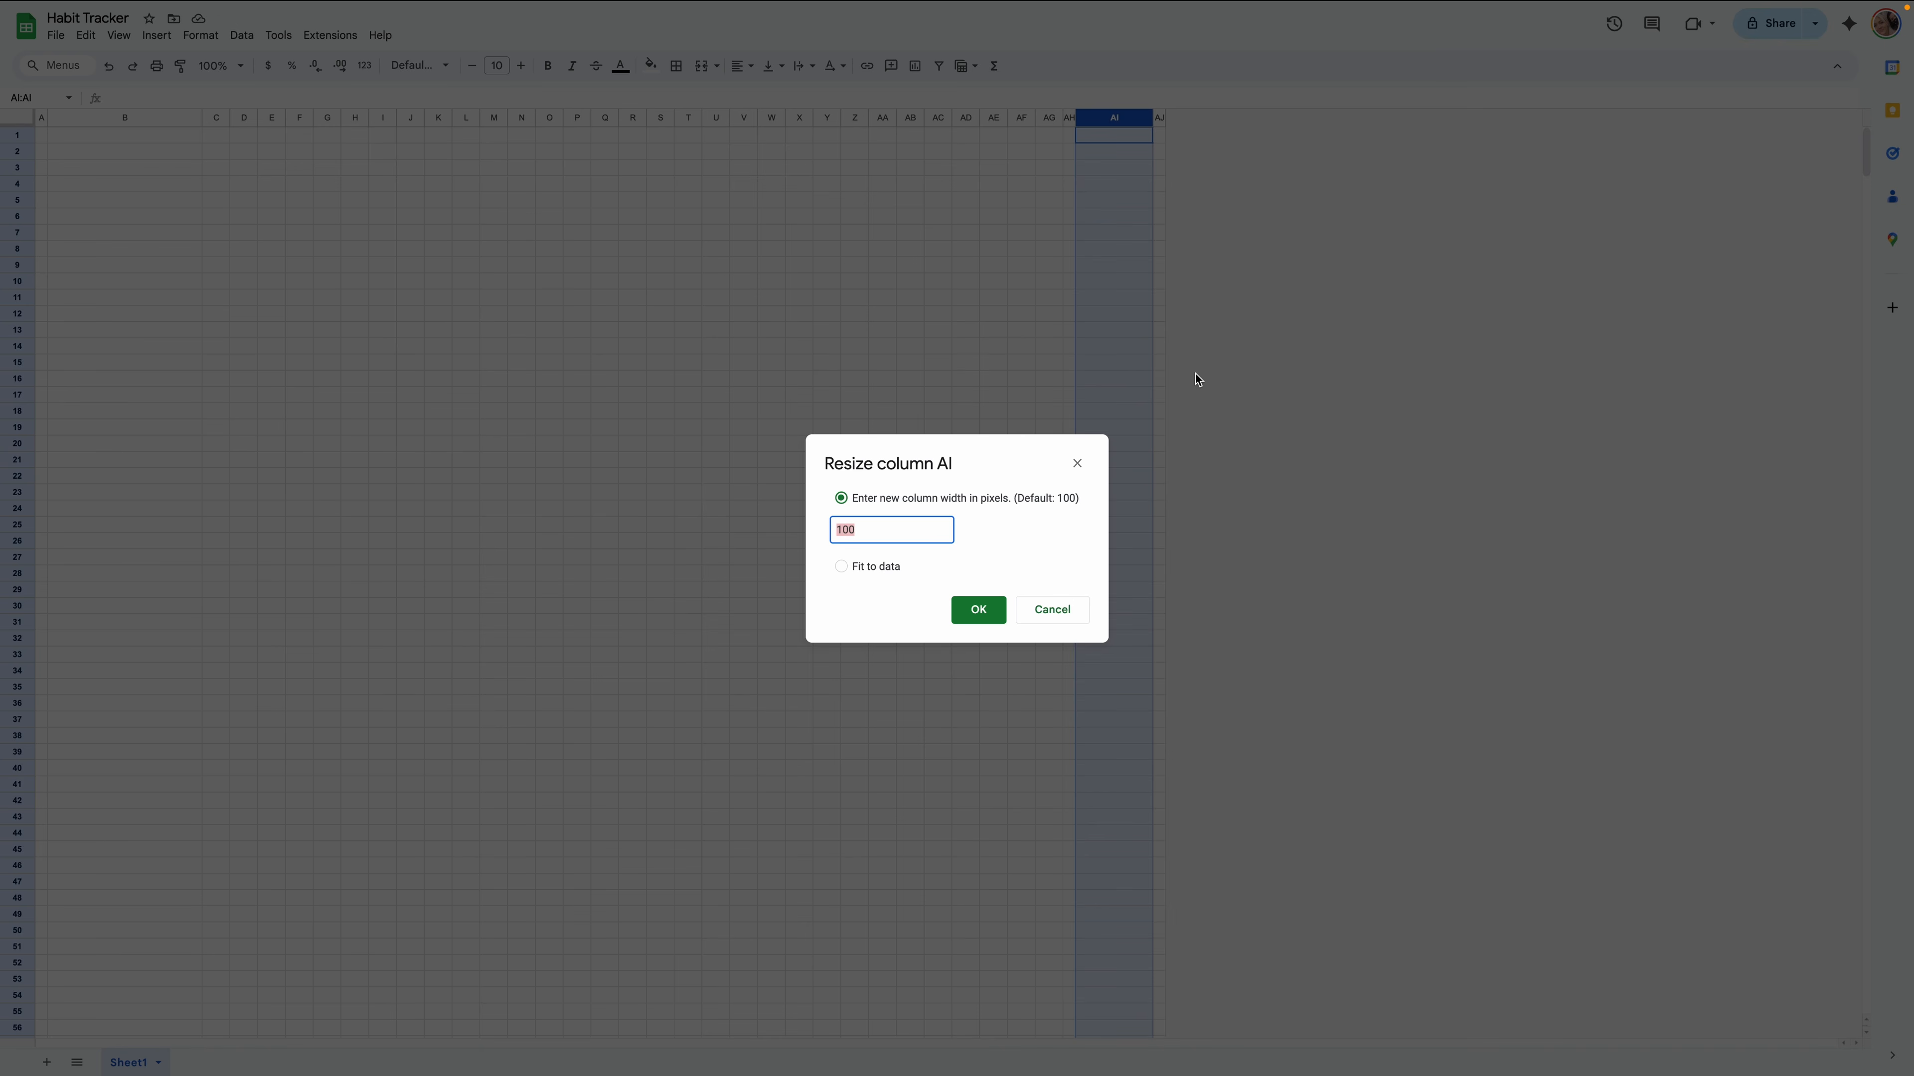
pyautogui.write('70')
pyautogui.press('Return')
pyautogui.click(472, 367)
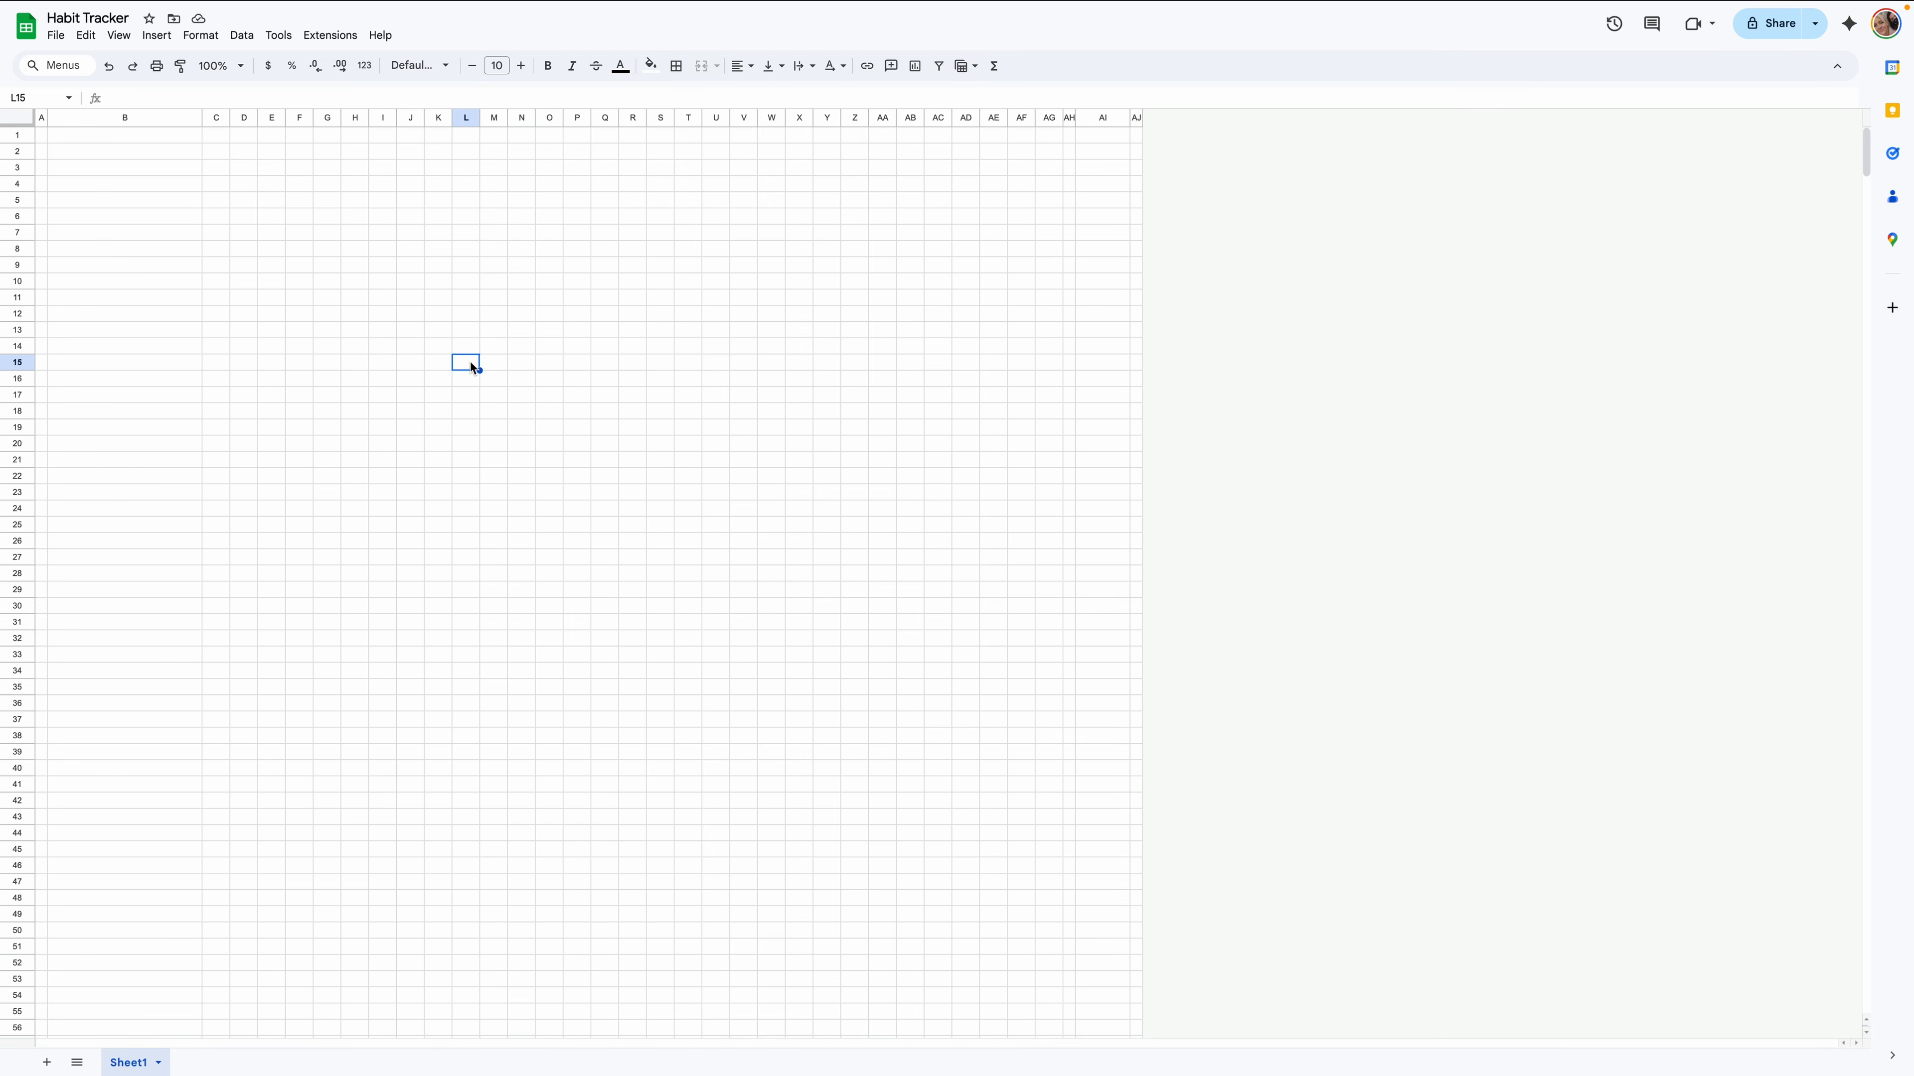
# Merge cells B3 to B5 and enter the heading DAILY.
pyautogui.click(158, 169)
pyautogui.moveTo(158, 169); pyautogui.dragTo(161, 210)
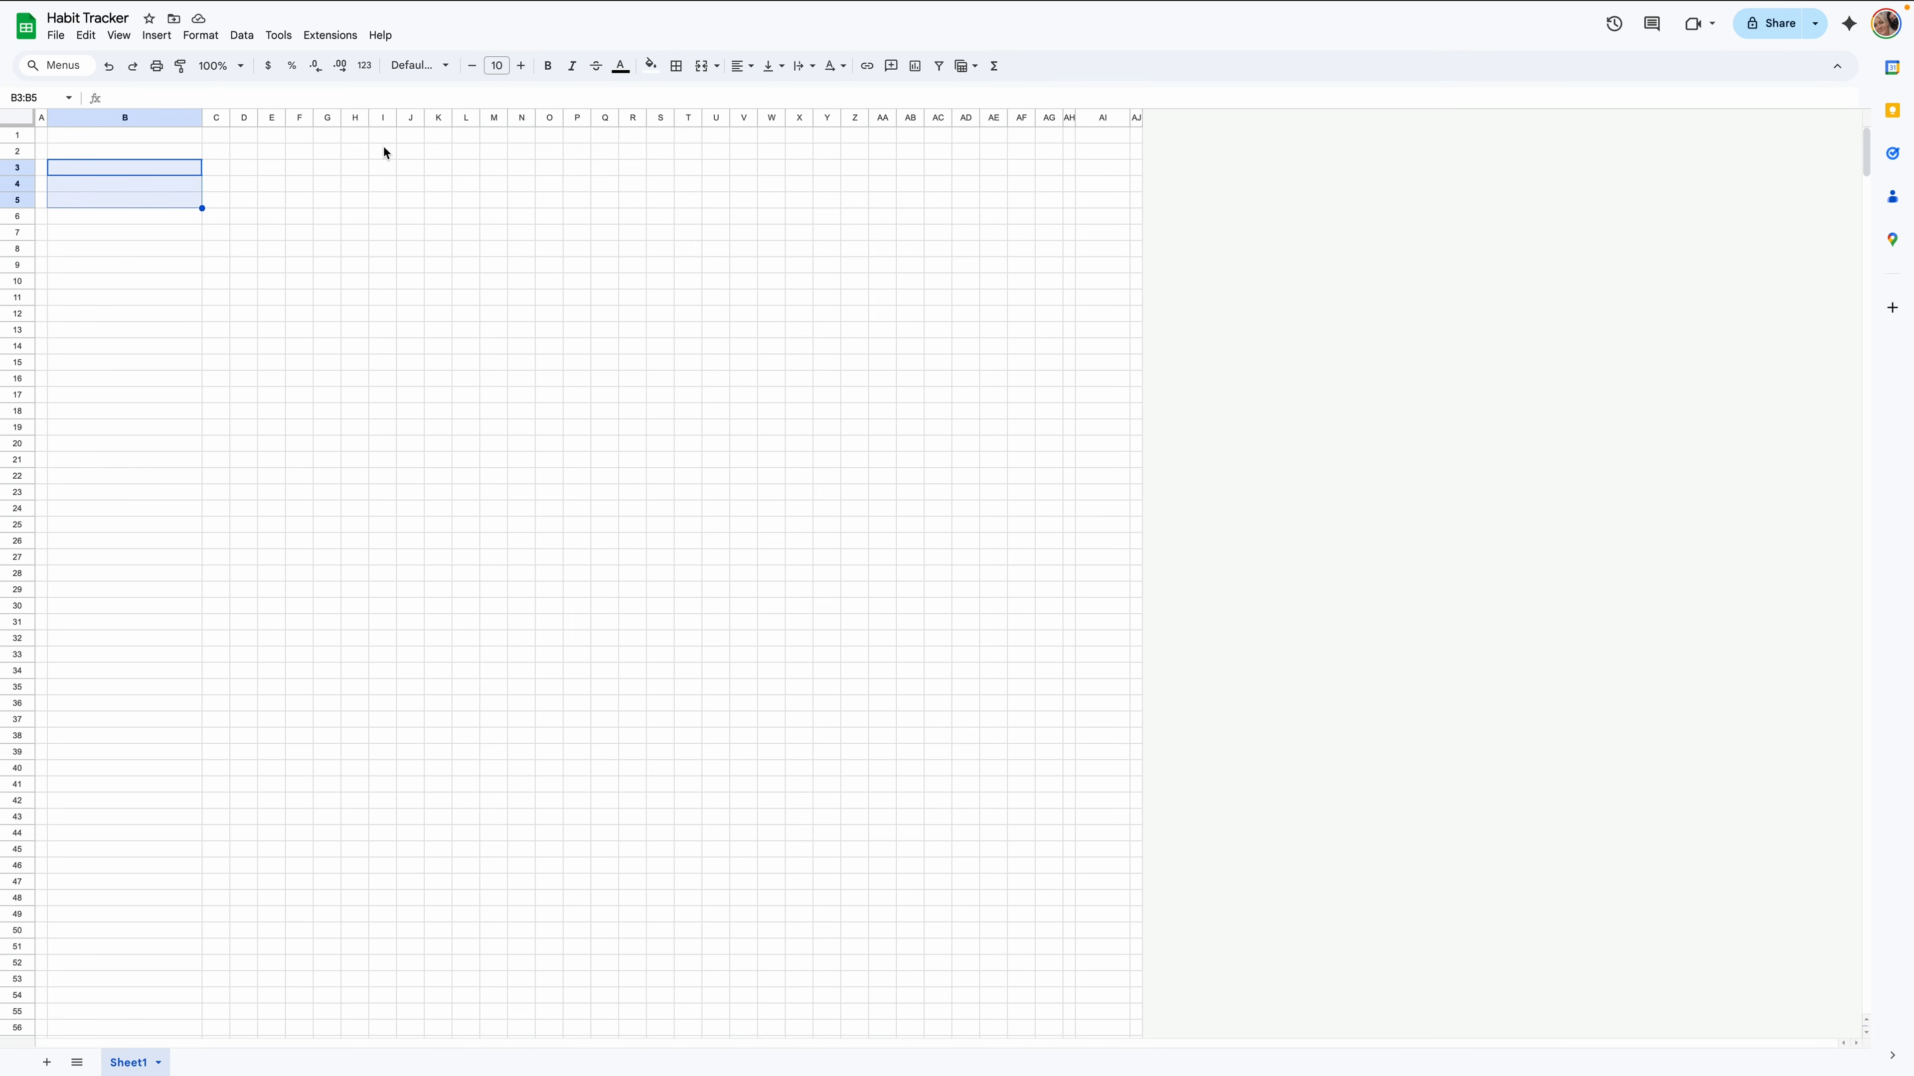
pyautogui.click(701, 66)
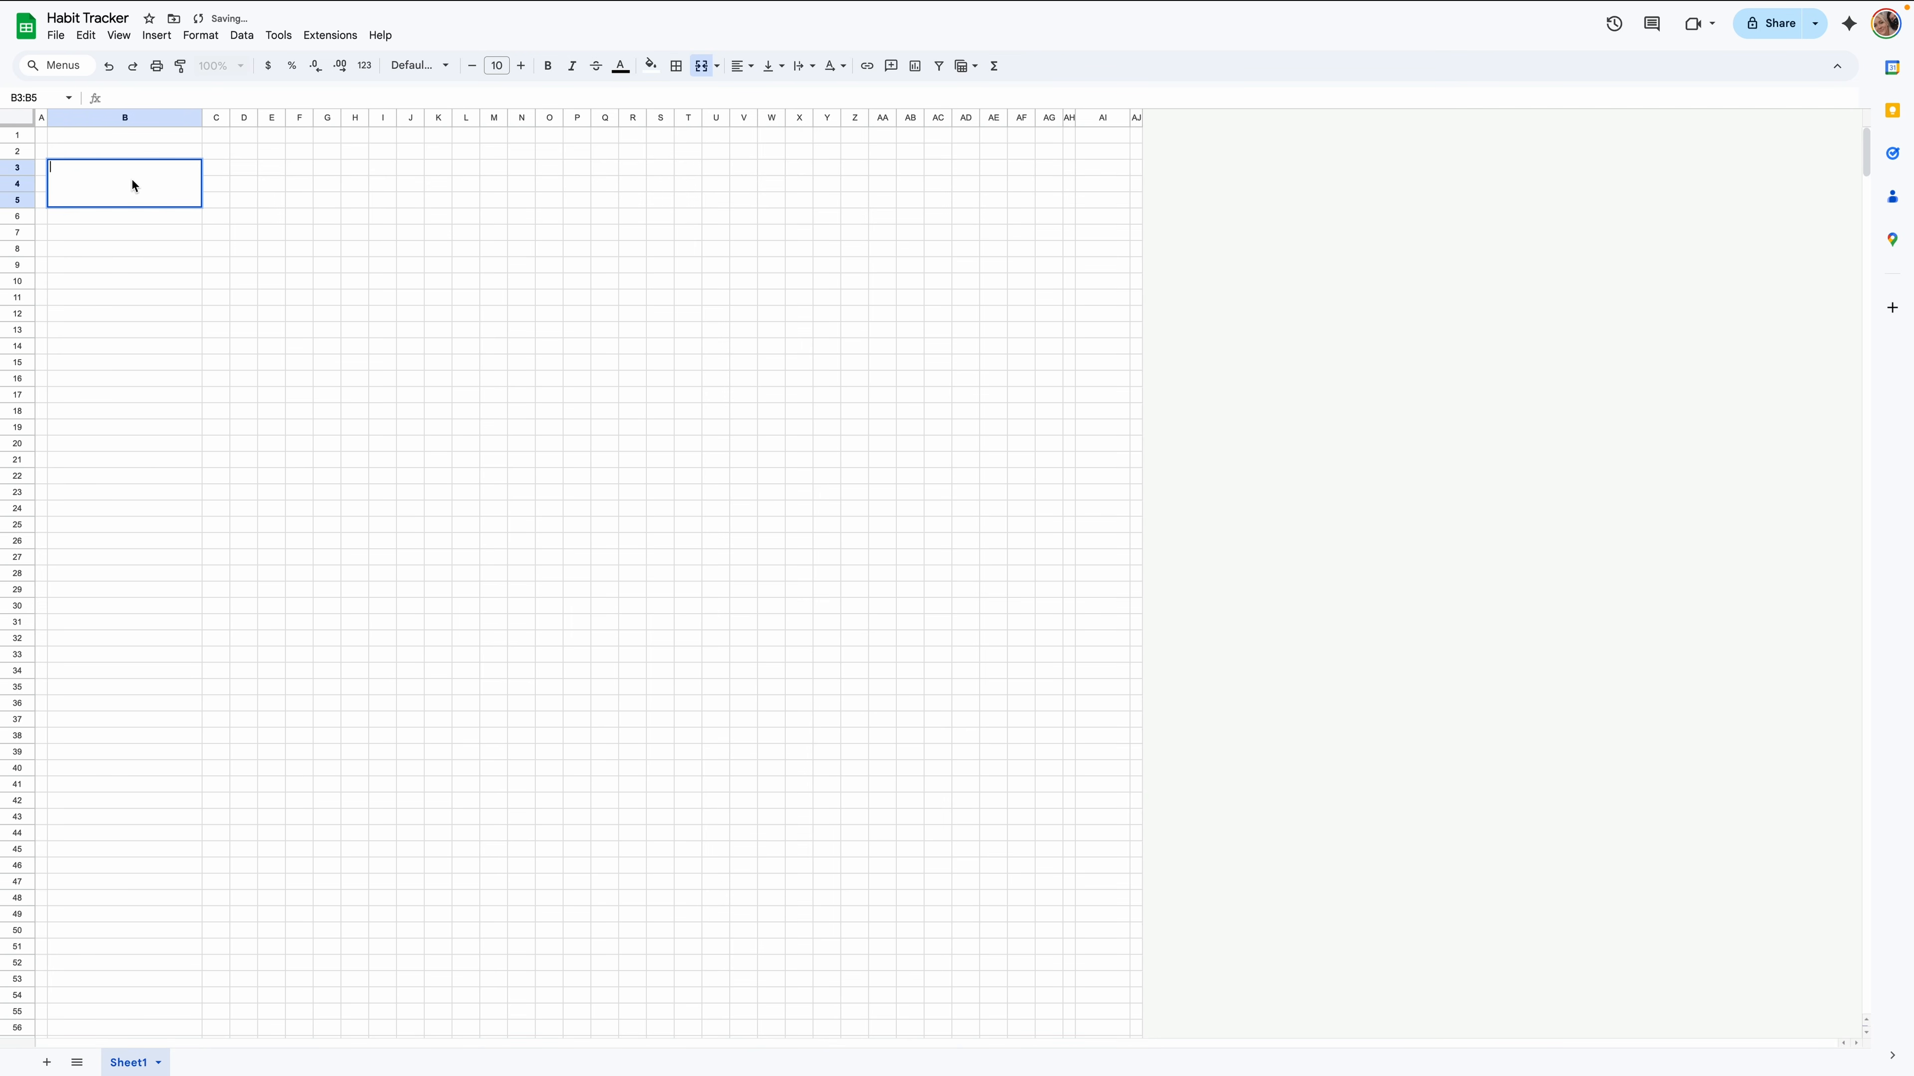
pyautogui.write('DAILY')
pyautogui.press('Return')
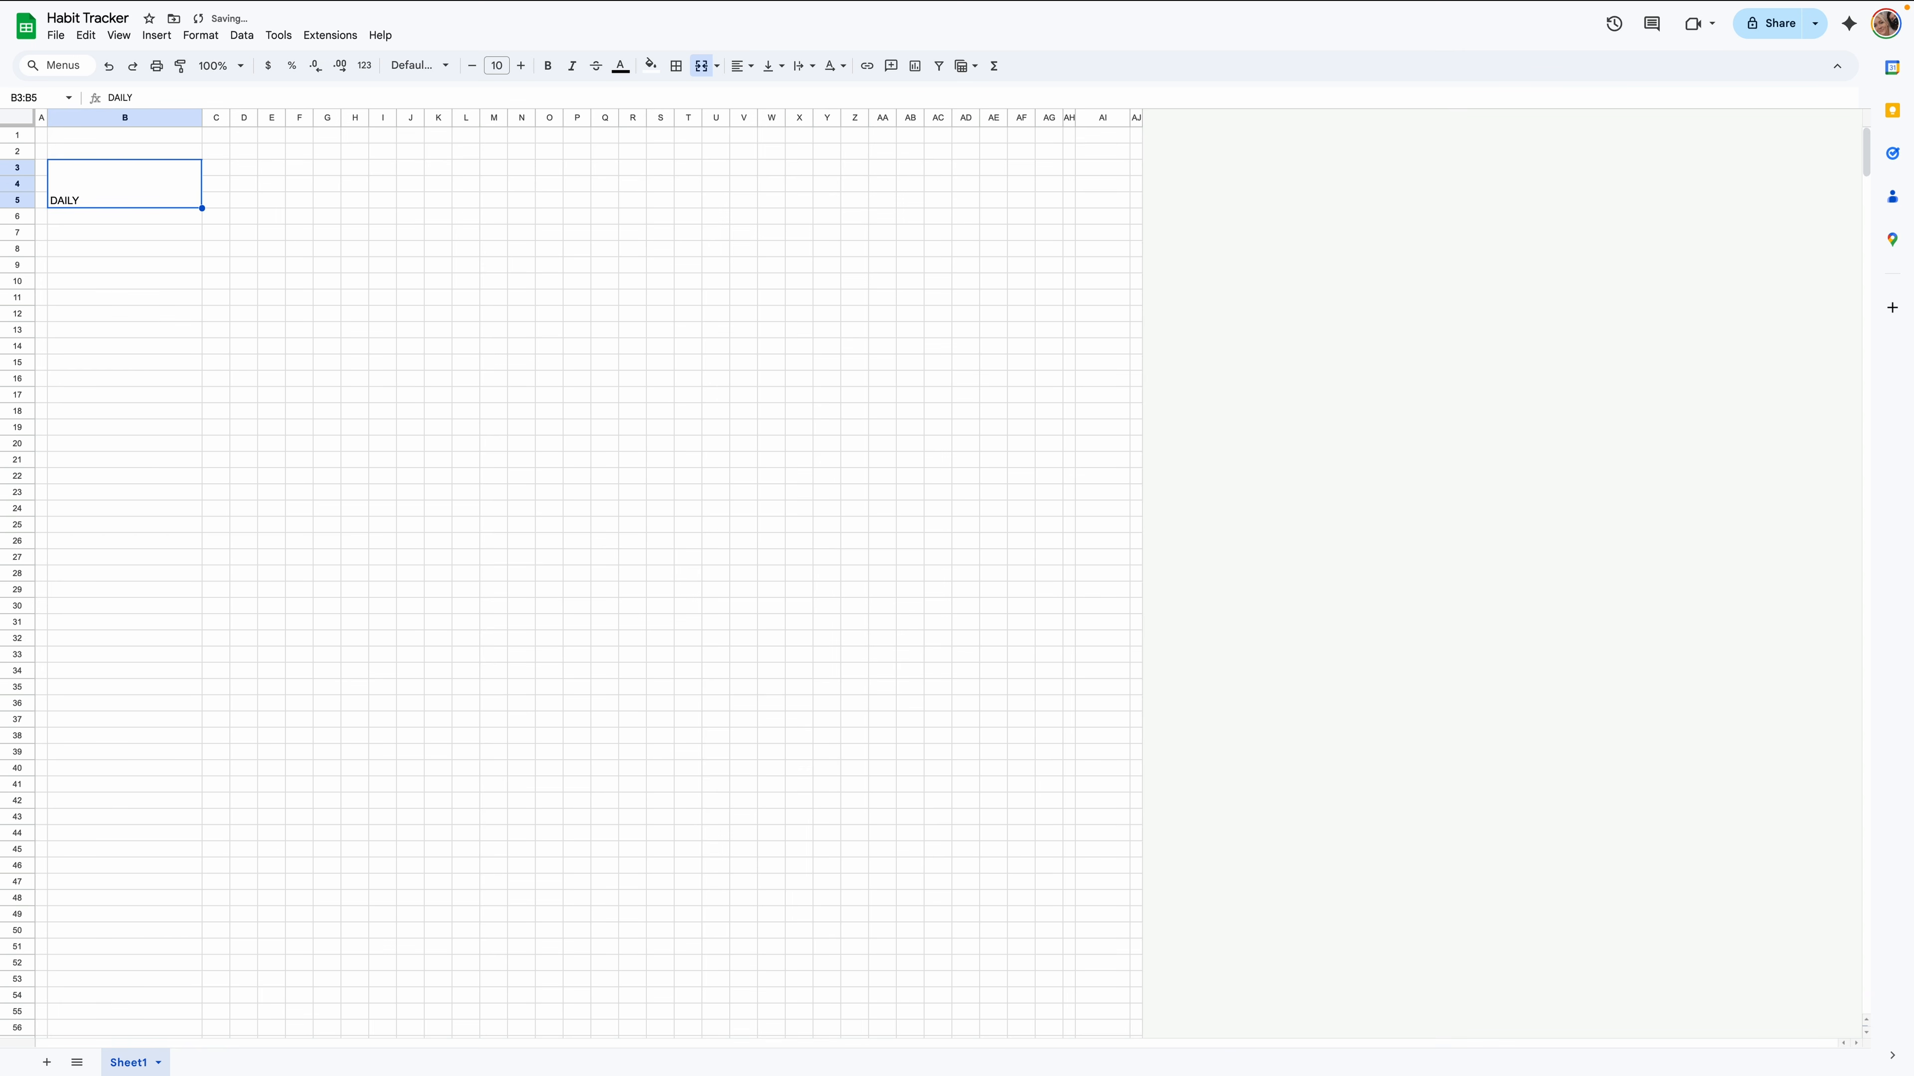
# Merge cells C3 to H4 and add a dropdown validation rule listing the months January through December.
pyautogui.moveTo(215, 170); pyautogui.dragTo(352, 186)
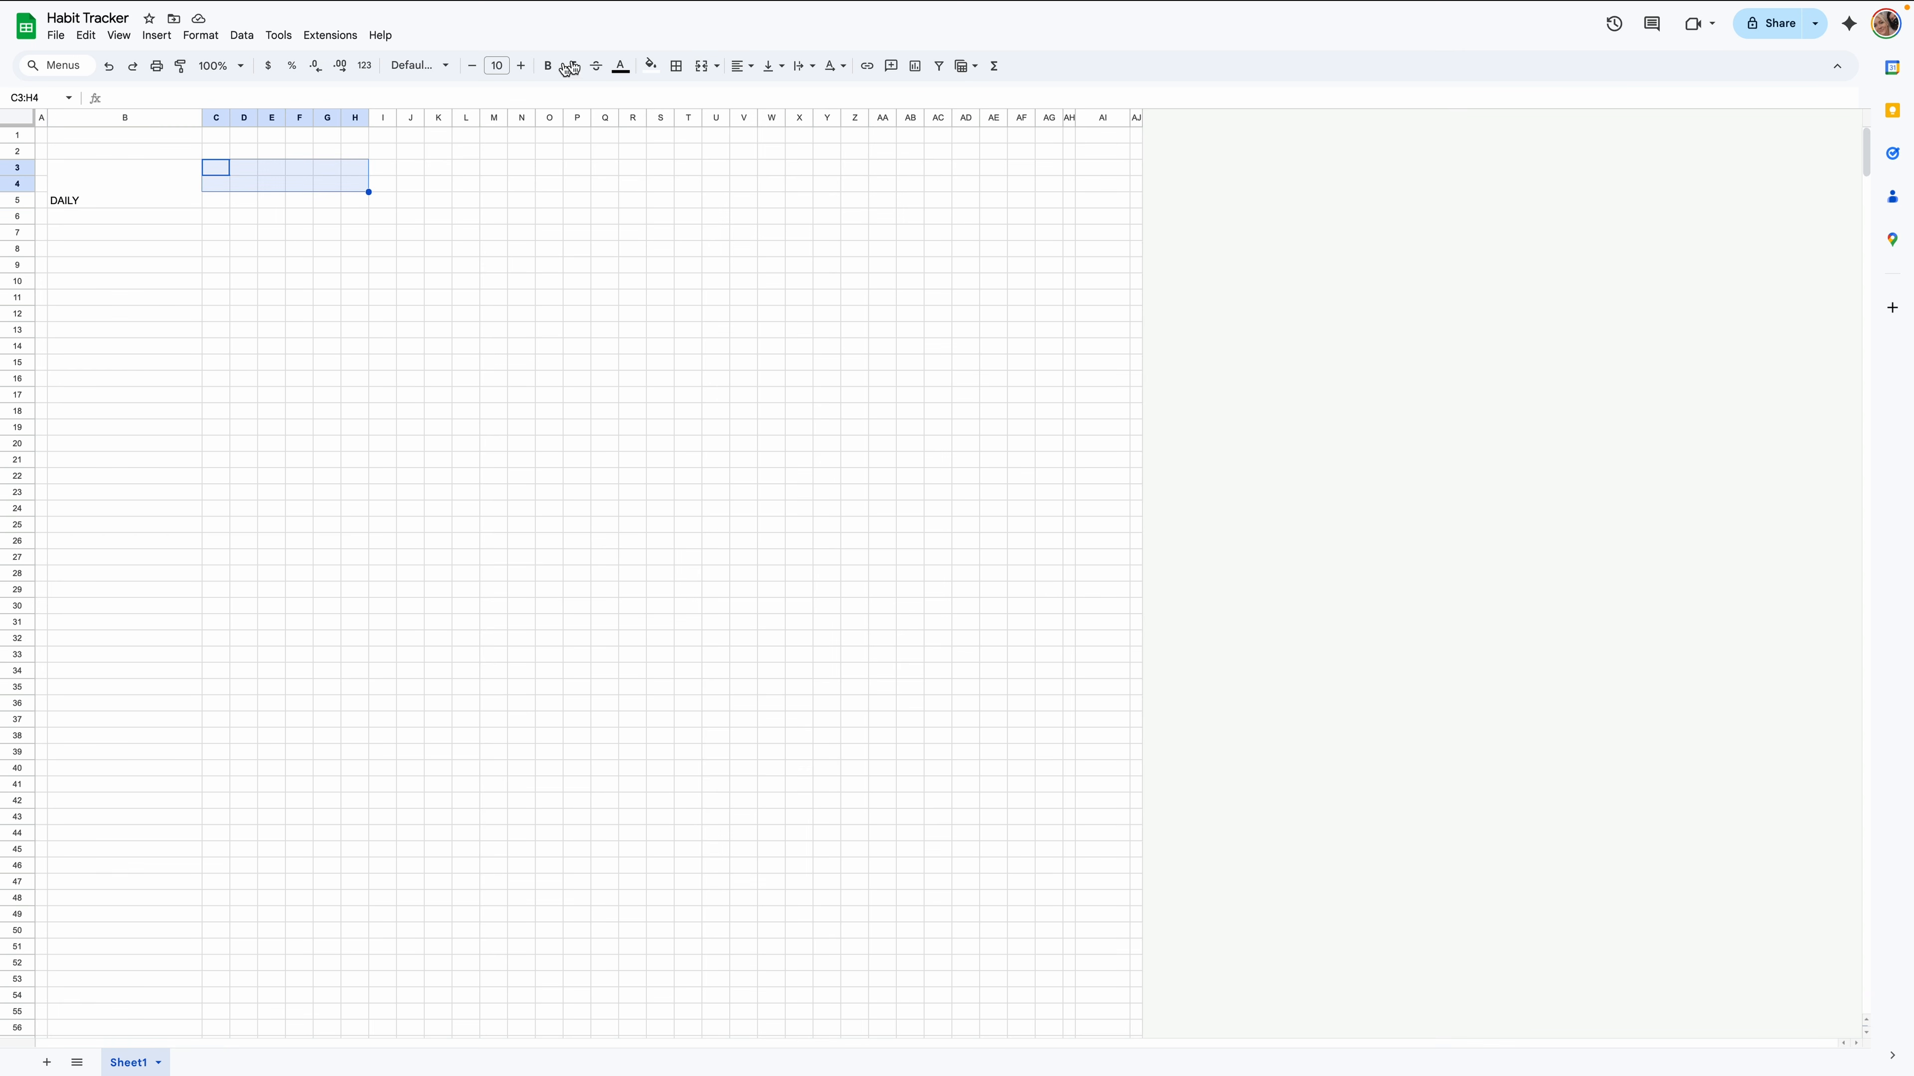
pyautogui.click(697, 73)
pyautogui.rightClick(300, 183)
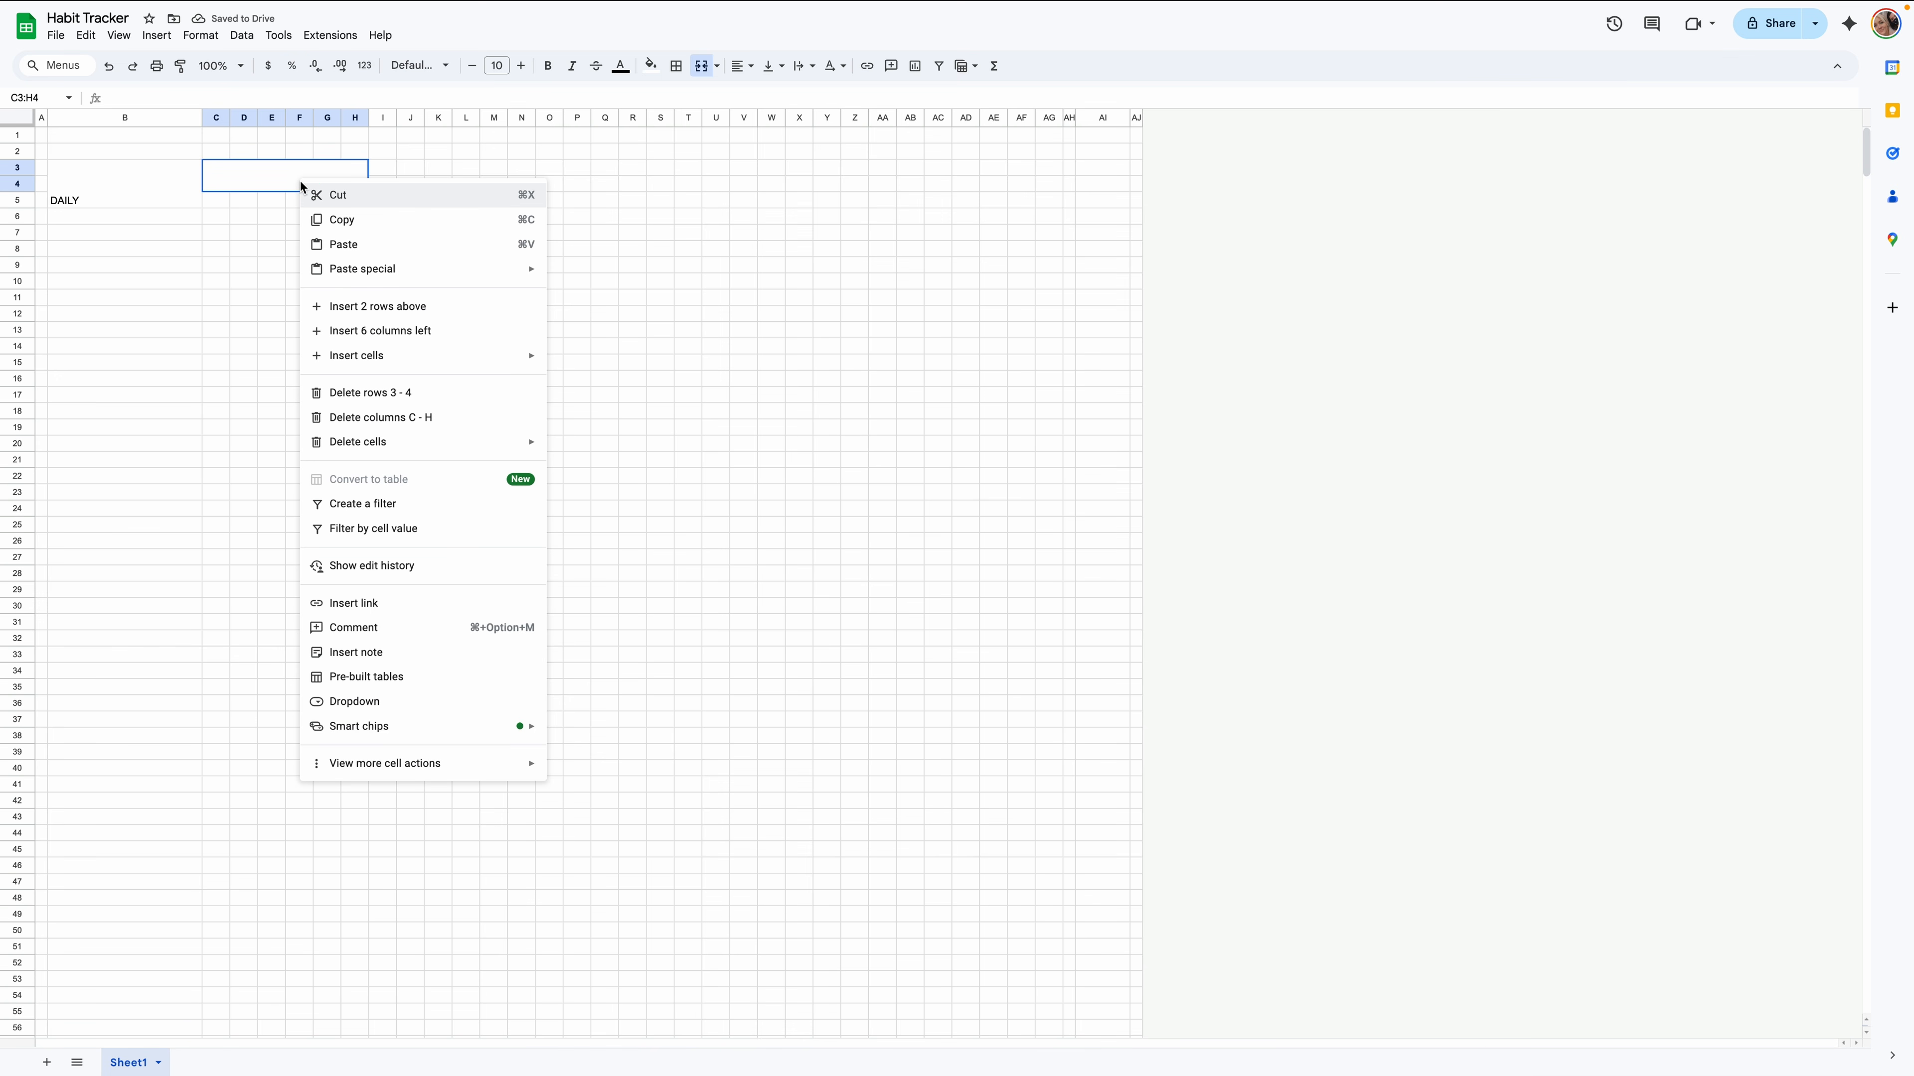
pyautogui.moveTo(490, 764)
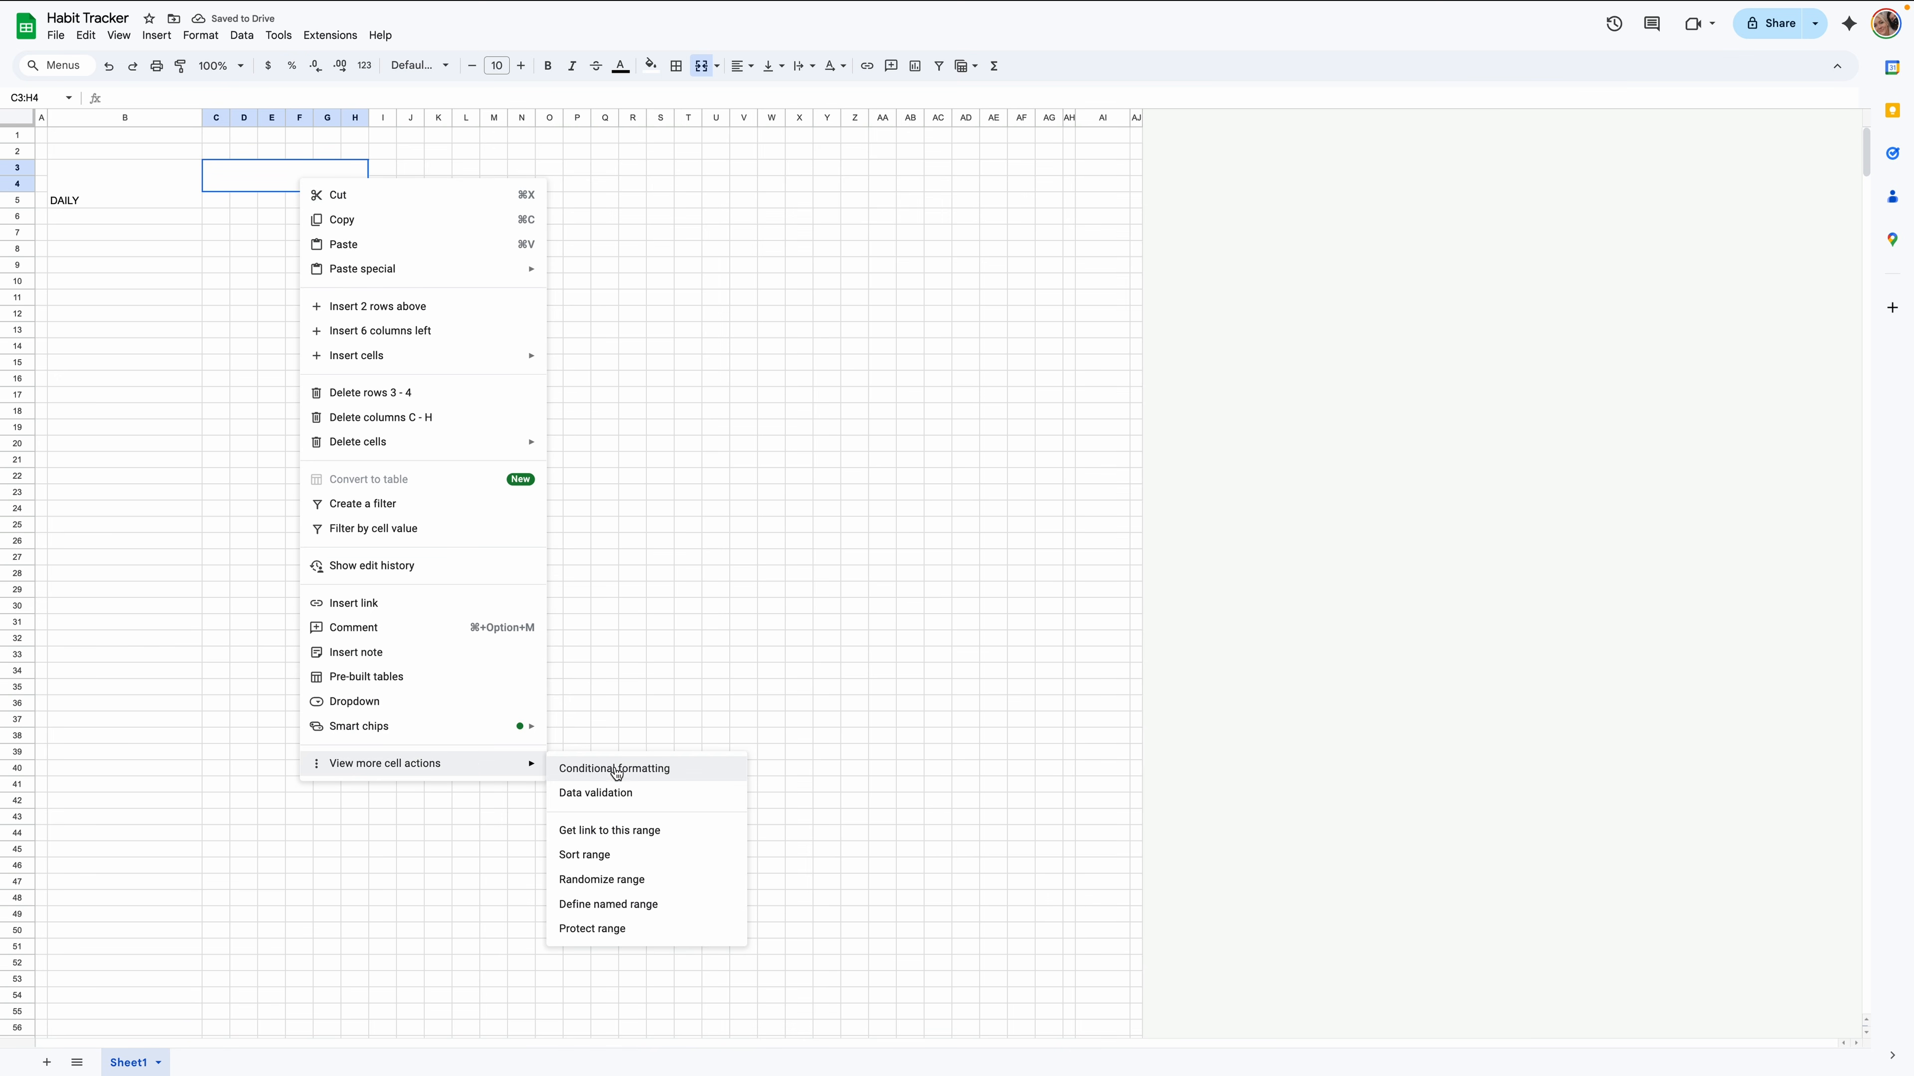
pyautogui.click(612, 793)
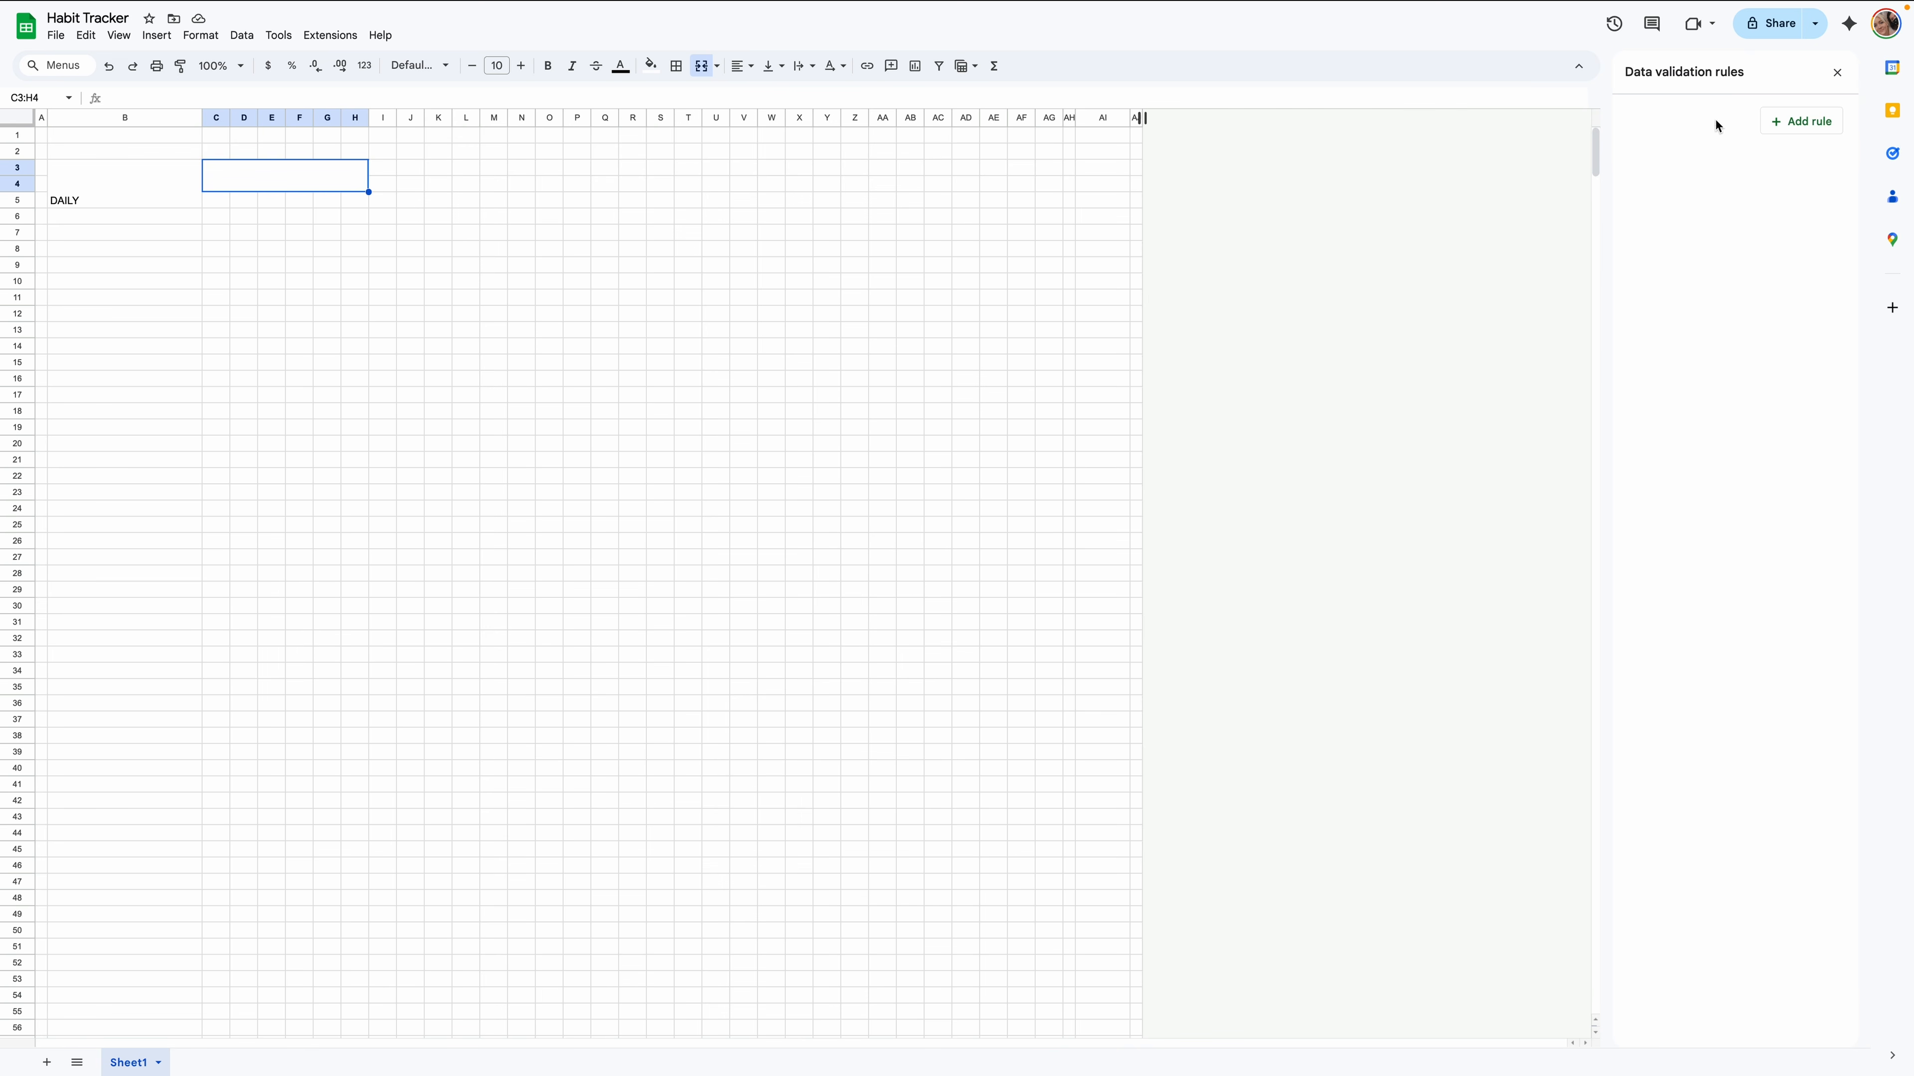
pyautogui.click(1799, 122)
pyautogui.moveTo(1732, 251); pyautogui.dragTo(1688, 255)
pyautogui.write('J')
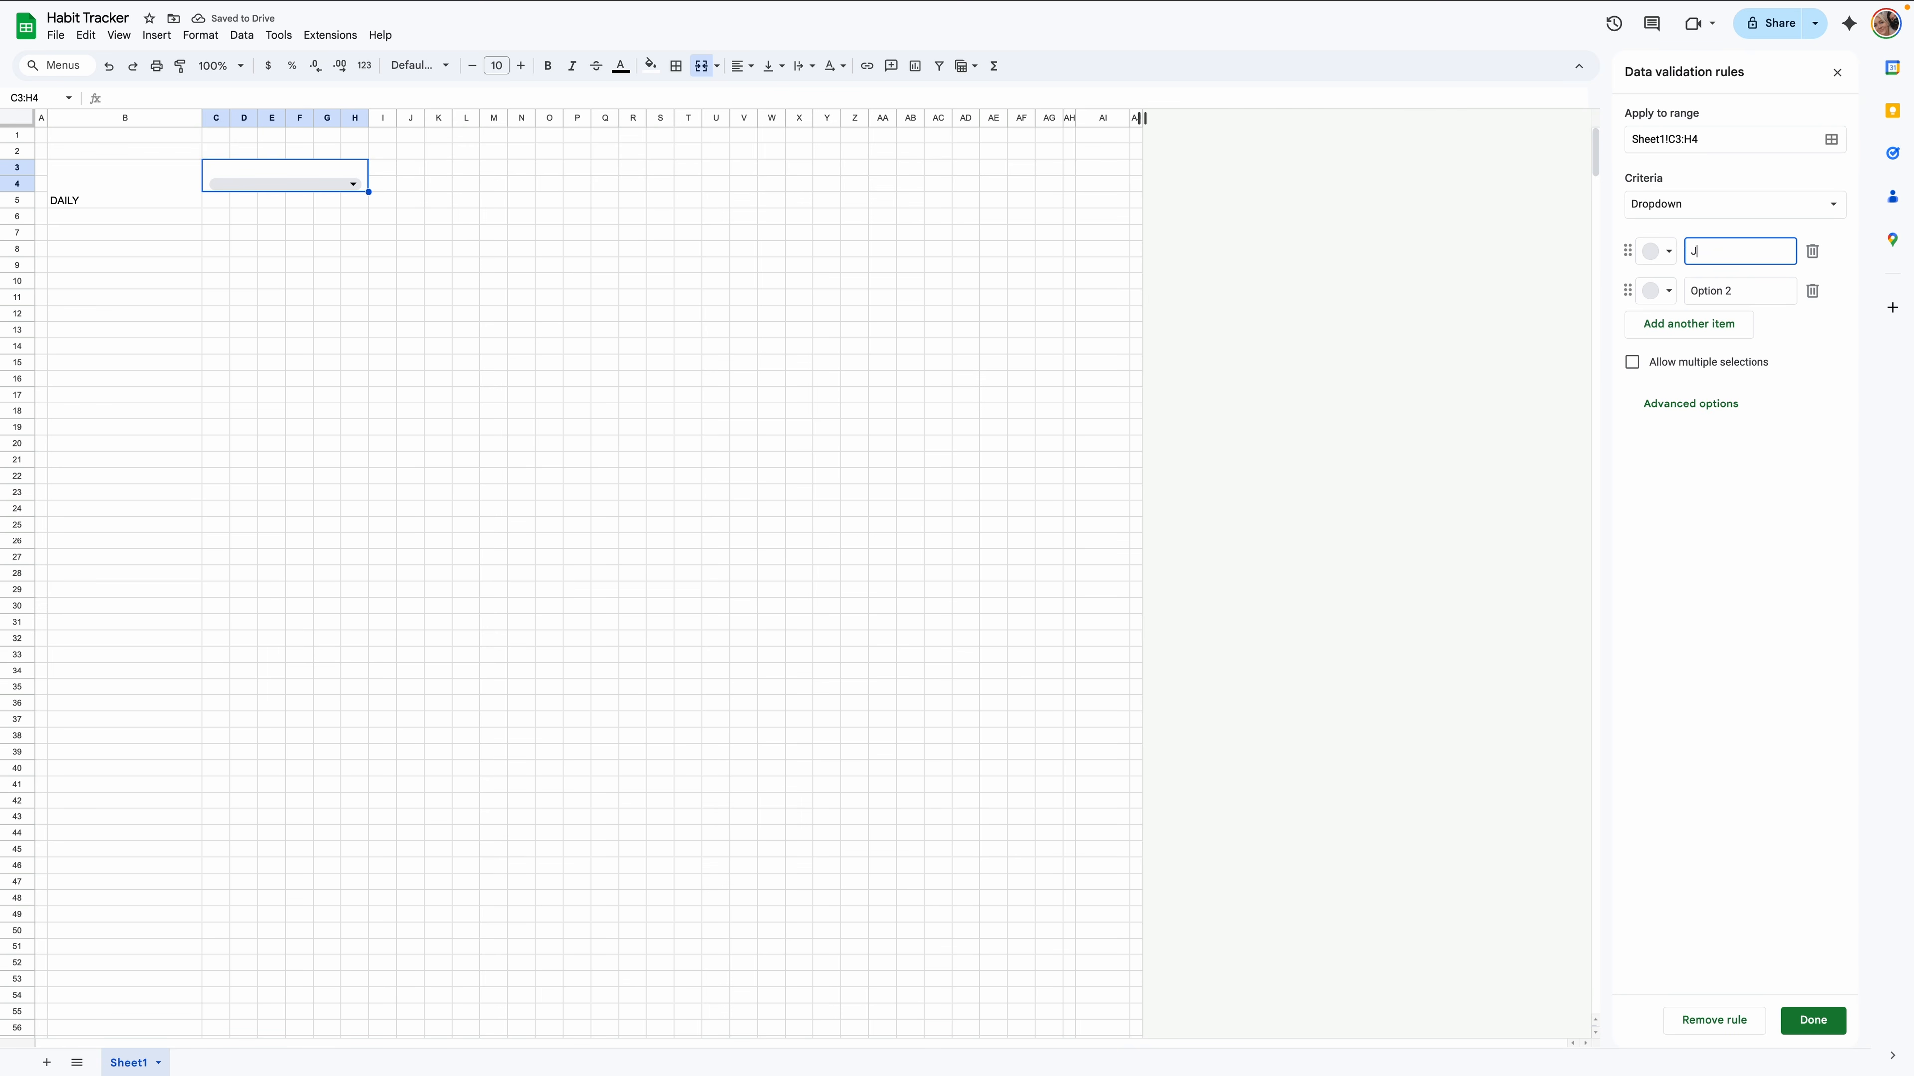
pyautogui.write('anuary February March April May June July August September October November December')
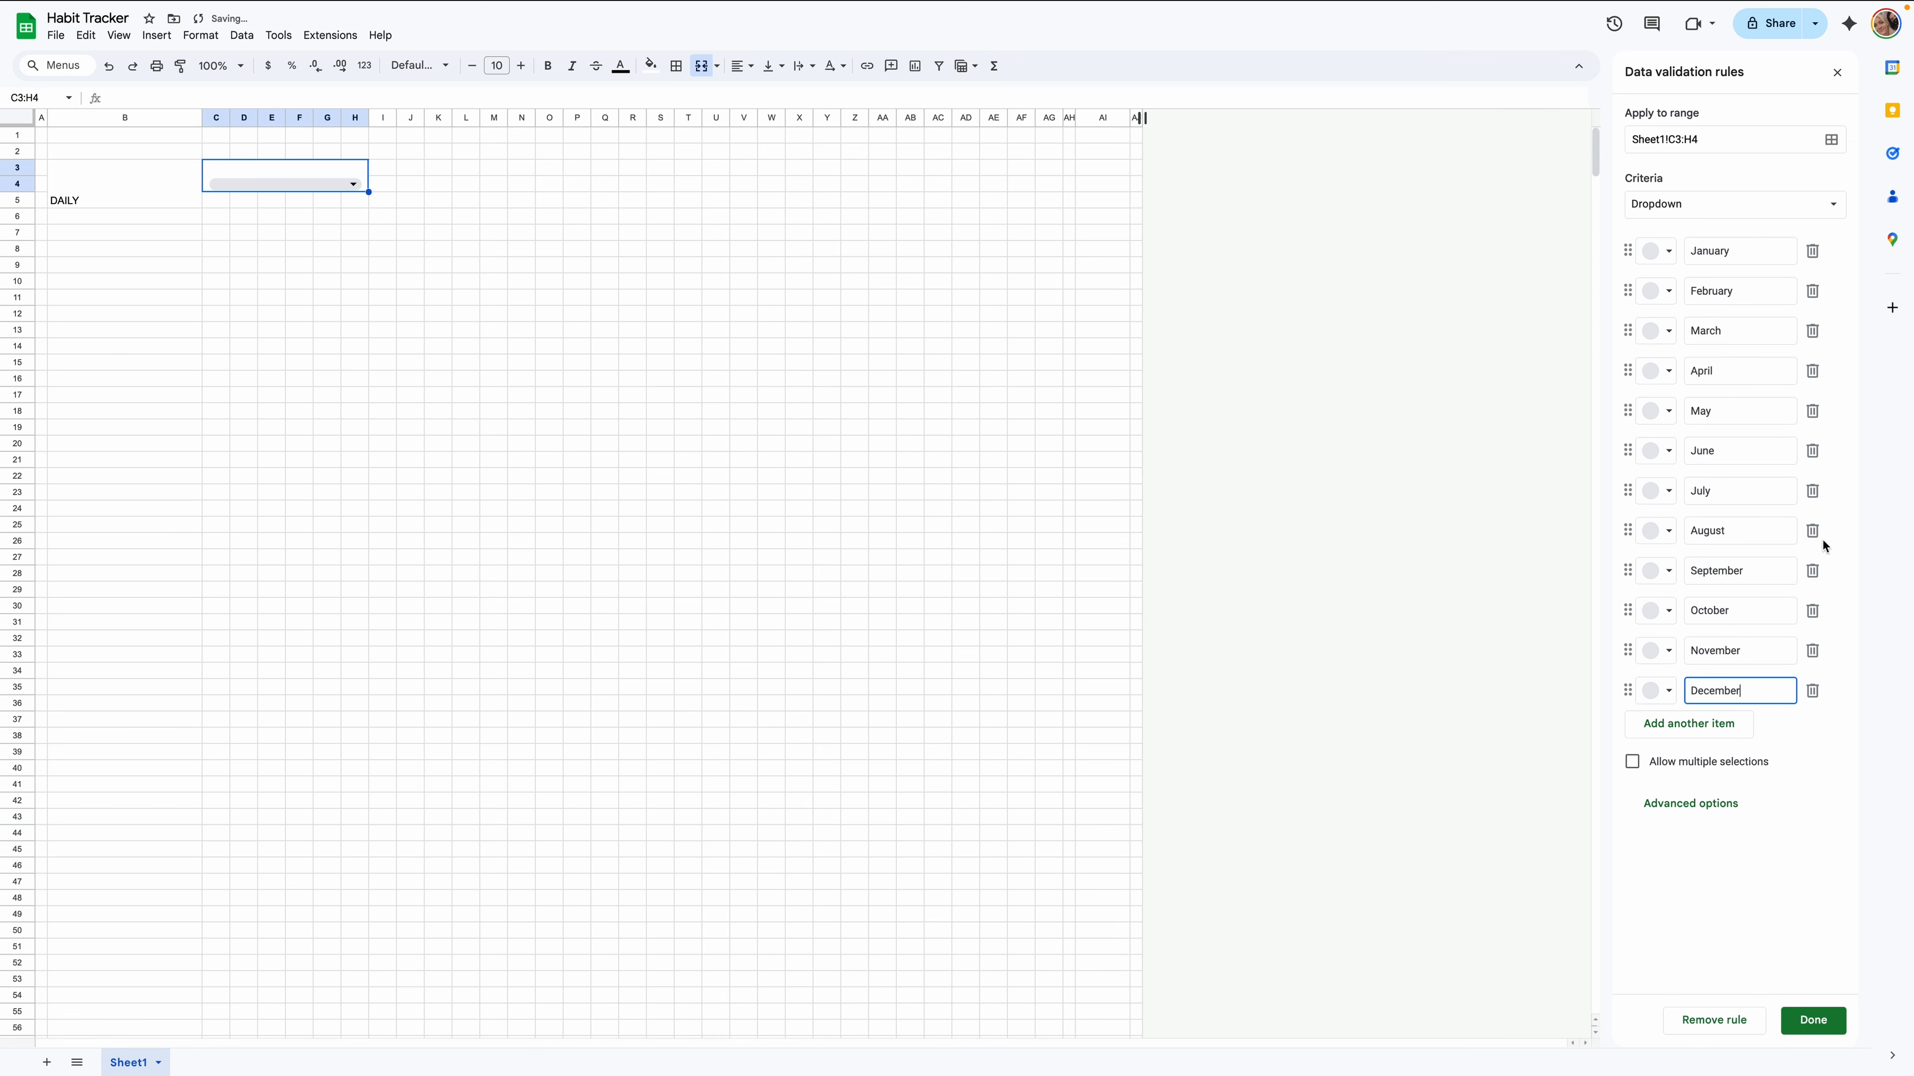
# Set the month dropdown's display style to Arrow and save the rule.
pyautogui.click(1661, 805)
pyautogui.scroll(-1, 1662, 835)
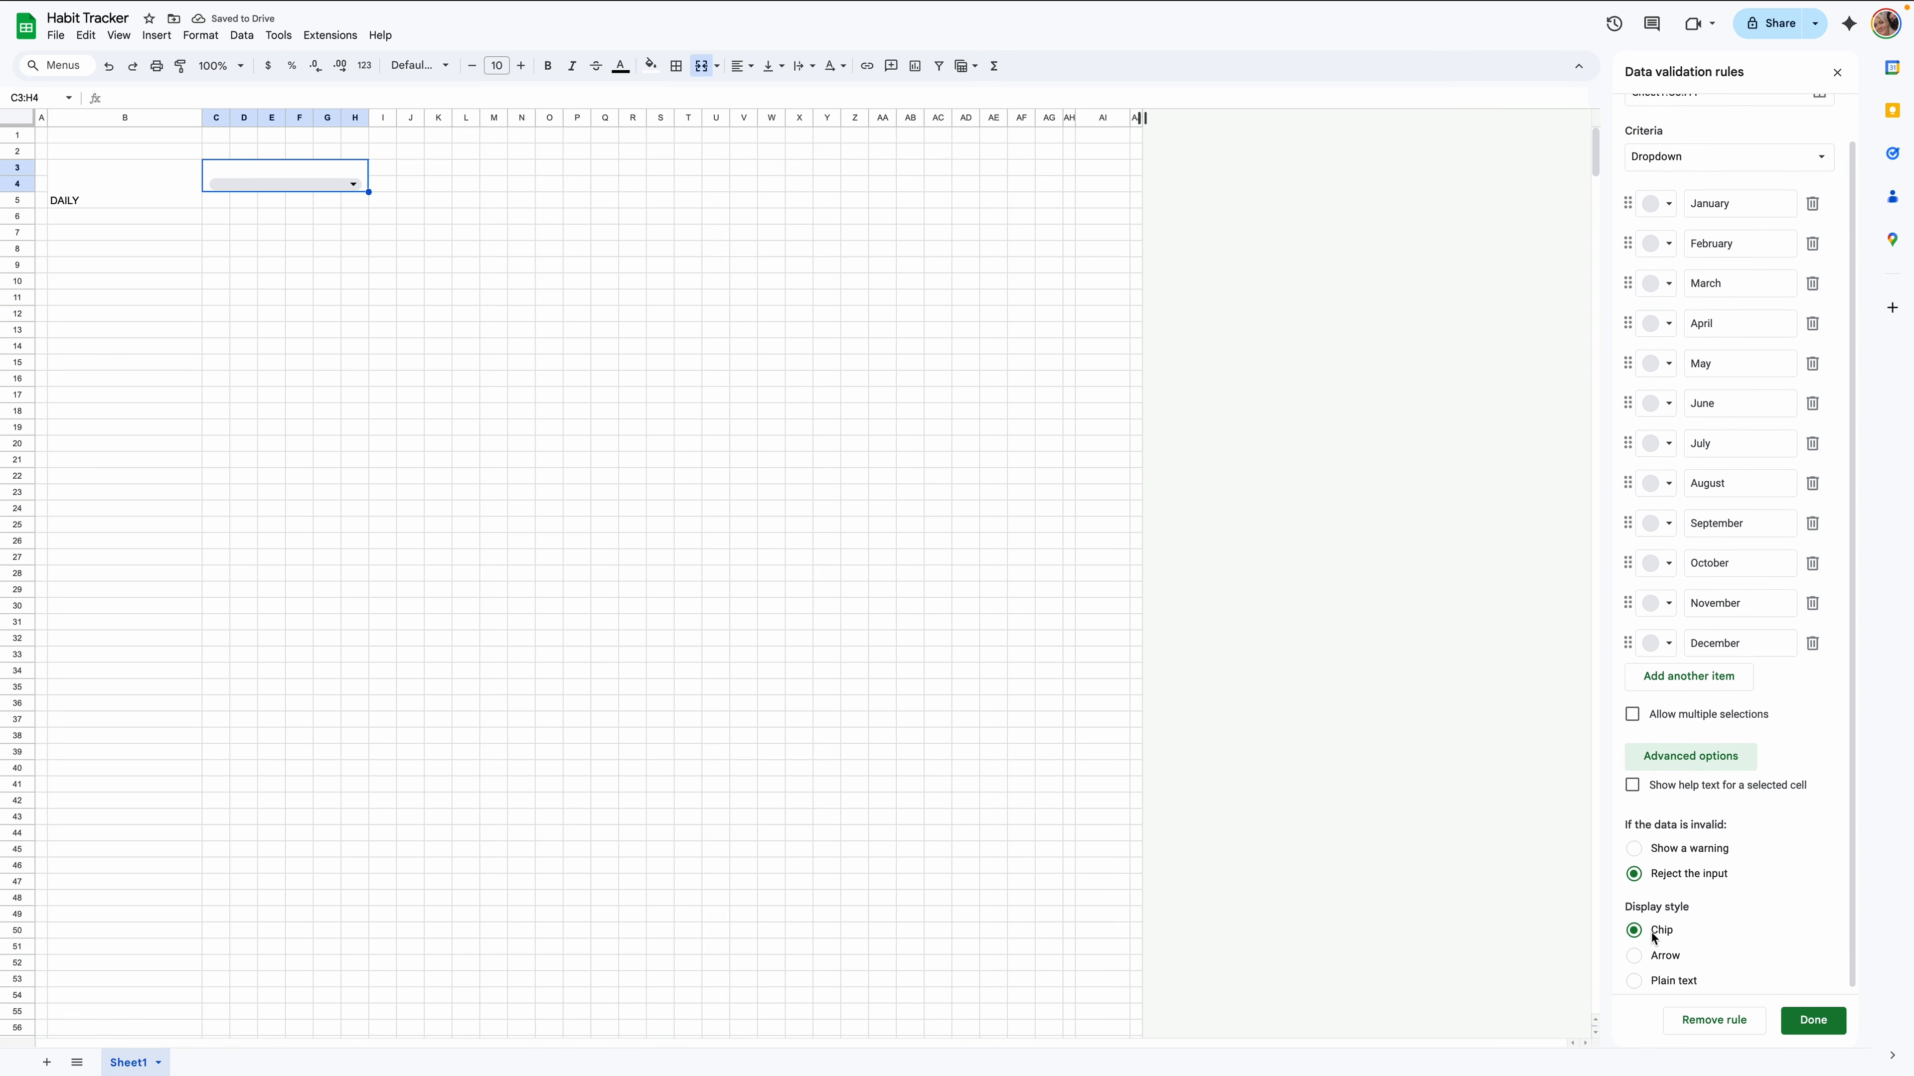
pyautogui.click(1654, 952)
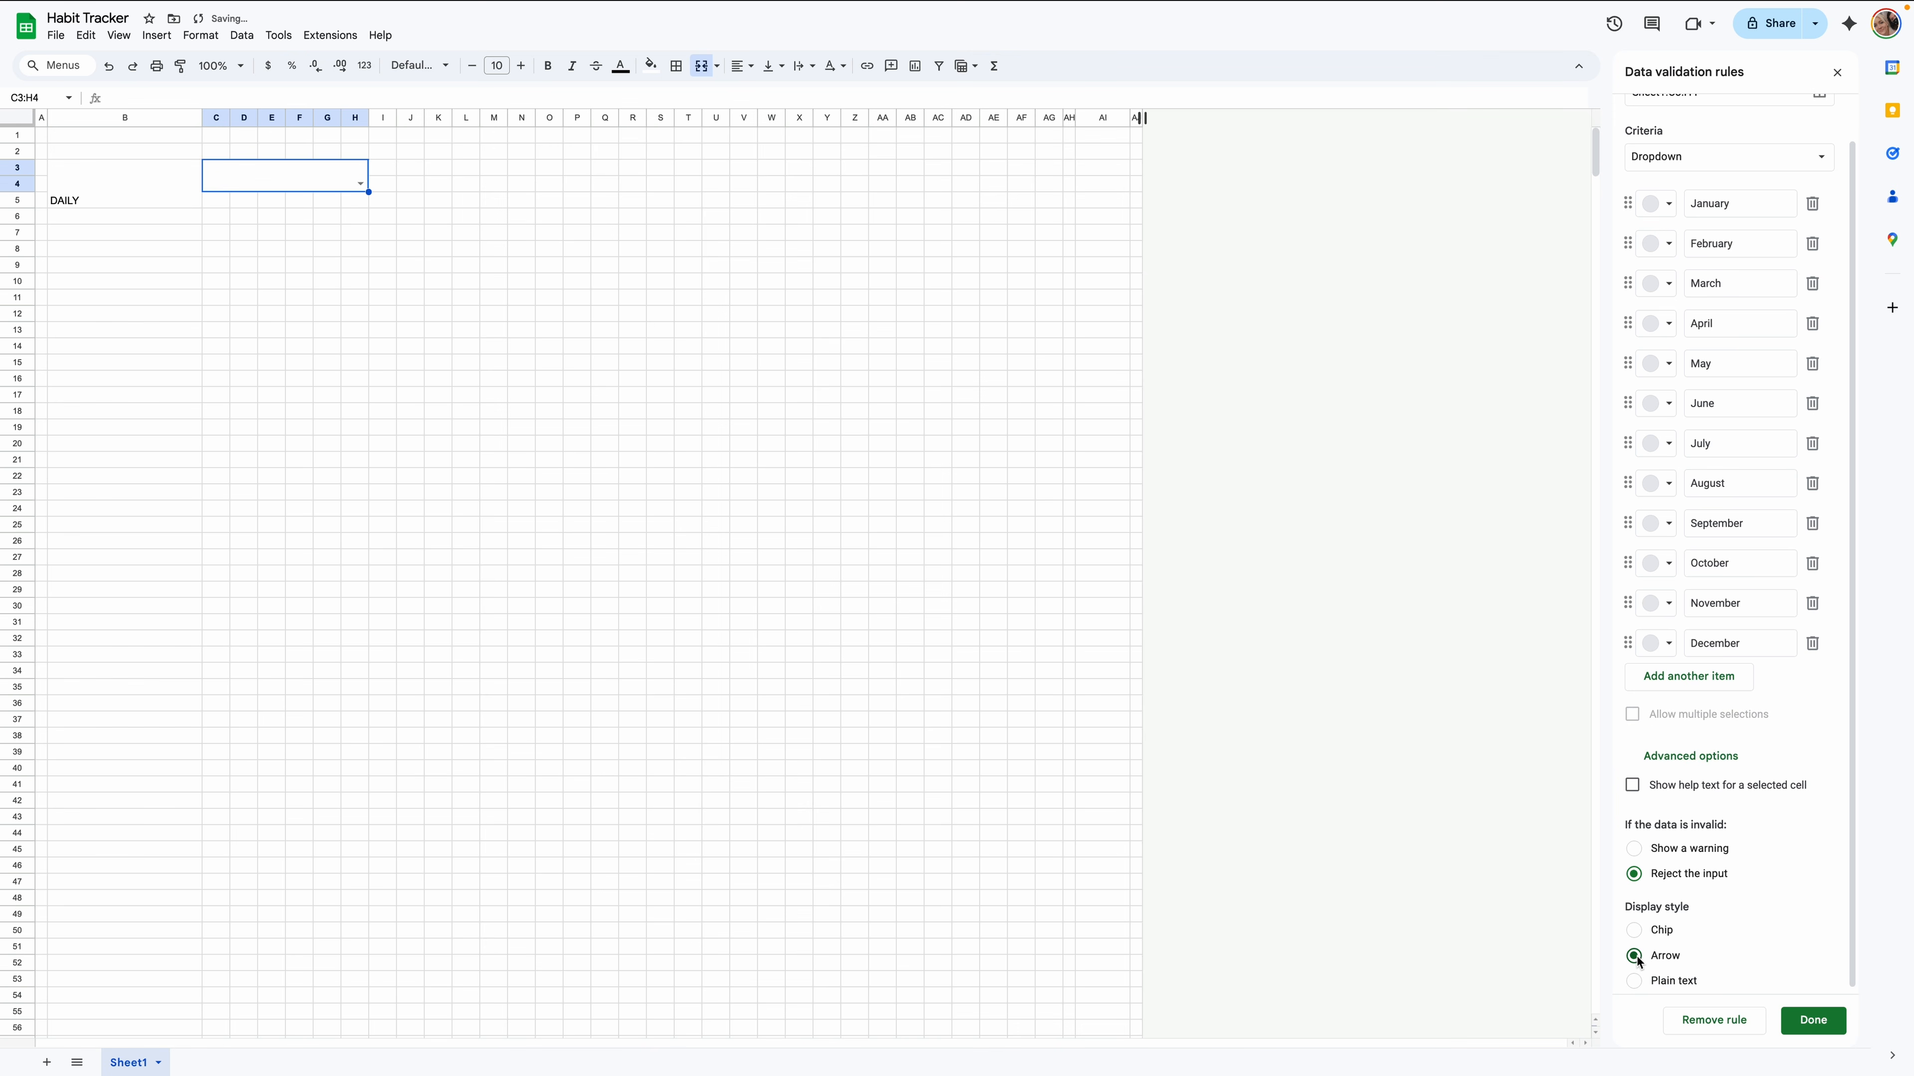
pyautogui.click(1813, 1020)
# Merge cells I3 to K4 beside the month dropdown.
pyautogui.click(382, 173)
pyautogui.moveTo(383, 174); pyautogui.dragTo(447, 191)
pyautogui.click(701, 66)
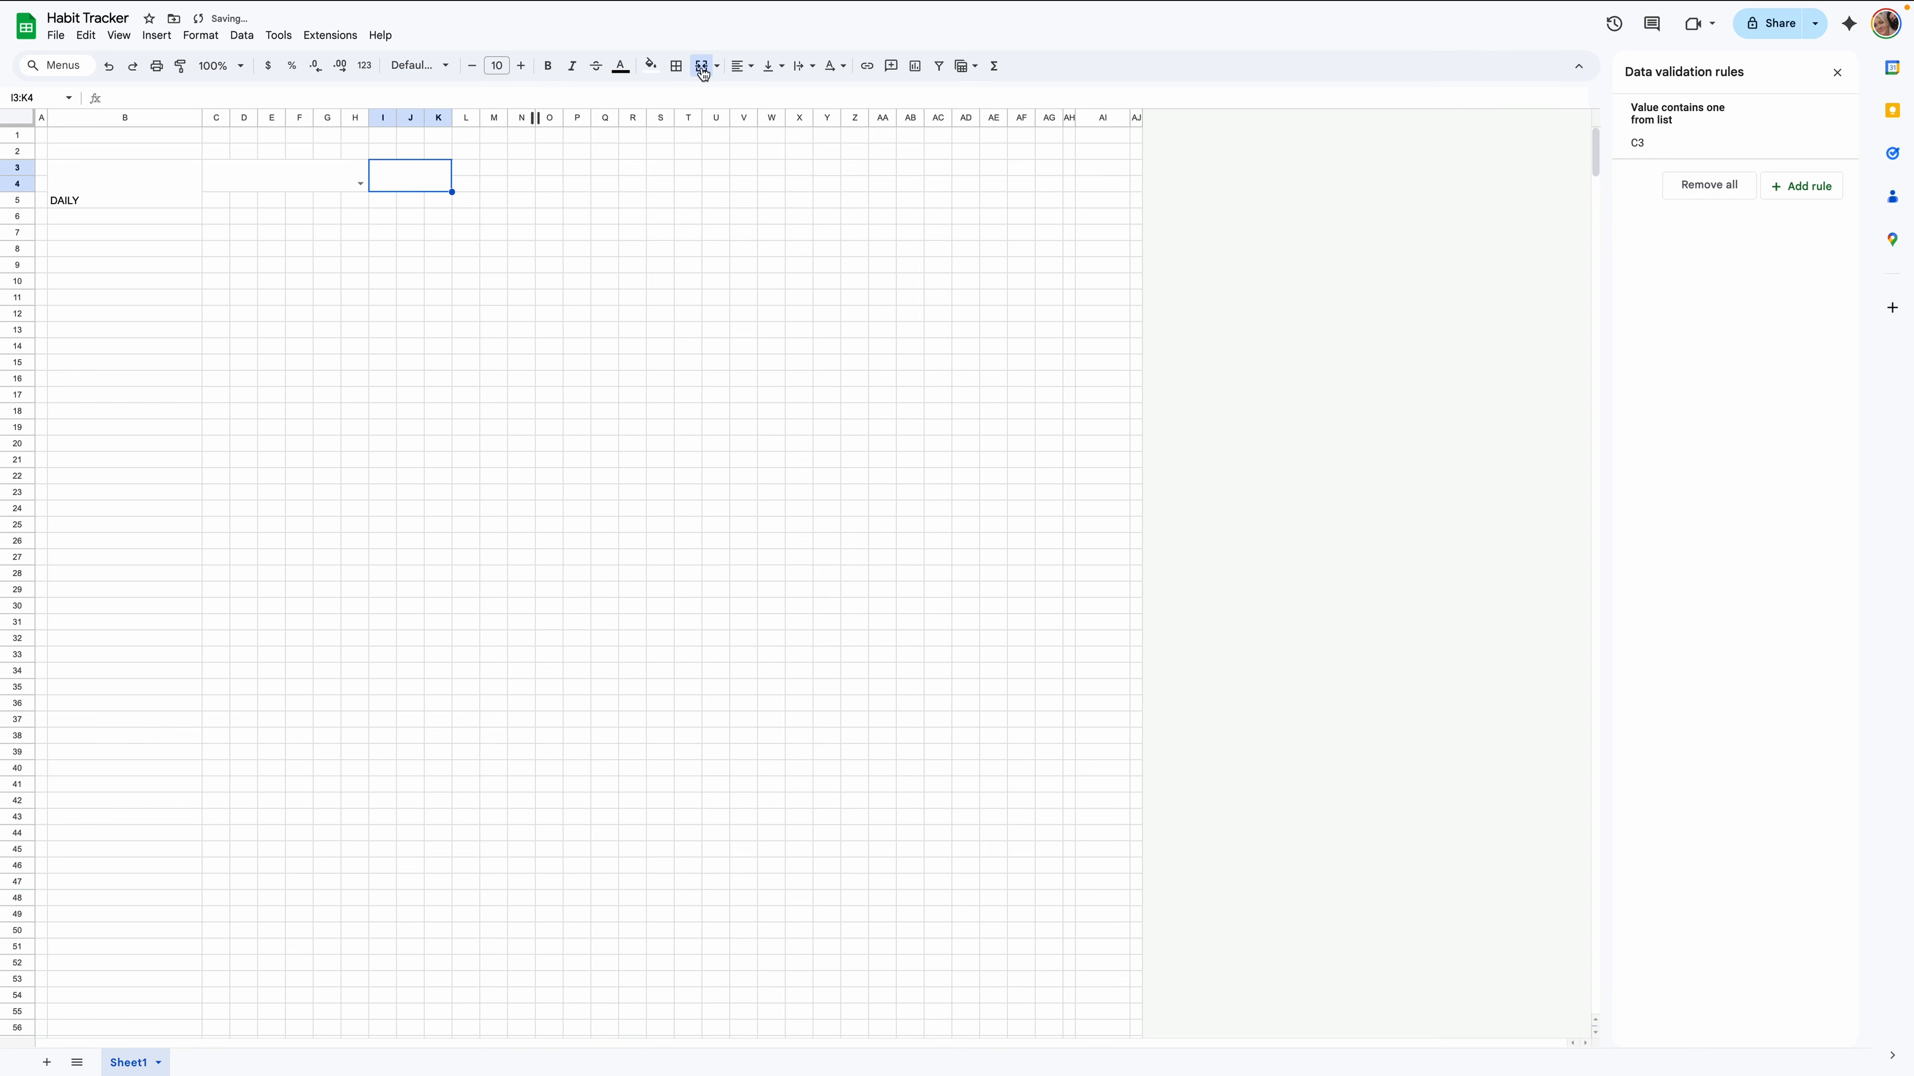
# Add a dropdown validation rule to the merged I3:K4 cell listing the years 2025 through 2030.
pyautogui.click(1760, 193)
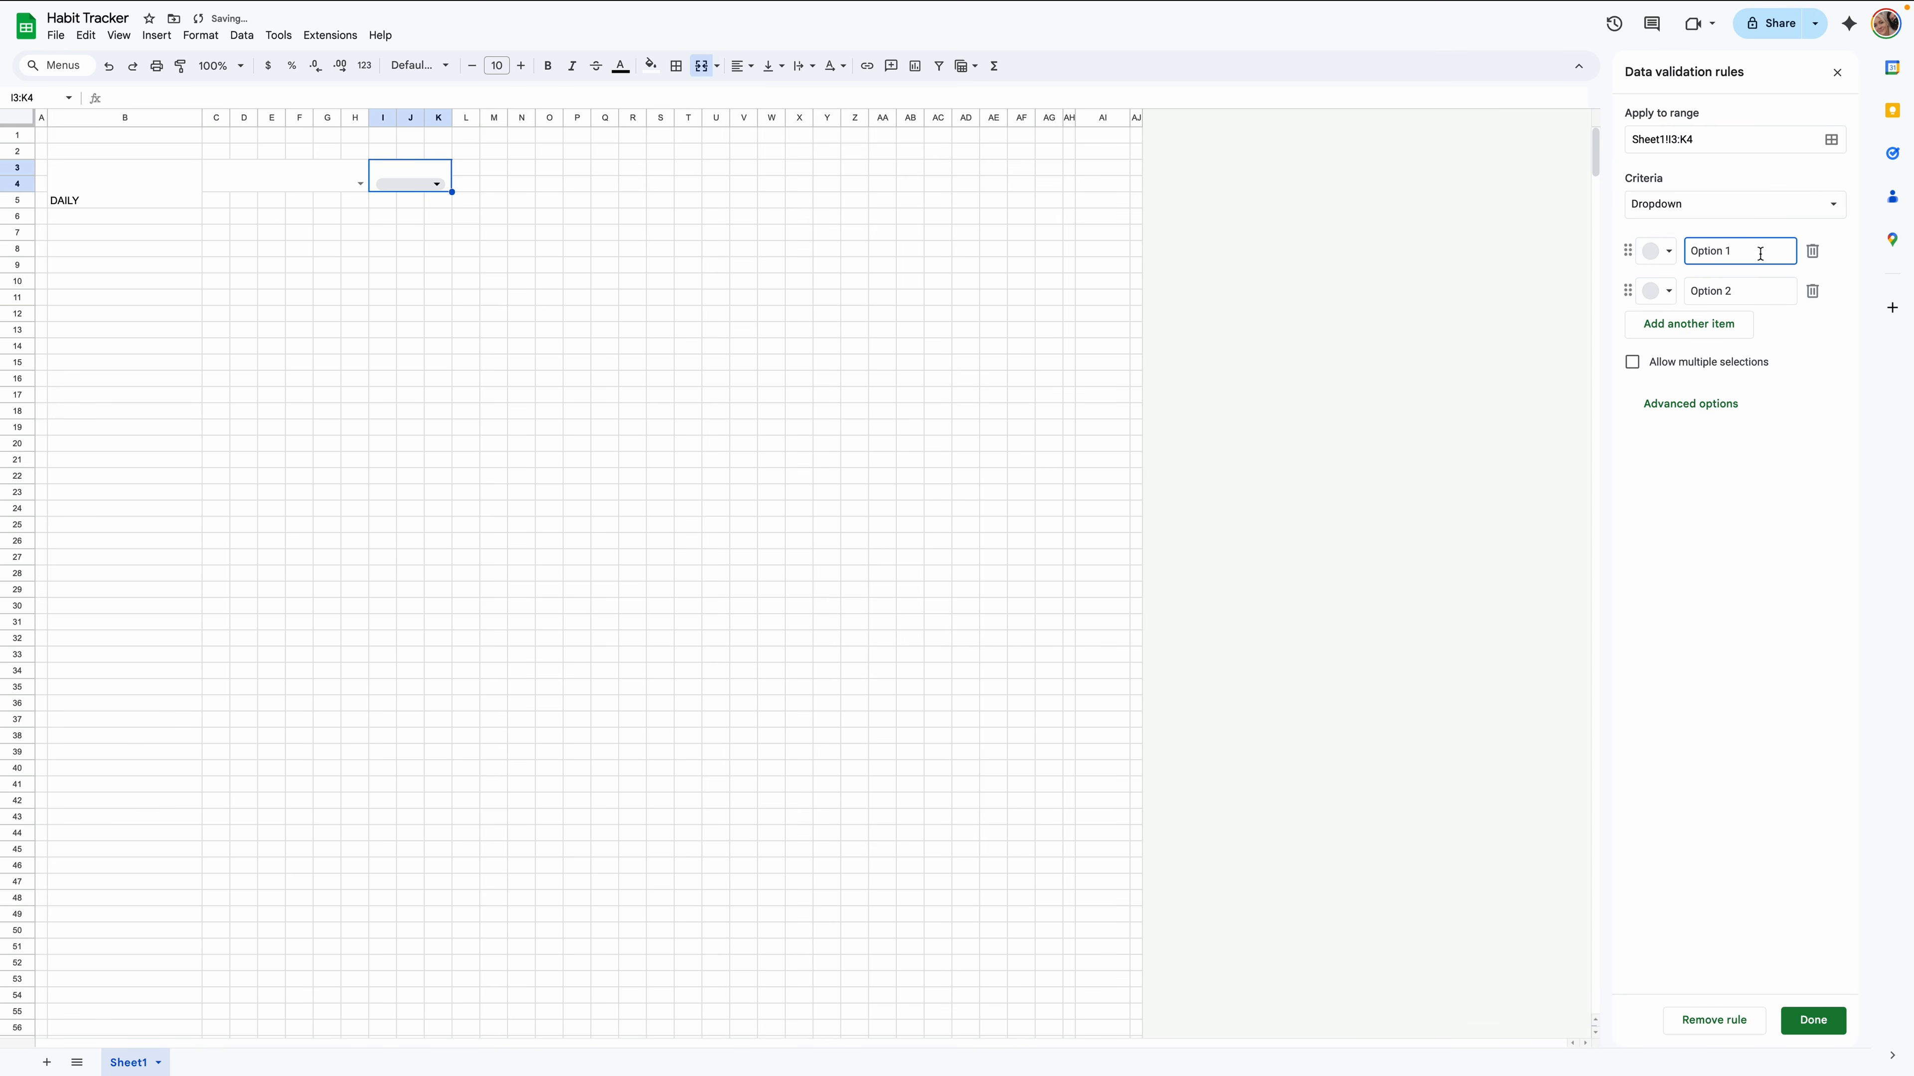
pyautogui.moveTo(1760, 254); pyautogui.dragTo(1668, 253)
pyautogui.write('2025')
pyautogui.press('Return')
pyautogui.hotkey('ctrl', 'a')
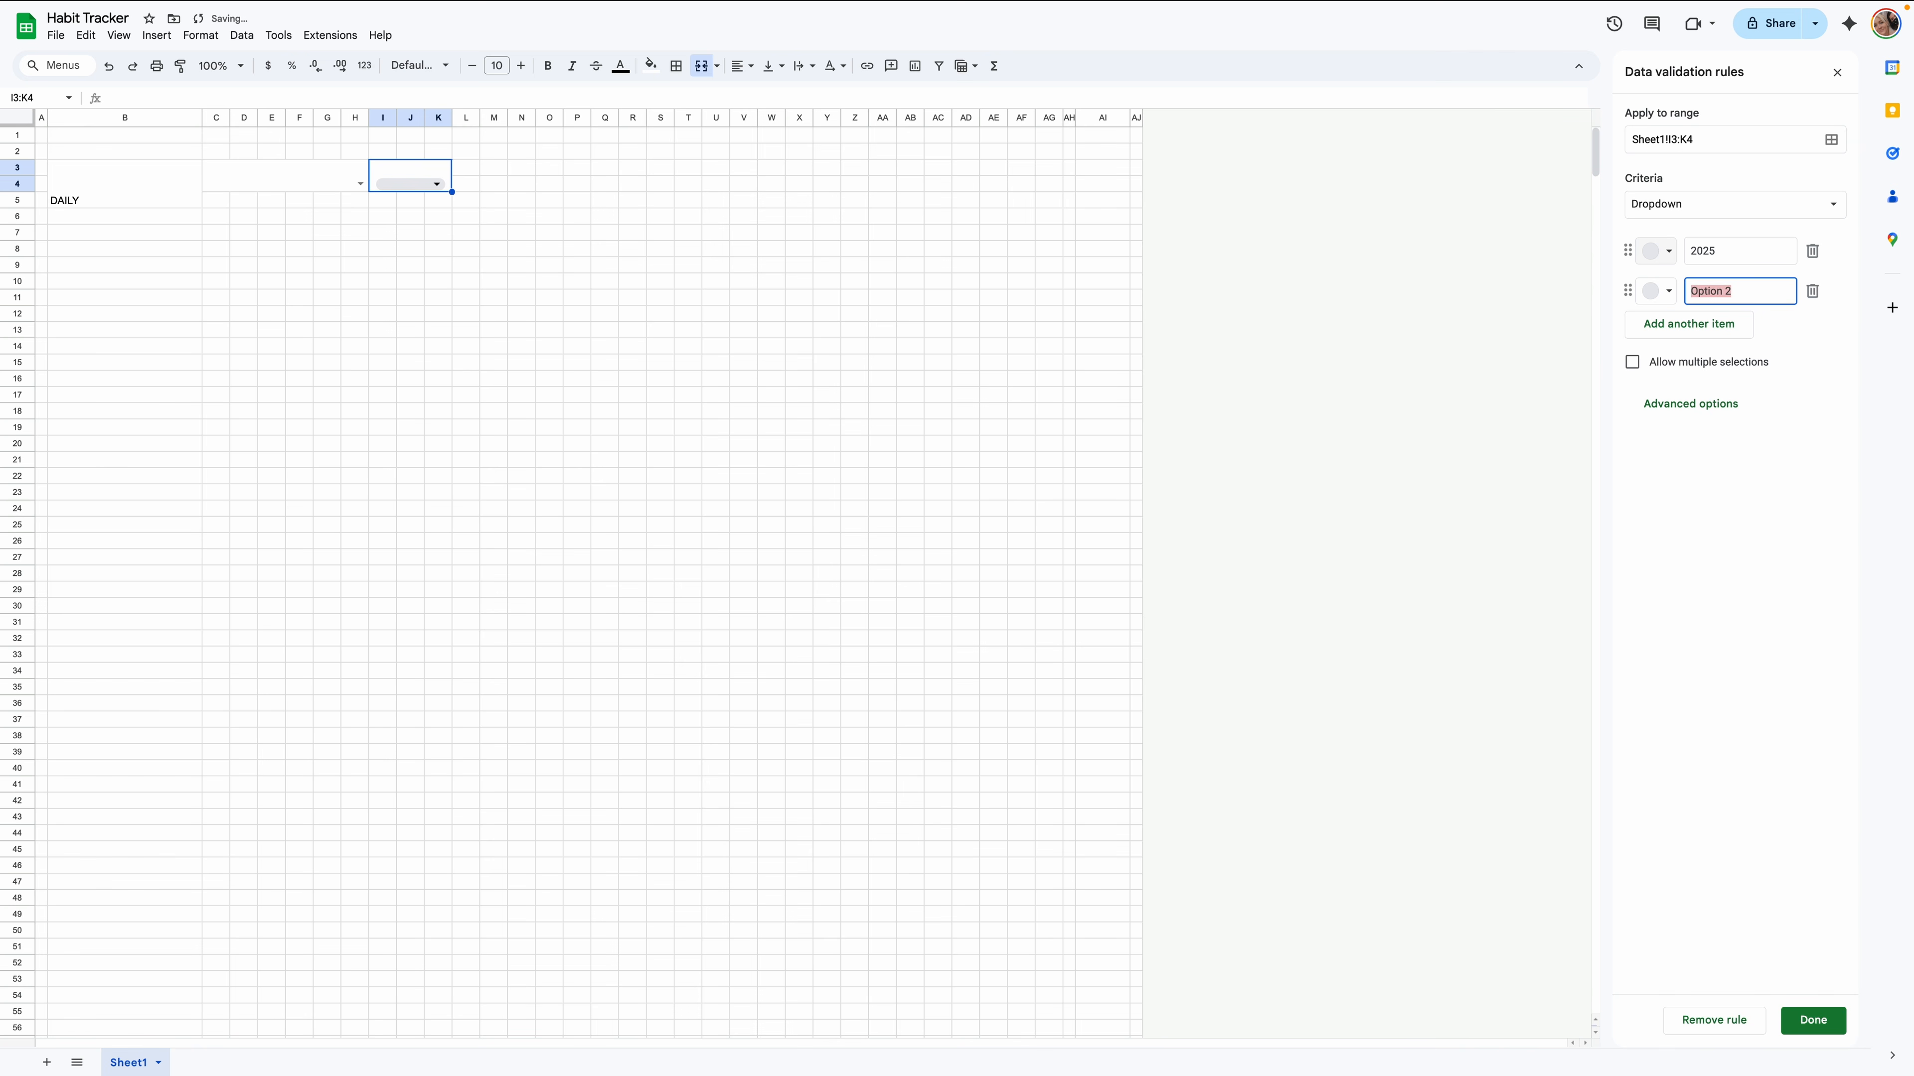
pyautogui.write('2026')
pyautogui.press('Return')
pyautogui.write('2027')
pyautogui.press('Return')
pyautogui.write('2030')
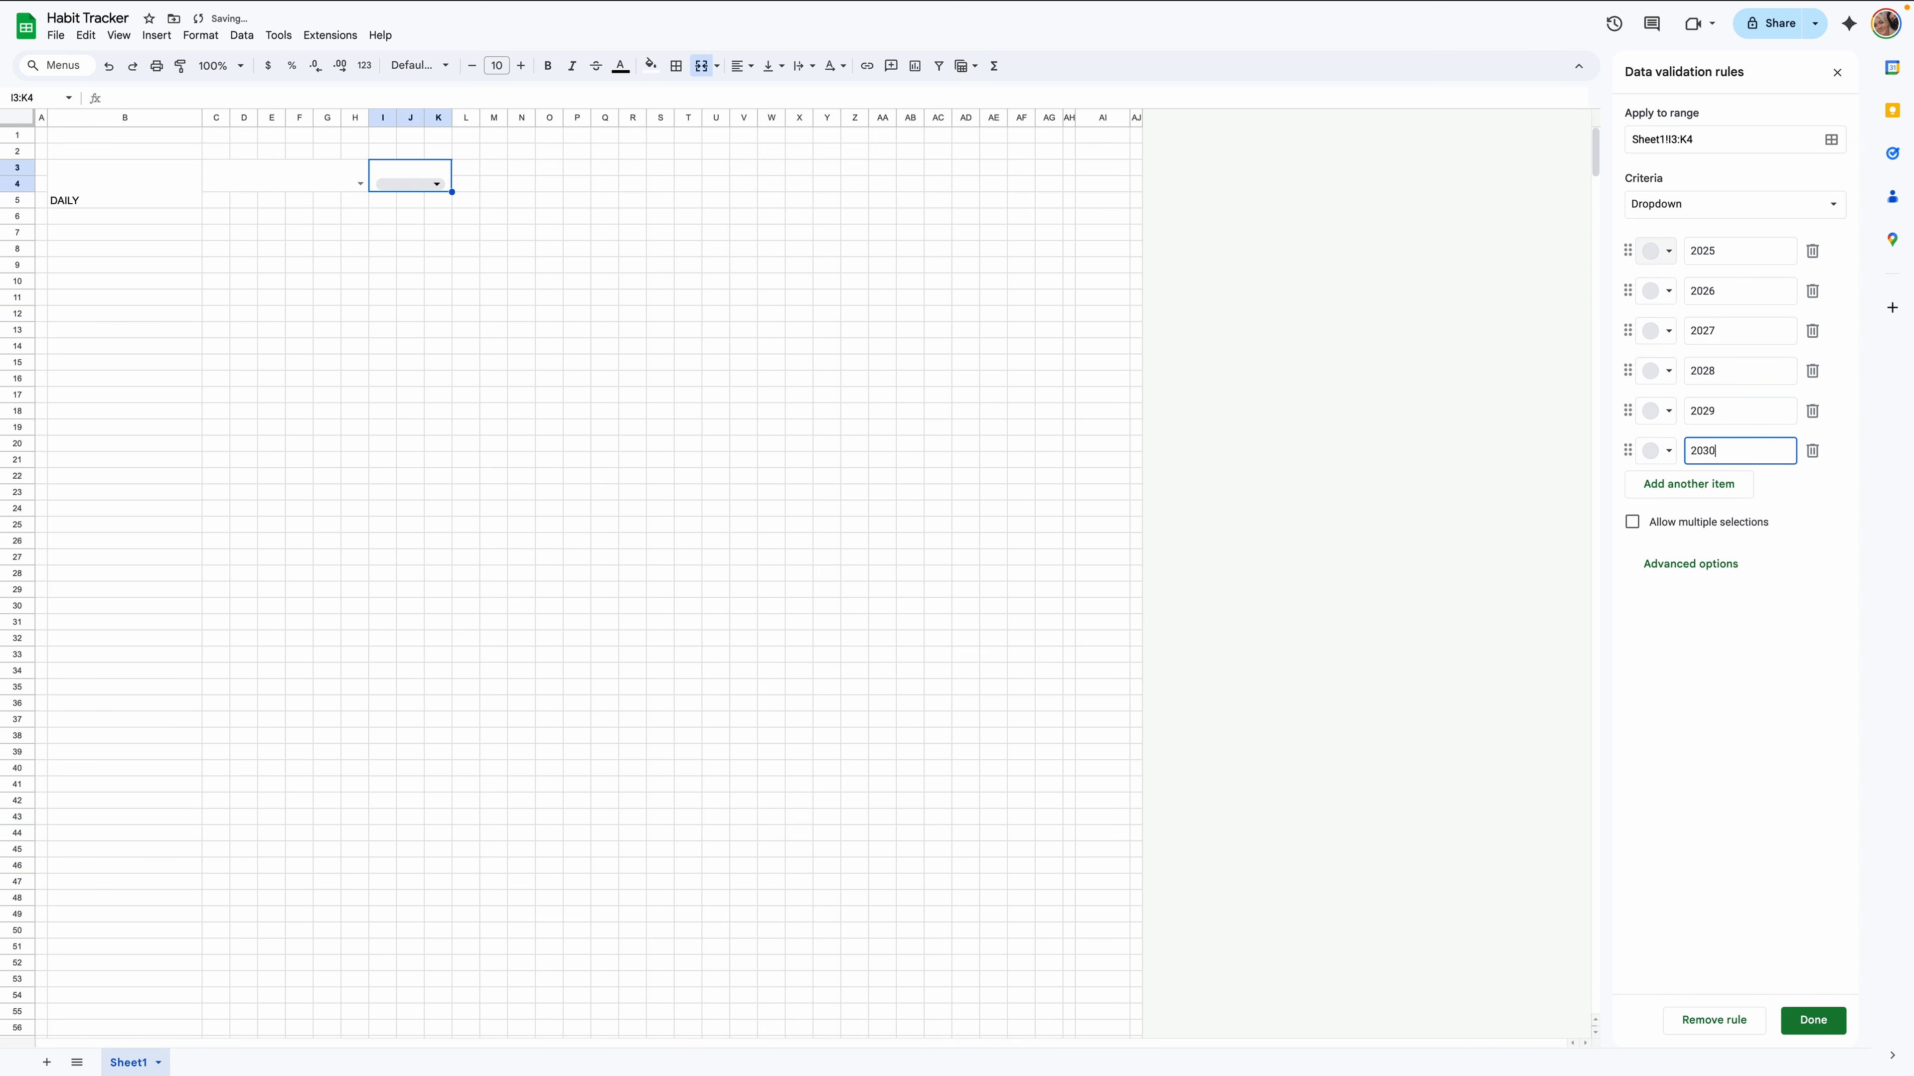
pyautogui.press('Return')
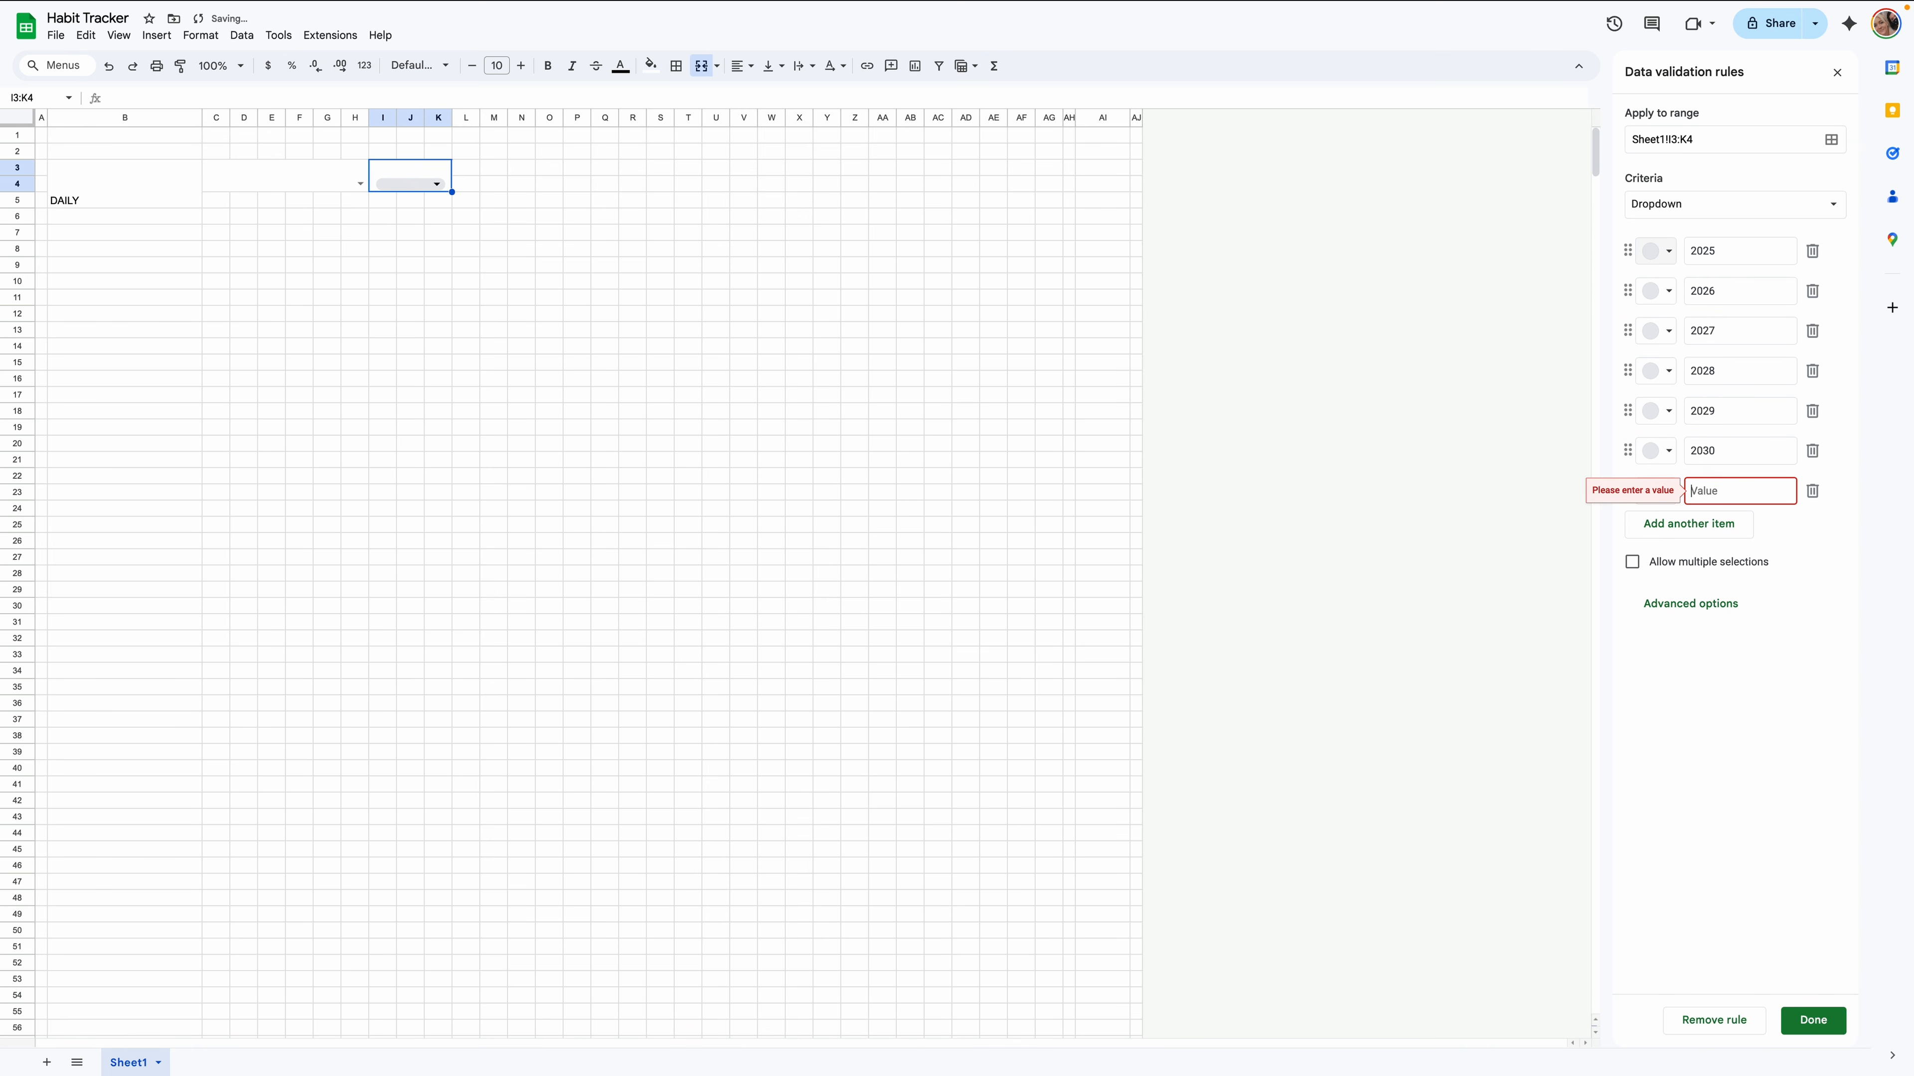
pyautogui.click(1812, 493)
# Set the year dropdown's display style to Arrow and save the rule.
pyautogui.click(1692, 564)
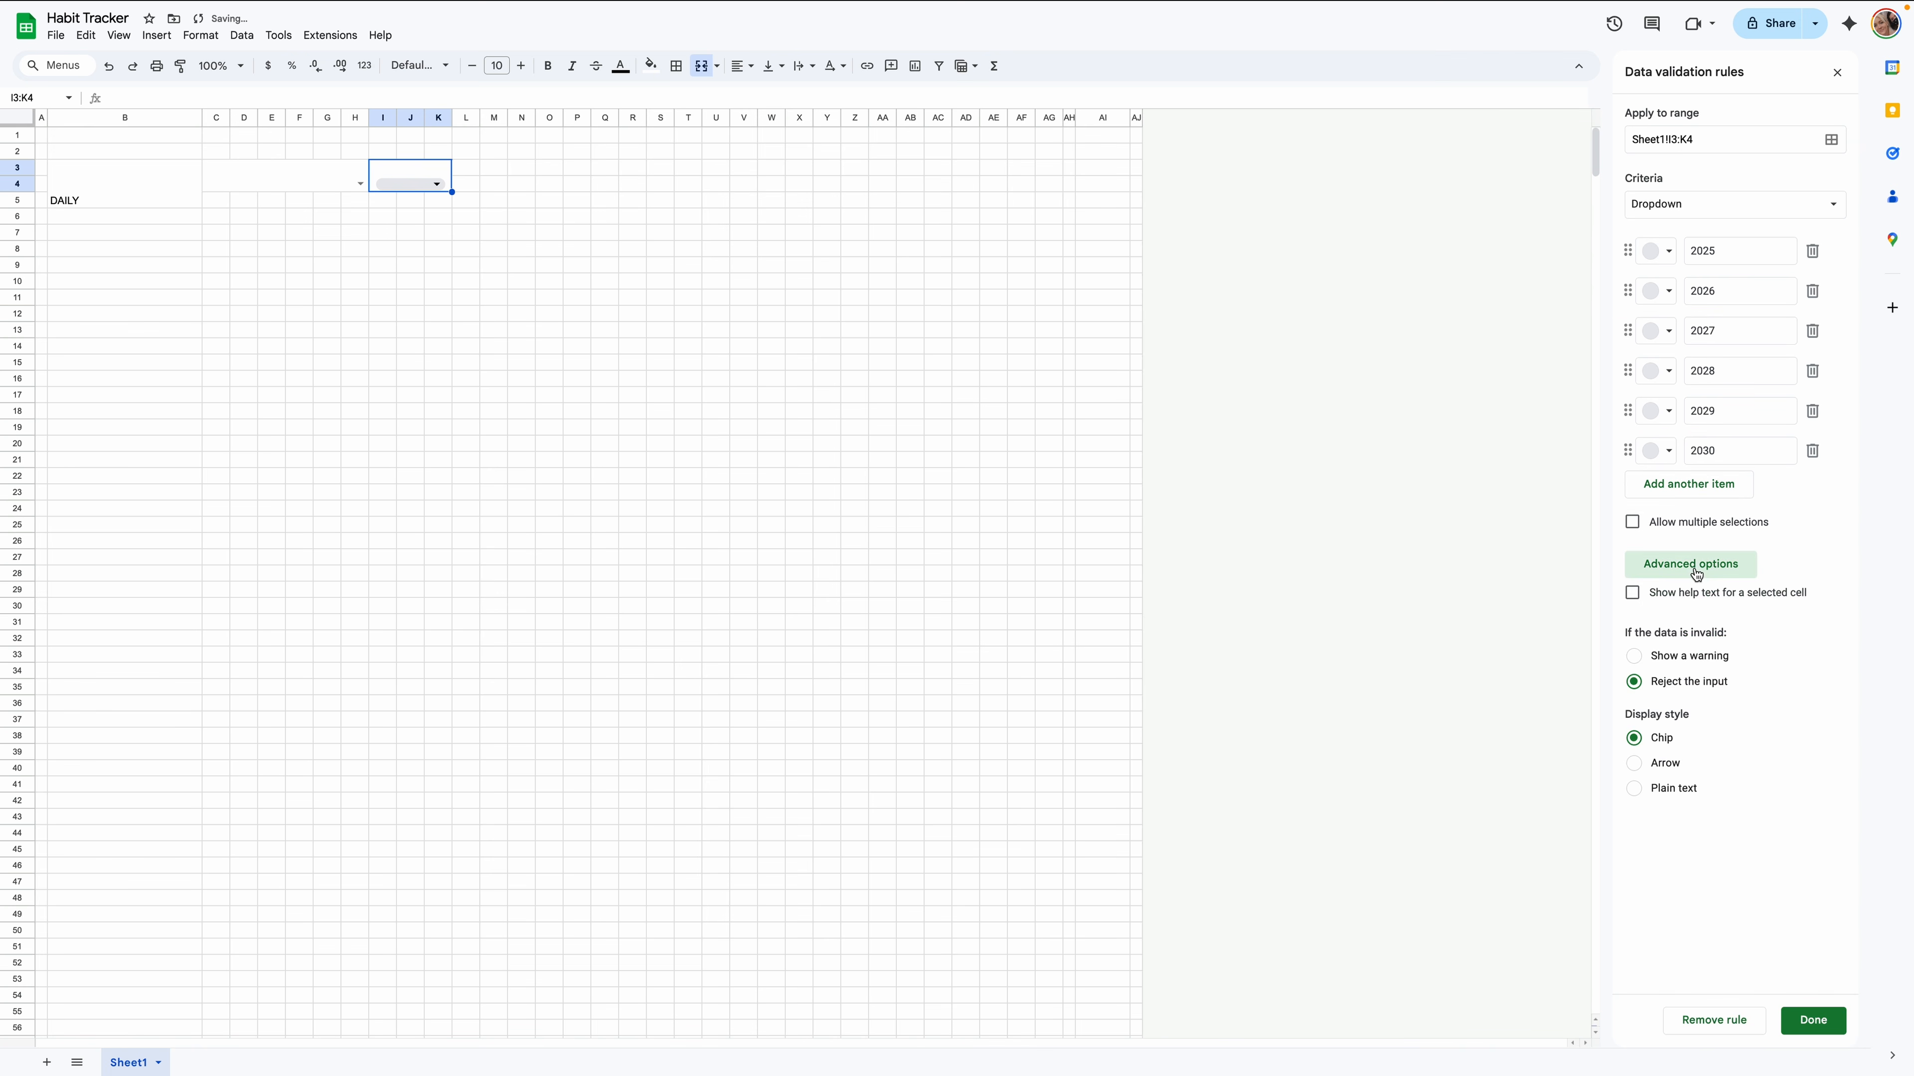
pyautogui.click(1634, 762)
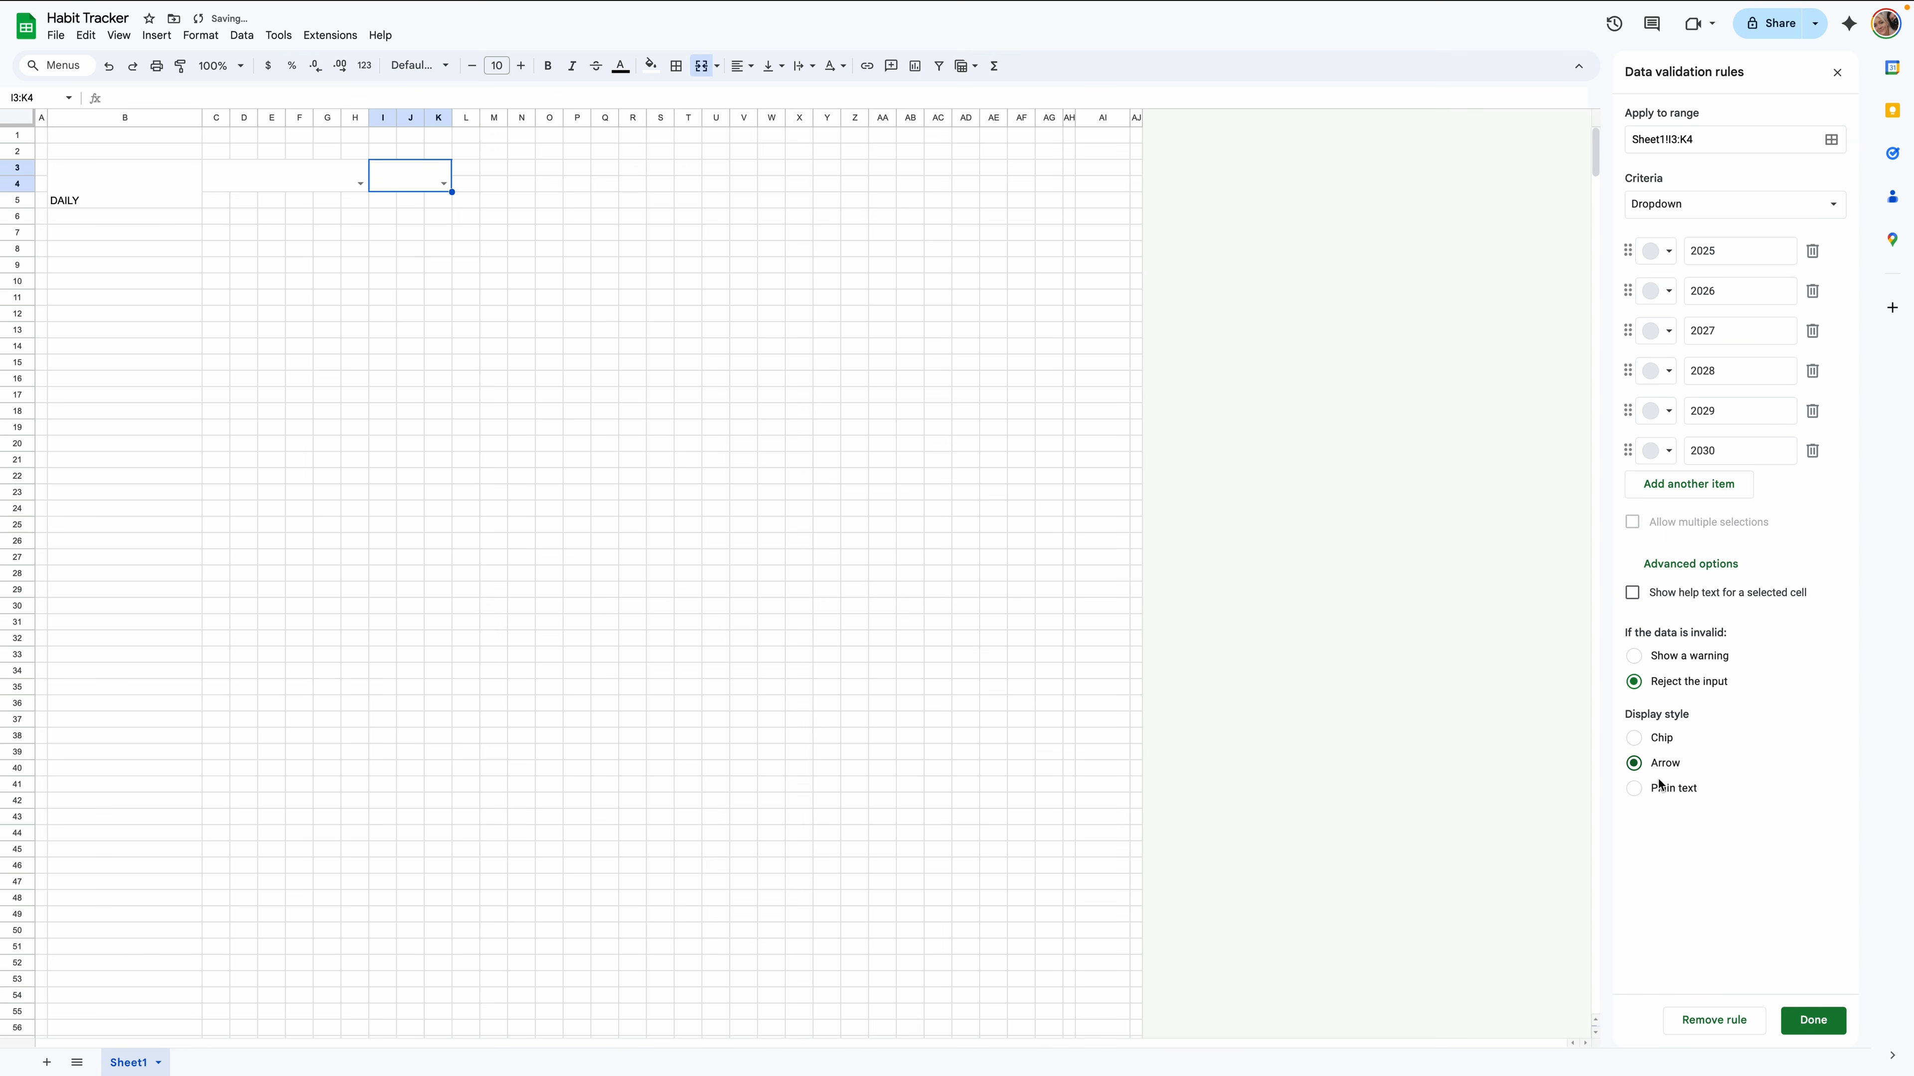
pyautogui.click(1802, 1010)
# Choose January in the month dropdown and 2025 in the year dropdown.
pyautogui.click(361, 182)
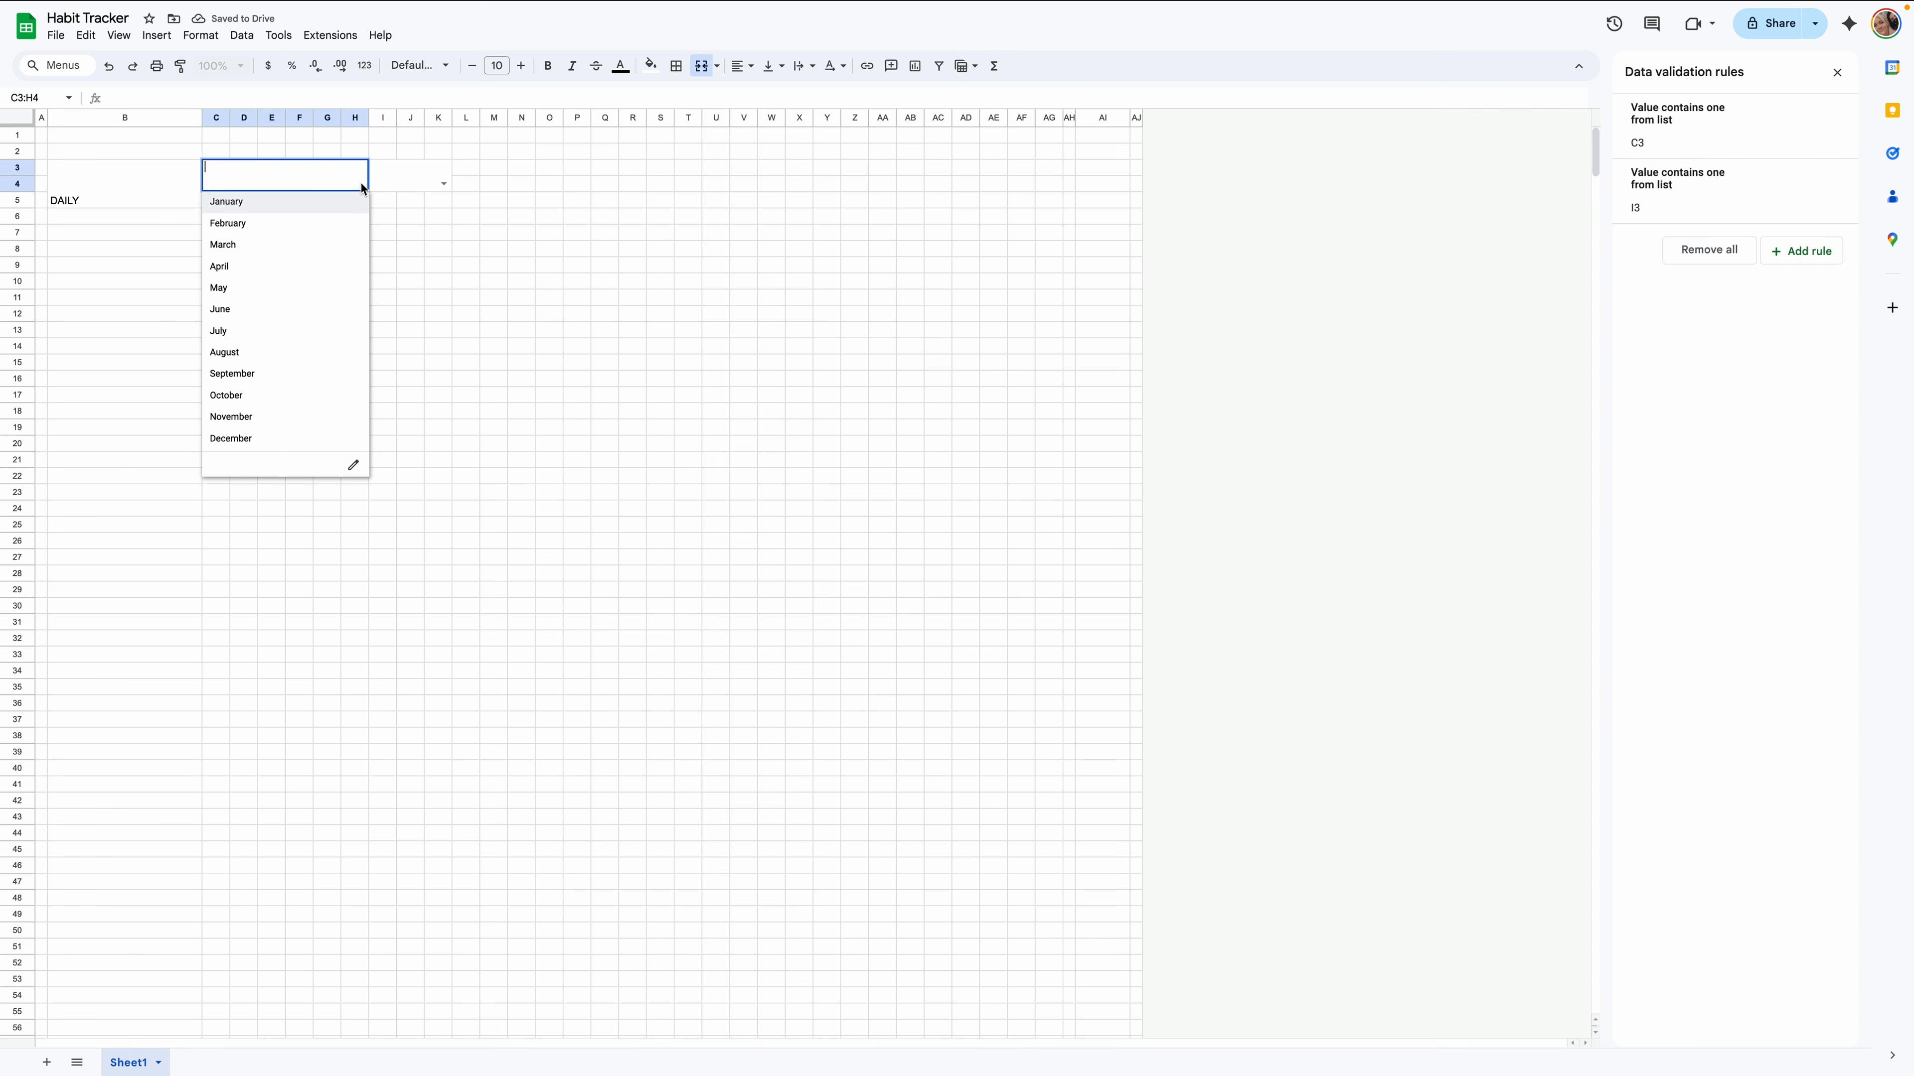
pyautogui.click(325, 202)
pyautogui.click(442, 184)
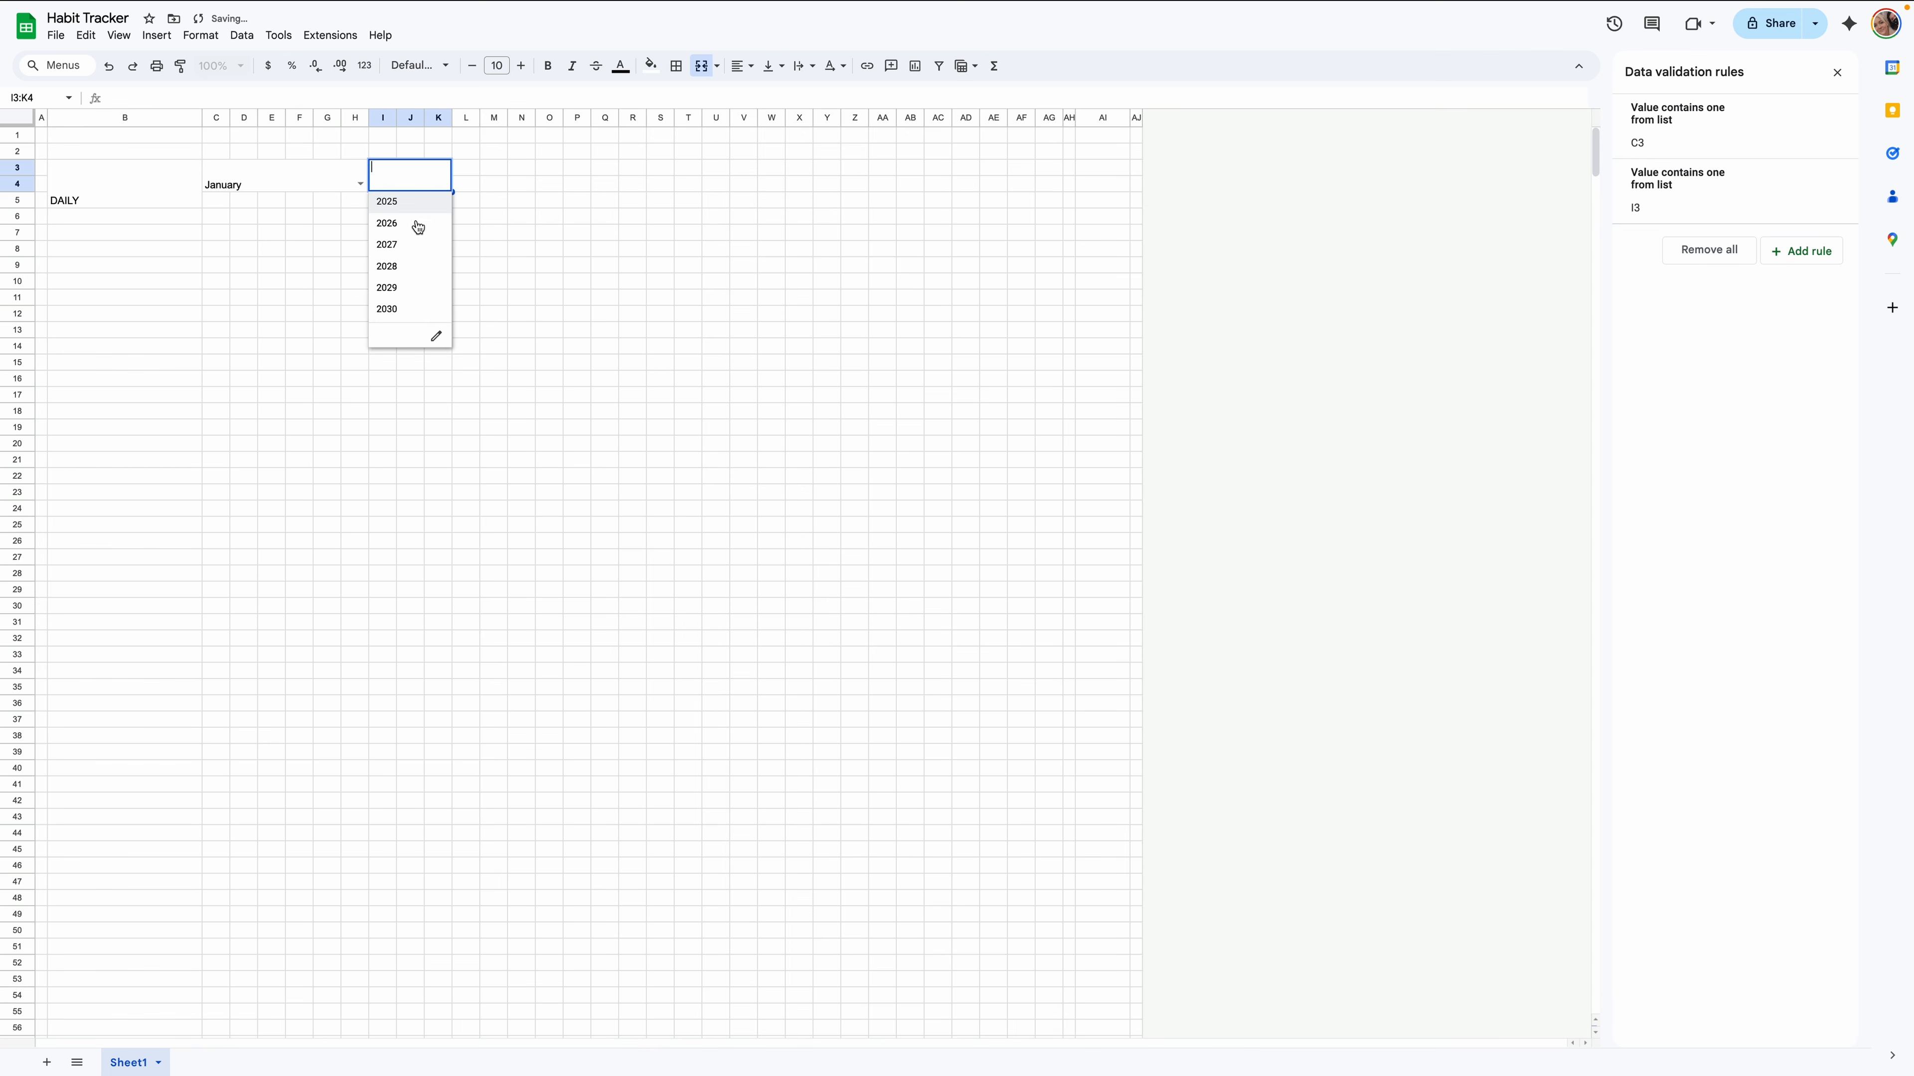
pyautogui.click(417, 224)
pyautogui.click(481, 219)
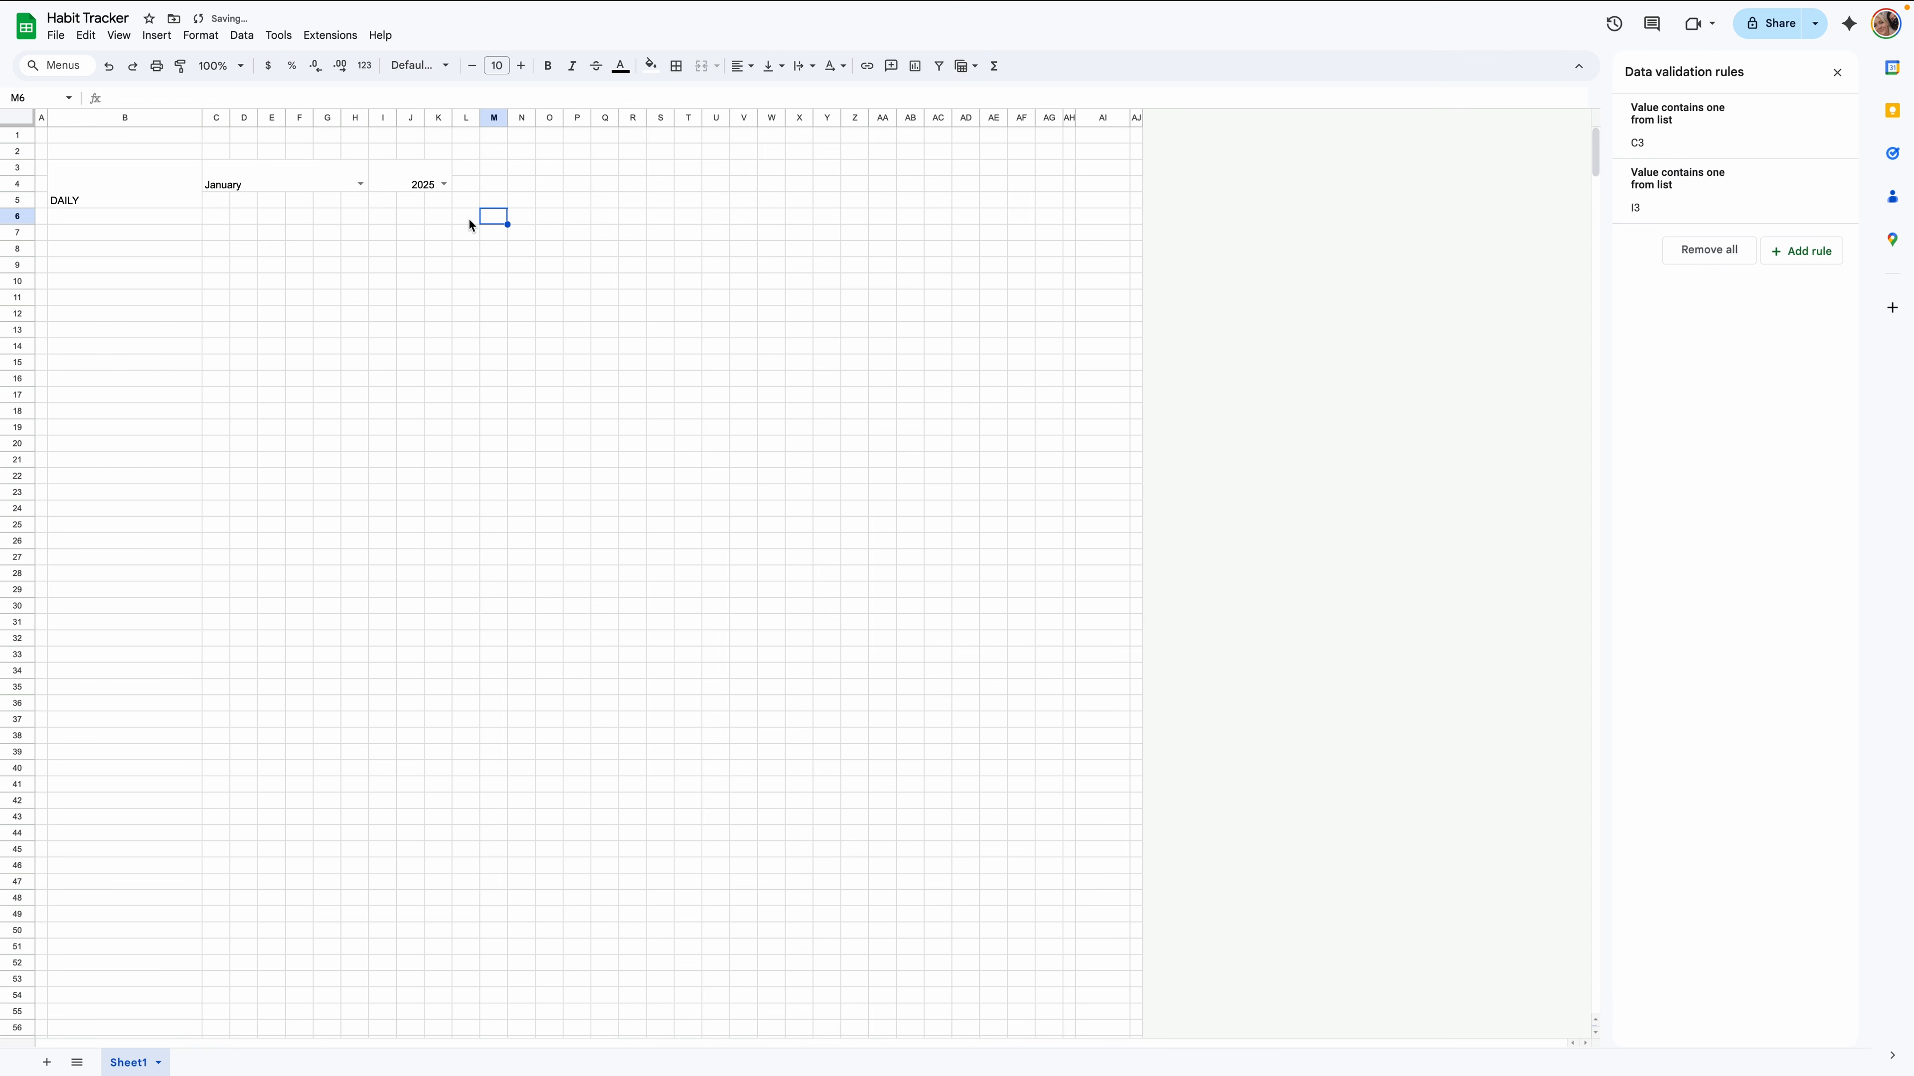
# Apply all borders to the range C5:AG6.
pyautogui.click(216, 200)
pyautogui.moveTo(216, 202); pyautogui.dragTo(1048, 224)
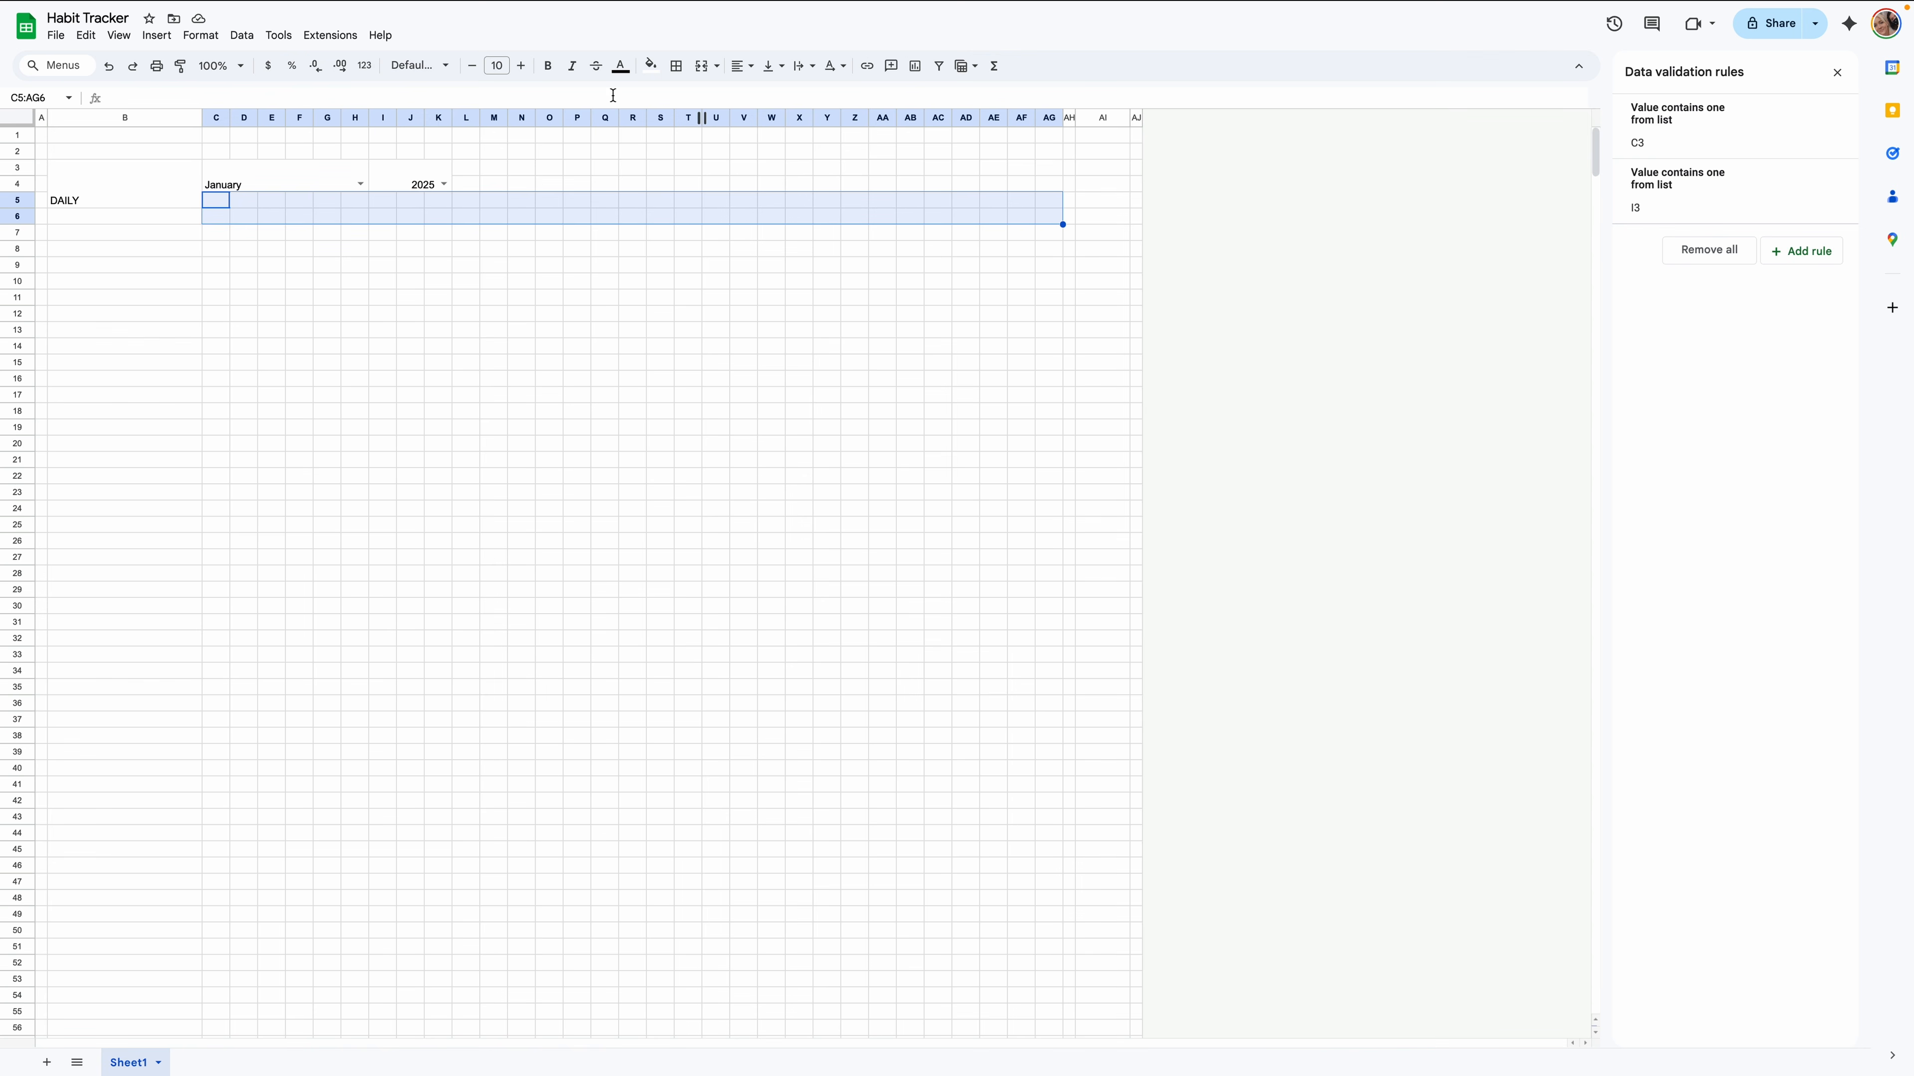
pyautogui.click(677, 66)
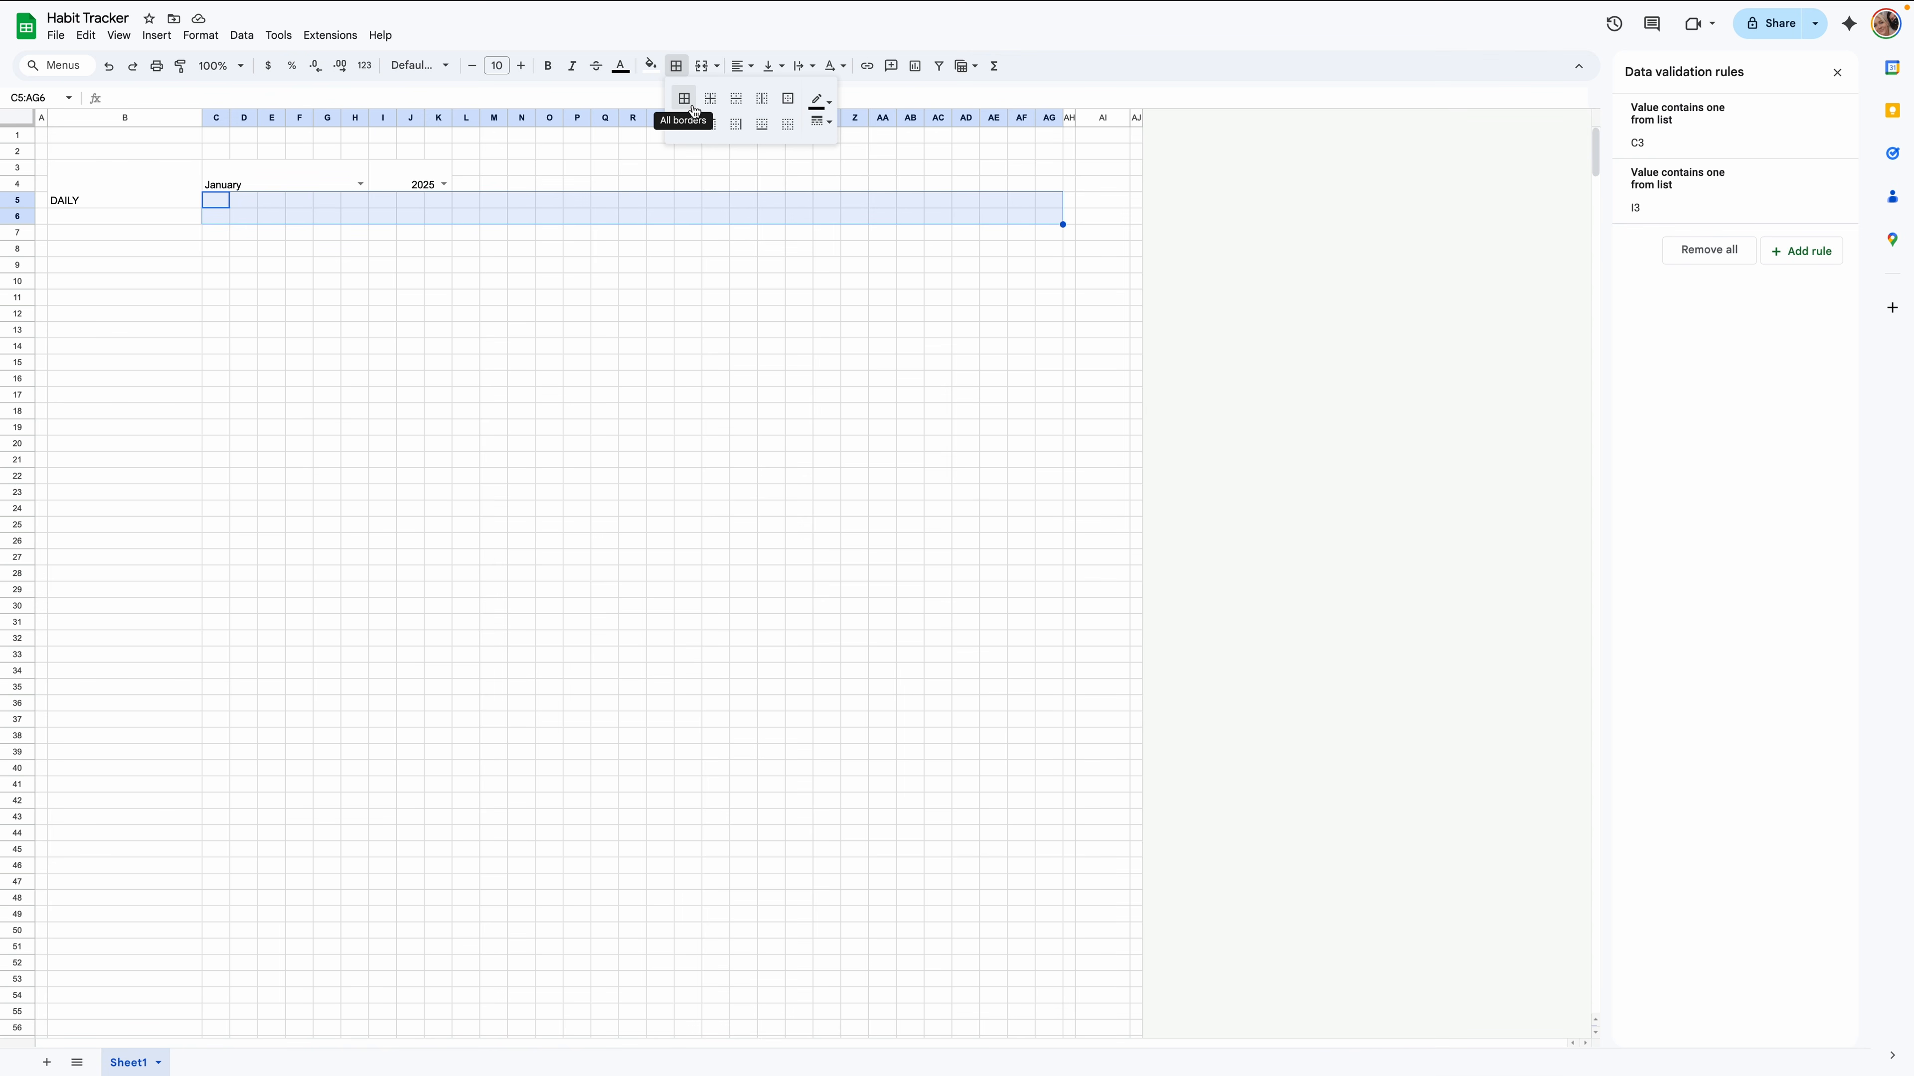
pyautogui.click(684, 99)
pyautogui.click(218, 199)
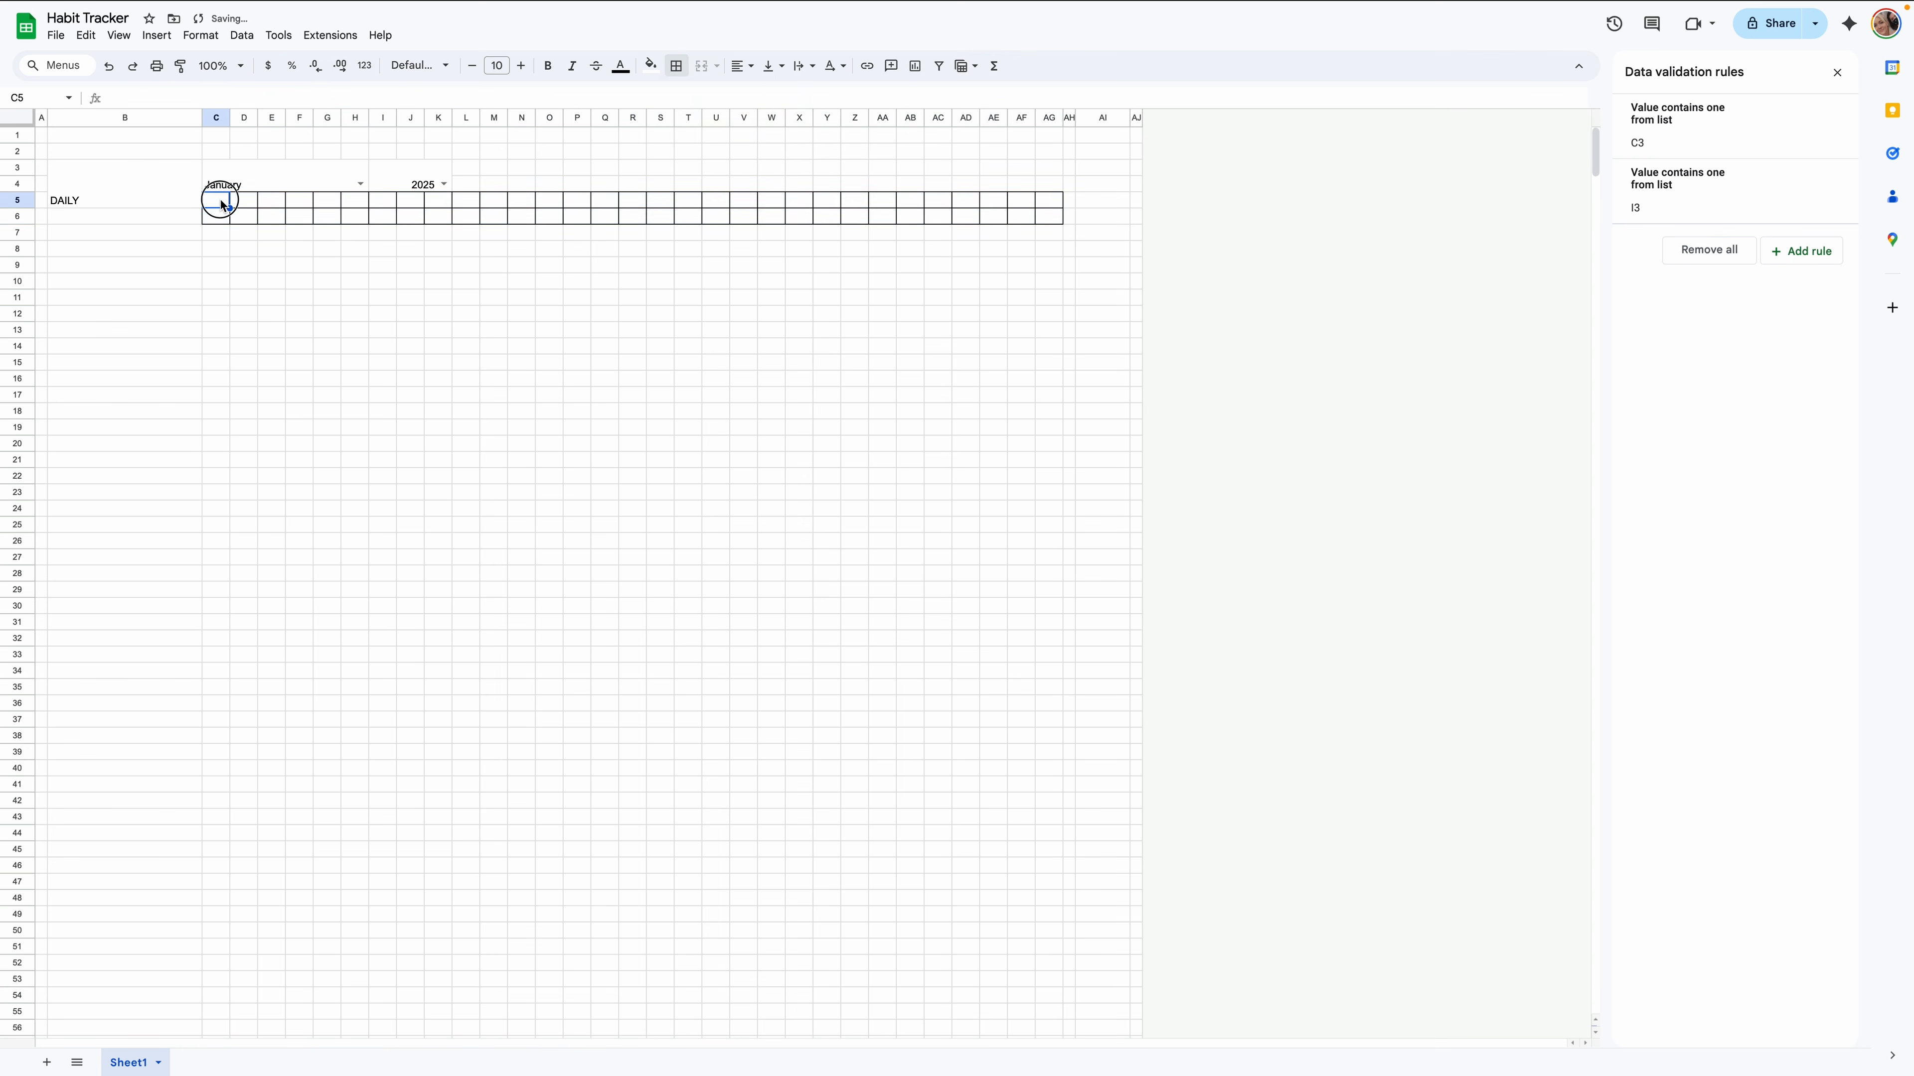
# Fill the range C6:AG6 with the day numbers 1 through 31.
pyautogui.click(218, 216)
pyautogui.write('1')
pyautogui.press('Tab')
pyautogui.write('2')
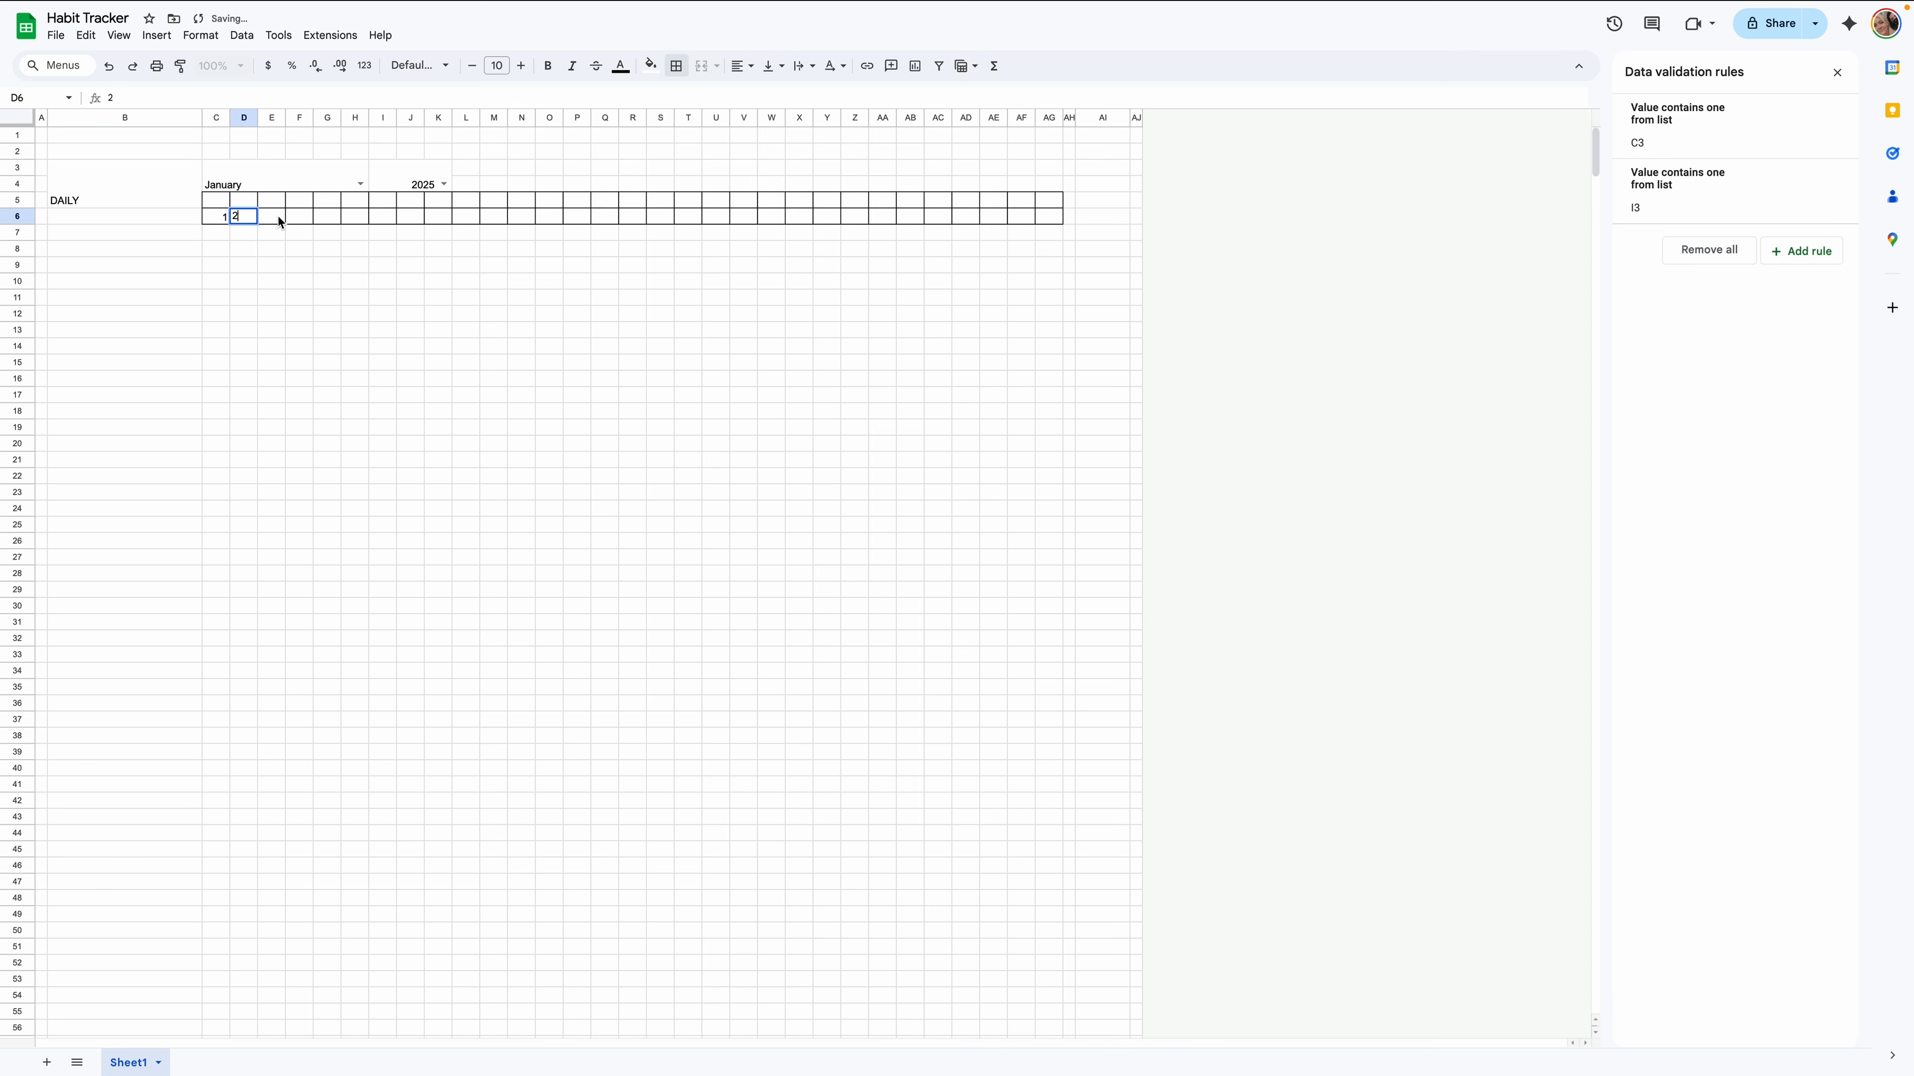
pyautogui.press('Tab')
pyautogui.write('3')
pyautogui.moveTo(211, 219); pyautogui.dragTo(1057, 222)
pyautogui.click(965, 184)
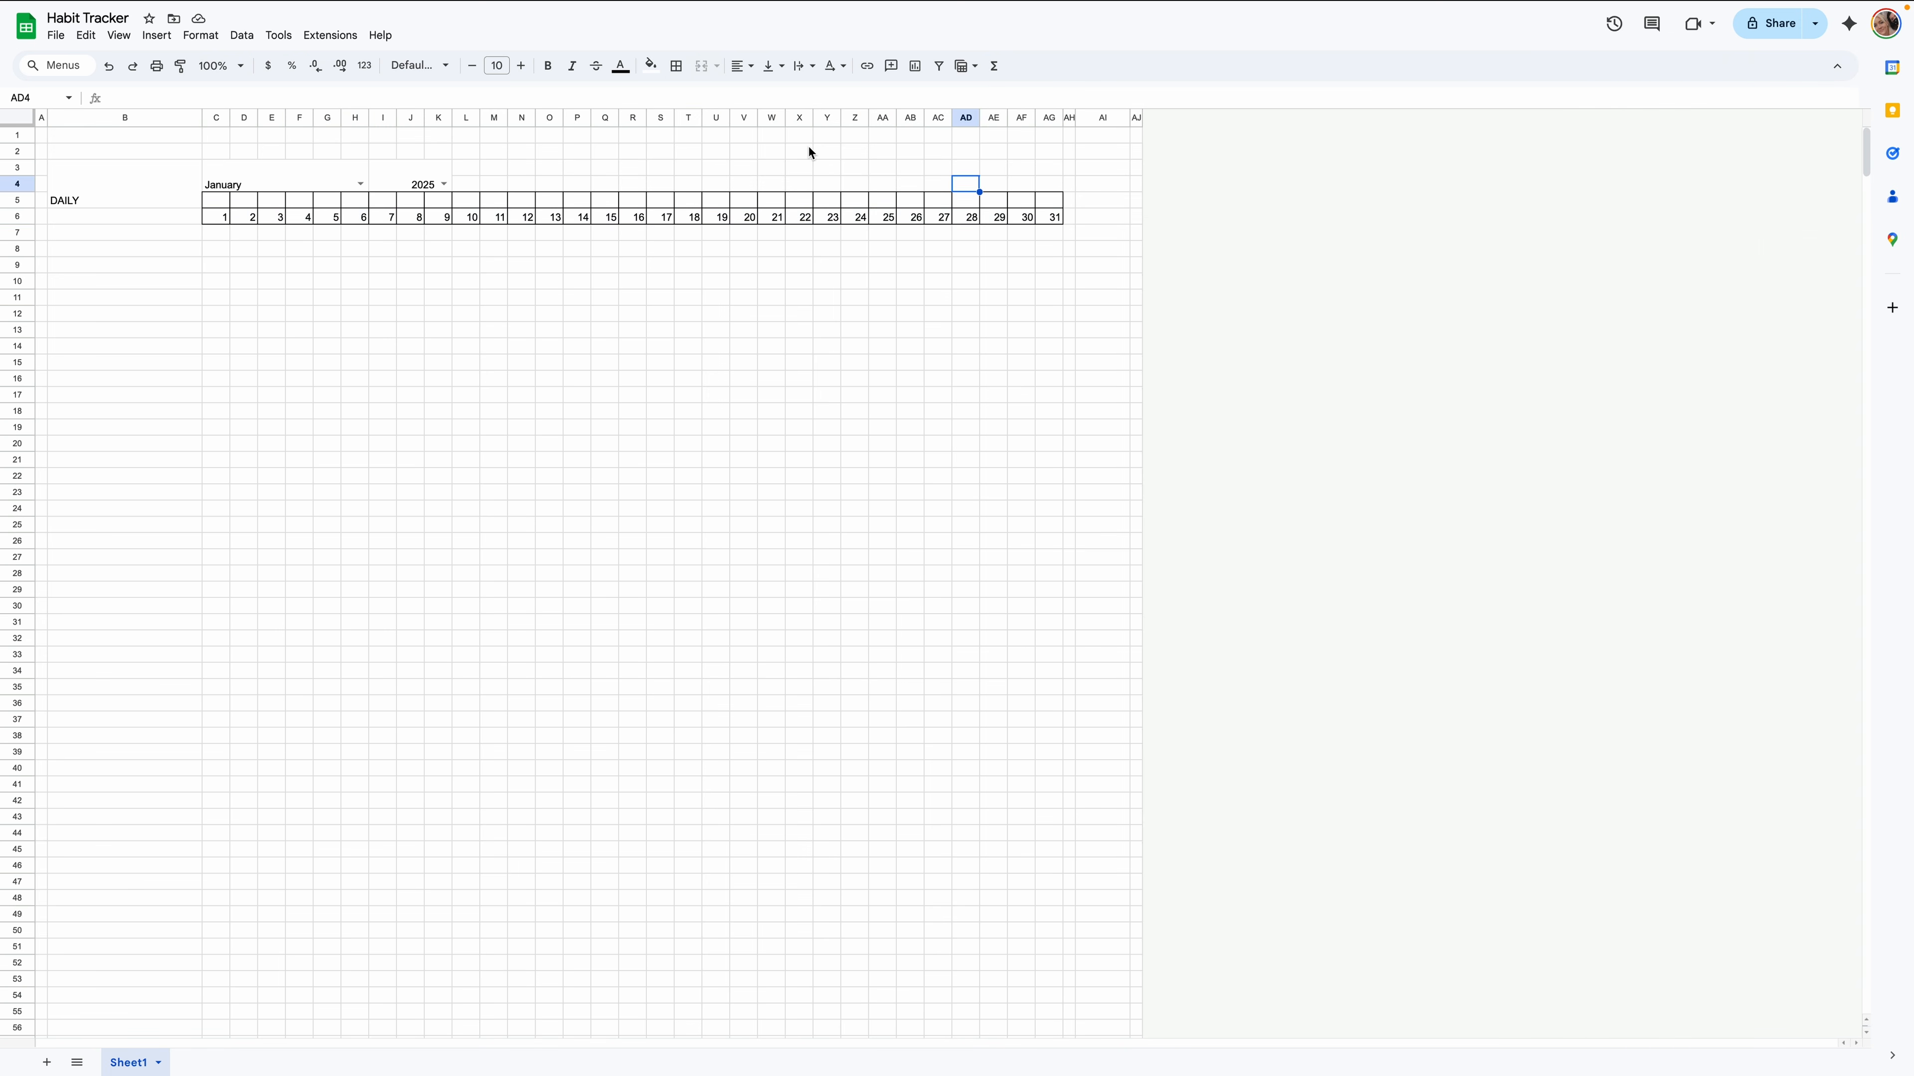
# Merge the cells AC2:AG2 and enter the label "Today's Date:" in them.
pyautogui.click(938, 154)
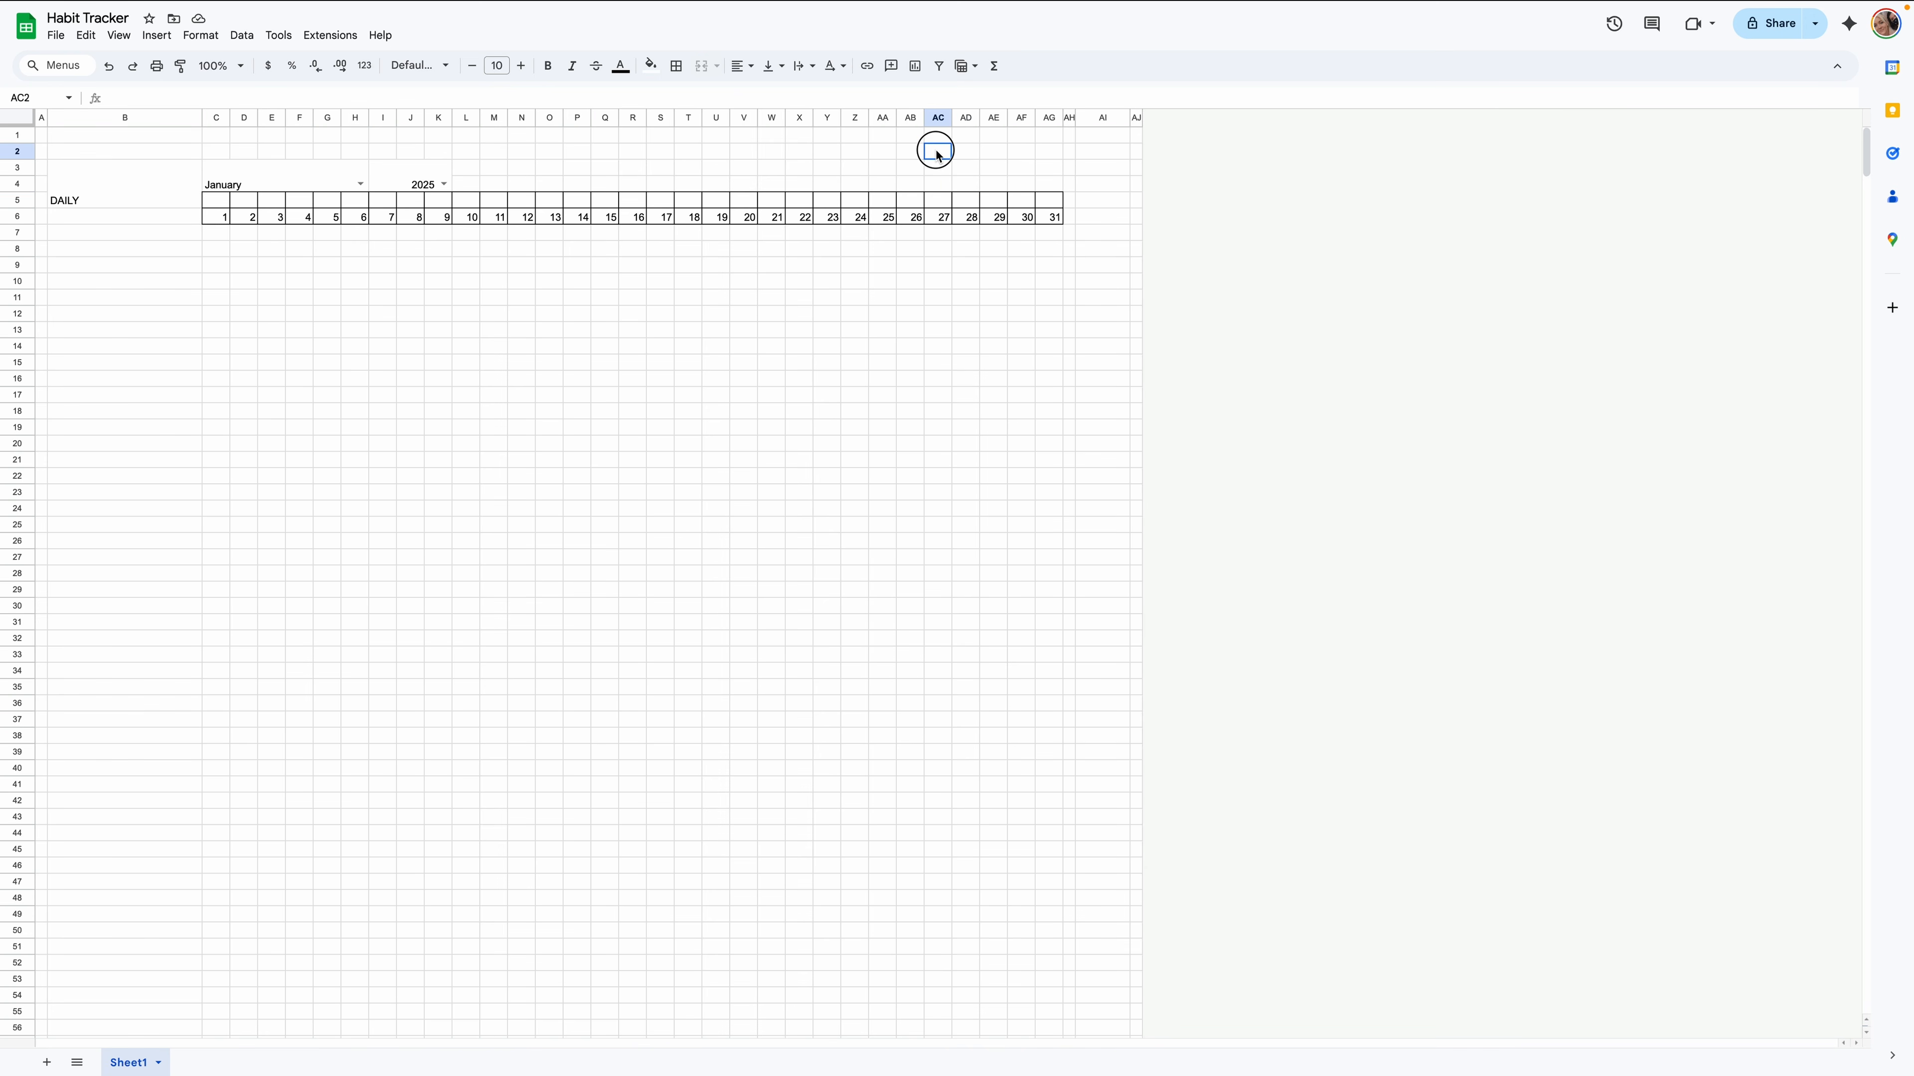
pyautogui.moveTo(938, 155); pyautogui.dragTo(1052, 157)
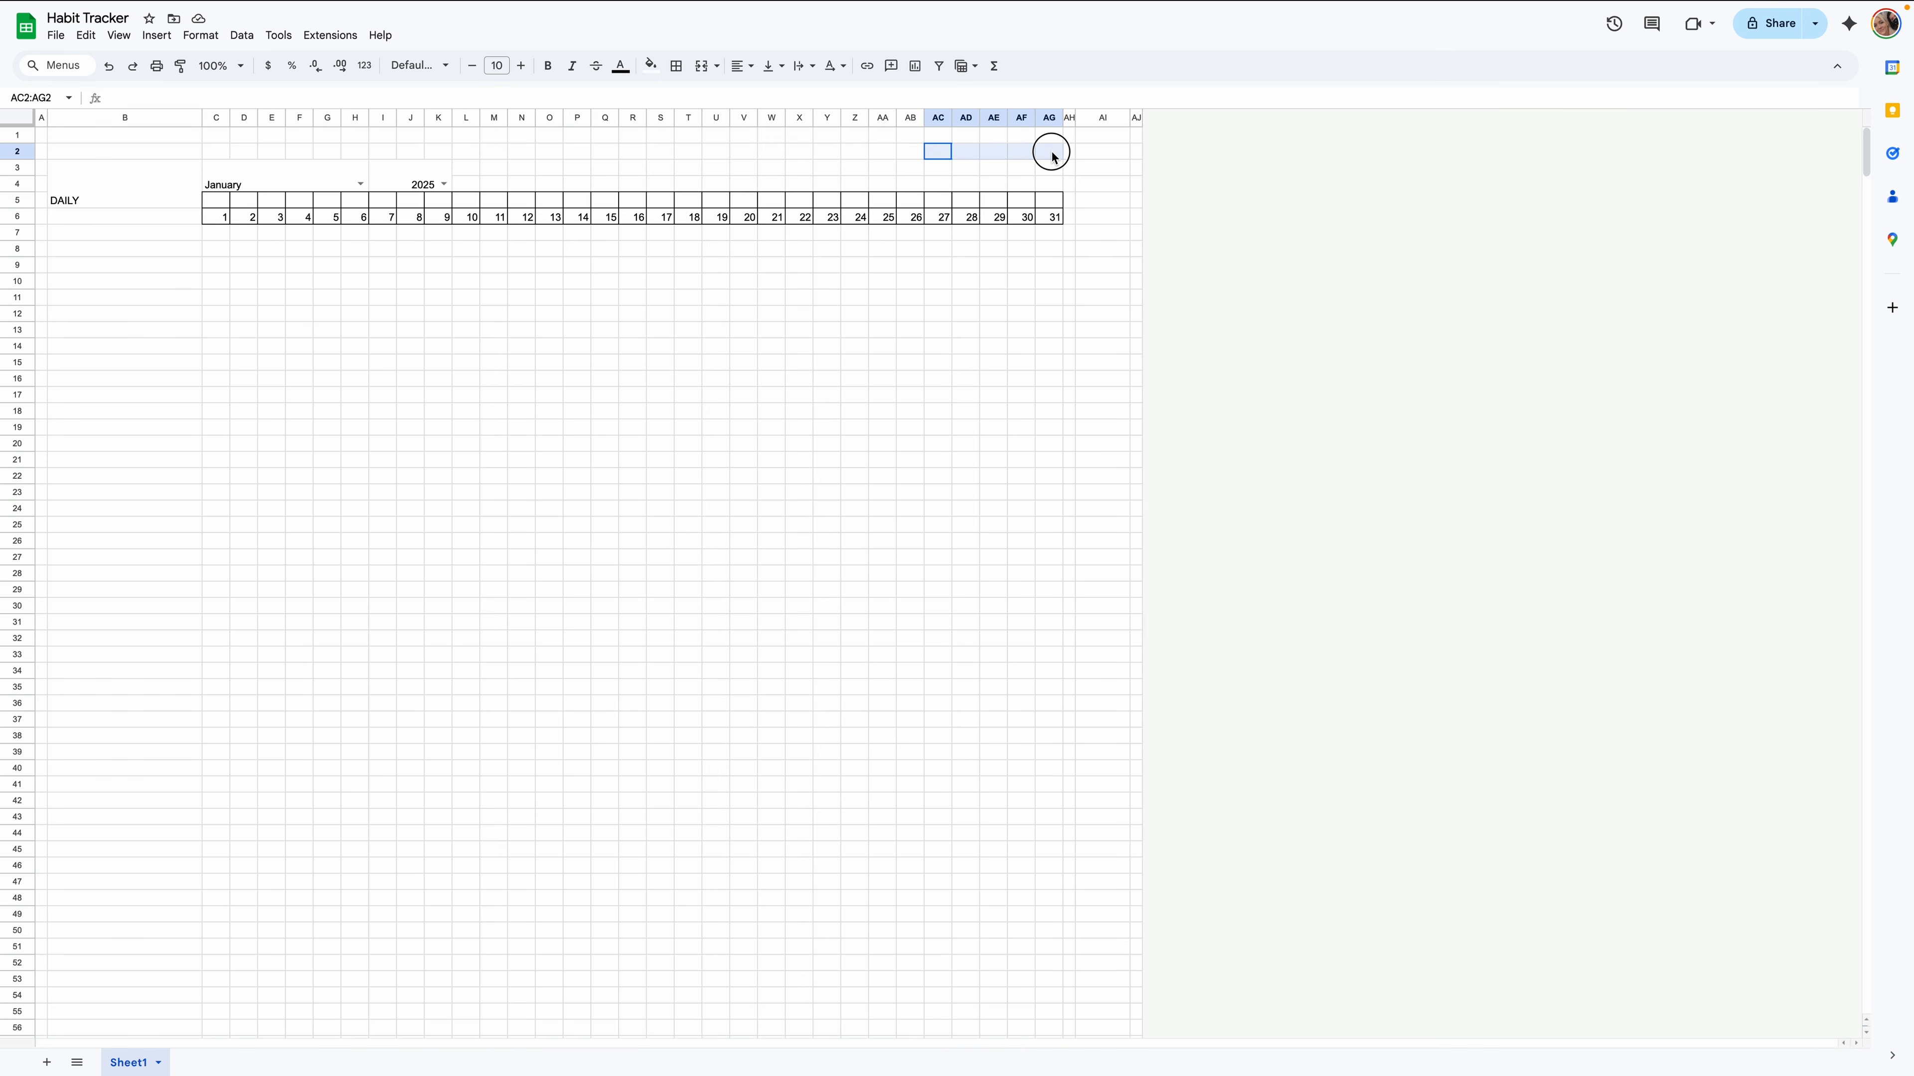
pyautogui.click(701, 66)
pyautogui.doubleClick(946, 154)
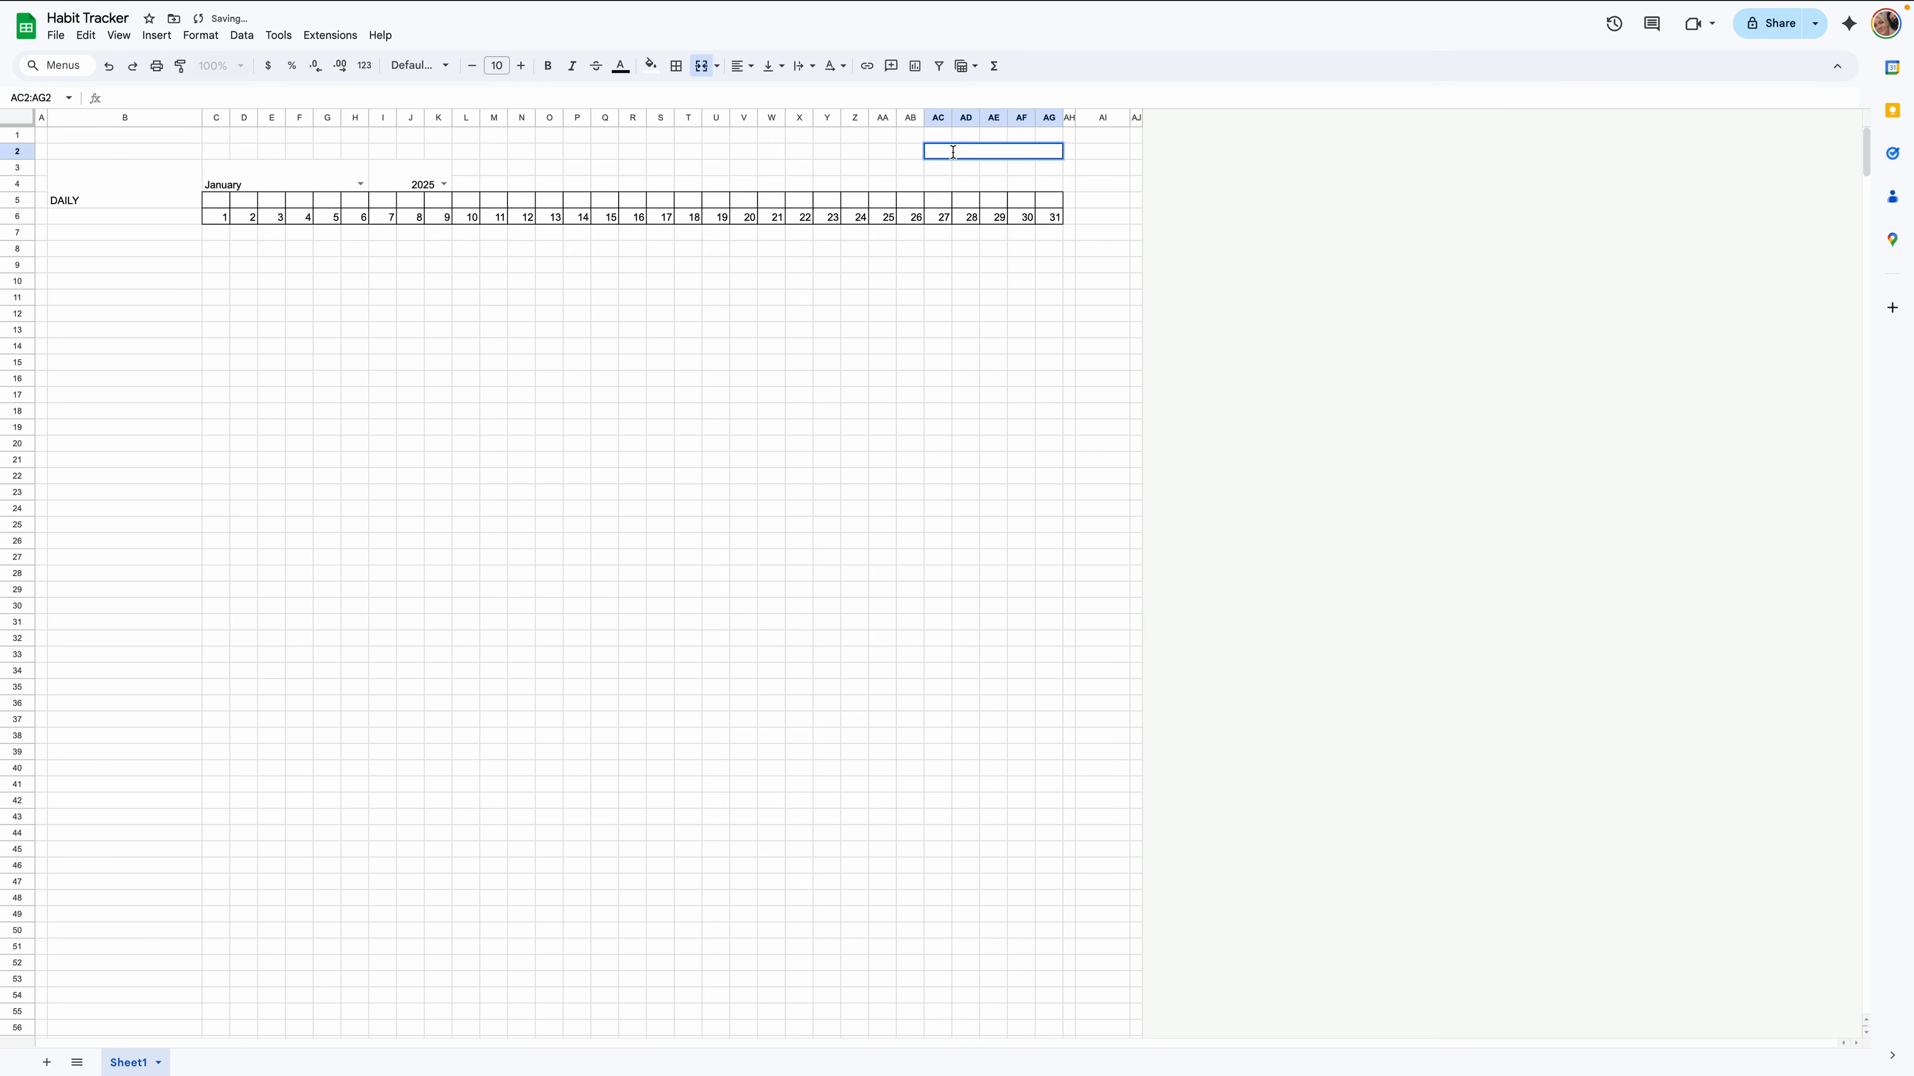
pyautogui.write("Today's Date:")
pyautogui.press('Return')
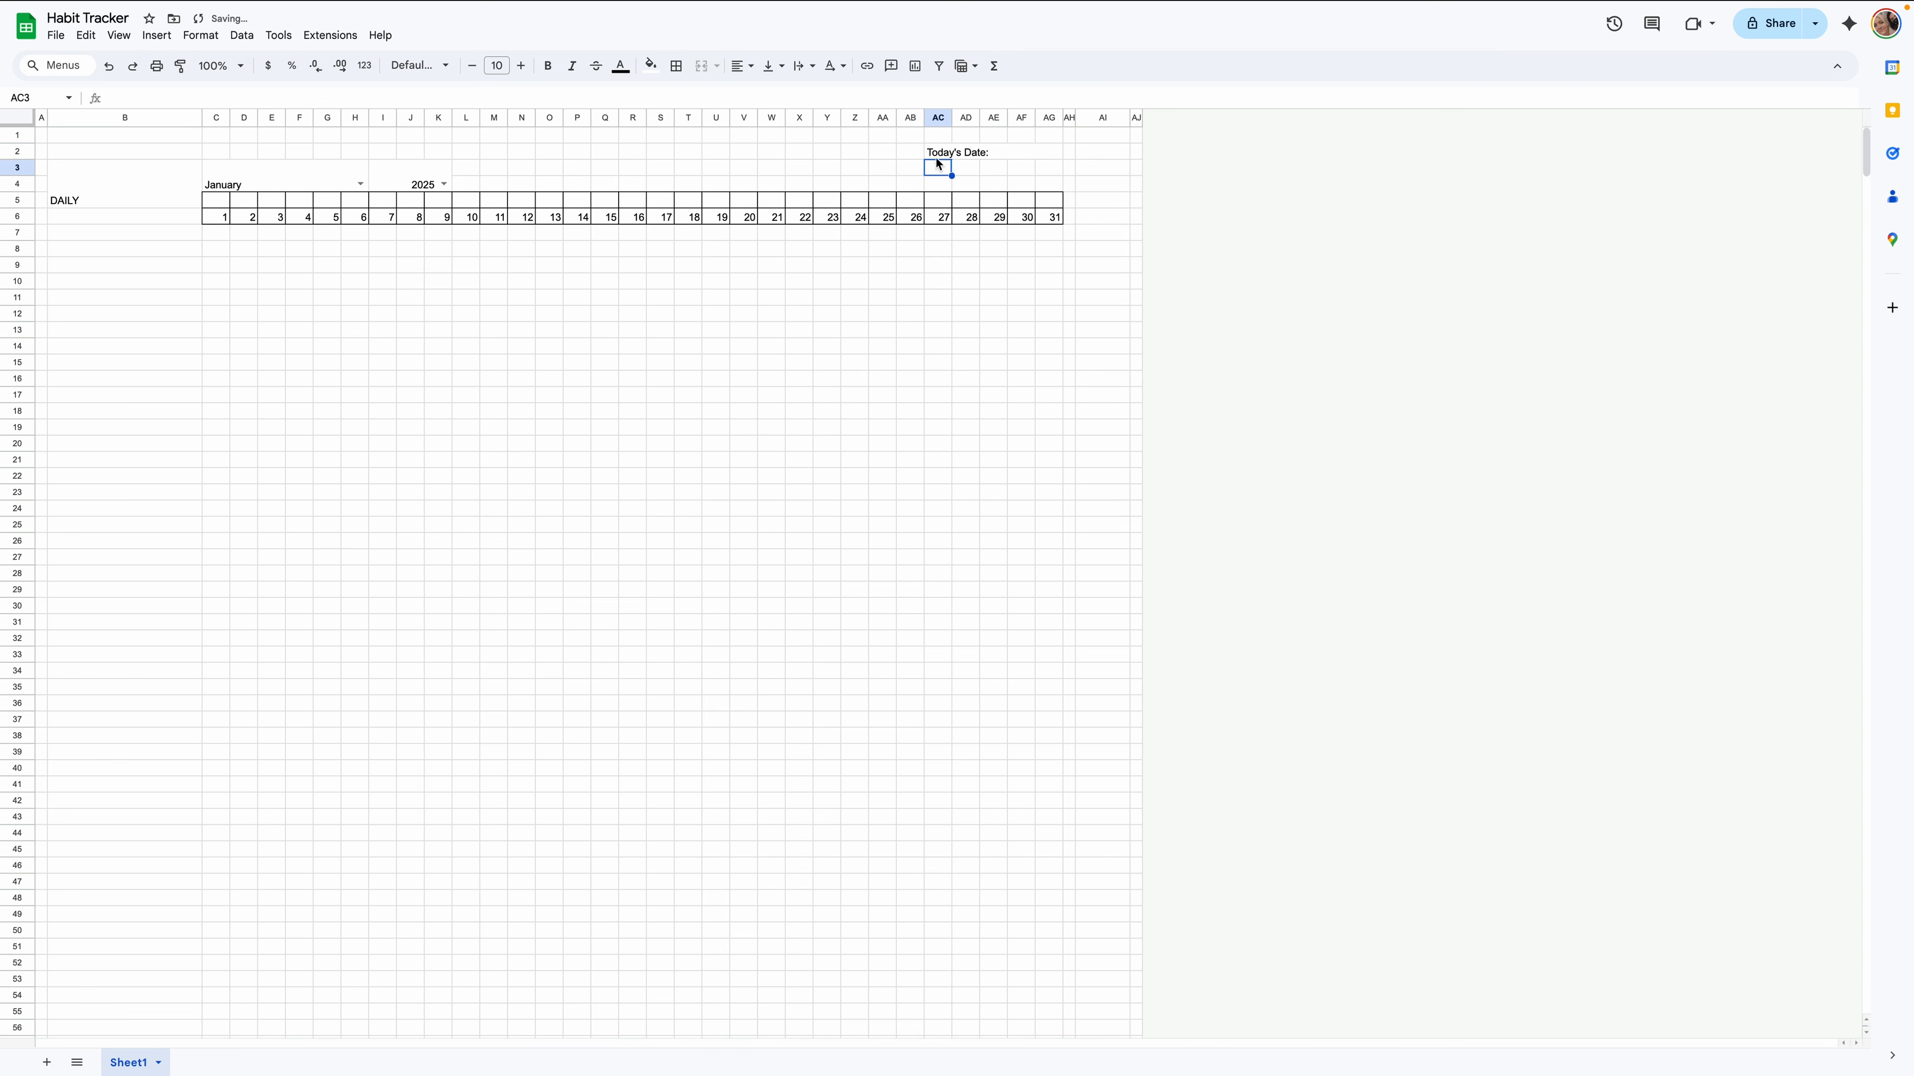
# Merge the cells AC3:AG3 and enter the formula =today() in them.
pyautogui.moveTo(939, 163); pyautogui.dragTo(1044, 168)
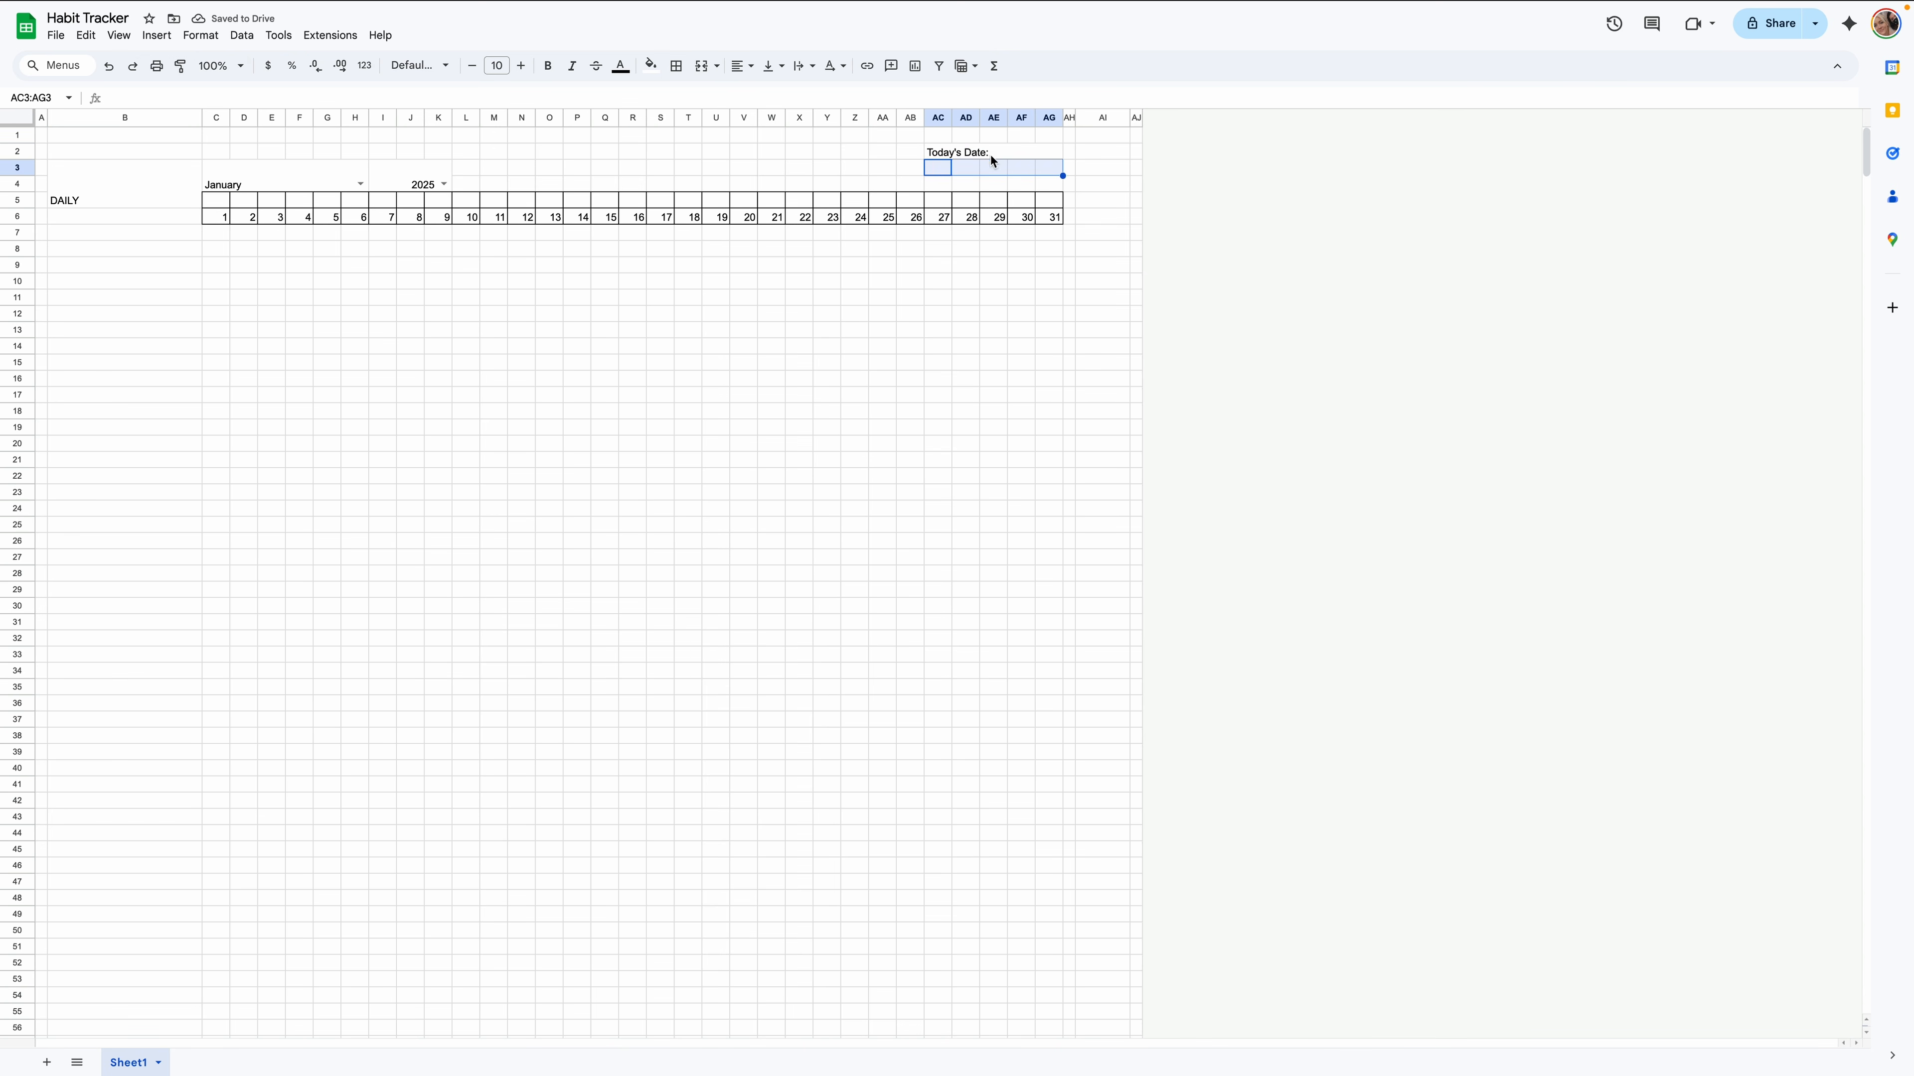
pyautogui.click(701, 66)
pyautogui.doubleClick(971, 167)
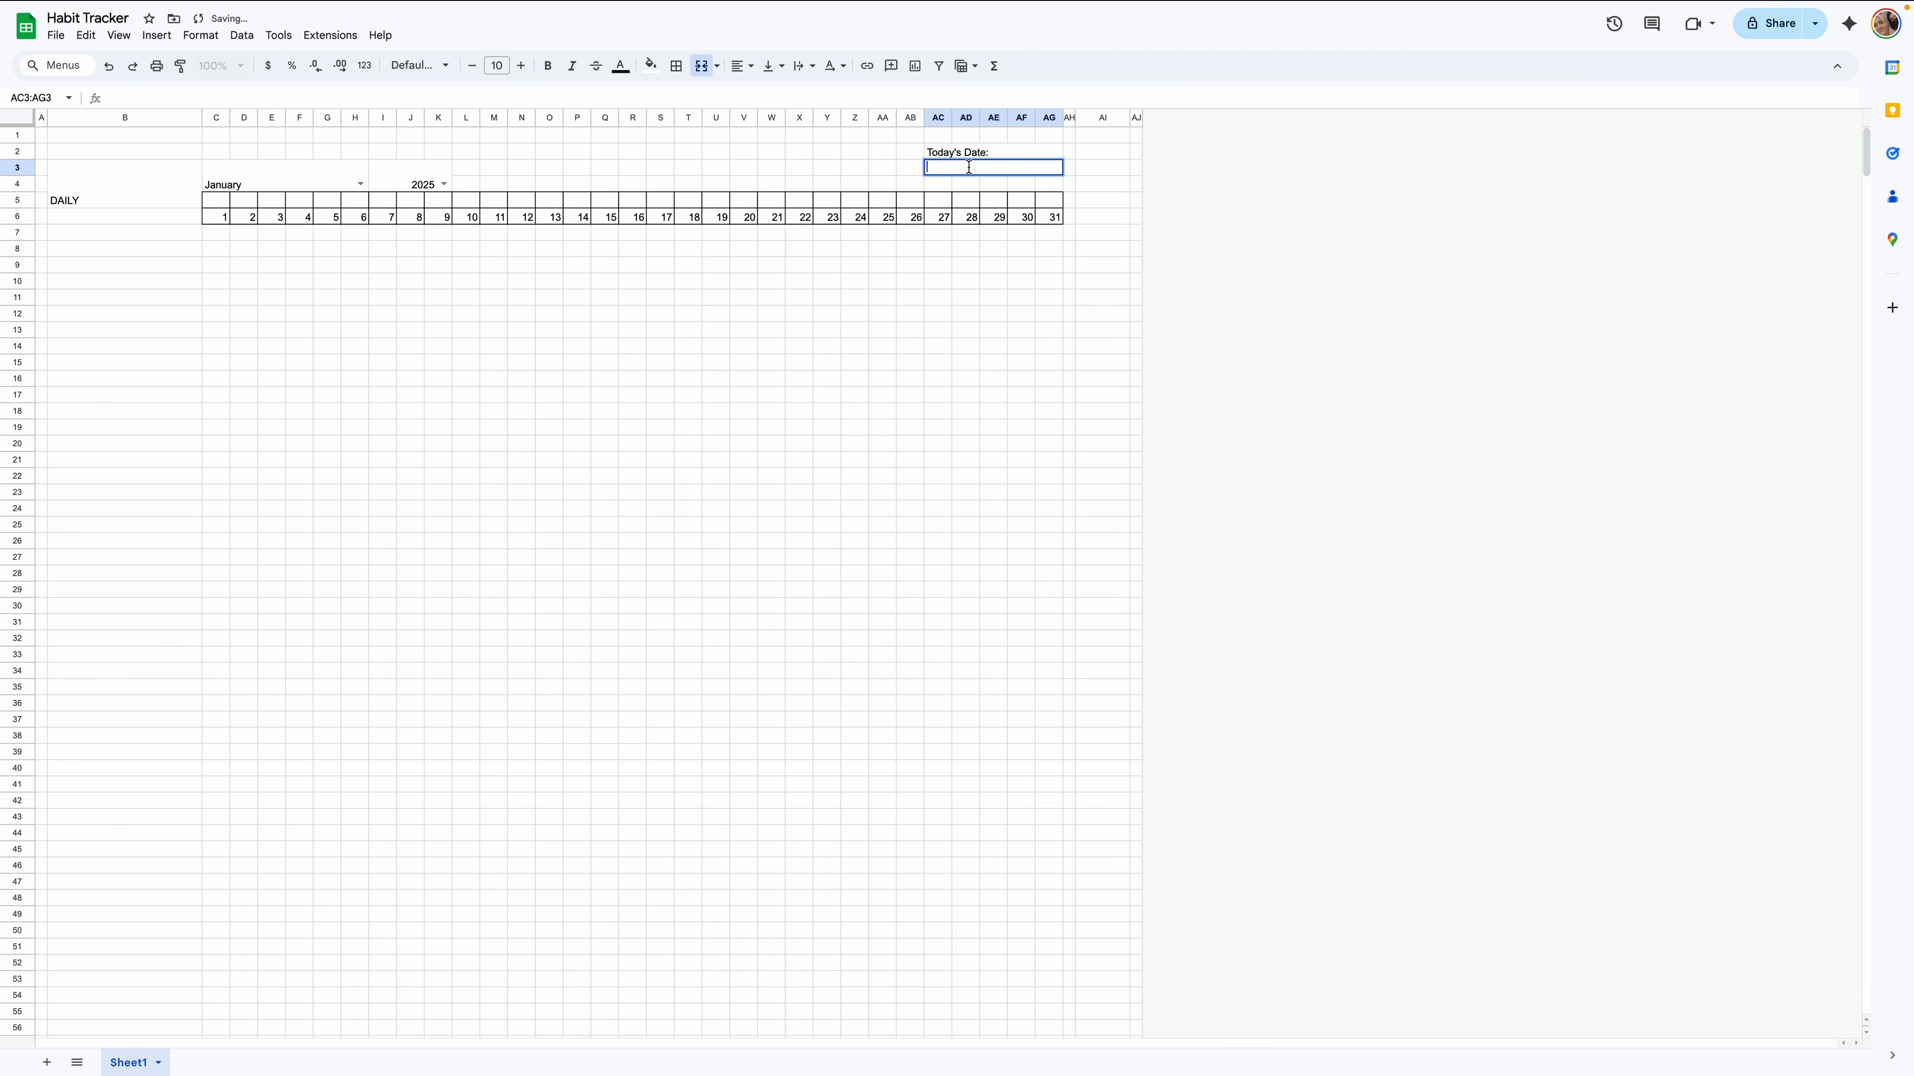
pyautogui.write('=today')
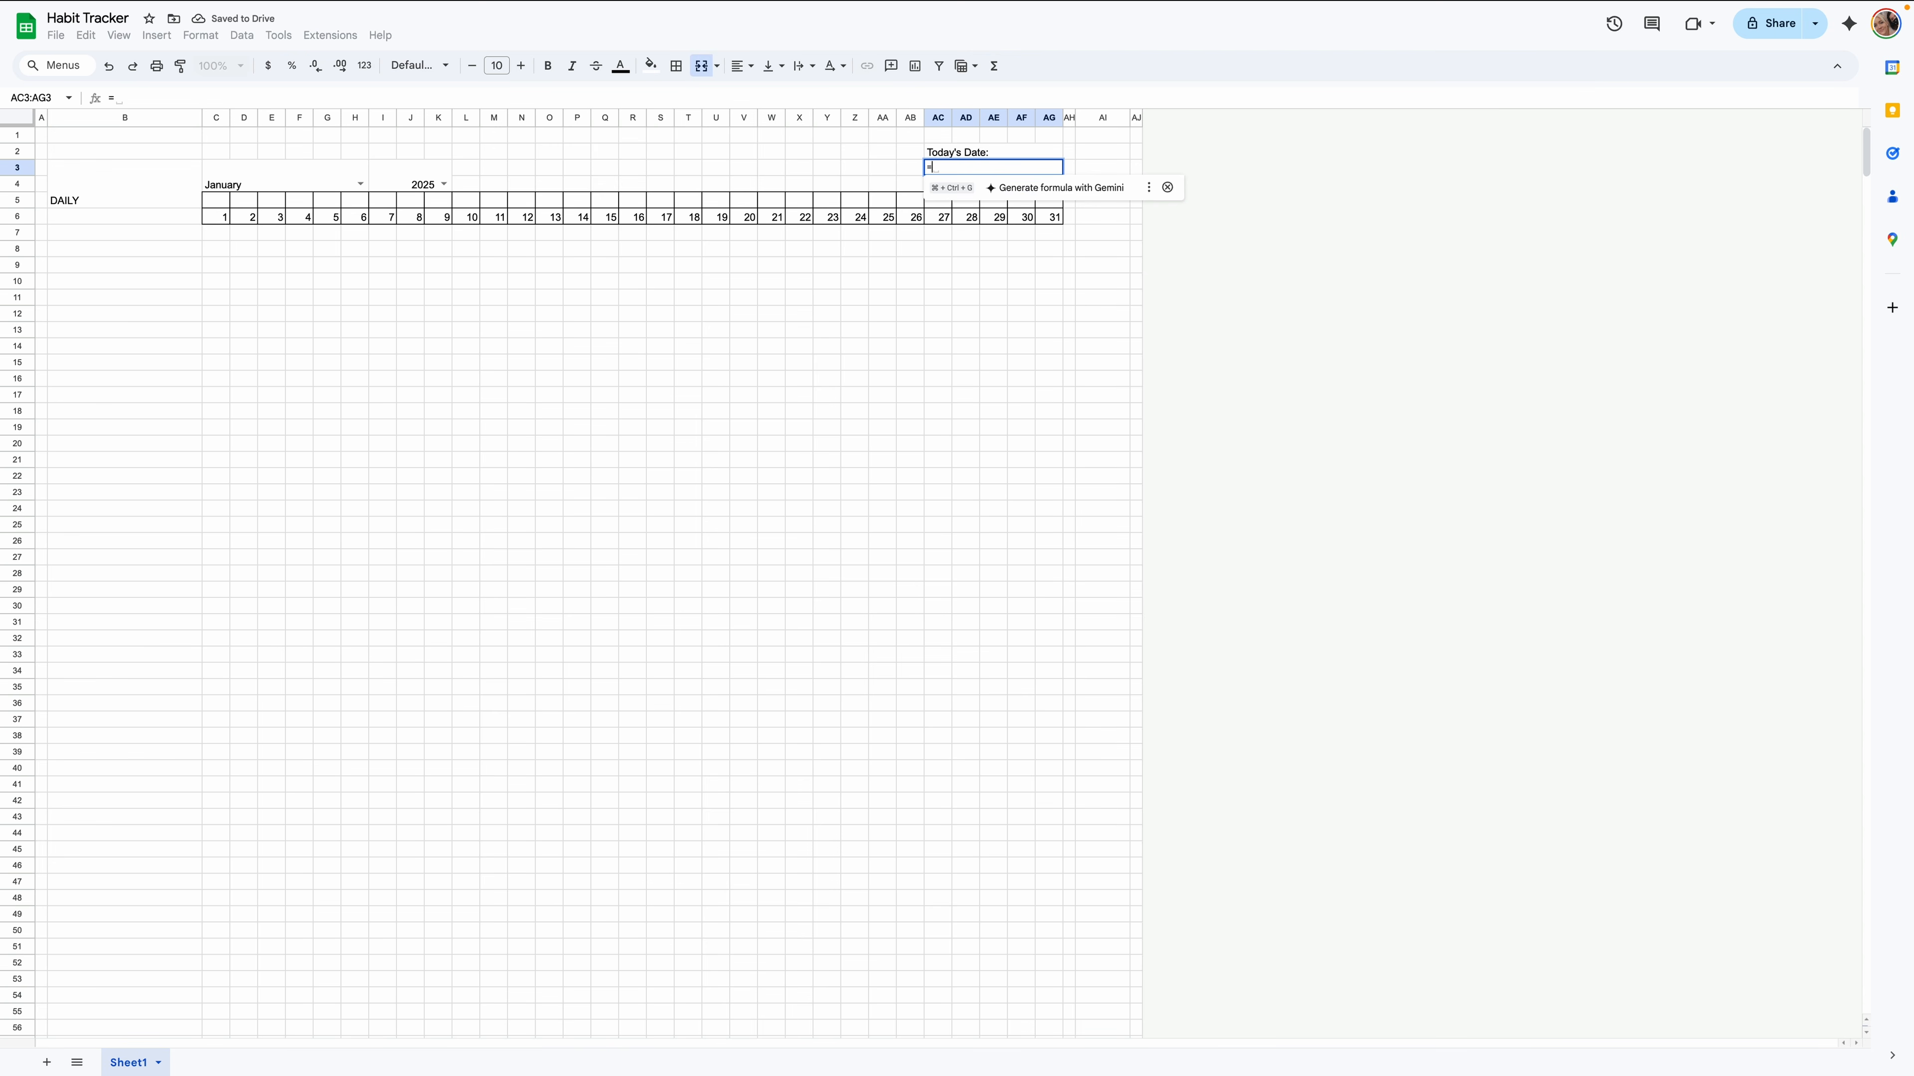
pyautogui.press('Return')
pyautogui.press('Return')
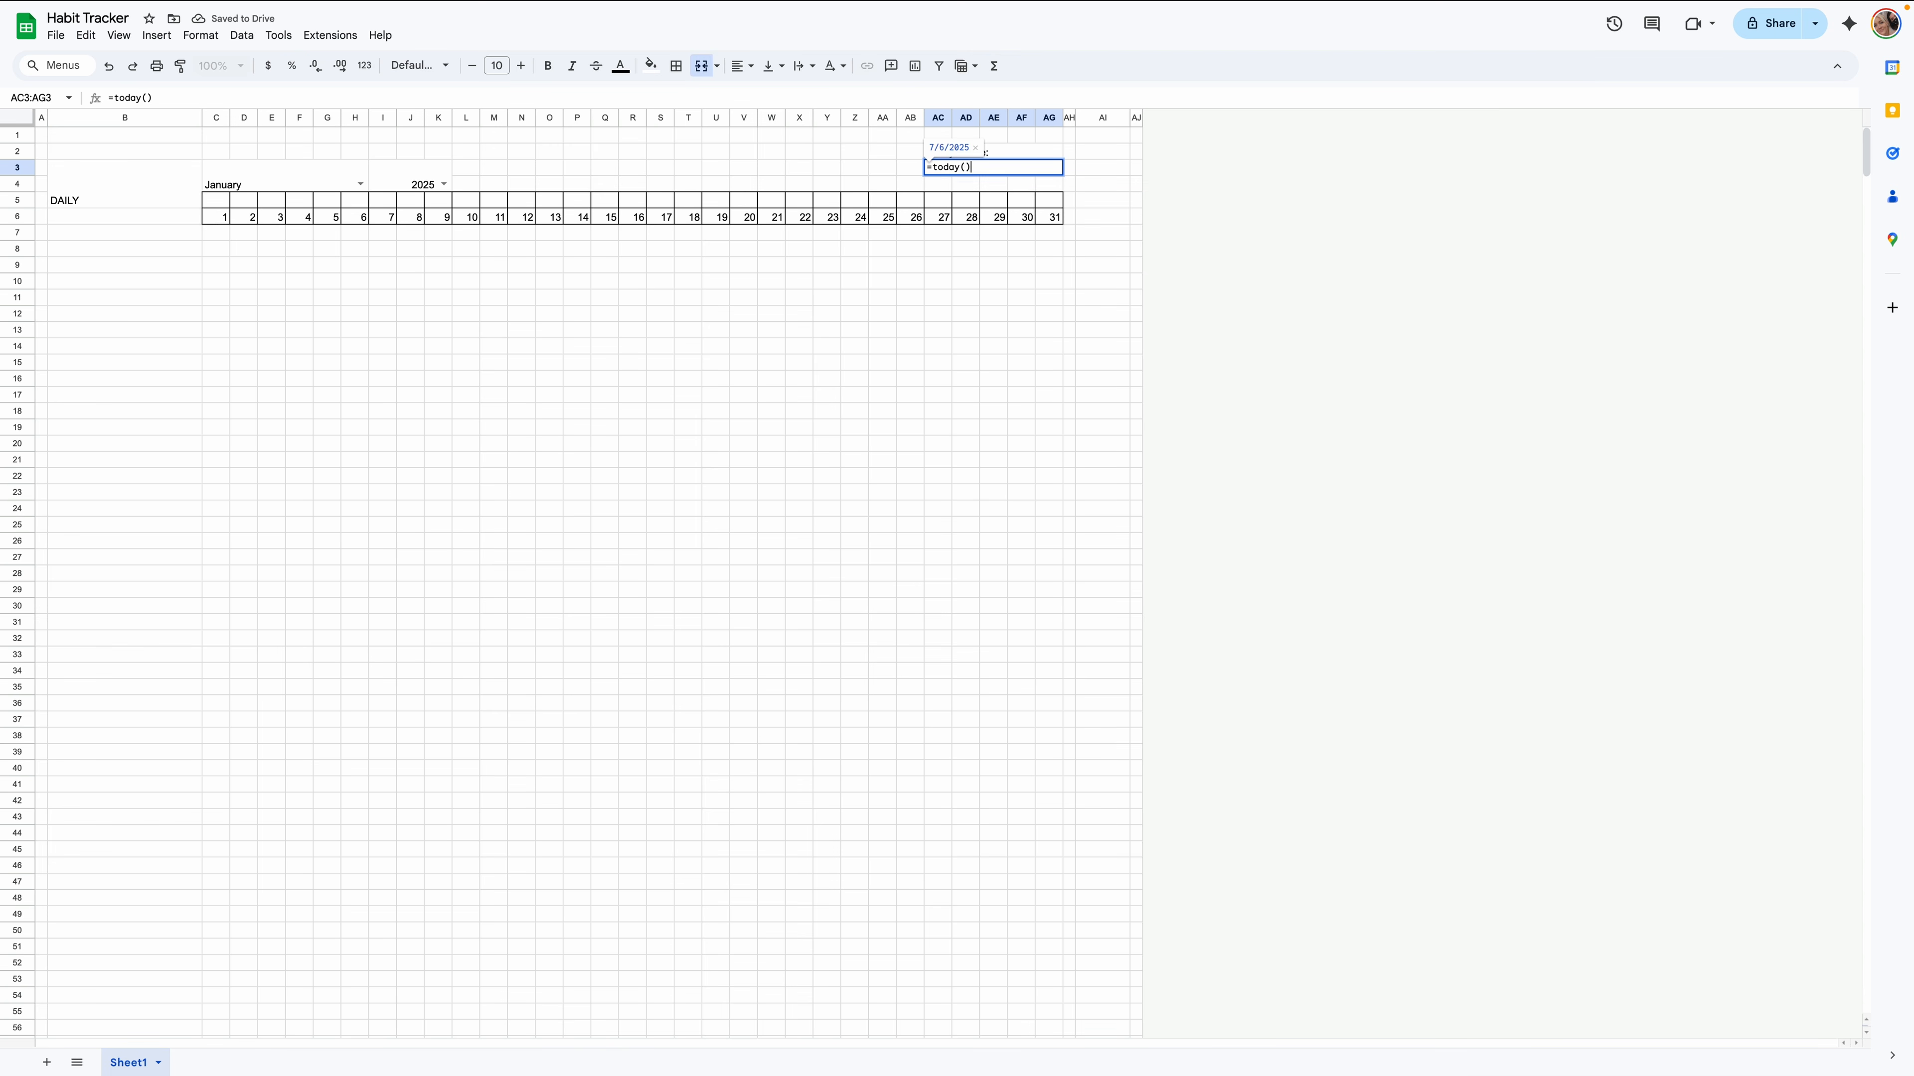
pyautogui.click(994, 169)
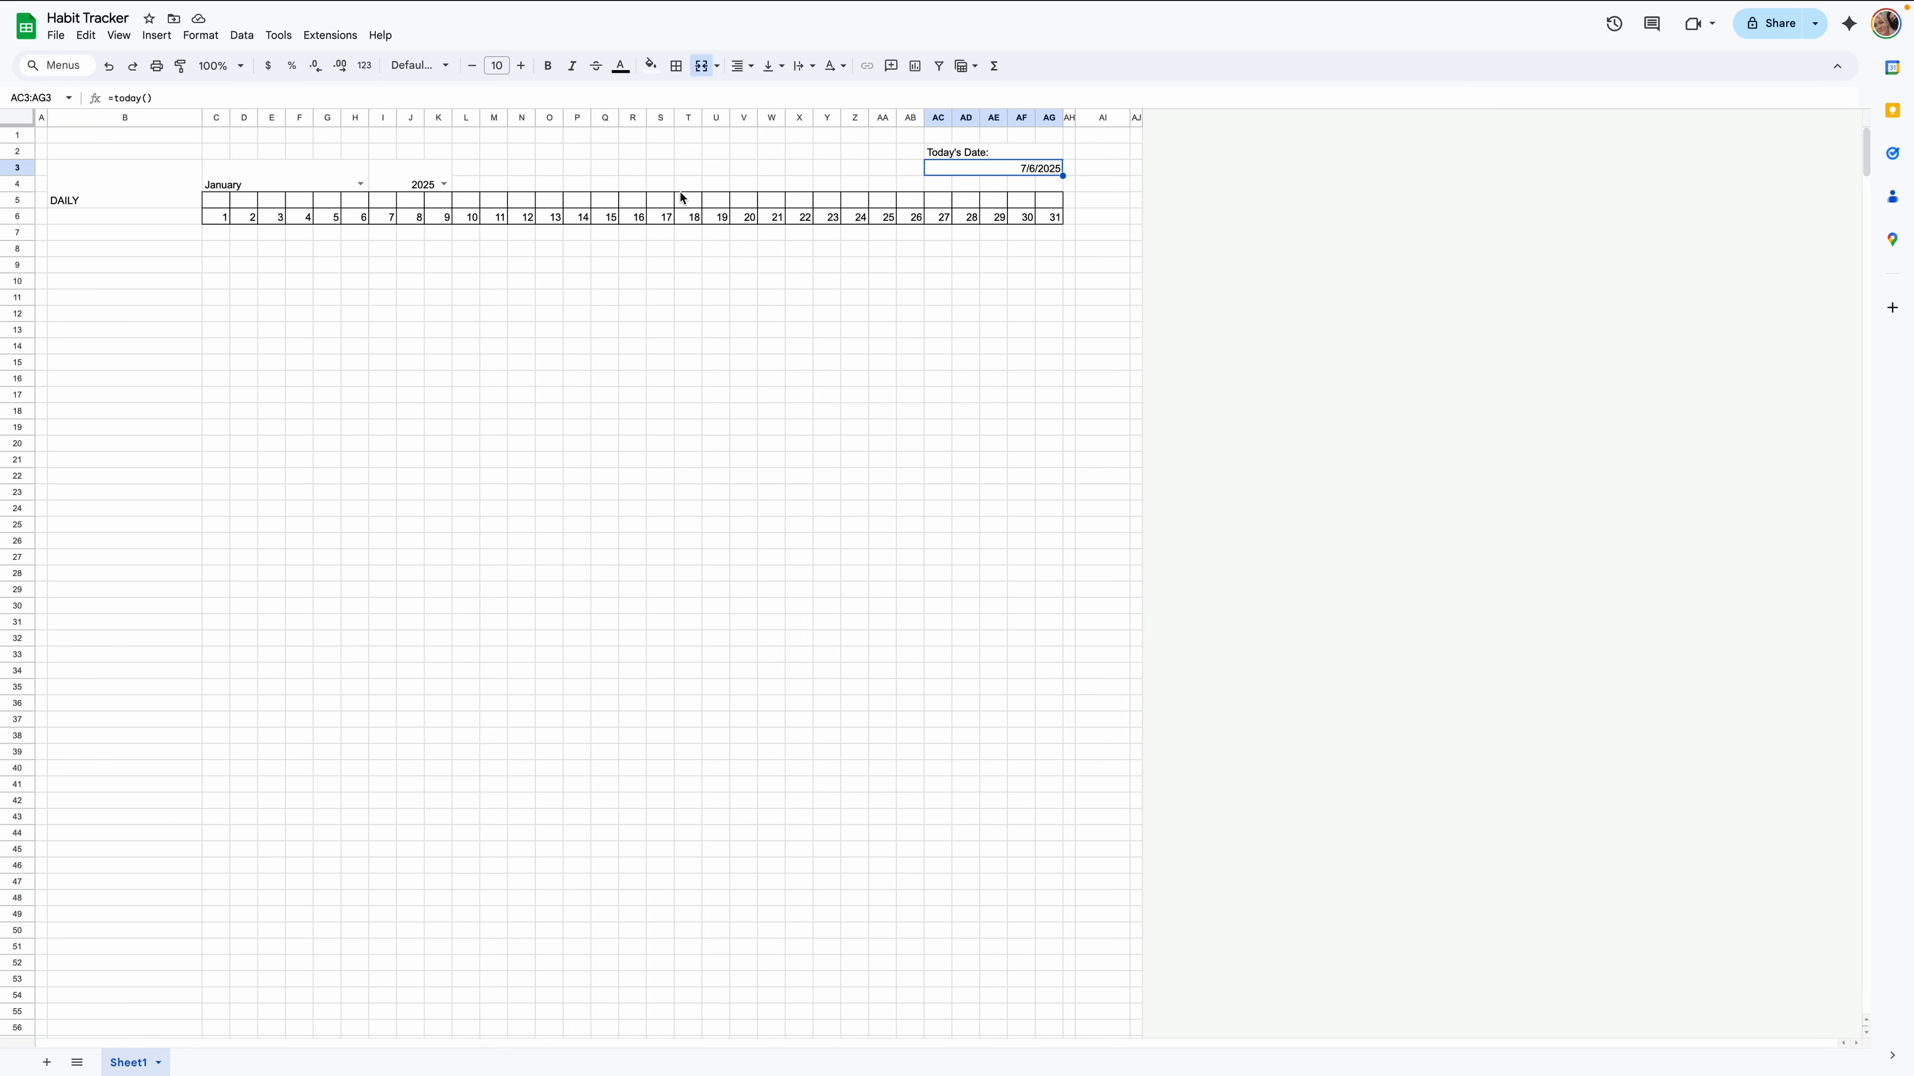
# Review the time zone options in the spreadsheet's general settings and save the settings.
pyautogui.click(54, 38)
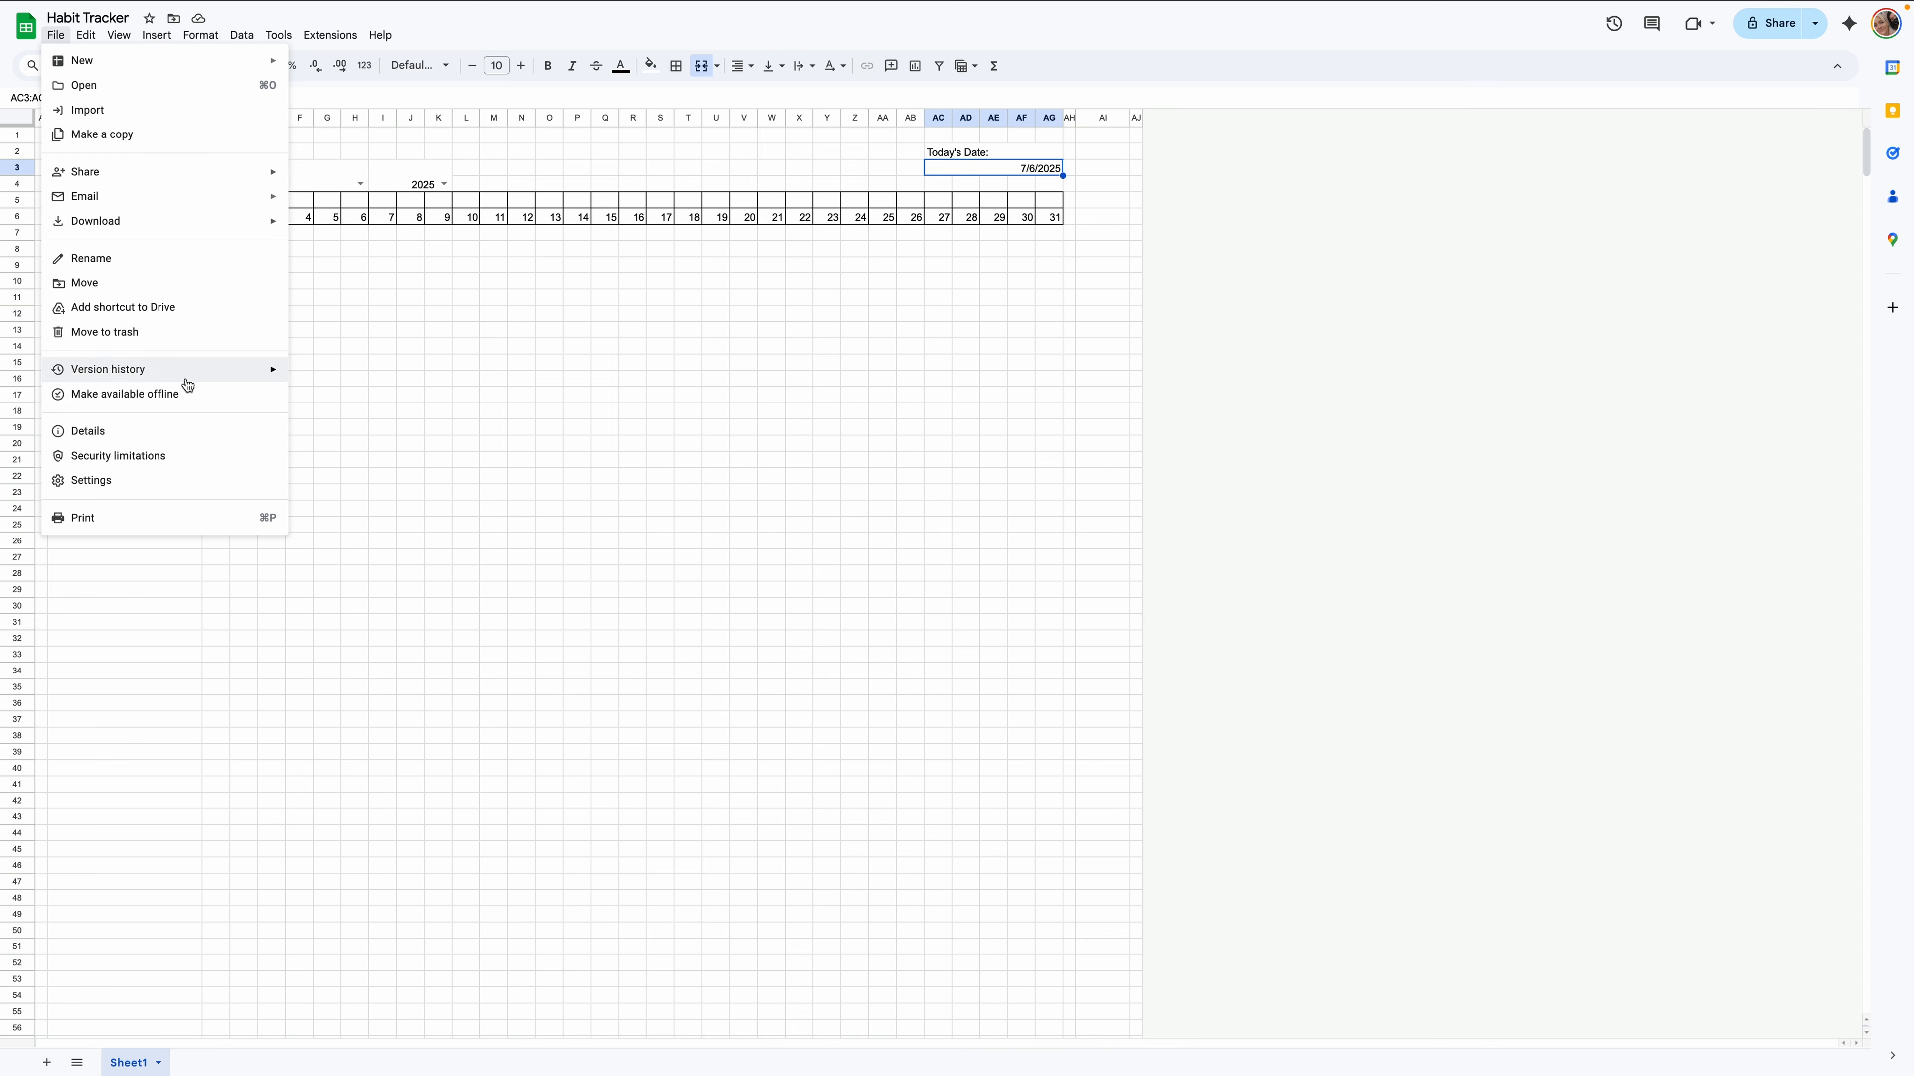
pyautogui.click(193, 482)
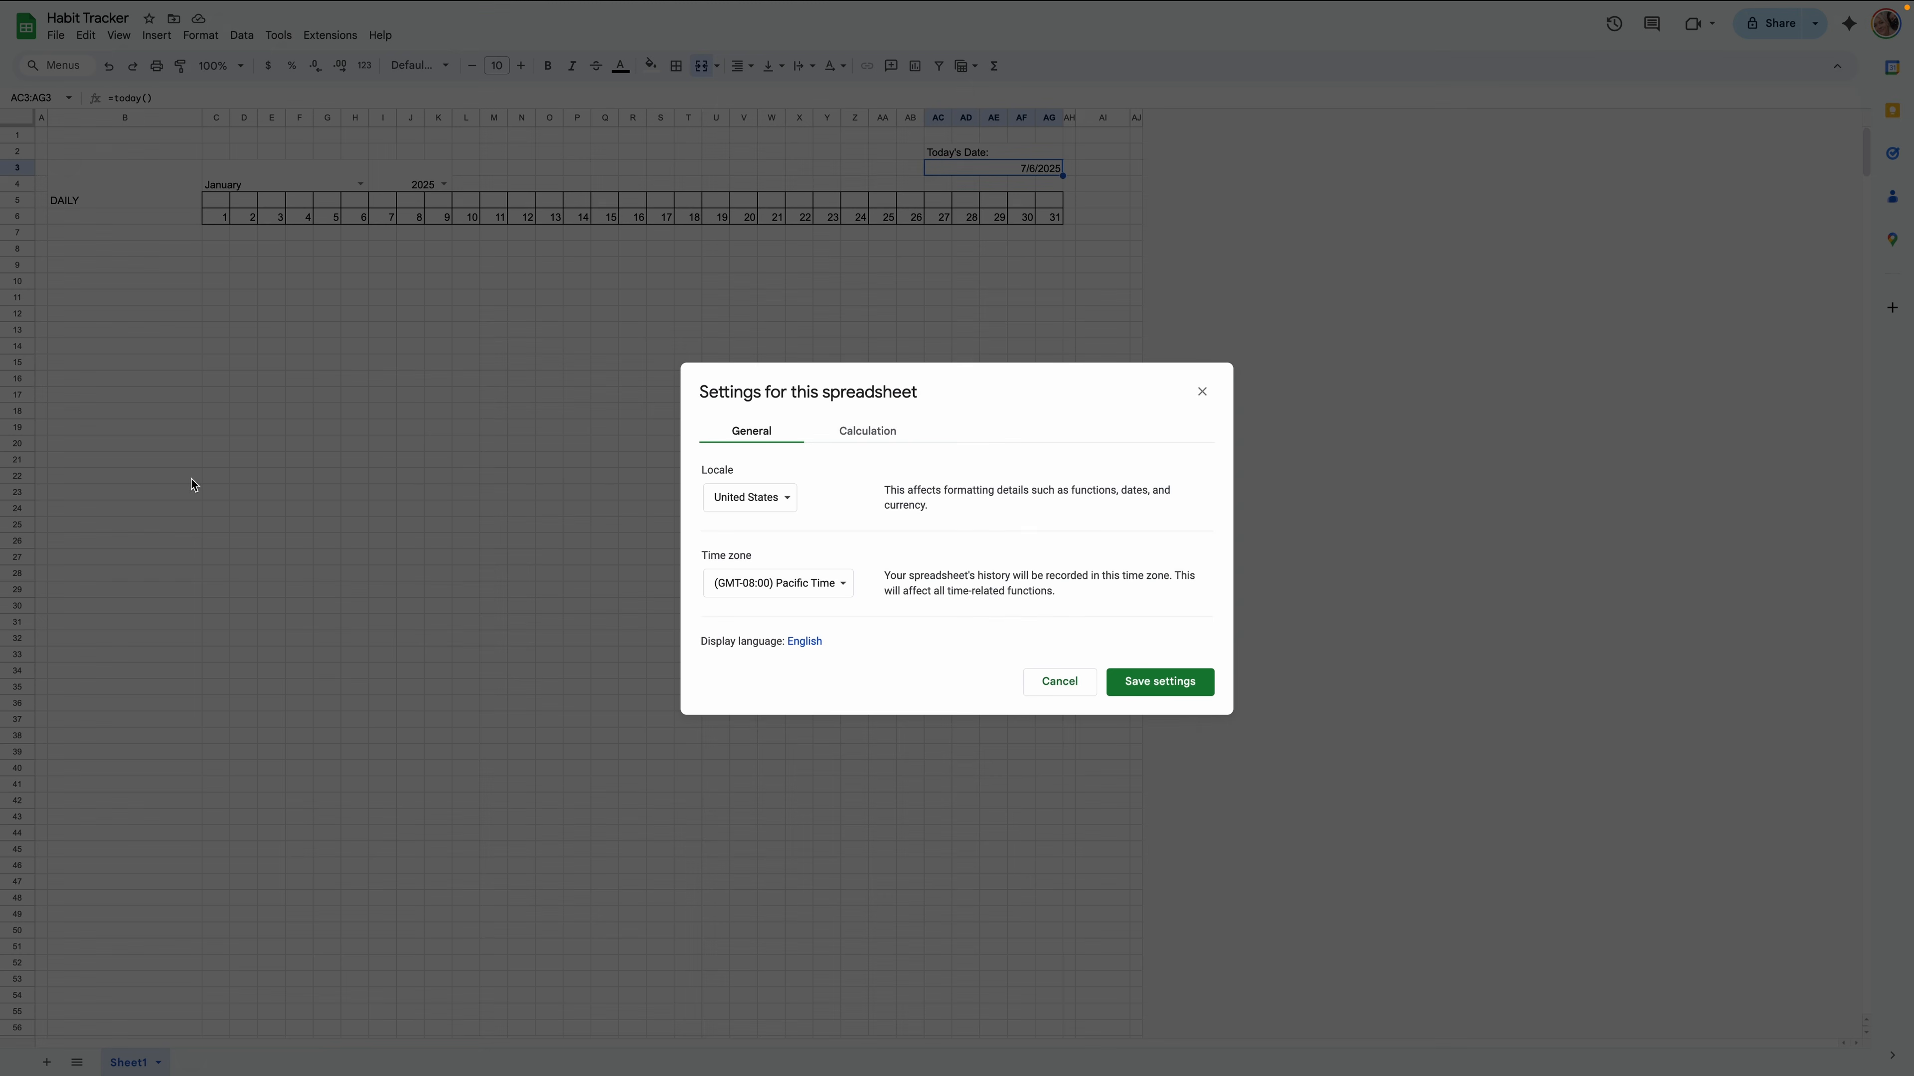
pyautogui.click(821, 589)
pyautogui.click(1147, 579)
pyautogui.click(1163, 692)
# Apply an outer border around the habit name range B7:B17.
pyautogui.click(179, 237)
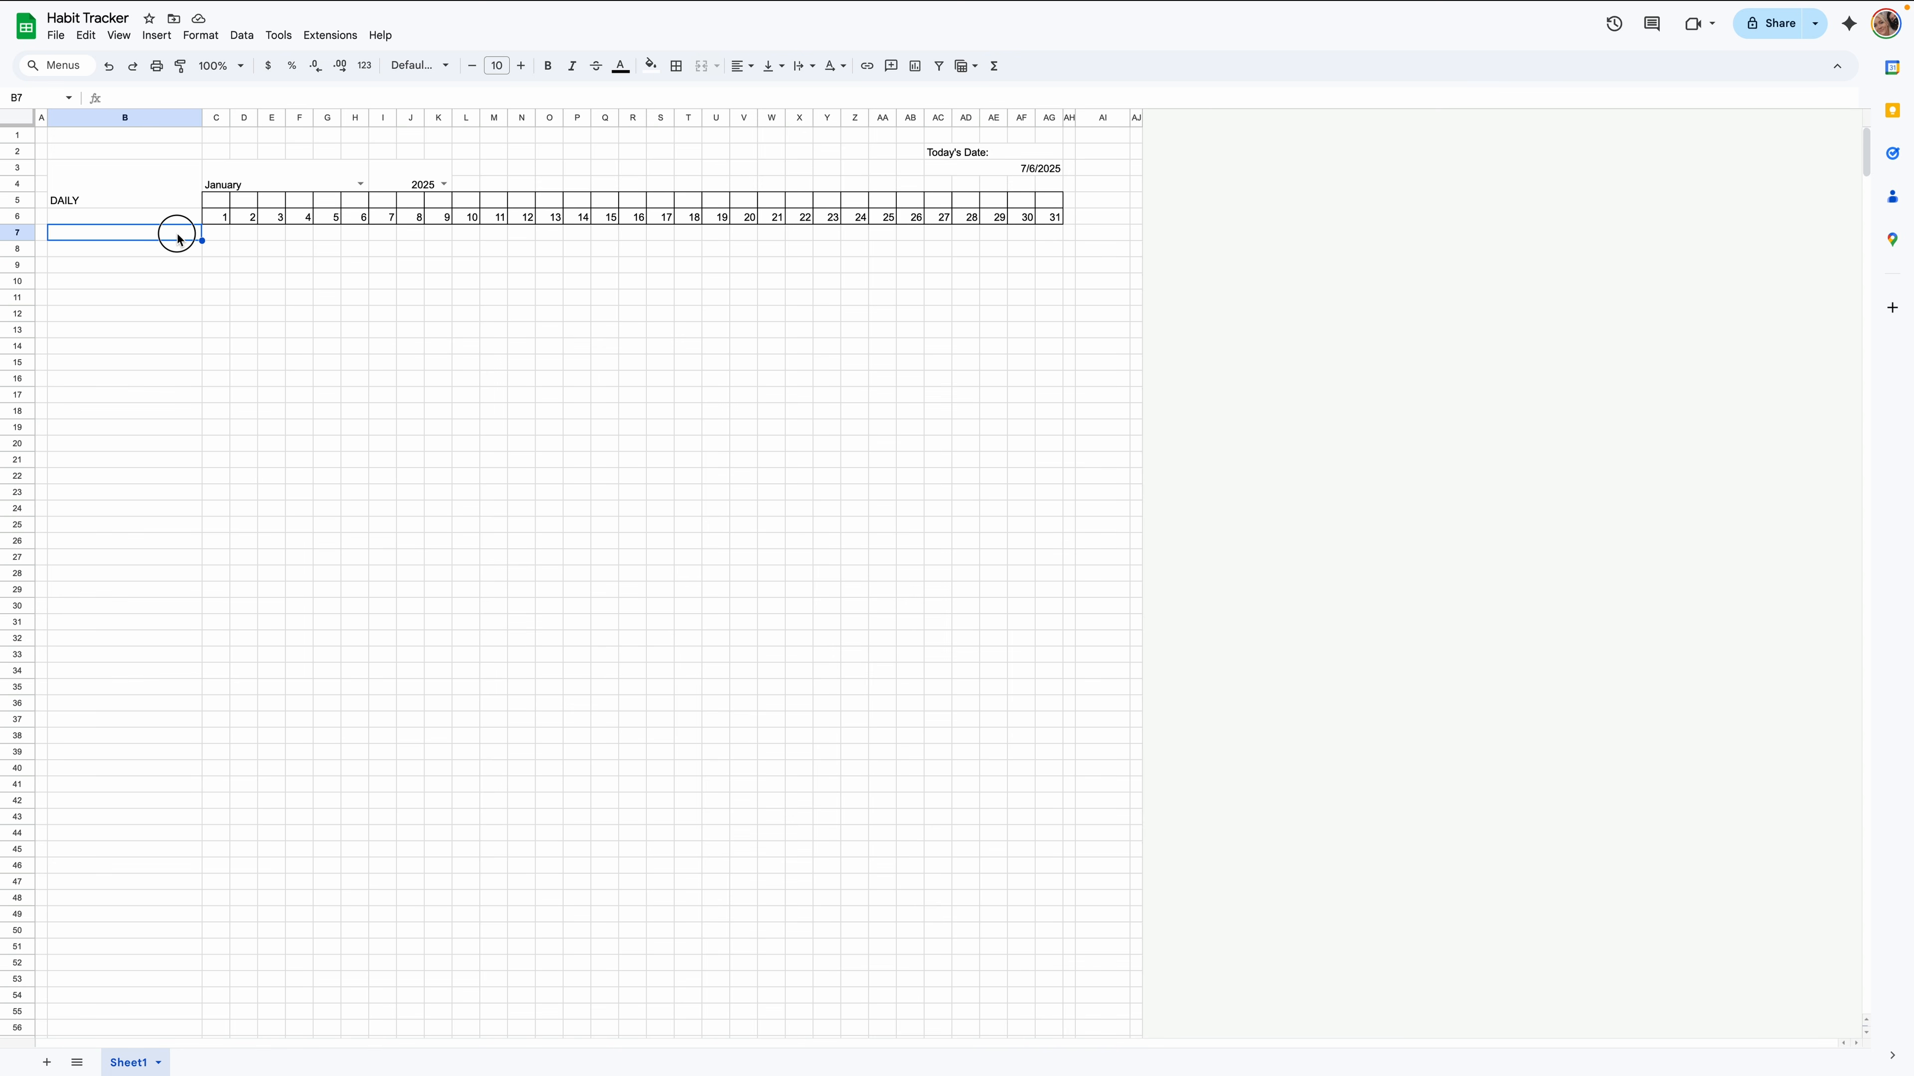
pyautogui.moveTo(178, 238); pyautogui.dragTo(181, 401)
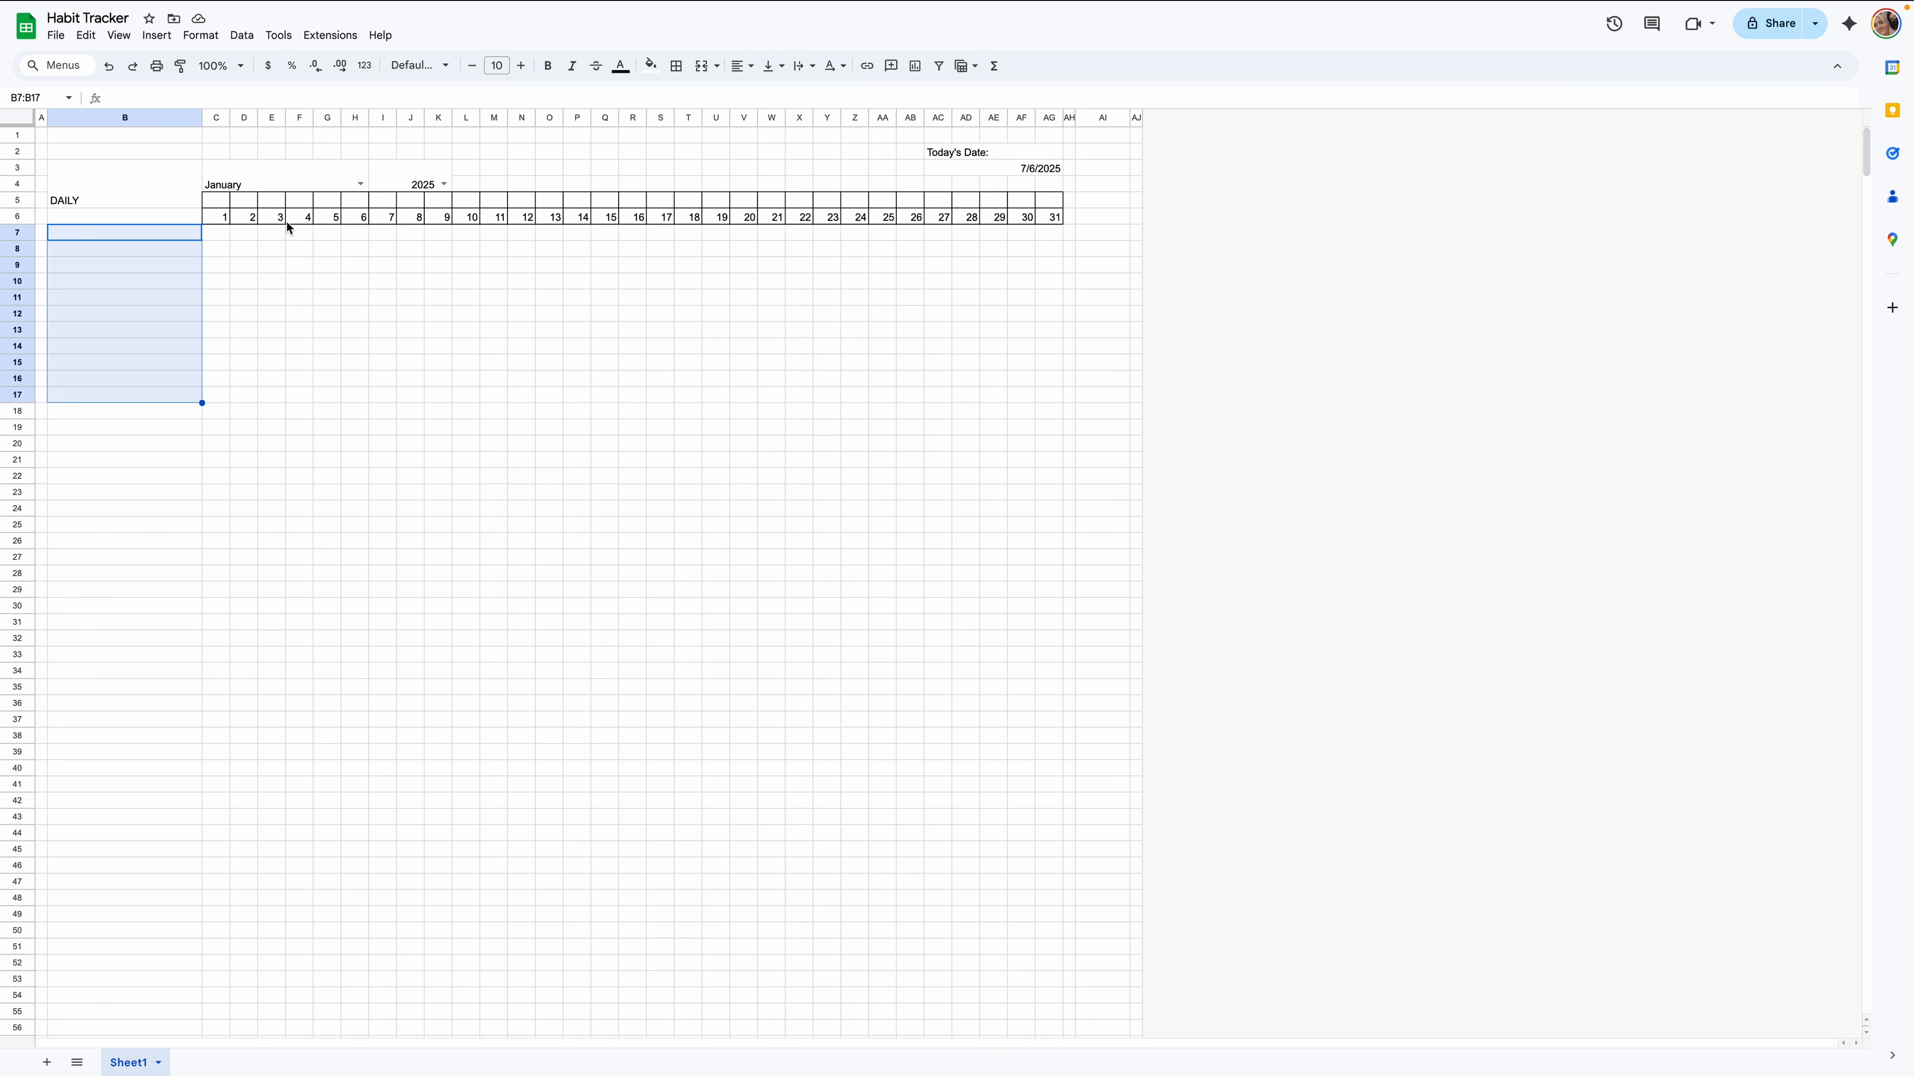
pyautogui.click(676, 66)
pyautogui.click(788, 99)
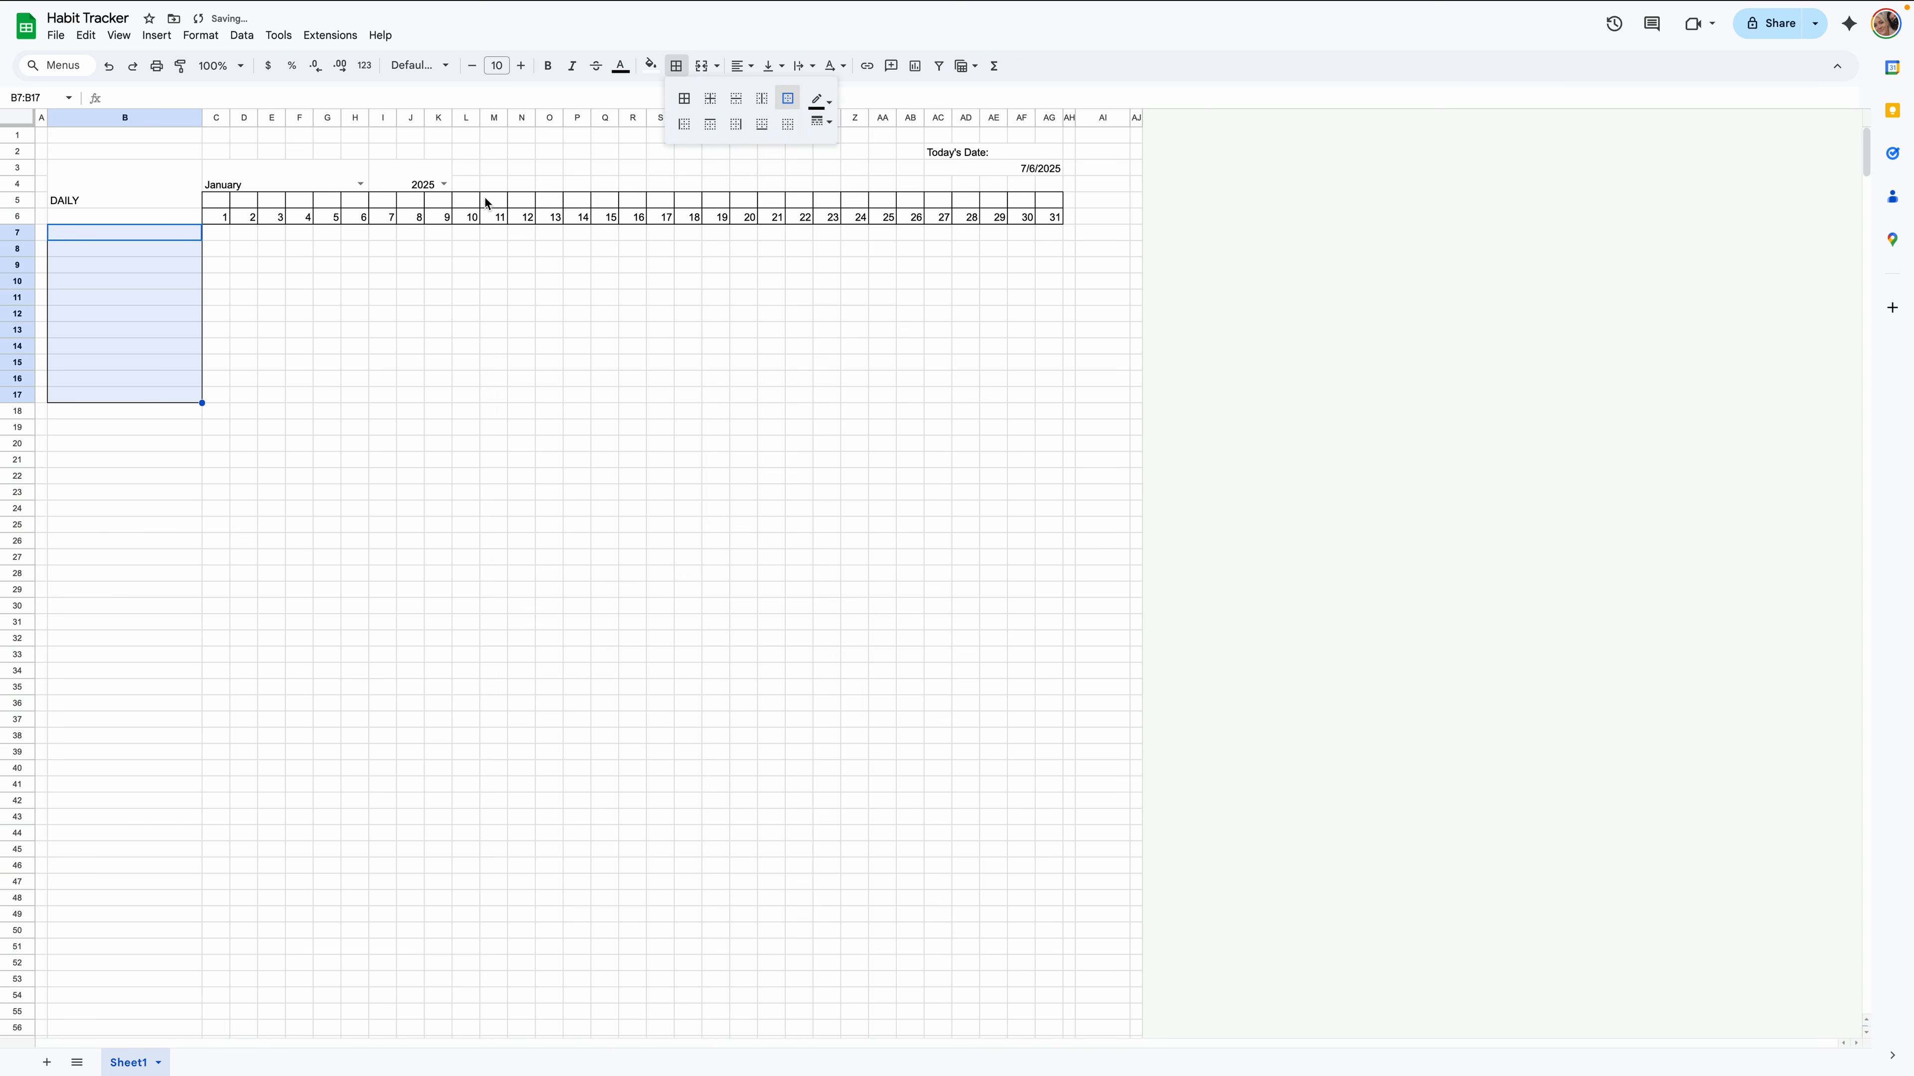
# Apply outer and vertical borders to the daily tracking range C7:AG17.
pyautogui.moveTo(214, 235); pyautogui.dragTo(1047, 402)
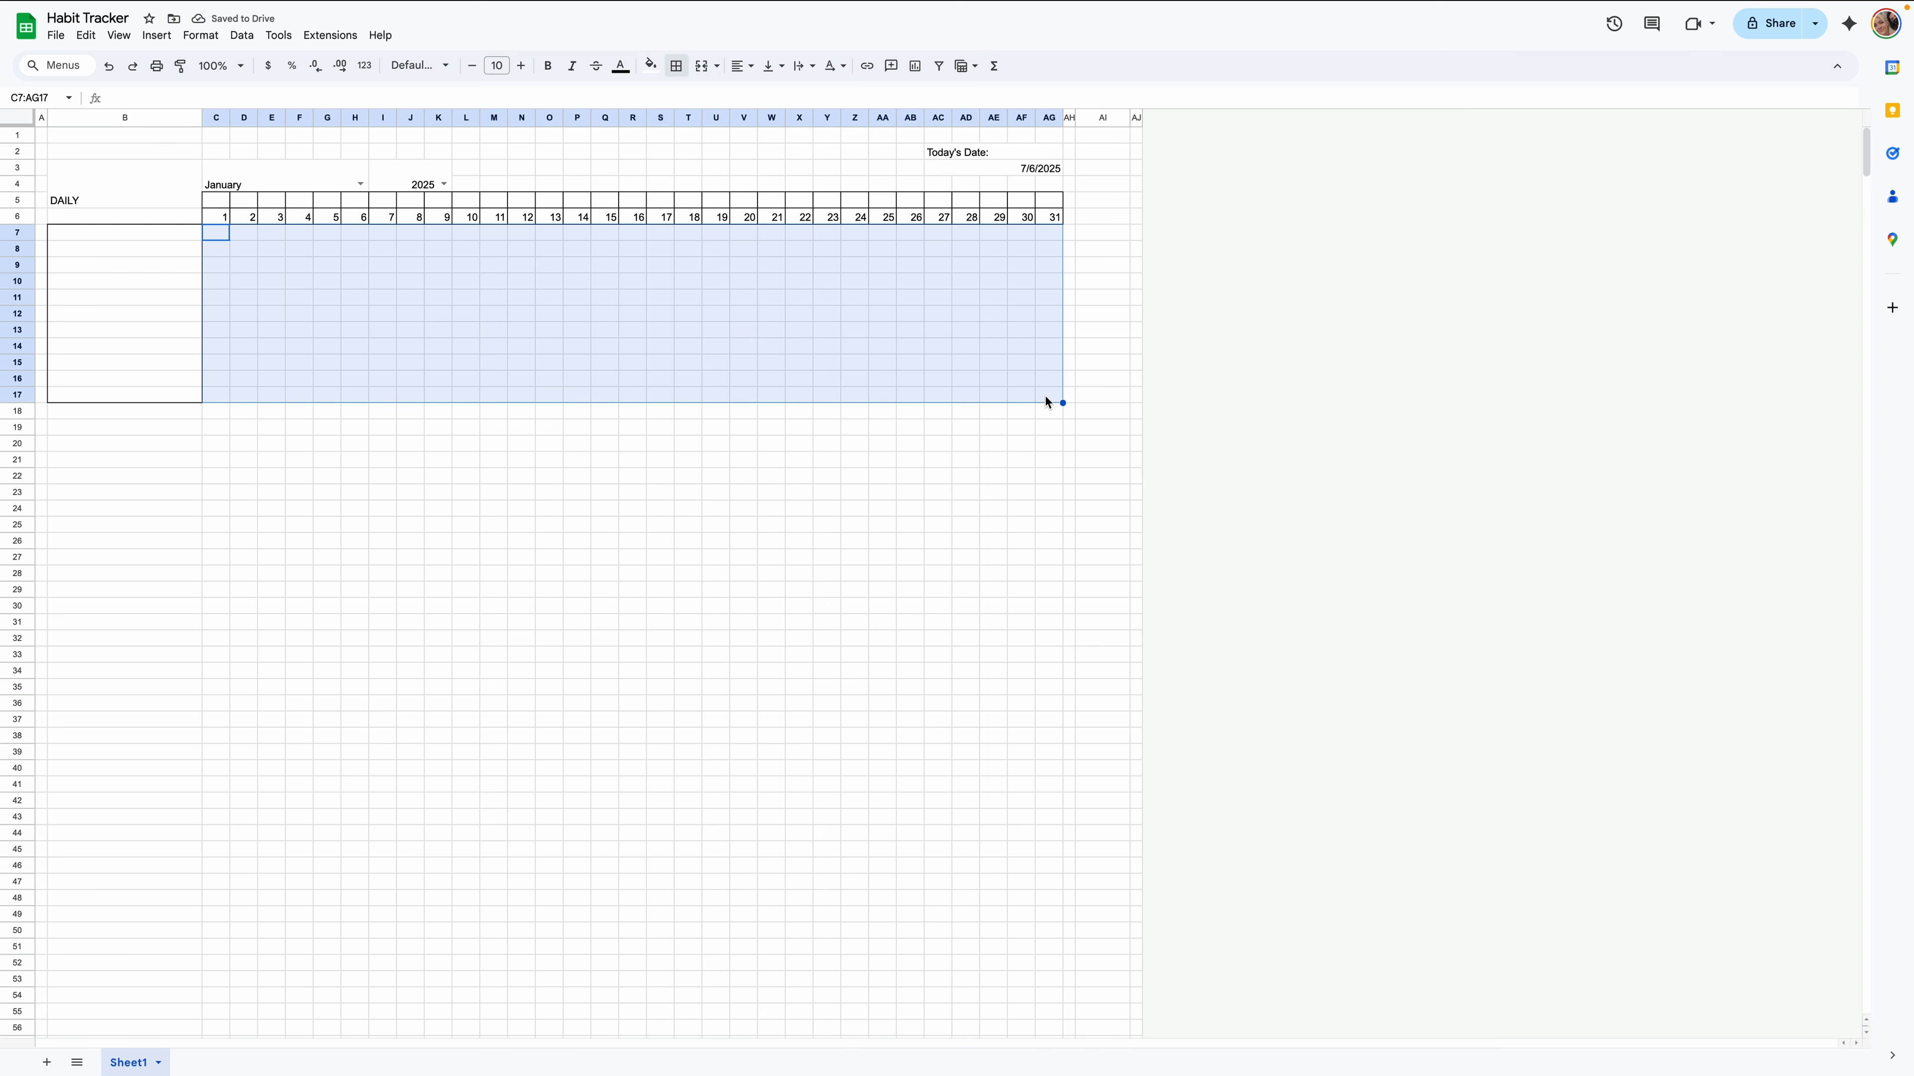
pyautogui.click(675, 66)
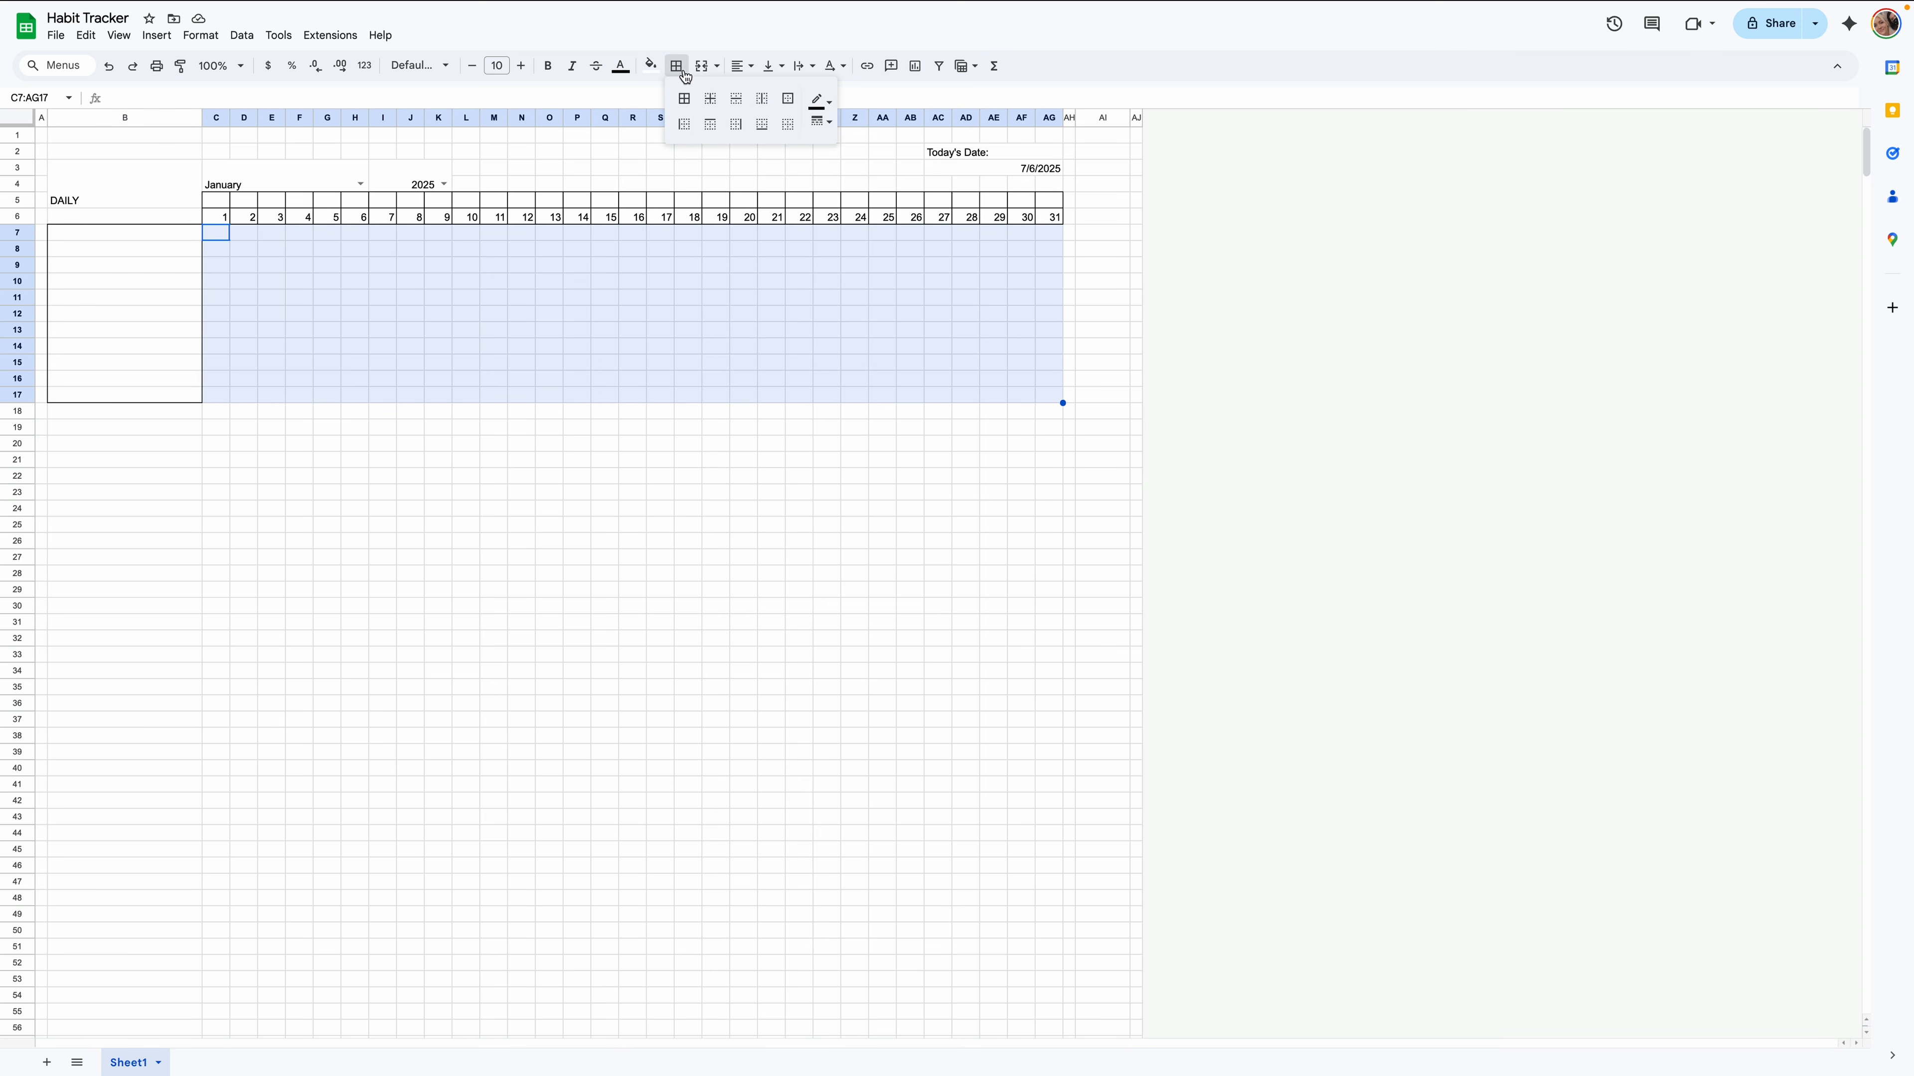
pyautogui.click(787, 98)
pyautogui.click(765, 102)
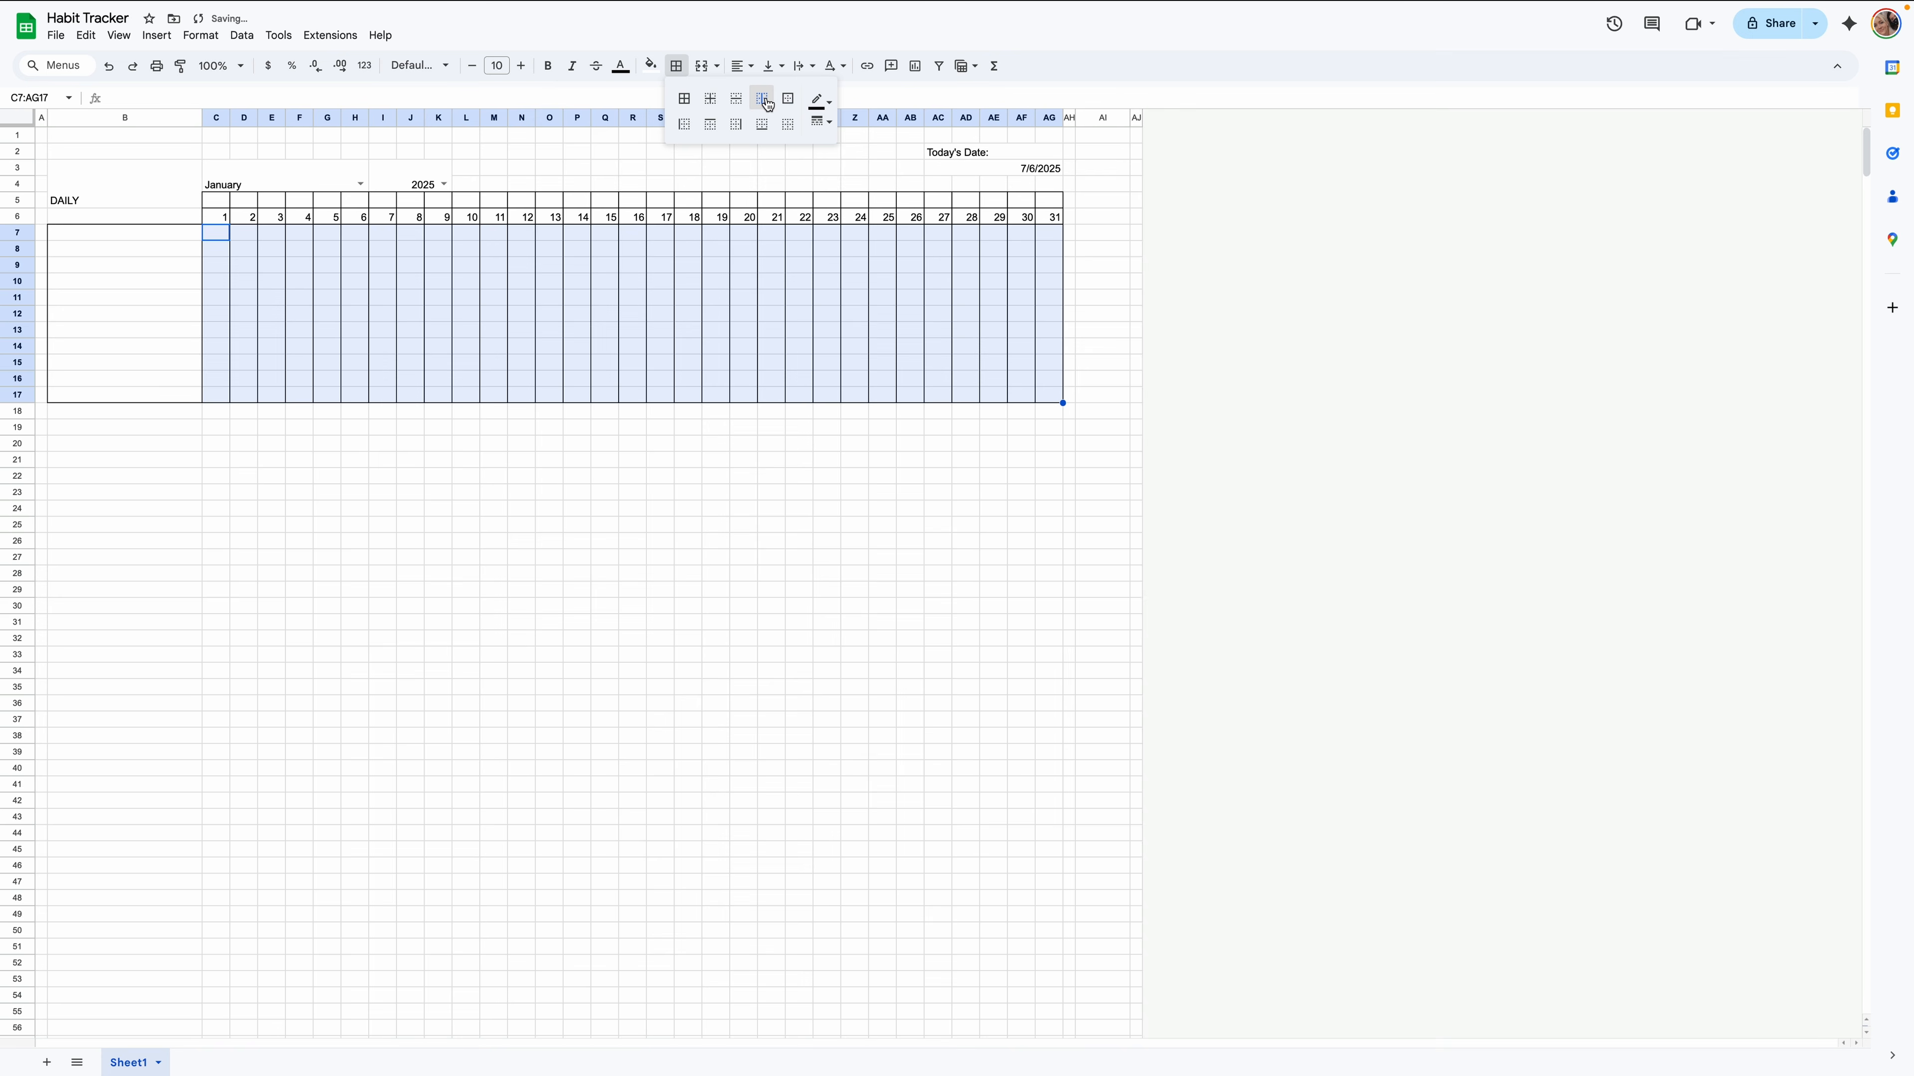
# Make row 18 about three times taller and apply all borders to the range C19:AG19.
pyautogui.click(197, 412)
pyautogui.moveTo(18, 419); pyautogui.dragTo(19, 456)
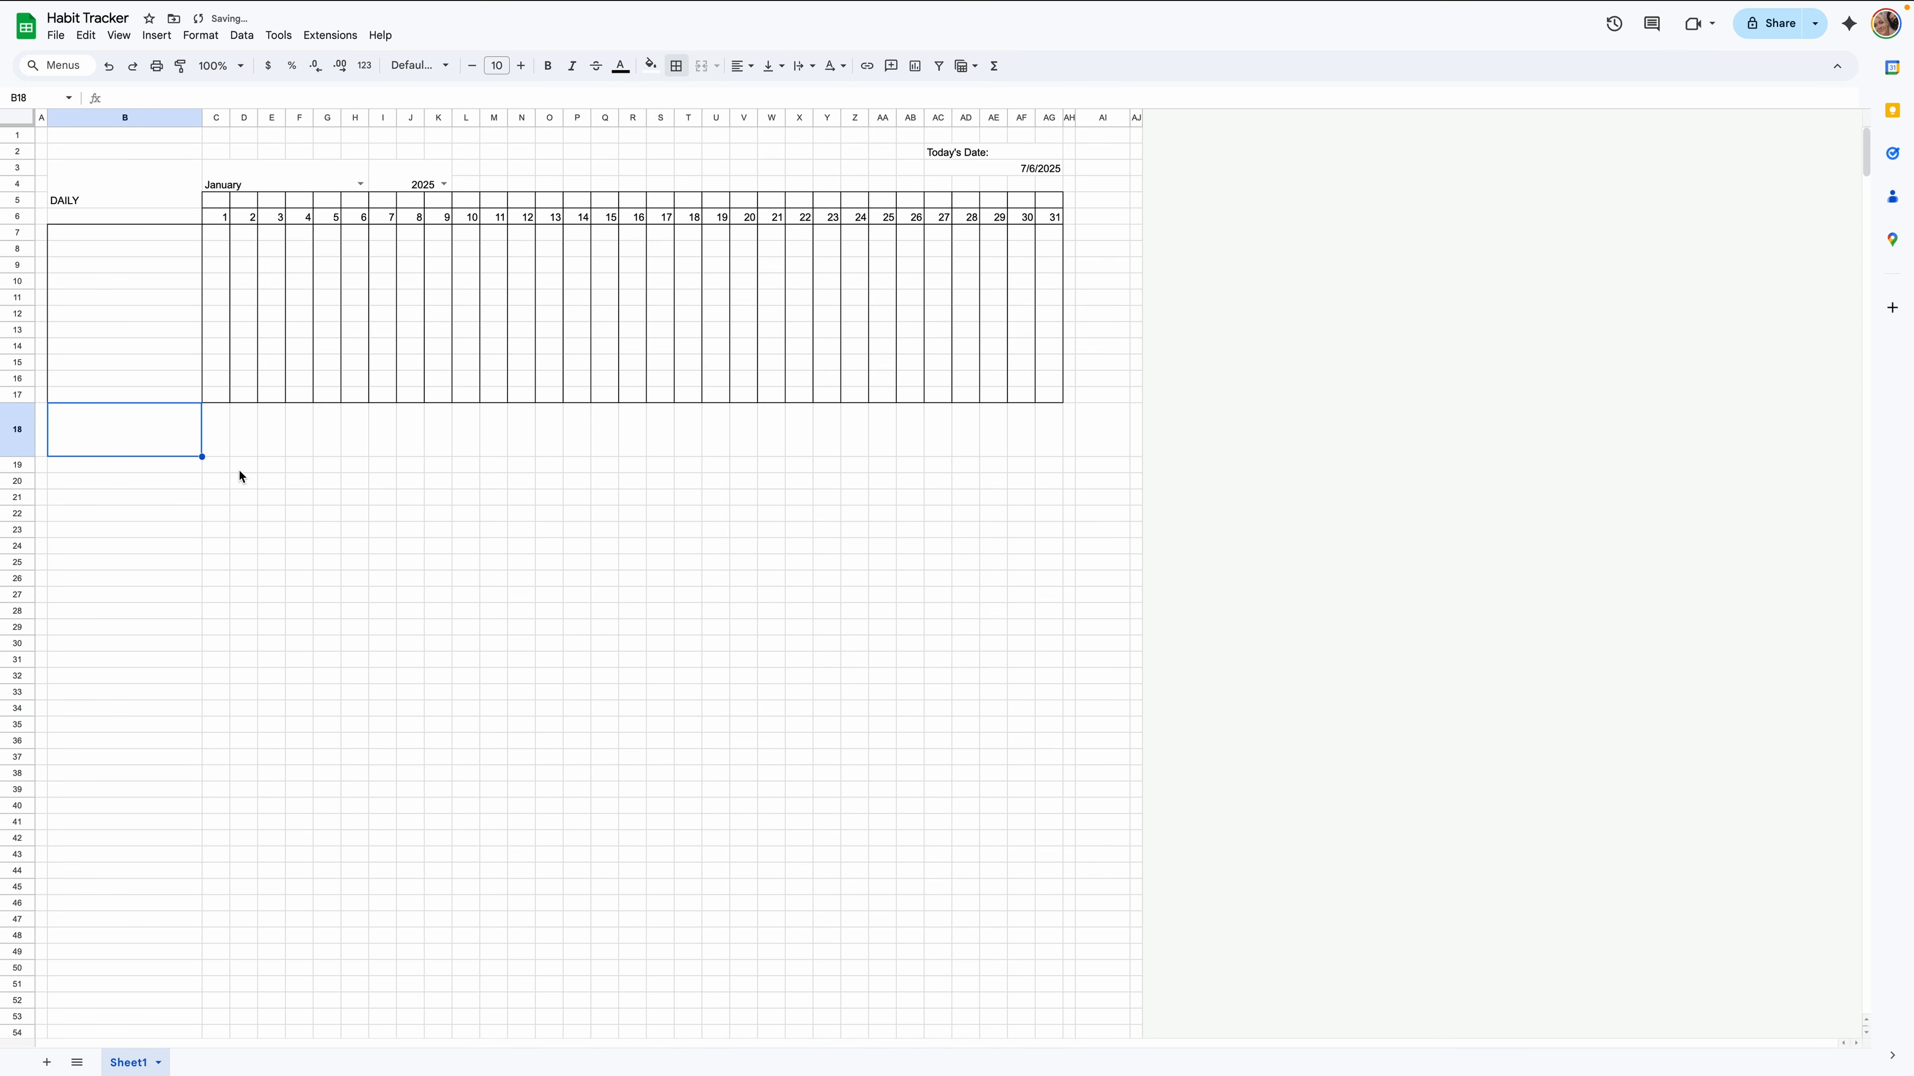
pyautogui.moveTo(221, 467); pyautogui.dragTo(1038, 468)
pyautogui.click(675, 66)
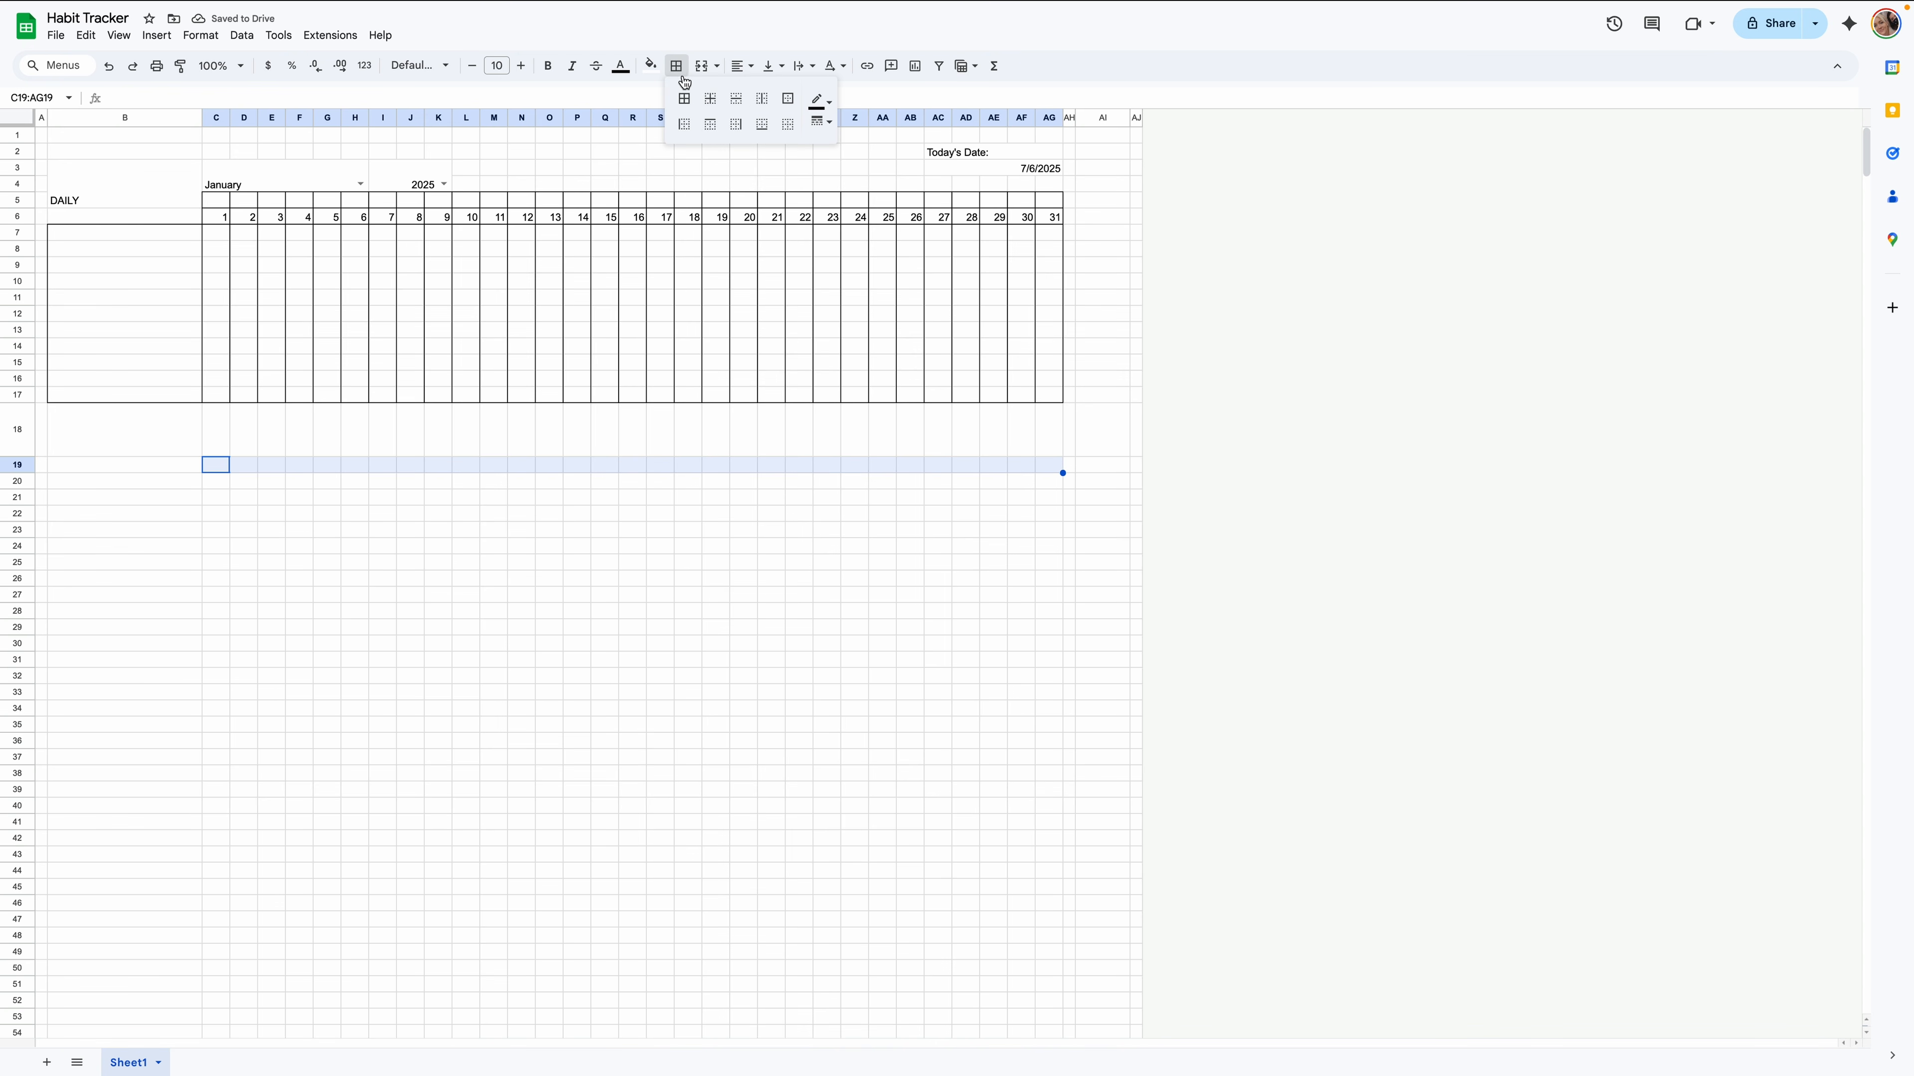
pyautogui.click(685, 100)
# Apply an outer border to cell B19 and enter the label "Percentage Completed" in it.
pyautogui.click(149, 464)
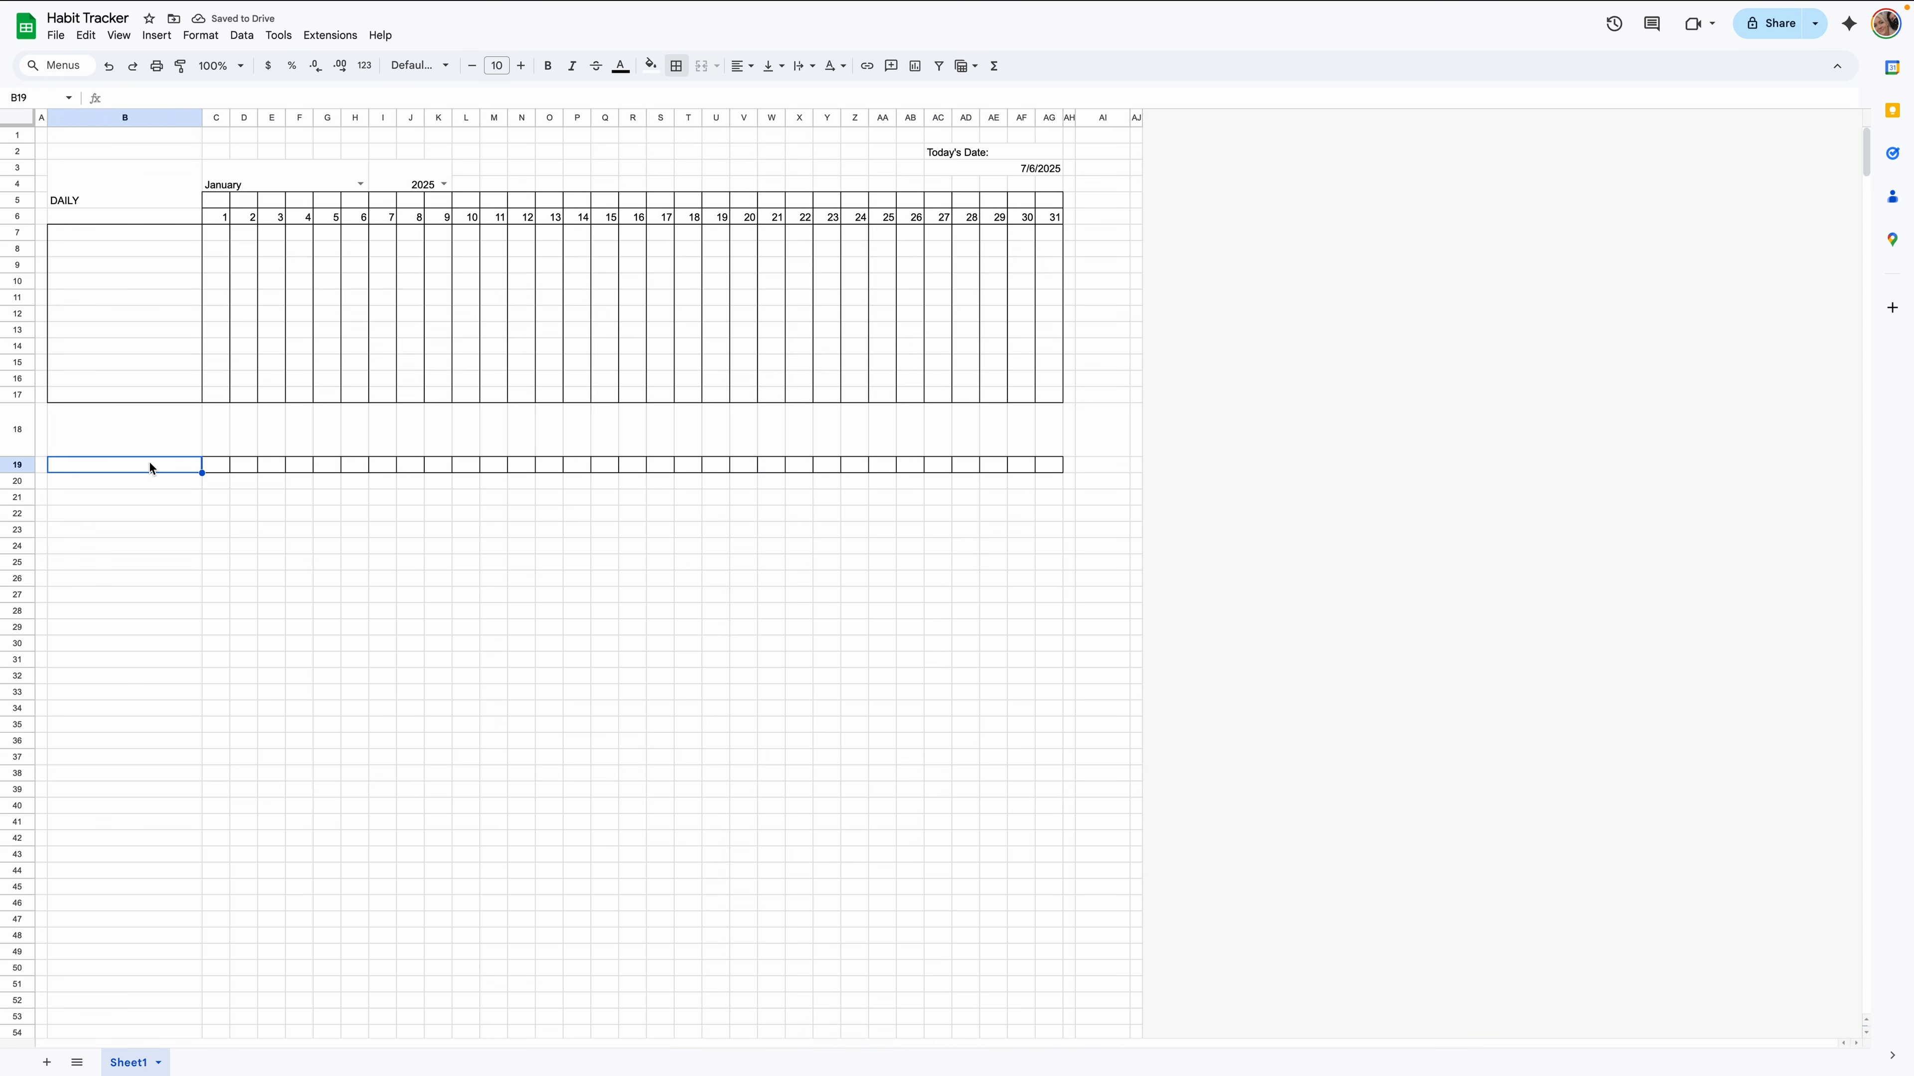
pyautogui.click(676, 65)
pyautogui.click(788, 98)
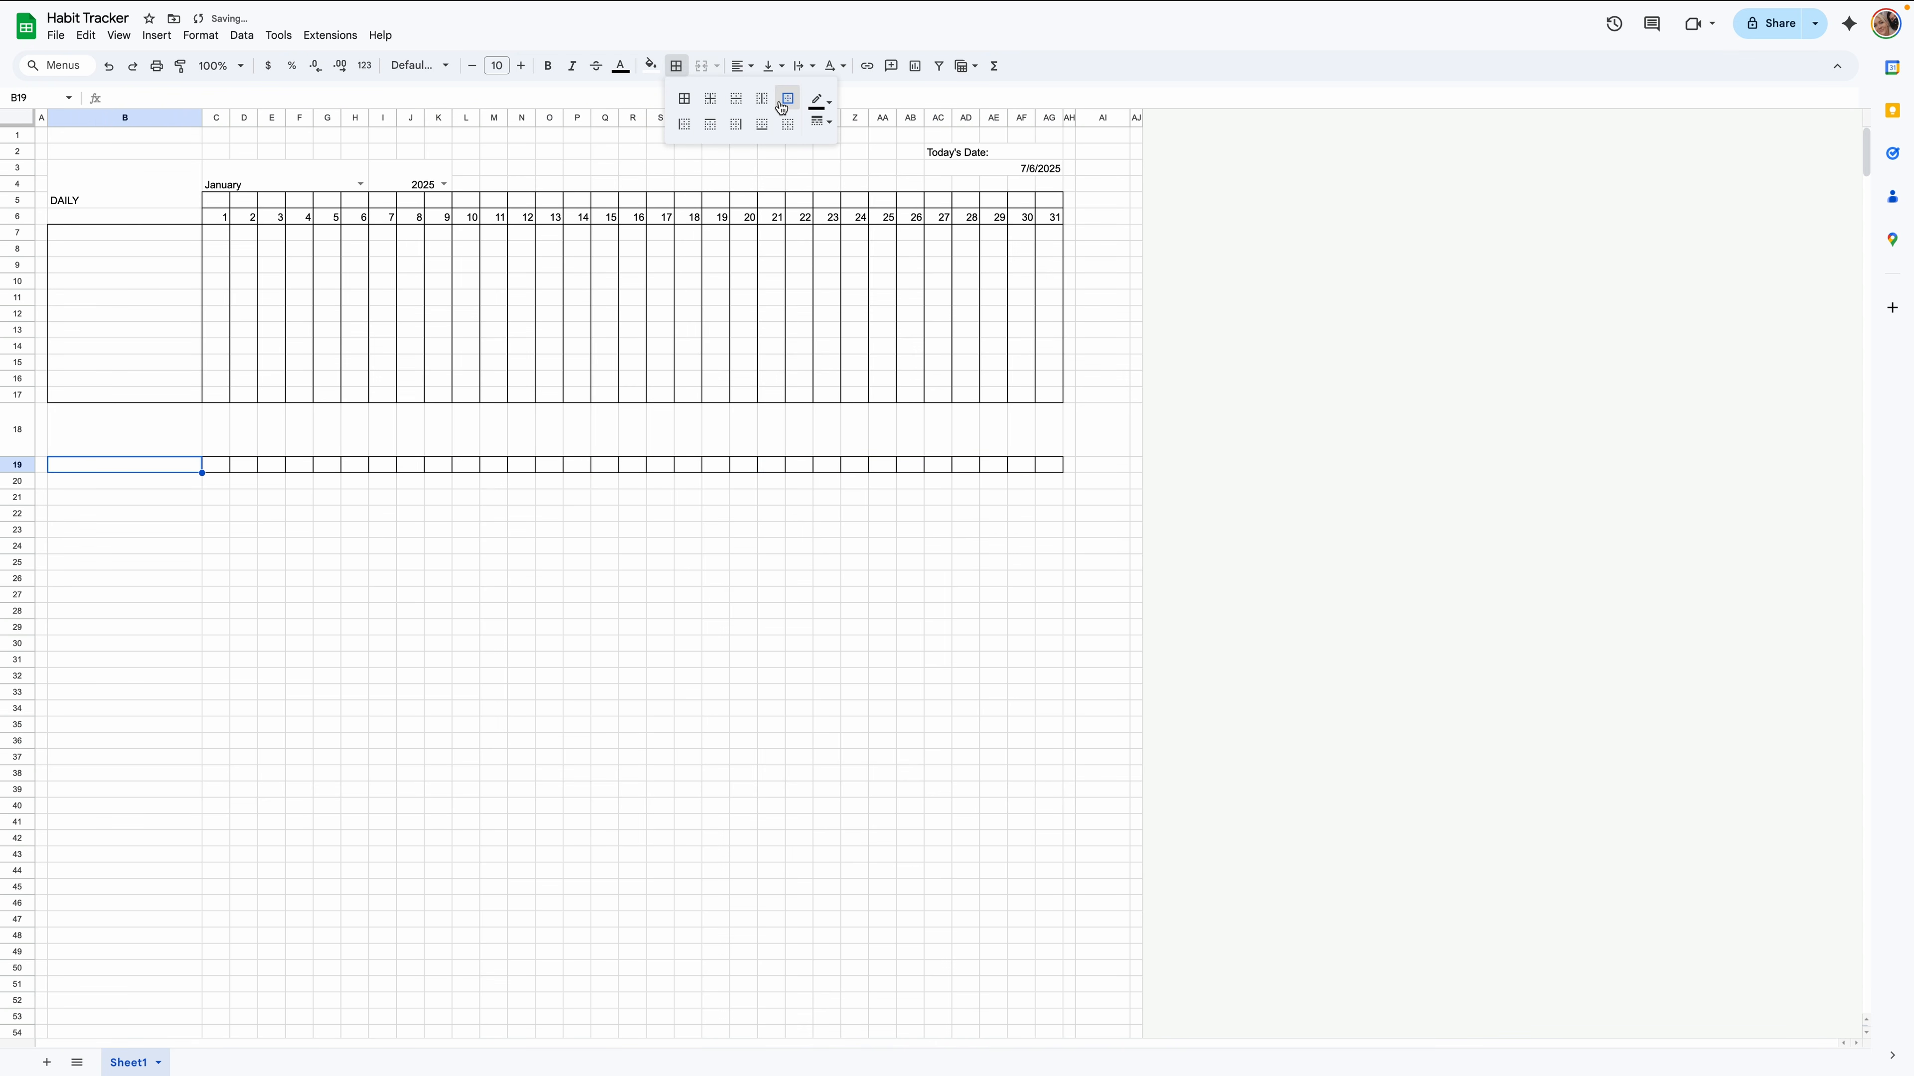
pyautogui.click(141, 471)
pyautogui.write('Pe')
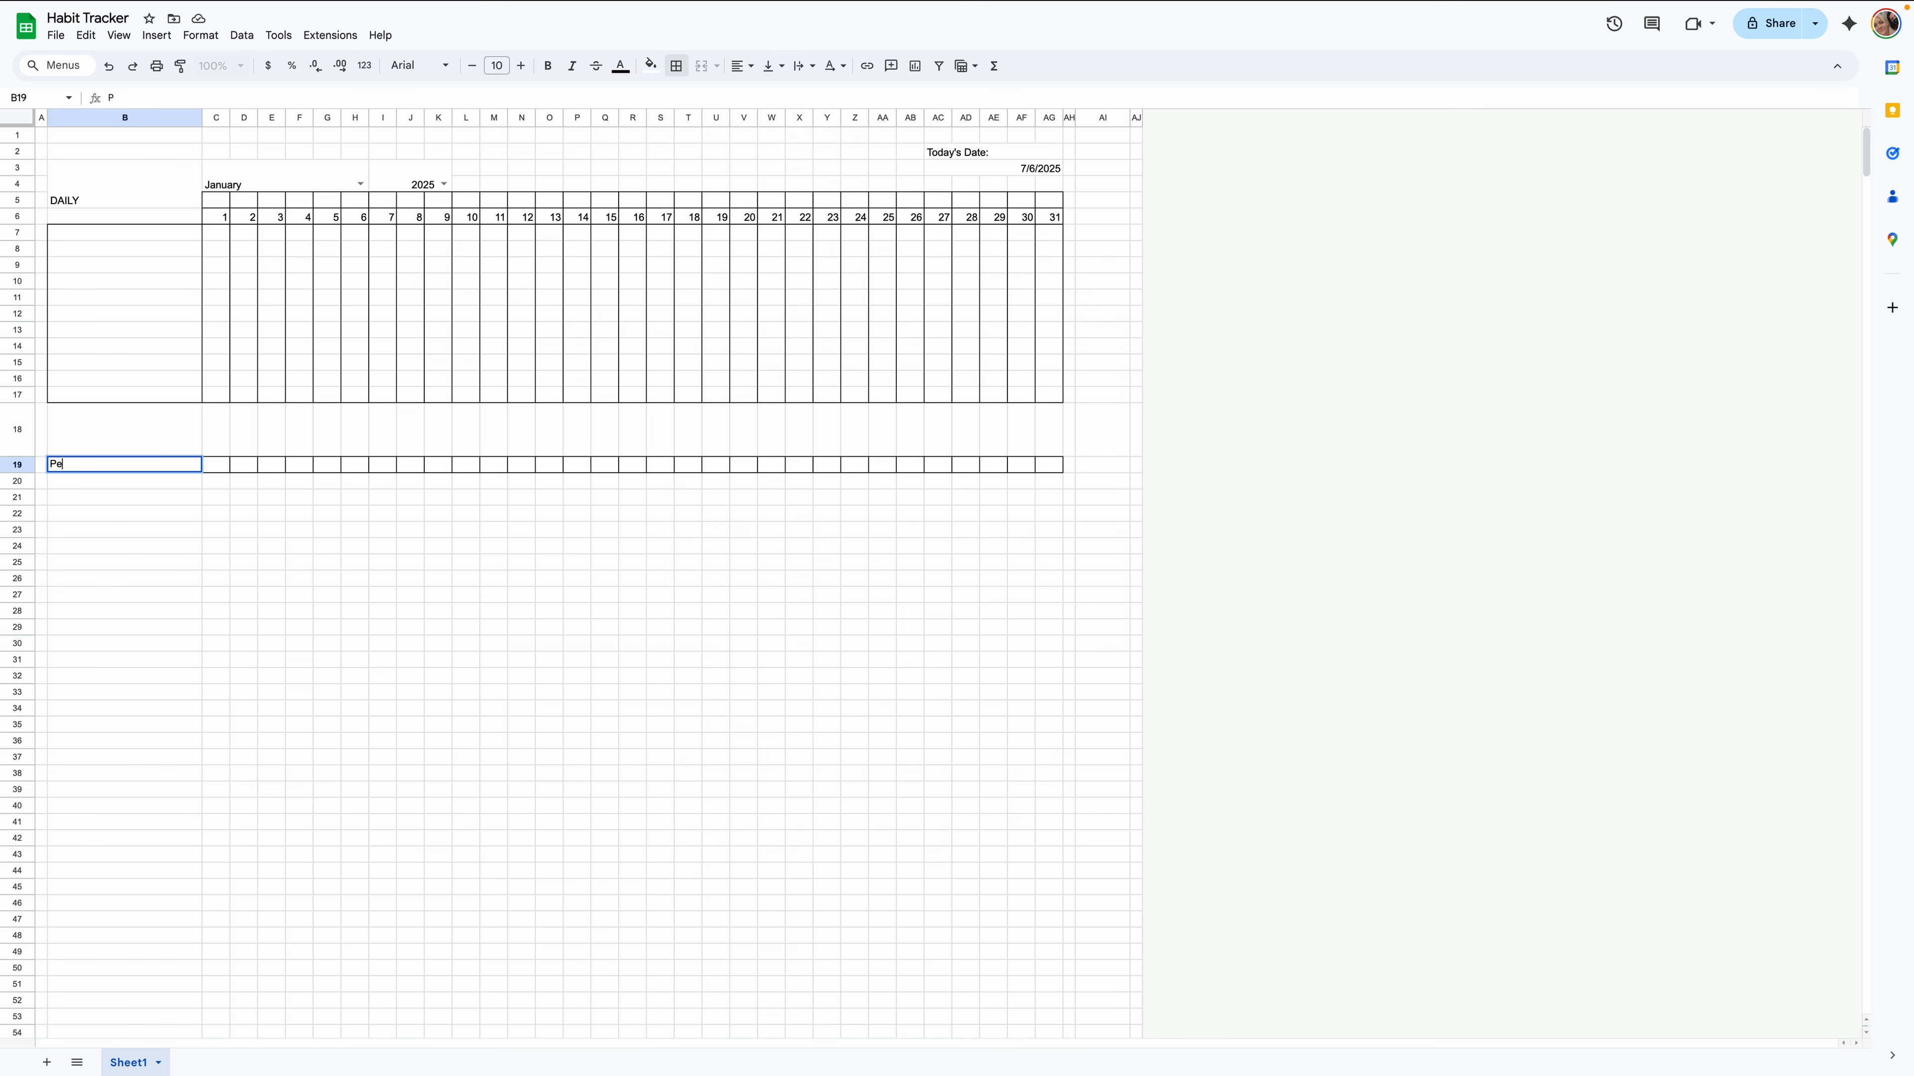
pyautogui.write('rcentage Completed')
pyautogui.press('Return')
# Enter "Mood Rating (1-10)" in cell B21 and apply all borders to the range B21:AG21.
pyautogui.doubleClick(138, 497)
pyautogui.write('Mood Rating')
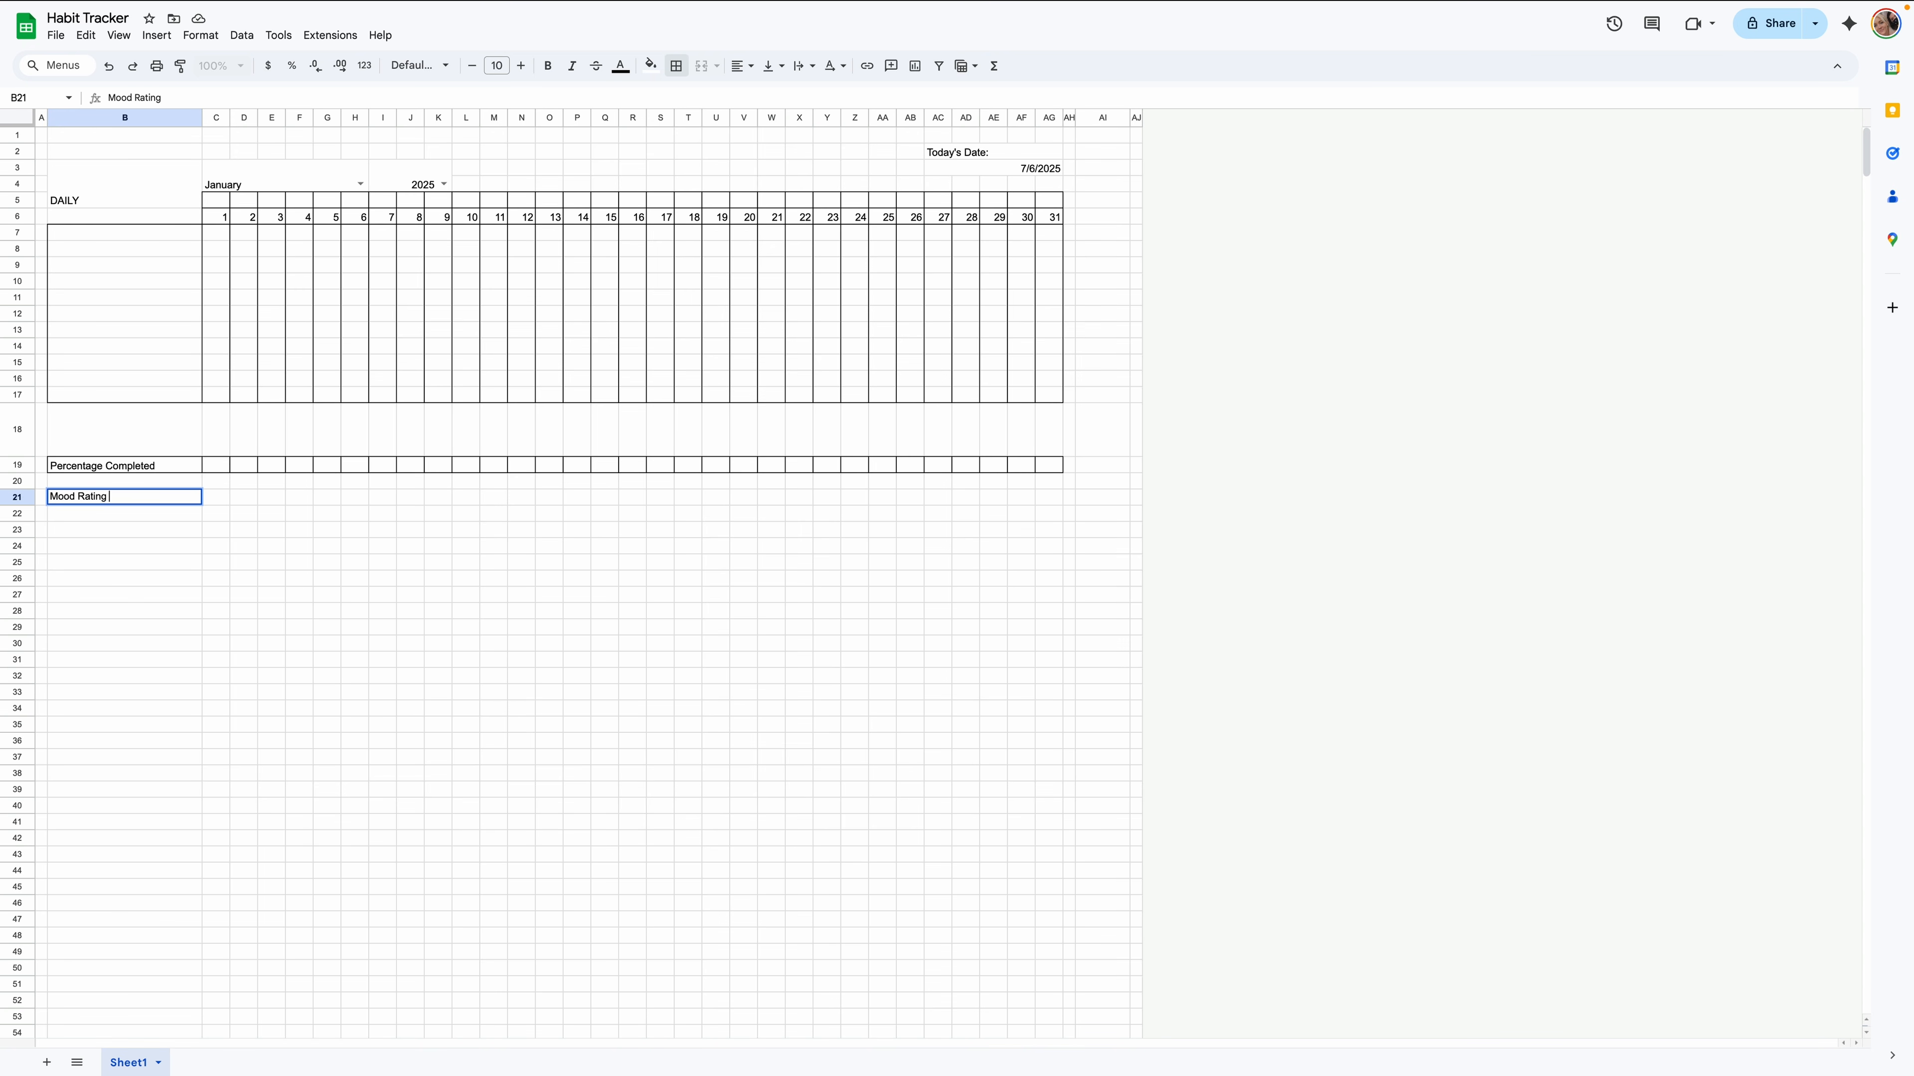
pyautogui.write(' (1-10')
pyautogui.moveTo(146, 495); pyautogui.dragTo(1043, 504)
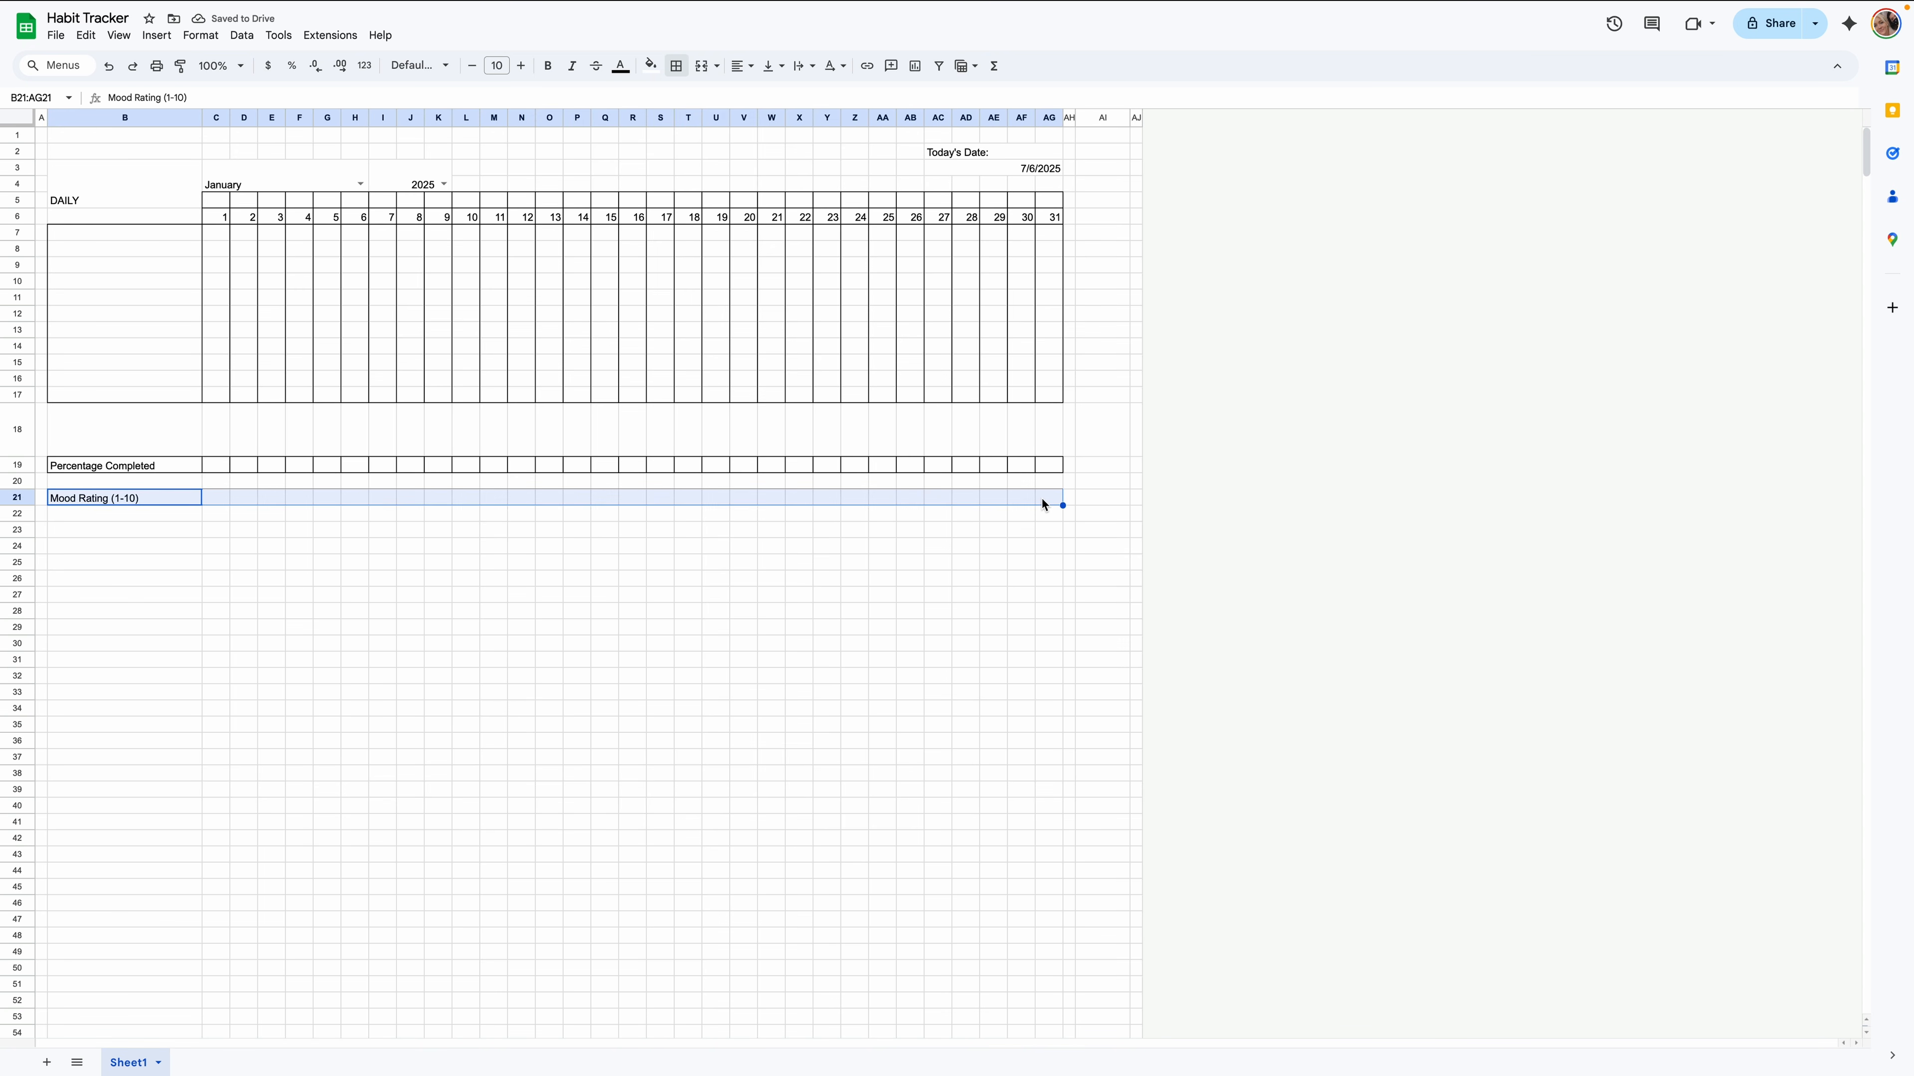
pyautogui.click(676, 66)
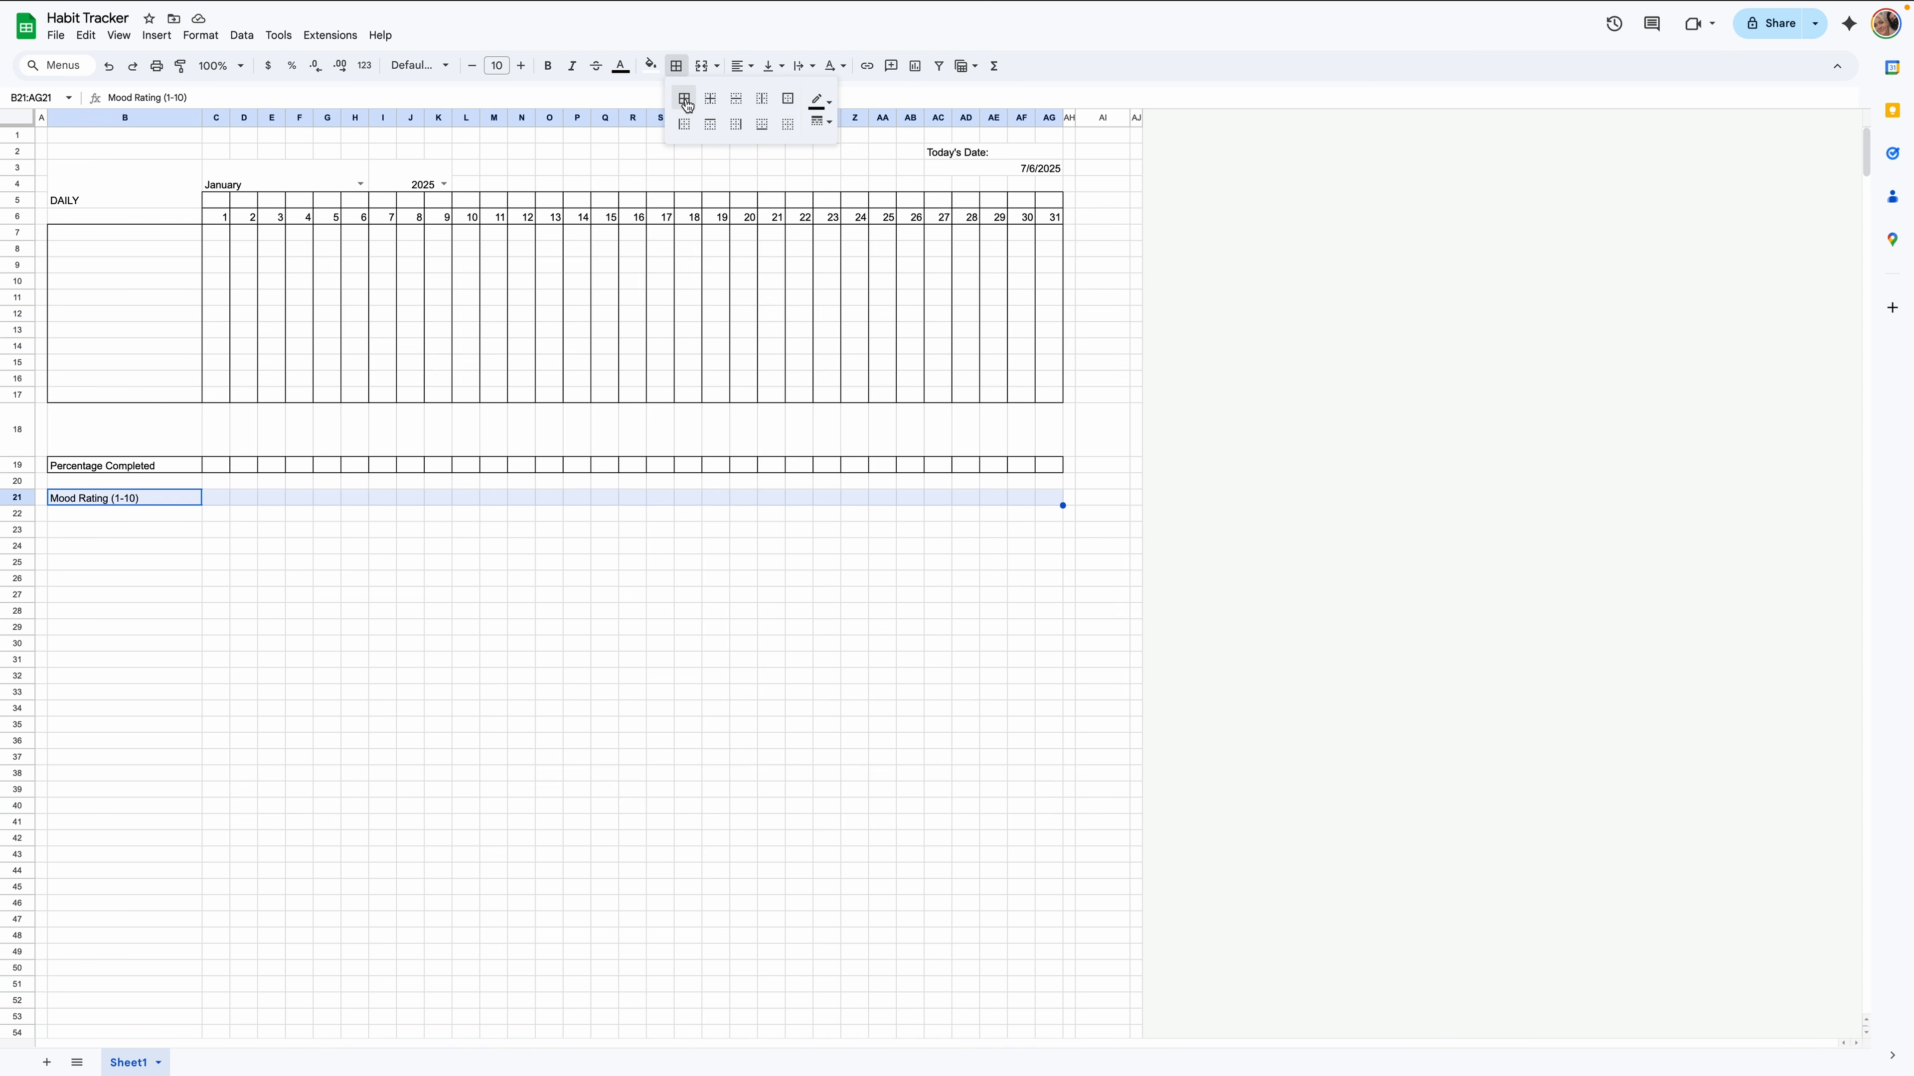
pyautogui.click(683, 98)
# Add a dropdown data validation rule to the mood rating cells C21:AG21.
pyautogui.moveTo(219, 503); pyautogui.dragTo(1046, 503)
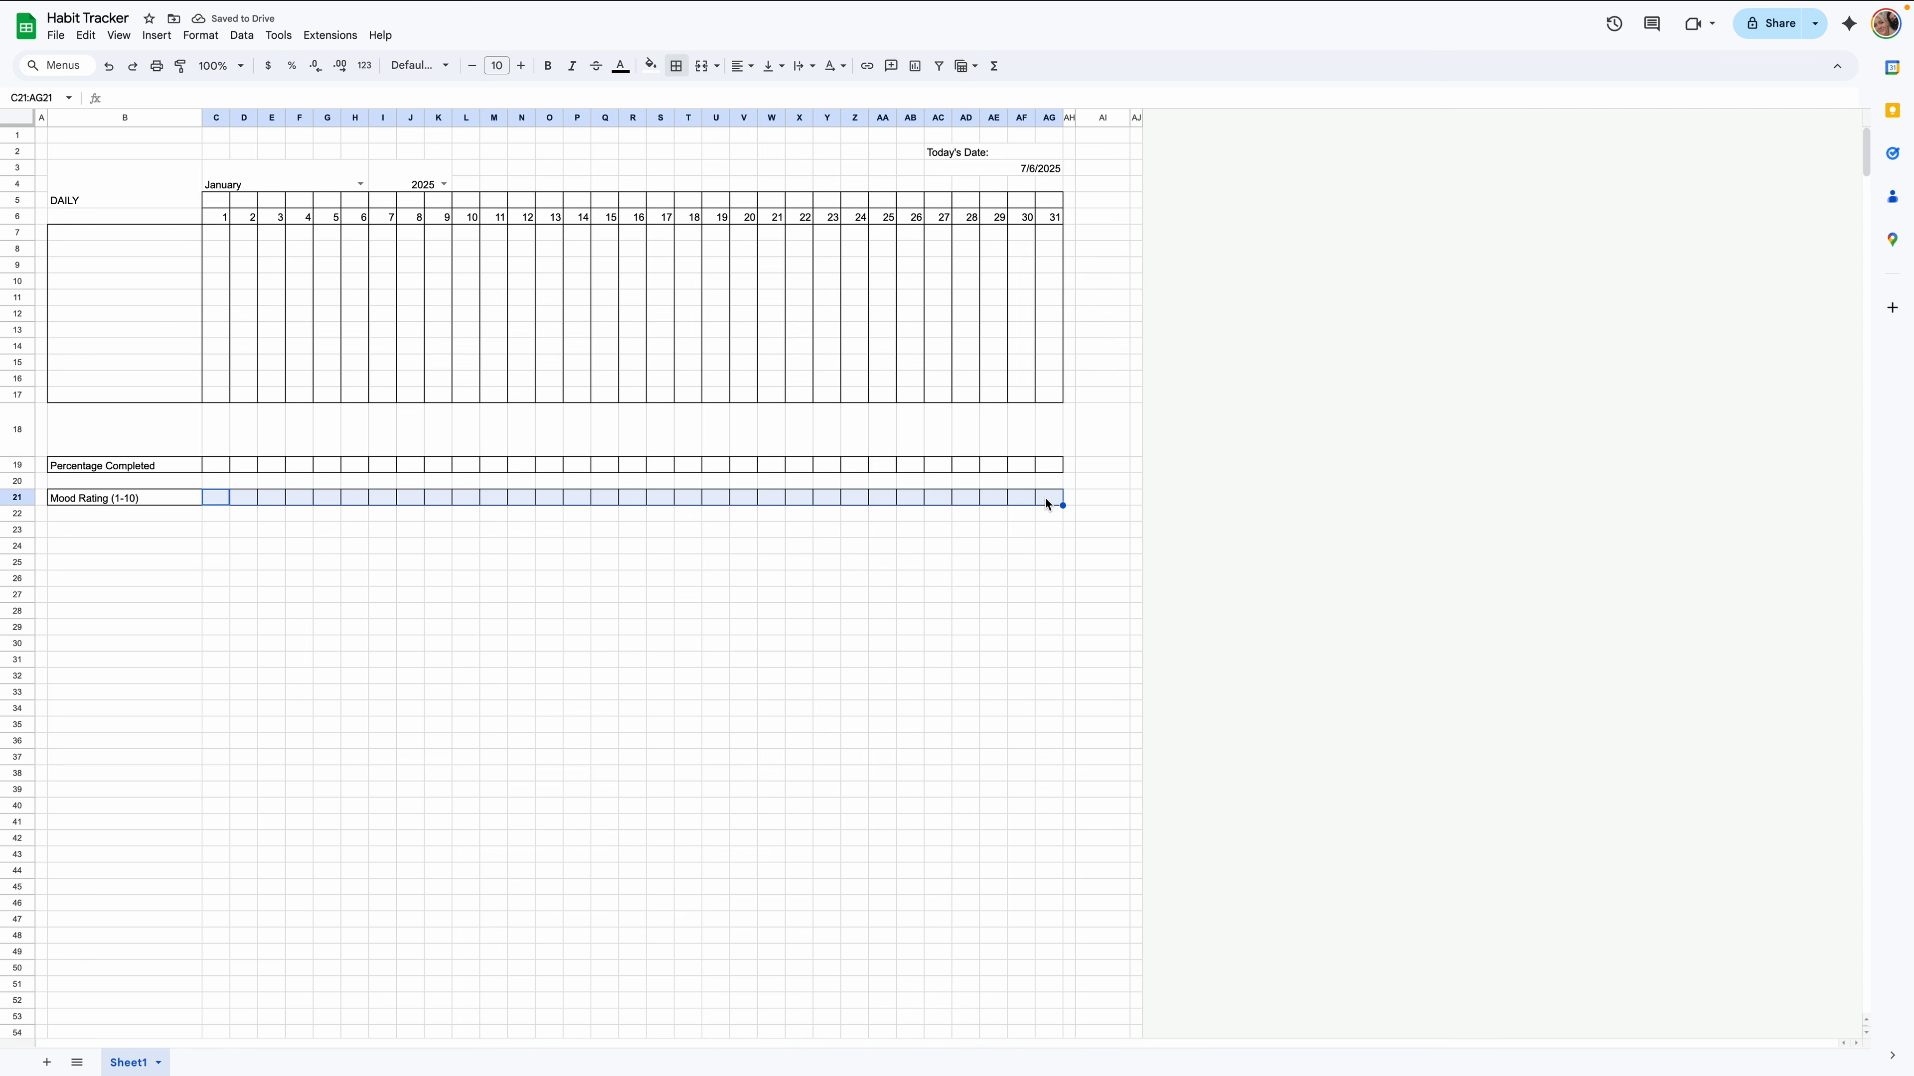
pyautogui.rightClick(1046, 503)
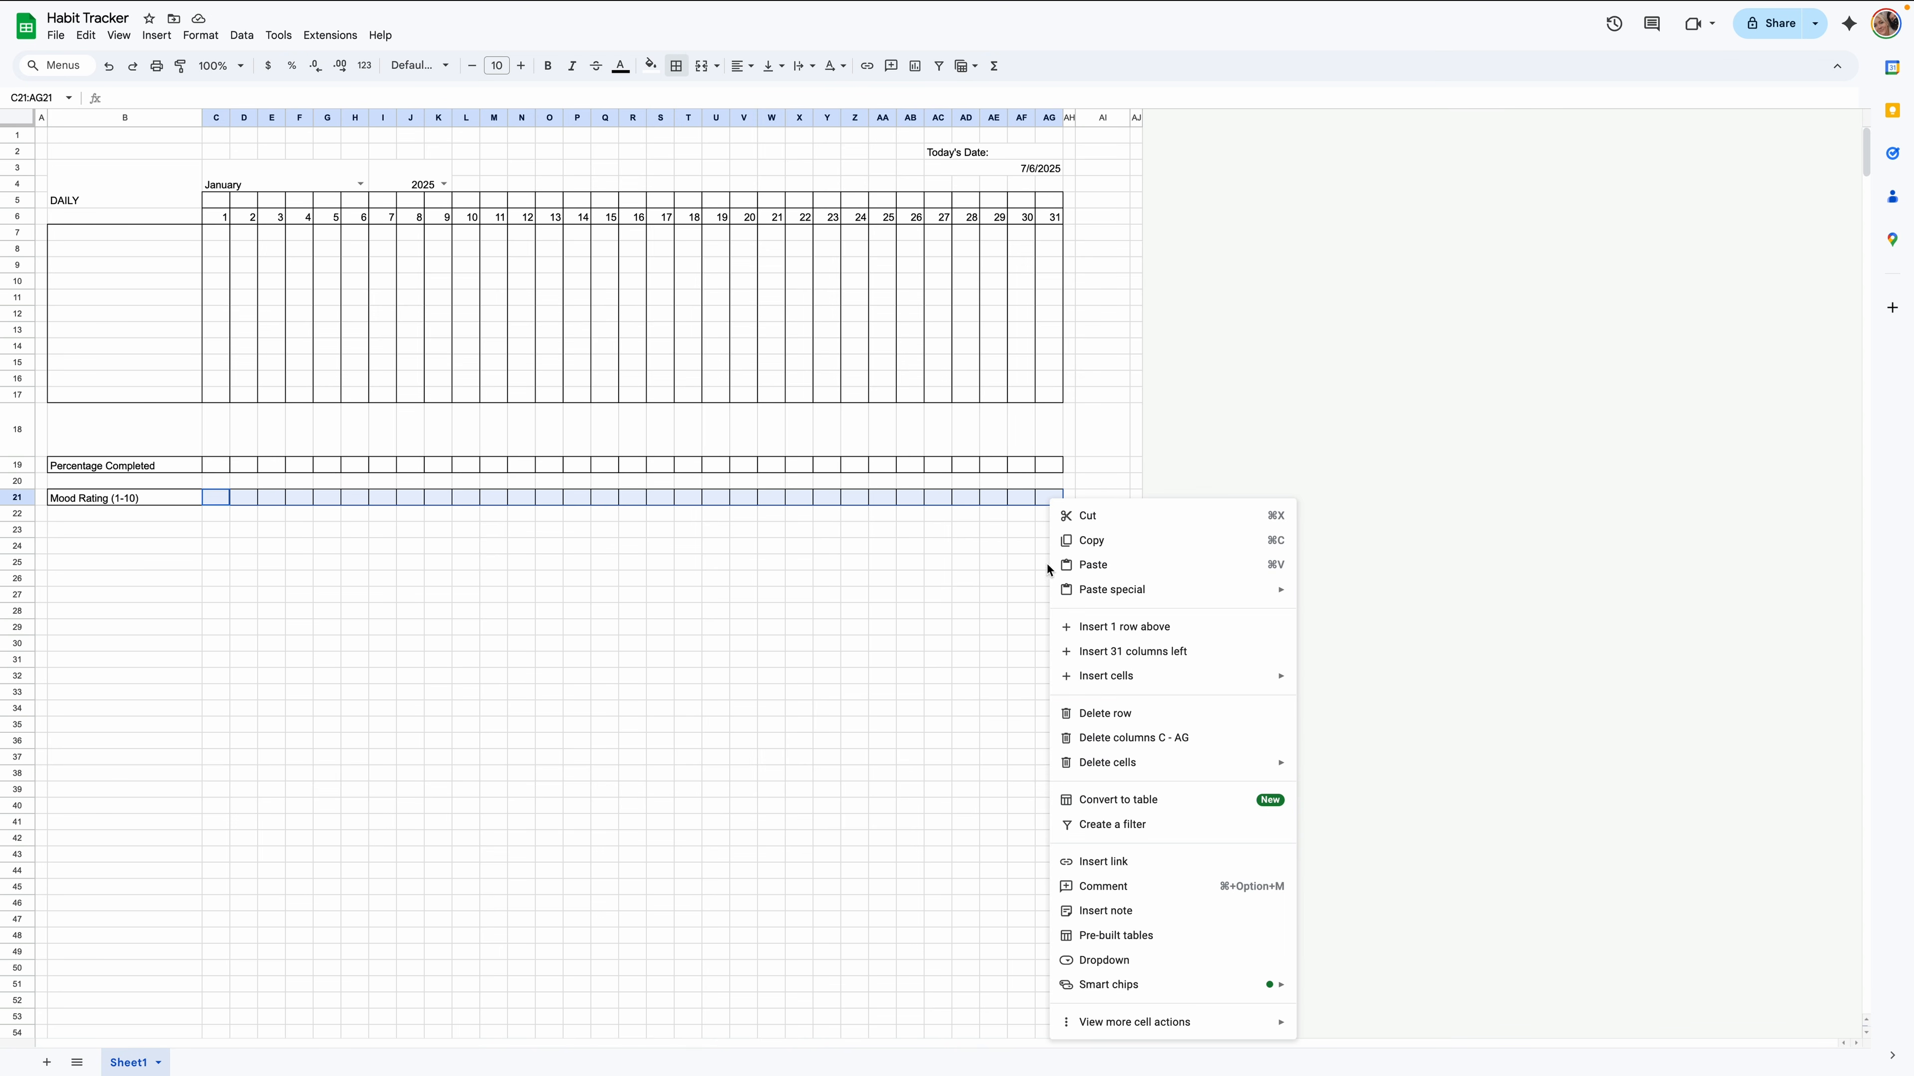
pyautogui.moveTo(1160, 1023)
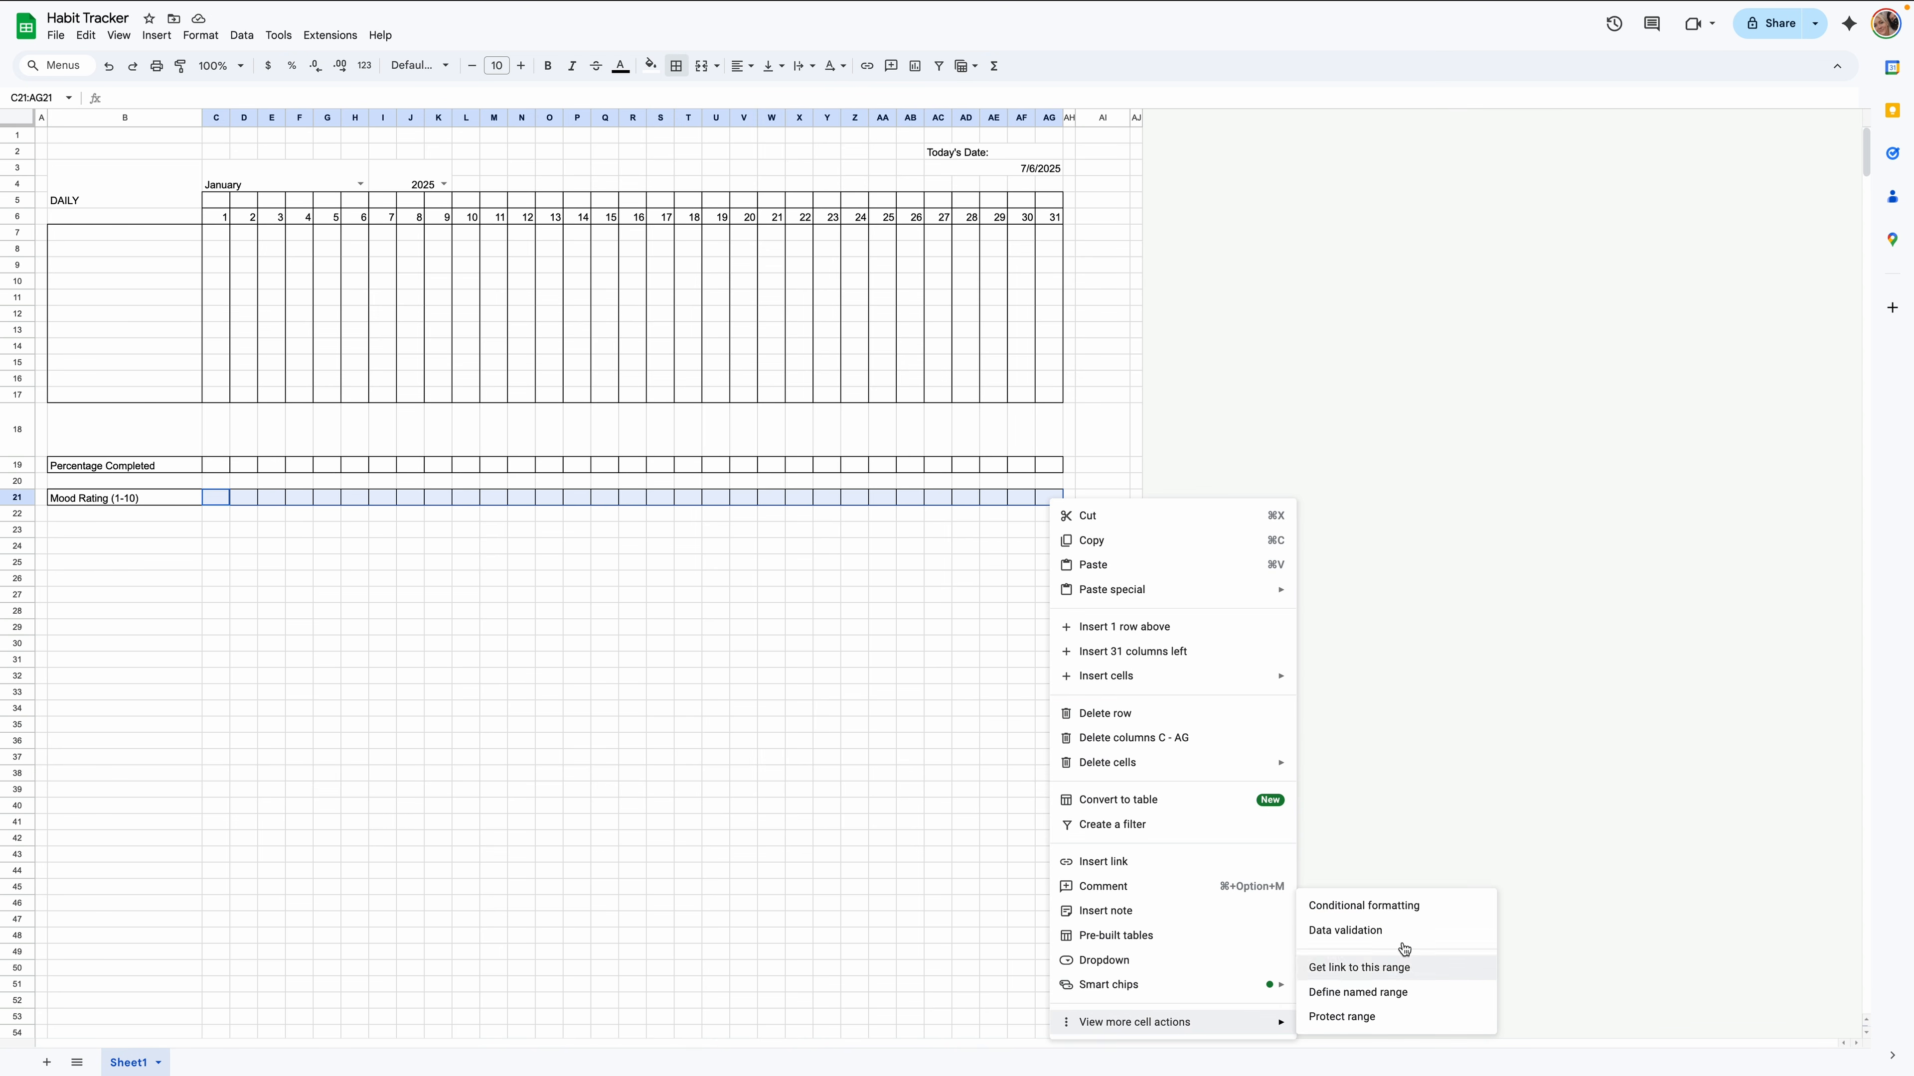
pyautogui.click(1421, 930)
pyautogui.click(1799, 248)
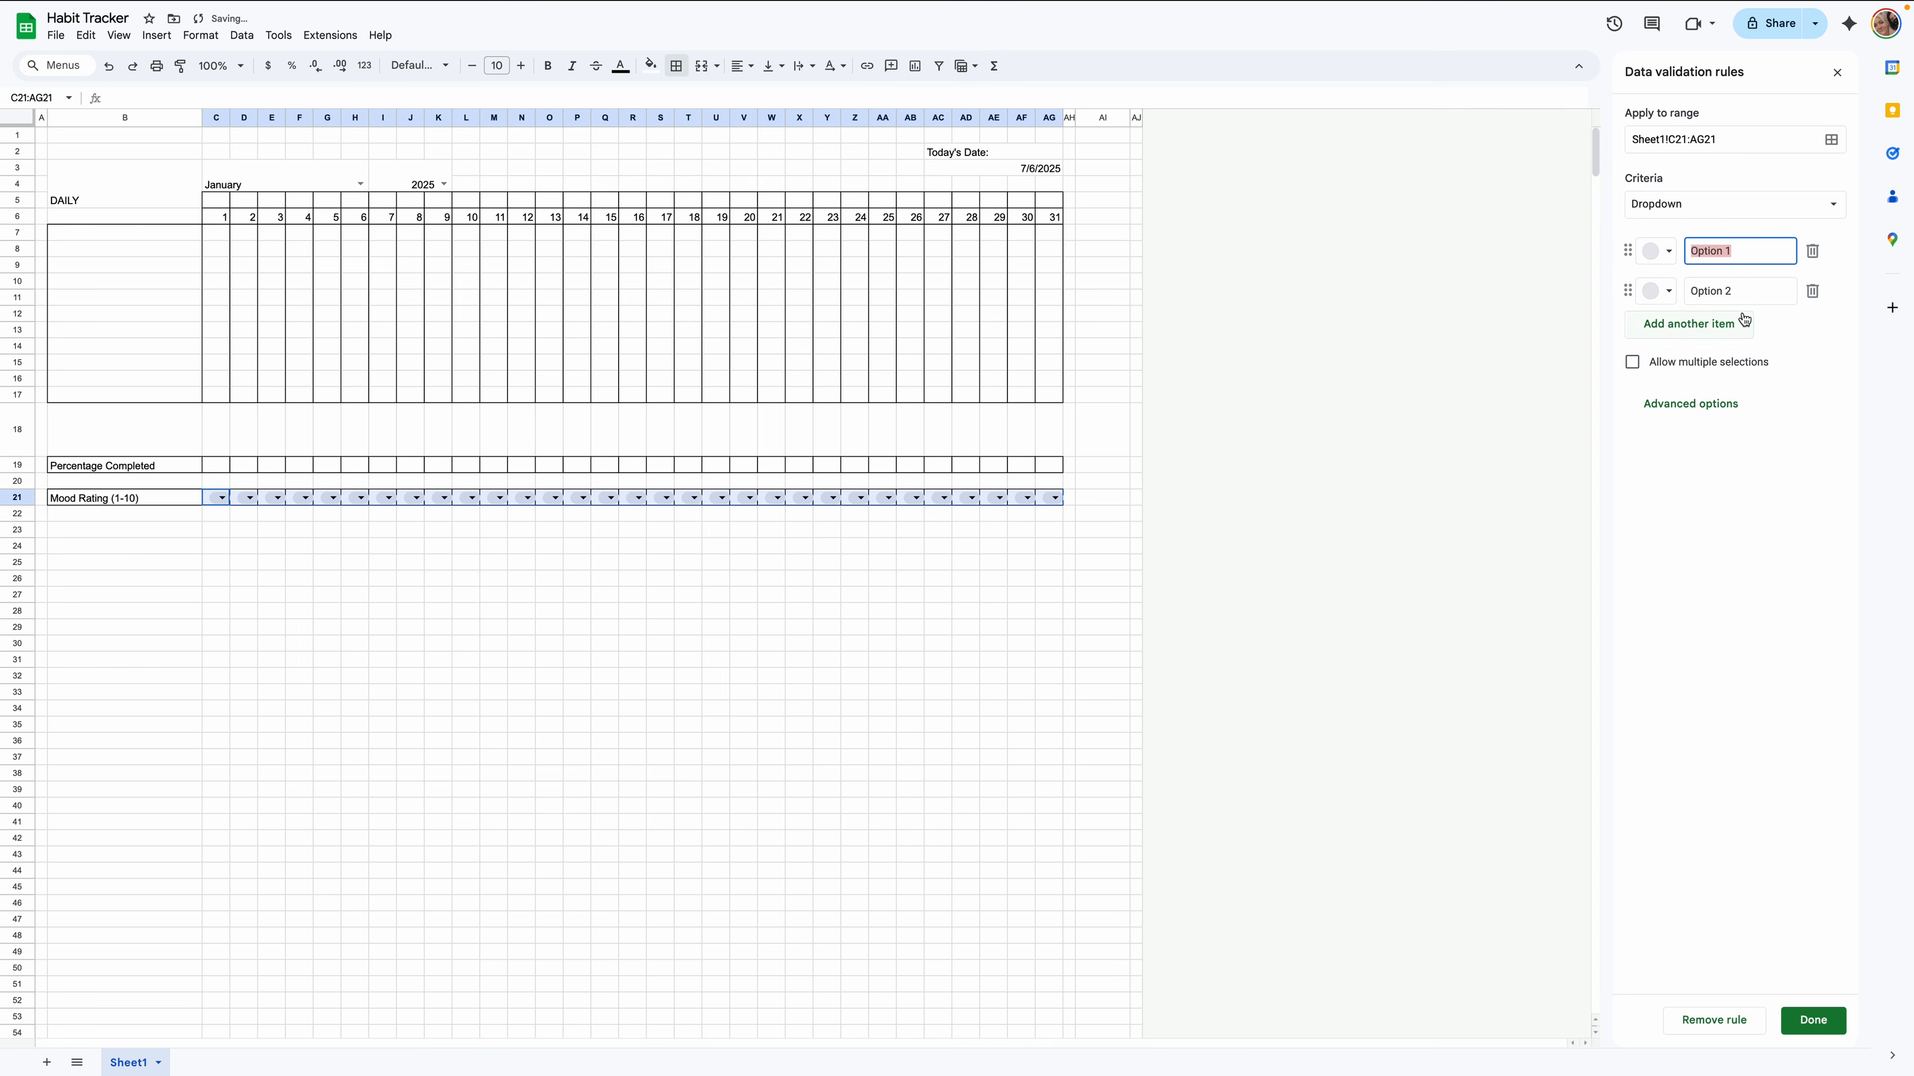
# List the values 1 through 10 as the mood rating dropdown's options and set its display style to Arrow.
pyautogui.write('1')
pyautogui.click(1741, 291)
pyautogui.write('2')
pyautogui.press('Return')
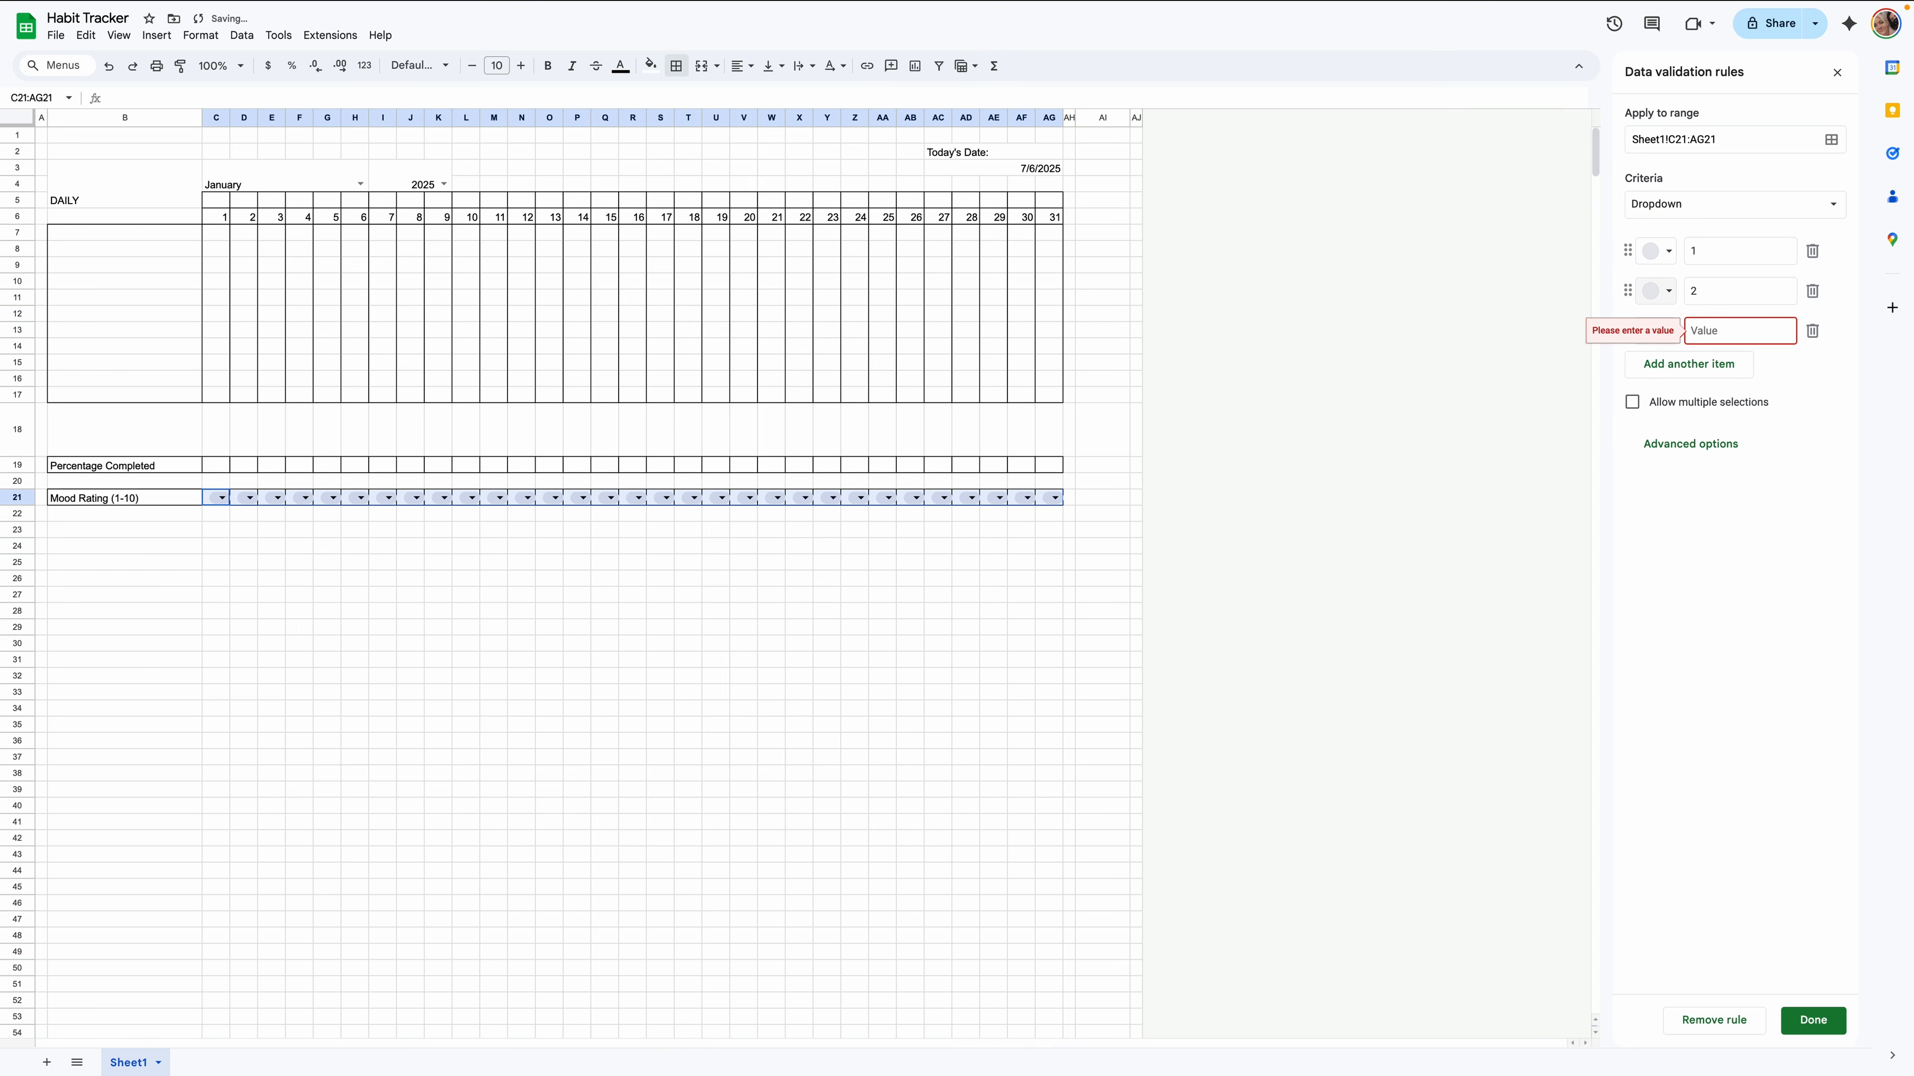
pyautogui.write('3 4 5 6 7 8 9')
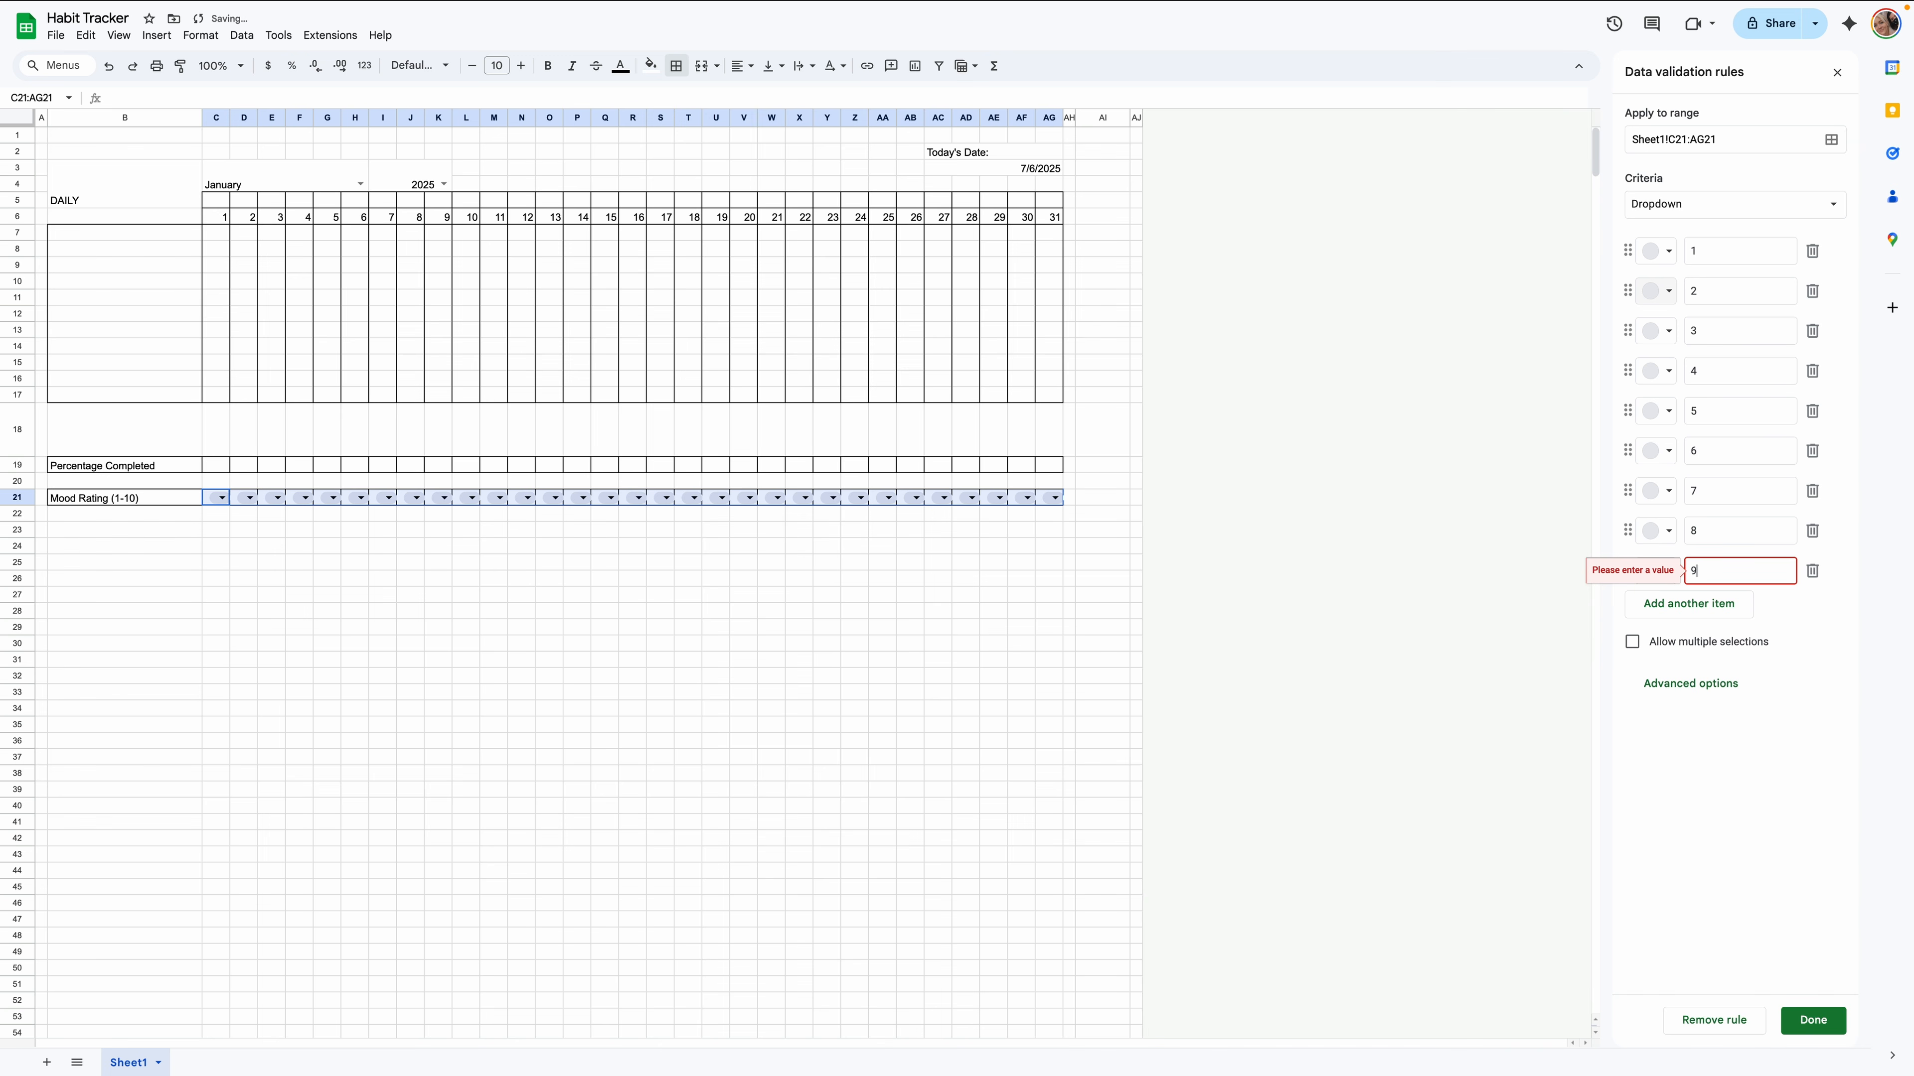
pyautogui.press('Return')
pyautogui.write('10')
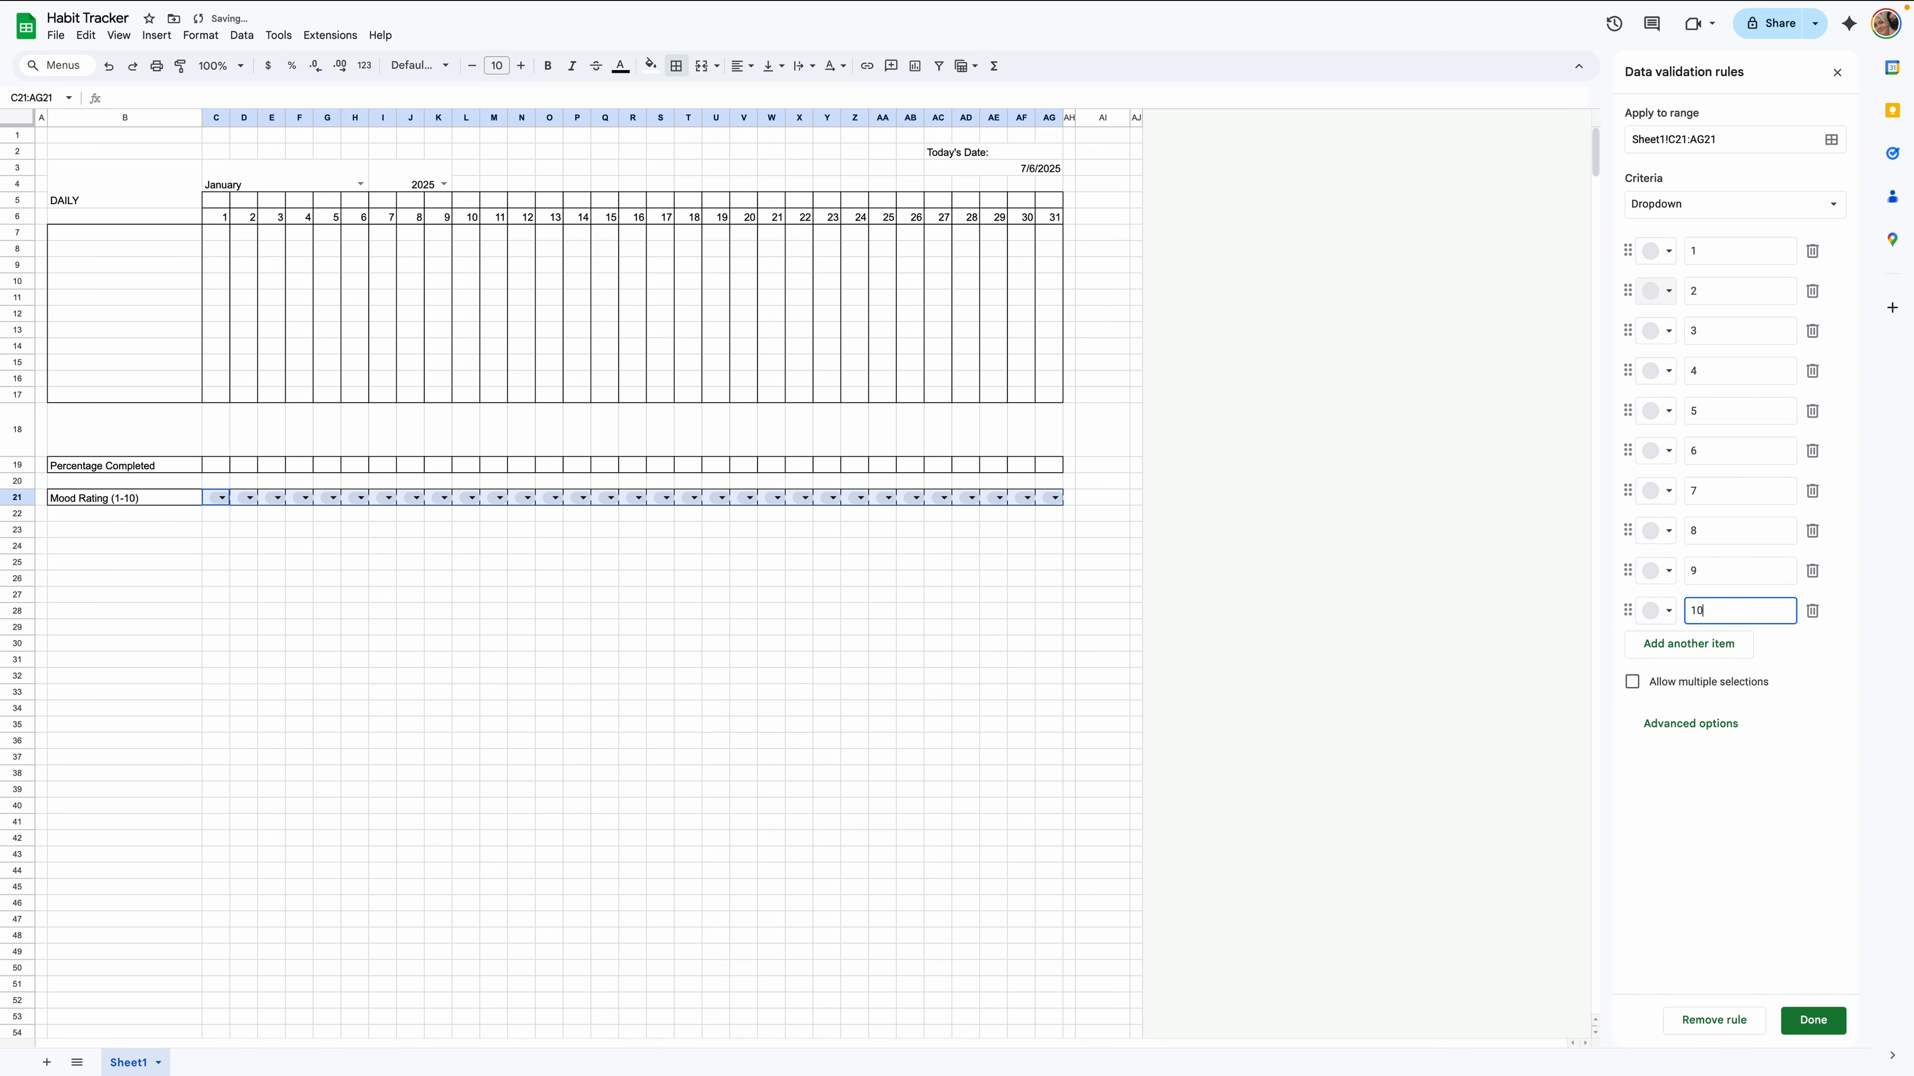
pyautogui.click(1698, 725)
pyautogui.click(1661, 924)
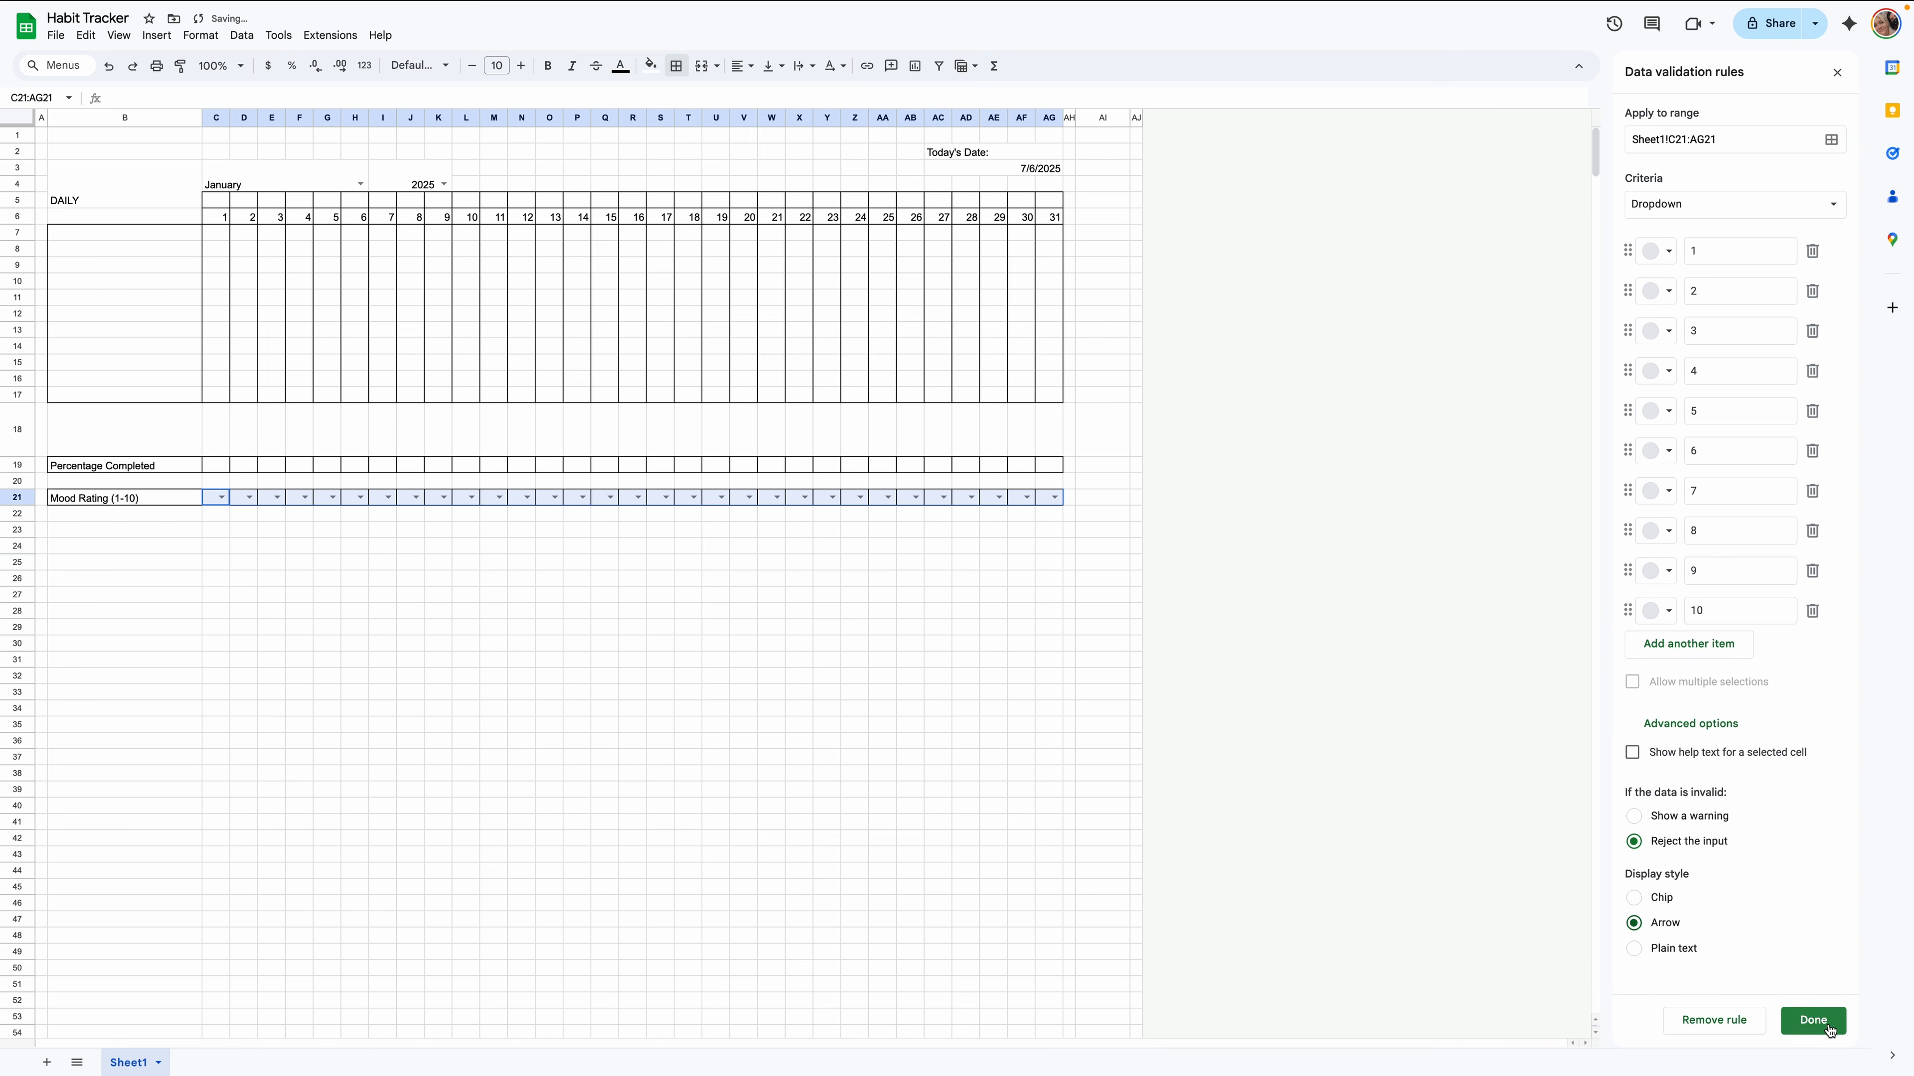
# Save the mood rating dropdown rule, test it by choosing 6 in C21, and clear that cell again.
pyautogui.click(1828, 1027)
pyautogui.click(221, 499)
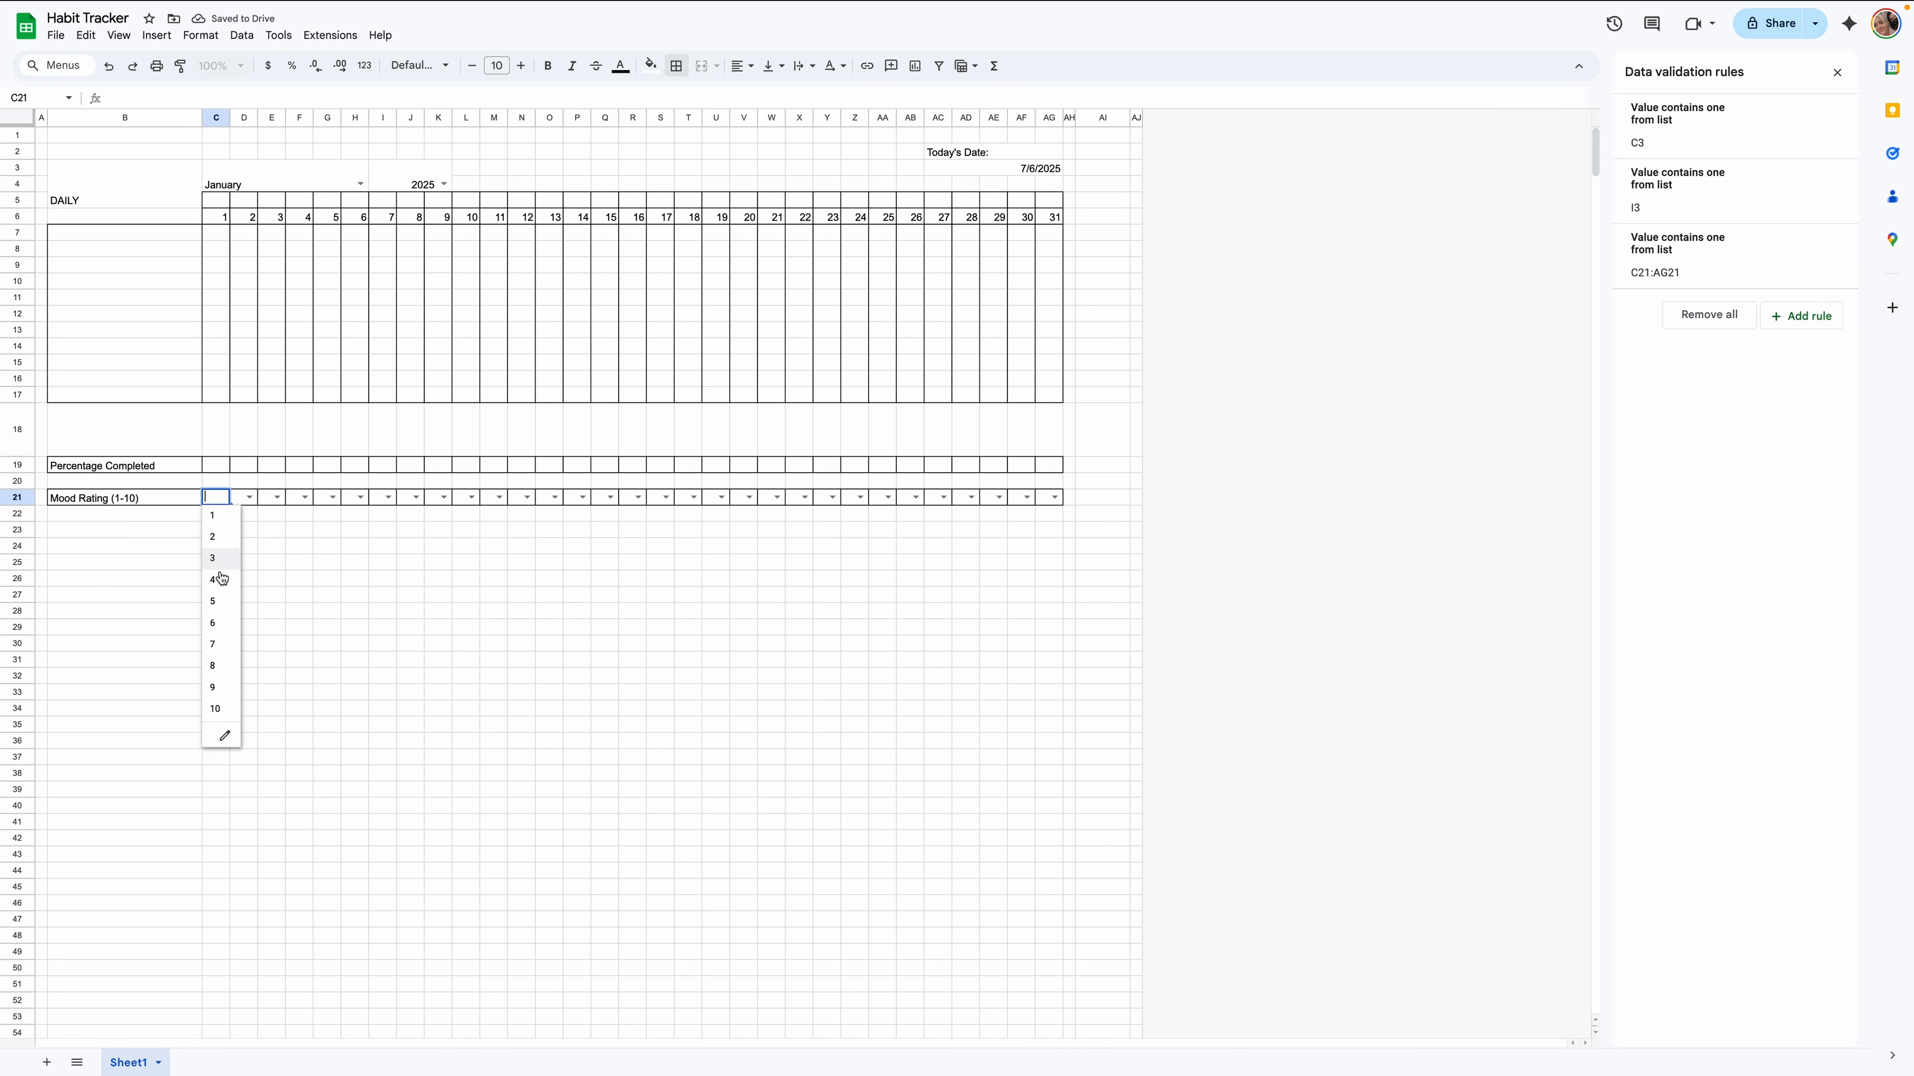
pyautogui.click(214, 643)
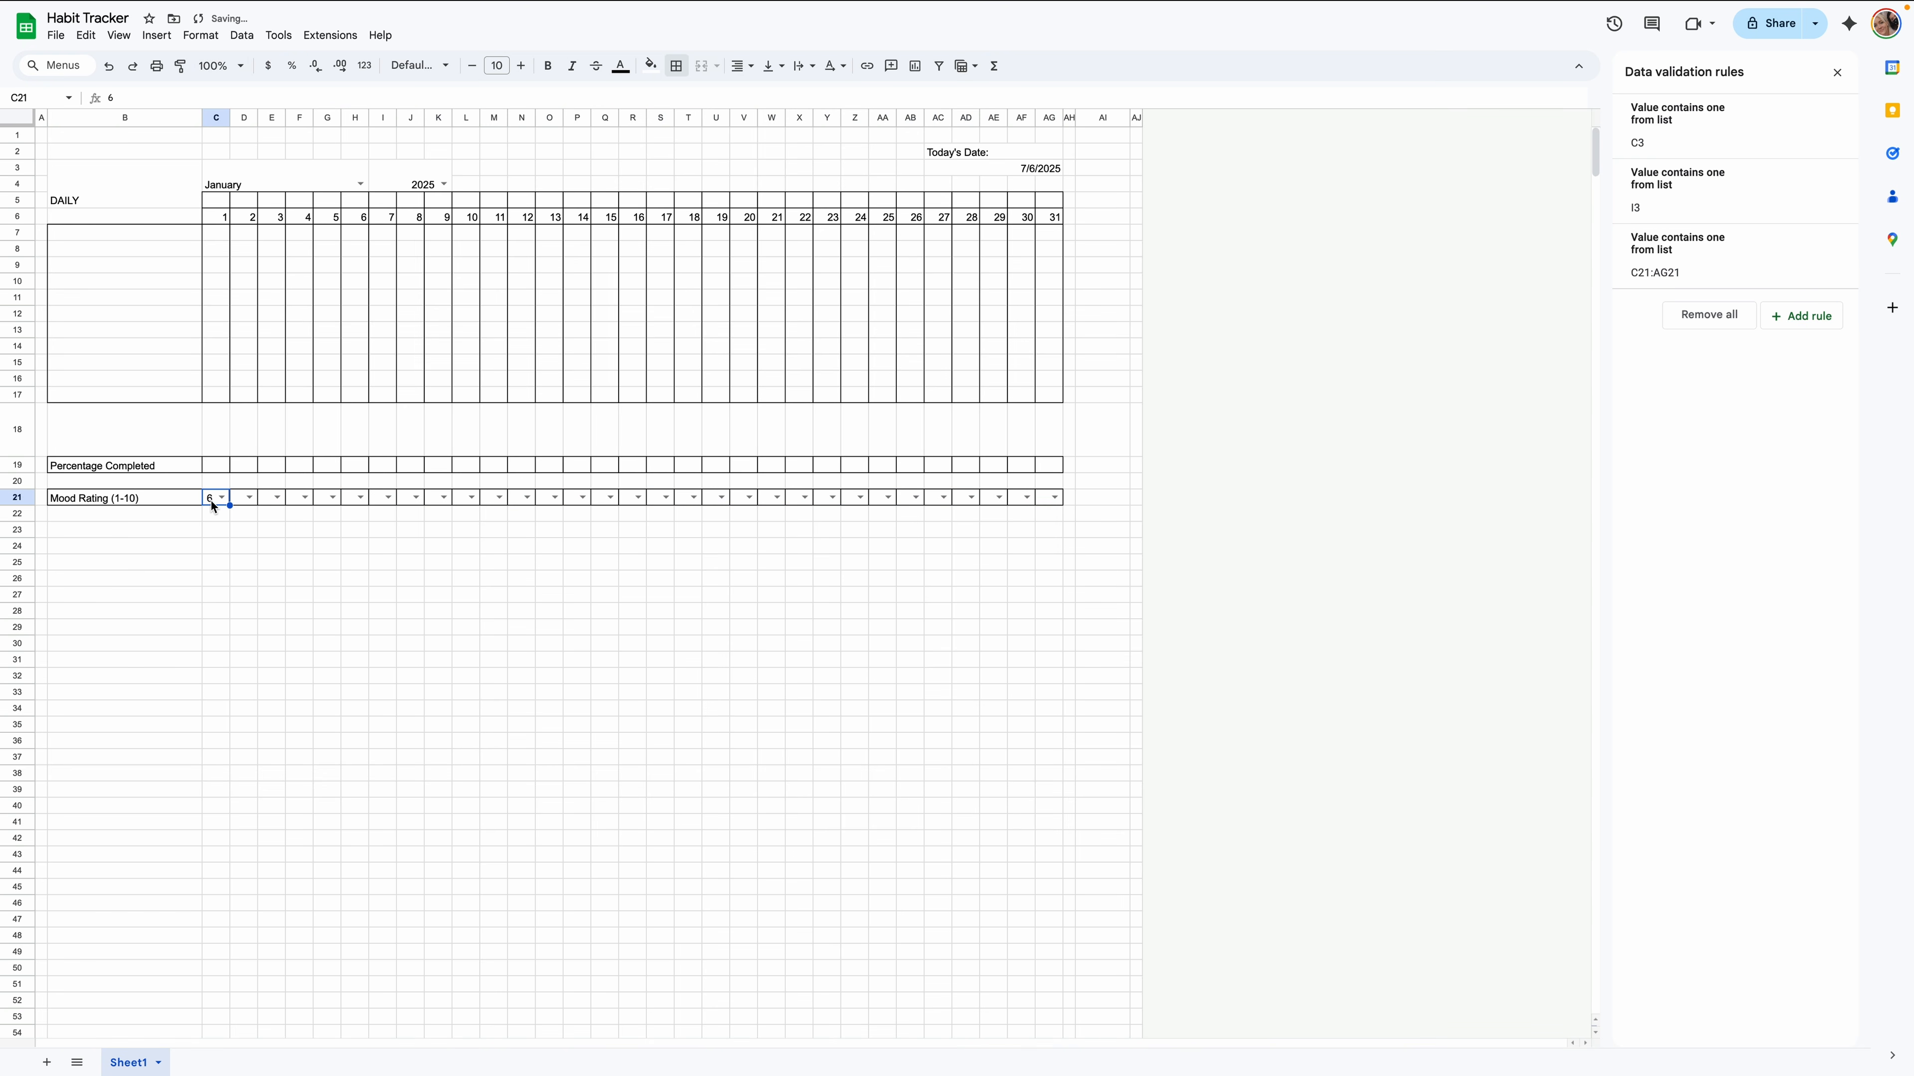
pyautogui.press('Delete')
# Merge cells B23:B24 below the mood rating row and enter the section label "WEEKLY".
pyautogui.click(155, 529)
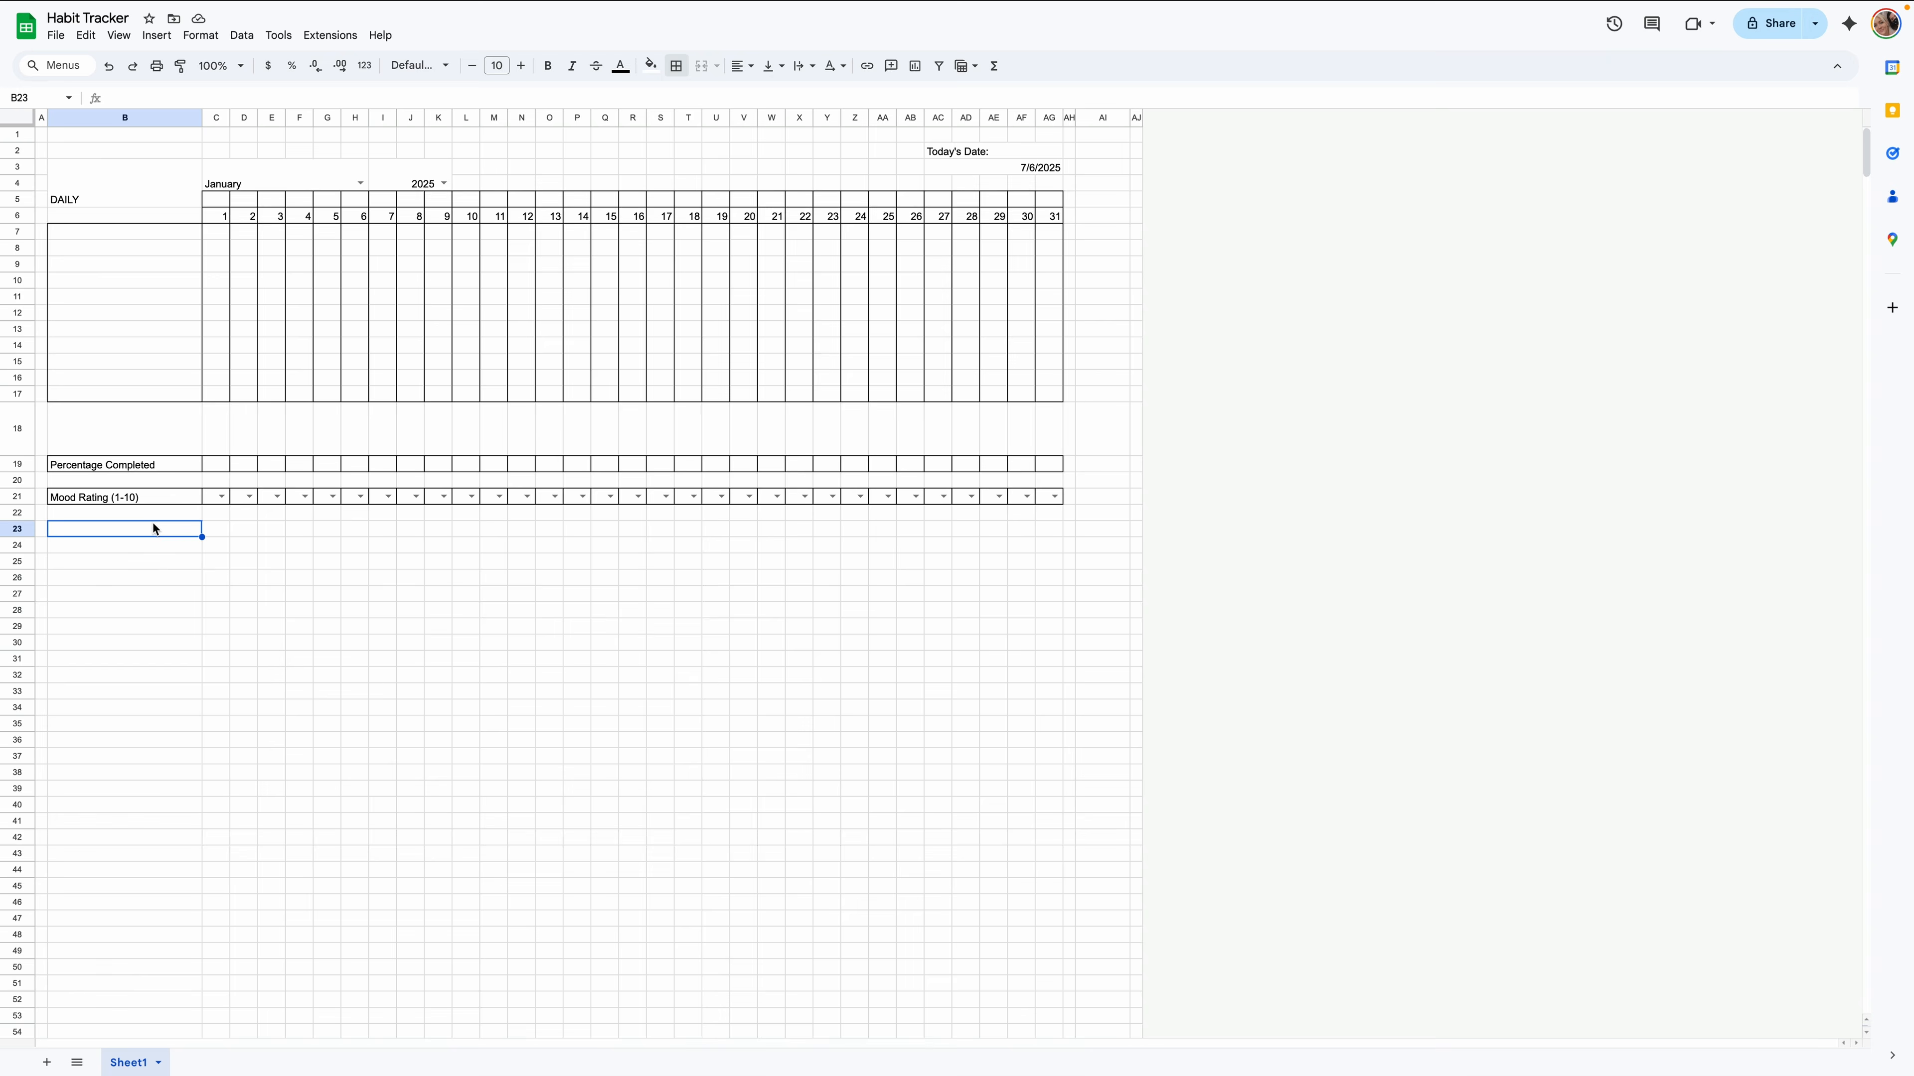
pyautogui.moveTo(153, 528); pyautogui.dragTo(151, 543)
pyautogui.scroll(-1, 150, 542)
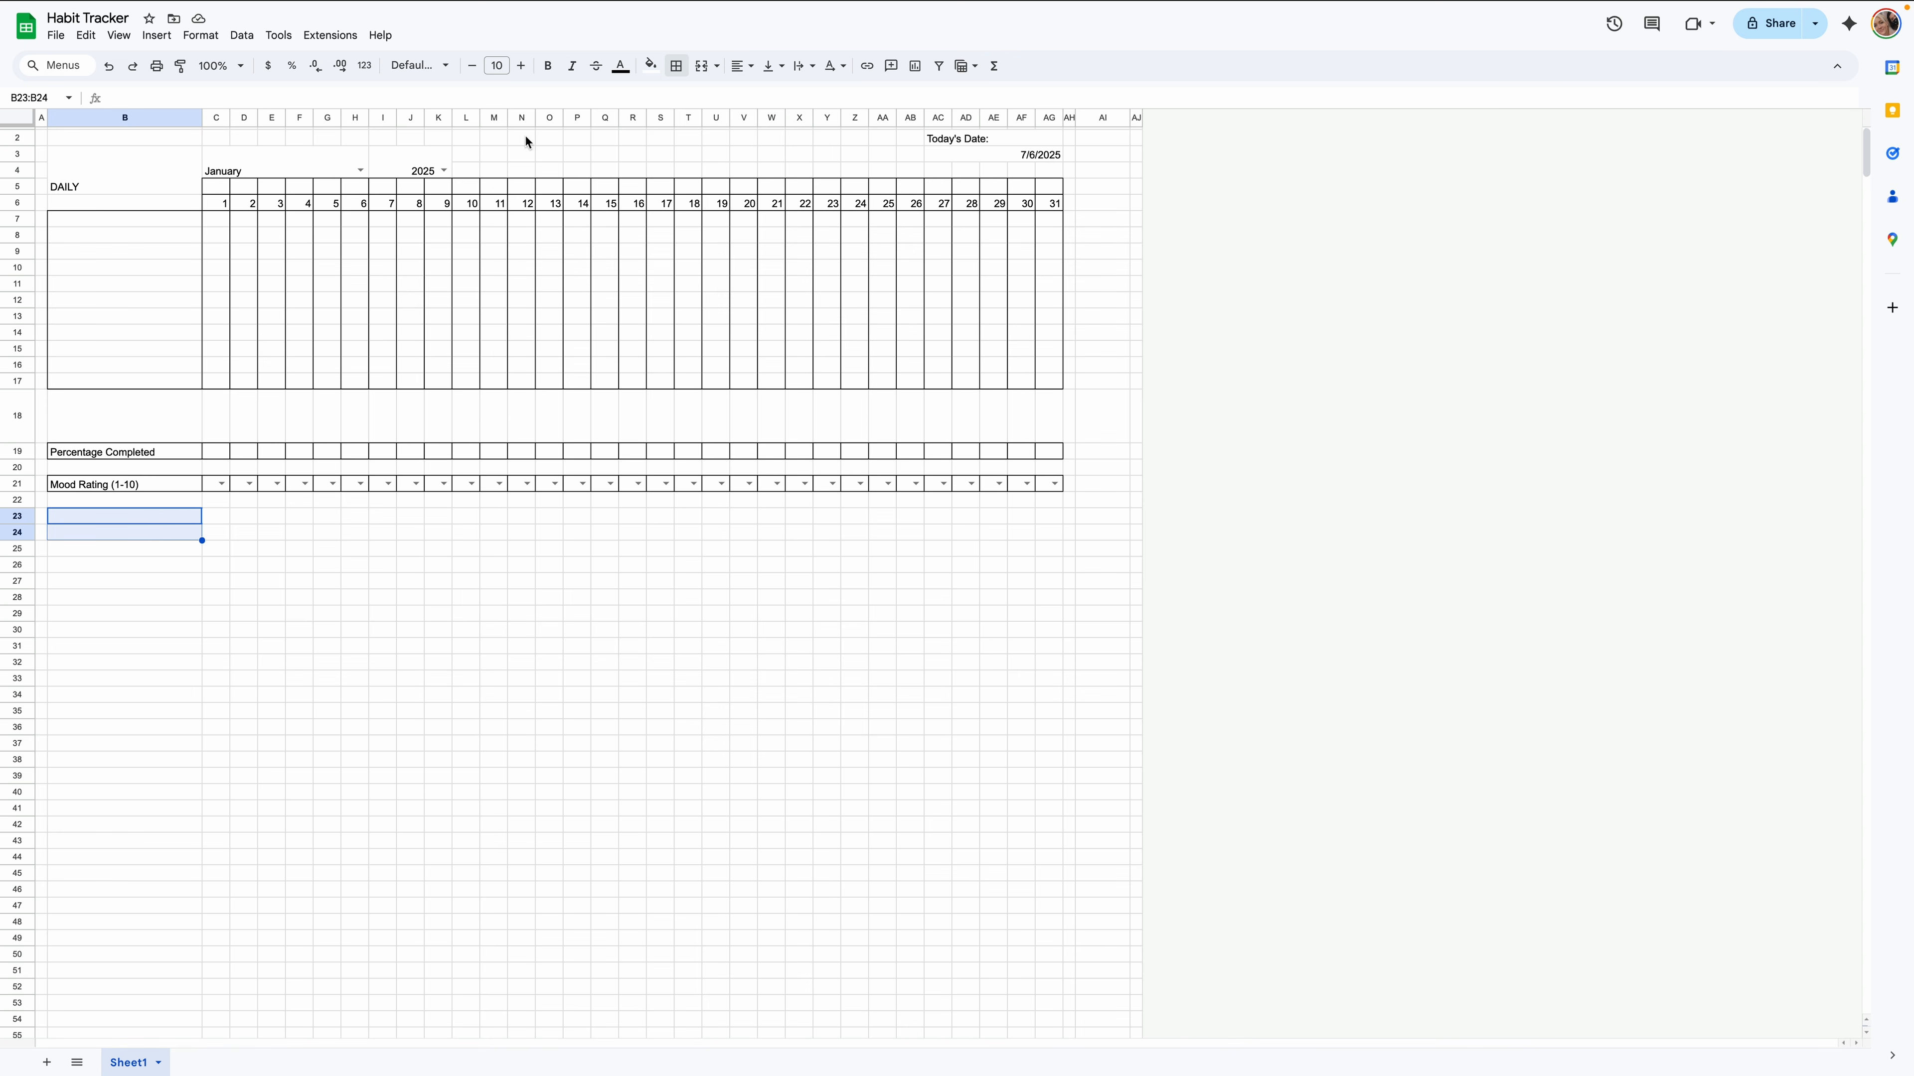
pyautogui.click(701, 66)
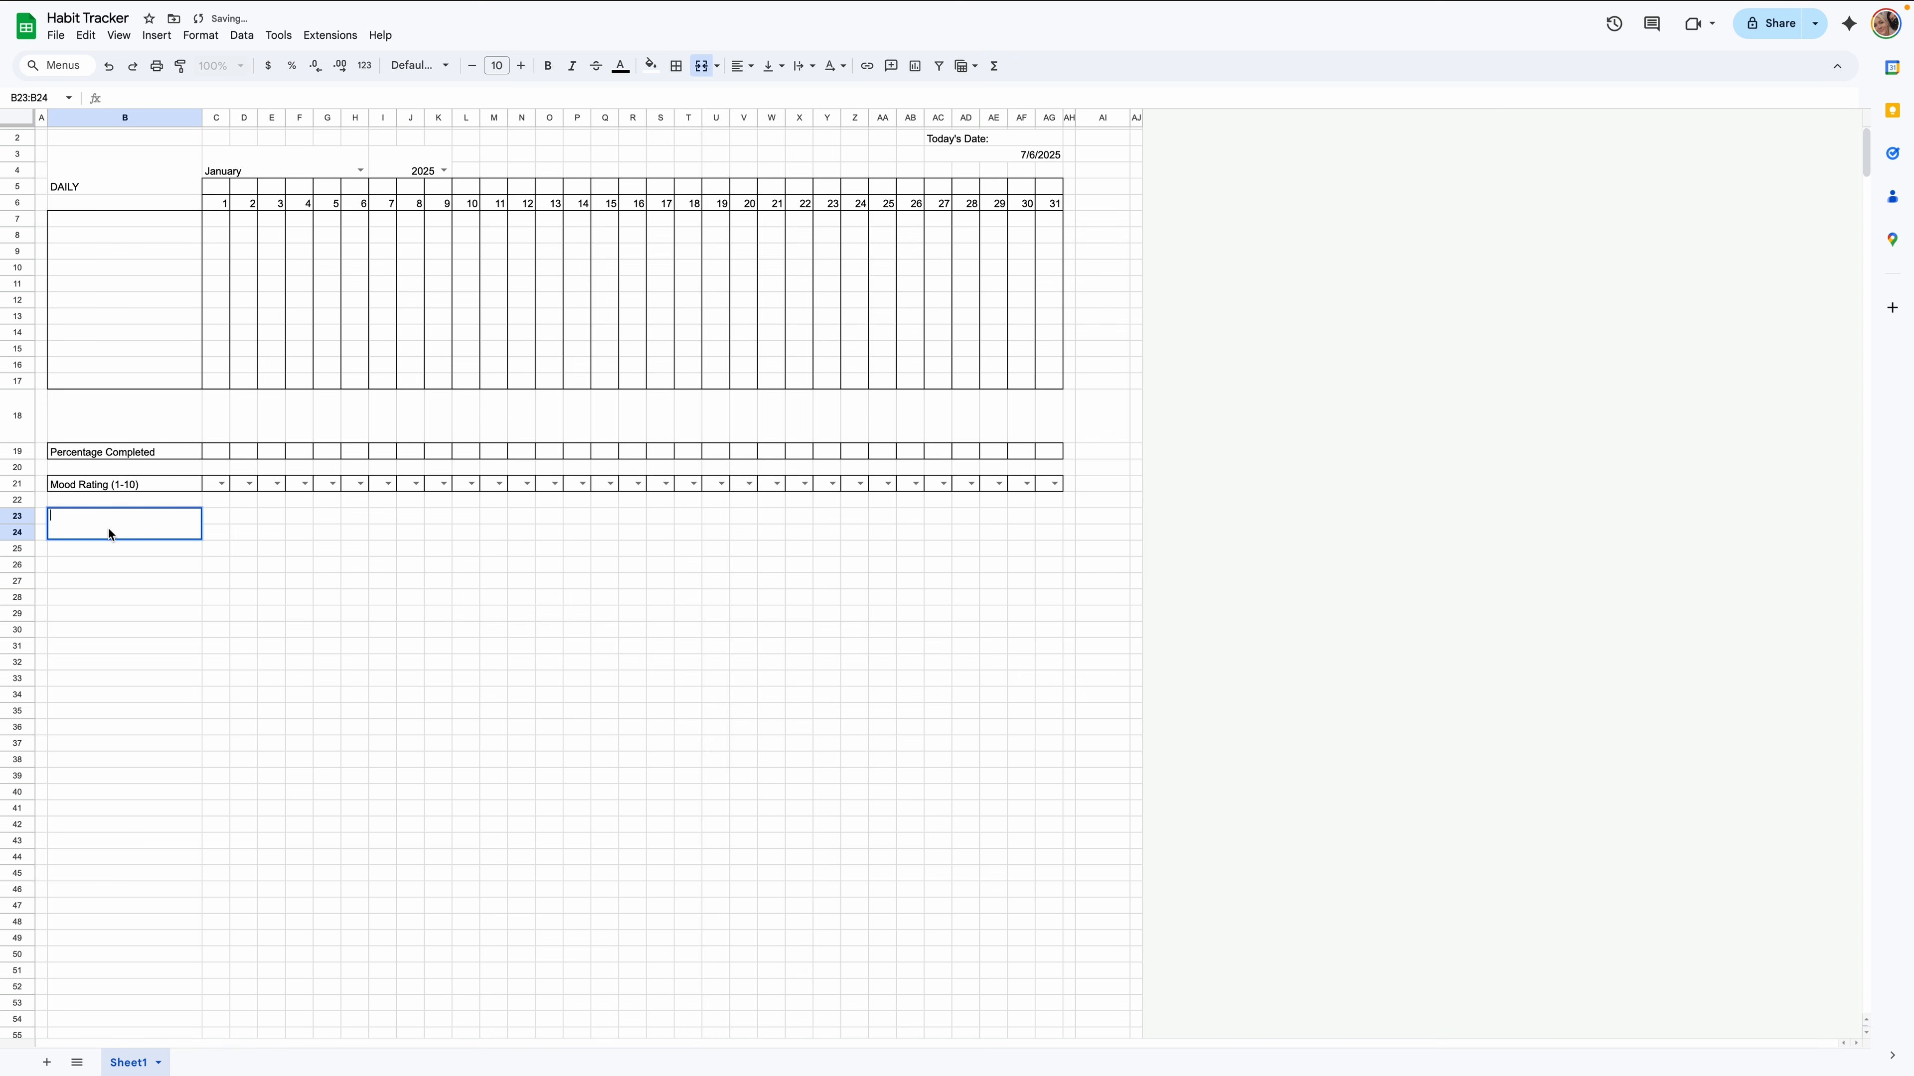
pyautogui.write('WEEKLY')
# Copy the merged WEEKLY label to B37:B38 and change the copy's text to "MONTHLY".
pyautogui.hotkey('ctrl', 'c')
pyautogui.click(124, 745)
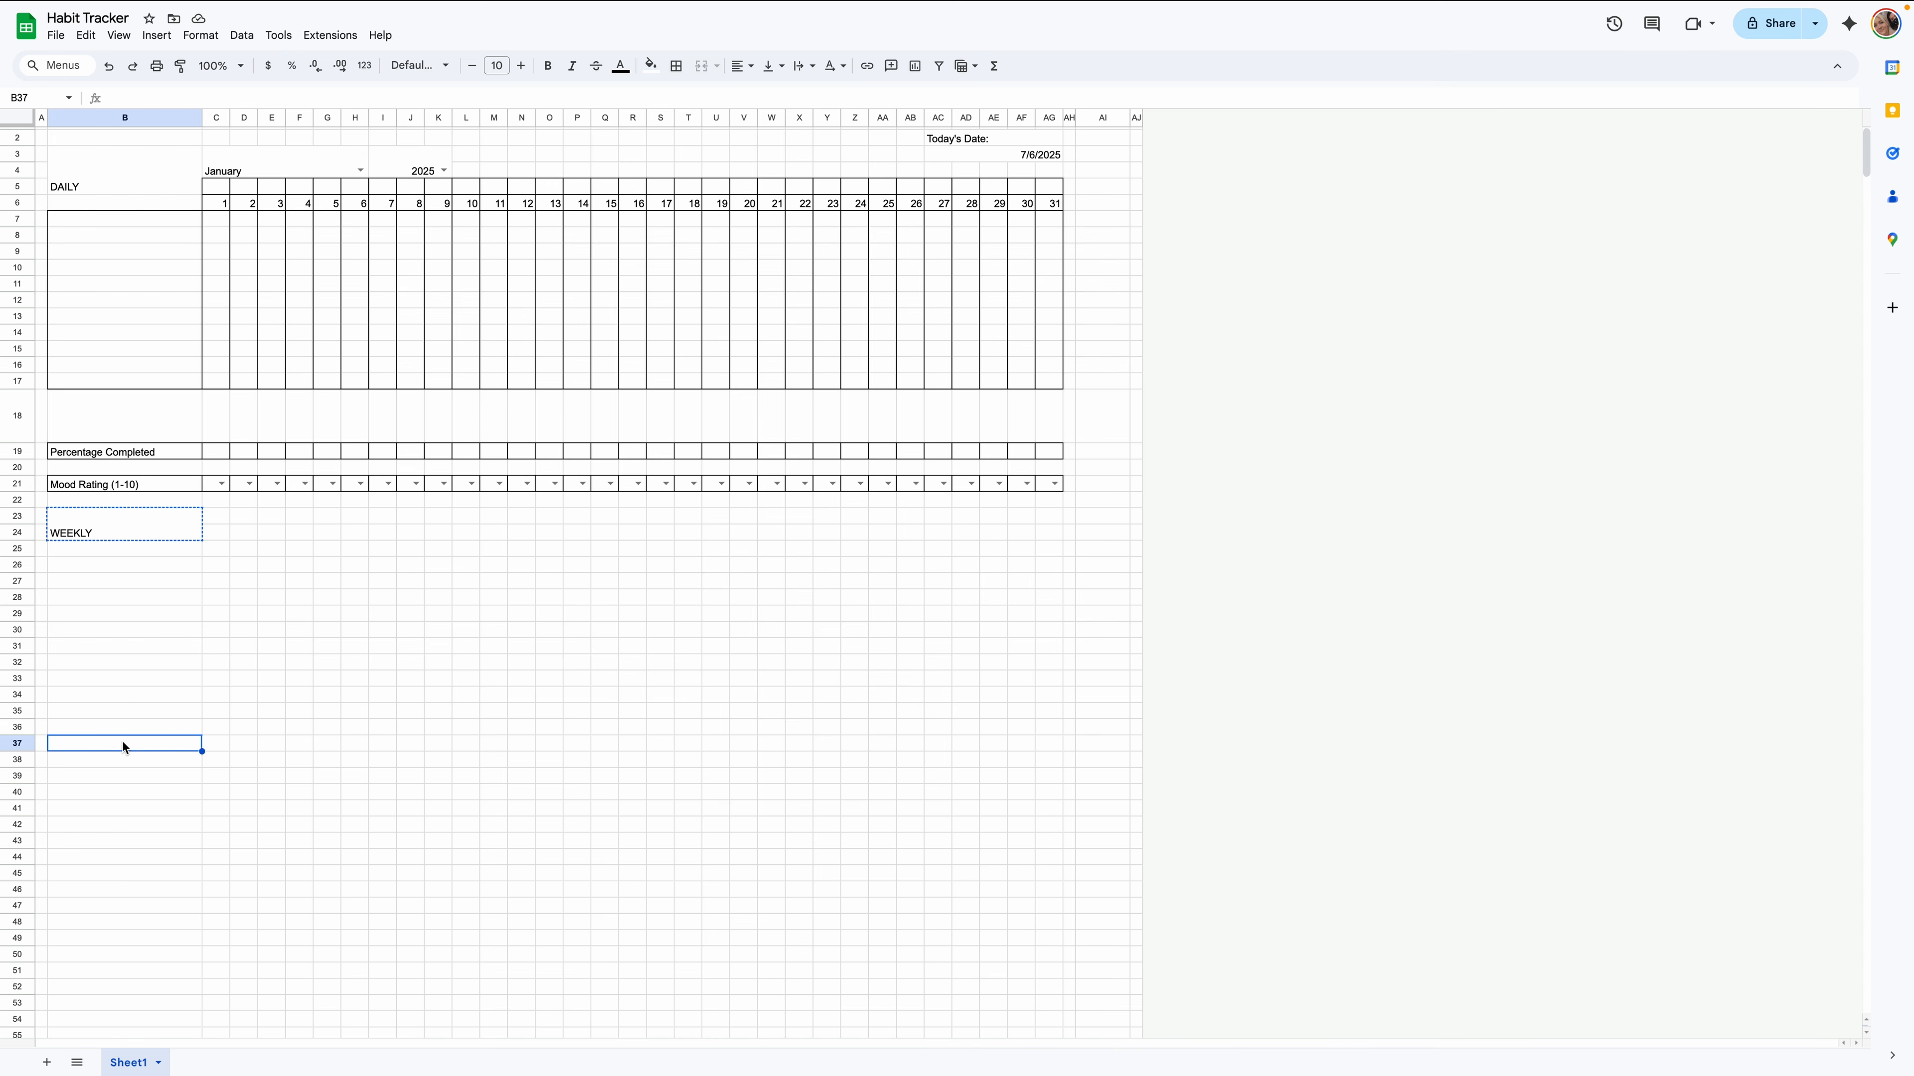
pyautogui.hotkey('ctrl', 'v')
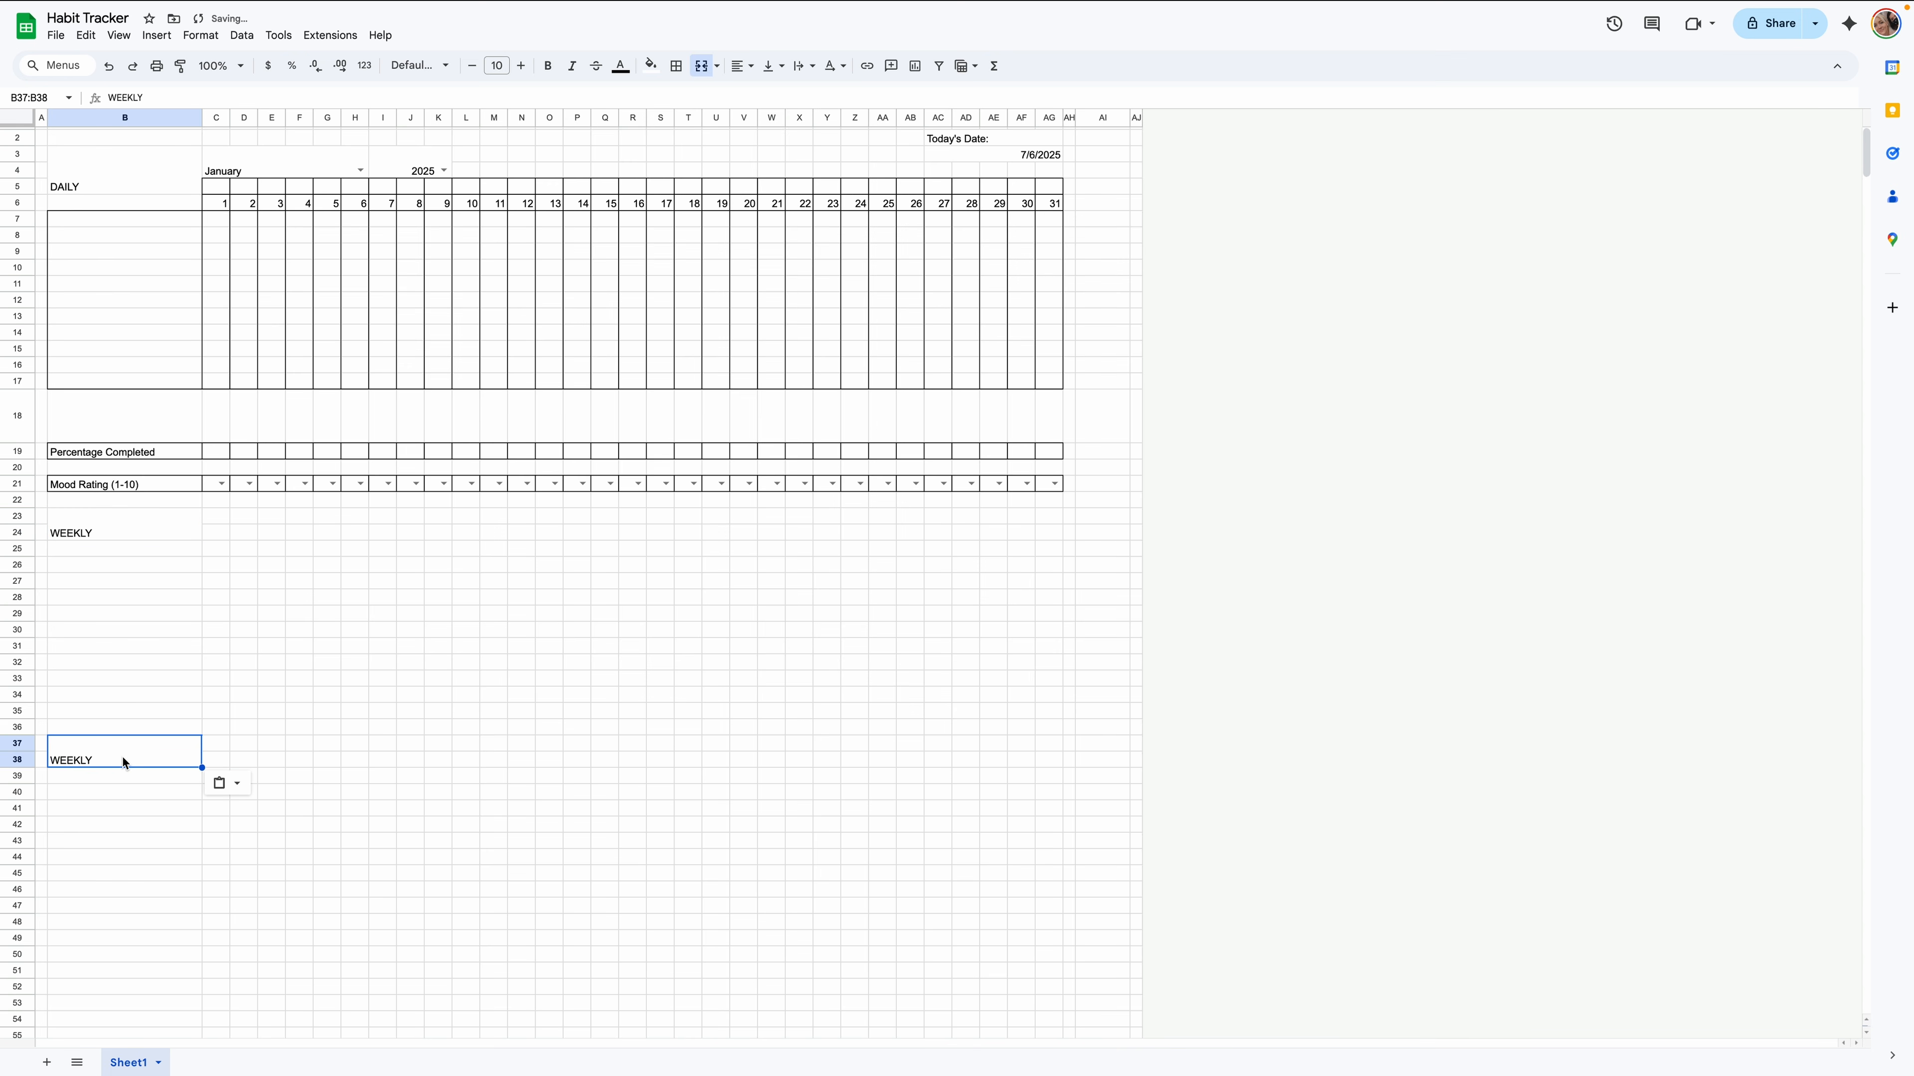
pyautogui.doubleClick(124, 759)
pyautogui.moveTo(121, 746); pyautogui.dragTo(34, 738)
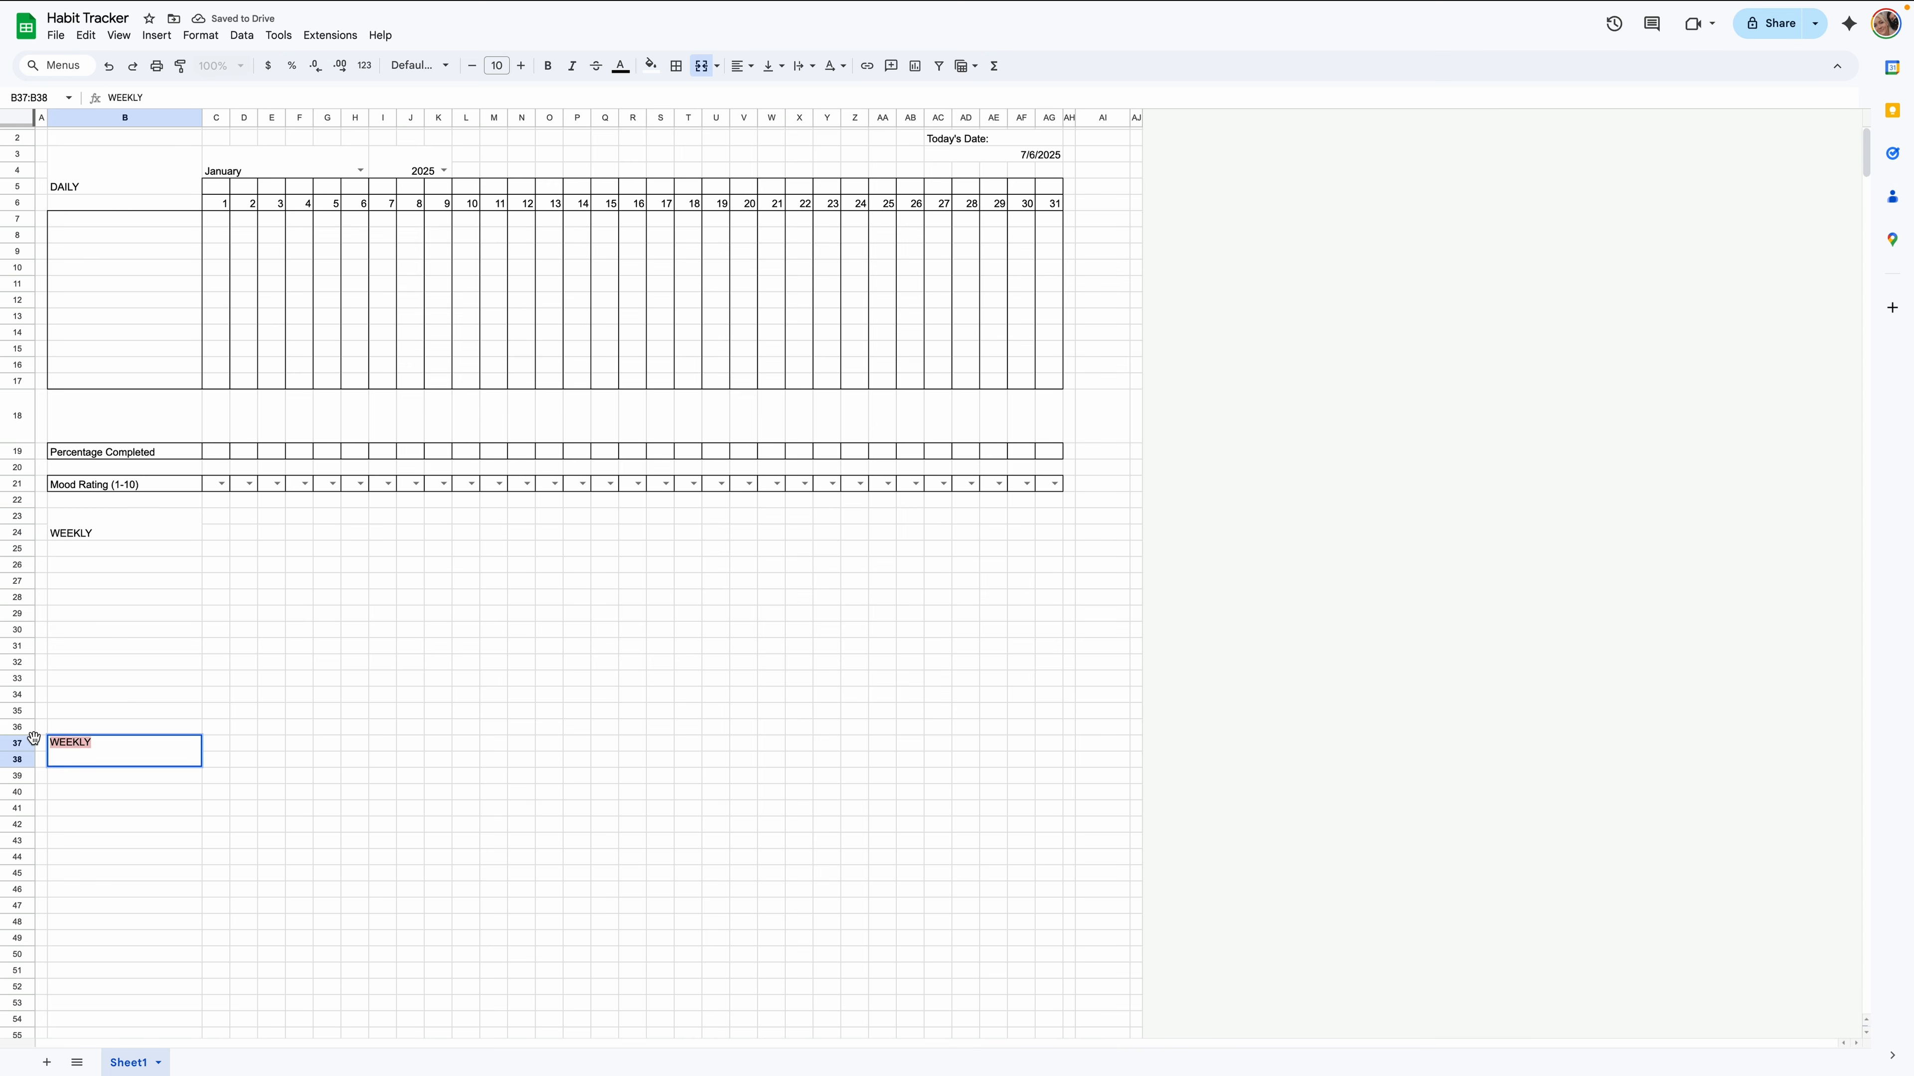
pyautogui.write('MONTHLY')
pyautogui.press('Return')
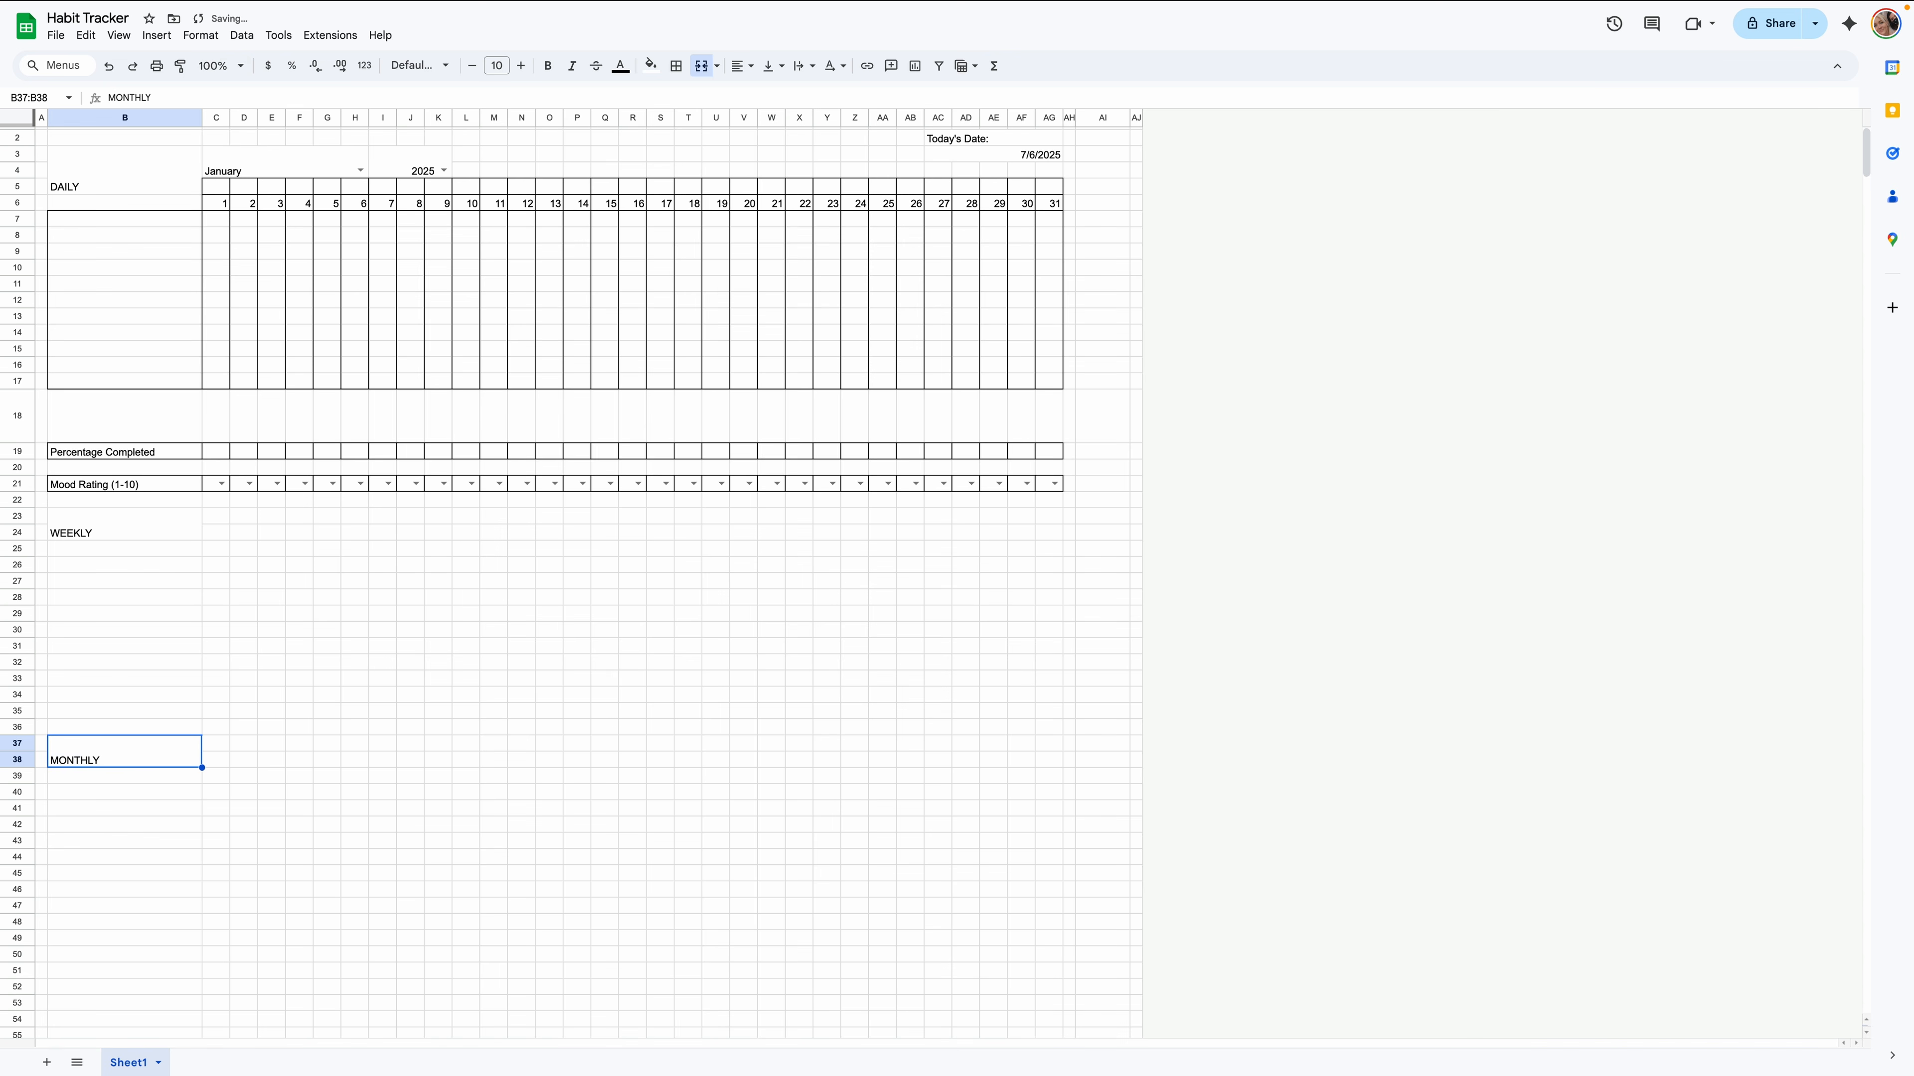
# Merge cells C23:I23 beside the weekly label and enter the heading "WEEK 1".
pyautogui.moveTo(218, 518); pyautogui.dragTo(383, 525)
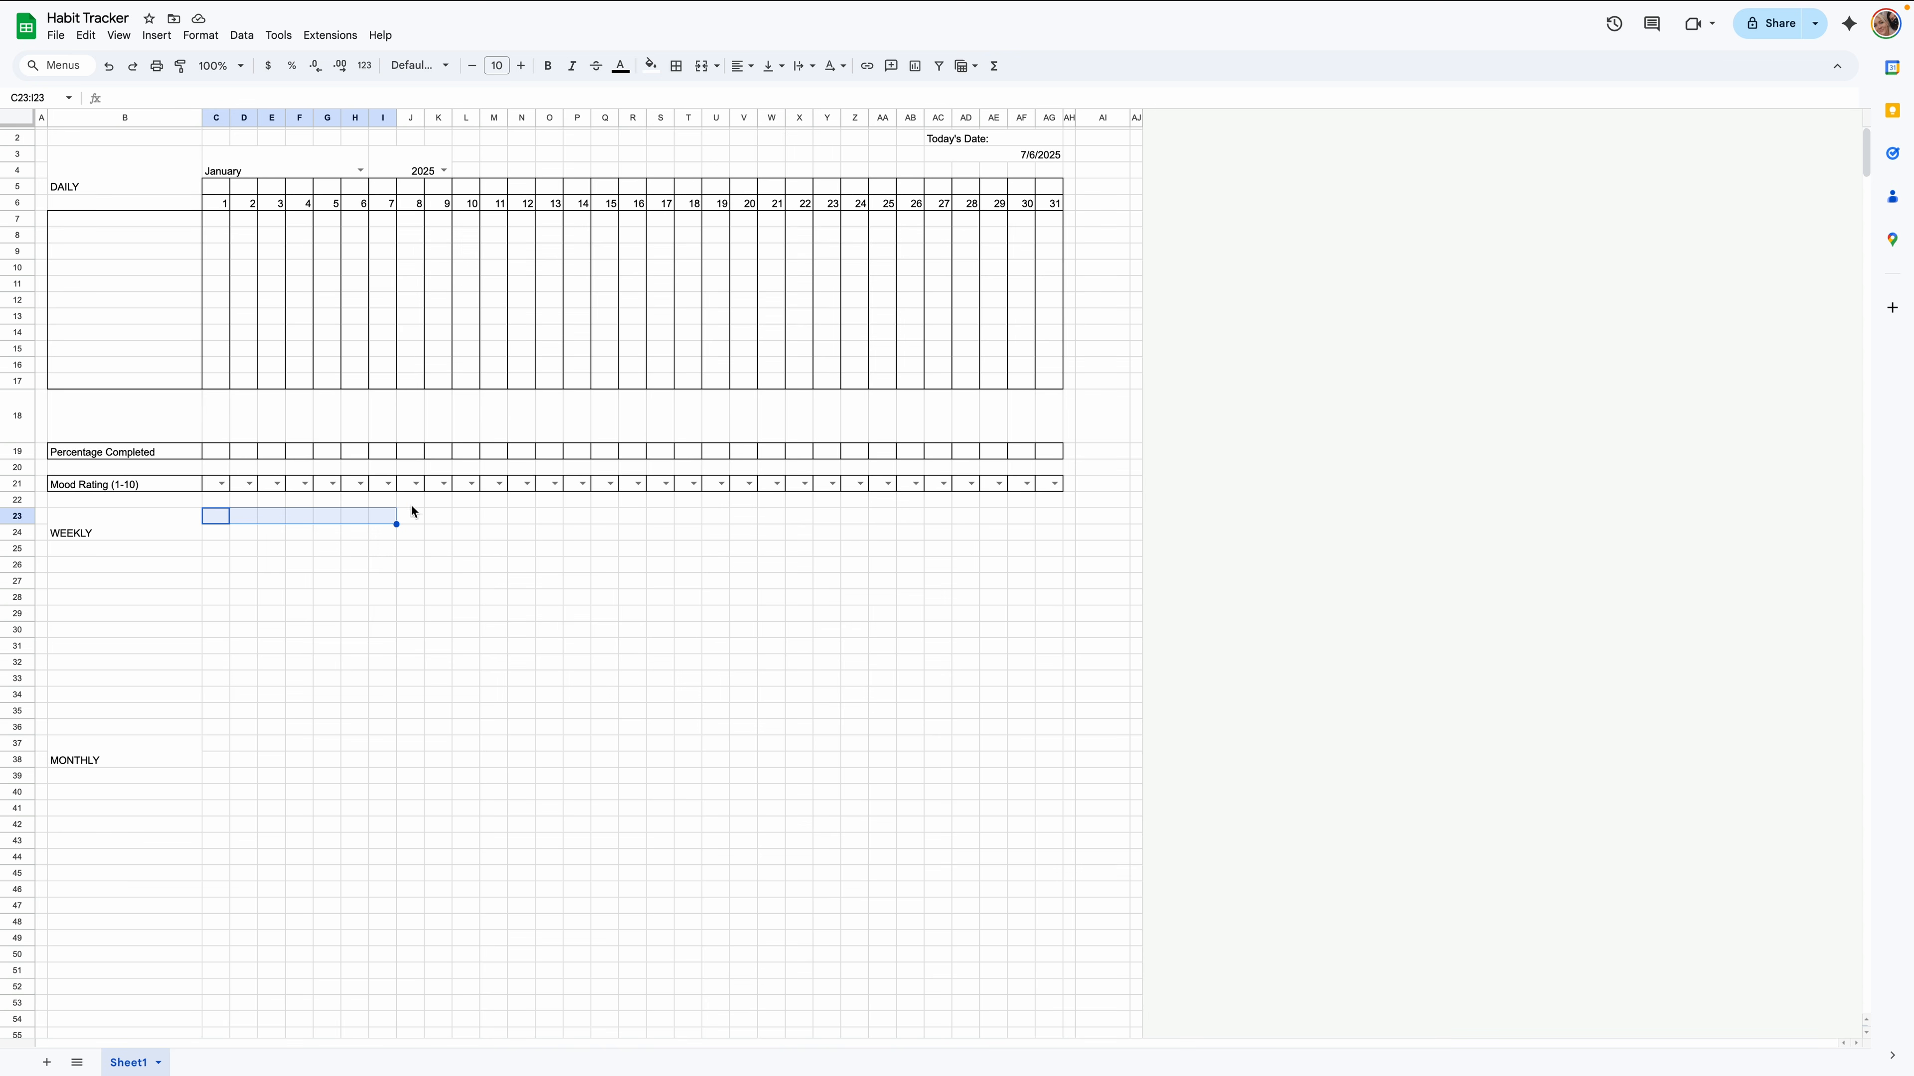
pyautogui.click(701, 66)
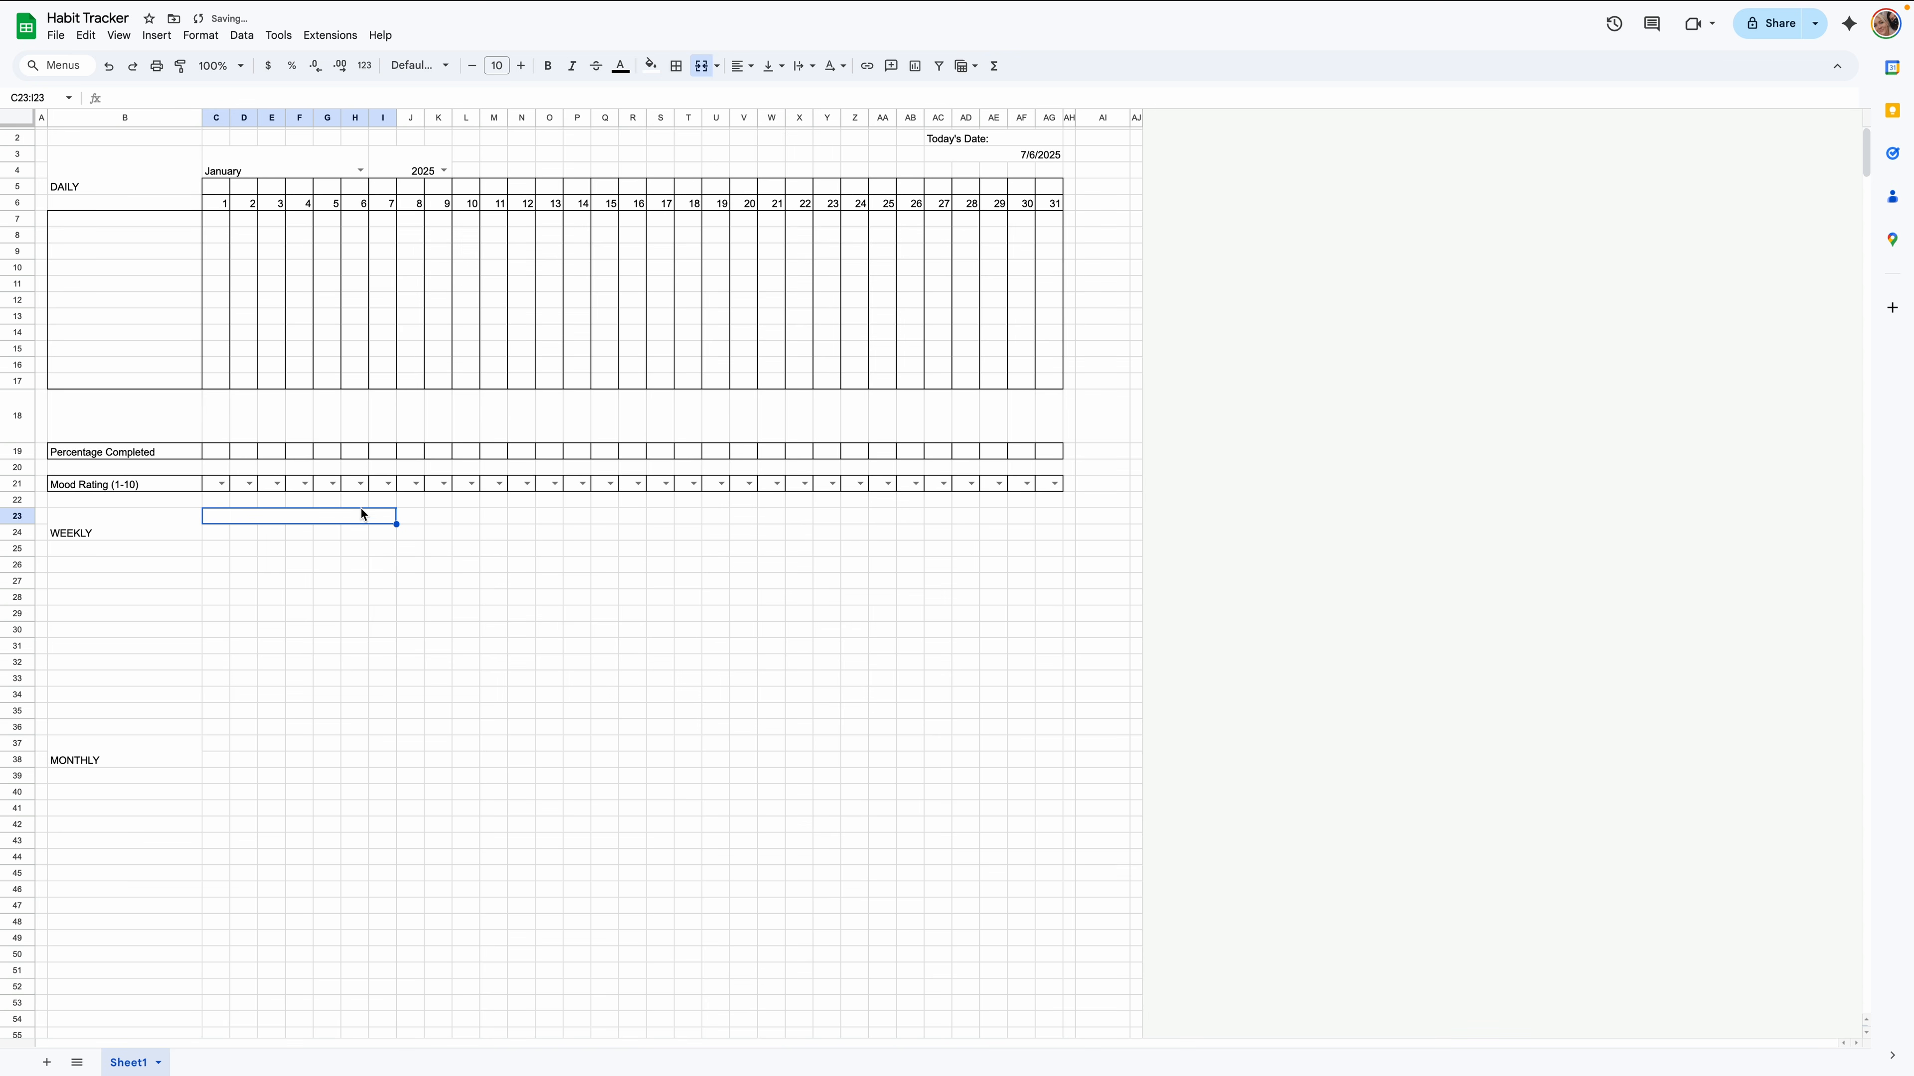
pyautogui.write('WEEK')
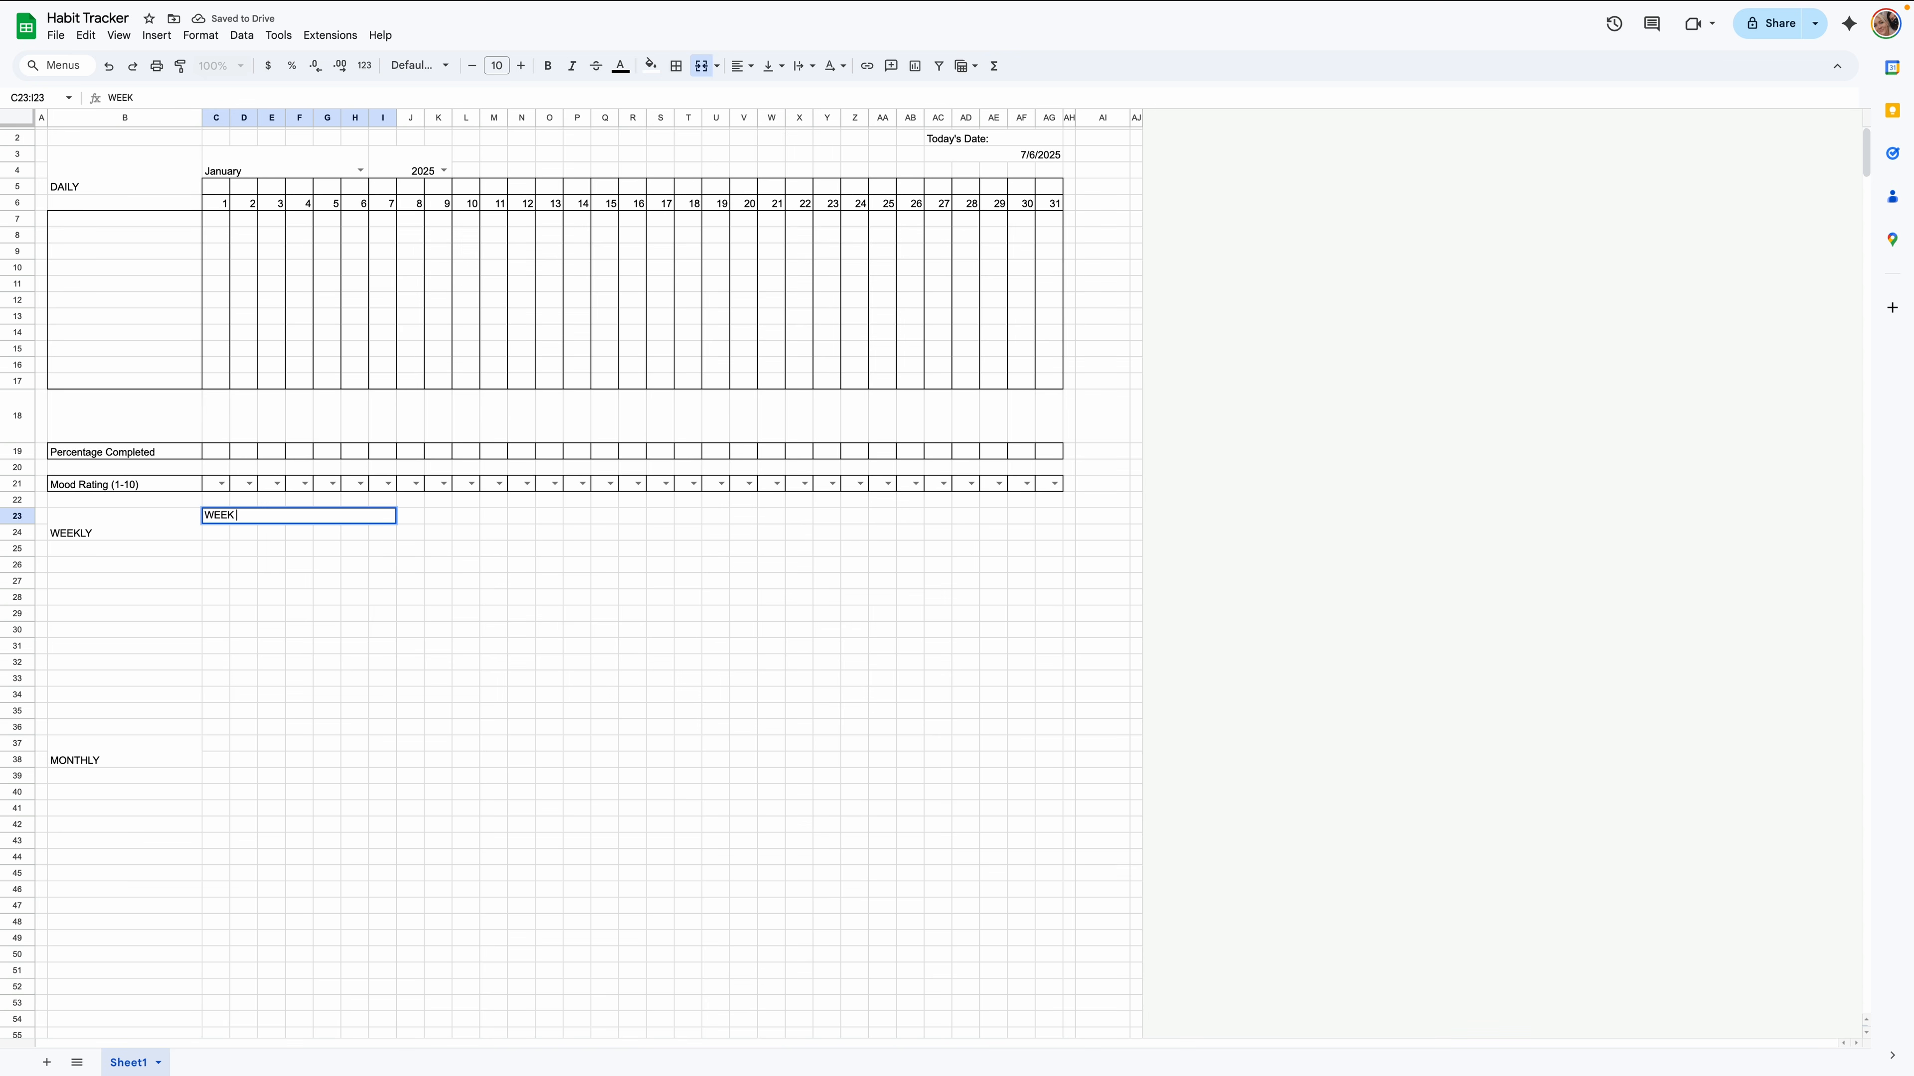
pyautogui.write(' 1')
pyautogui.press('Return')
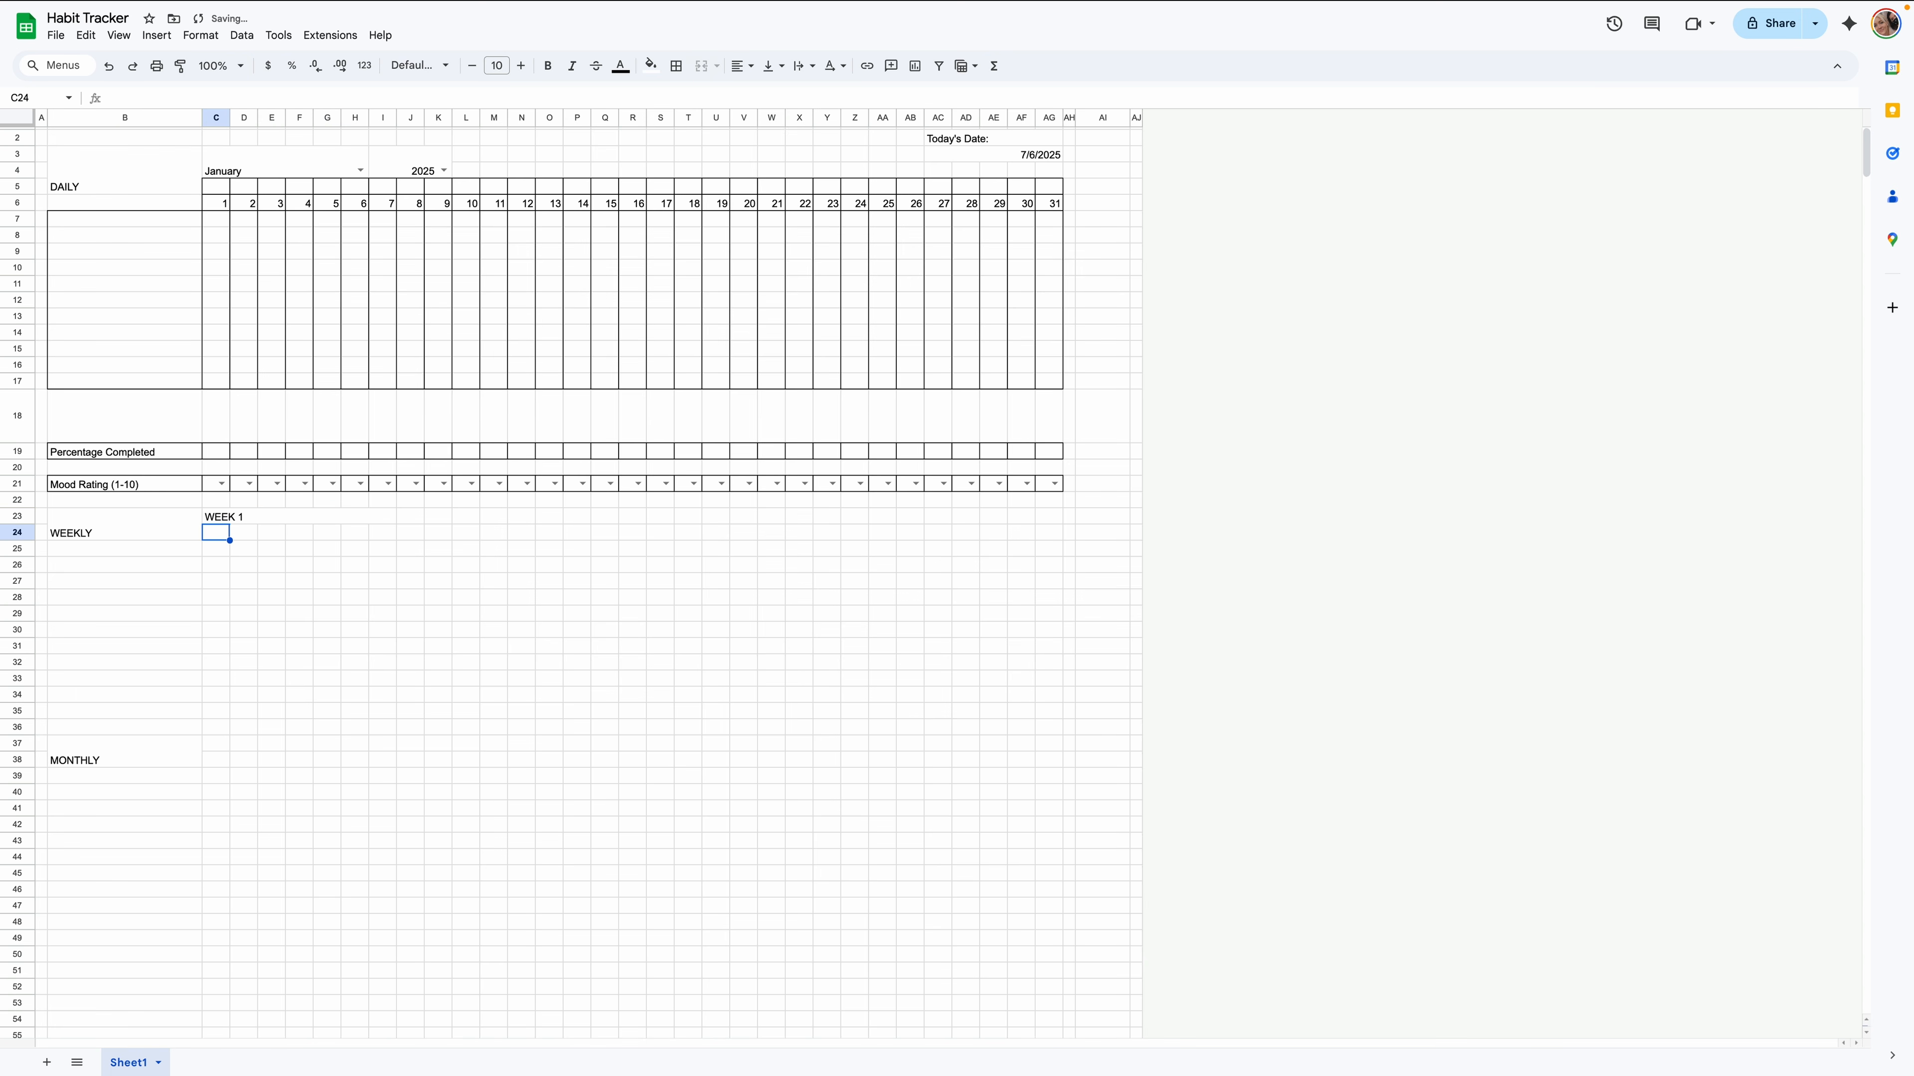
# Copy the merged WEEK 1 heading along row 23 to the cells starting at J23, Q23 and X23.
pyautogui.click(280, 512)
pyautogui.hotkey('ctrl', 'c')
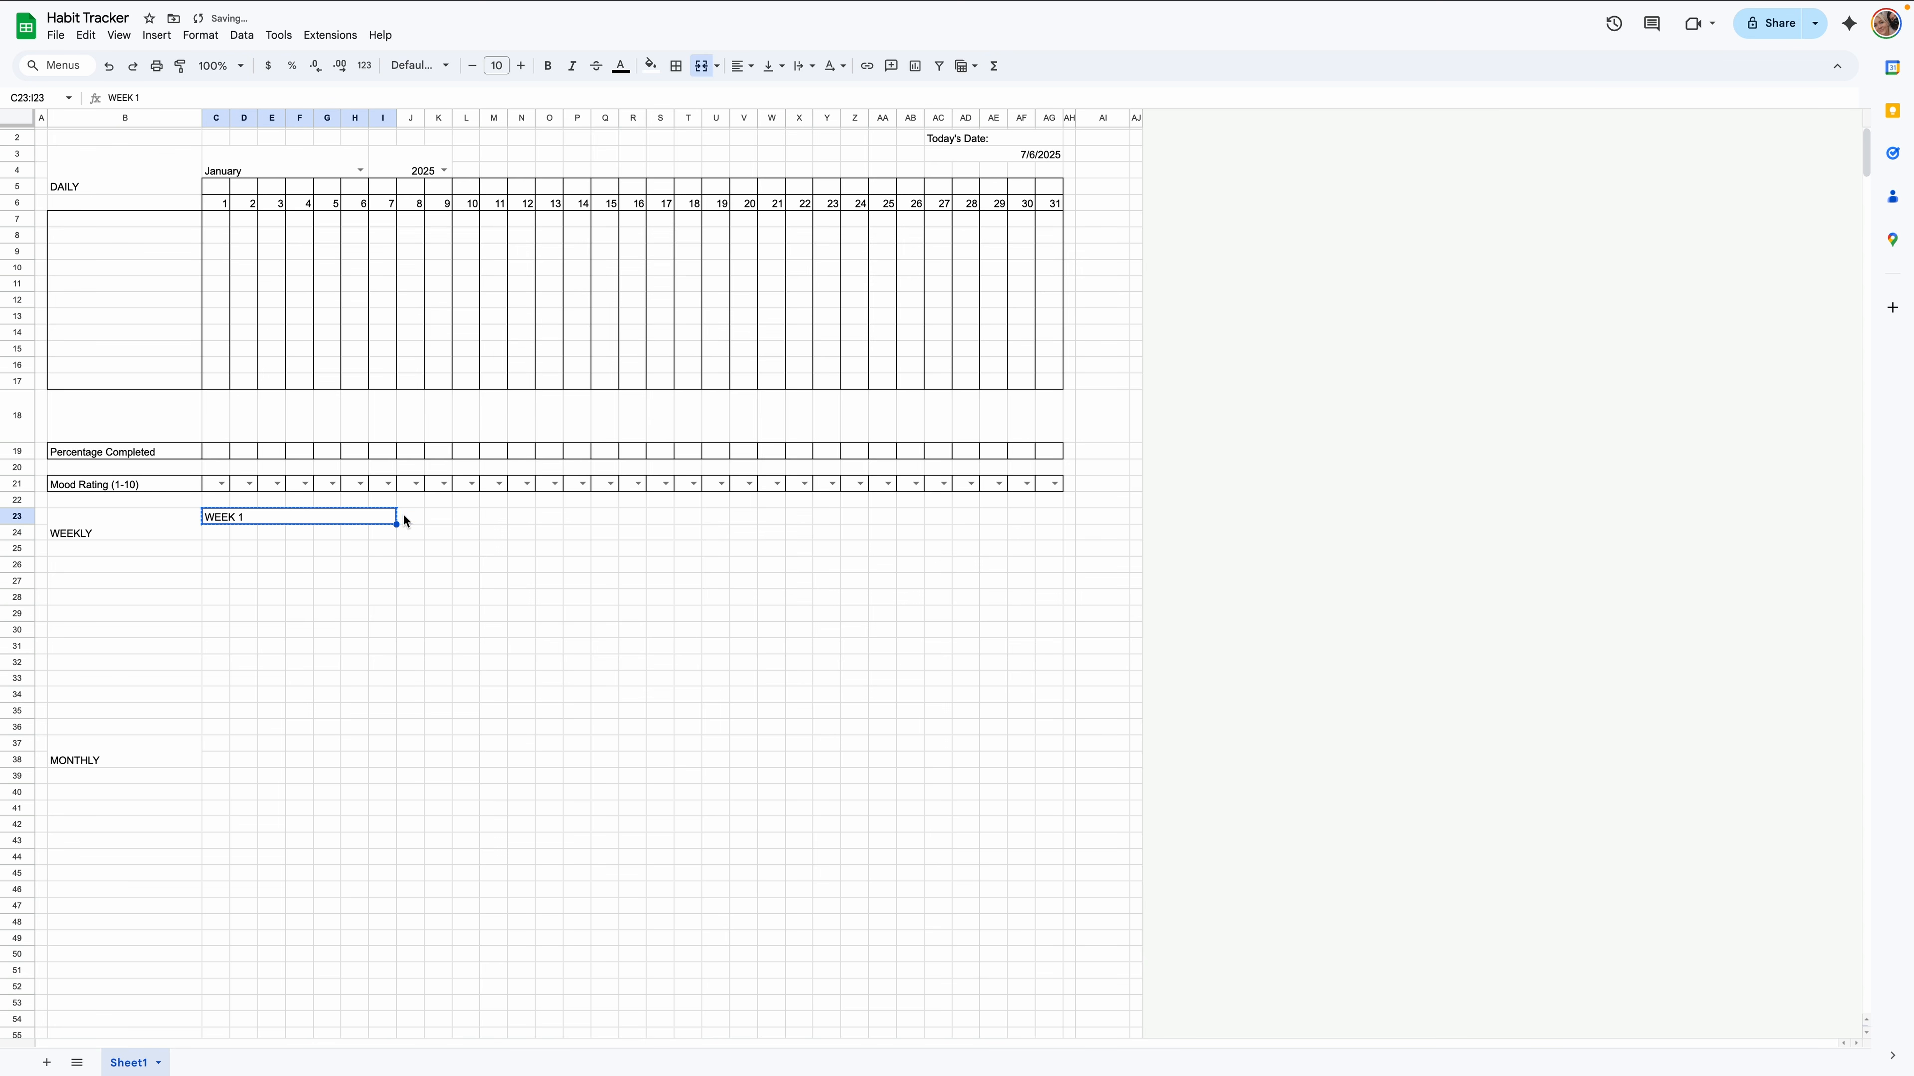
pyautogui.click(404, 514)
pyautogui.hotkey('ctrl', 'v')
pyautogui.click(610, 517)
pyautogui.hotkey('ctrl', 'v')
pyautogui.click(800, 518)
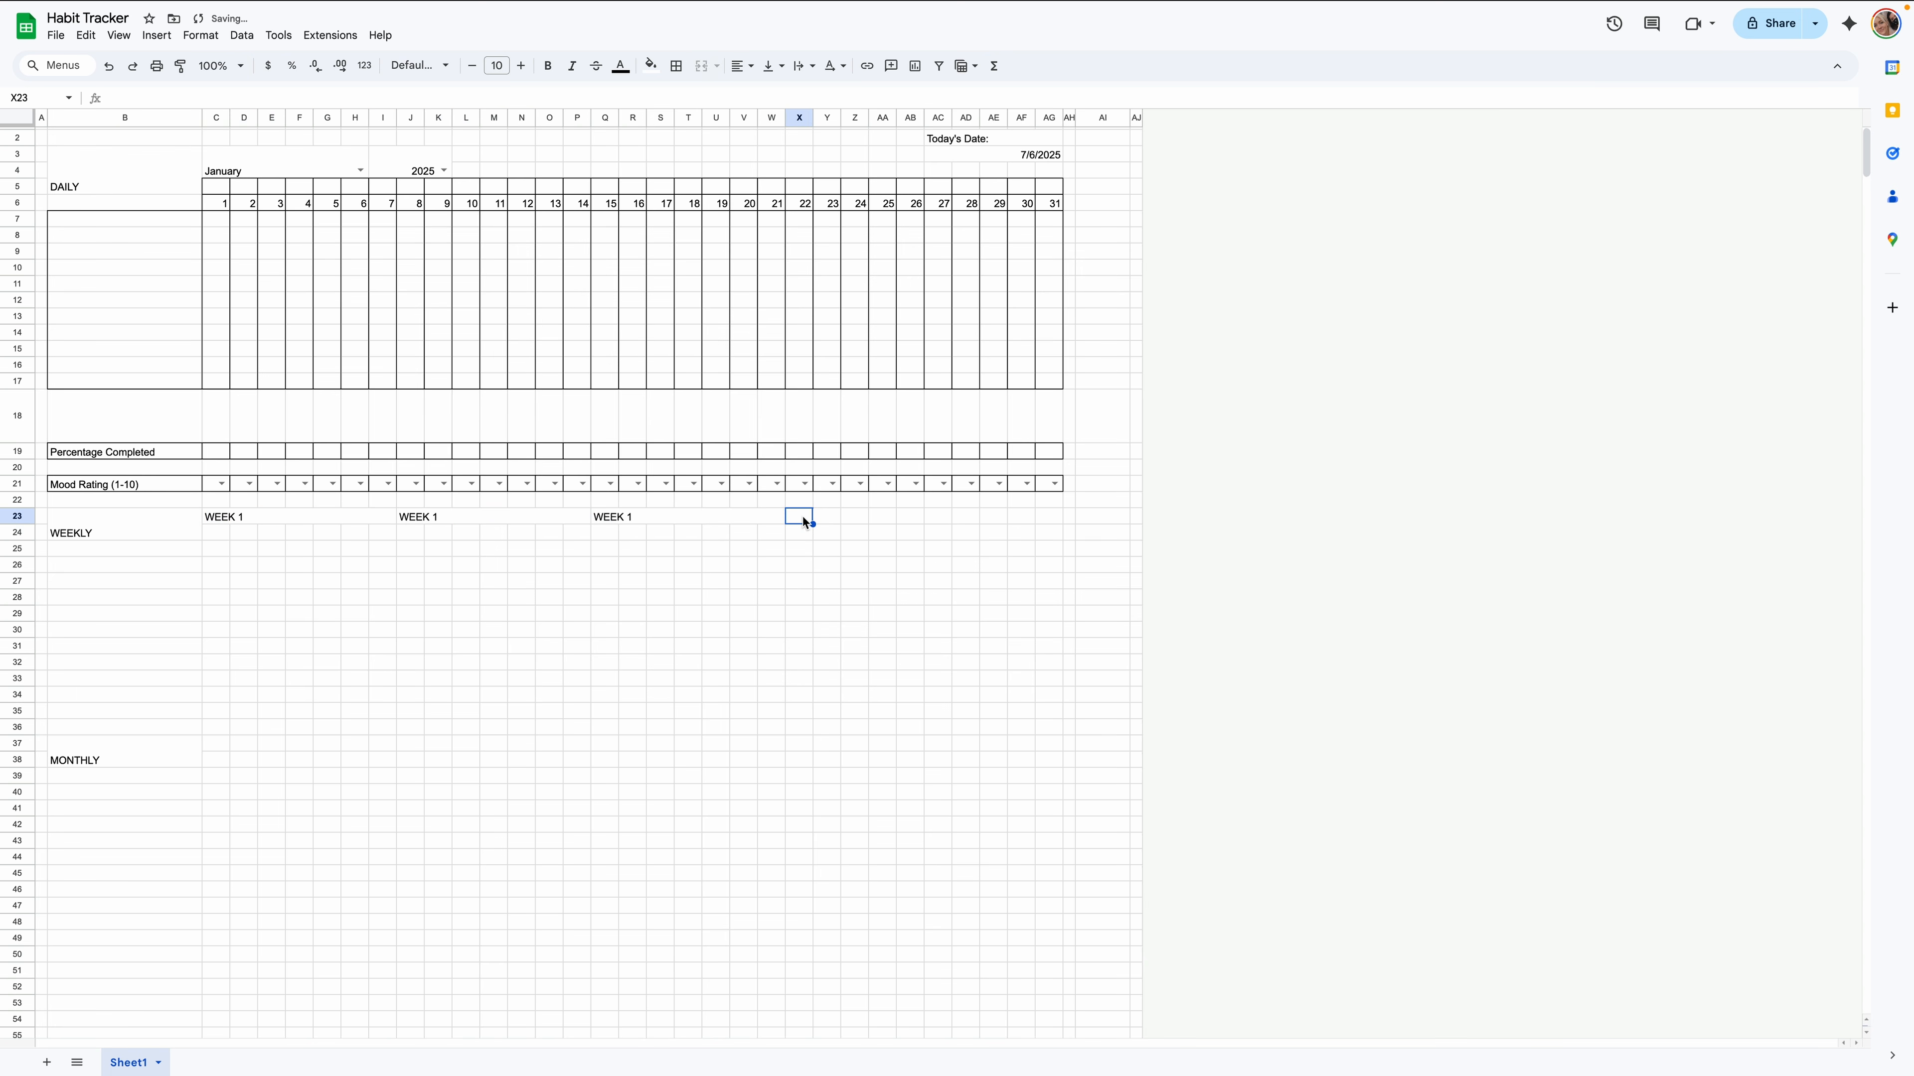
pyautogui.hotkey('ctrl', 'v')
# Renumber the three copied headings in row 23 as "WEEK 2", "WEEK 3" and "WEEK 4".
pyautogui.doubleClick(515, 518)
pyautogui.write('2')
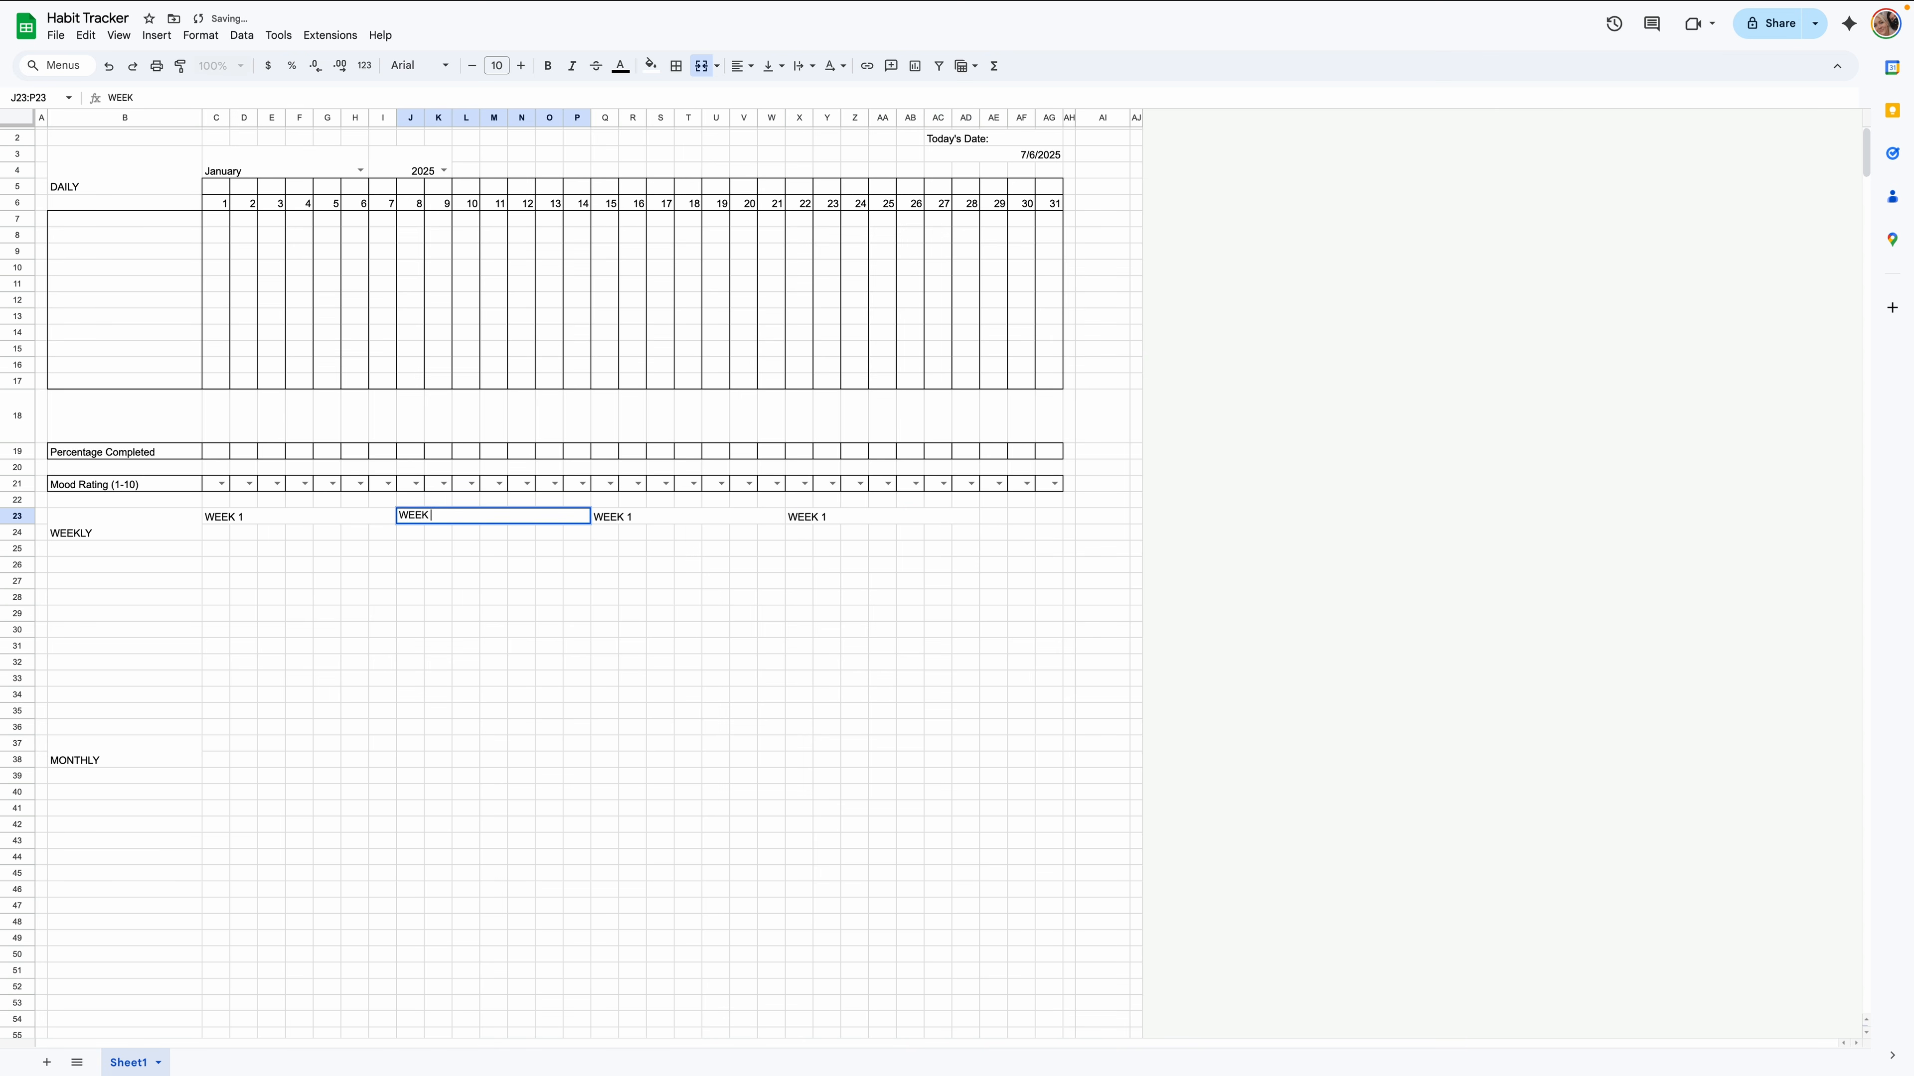
pyautogui.doubleClick(659, 517)
pyautogui.write('3')
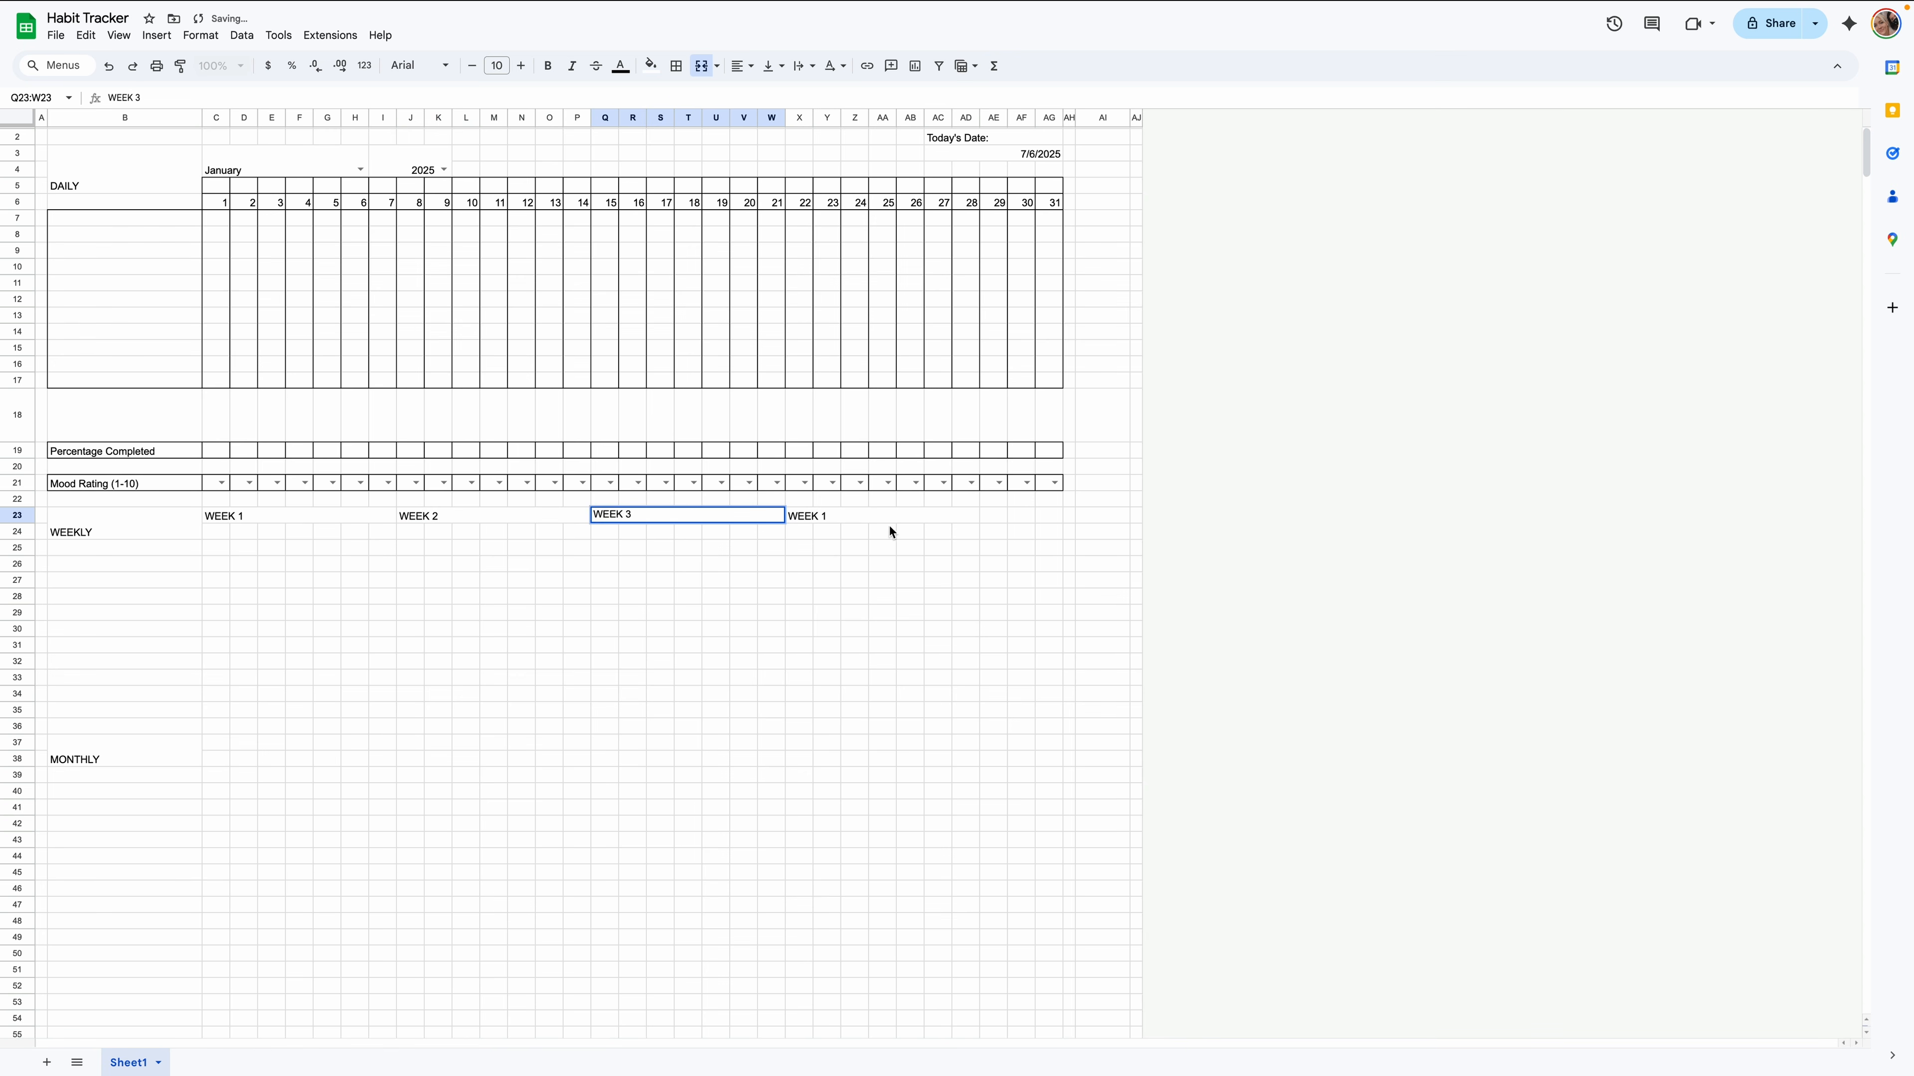
pyautogui.doubleClick(891, 520)
pyautogui.press('BackSpace')
pyautogui.write('4')
pyautogui.press('Return')
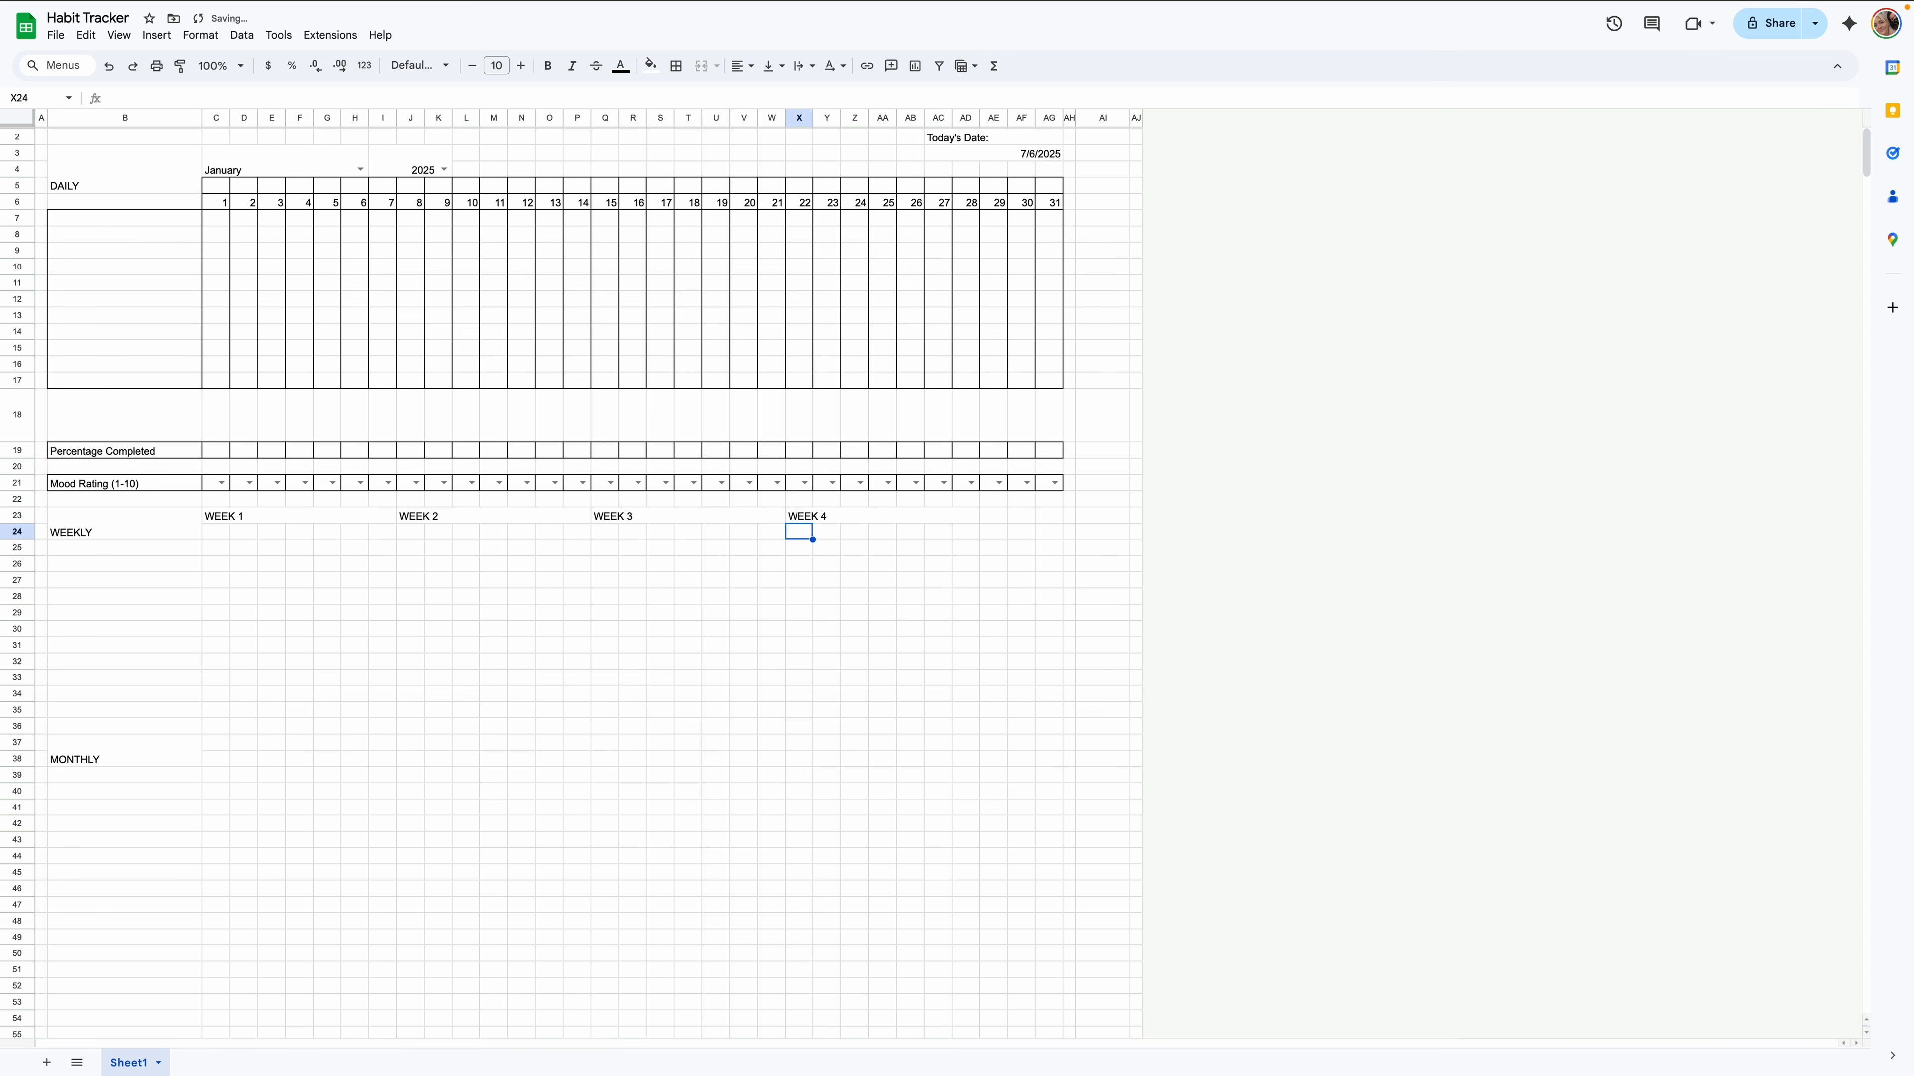
# Merge cells D24:I24 under WEEK 1 and fill the merged format down through row 28.
pyautogui.click(246, 537)
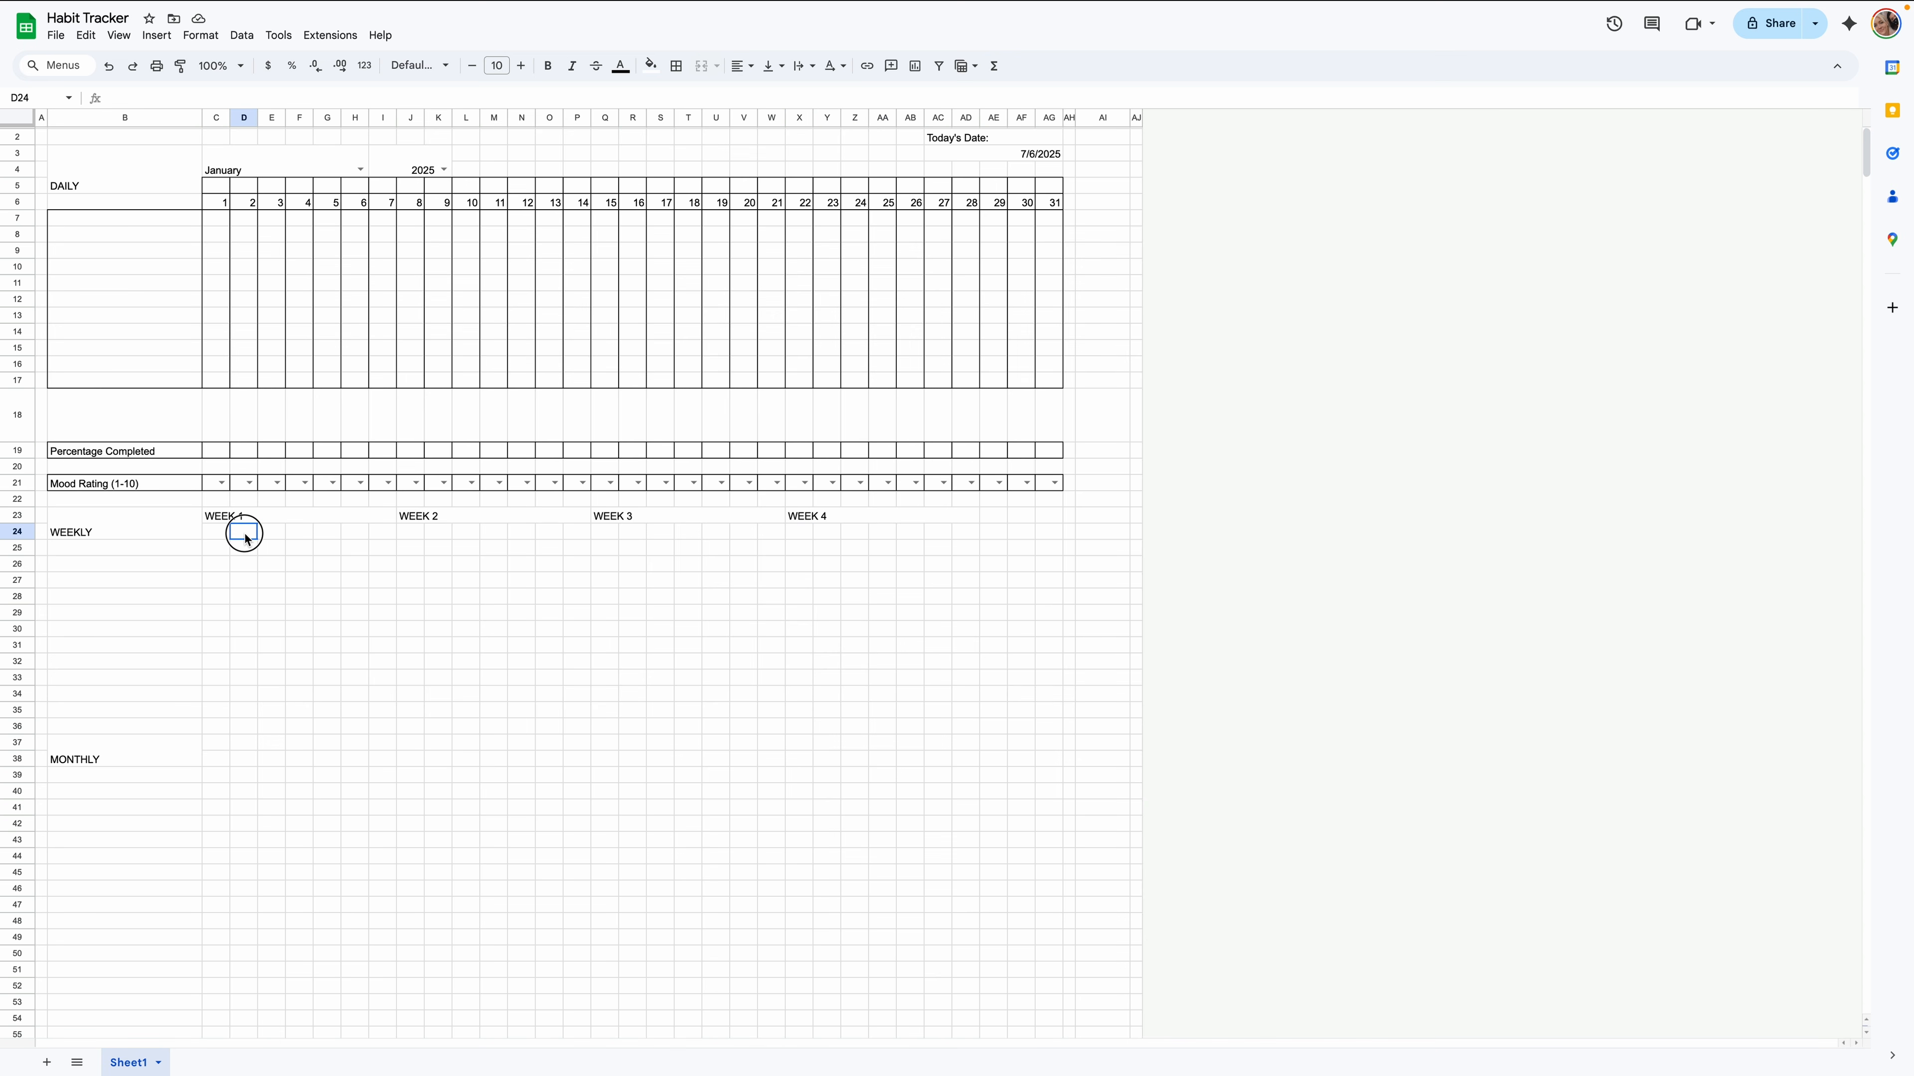
pyautogui.moveTo(247, 539); pyautogui.dragTo(378, 534)
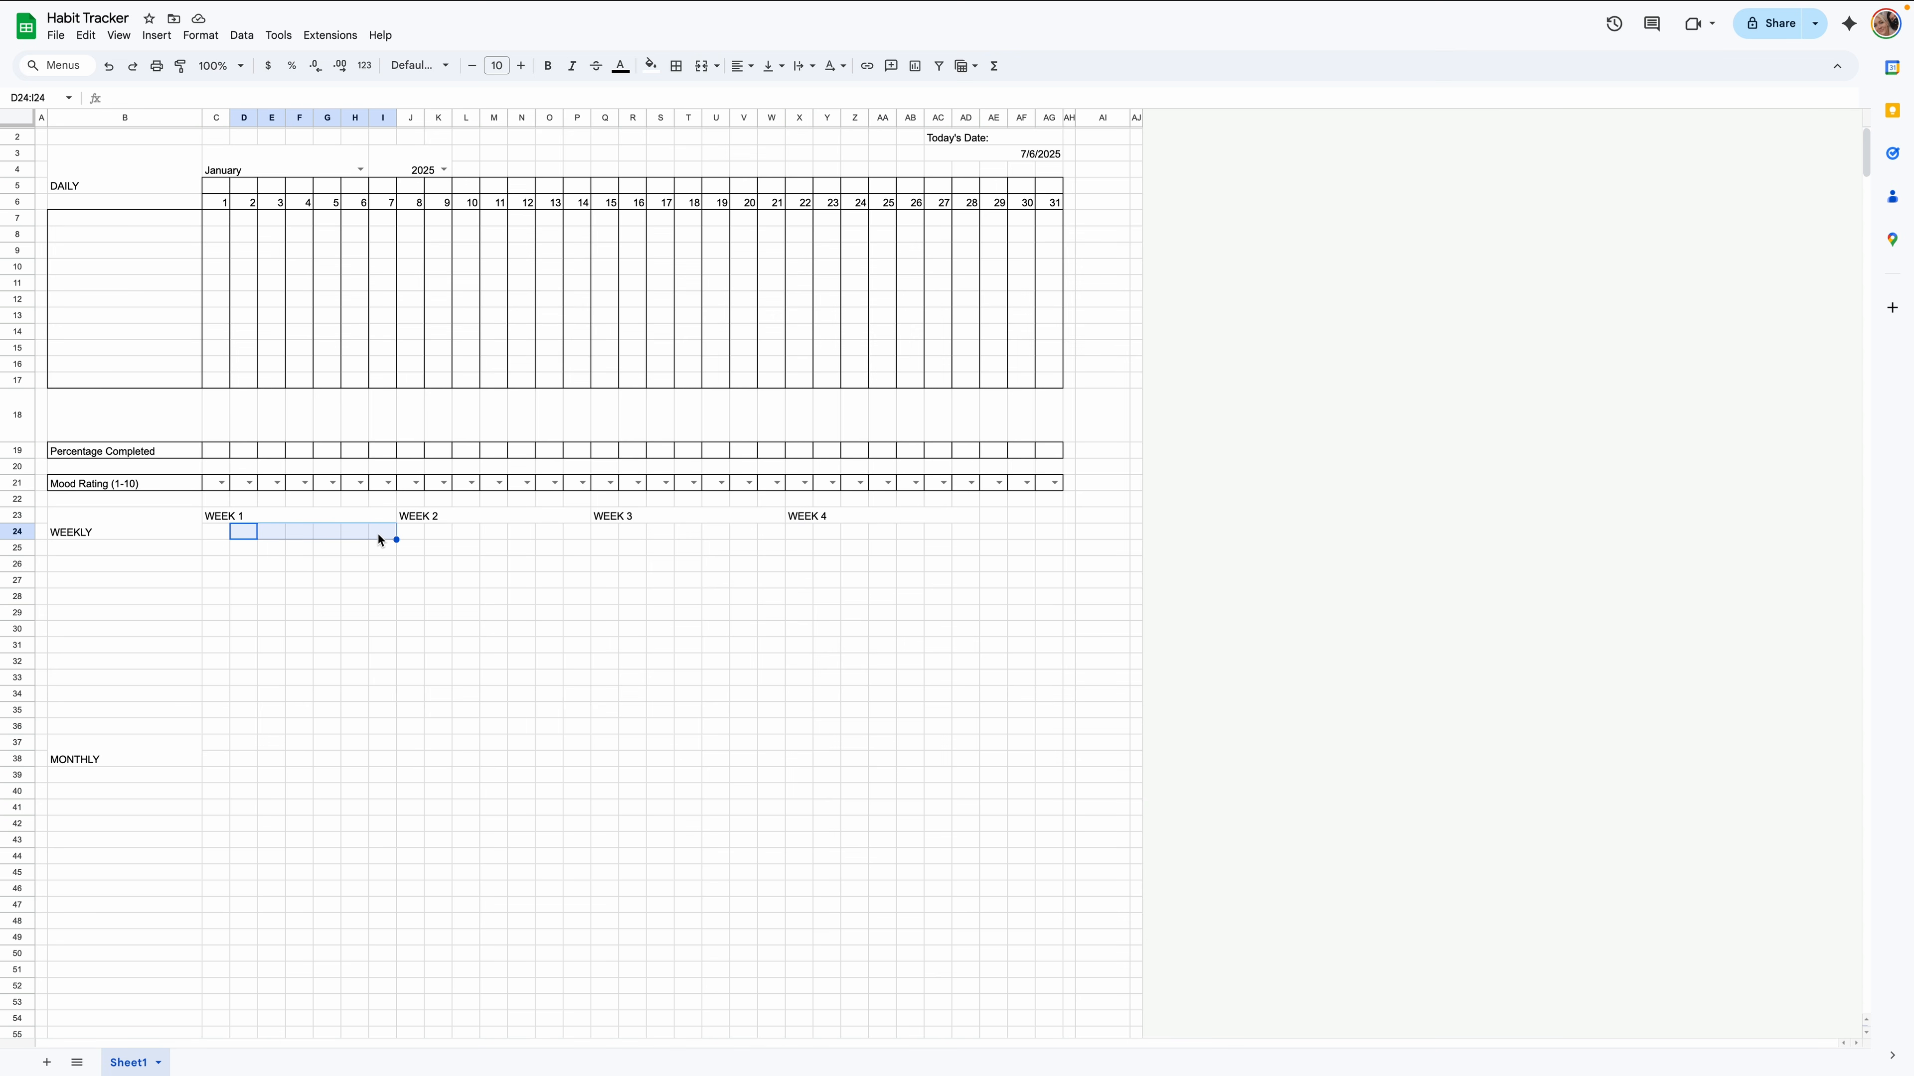
pyautogui.click(701, 66)
pyautogui.moveTo(396, 539); pyautogui.dragTo(390, 594)
pyautogui.click(381, 598)
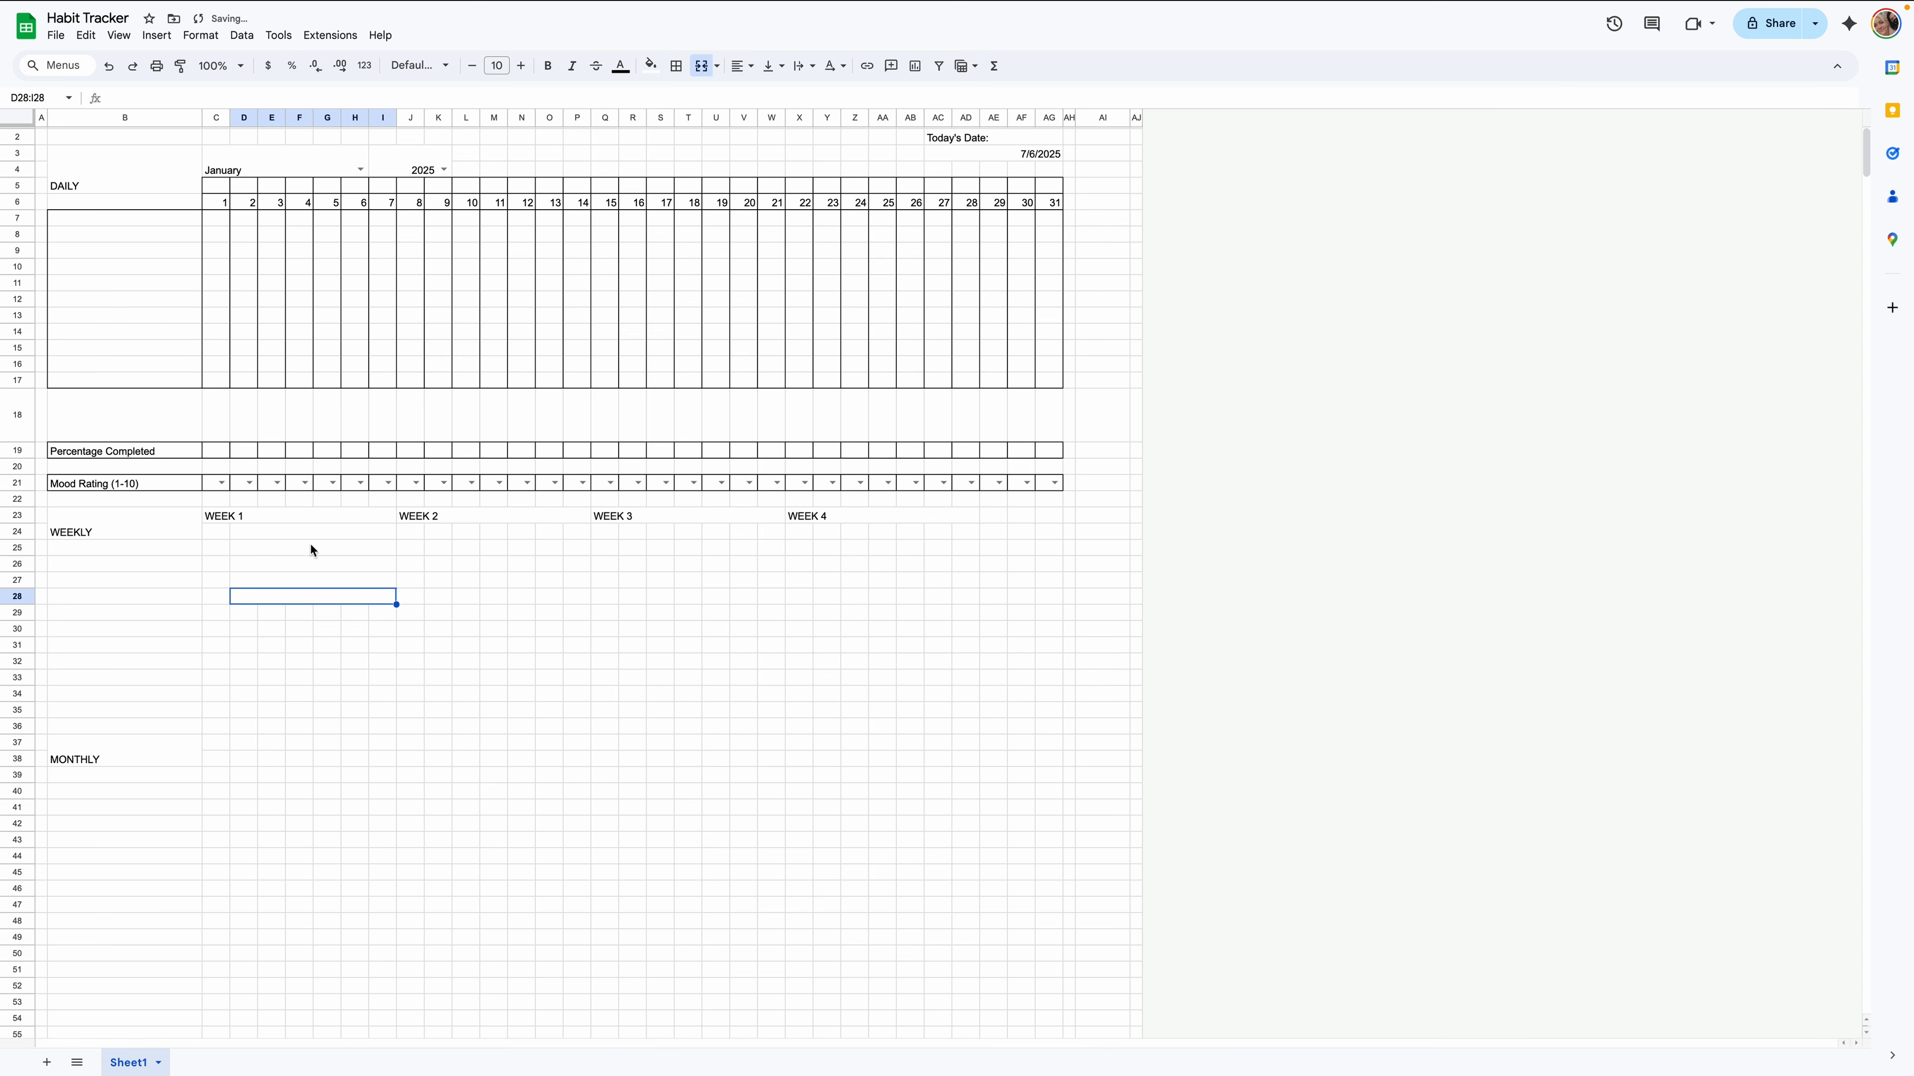
# Copy the block C24:I28 under the WEEK 2, WEEK 3 and WEEK 4 headings, starting at J24, Q24 and X24.
pyautogui.moveTo(215, 531); pyautogui.dragTo(238, 595)
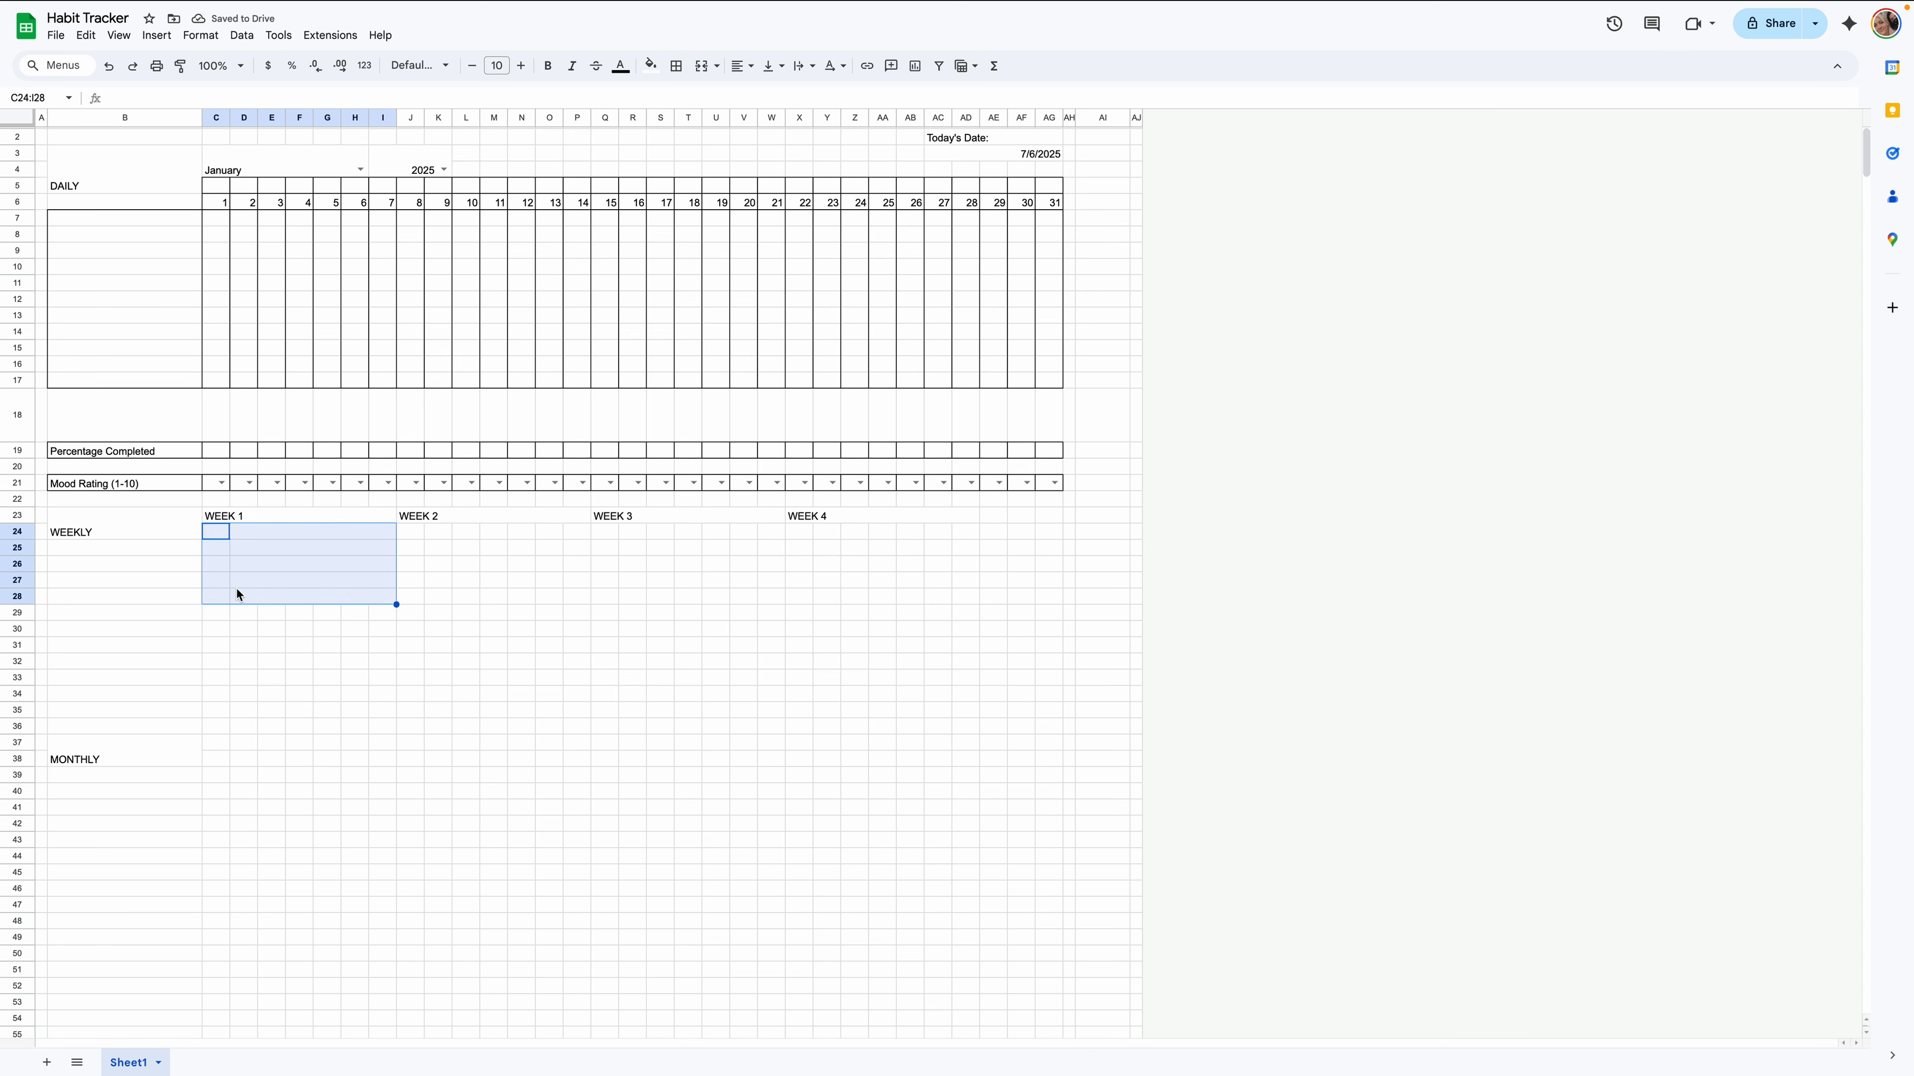
pyautogui.hotkey('ctrl', 'c')
pyautogui.click(415, 531)
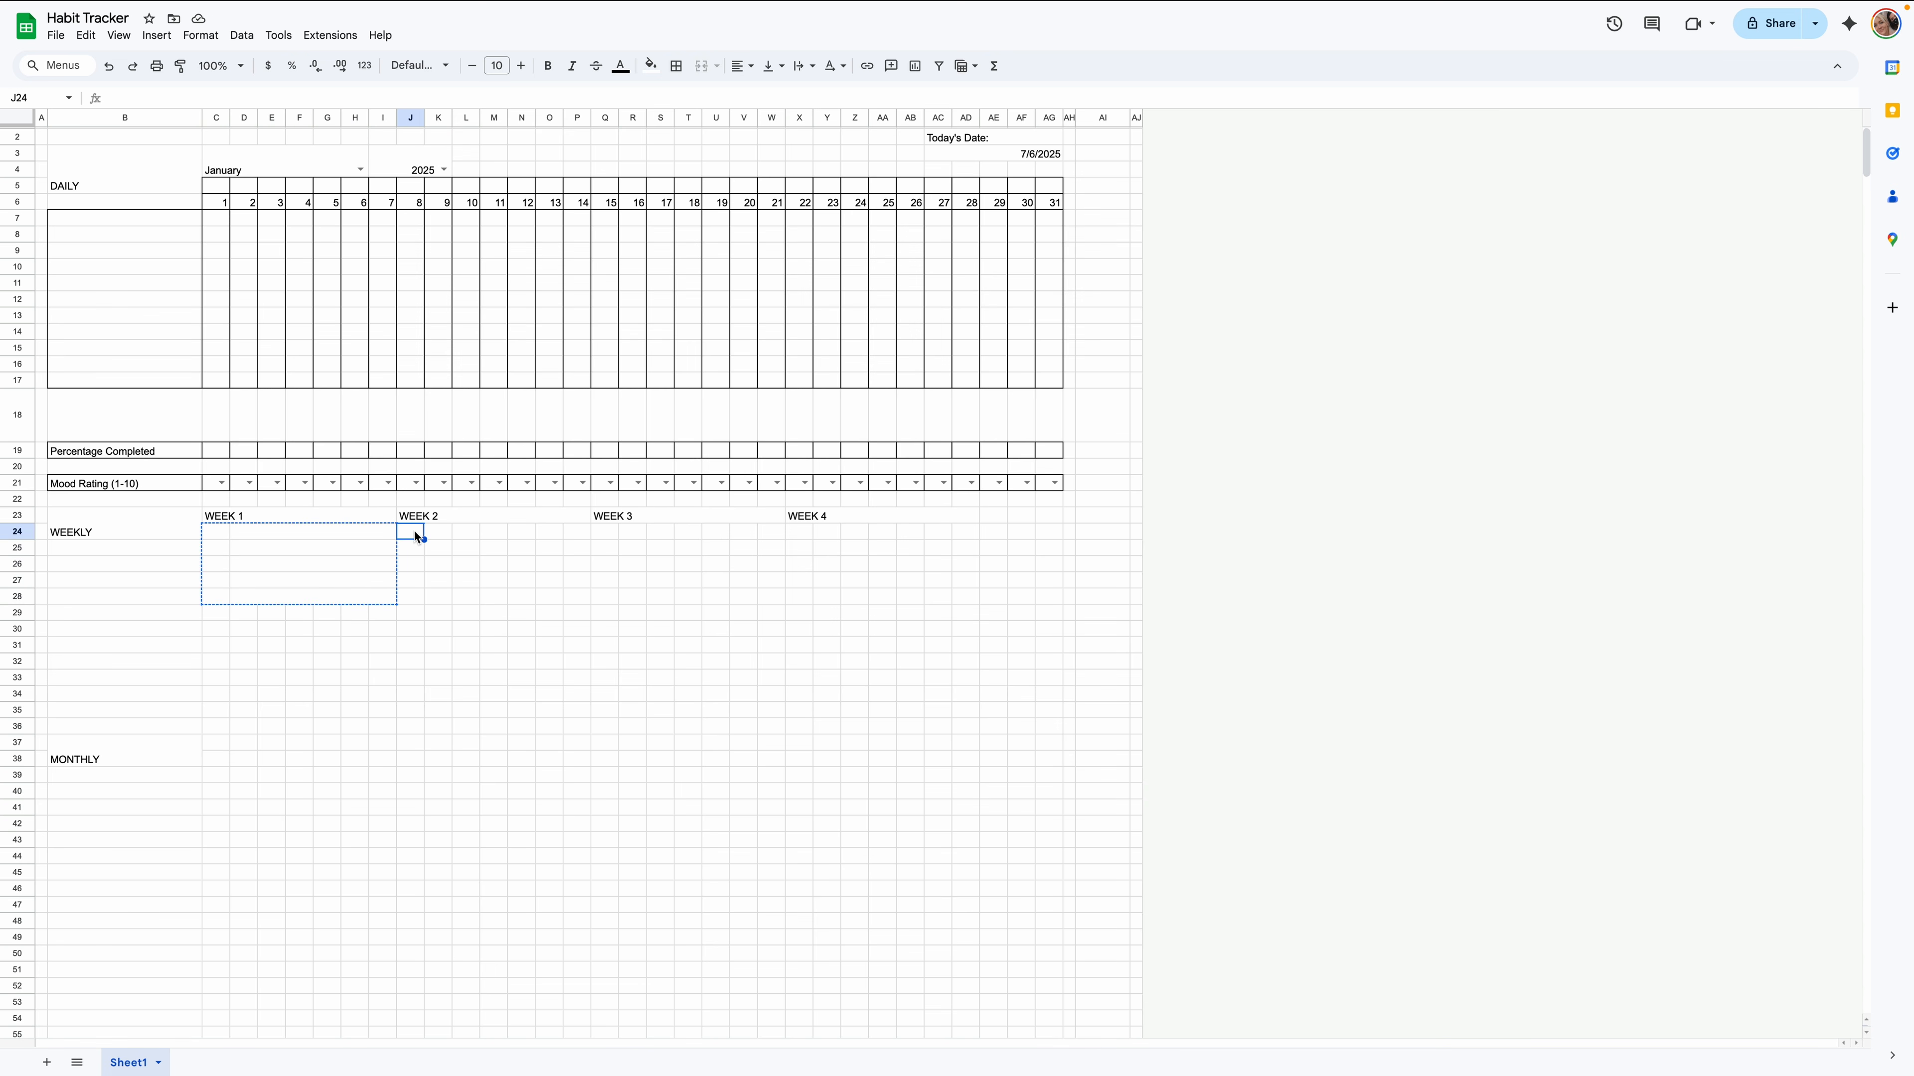
pyautogui.hotkey('ctrl', 'v')
pyautogui.click(604, 531)
pyautogui.hotkey('ctrl', 'v')
pyautogui.click(797, 531)
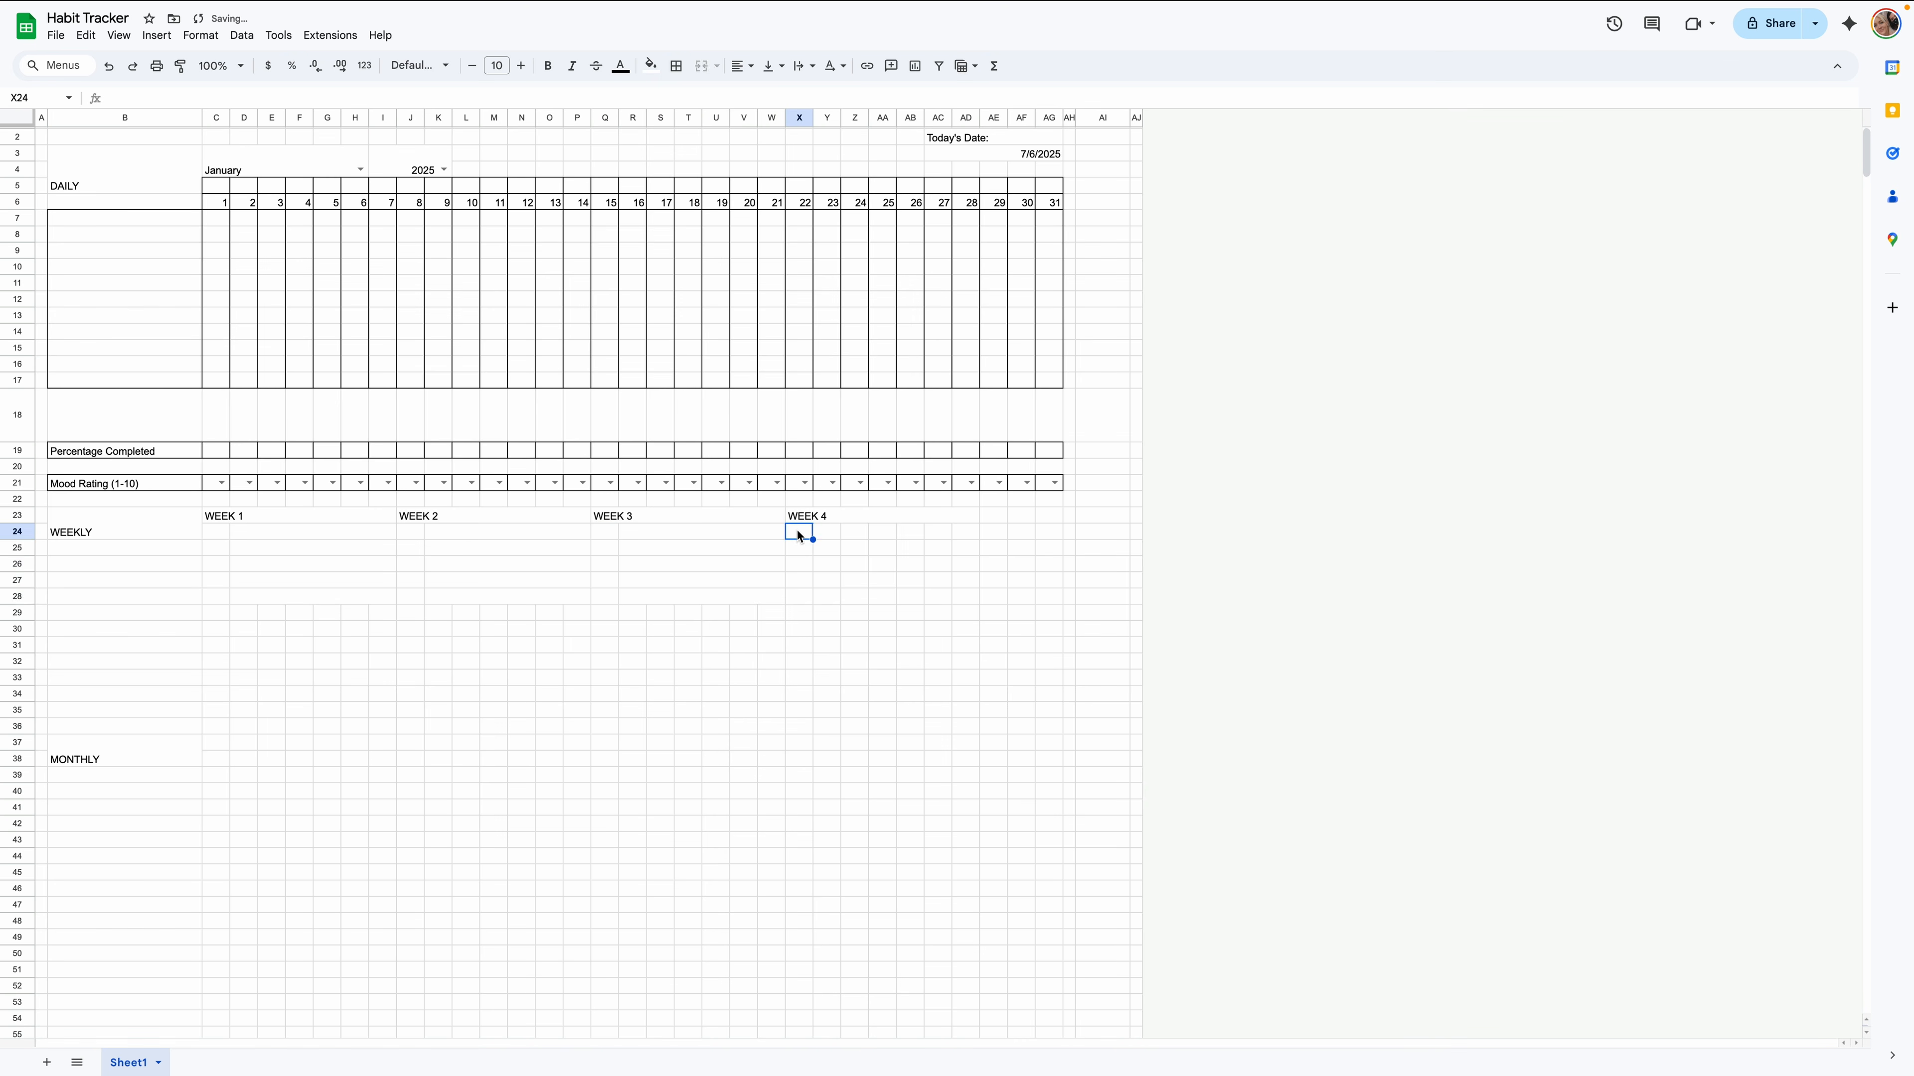
pyautogui.hotkey('ctrl', 'v')
# Duplicate the whole four-week block C23:AD28 below itself, starting at C30.
pyautogui.moveTo(209, 516); pyautogui.dragTo(645, 555)
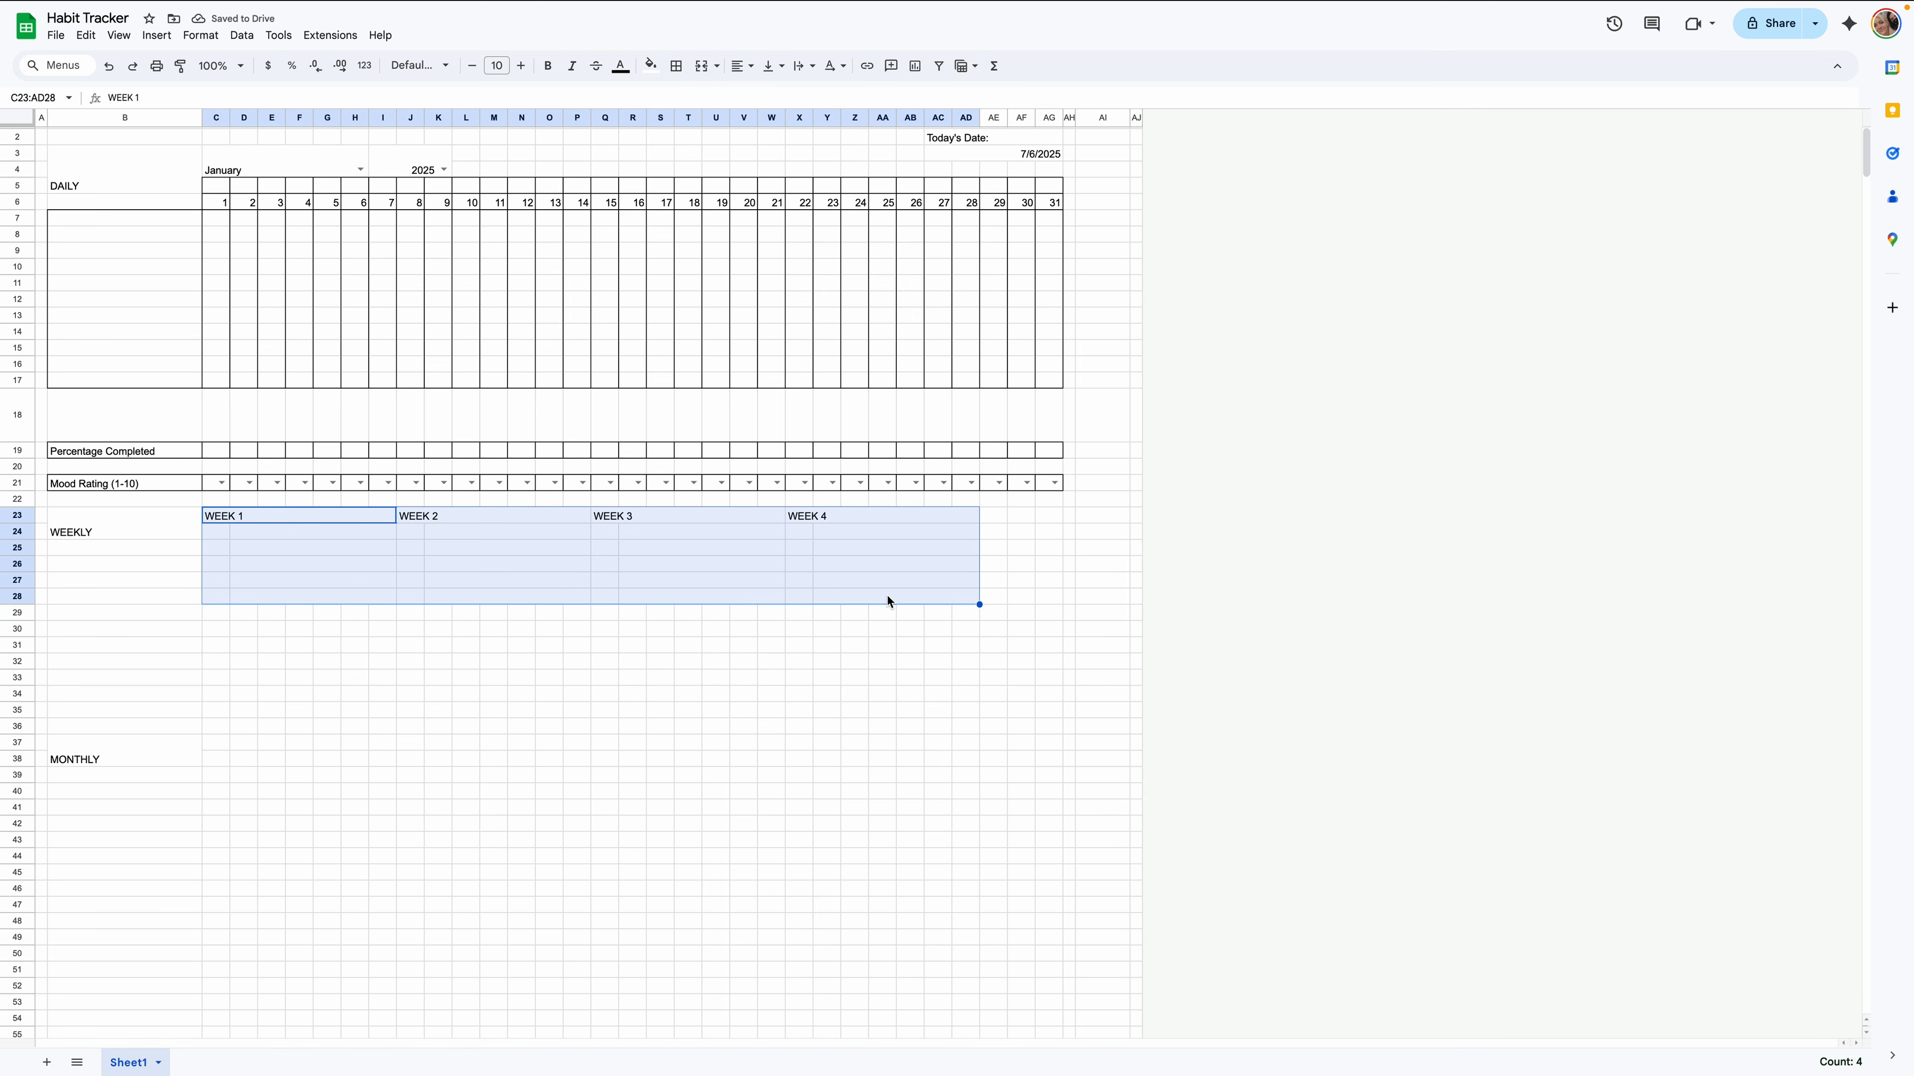
pyautogui.hotkey('ctrl', 'c')
pyautogui.click(215, 631)
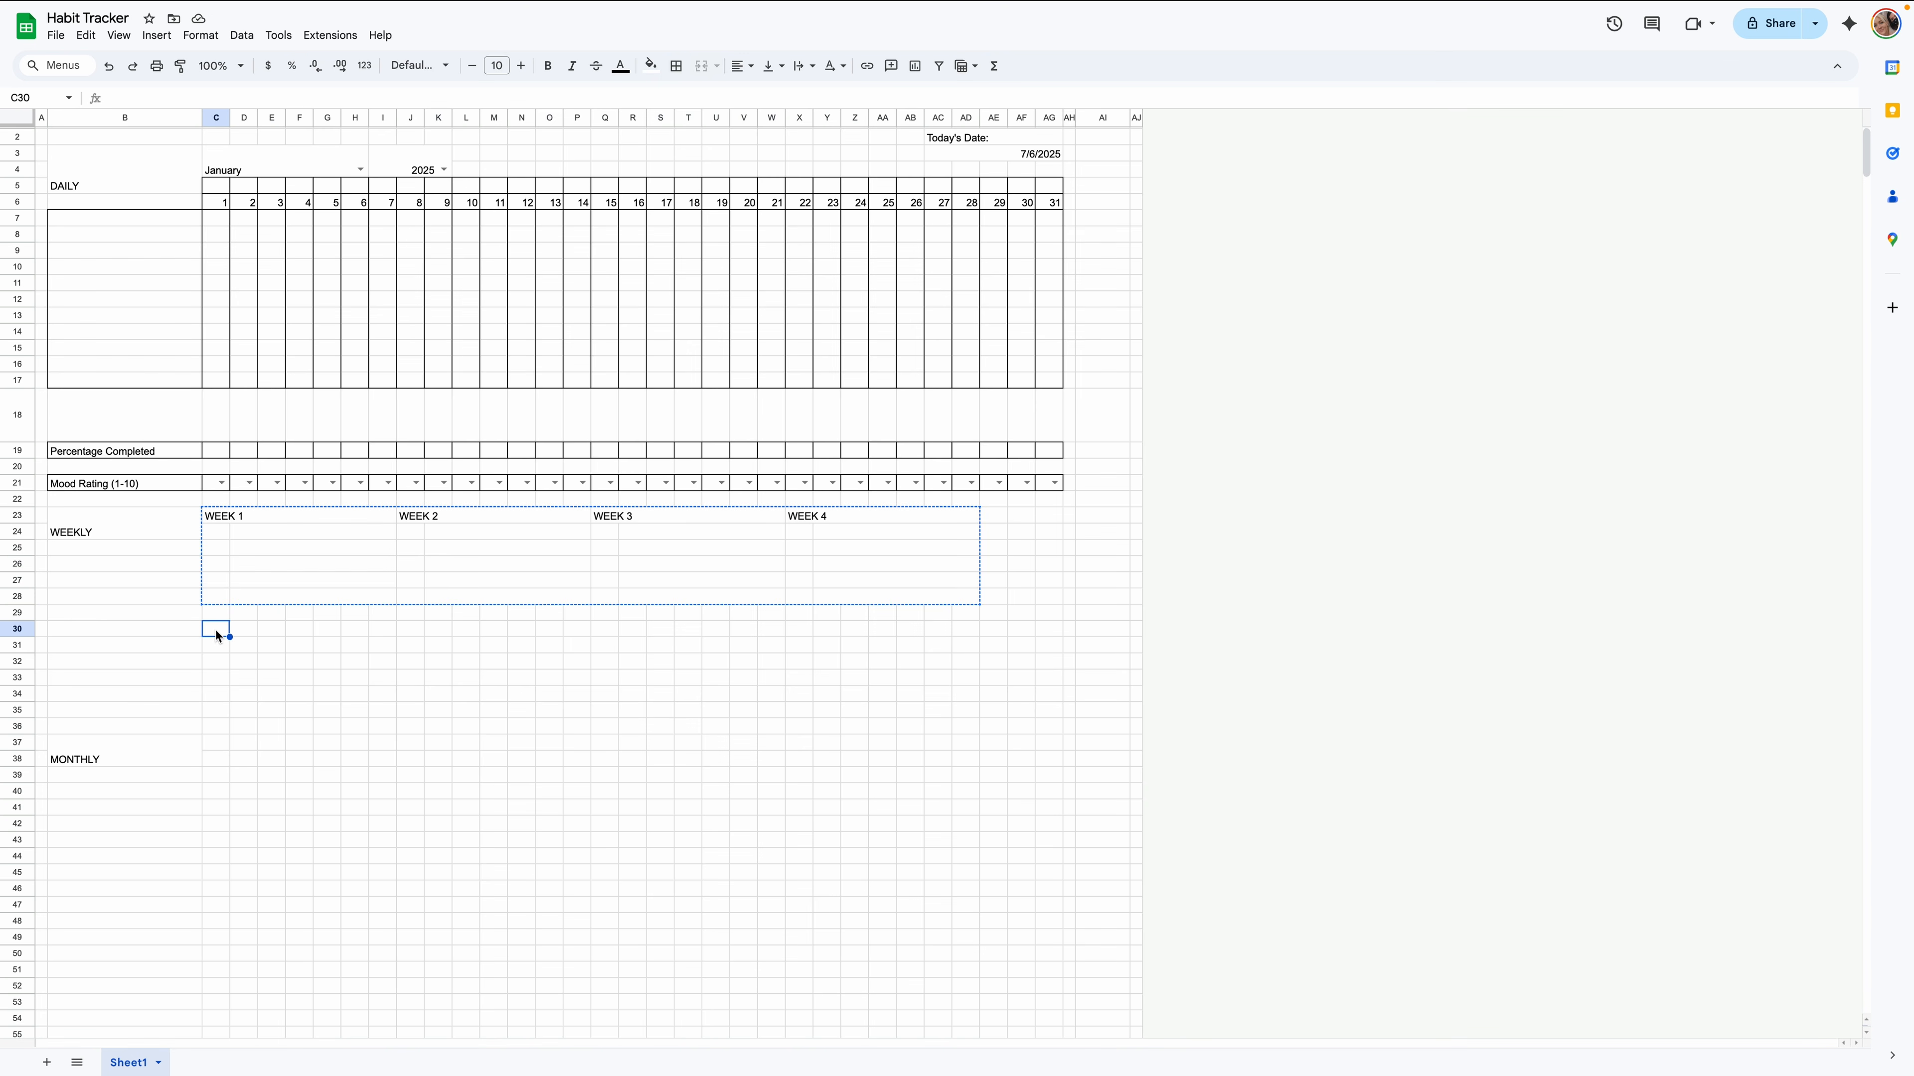
pyautogui.hotkey('ctrl', 'v')
# Replace the WEEK 1 heading in C30 with "SPECIFIC WEEKLY GOALS".
pyautogui.click(261, 633)
pyautogui.moveTo(260, 632); pyautogui.dragTo(183, 626)
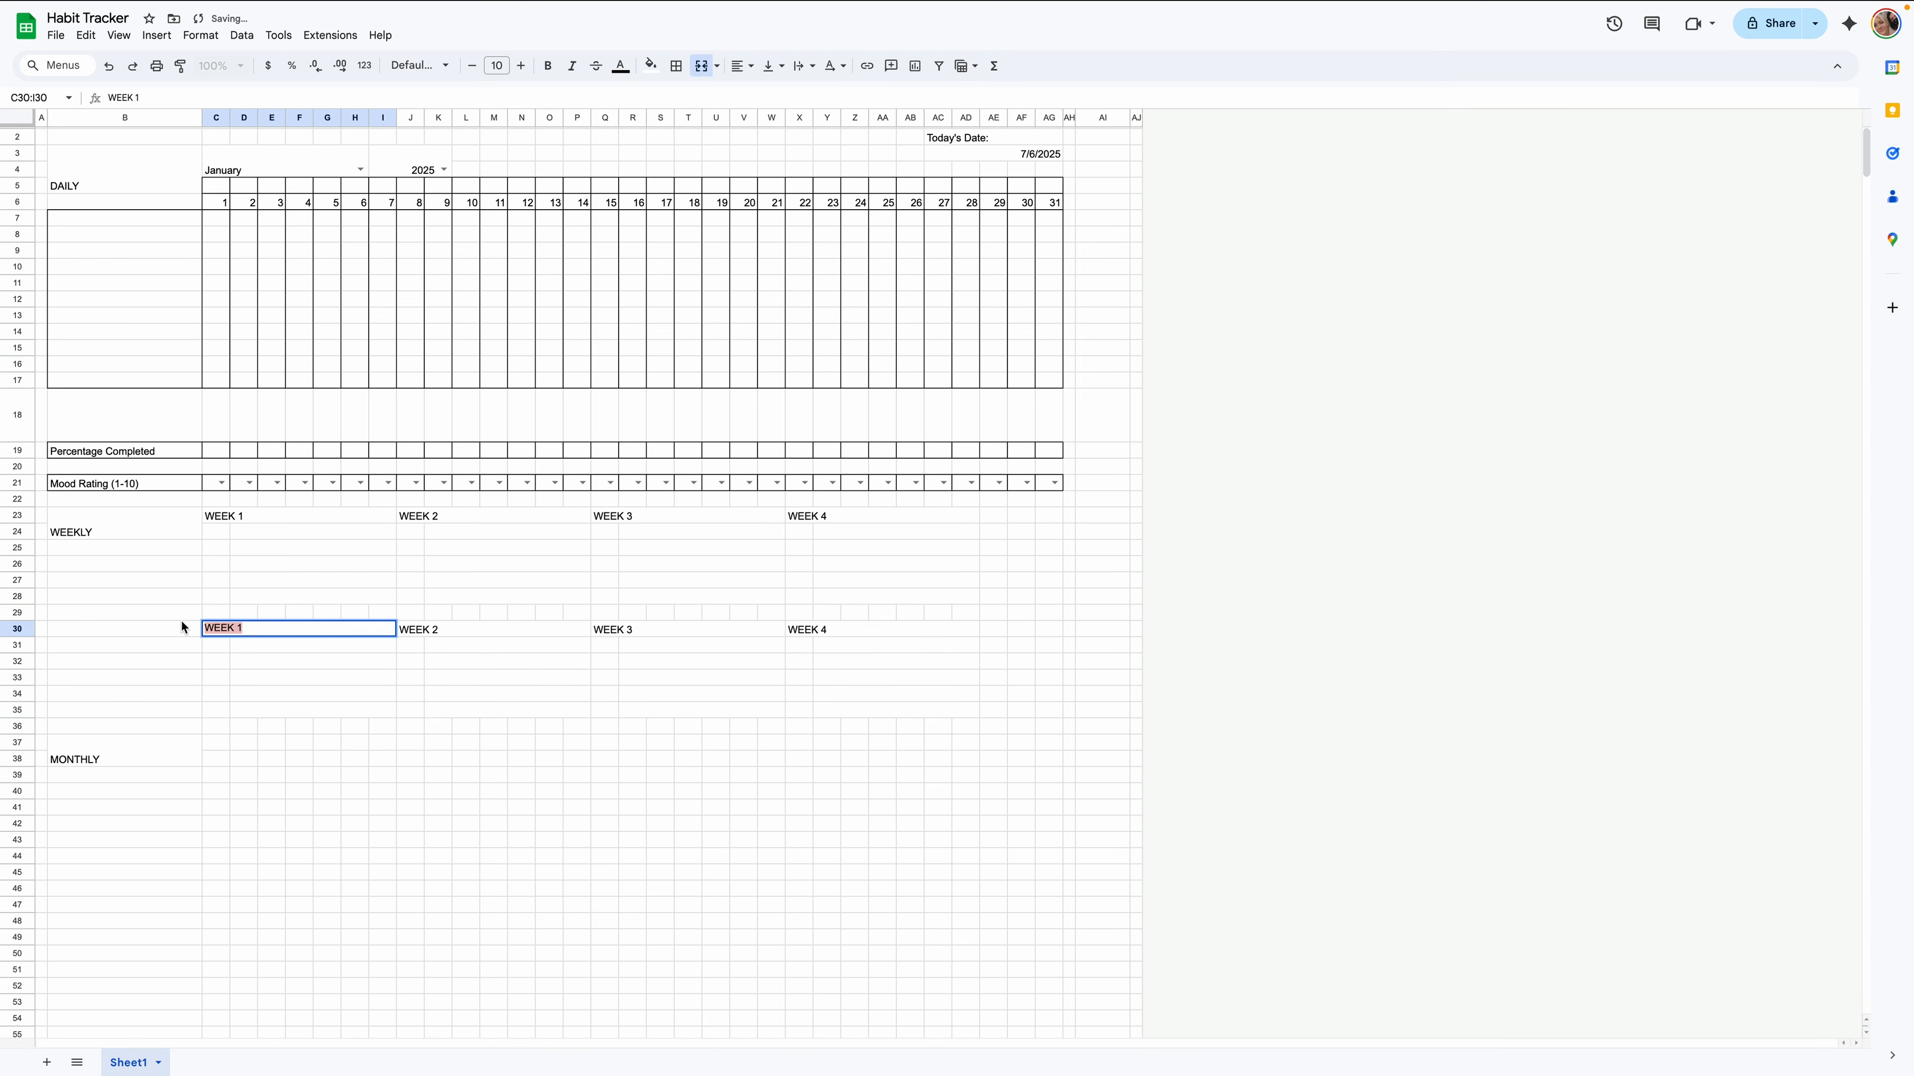
pyautogui.write('SPECIFIC WEEKLY GOALS')
pyautogui.press('Return')
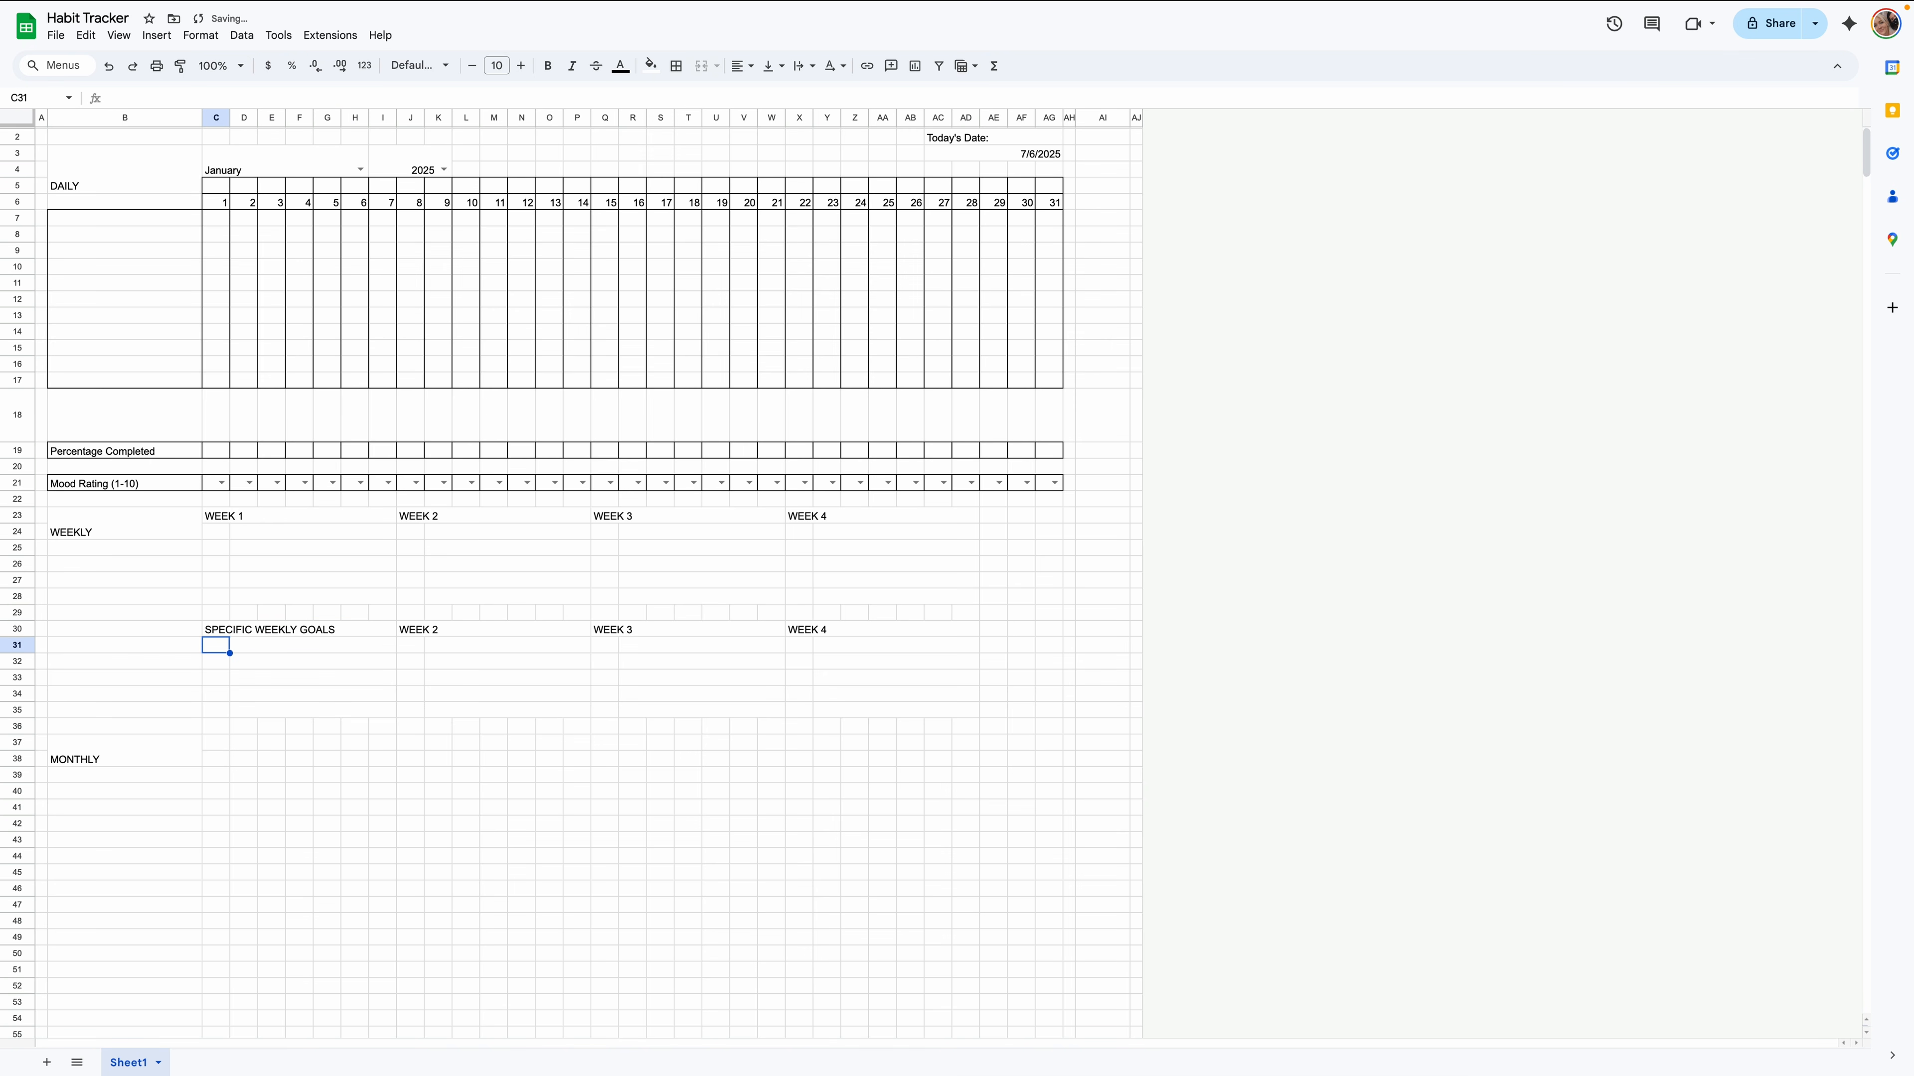
# Copy the SPECIFIC WEEKLY GOALS heading over the WEEK 2, WEEK 3 and WEEK 4 headings in row 30.
pyautogui.click(184, 623)
pyautogui.click(257, 628)
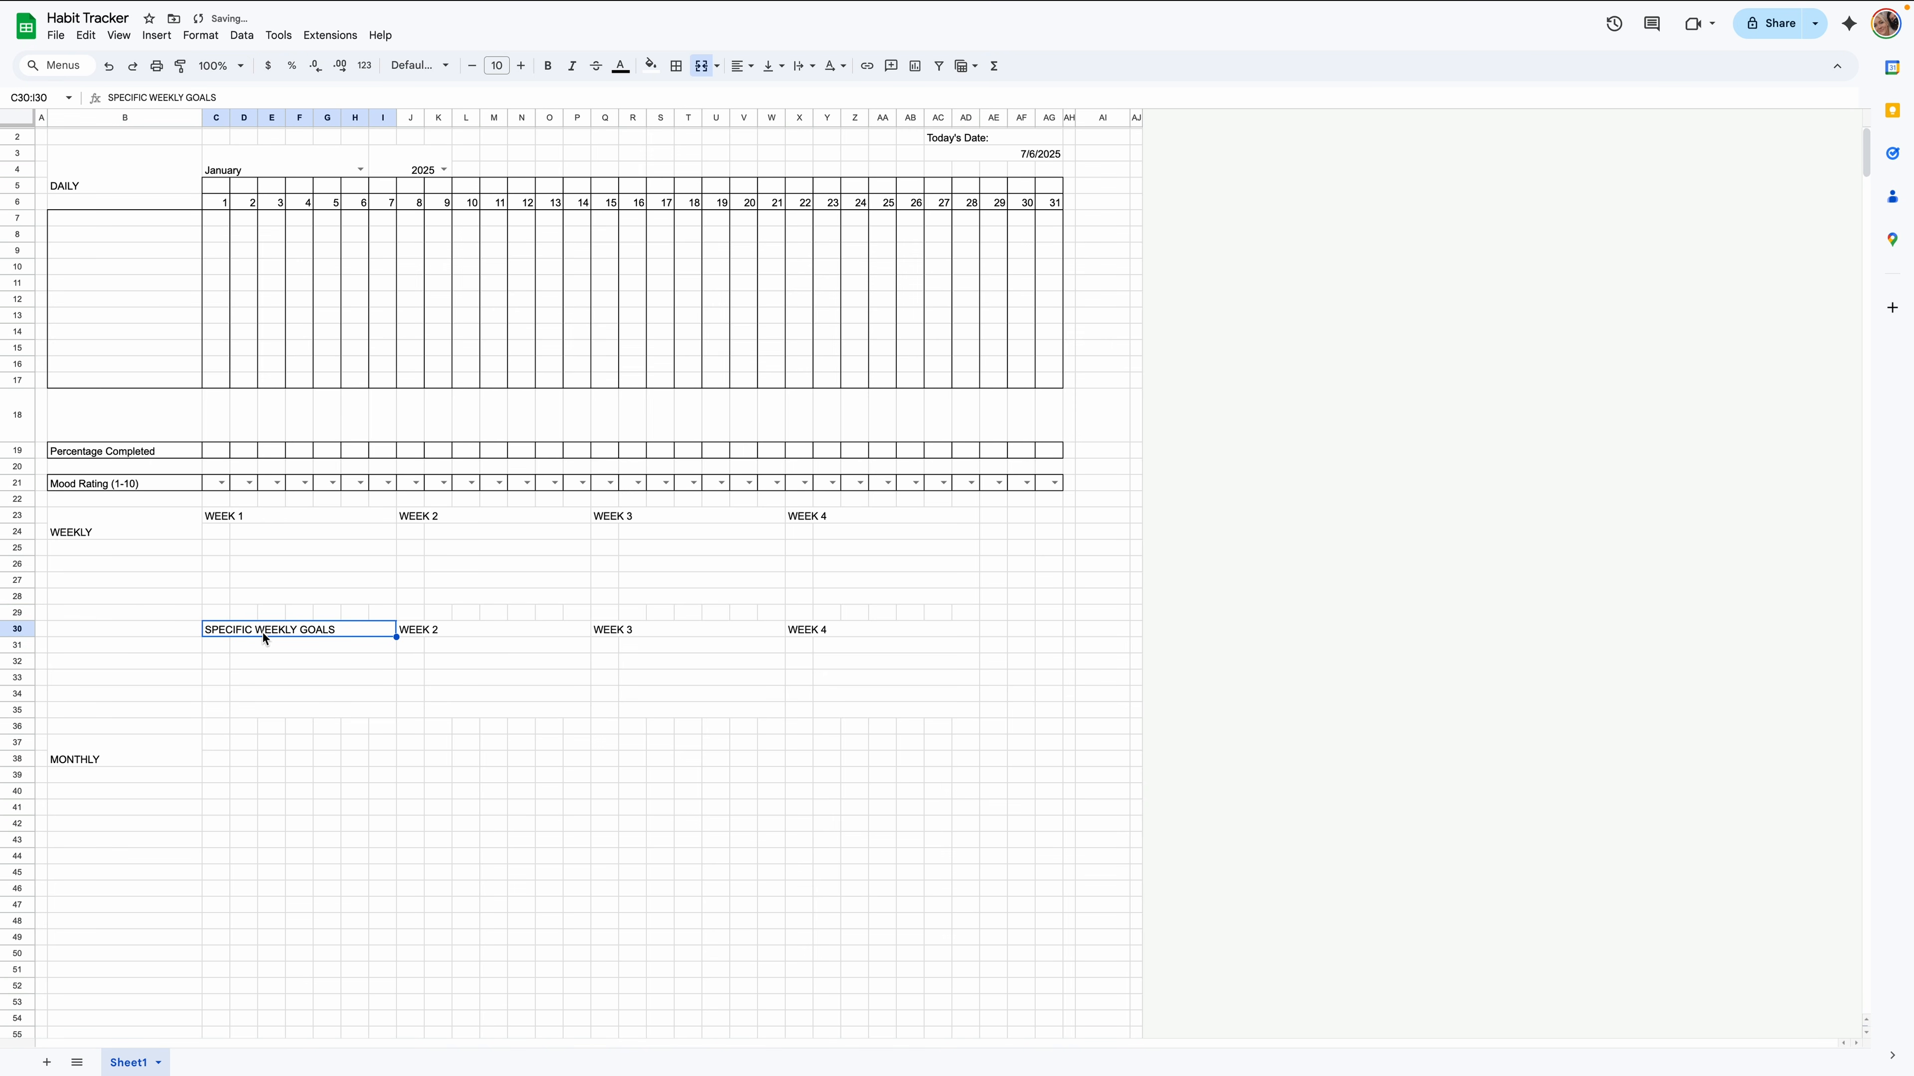
pyautogui.click(448, 628)
pyautogui.hotkey('ctrl', 'v')
pyautogui.click(601, 631)
pyautogui.hotkey('ctrl', 'v')
pyautogui.click(833, 632)
pyautogui.hotkey('ctrl', 'v')
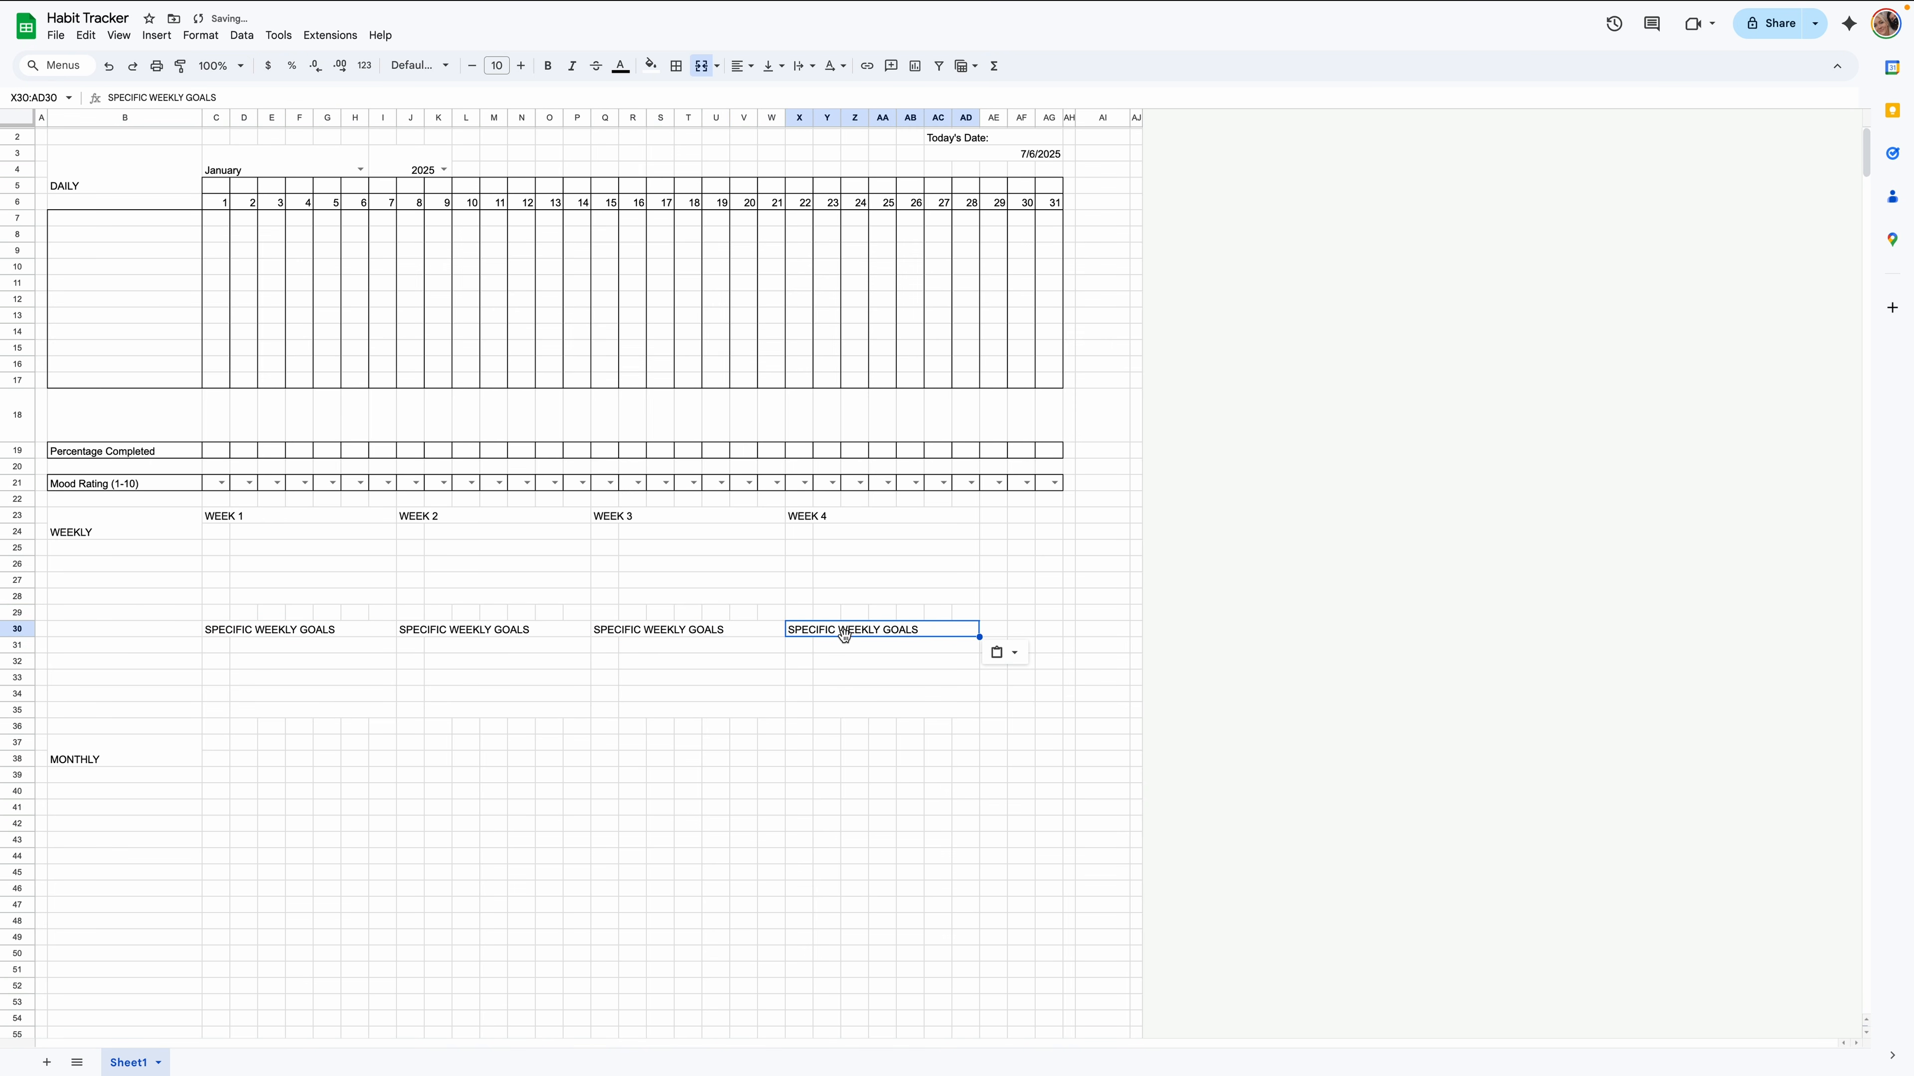
# Copy the WEEK 1 block C23:I28 to C37 beside the monthly label and change its heading to "MONTHLY GOALS".
pyautogui.scroll(1, 299, 649)
pyautogui.moveTo(239, 527); pyautogui.dragTo(248, 607)
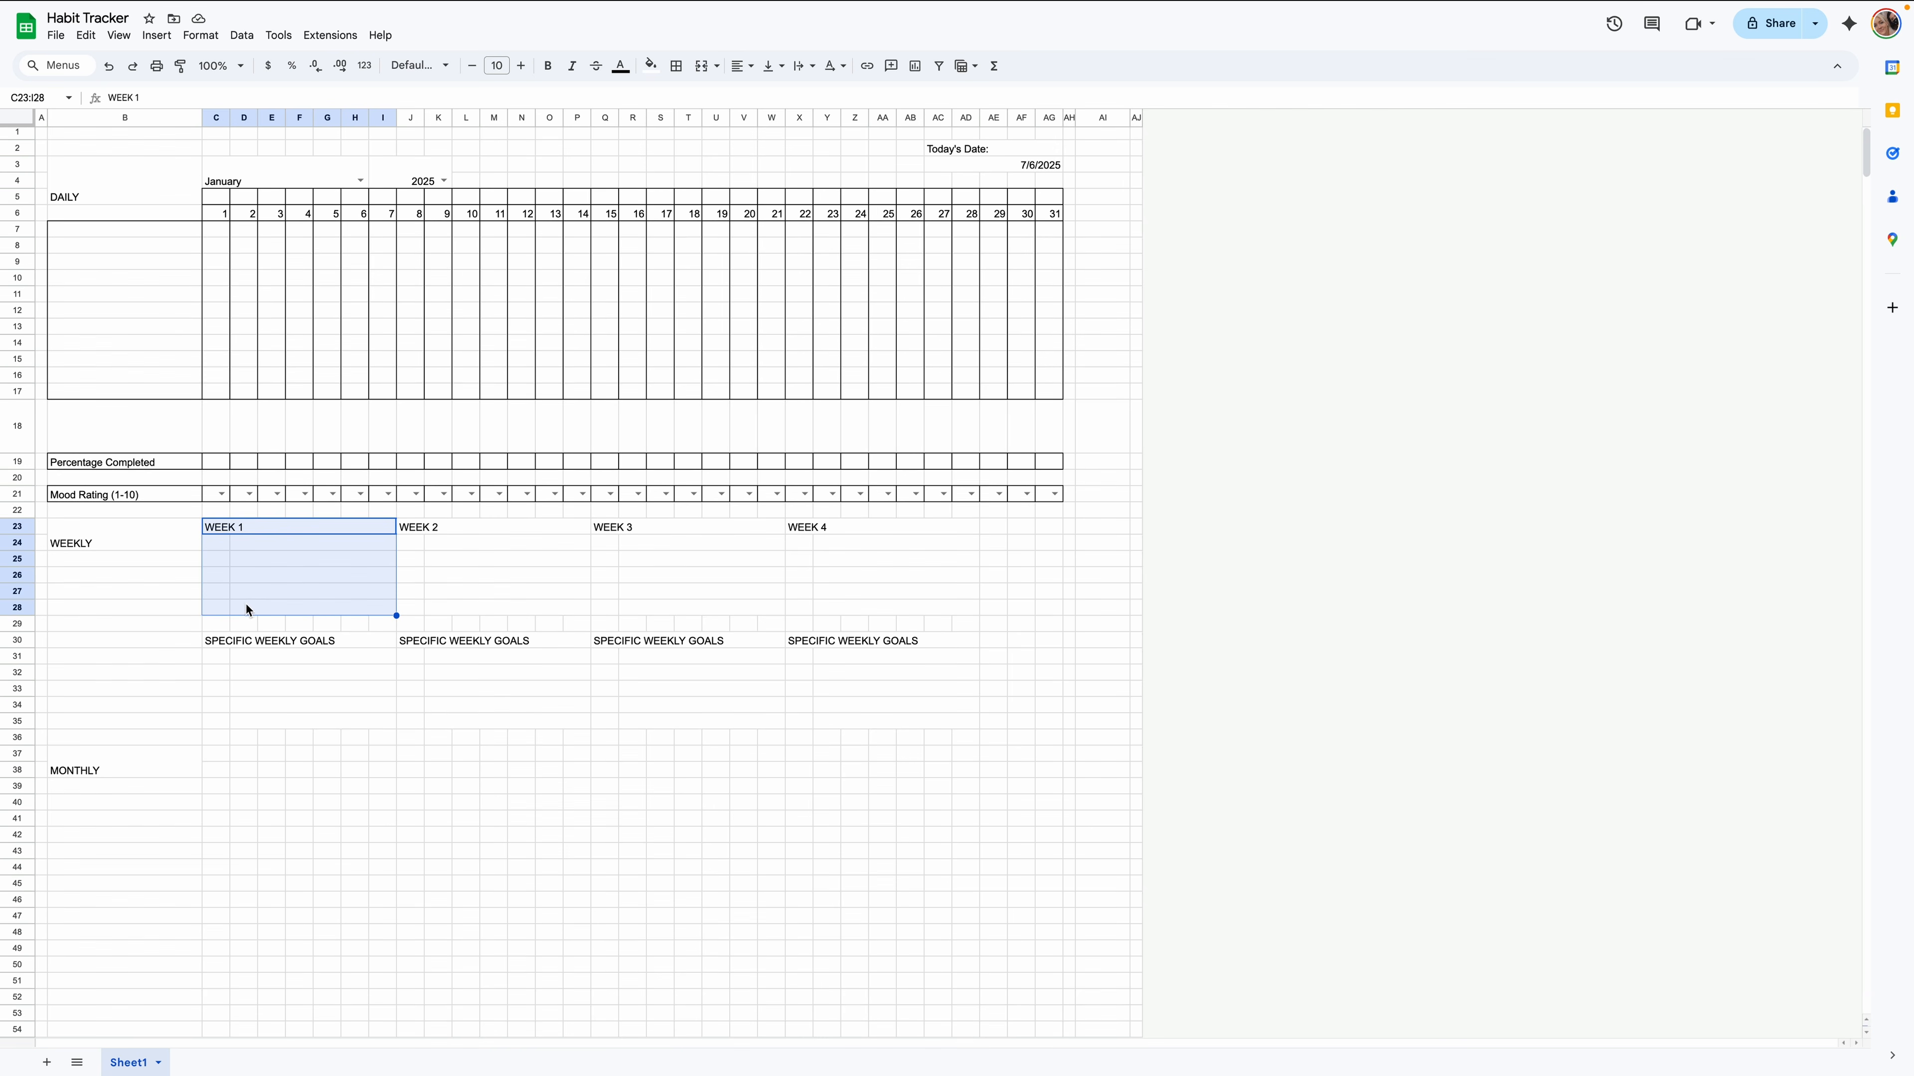
pyautogui.hotkey('ctrl', 'c')
pyautogui.click(218, 754)
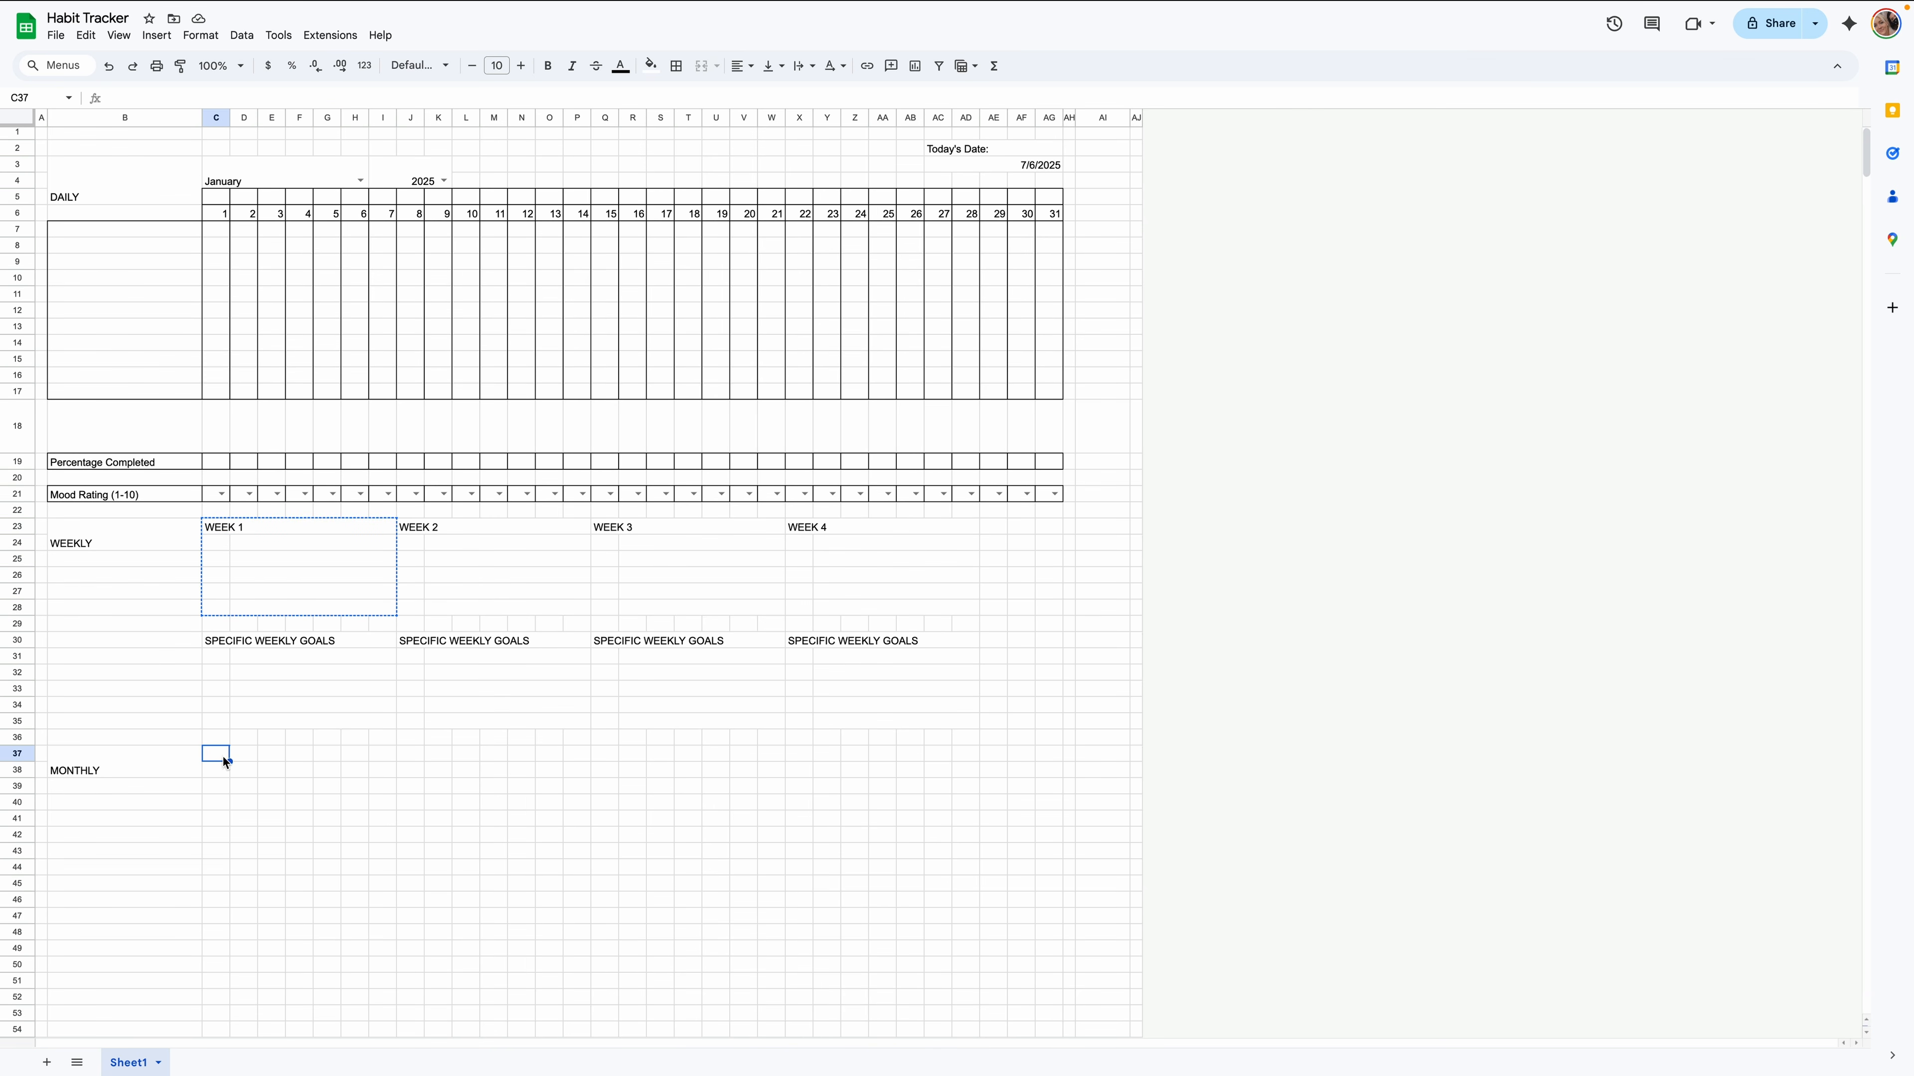
pyautogui.hotkey('ctrl', 'v')
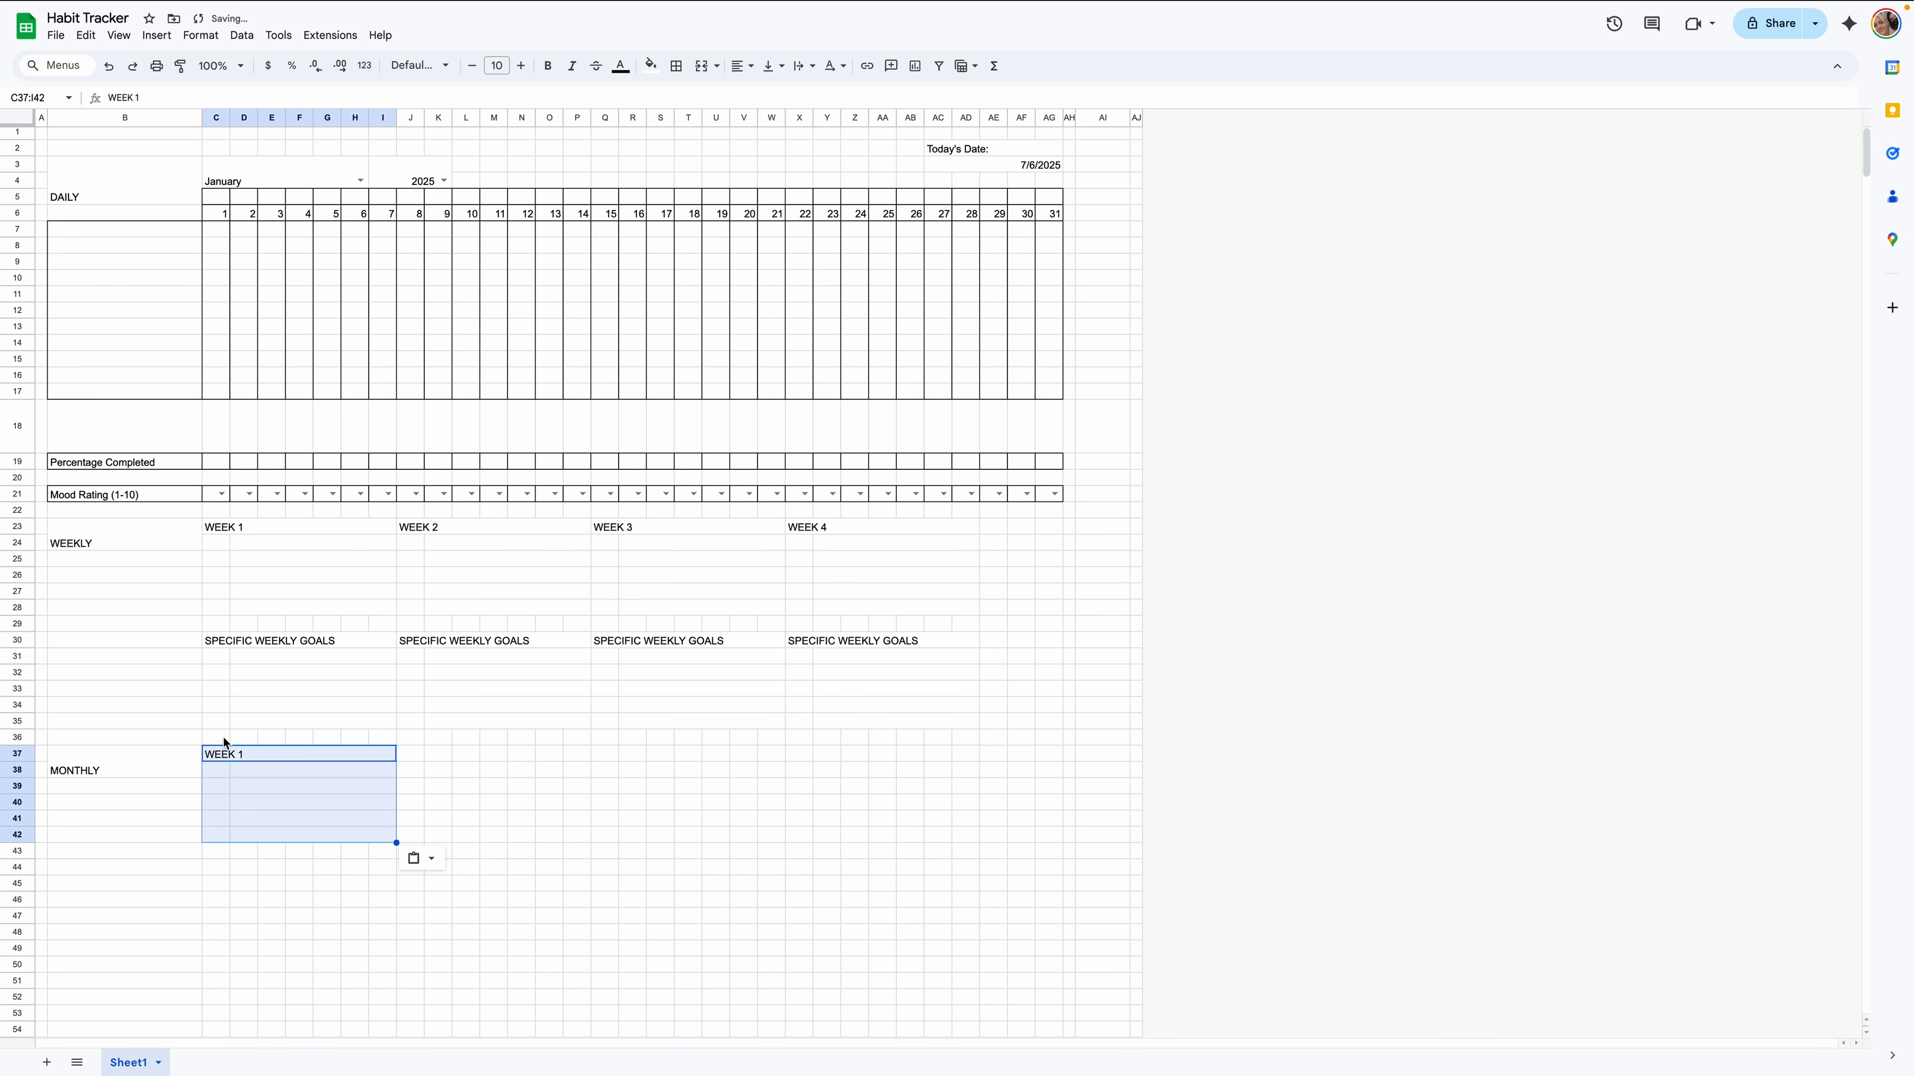
pyautogui.click(263, 754)
pyautogui.write('MON')
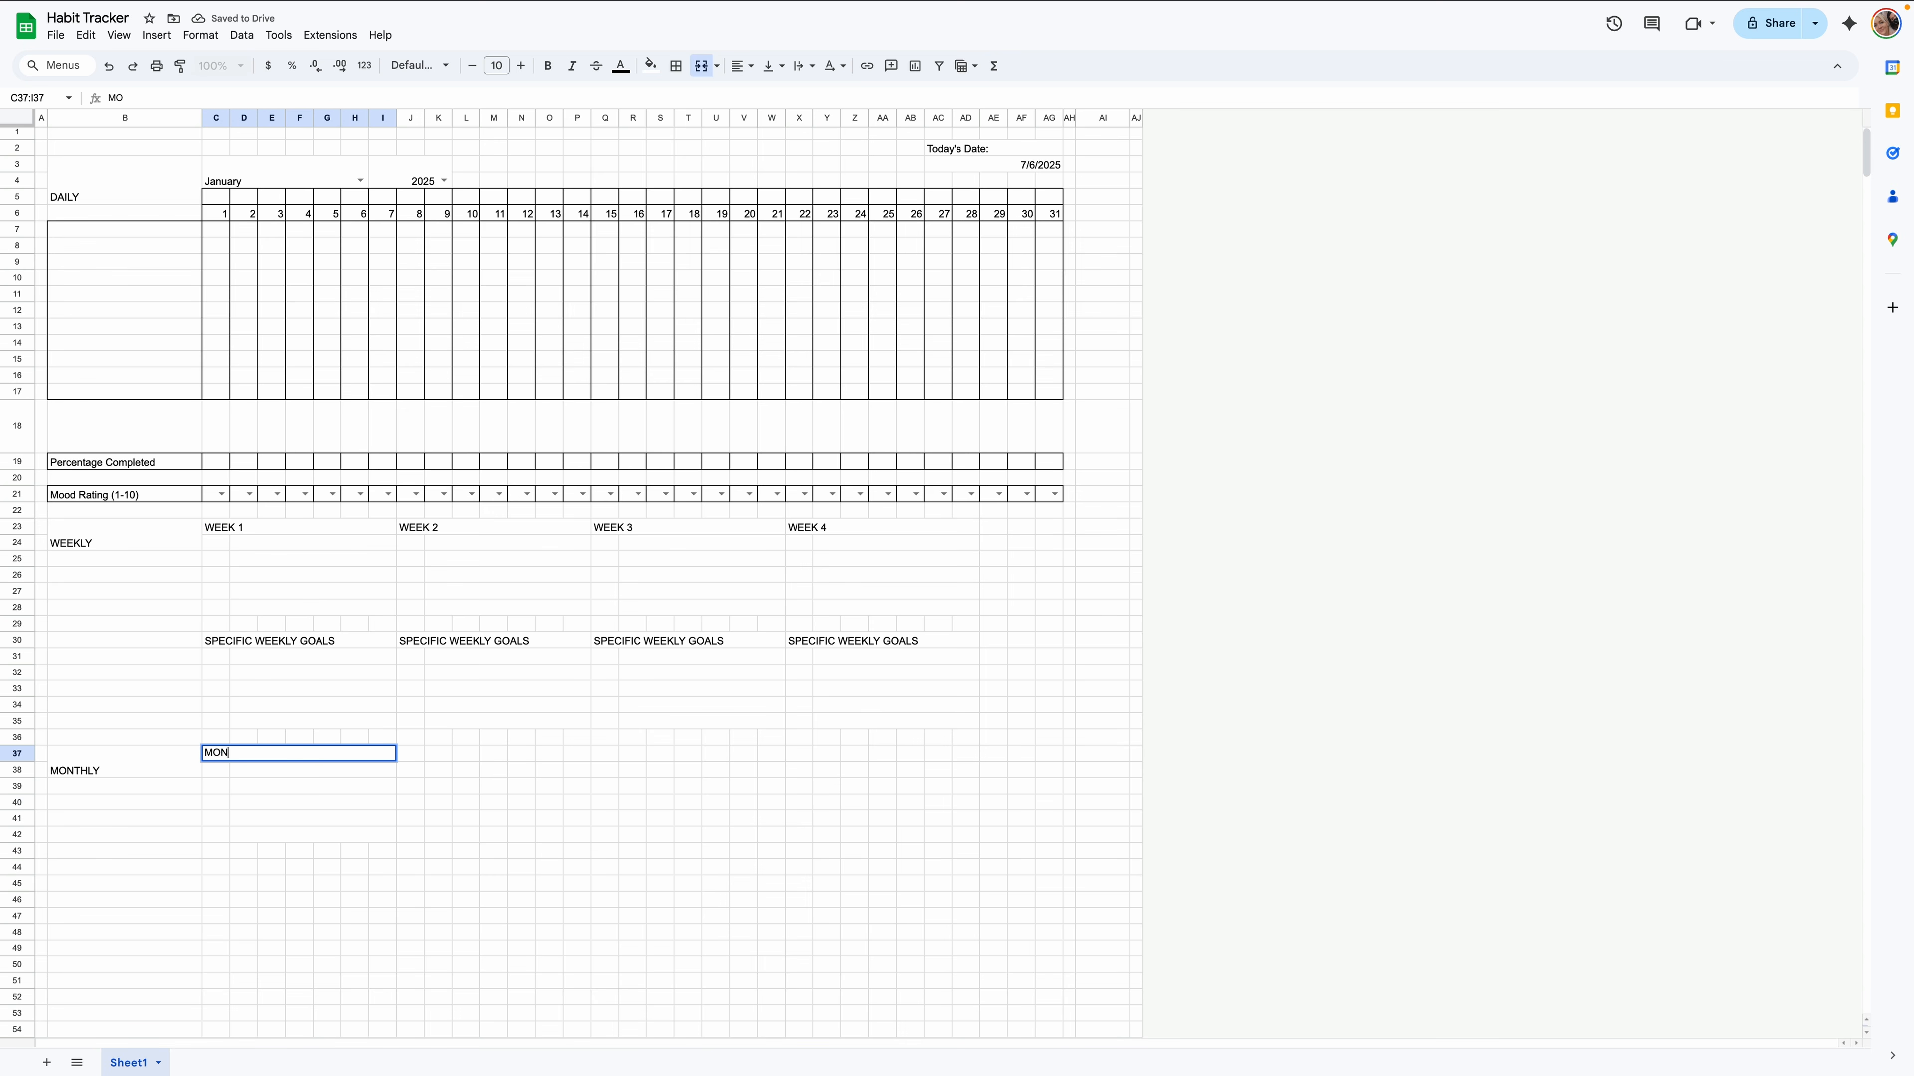
pyautogui.write('THLY GOALS')
pyautogui.press('Return')
# Copy the MONTHLY GOALS block C37:I42 to K37 and change the copy's heading to "SPECIFIC MONTHLY GOALS".
pyautogui.moveTo(205, 765); pyautogui.dragTo(315, 808)
pyautogui.hotkey('ctrl', 'c')
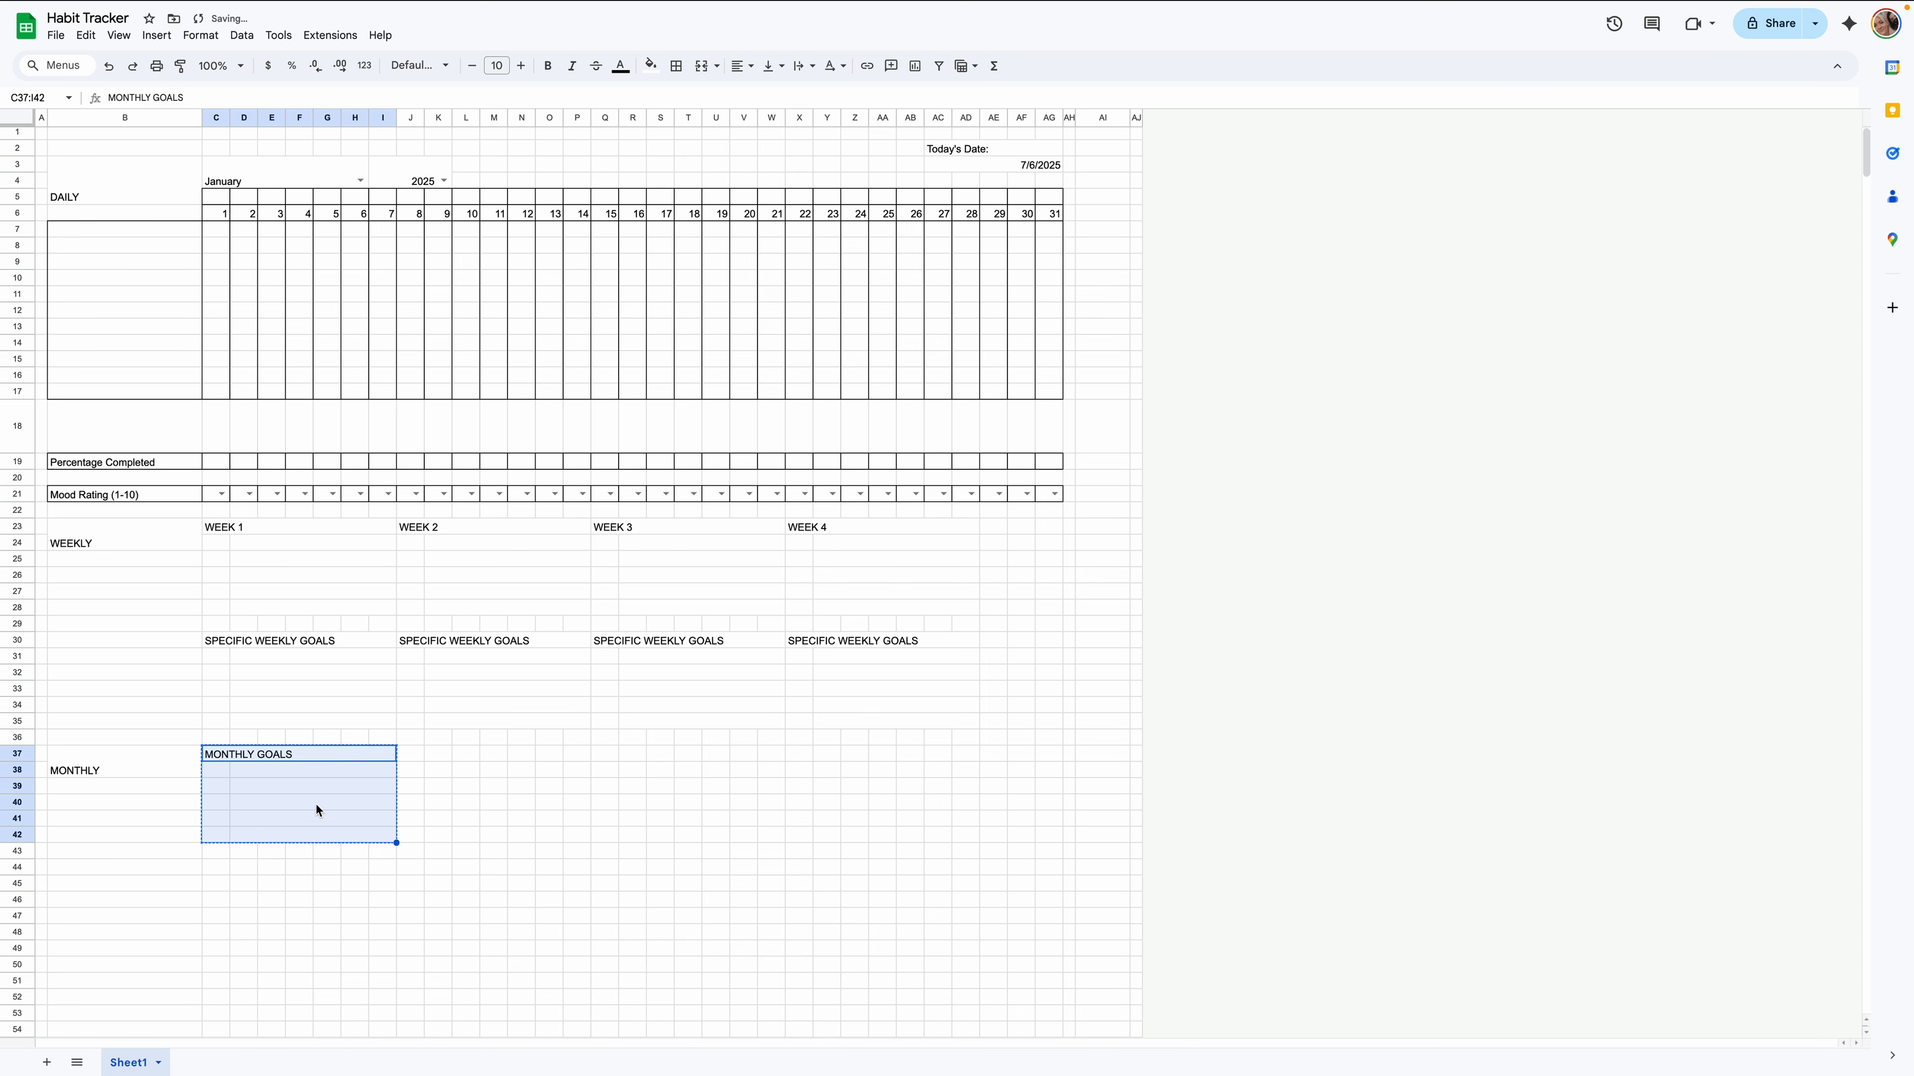
pyautogui.click(448, 756)
pyautogui.hotkey('ctrl', 'v')
pyautogui.click(462, 753)
pyautogui.doubleClick(525, 753)
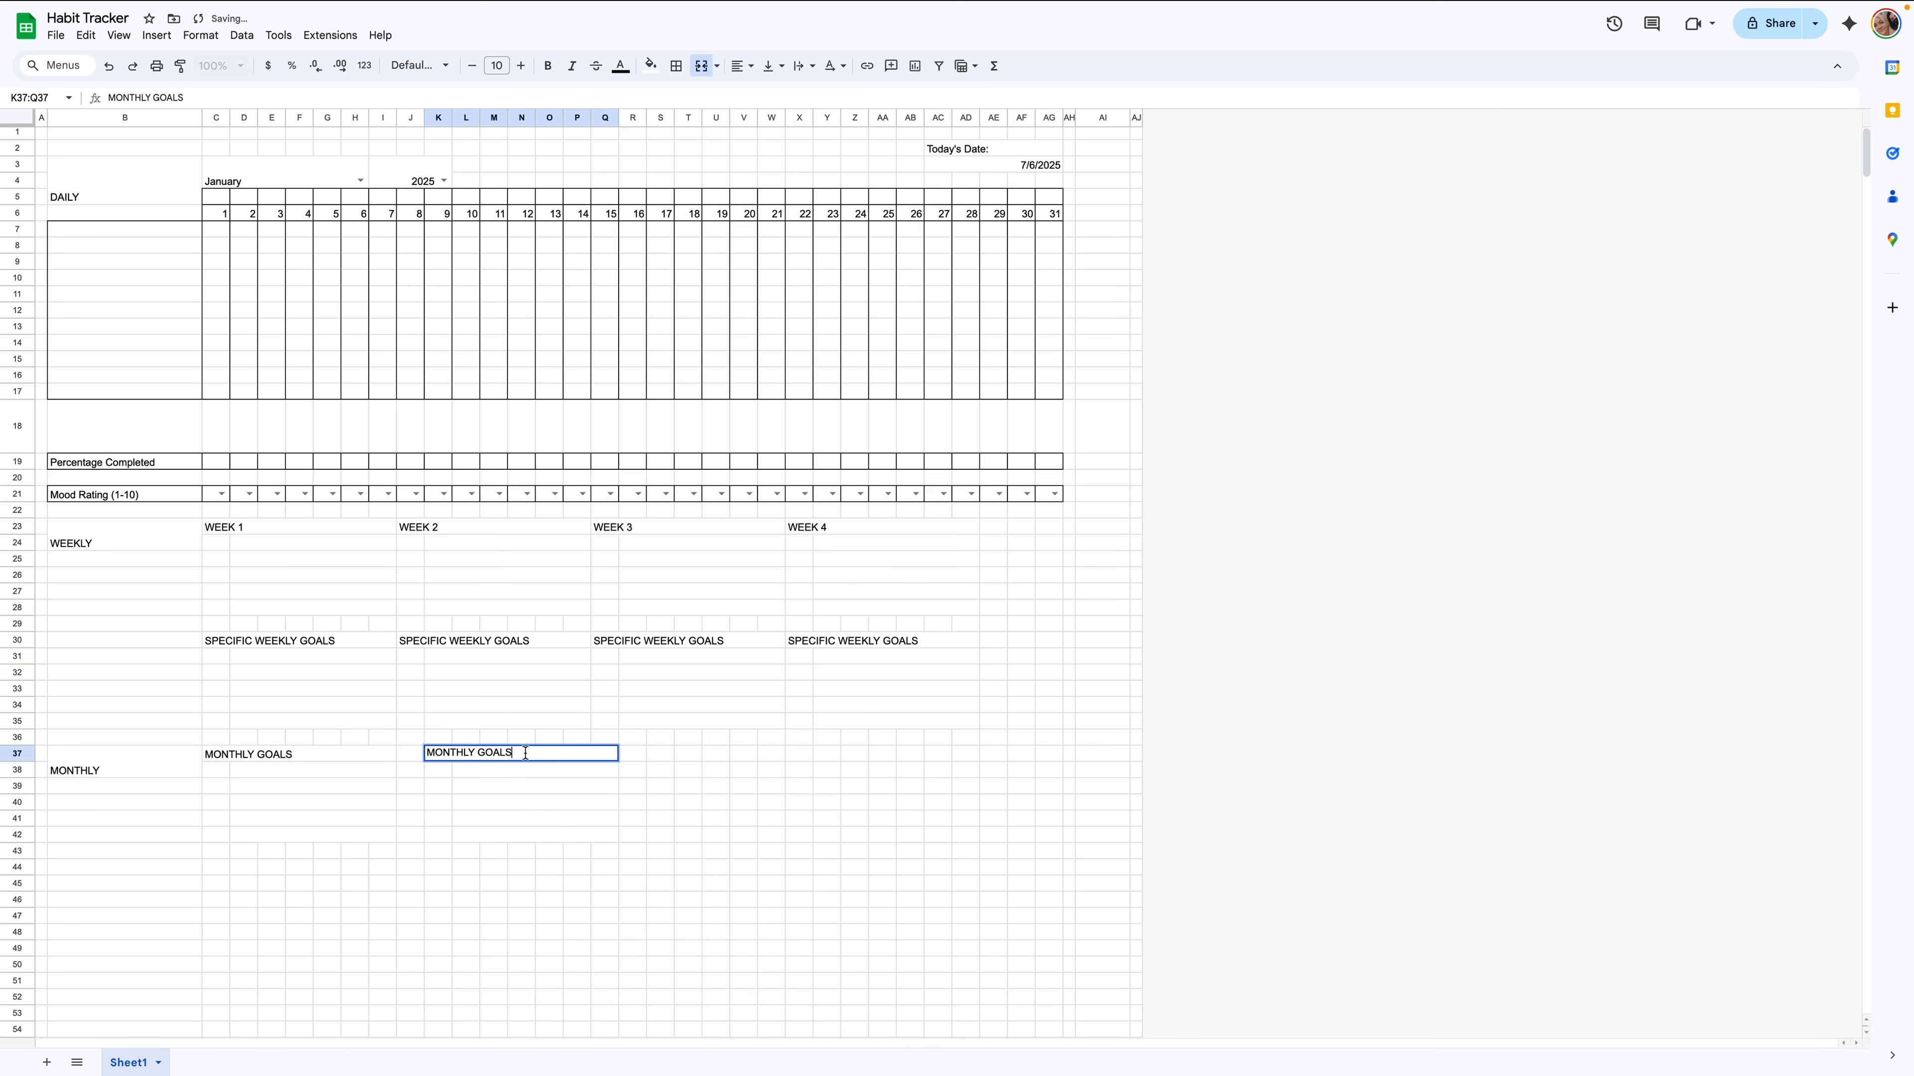
pyautogui.click(430, 754)
pyautogui.write('SPECIFIC')
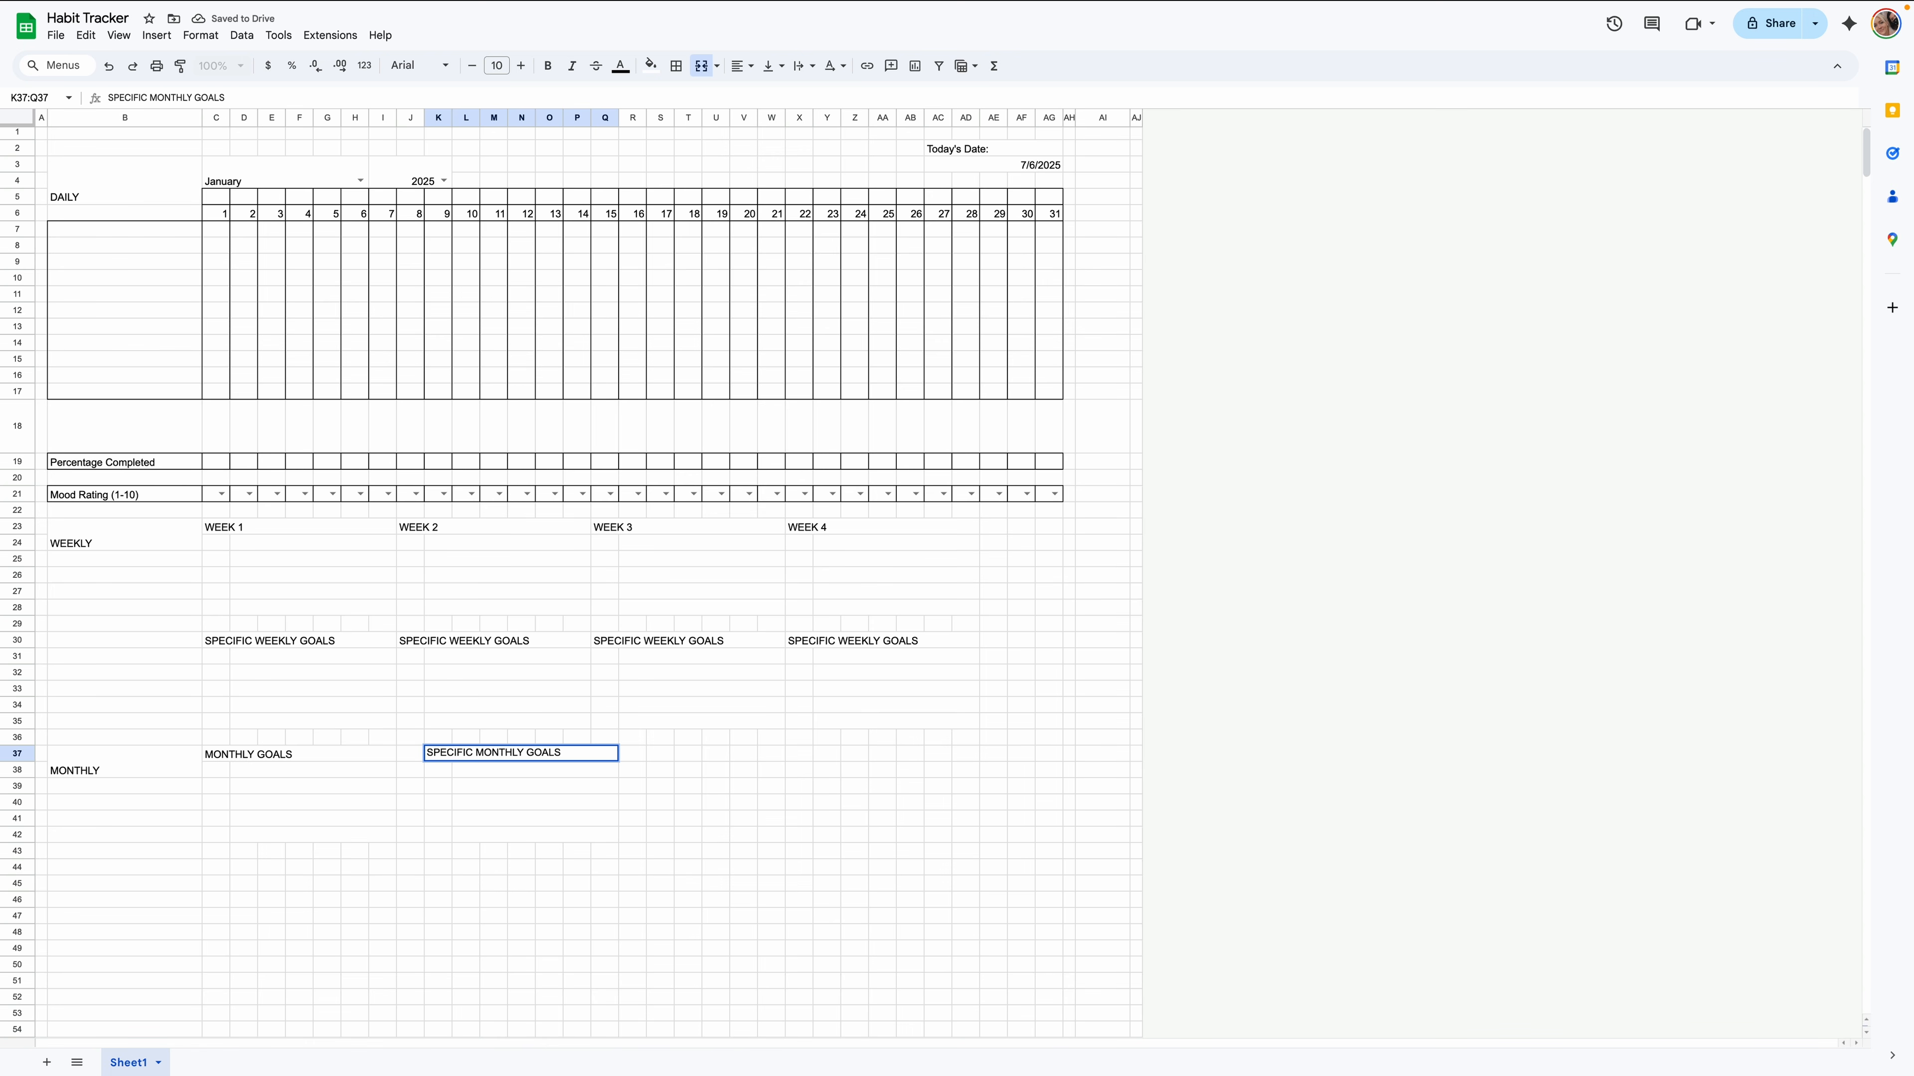
pyautogui.press('Return')
pyautogui.doubleClick(478, 758)
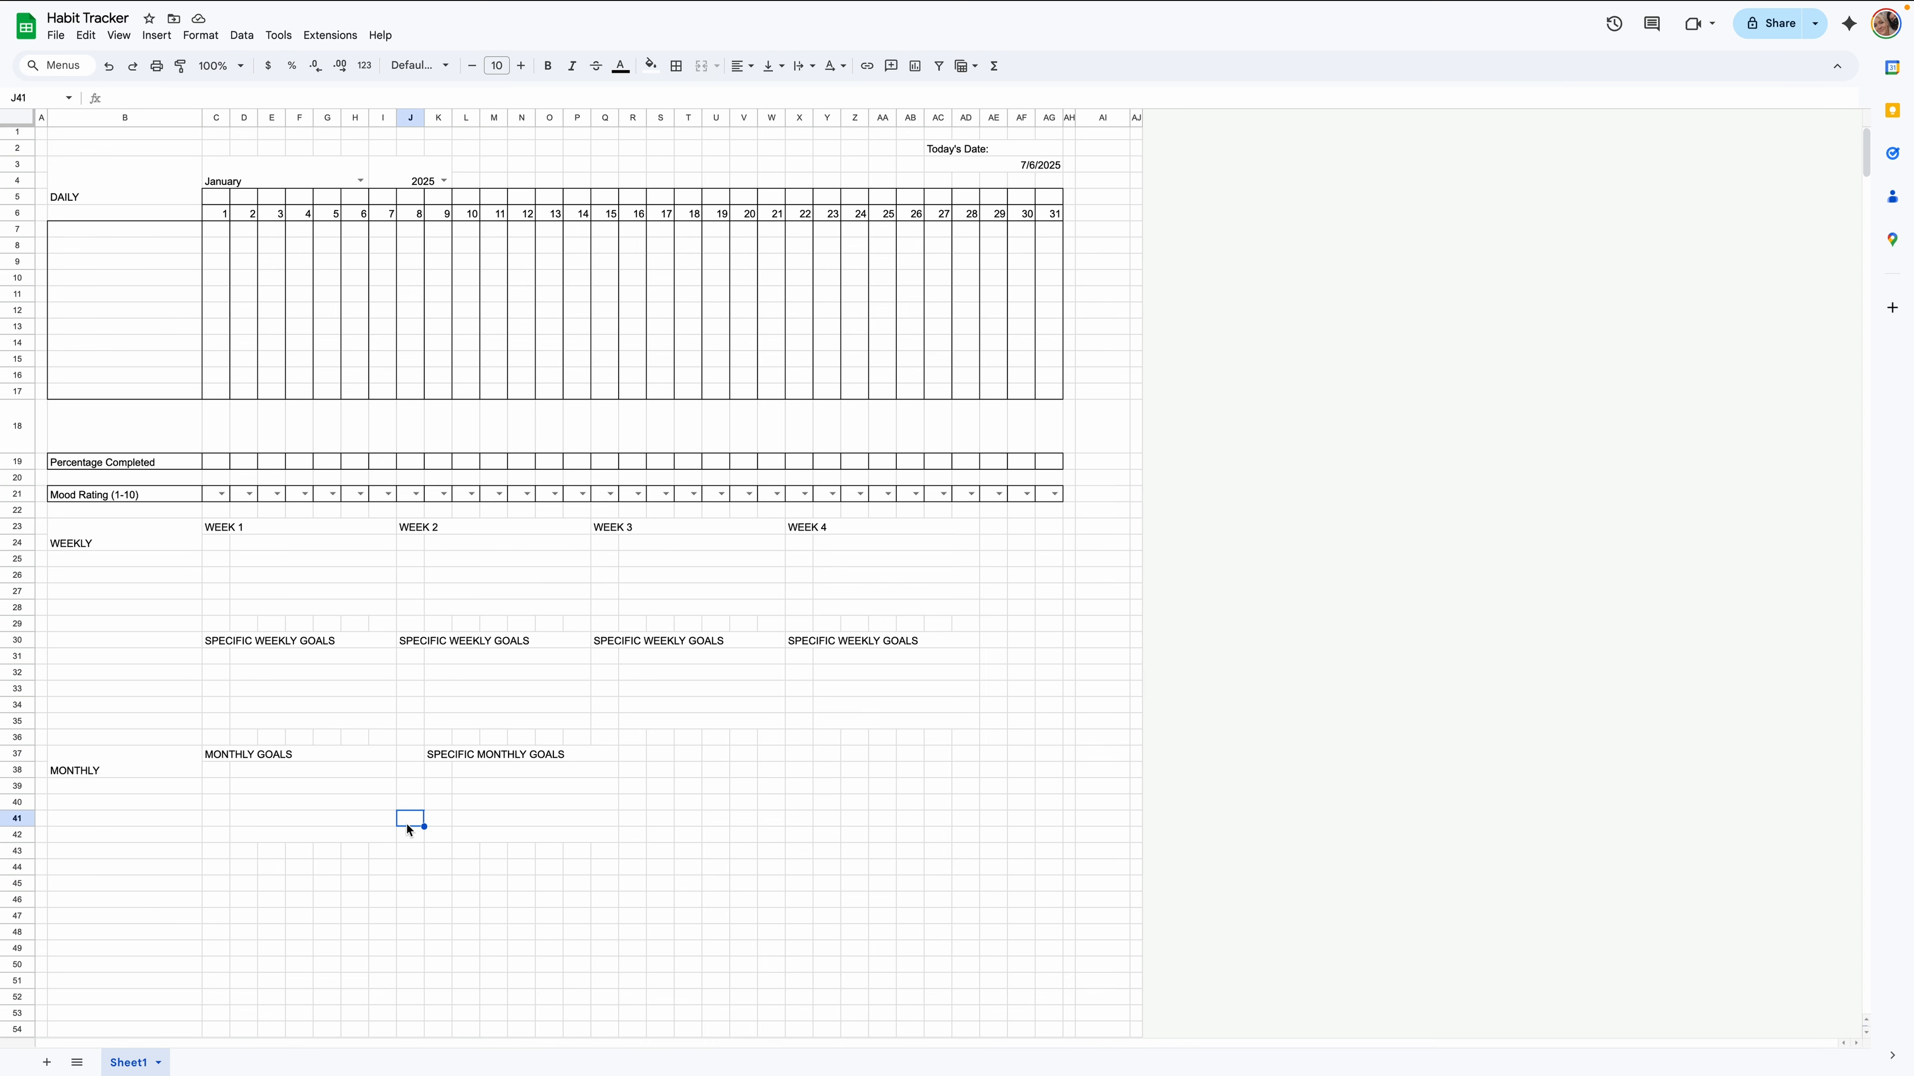
# Delete the unused rows 44 to 1000 below the monthly section.
pyautogui.click(19, 867)
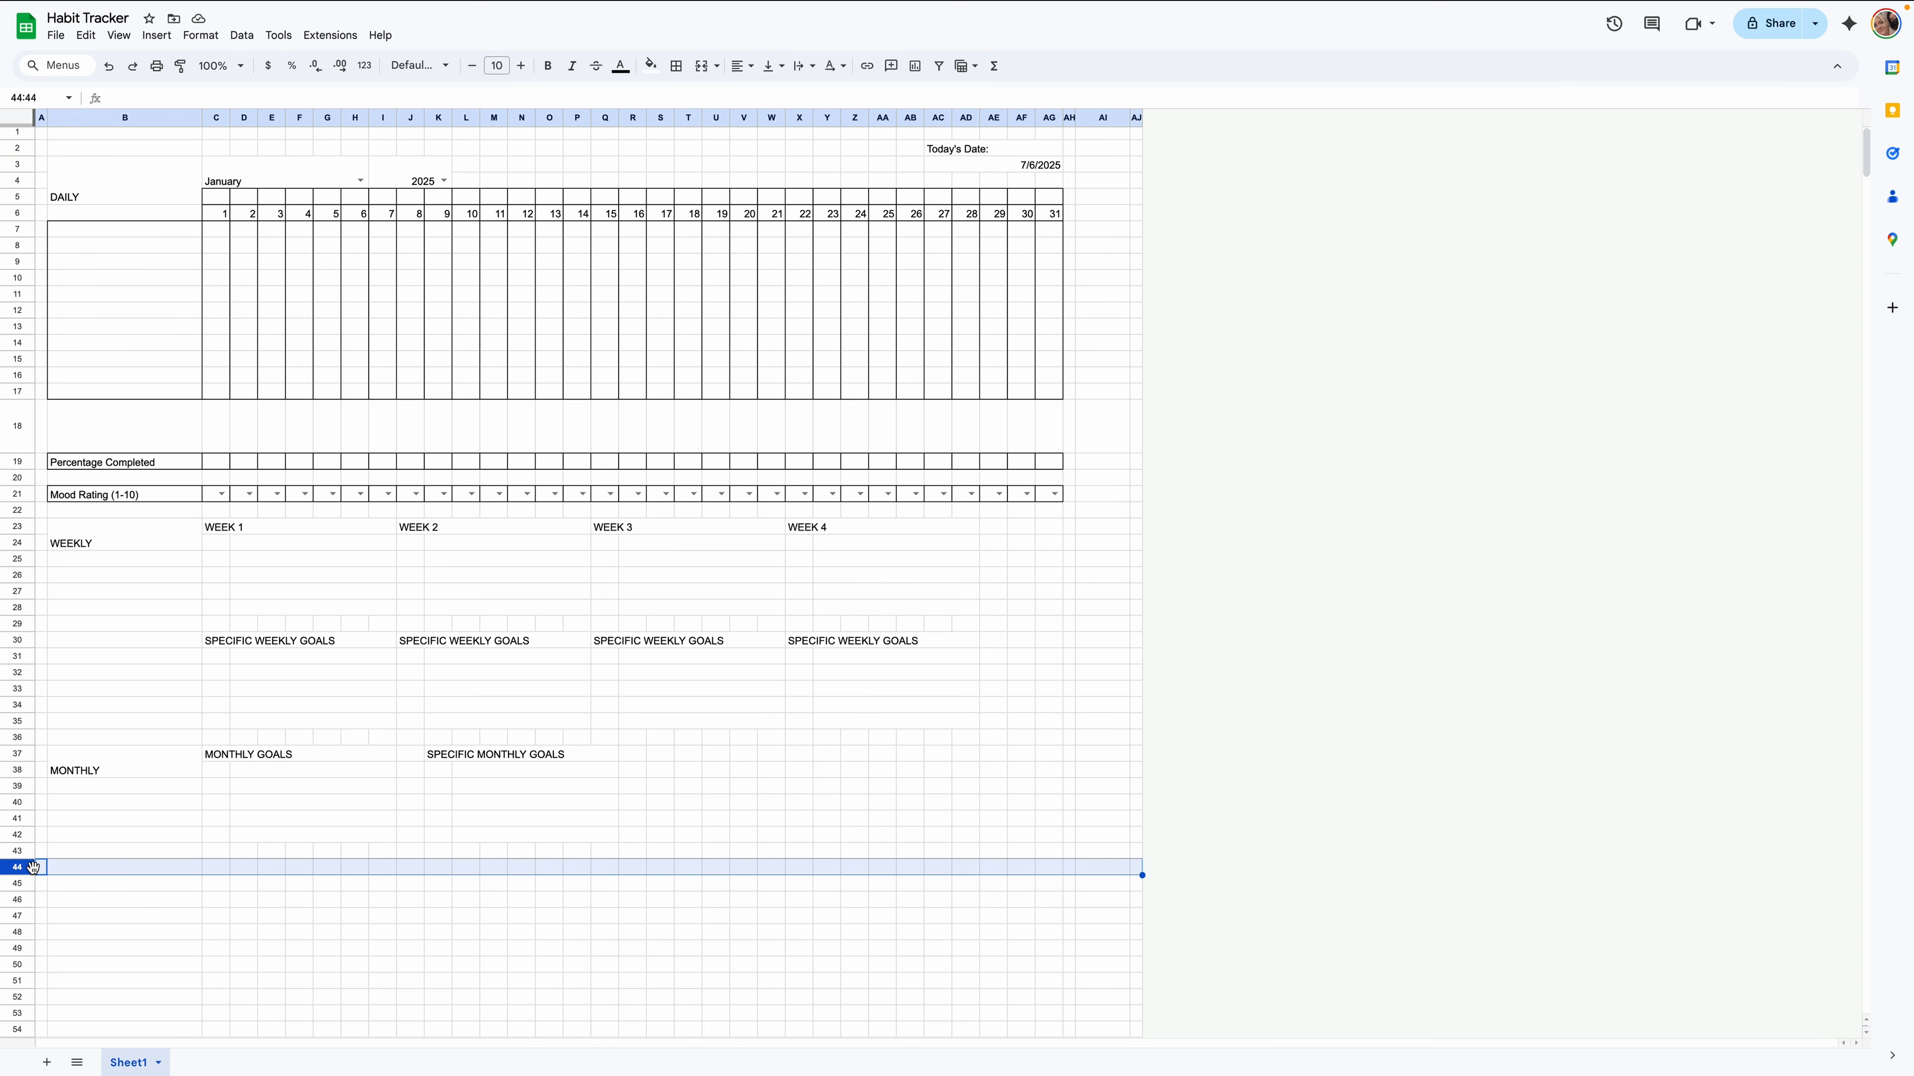
pyautogui.hotkey('ctrl', 'shift', 'Down')
pyautogui.rightClick(32, 824)
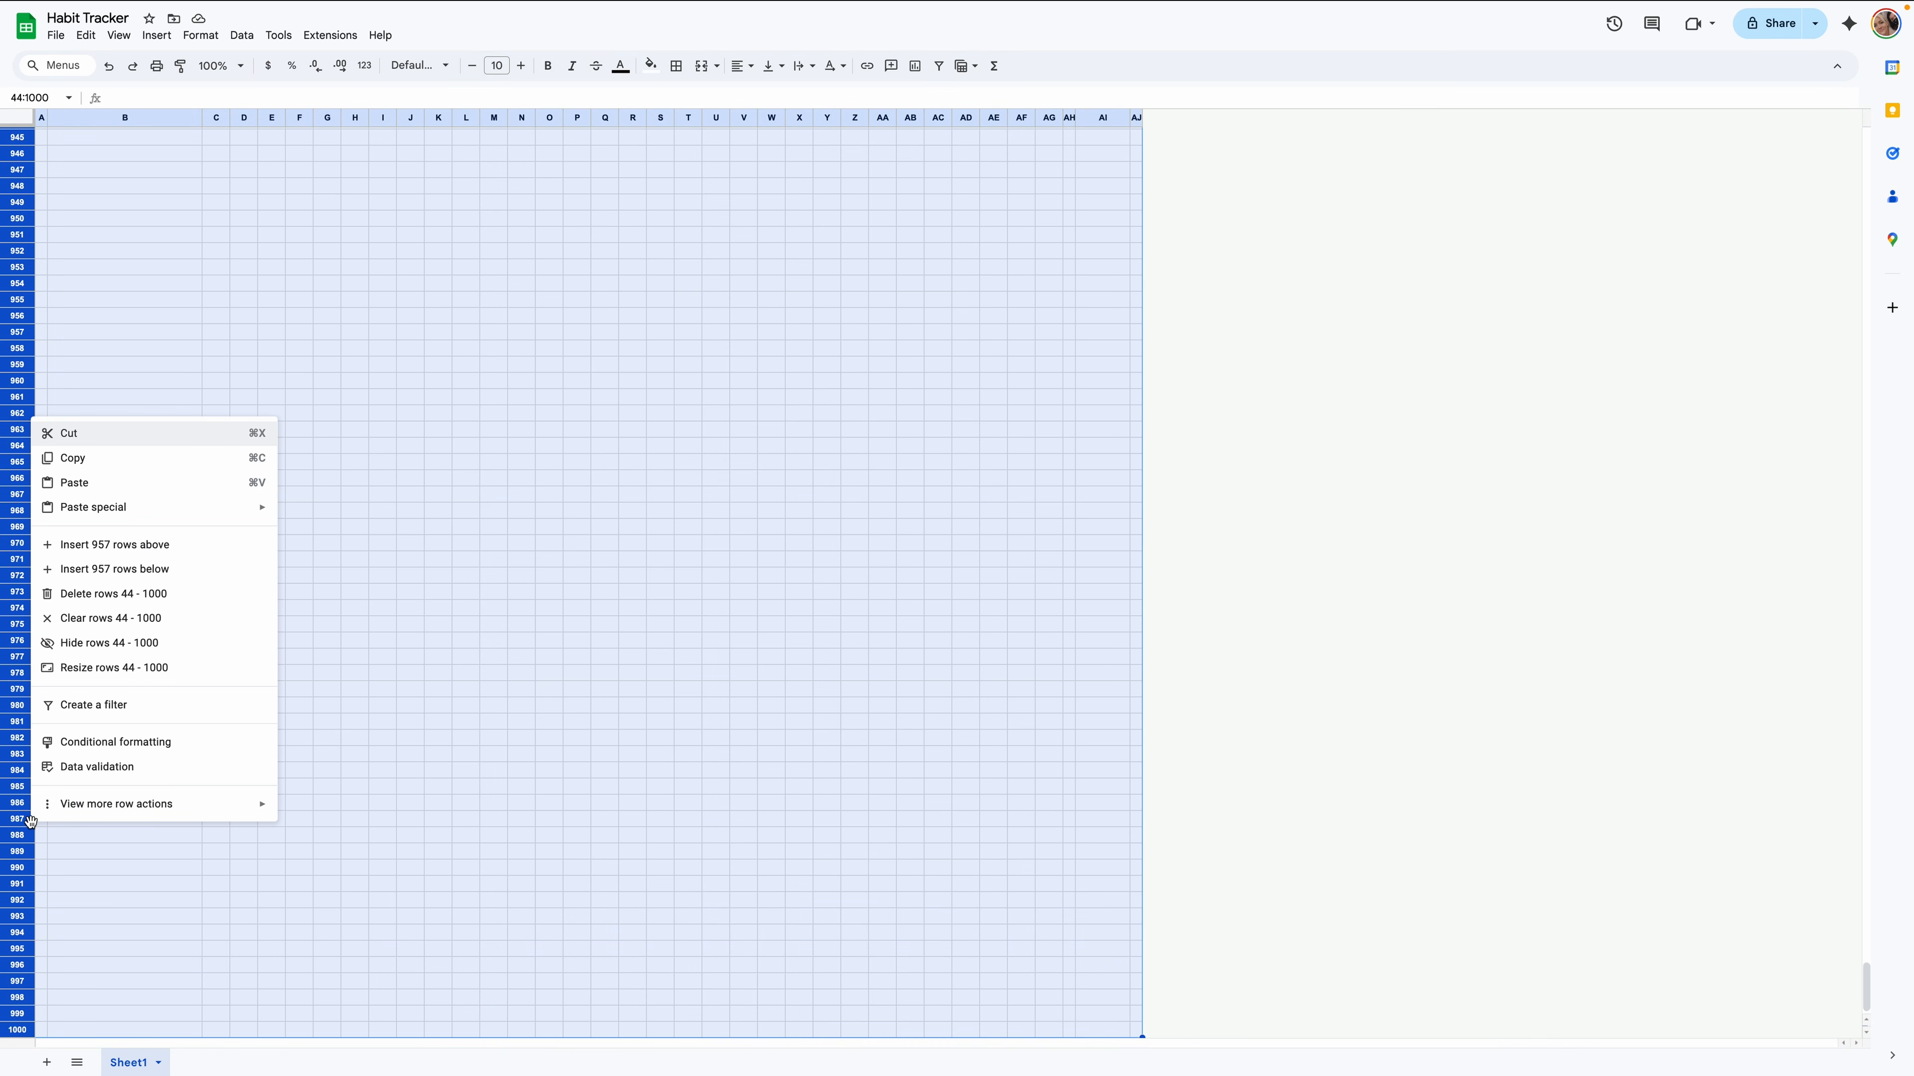
pyautogui.click(145, 595)
pyautogui.click(297, 696)
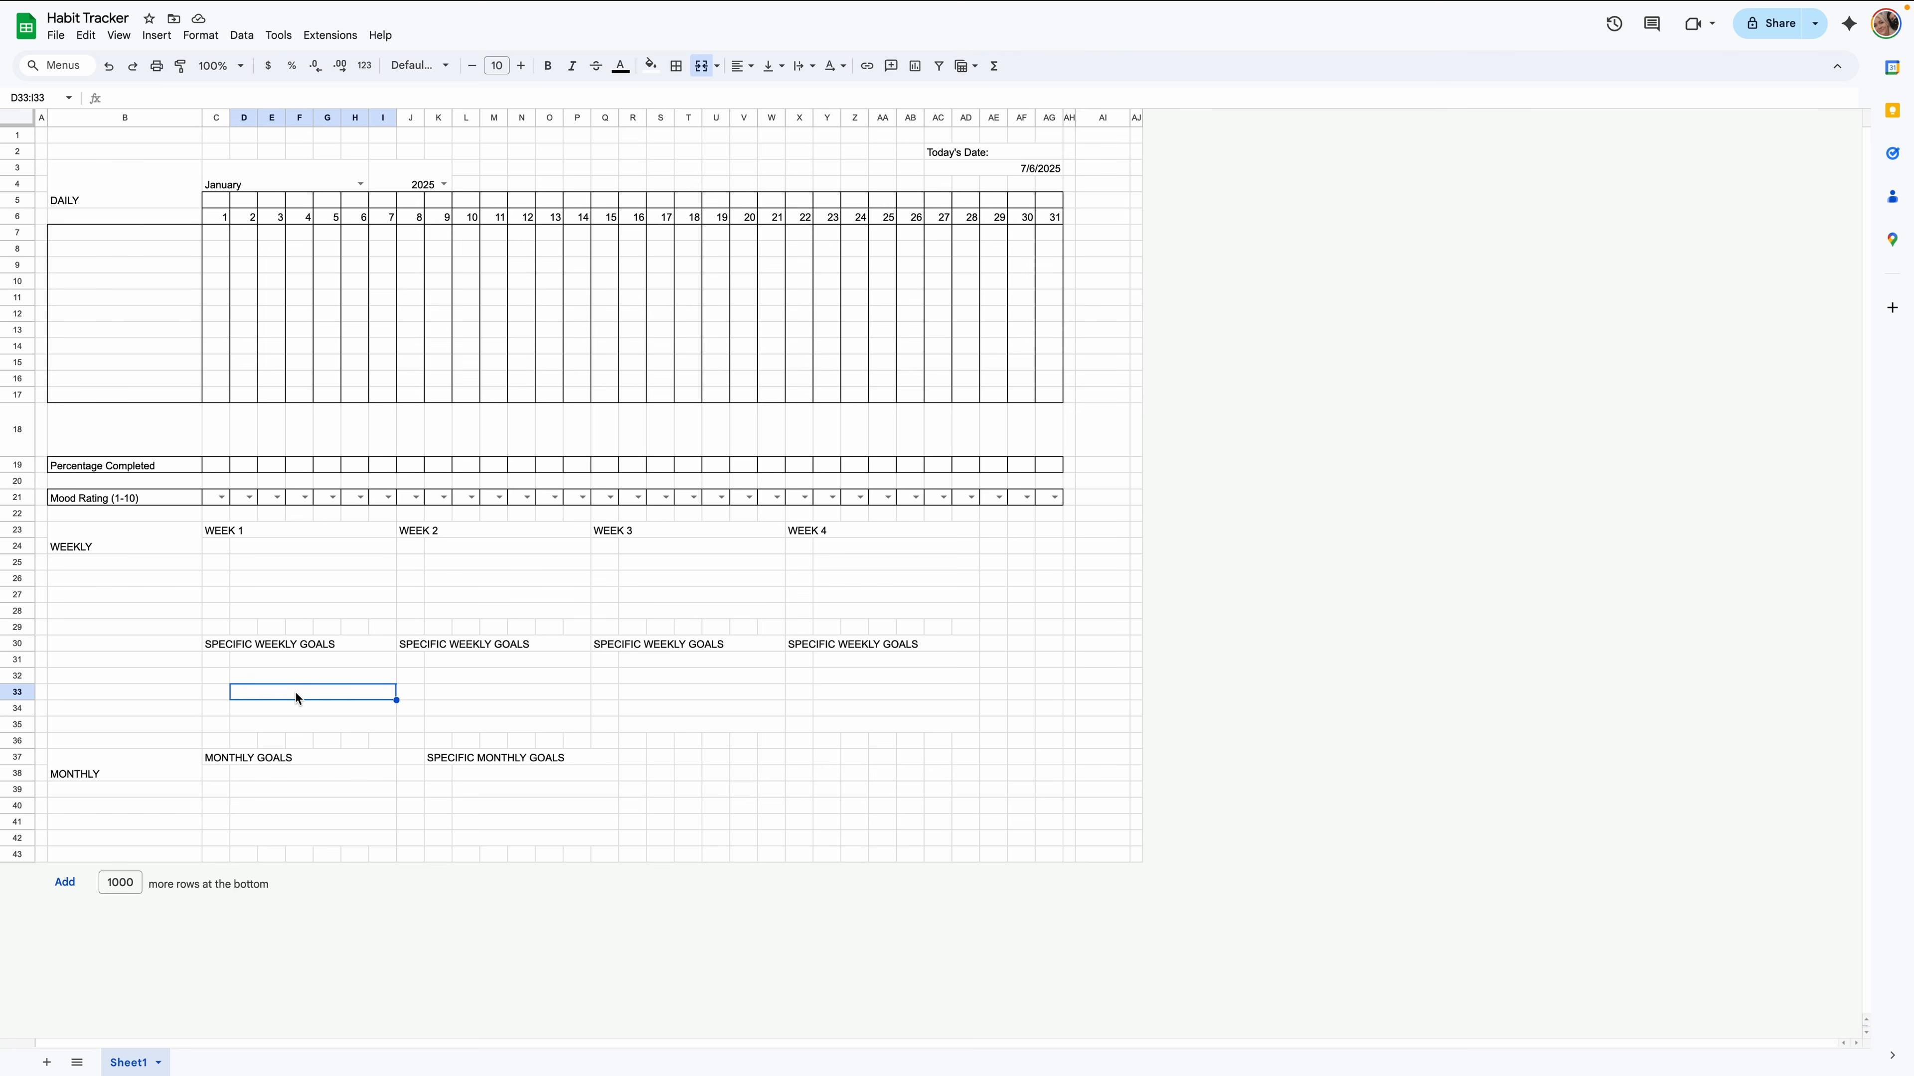
# Centre the whole sheet's contents horizontally and vertically and set the font to Nunito.
pyautogui.click(18, 119)
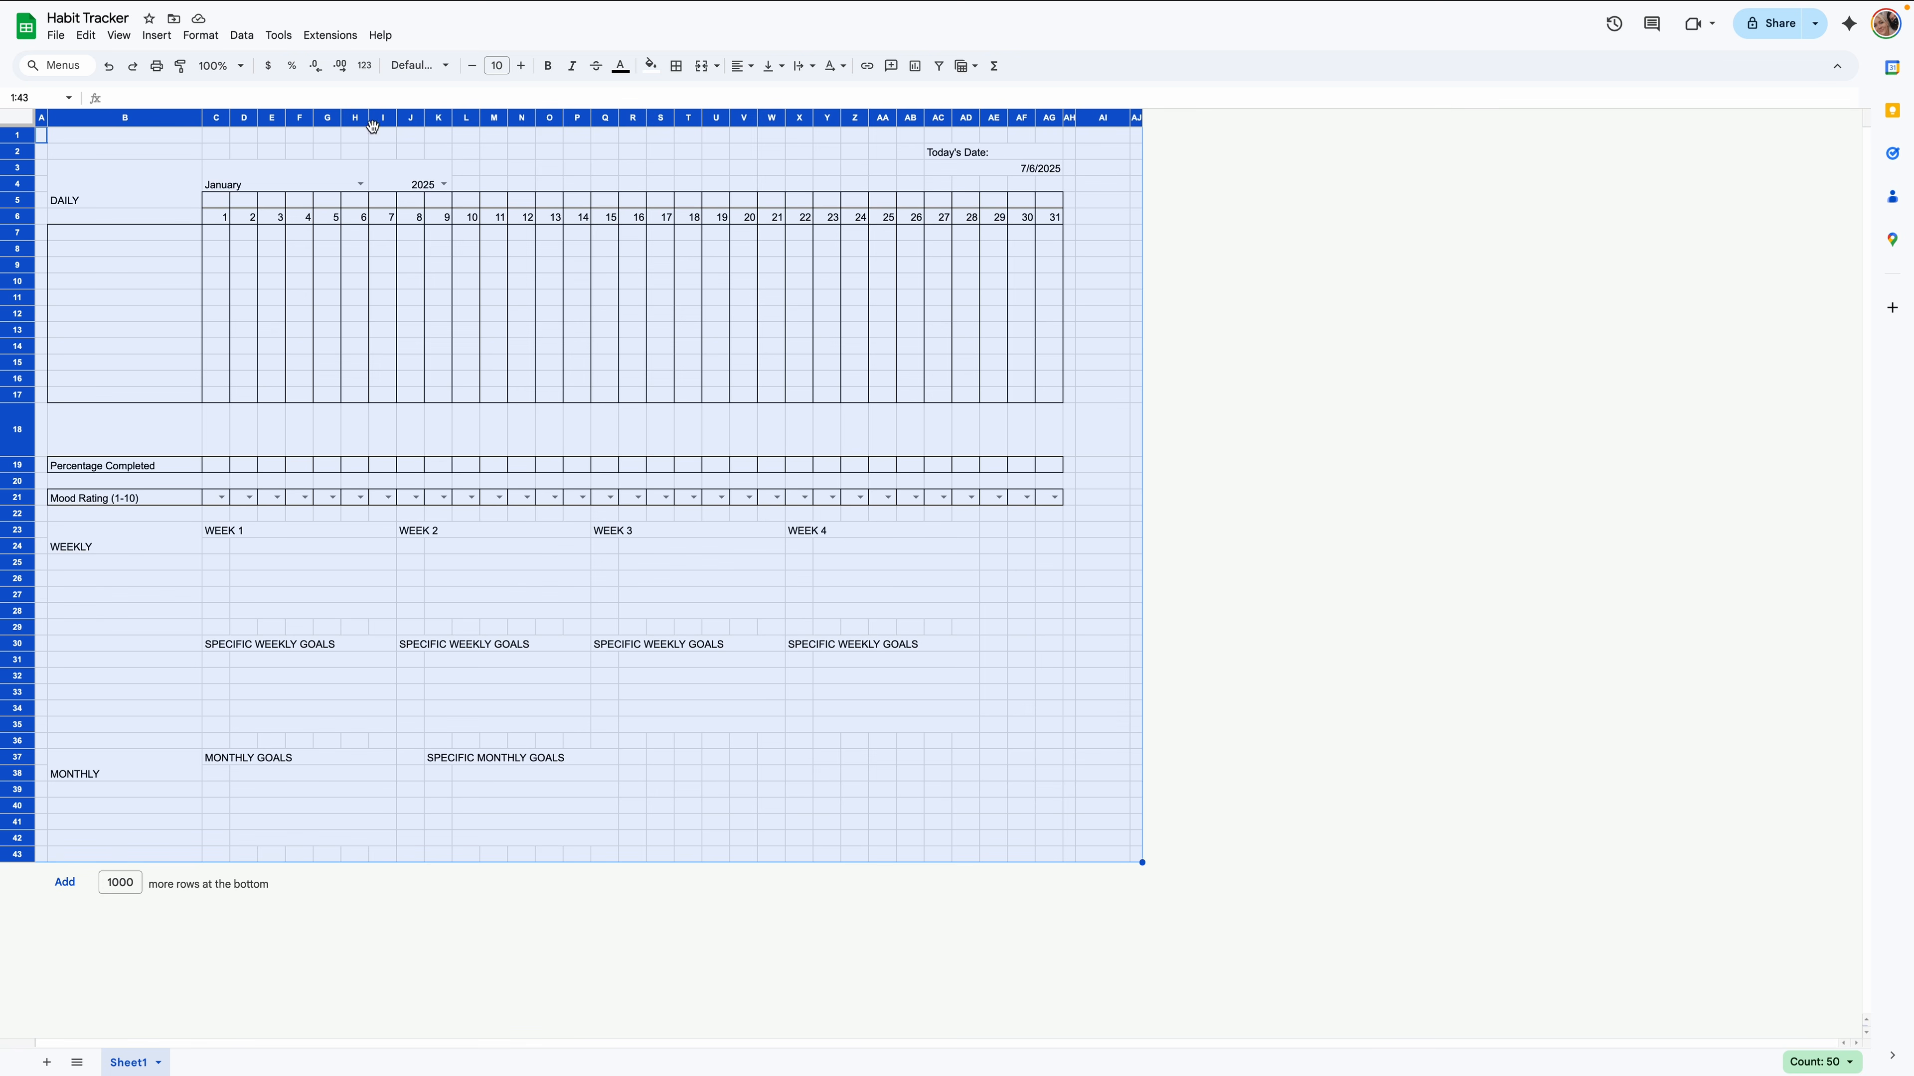
pyautogui.click(741, 66)
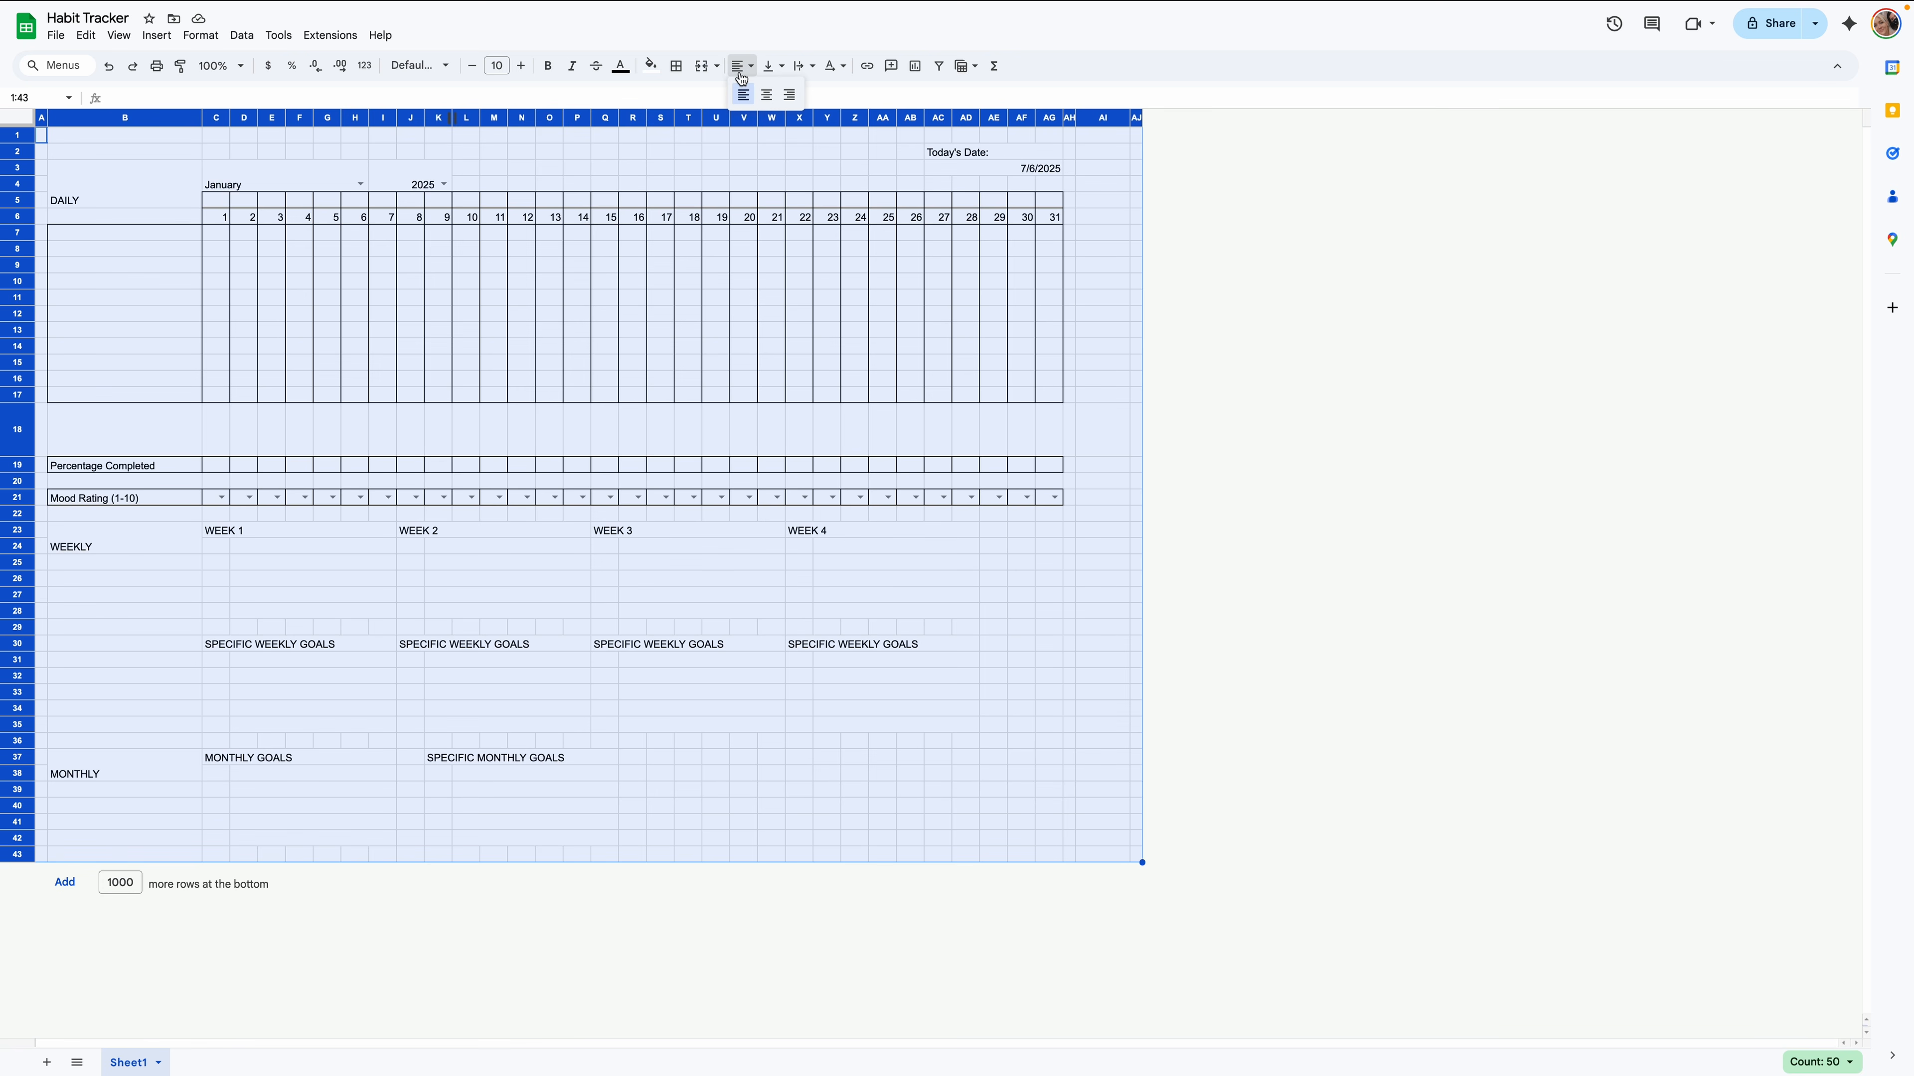
pyautogui.click(768, 100)
pyautogui.click(774, 66)
pyautogui.click(792, 93)
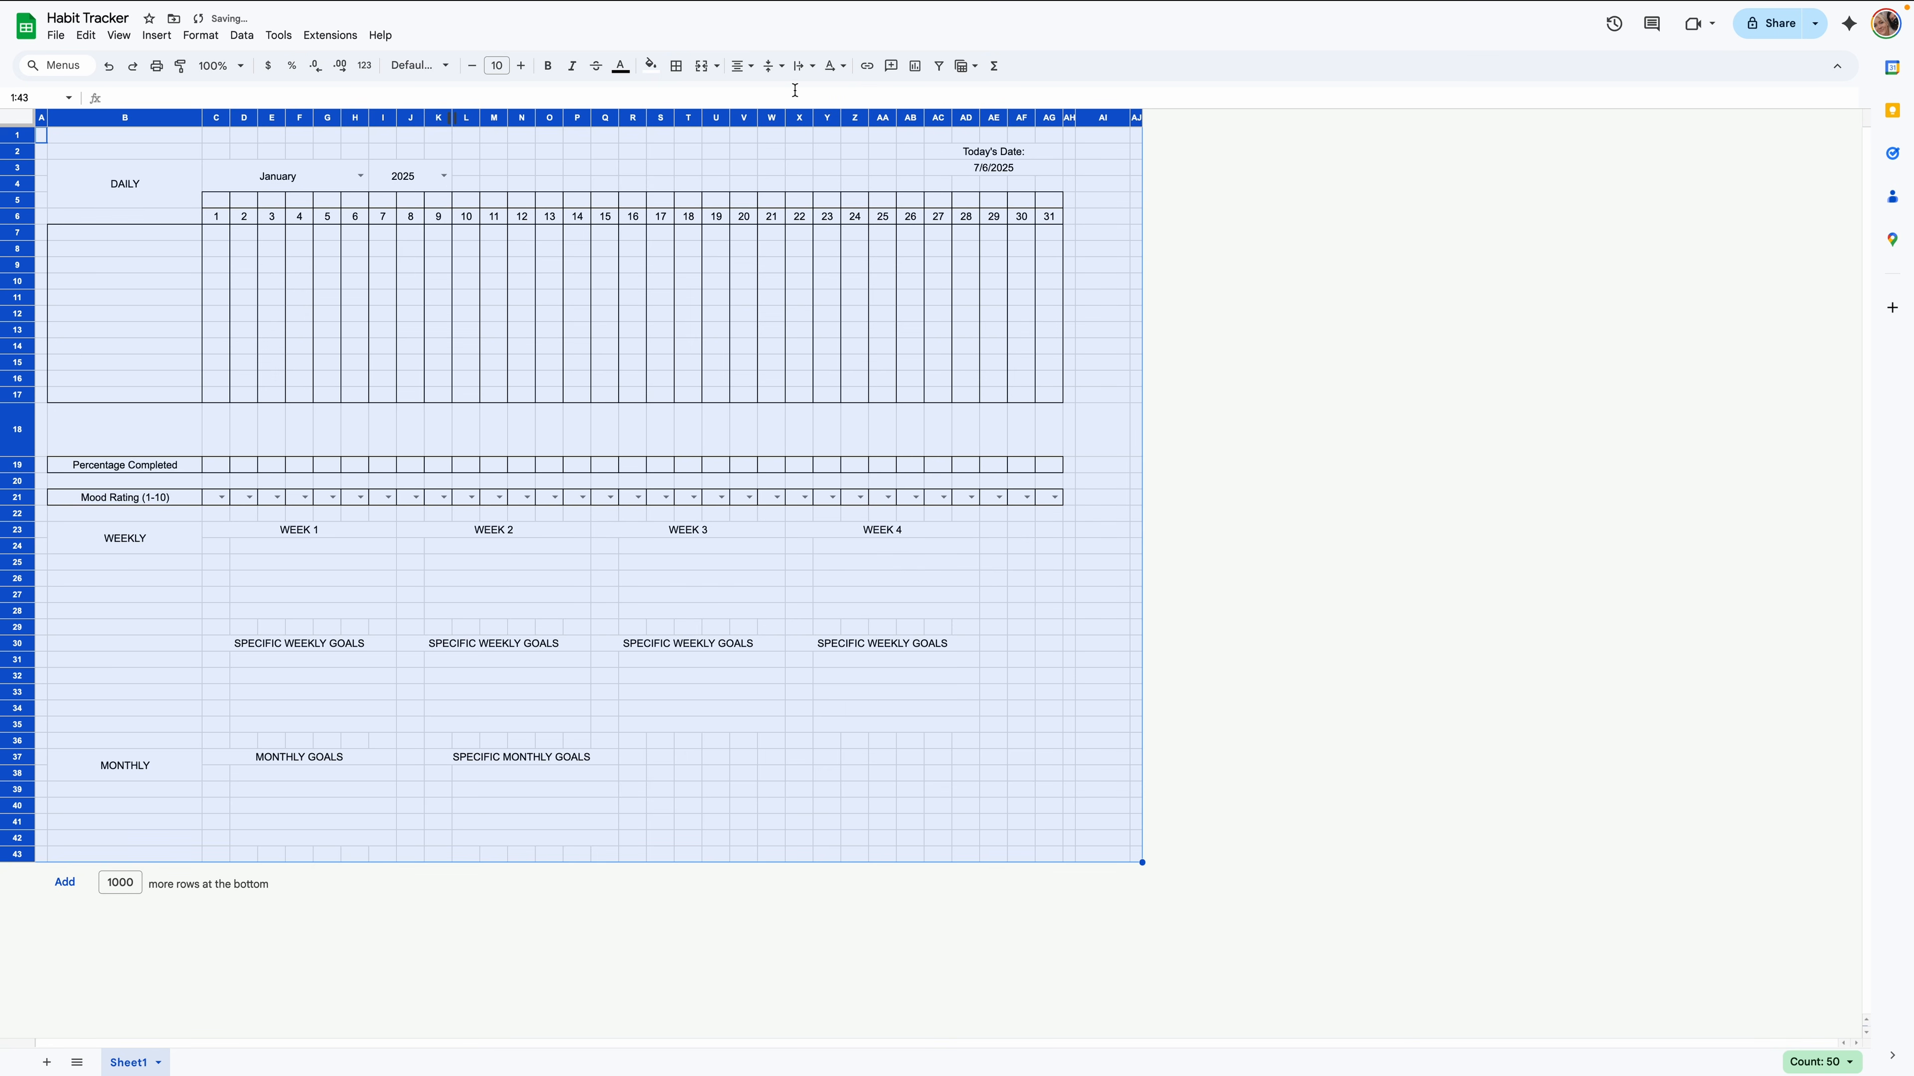
pyautogui.click(420, 66)
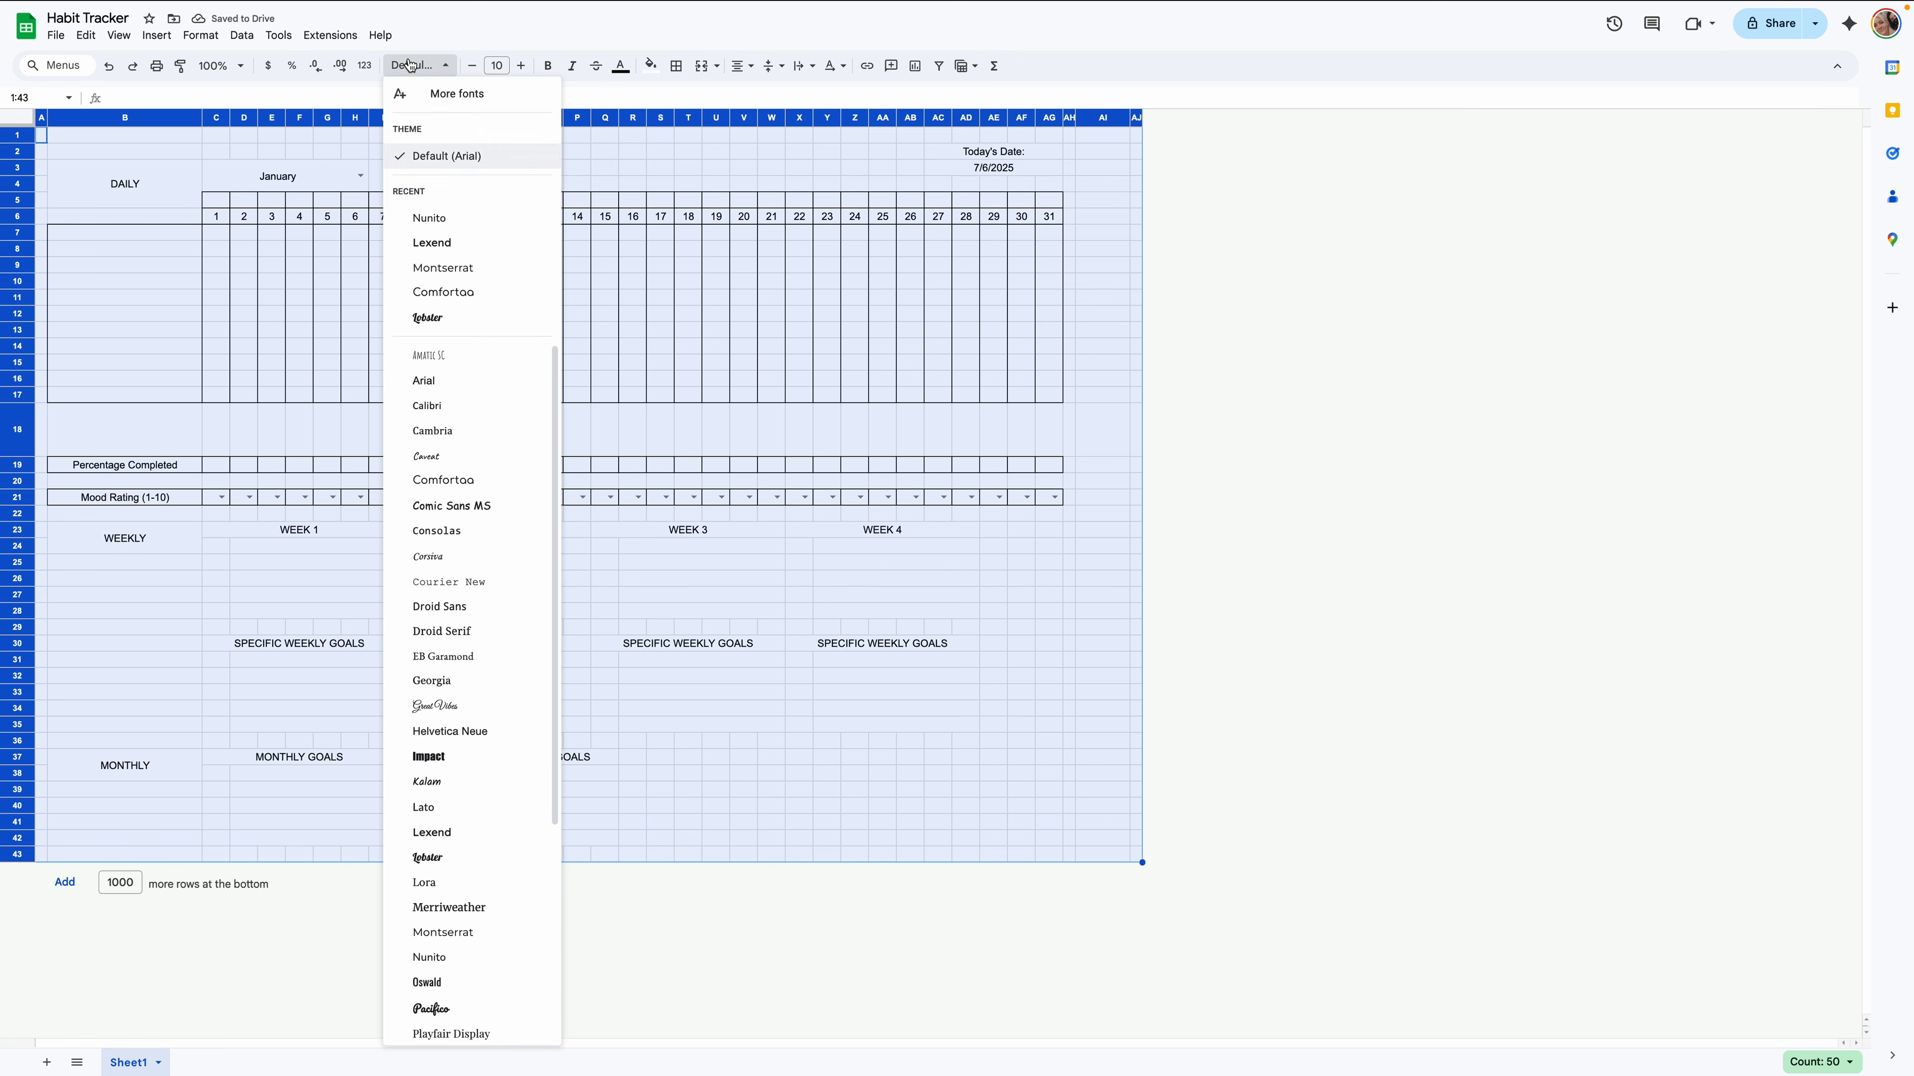
pyautogui.click(461, 220)
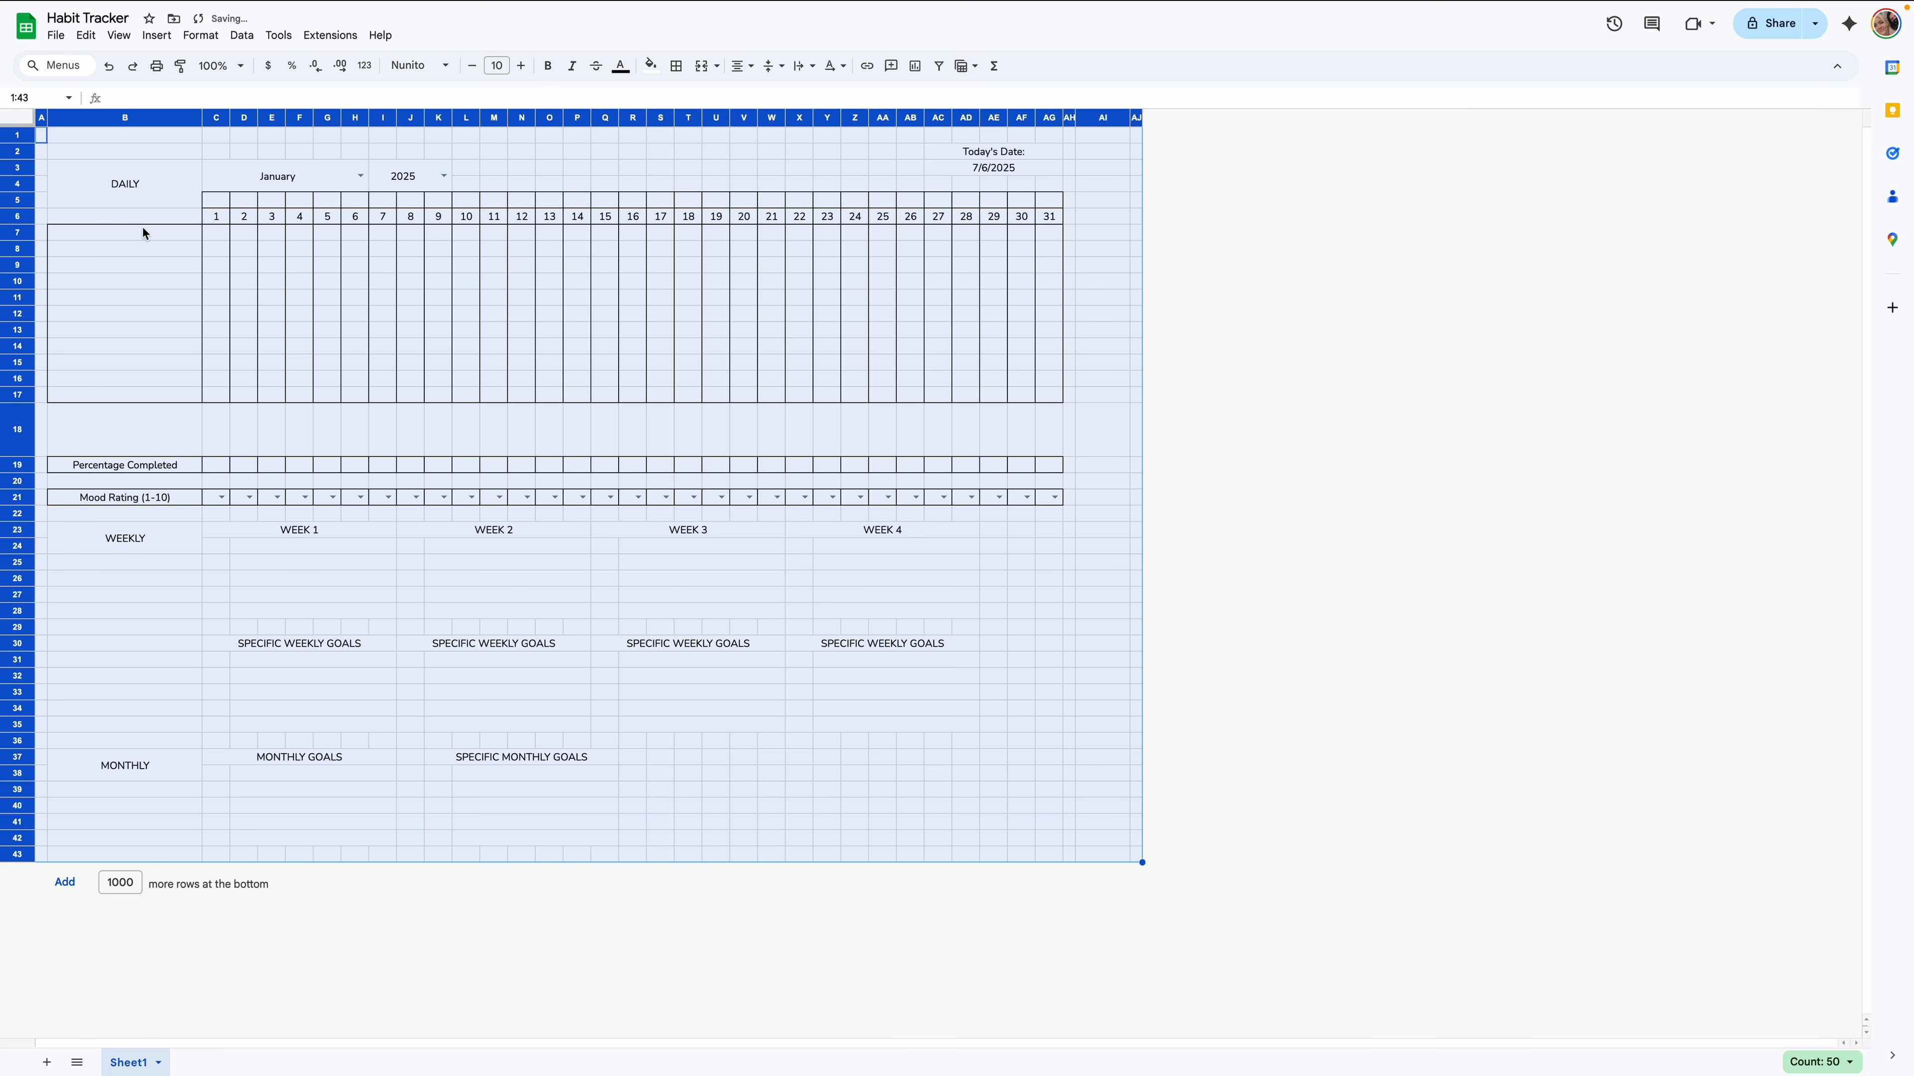
# Set the DAILY, WEEKLY and MONTHLY labels in column B to font size 14 and bold.
pyautogui.click(149, 194)
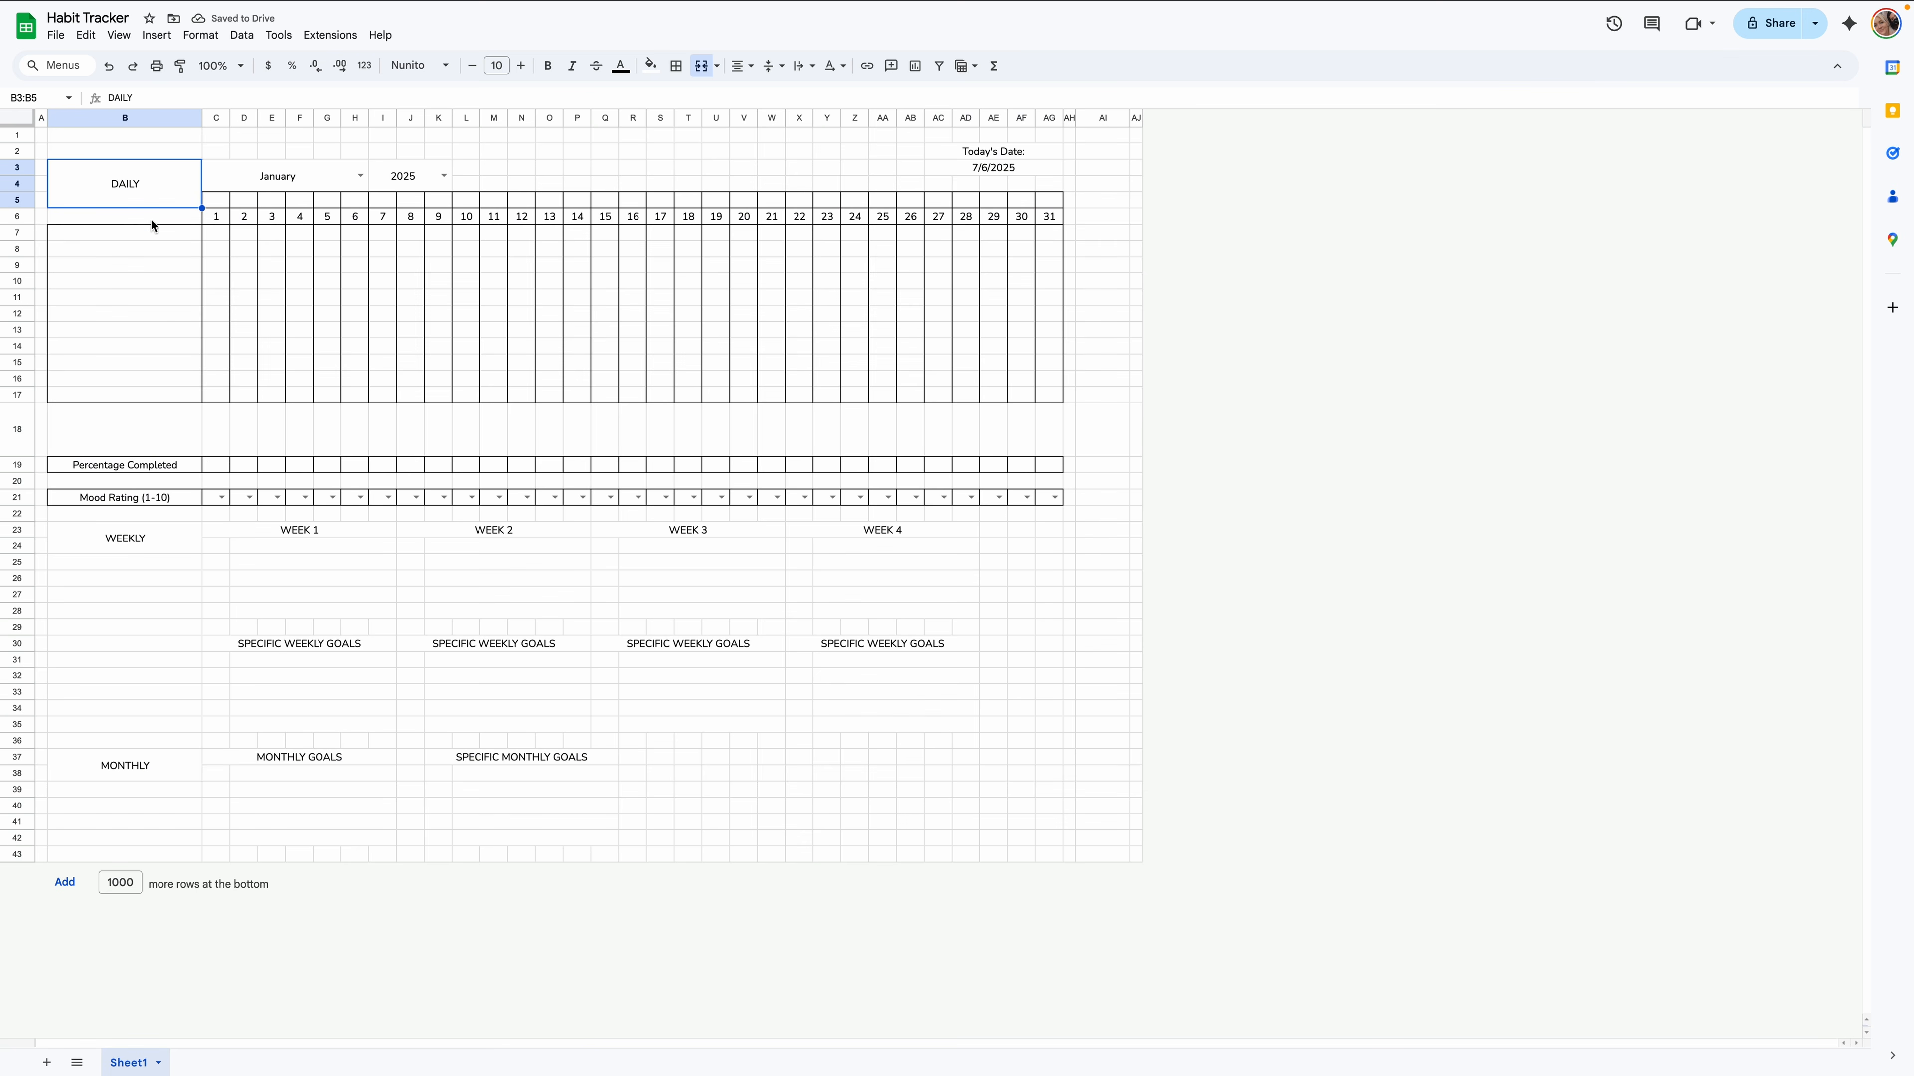
pyautogui.click(149, 537)
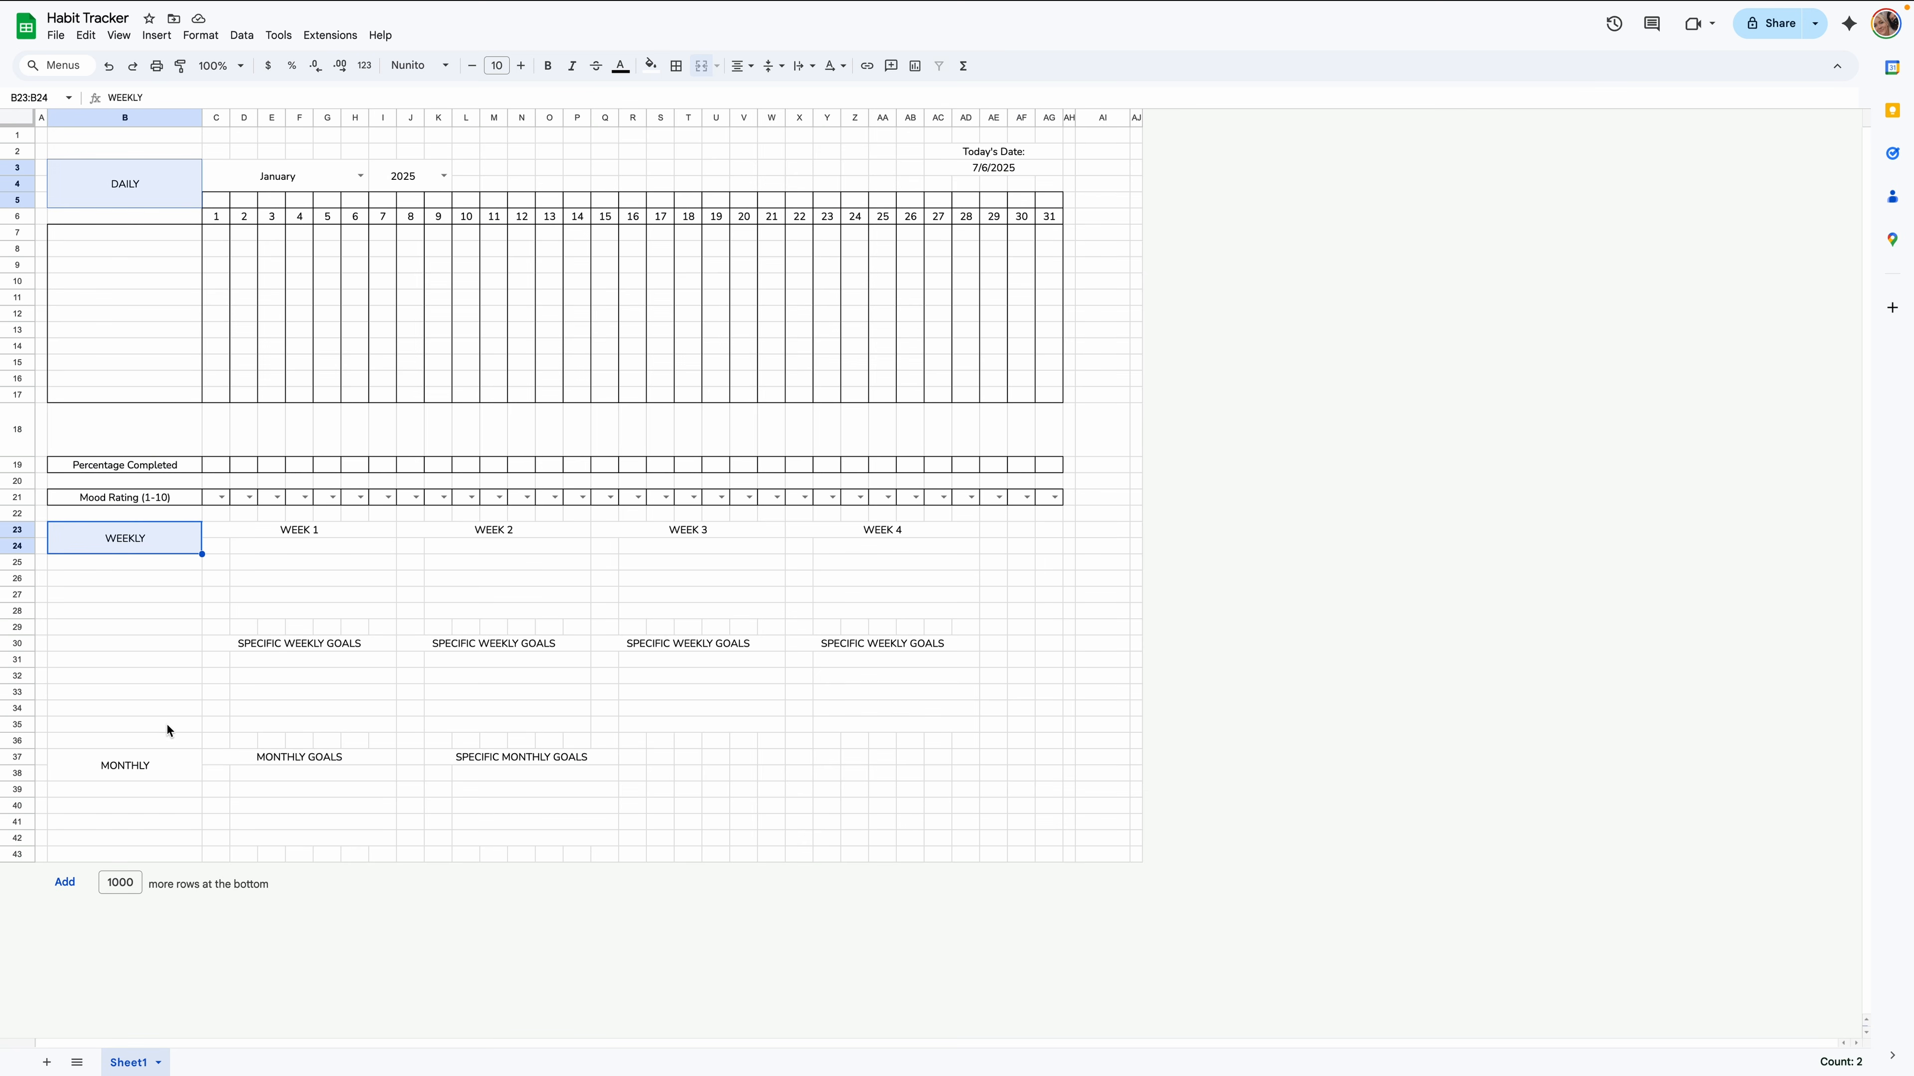
pyautogui.click(162, 772)
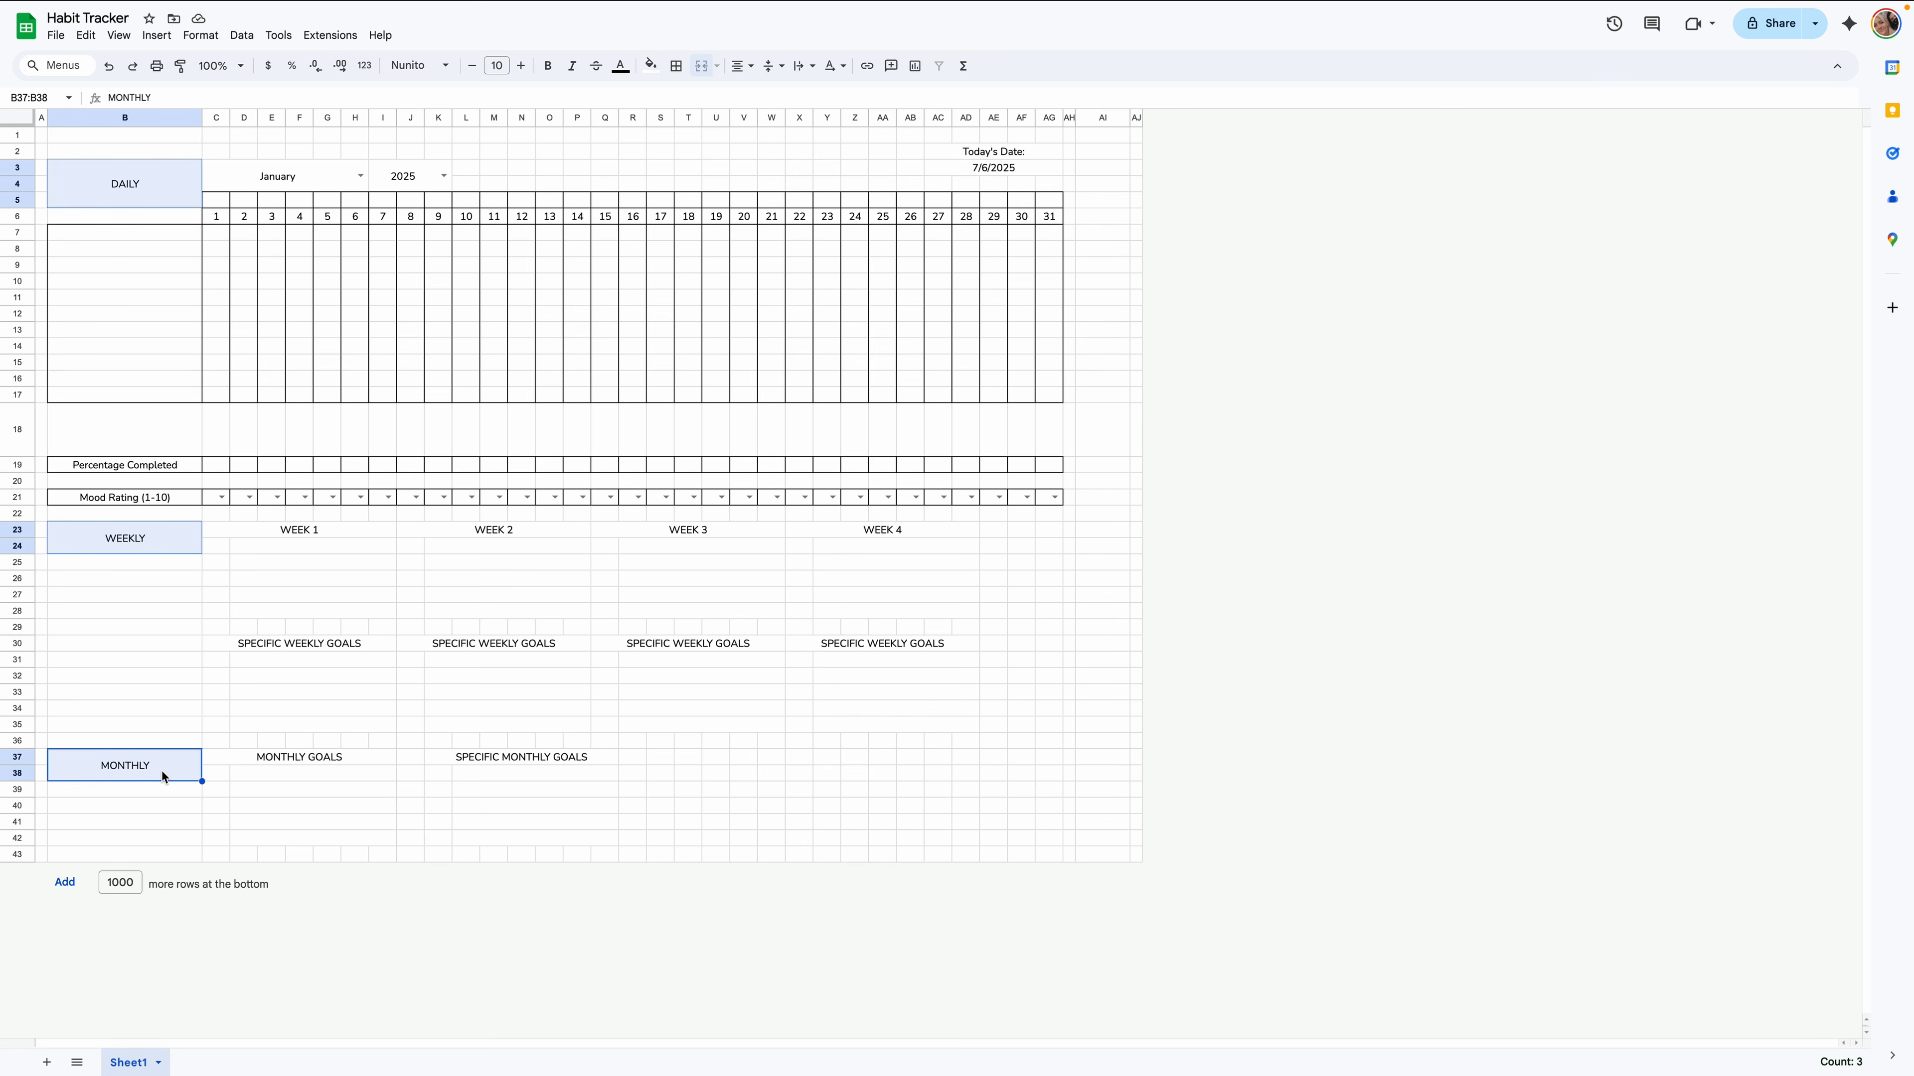
pyautogui.click(521, 67)
pyautogui.click(521, 66)
pyautogui.click(521, 66)
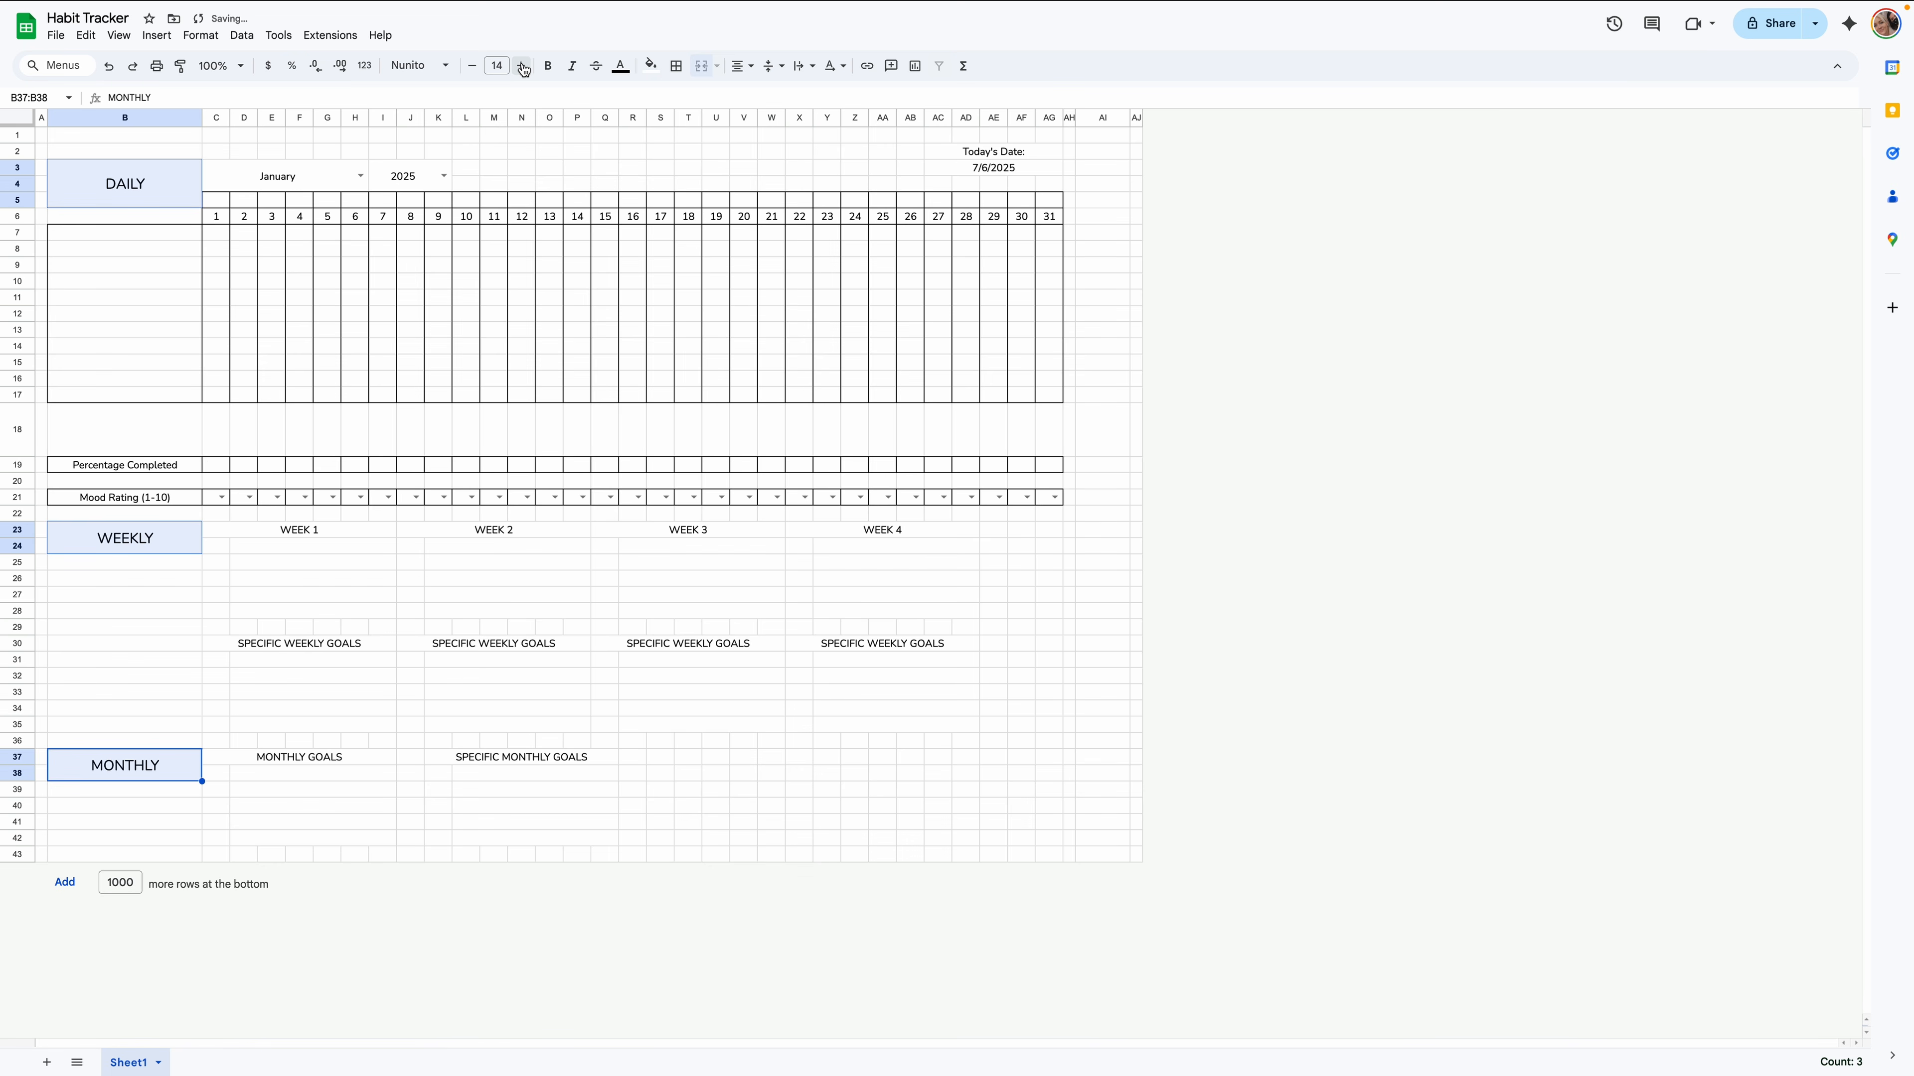
pyautogui.click(552, 68)
pyautogui.click(220, 153)
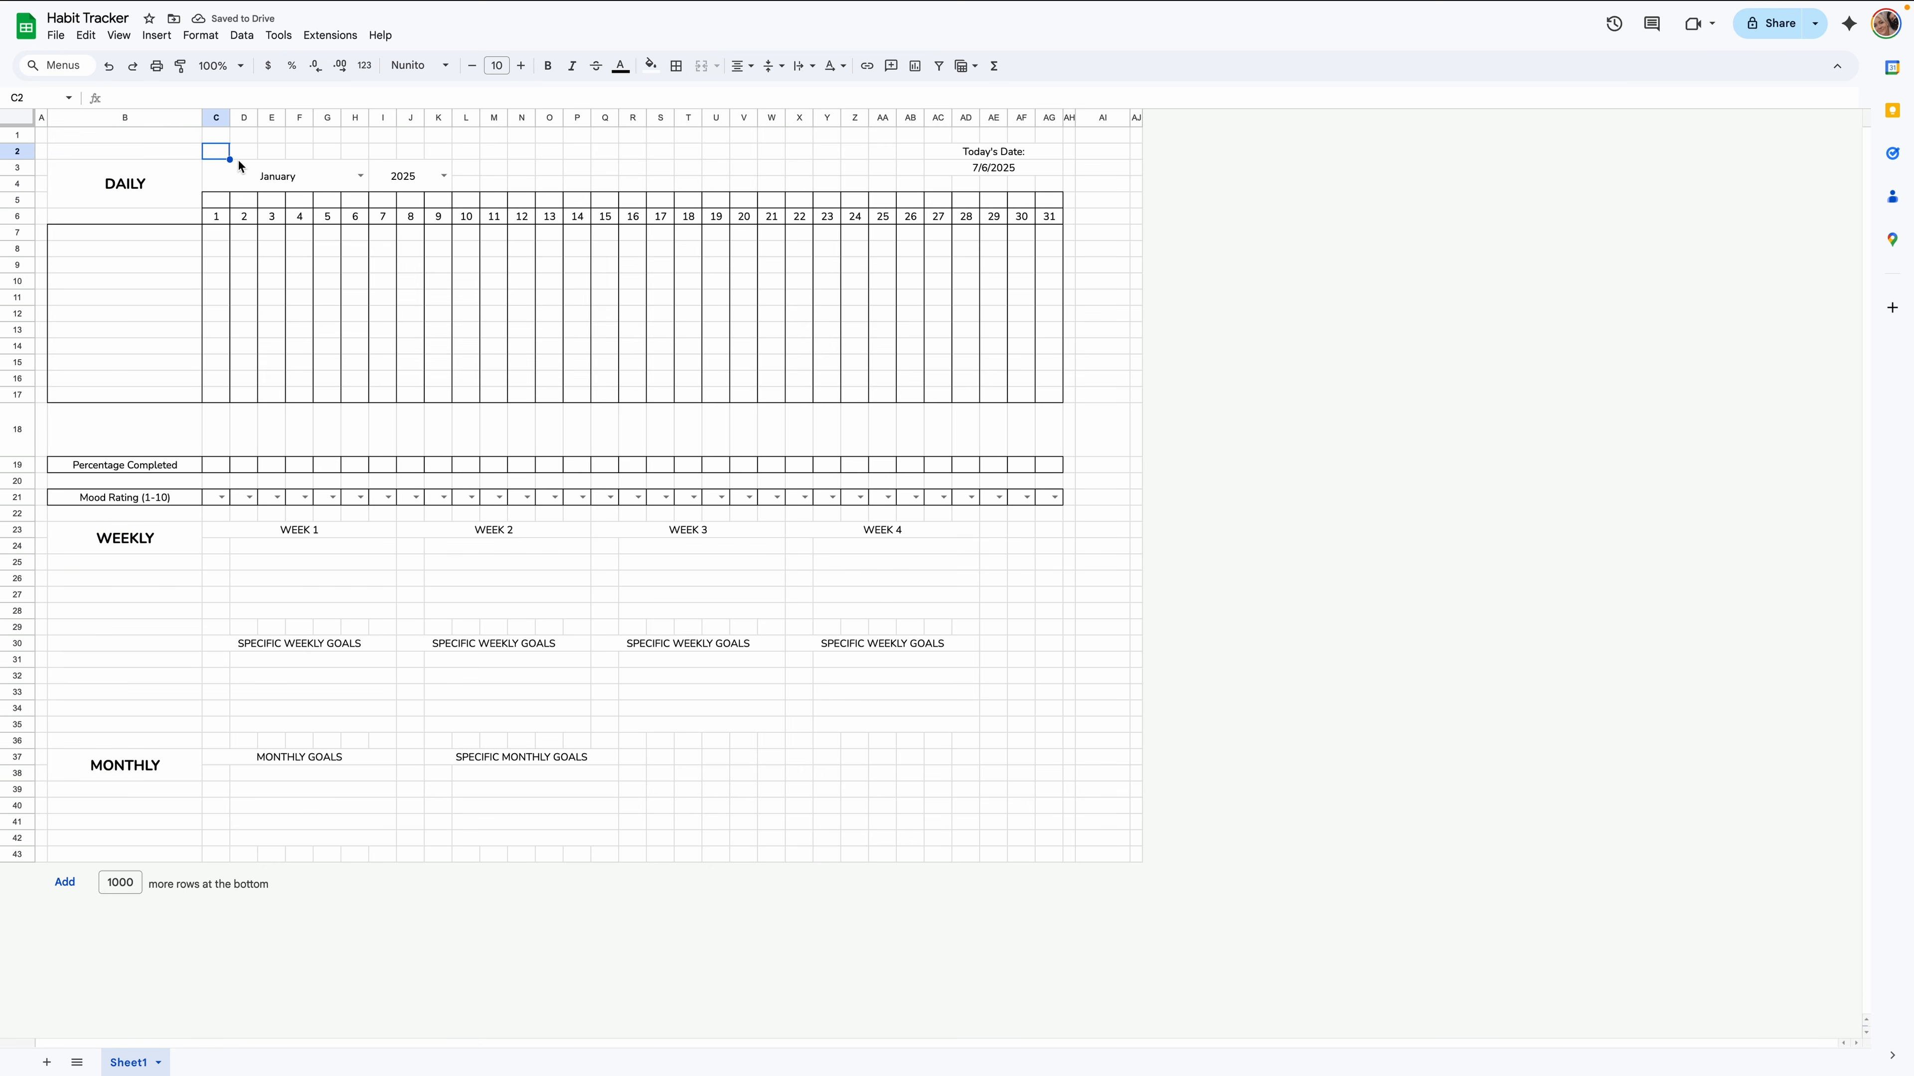
# Insert checkboxes throughout the daily grid C7:AG17.
pyautogui.click(218, 240)
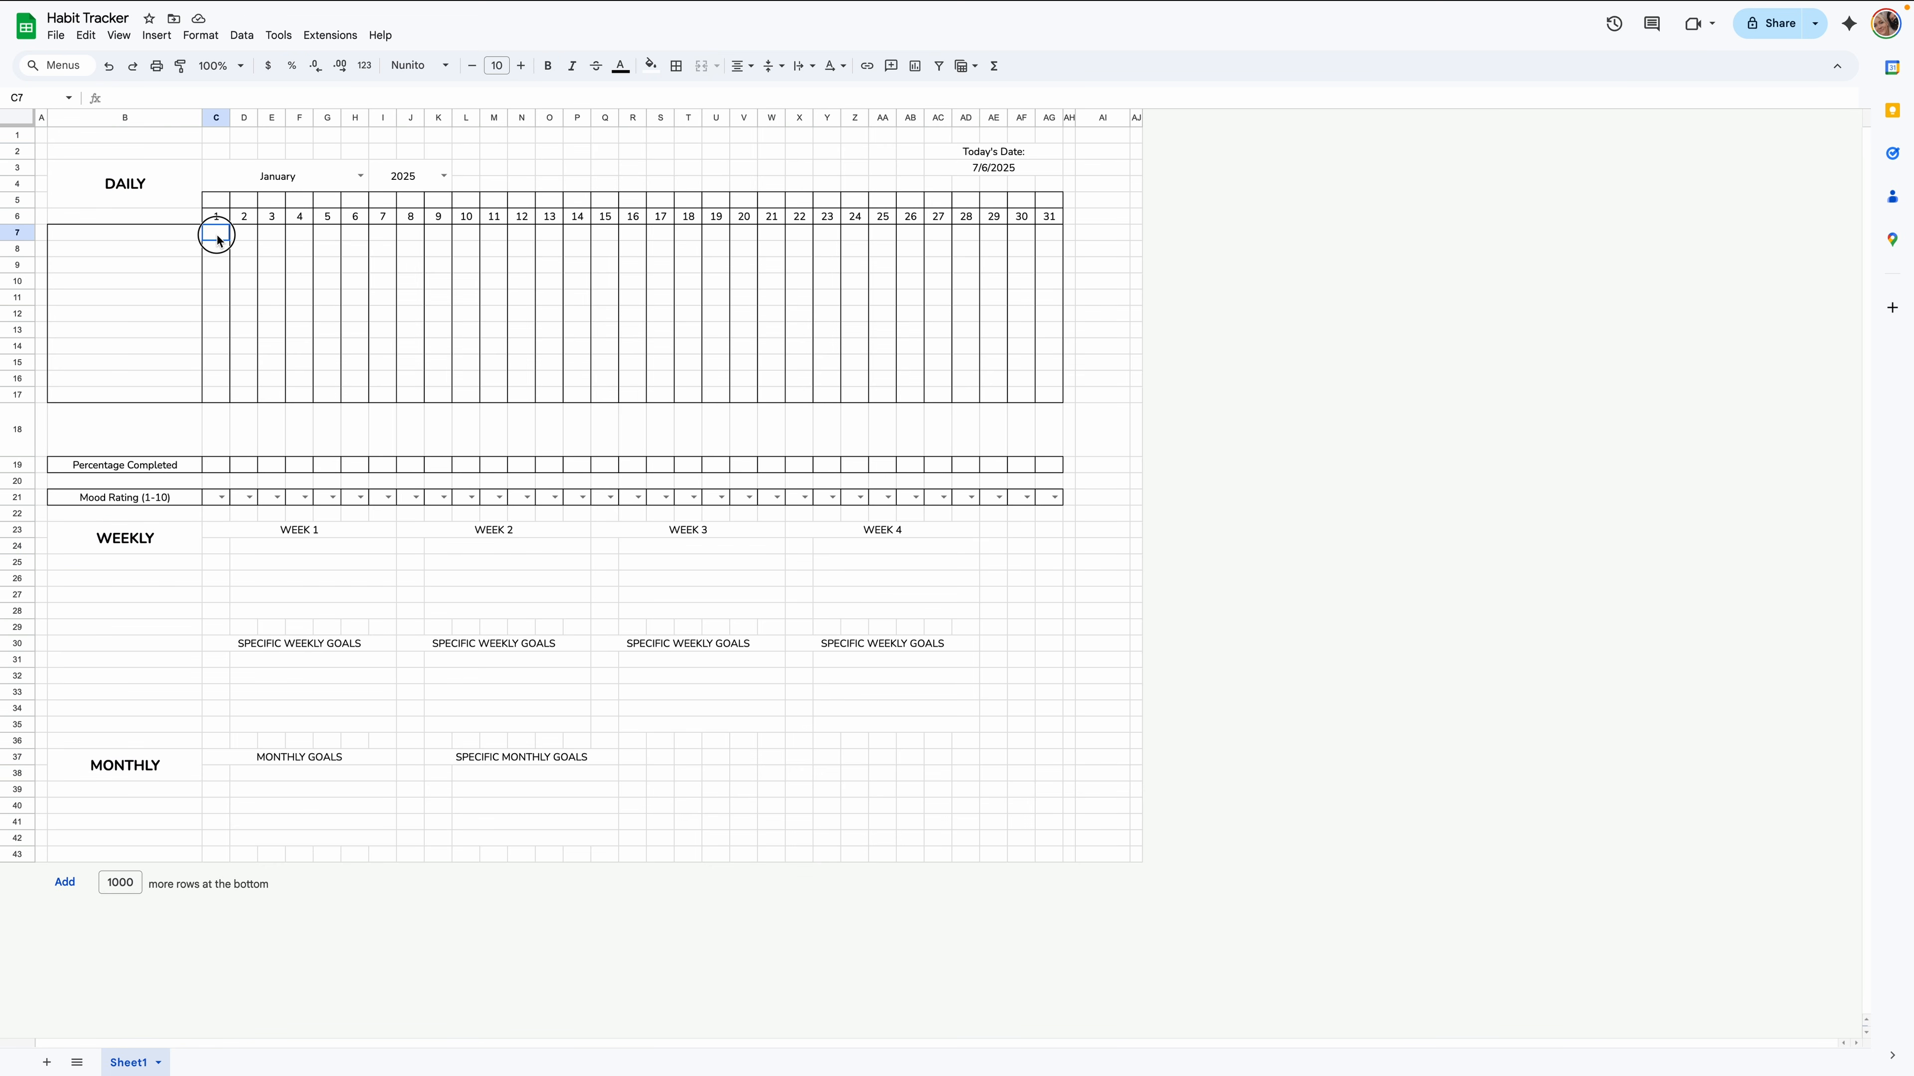
pyautogui.moveTo(217, 241); pyautogui.dragTo(1045, 395)
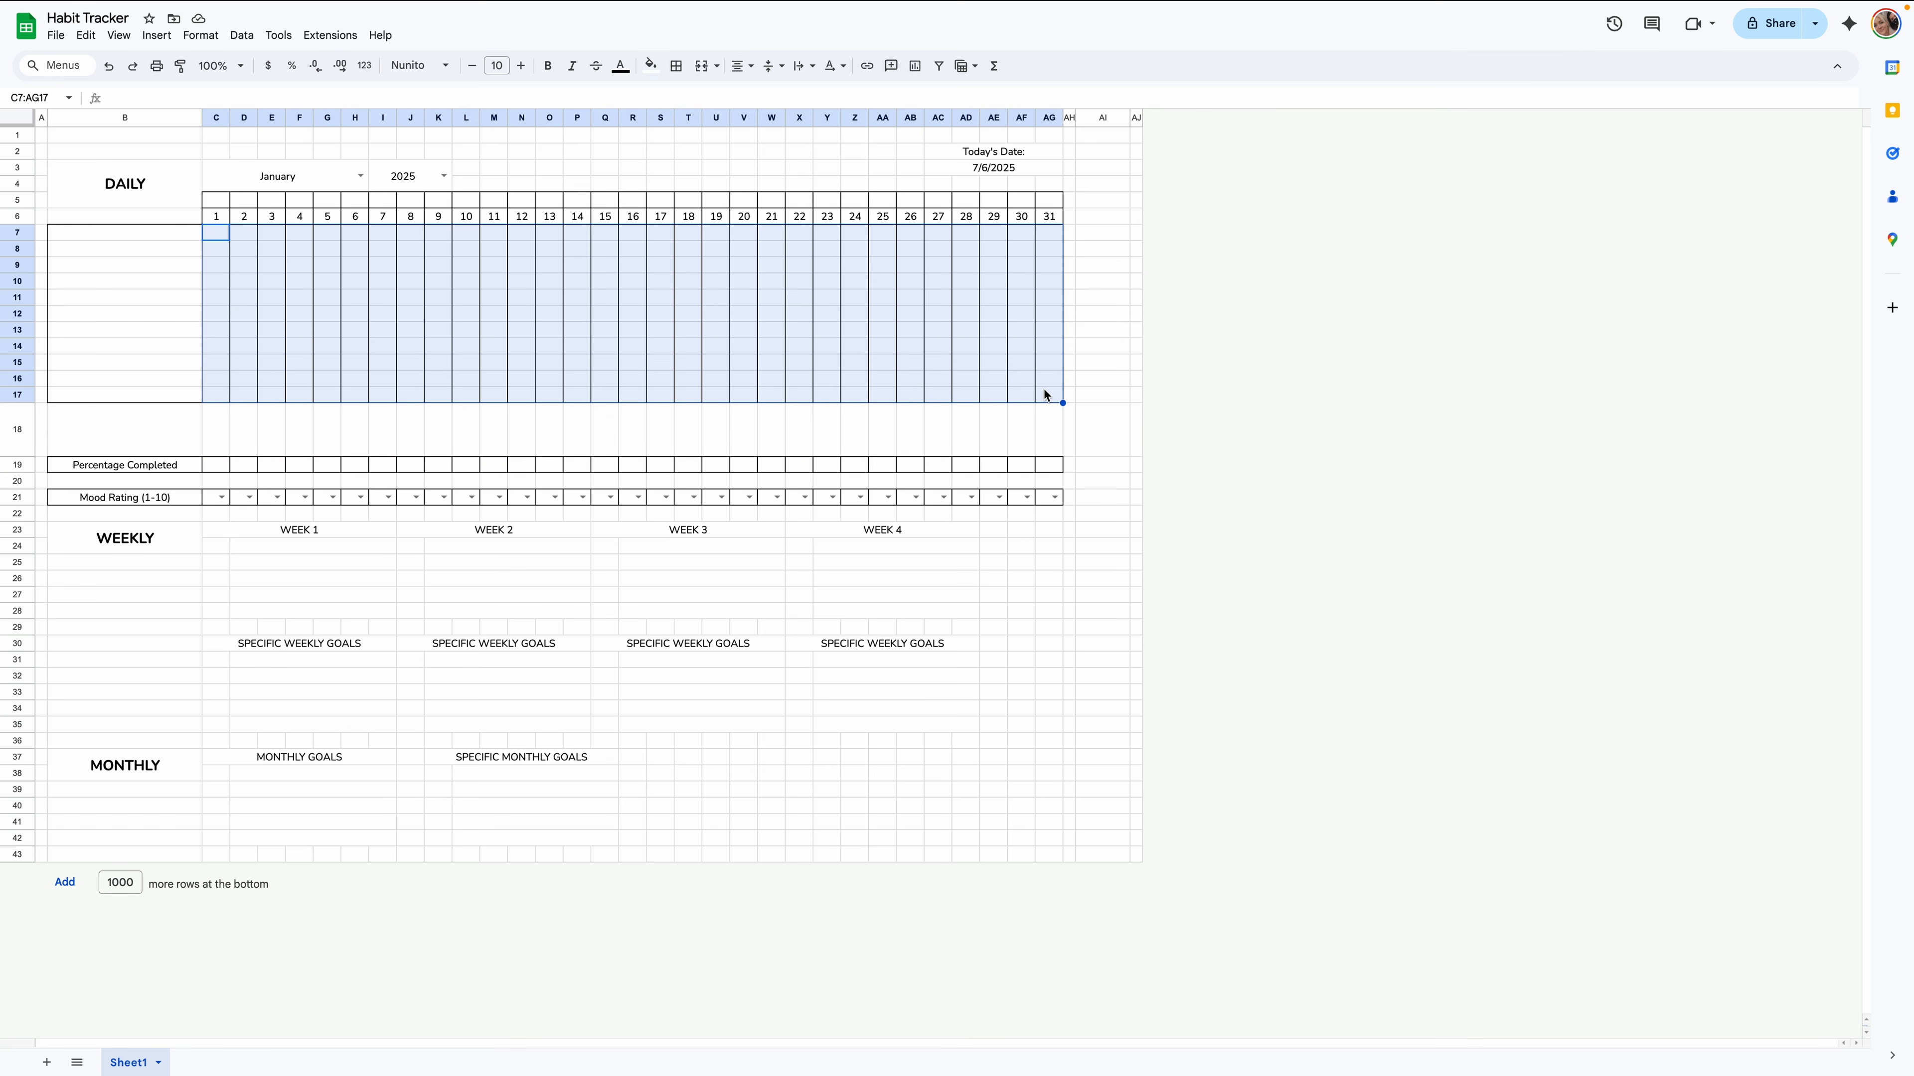
pyautogui.click(155, 41)
pyautogui.click(226, 386)
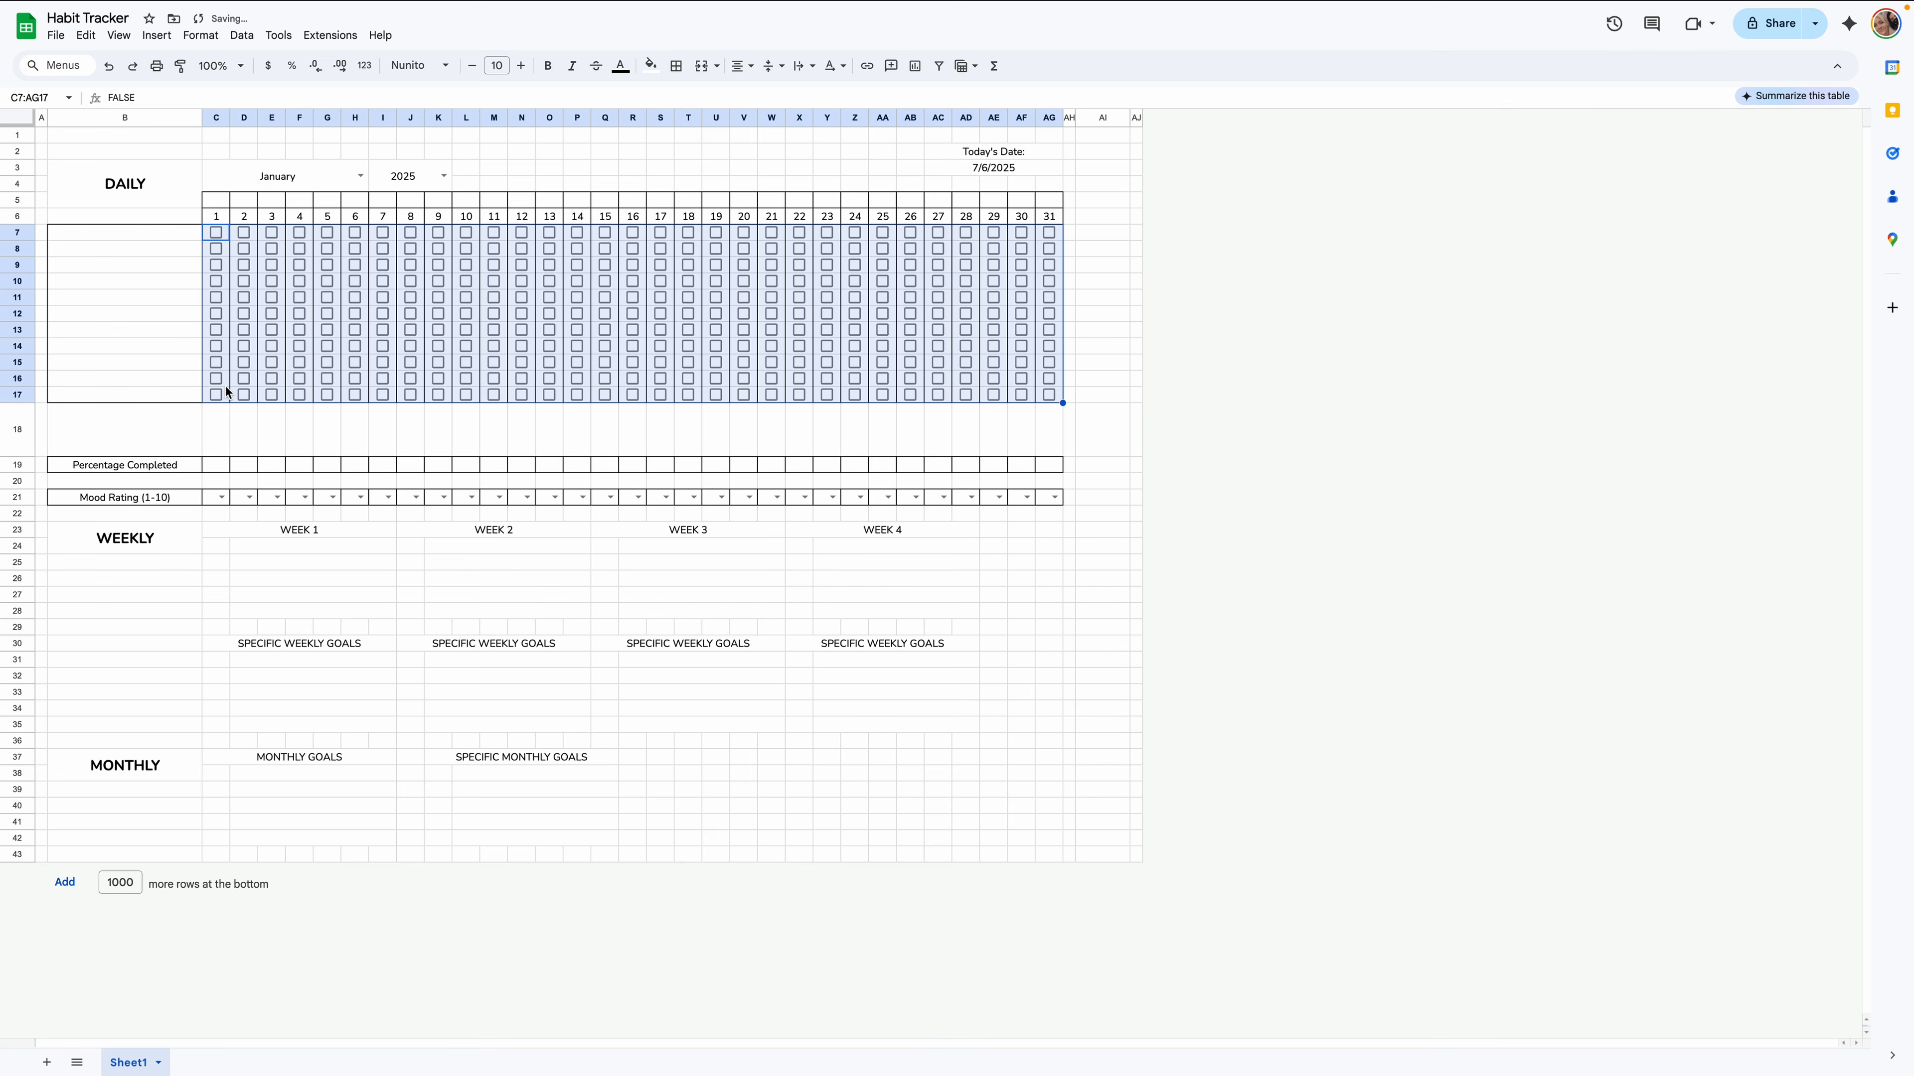
# Colour the daily grid's checkboxes black and reduce them to font size 9.
pyautogui.click(620, 66)
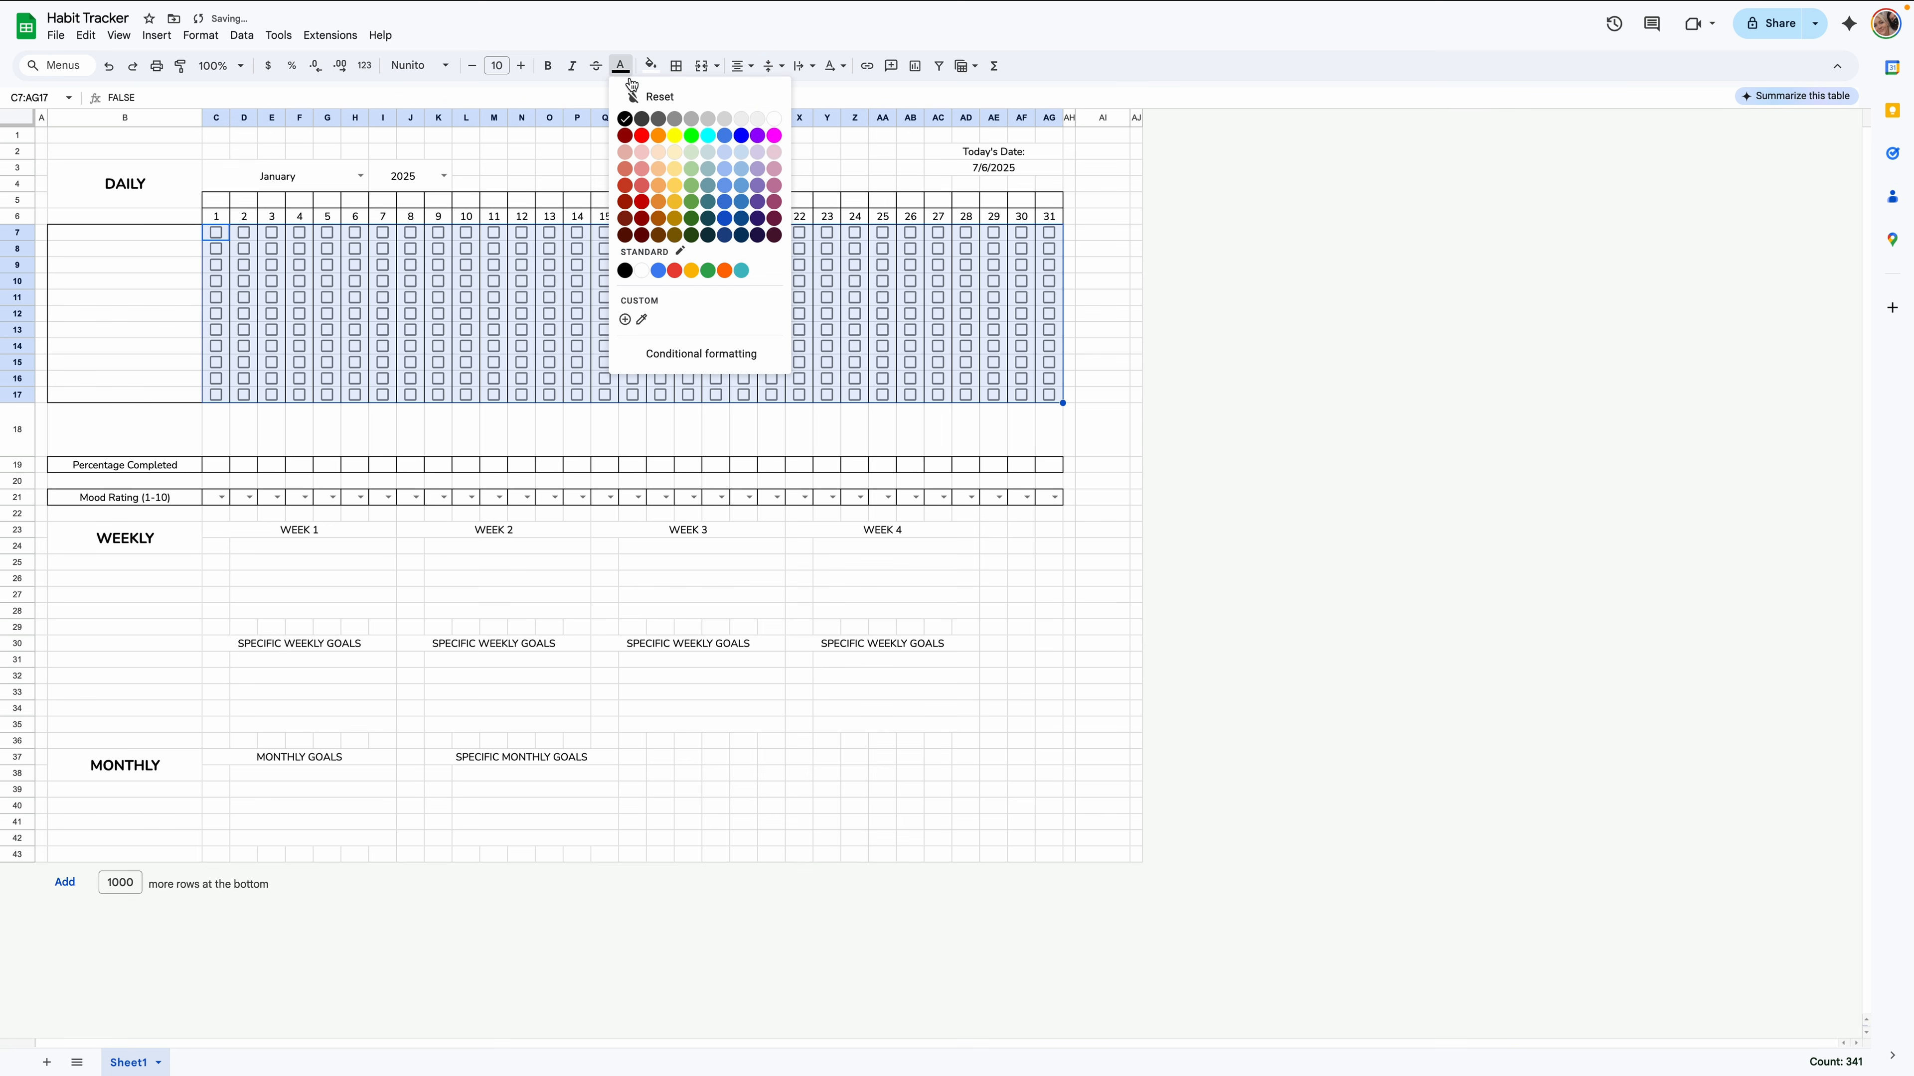
pyautogui.click(625, 118)
pyautogui.click(472, 65)
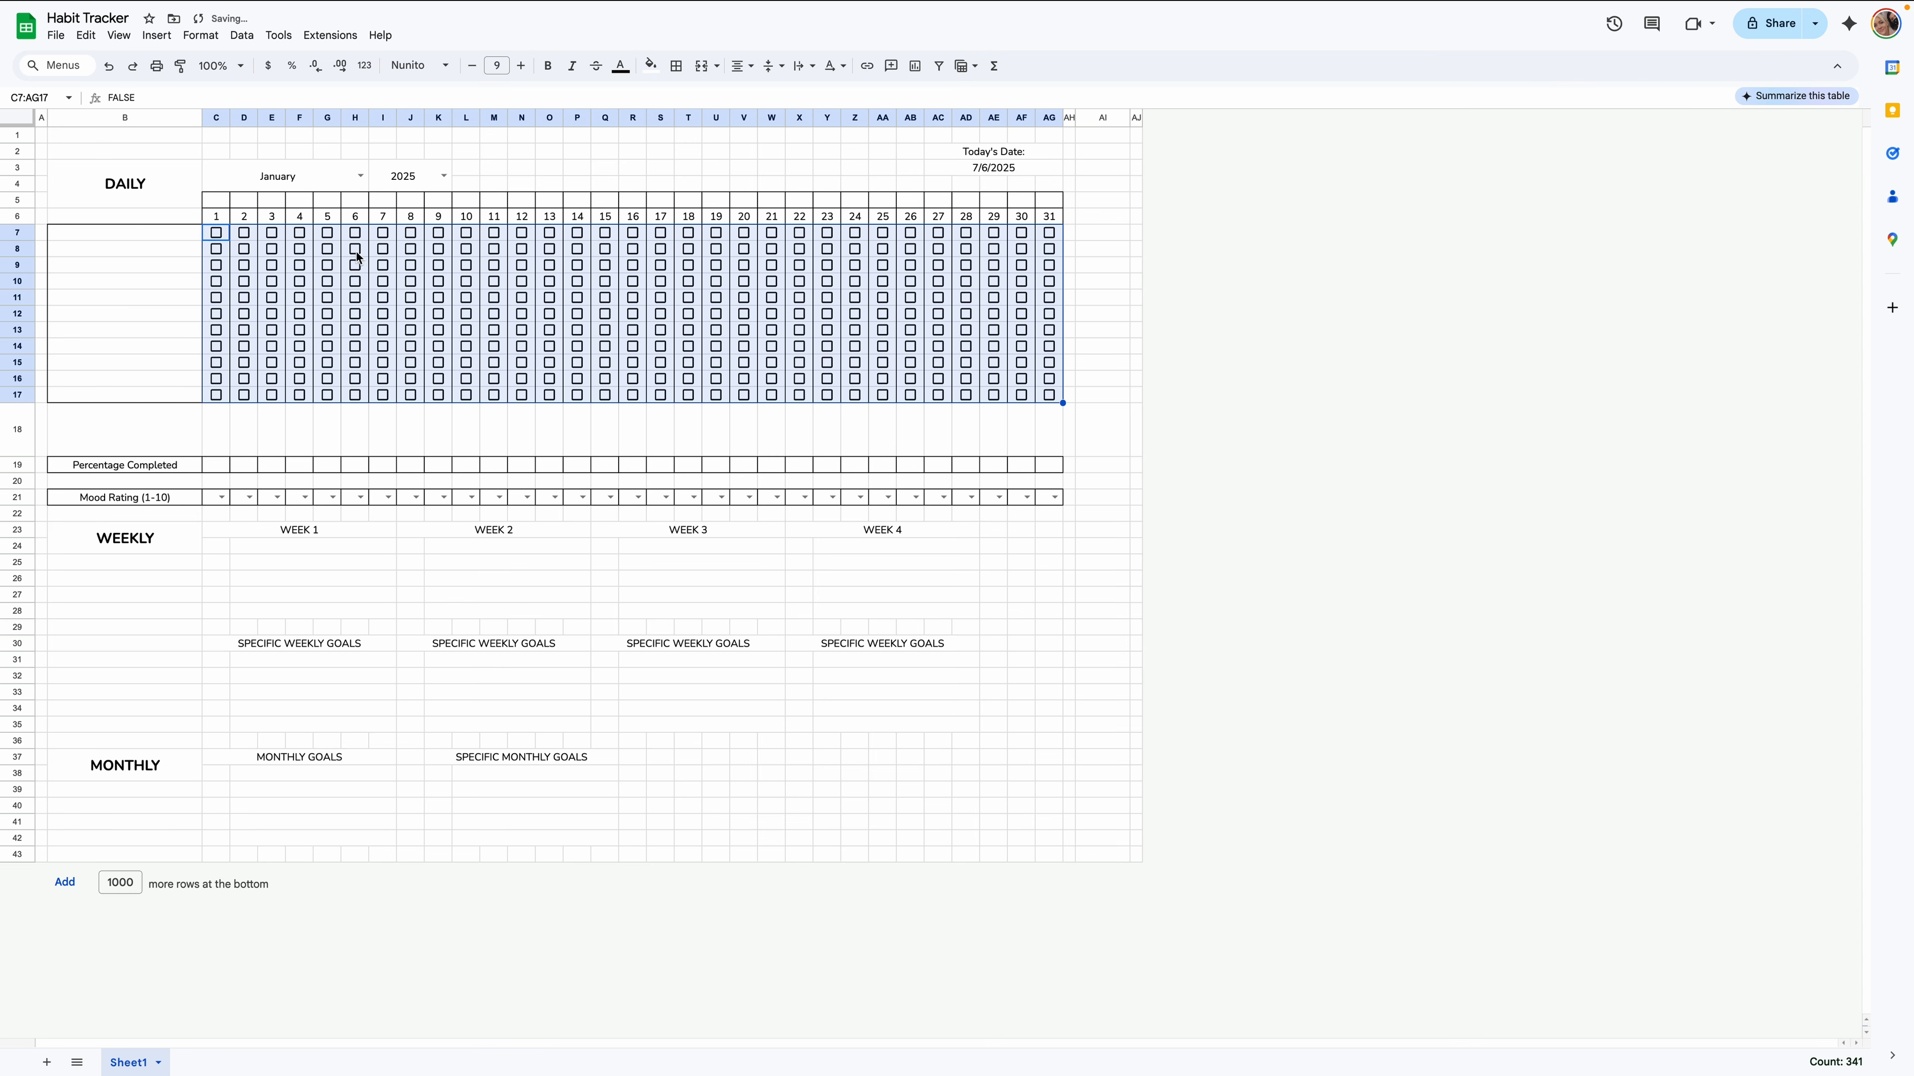
# Add all borders to the month and year dropdowns in C3:K4 and enlarge their text.
pyautogui.moveTo(264, 175); pyautogui.dragTo(394, 180)
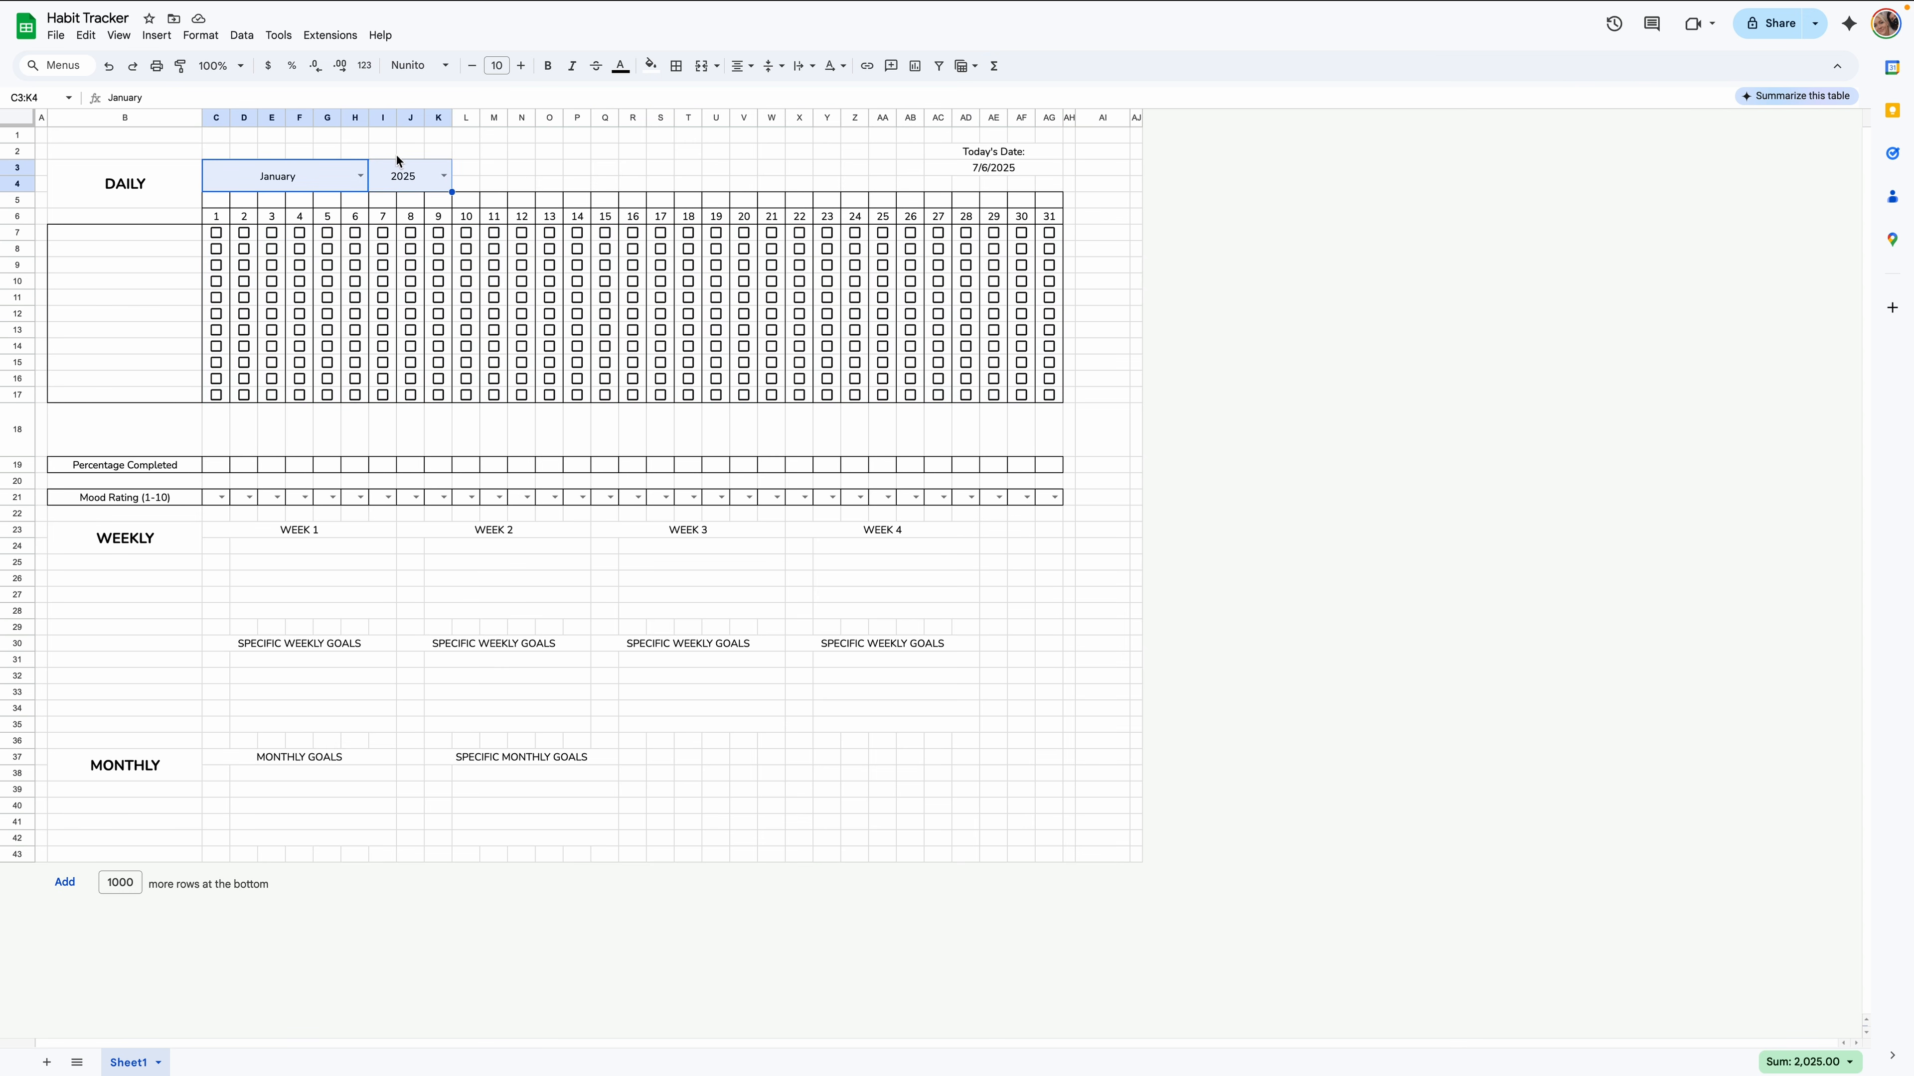
pyautogui.click(676, 66)
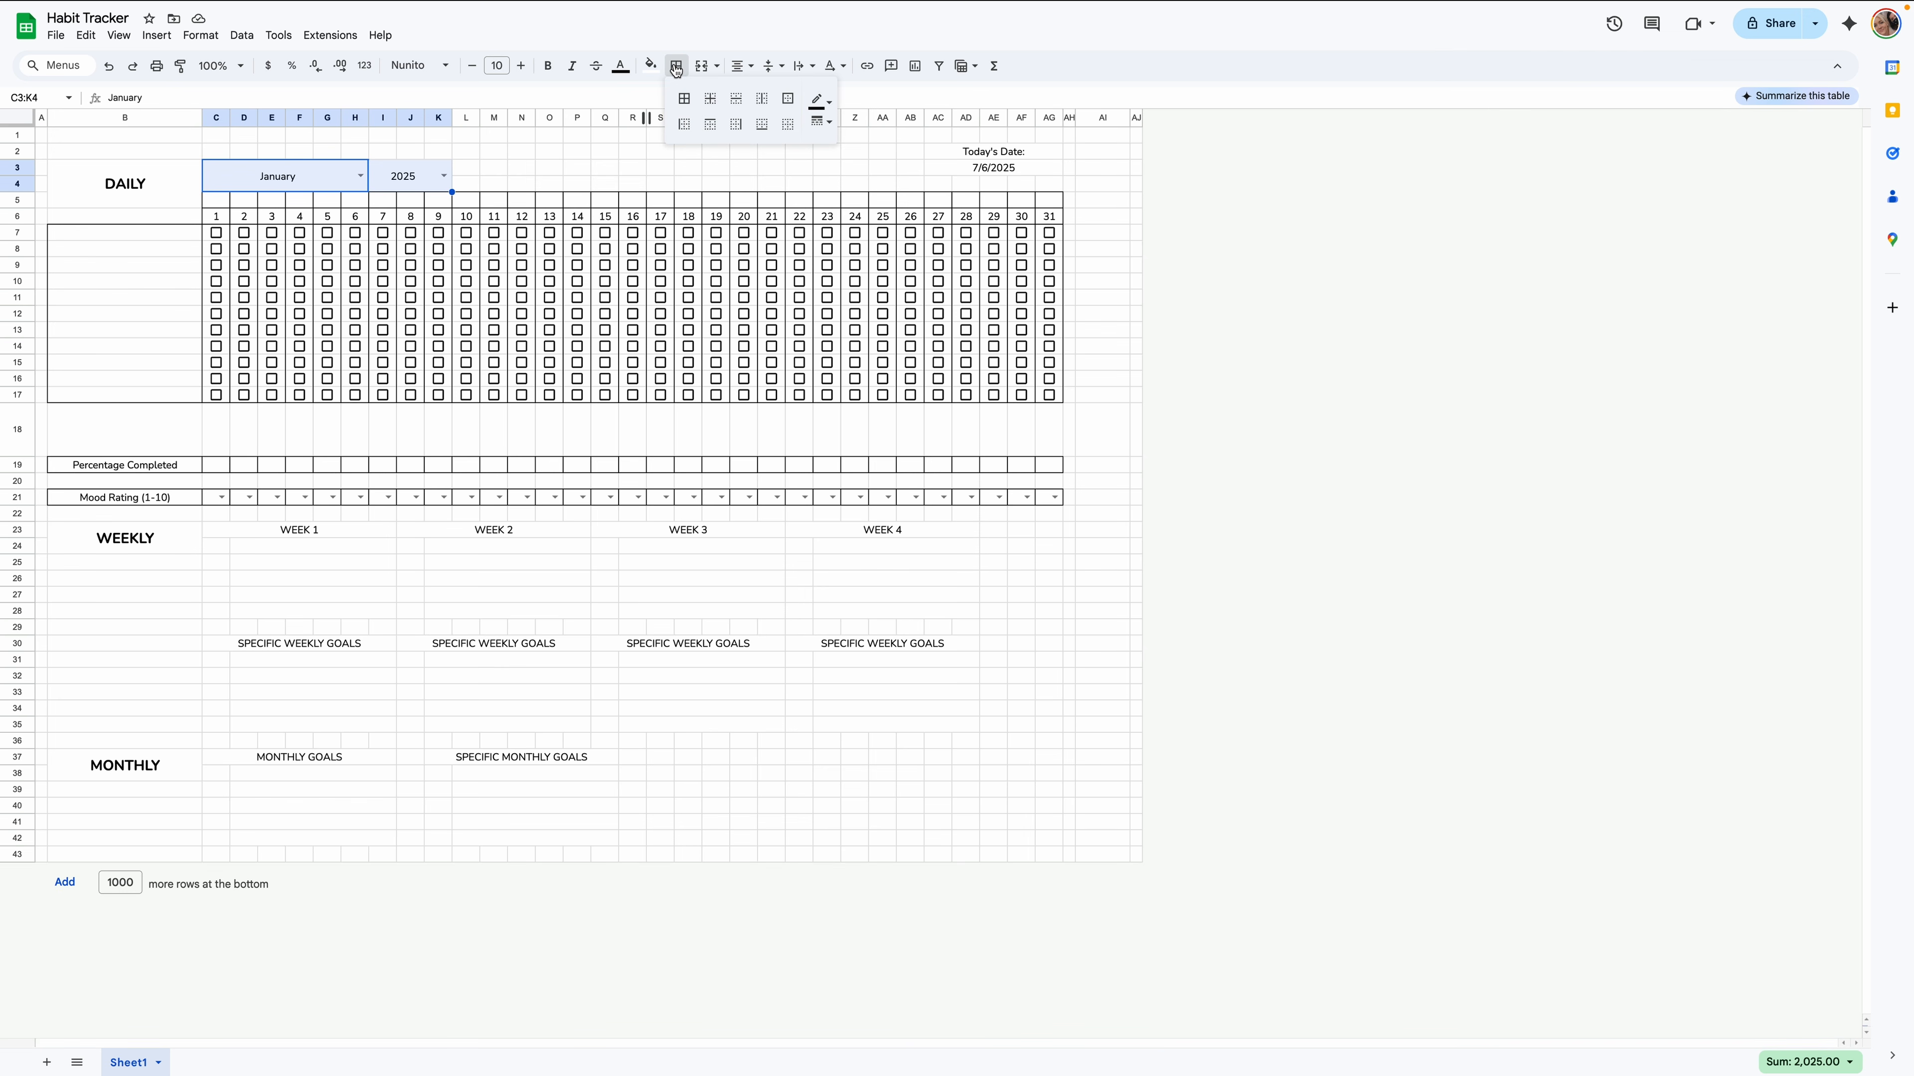
pyautogui.click(683, 100)
pyautogui.click(522, 66)
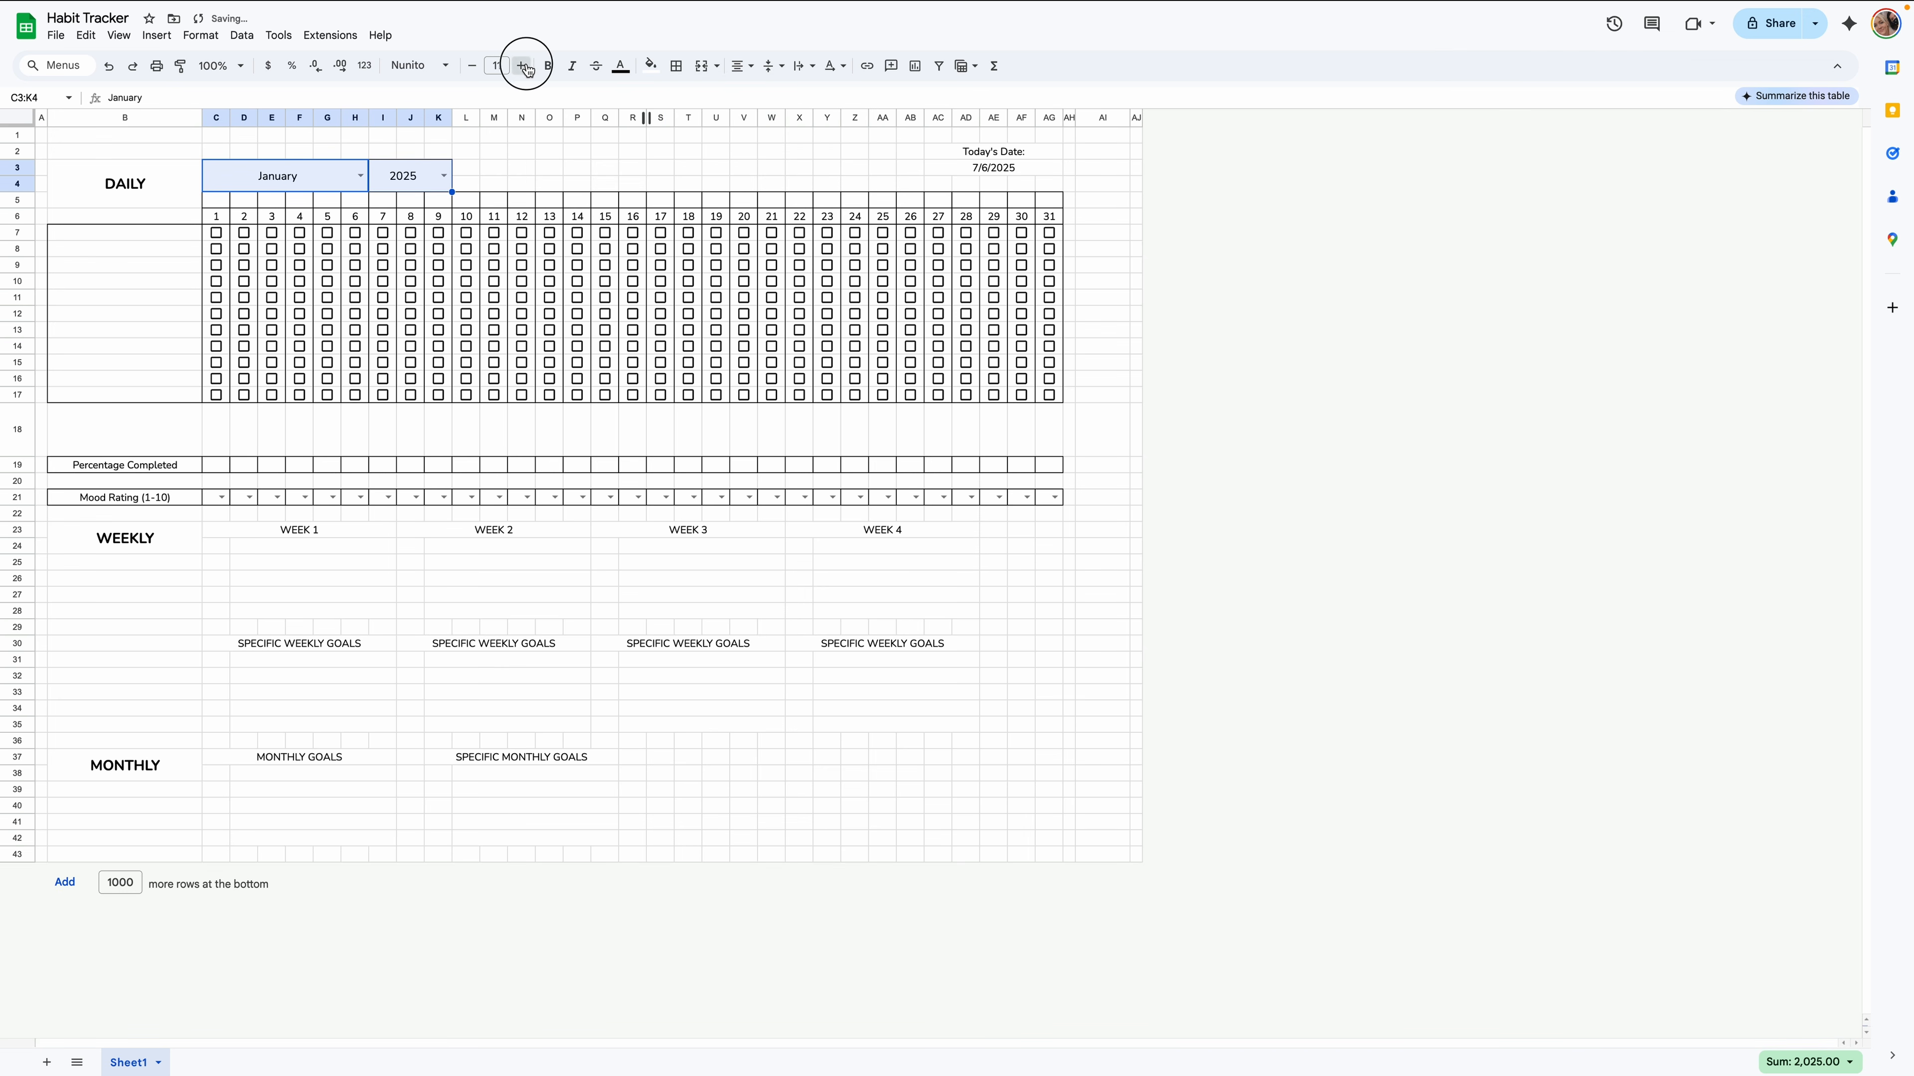
pyautogui.click(522, 66)
# Add all borders to the Today's Date label and its date cell in AC2:AG3.
pyautogui.moveTo(983, 152); pyautogui.dragTo(979, 171)
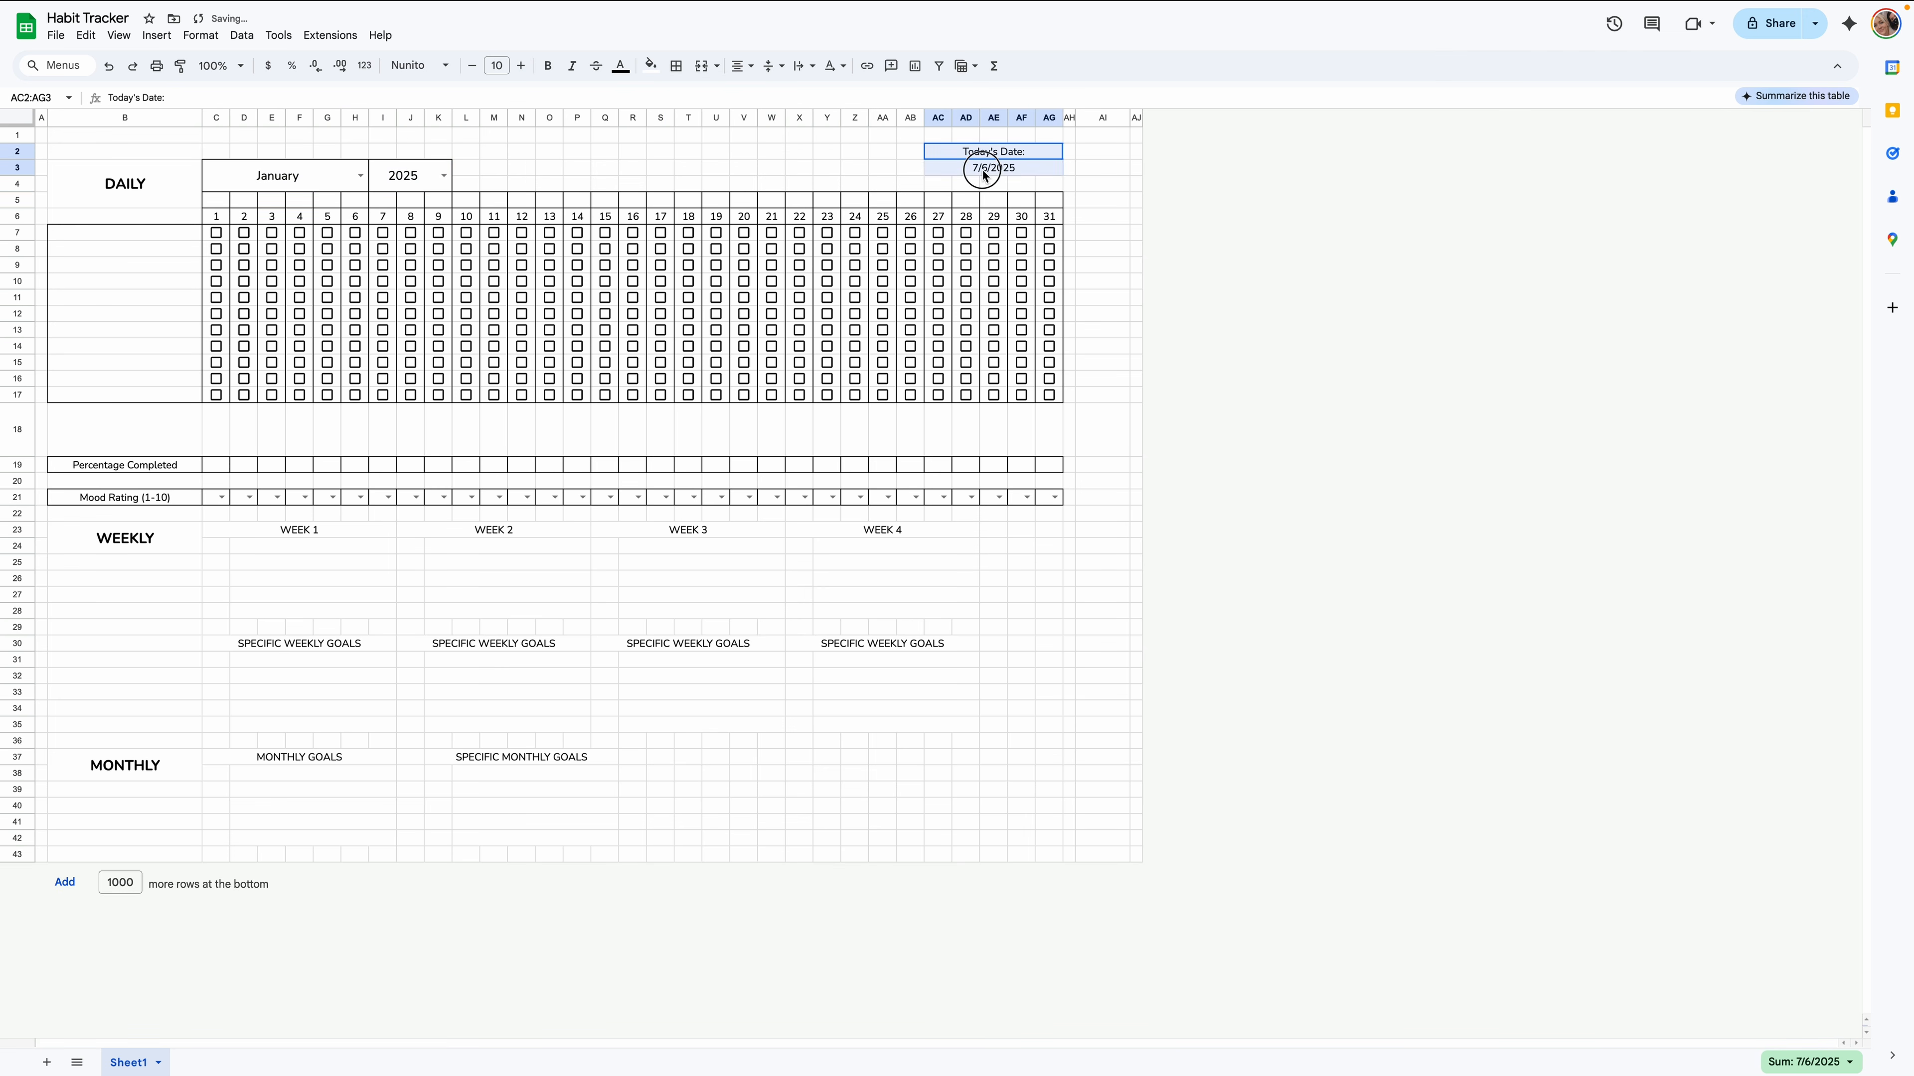
pyautogui.click(677, 69)
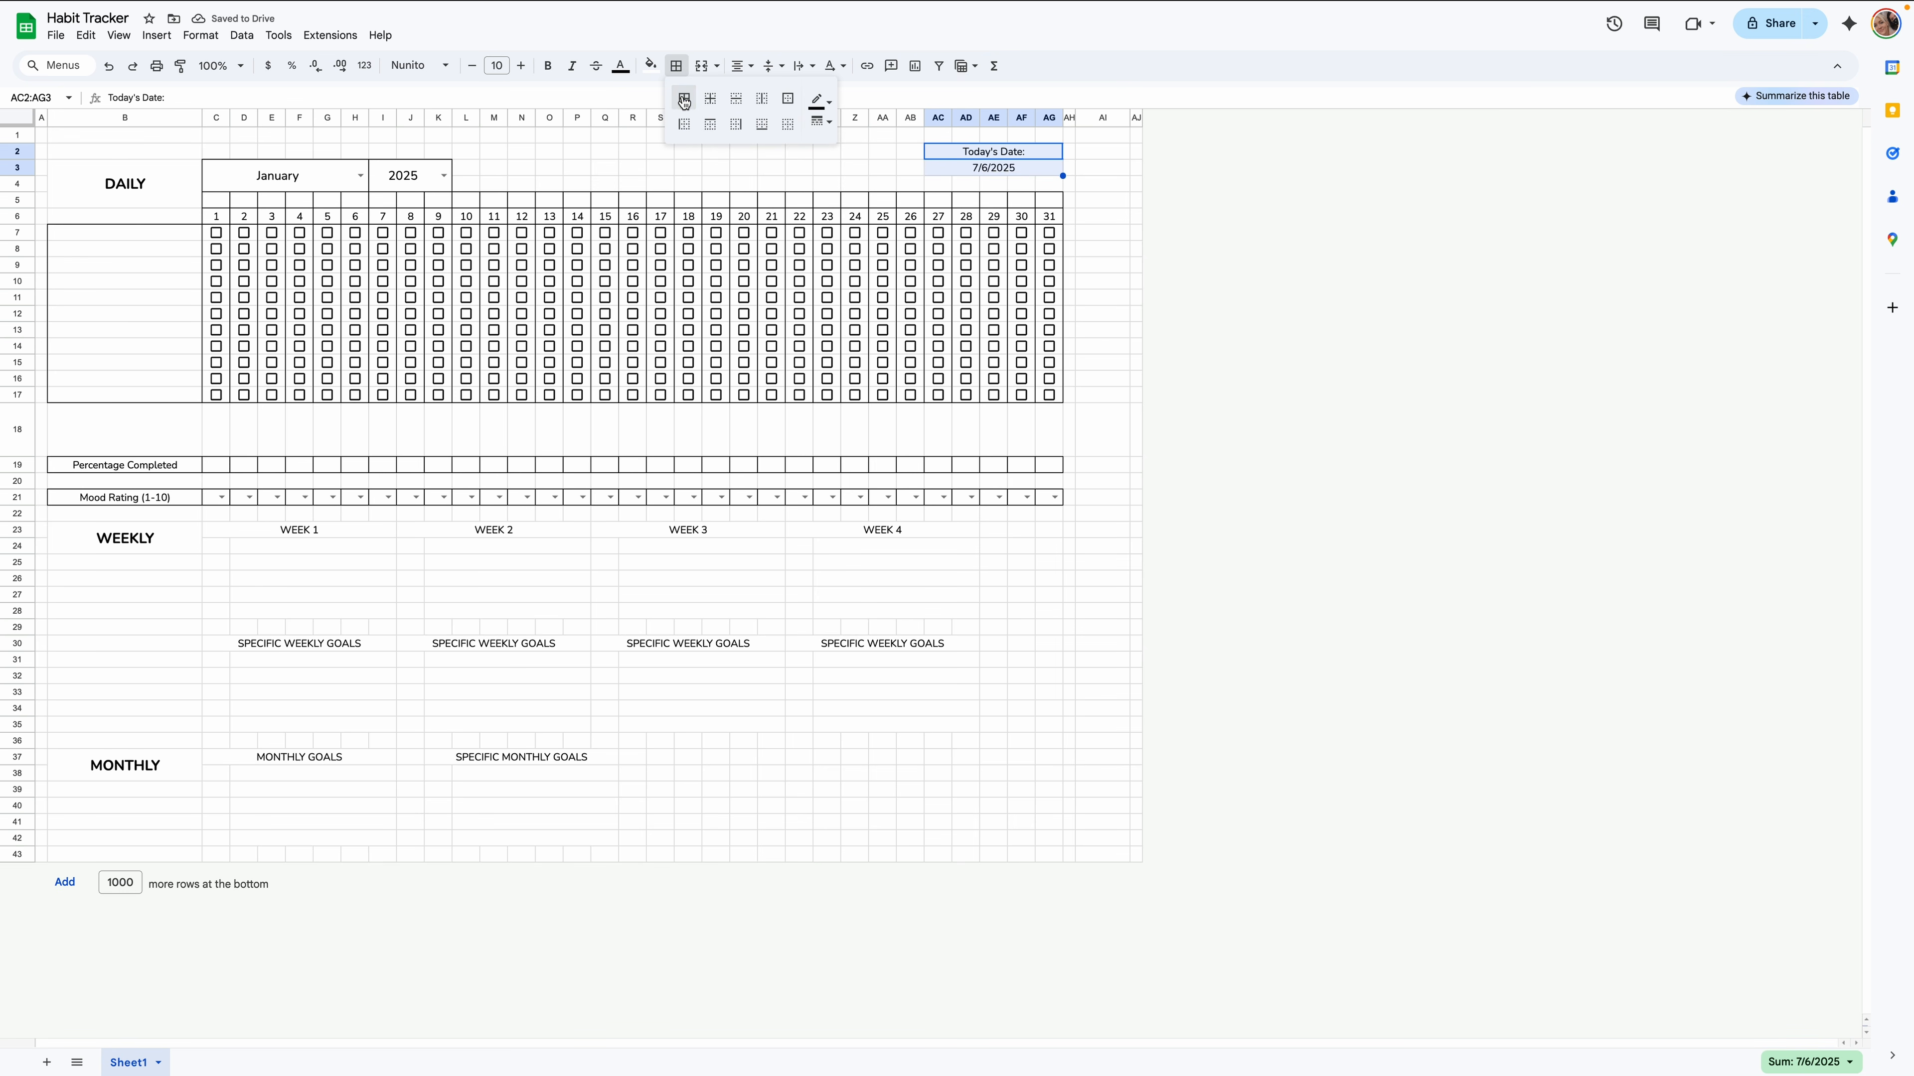
pyautogui.click(682, 99)
# Enter the formula =today() in B6 below the DAILY label.
pyautogui.click(129, 193)
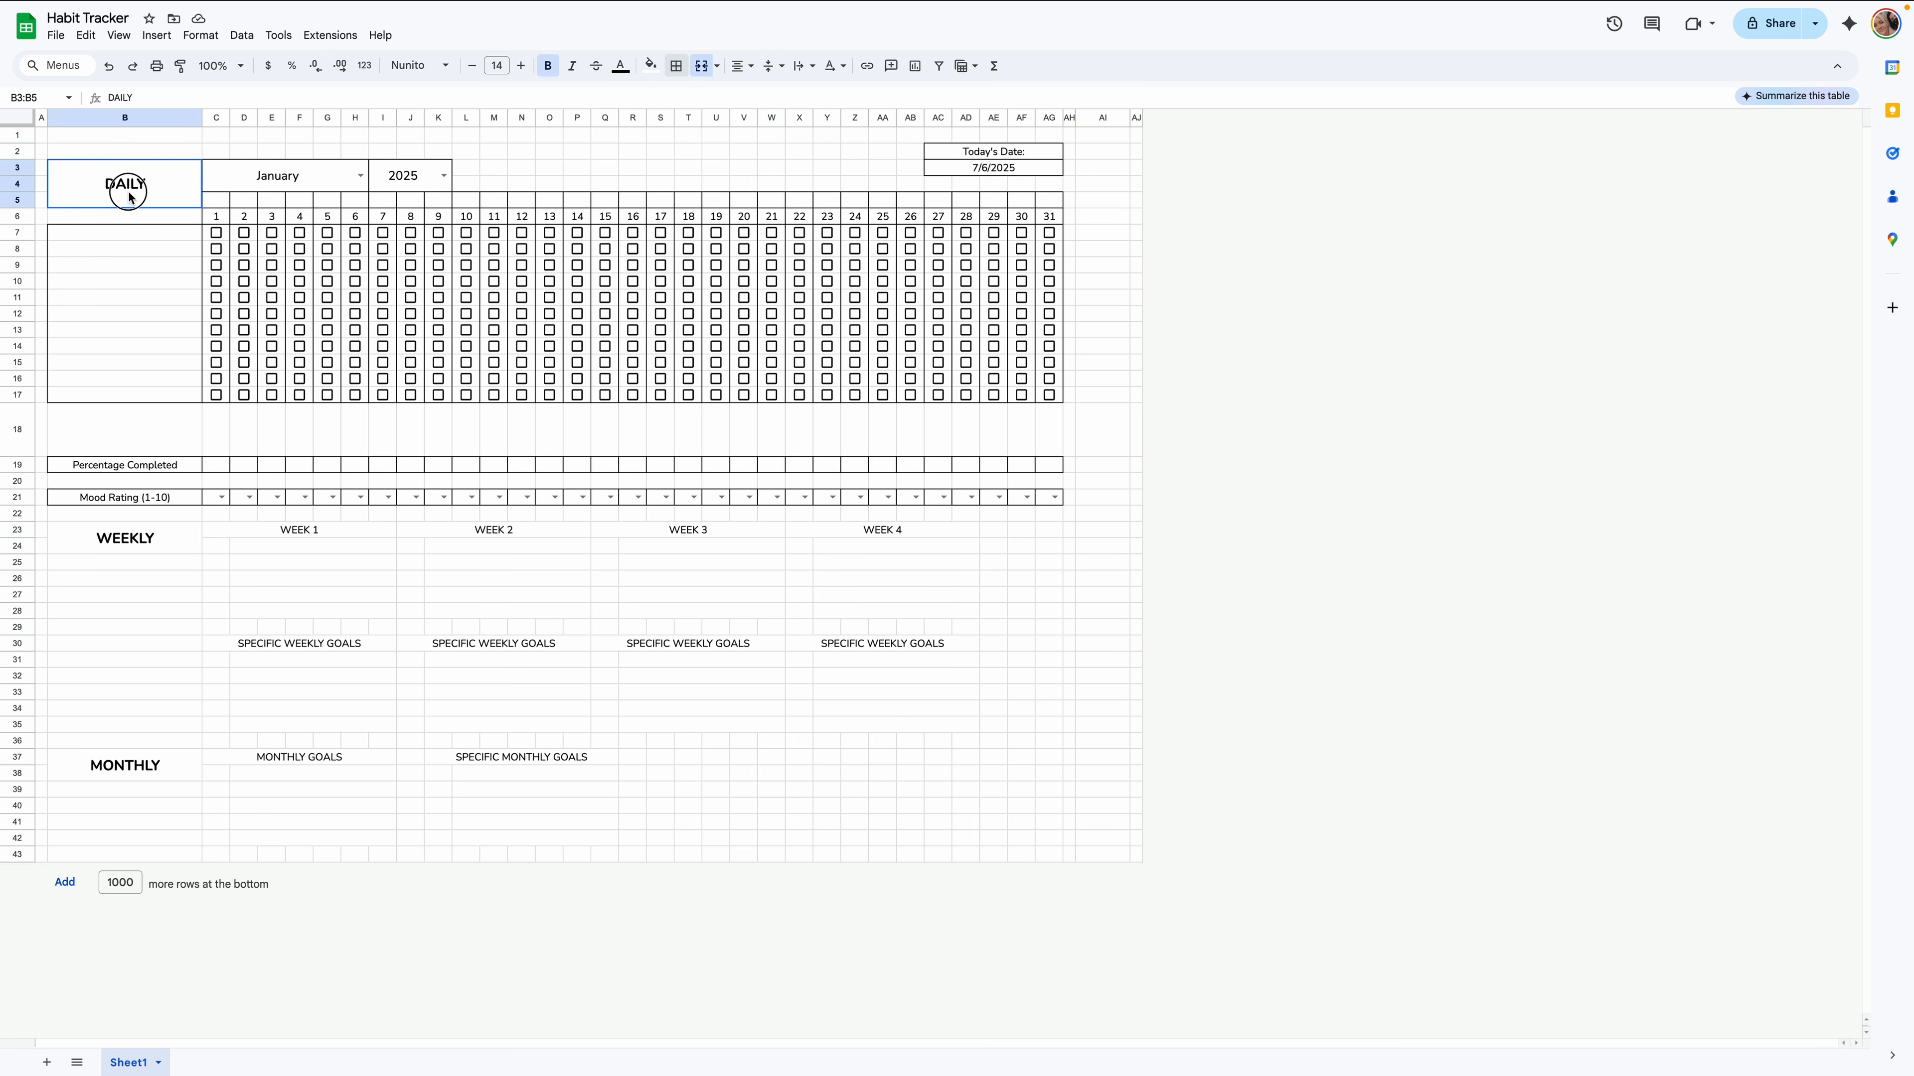
pyautogui.click(129, 217)
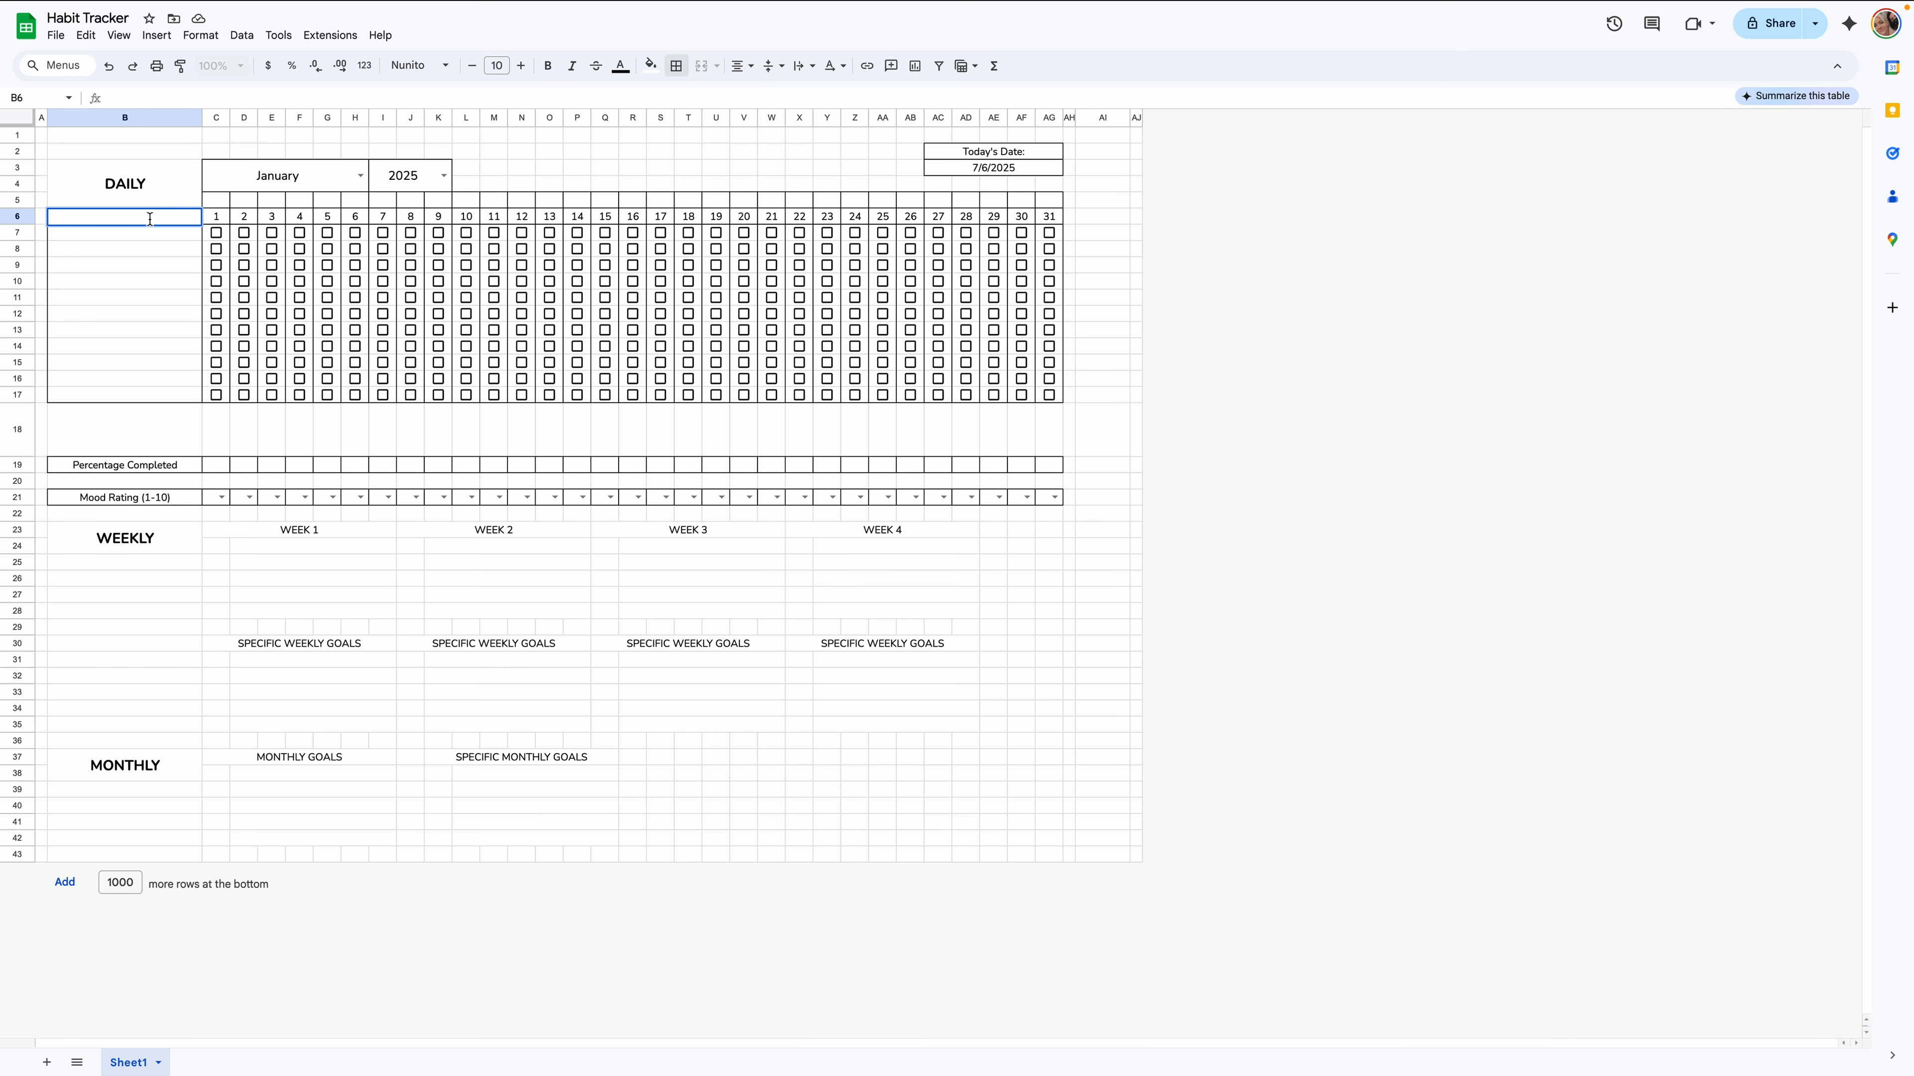
pyautogui.write('=today')
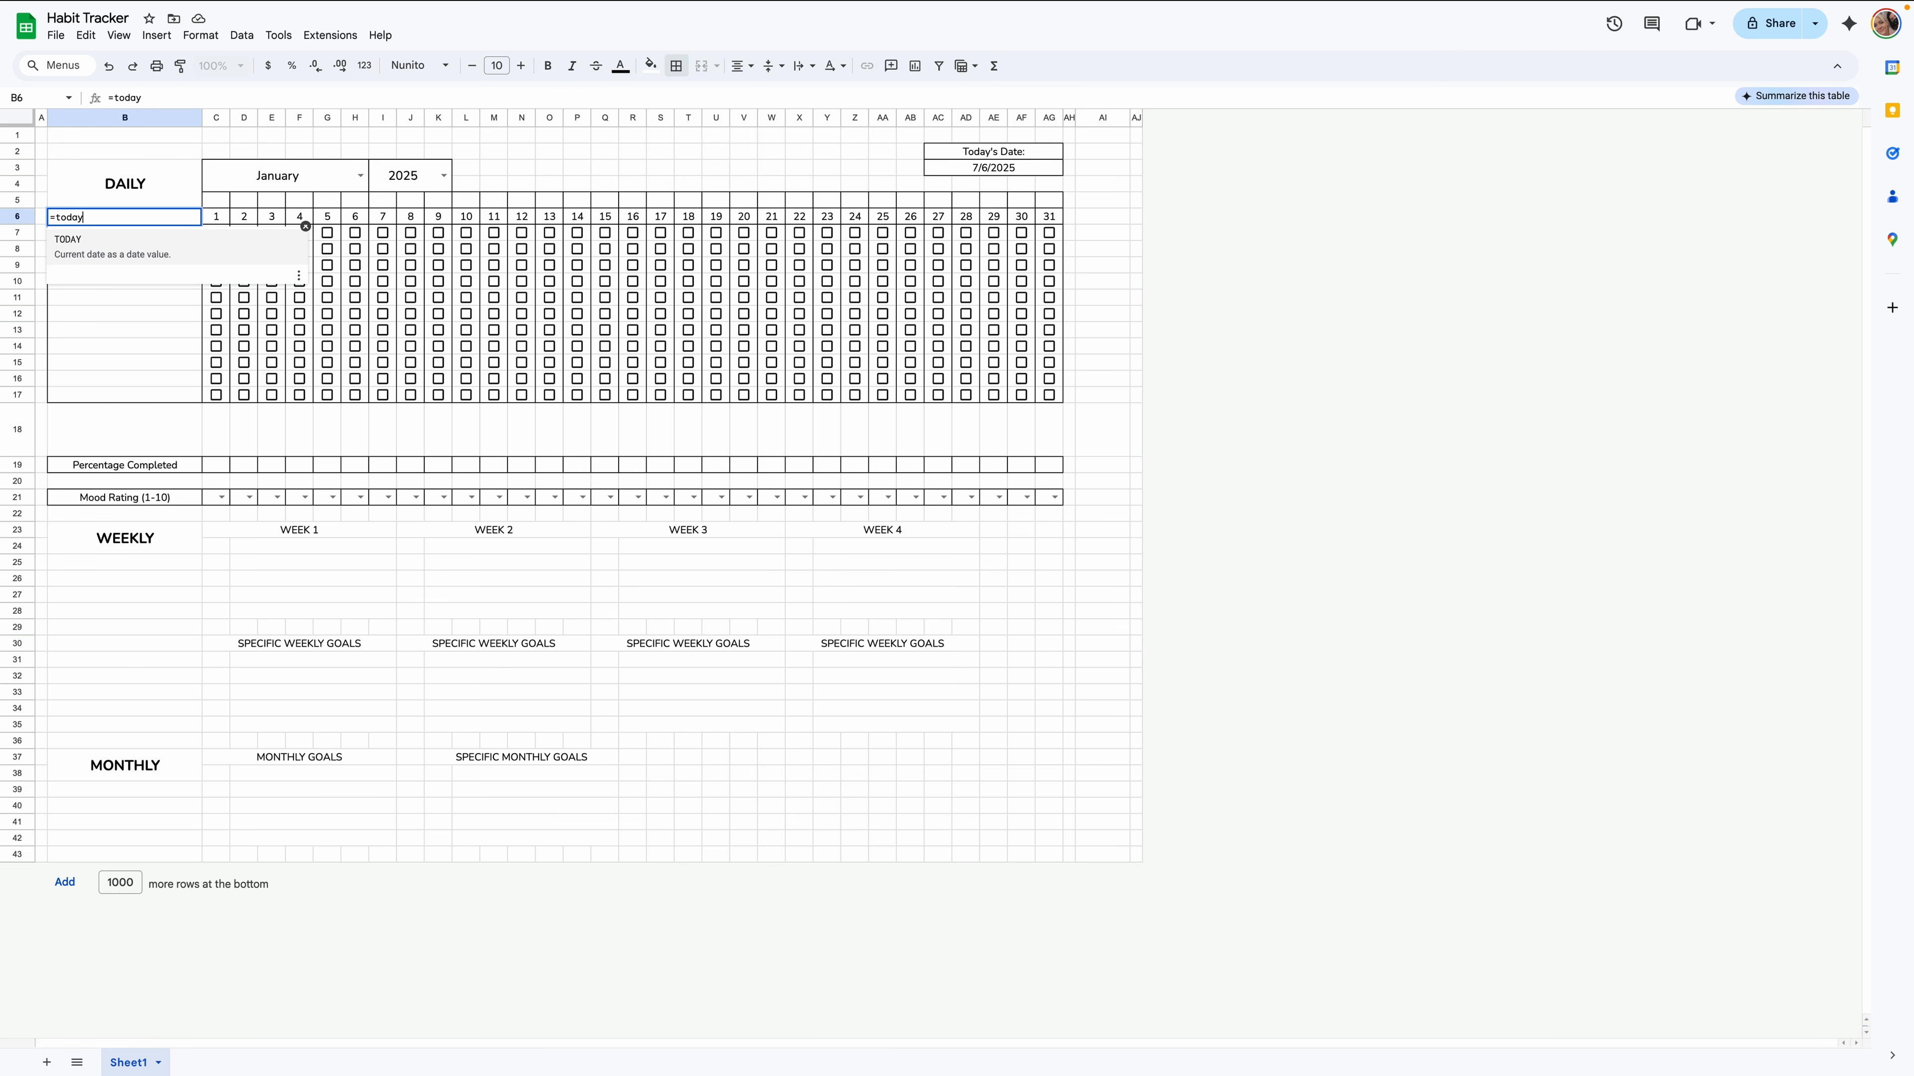
pyautogui.write('()')
pyautogui.press('Return')
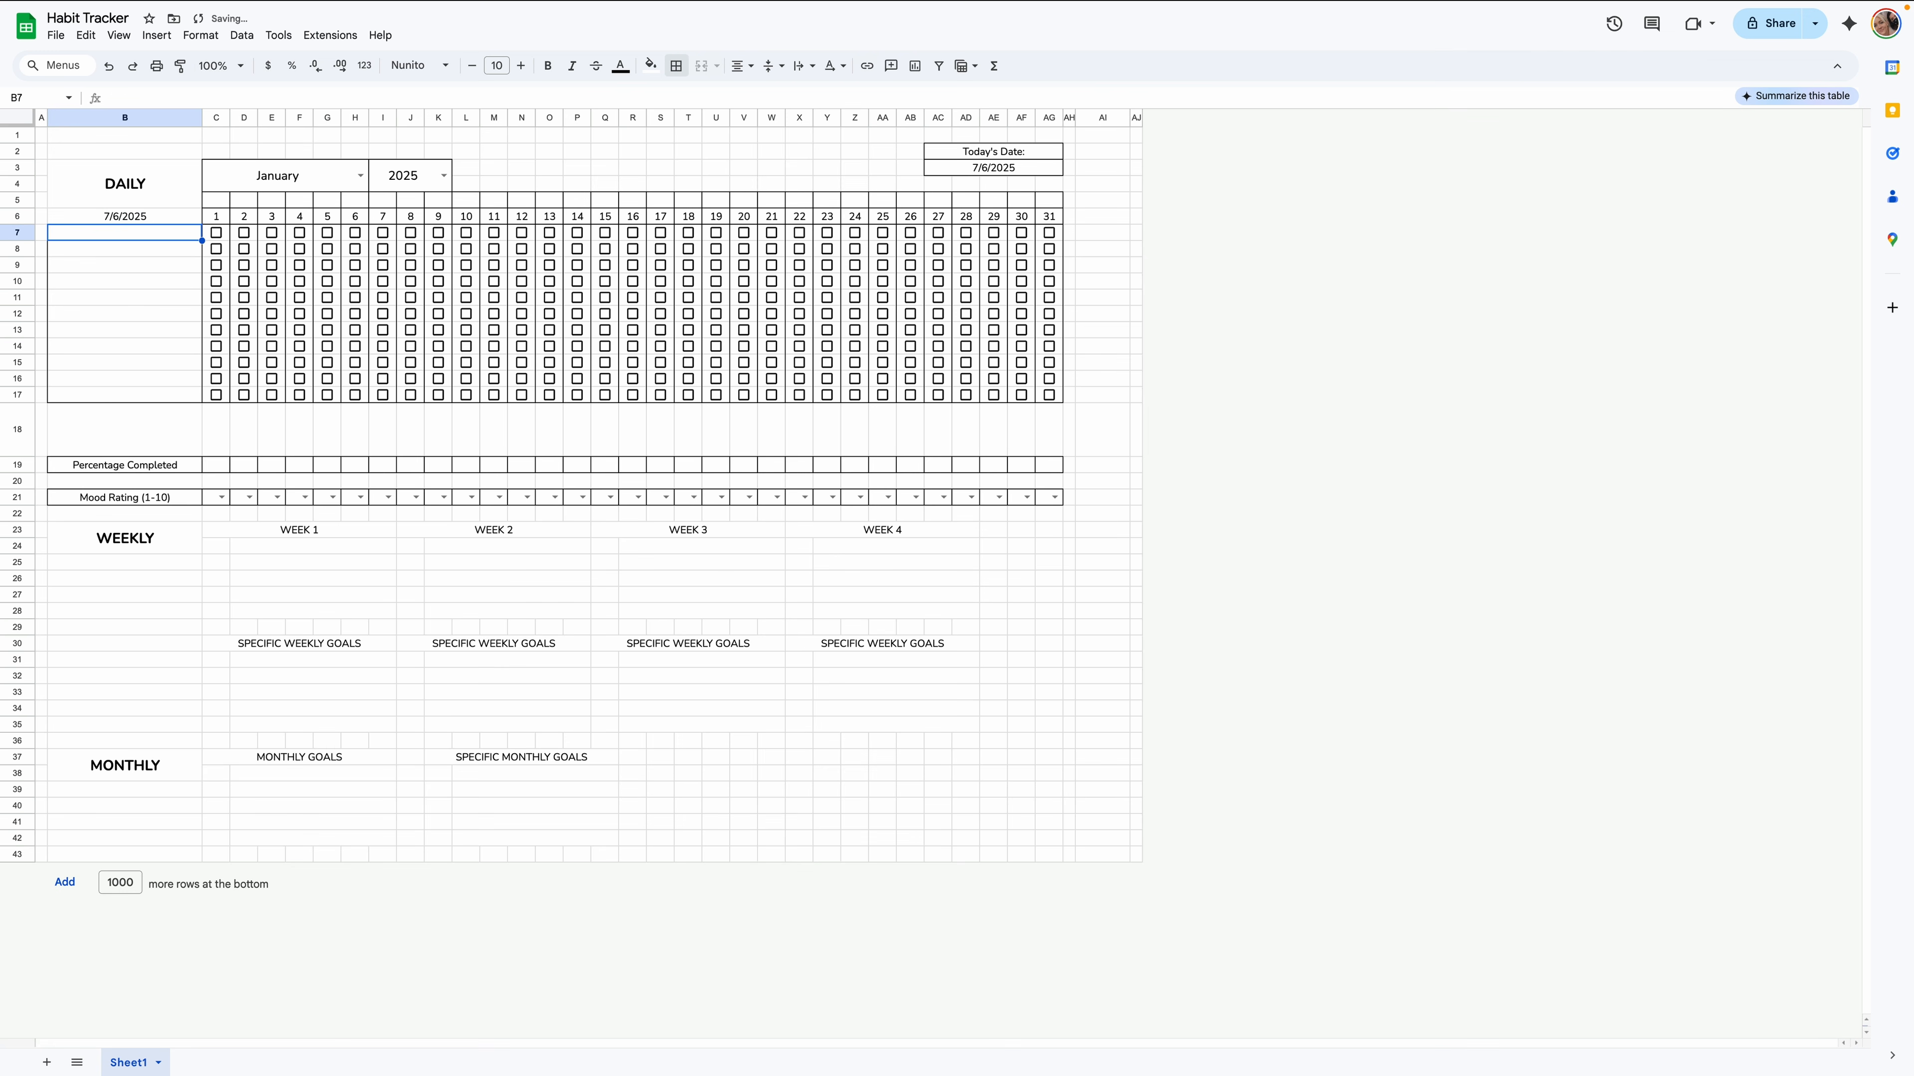
# Format the date in B6 with a custom date format of abbreviated month, day and four-digit year, such as Aug 5, 1930.
pyautogui.click(152, 217)
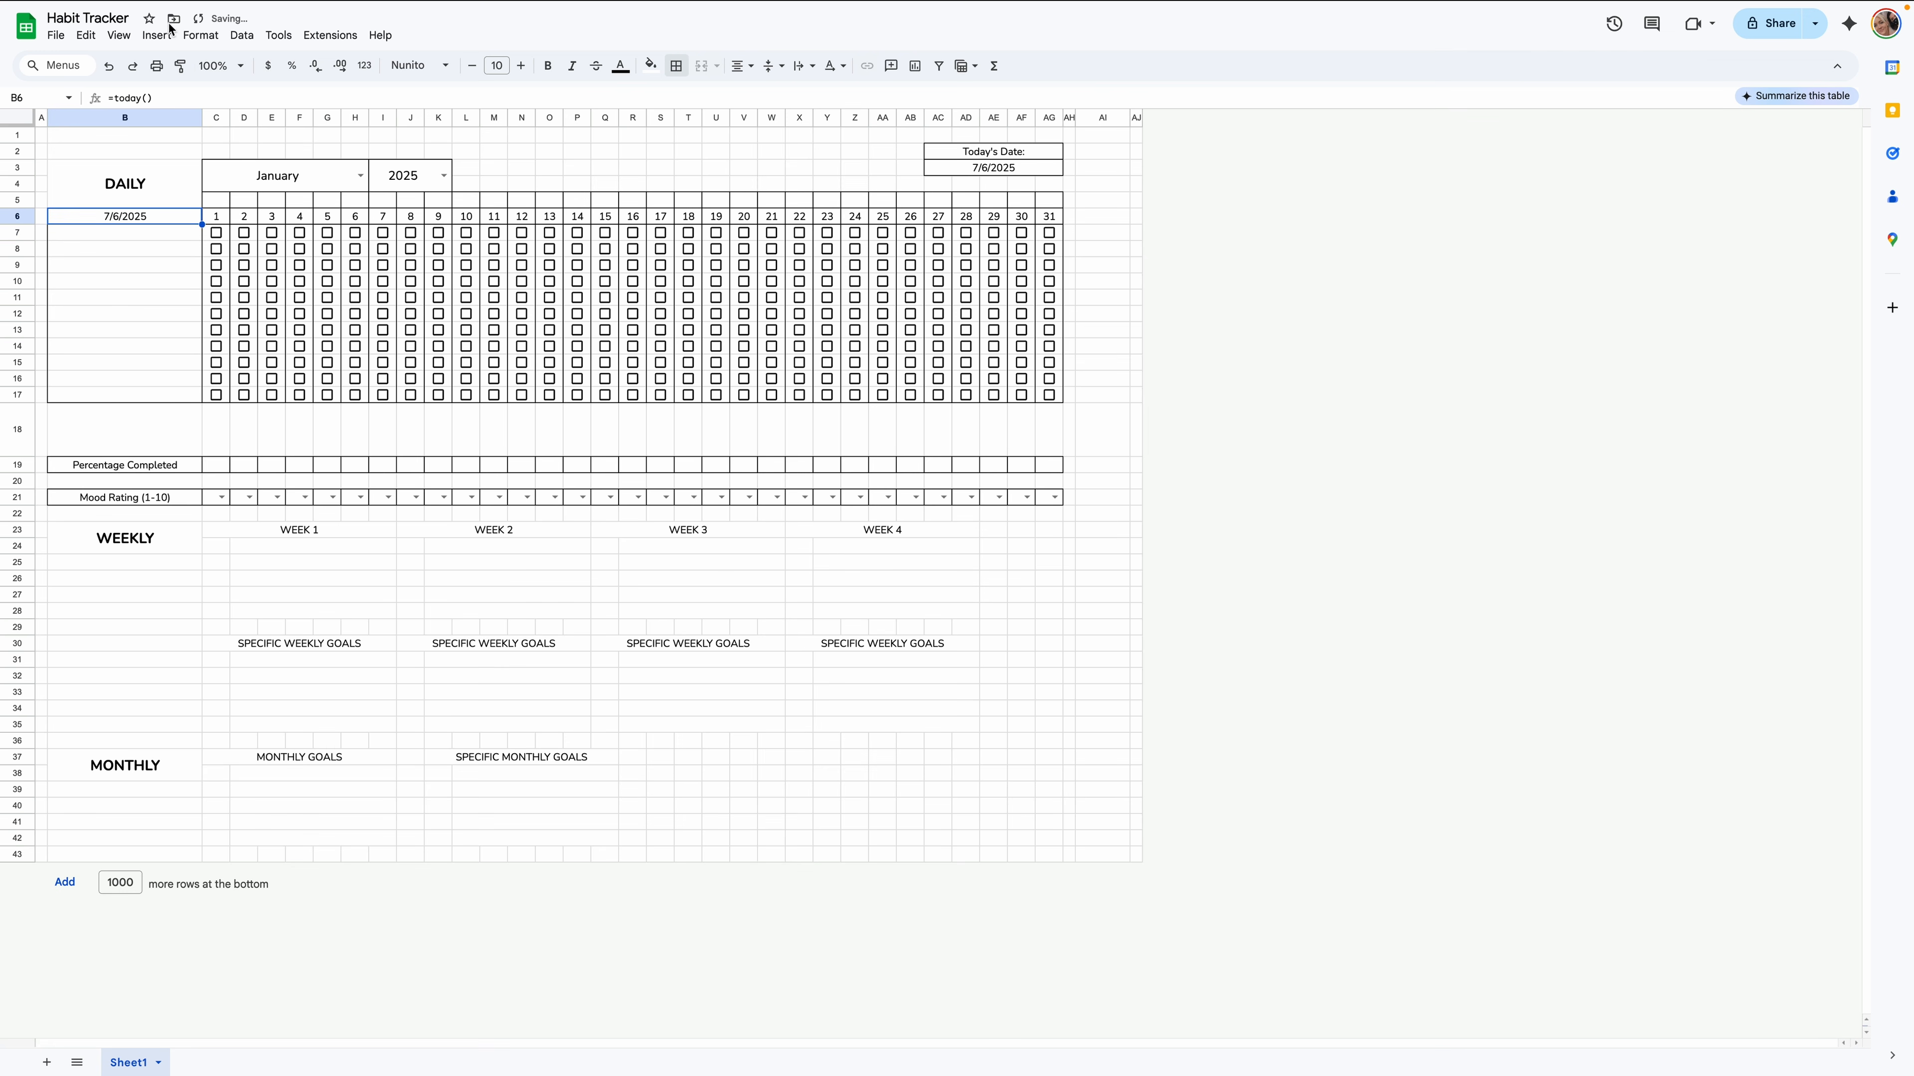
pyautogui.click(200, 35)
pyautogui.moveTo(254, 102)
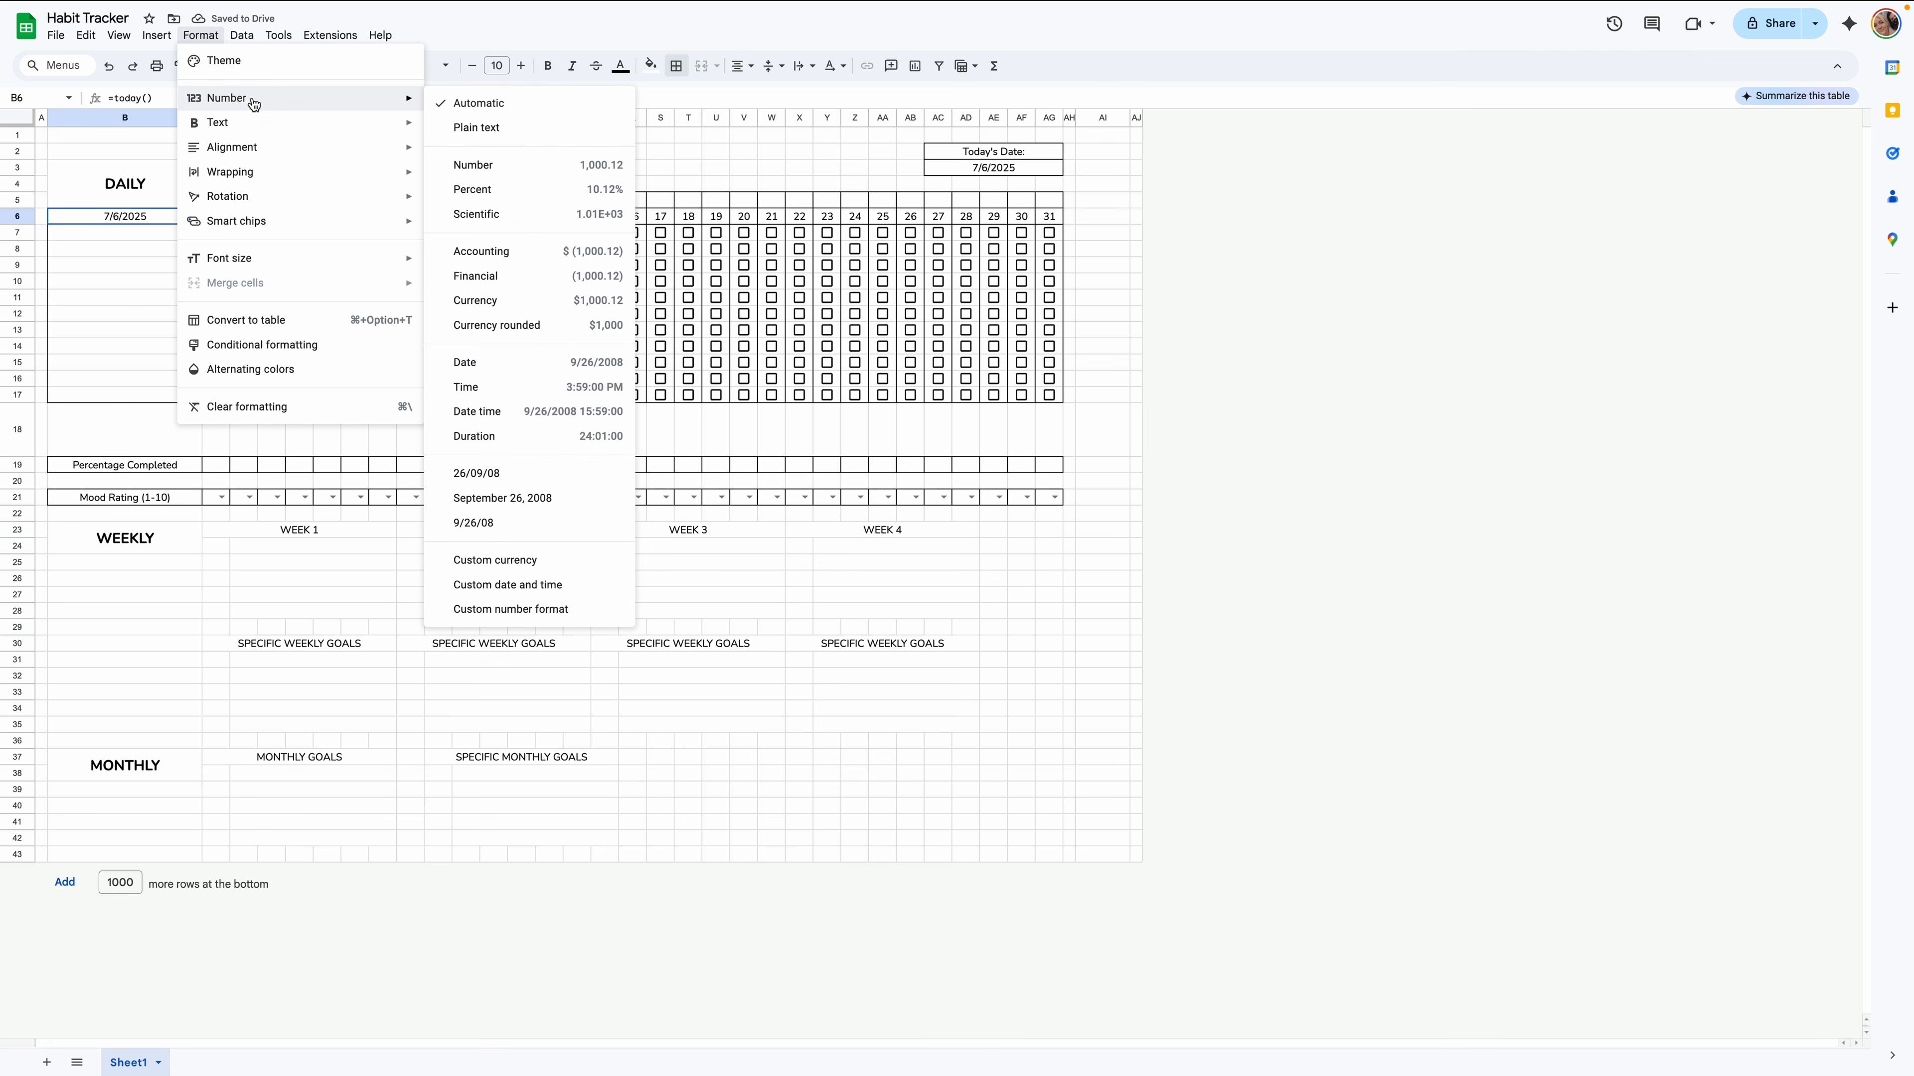
pyautogui.click(527, 586)
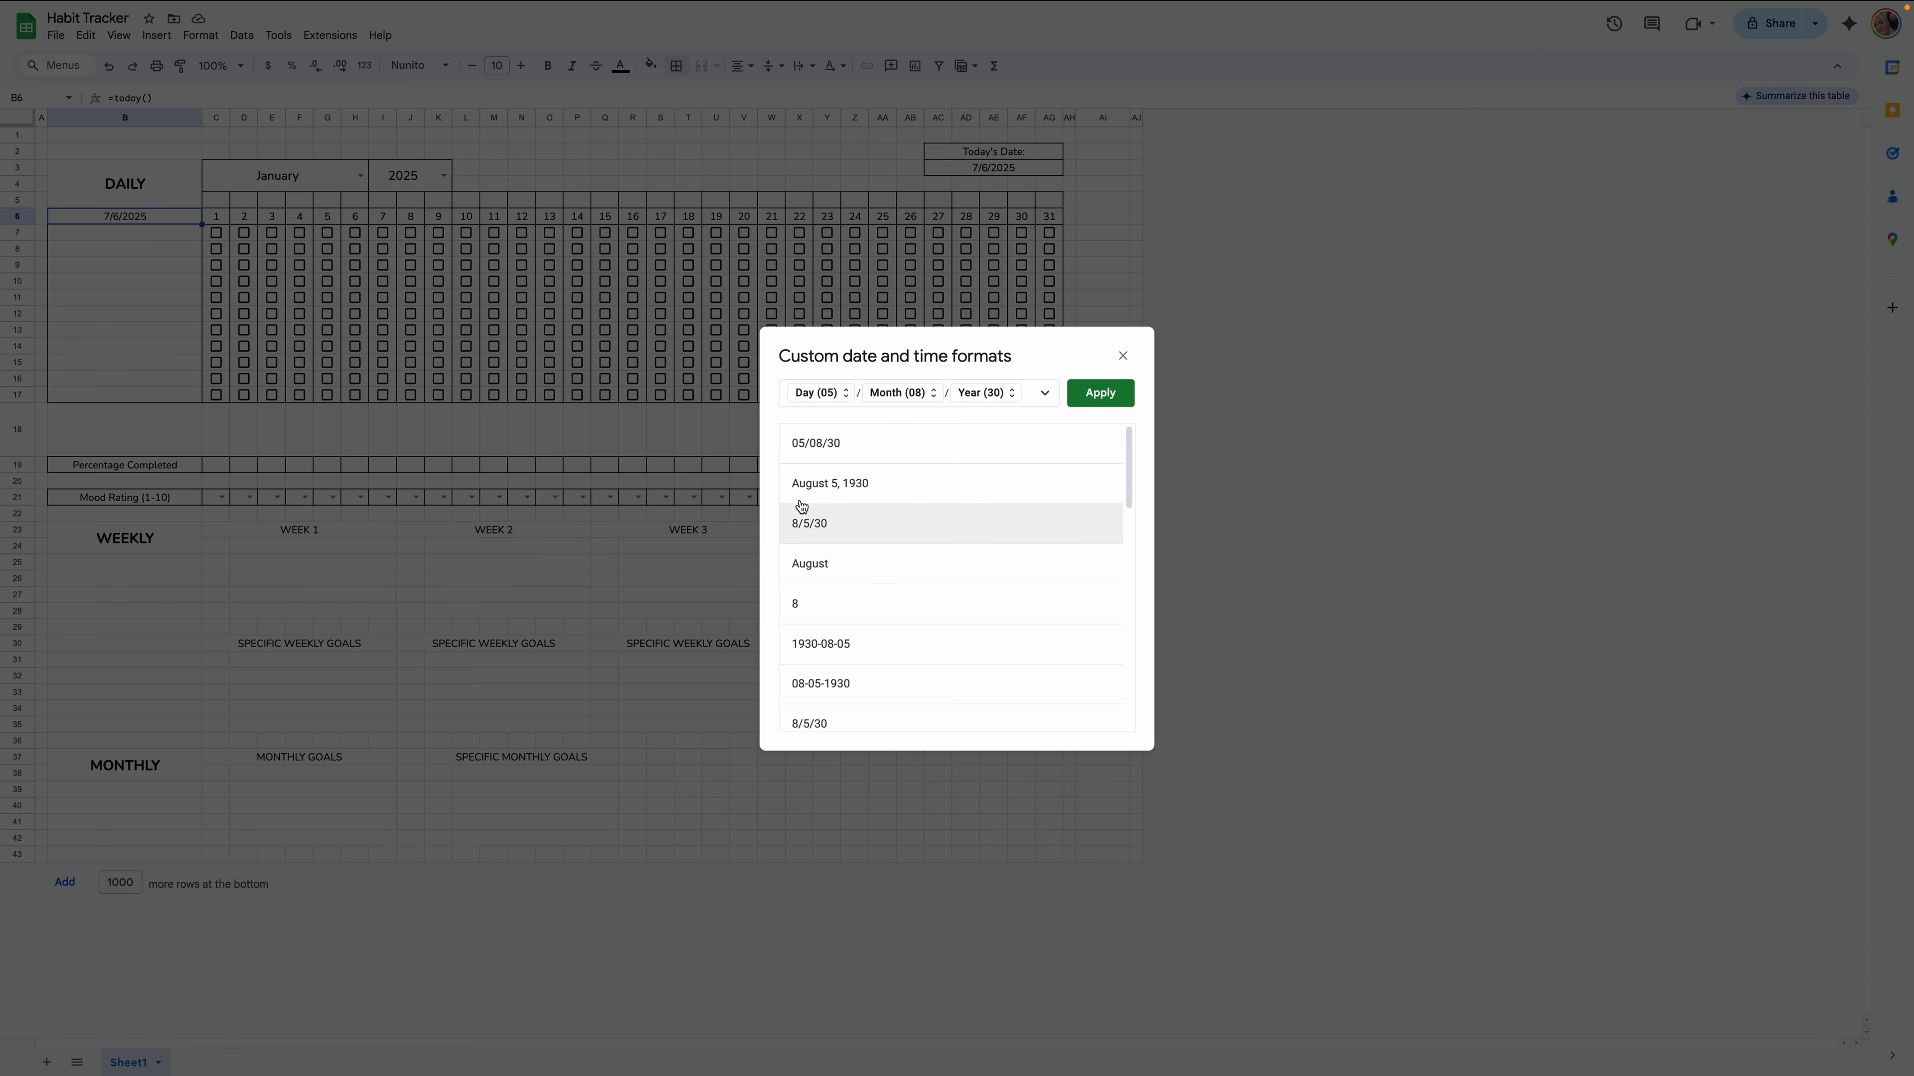
pyautogui.click(838, 485)
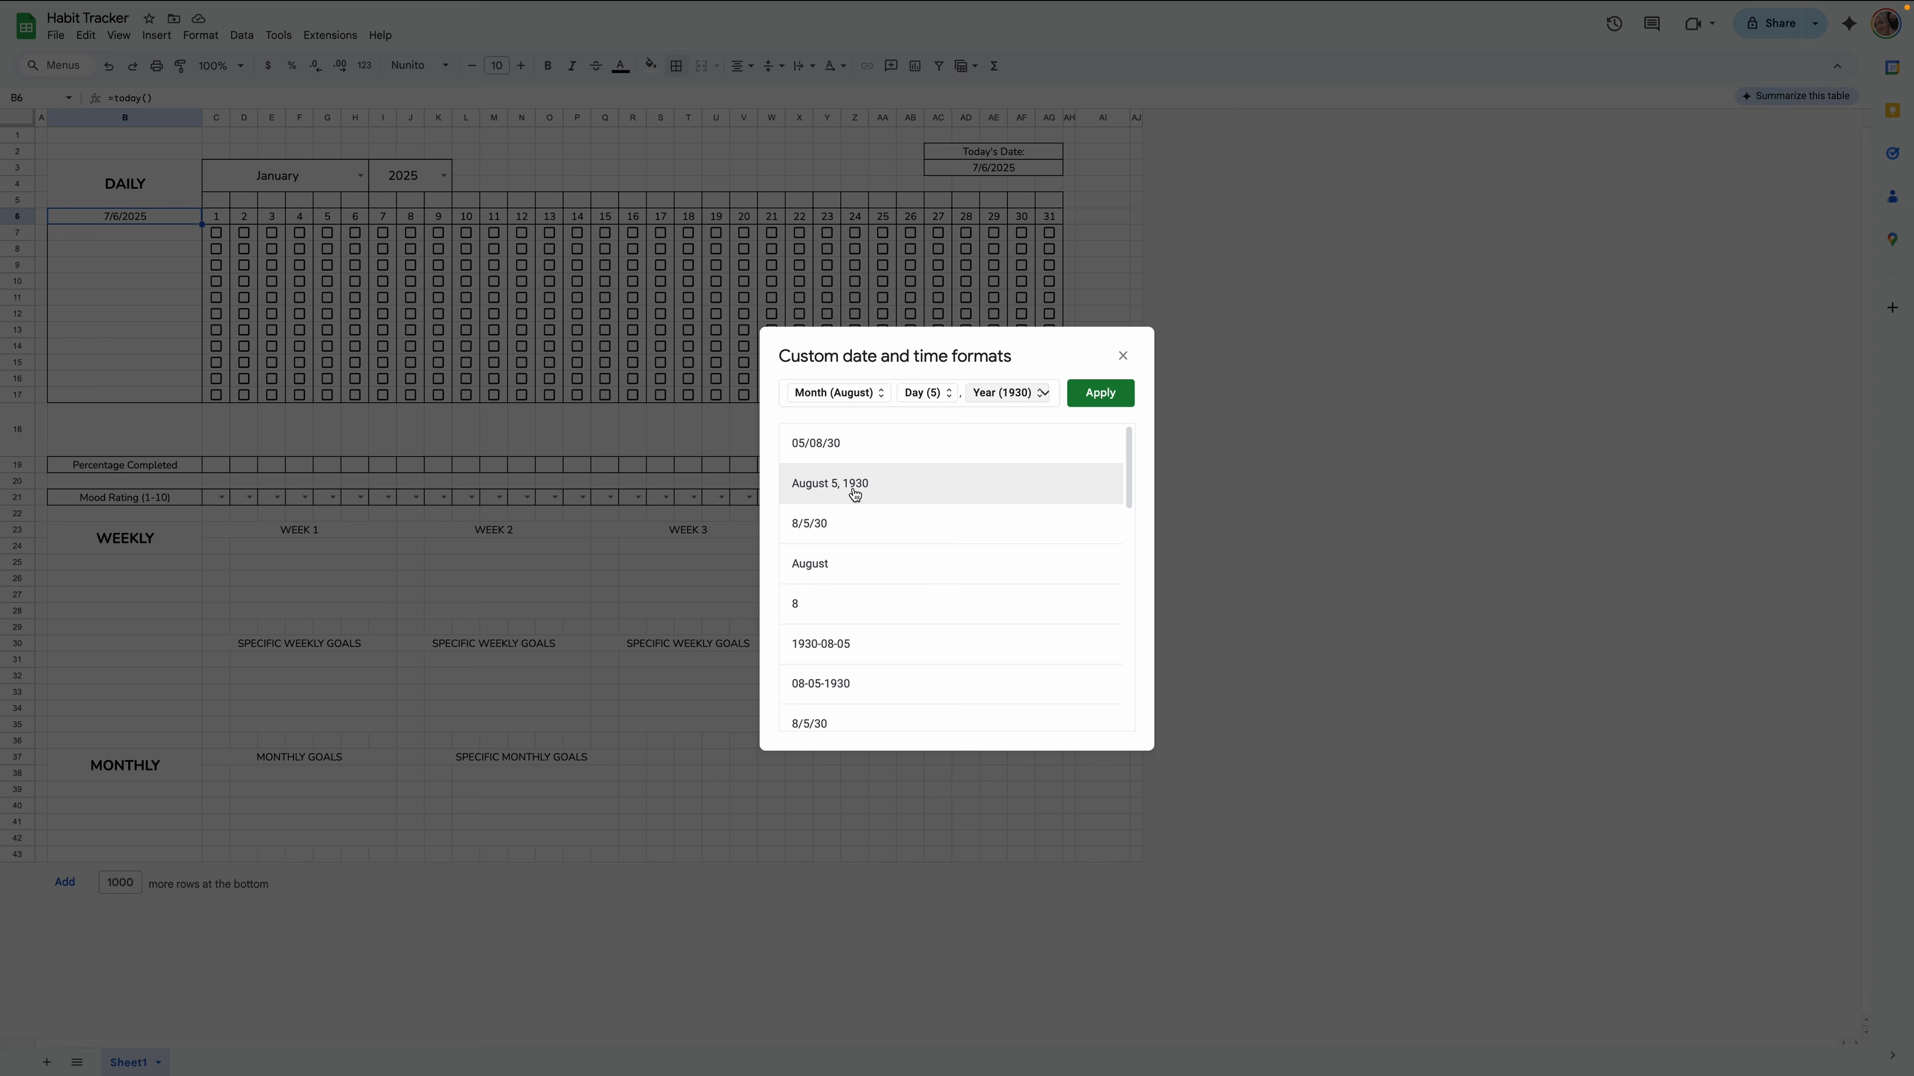
pyautogui.click(817, 392)
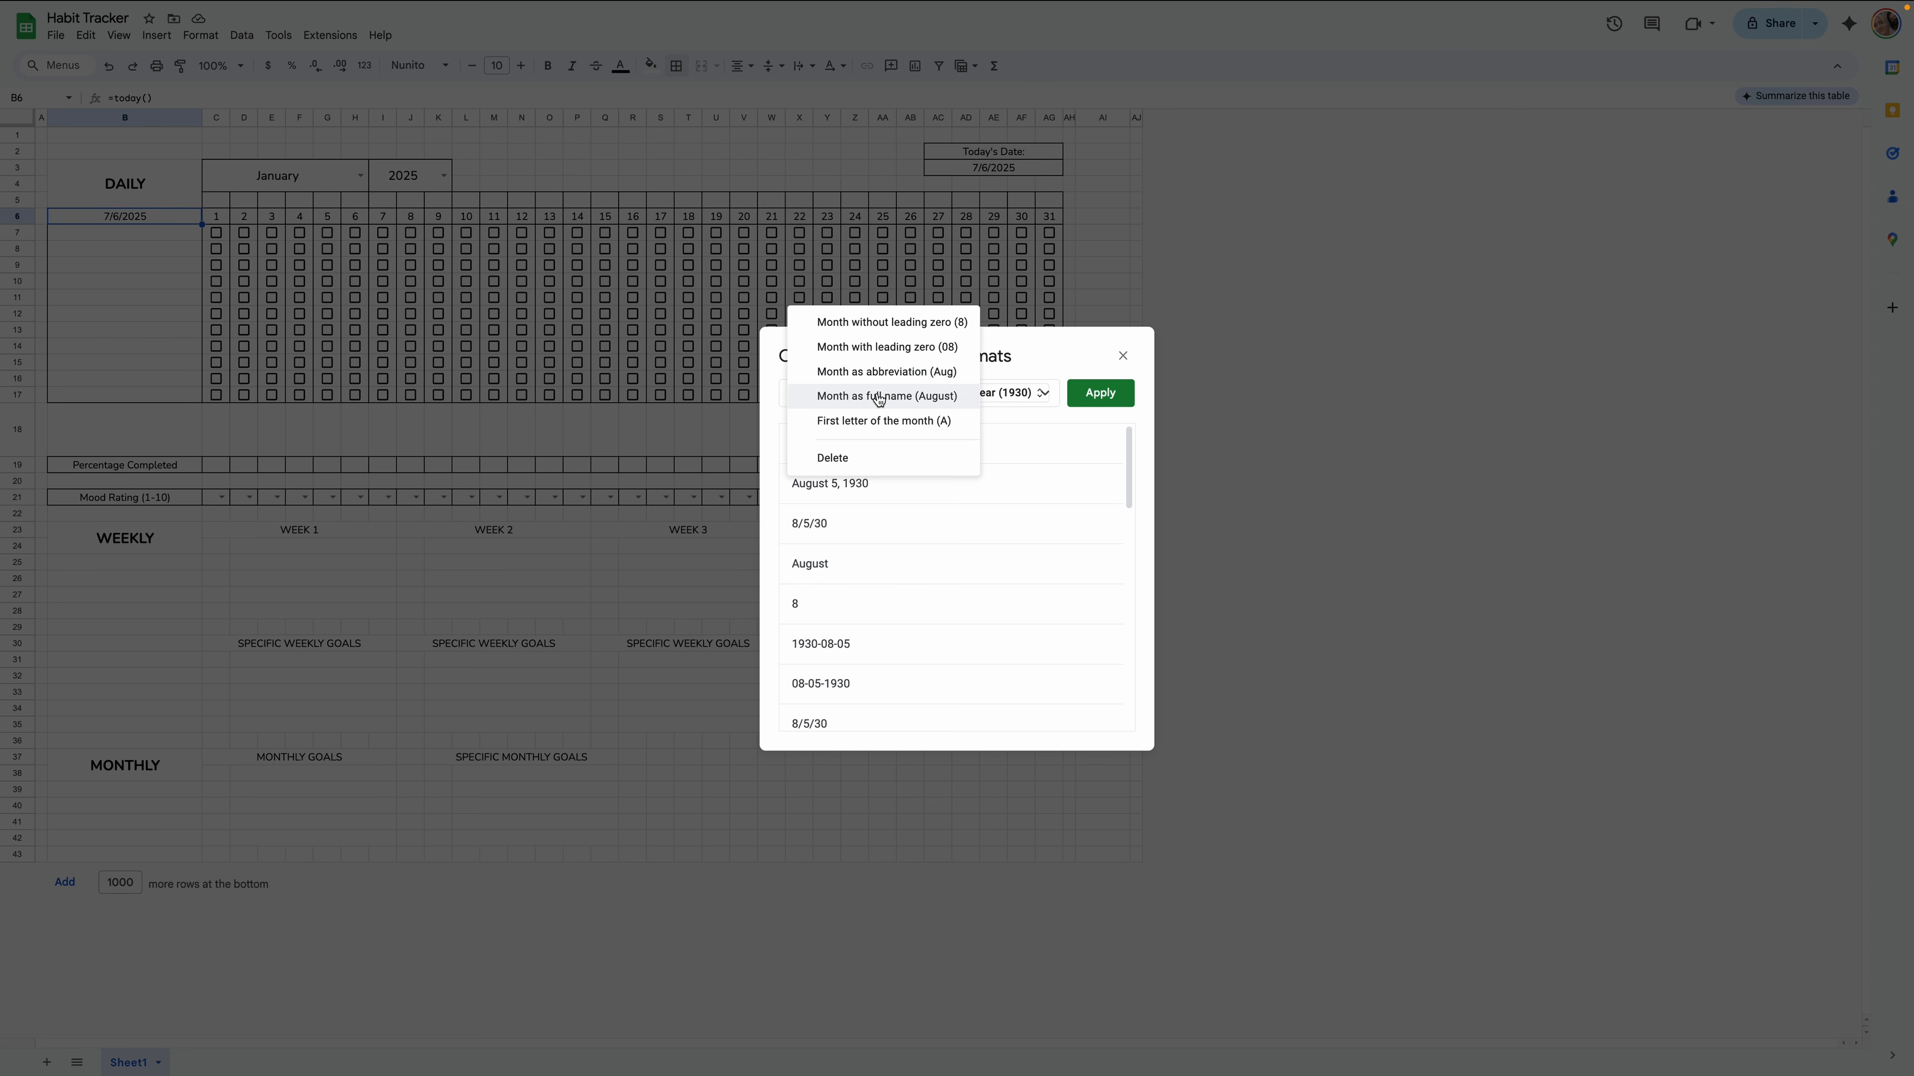
pyautogui.click(875, 372)
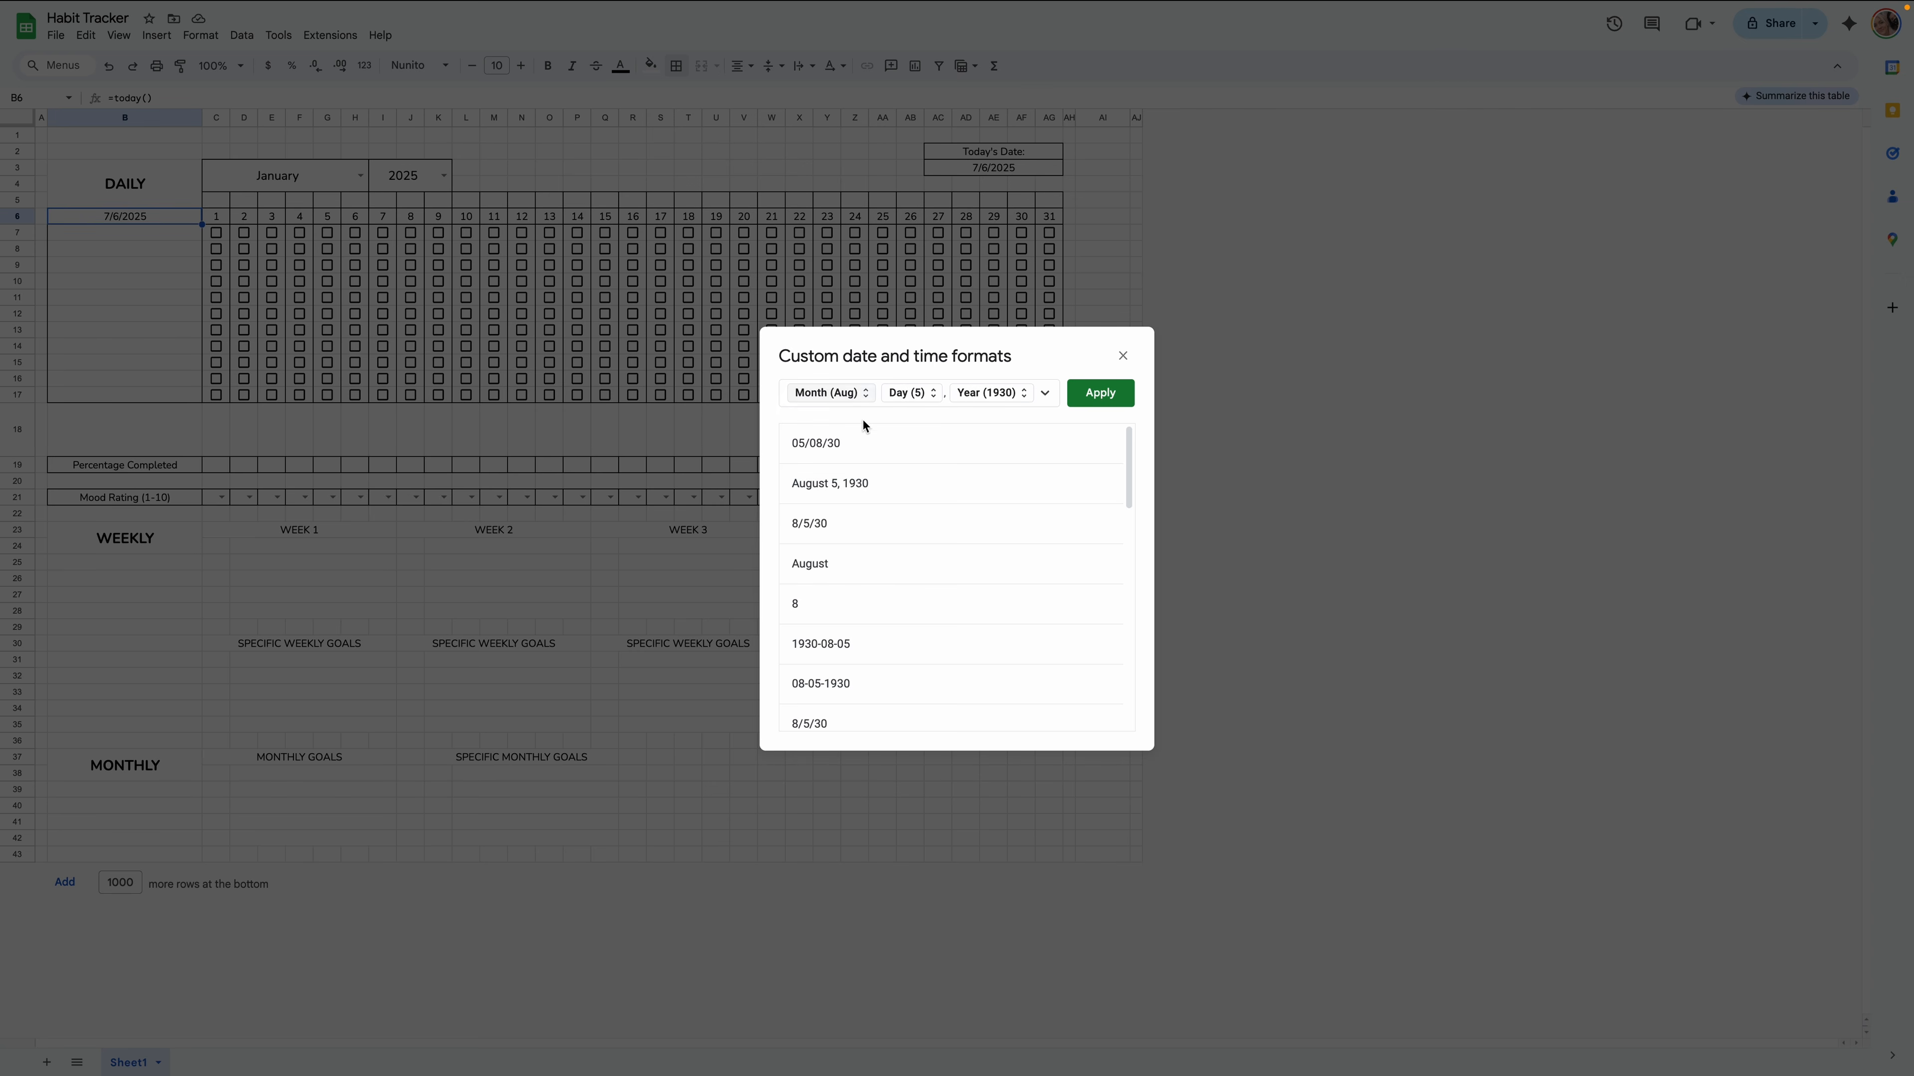
pyautogui.click(1100, 393)
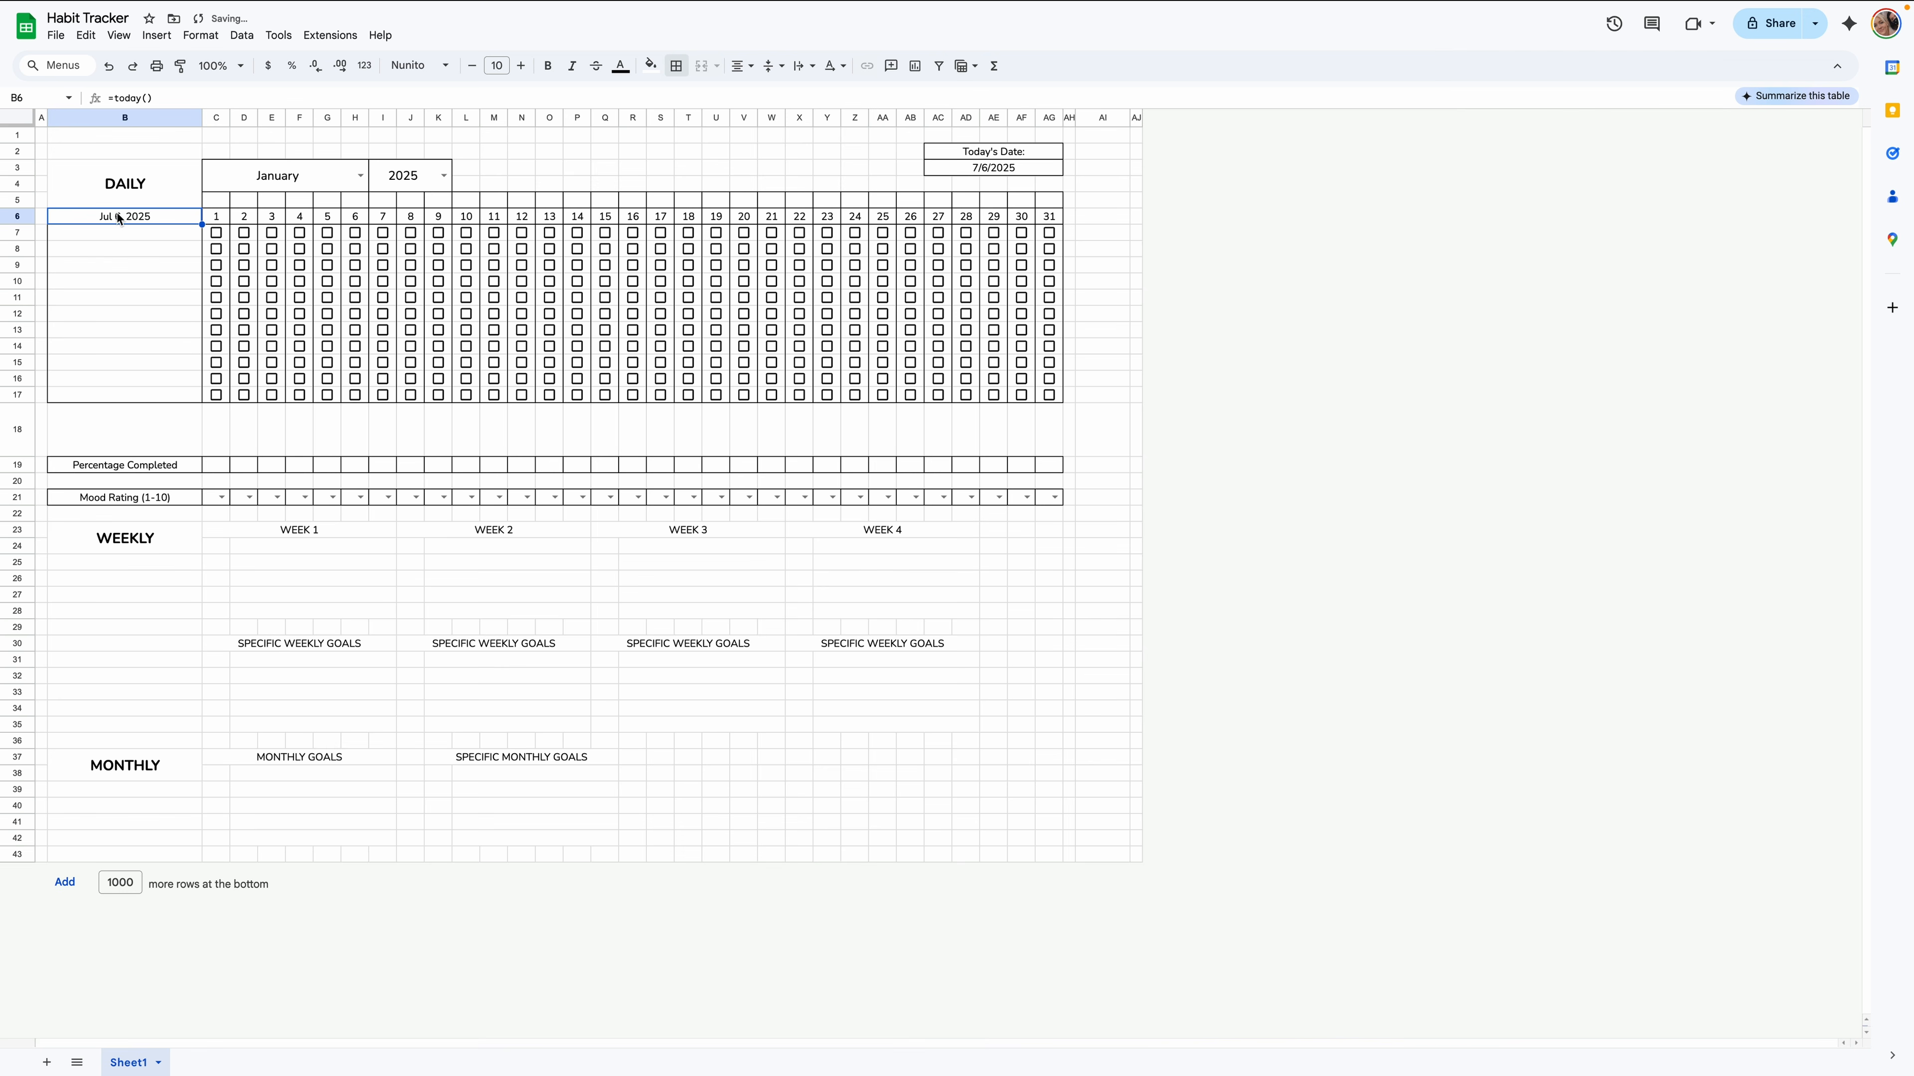
# Italicize the date in B6 and add all borders to the DAILY label and date cells B3:B6.
pyautogui.click(573, 67)
pyautogui.moveTo(146, 187); pyautogui.dragTo(147, 225)
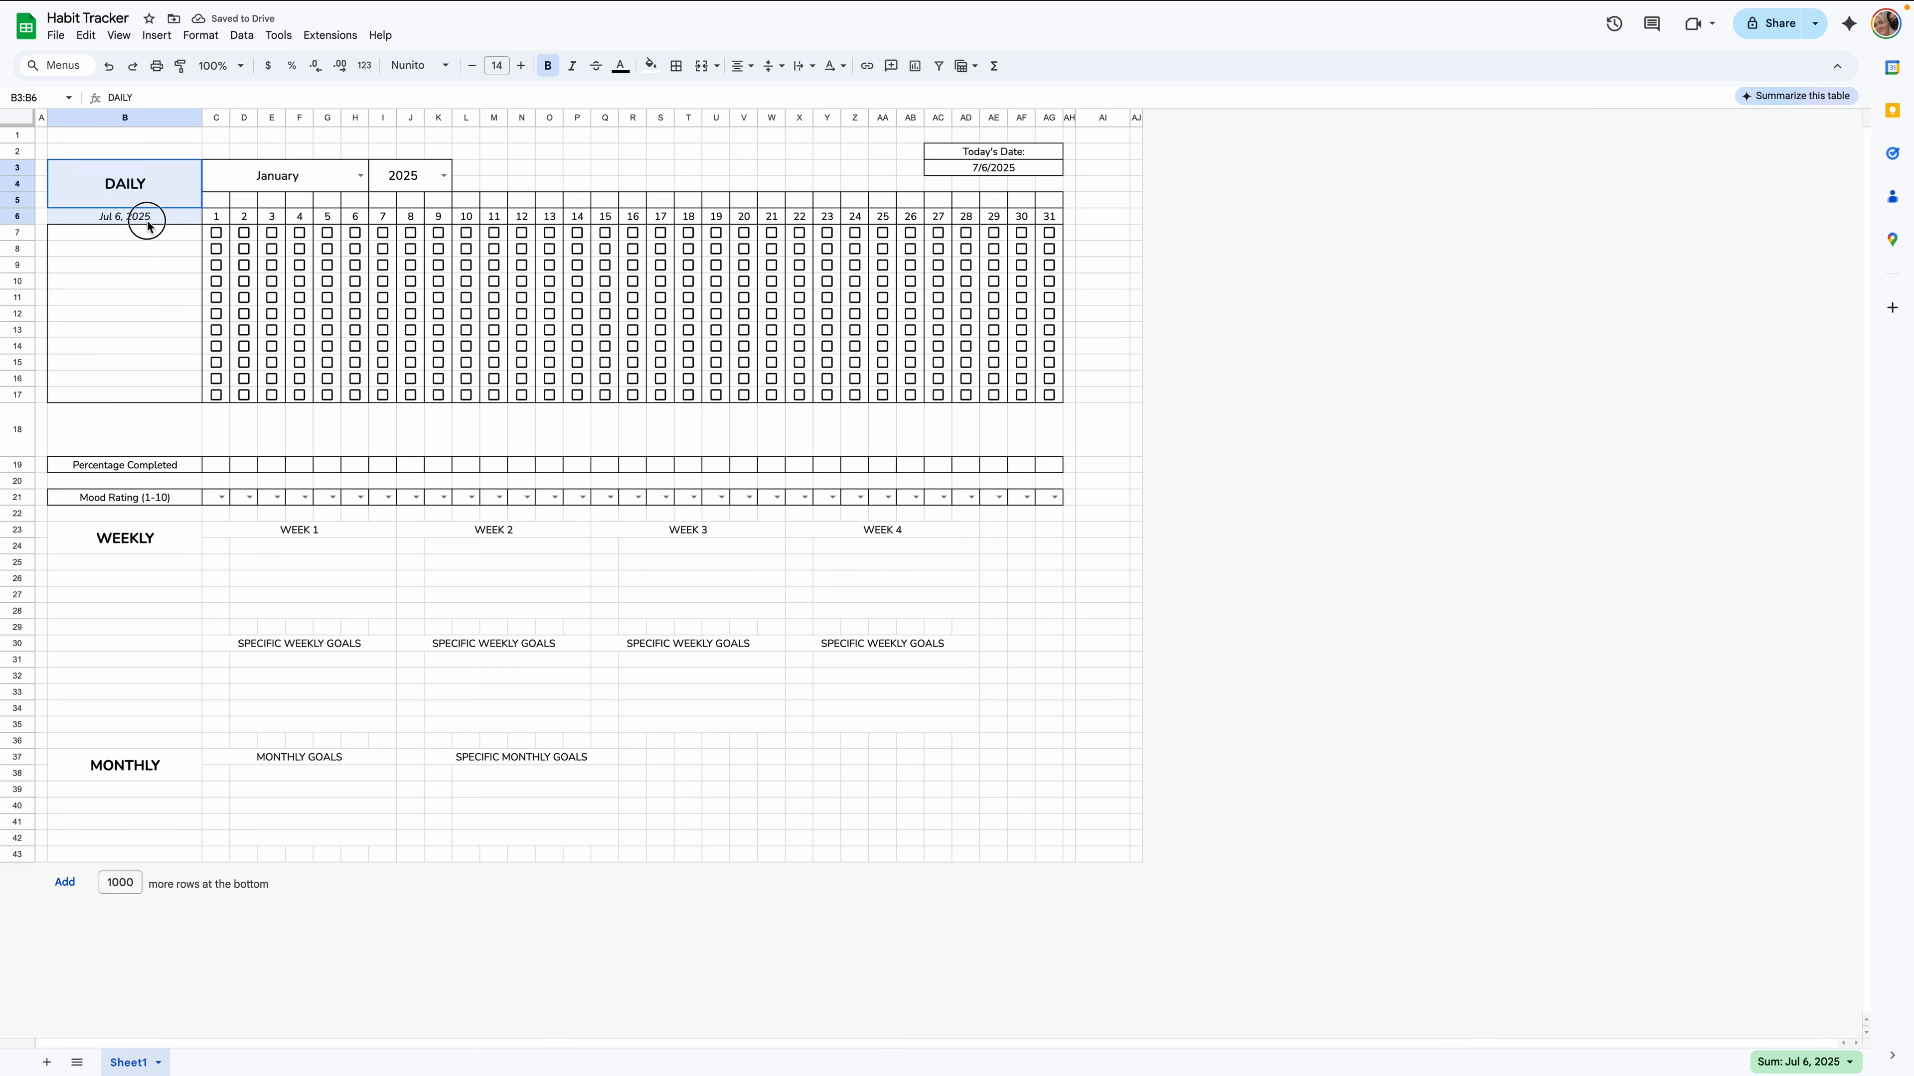
pyautogui.click(675, 66)
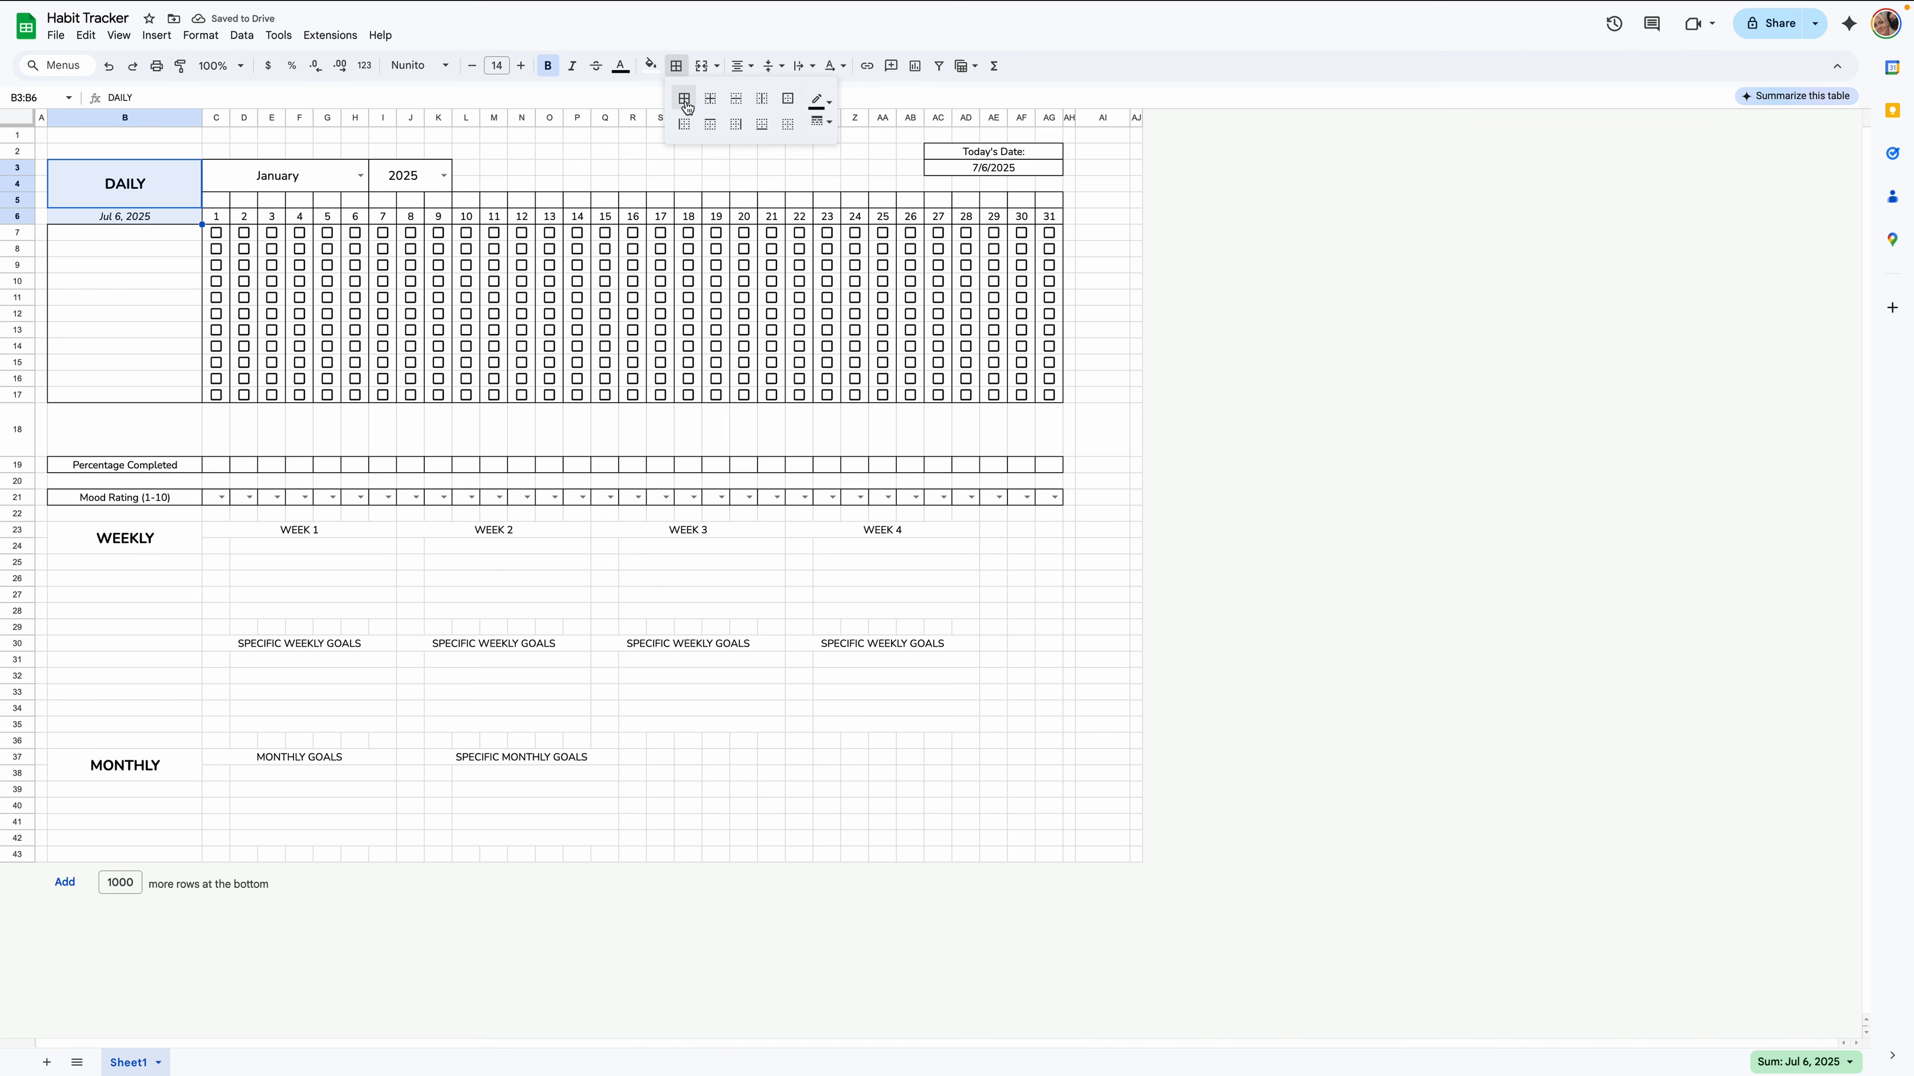
pyautogui.click(683, 98)
pyautogui.click(91, 315)
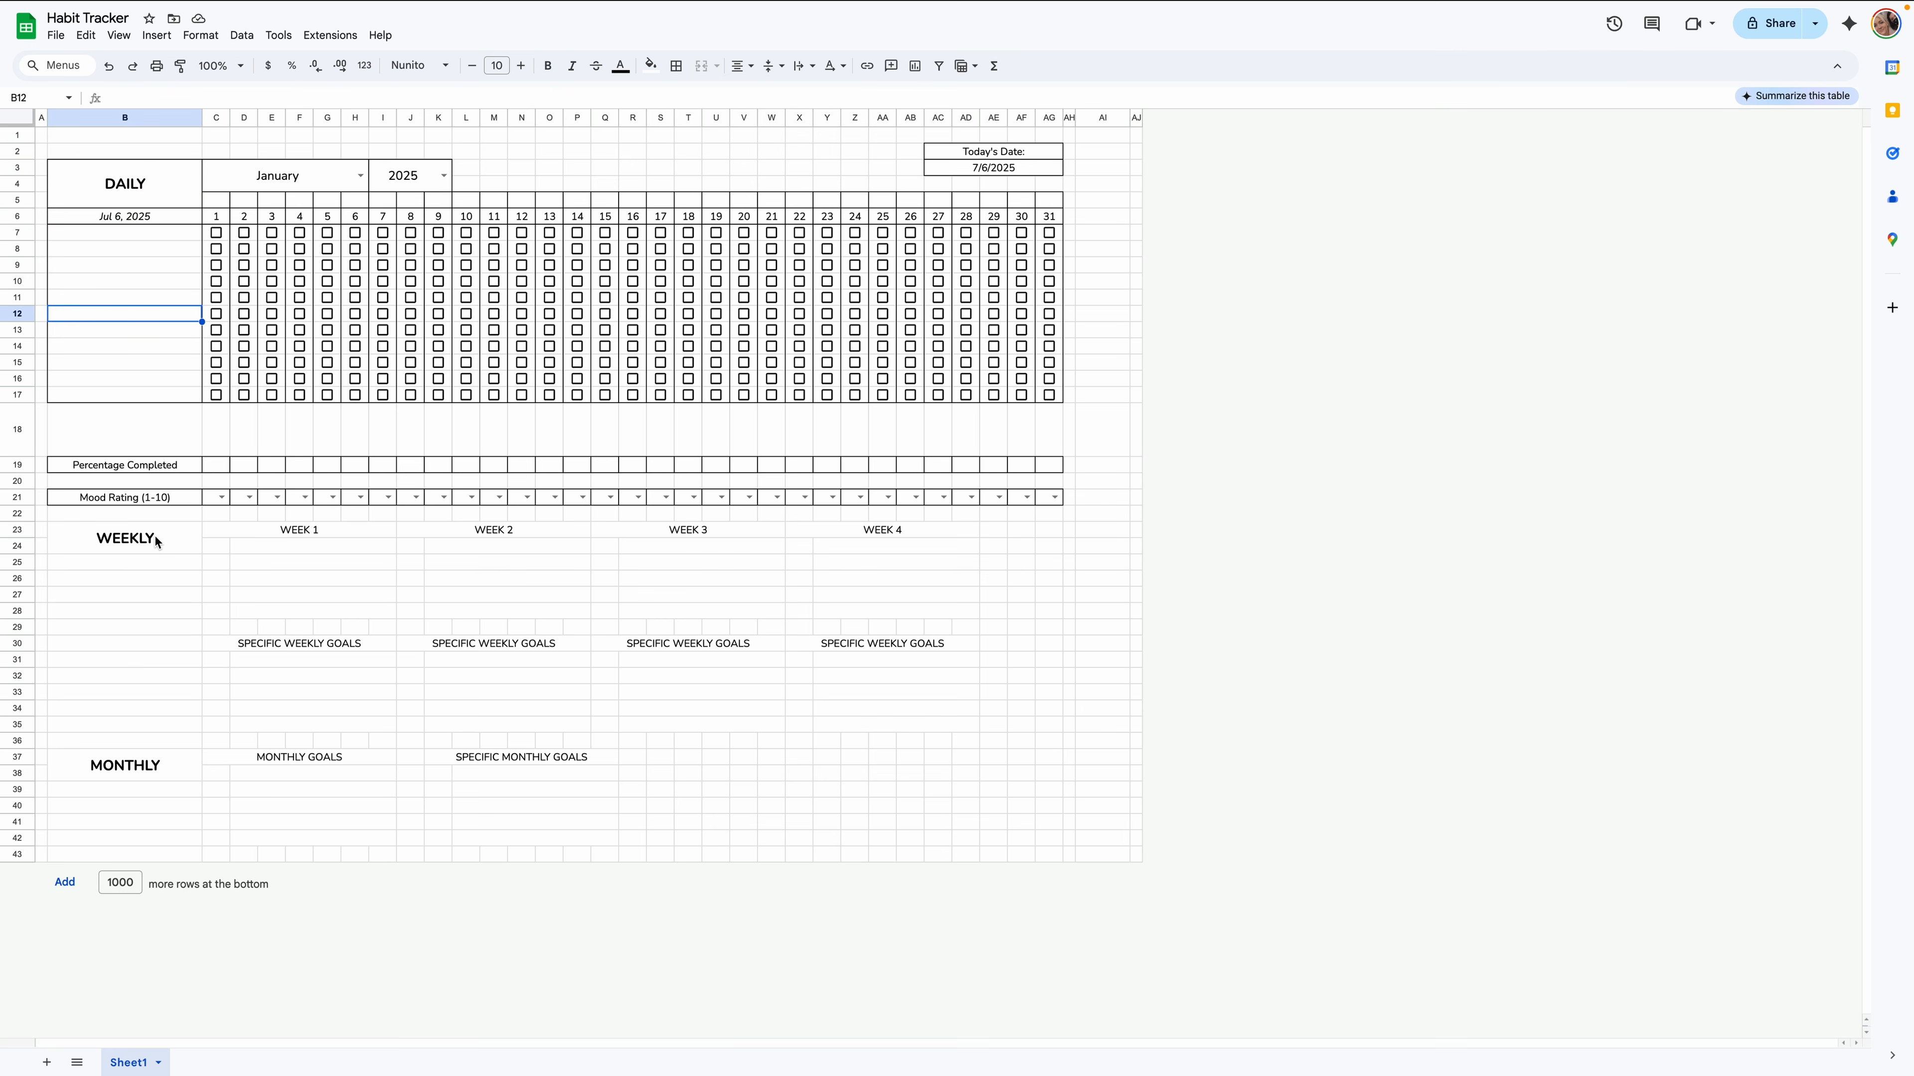
# Add an outer border around the weekly block C23:AD28 and all borders to its WEEK 1 to WEEK 4 header row.
pyautogui.moveTo(248, 529); pyautogui.dragTo(971, 612)
pyautogui.click(684, 73)
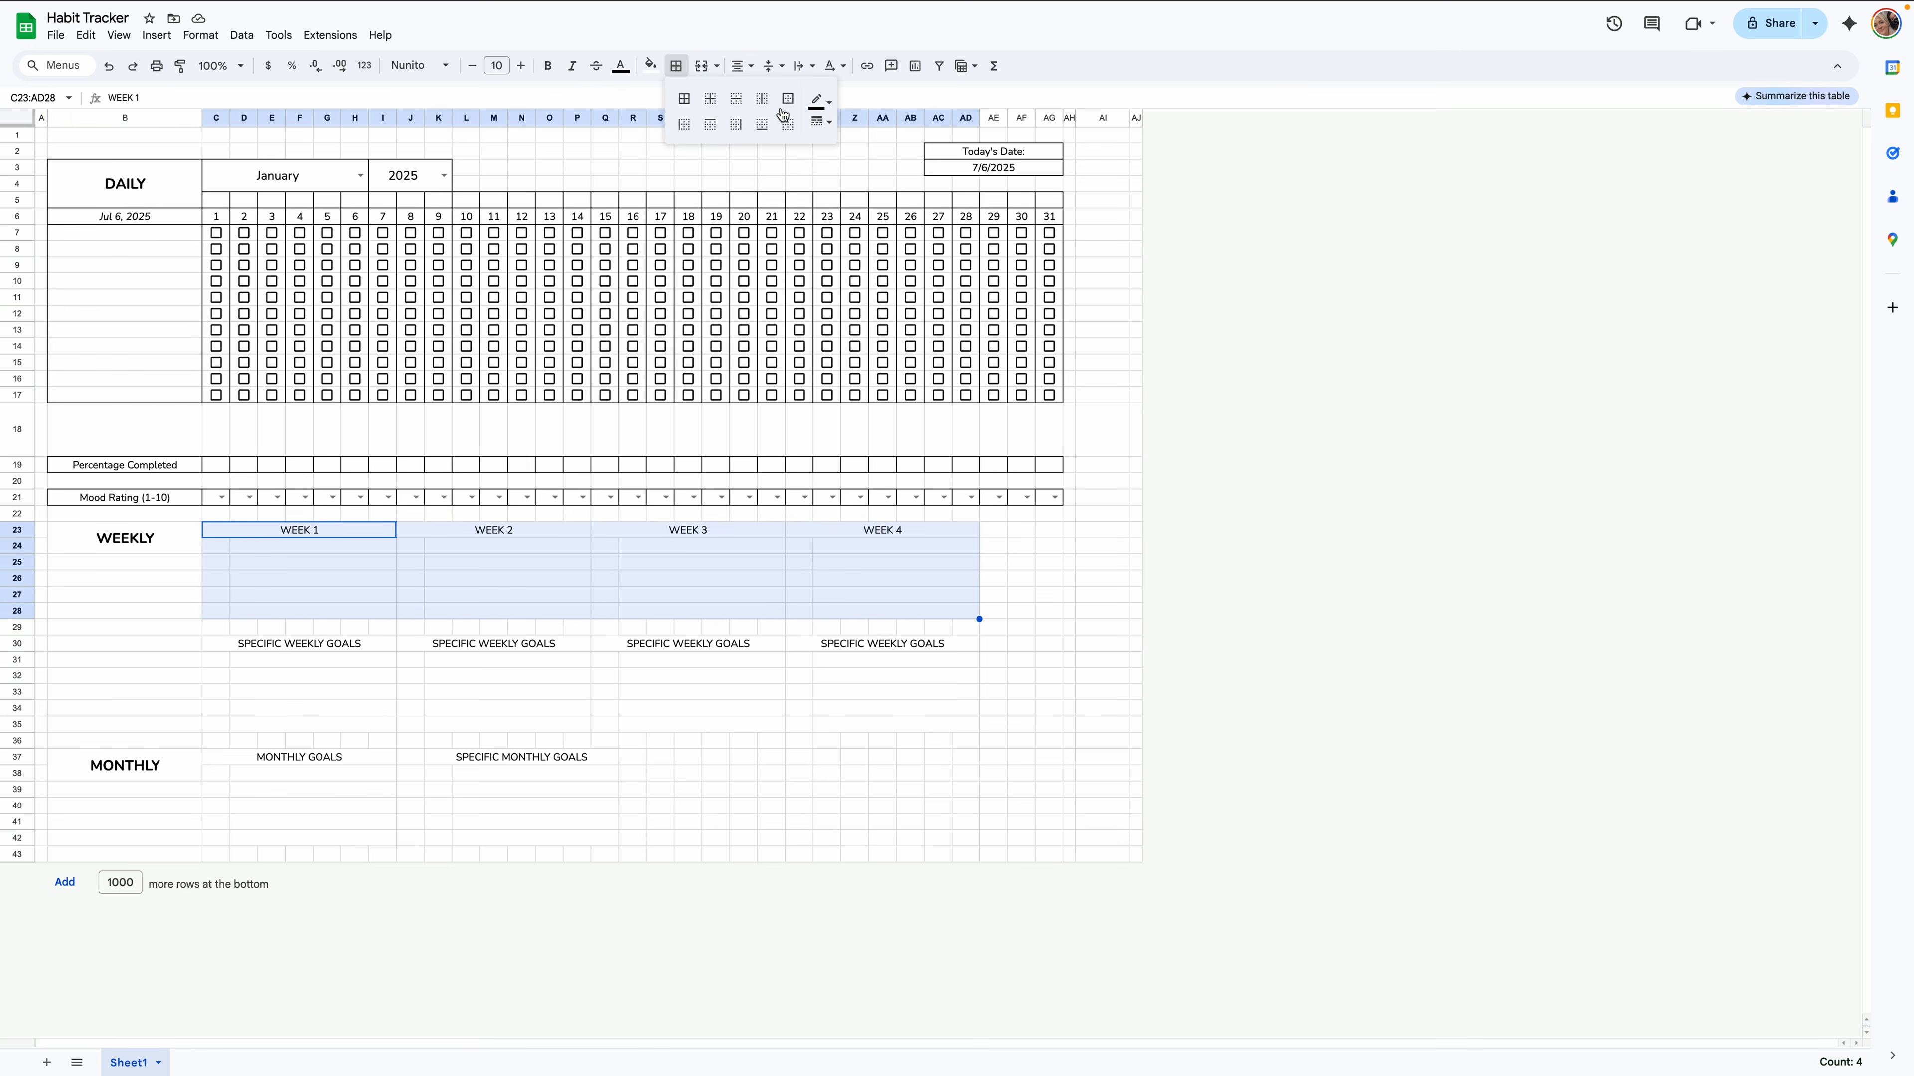
pyautogui.click(787, 98)
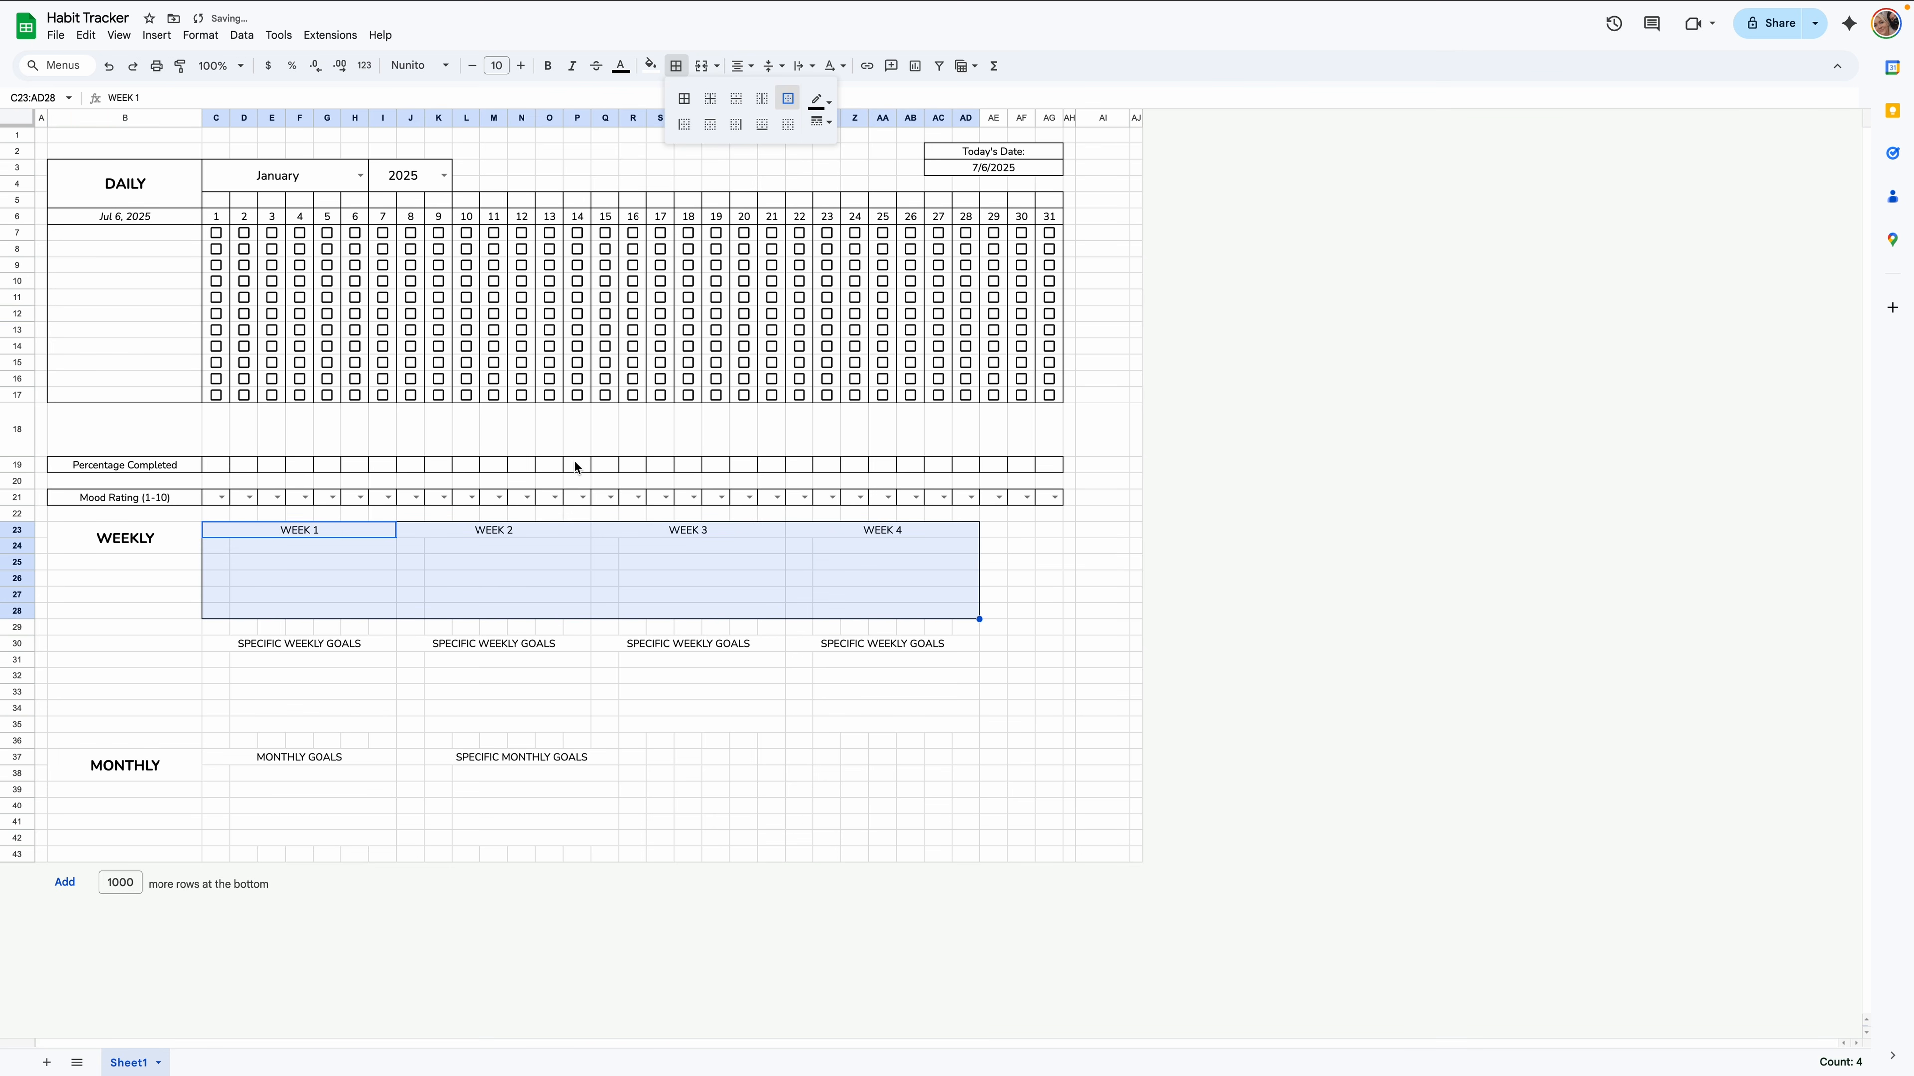
pyautogui.moveTo(419, 530); pyautogui.dragTo(454, 613)
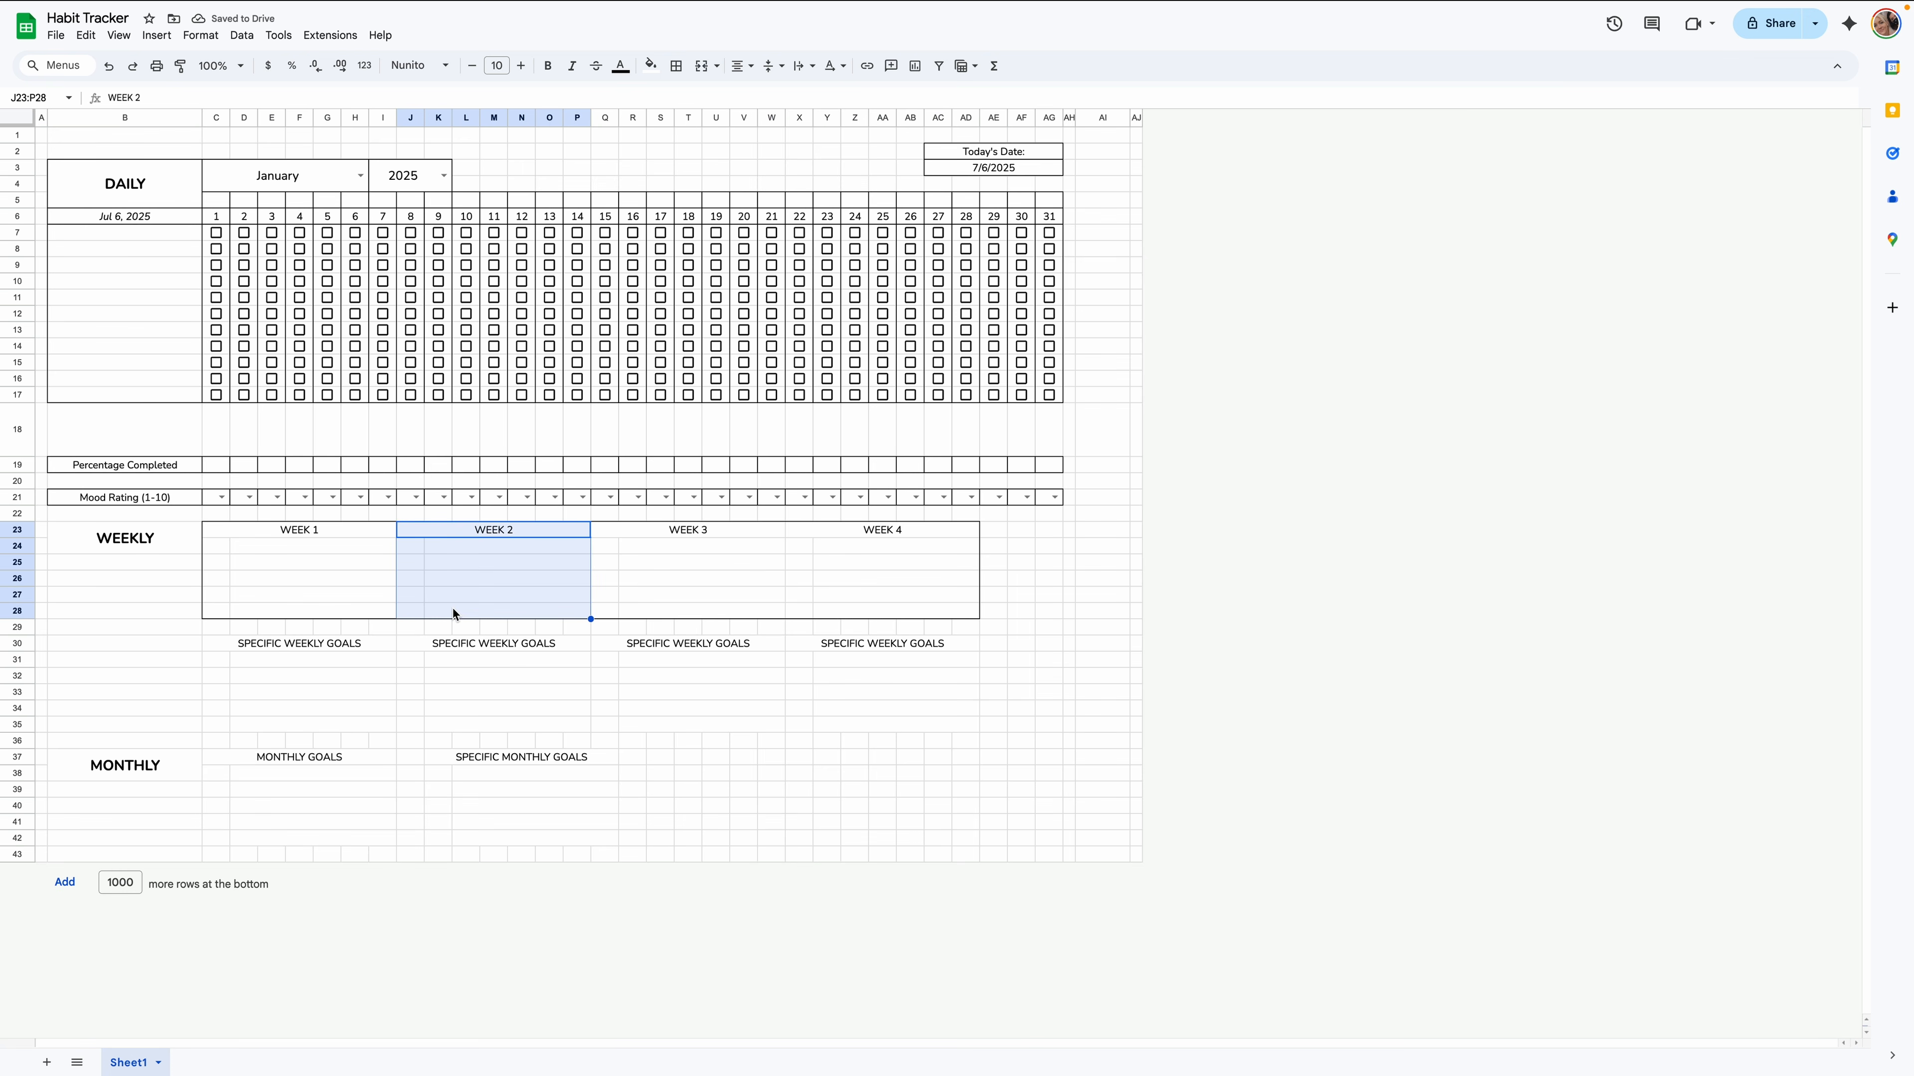
pyautogui.moveTo(319, 535); pyautogui.dragTo(843, 537)
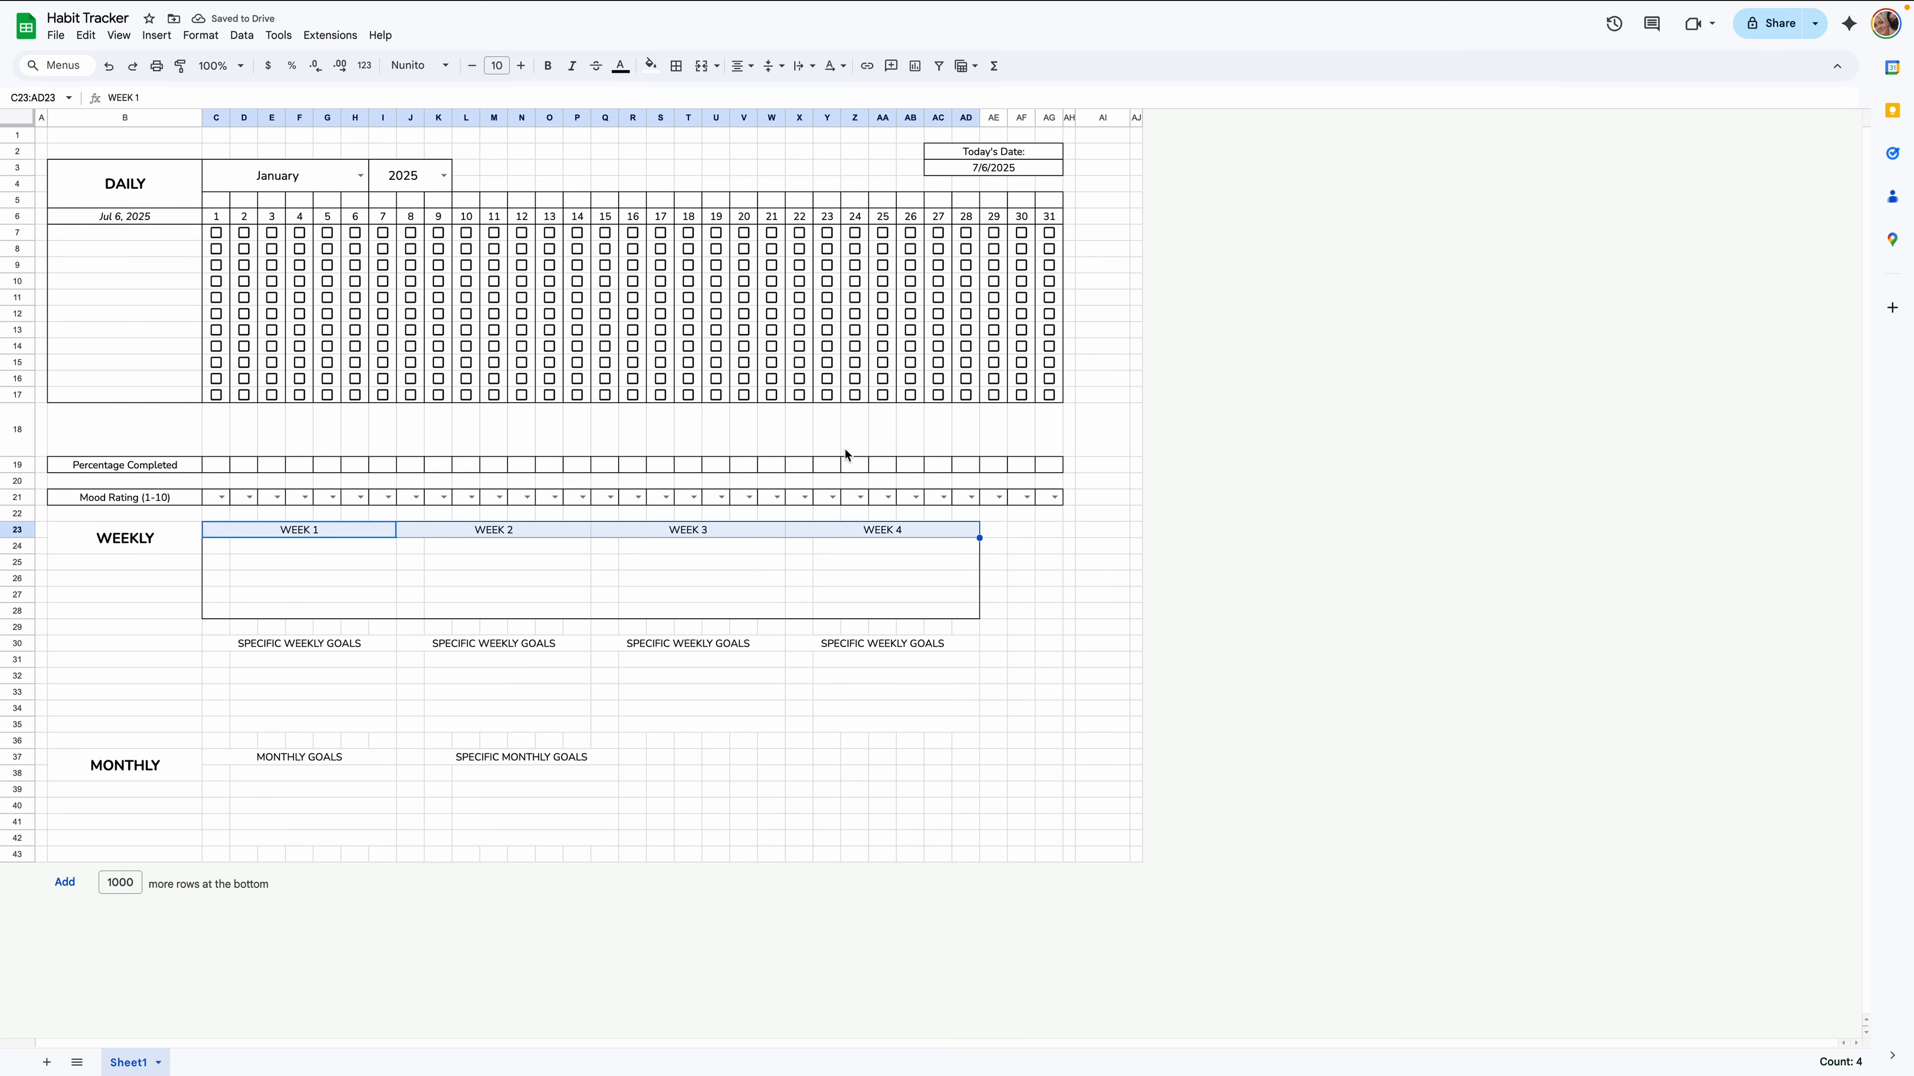
pyautogui.click(675, 65)
pyautogui.click(683, 98)
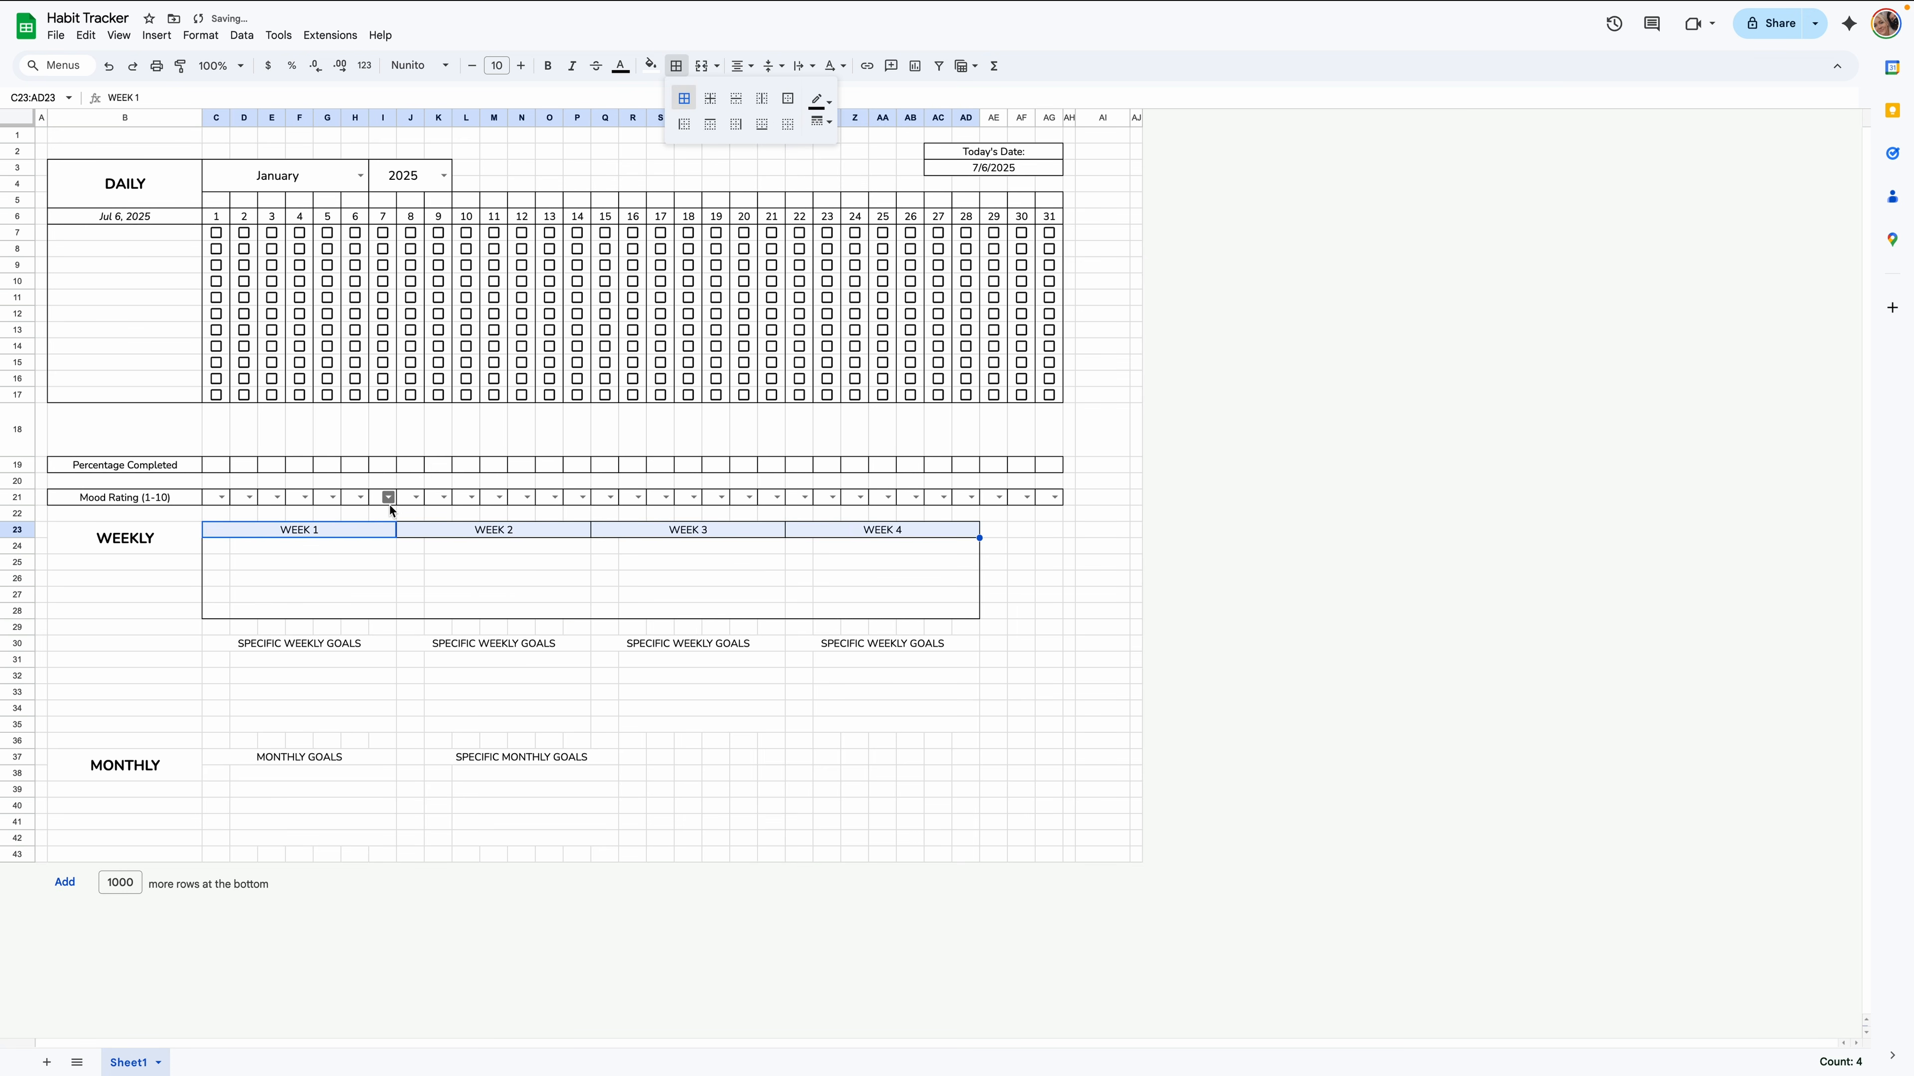
# Add an outer border around the Week 2 body J24:P28 and a left border to X24:X28 under WEEK 4.
pyautogui.moveTo(413, 554); pyautogui.dragTo(479, 611)
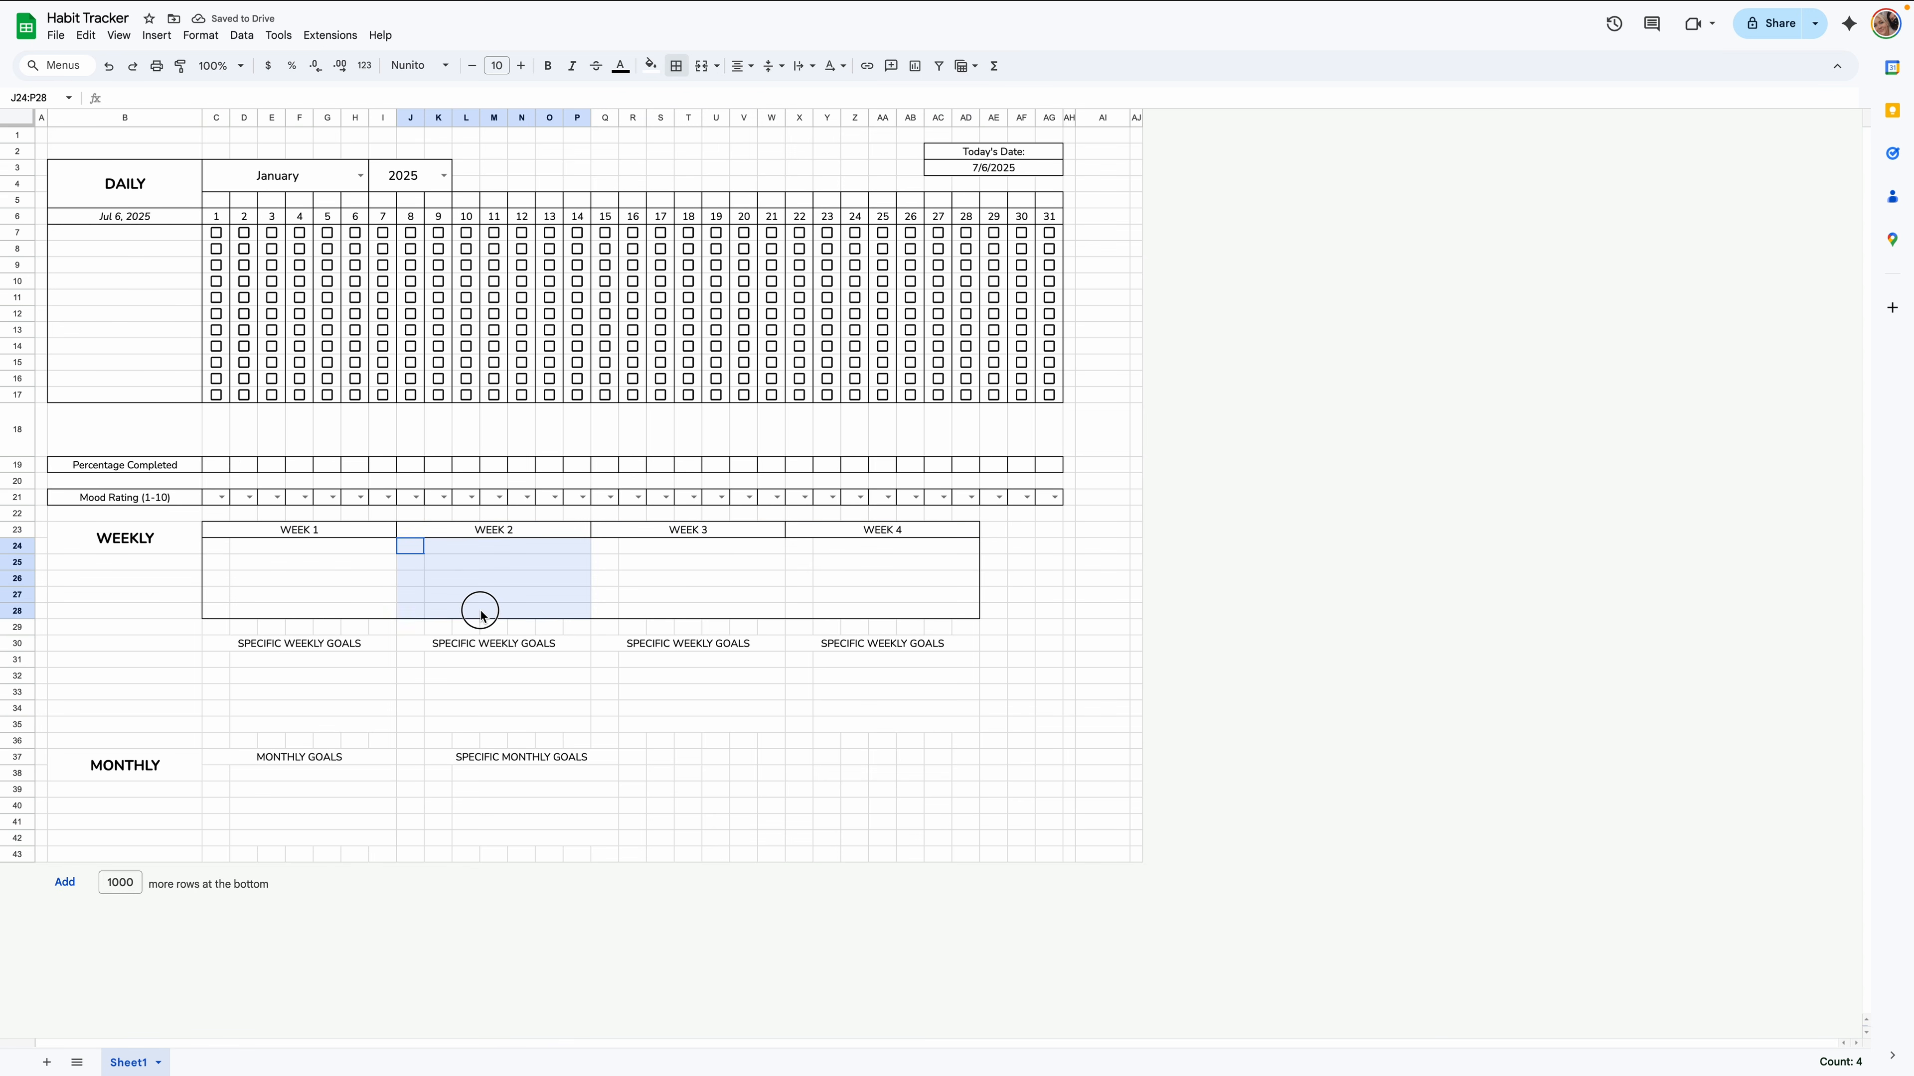
pyautogui.click(676, 67)
pyautogui.click(786, 101)
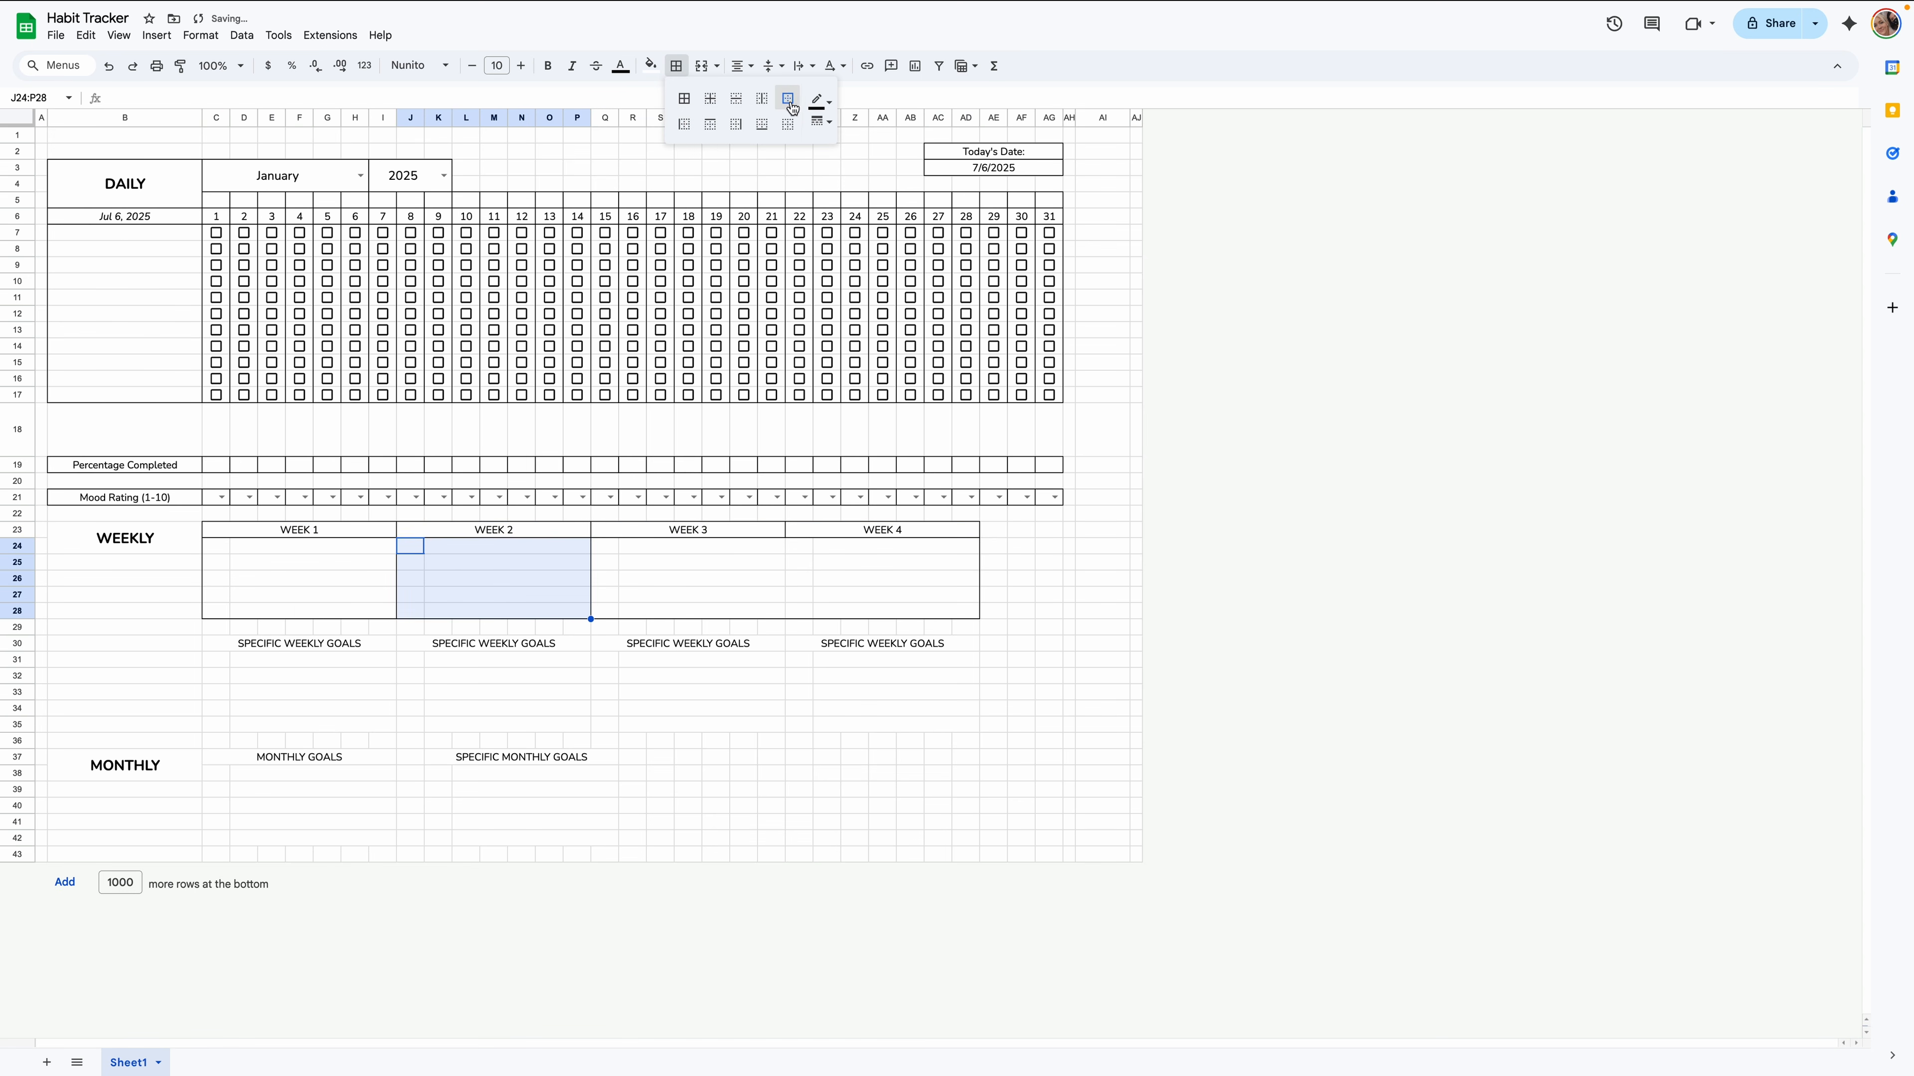
pyautogui.click(802, 545)
pyautogui.moveTo(803, 548); pyautogui.dragTo(797, 611)
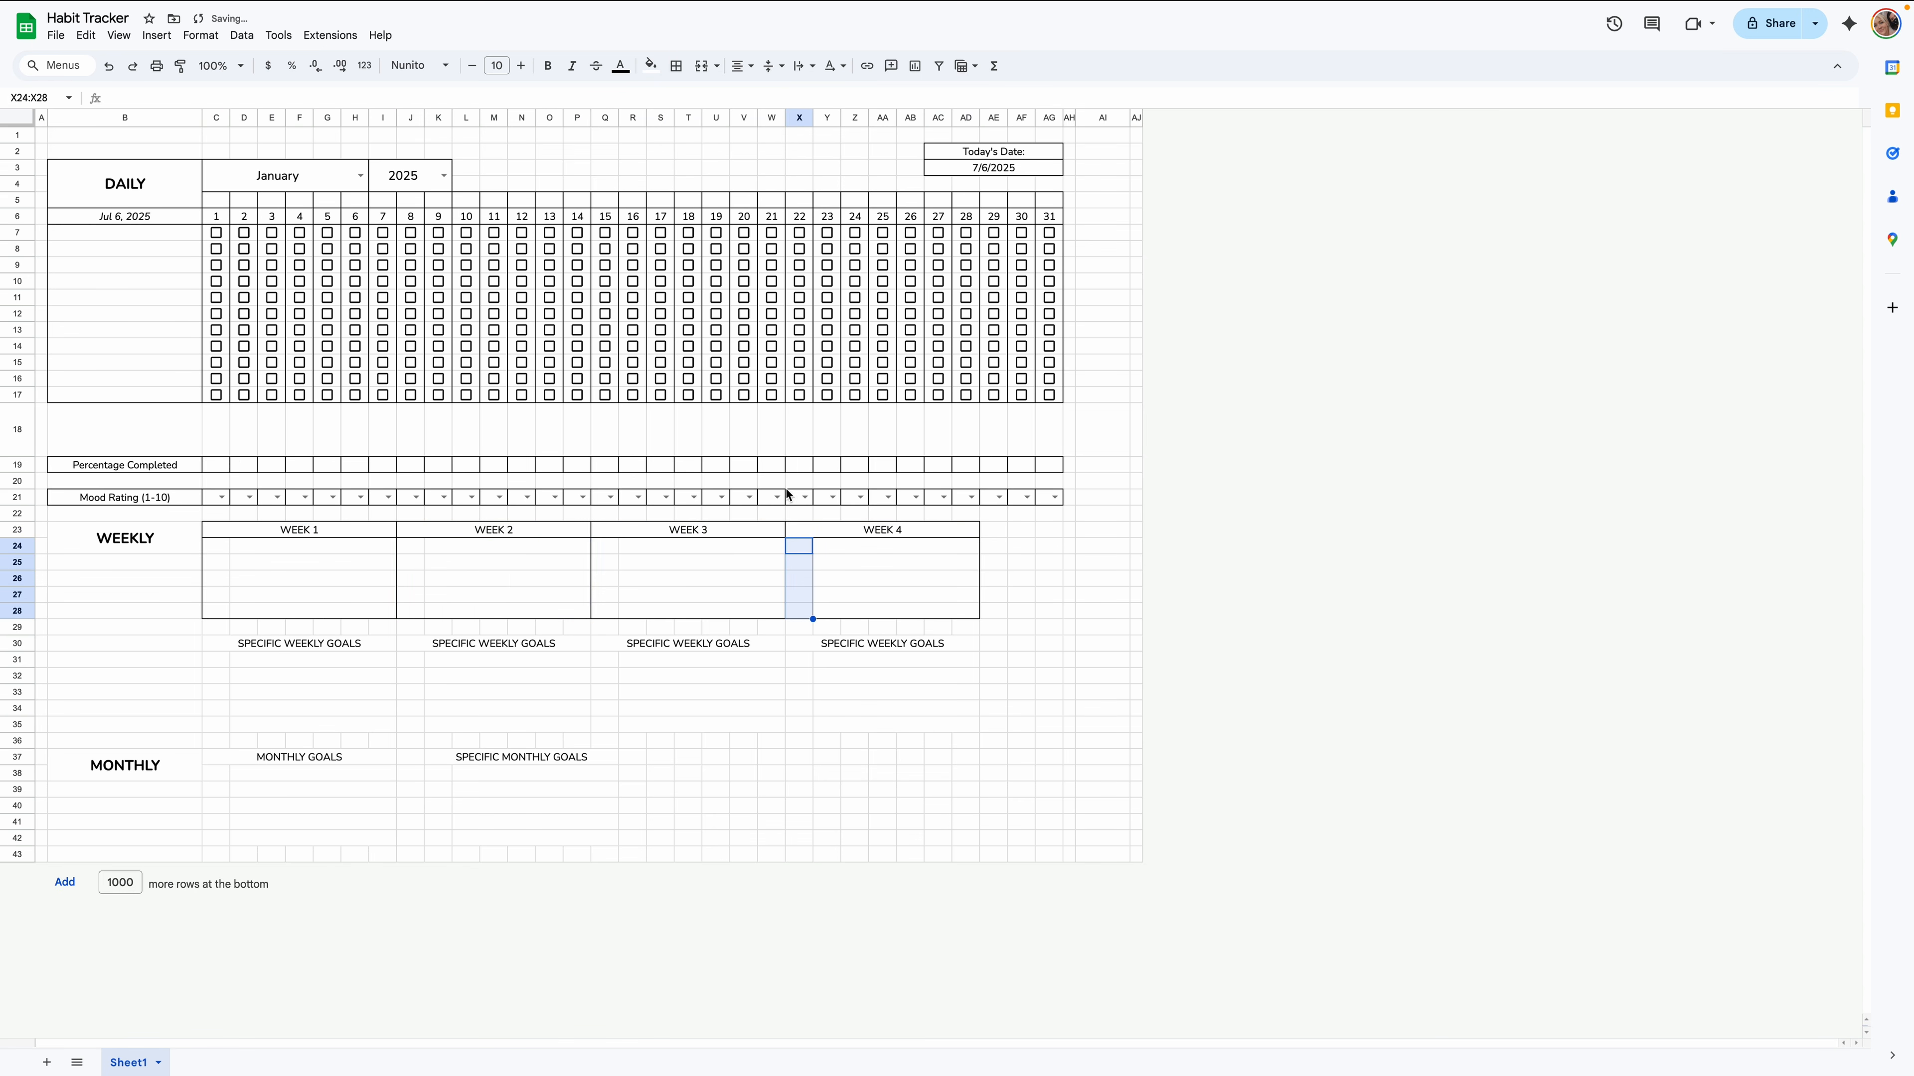
pyautogui.click(677, 67)
pyautogui.click(690, 121)
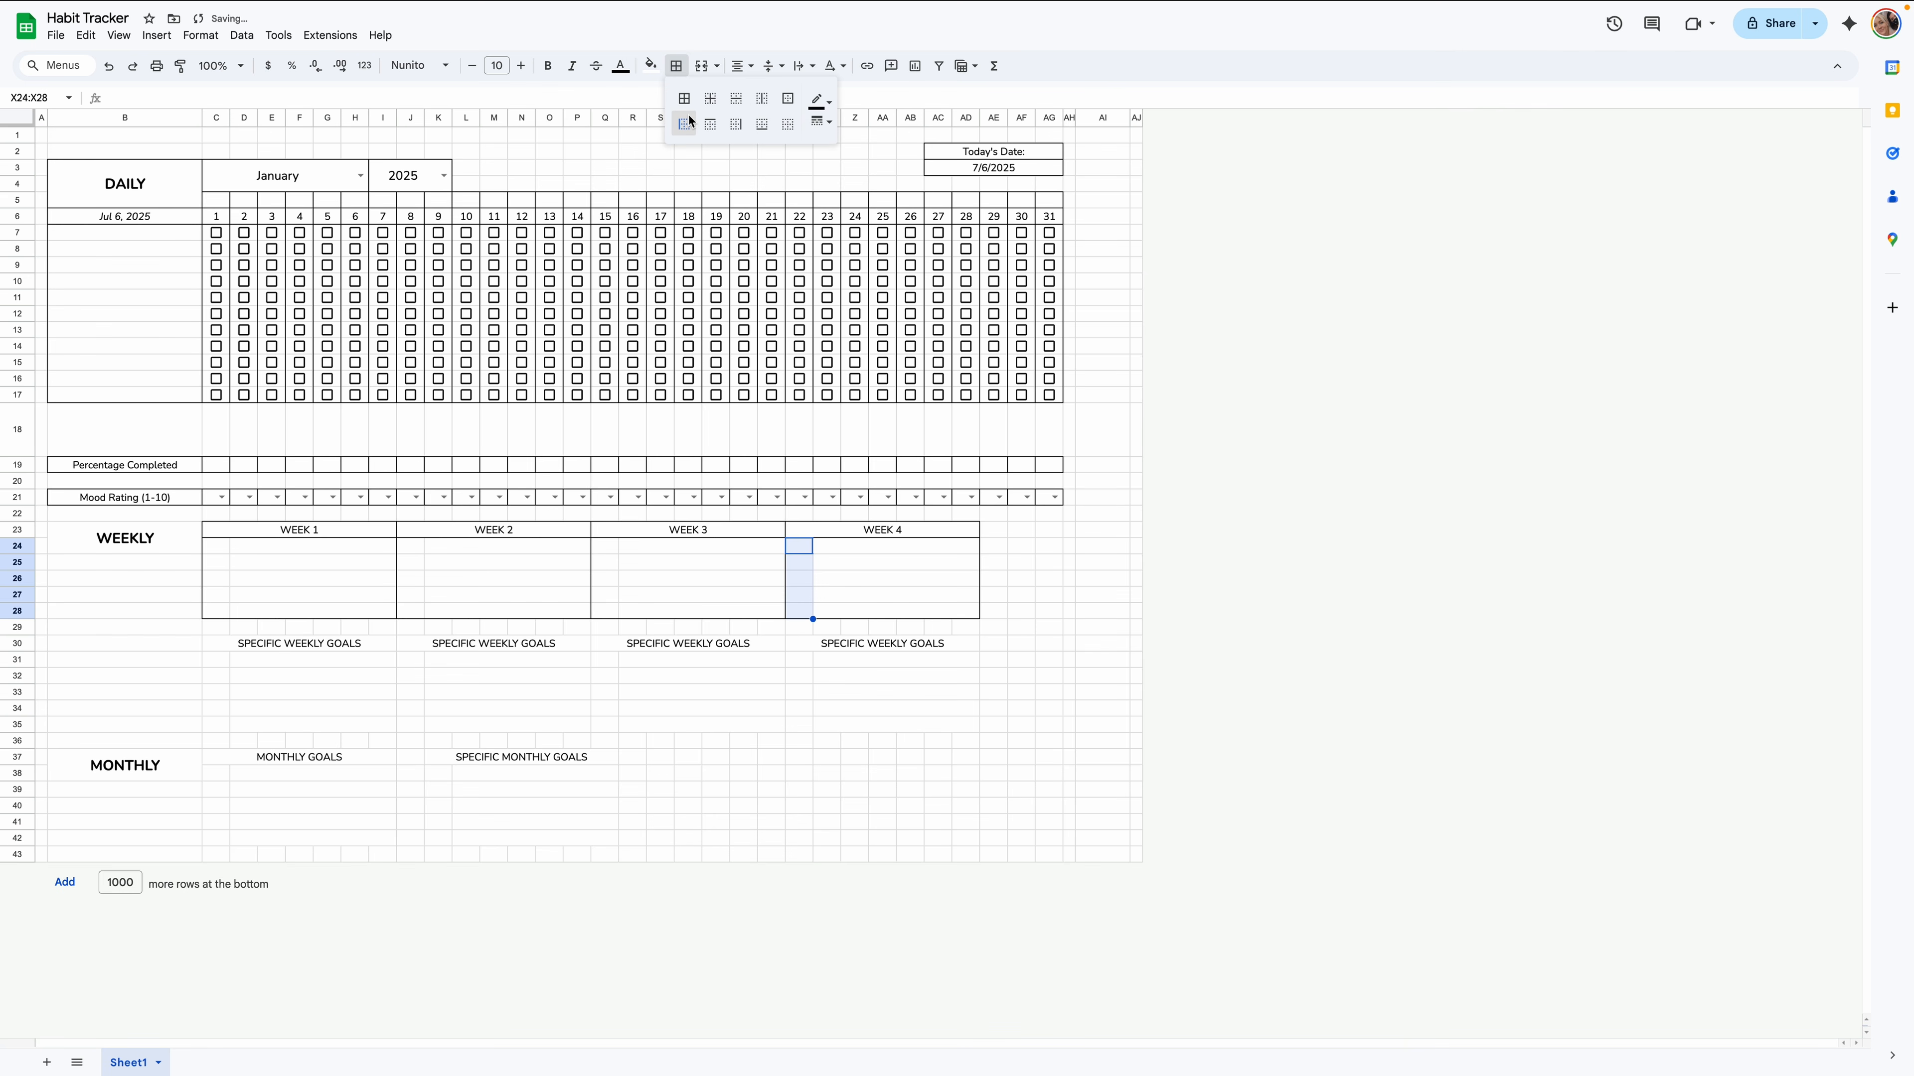
# Insert checkboxes in X24:X28 under WEEK 4, colour them black and set their font size to 9.
pyautogui.click(160, 36)
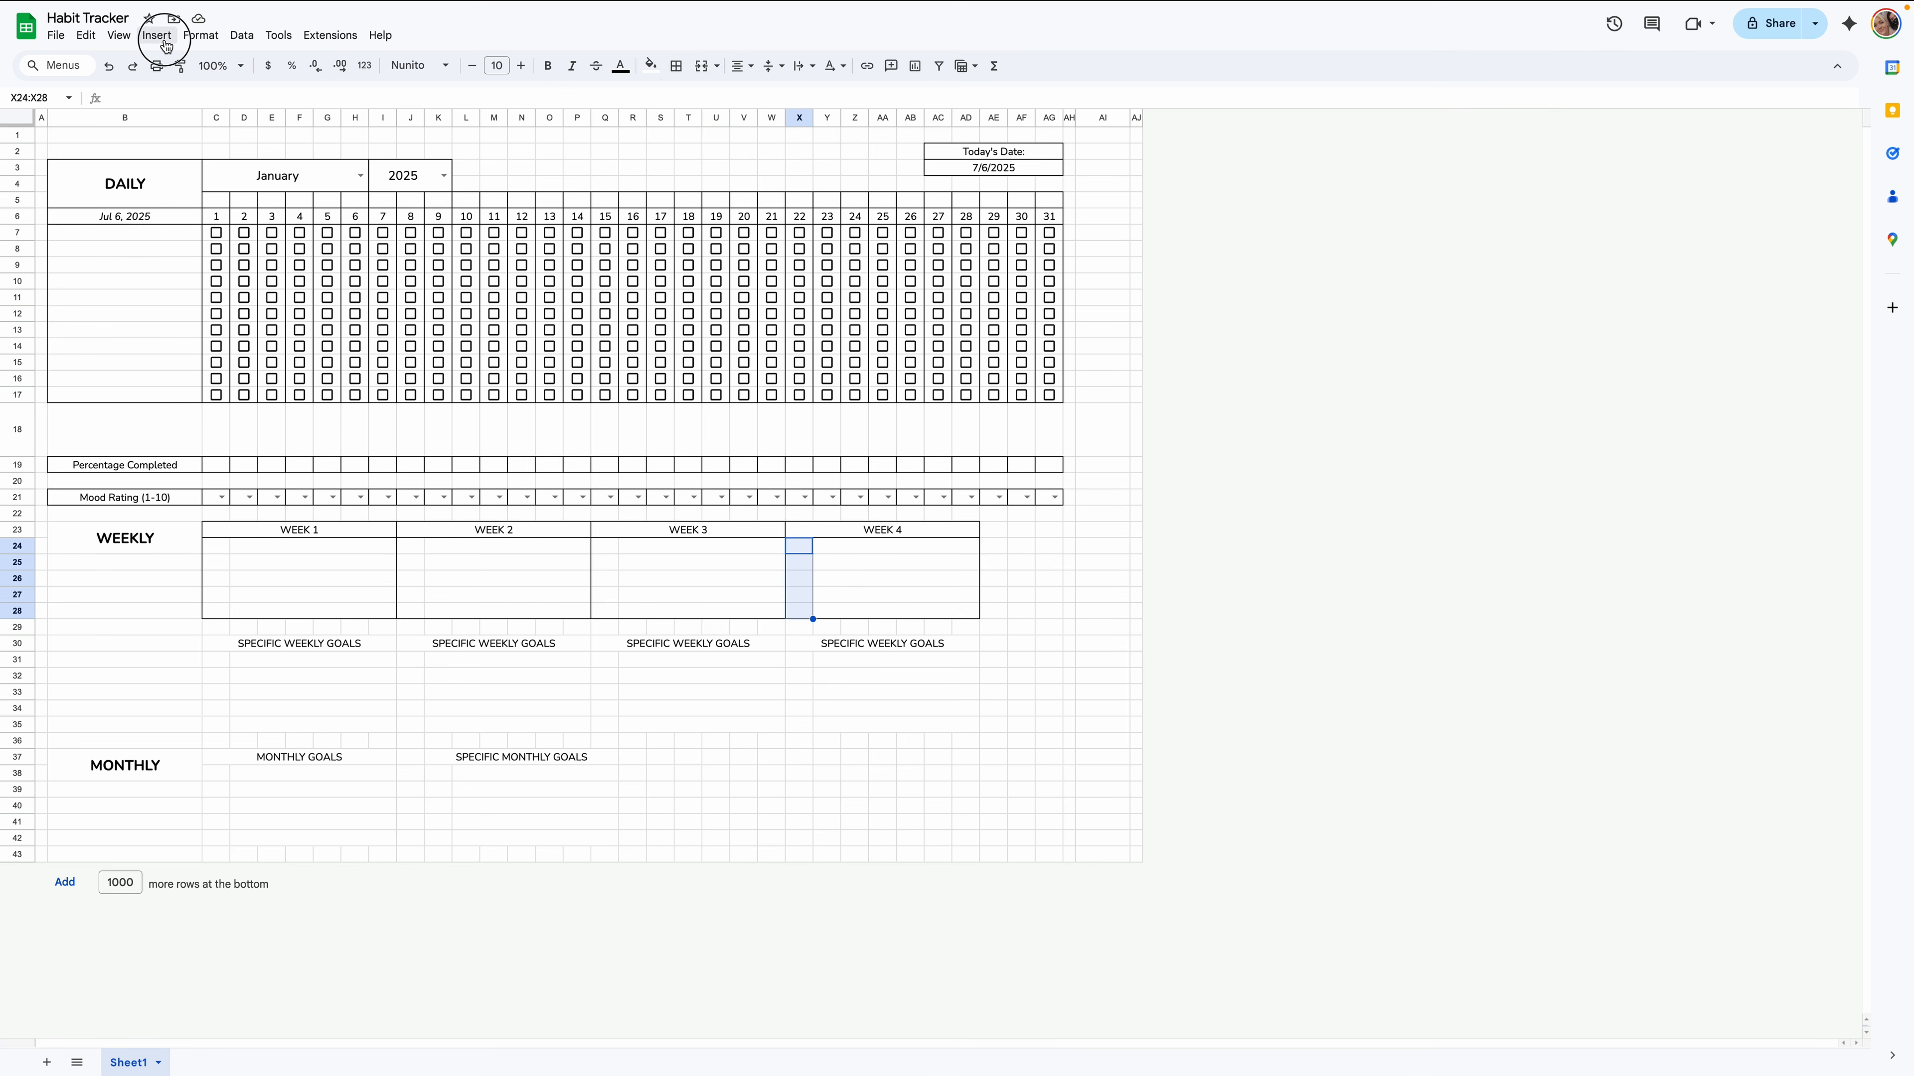
pyautogui.click(158, 35)
pyautogui.click(231, 382)
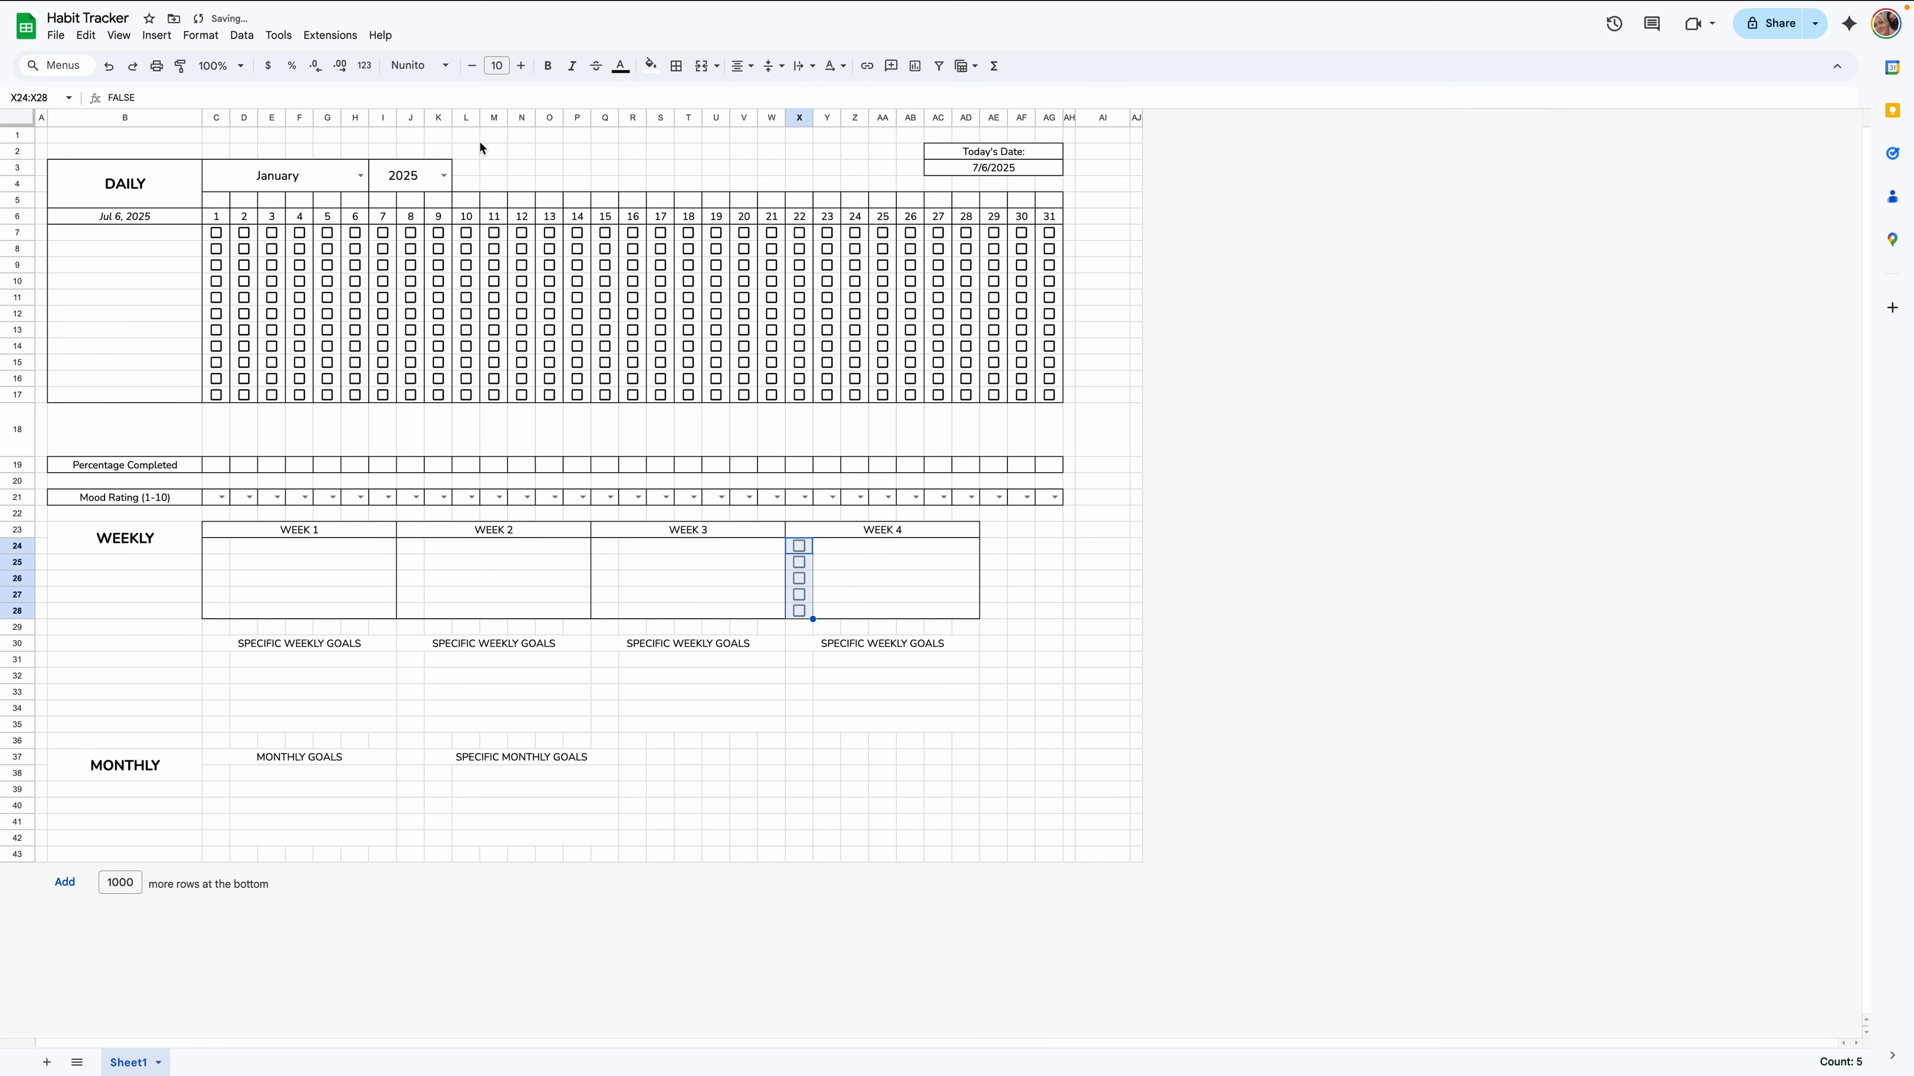
pyautogui.click(622, 67)
pyautogui.click(623, 119)
pyautogui.click(472, 66)
# Copy the WEEK 4 checkboxes into the first columns of Weeks 3, 2 and 1, starting at Q24, J24 and C24.
pyautogui.hotkey('ctrl', 'c')
pyautogui.click(605, 546)
pyautogui.hotkey('ctrl', 'v')
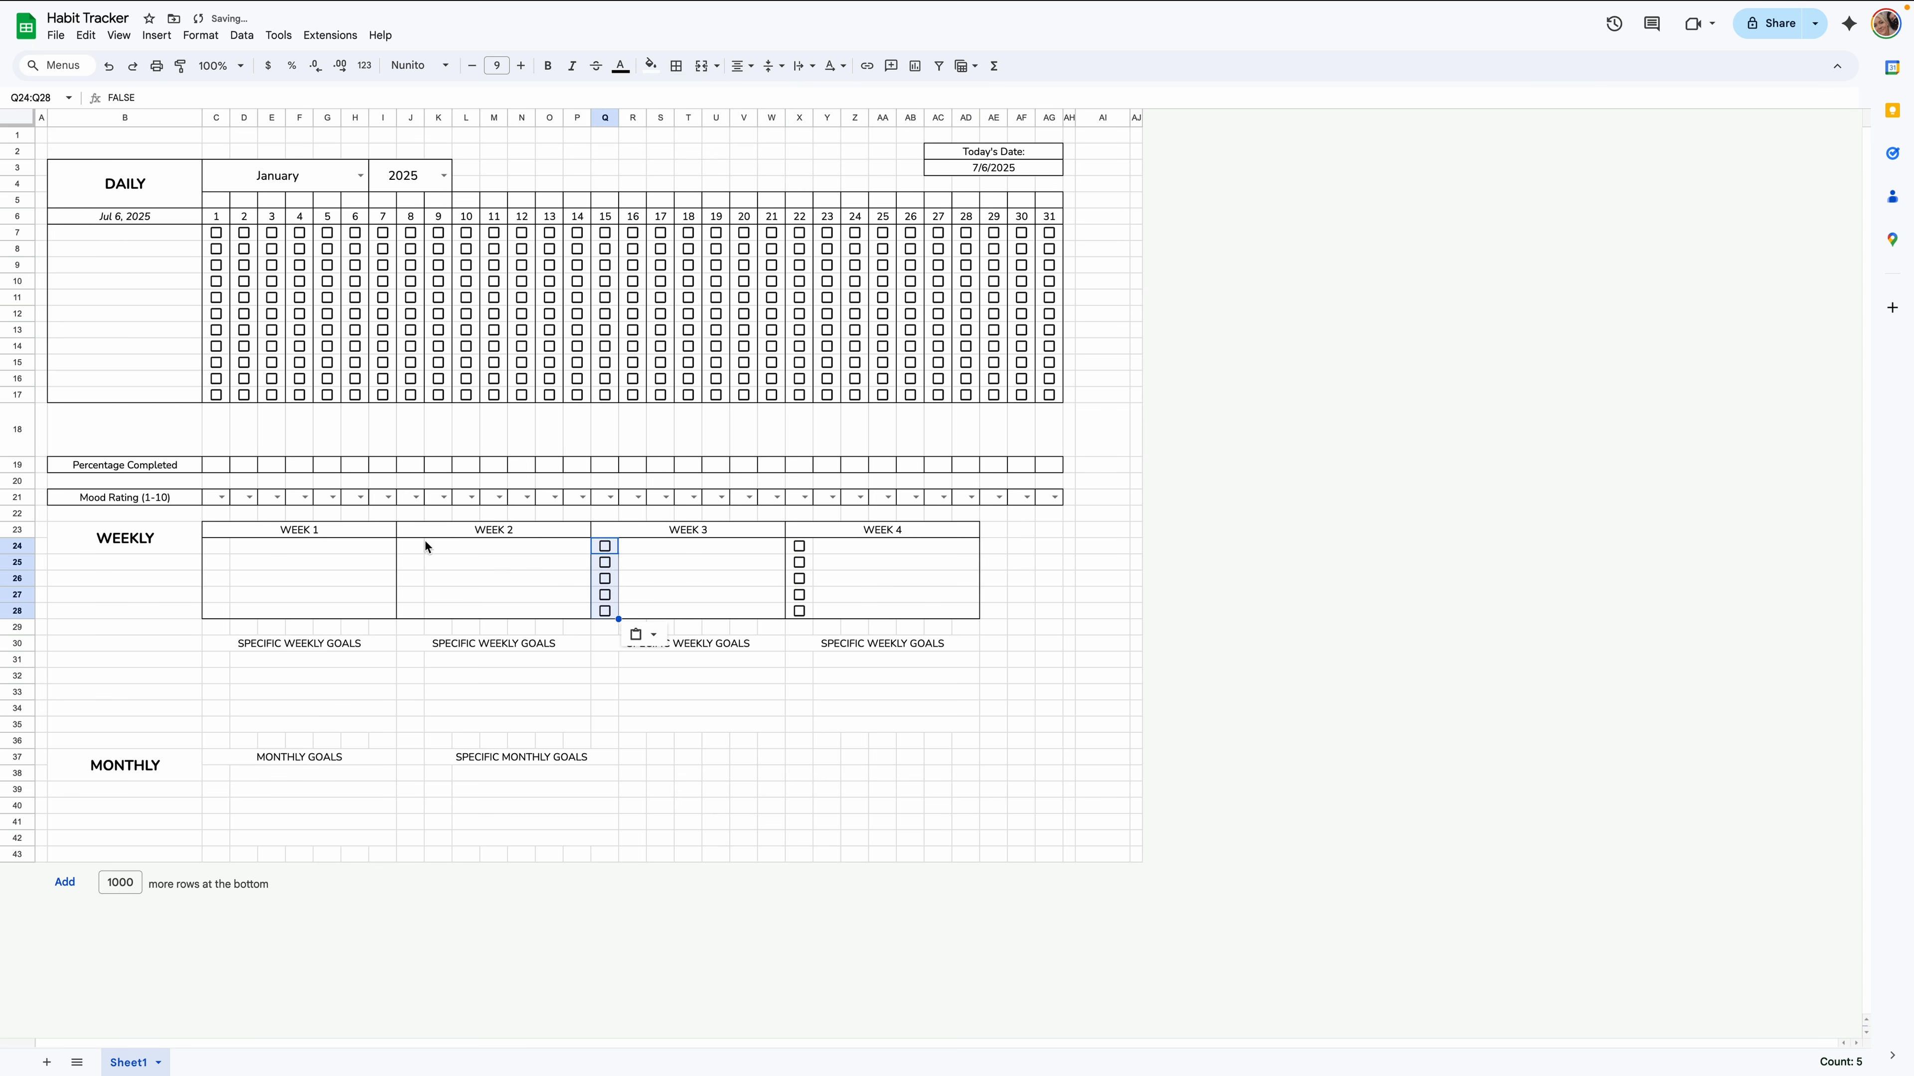
pyautogui.click(411, 546)
pyautogui.hotkey('ctrl', 'v')
pyautogui.click(222, 547)
pyautogui.hotkey('ctrl', 'v')
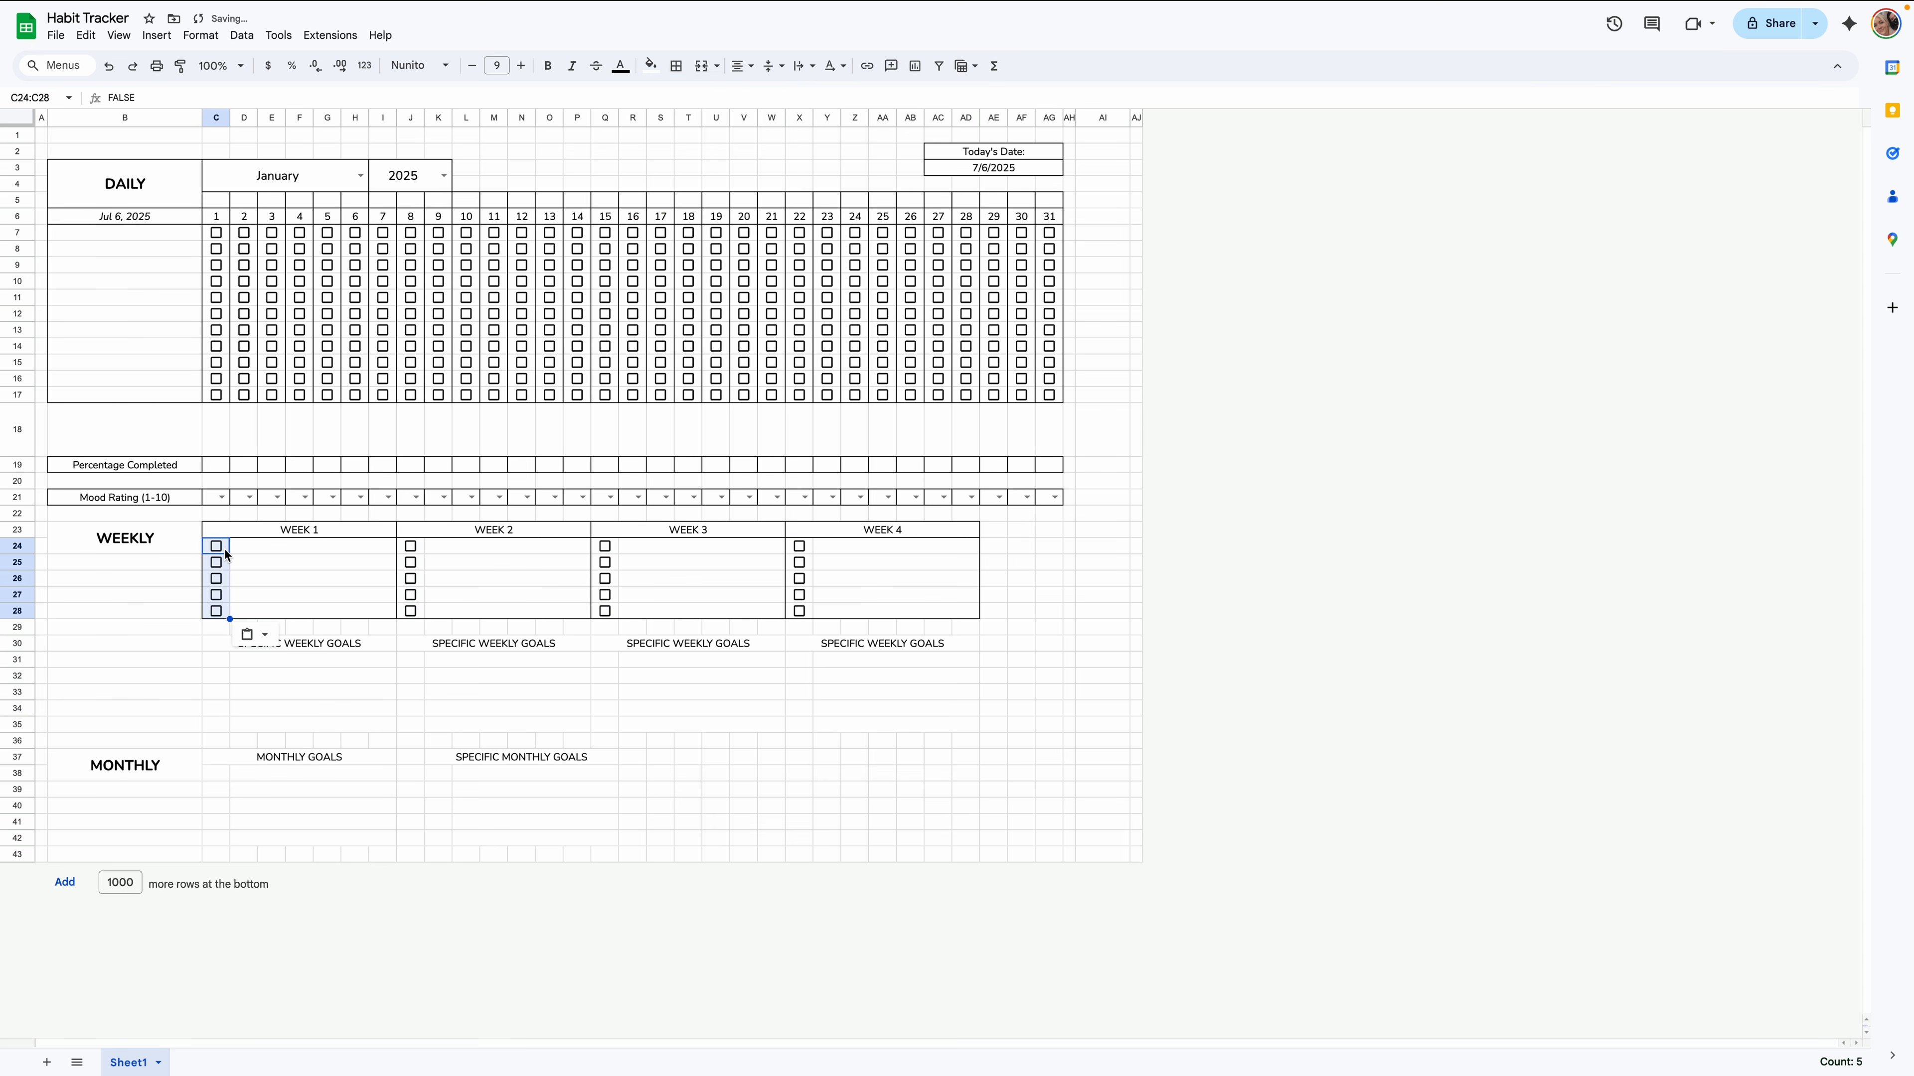
pyautogui.click(225, 554)
# Copy the weekly block C23:AD28 and paste only its formatting onto the SPECIFIC WEEKLY GOALS block starting at C30.
pyautogui.moveTo(221, 530); pyautogui.dragTo(888, 611)
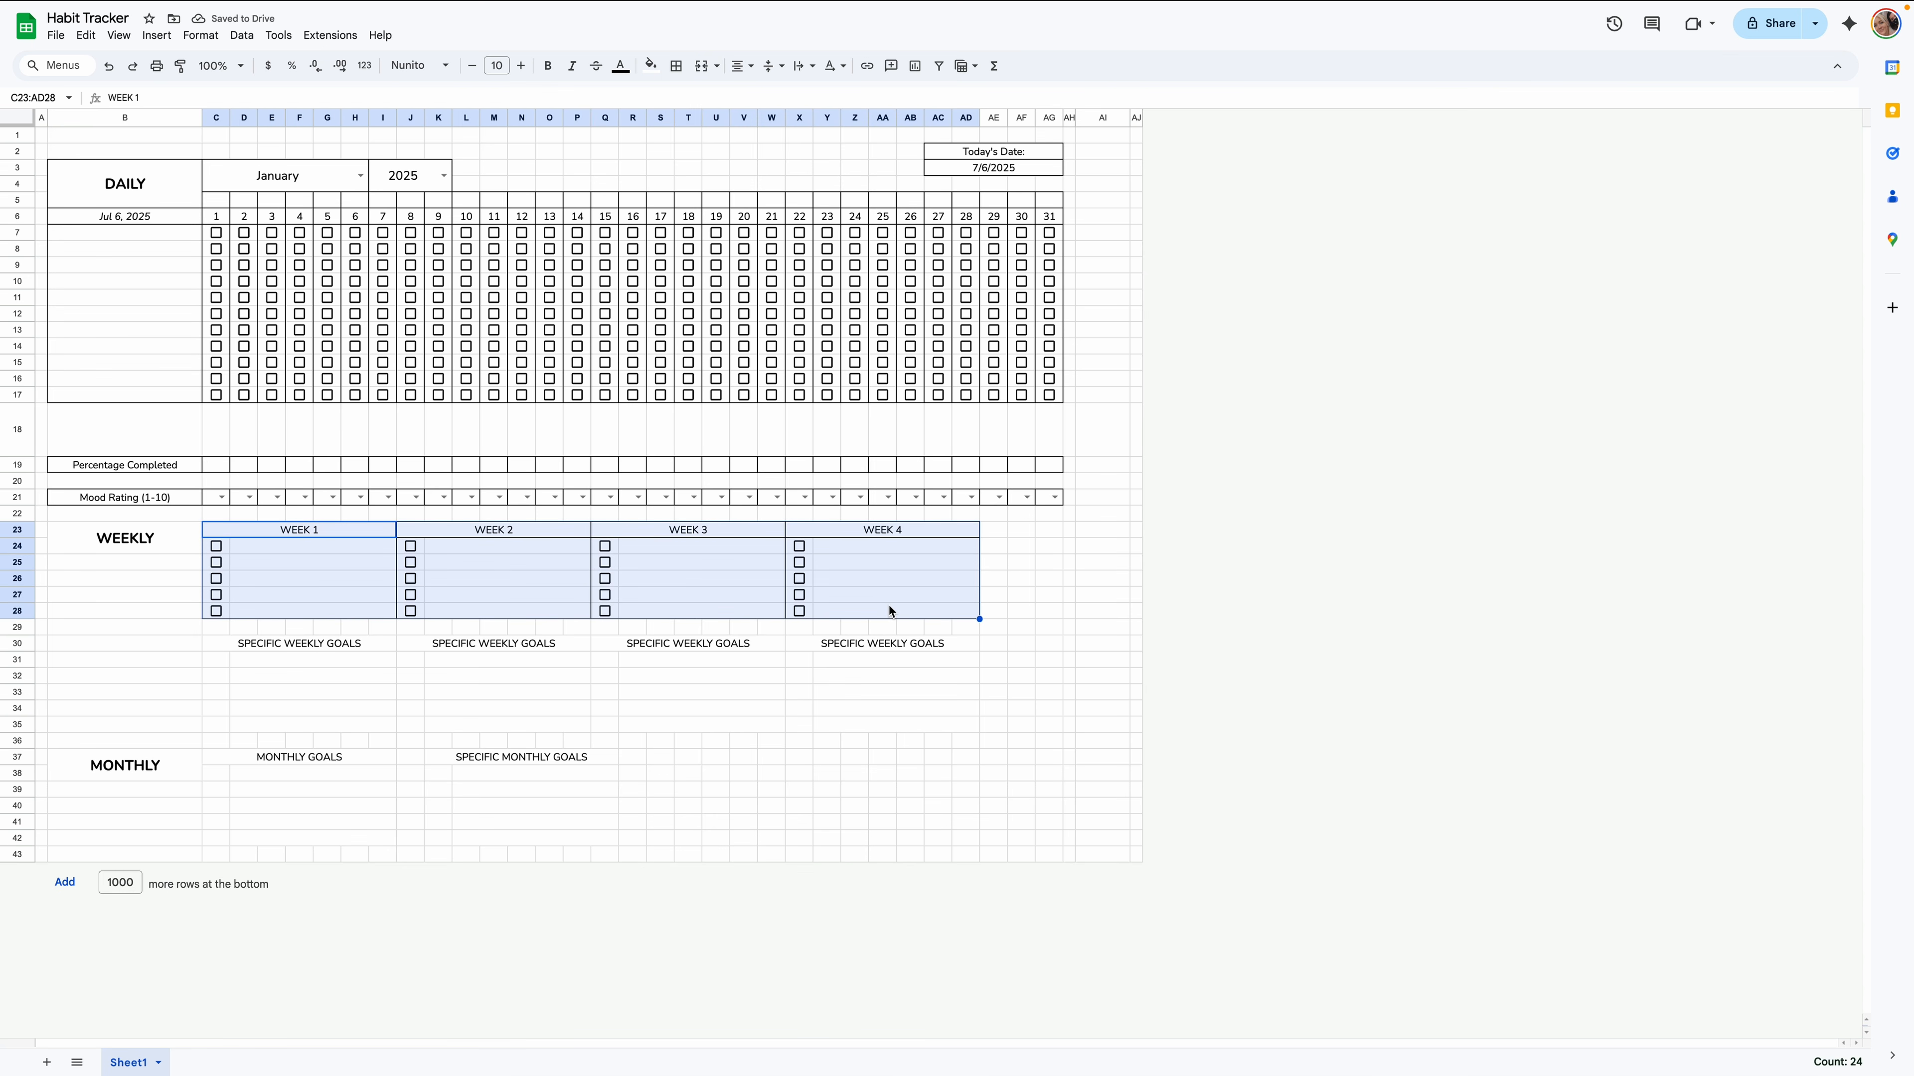
pyautogui.hotkey('ctrl', 'c')
pyautogui.click(240, 650)
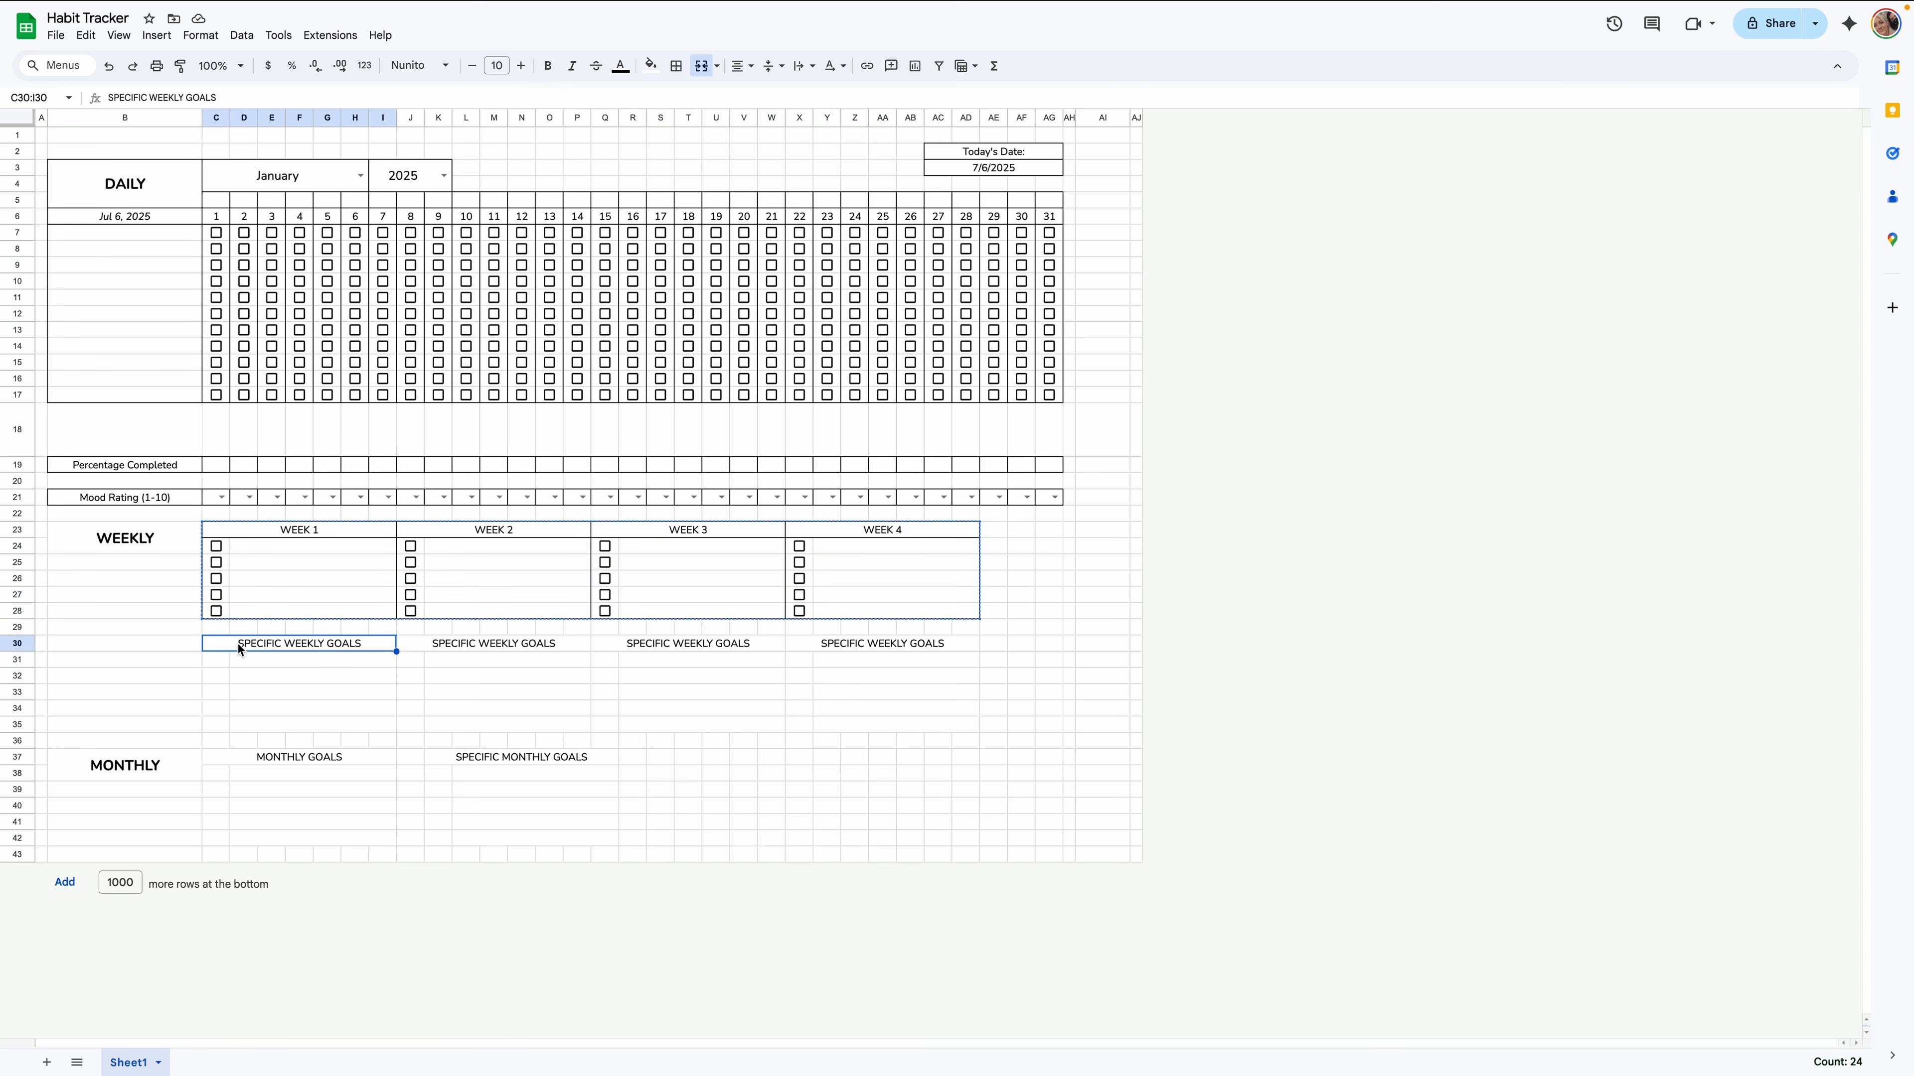
pyautogui.rightClick(240, 649)
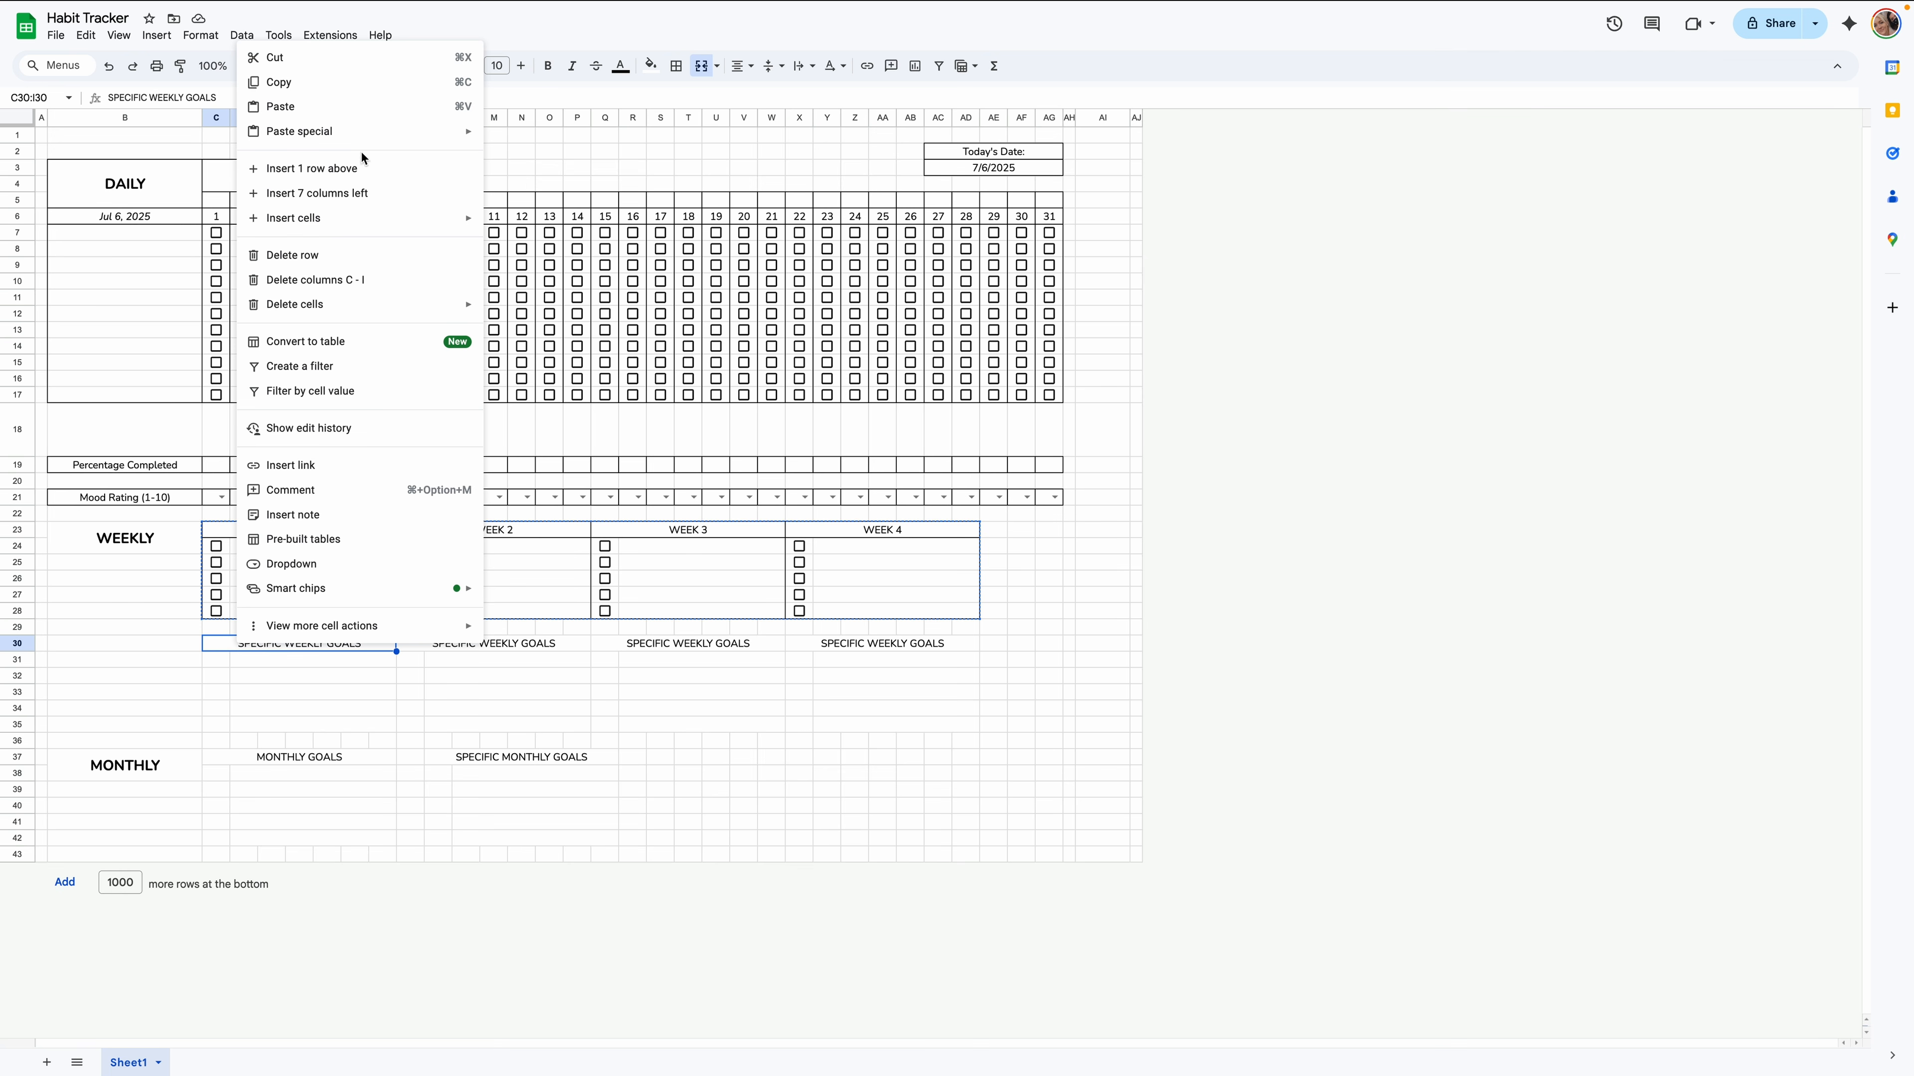
pyautogui.moveTo(365, 134)
pyautogui.click(561, 167)
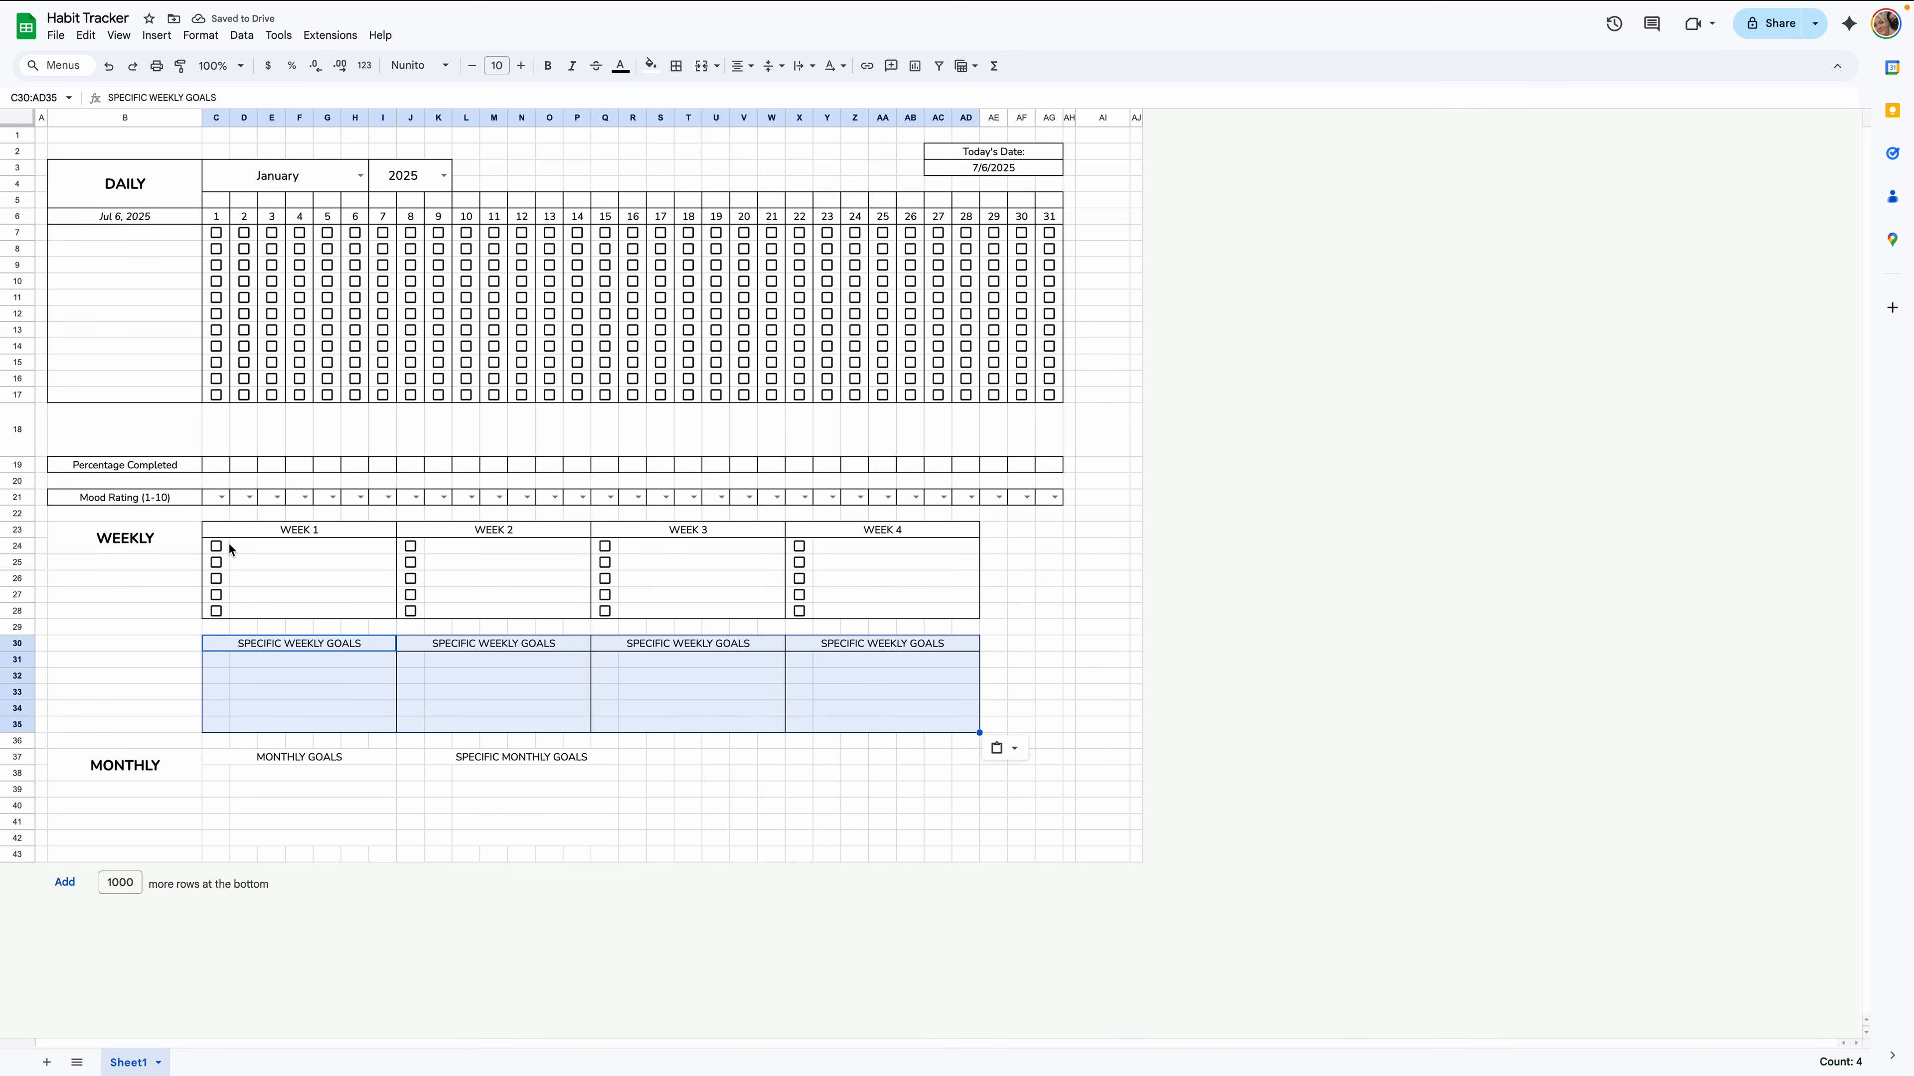
# Copy the checkboxes in C24:C28 into all four SPECIFIC WEEKLY GOALS boxes, starting at C31, J31, Q31 and X31.
pyautogui.moveTo(230, 549); pyautogui.dragTo(236, 612)
pyautogui.hotkey('ctrl', 'c')
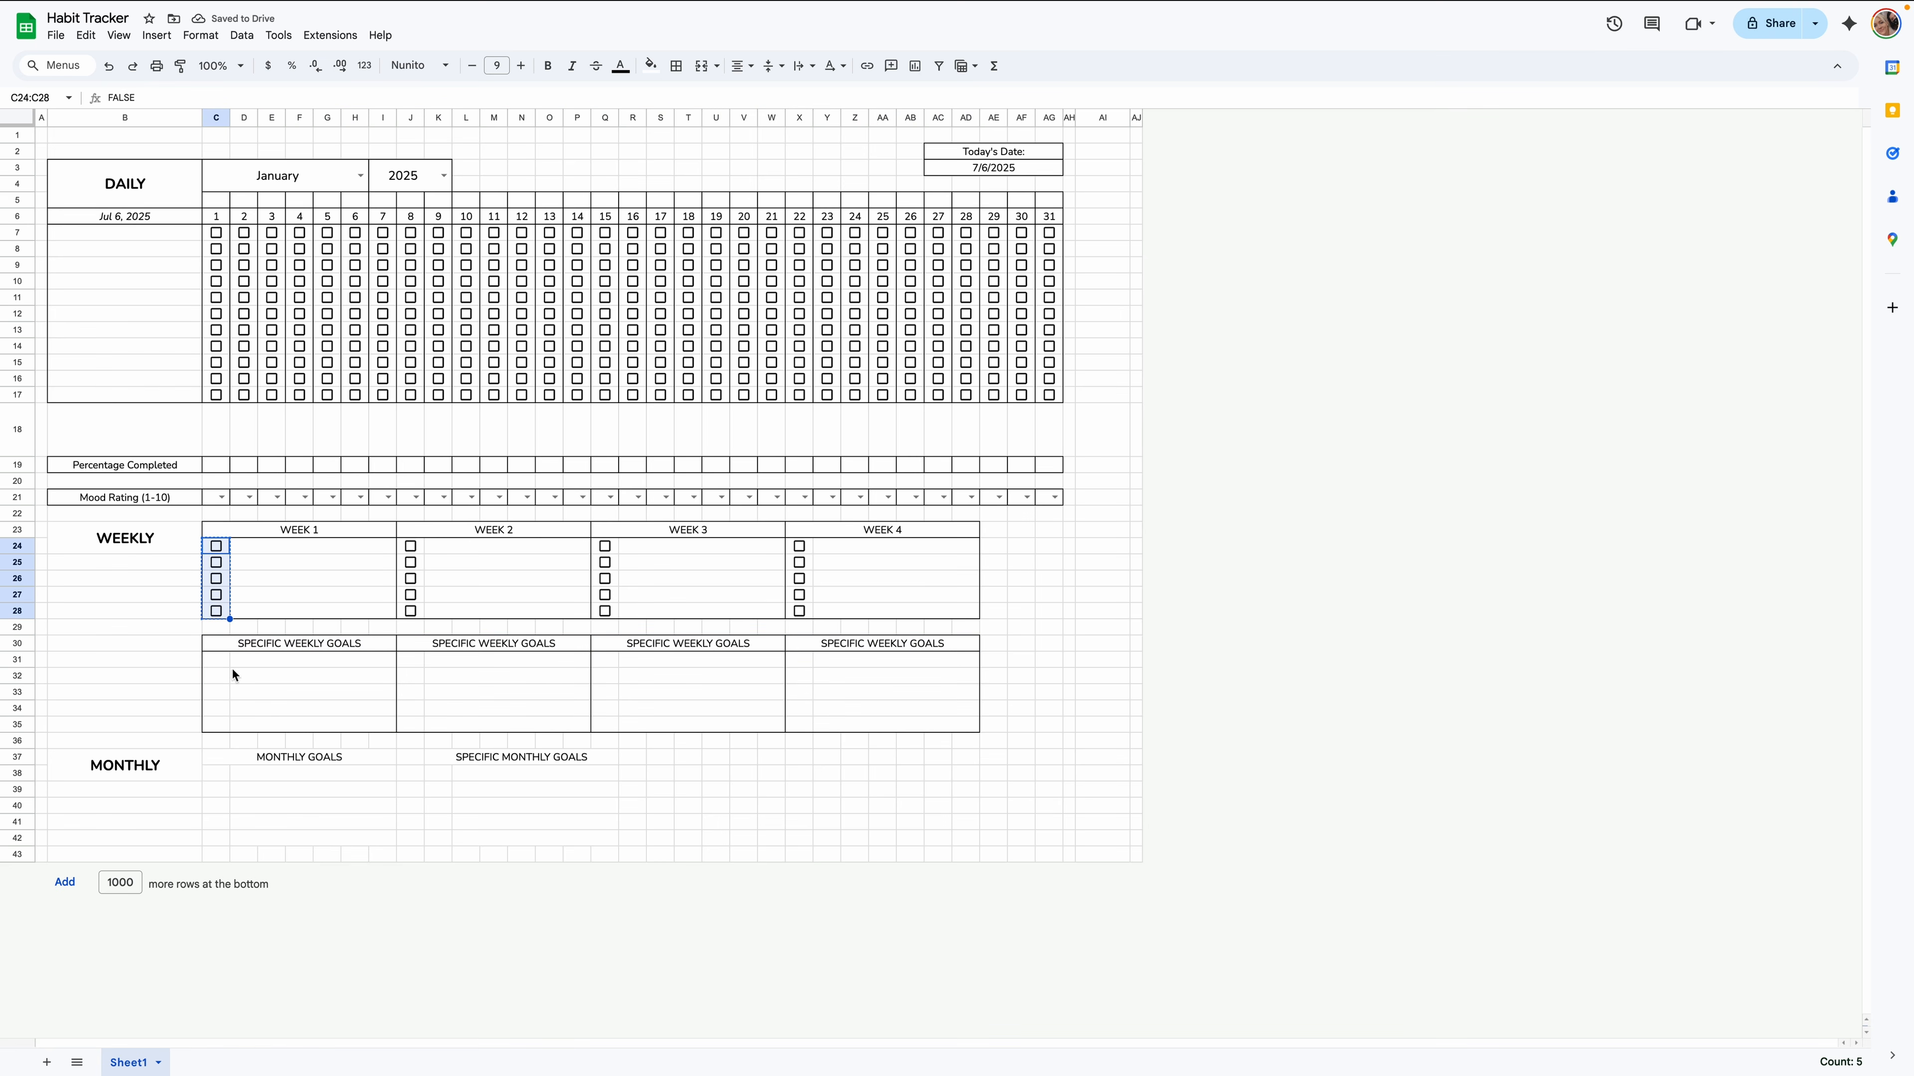
pyautogui.click(216, 661)
pyautogui.hotkey('ctrl', 'v')
pyautogui.click(411, 662)
pyautogui.hotkey('ctrl', 'v')
pyautogui.click(602, 663)
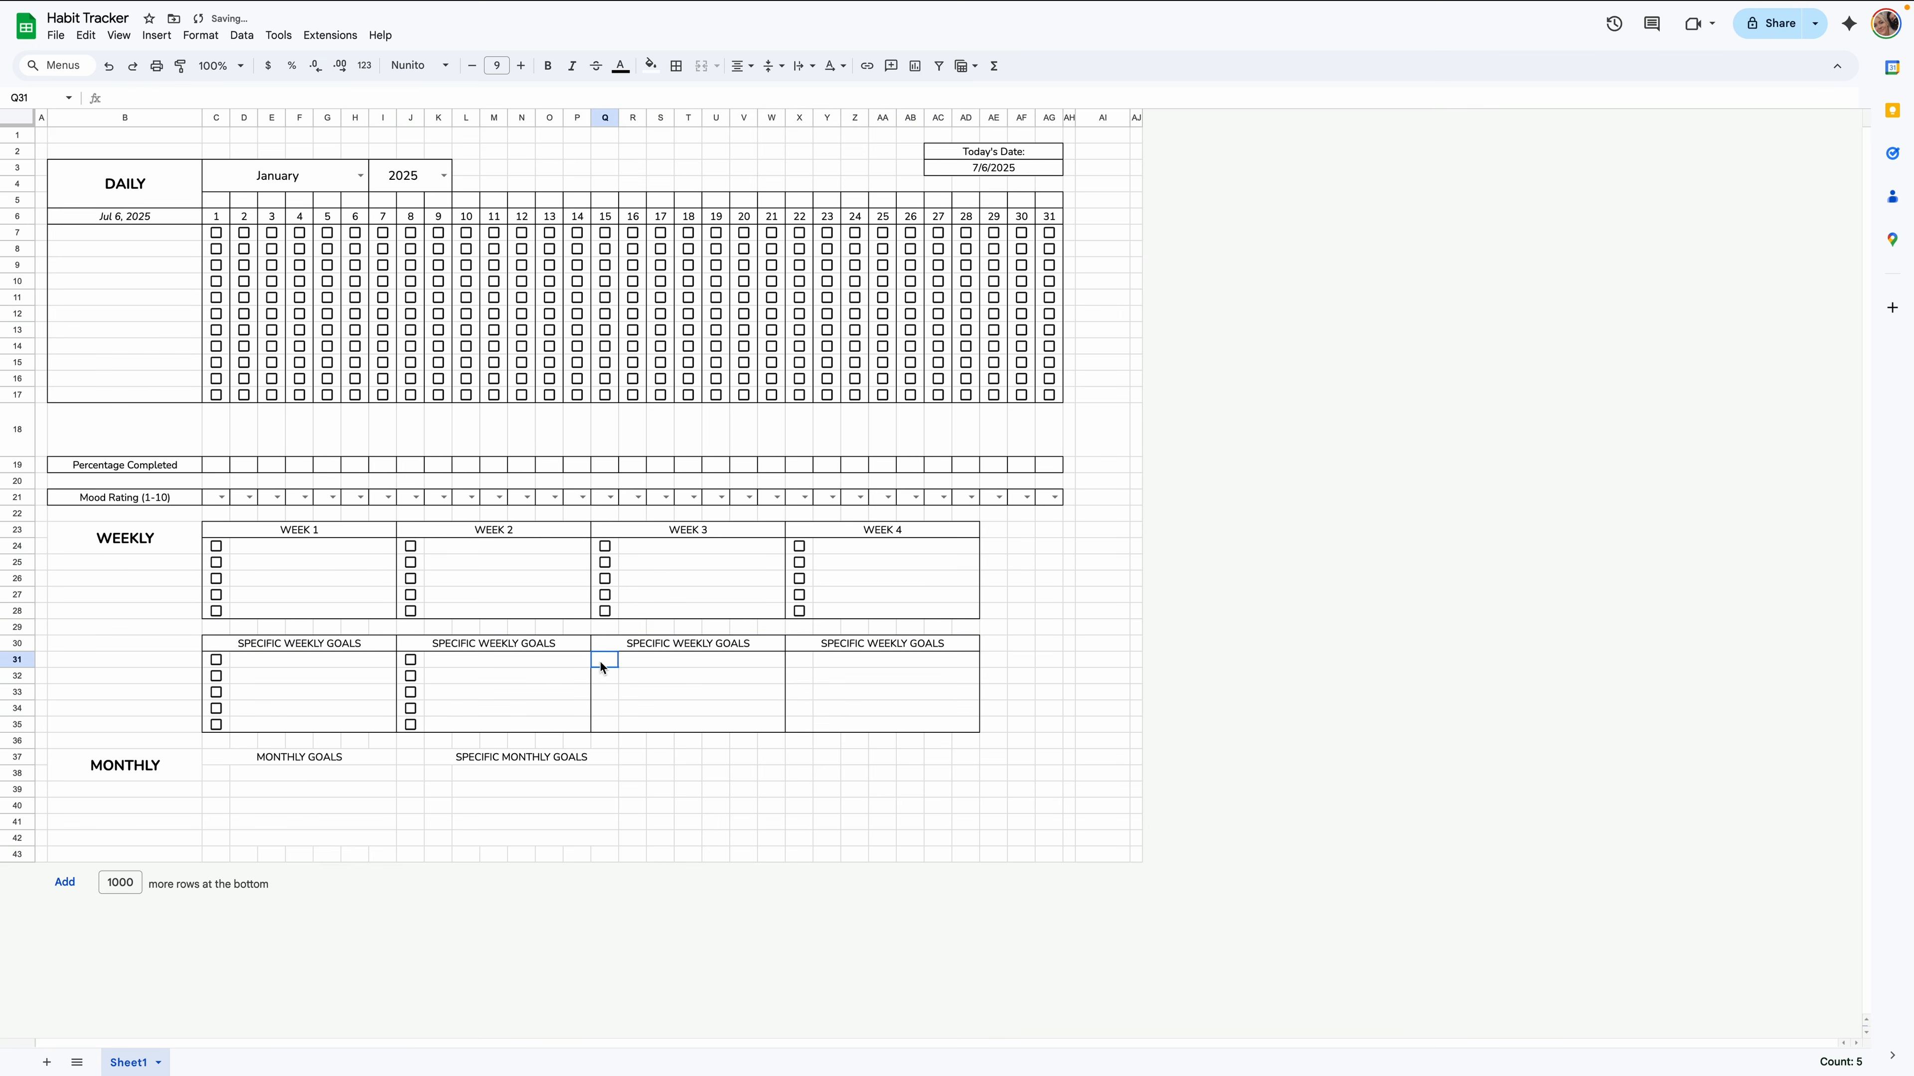
pyautogui.hotkey('ctrl', 'v')
pyautogui.click(799, 661)
pyautogui.hotkey('ctrl', 'v')
# Paste the same checkbox column under MONTHLY GOALS at C38 and under SPECIFIC MONTHLY GOALS at K38.
pyautogui.click(214, 775)
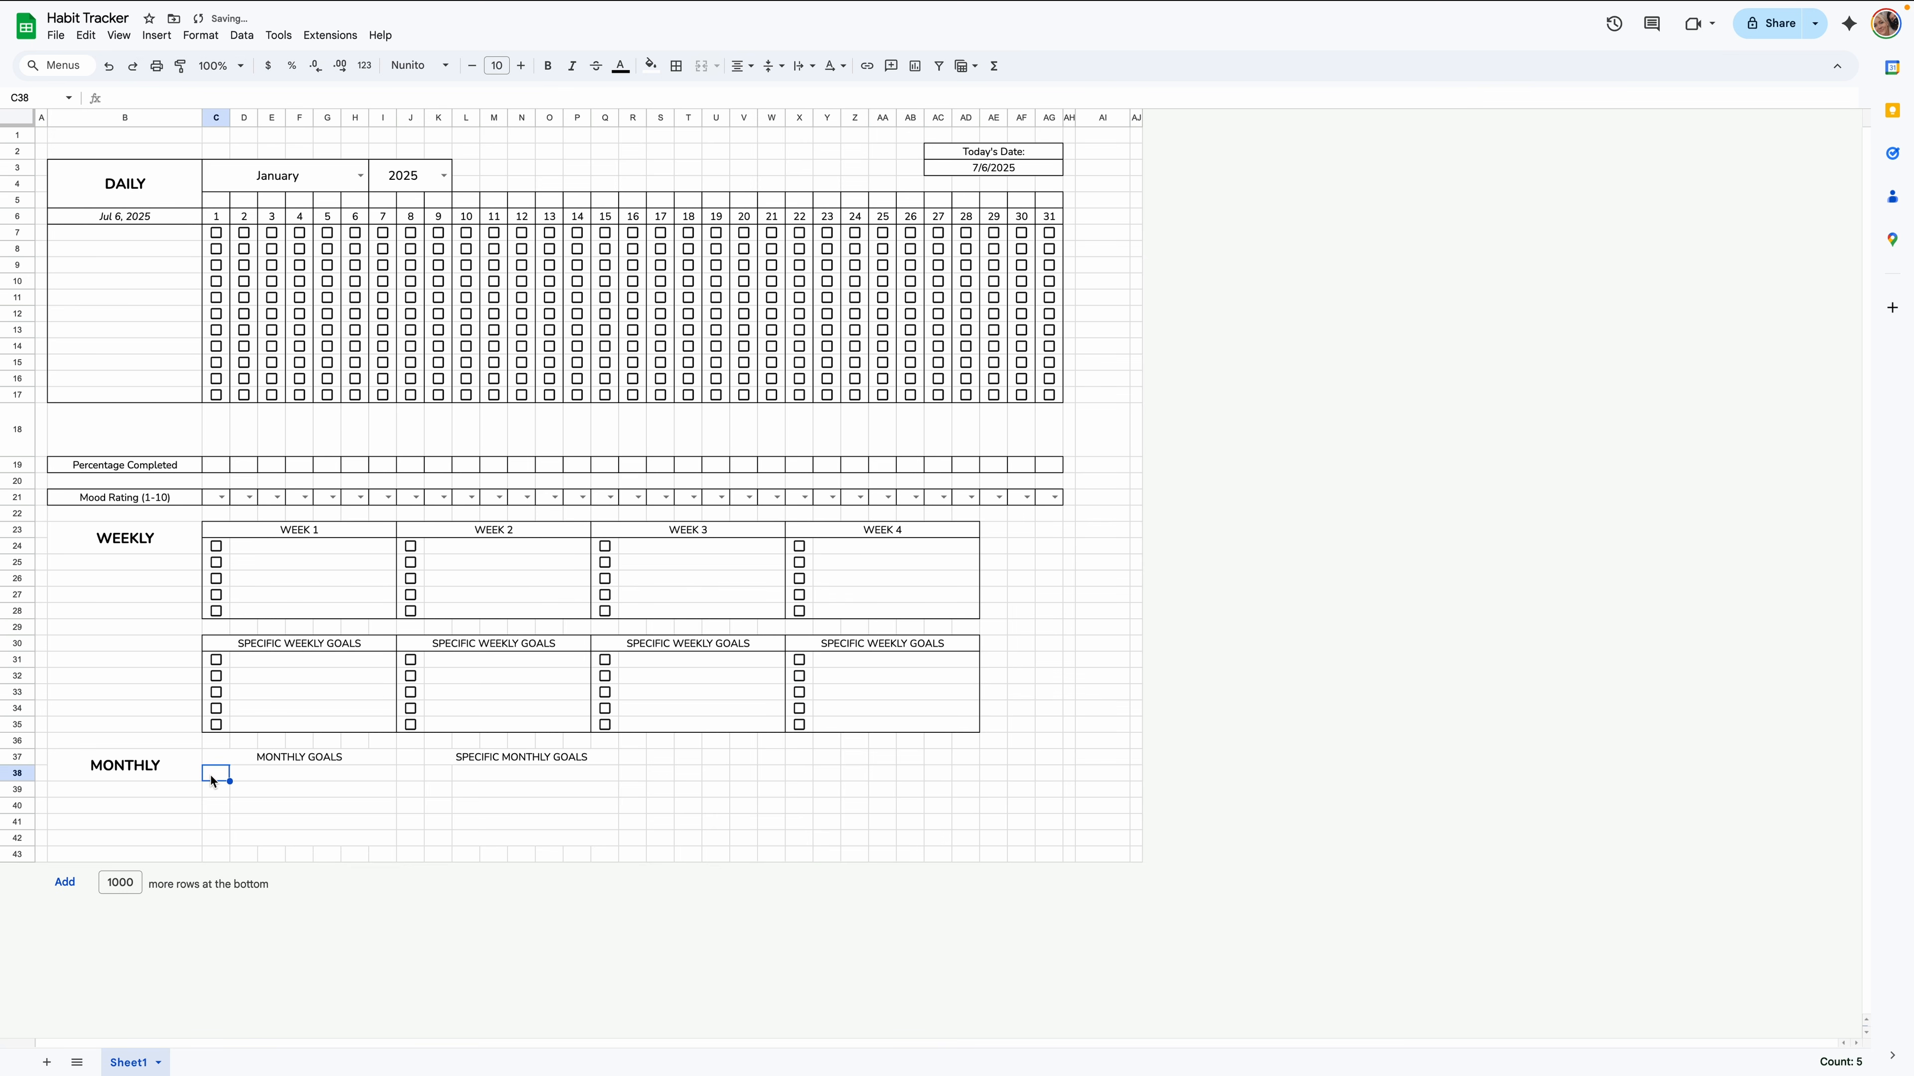
pyautogui.hotkey('ctrl', 'v')
pyautogui.click(444, 774)
pyautogui.hotkey('ctrl', 'v')
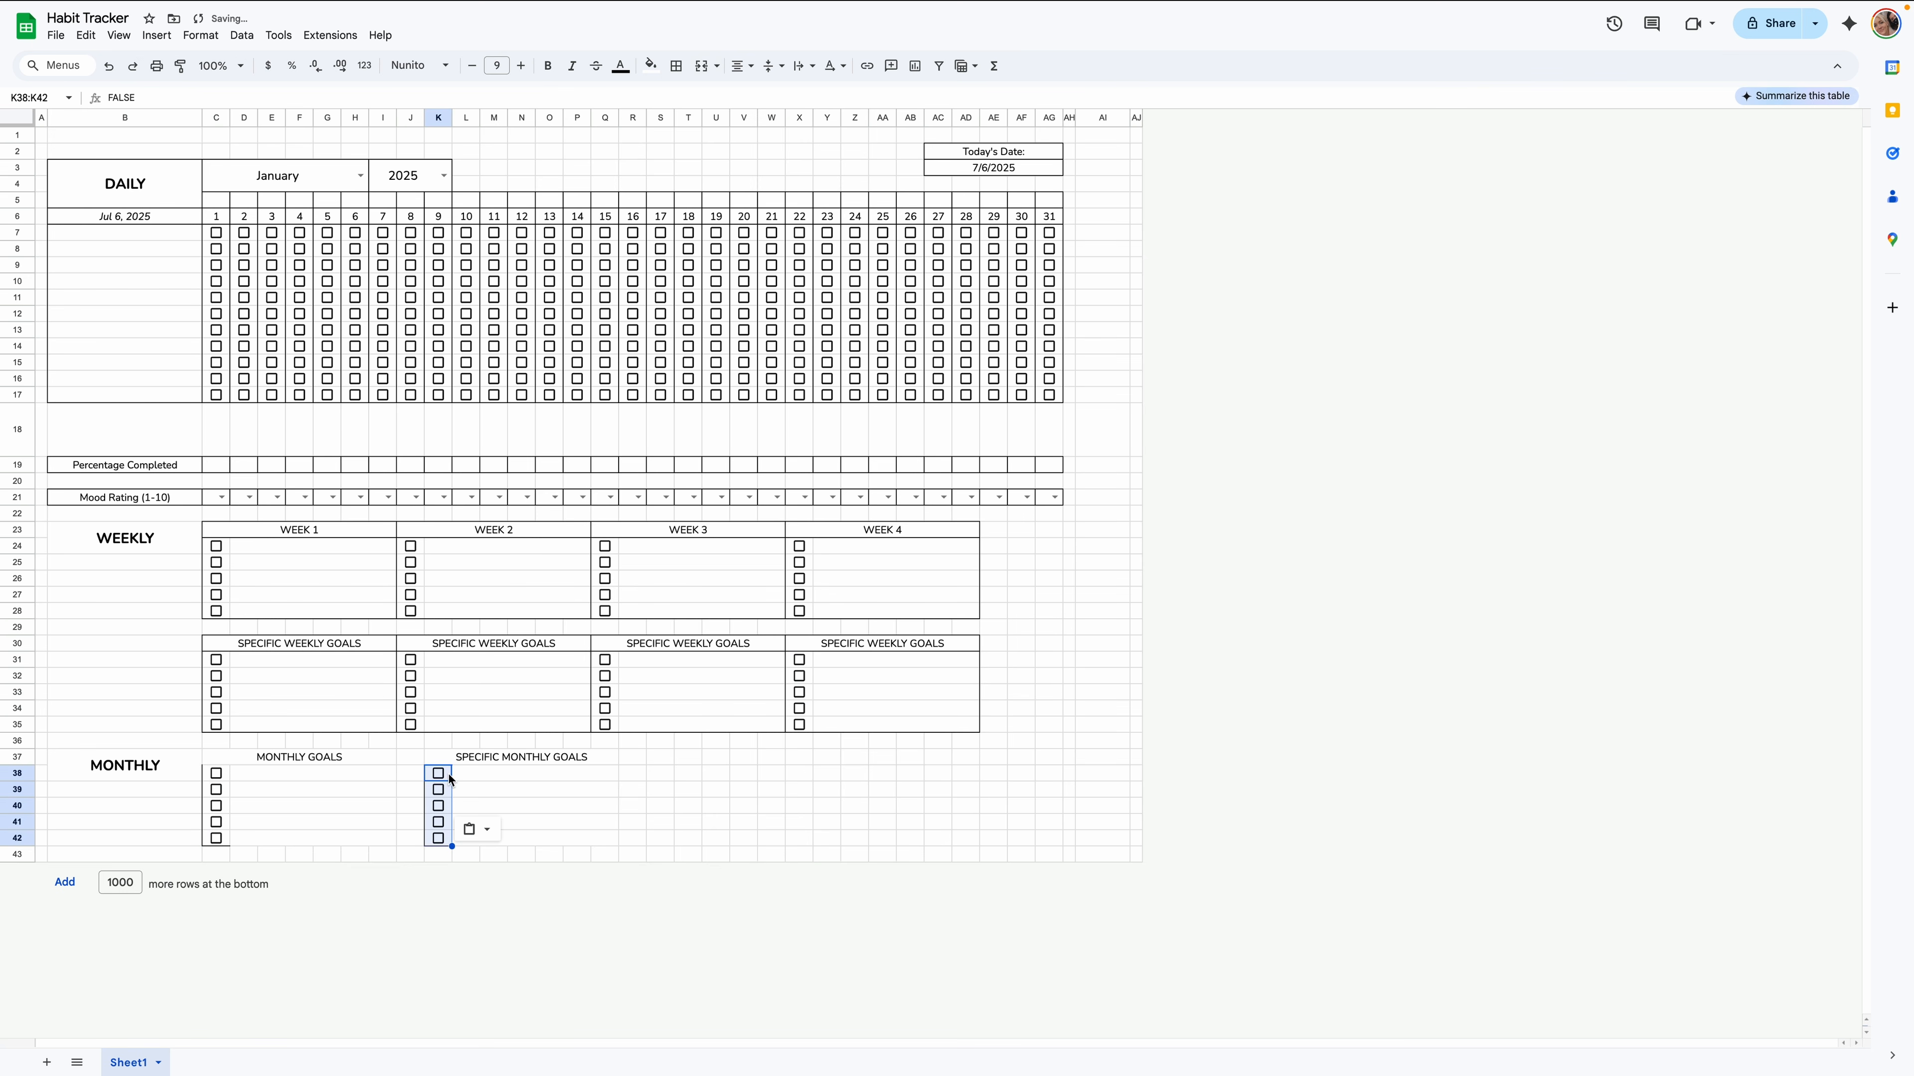
# Add outer borders around the MONTHLY GOALS block C37:I42 and around its header C37:I37.
pyautogui.moveTo(226, 760); pyautogui.dragTo(300, 846)
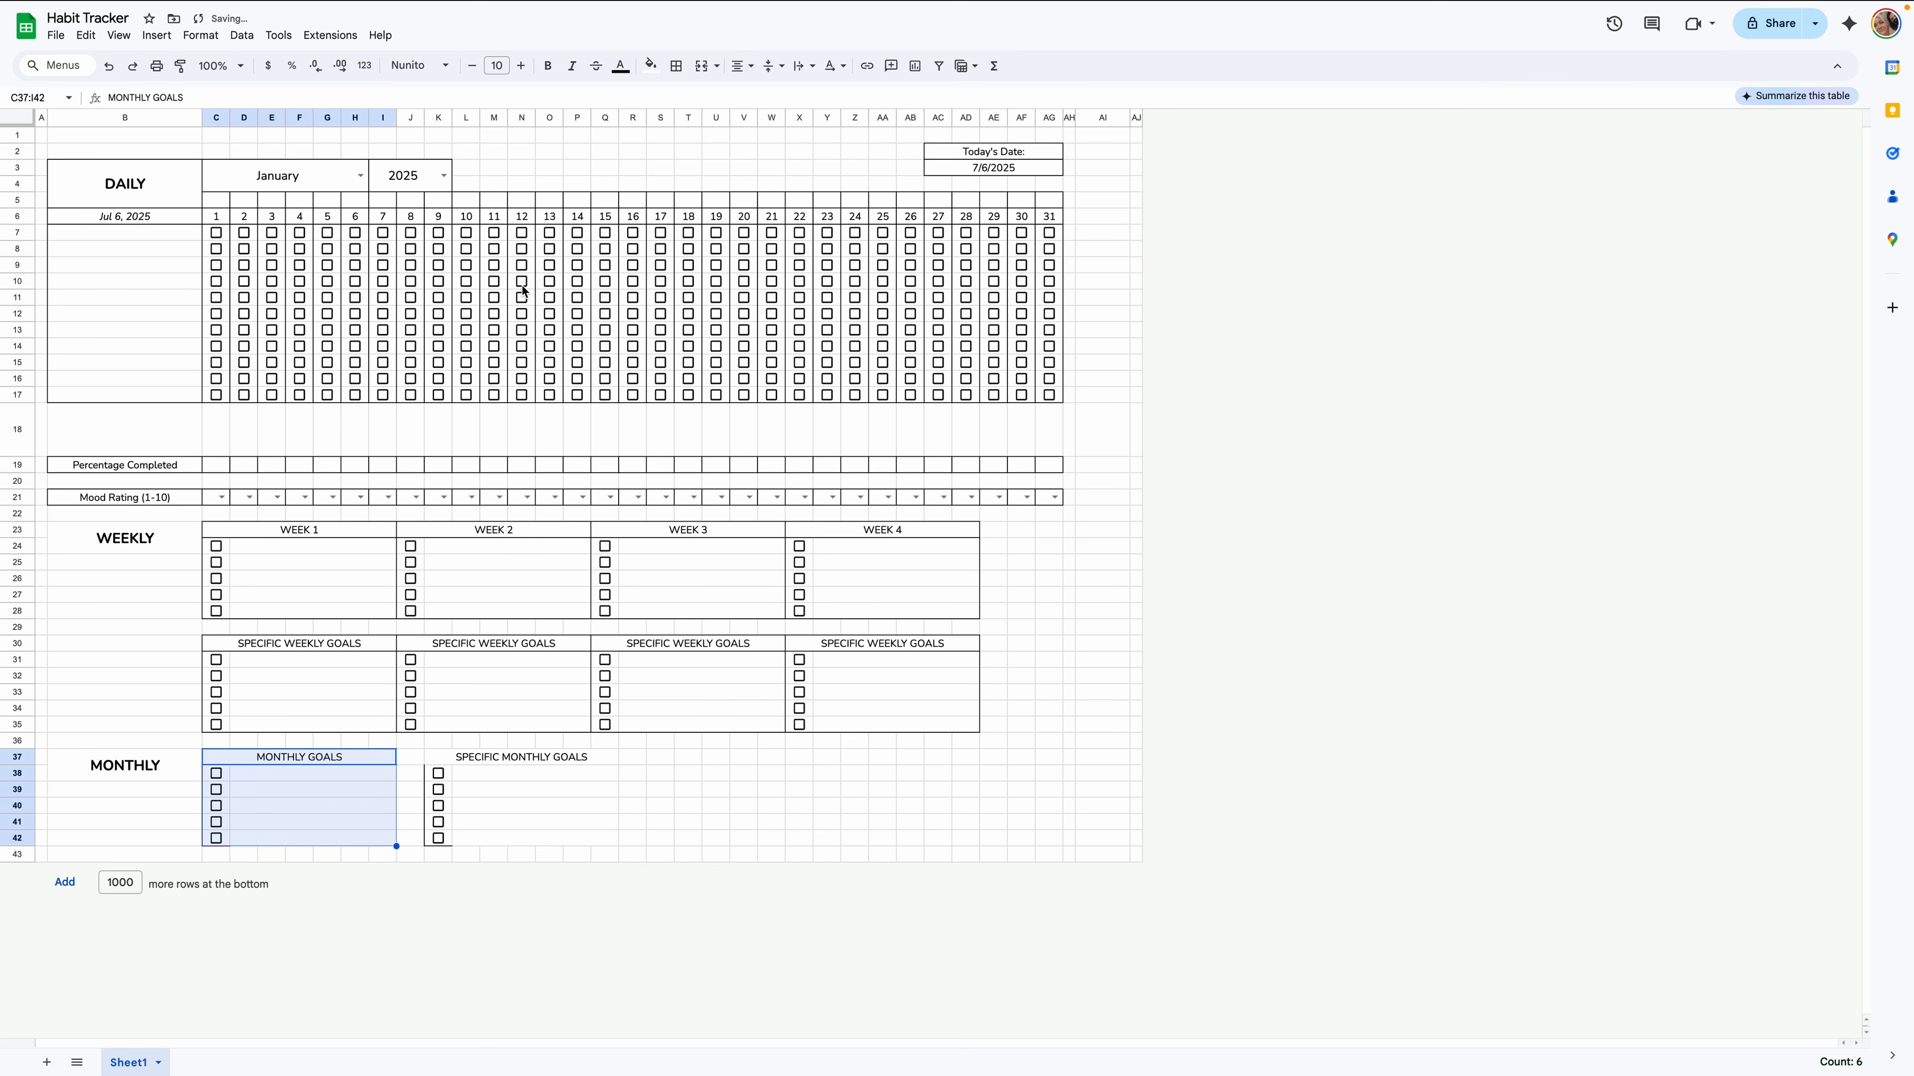
pyautogui.click(676, 66)
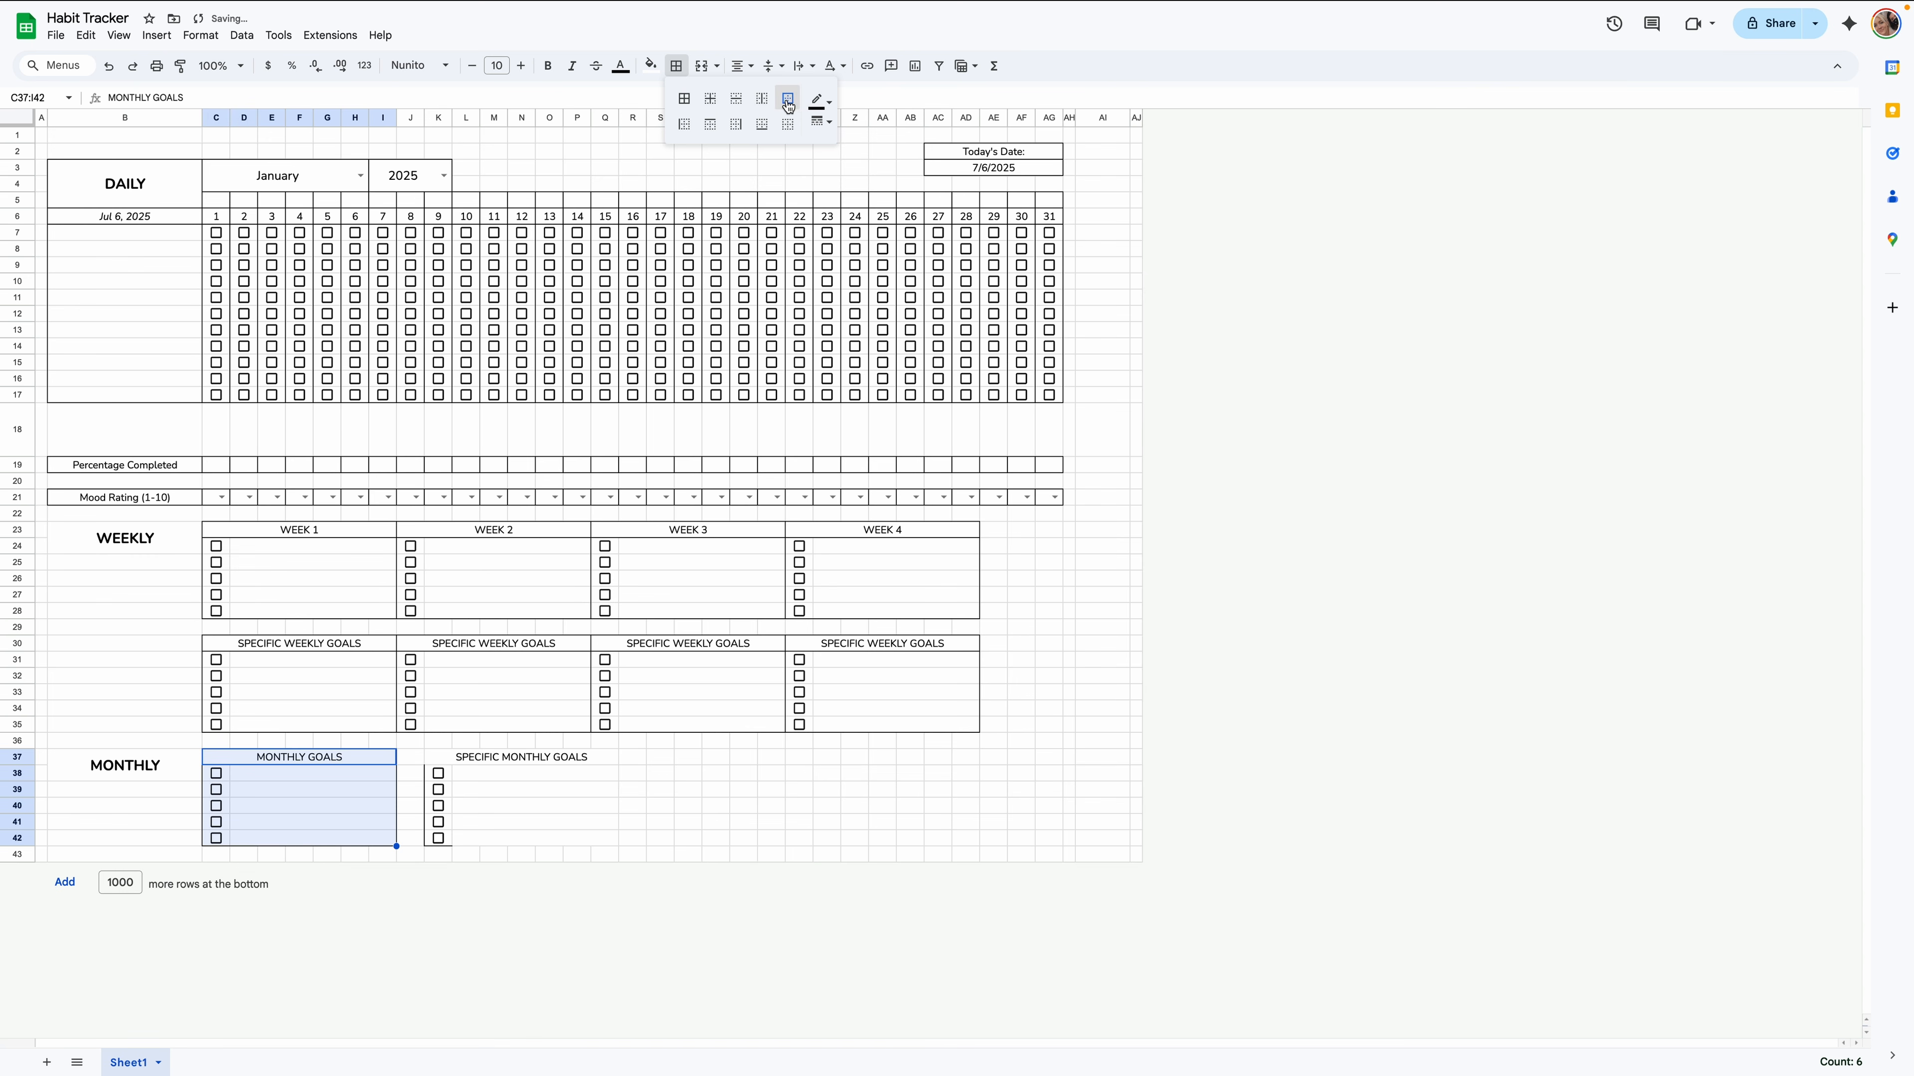
pyautogui.click(299, 757)
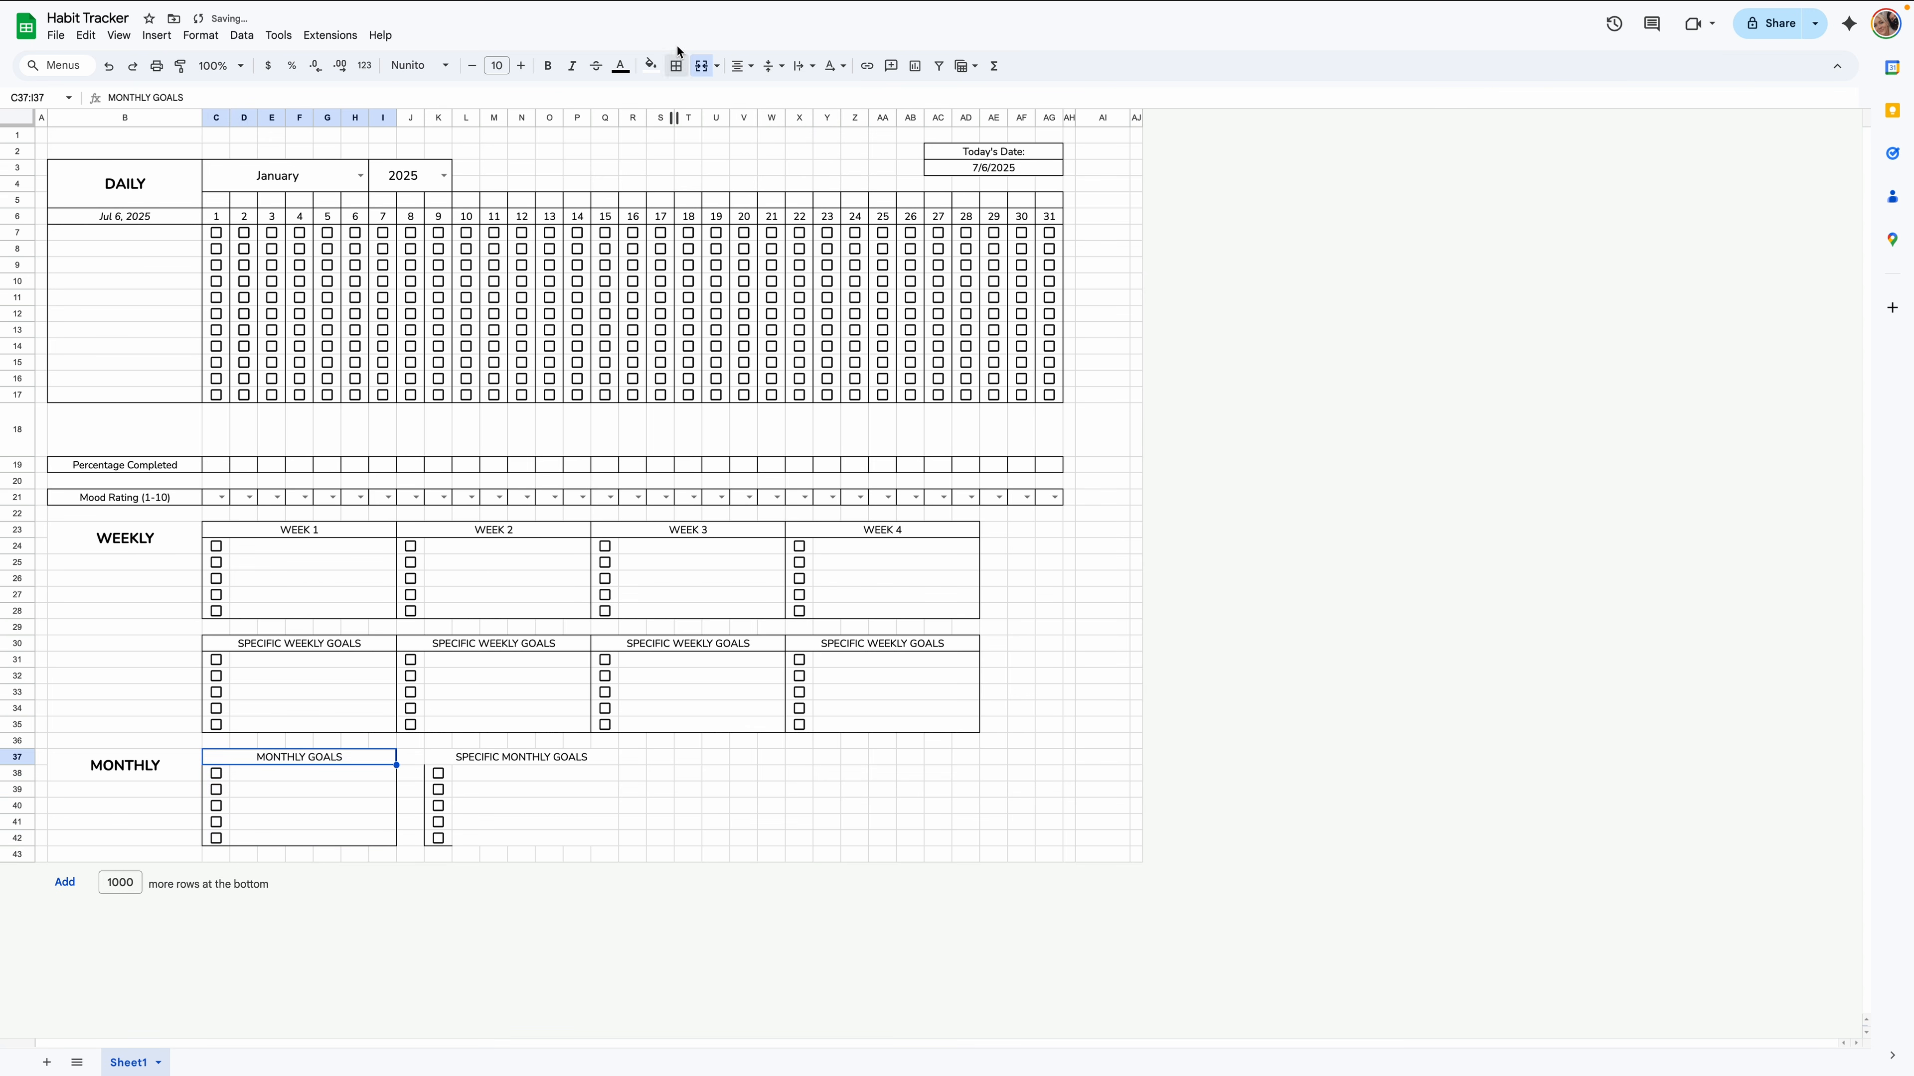
pyautogui.click(676, 66)
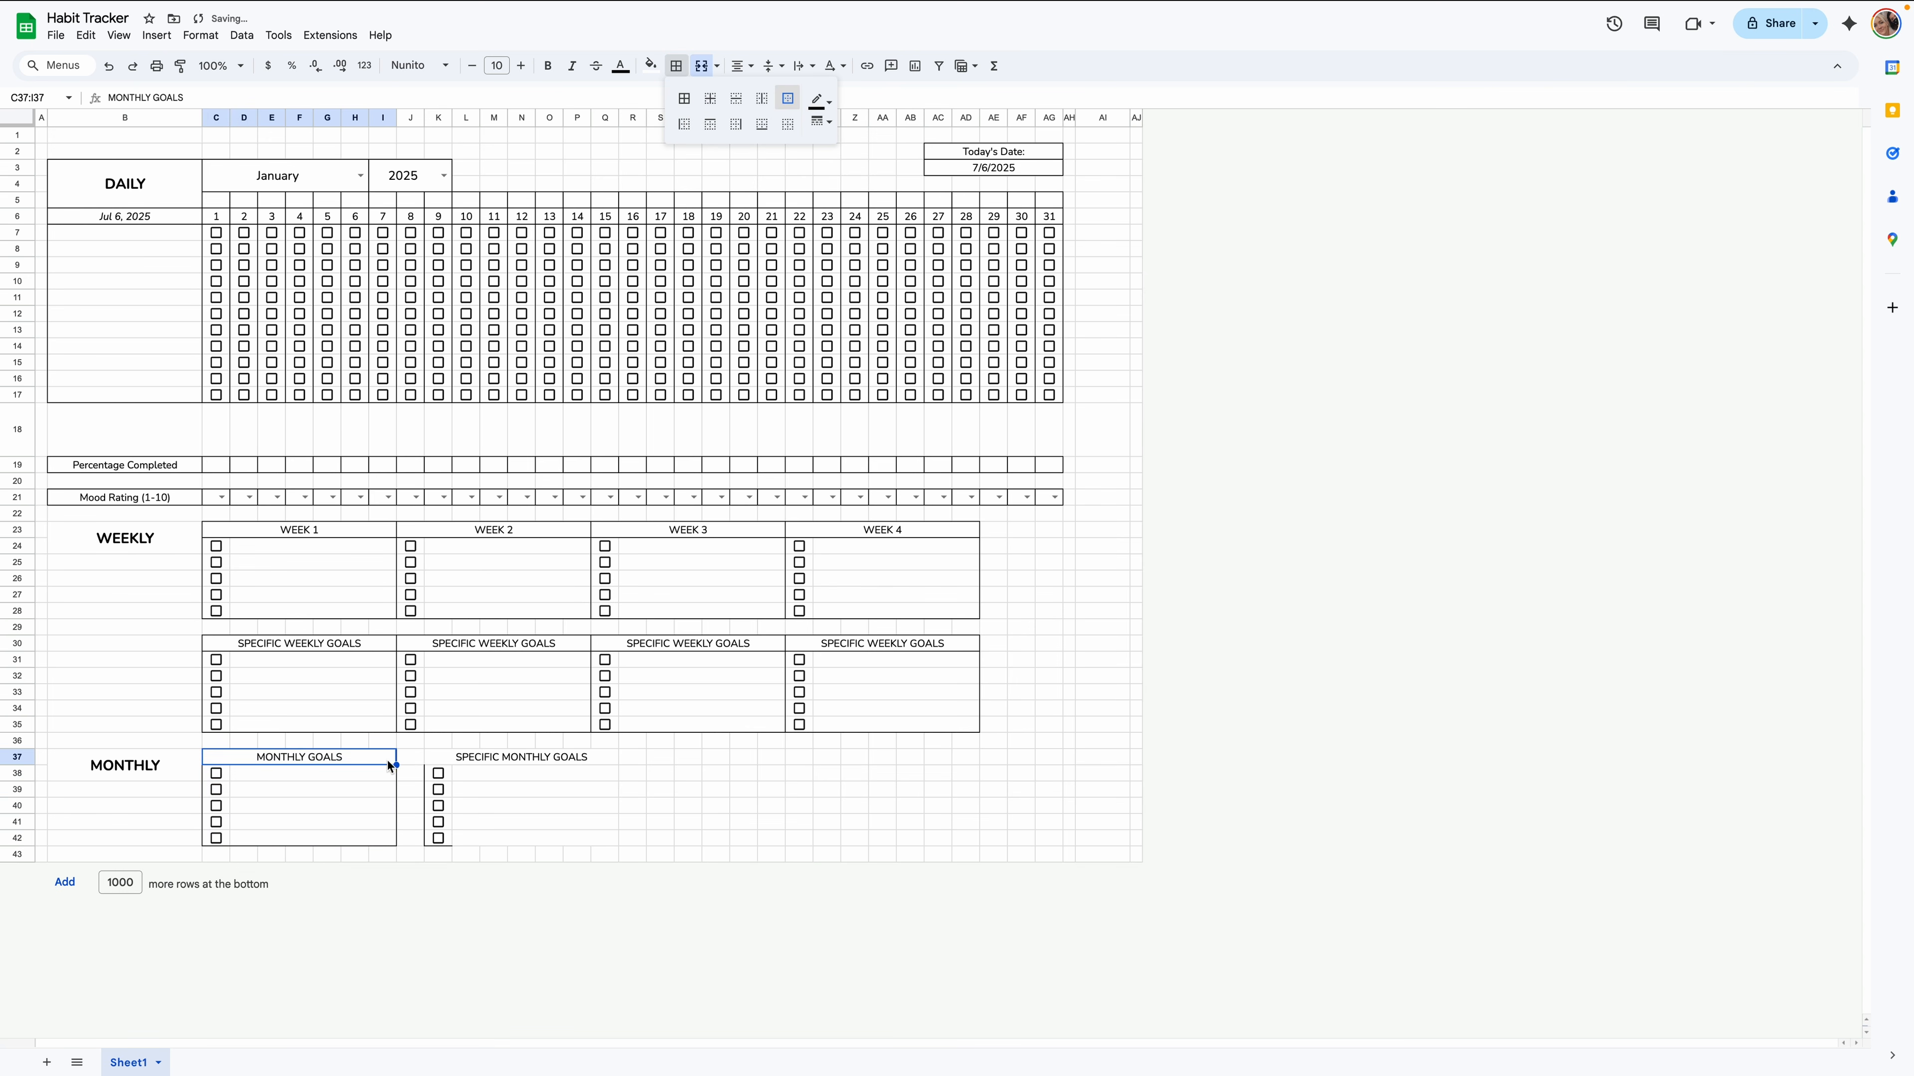
# Copy the MONTHLY GOALS block C37:I42 and paste only its formatting onto the SPECIFIC MONTHLY GOALS block starting at K37.
pyautogui.moveTo(390, 766); pyautogui.dragTo(307, 842)
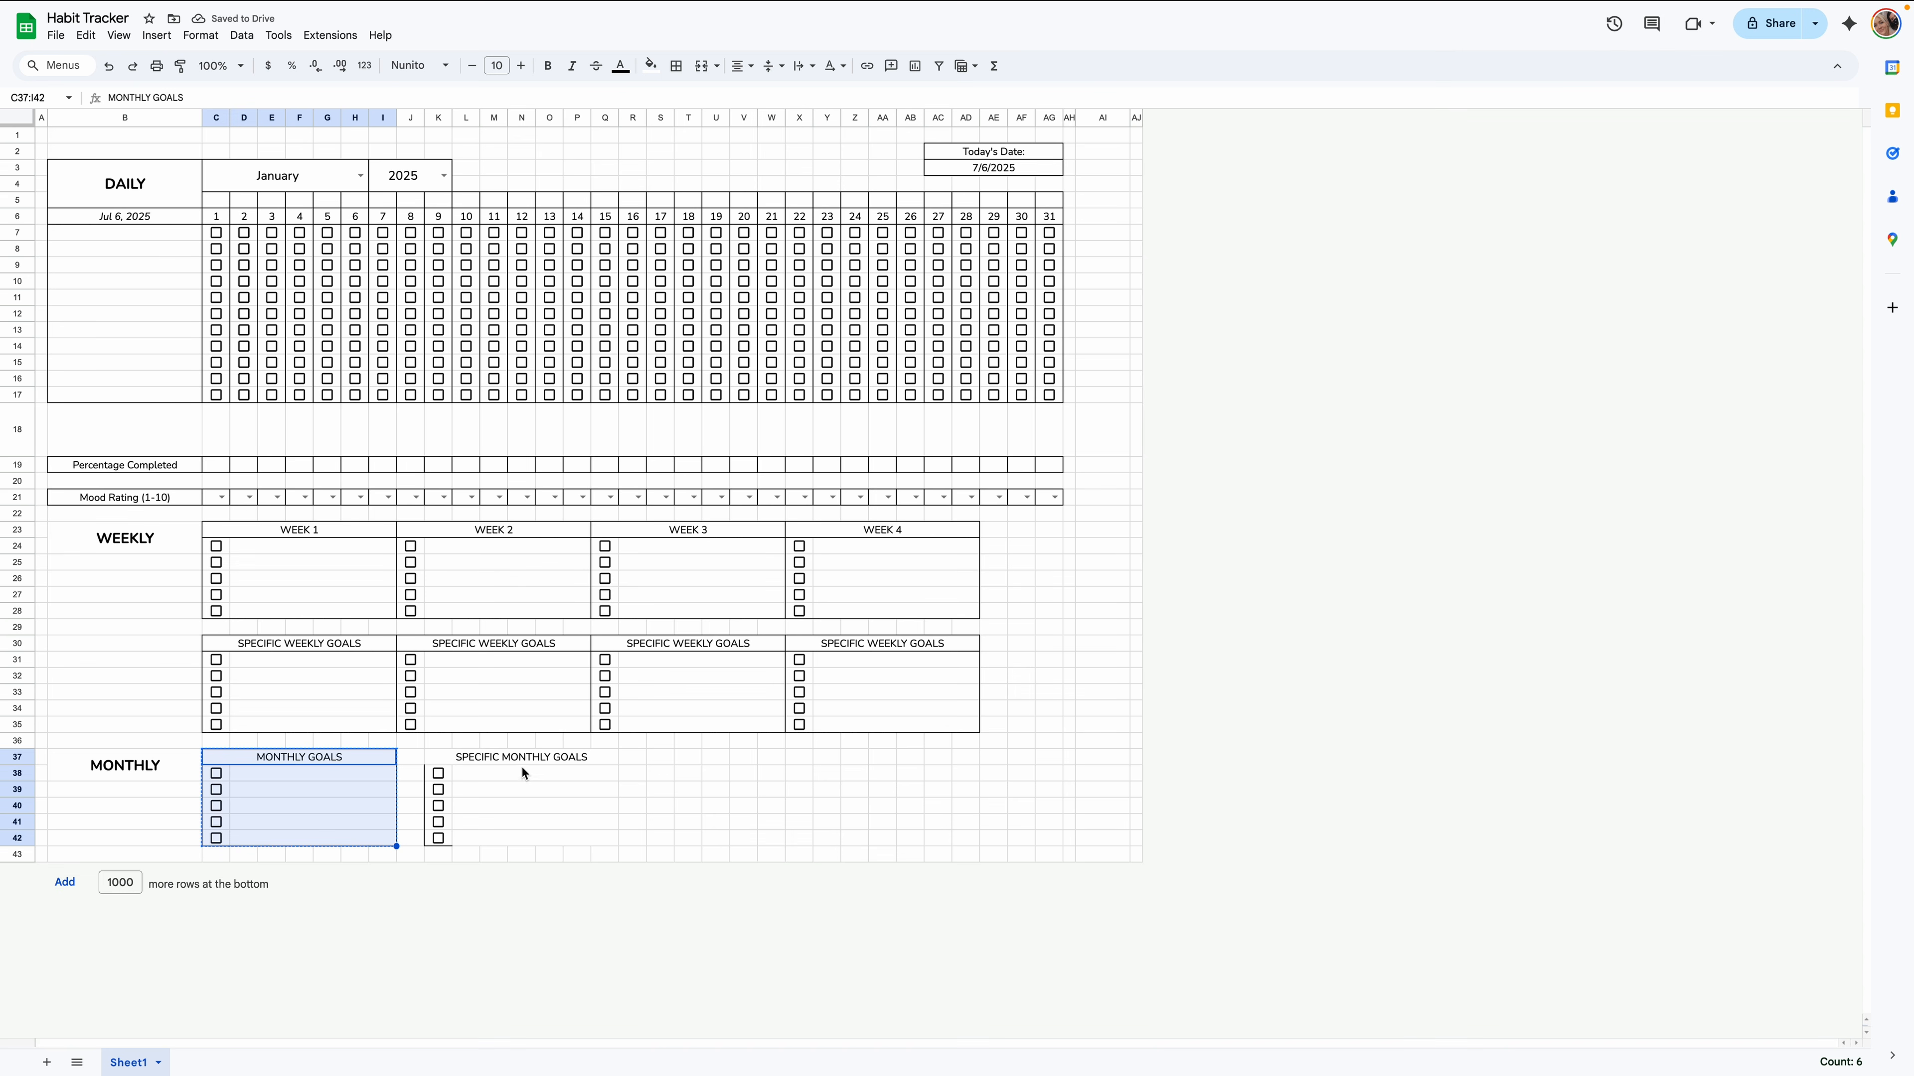
pyautogui.rightClick(484, 763)
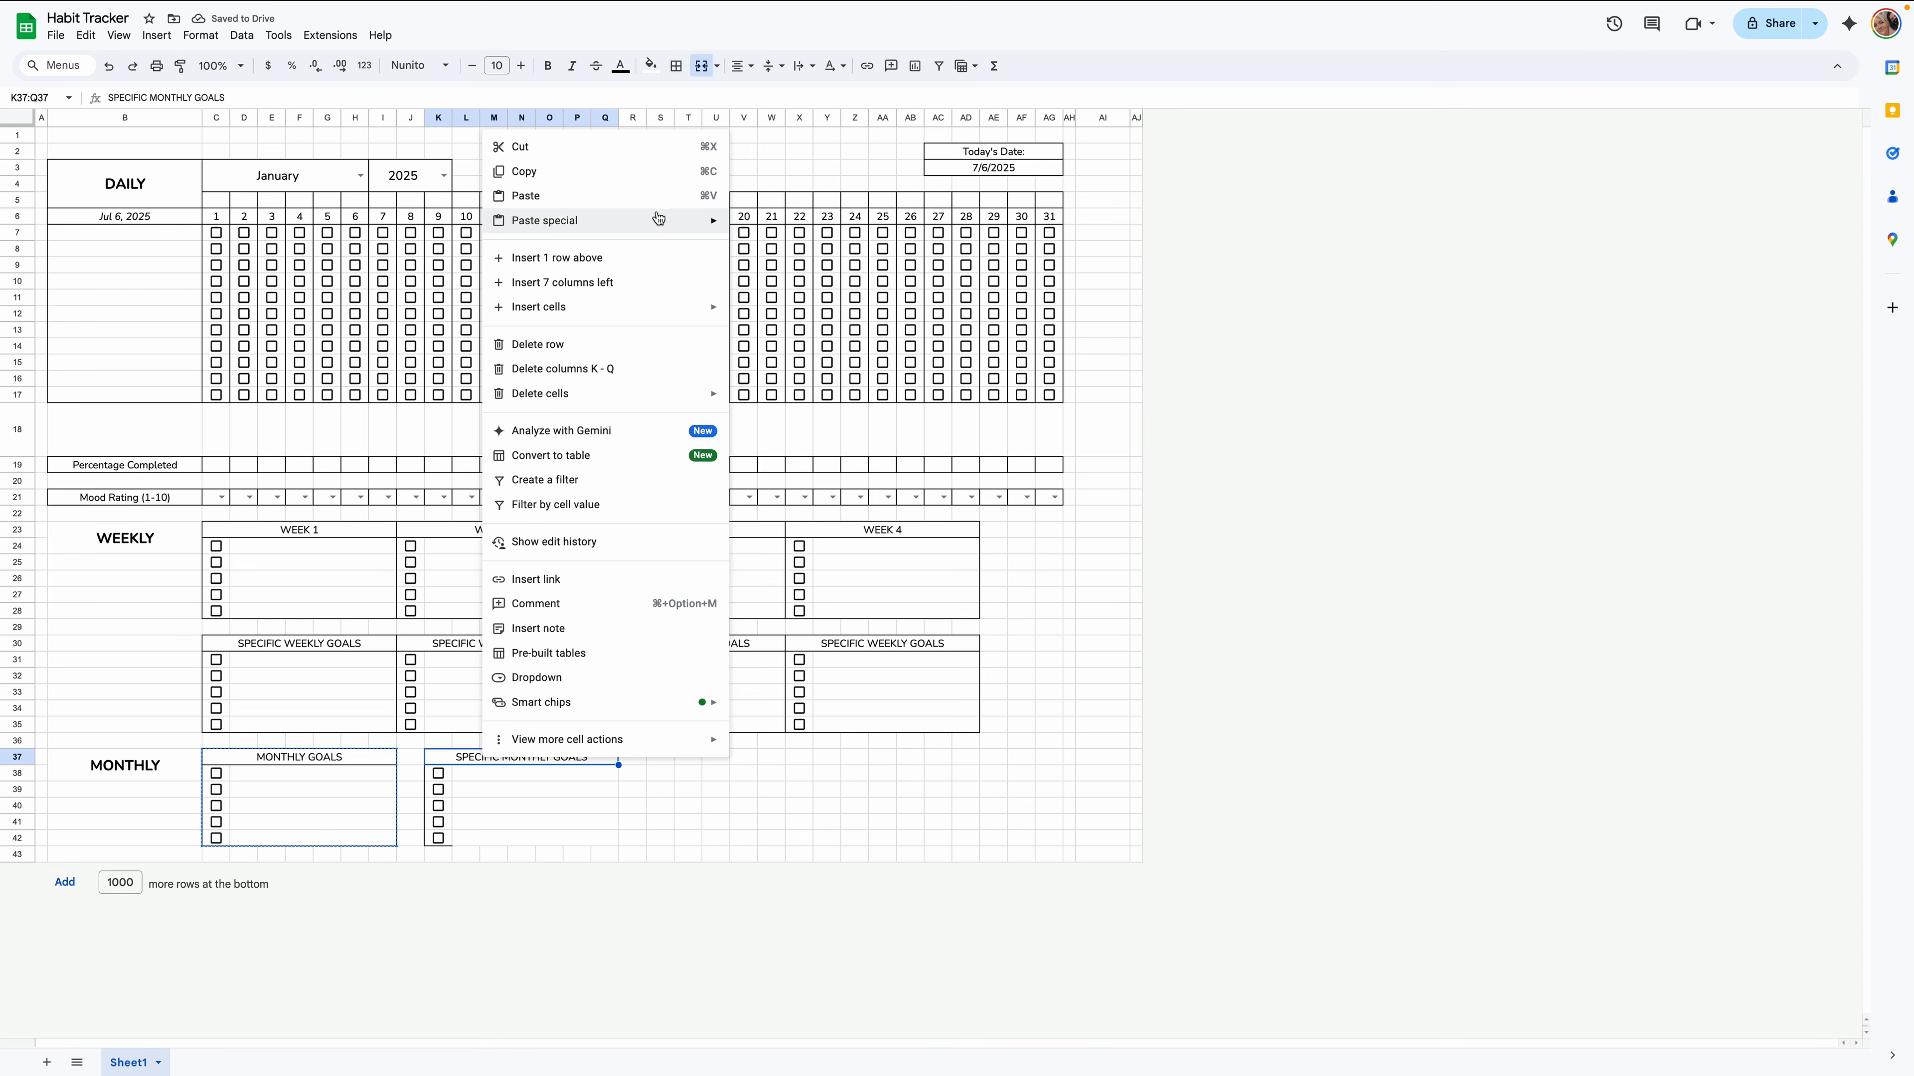
pyautogui.moveTo(659, 220)
pyautogui.click(783, 256)
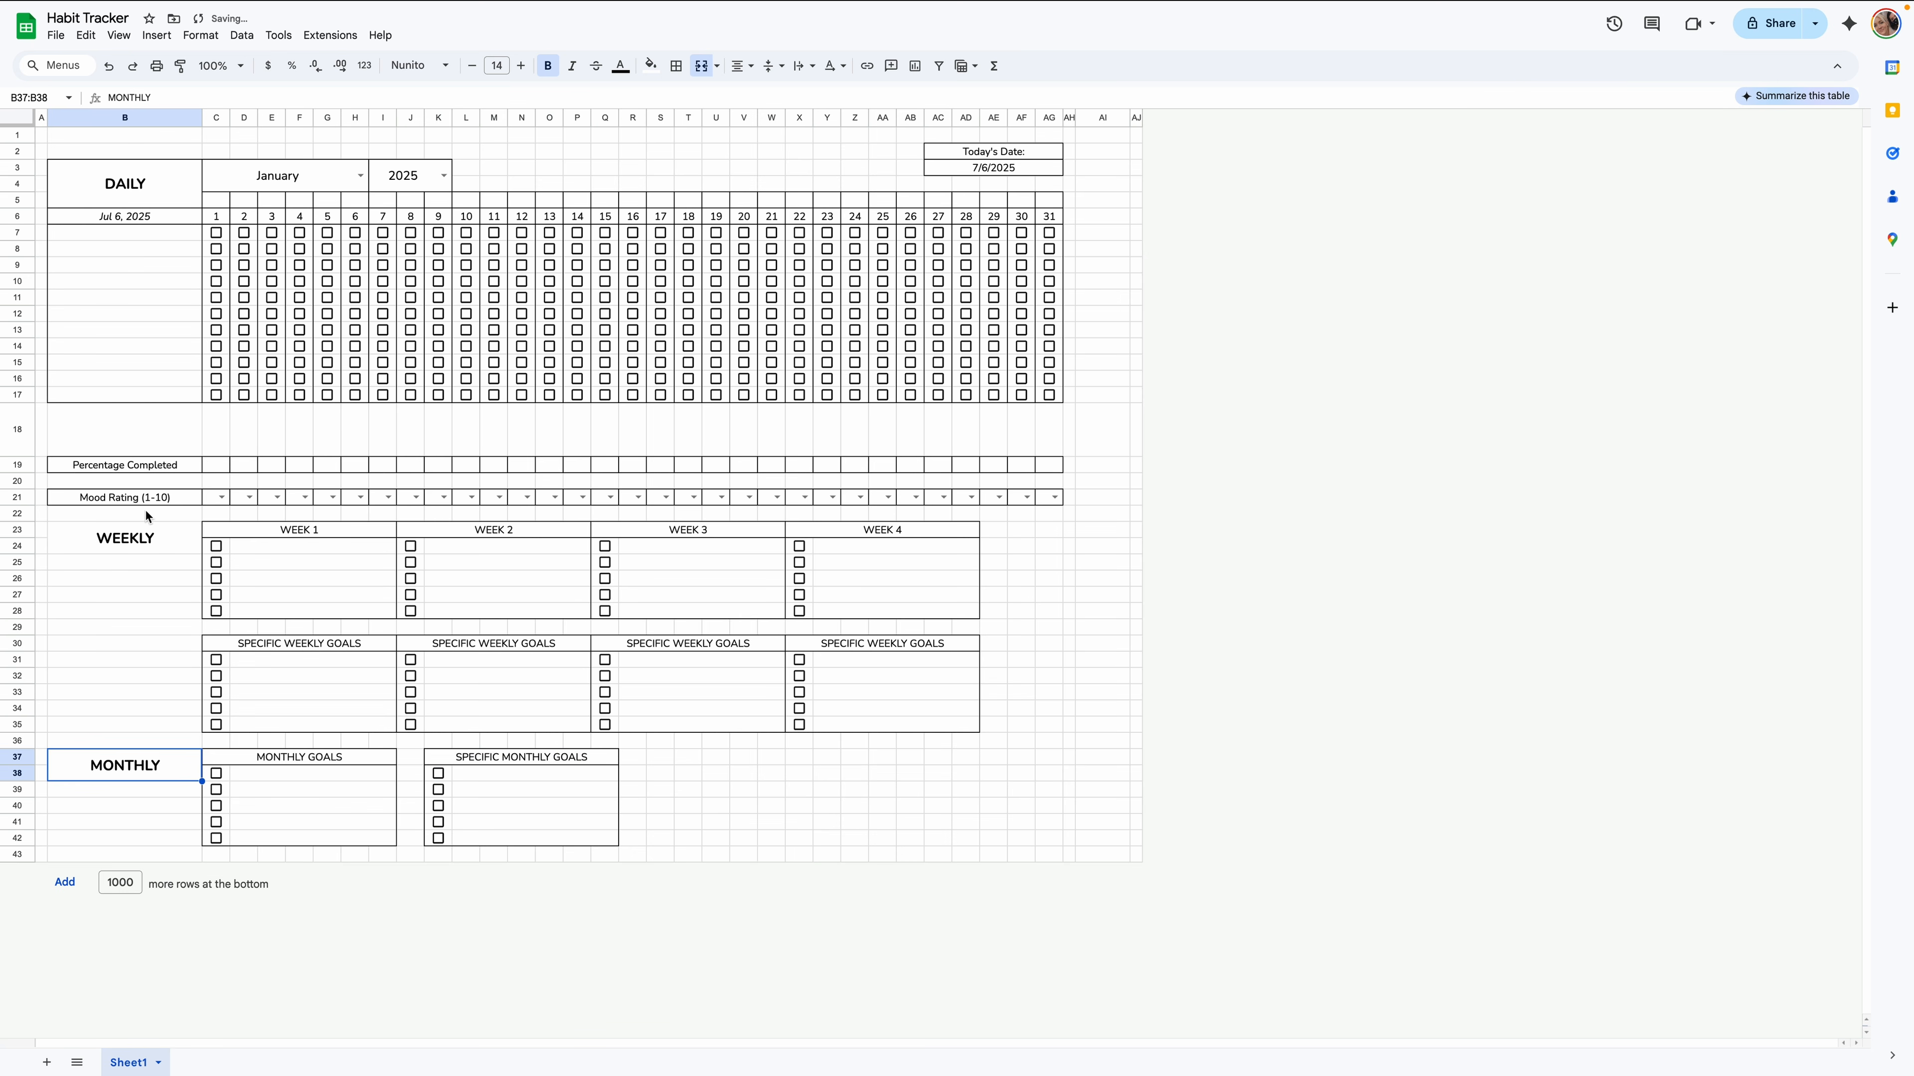
# Add outer borders around the WEEKLY label in B23:B24 and the MONTHLY label in B37:B38.
pyautogui.keyDown('ctrl'); pyautogui.click(150, 540); pyautogui.keyUp('ctrl')
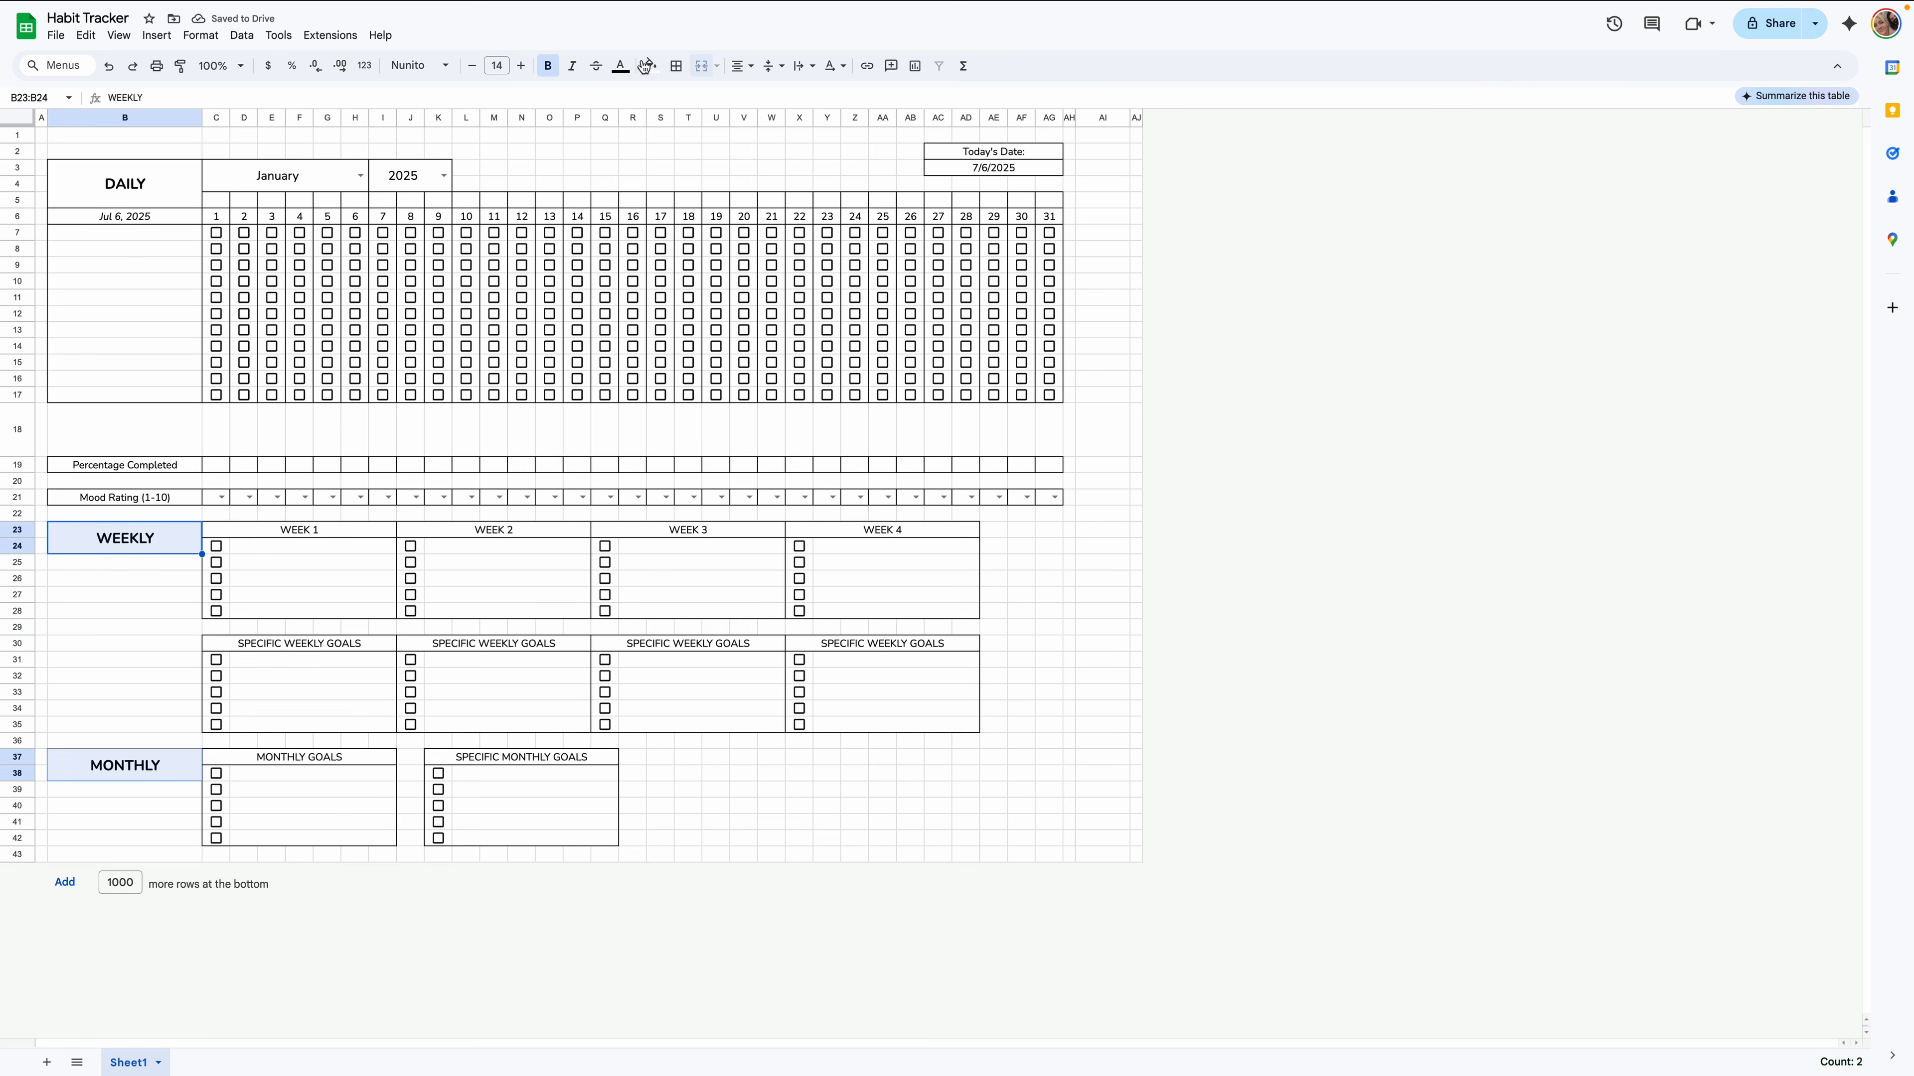
pyautogui.click(676, 65)
pyautogui.click(788, 100)
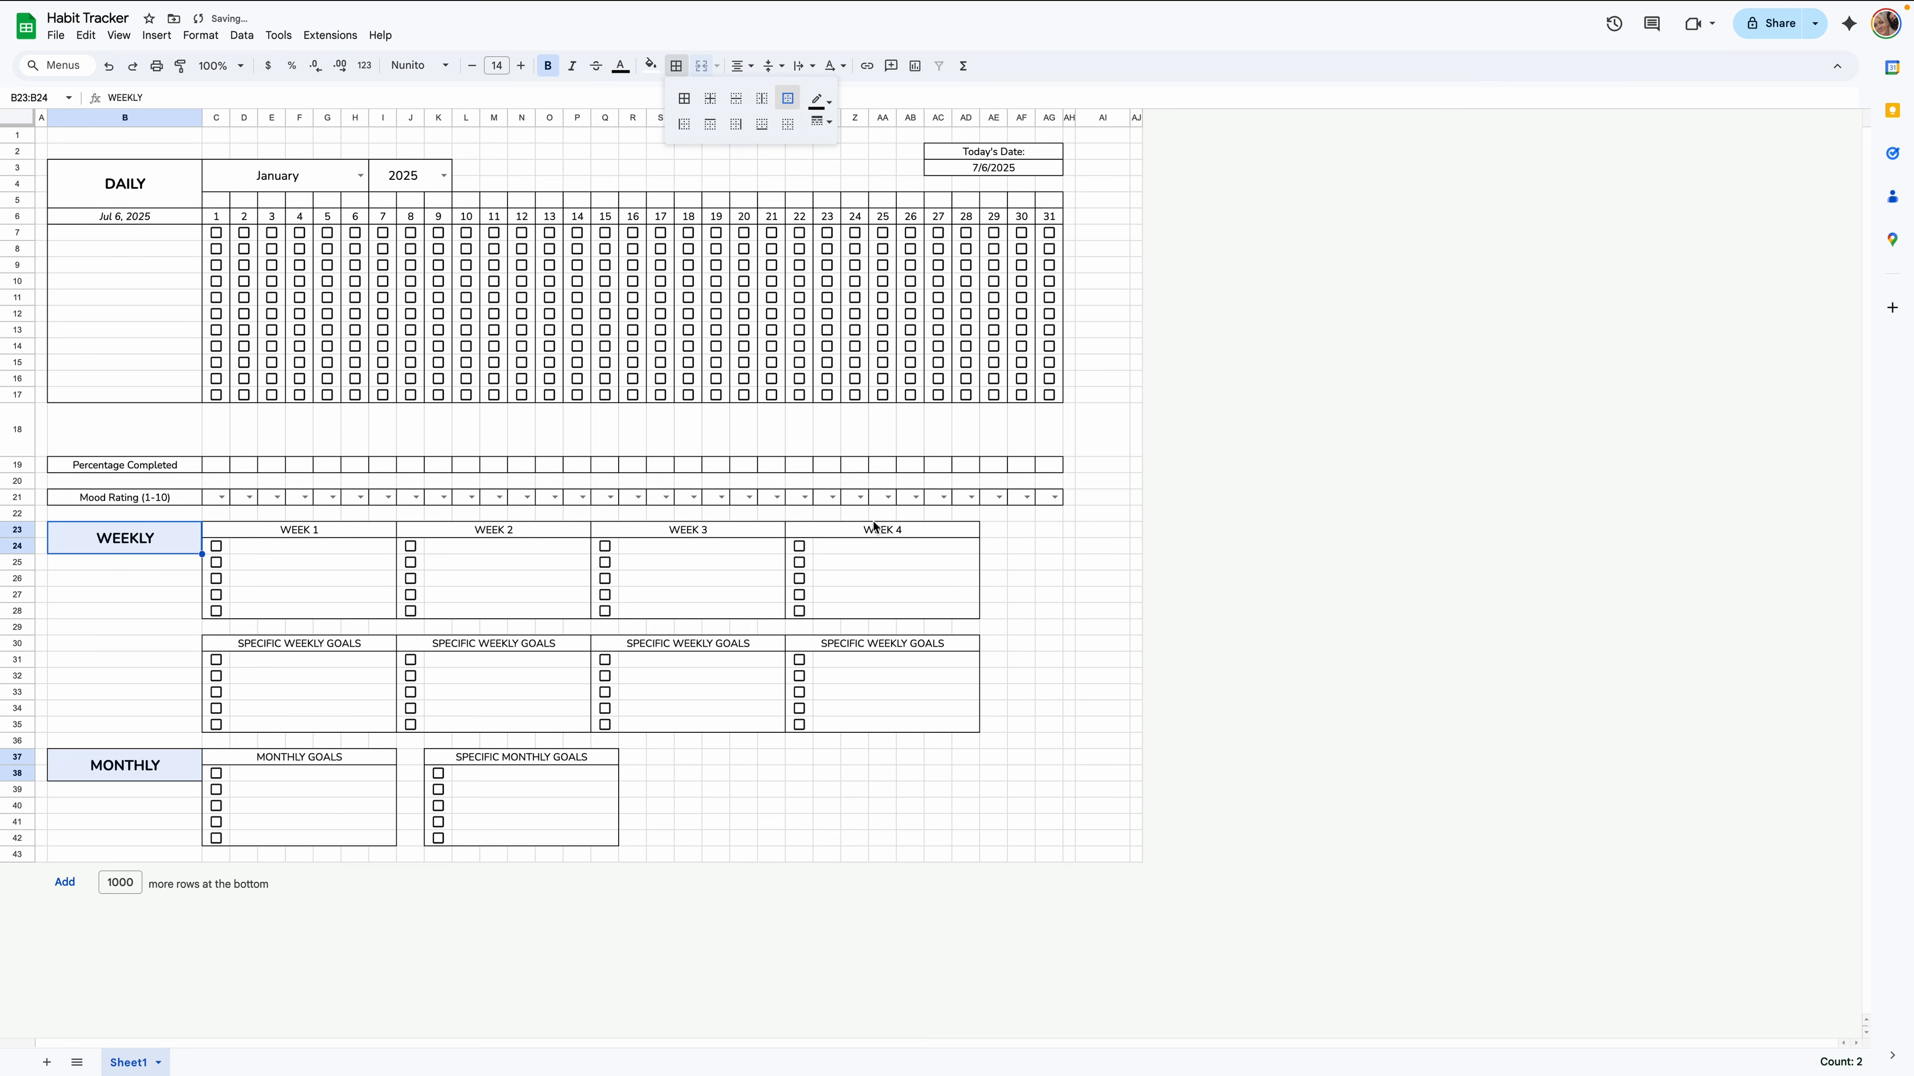
pyautogui.click(1080, 691)
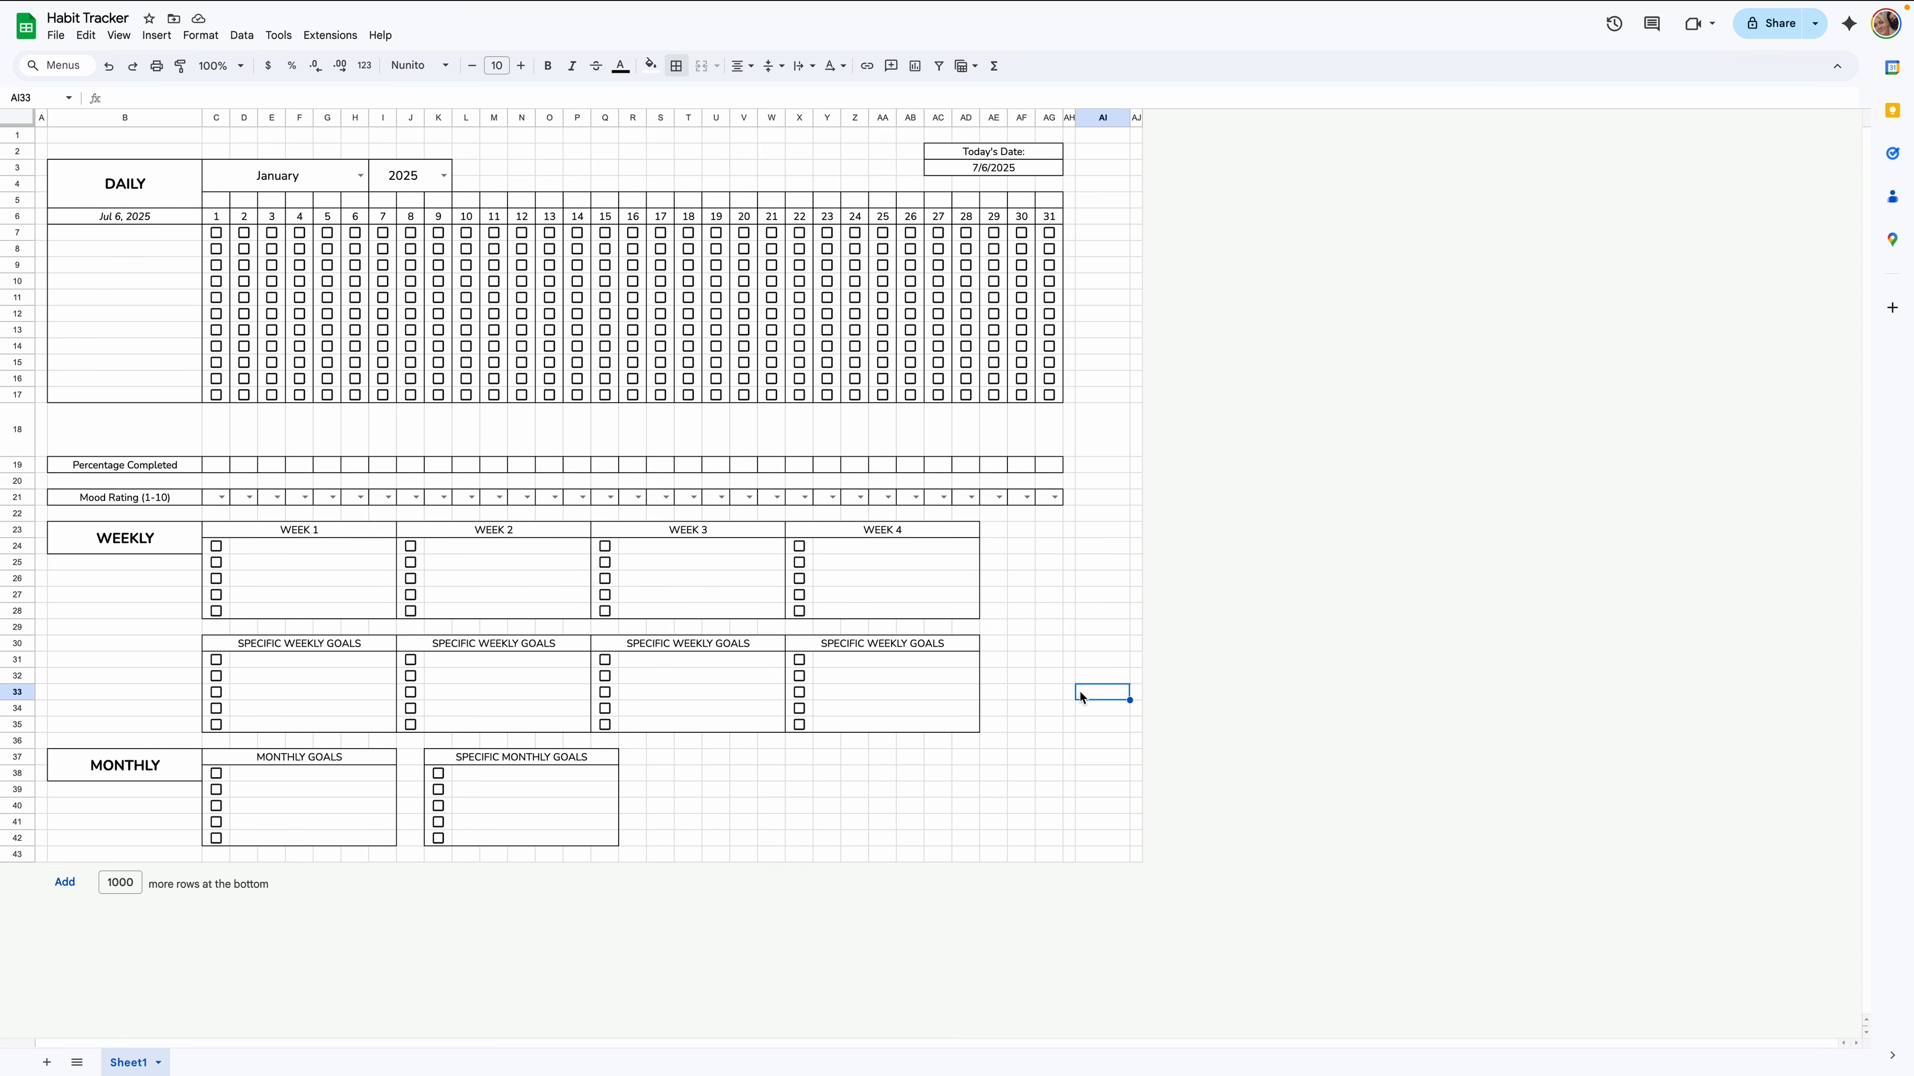
# Set the border color to gray and apply horizontal inner borders to the daily habit grid B7:AG17.
pyautogui.moveTo(87, 234); pyautogui.dragTo(1053, 398)
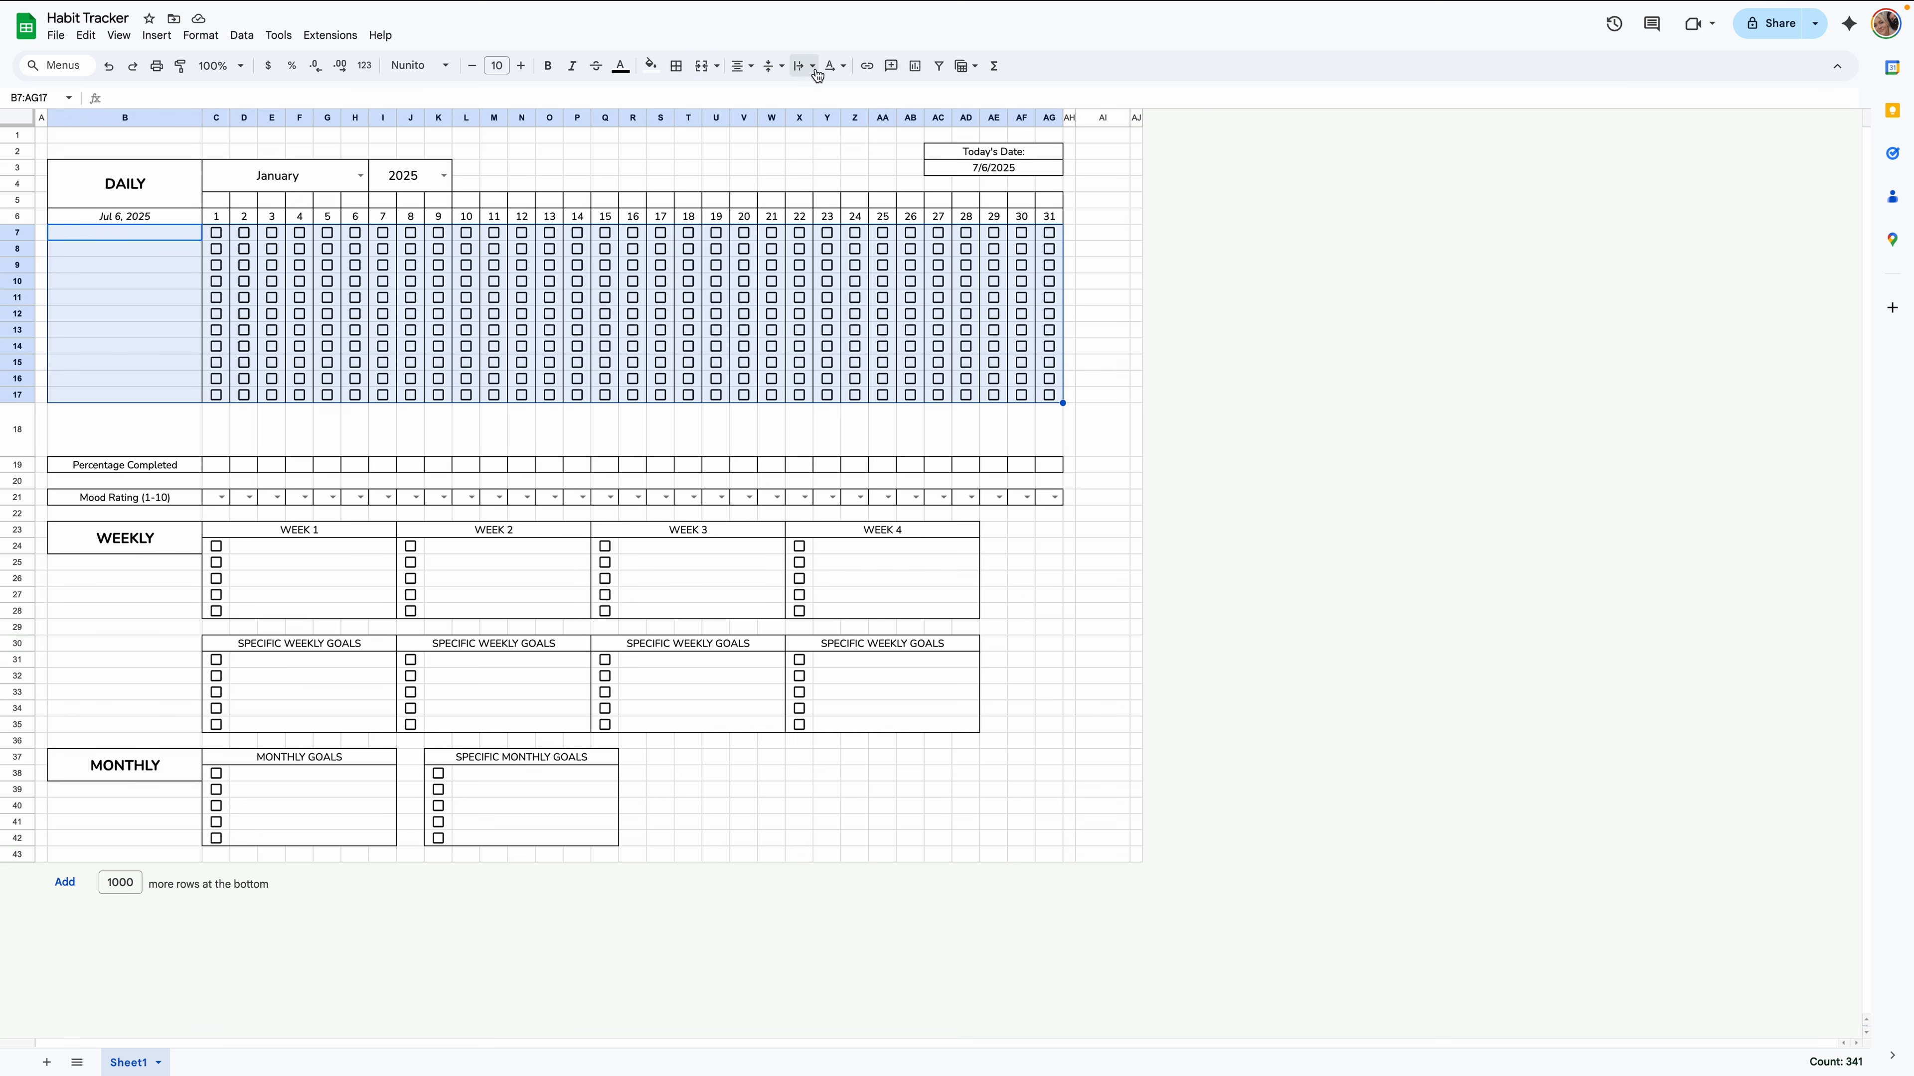
pyautogui.click(678, 71)
pyautogui.click(831, 103)
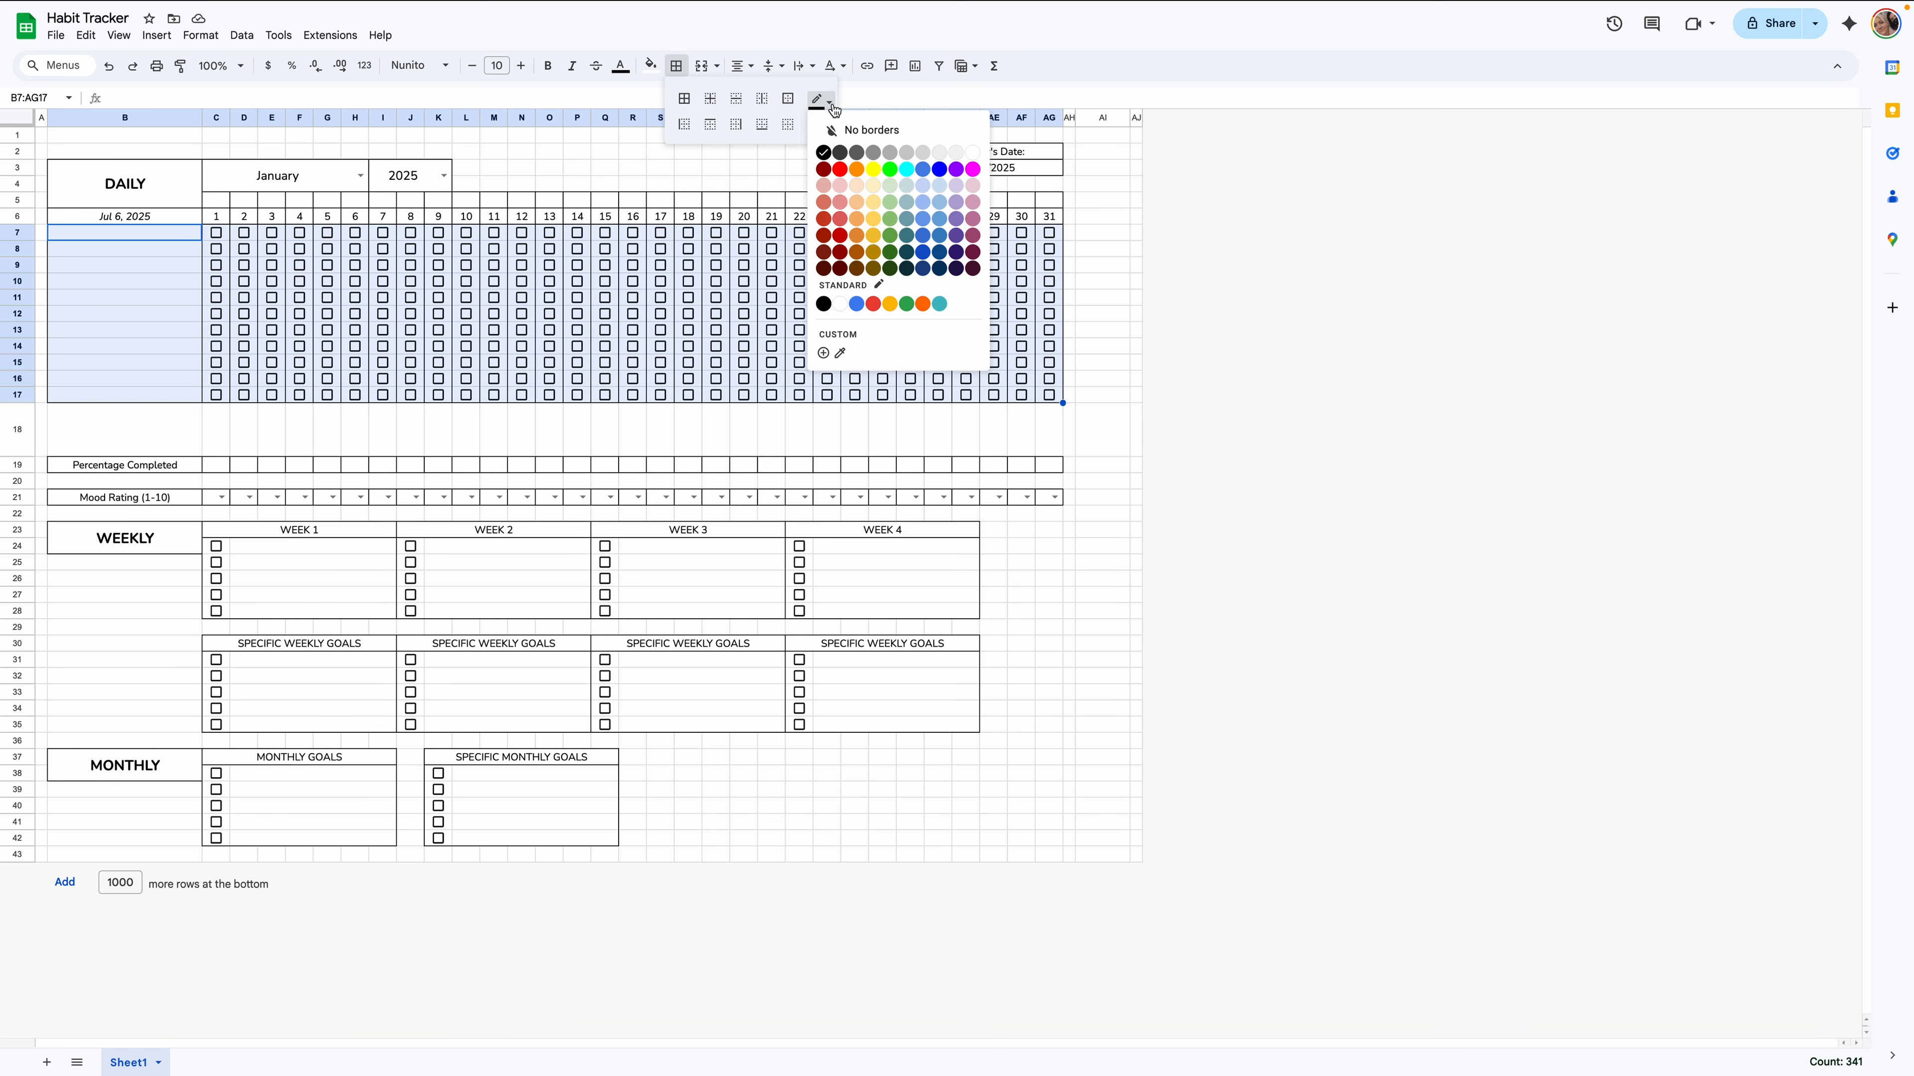
pyautogui.click(909, 155)
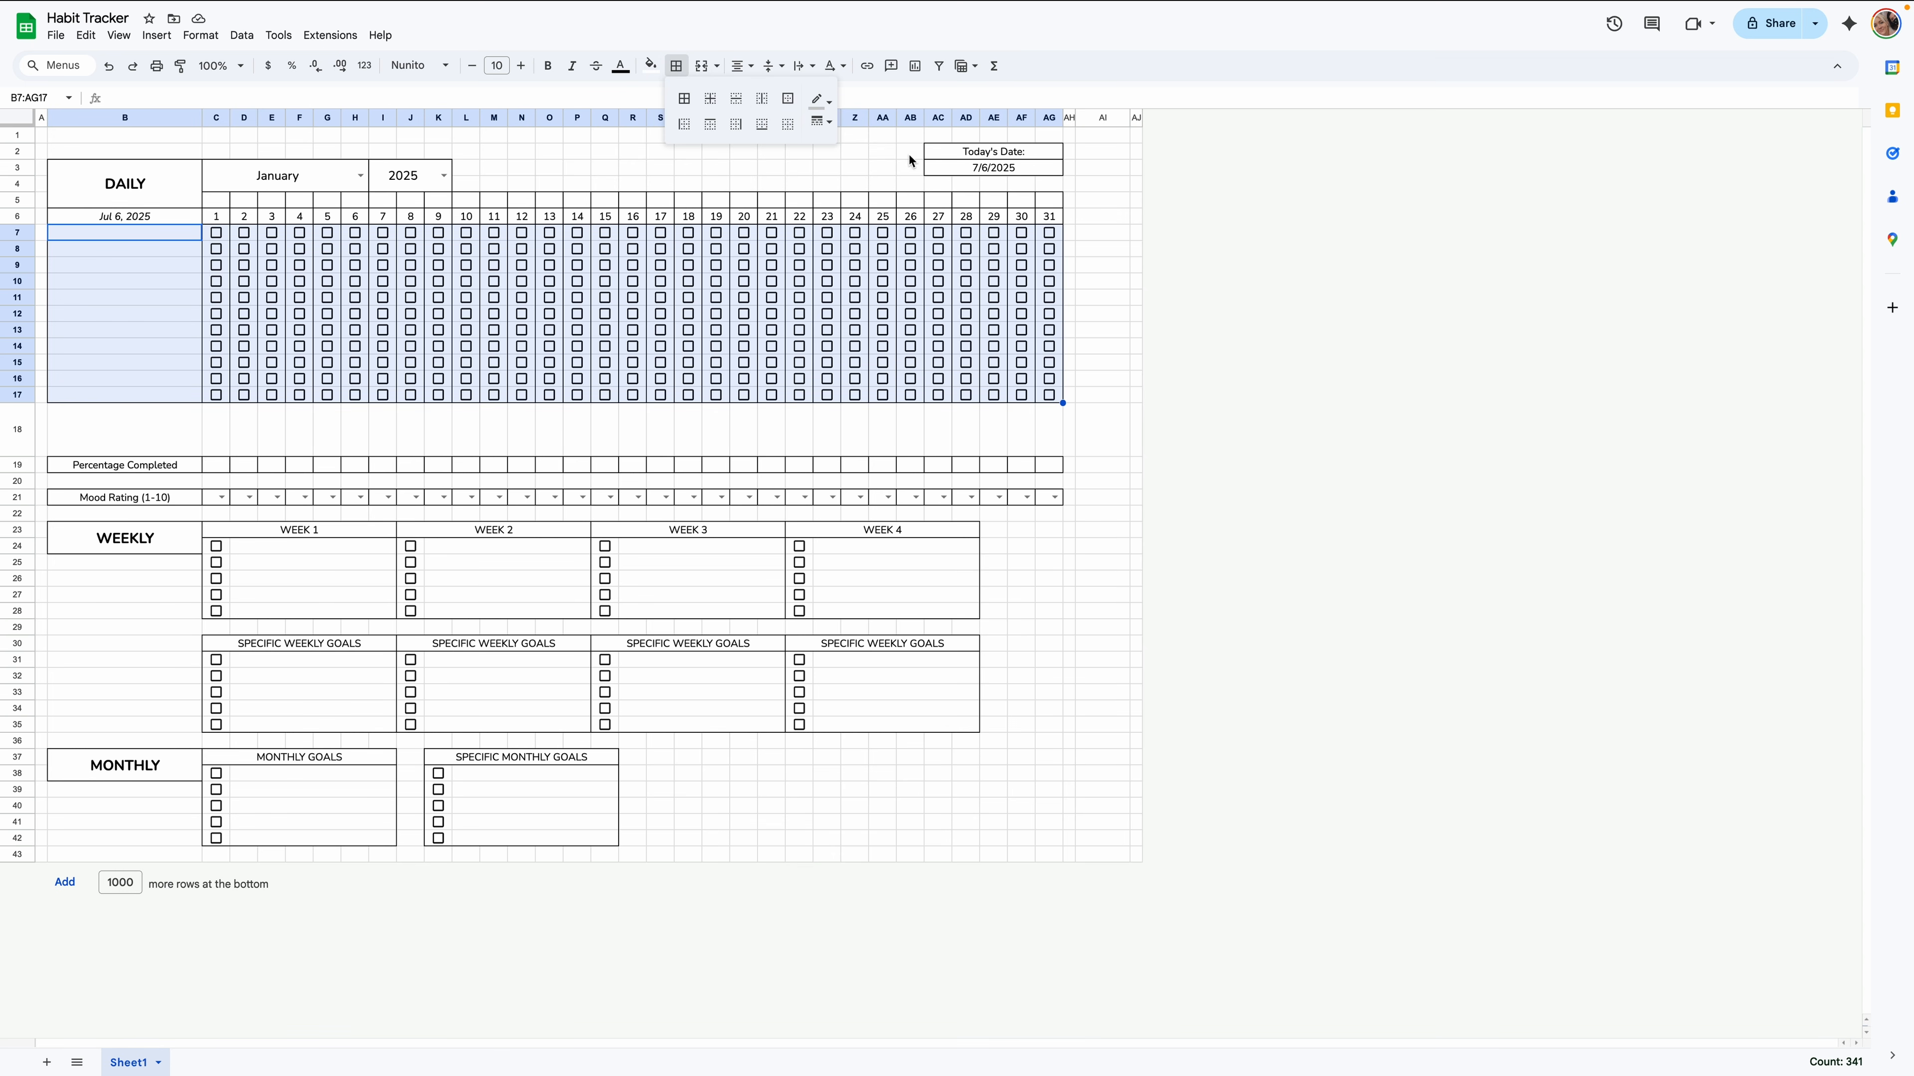
pyautogui.click(735, 99)
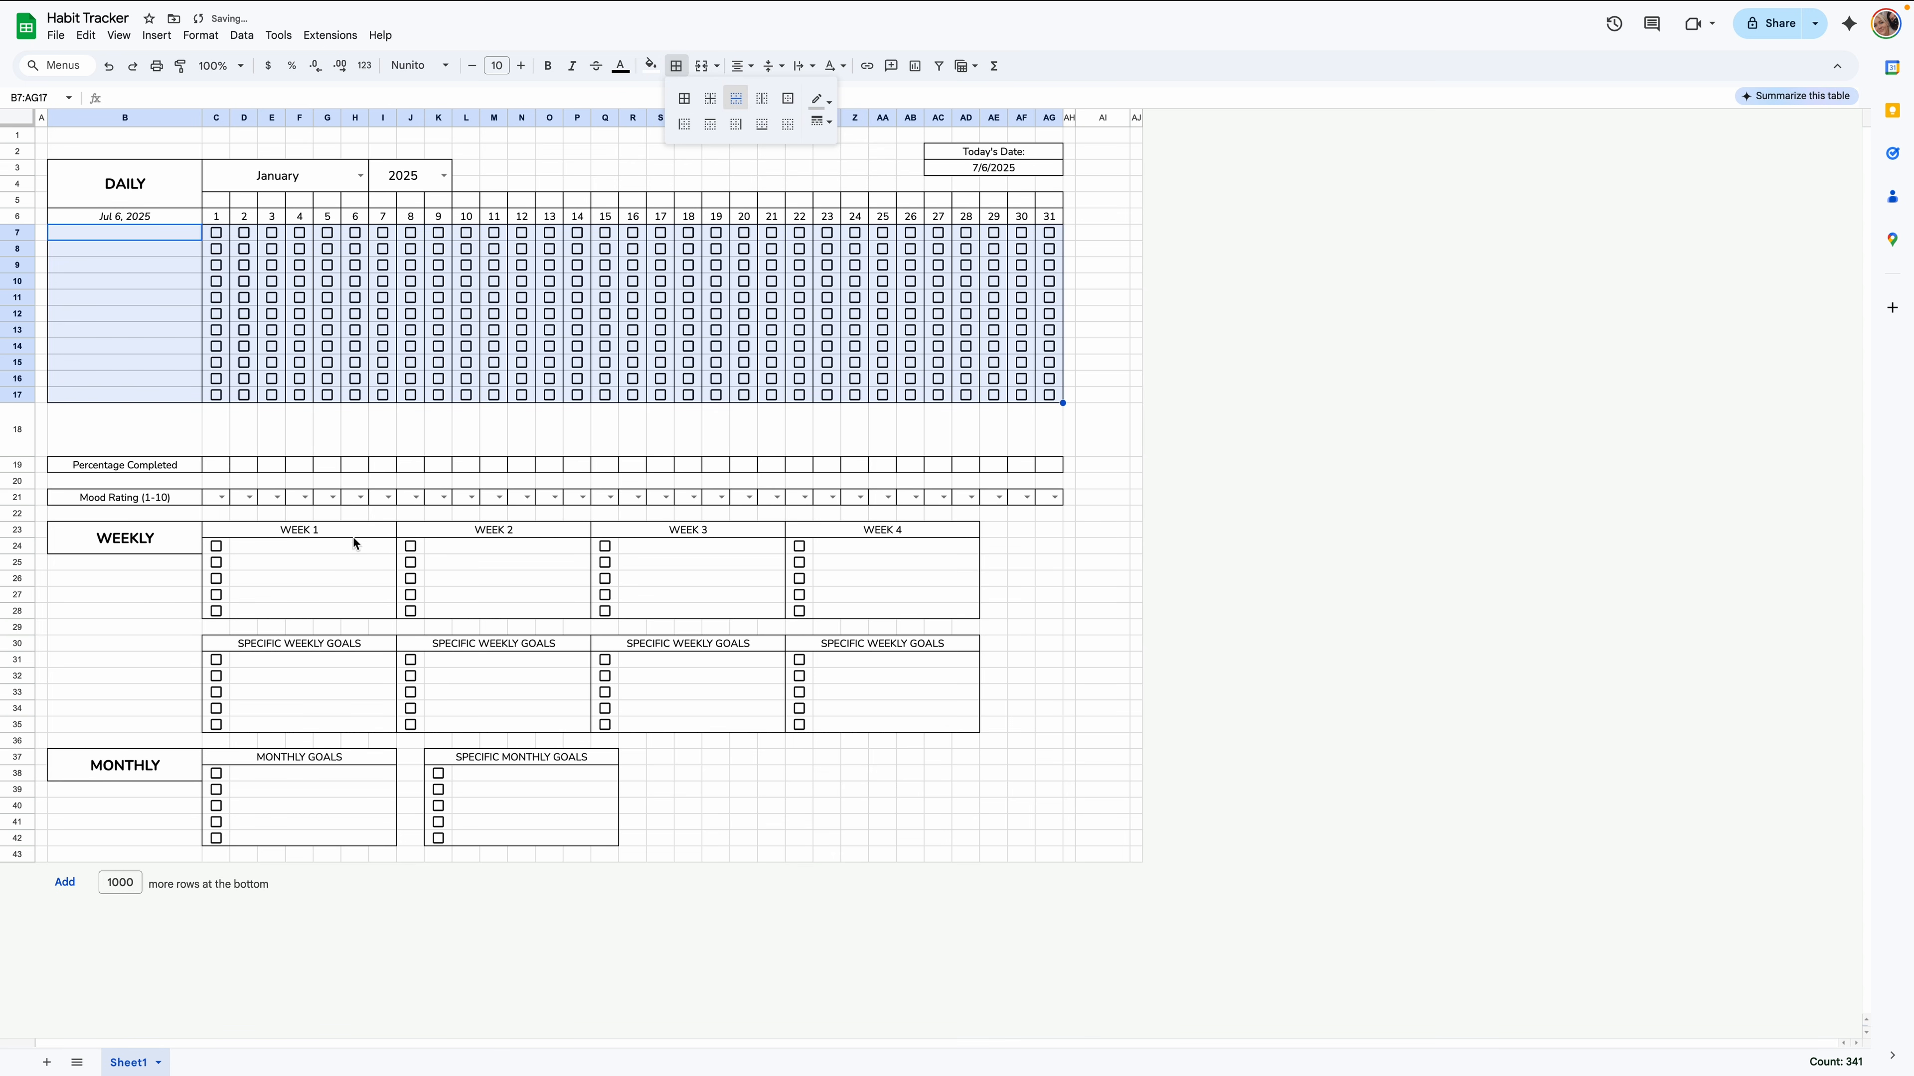
# Apply gray horizontal inner borders to both weekly checklist ranges, C24:AD28 and C31:AD35, leaving the C31 checkbox unticked.
pyautogui.moveTo(211, 547); pyautogui.dragTo(865, 593)
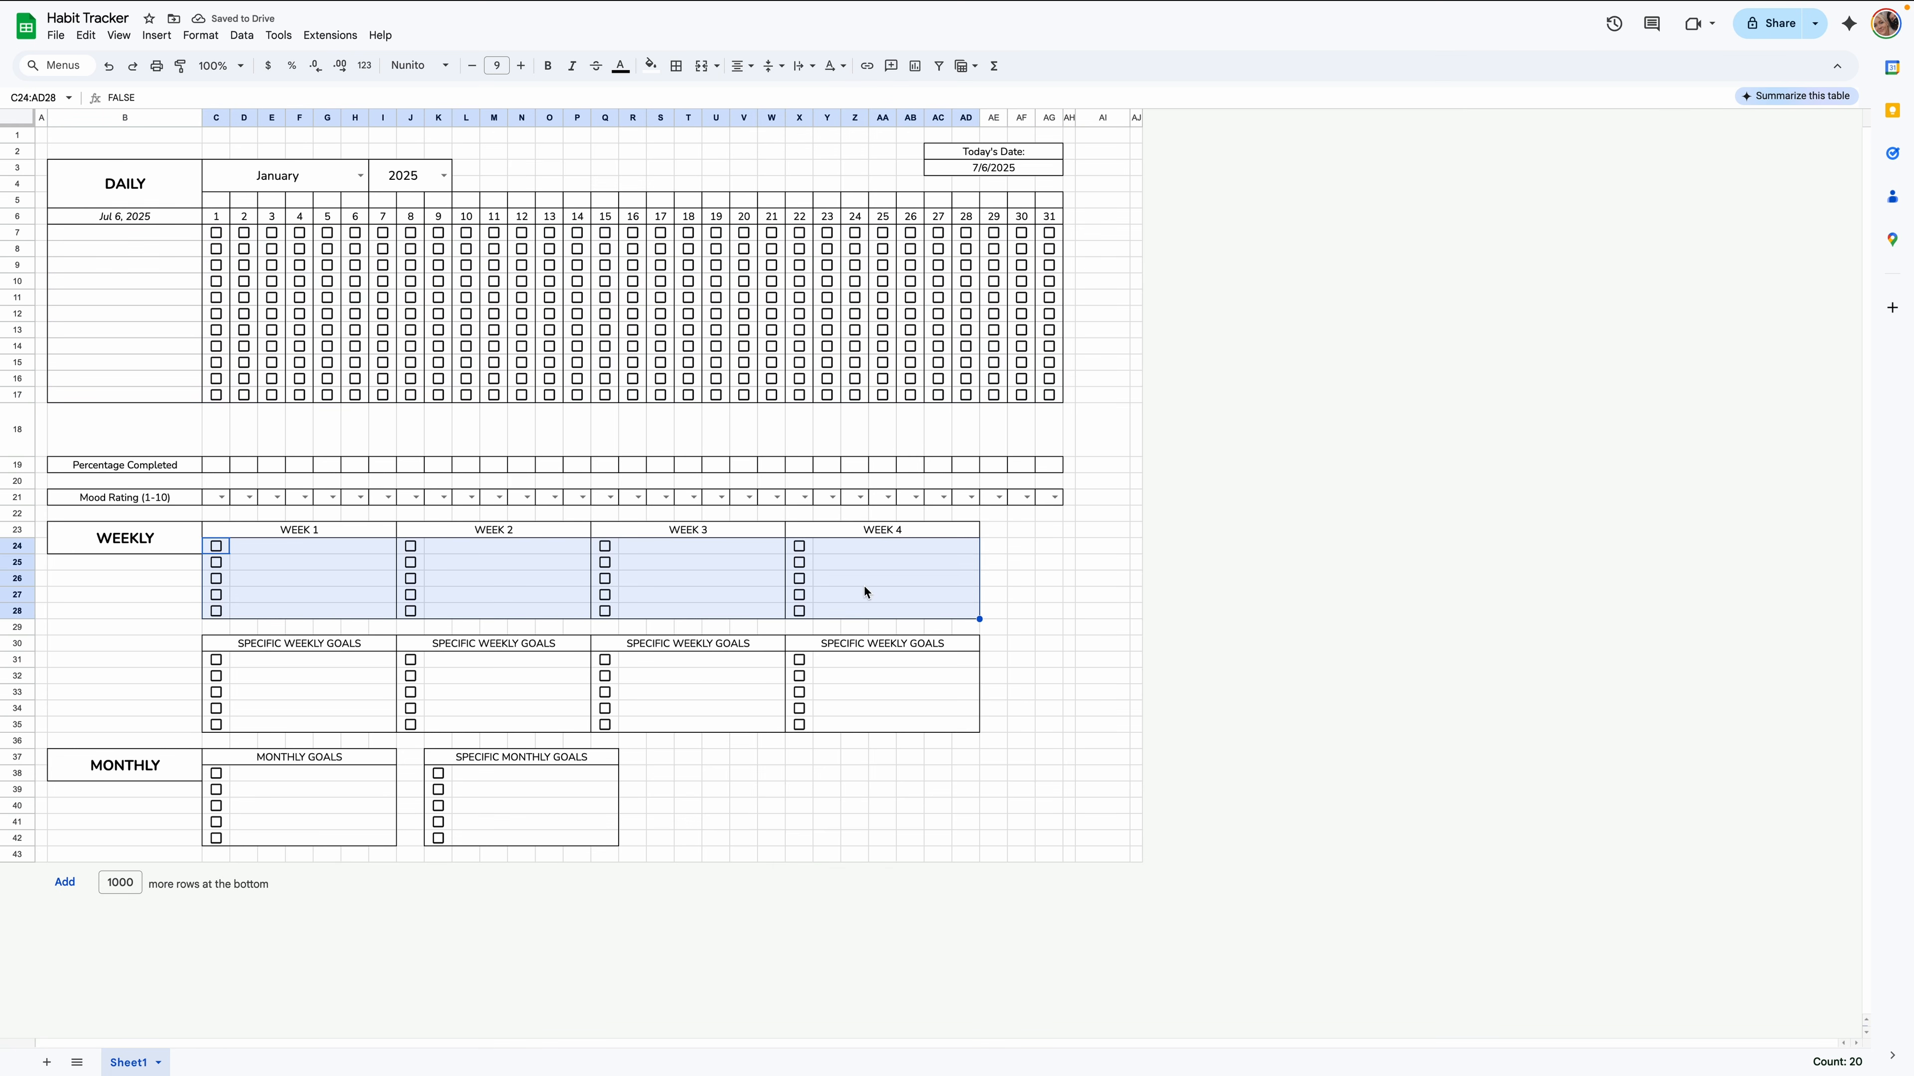
pyautogui.click(675, 66)
pyautogui.click(735, 102)
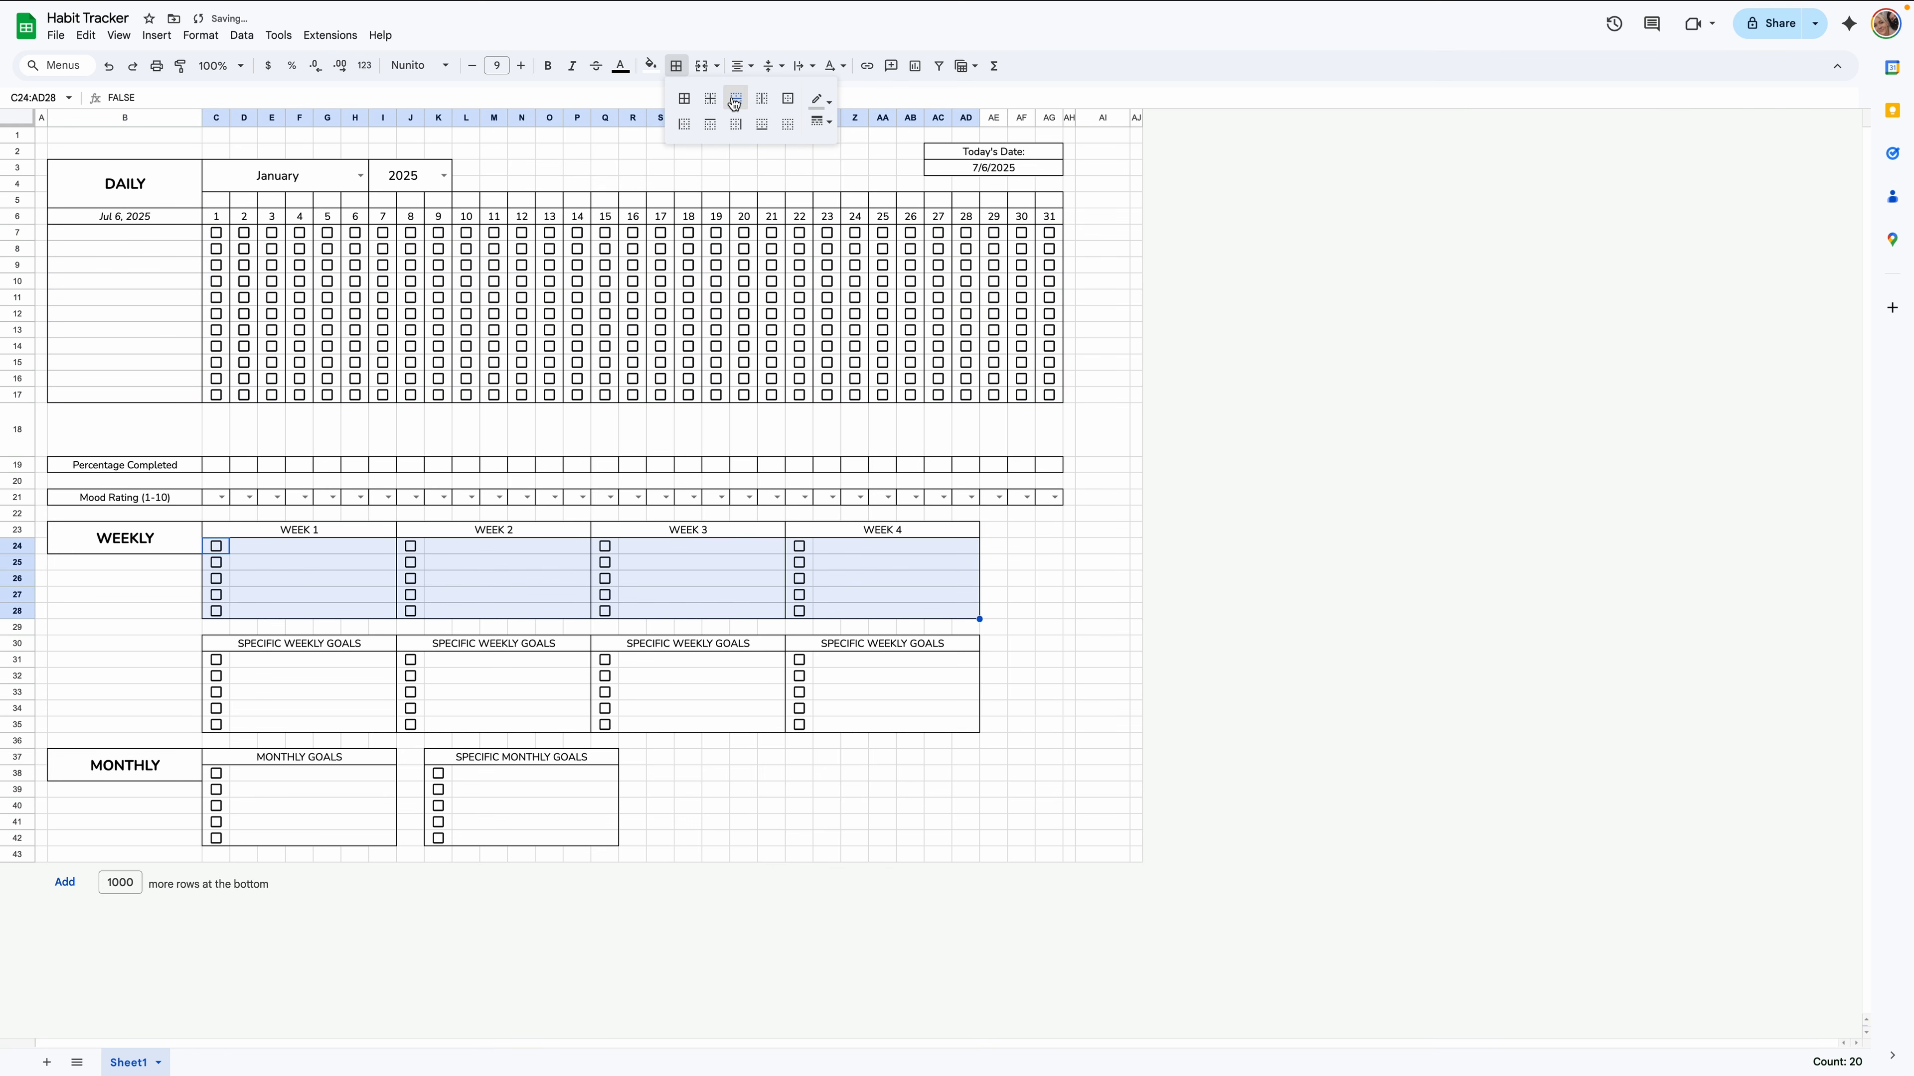
pyautogui.moveTo(217, 660); pyautogui.dragTo(926, 737)
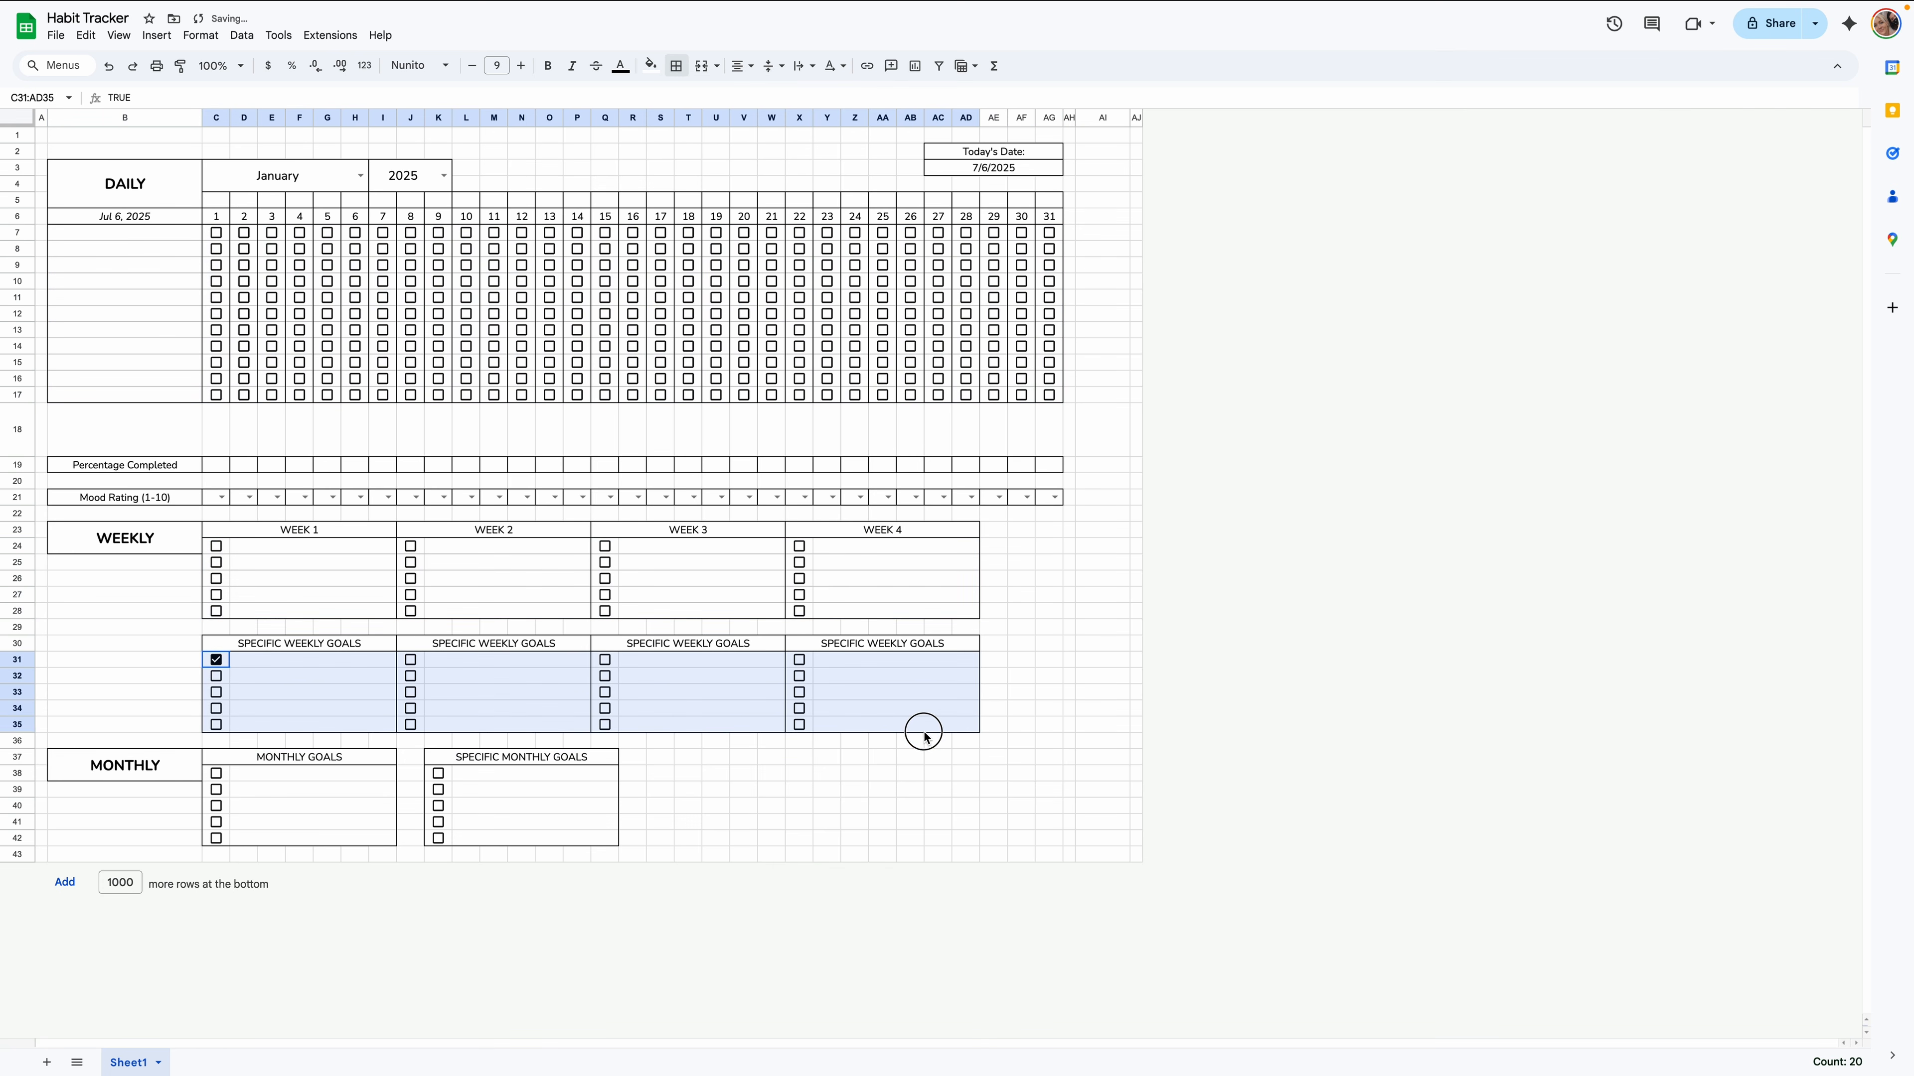
pyautogui.click(676, 65)
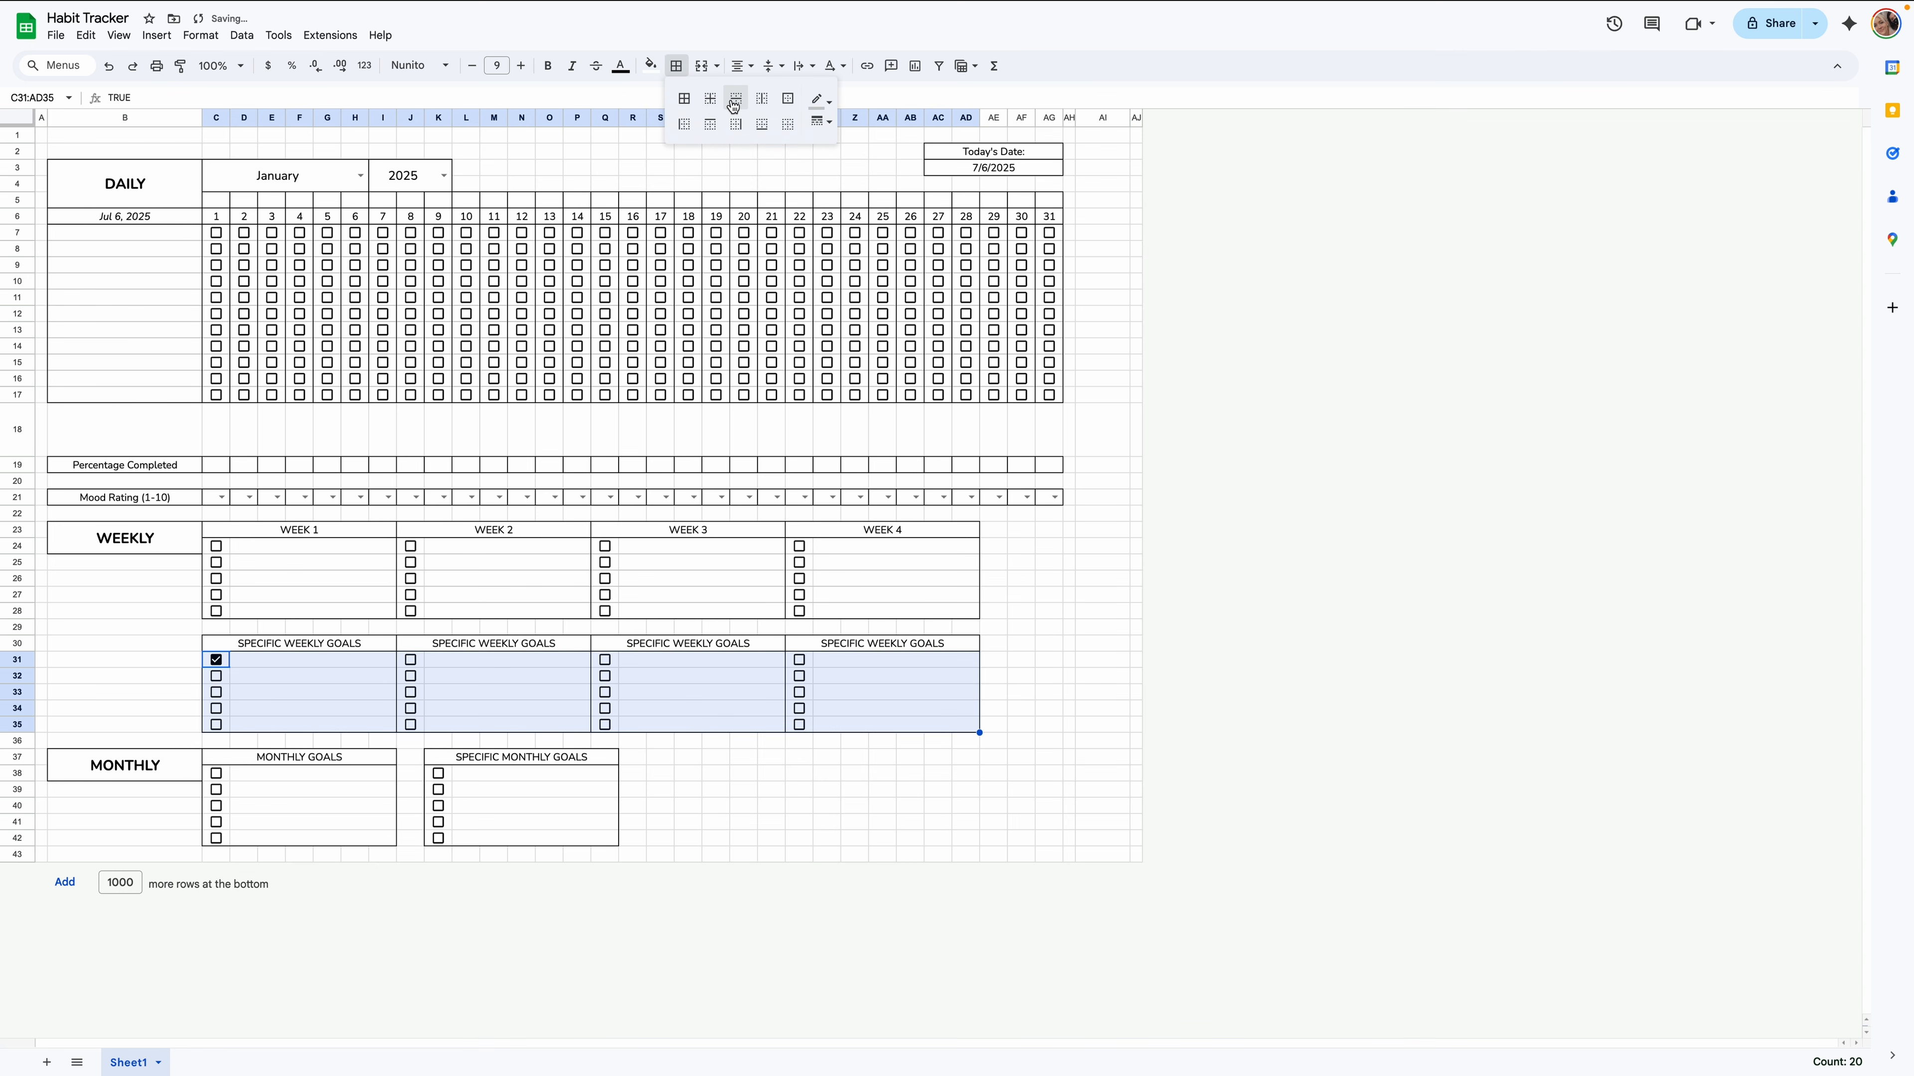
pyautogui.click(217, 661)
# Apply the same gray horizontal inner borders to the monthly checklist ranges C38:I42 and K38:Q42.
pyautogui.moveTo(222, 777); pyautogui.dragTo(286, 836)
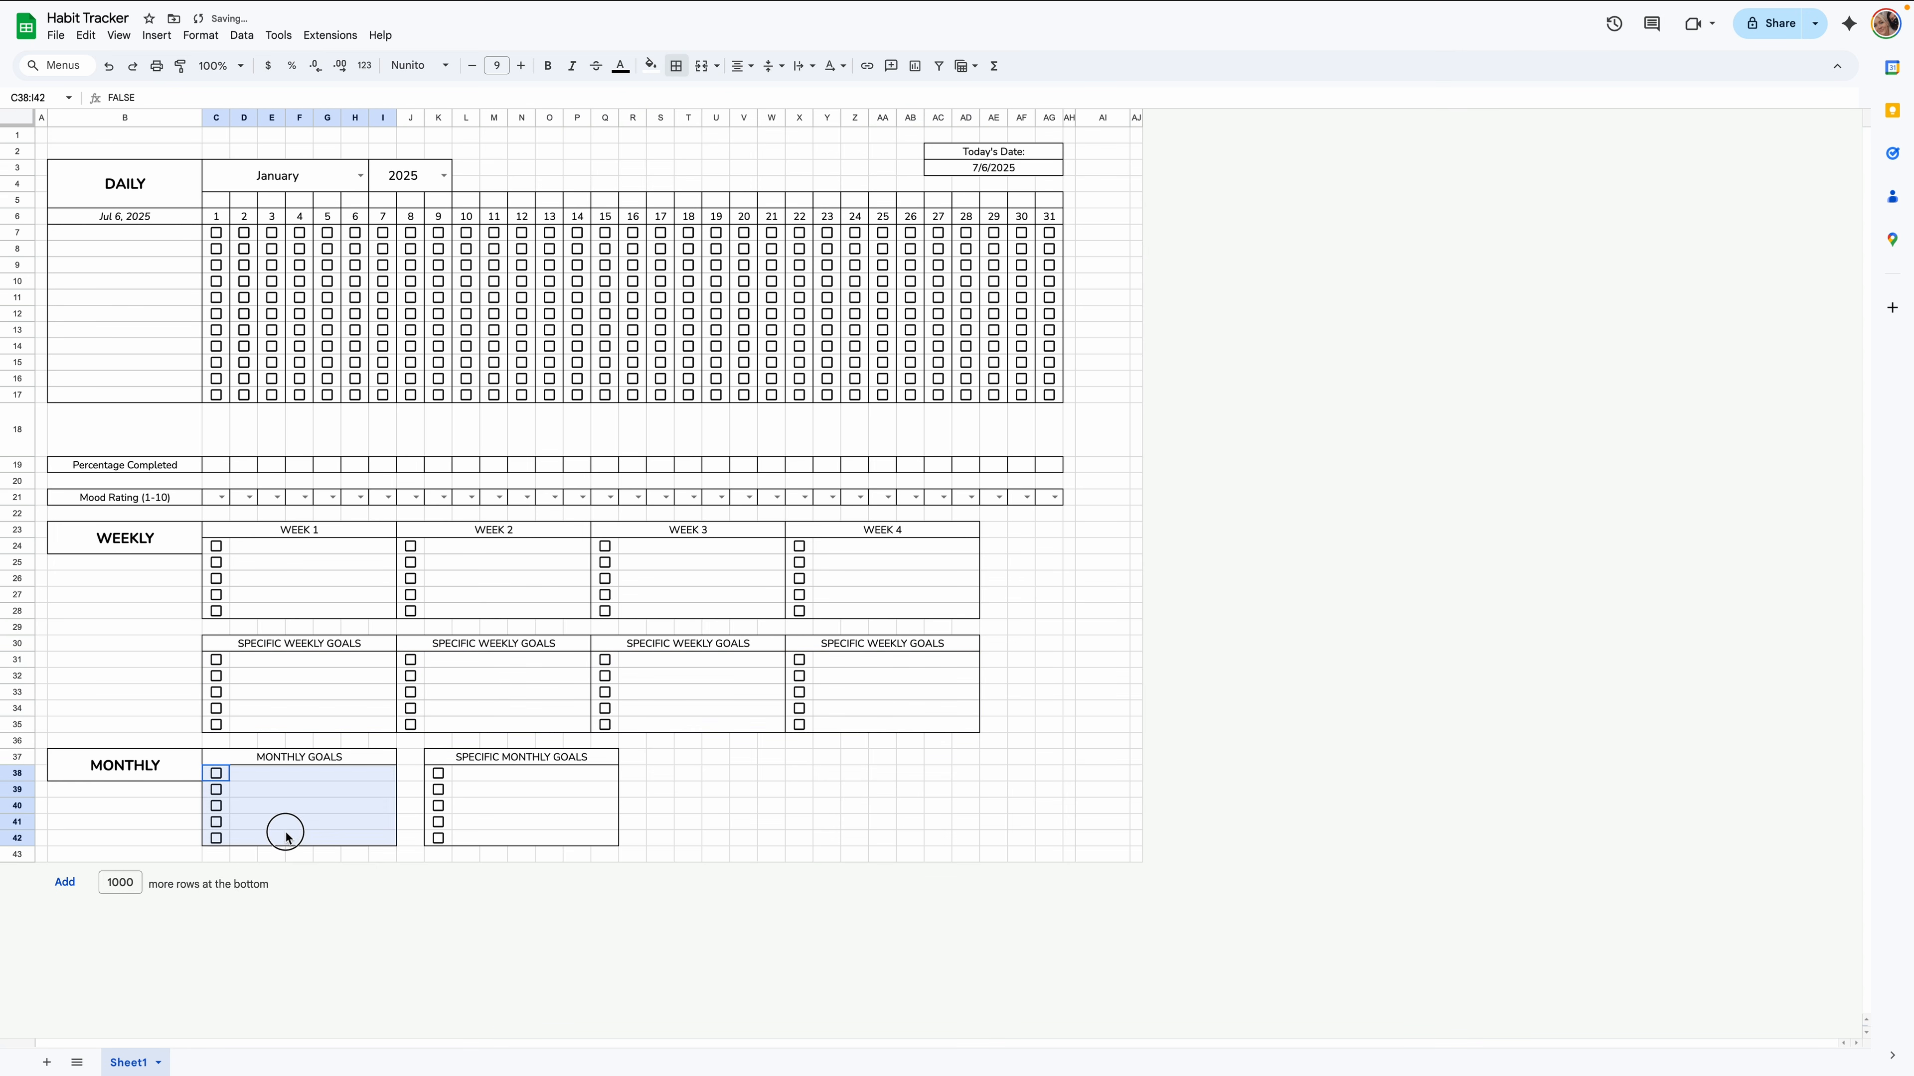
pyautogui.click(676, 66)
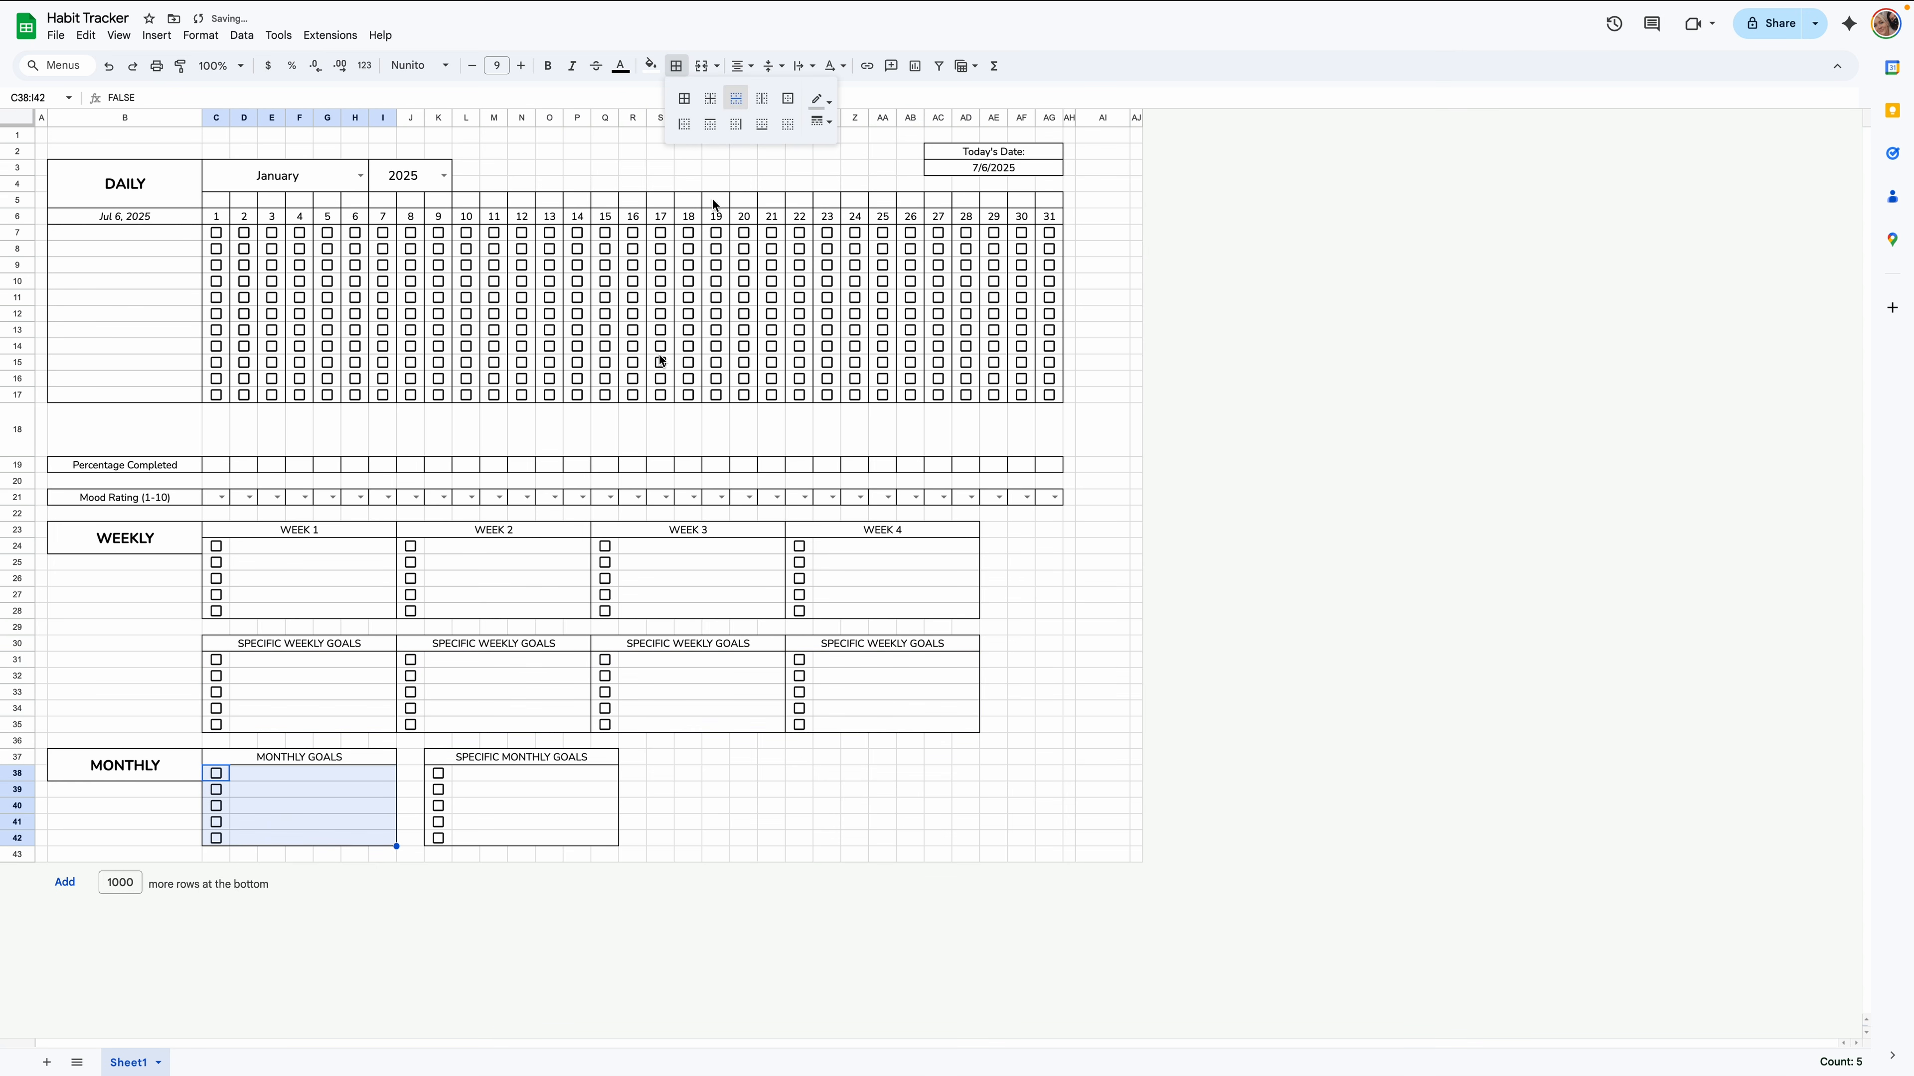
pyautogui.moveTo(482, 838); pyautogui.dragTo(448, 765)
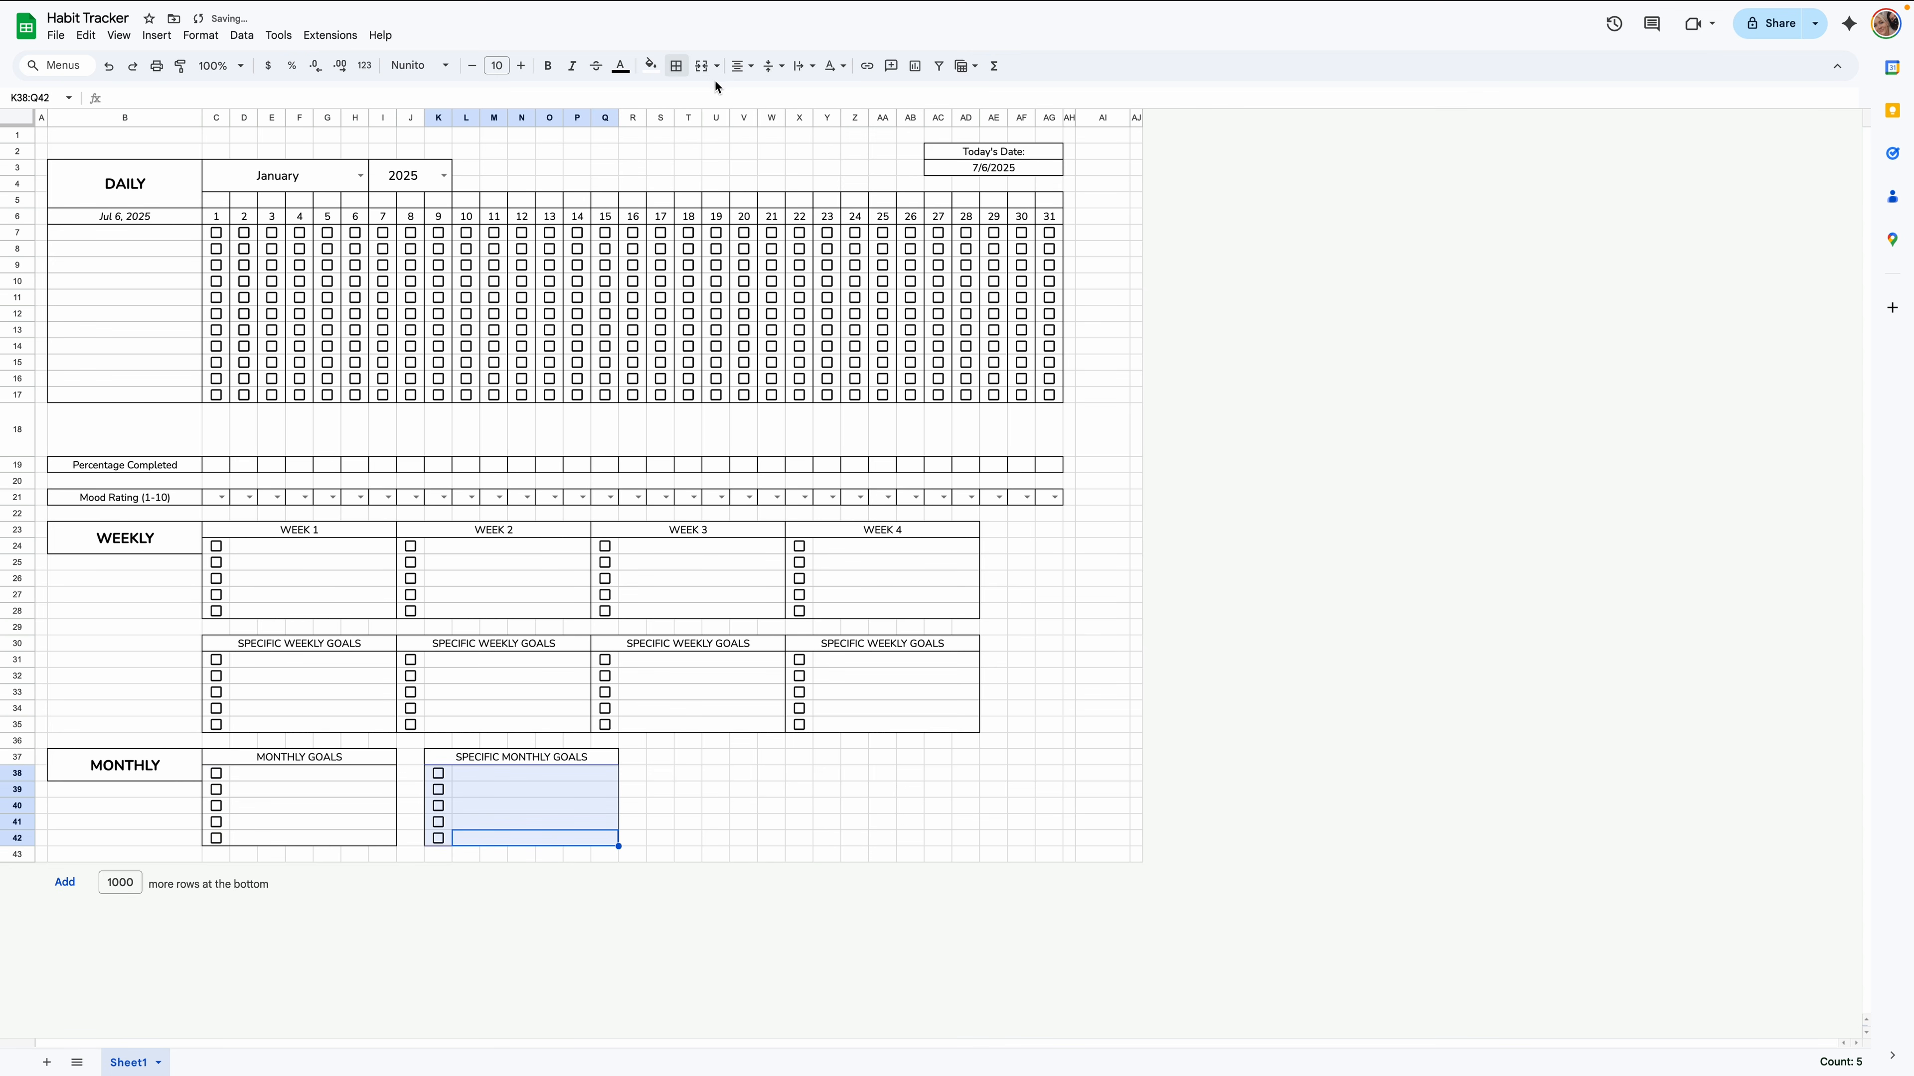
pyautogui.click(676, 65)
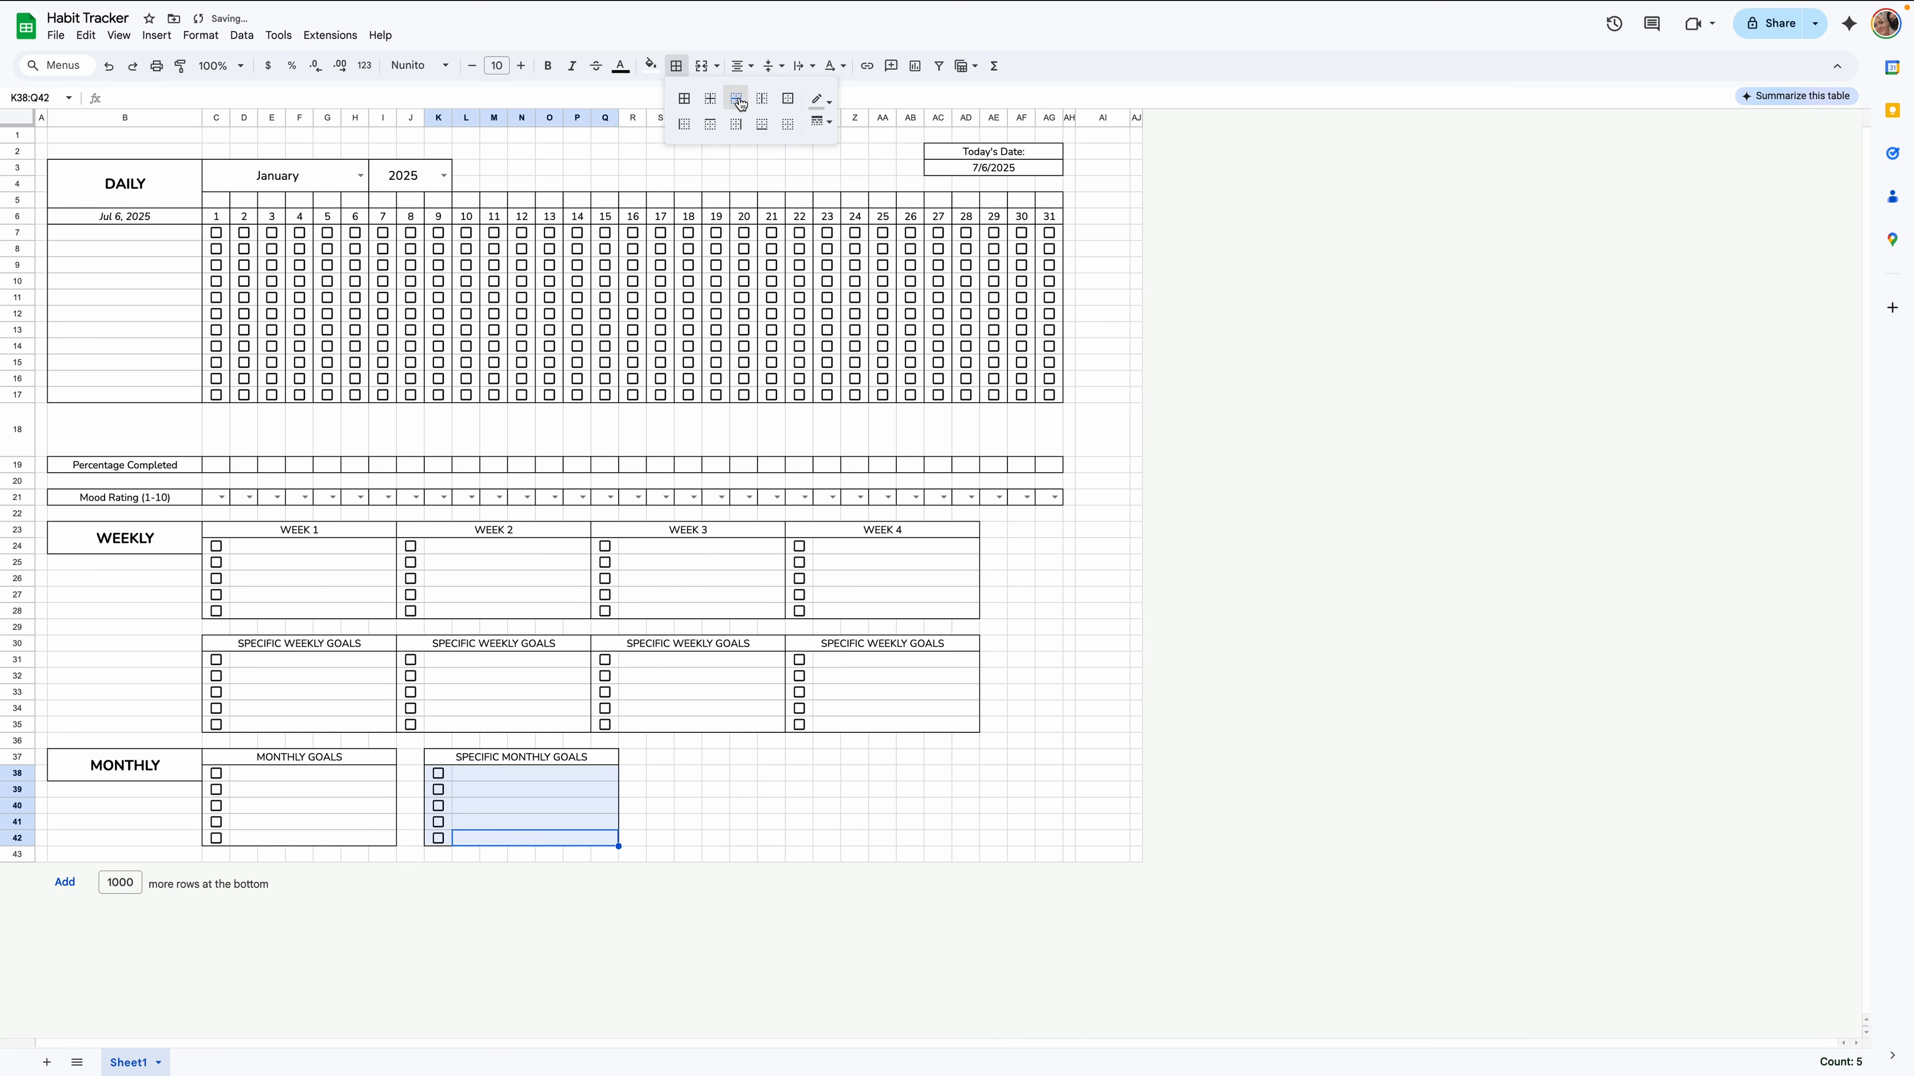
# Hide the sheet's gridlines.
pyautogui.click(215, 151)
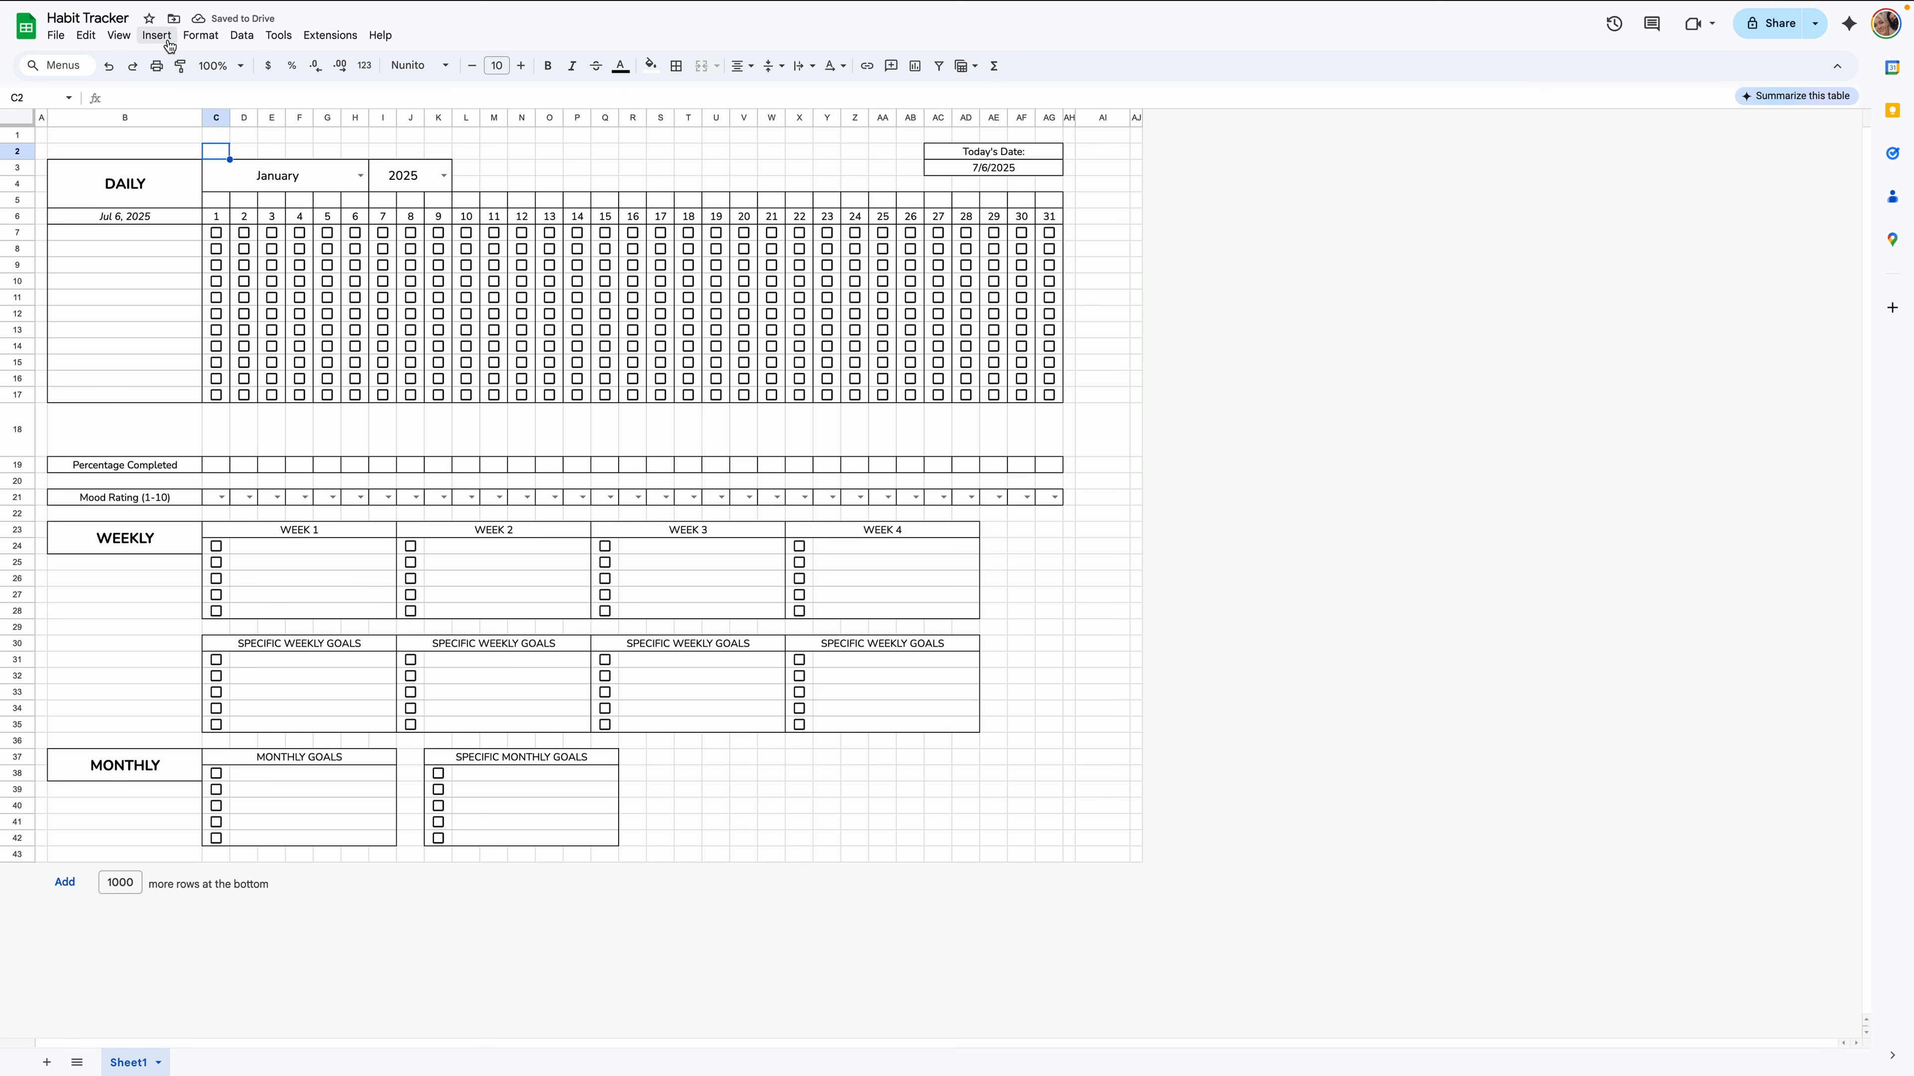
pyautogui.click(133, 42)
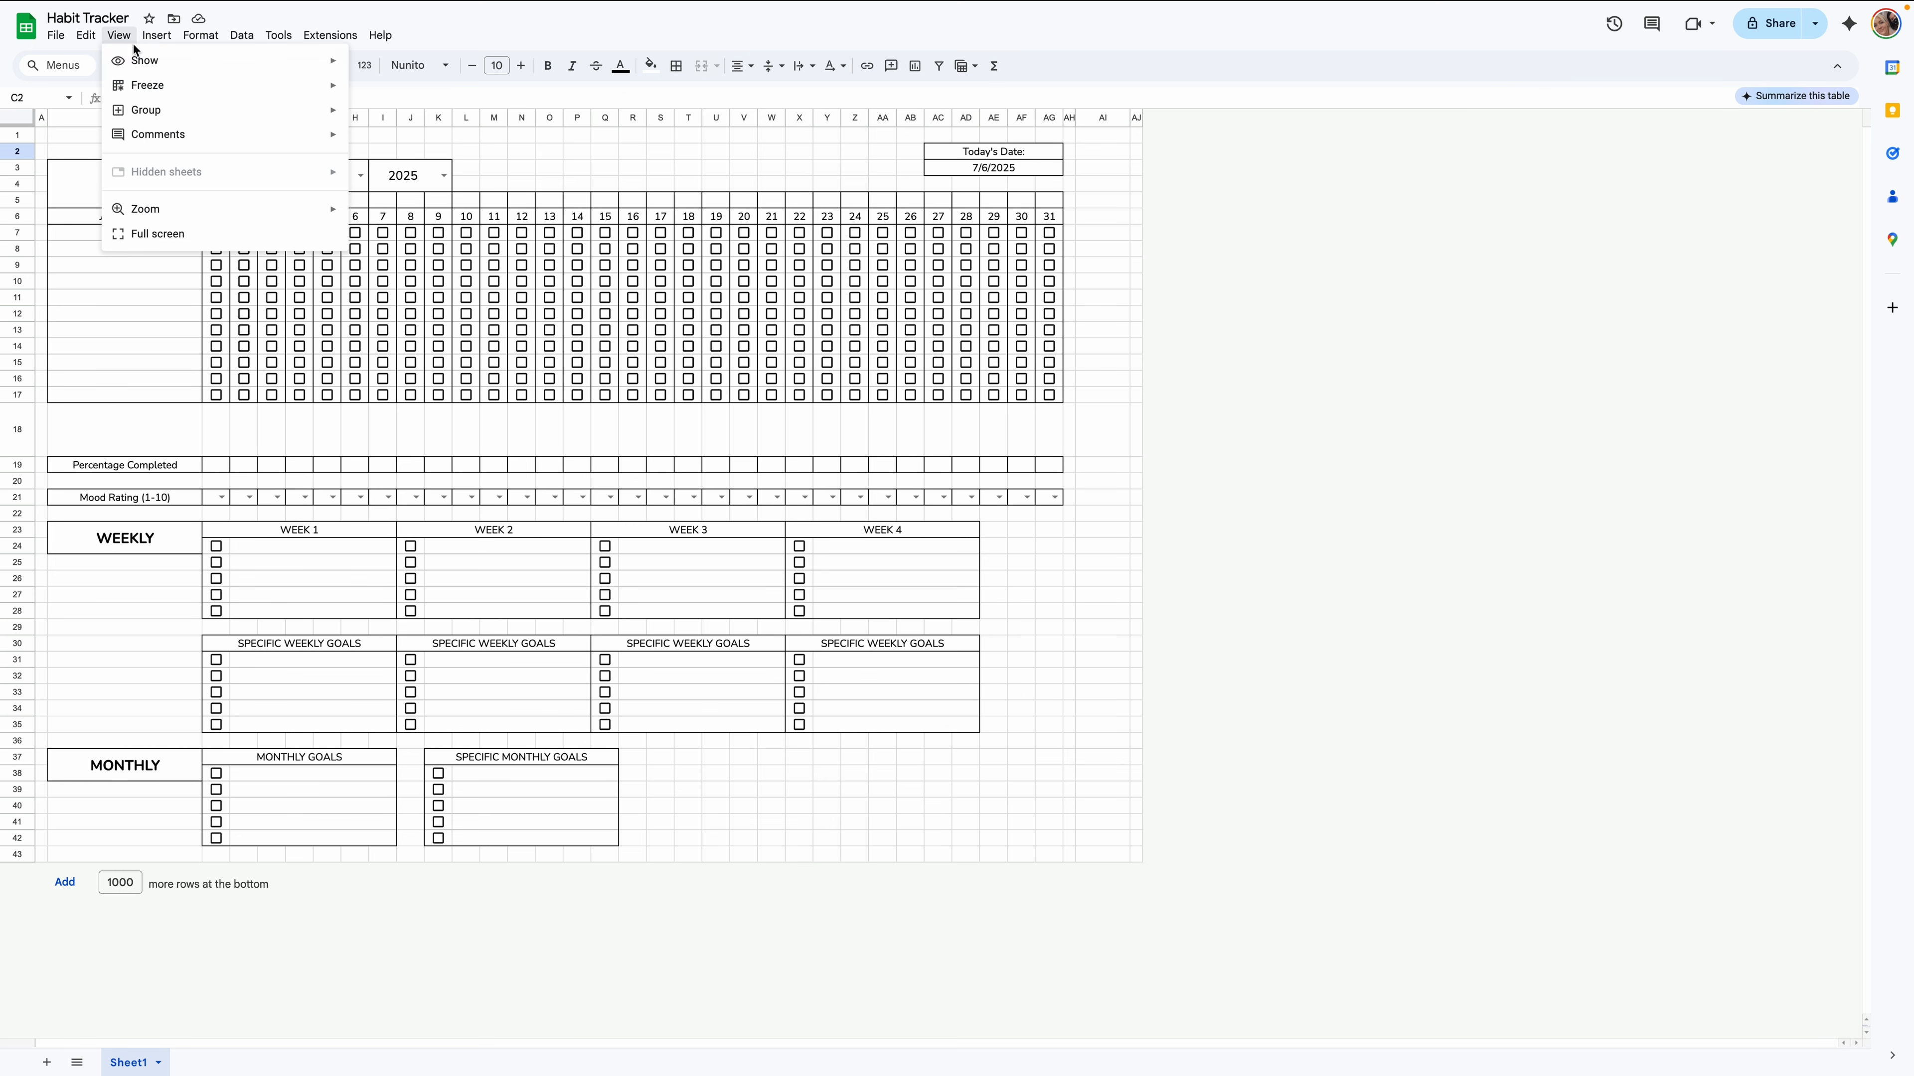
pyautogui.moveTo(136, 60)
pyautogui.click(473, 87)
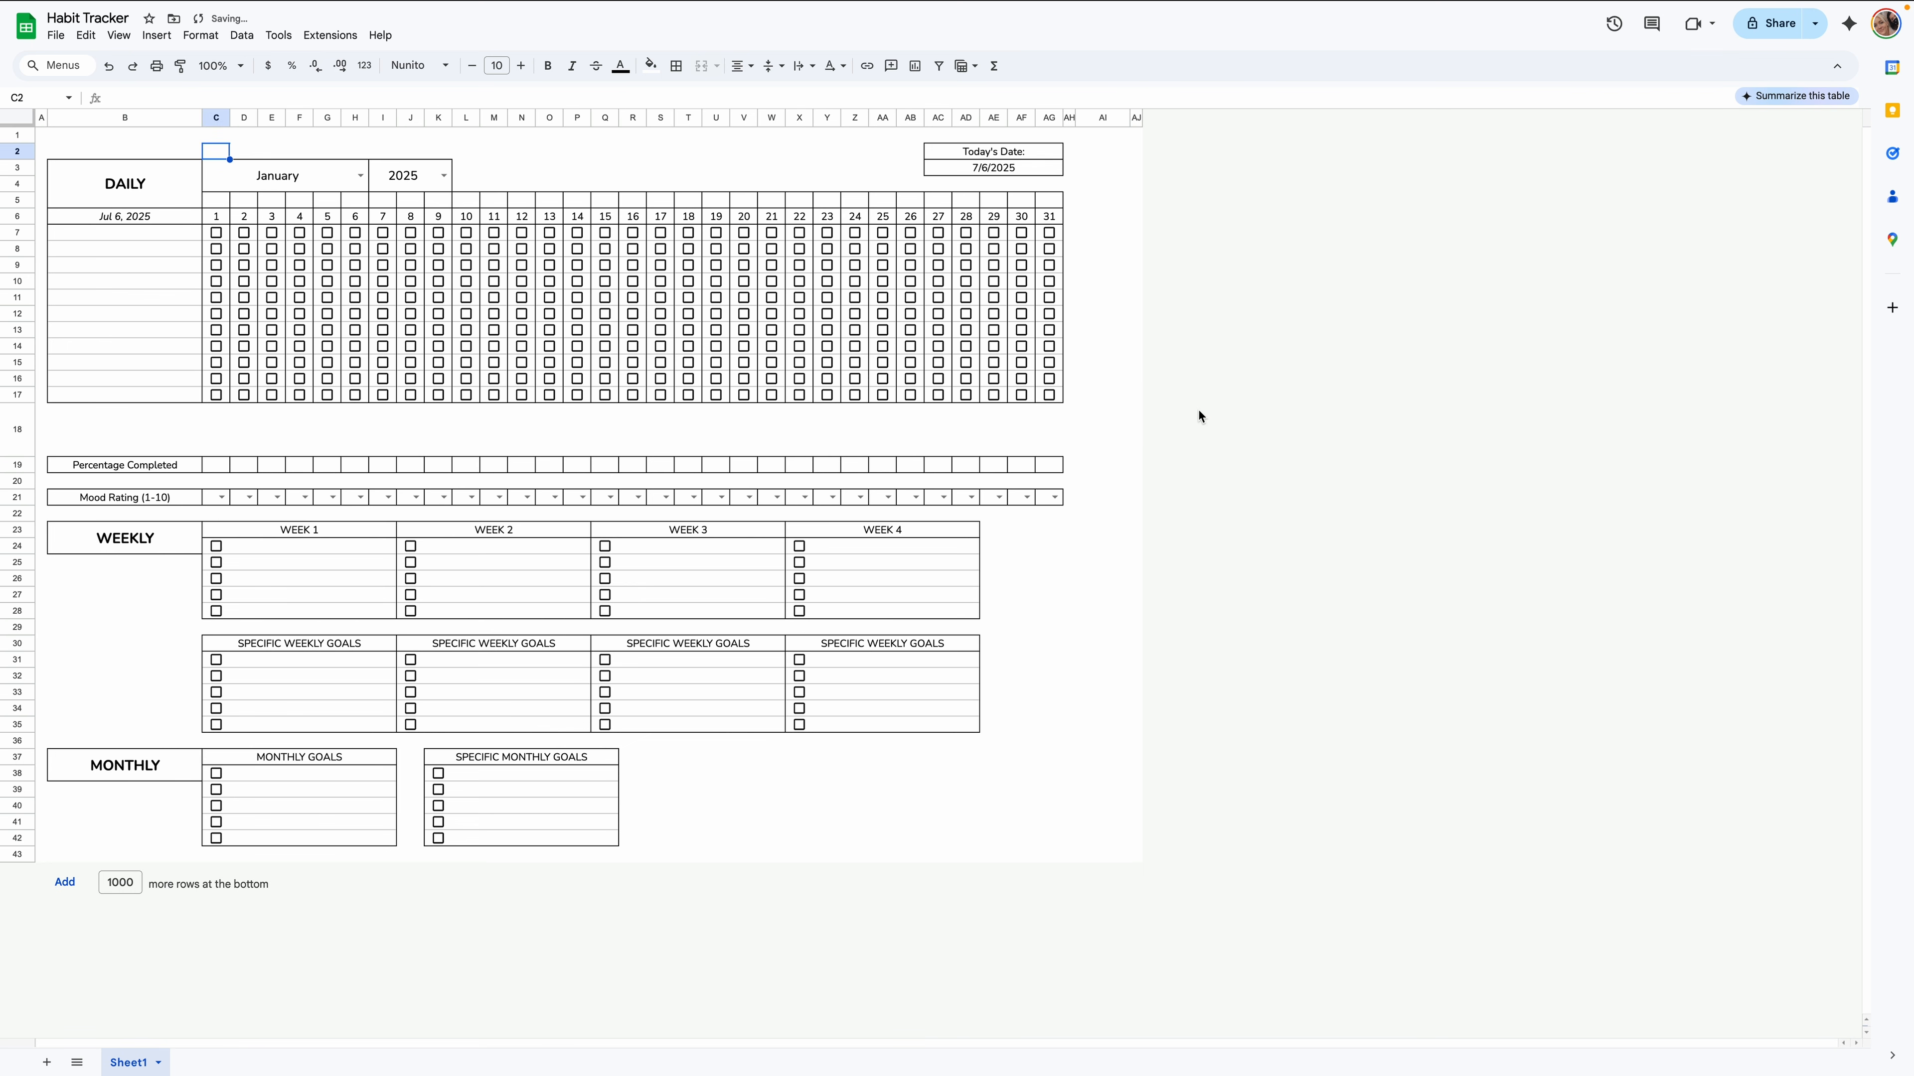
pyautogui.click(1201, 430)
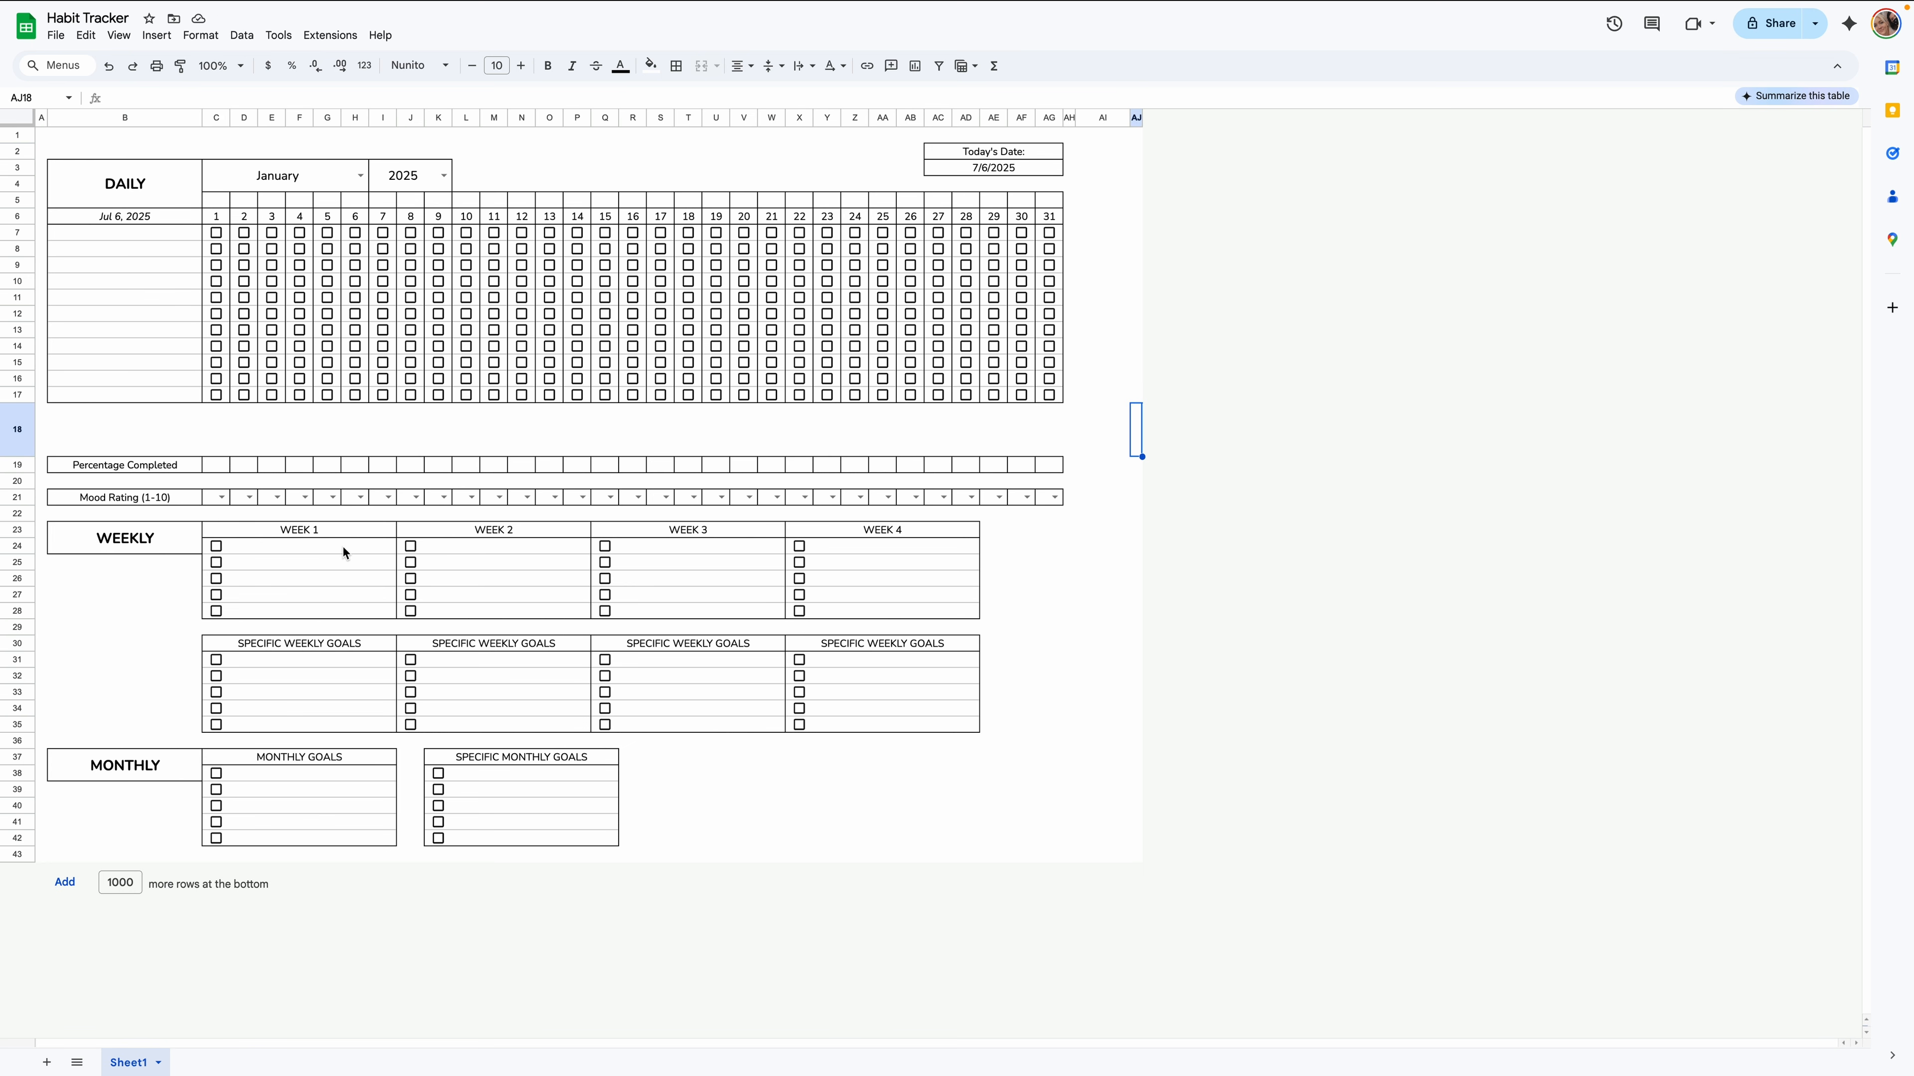
# Bold the WEEK 1–4, SPECIFIC WEEKLY GOALS, MONTHLY GOALS and SPECIFIC MONTHLY GOALS headers and the Today's Date: label.
pyautogui.moveTo(341, 533); pyautogui.dragTo(829, 530)
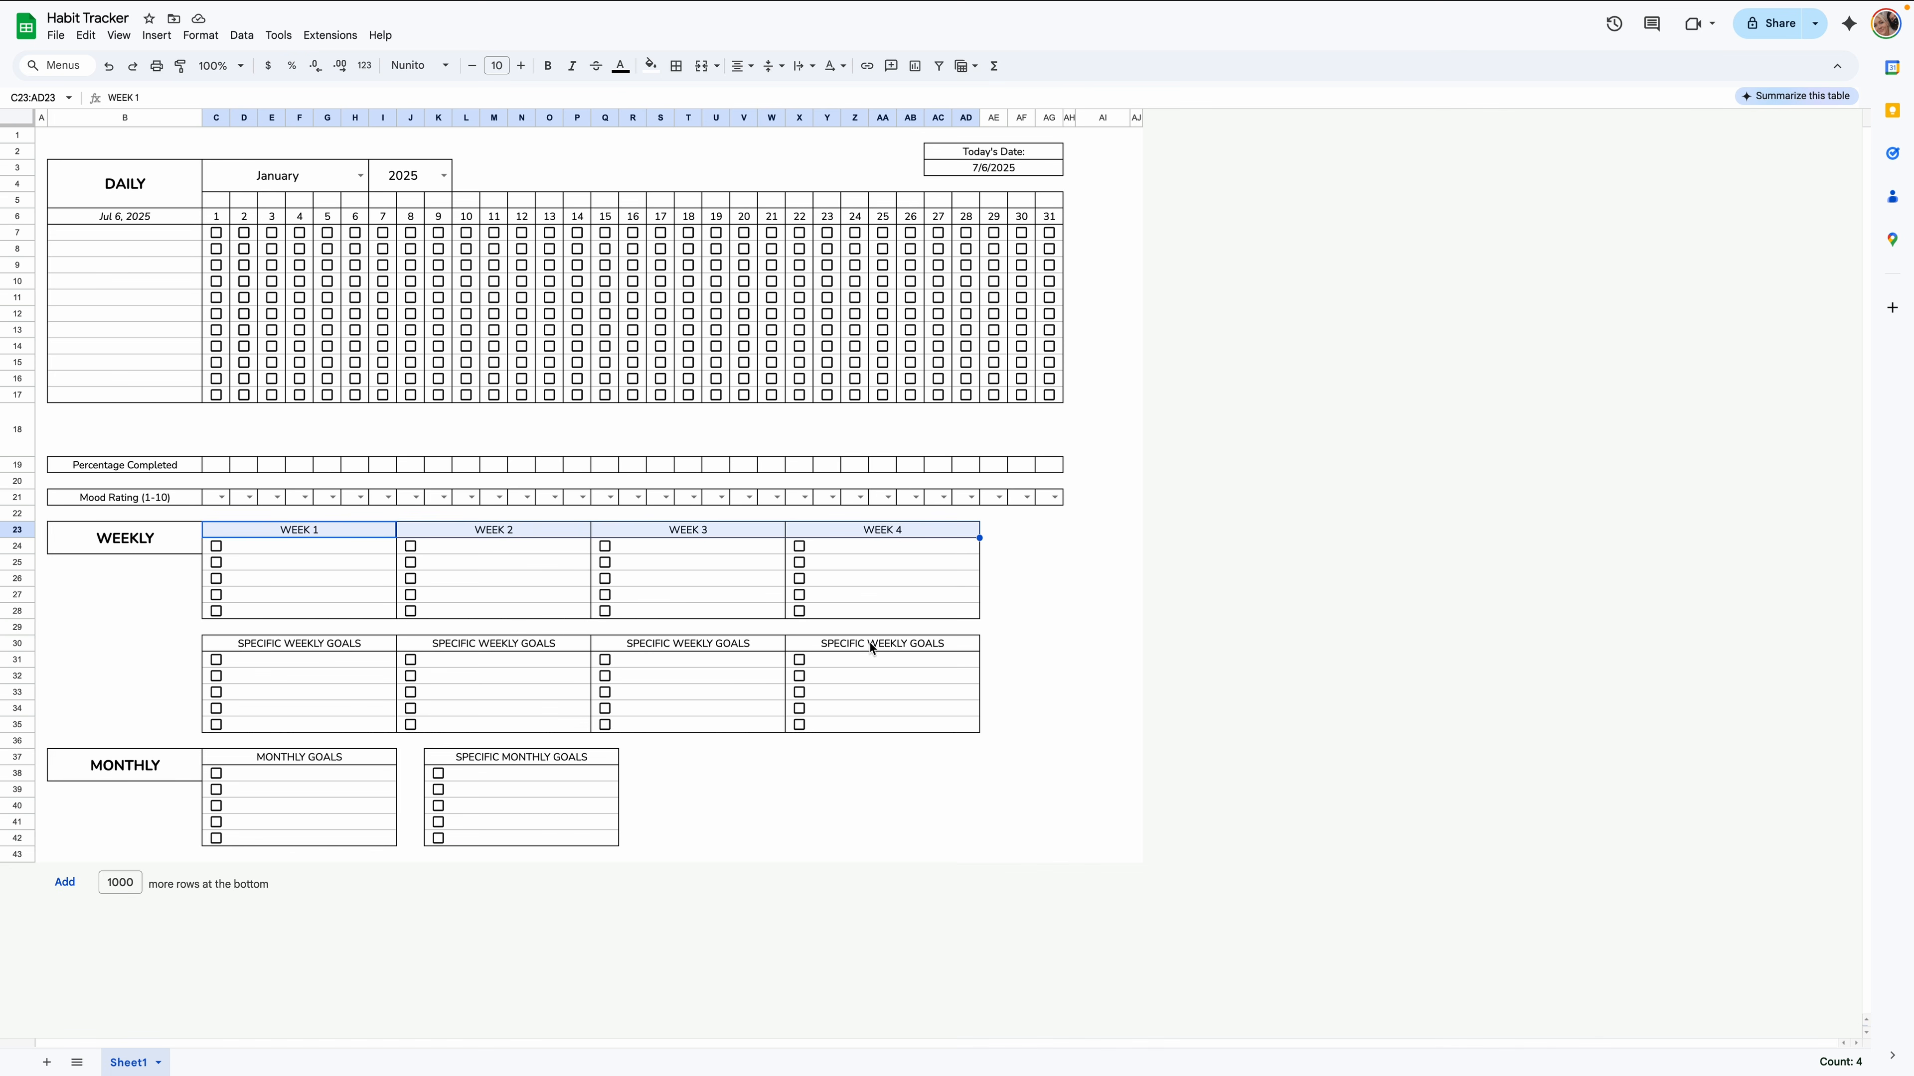
pyautogui.moveTo(872, 648); pyautogui.dragTo(367, 653)
pyautogui.keyDown('ctrl'); pyautogui.click(365, 765); pyautogui.keyUp('ctrl')
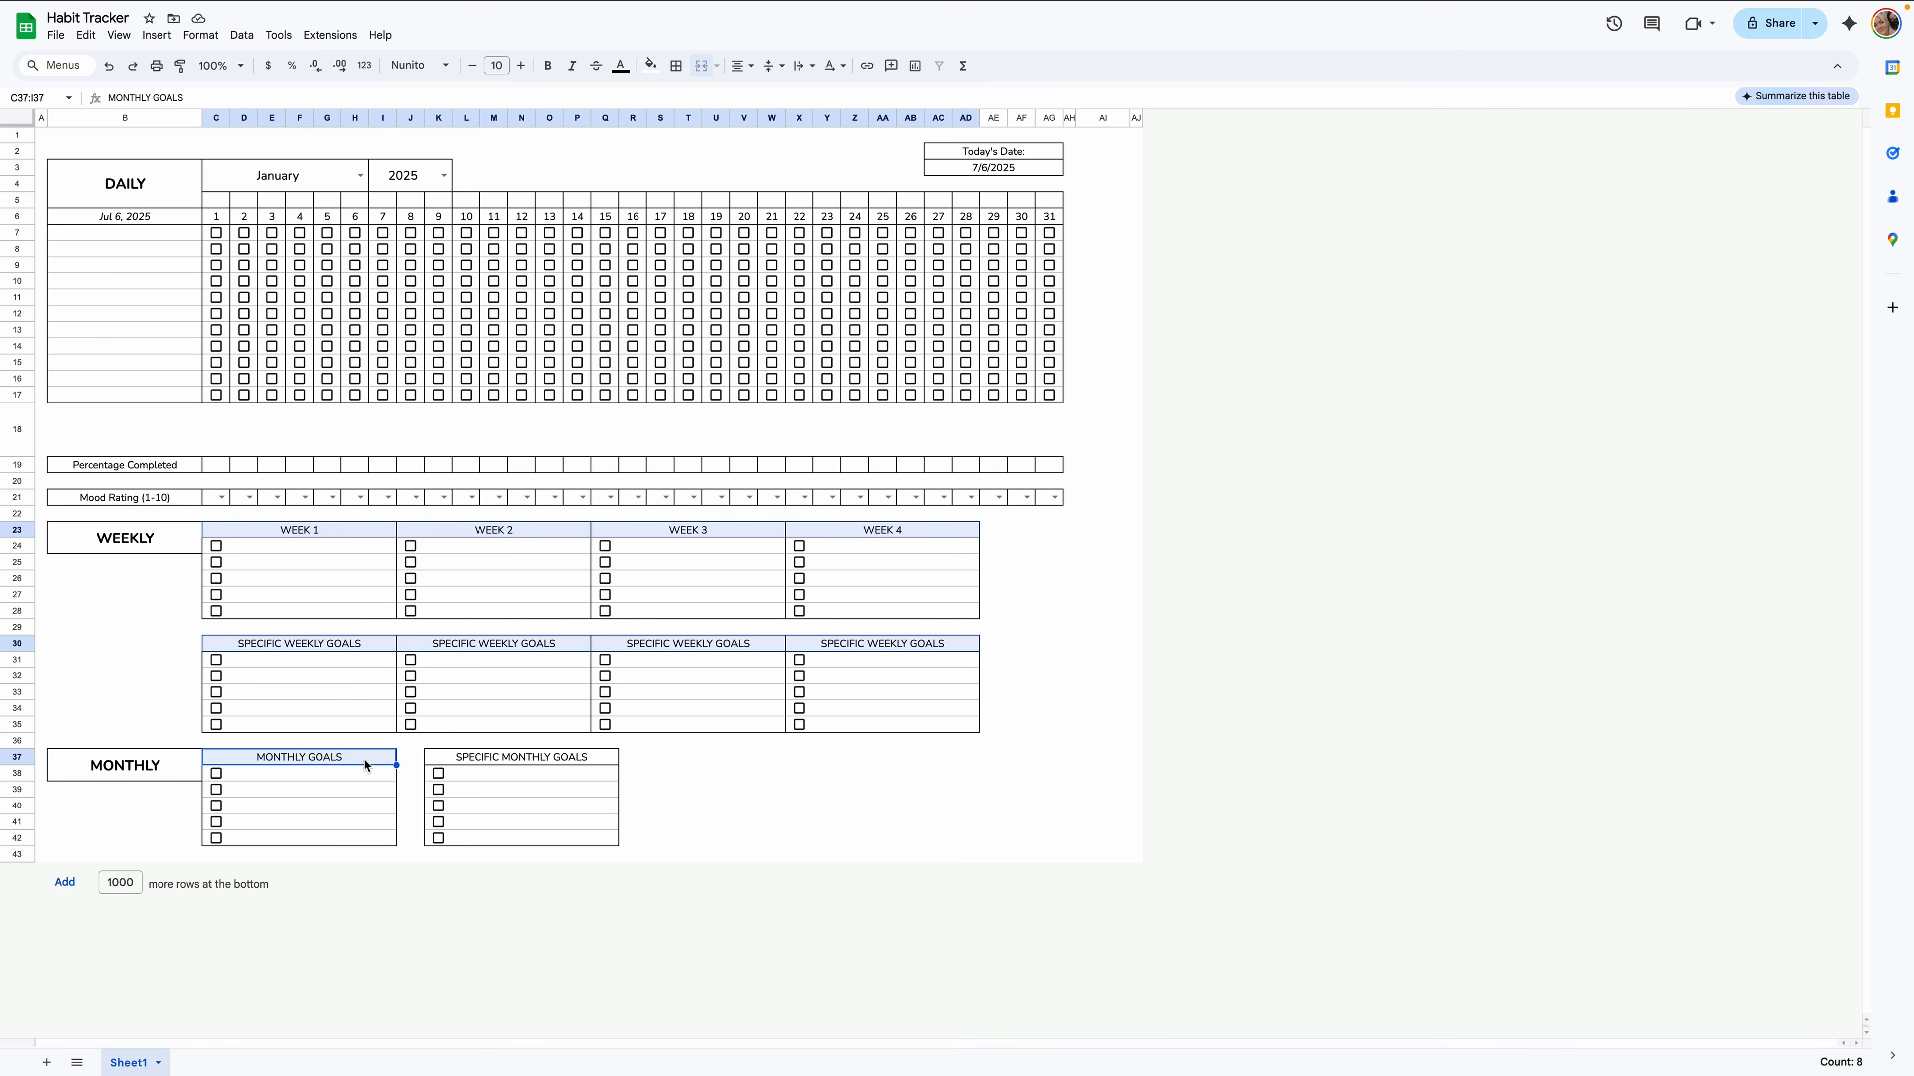
pyautogui.keyDown('ctrl'); pyautogui.click(497, 758); pyautogui.keyUp('ctrl')
pyautogui.click(548, 66)
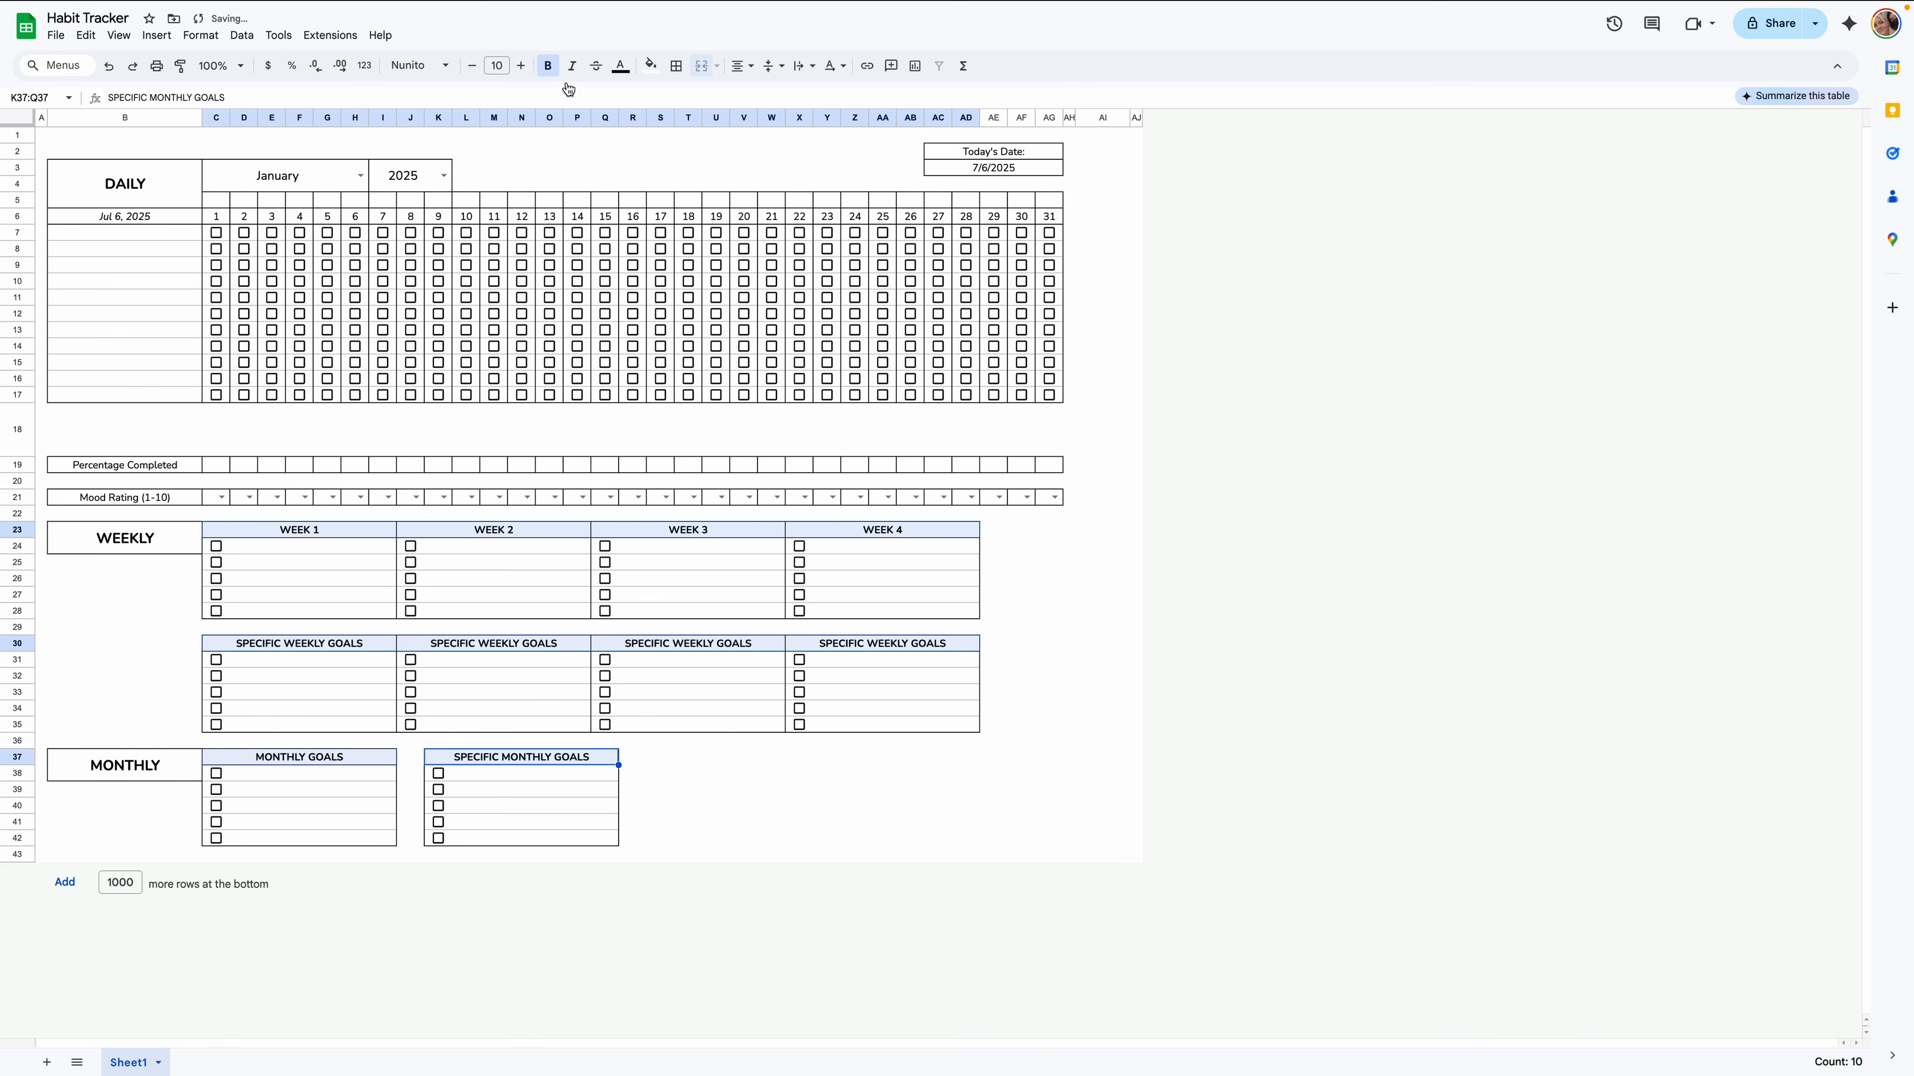
pyautogui.click(1017, 155)
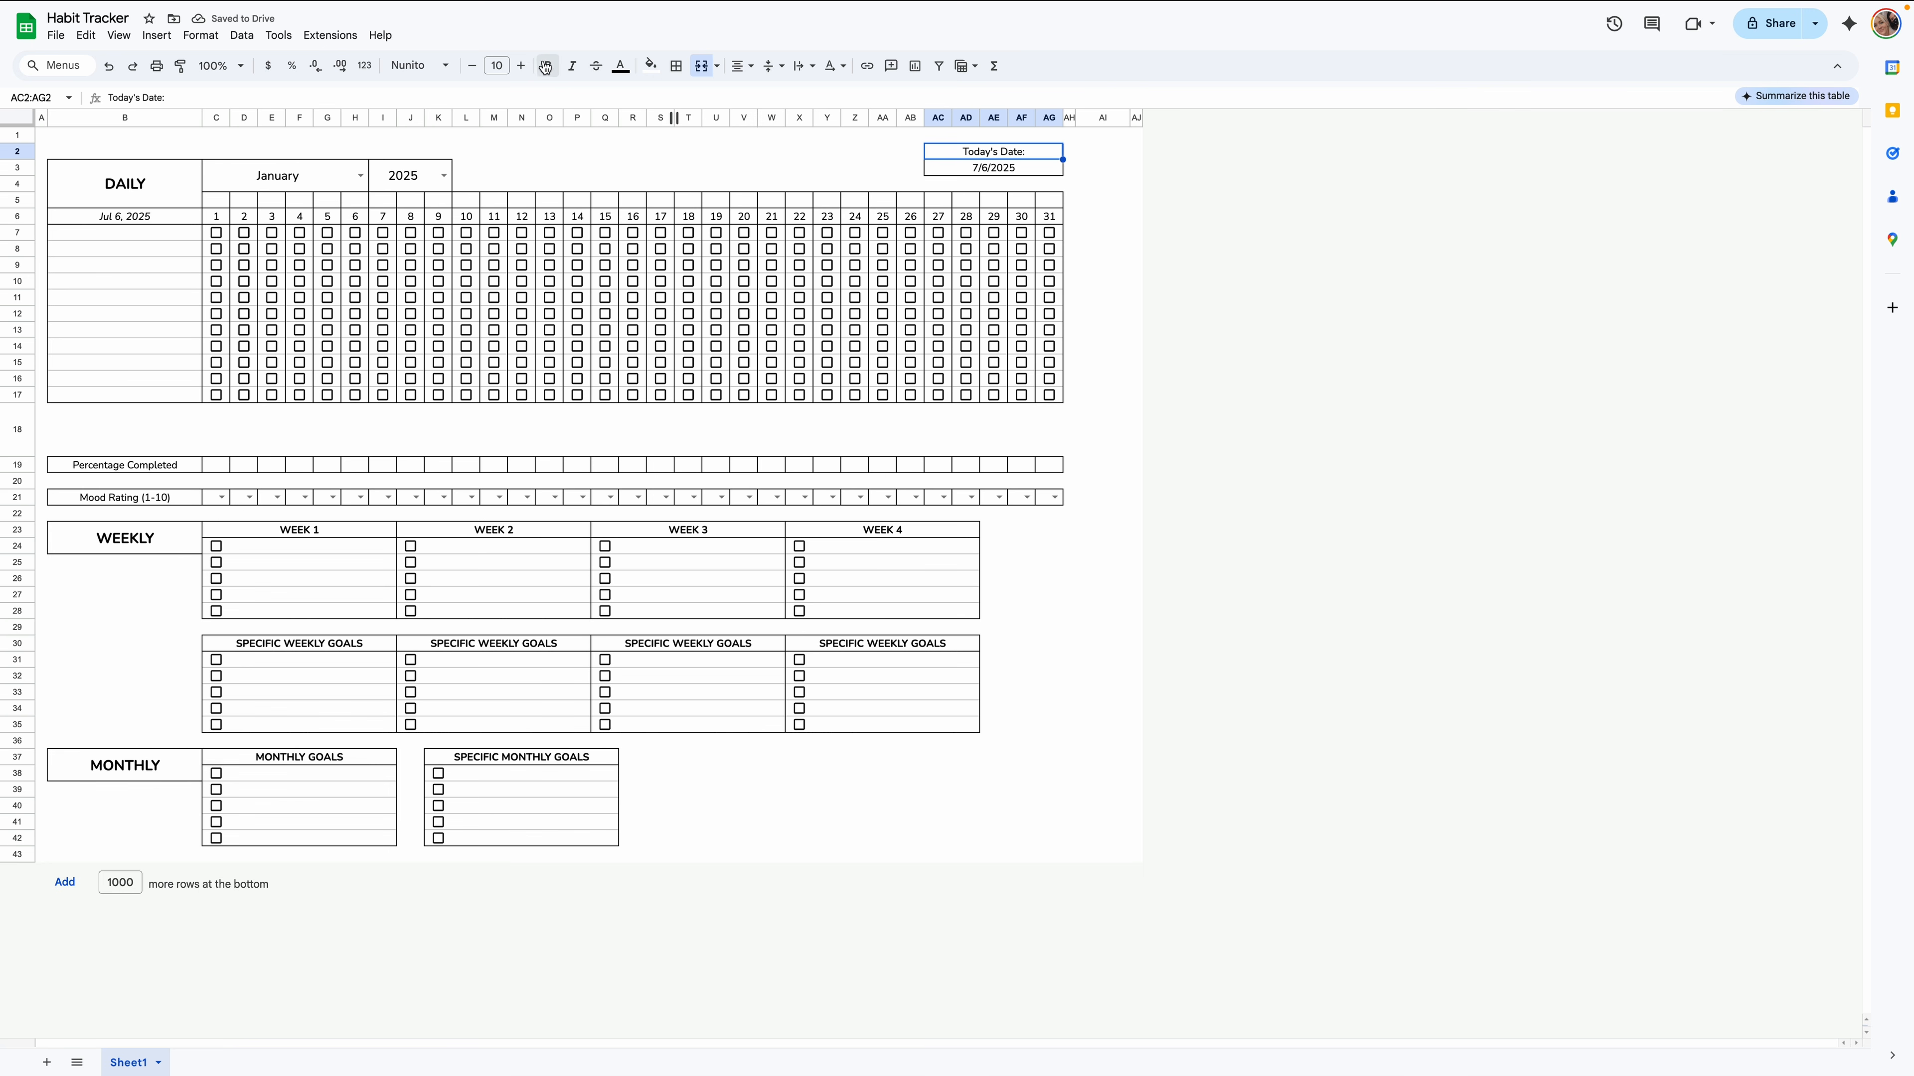
pyautogui.click(546, 67)
# In the Productivity Planner Tutorial spreadsheet, switch the month dropdown to April, June and back to July to check the weekday row.
pyautogui.click(309, 185)
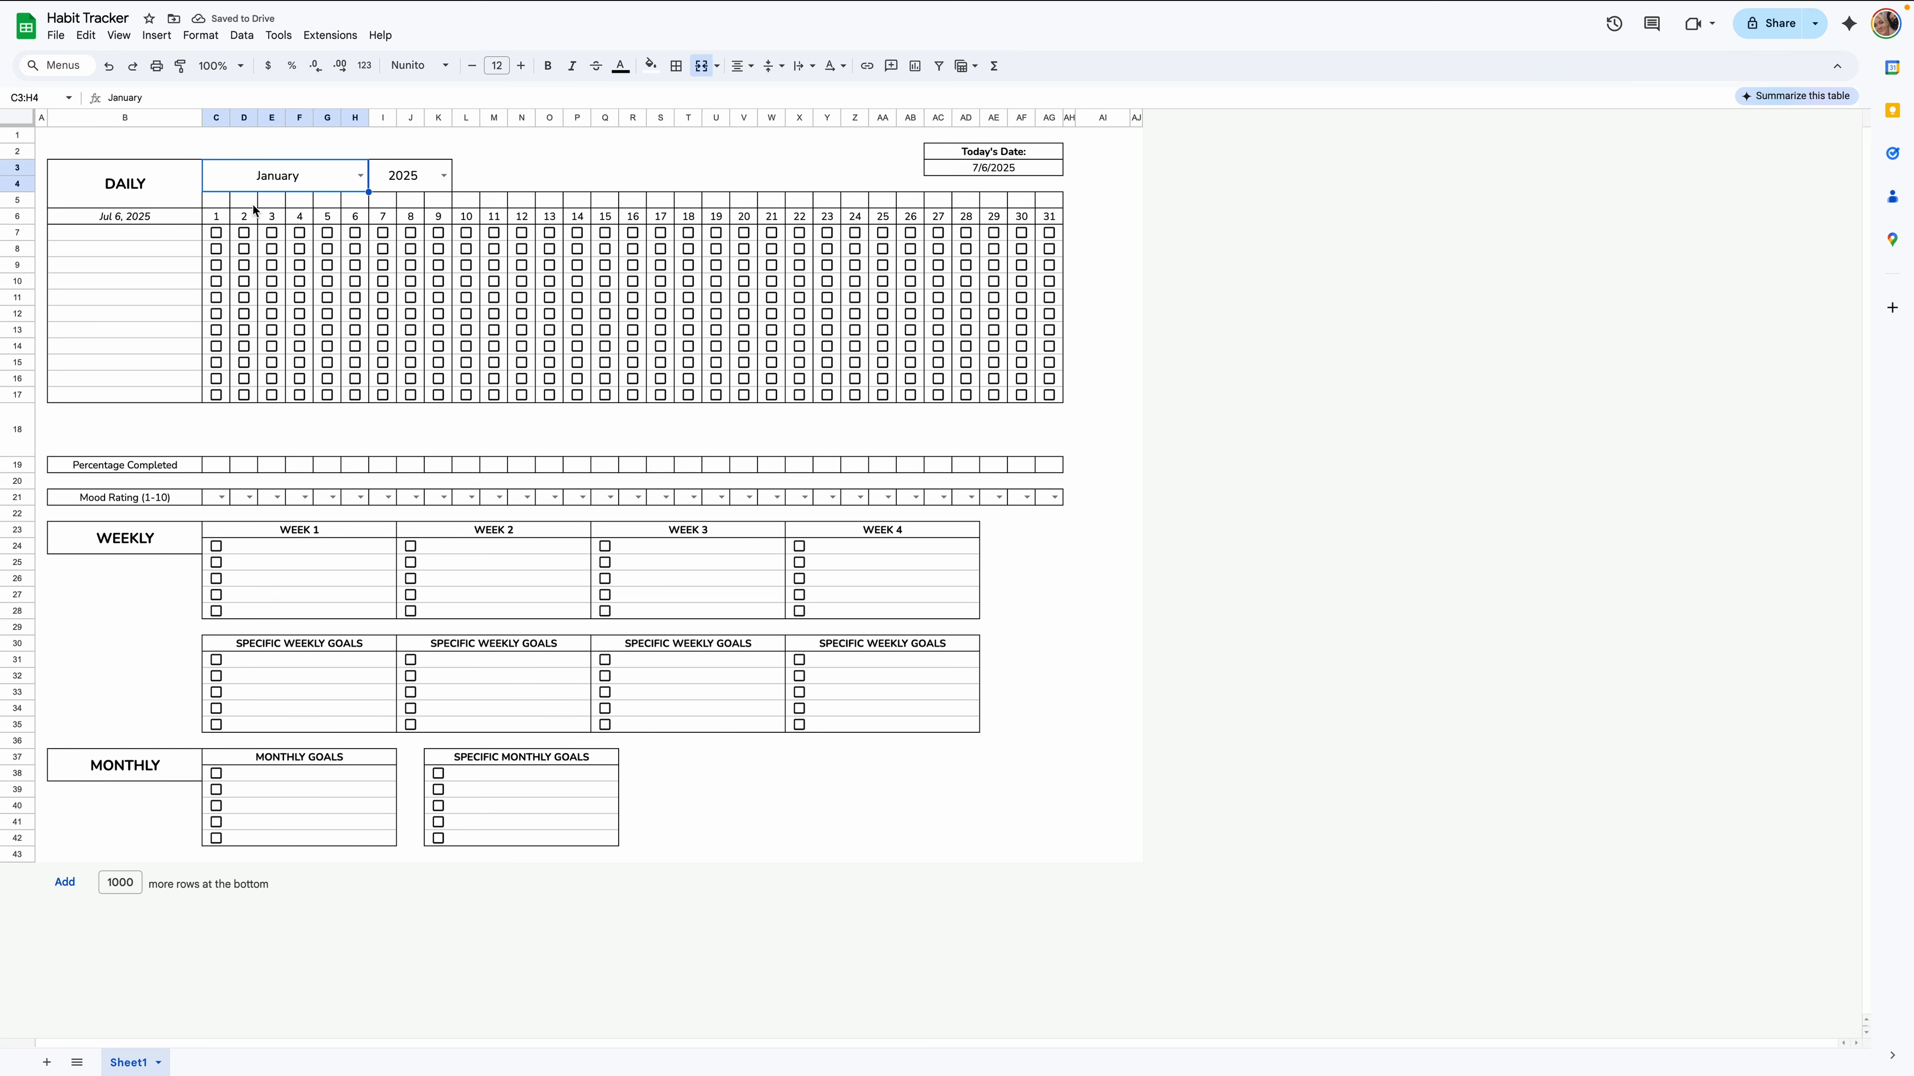
pyautogui.click(222, 161)
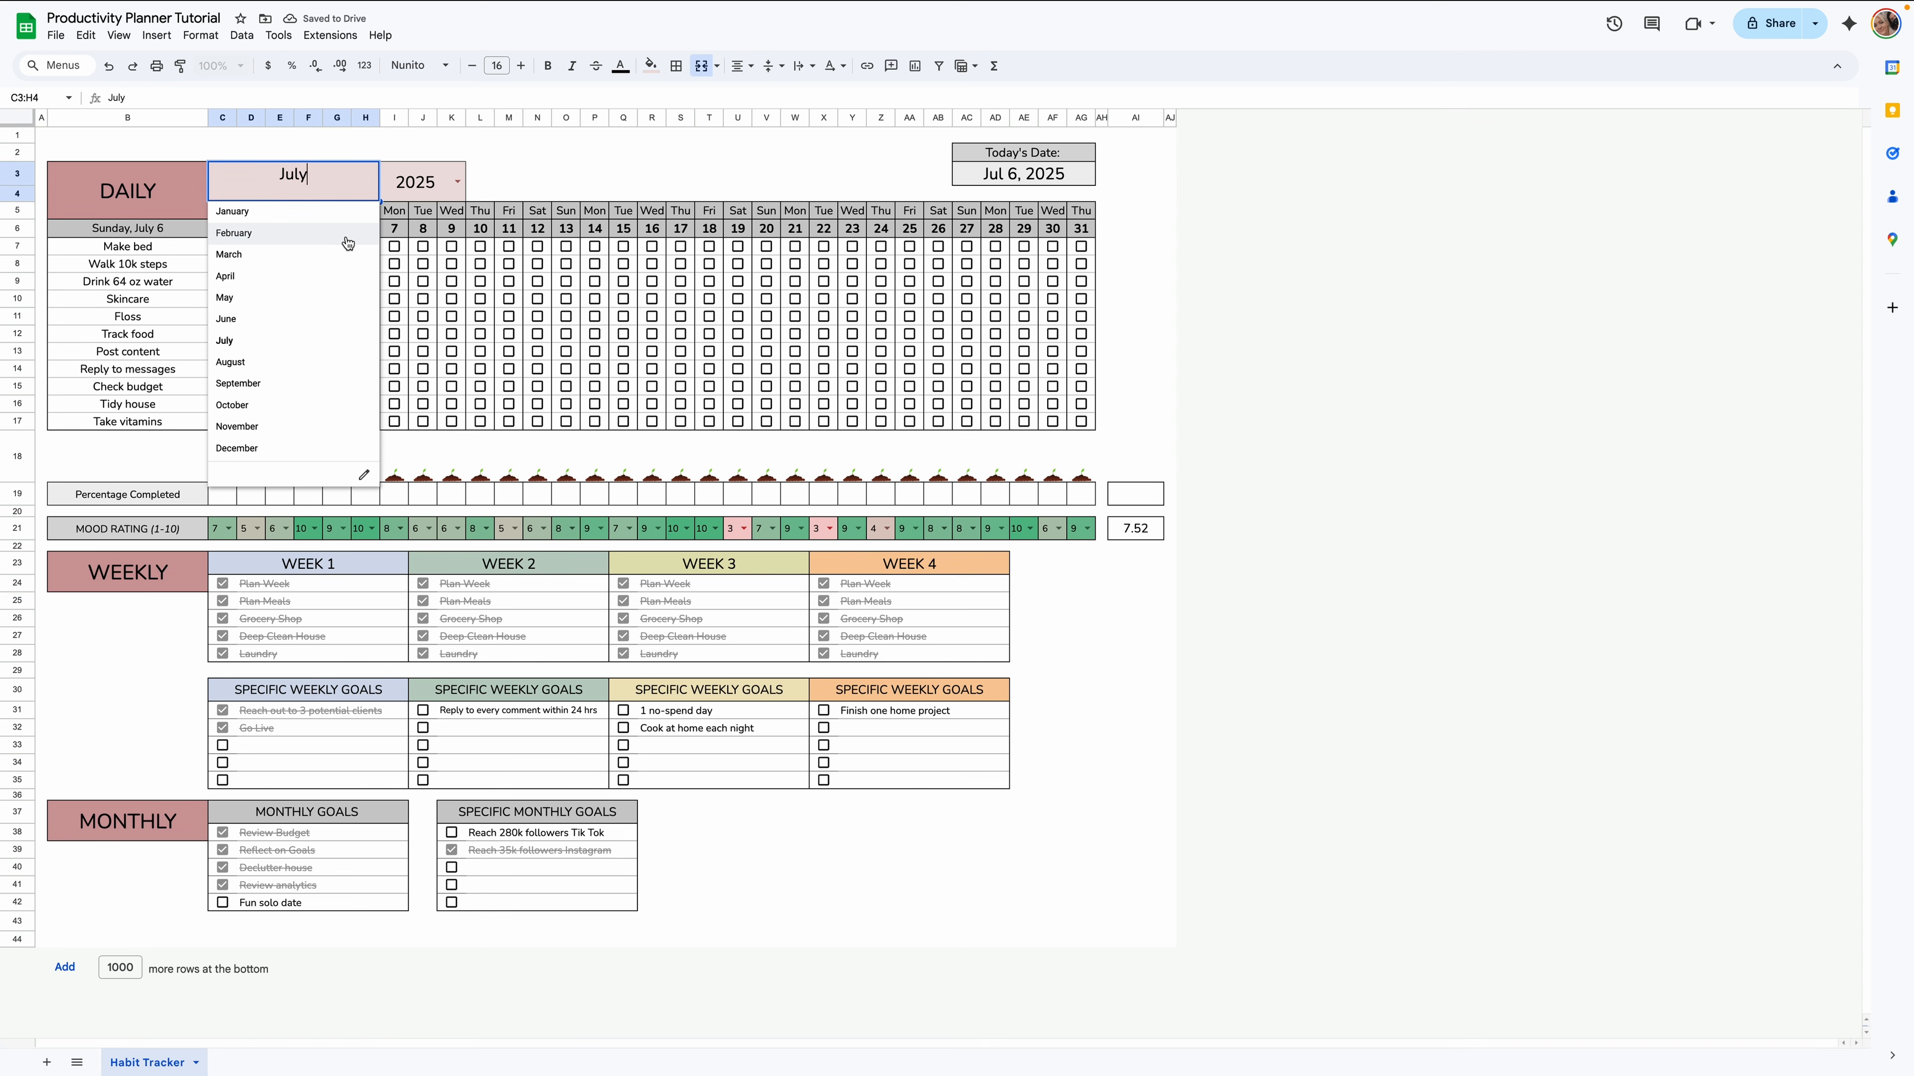
pyautogui.click(343, 278)
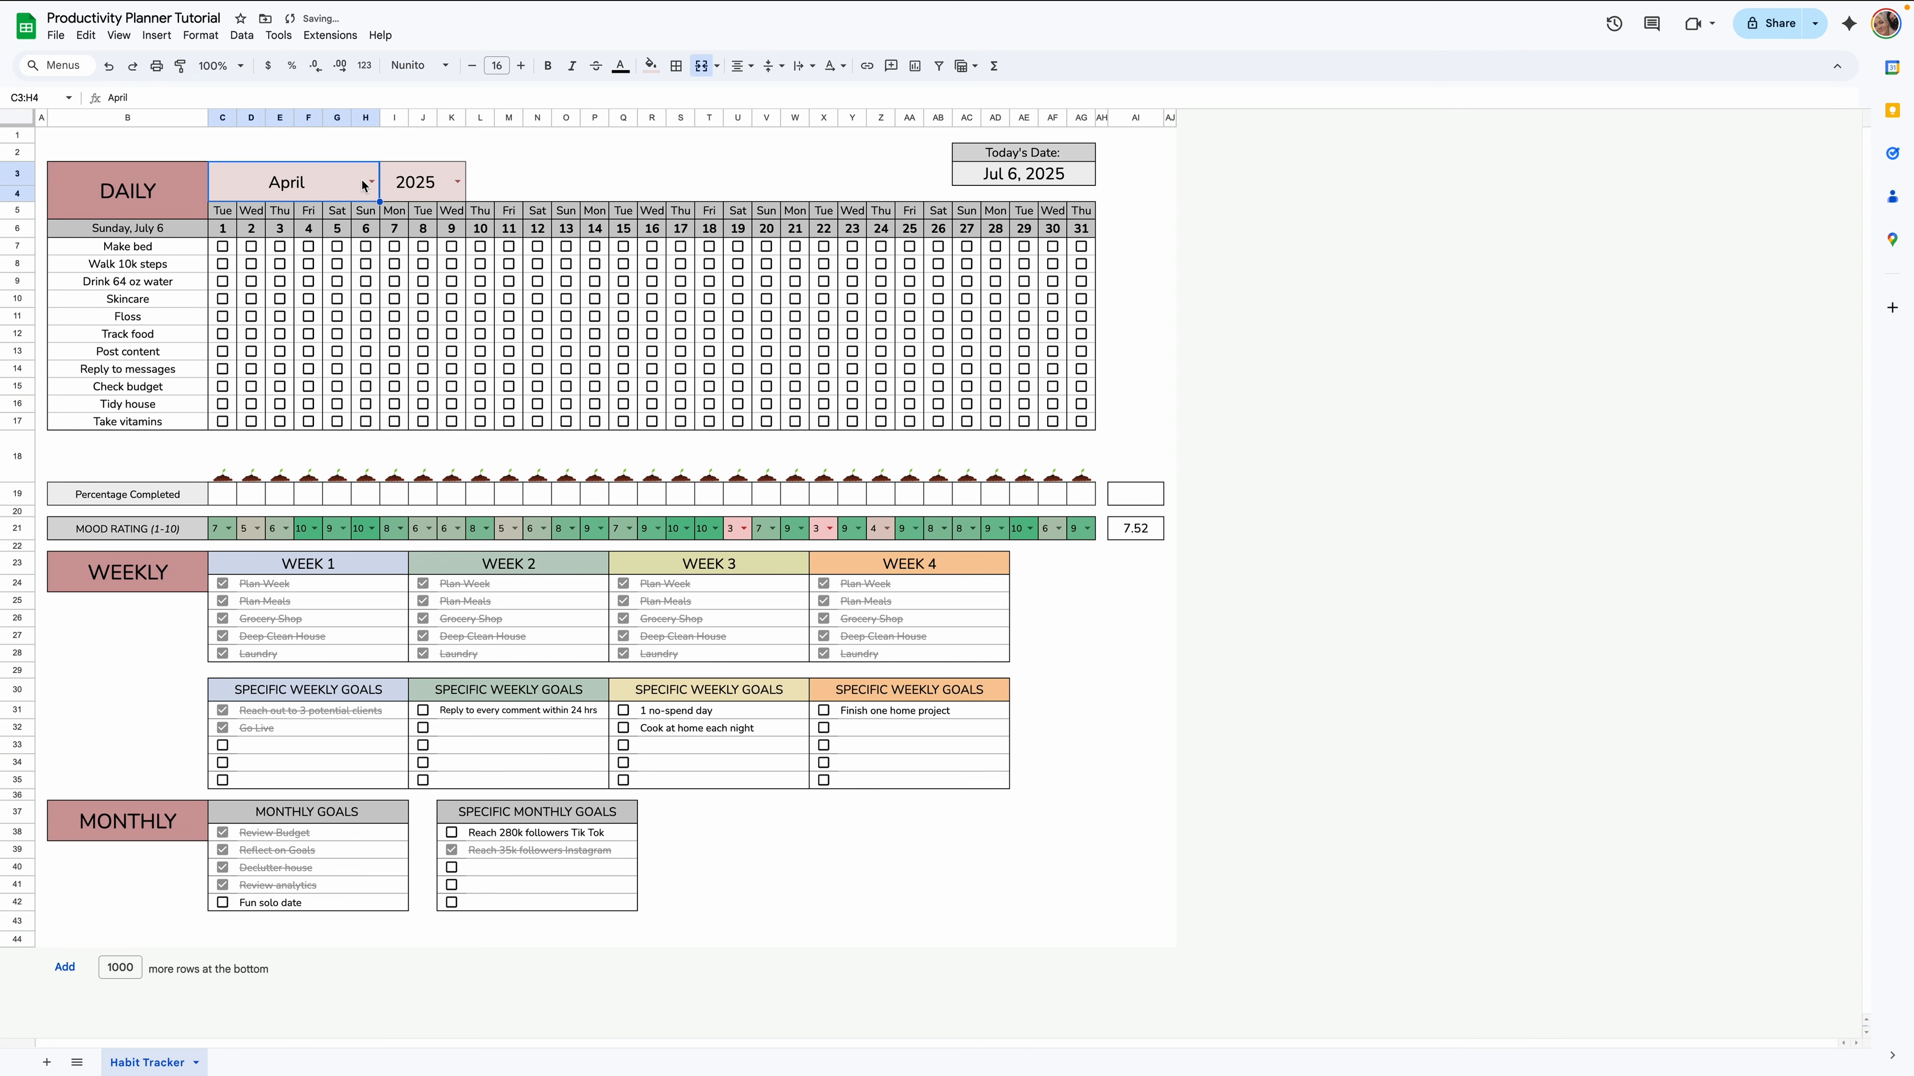
pyautogui.click(364, 185)
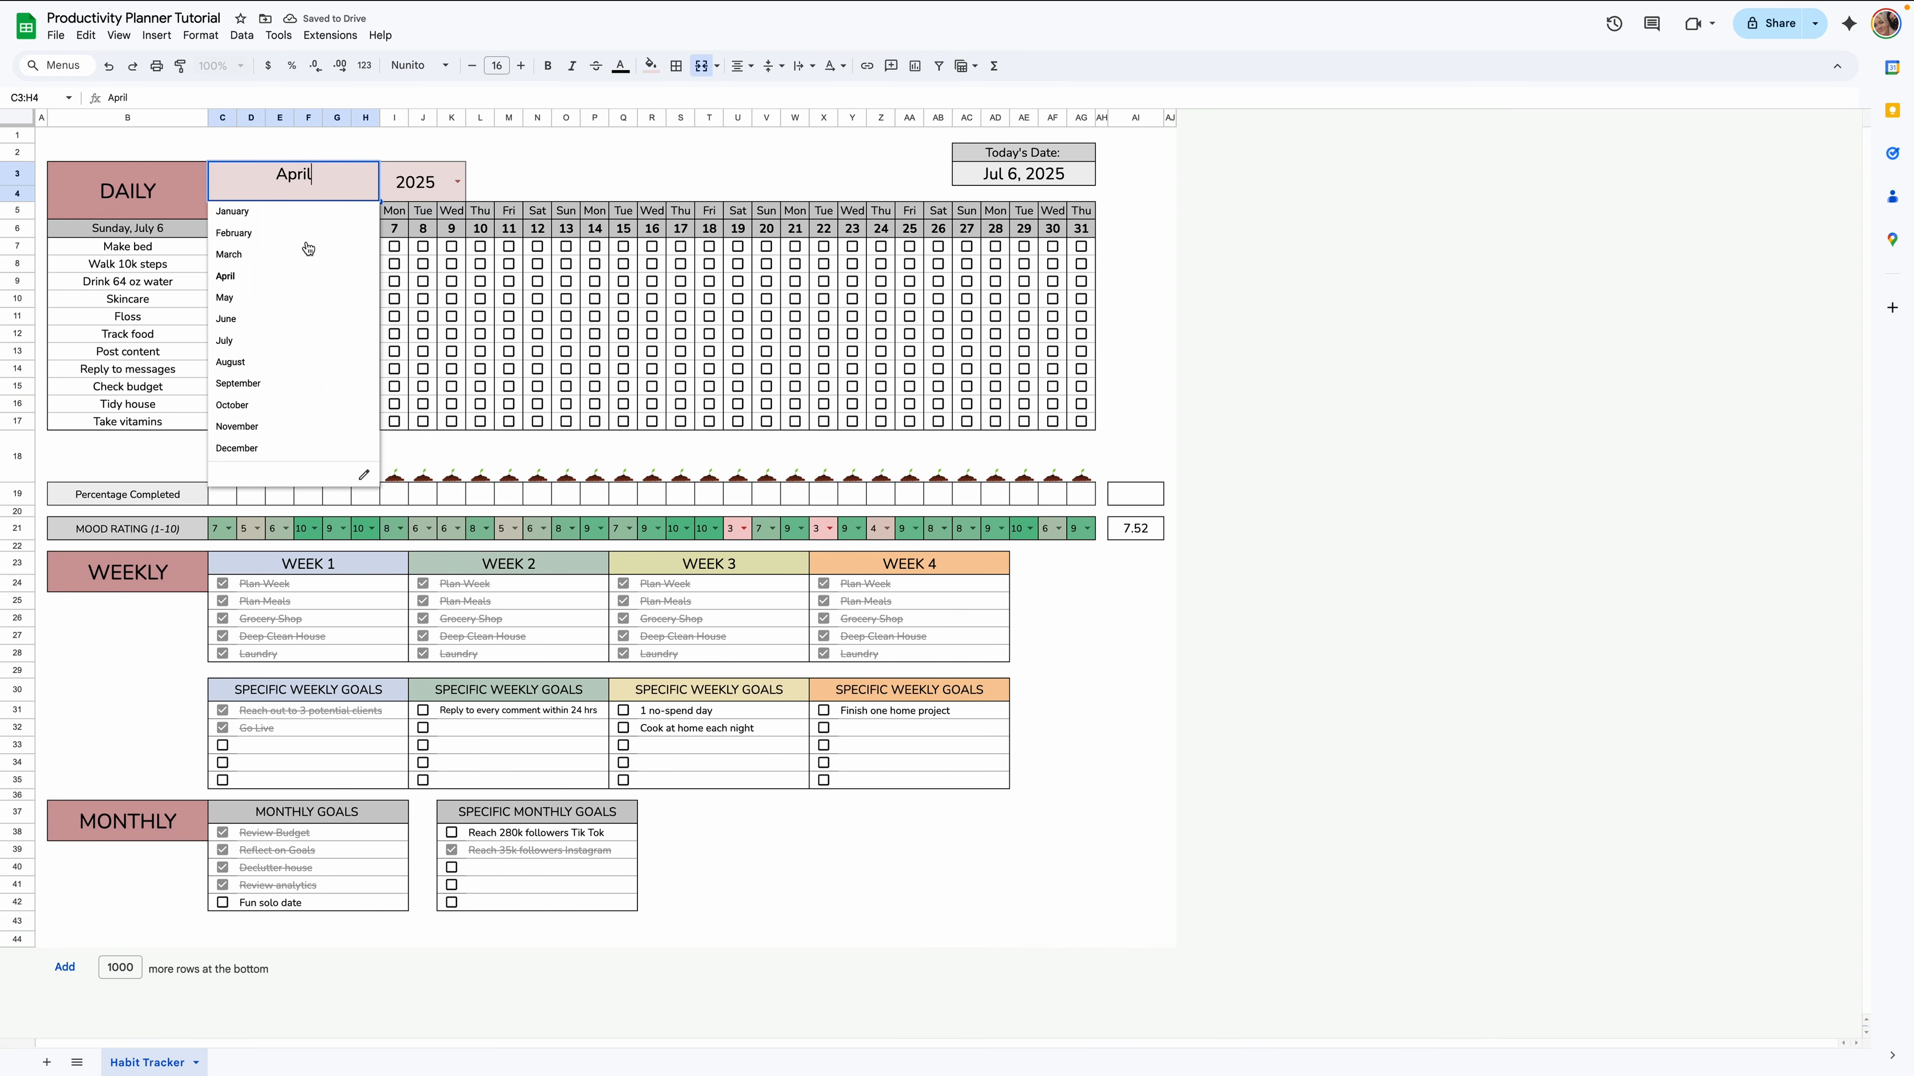
pyautogui.click(290, 319)
pyautogui.click(372, 181)
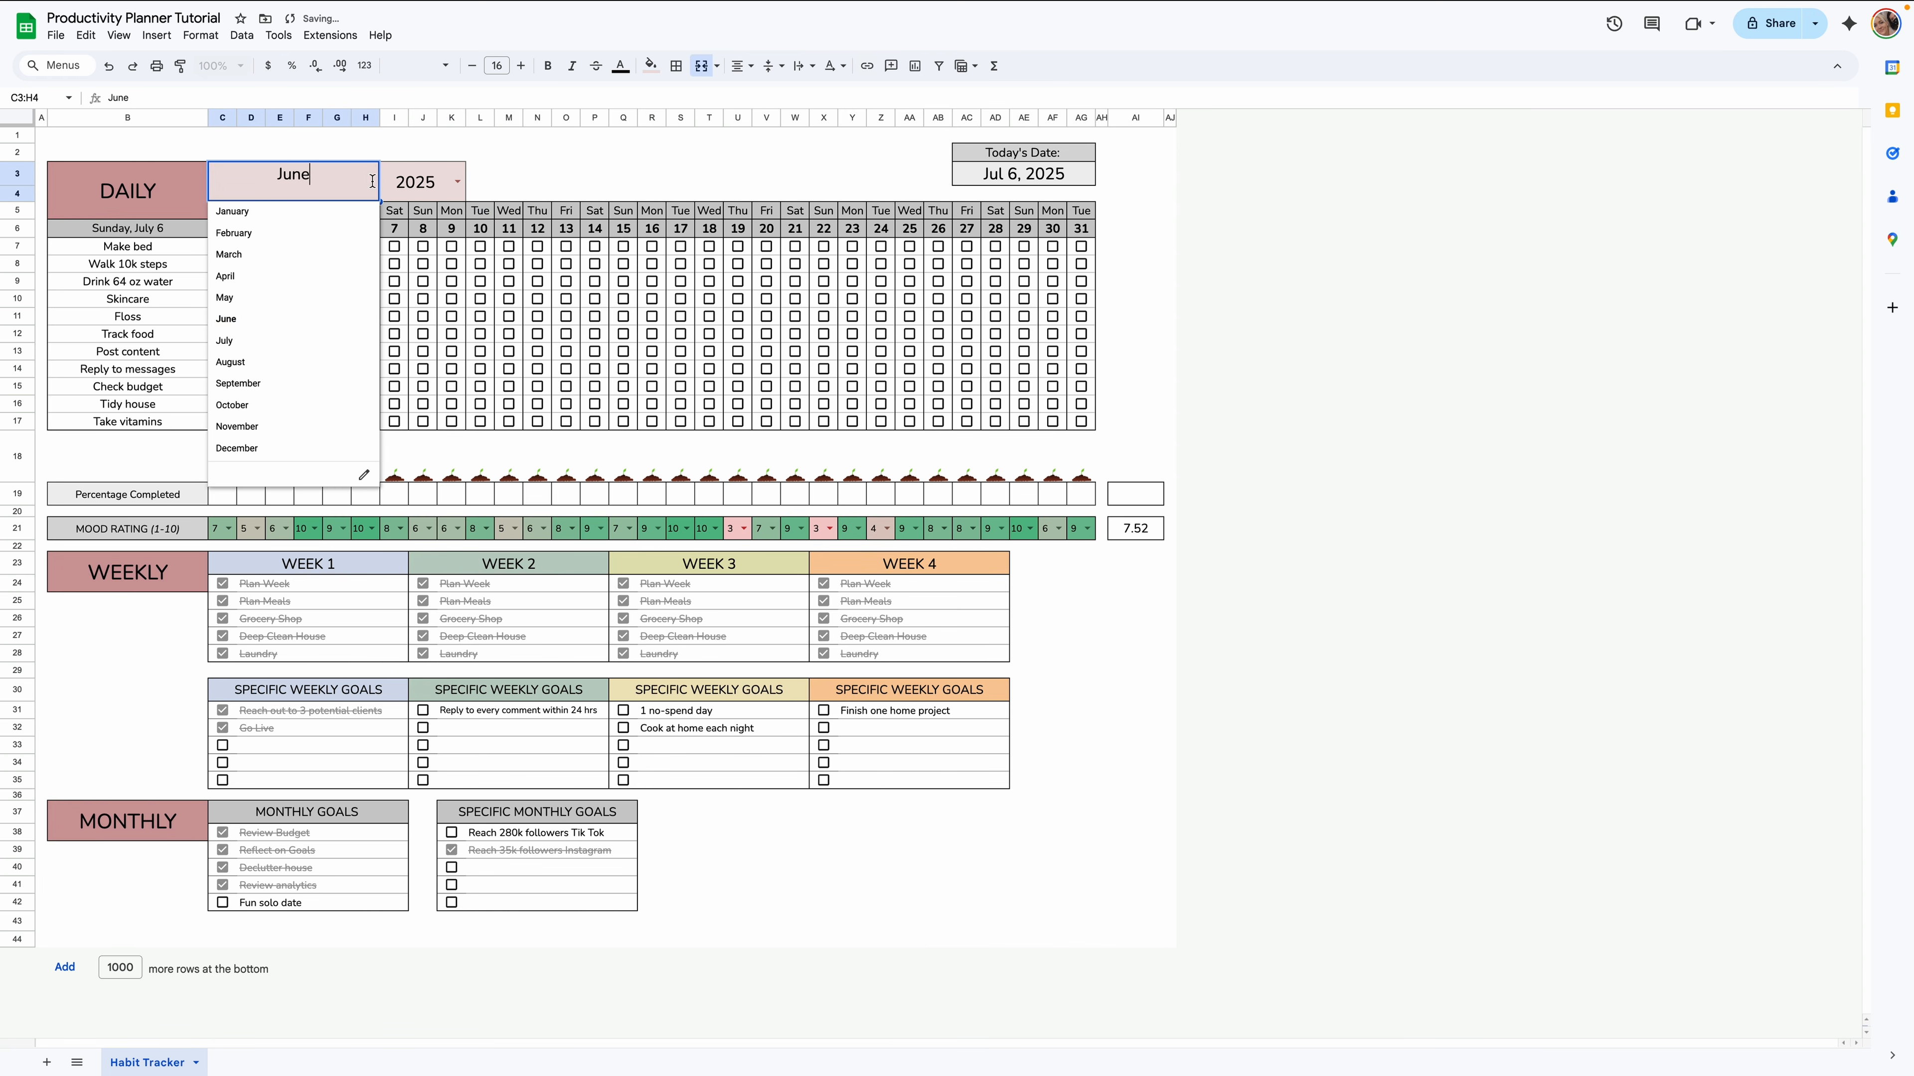
pyautogui.click(360, 341)
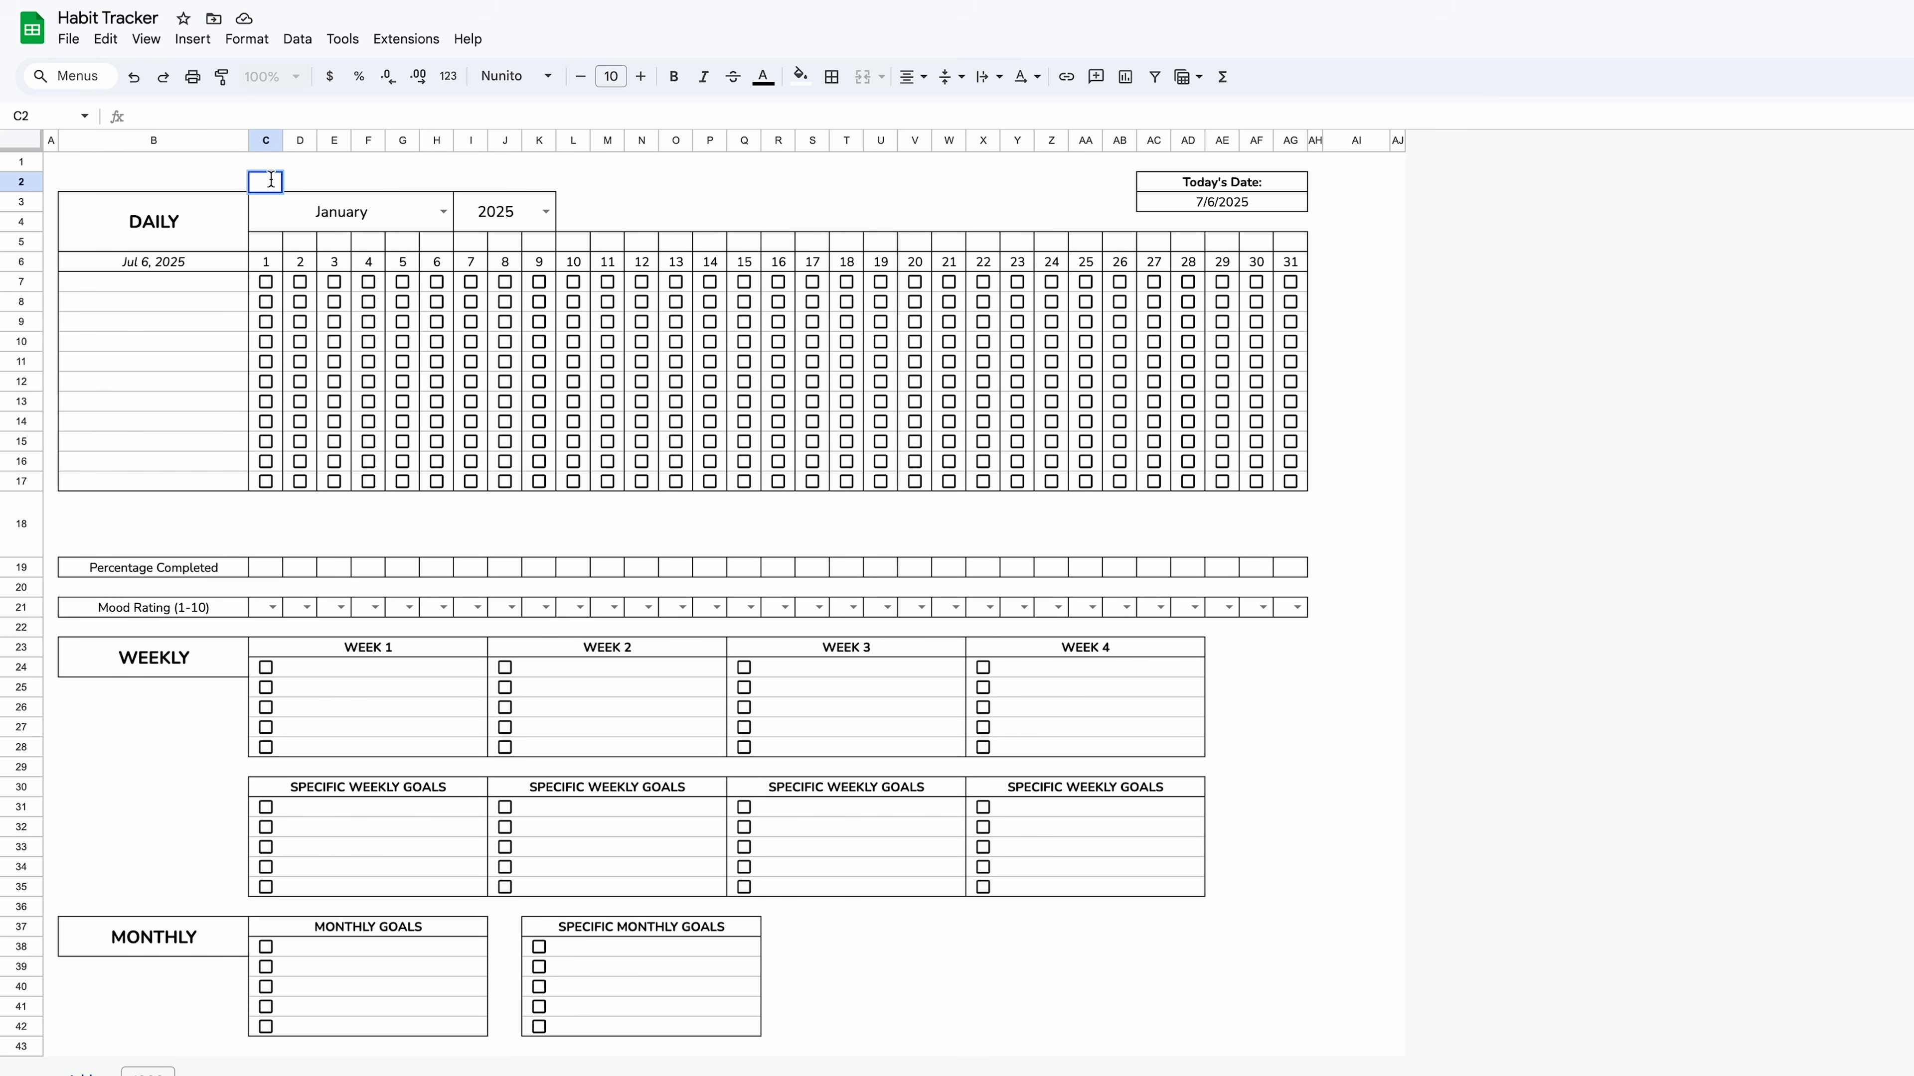
# Enter the formula =month(datevalue(C3&"1")) in C2 to convert the selected month name into its number.
pyautogui.doubleClick(271, 180)
pyautogui.write('=month(')
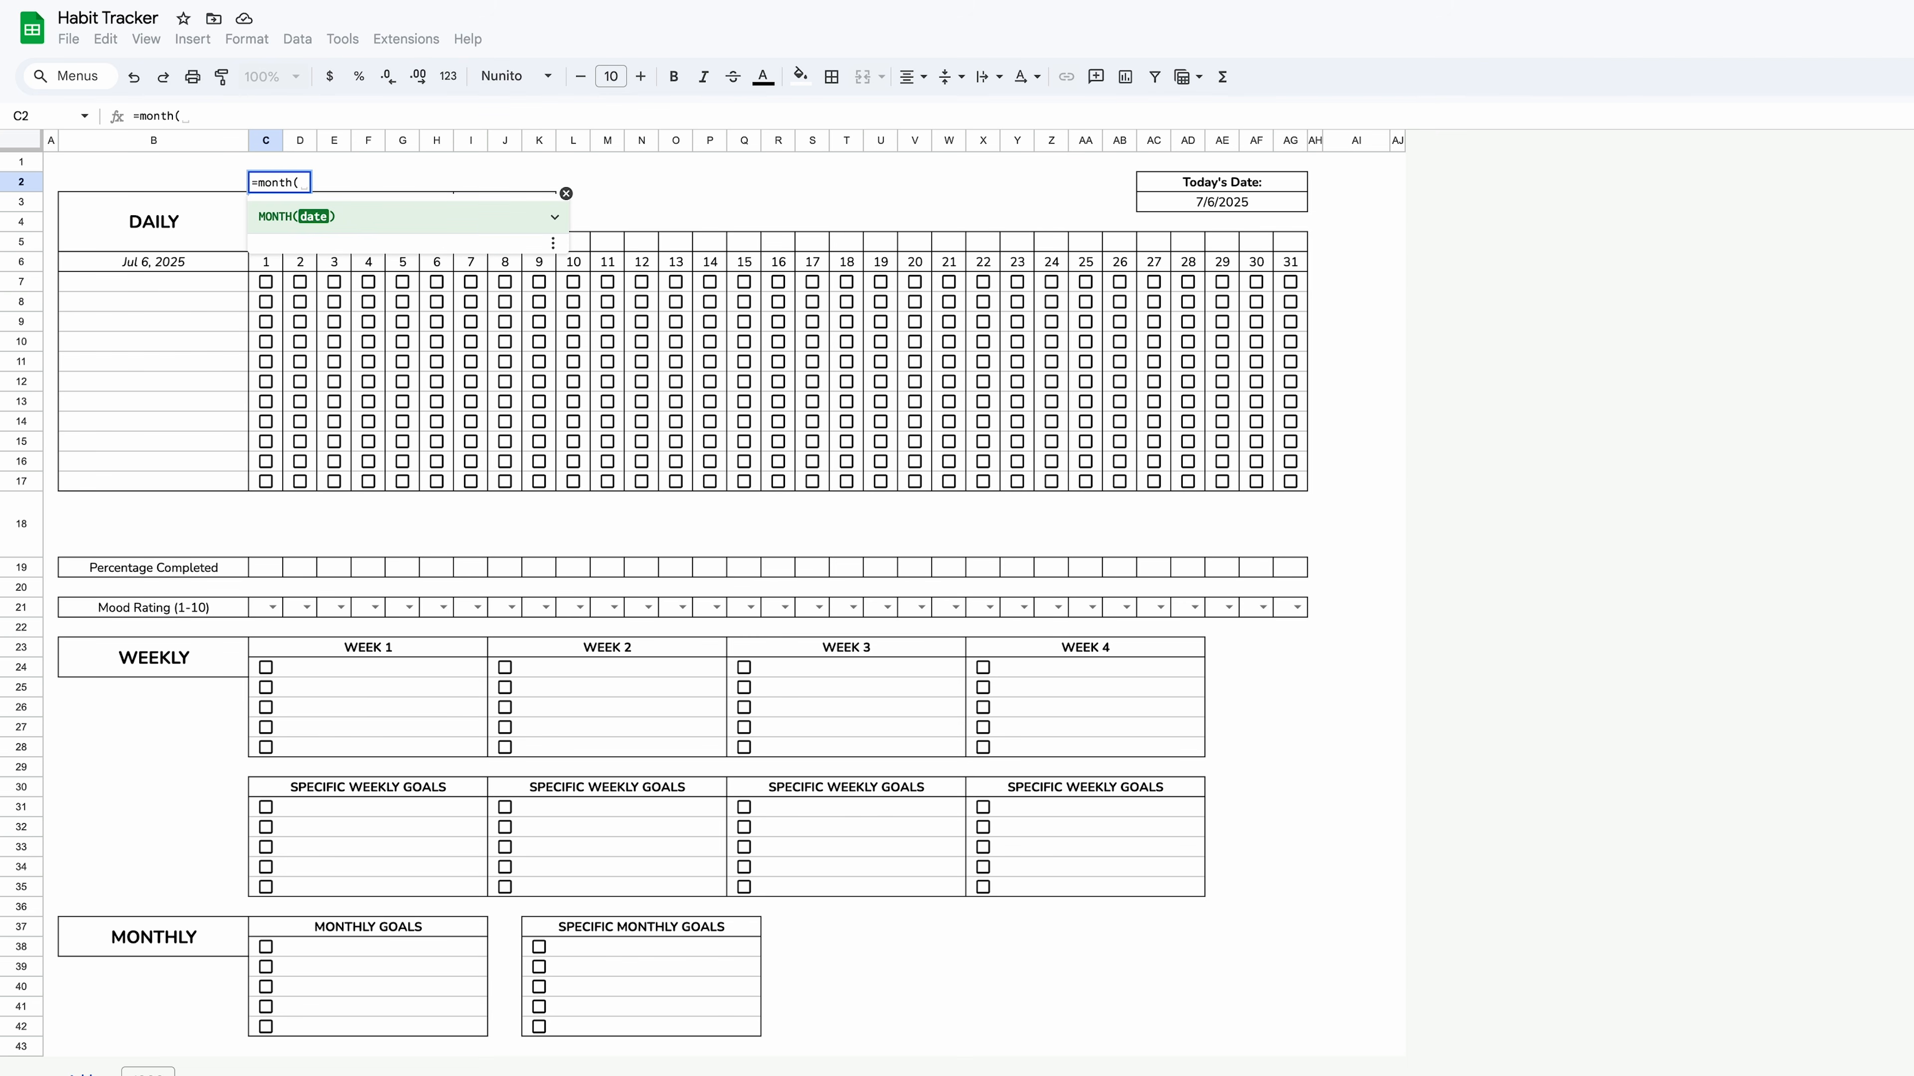
pyautogui.write('datevalue')
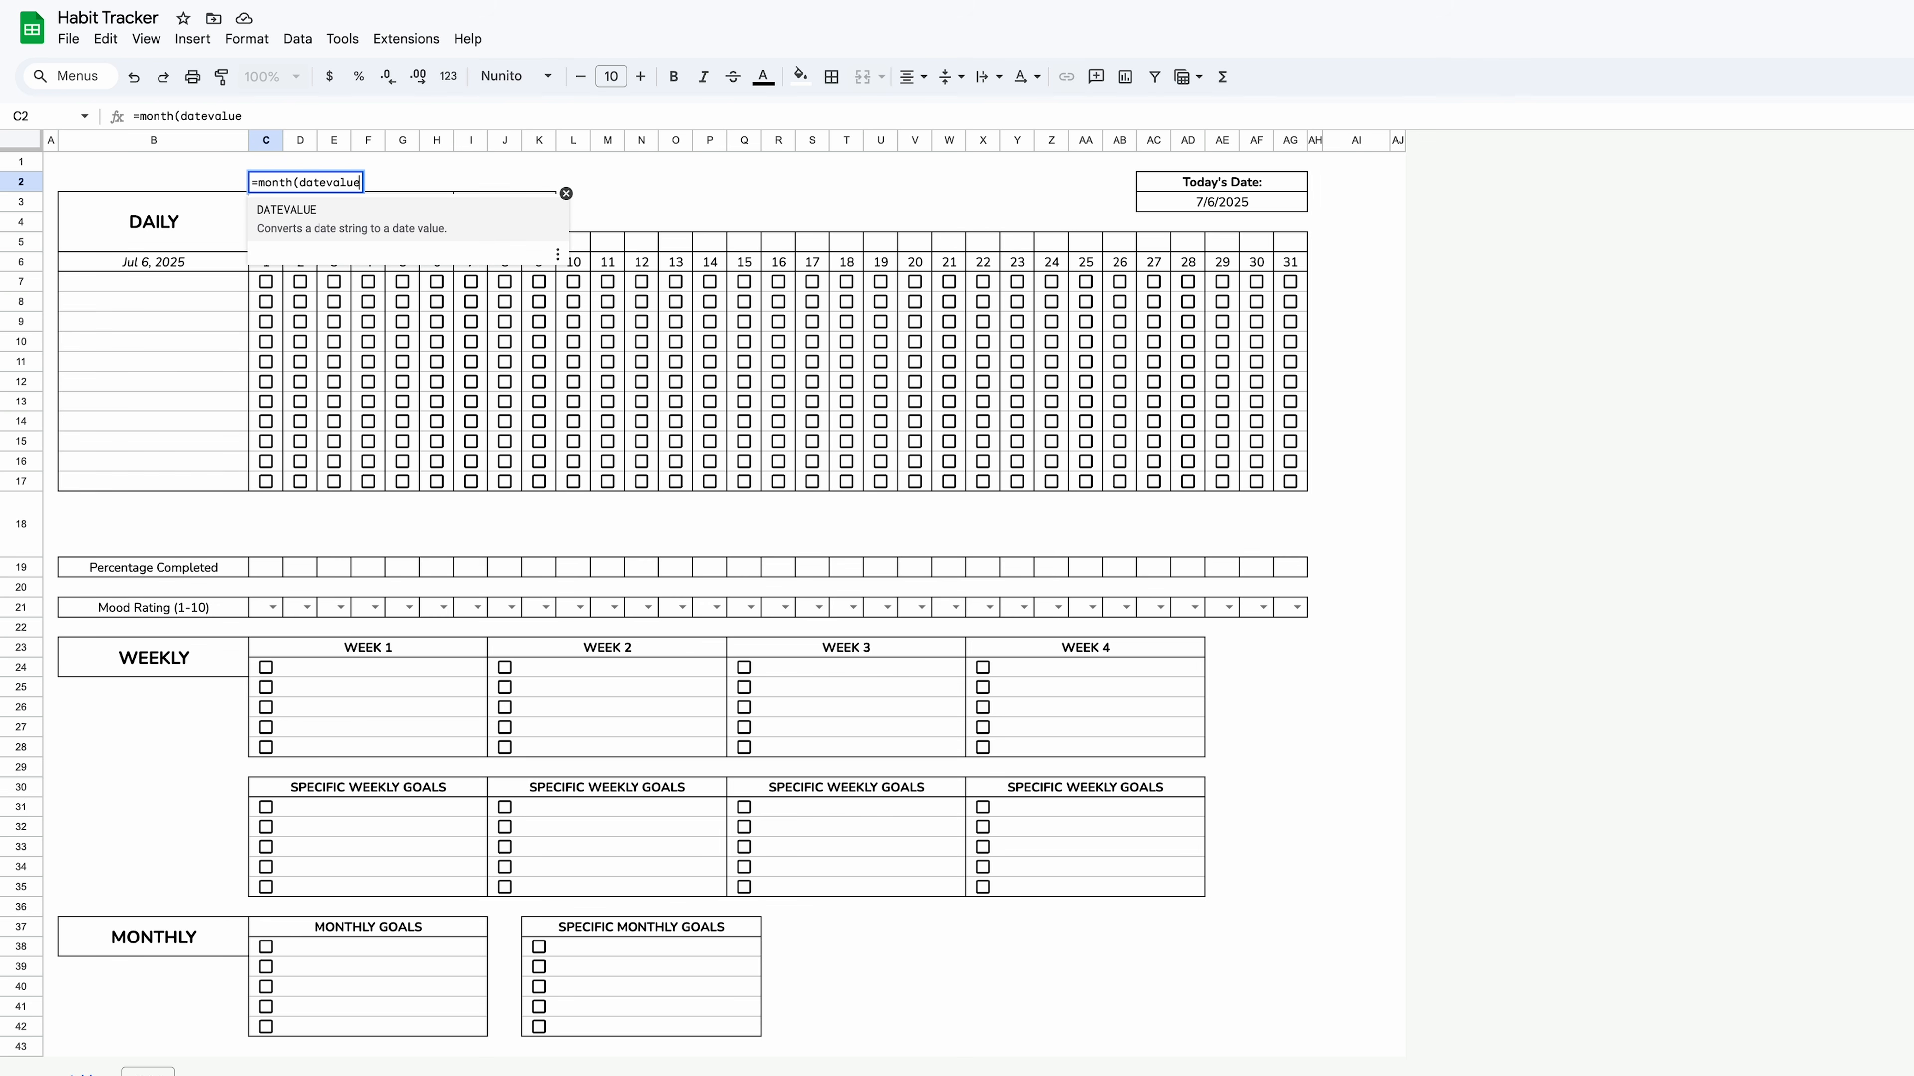
pyautogui.write('(')
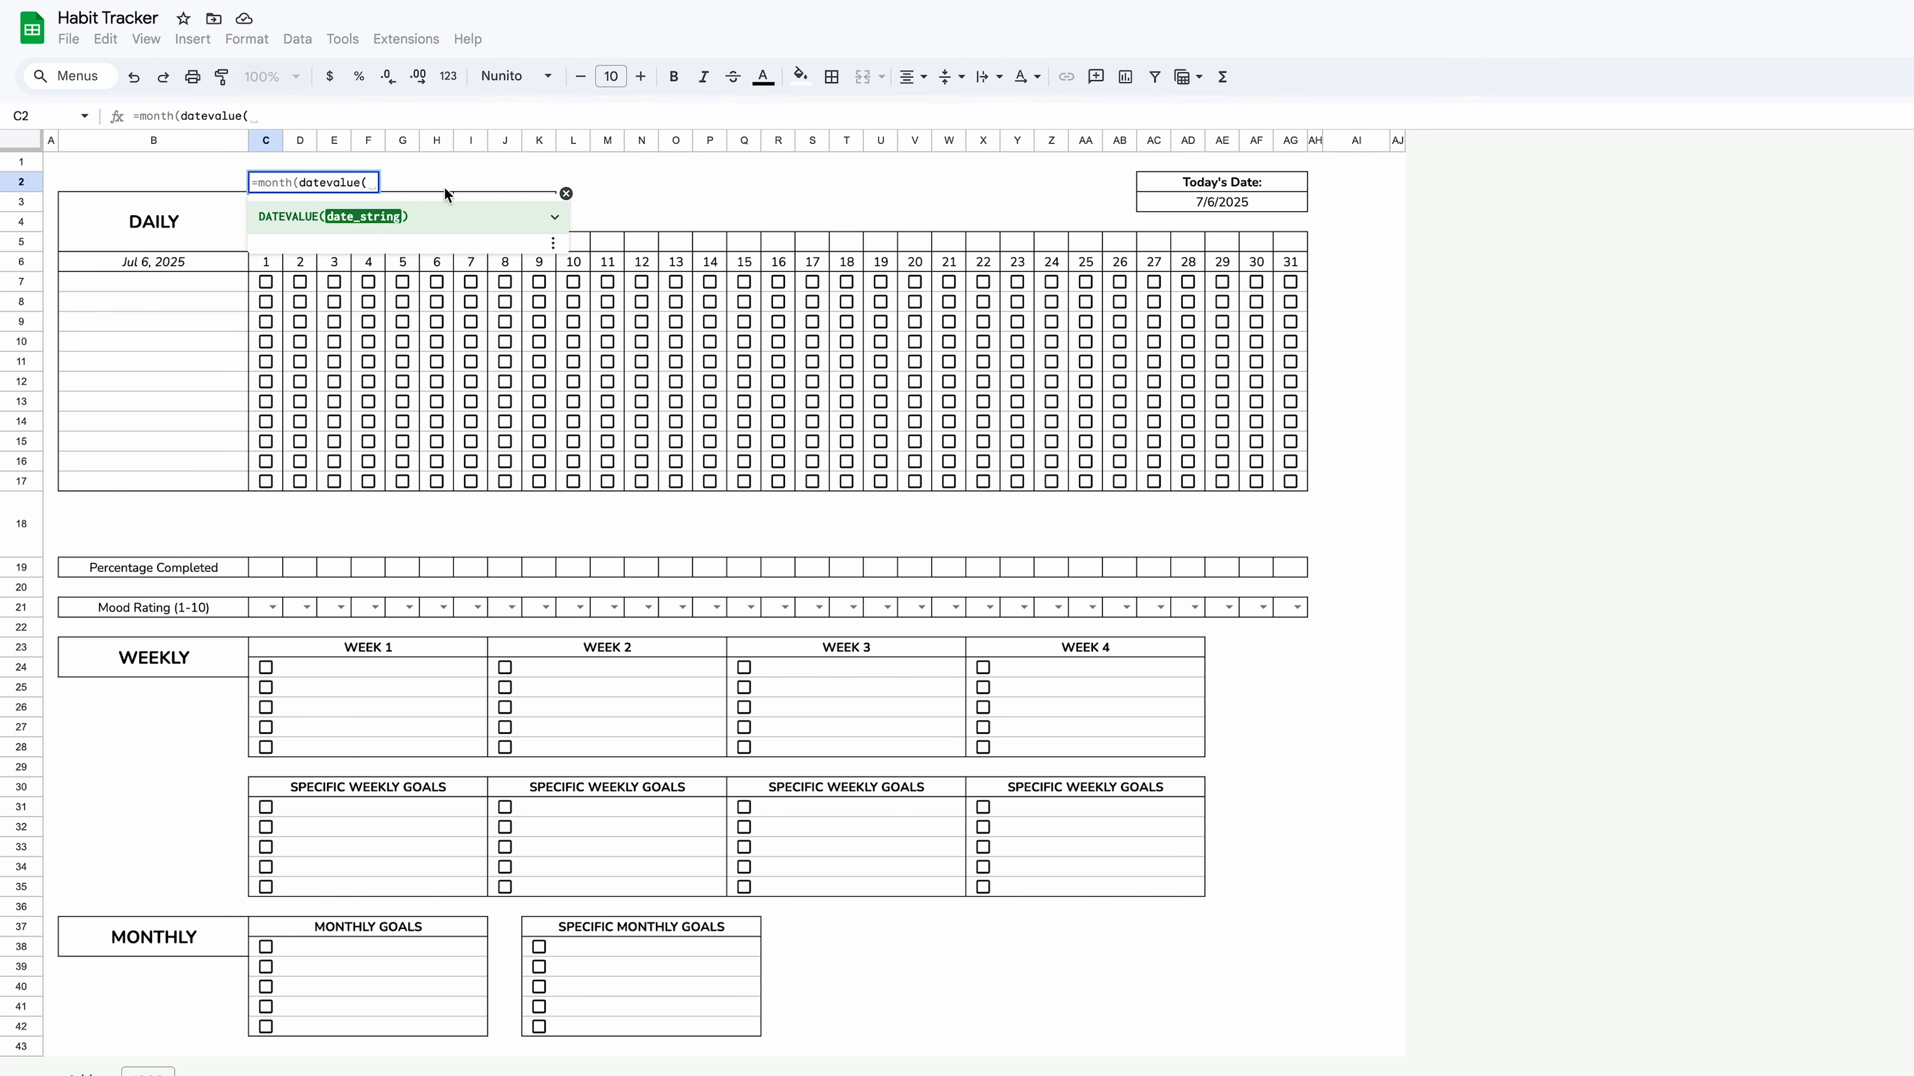
pyautogui.click(566, 193)
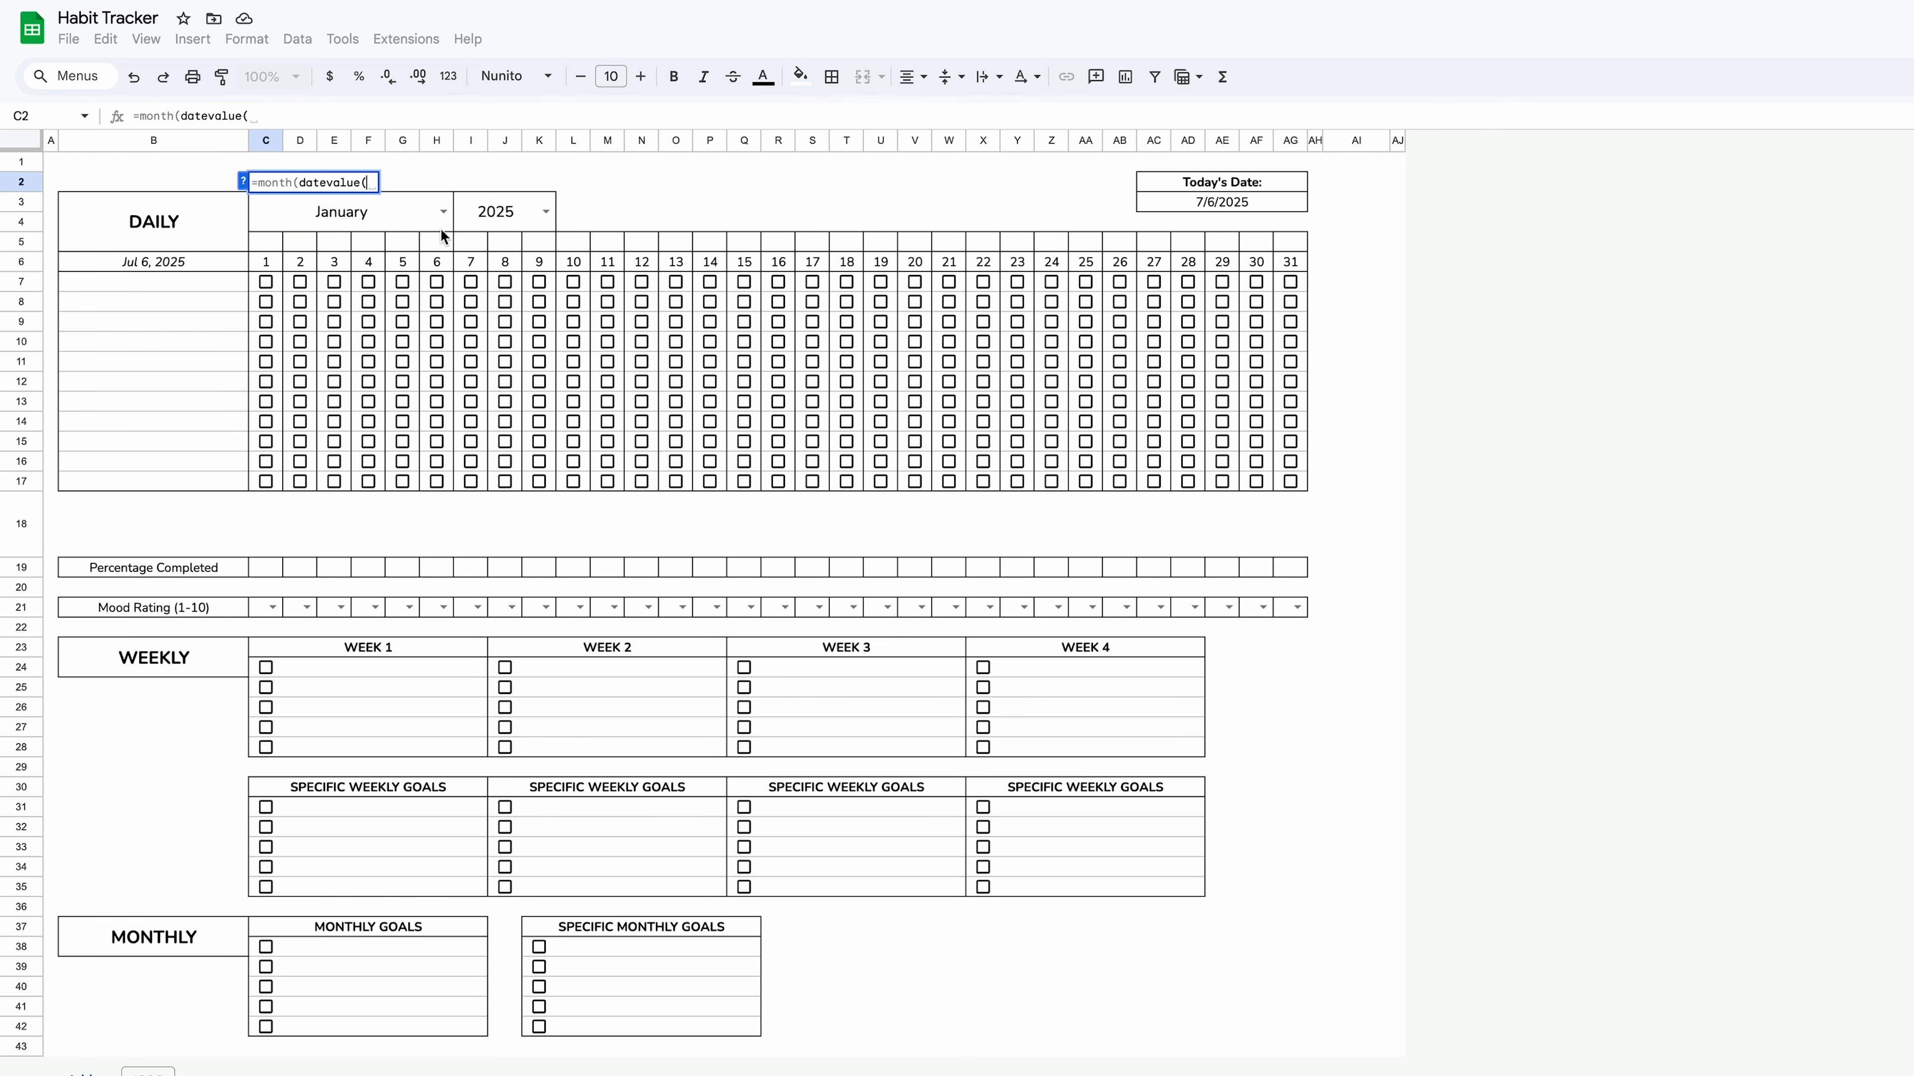
pyautogui.click(388, 213)
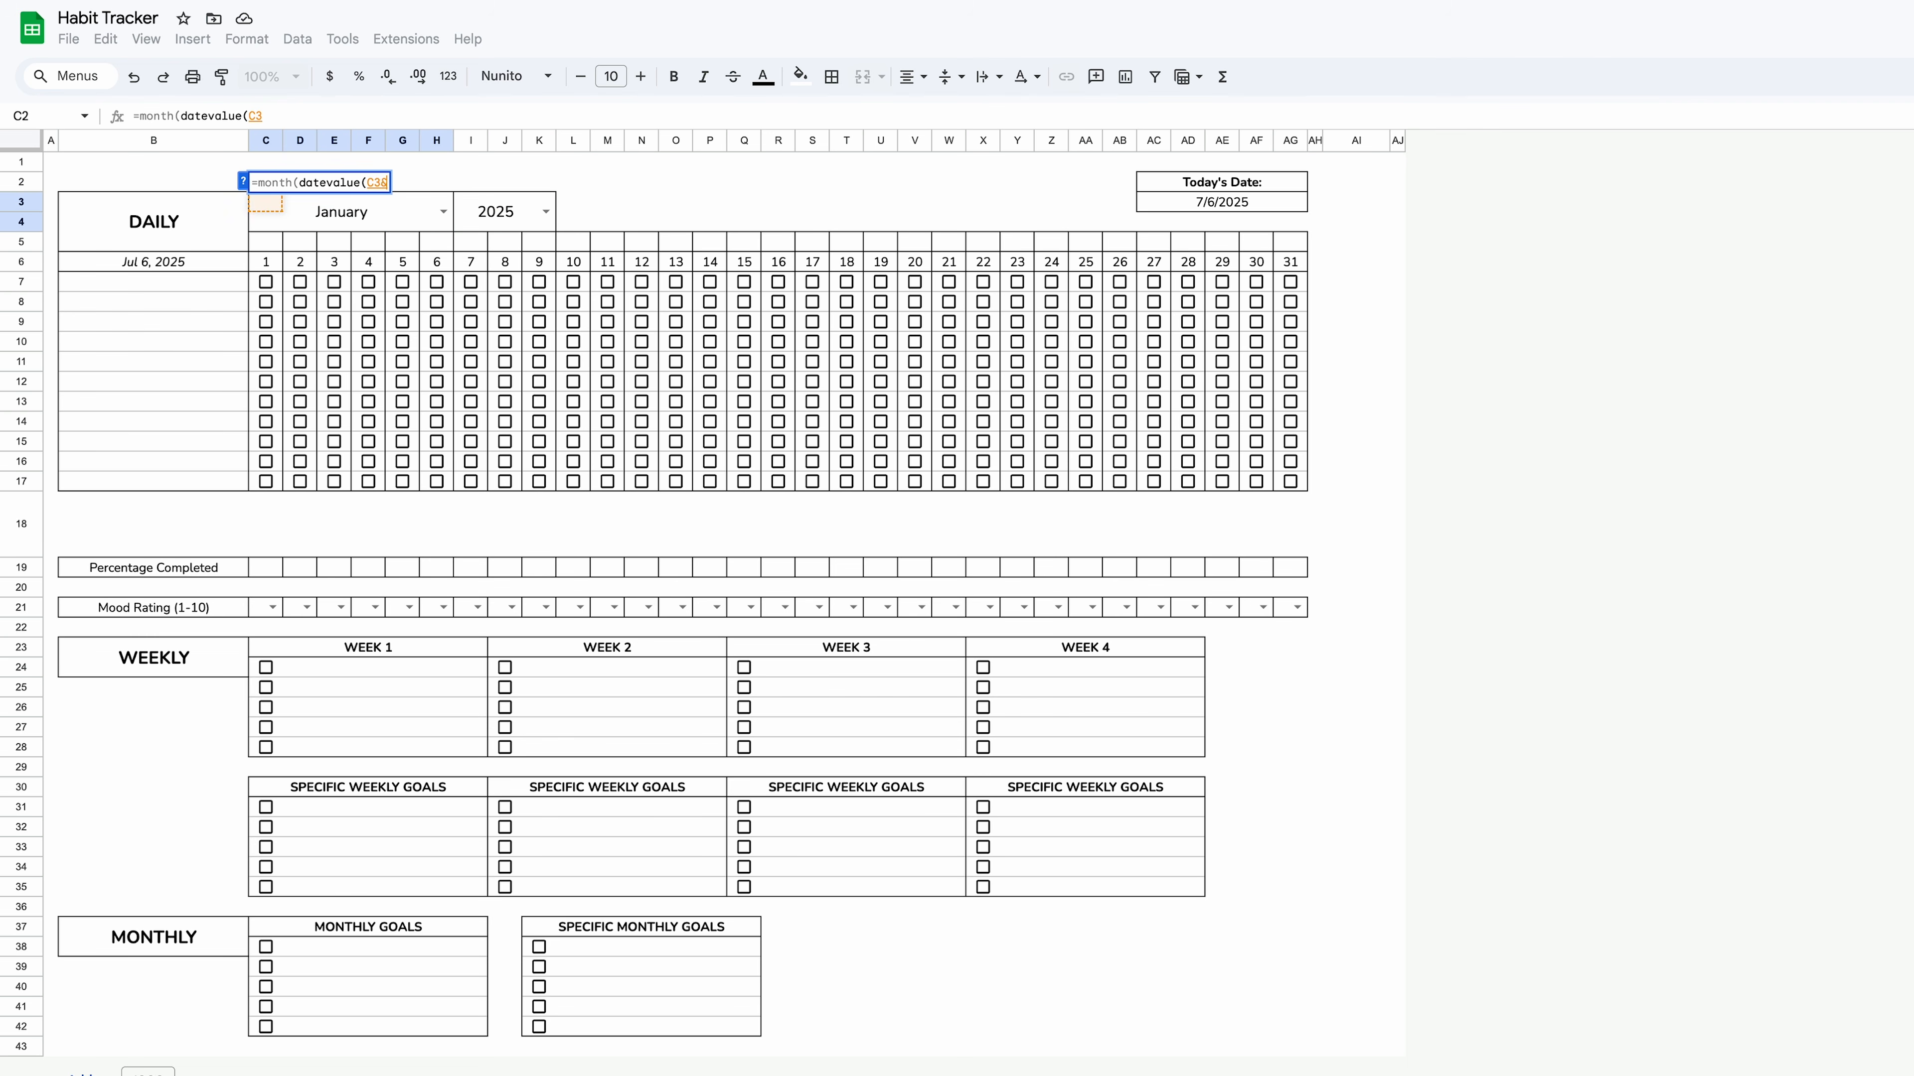
pyautogui.write('&')
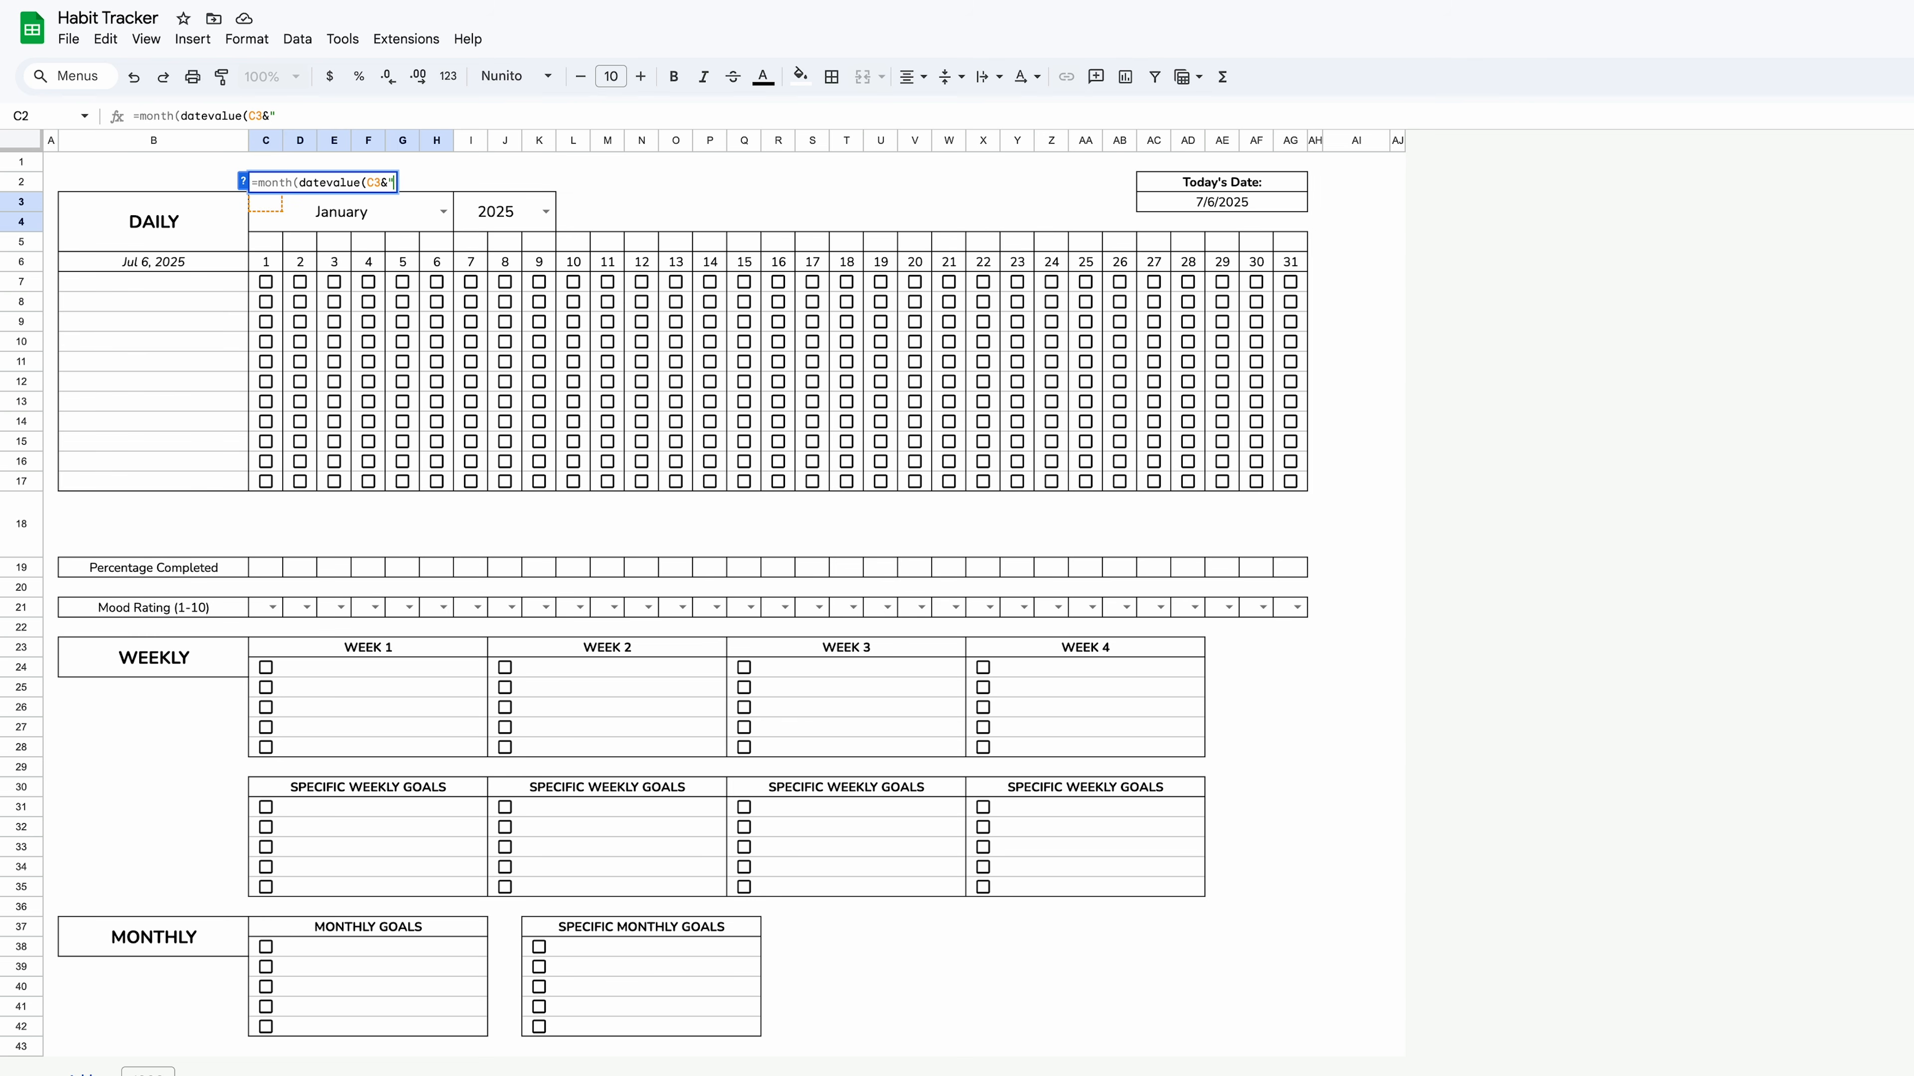
pyautogui.write('"1")))')
pyautogui.press('Return')
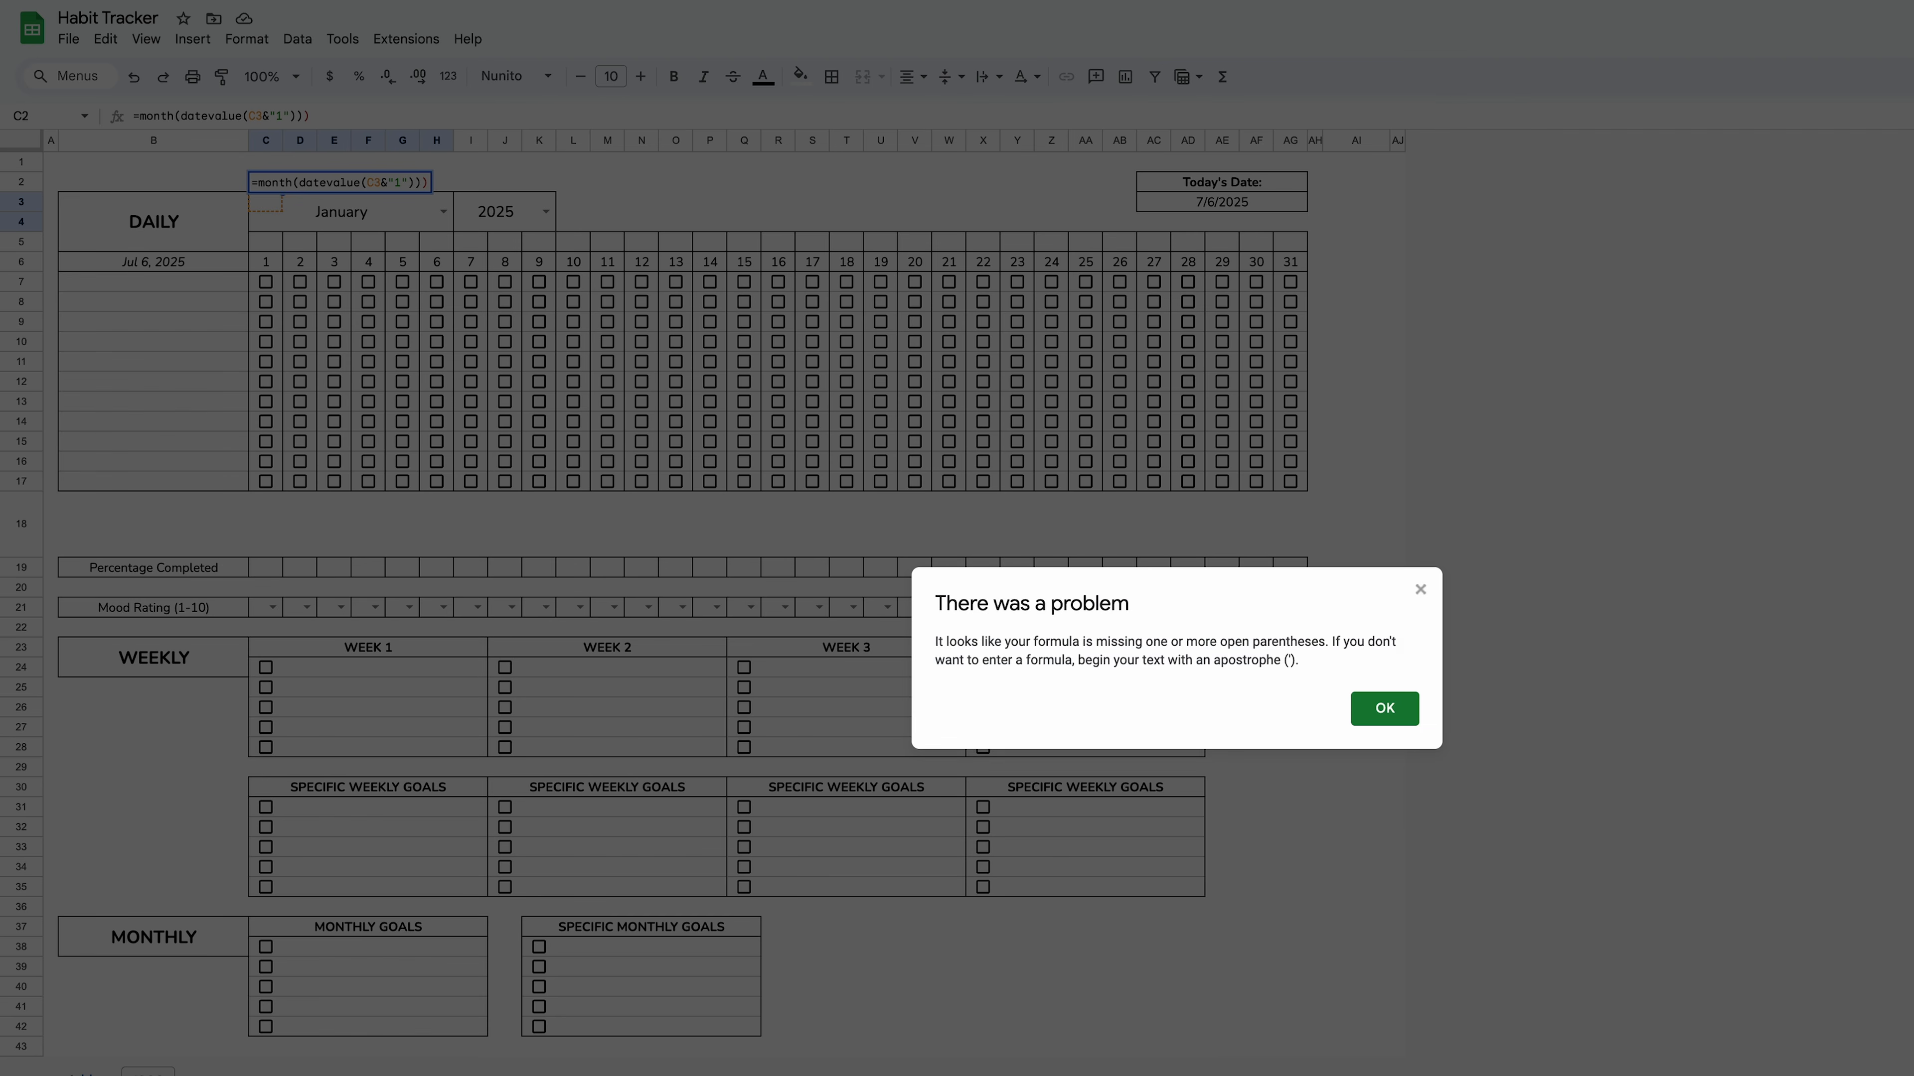
pyautogui.click(1406, 716)
pyautogui.press('BackSpace')
pyautogui.press('Return')
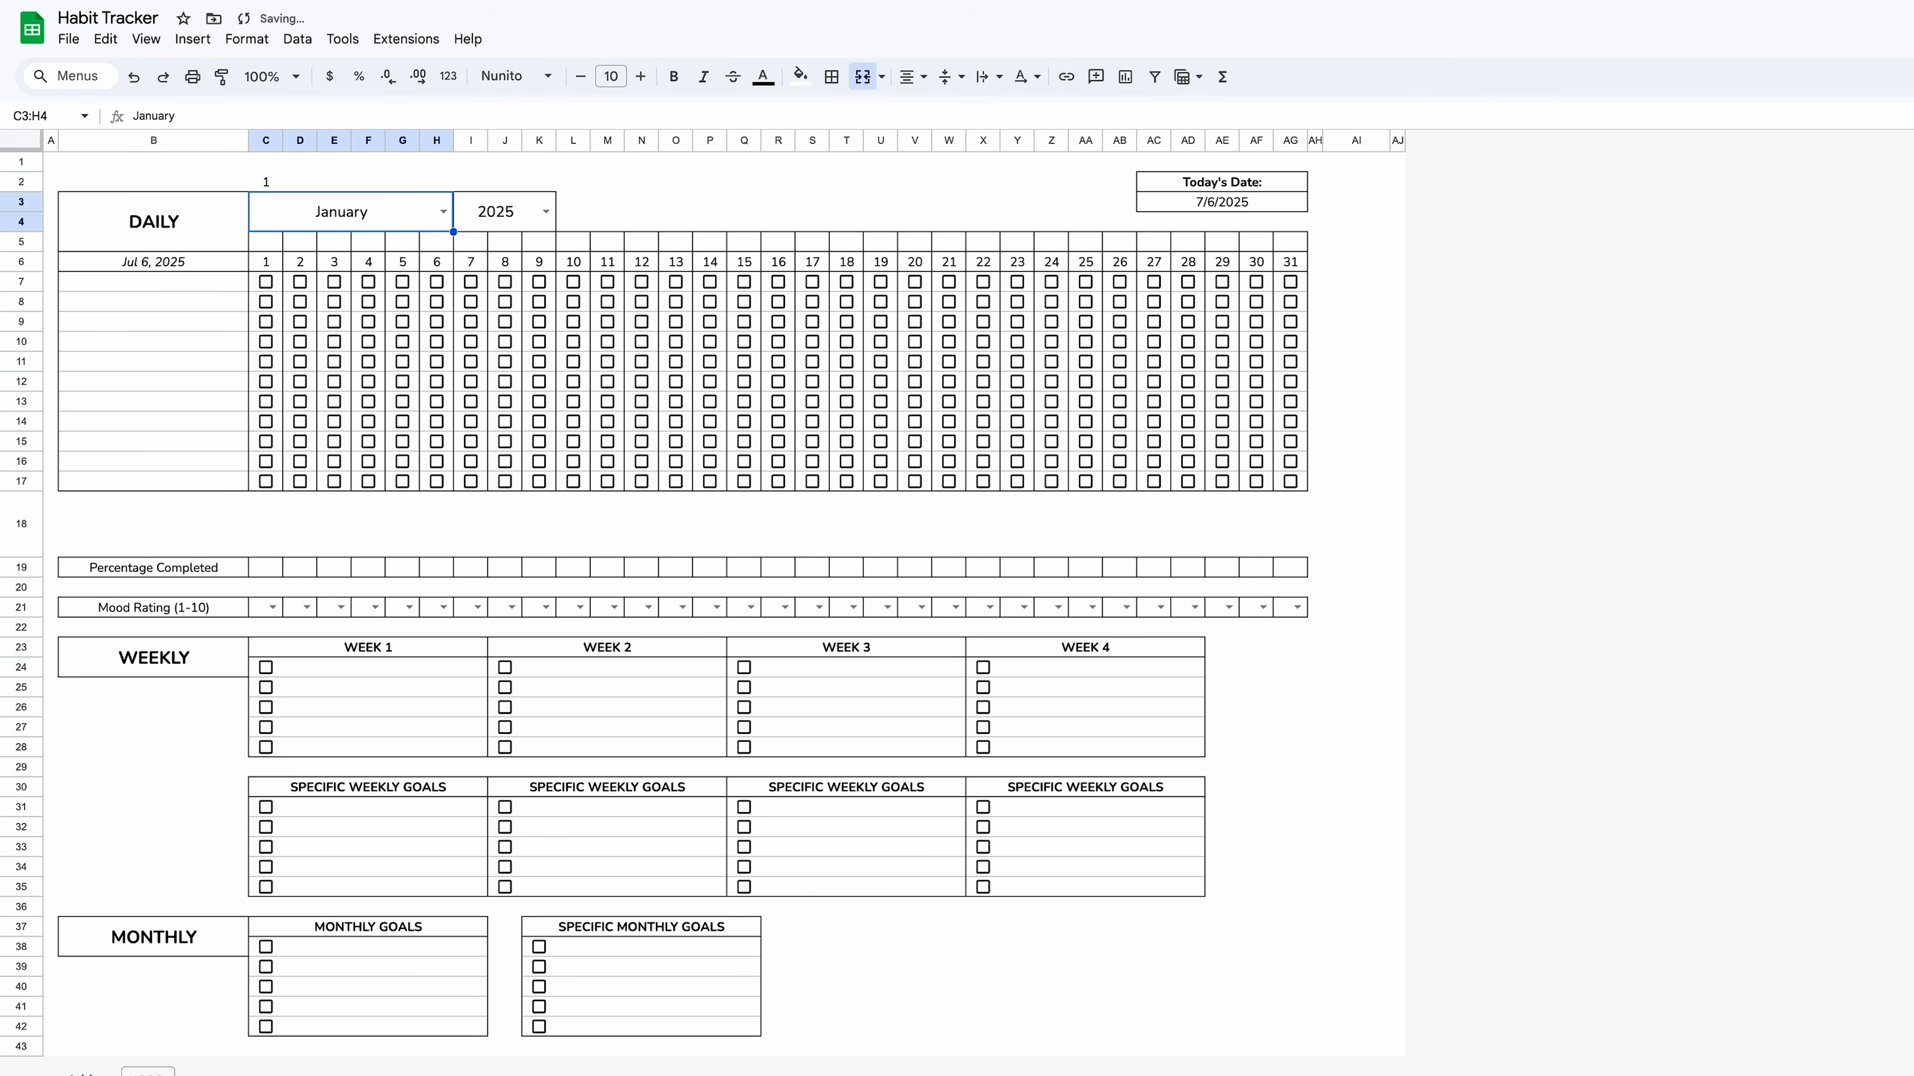
# Switch the month dropdown to February and March to test the month number formula in C2.
pyautogui.click(443, 212)
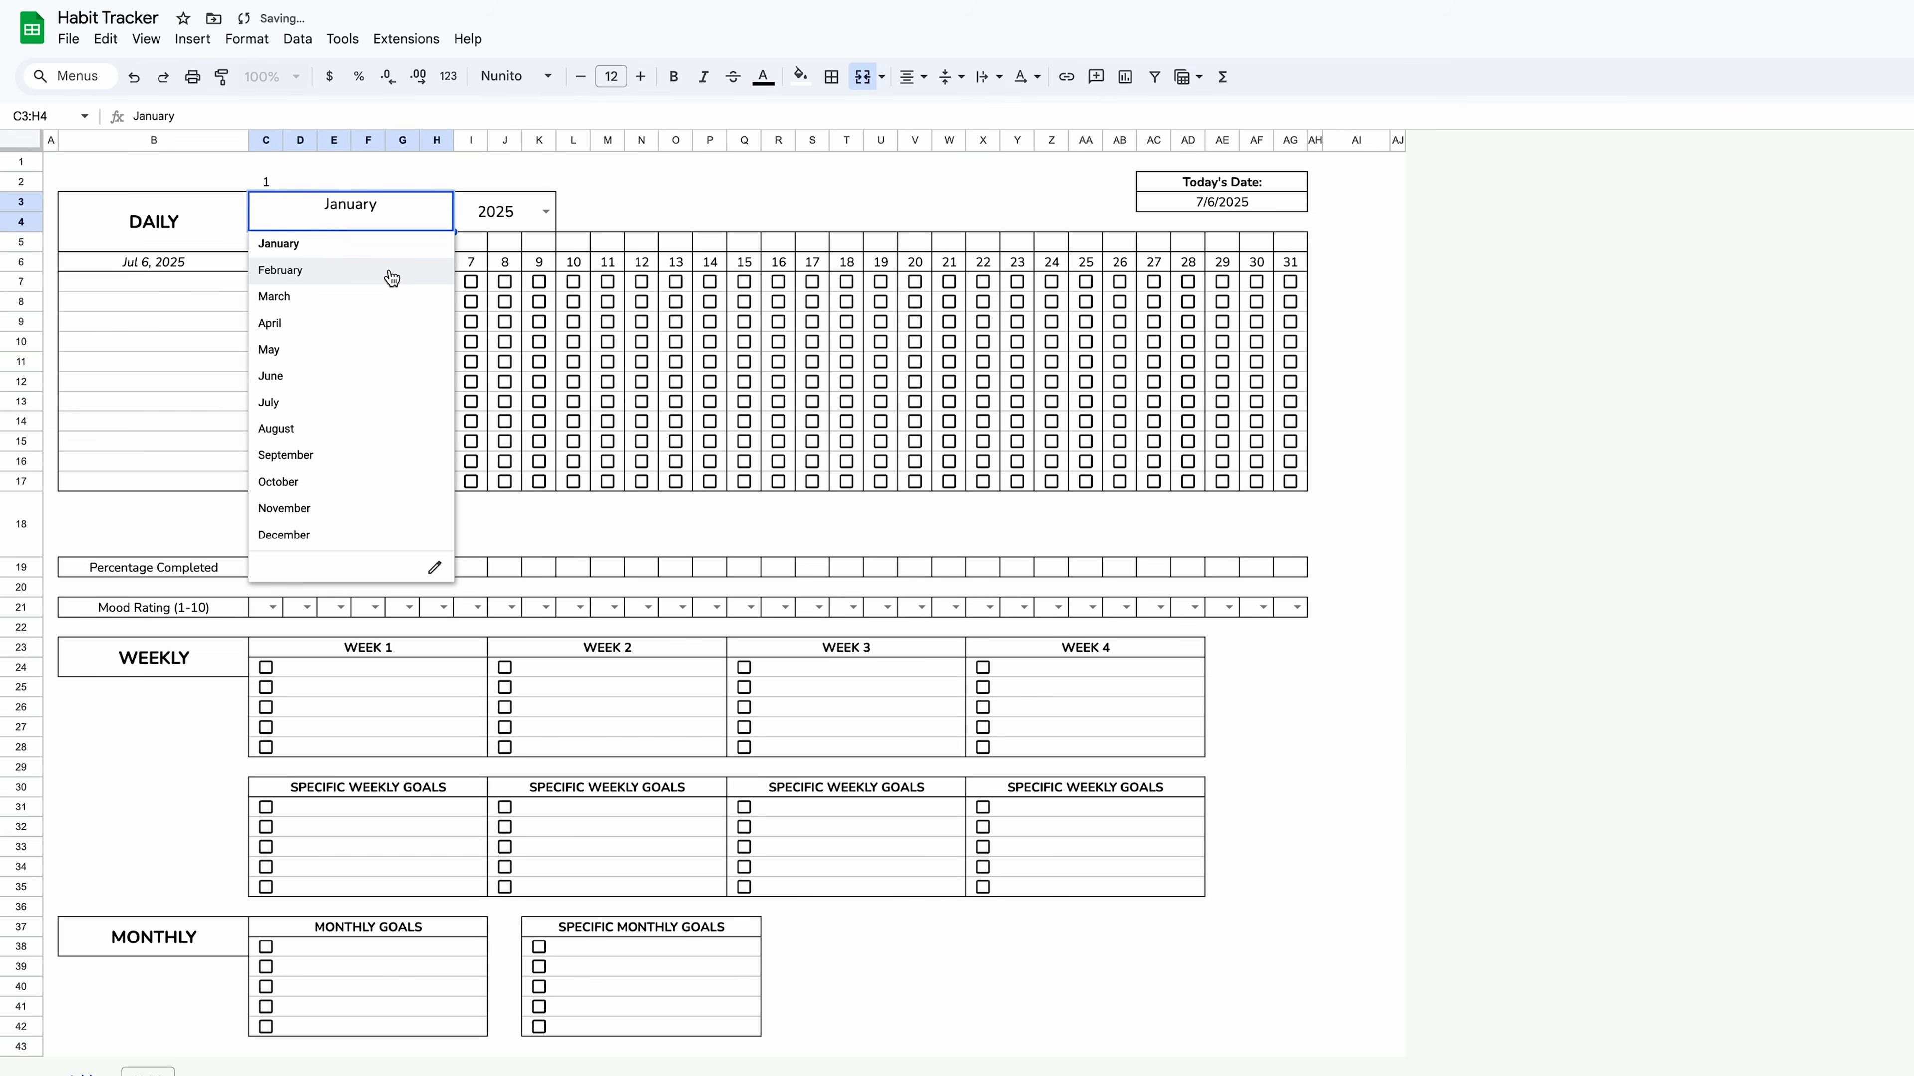
pyautogui.click(388, 273)
pyautogui.click(445, 217)
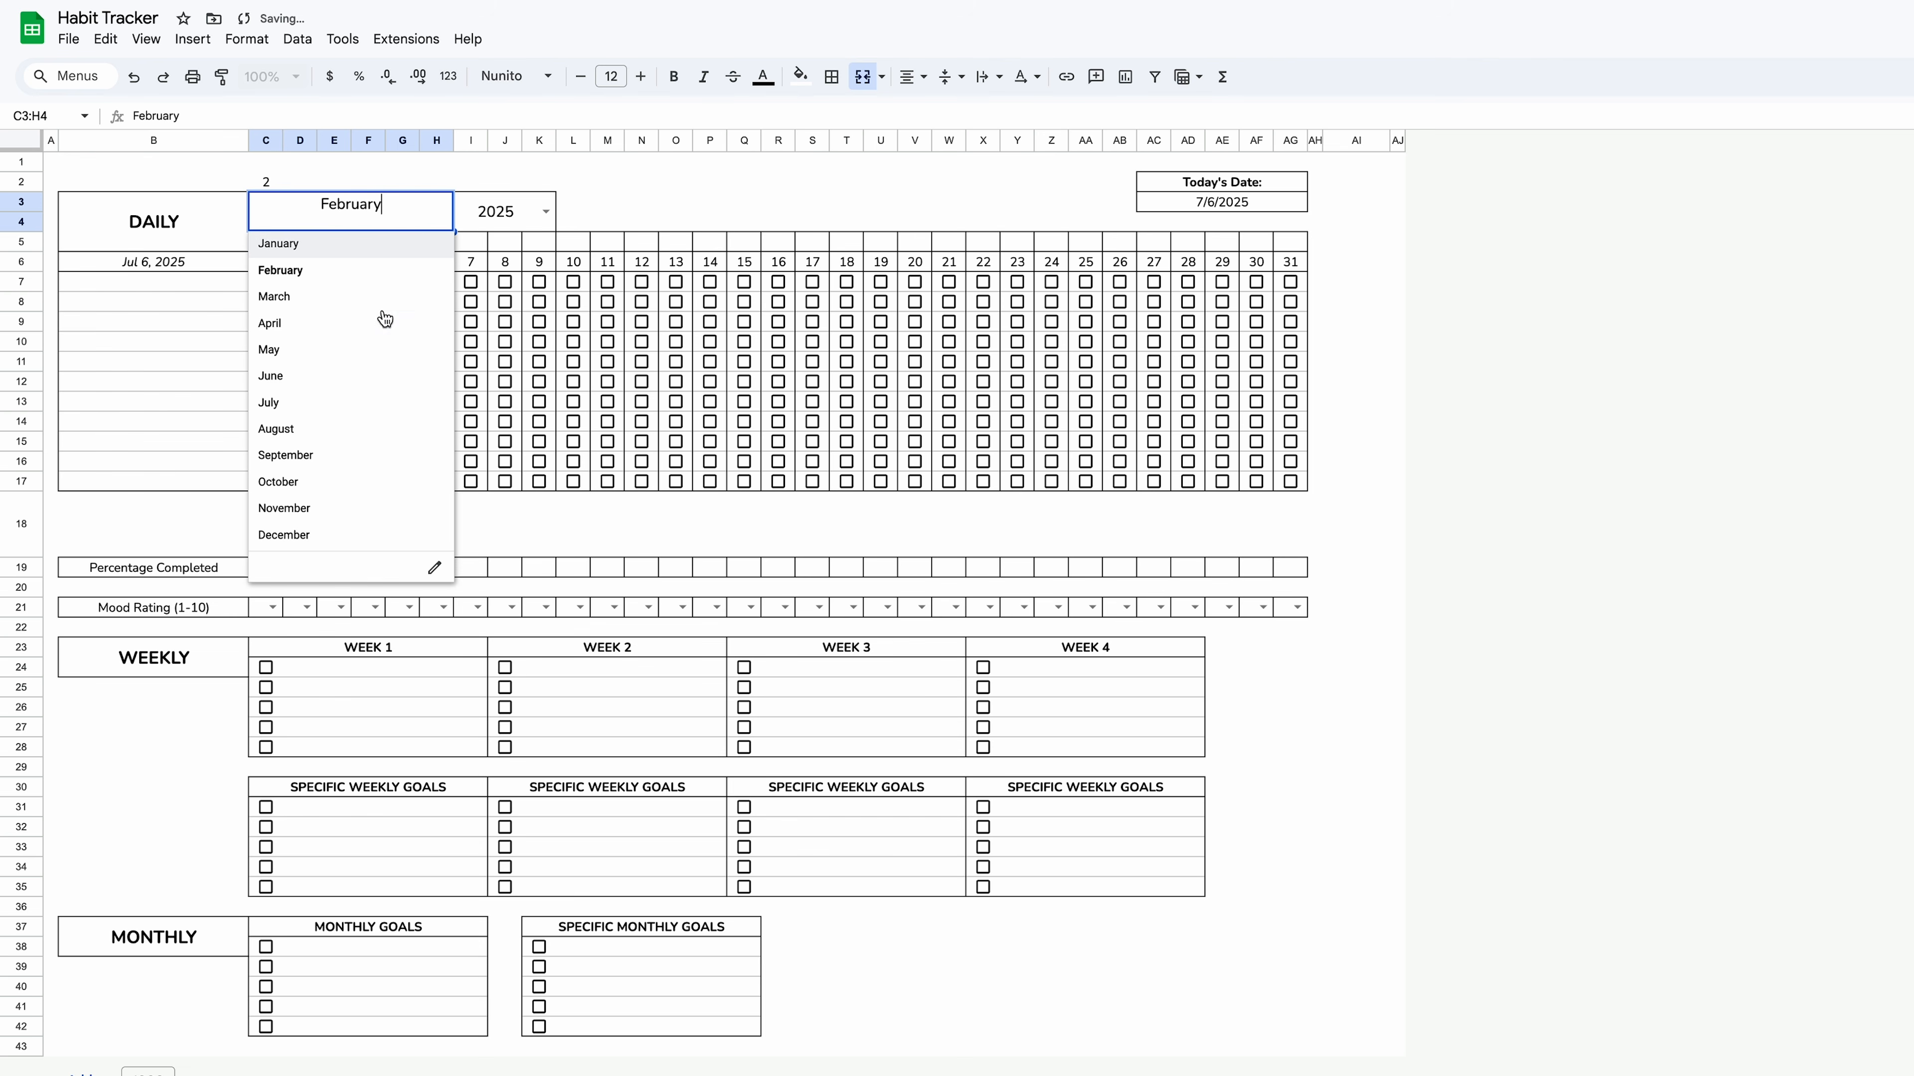
pyautogui.click(350, 288)
pyautogui.click(264, 184)
pyautogui.click(317, 218)
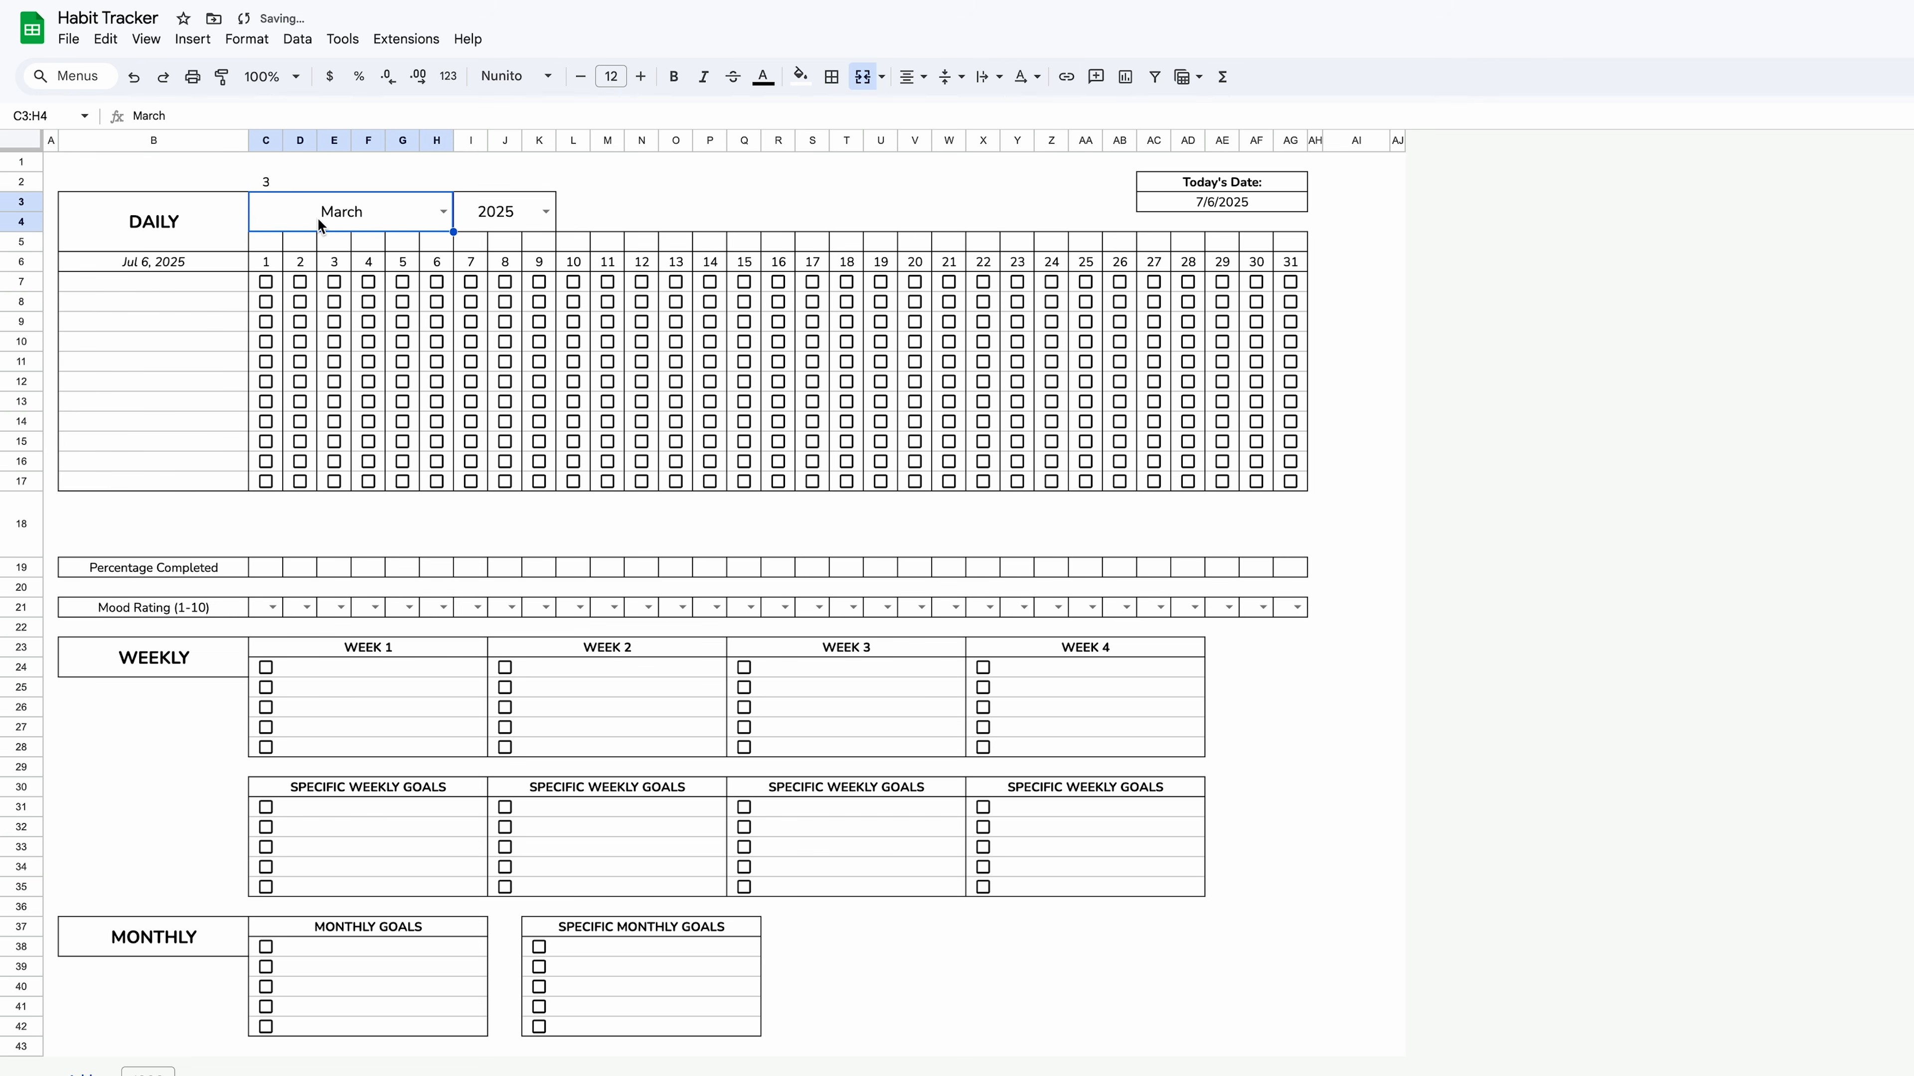
# Enter the formula =weekday(date(I3,C2,C6),1) in C5 above day 1.
pyautogui.click(274, 246)
pyautogui.doubleClick(274, 244)
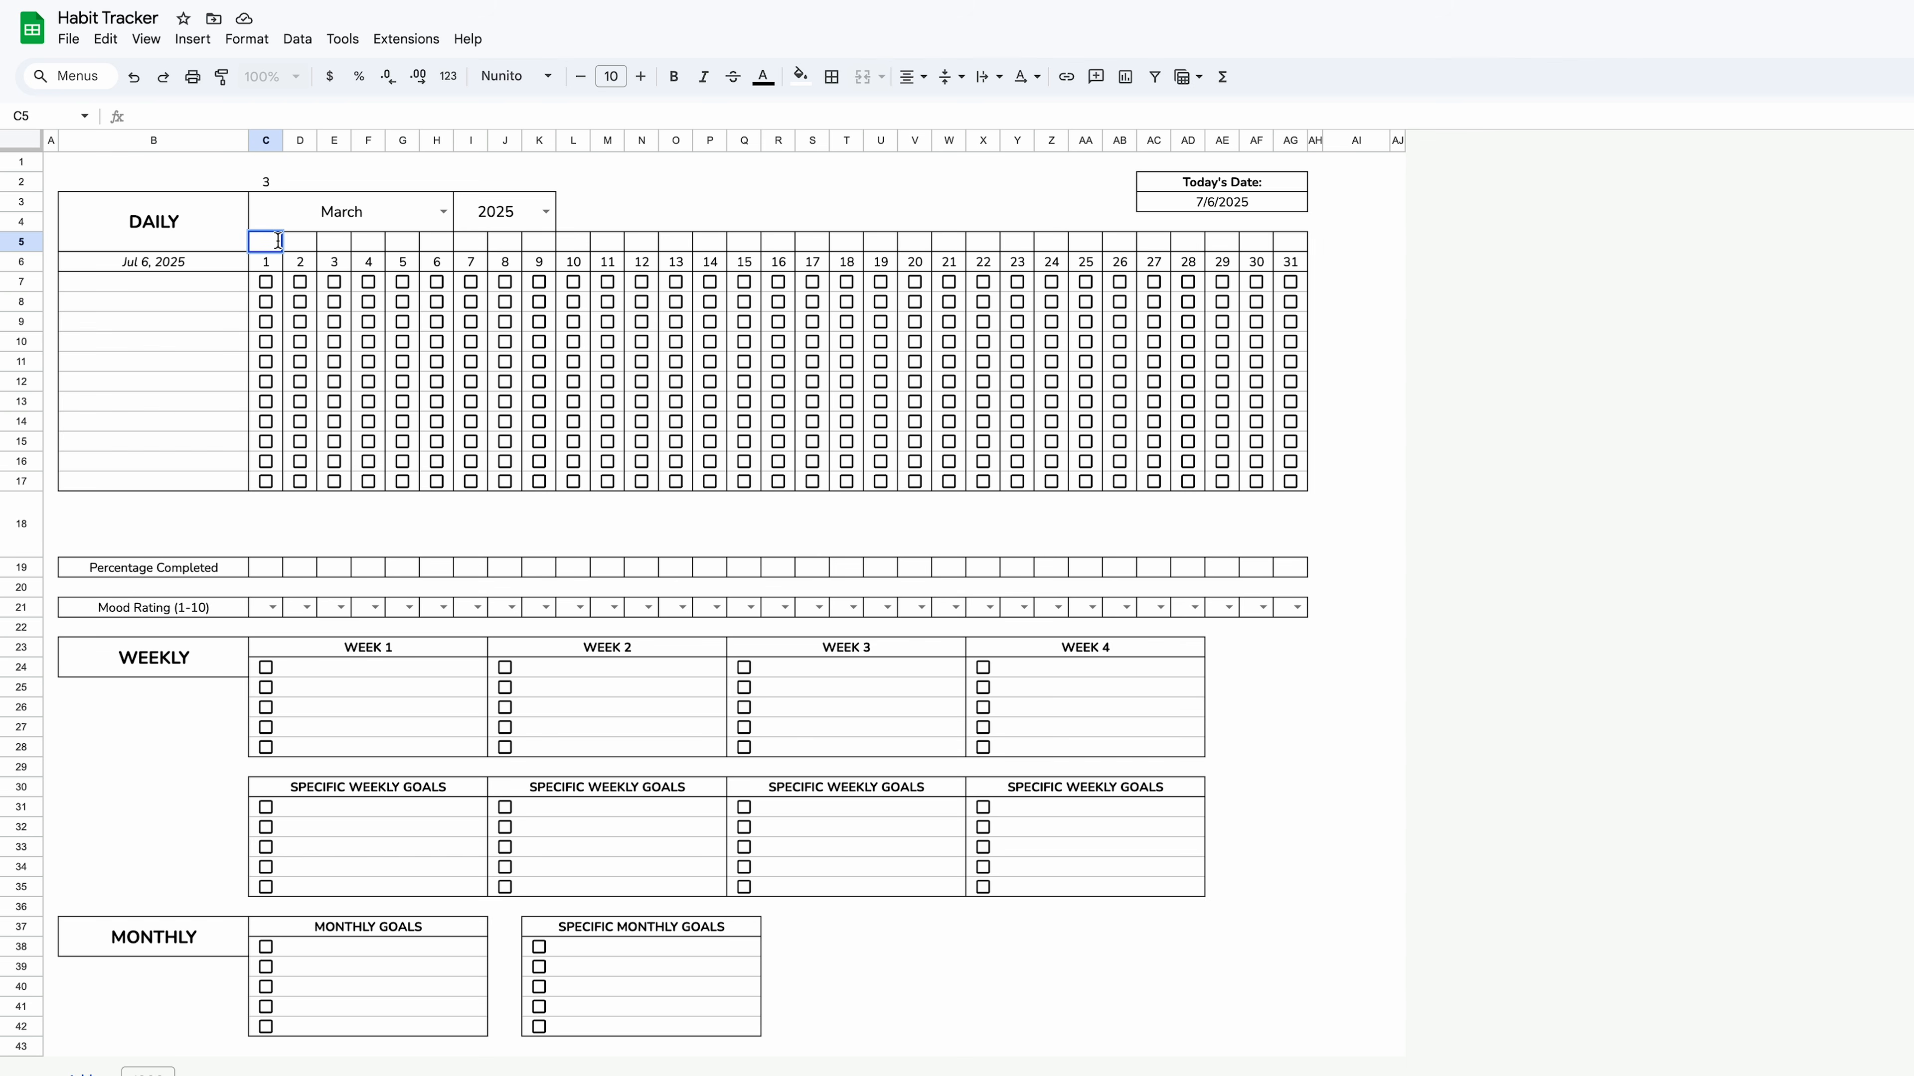
pyautogui.write('=wee')
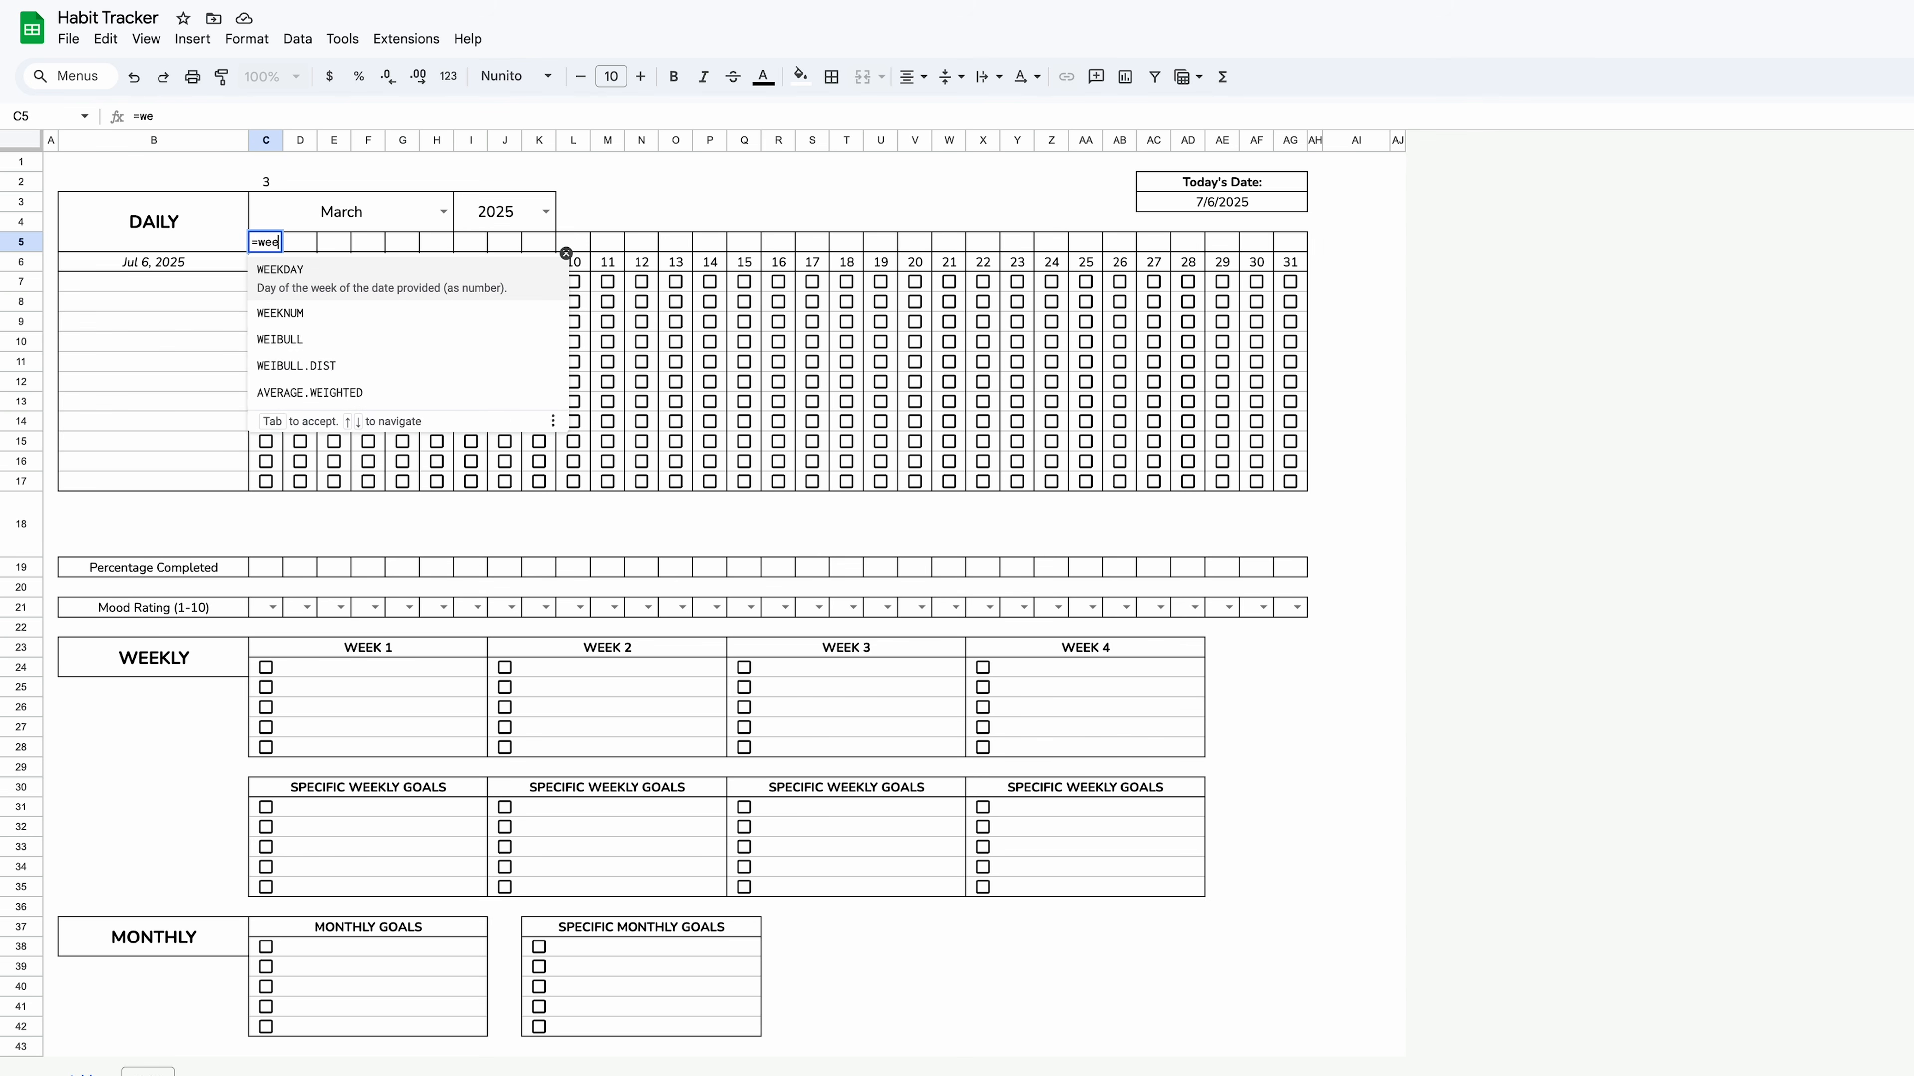
pyautogui.write('kday(')
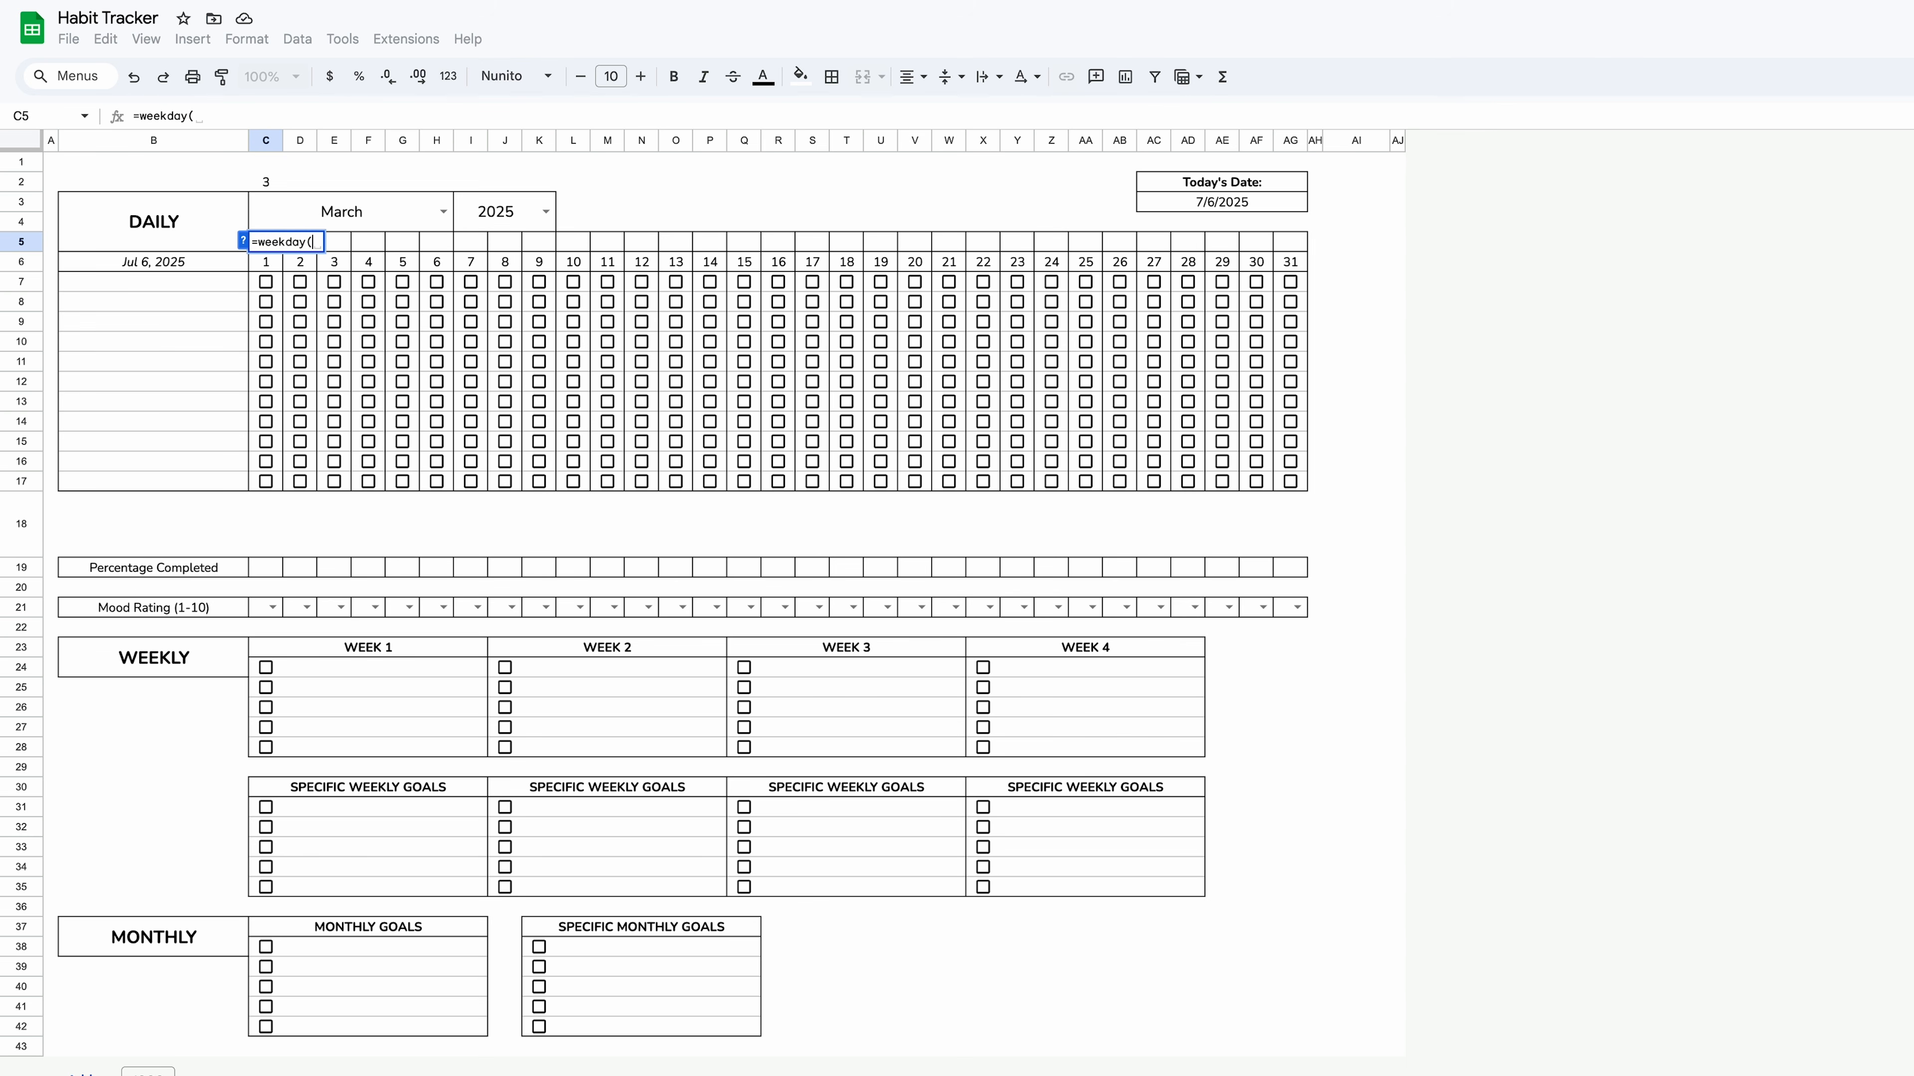
pyautogui.write('date')
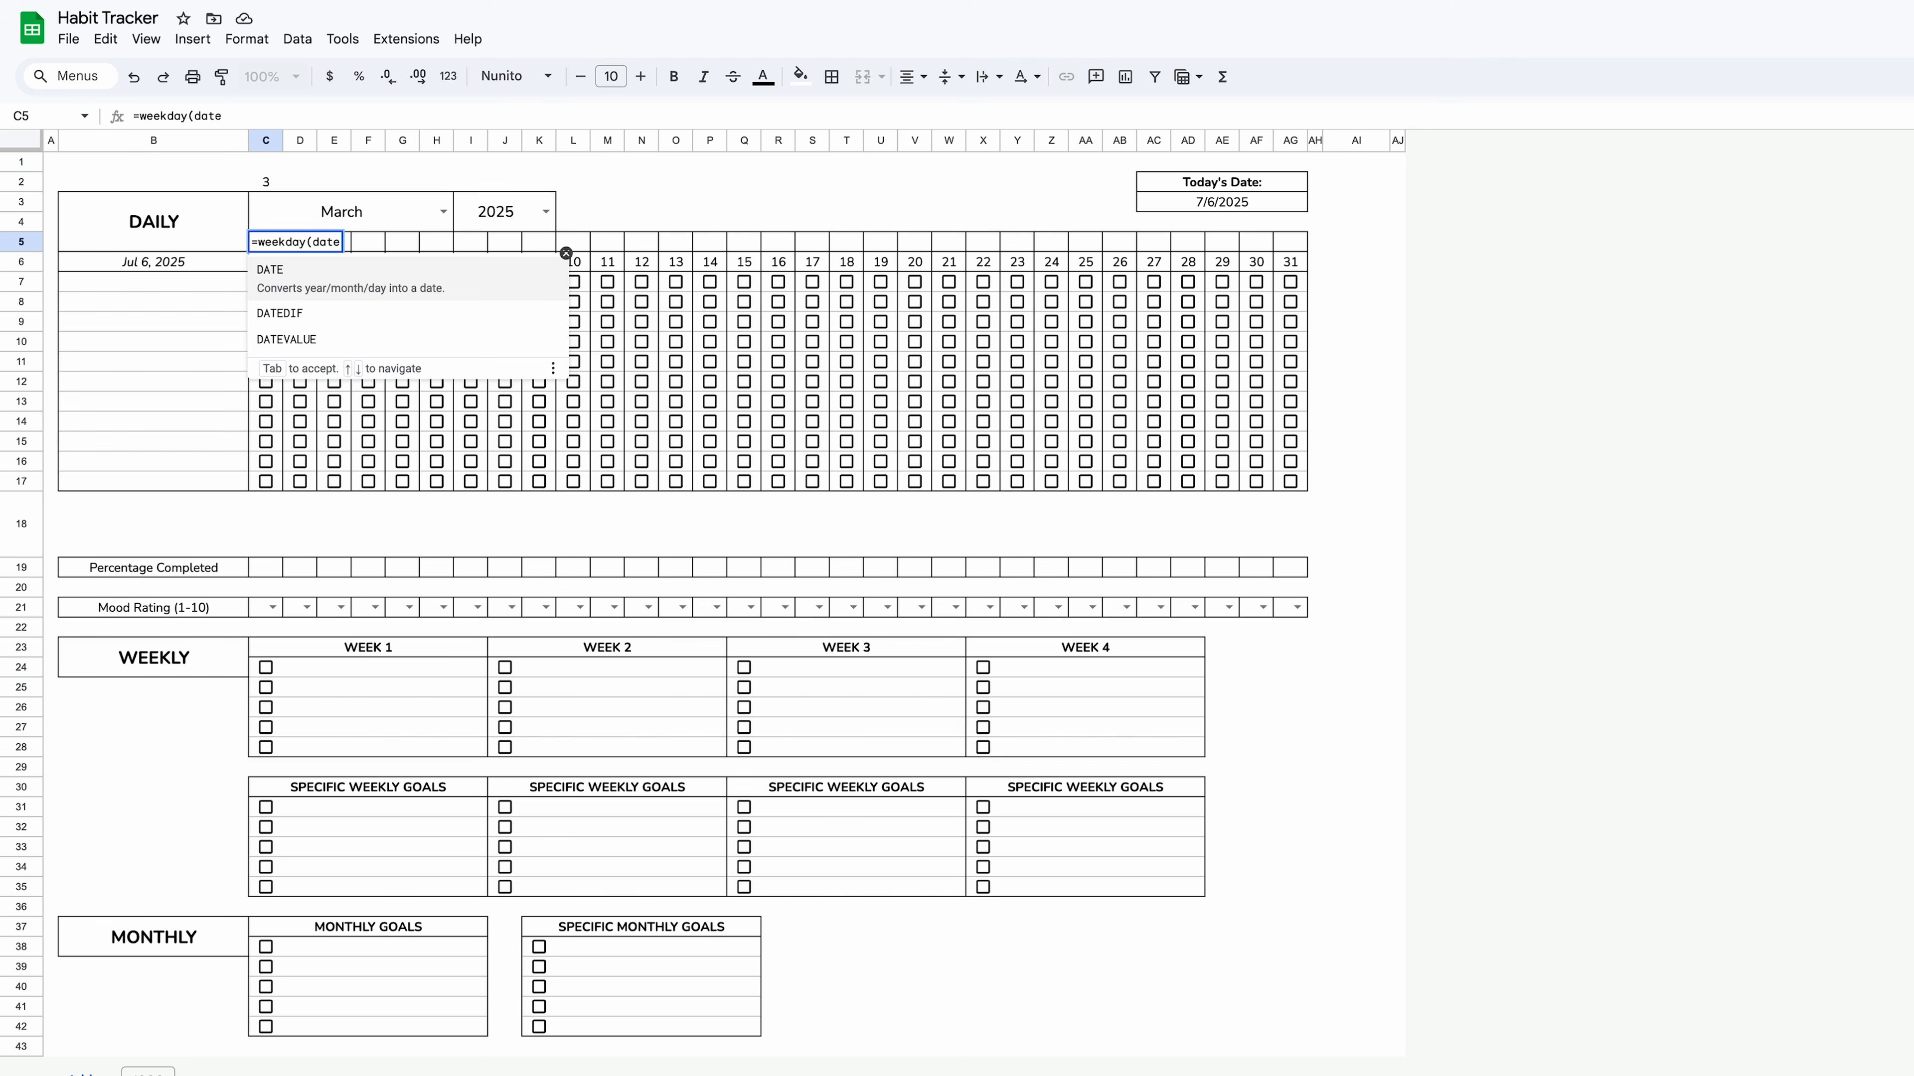
pyautogui.write('(')
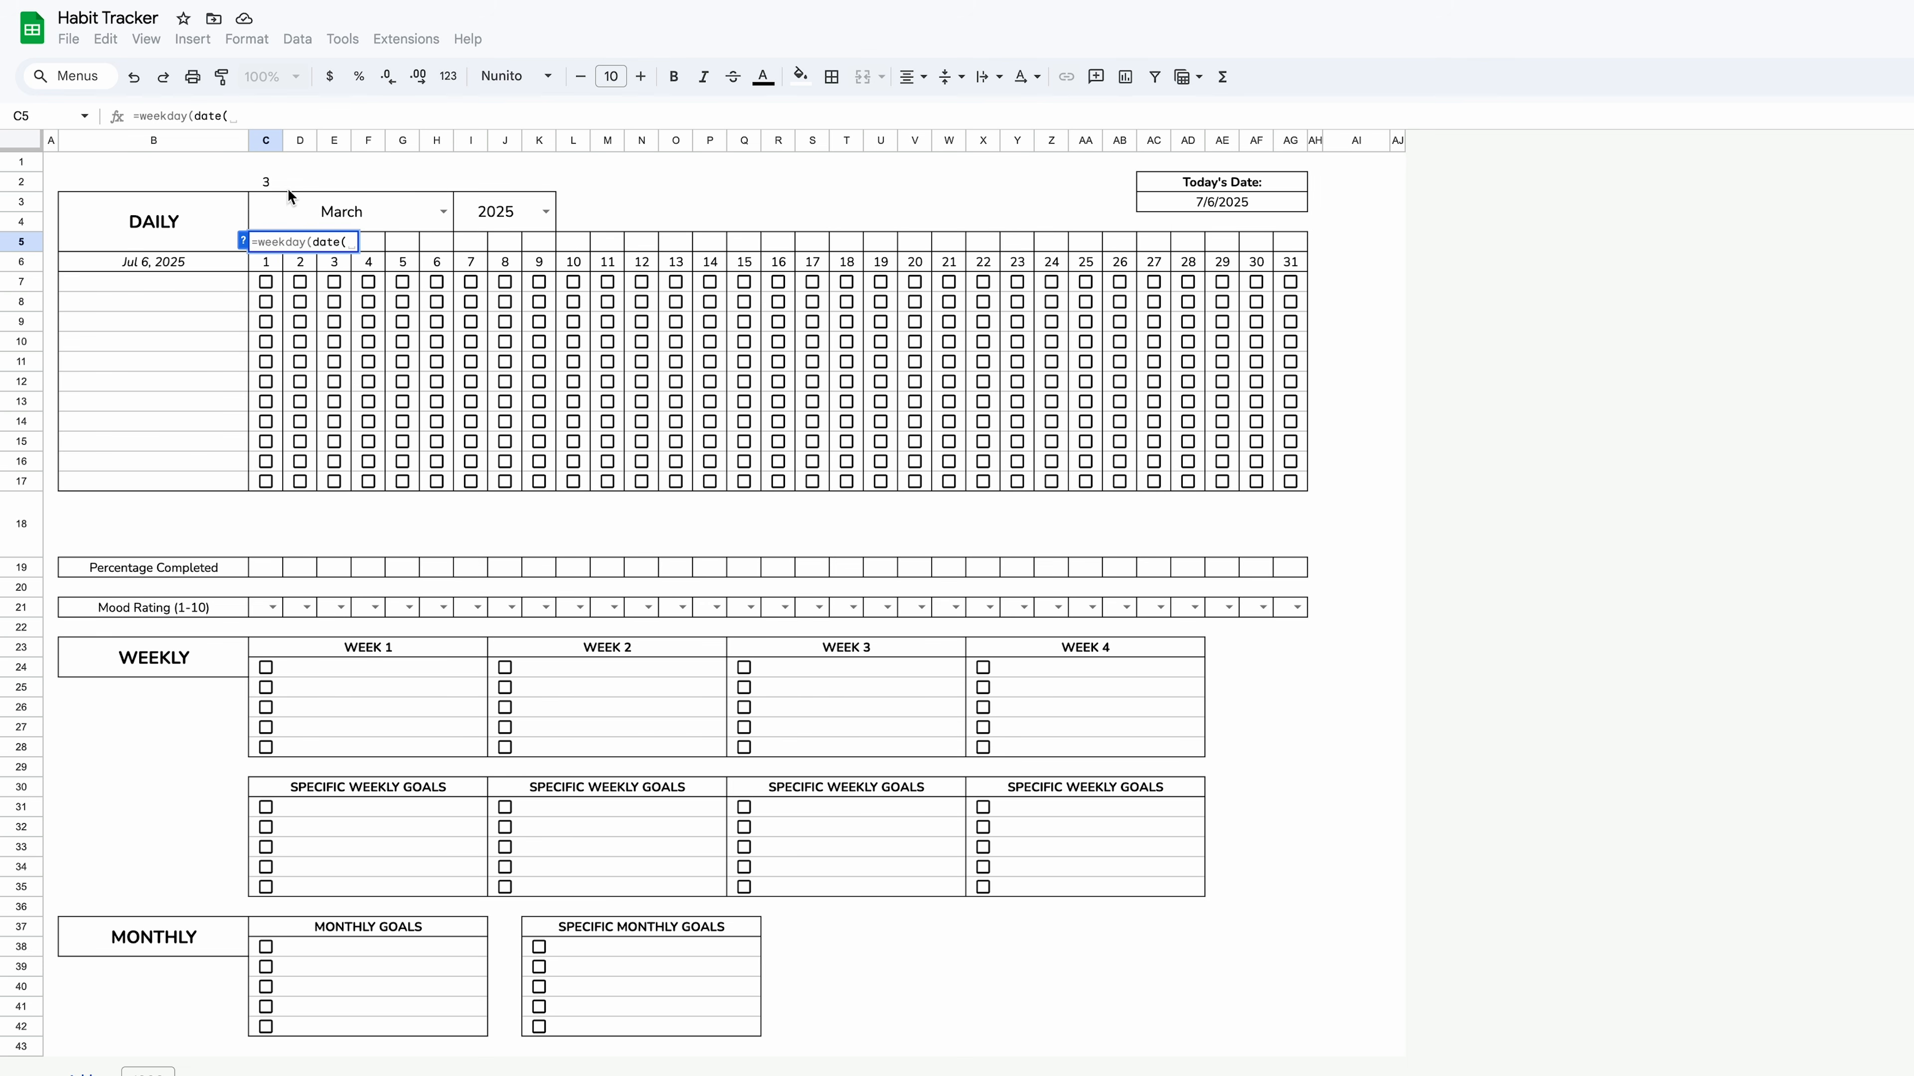
pyautogui.click(492, 215)
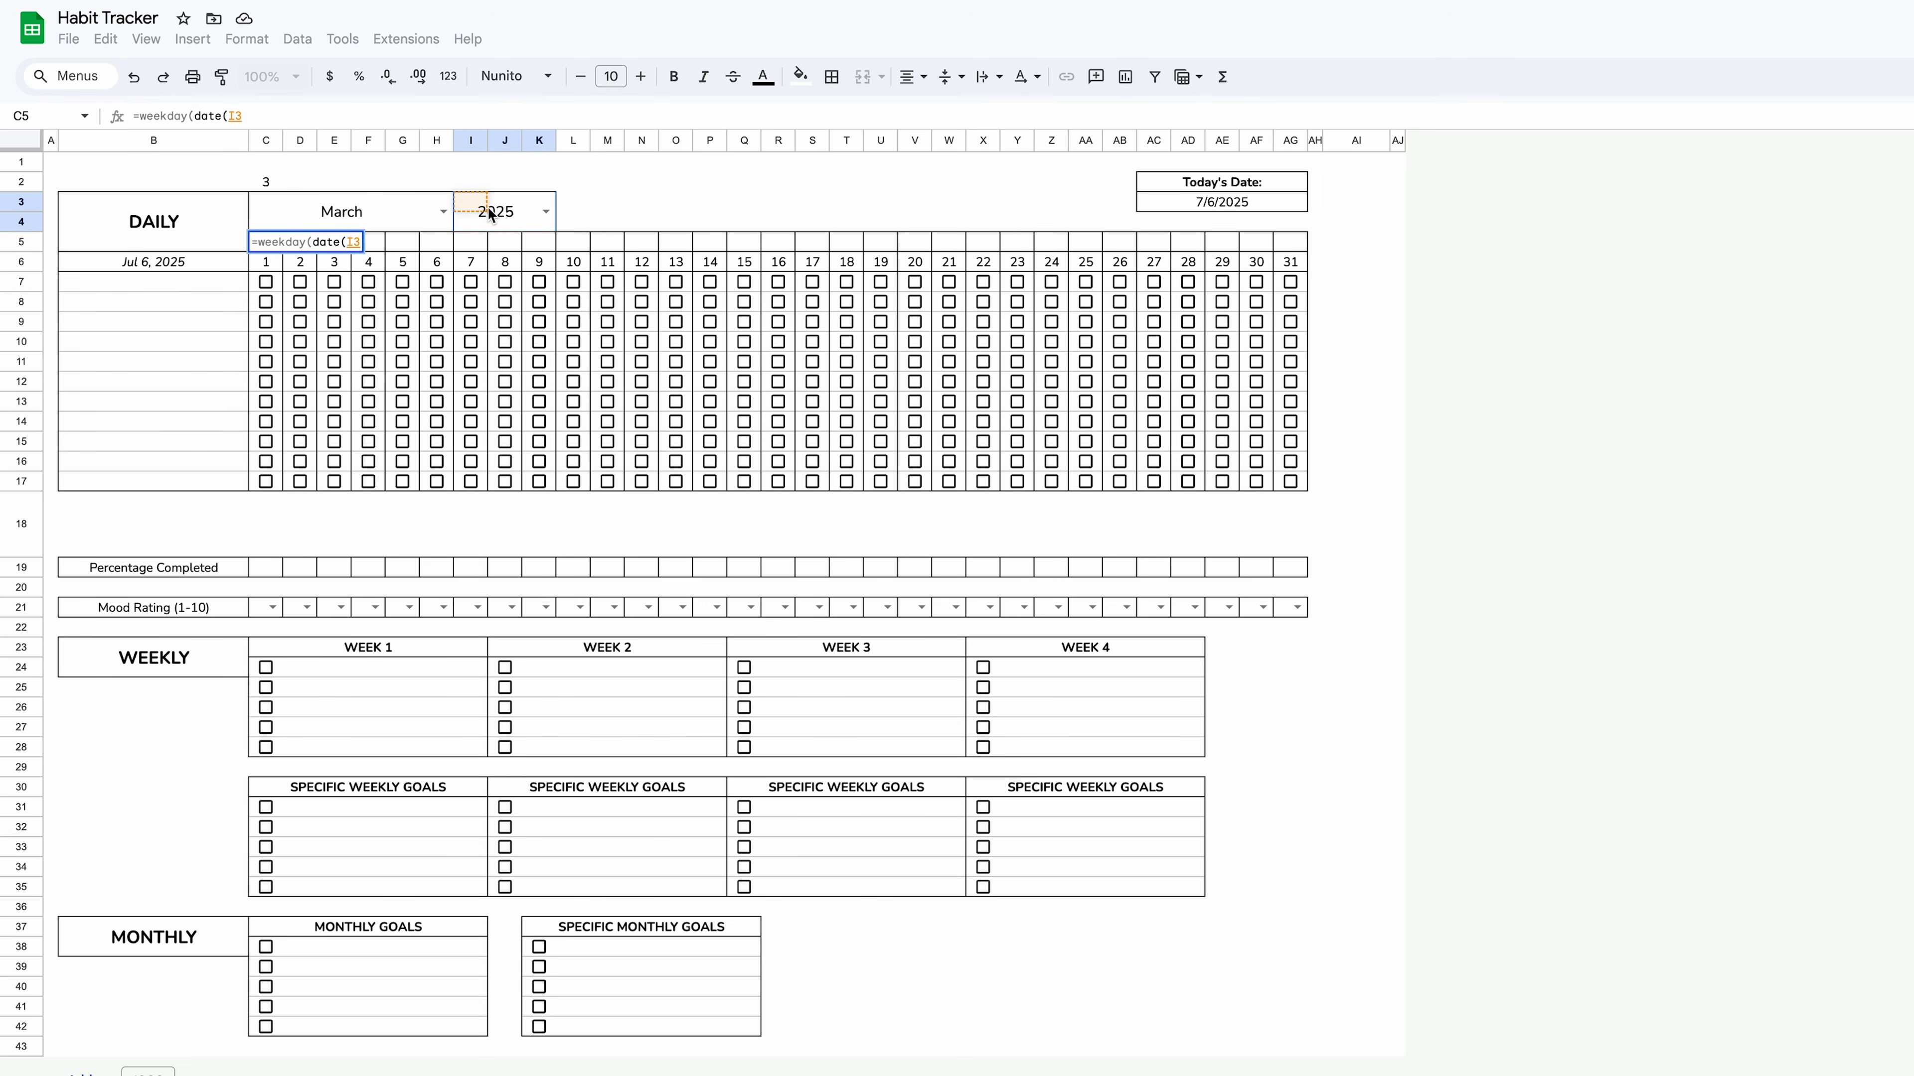
pyautogui.write(',')
pyautogui.click(266, 182)
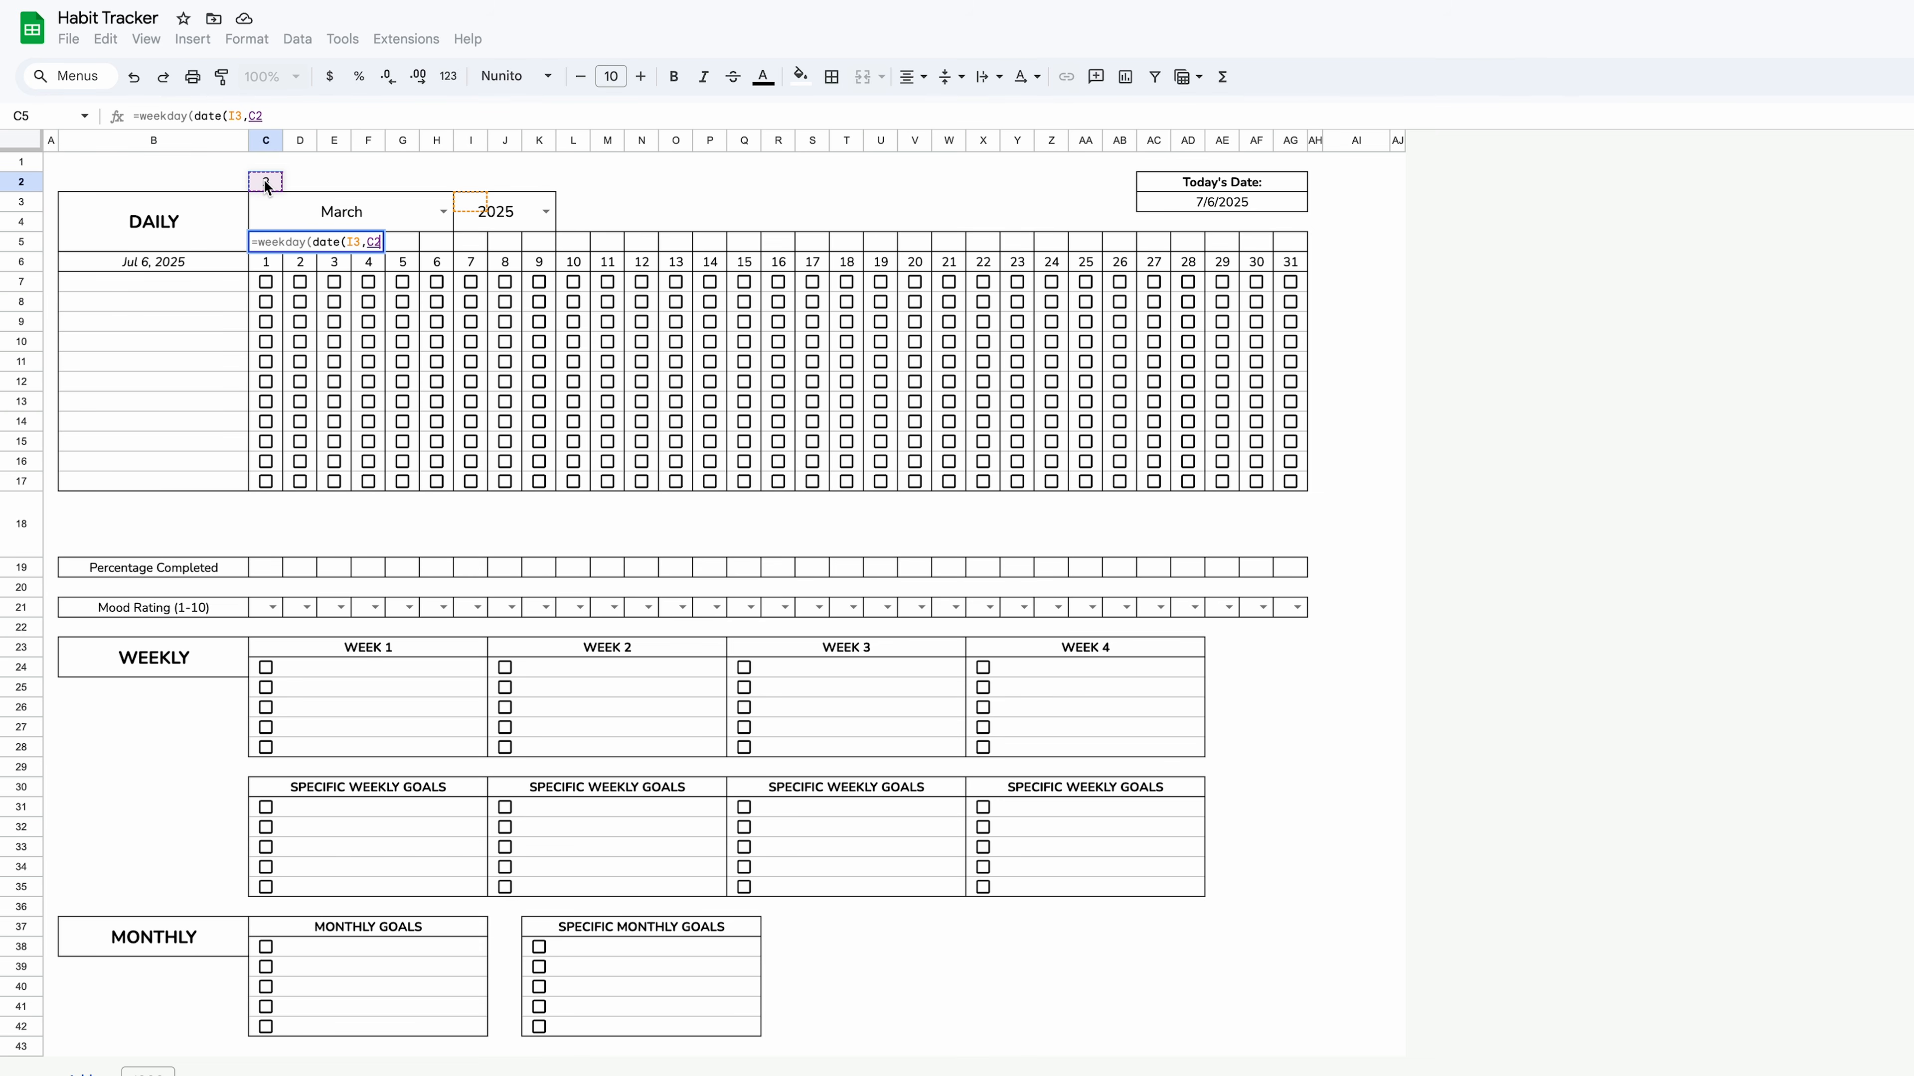
pyautogui.write(',')
pyautogui.click(268, 260)
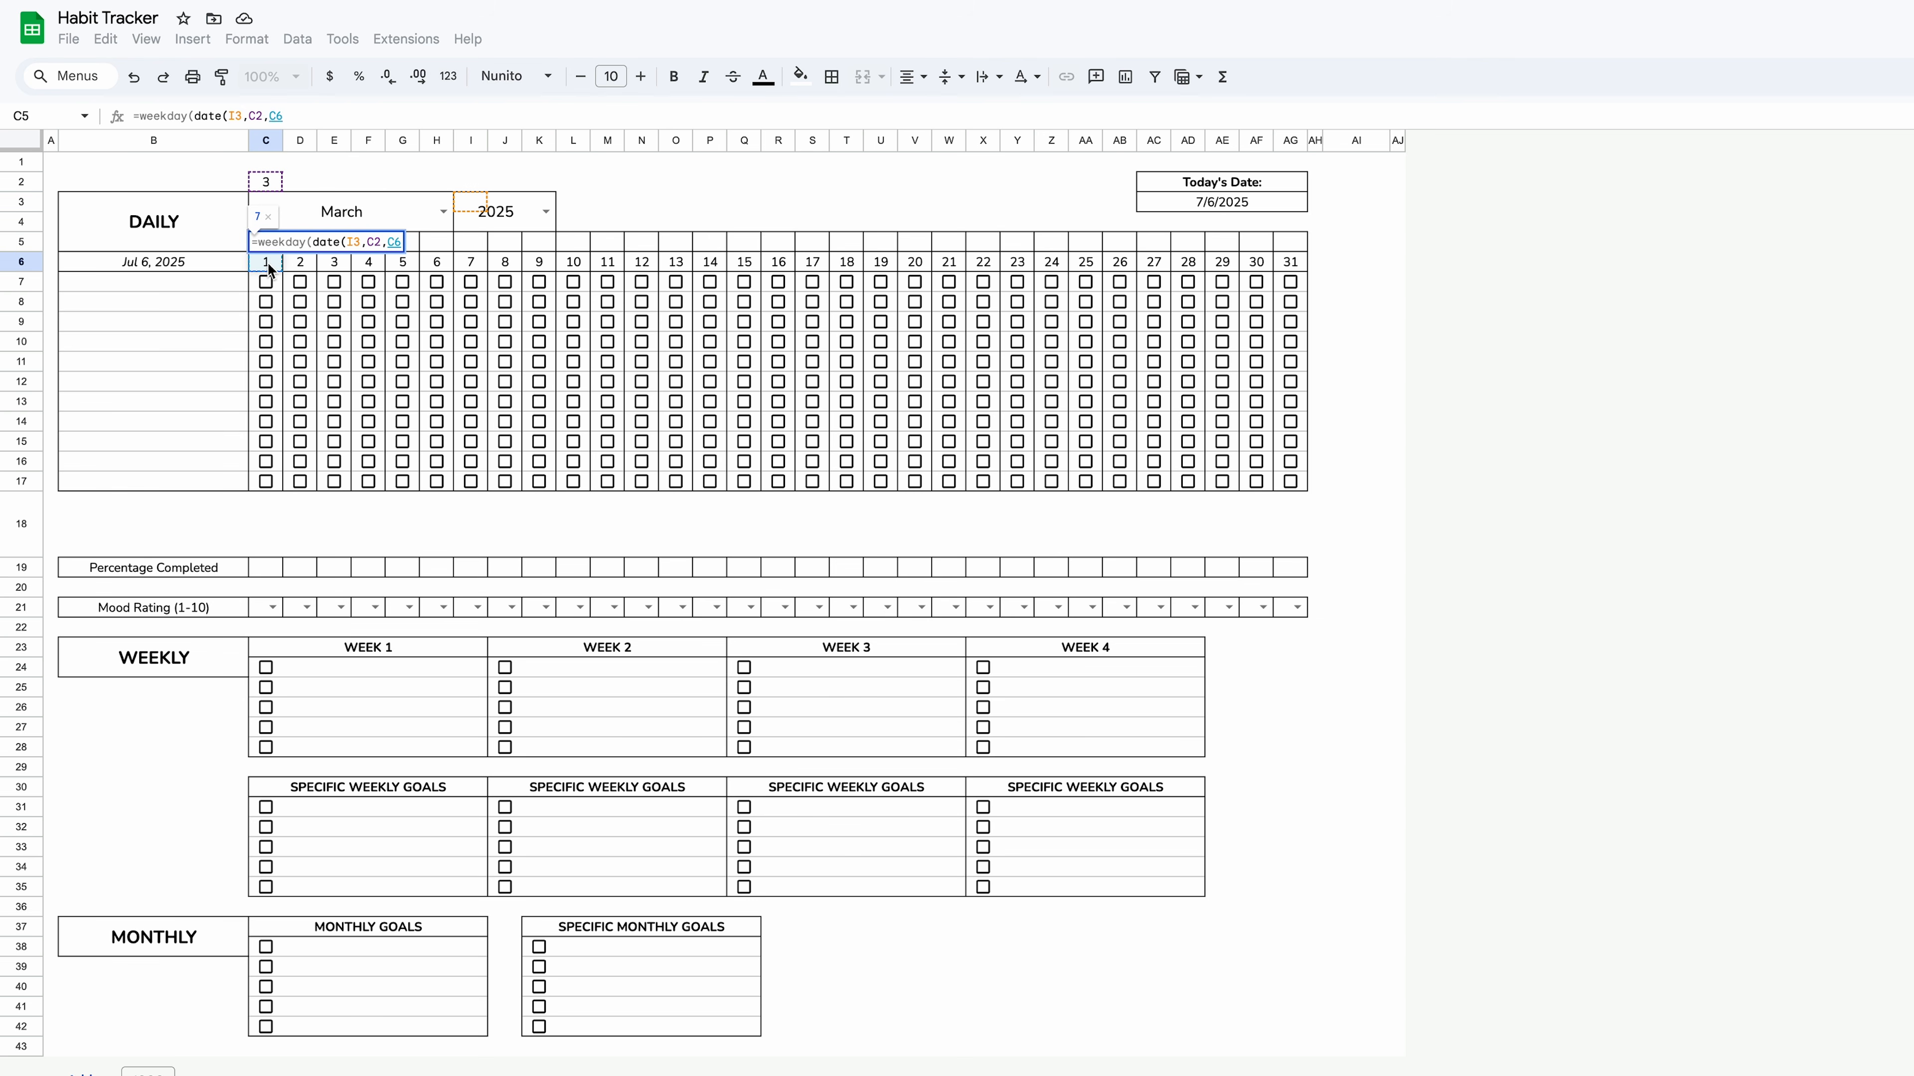
pyautogui.write(')')
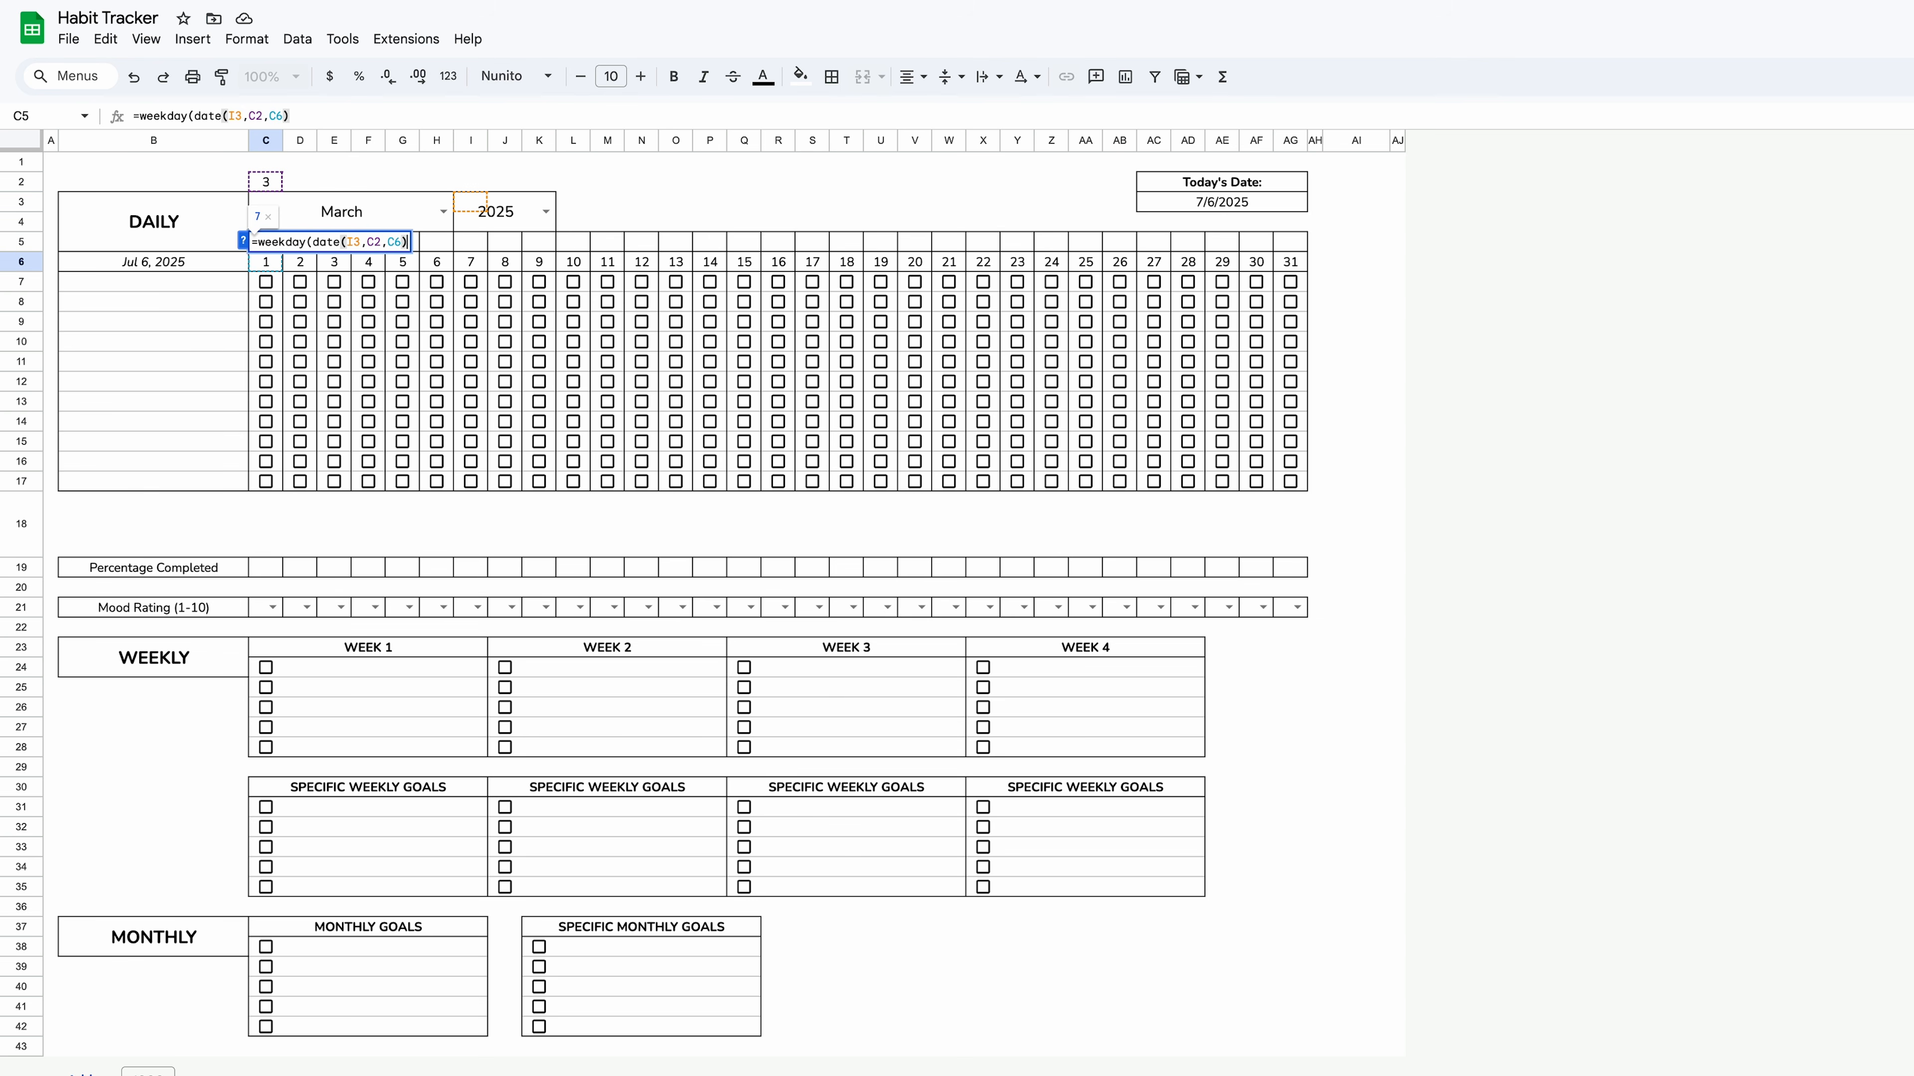
pyautogui.write(',1)')
pyautogui.press('Return')
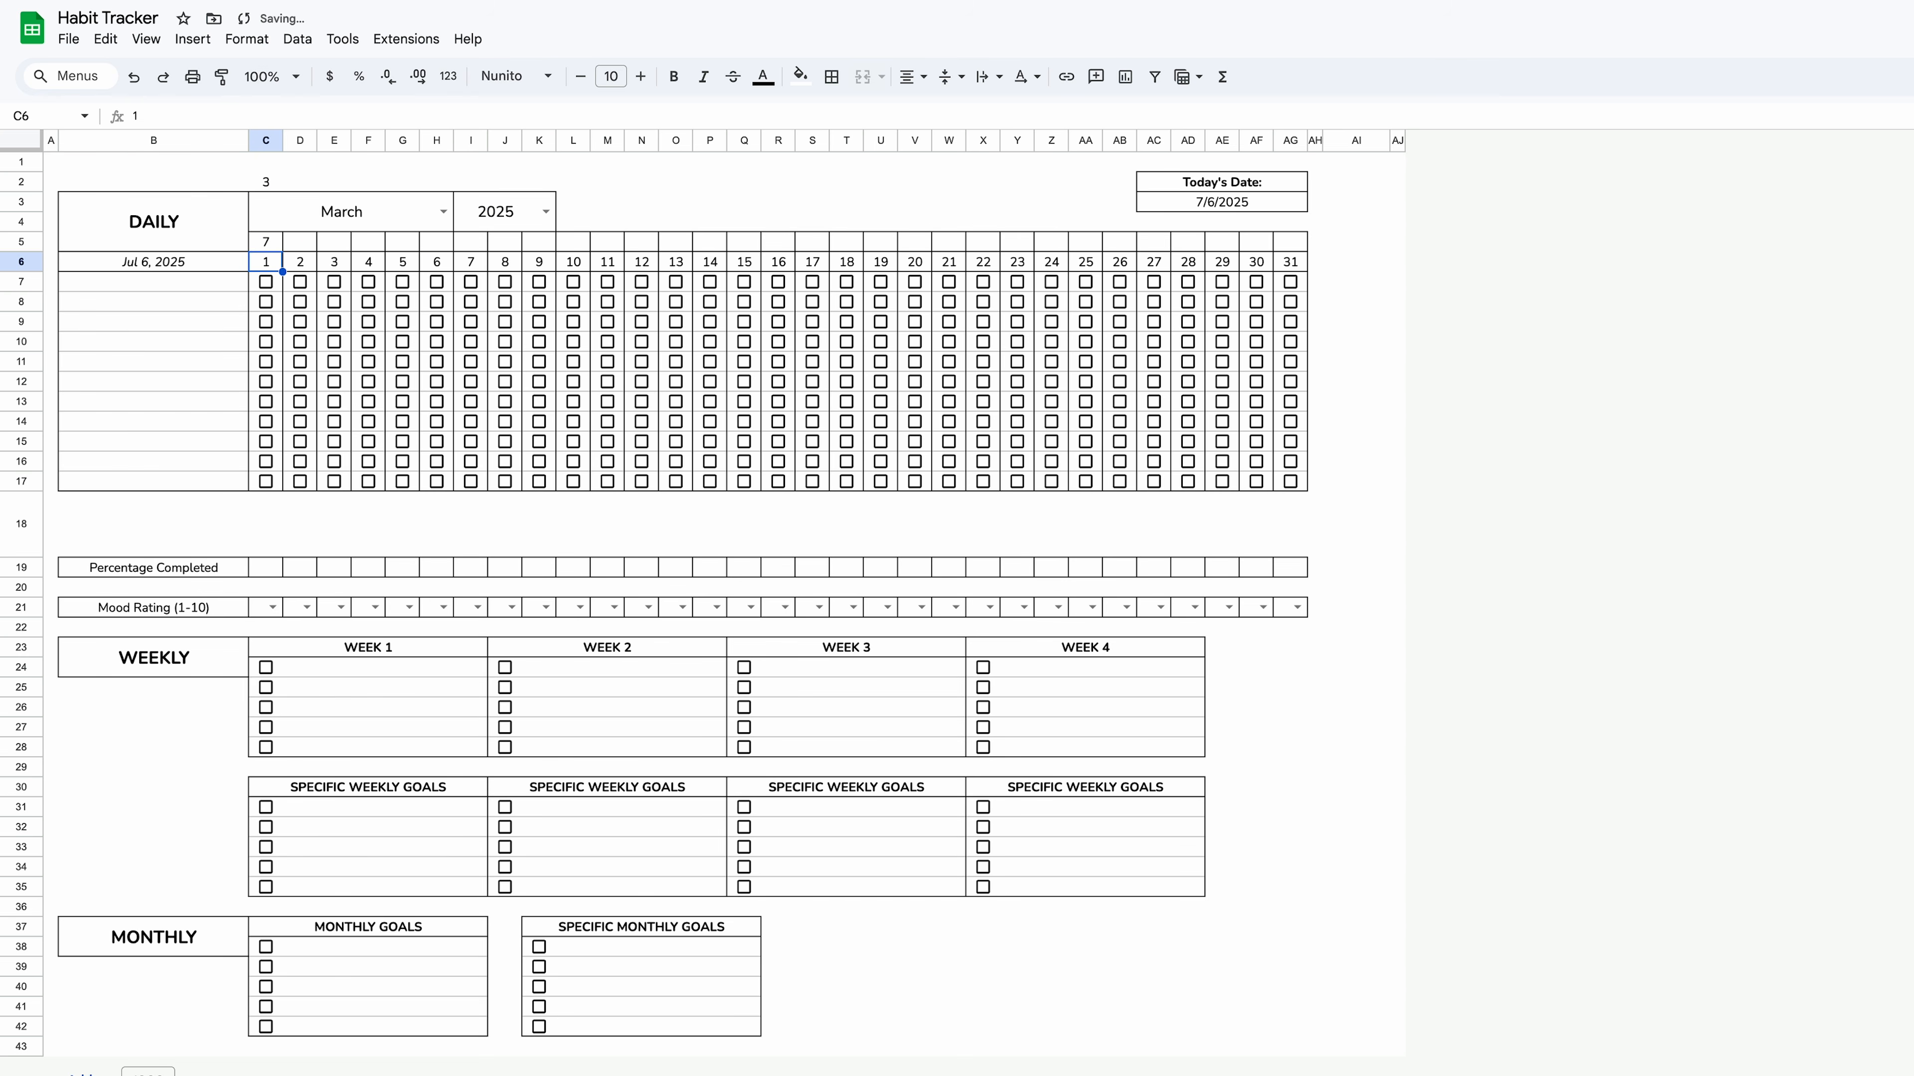
# Apply a custom date format to C5, based on the Tuesday, August 5, 1930 preset and reduced to the abbreviated weekday name.
pyautogui.click(278, 236)
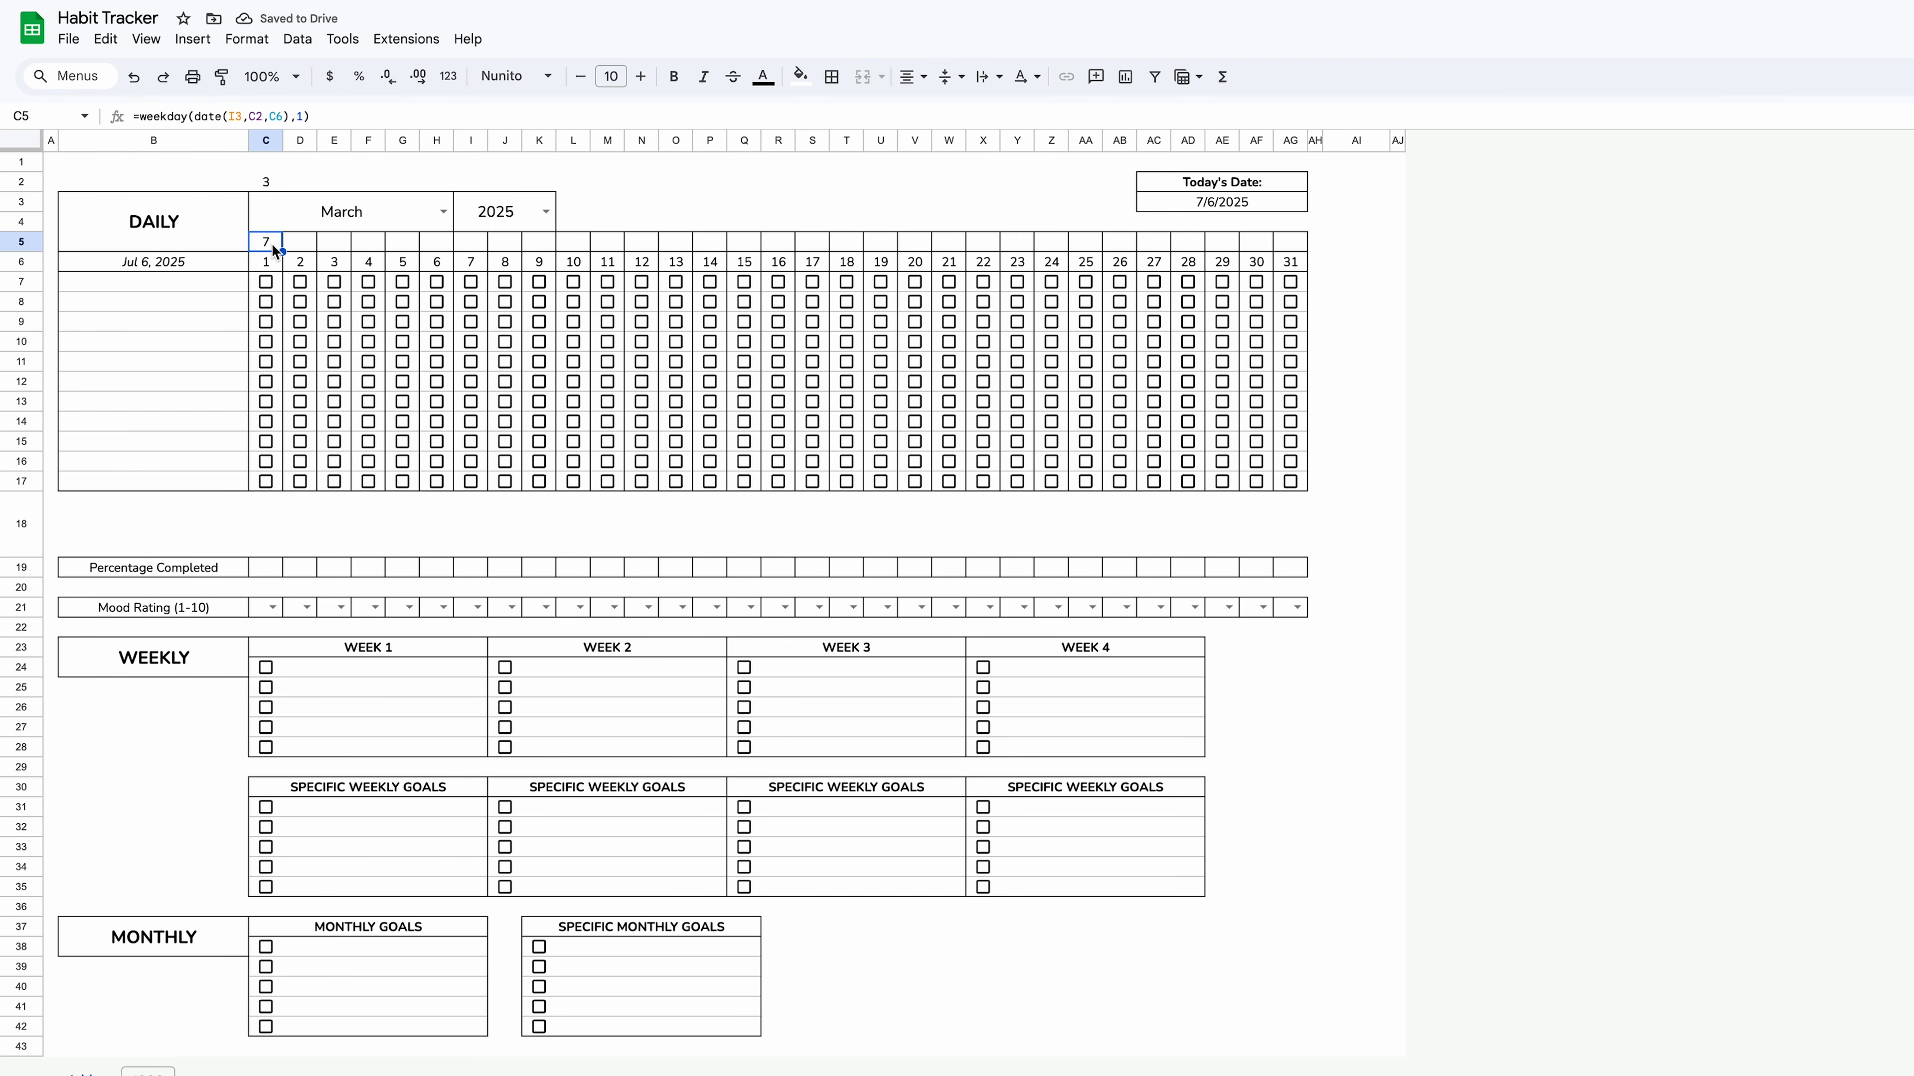
pyautogui.click(256, 41)
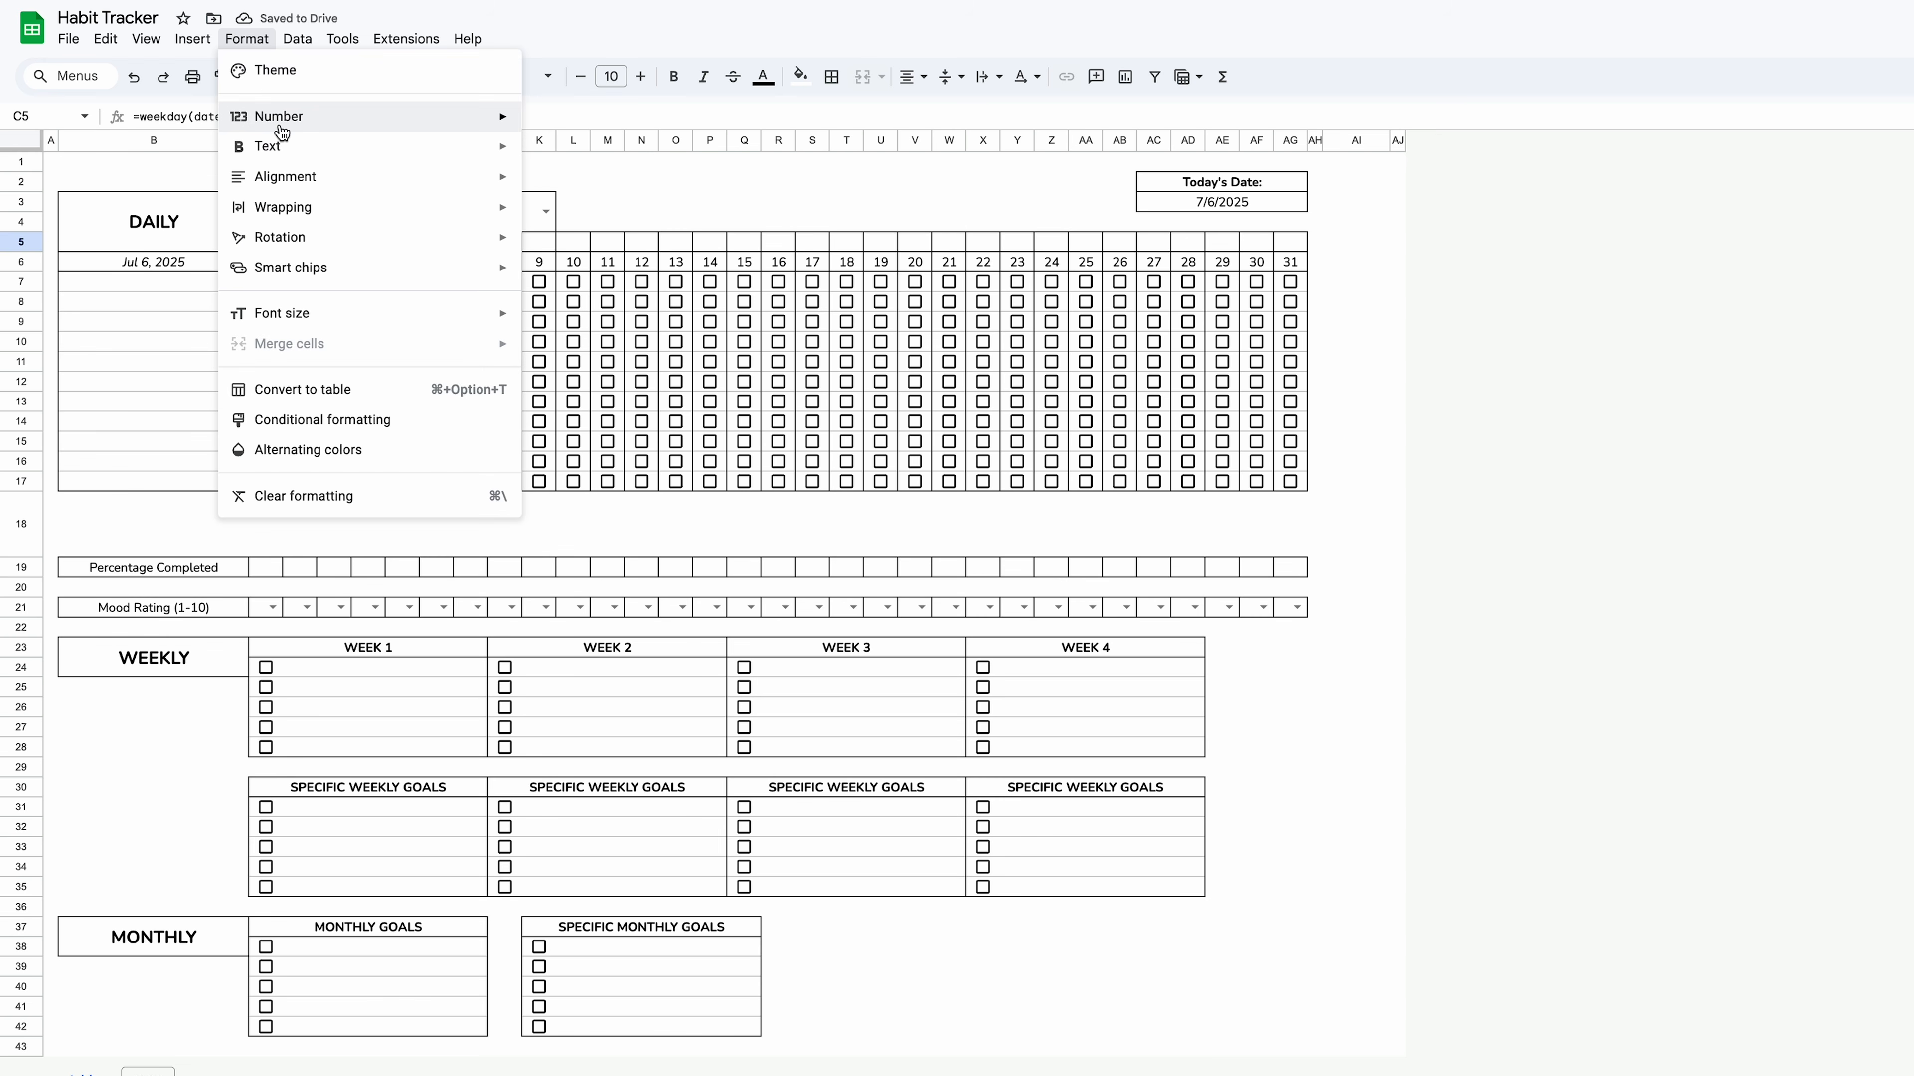
pyautogui.moveTo(286, 121)
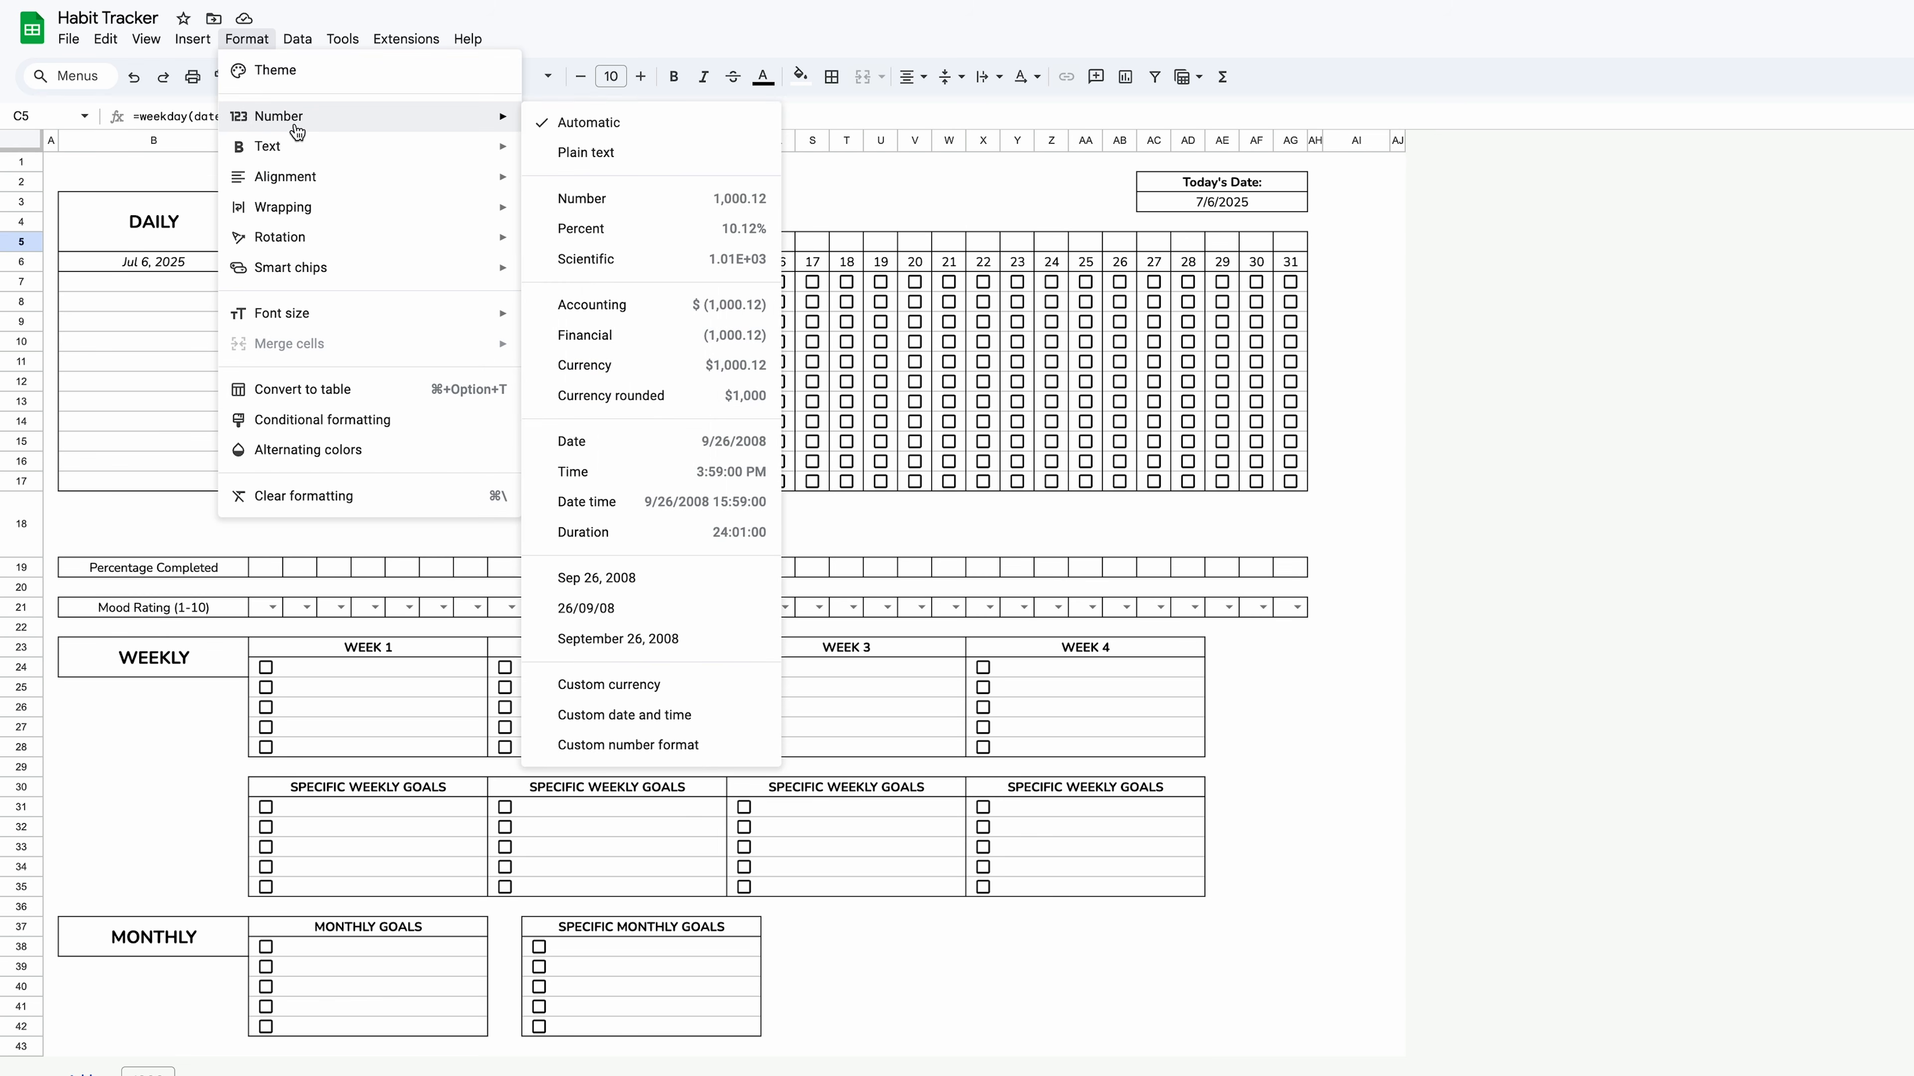
pyautogui.click(735, 716)
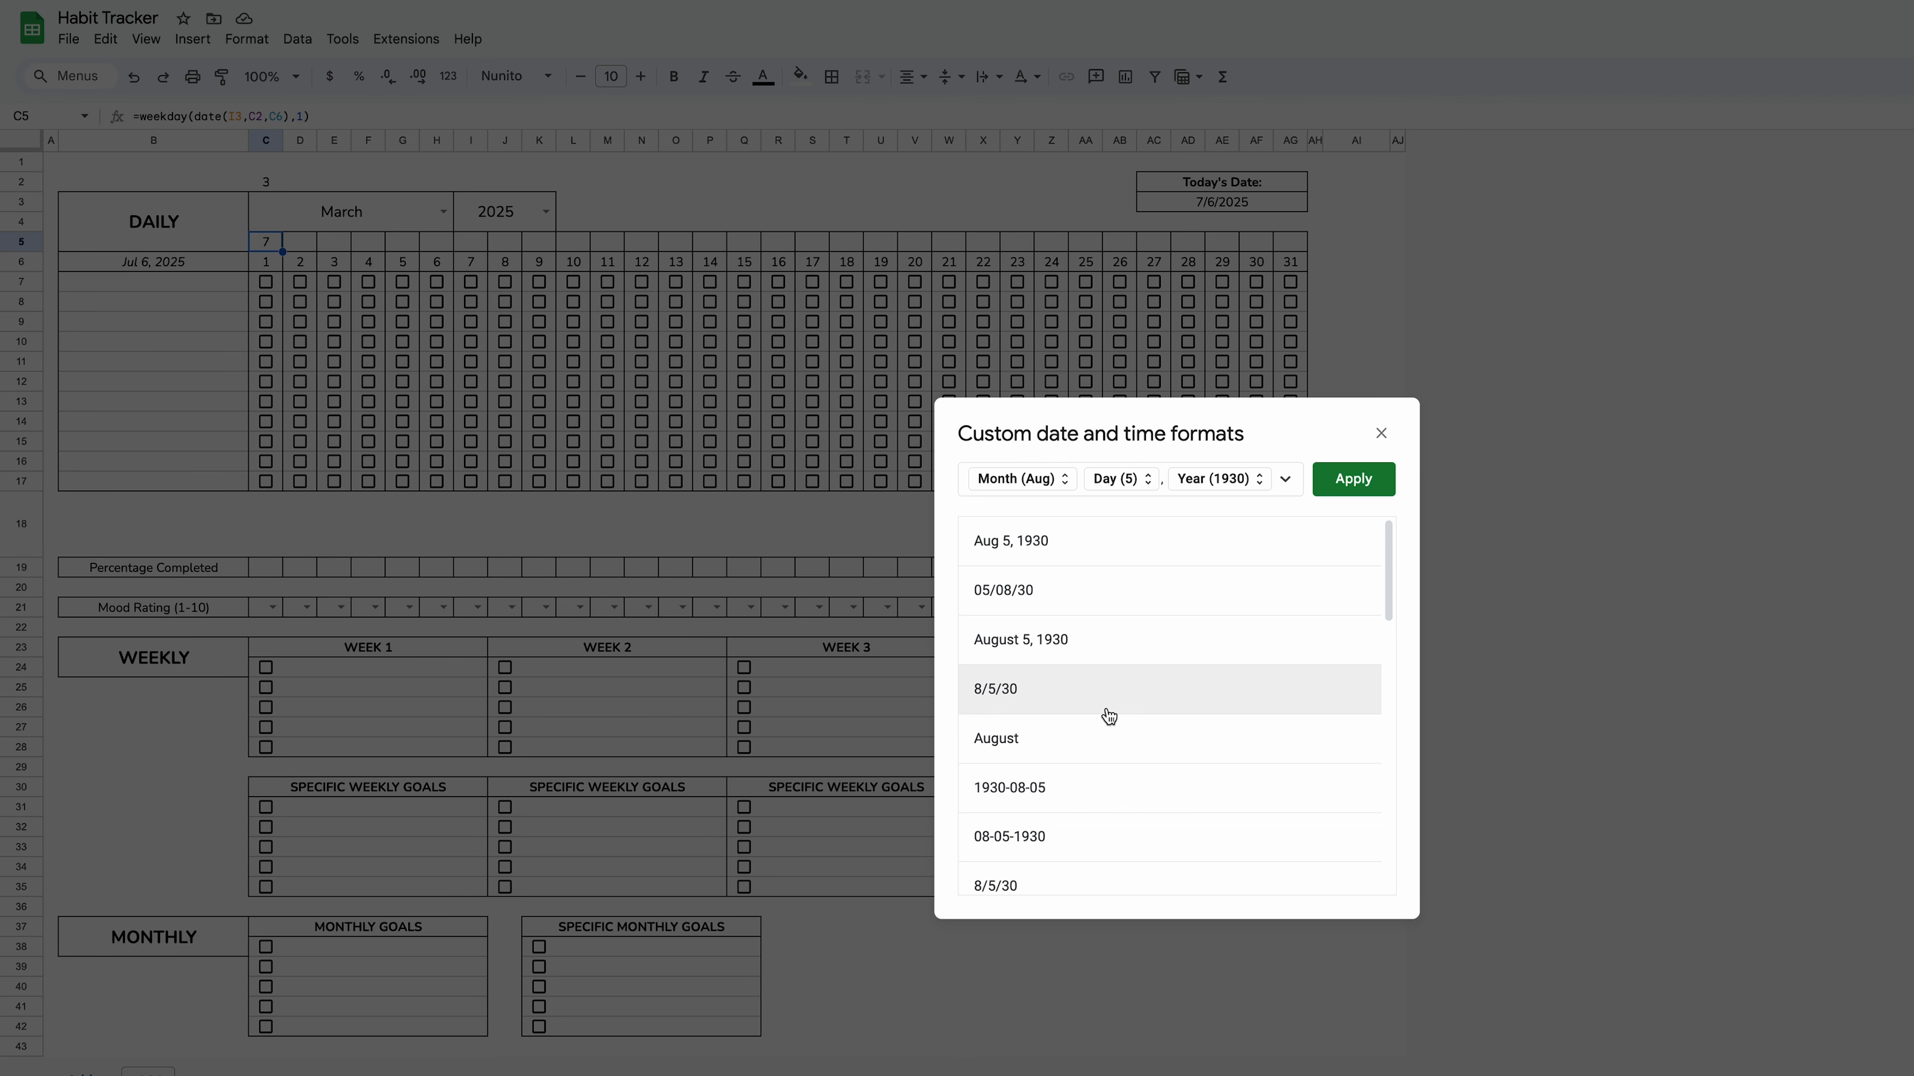
pyautogui.scroll(-5, 1104, 716)
pyautogui.scroll(-5, 1106, 720)
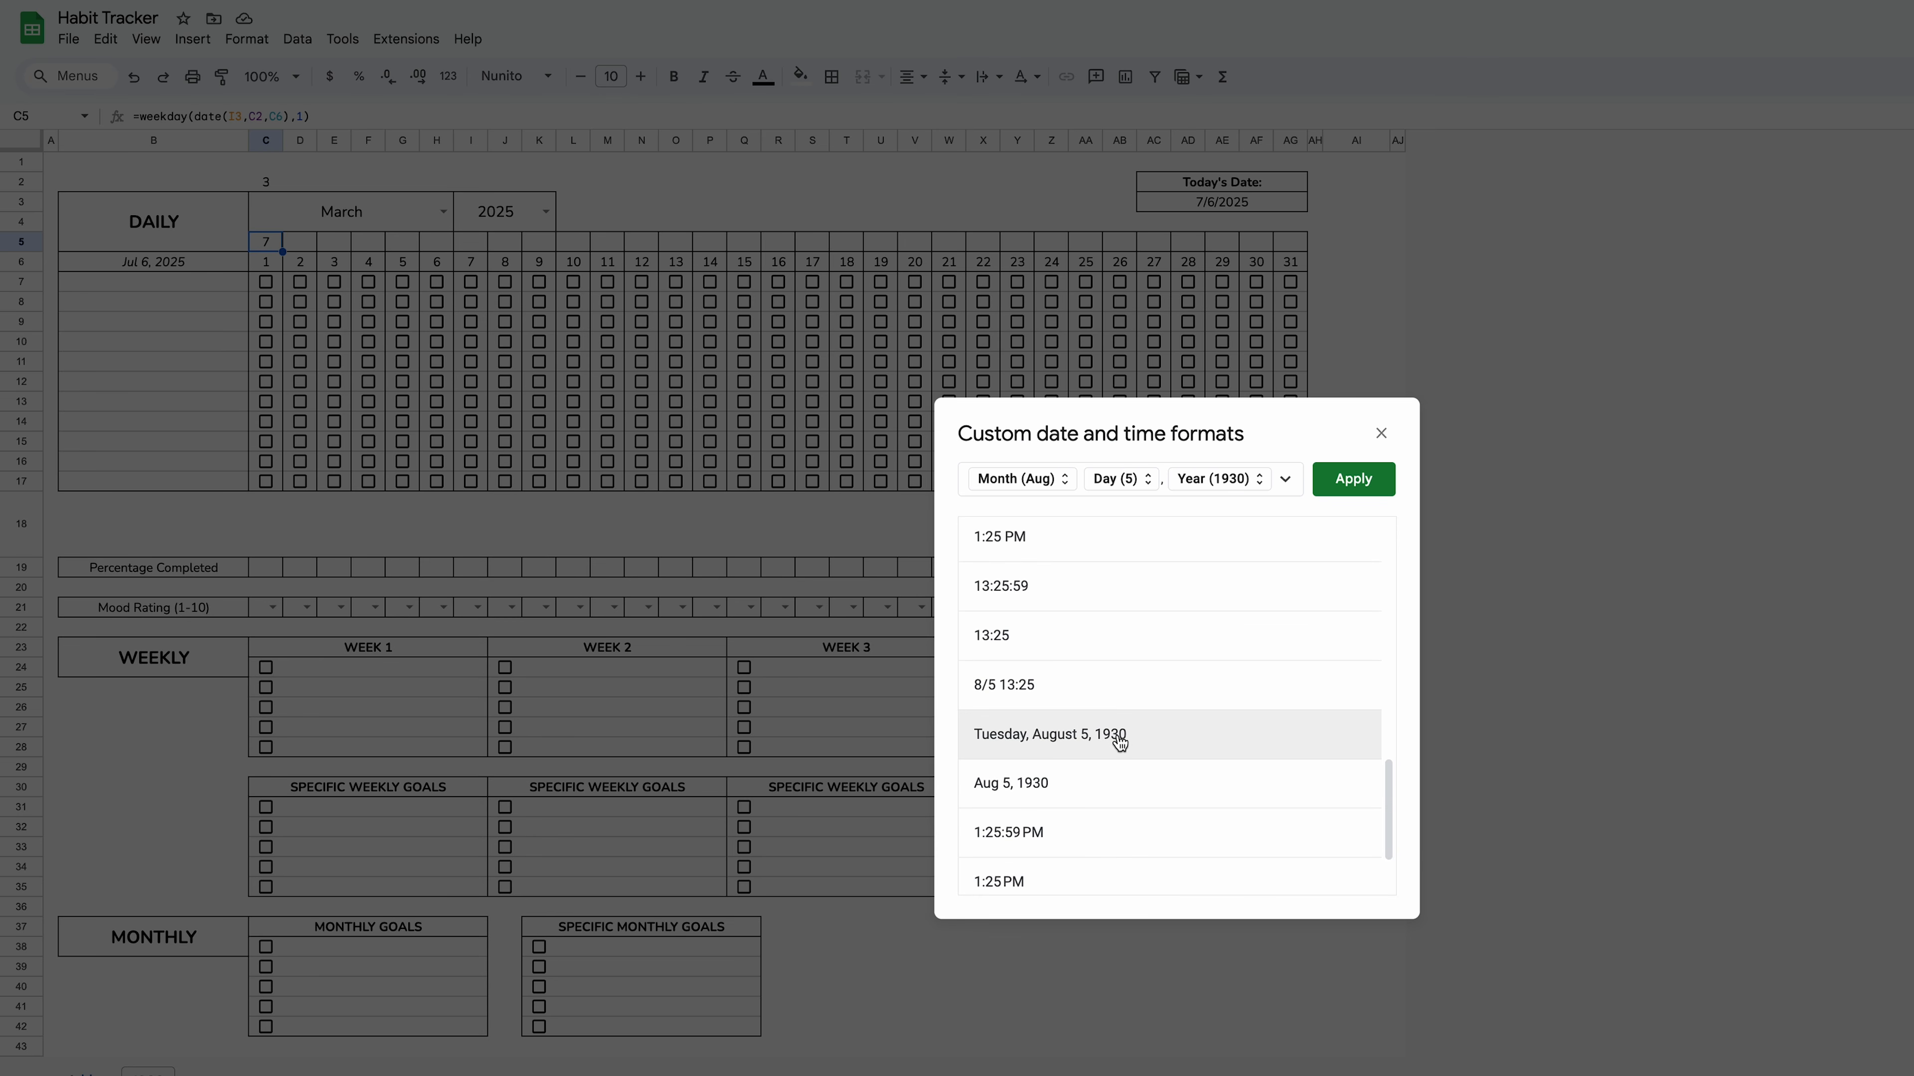
pyautogui.click(1106, 724)
pyautogui.press('BackSpace')
pyautogui.press('BackSpace')
pyautogui.press('BackSpace')
pyautogui.press('BackSpace')
pyautogui.press('BackSpace')
pyautogui.press('BackSpace')
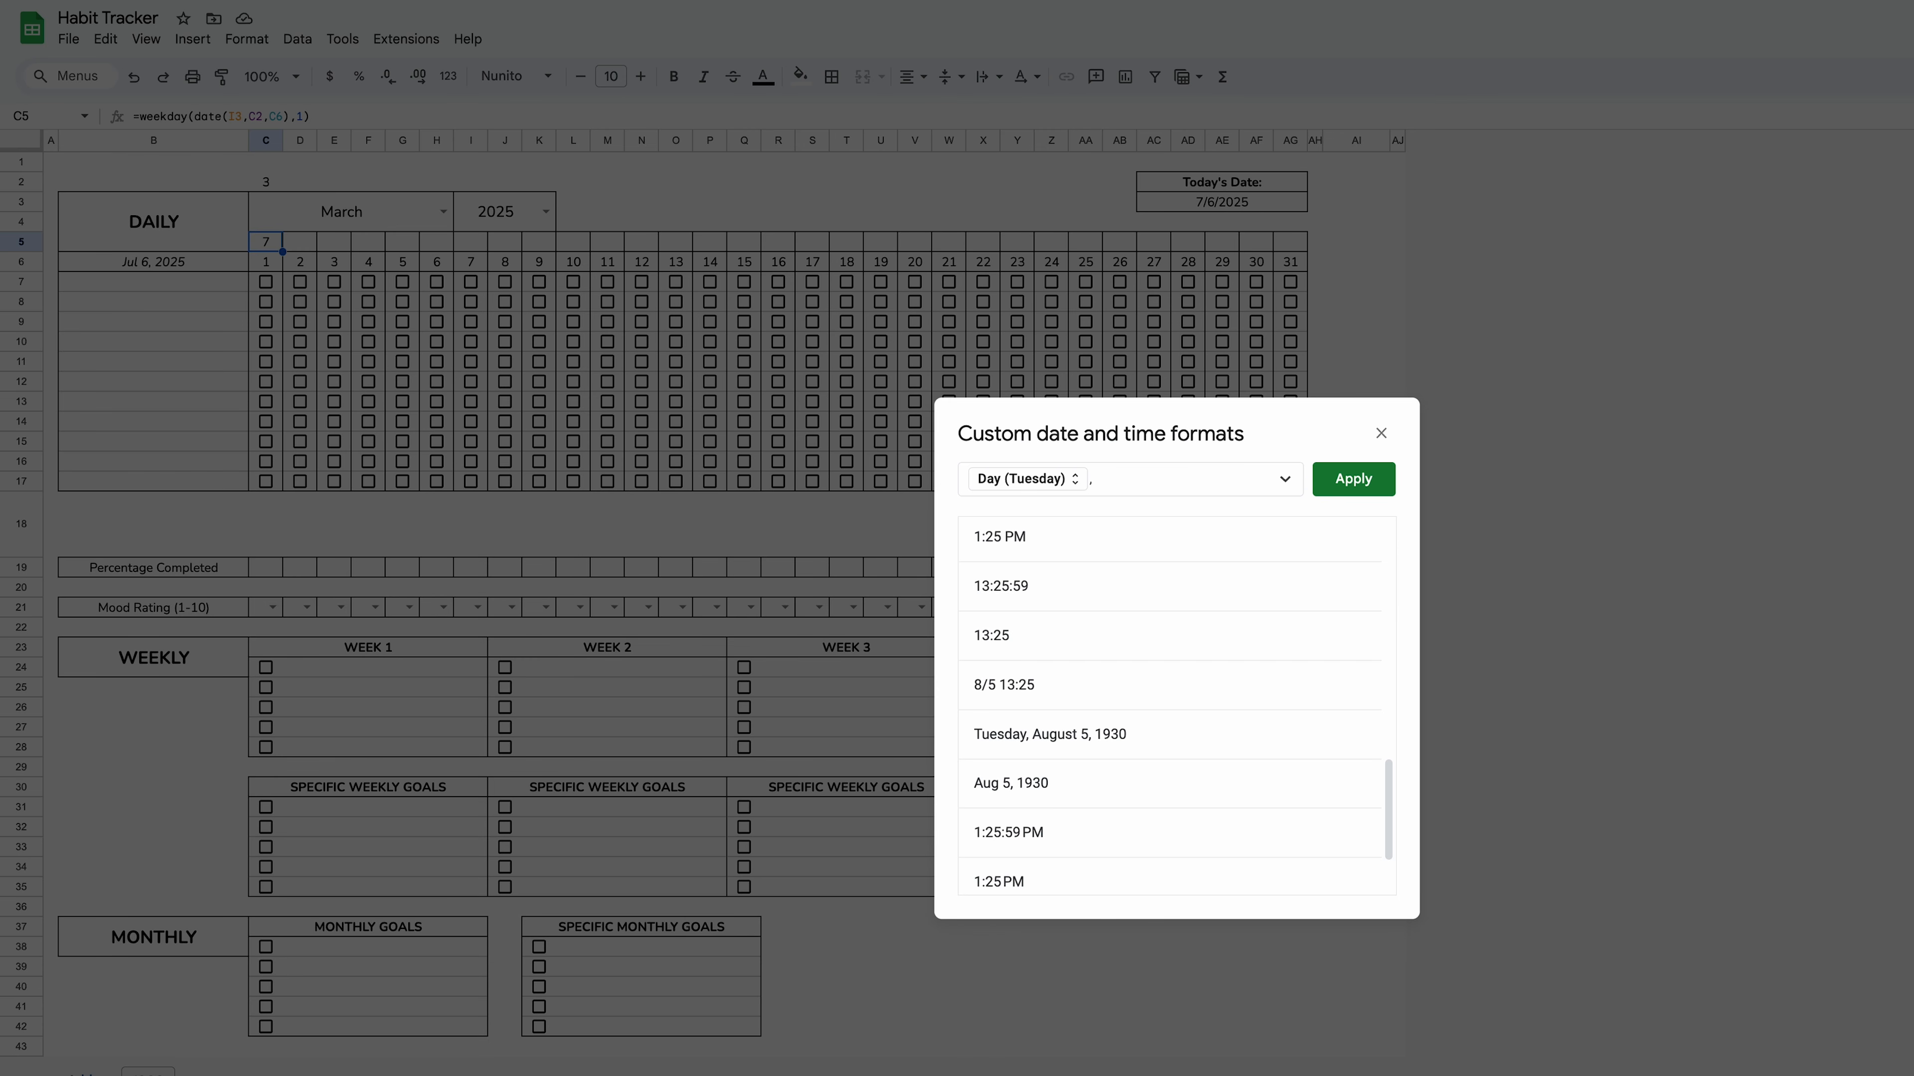
pyautogui.click(1072, 481)
pyautogui.click(1078, 455)
pyautogui.click(1356, 481)
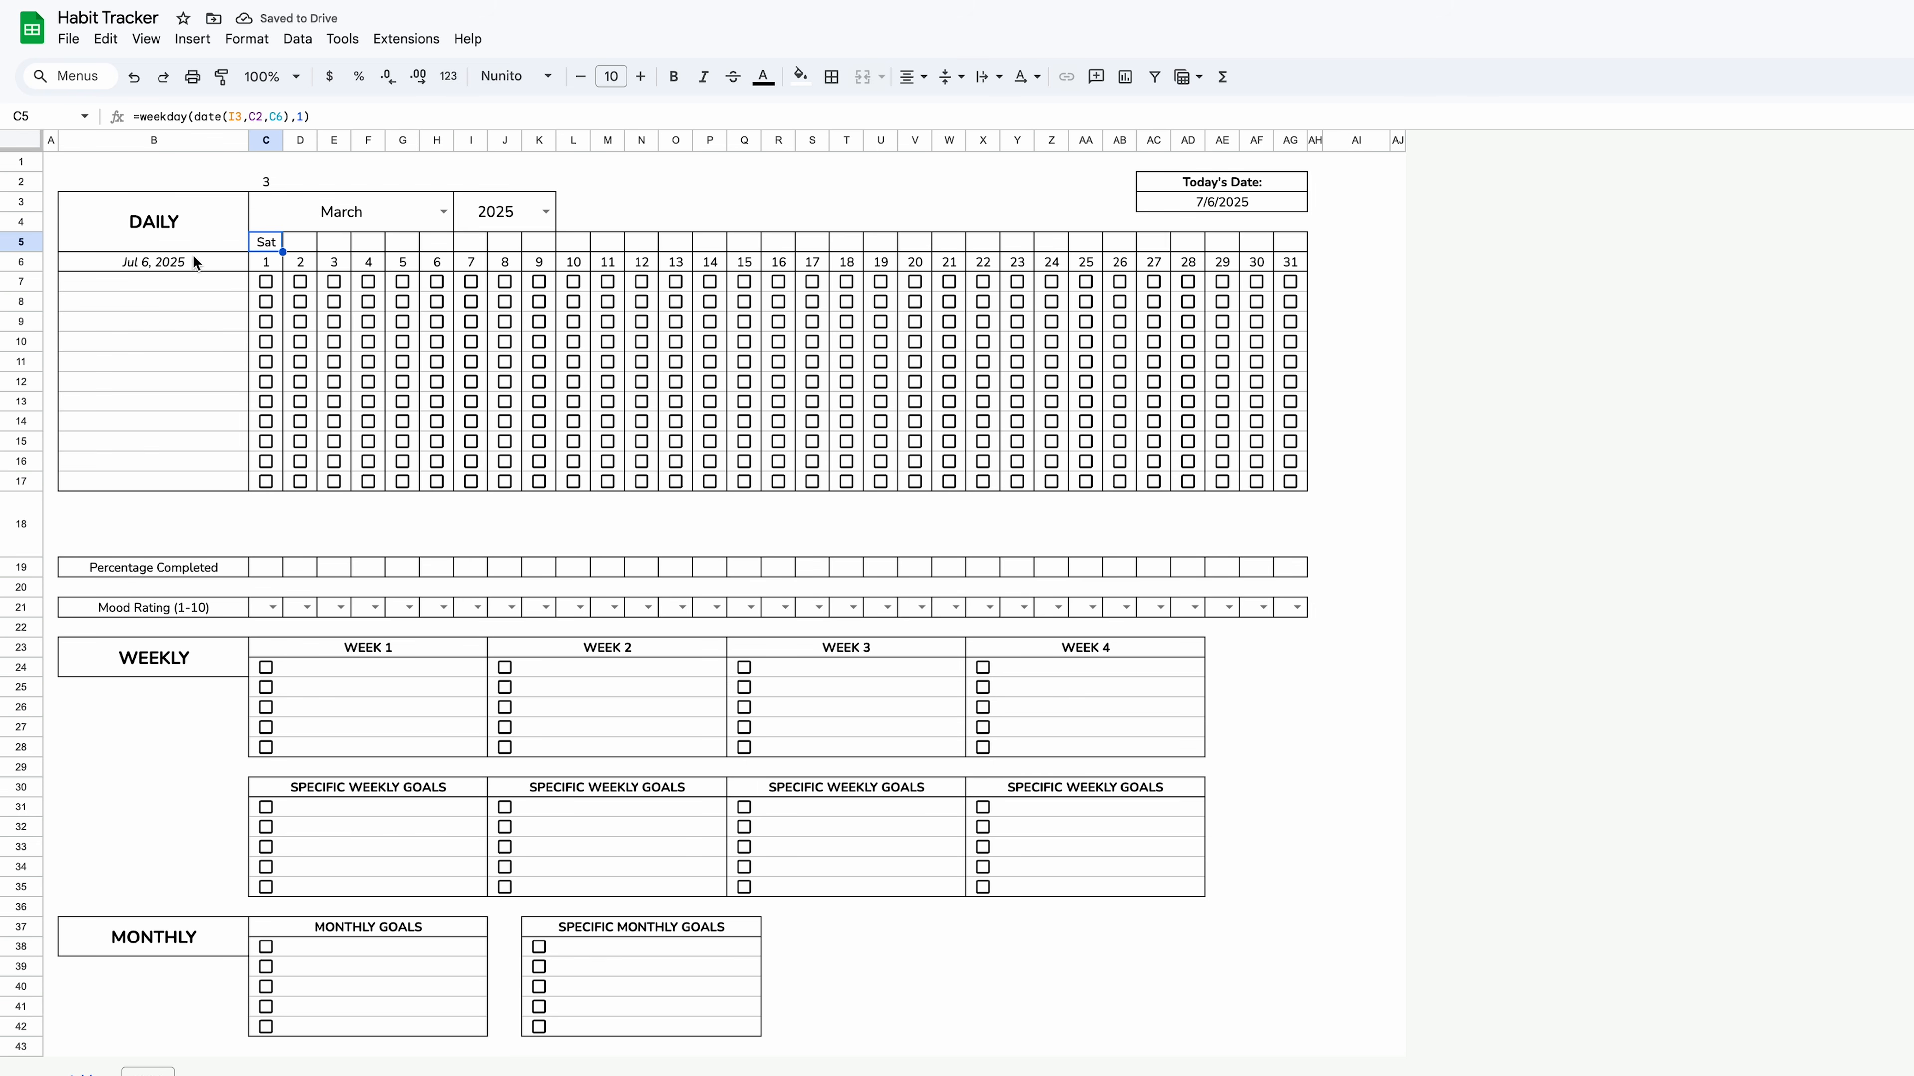
# Make the year and month references in C5 absolute, so the formula is =weekday(date($I$3,$C$2,C6),1).
pyautogui.doubleClick(263, 242)
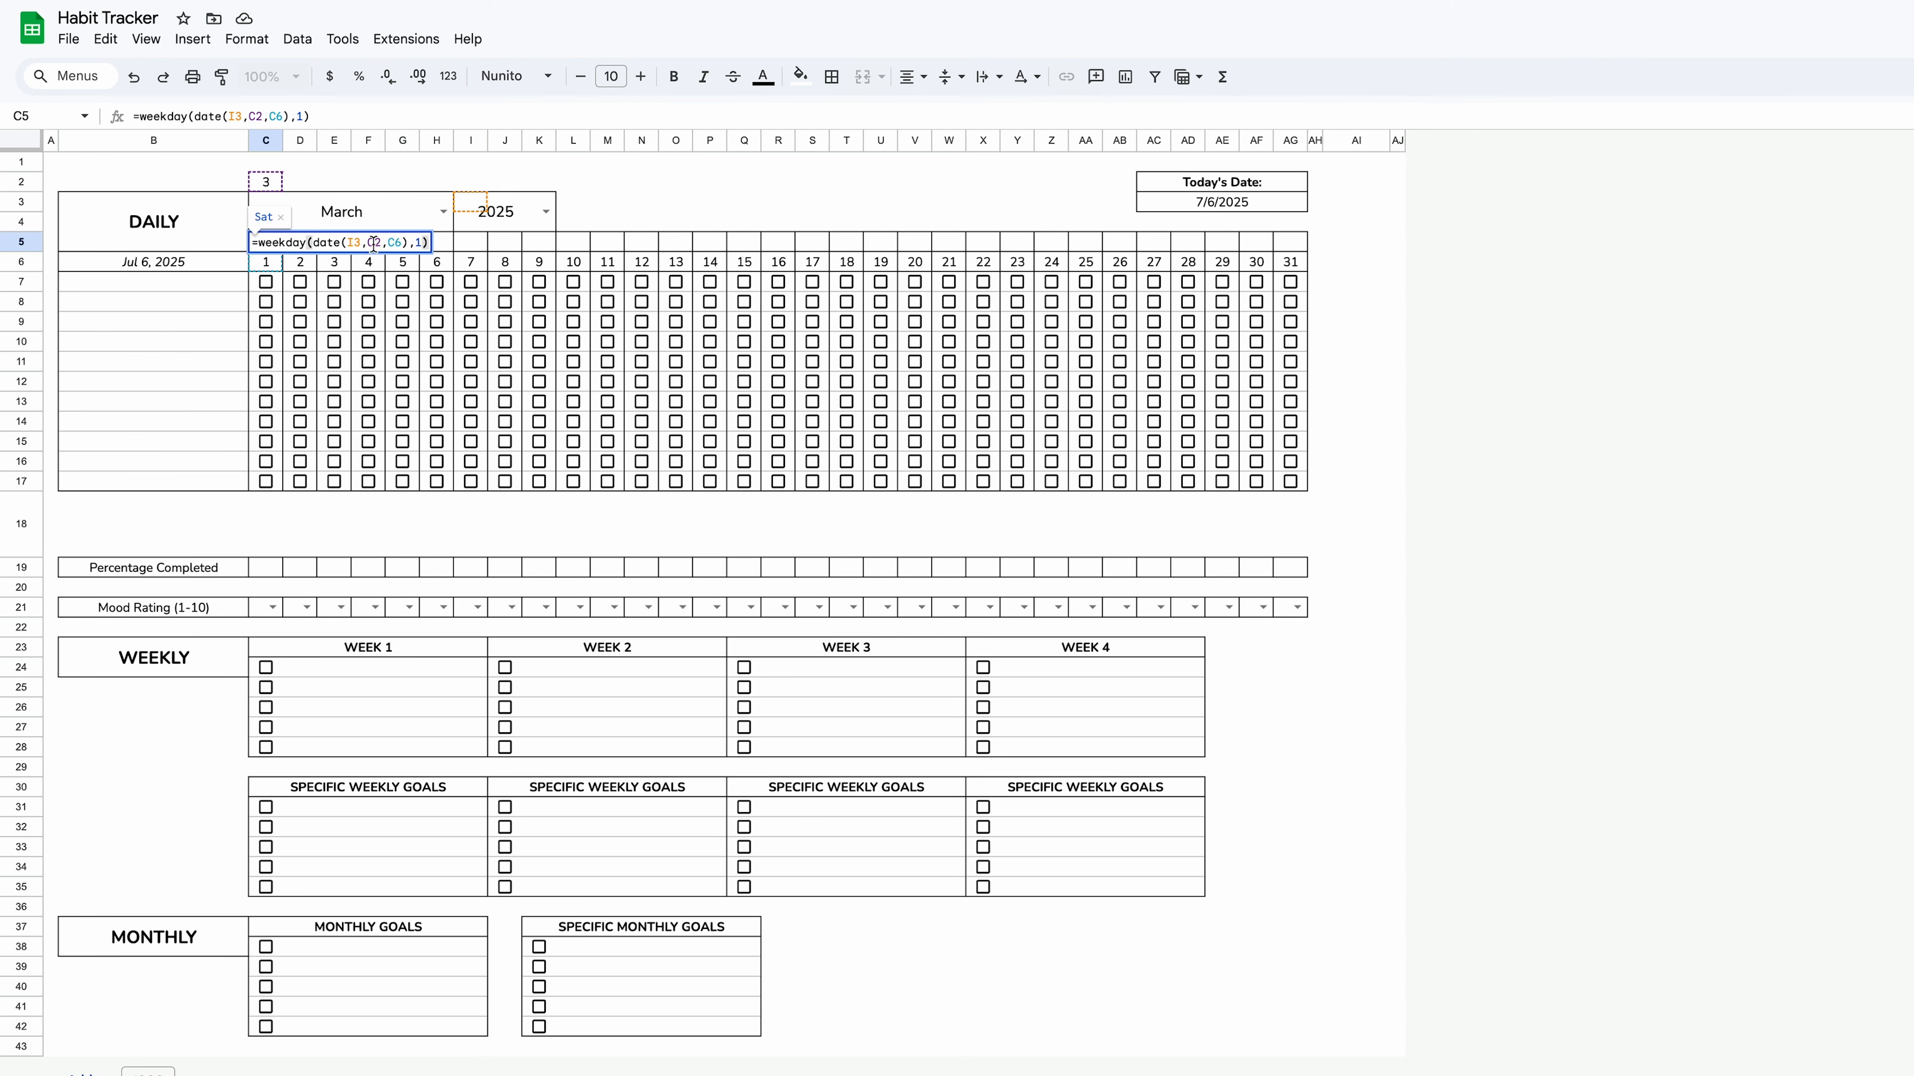
pyautogui.click(348, 243)
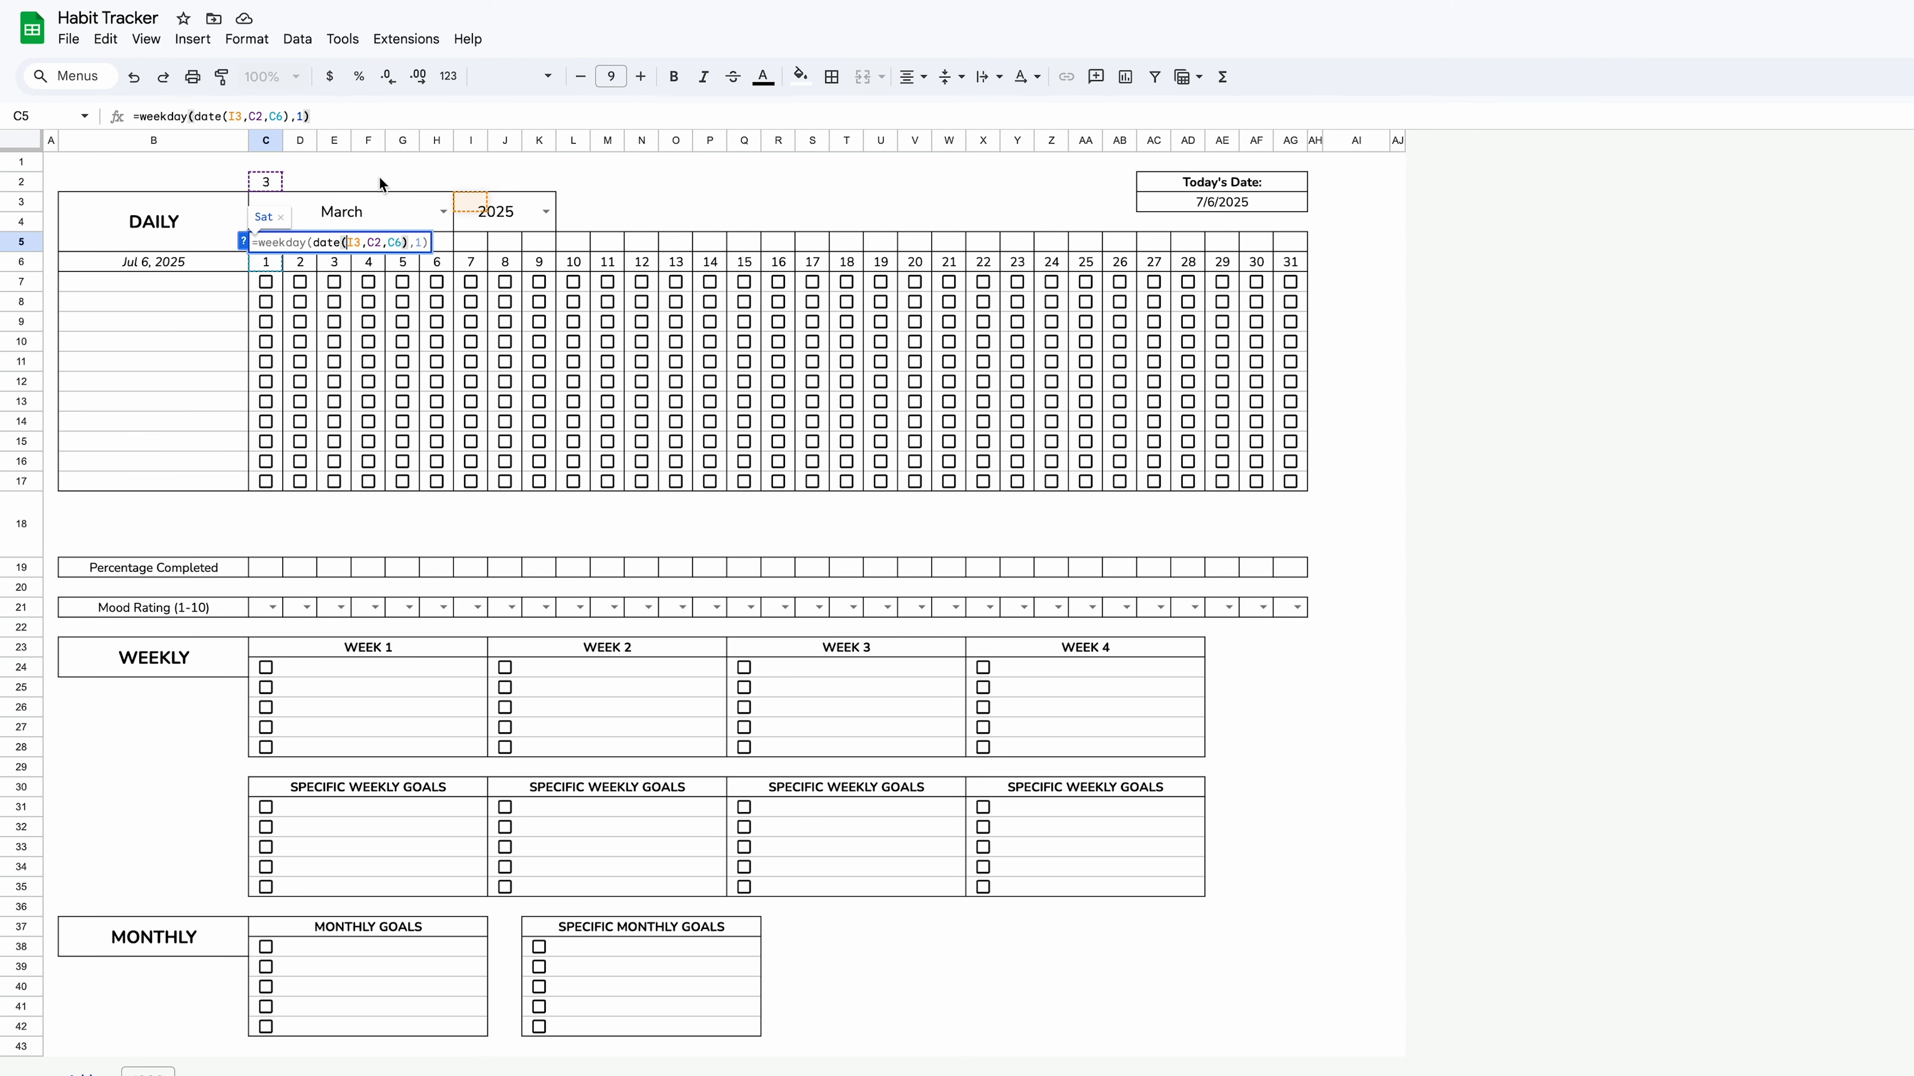
pyautogui.write('$I')
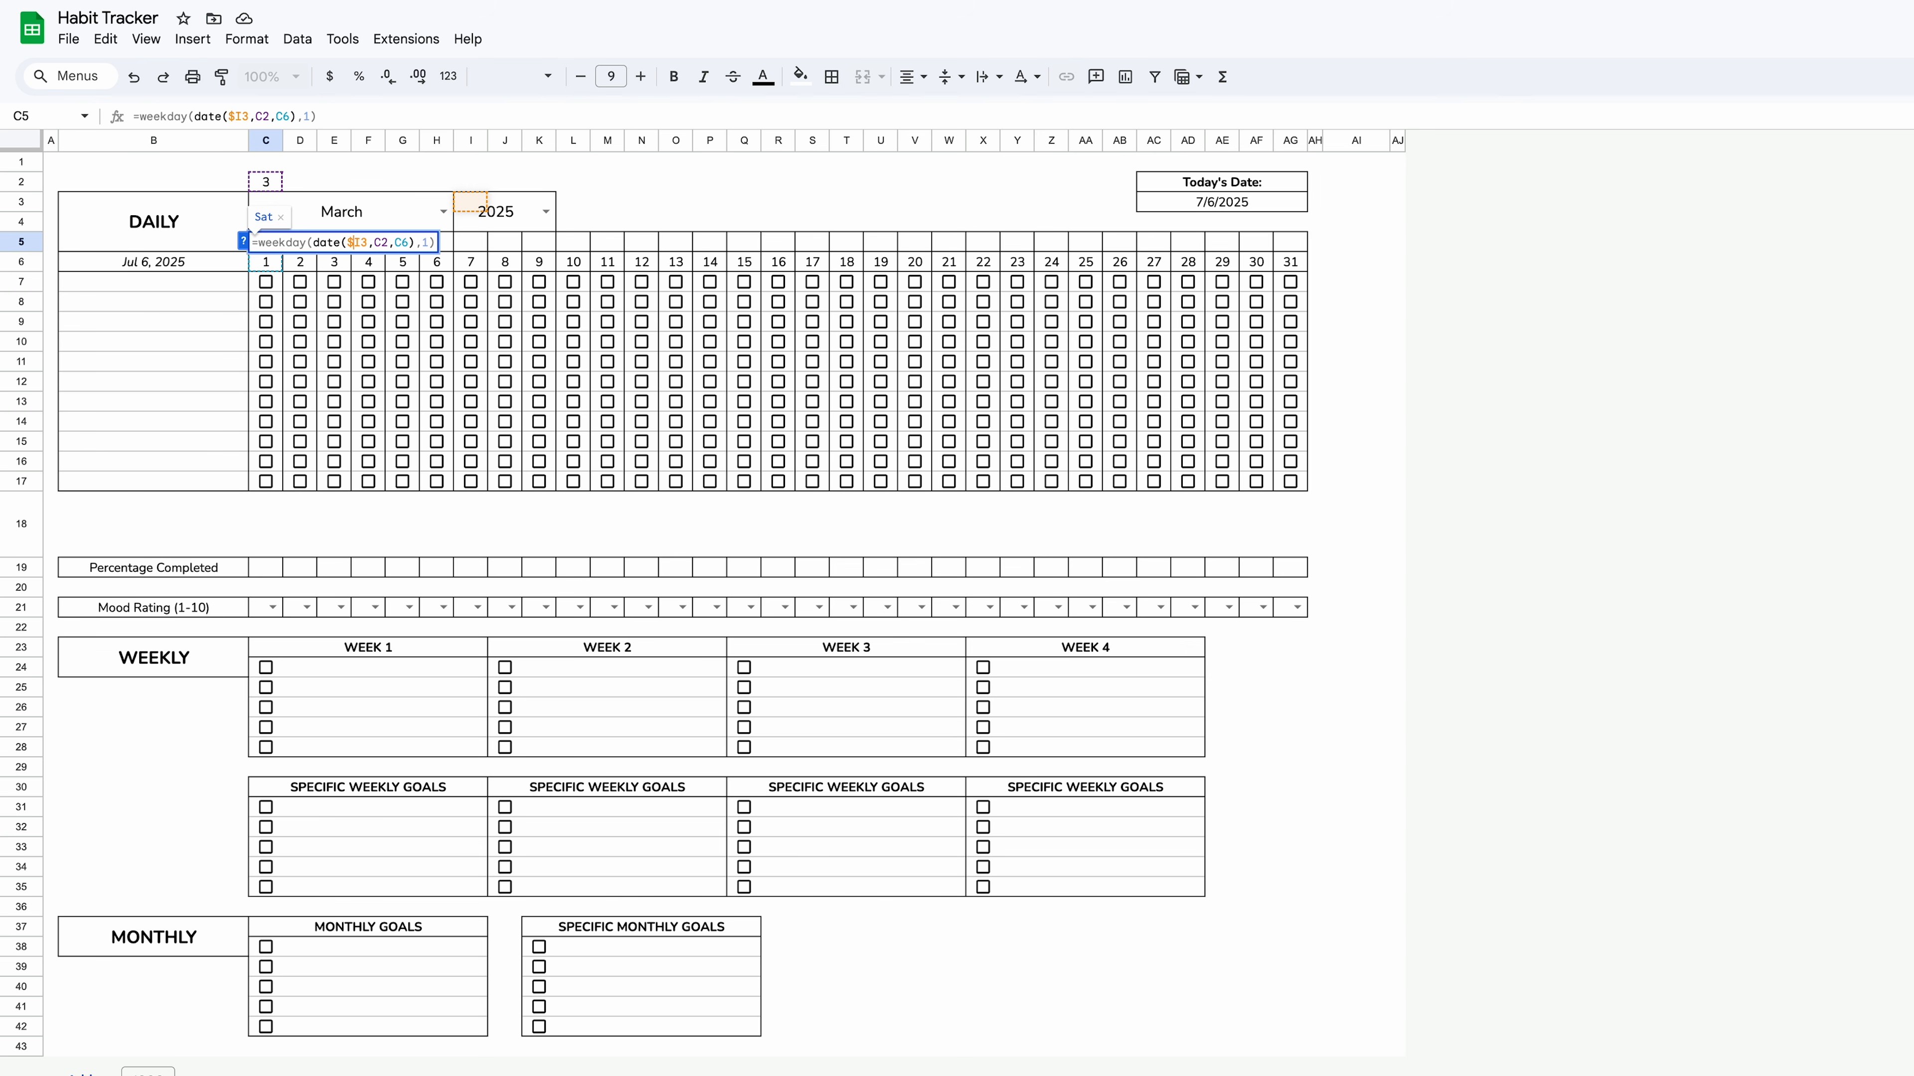
pyautogui.write('$')
pyautogui.press('Right')
pyautogui.write('$')
pyautogui.press('Right')
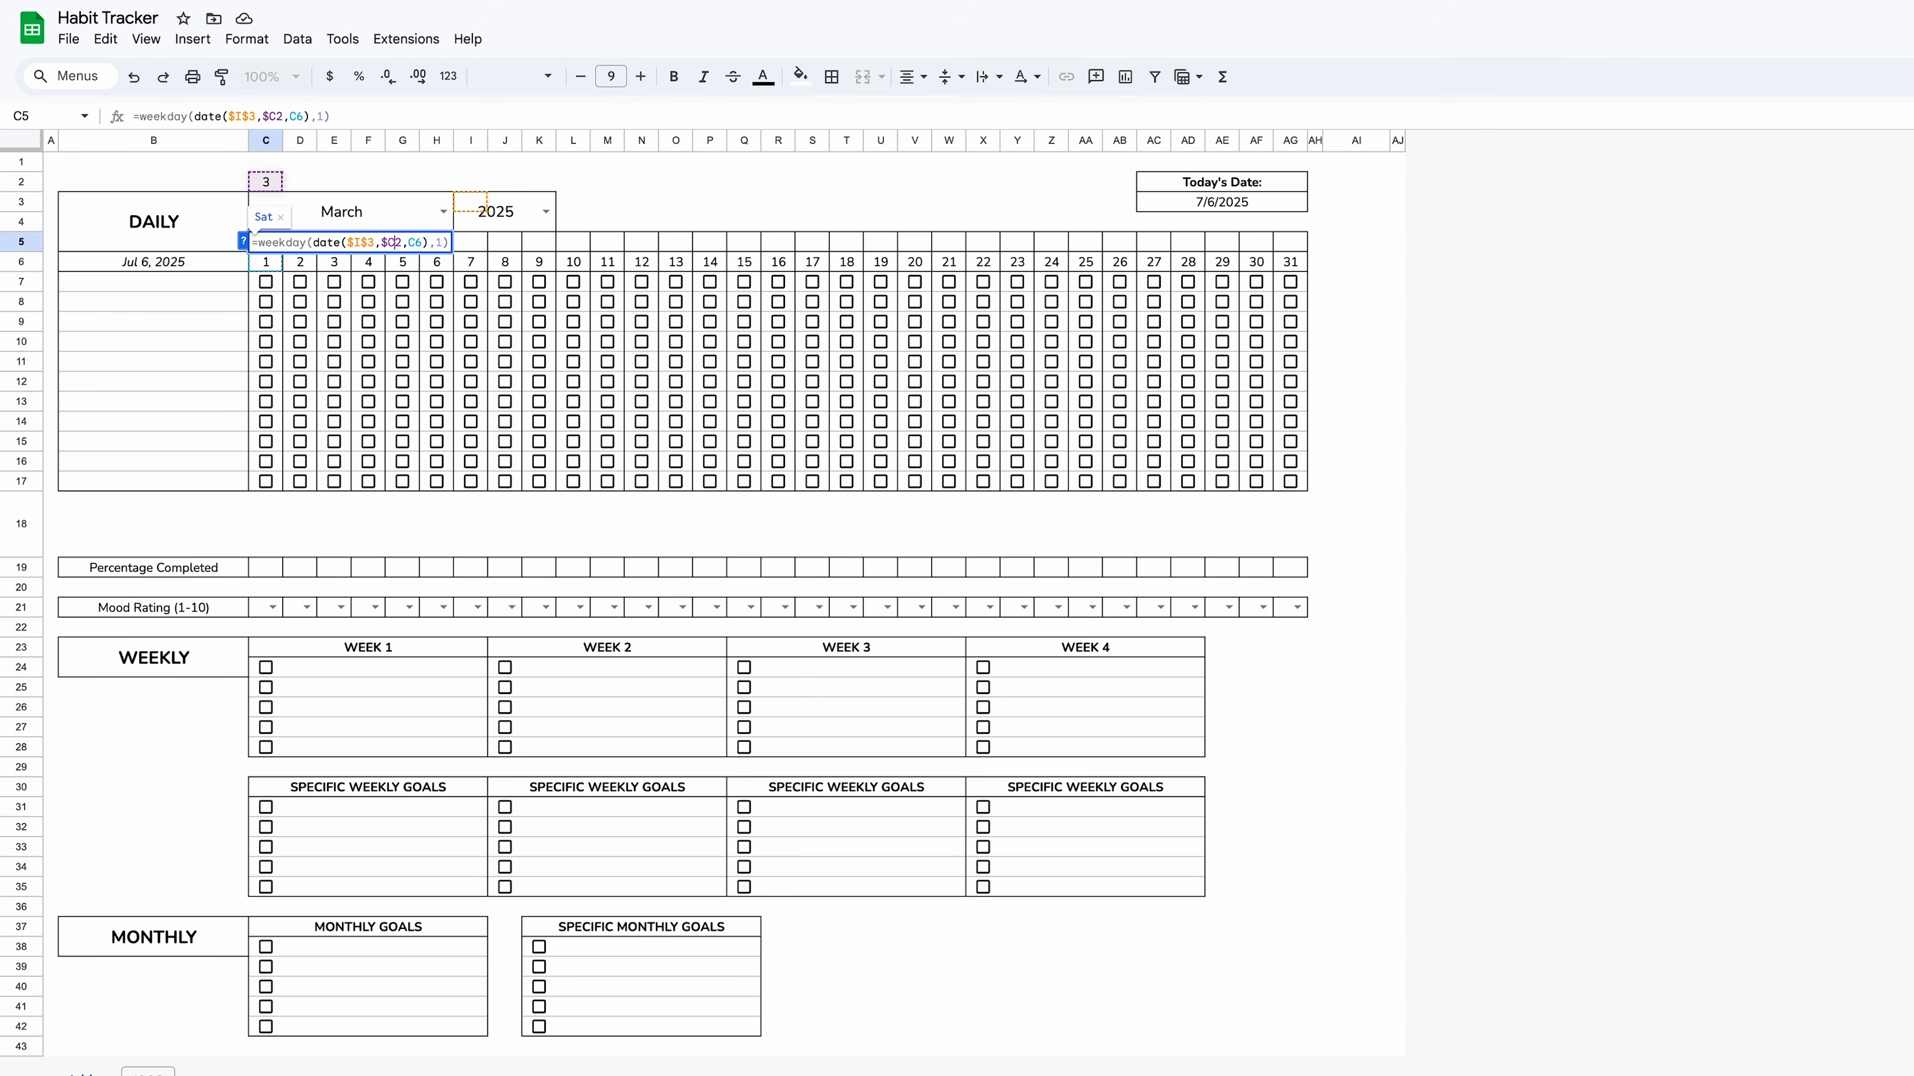
pyautogui.write('$')
pyautogui.click(422, 242)
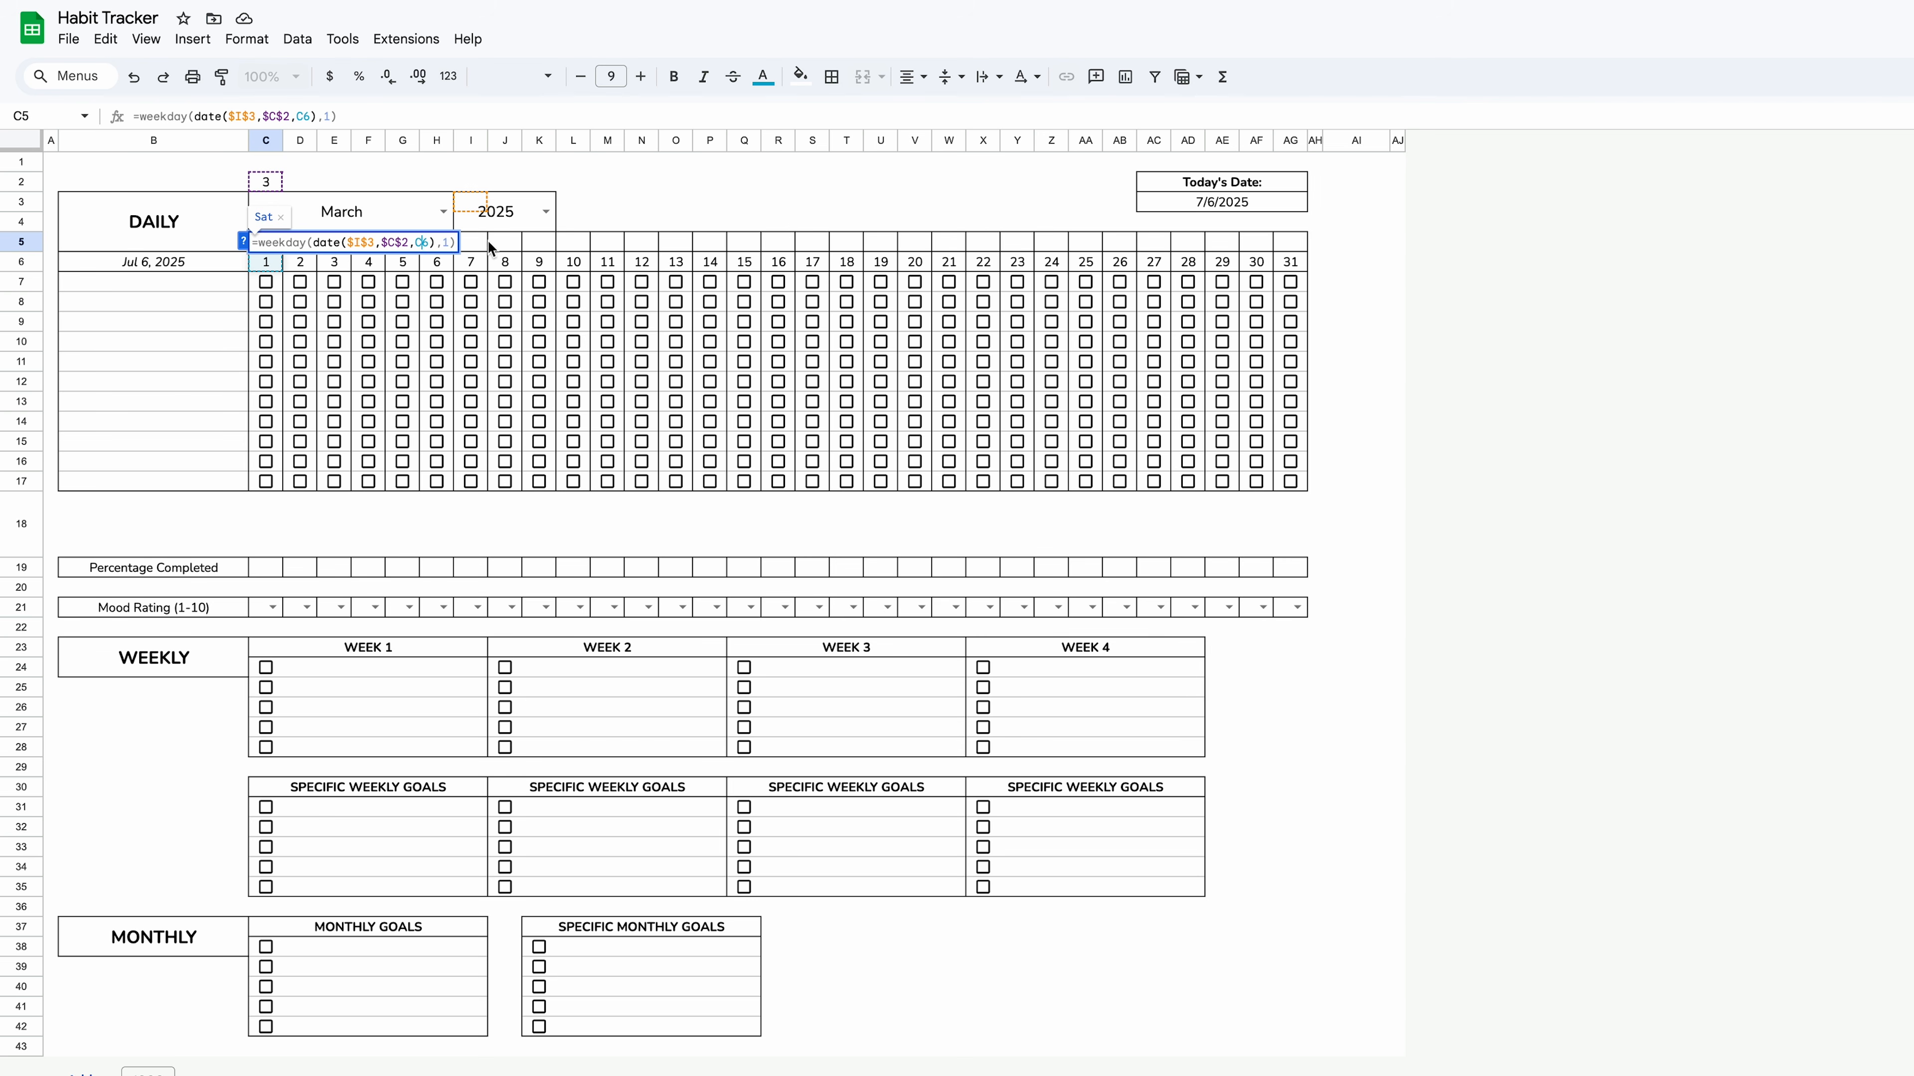
pyautogui.click(573, 241)
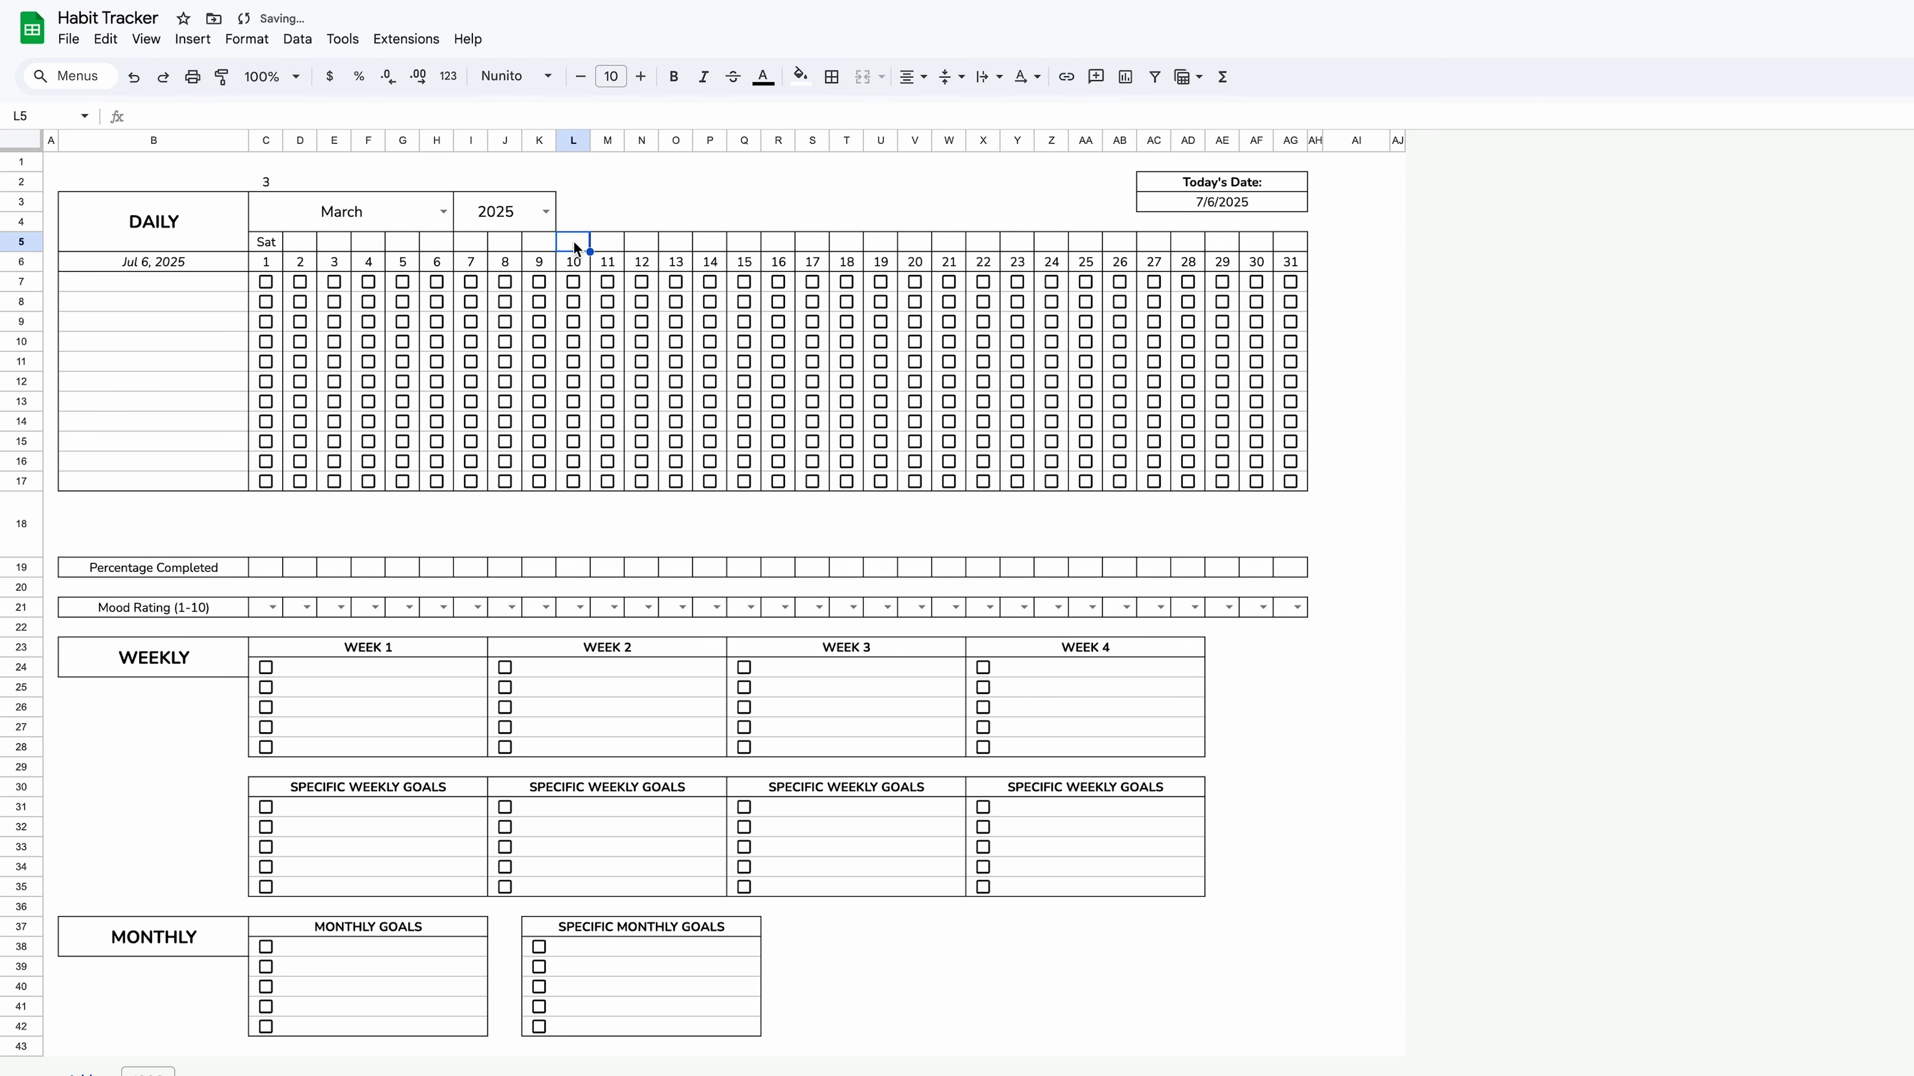
# Fill the C5 weekday formula across row 5 through AG5, checking the copied formulas in D5 and H5.
pyautogui.click(275, 242)
pyautogui.moveTo(282, 251); pyautogui.dragTo(313, 254)
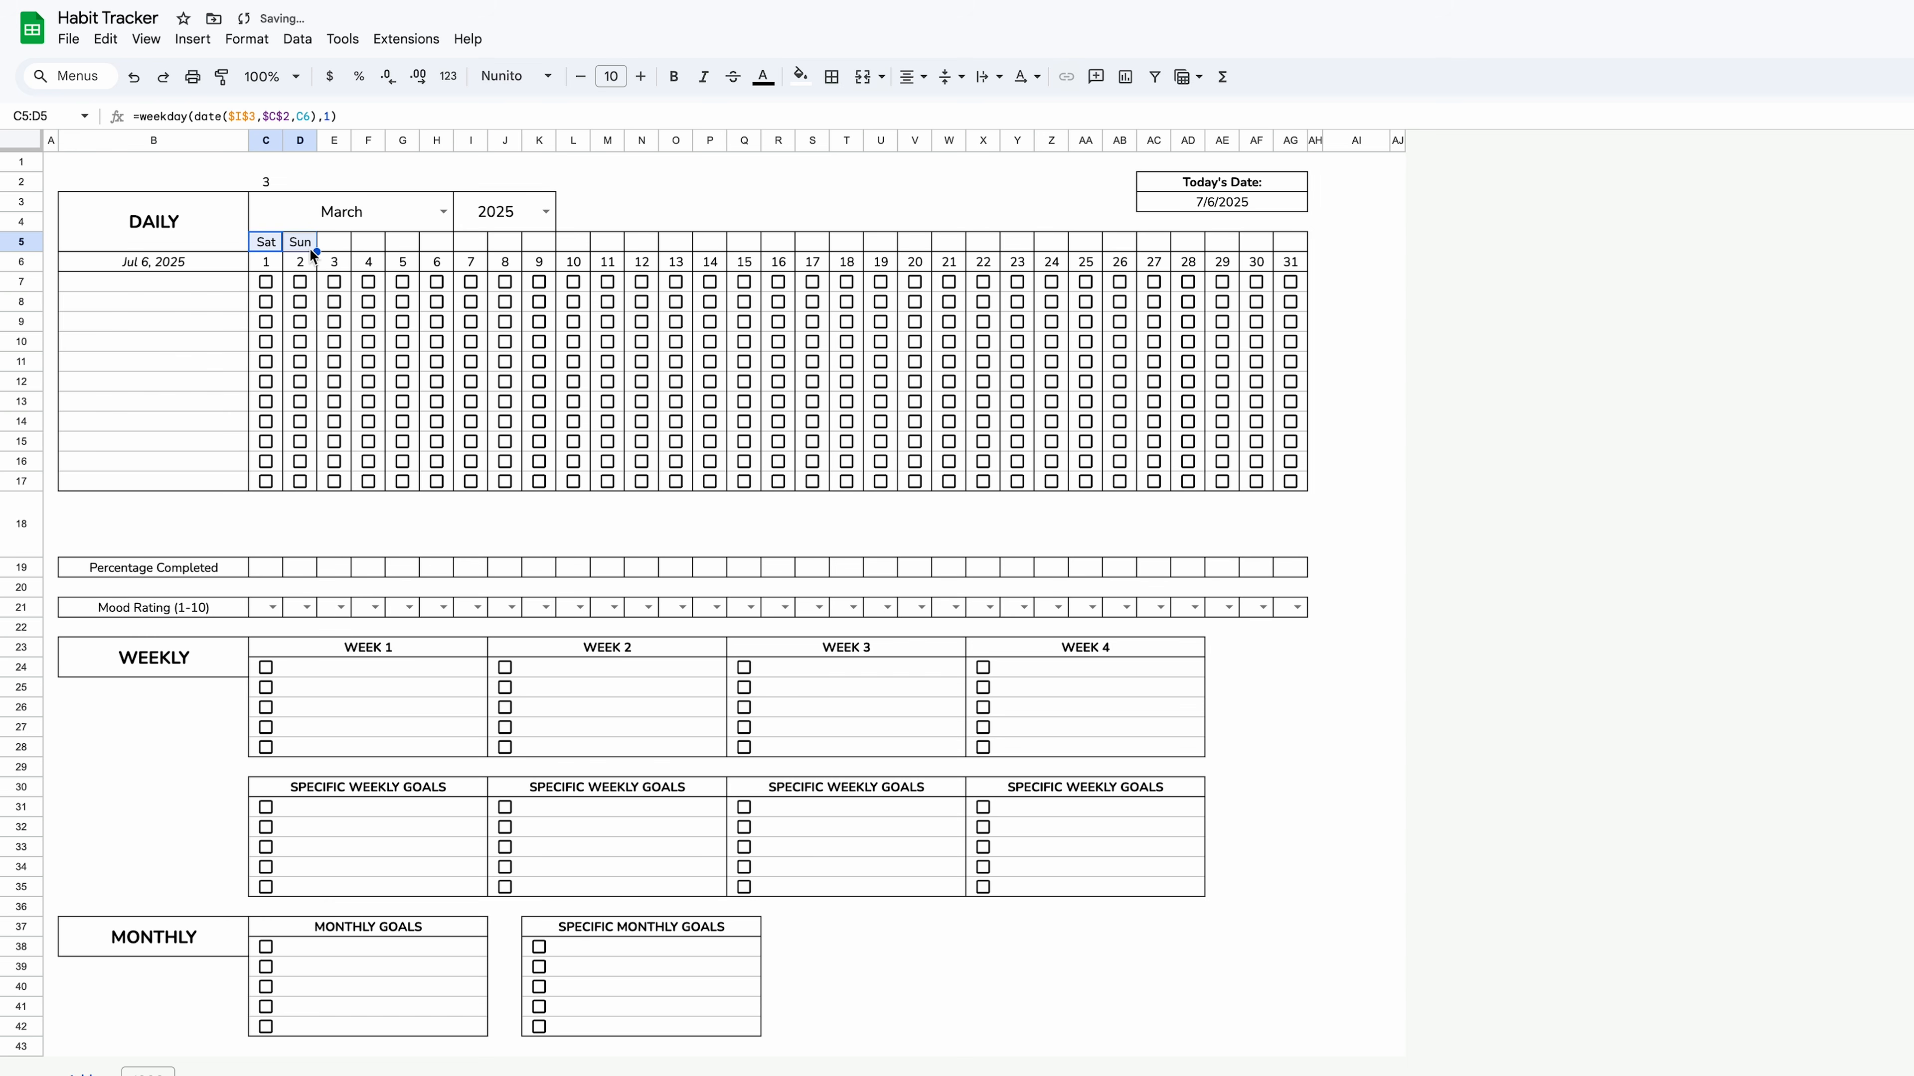
pyautogui.doubleClick(302, 240)
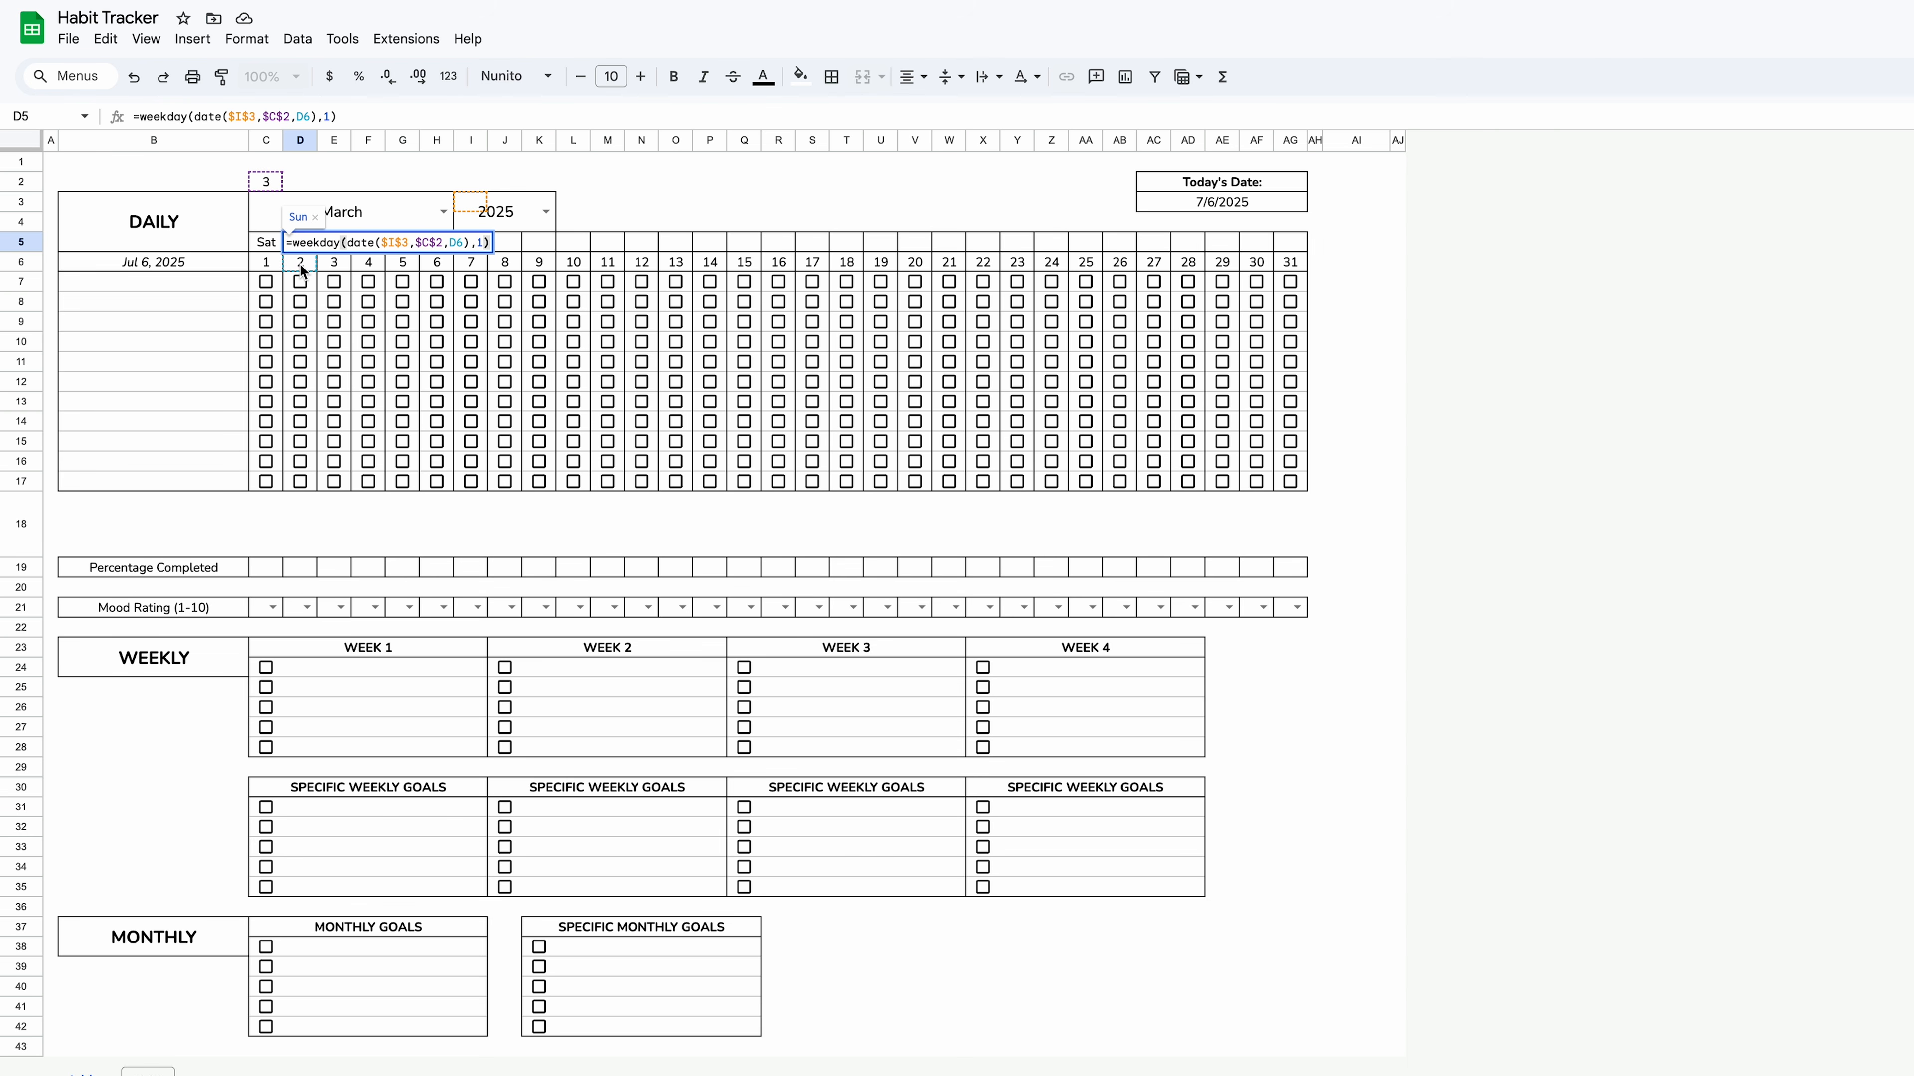
pyautogui.click(304, 242)
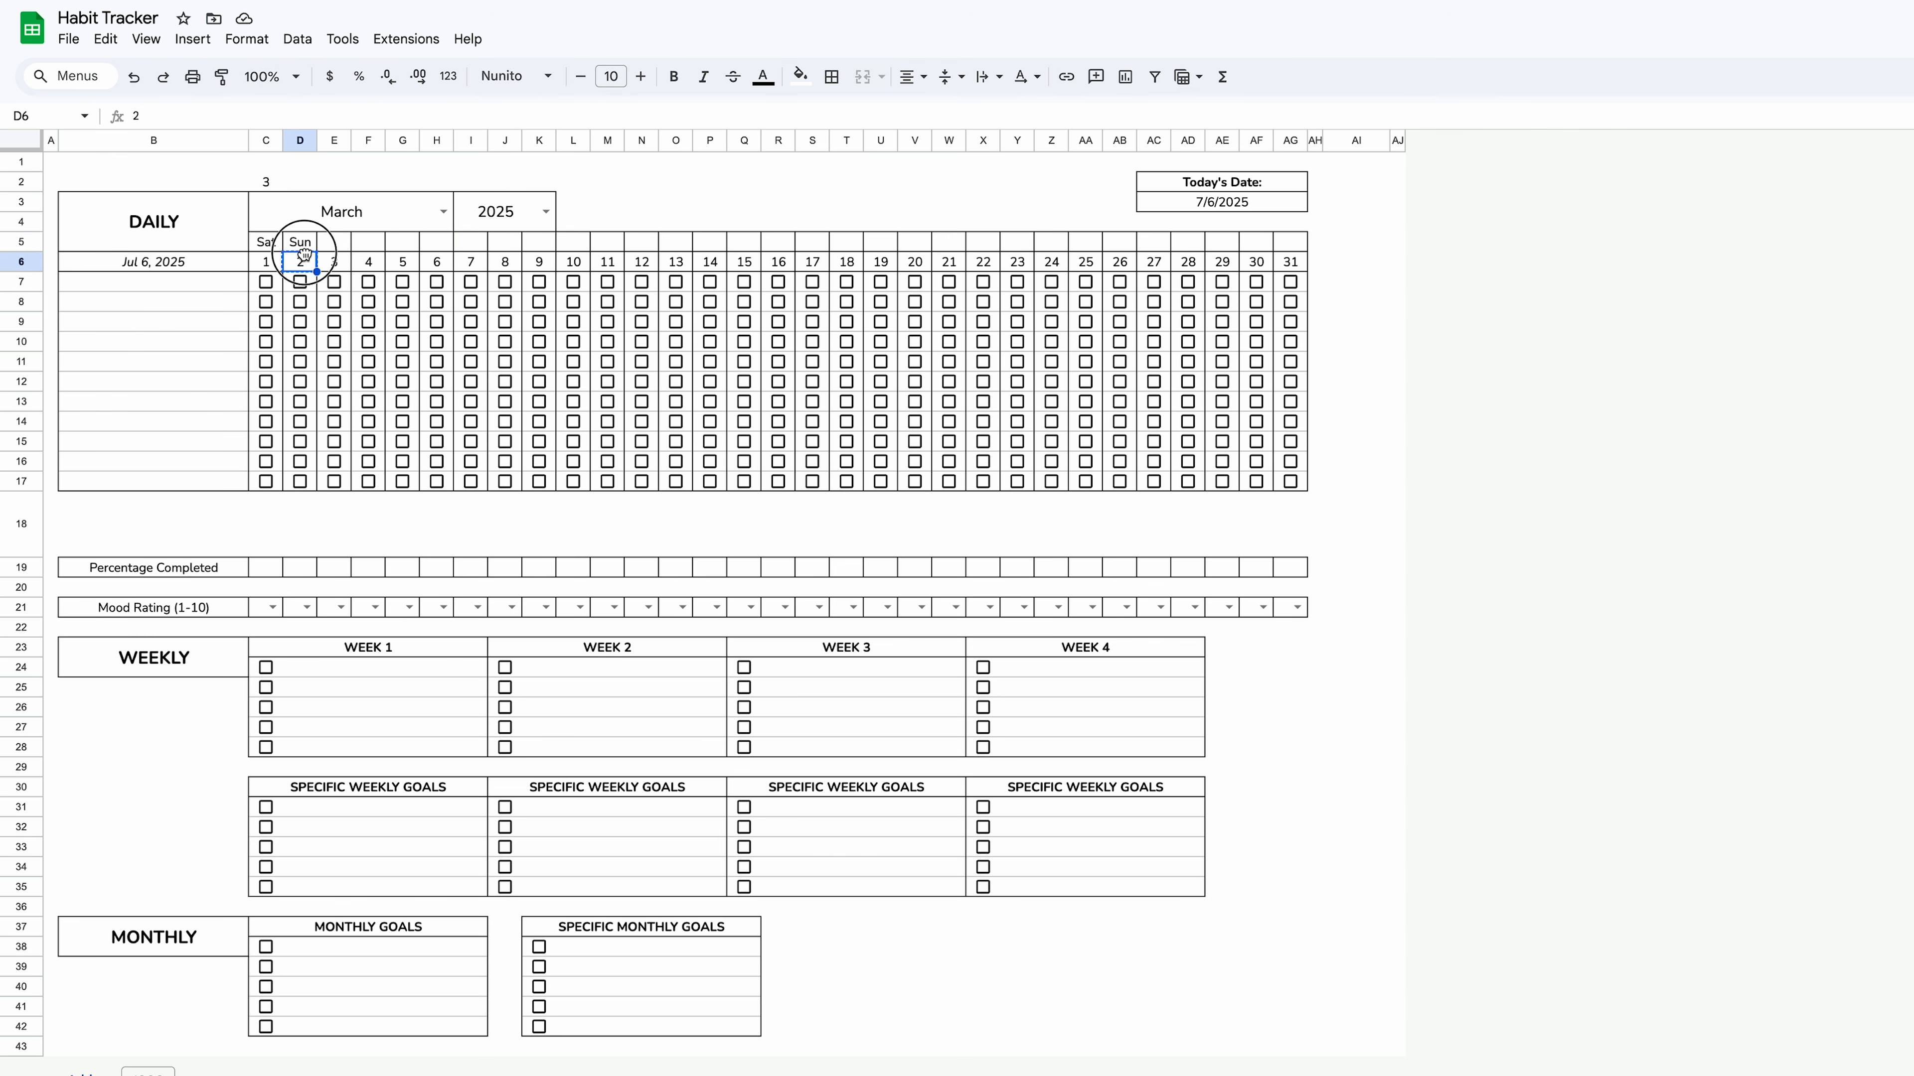
pyautogui.moveTo(688, 236); pyautogui.dragTo(1304, 243)
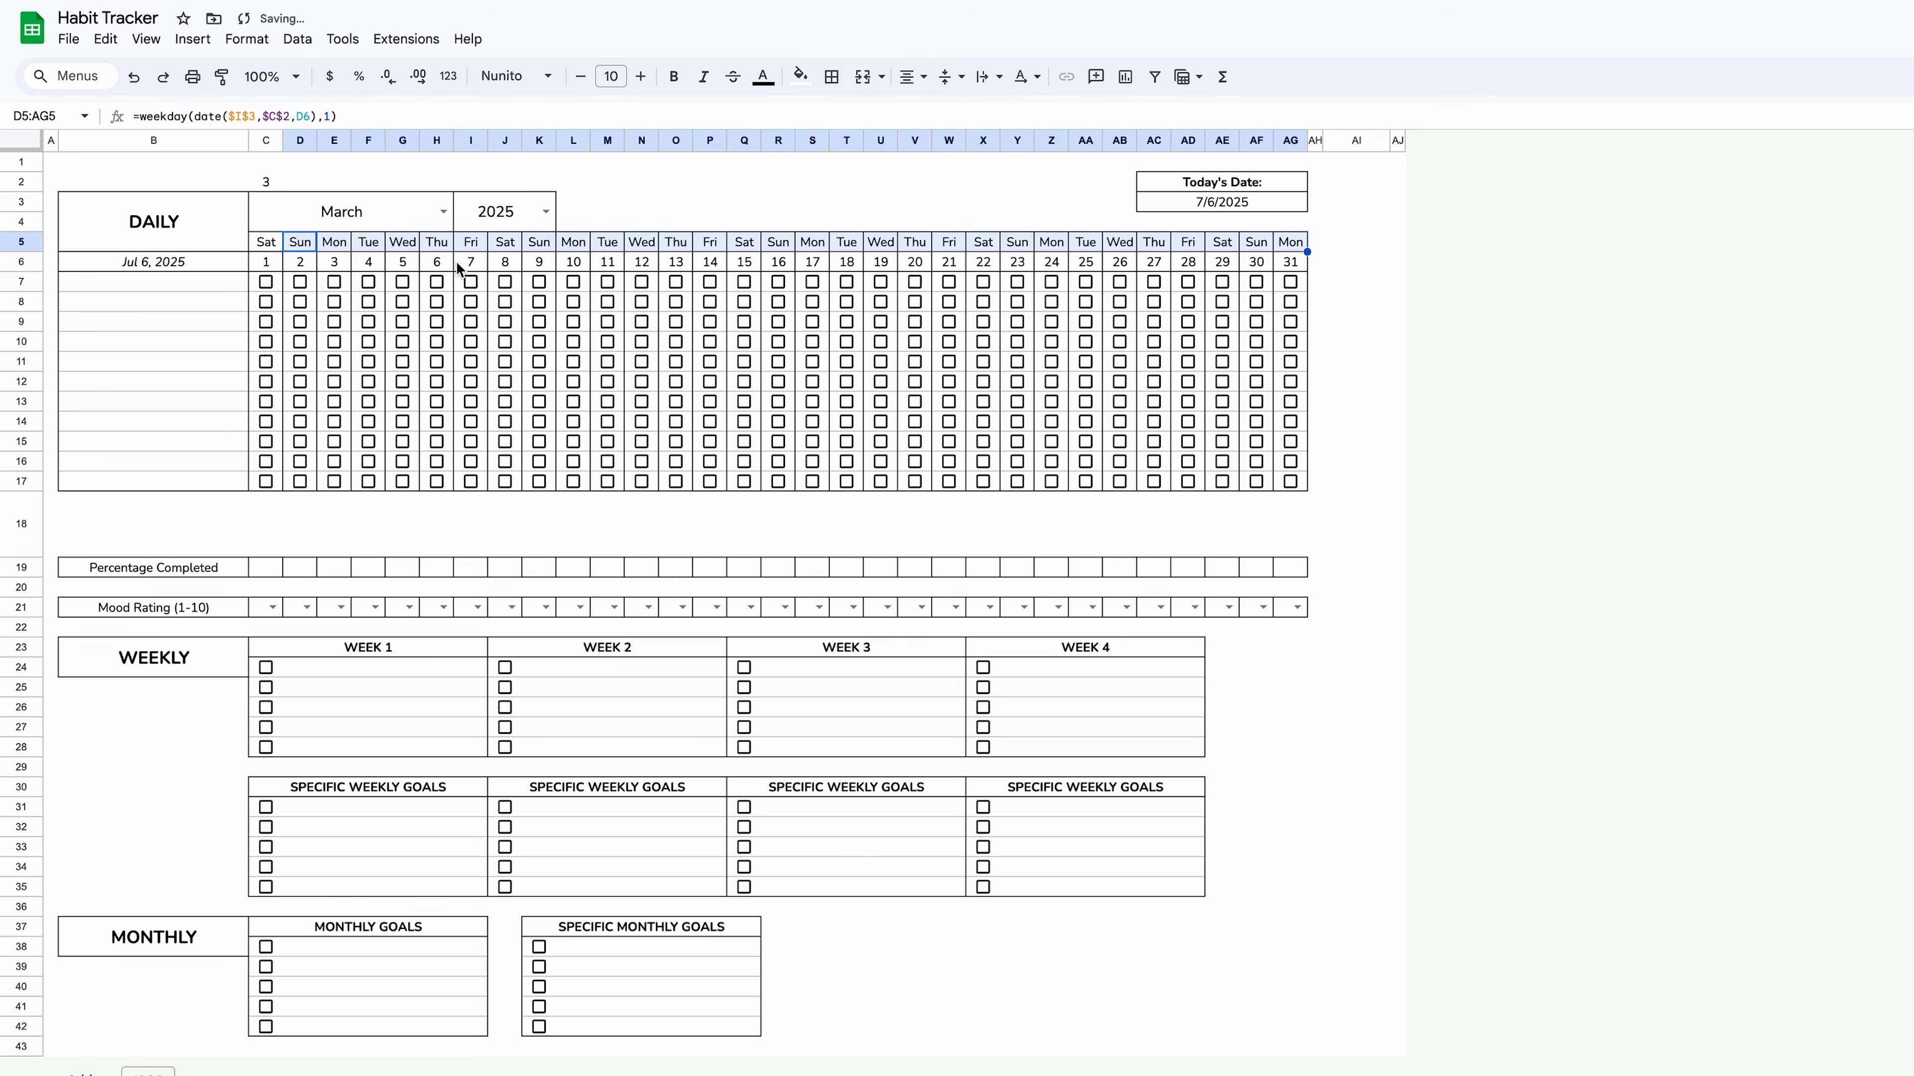
pyautogui.doubleClick(439, 242)
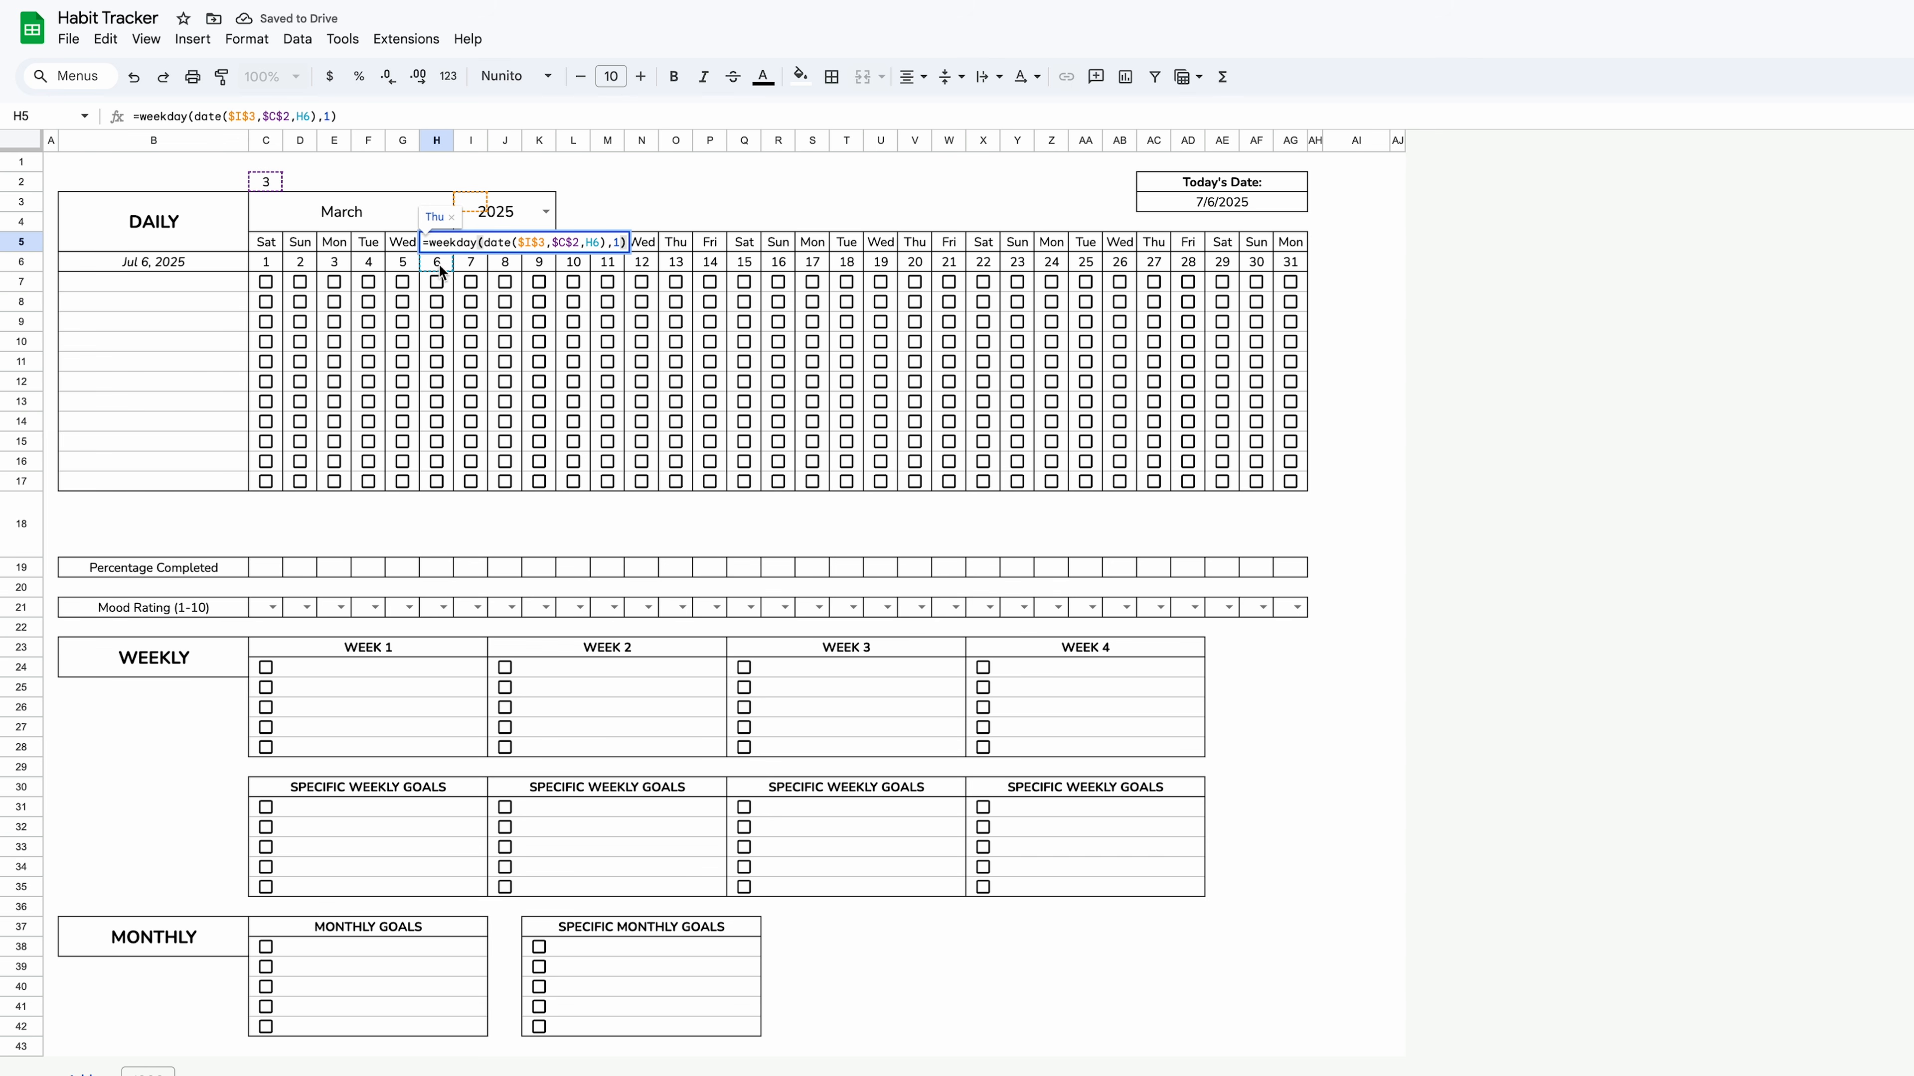
# Open the month dropdown in the DAILY header.
pyautogui.click(446, 210)
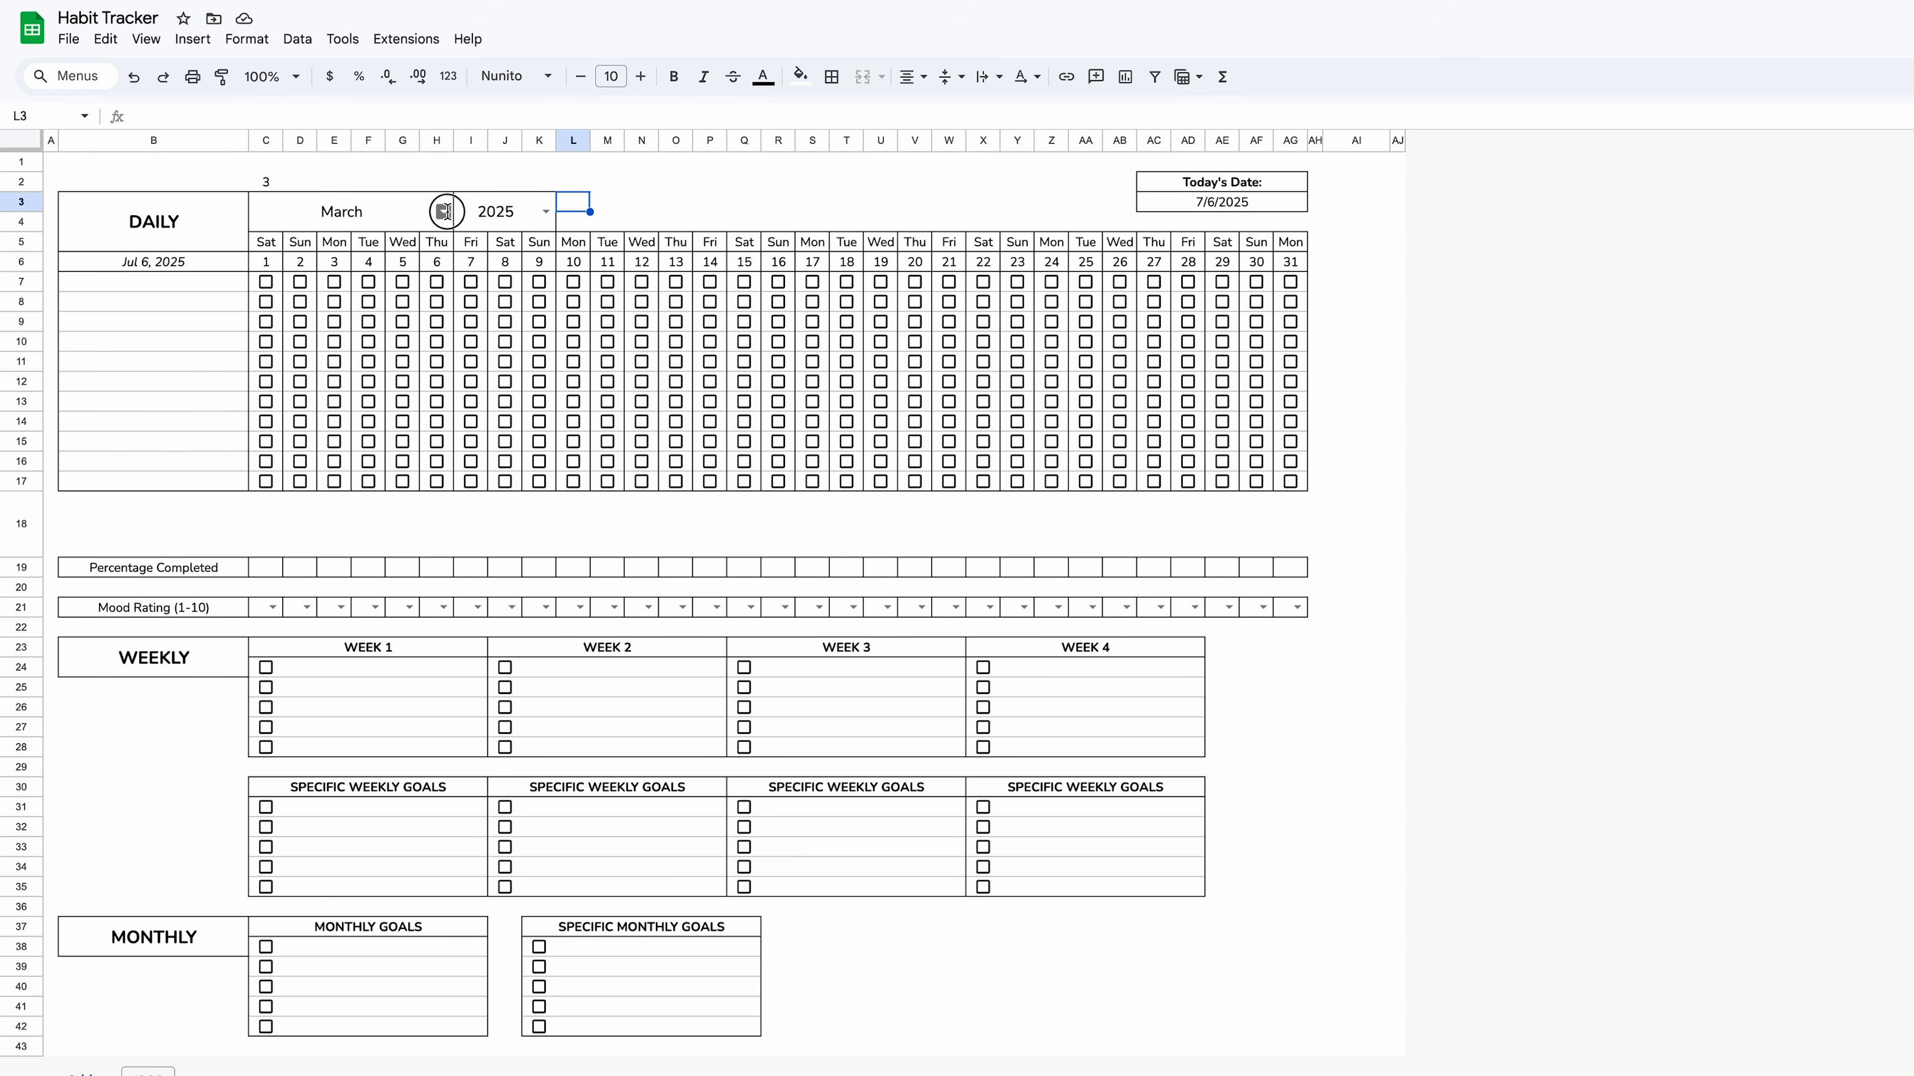
# Set the tracker's month to July and check the weekday shown for the 6th.
pyautogui.click(401, 407)
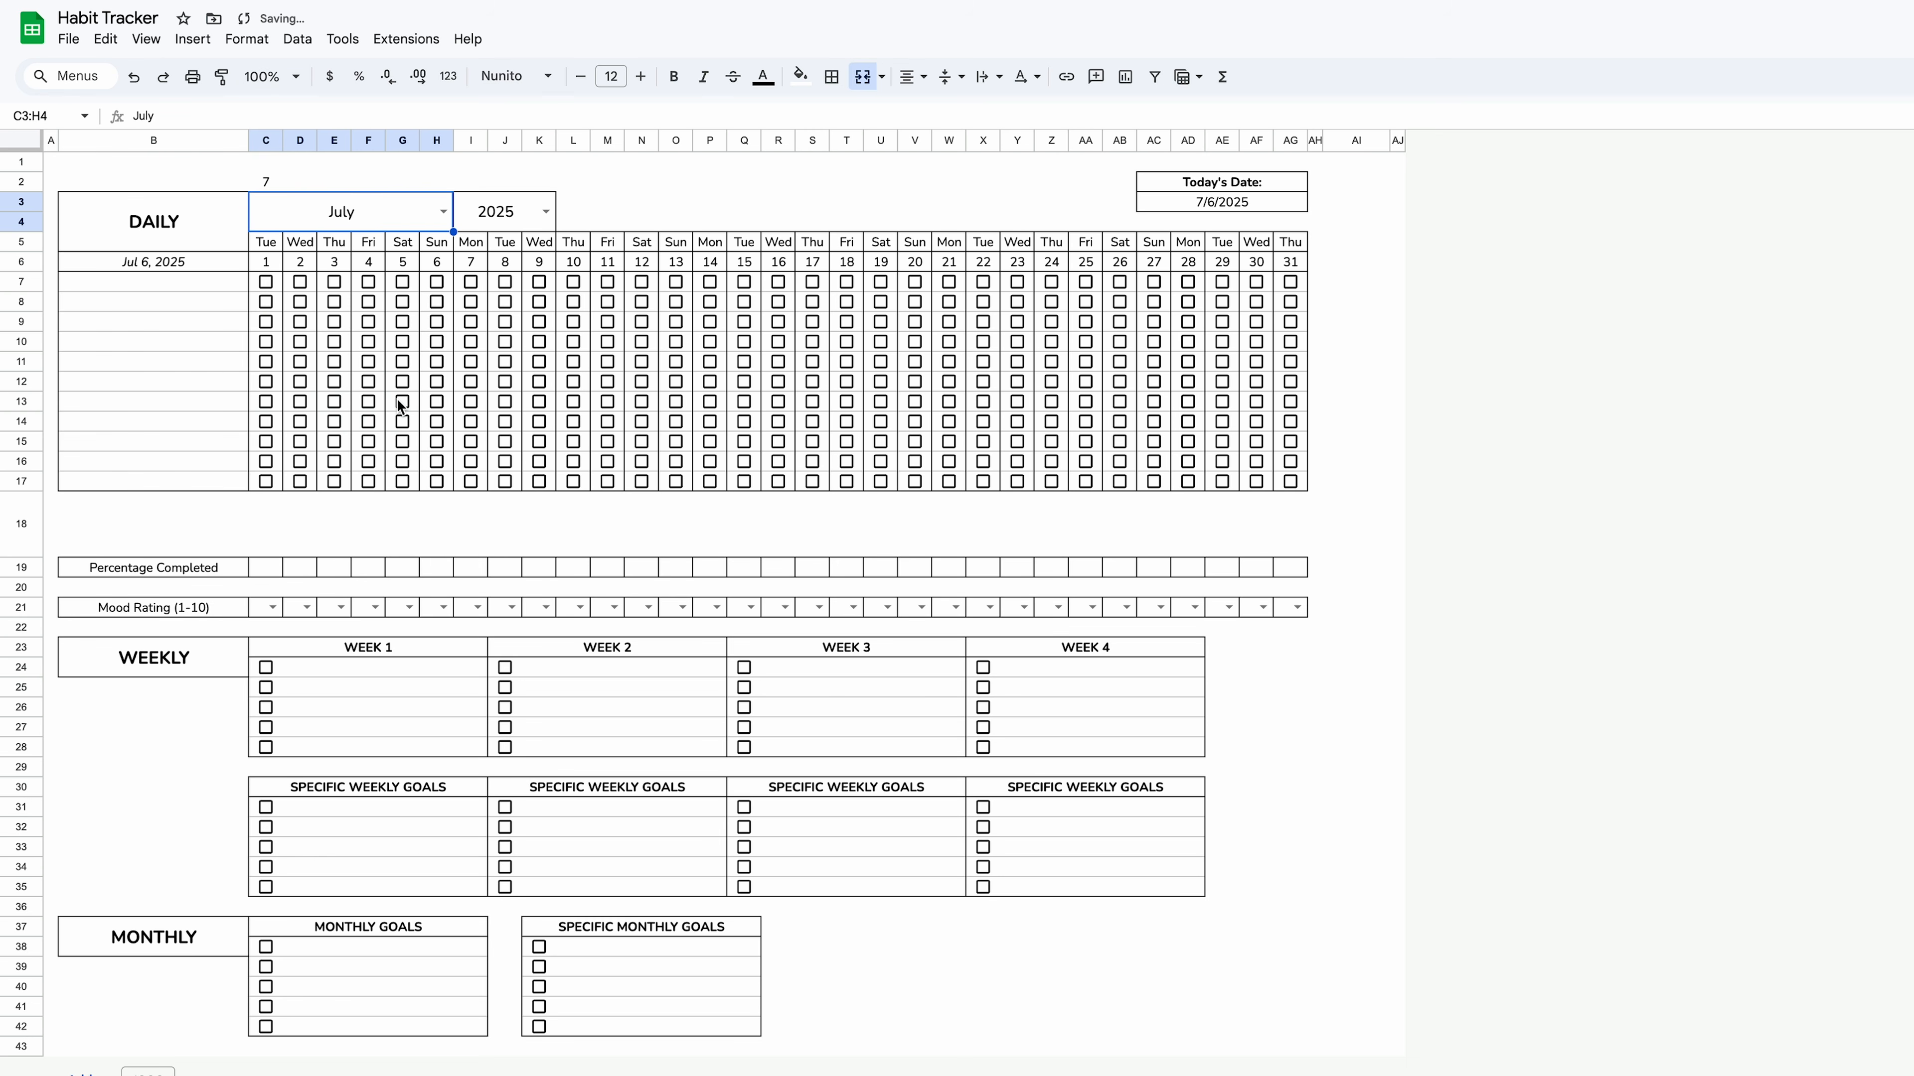
pyautogui.click(440, 267)
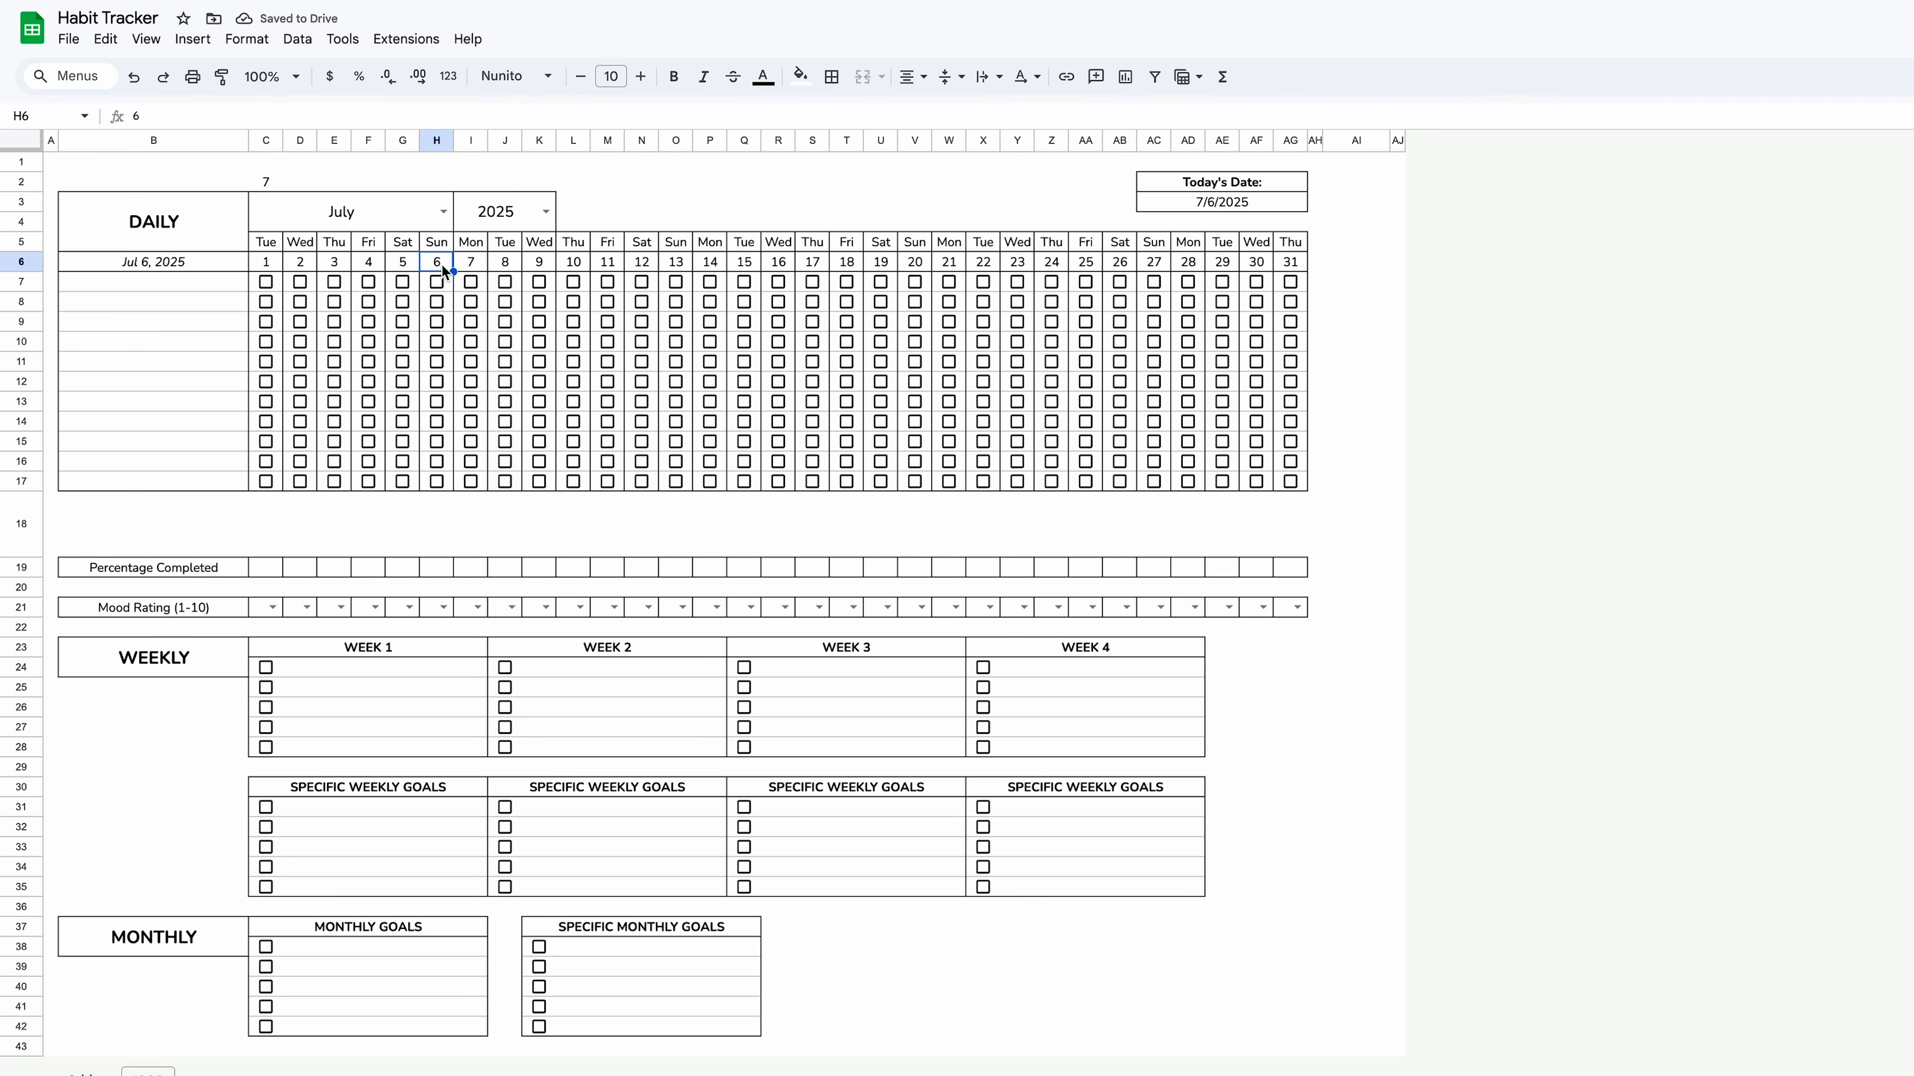
pyautogui.click(441, 247)
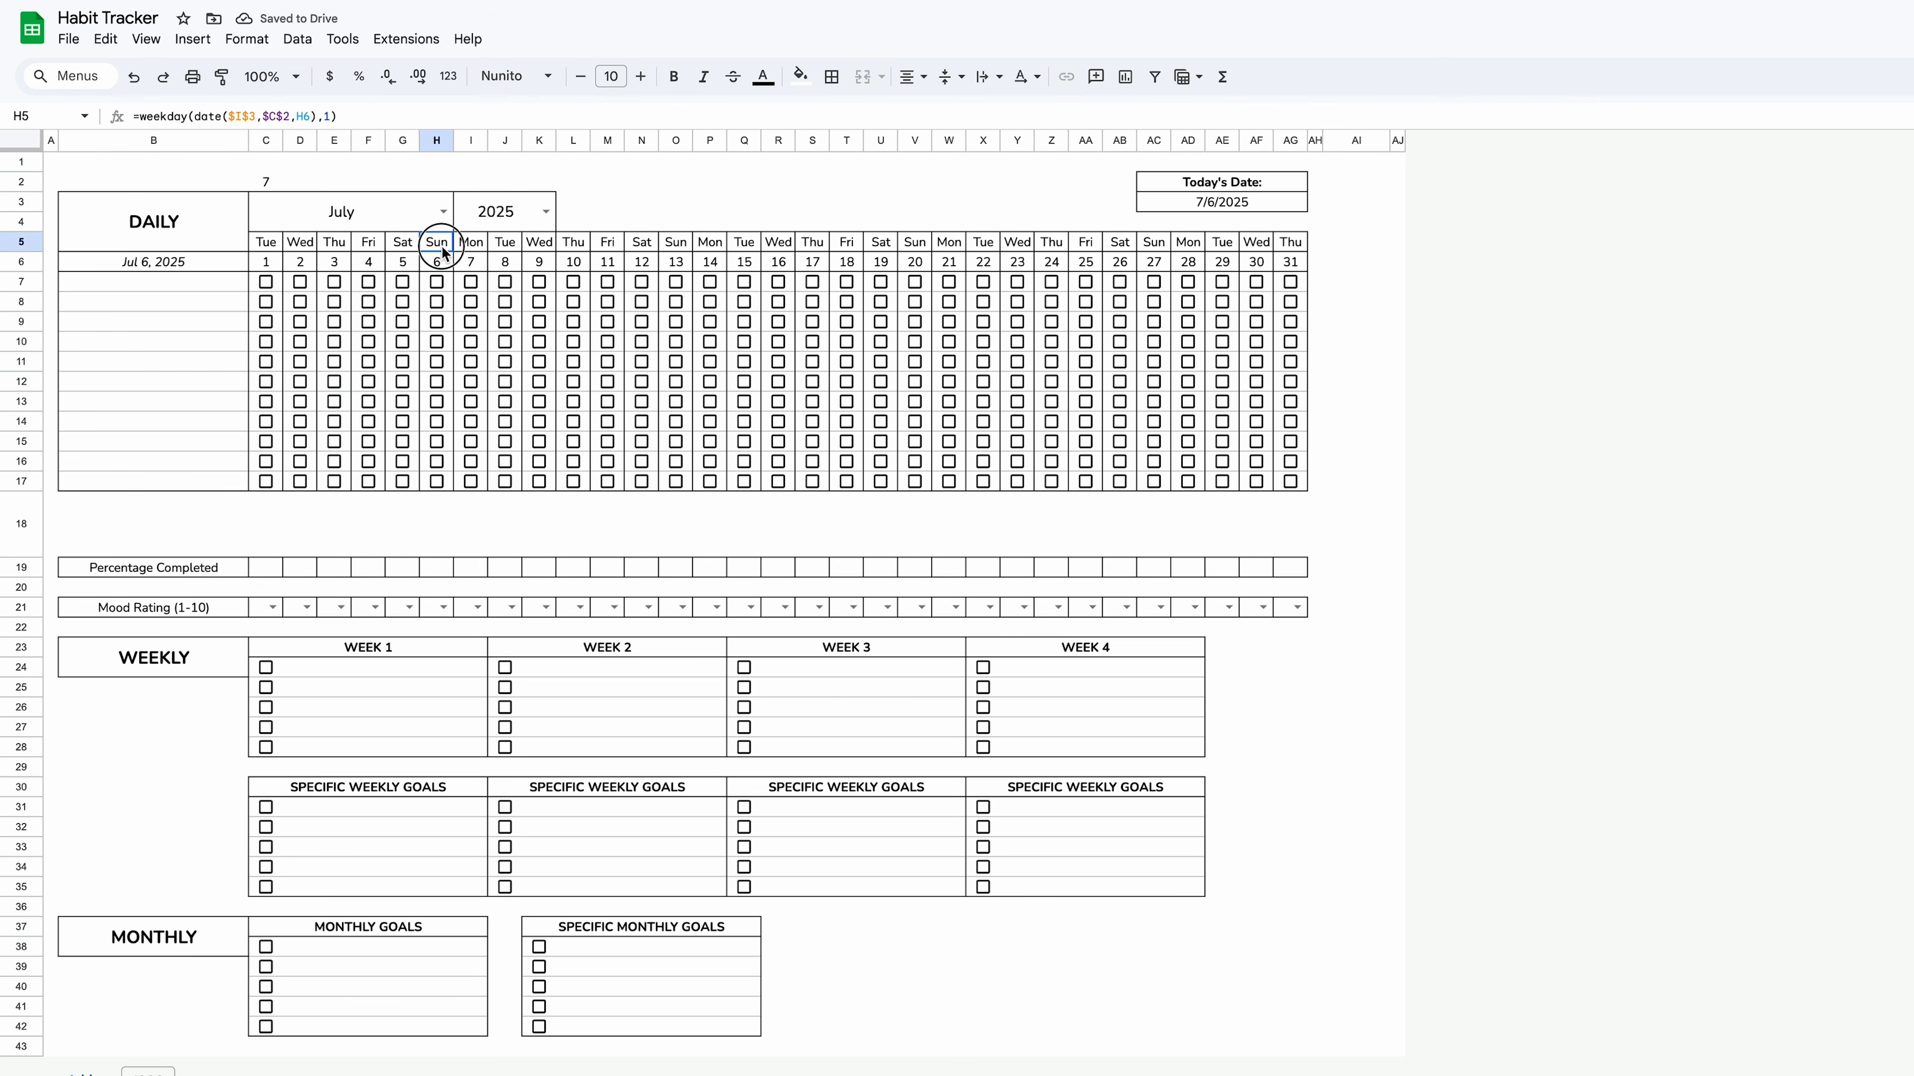
# Hide the helper month number in C2 by setting its text colour to white.
pyautogui.click(265, 182)
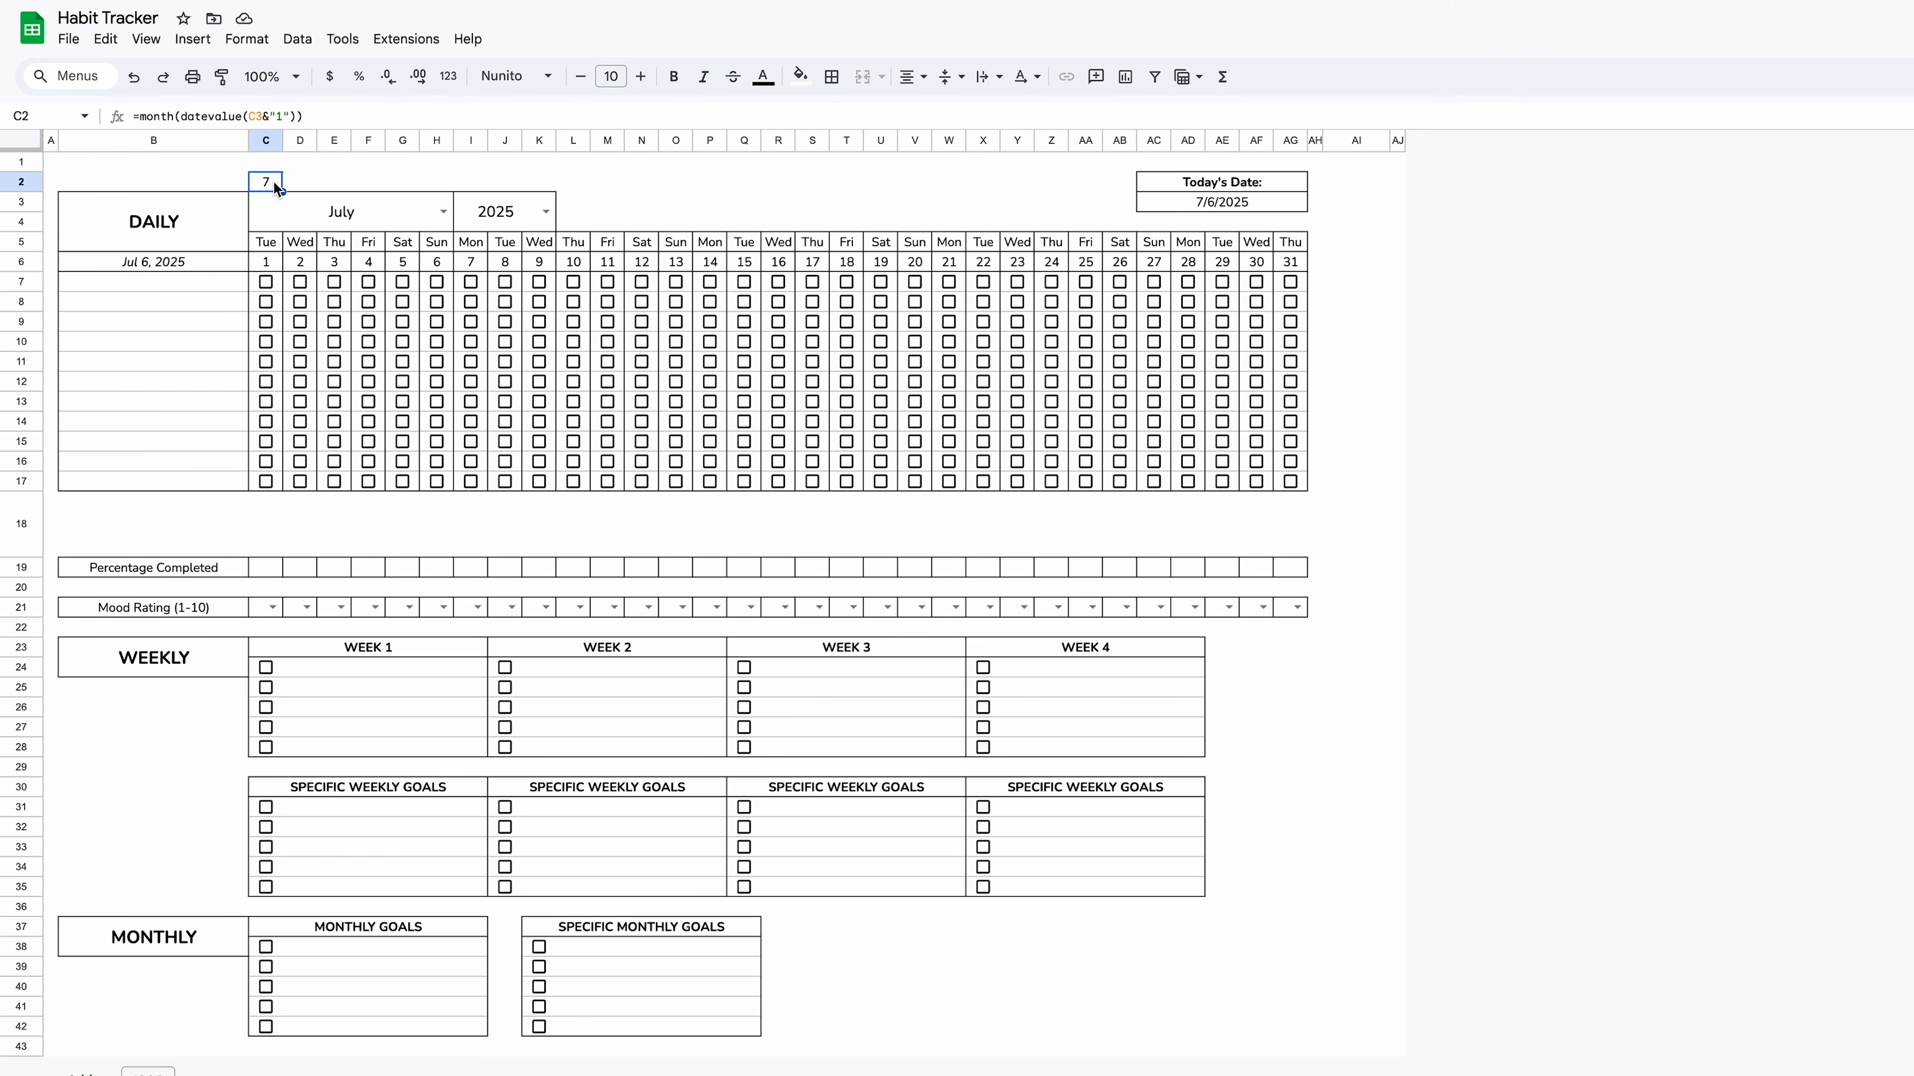
pyautogui.click(762, 76)
pyautogui.click(954, 145)
pyautogui.click(571, 222)
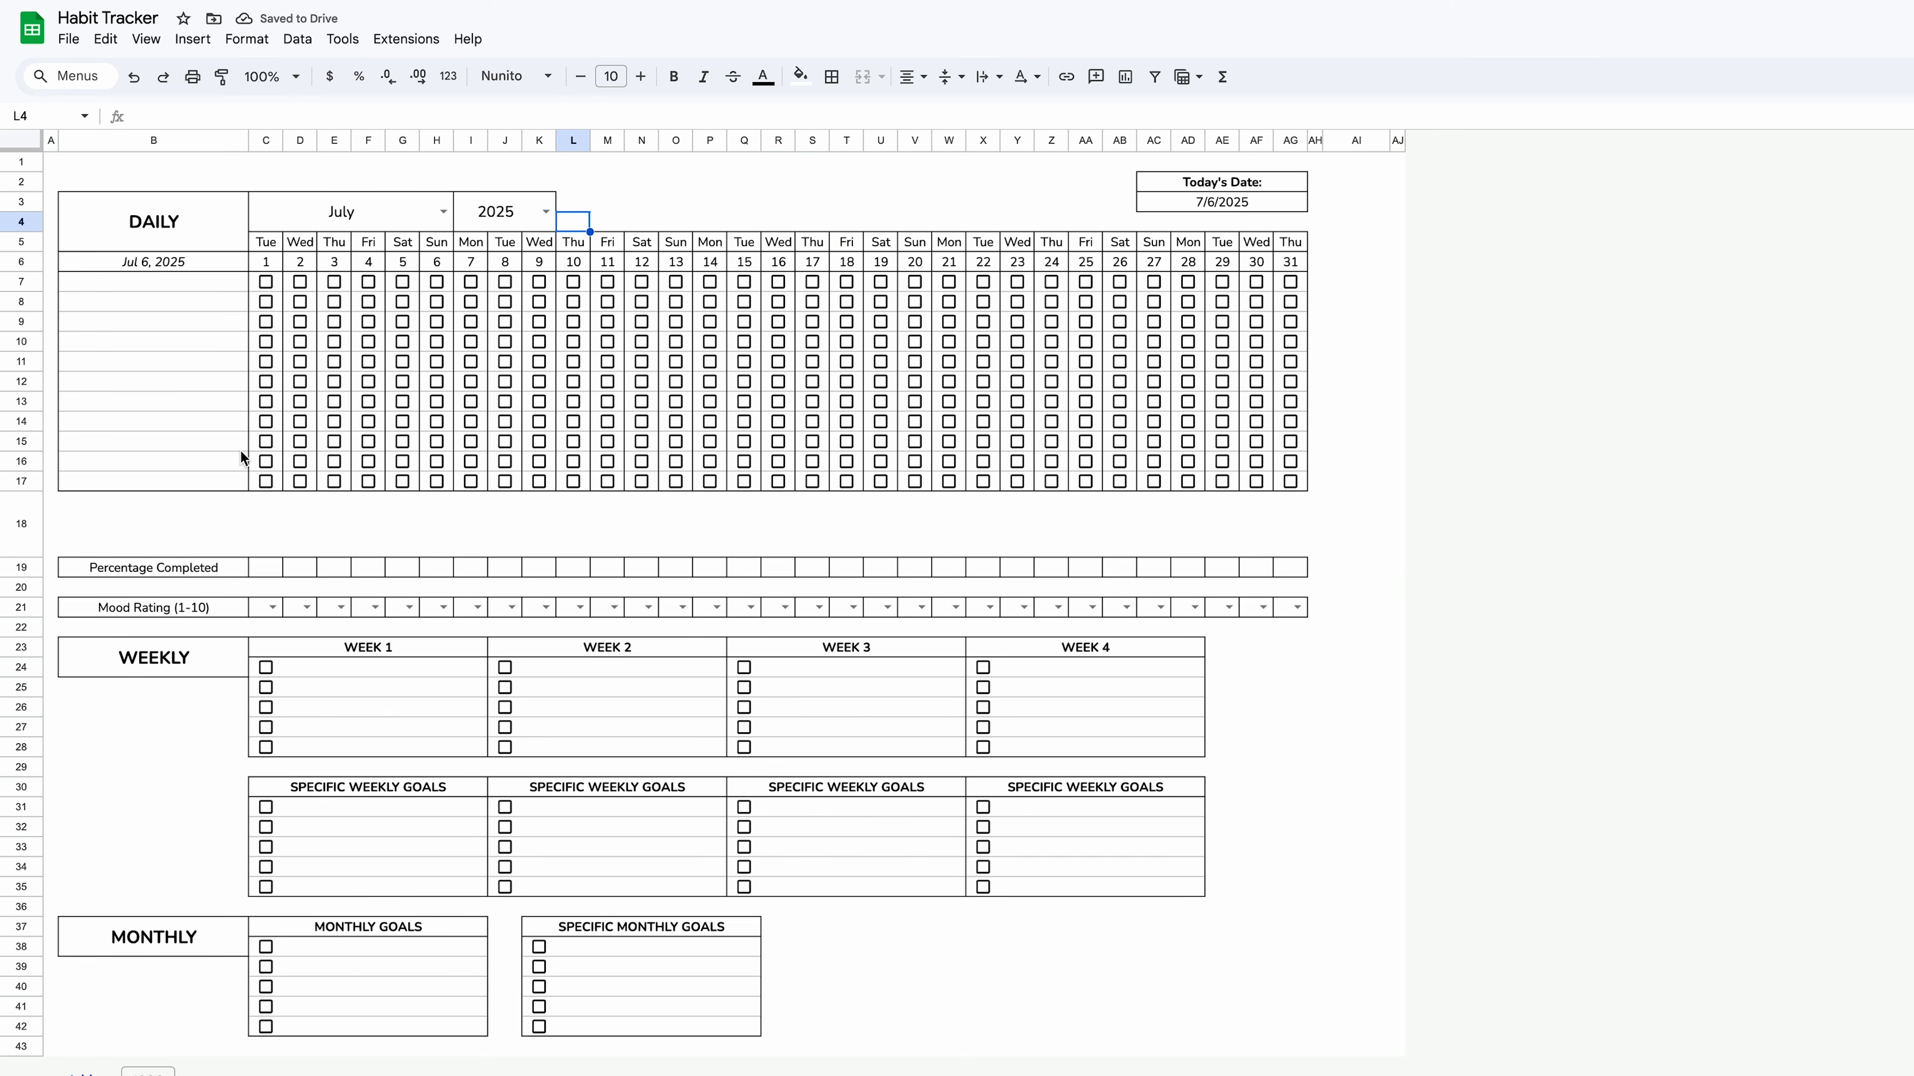
# Set the height of the Percentage Completed and Mood Rating rows (19 and 21) to 30 pixels.
pyautogui.click(21, 566)
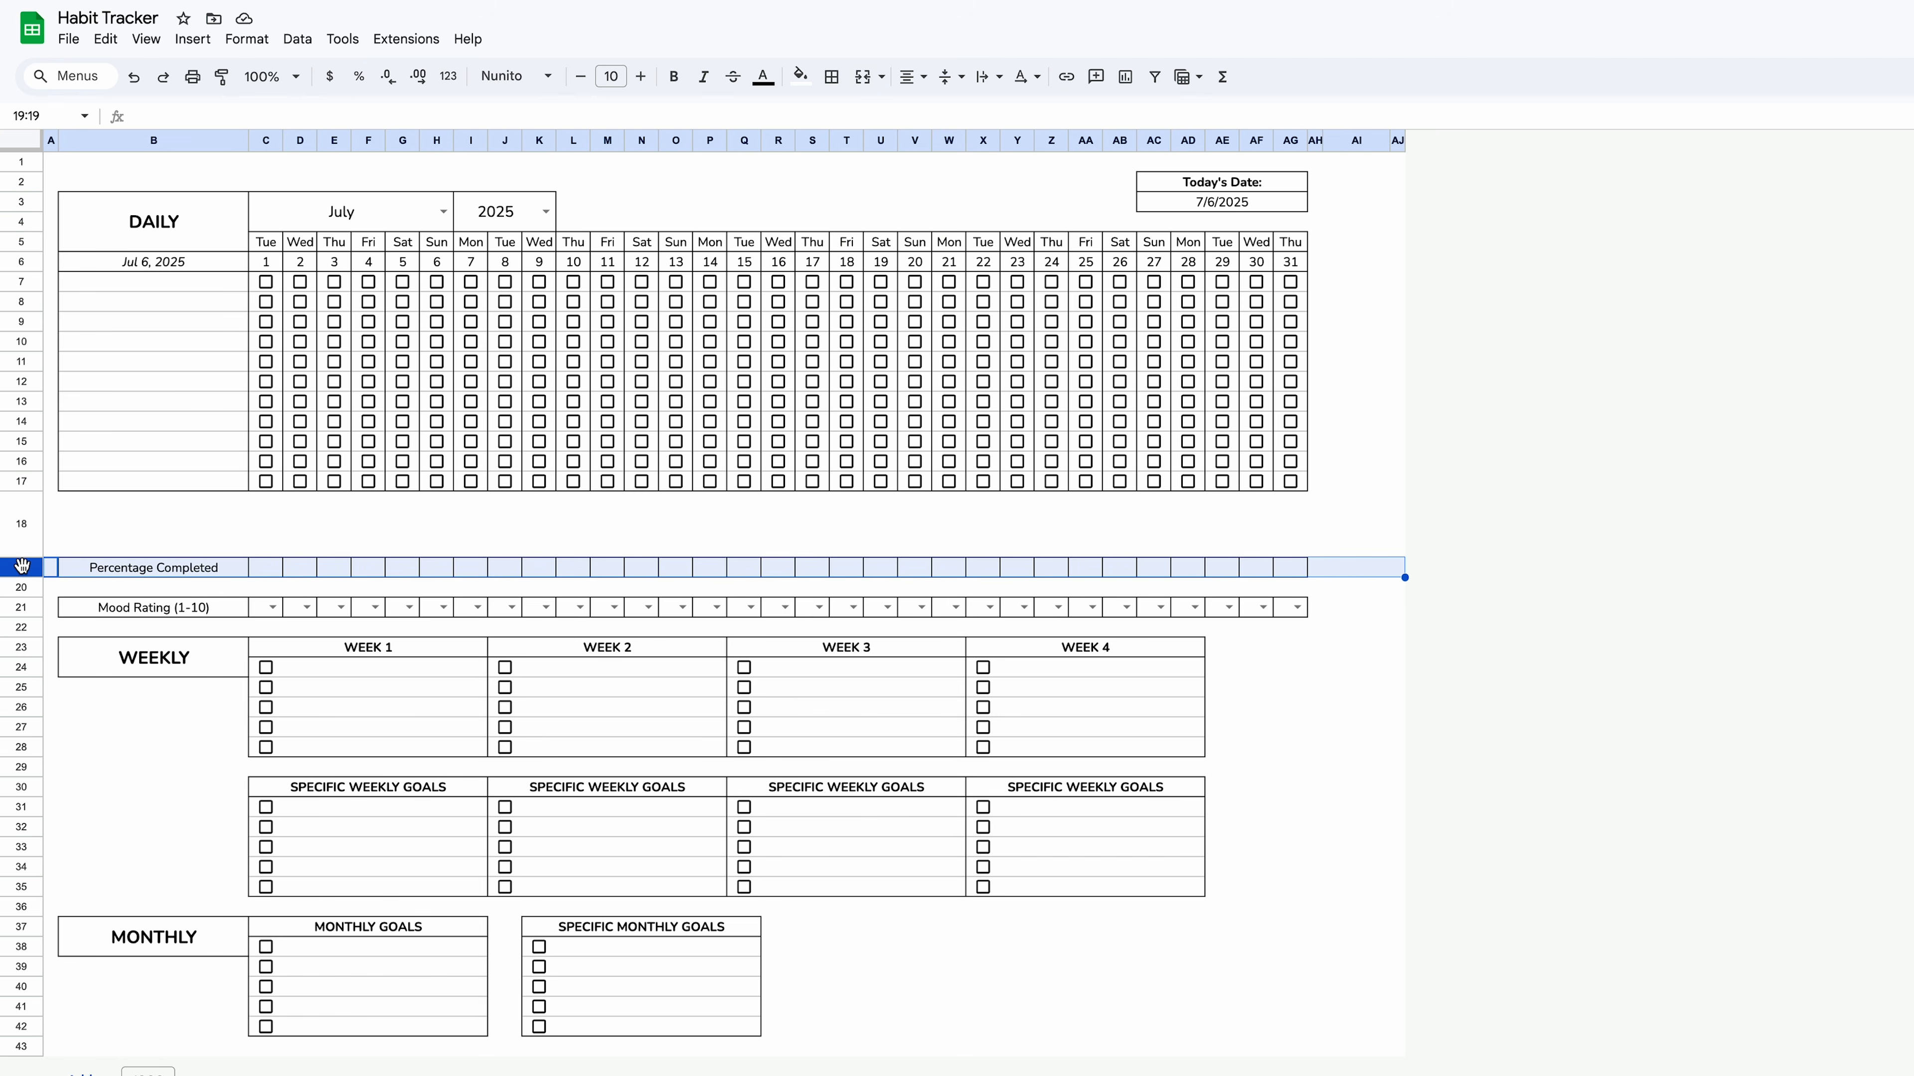
pyautogui.keyDown('ctrl'); pyautogui.click(23, 607); pyautogui.keyUp('ctrl')
pyautogui.rightClick(22, 609)
pyautogui.click(103, 716)
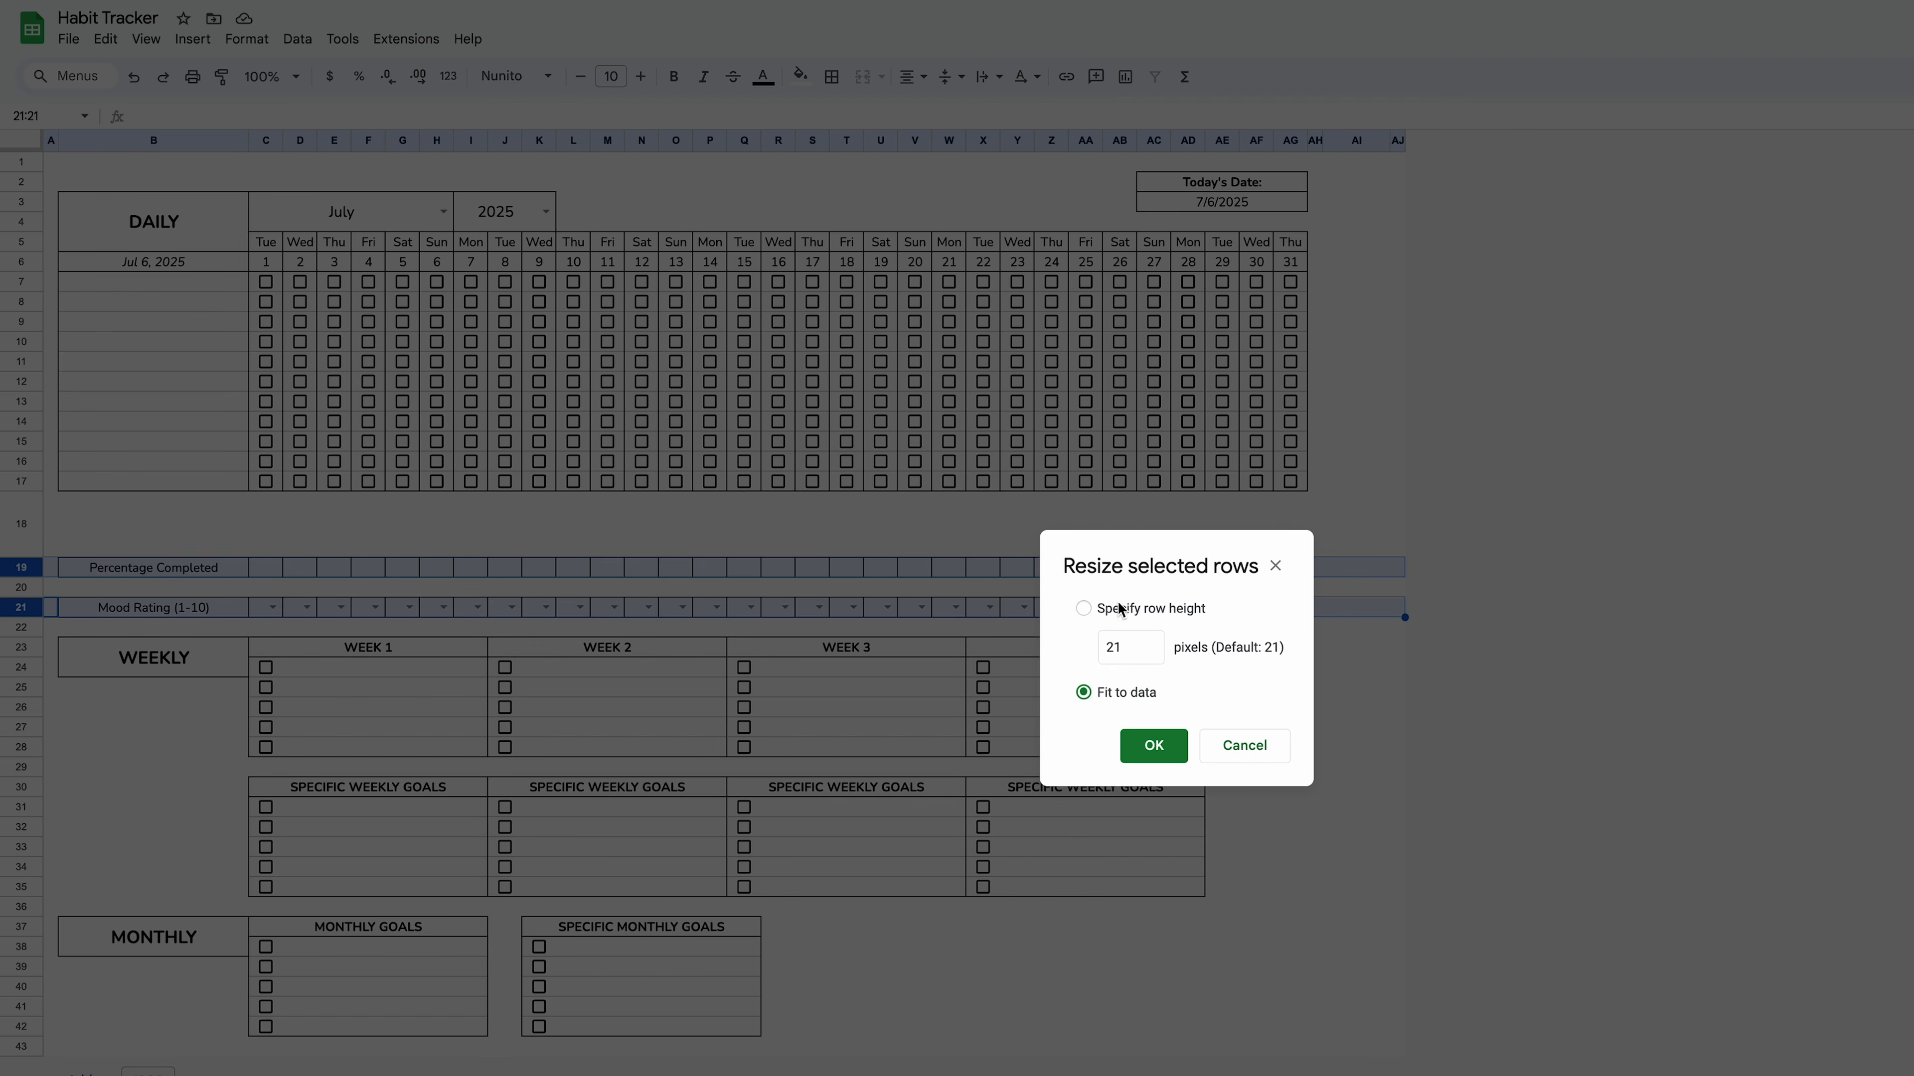
pyautogui.click(1118, 606)
pyautogui.moveTo(1138, 648); pyautogui.dragTo(1094, 653)
pyautogui.write('30')
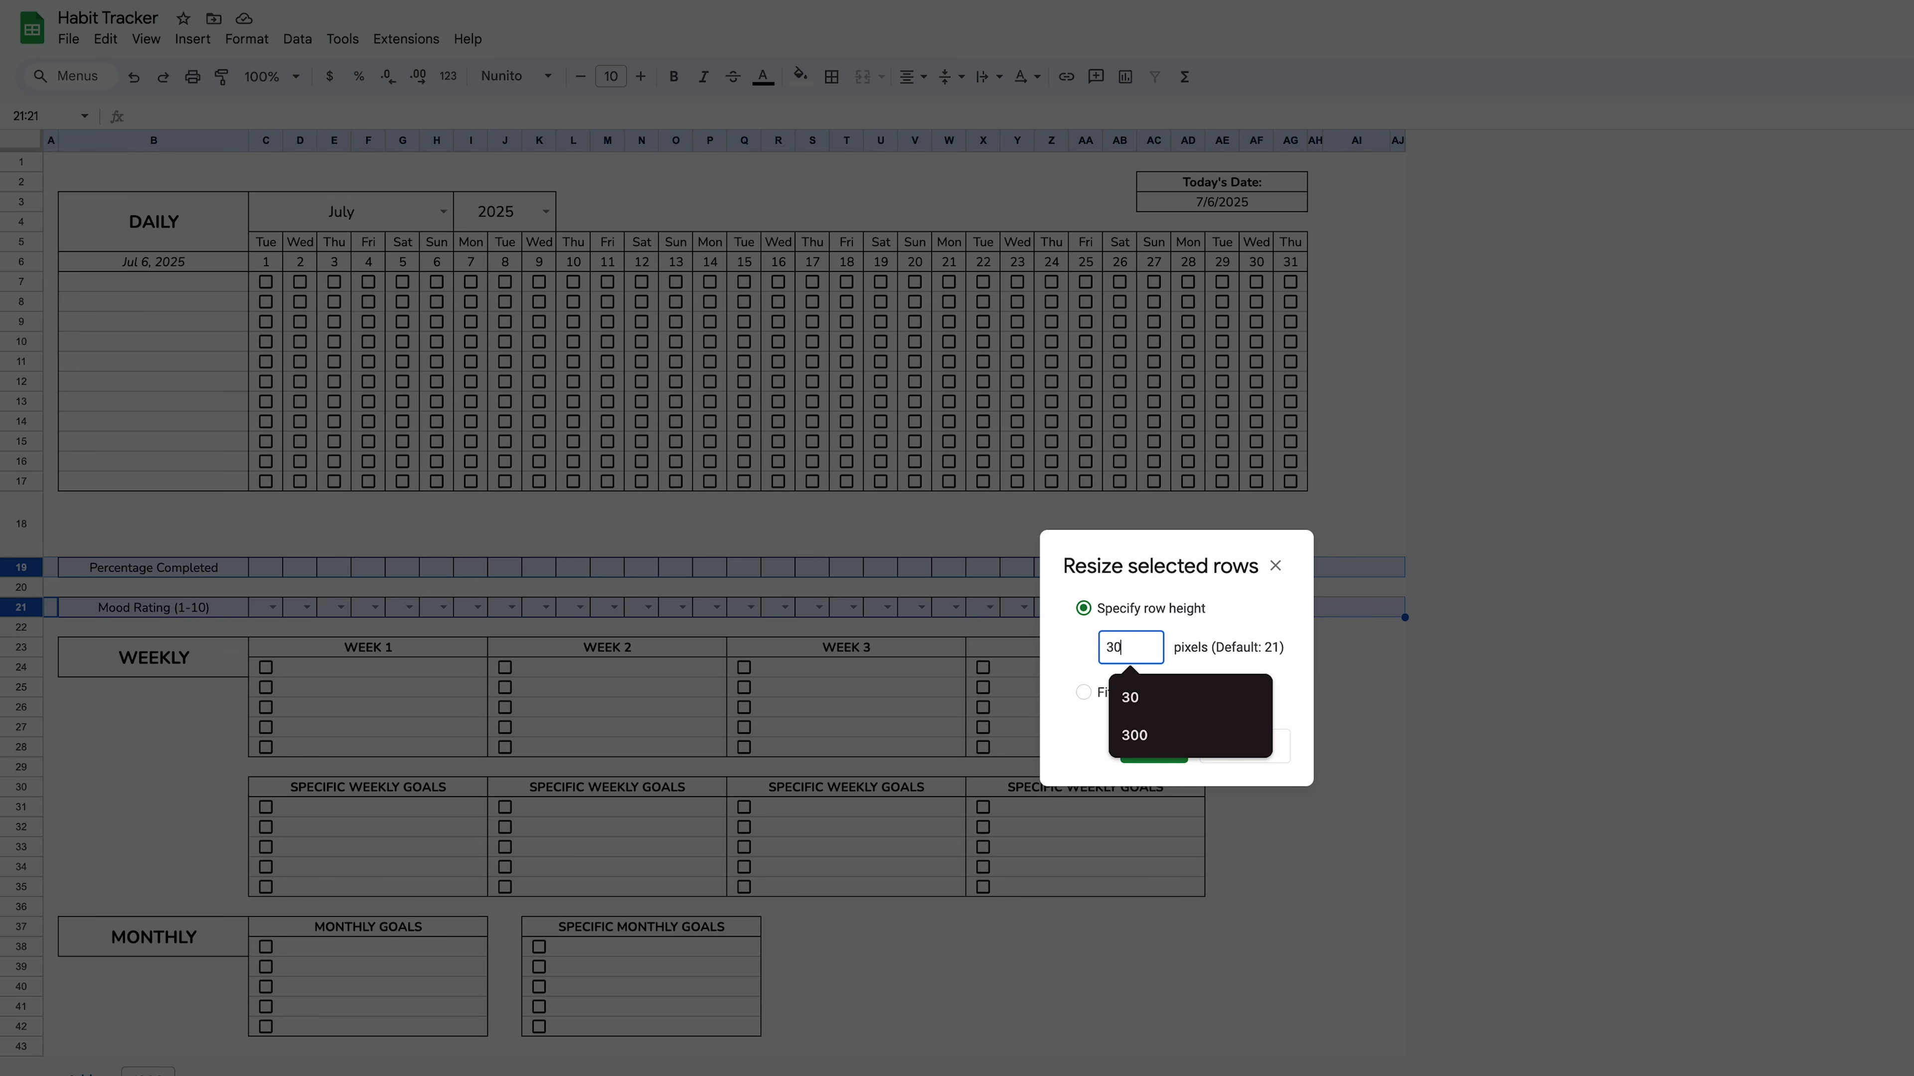
pyautogui.press('Return')
# List the daily habits in B7:B17: Make Bed, Brush Teeth, Take Vitamins, Tidy House, Walk 10k steps, Drink 64oz water, Walk dog, Skincare, Play with kitties, Journal, Meditate.
pyautogui.click(105, 280)
pyautogui.write('Make ')
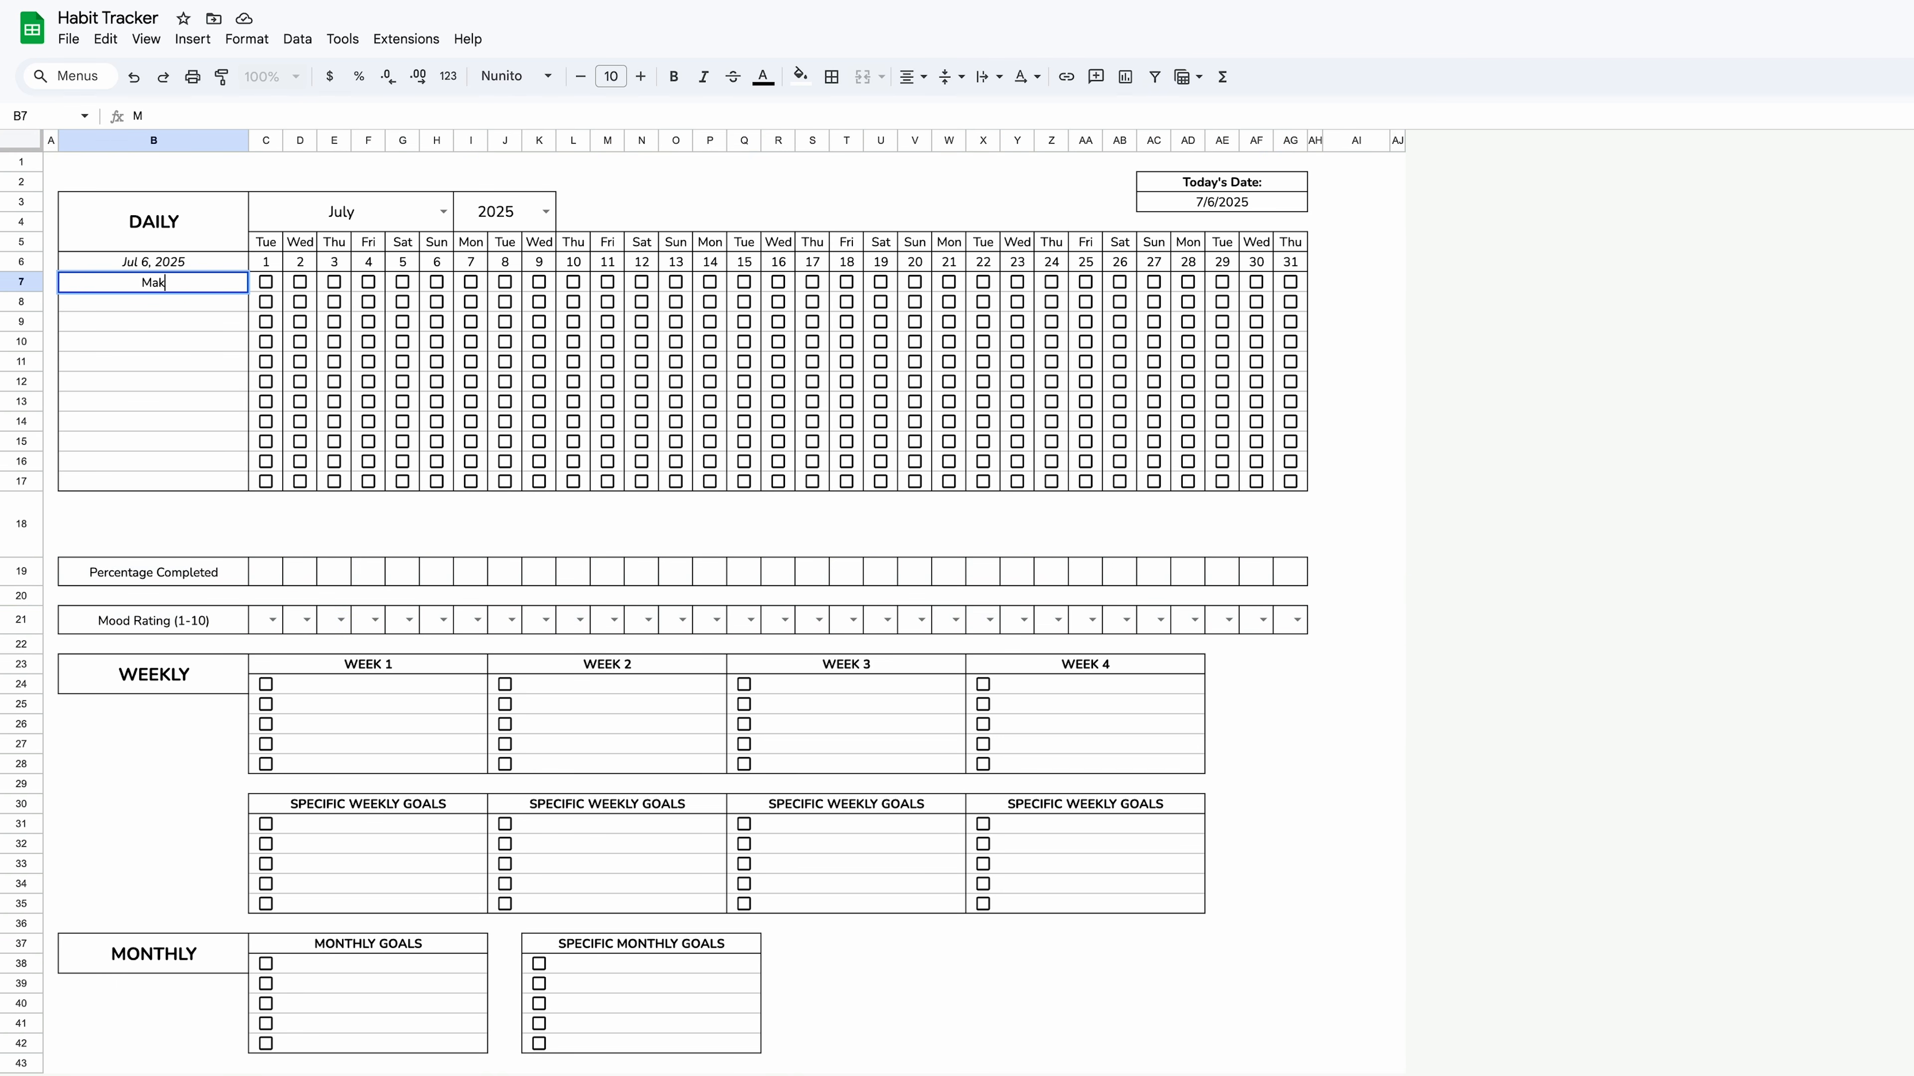
pyautogui.write('Bed')
pyautogui.write('Meditate')
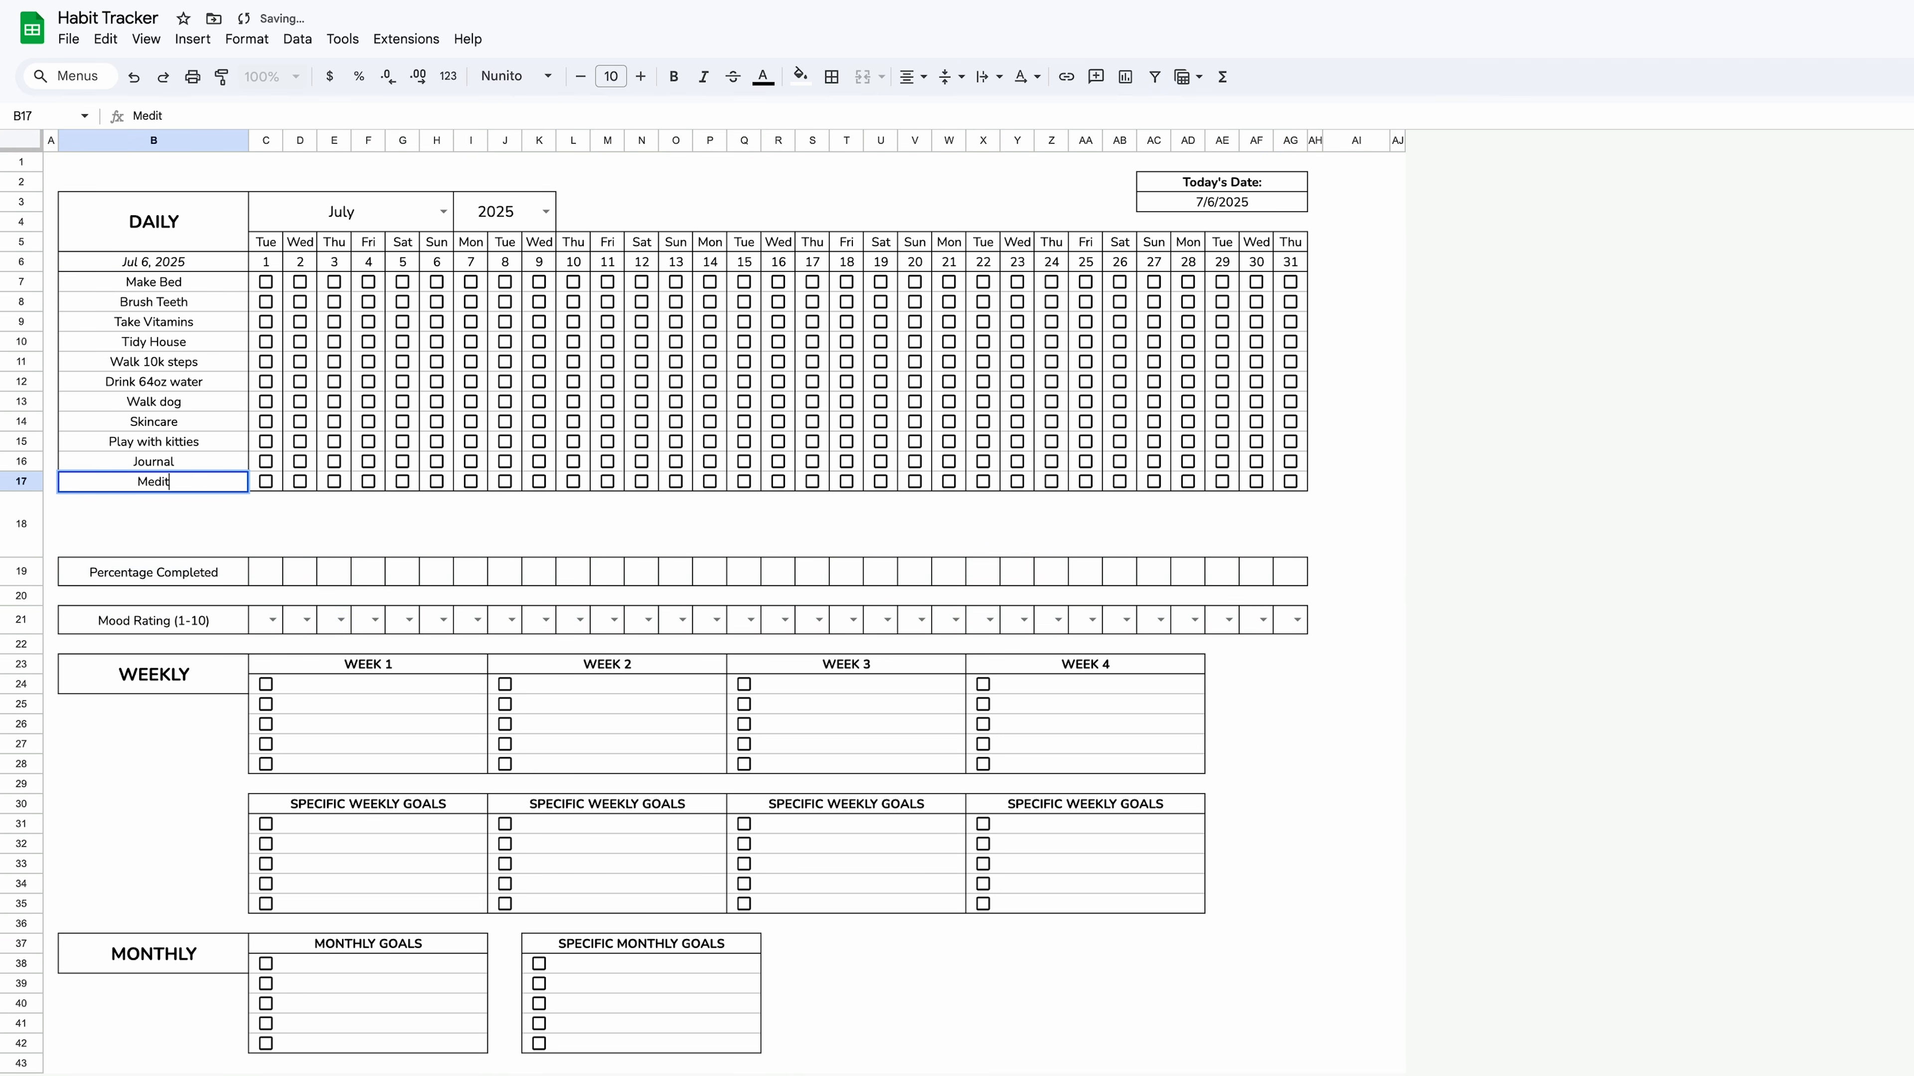
pyautogui.press('Return')
# Begin C19's formula with the error test =if(iserror(countif(C7:C17,"true")/counta(B7:B17)).
pyautogui.click(269, 577)
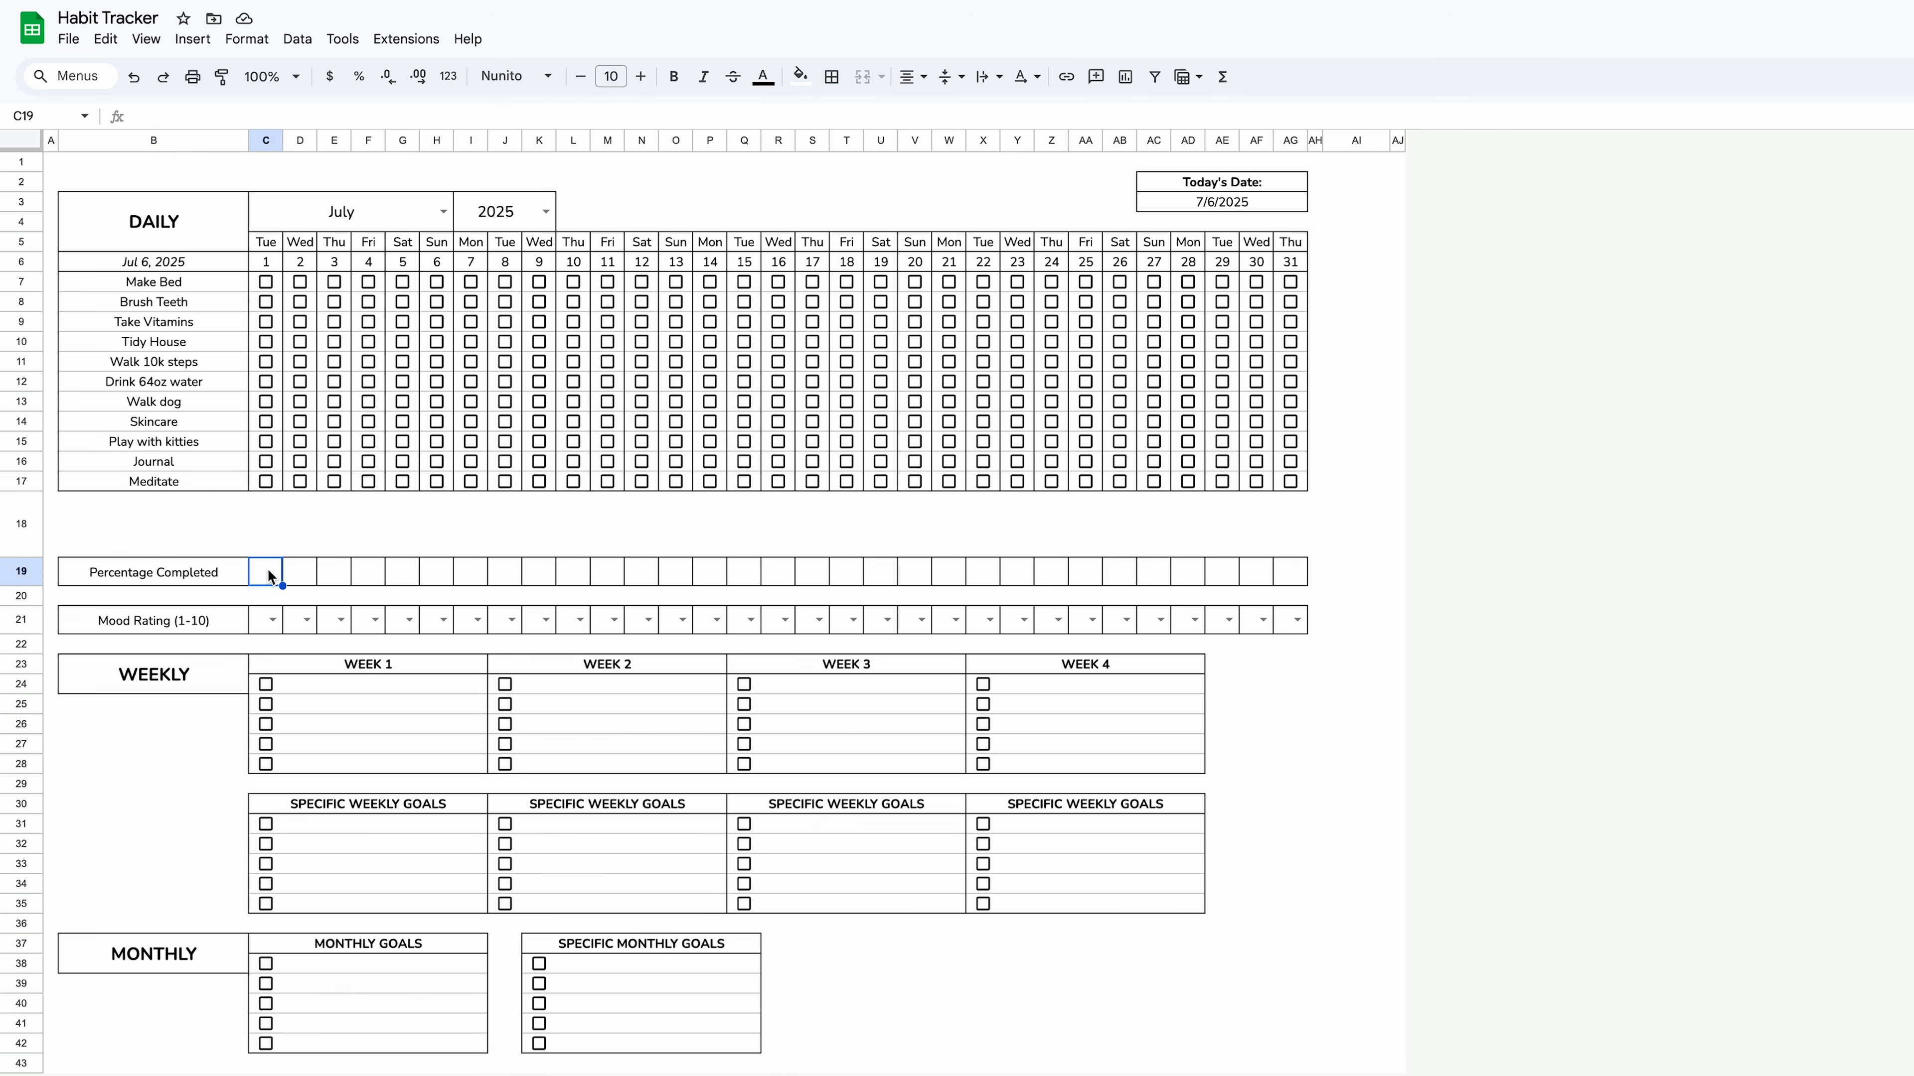
pyautogui.doubleClick(270, 576)
pyautogui.write('=')
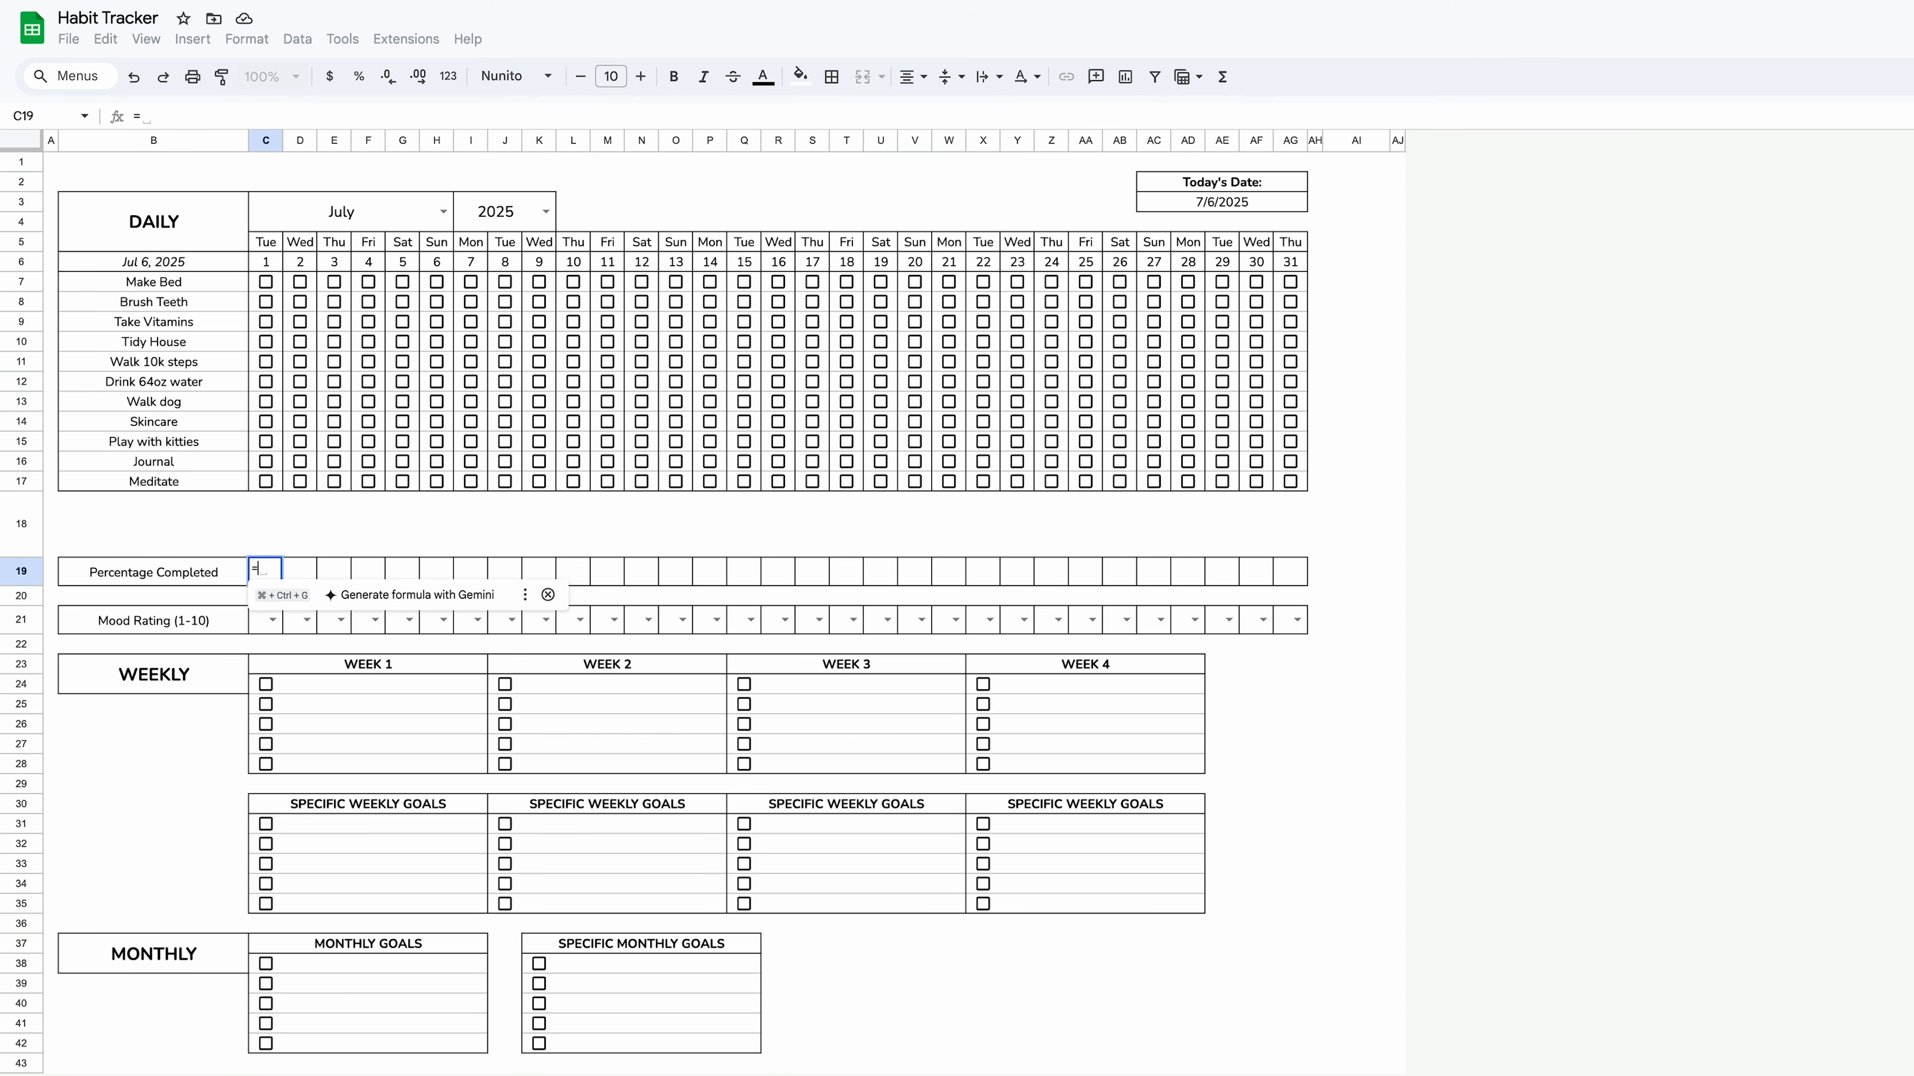
pyautogui.write('if(')
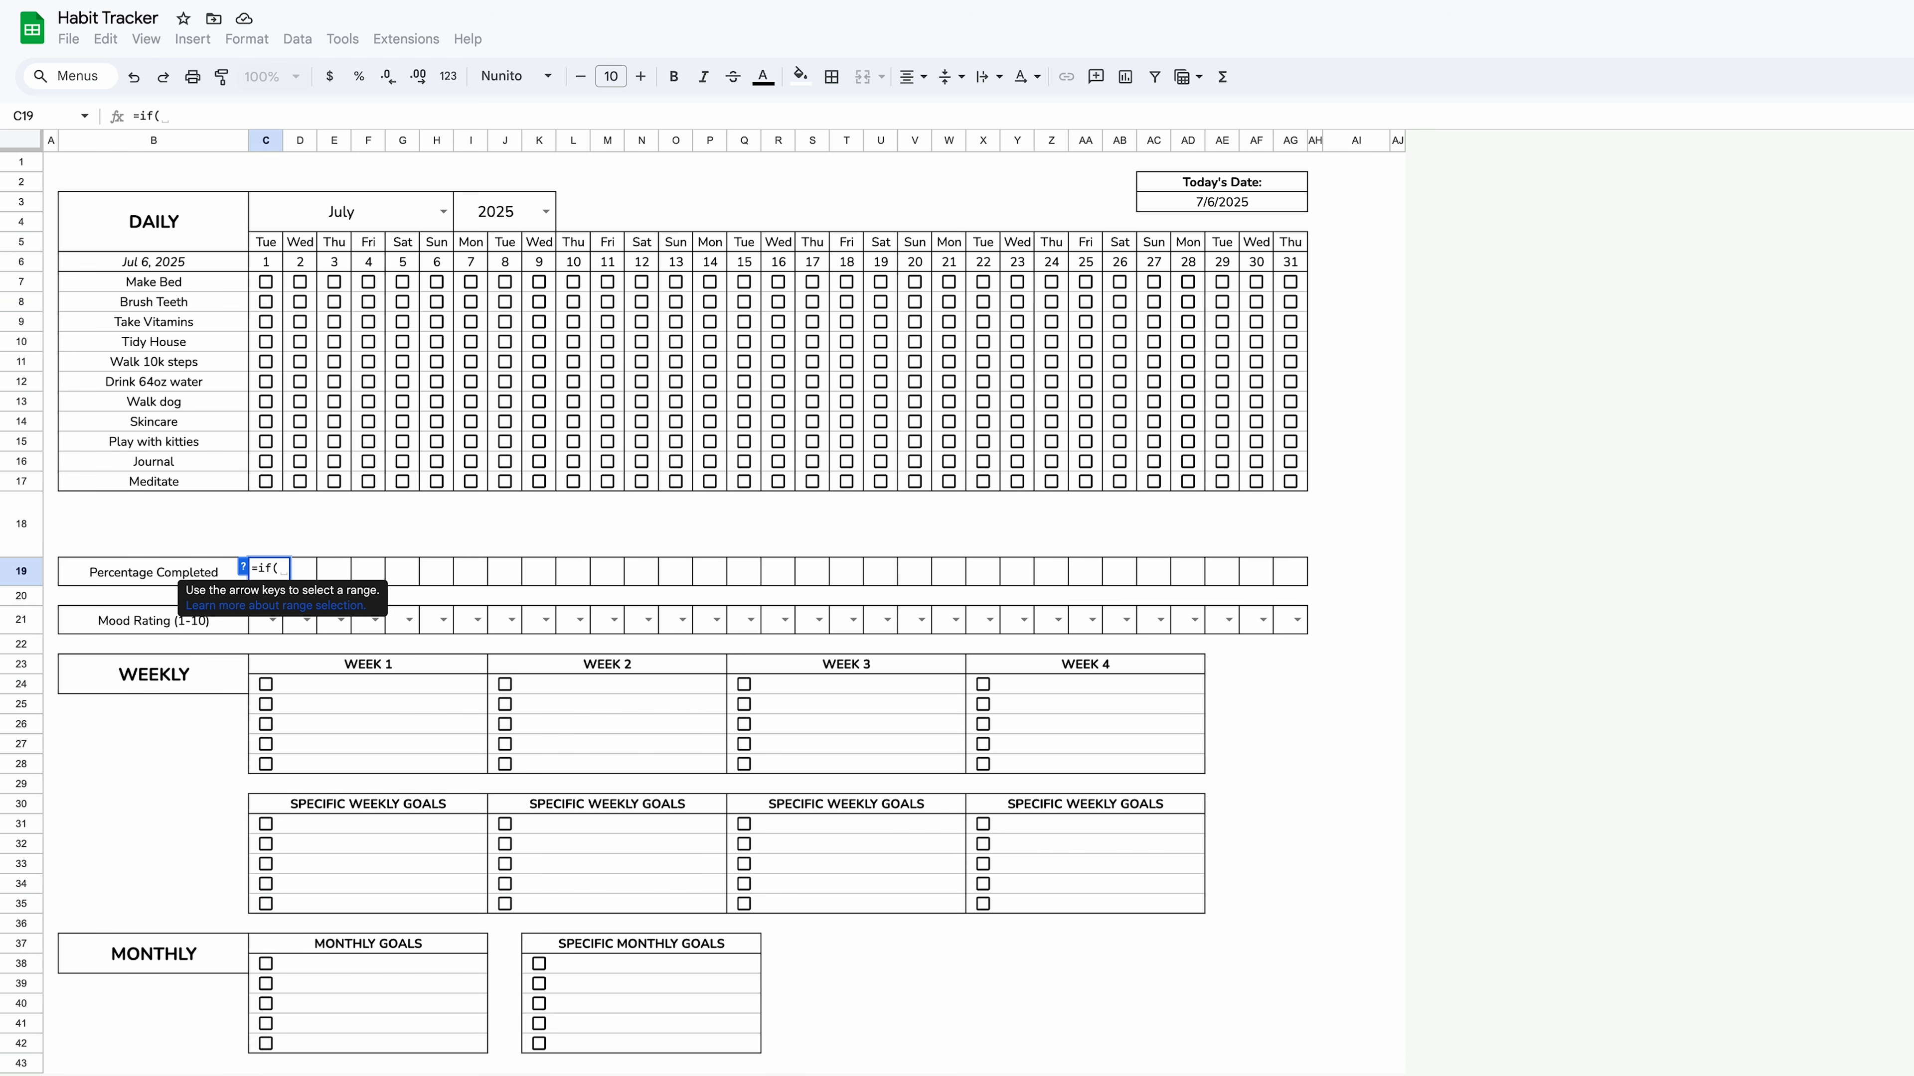
pyautogui.write('iserror(')
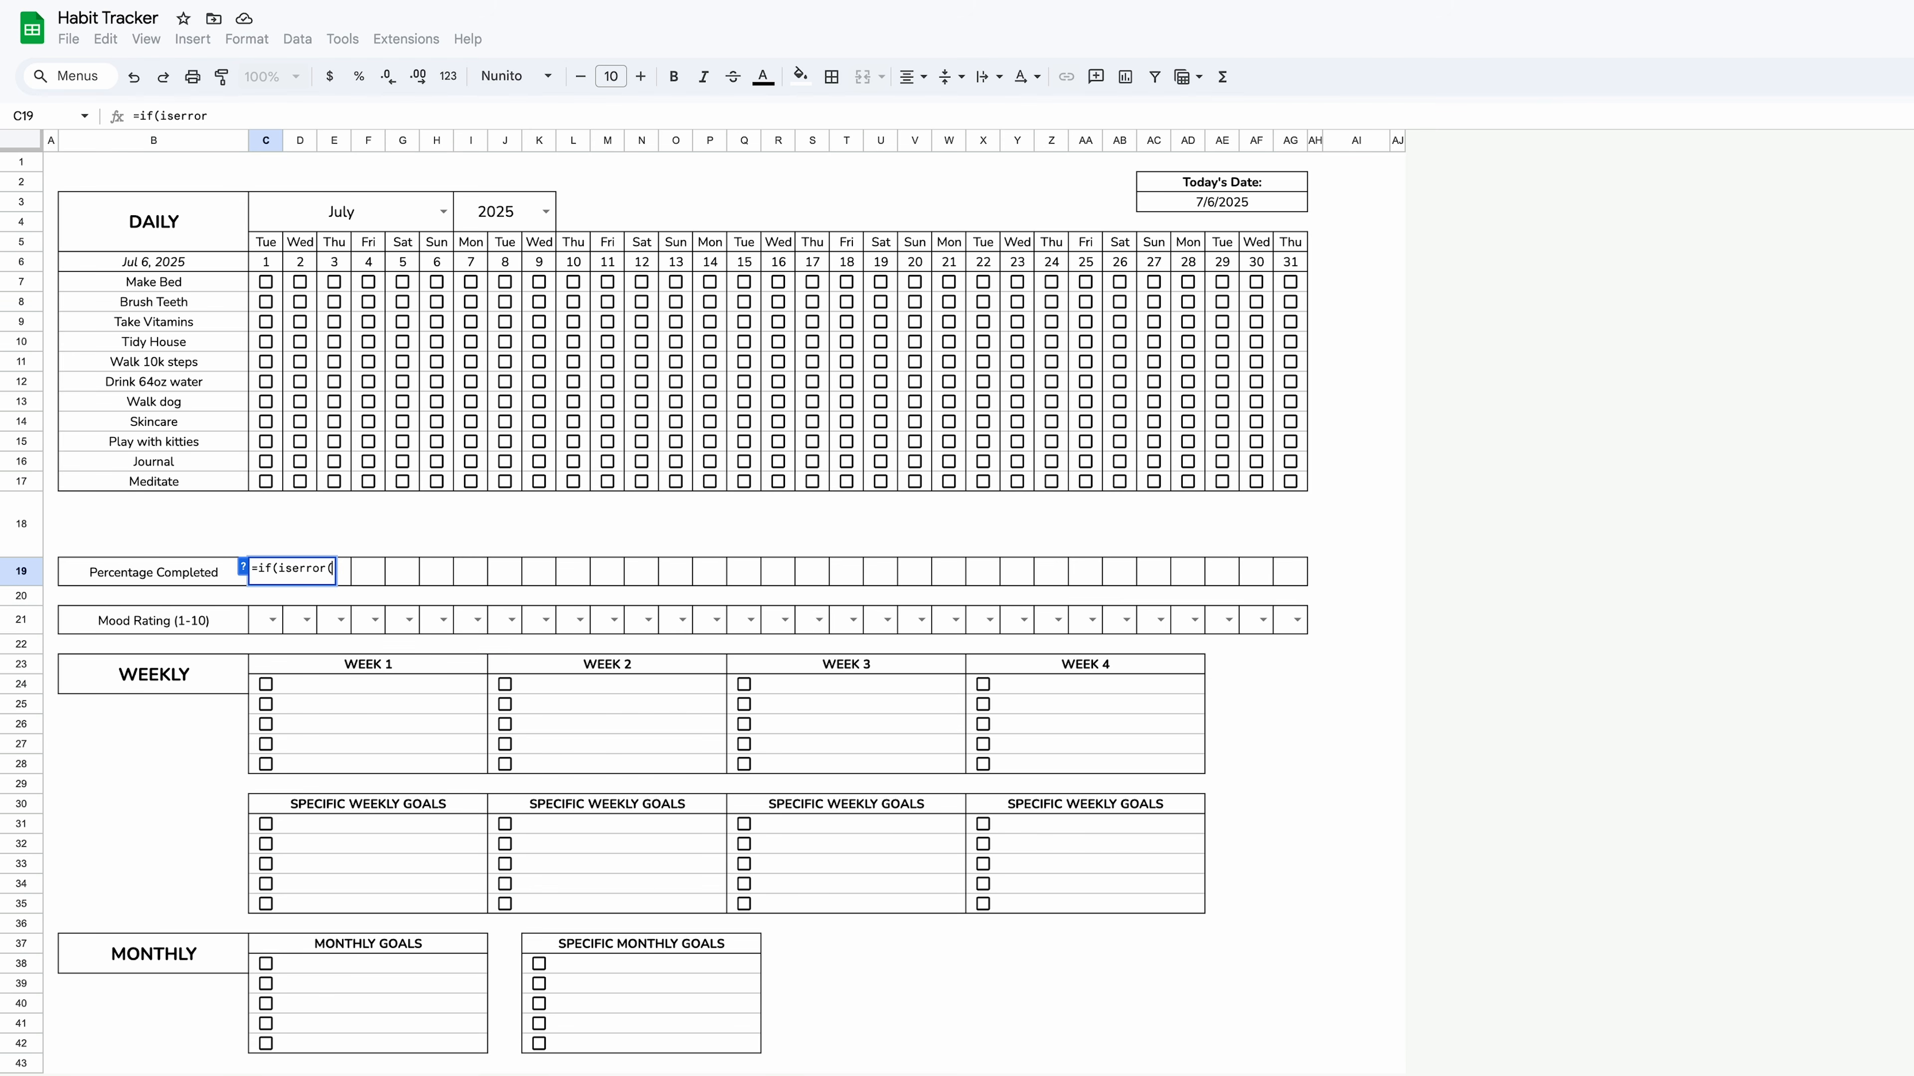
pyautogui.write('countif(')
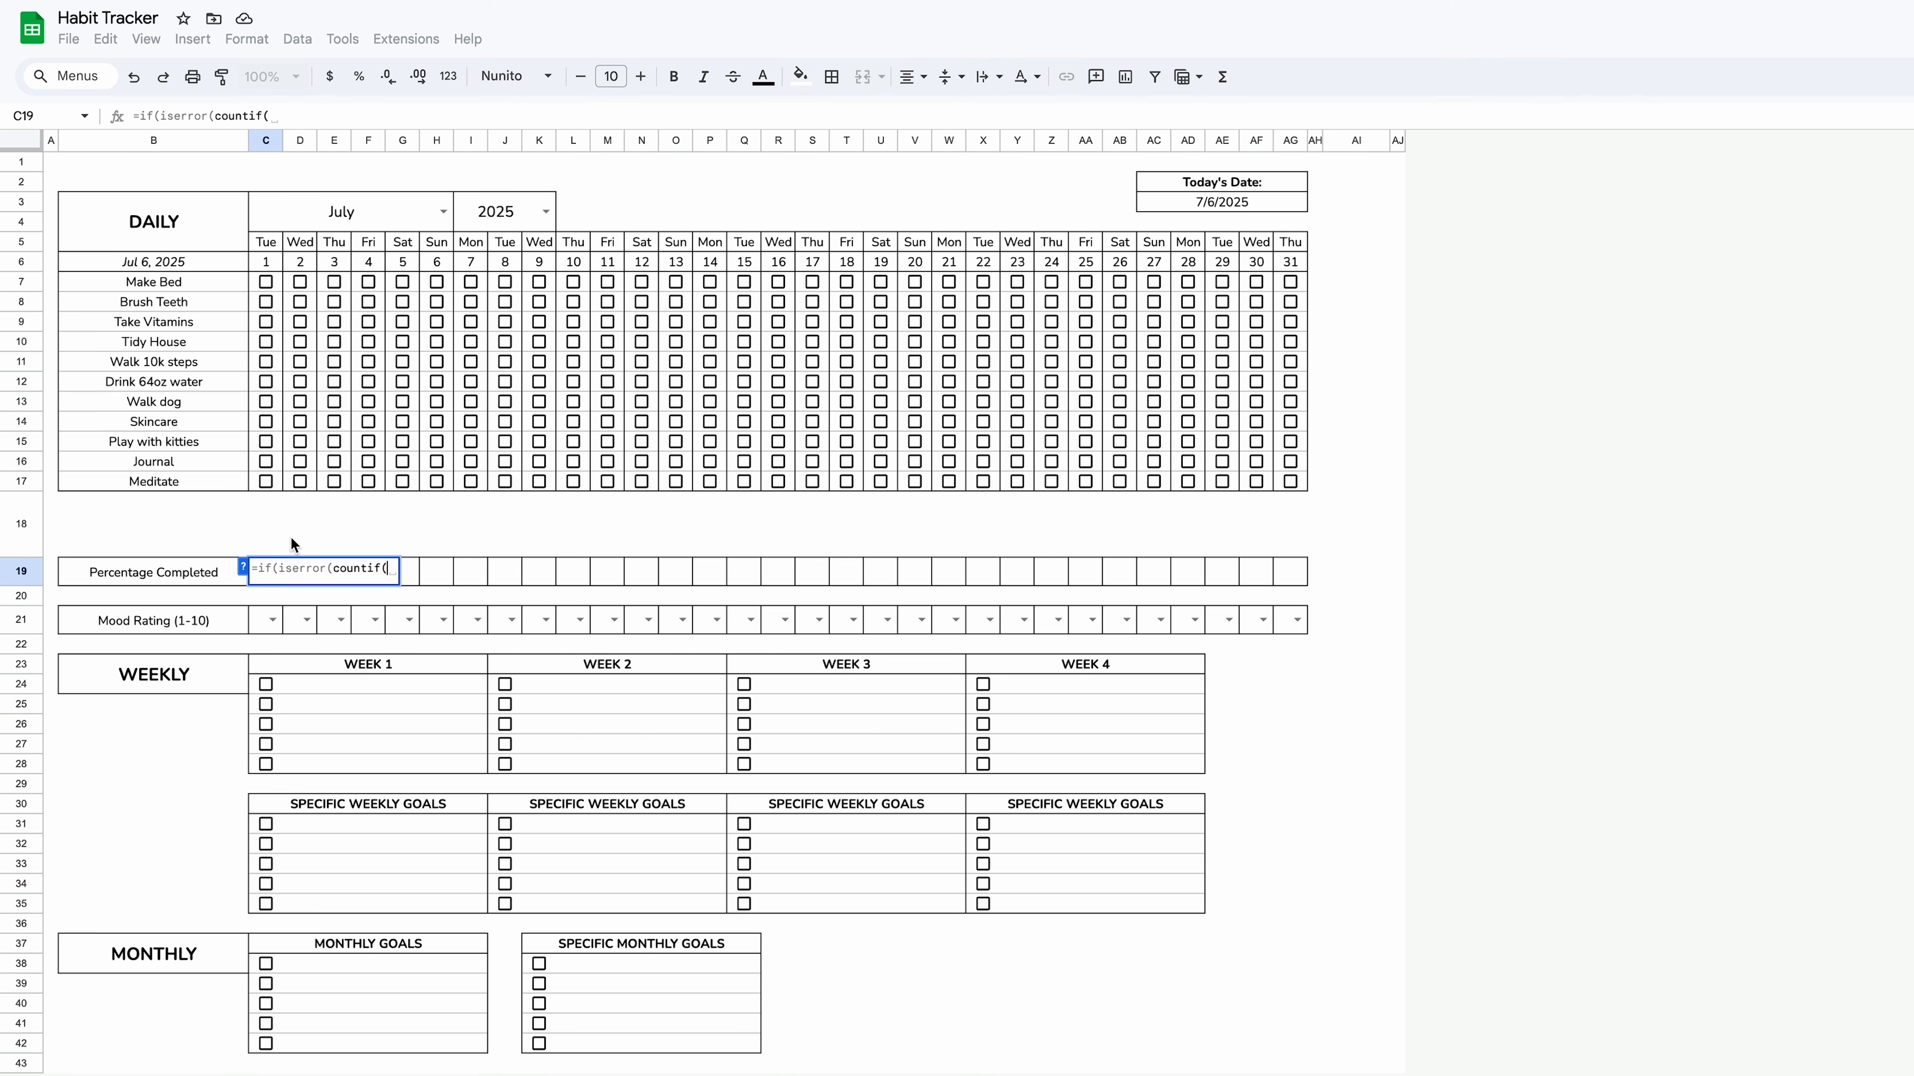
pyautogui.moveTo(266, 284); pyautogui.dragTo(271, 499)
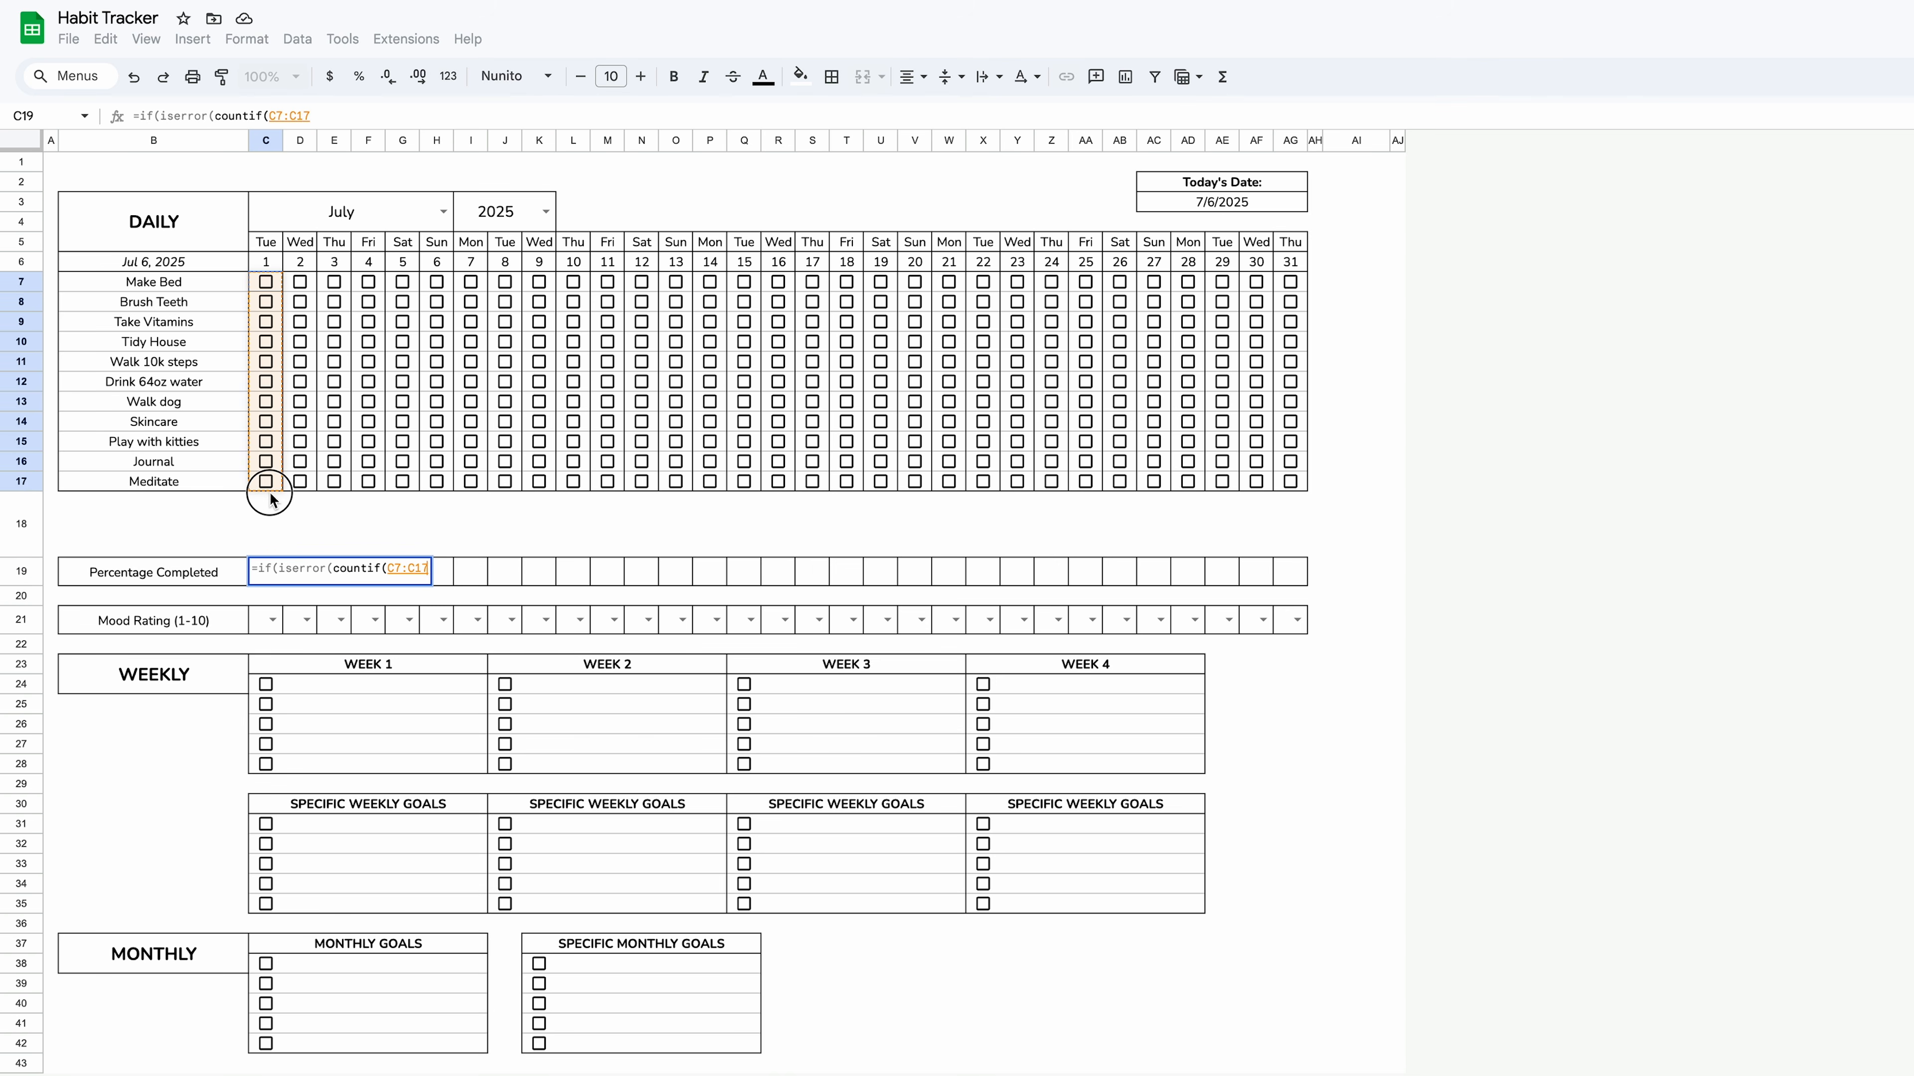
pyautogui.write(',"true"')
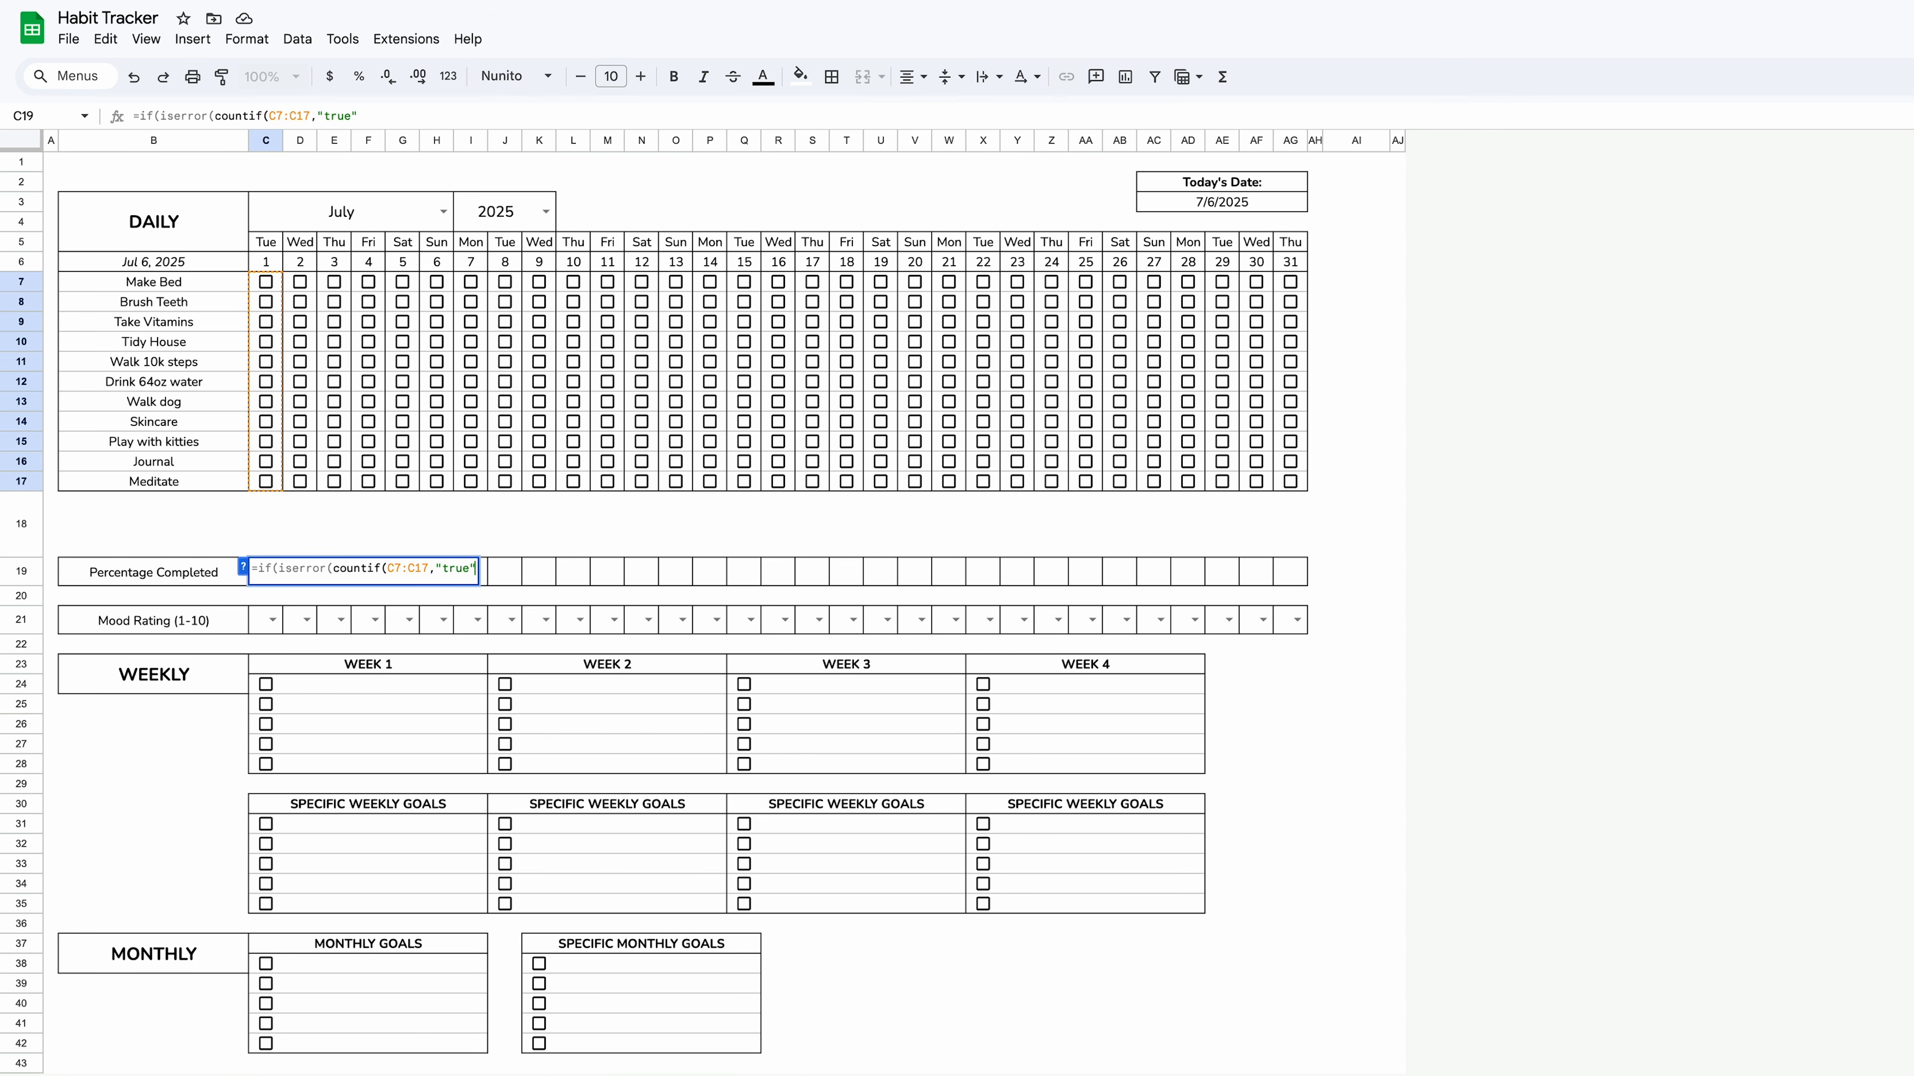
pyautogui.write(')/count')
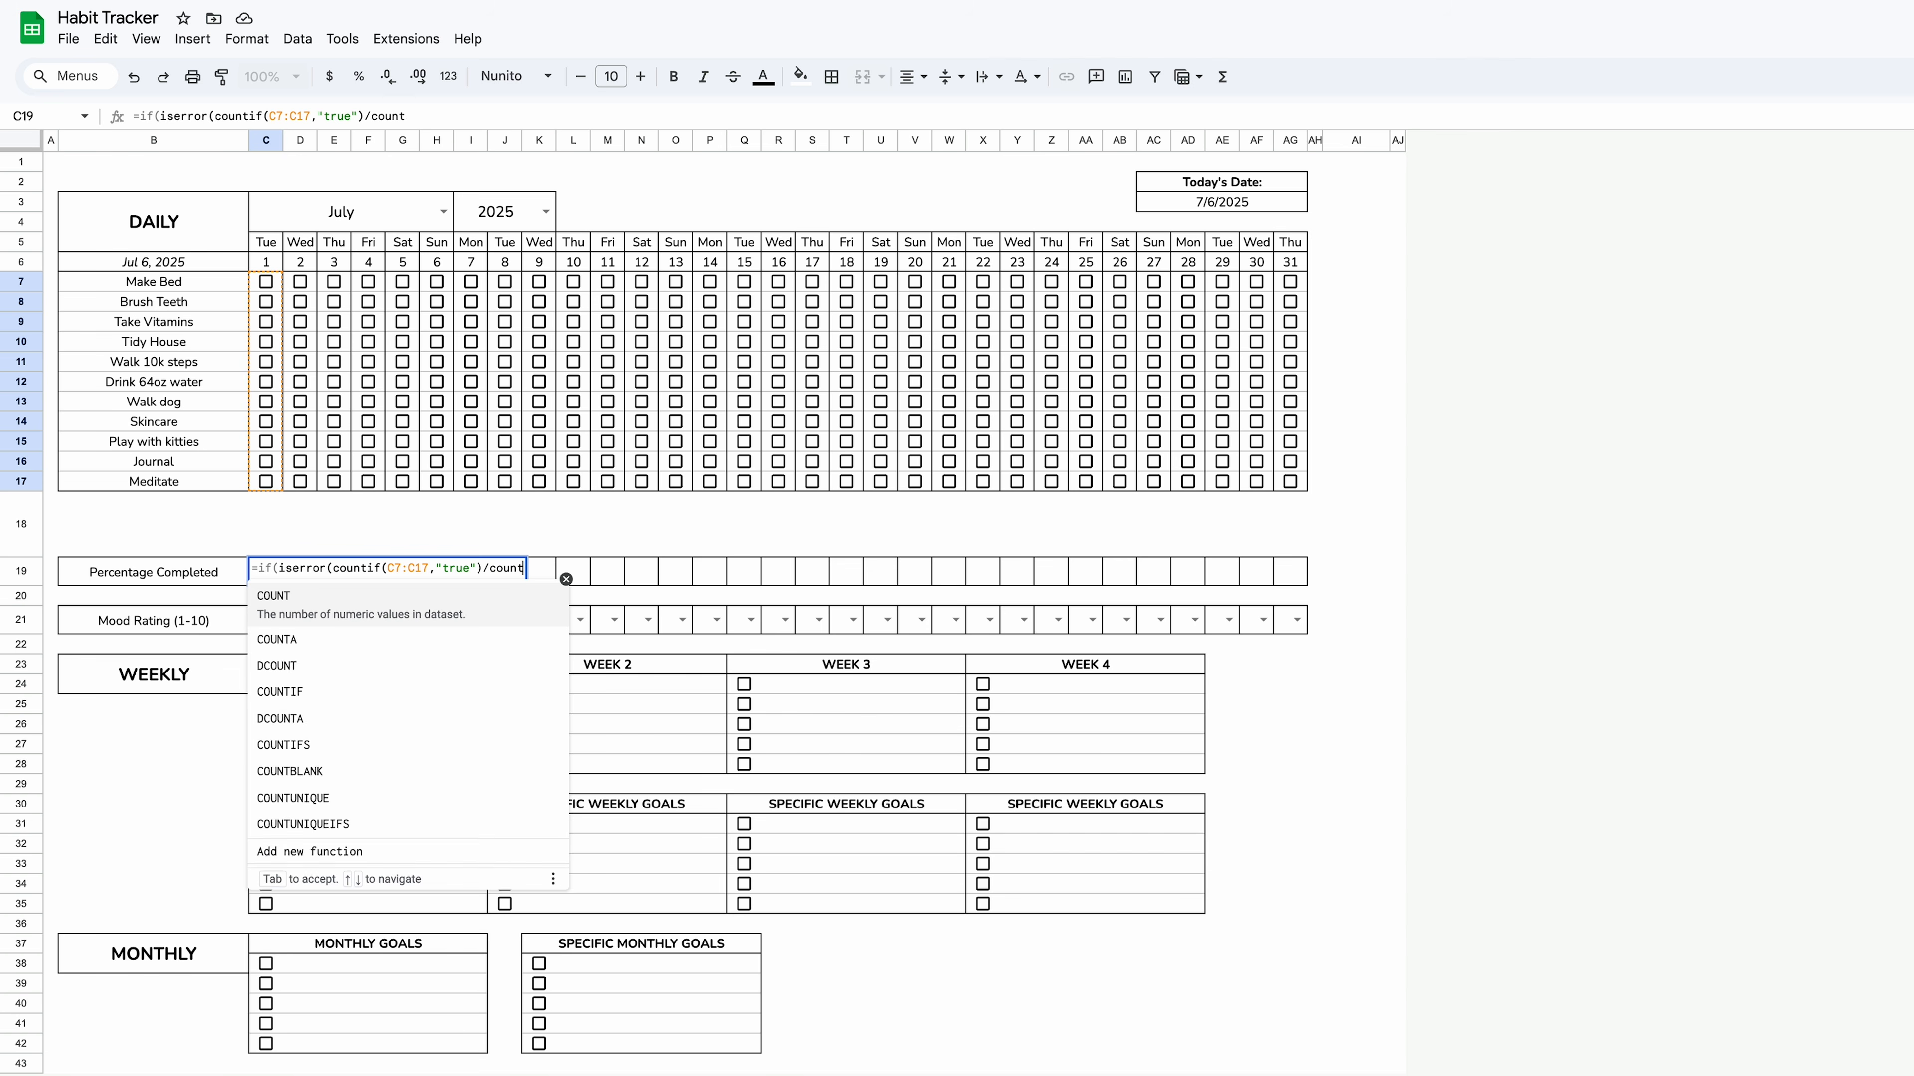
pyautogui.write('a(')
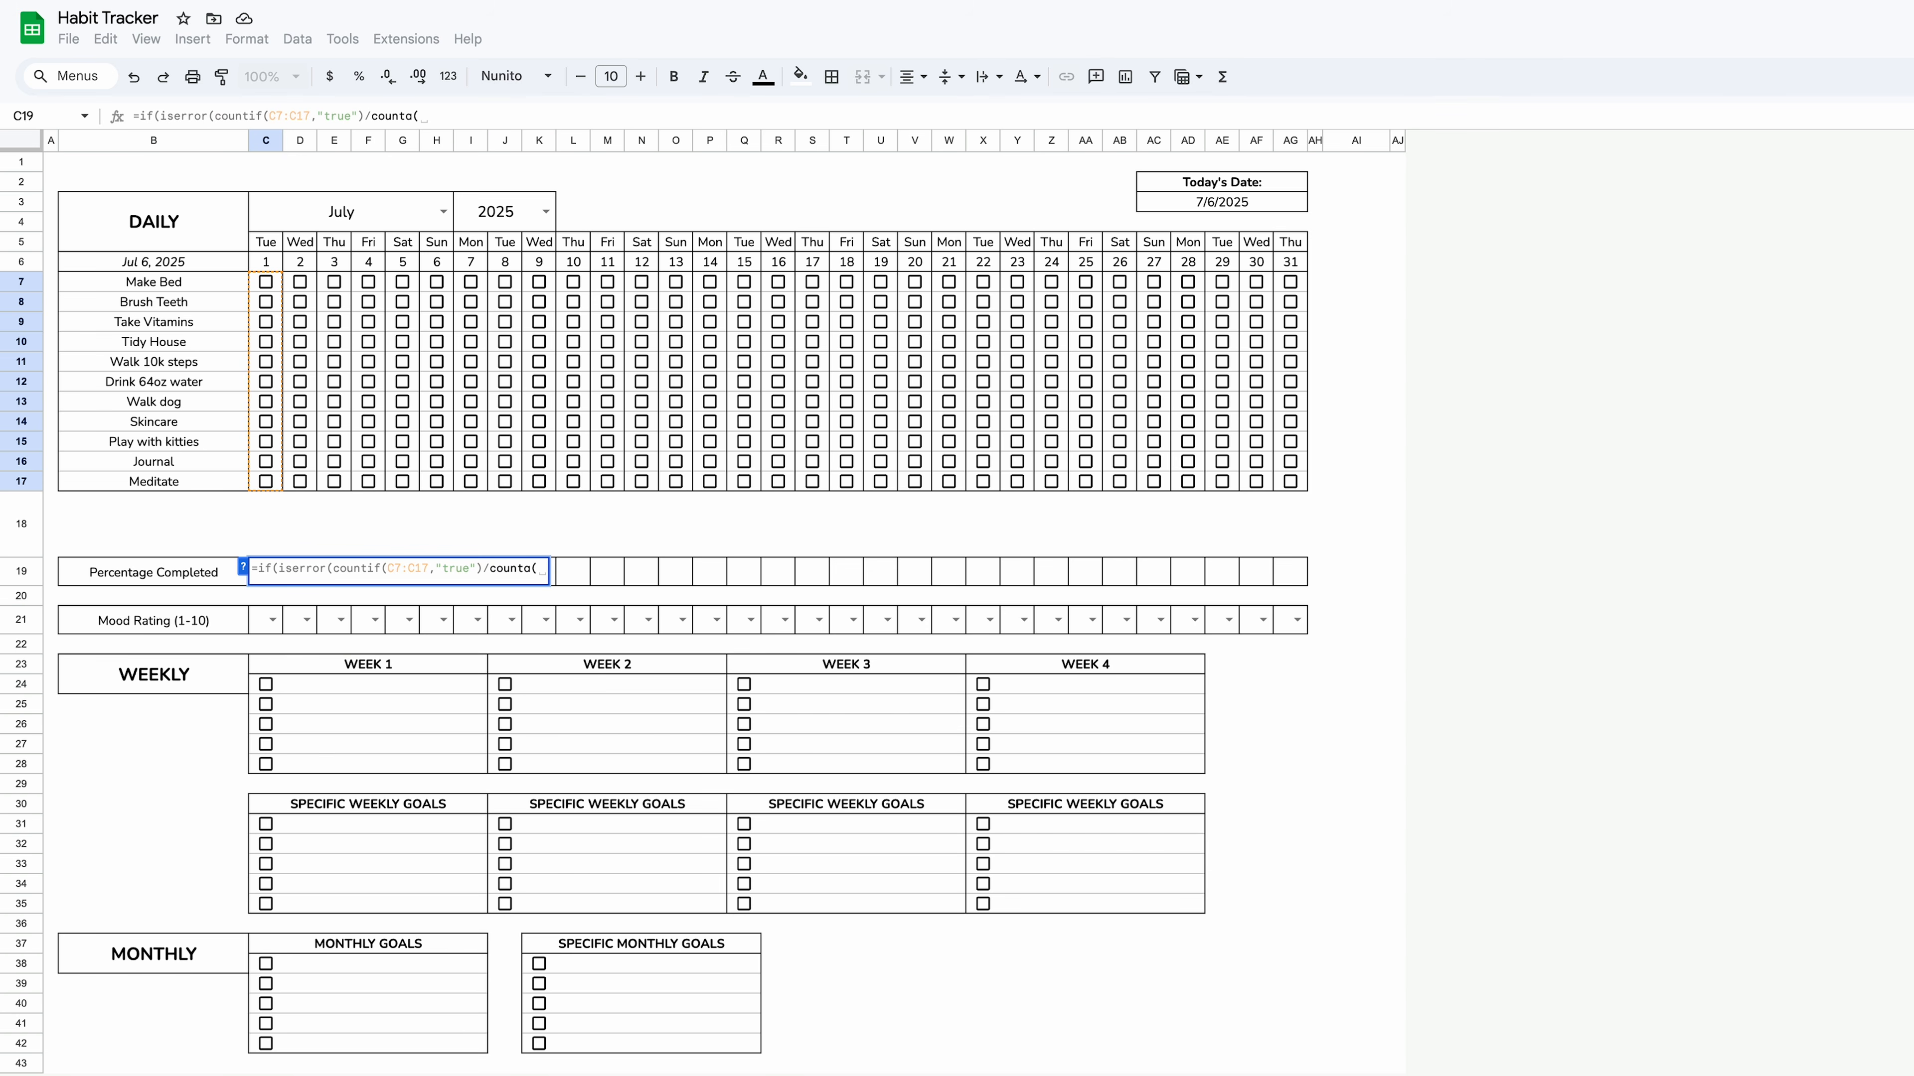
pyautogui.moveTo(197, 285); pyautogui.dragTo(204, 479)
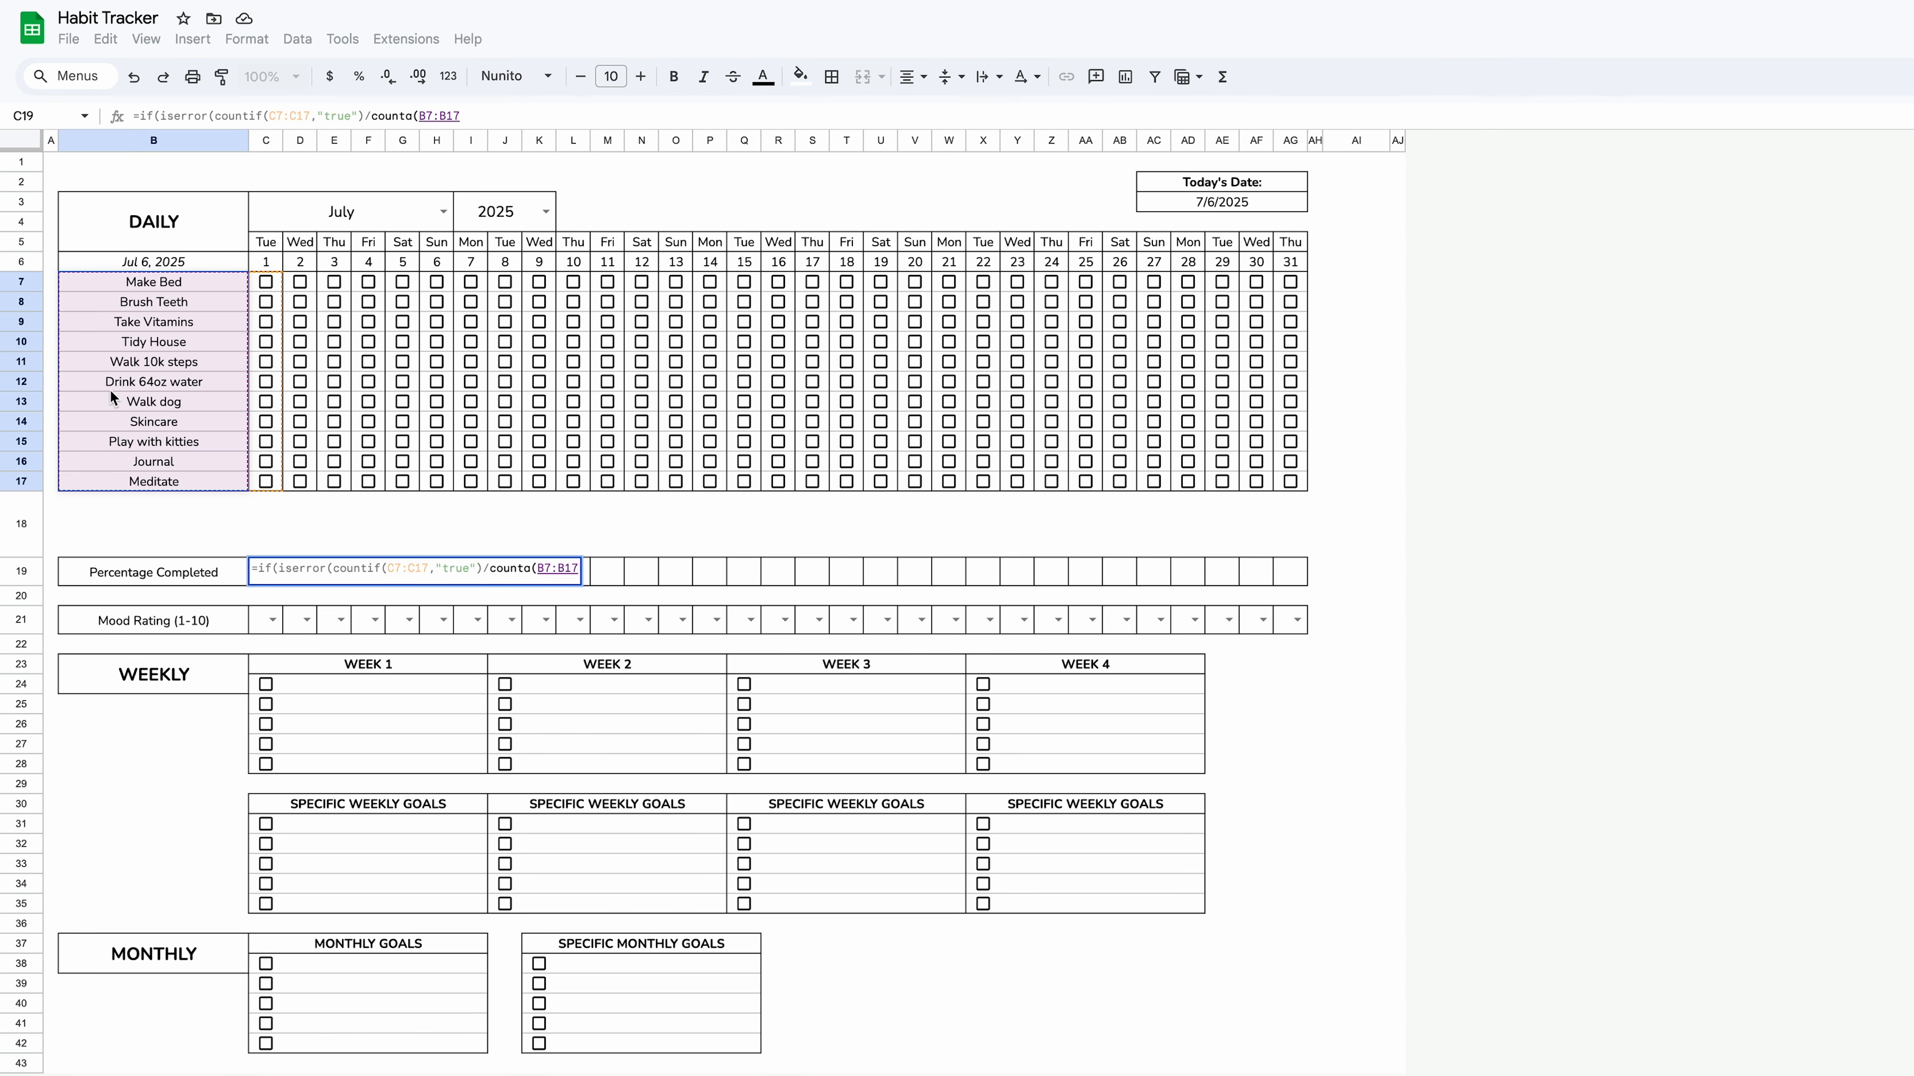
pyautogui.write('))')
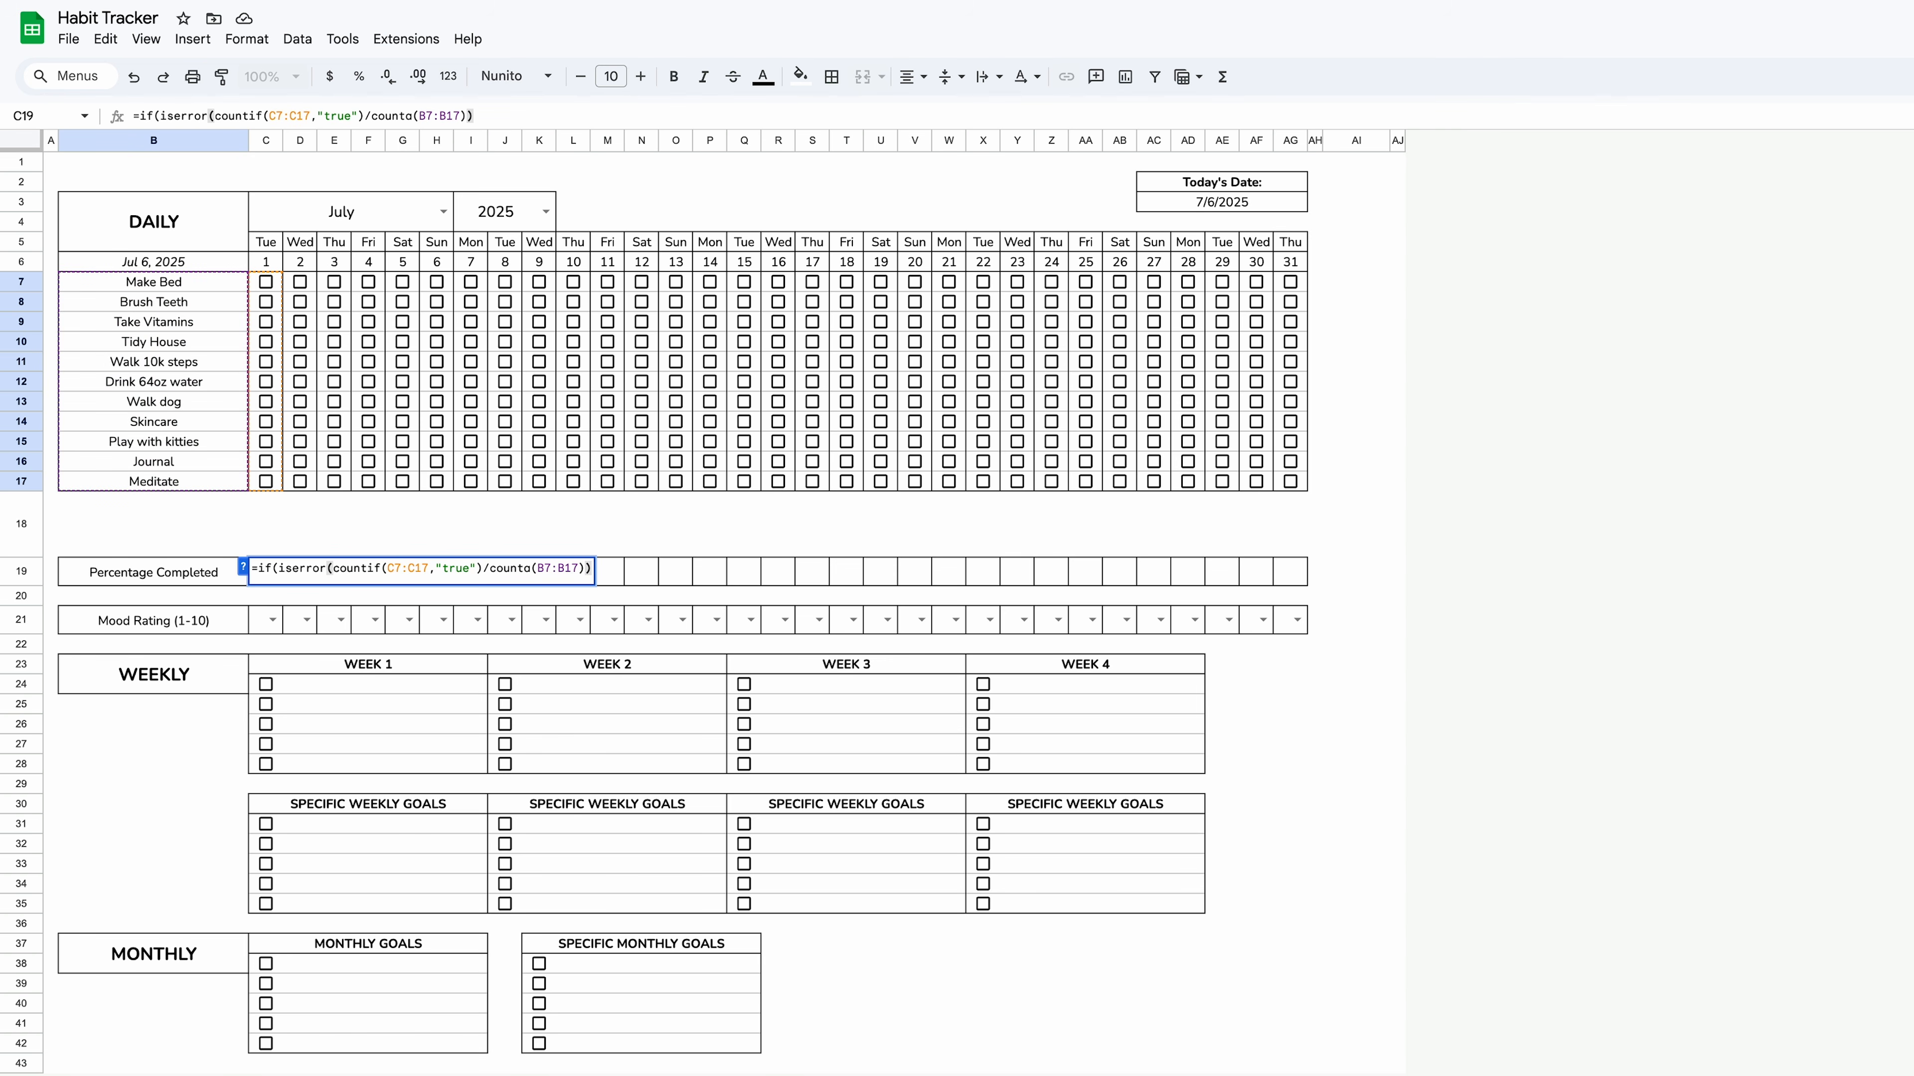
# Complete C19's formula with "" for the error case and countif(C7:C17,"true")/counta(B7:B17) otherwise.
pyautogui.write(',"",')
pyautogui.moveTo(333, 569); pyautogui.dragTo(591, 570)
pyautogui.write('countif(C7:C17,"true")/counta(B7:B17)')
pyautogui.write(')')
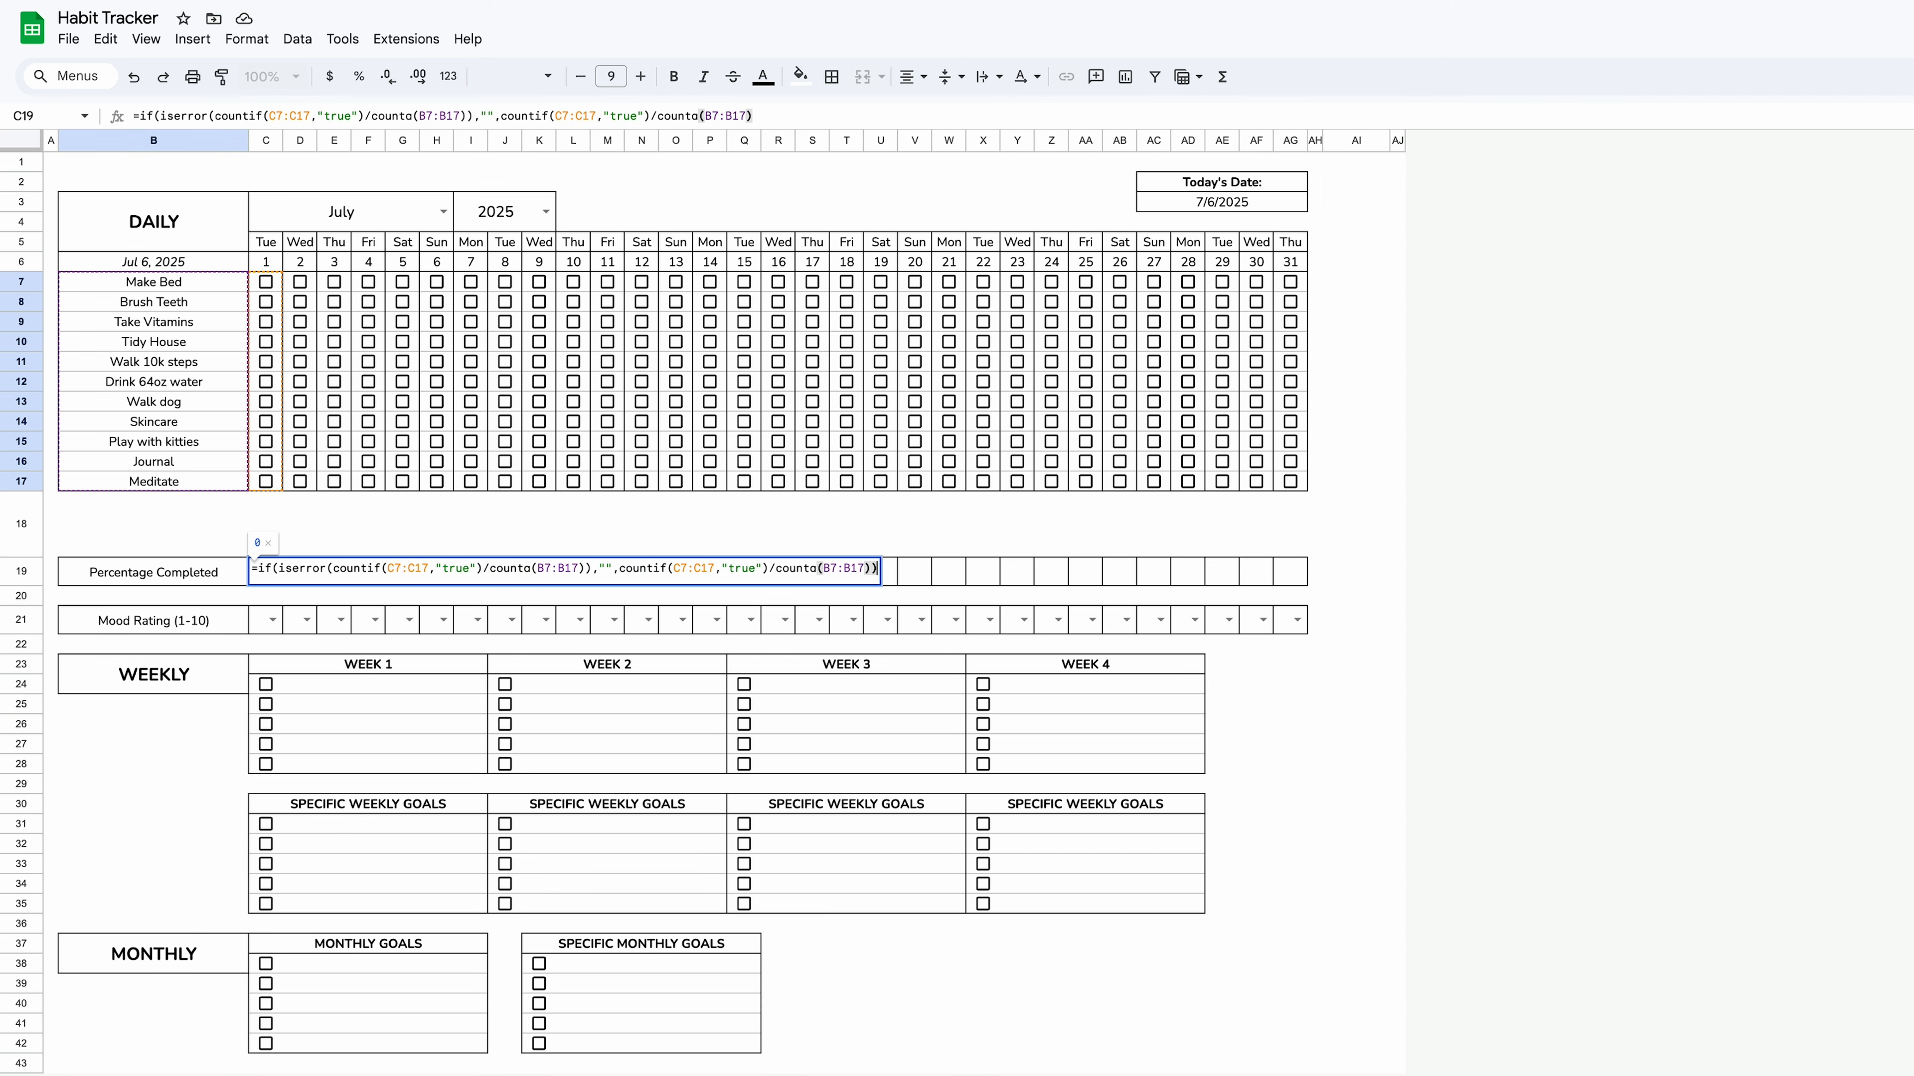
pyautogui.press('Return')
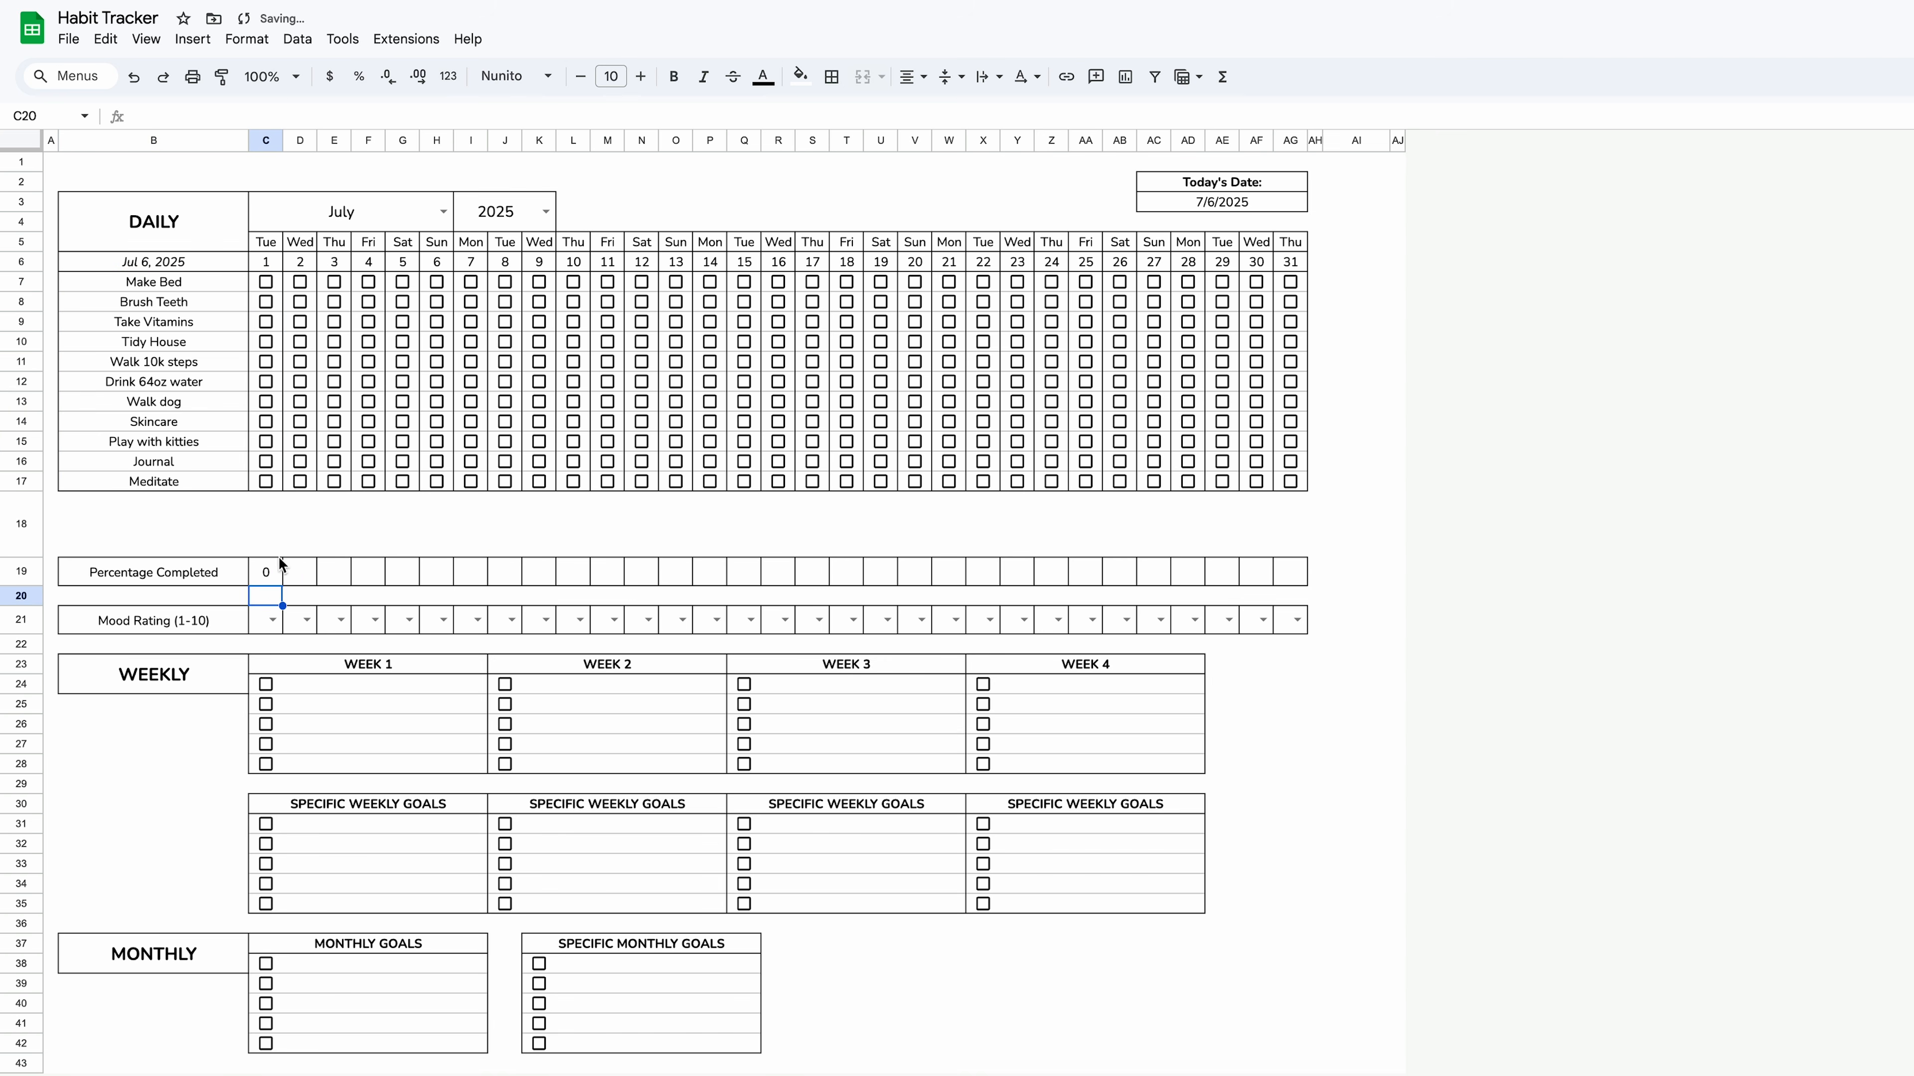
# Clear the habit names in B7:B17 to test C19's formula with an empty list, and undo the deletion.
pyautogui.click(277, 564)
pyautogui.moveTo(192, 288); pyautogui.dragTo(197, 482)
pyautogui.press('Delete')
pyautogui.click(235, 516)
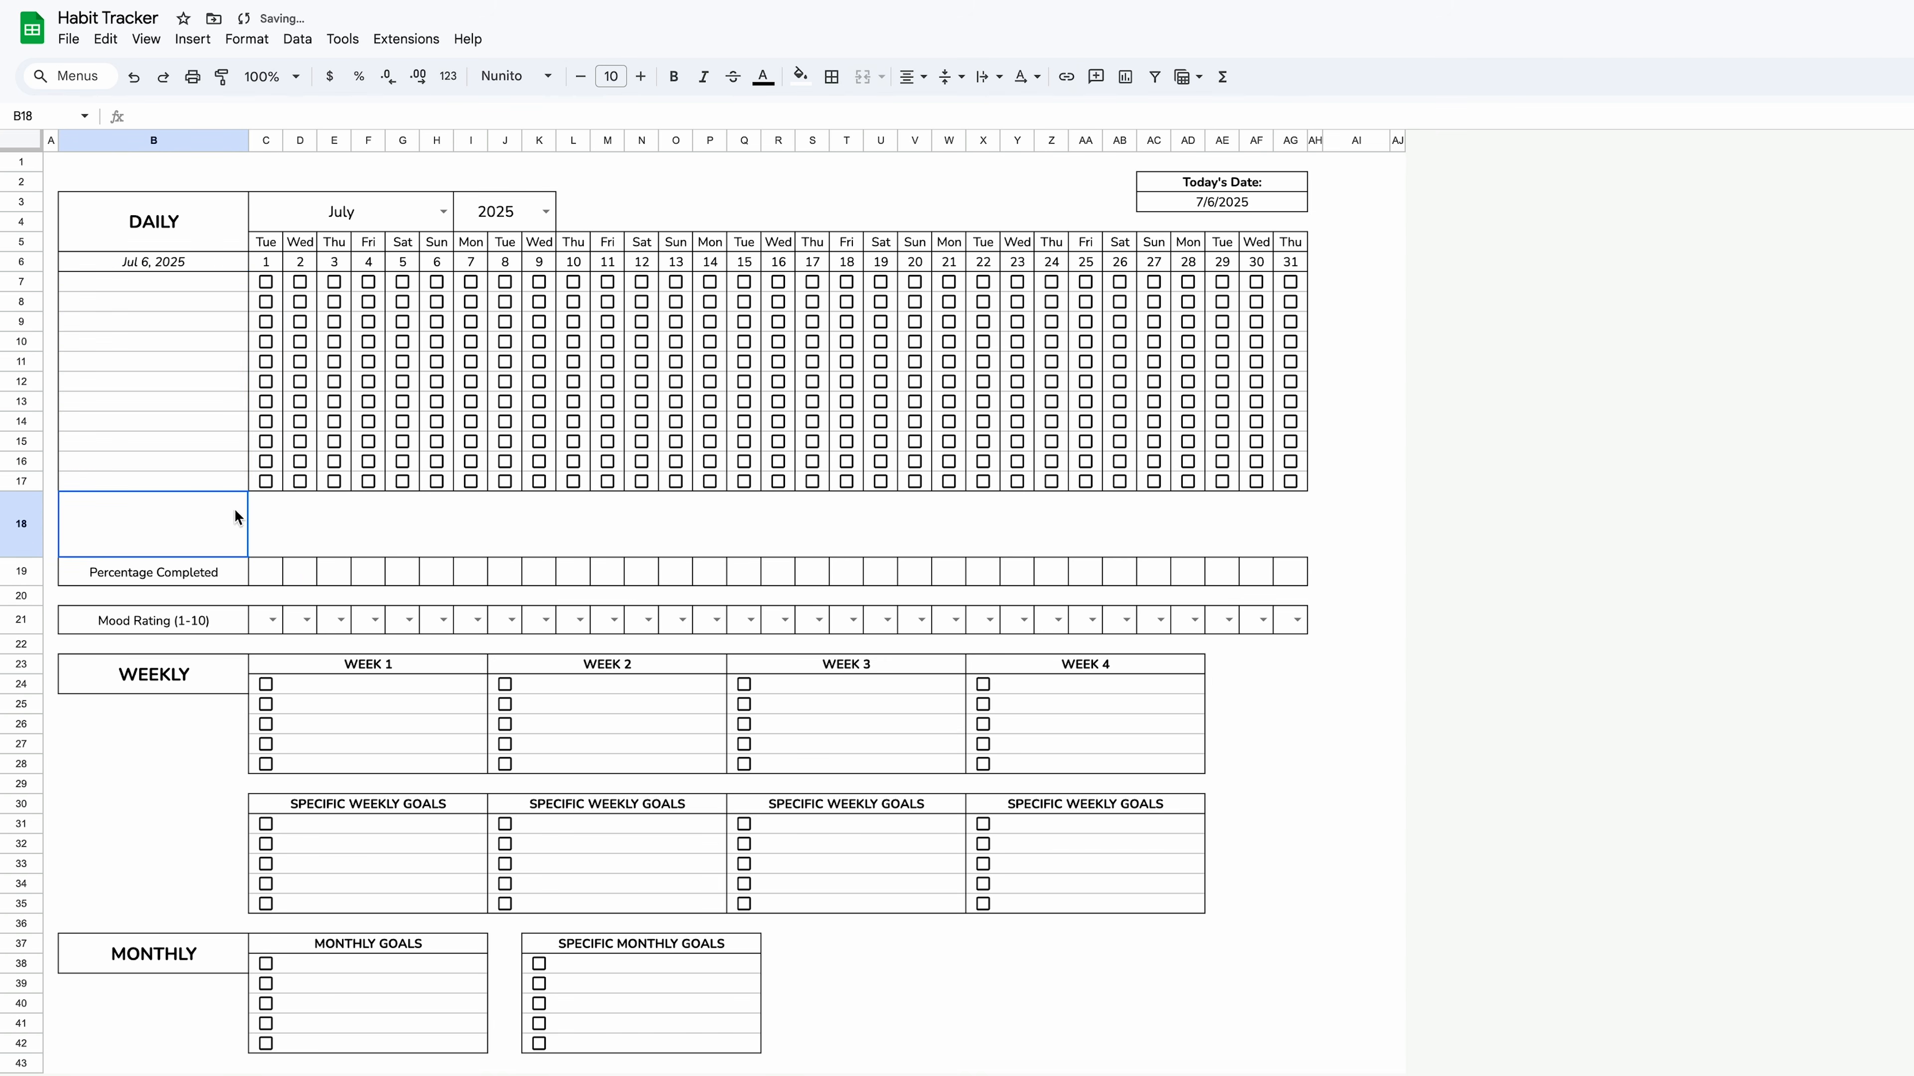
pyautogui.hotkey('ctrl', 'z')
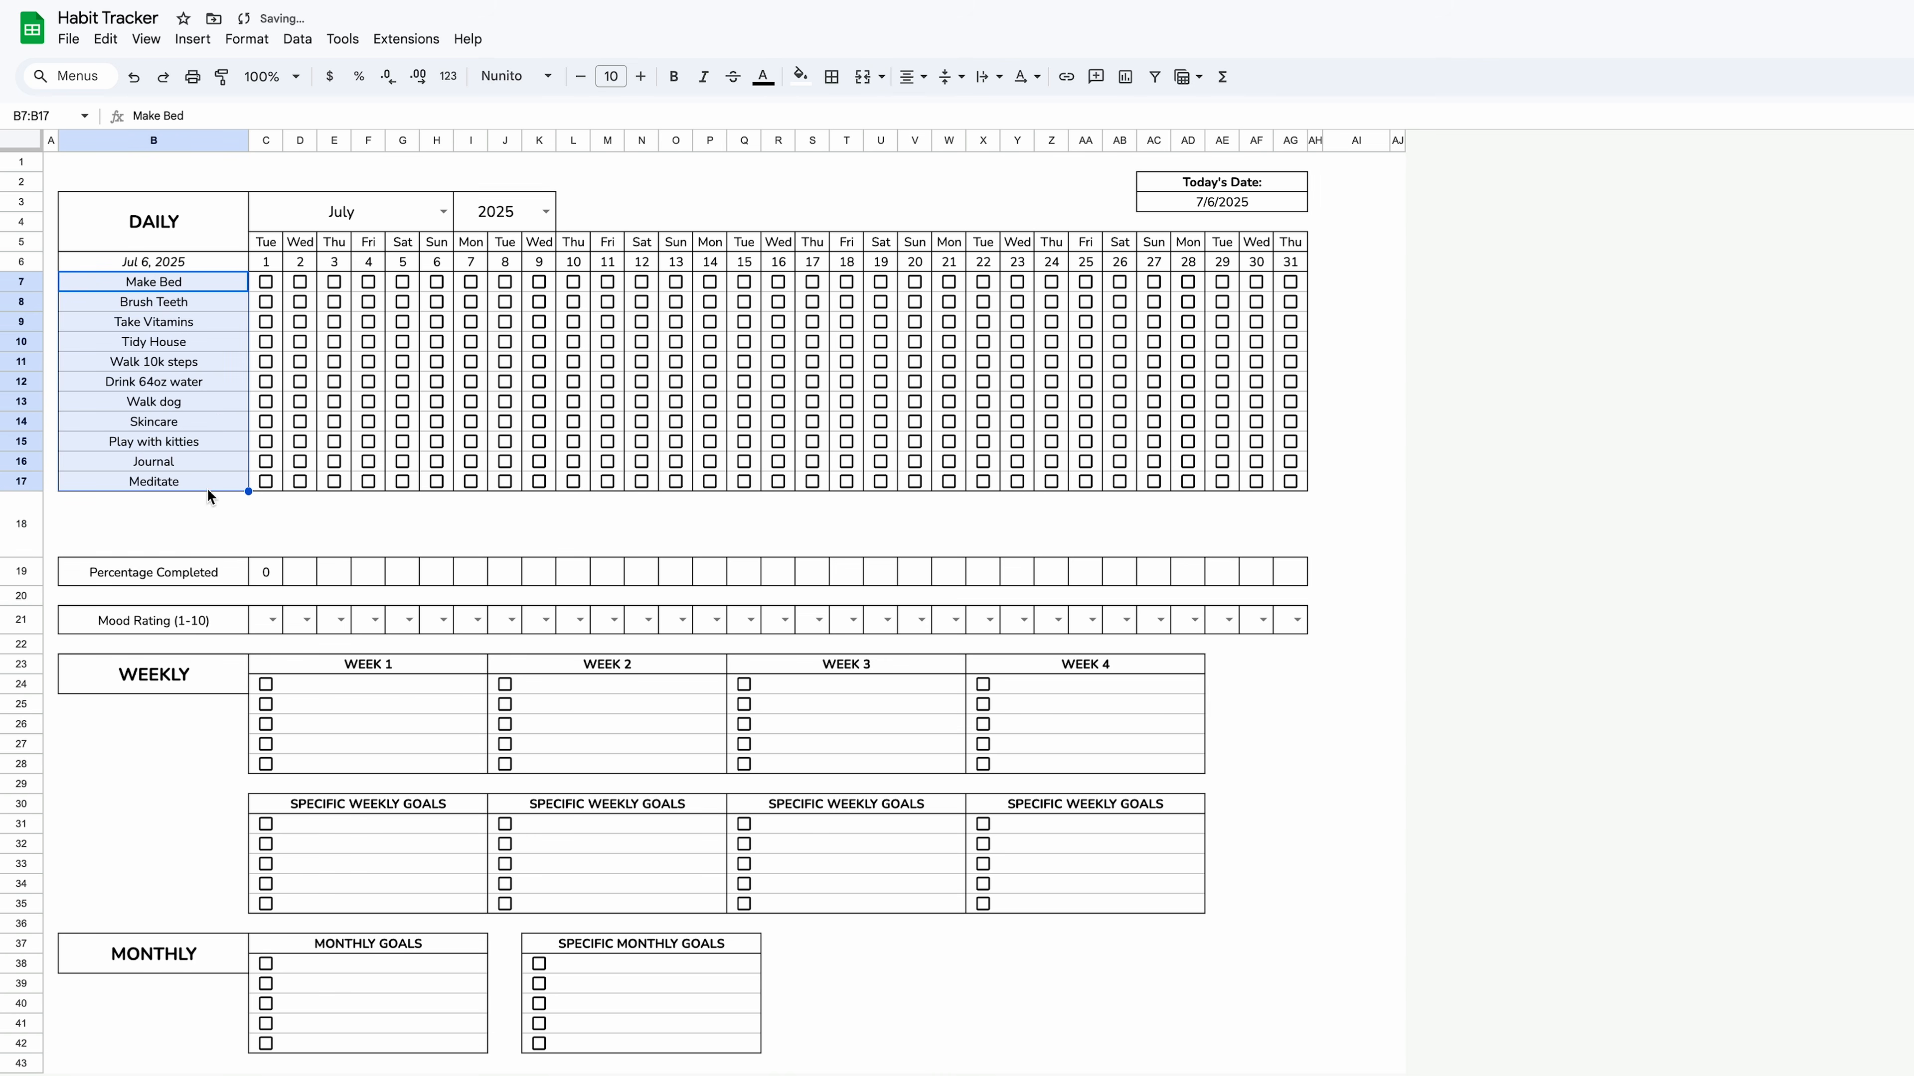
# Format the Percentage Completed value in C19 as a percentage without decimal places.
pyautogui.click(276, 576)
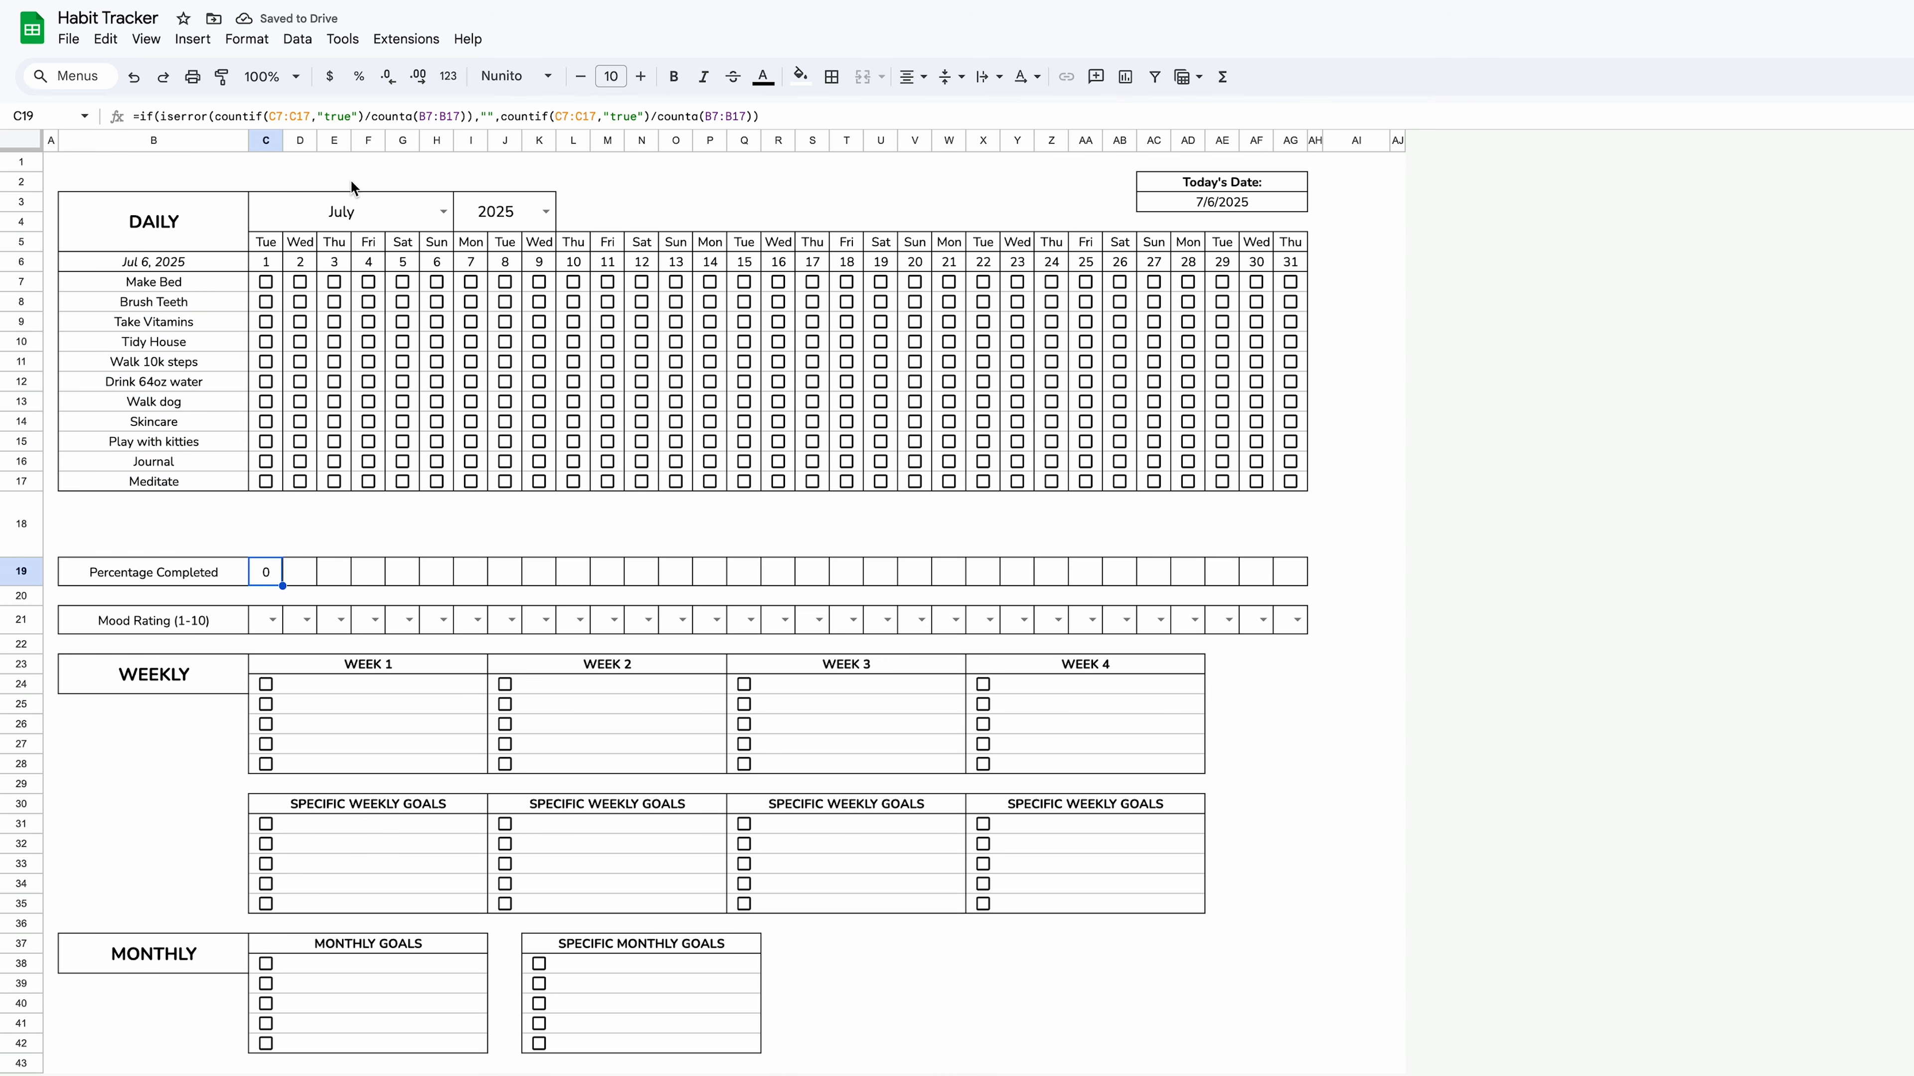
pyautogui.click(361, 78)
pyautogui.click(388, 76)
pyautogui.click(399, 82)
# Make the habit range in the first COUNTA of C19's formula absolute as $B$7:$B$17.
pyautogui.click(273, 570)
pyautogui.doubleClick(272, 570)
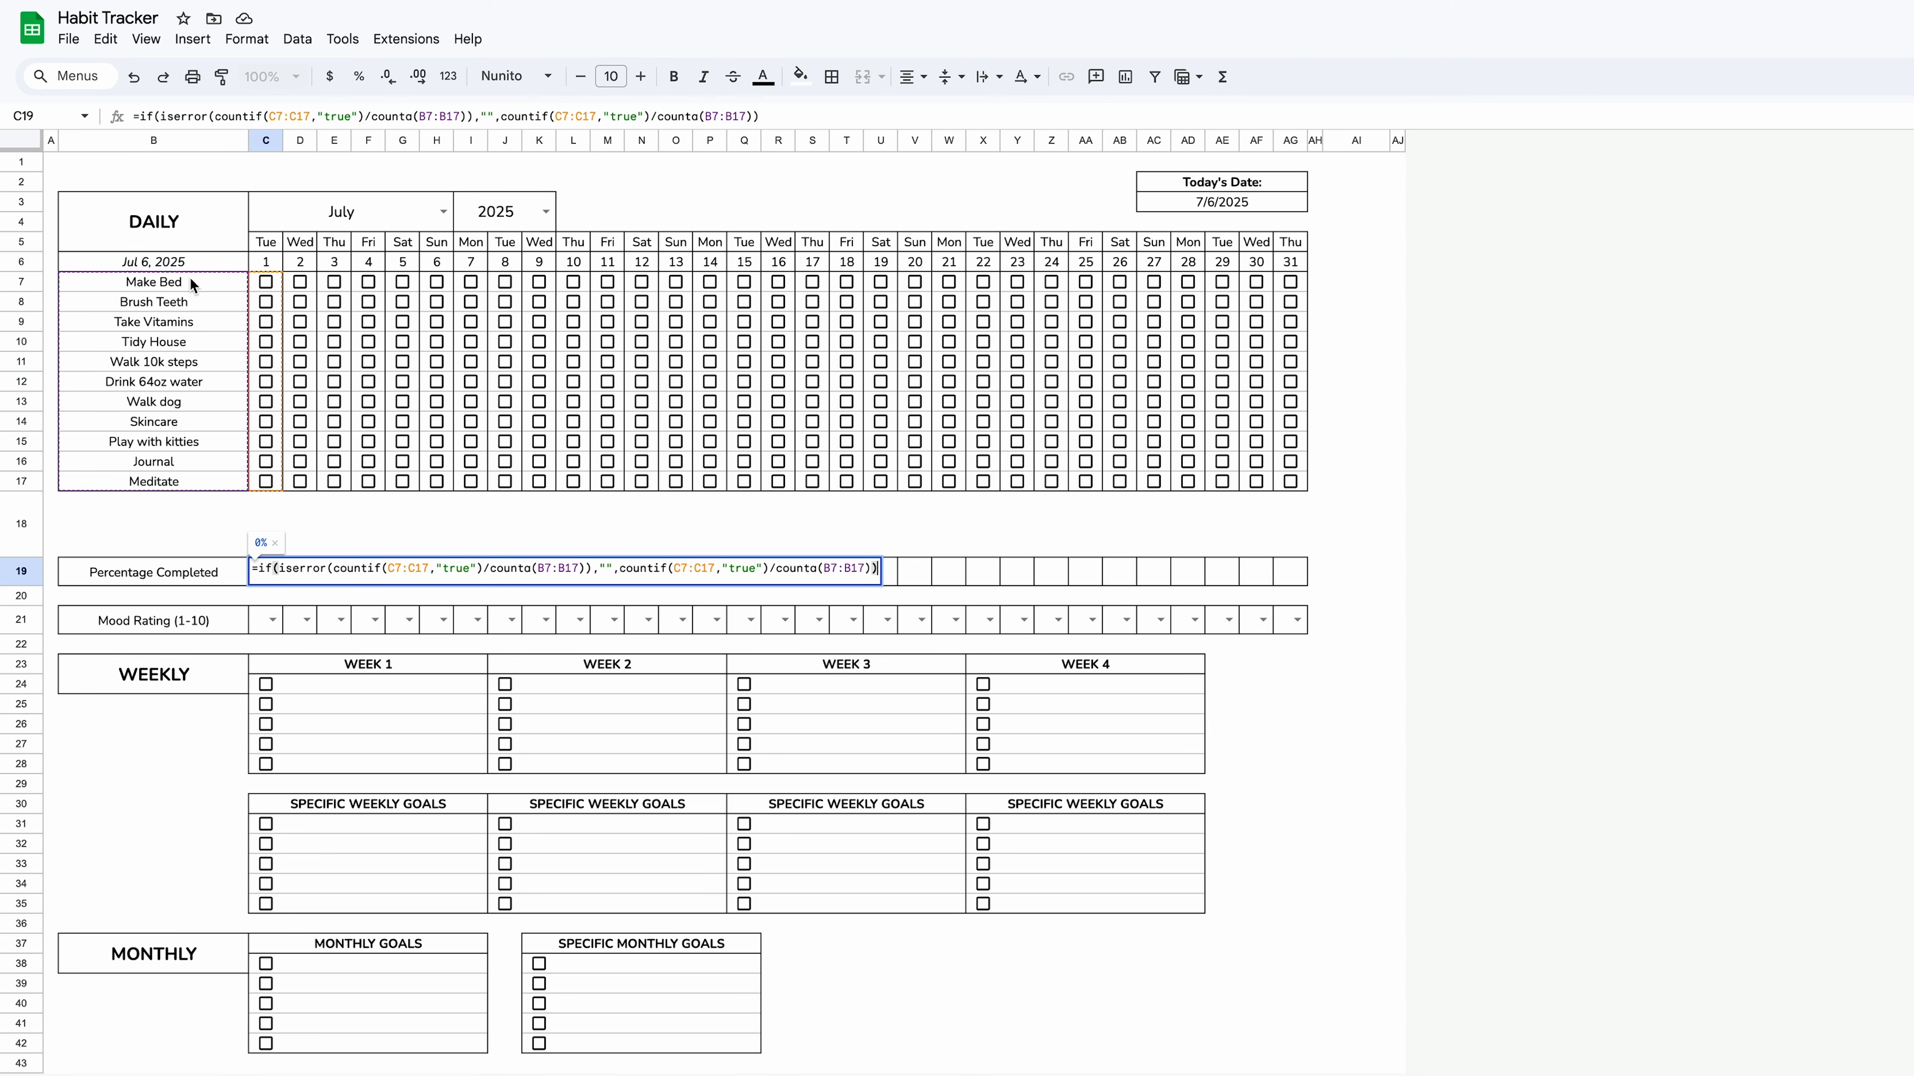
pyautogui.click(555, 568)
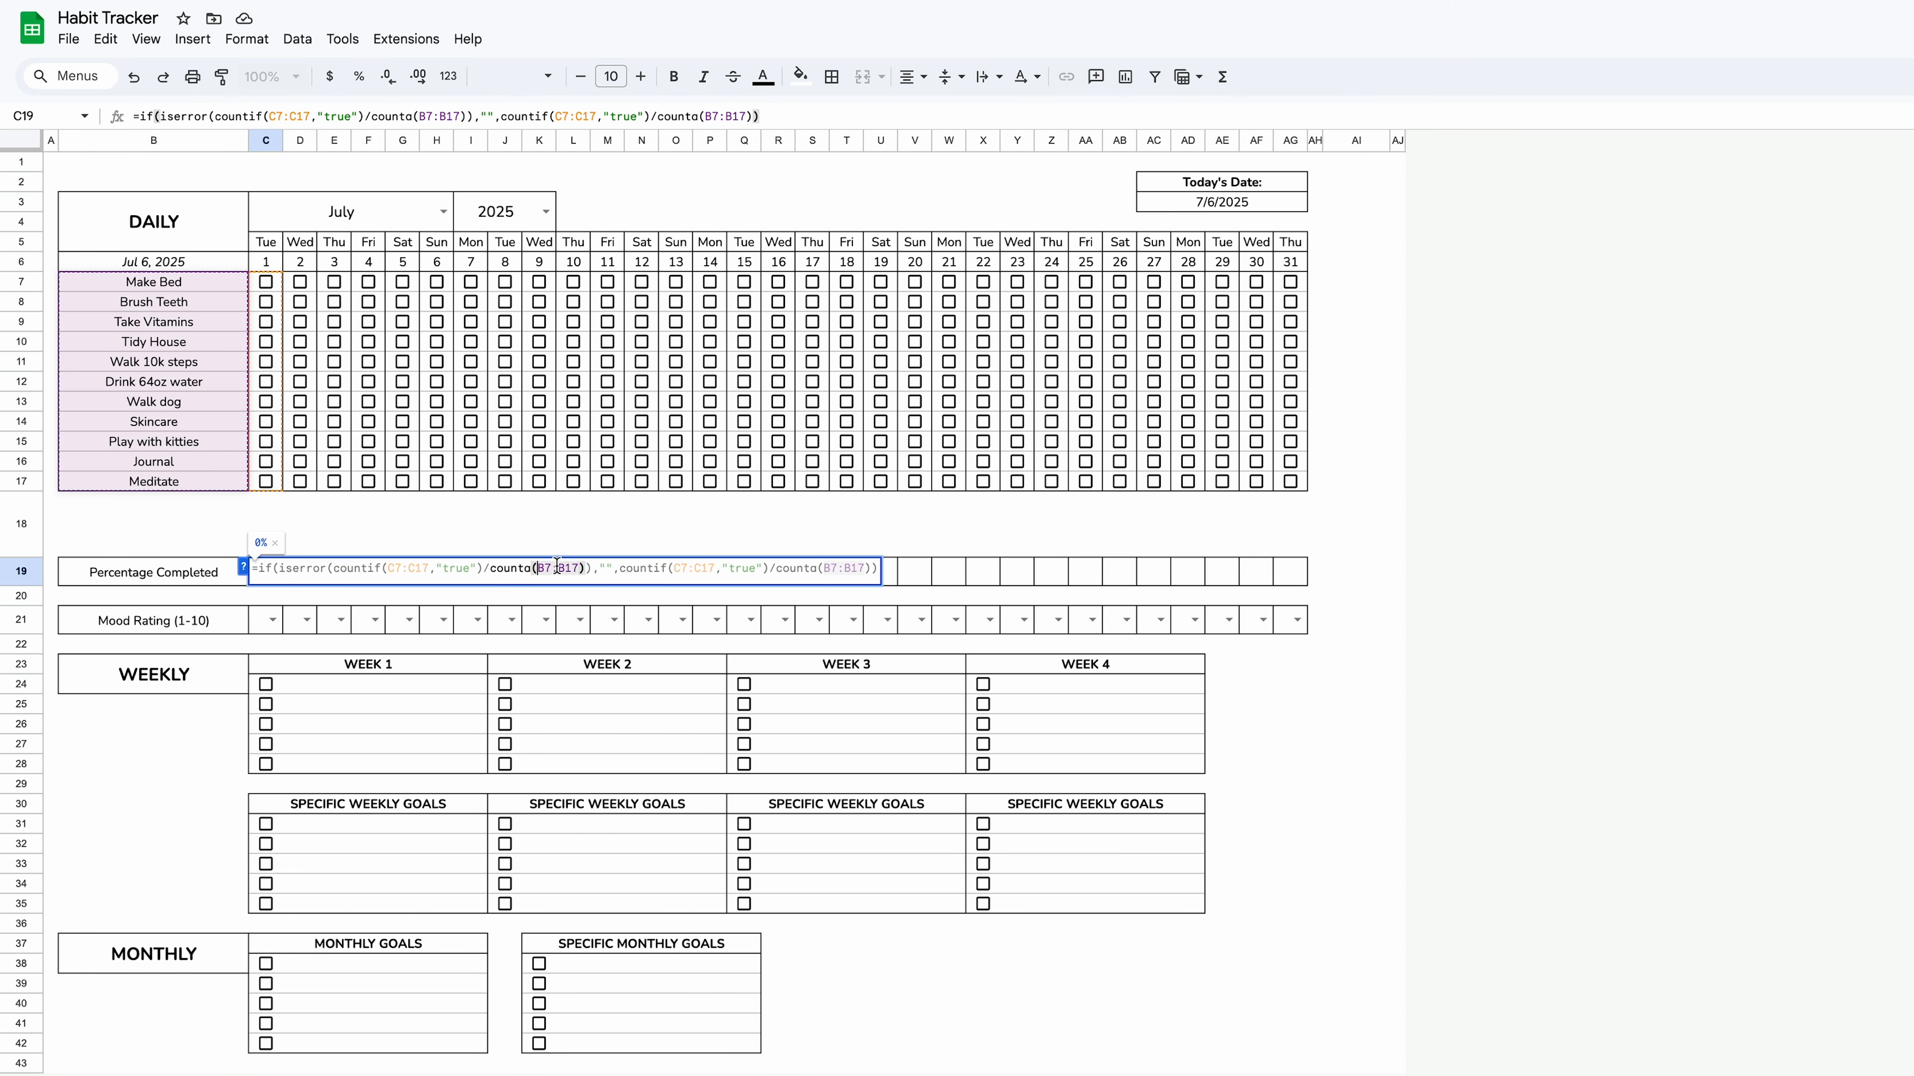
pyautogui.press('Left')
pyautogui.press('Left')
pyautogui.write('$B$7:')
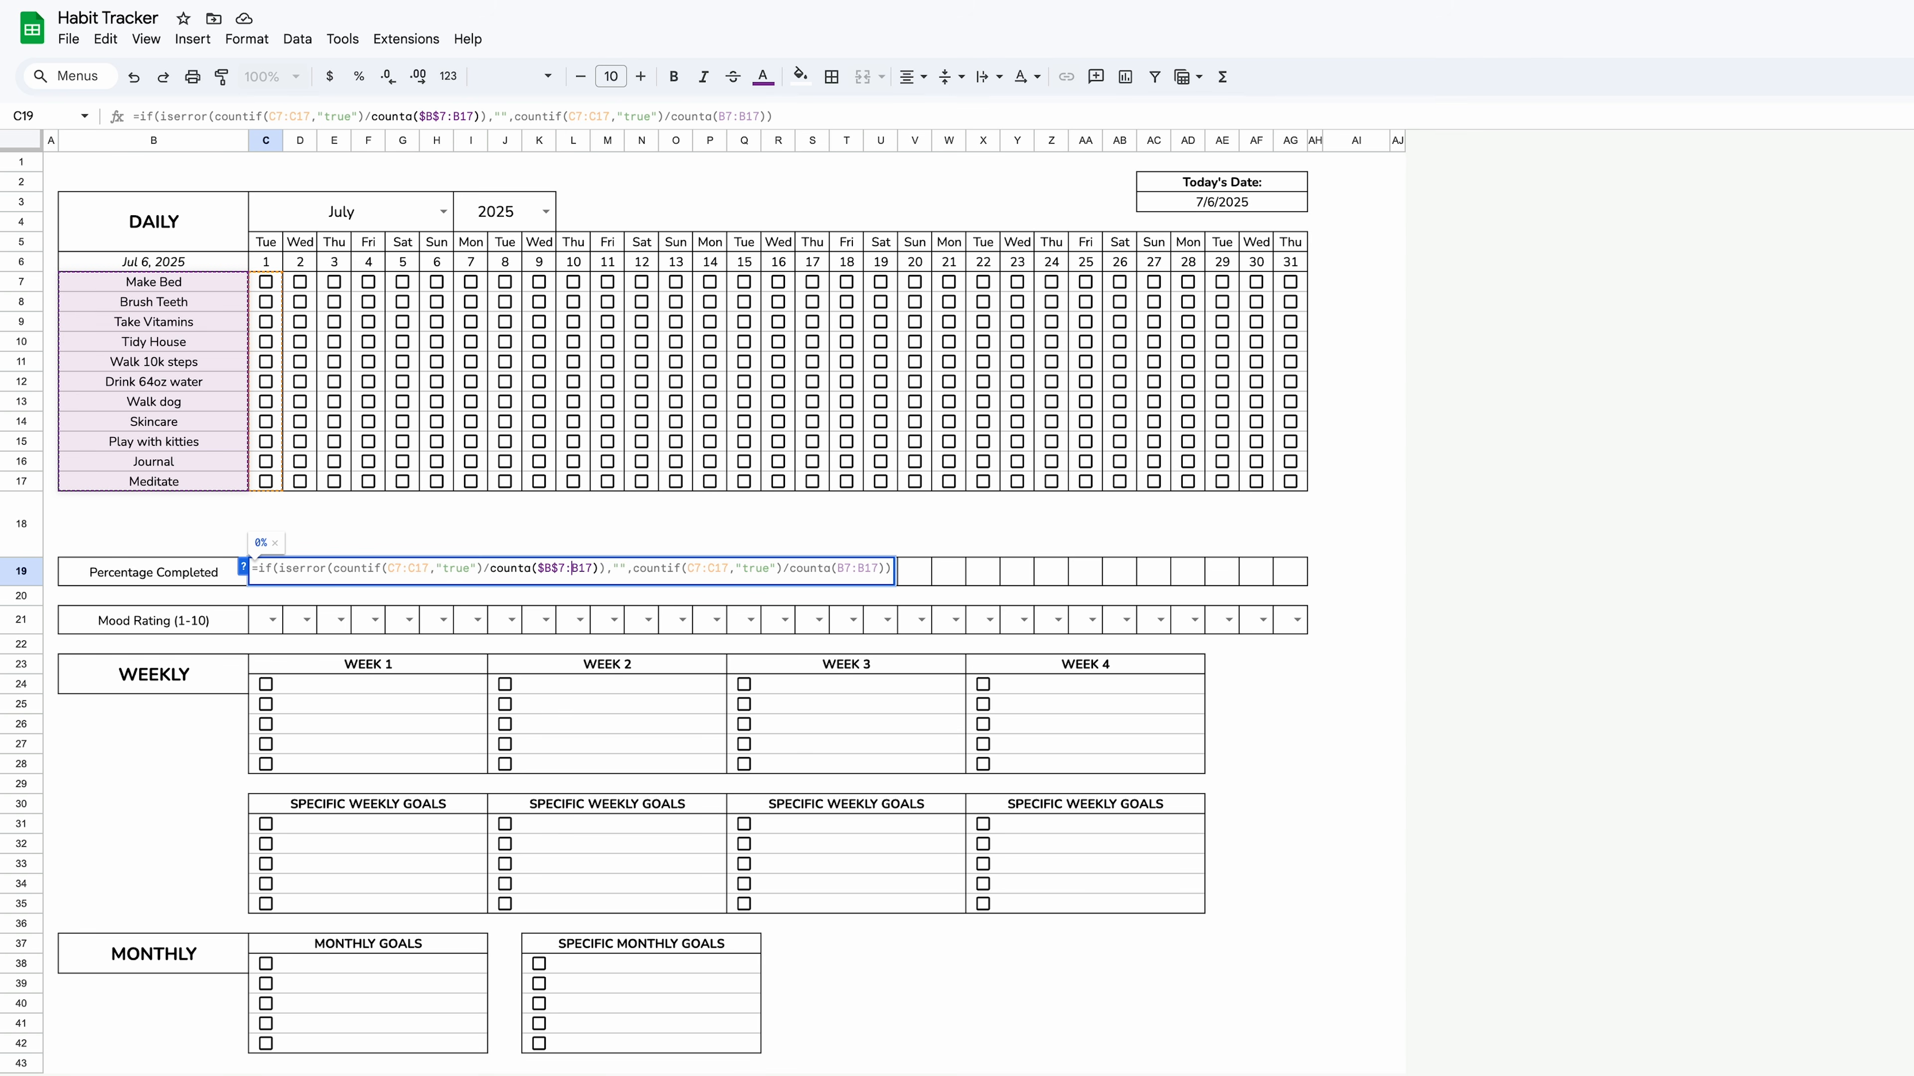
pyautogui.write('$')
pyautogui.press('Right')
pyautogui.write('$')
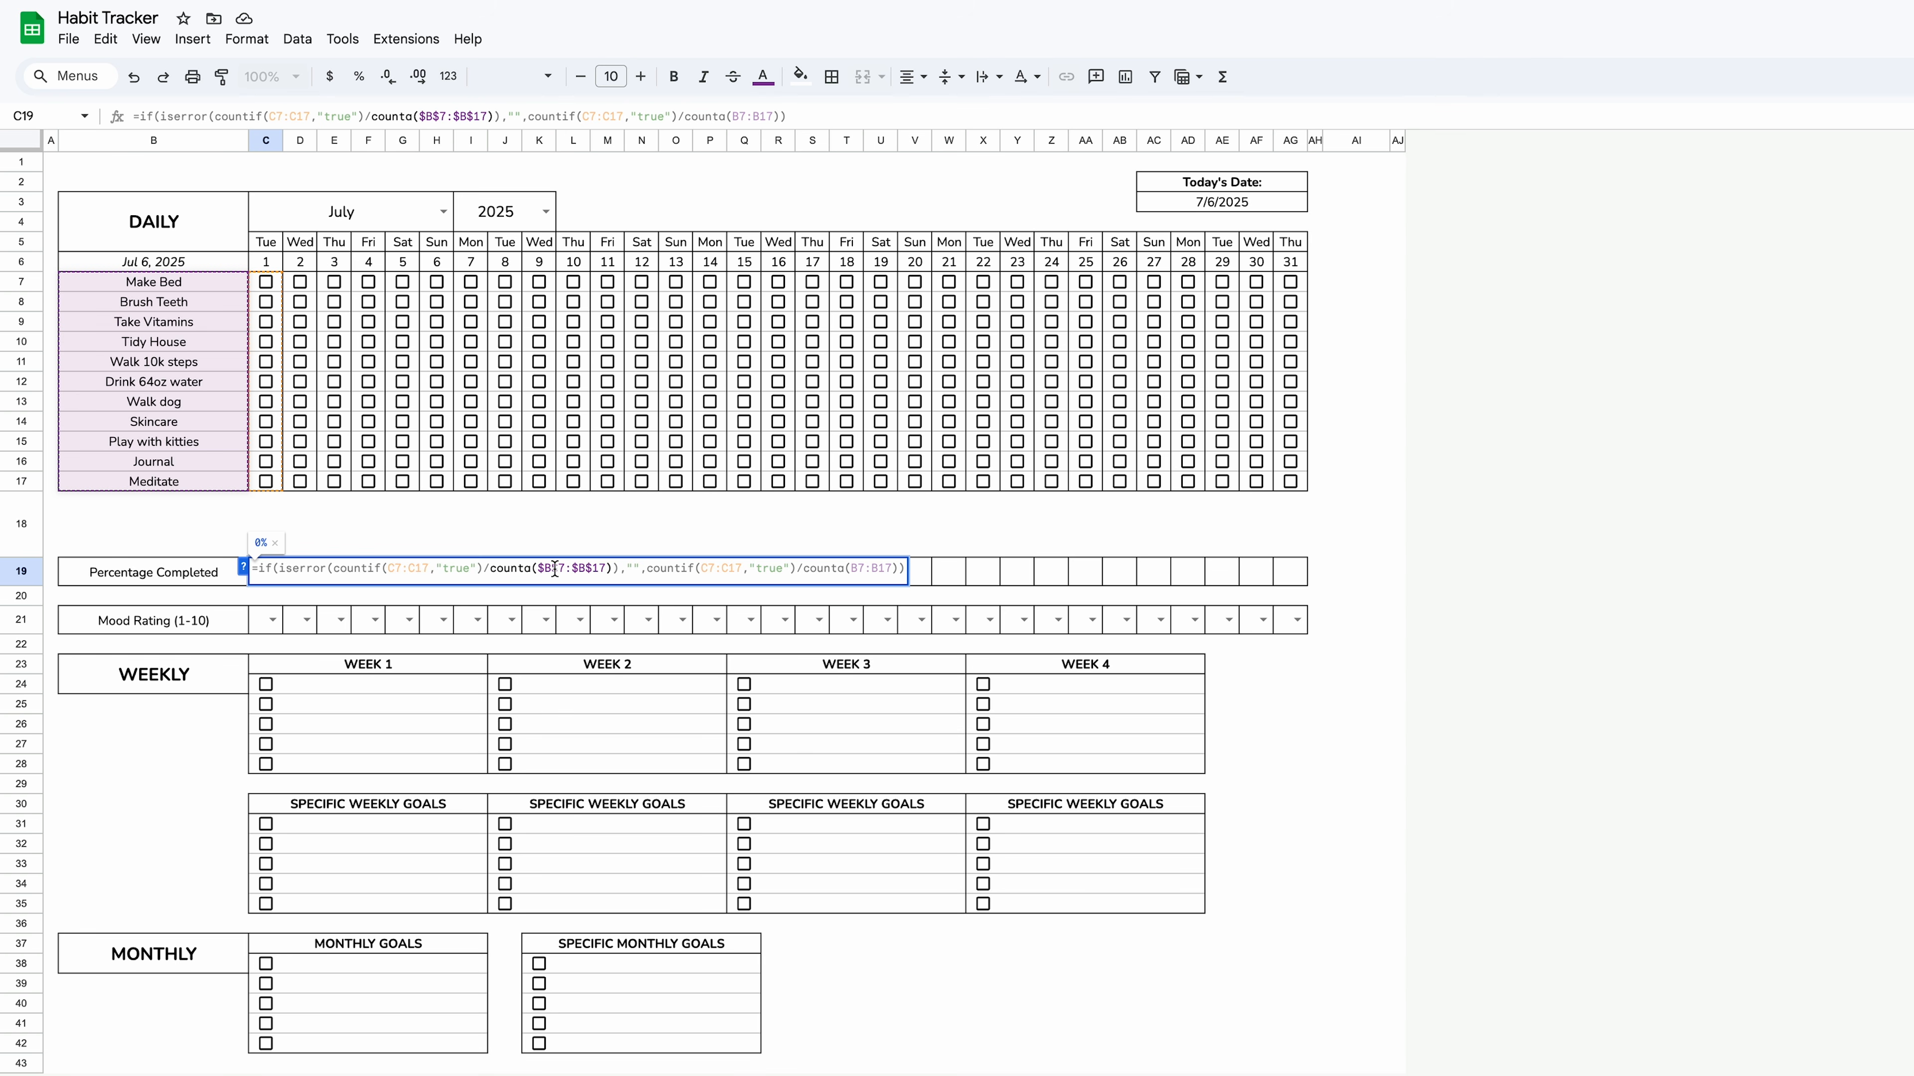
# Make the habit range in the second COUNTA of C19's formula absolute as $B$7:$B$17.
pyautogui.click(851, 569)
pyautogui.write('$B')
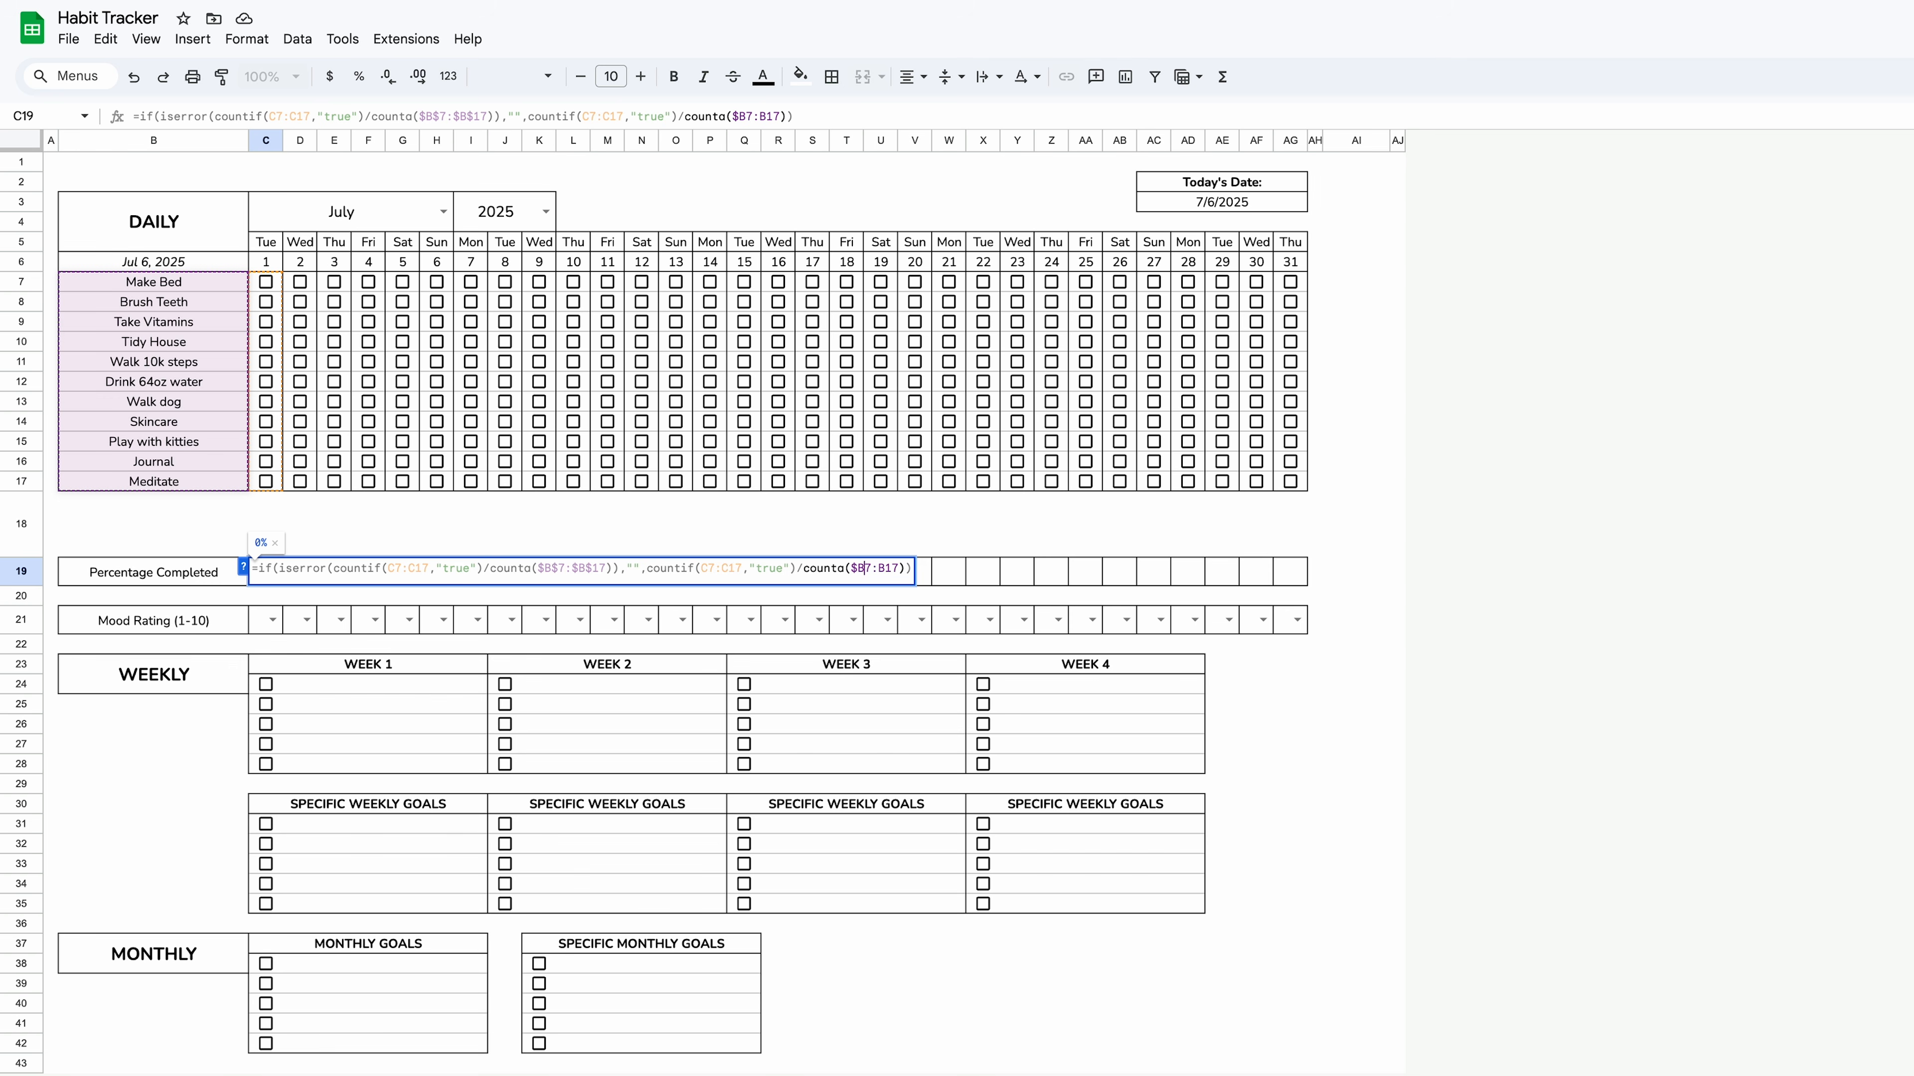
pyautogui.write('$')
pyautogui.press('Right')
pyautogui.press('Right')
pyautogui.write('$')
pyautogui.press('Right')
pyautogui.write('$')
pyautogui.press('Return')
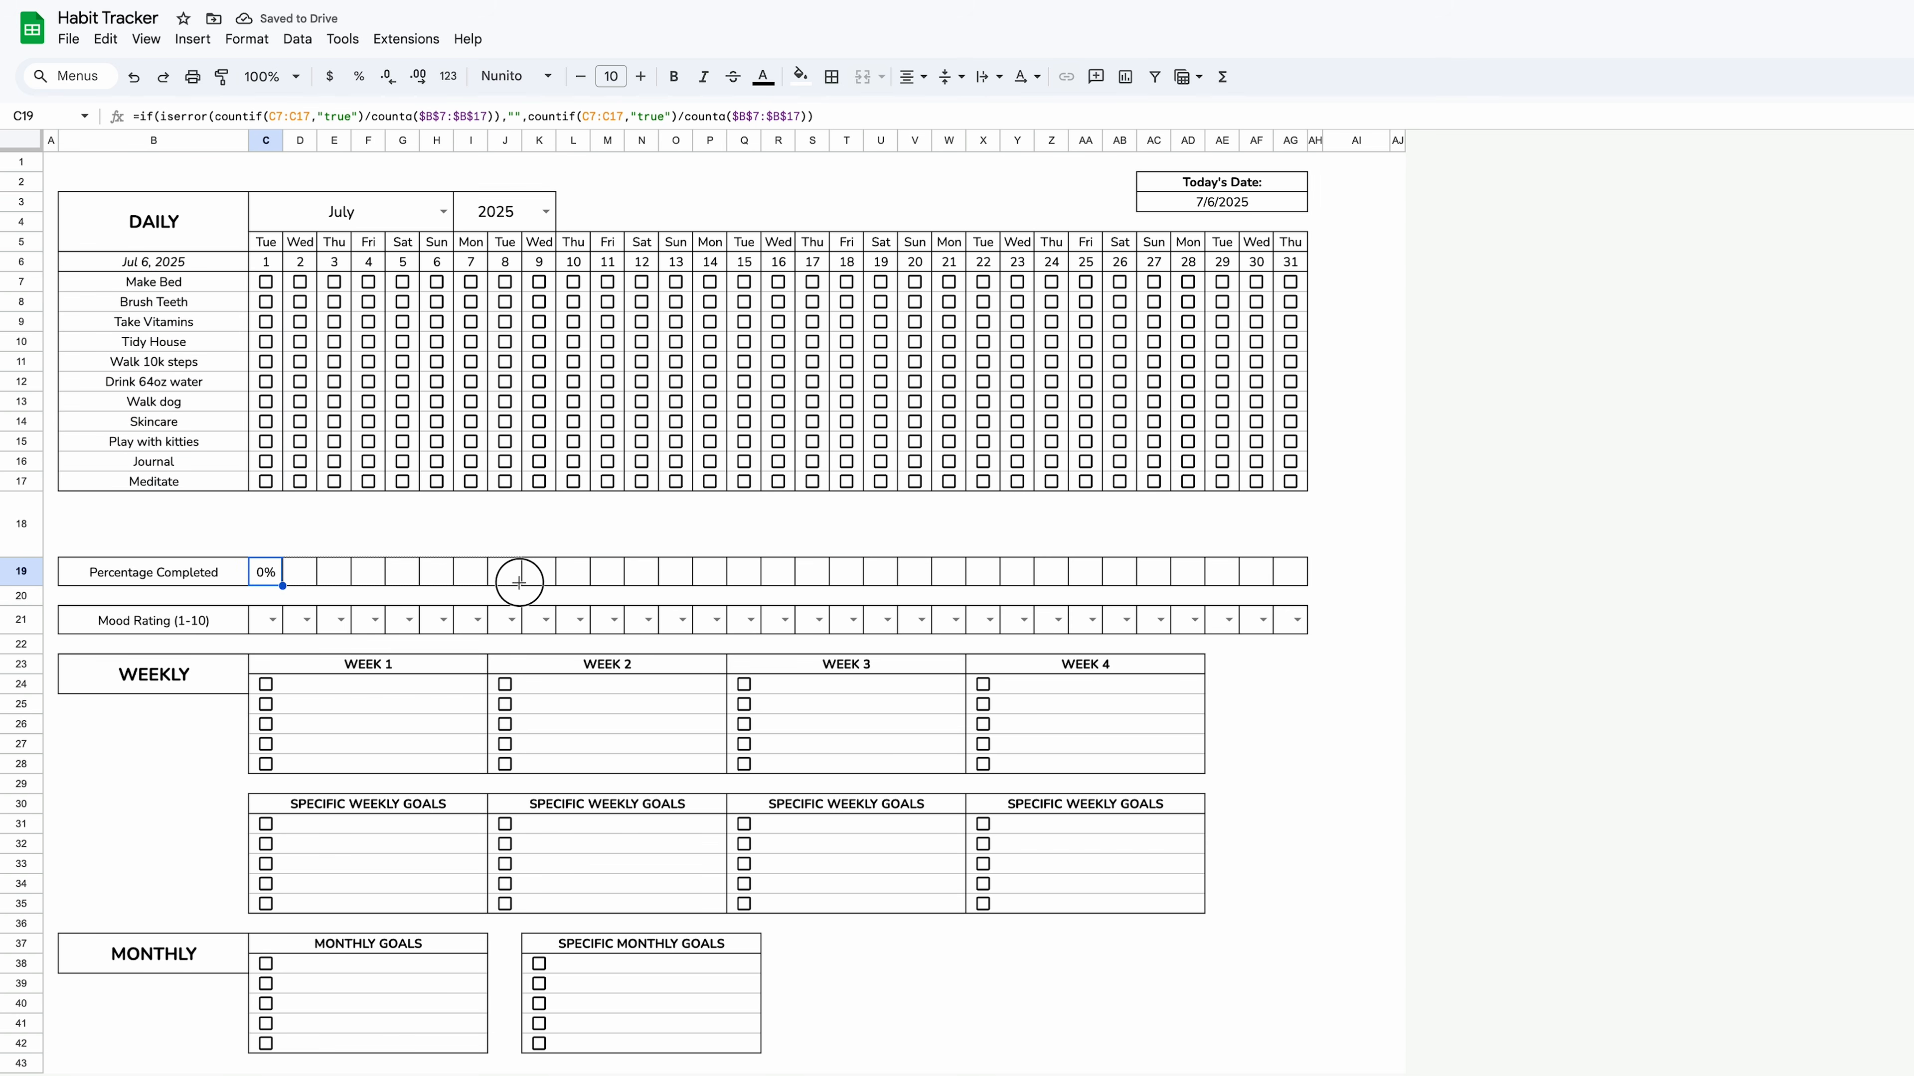
# Fill C19's percentage formula across the row through AG19 and check the copied references in AG19.
pyautogui.moveTo(519, 583); pyautogui.dragTo(1290, 590)
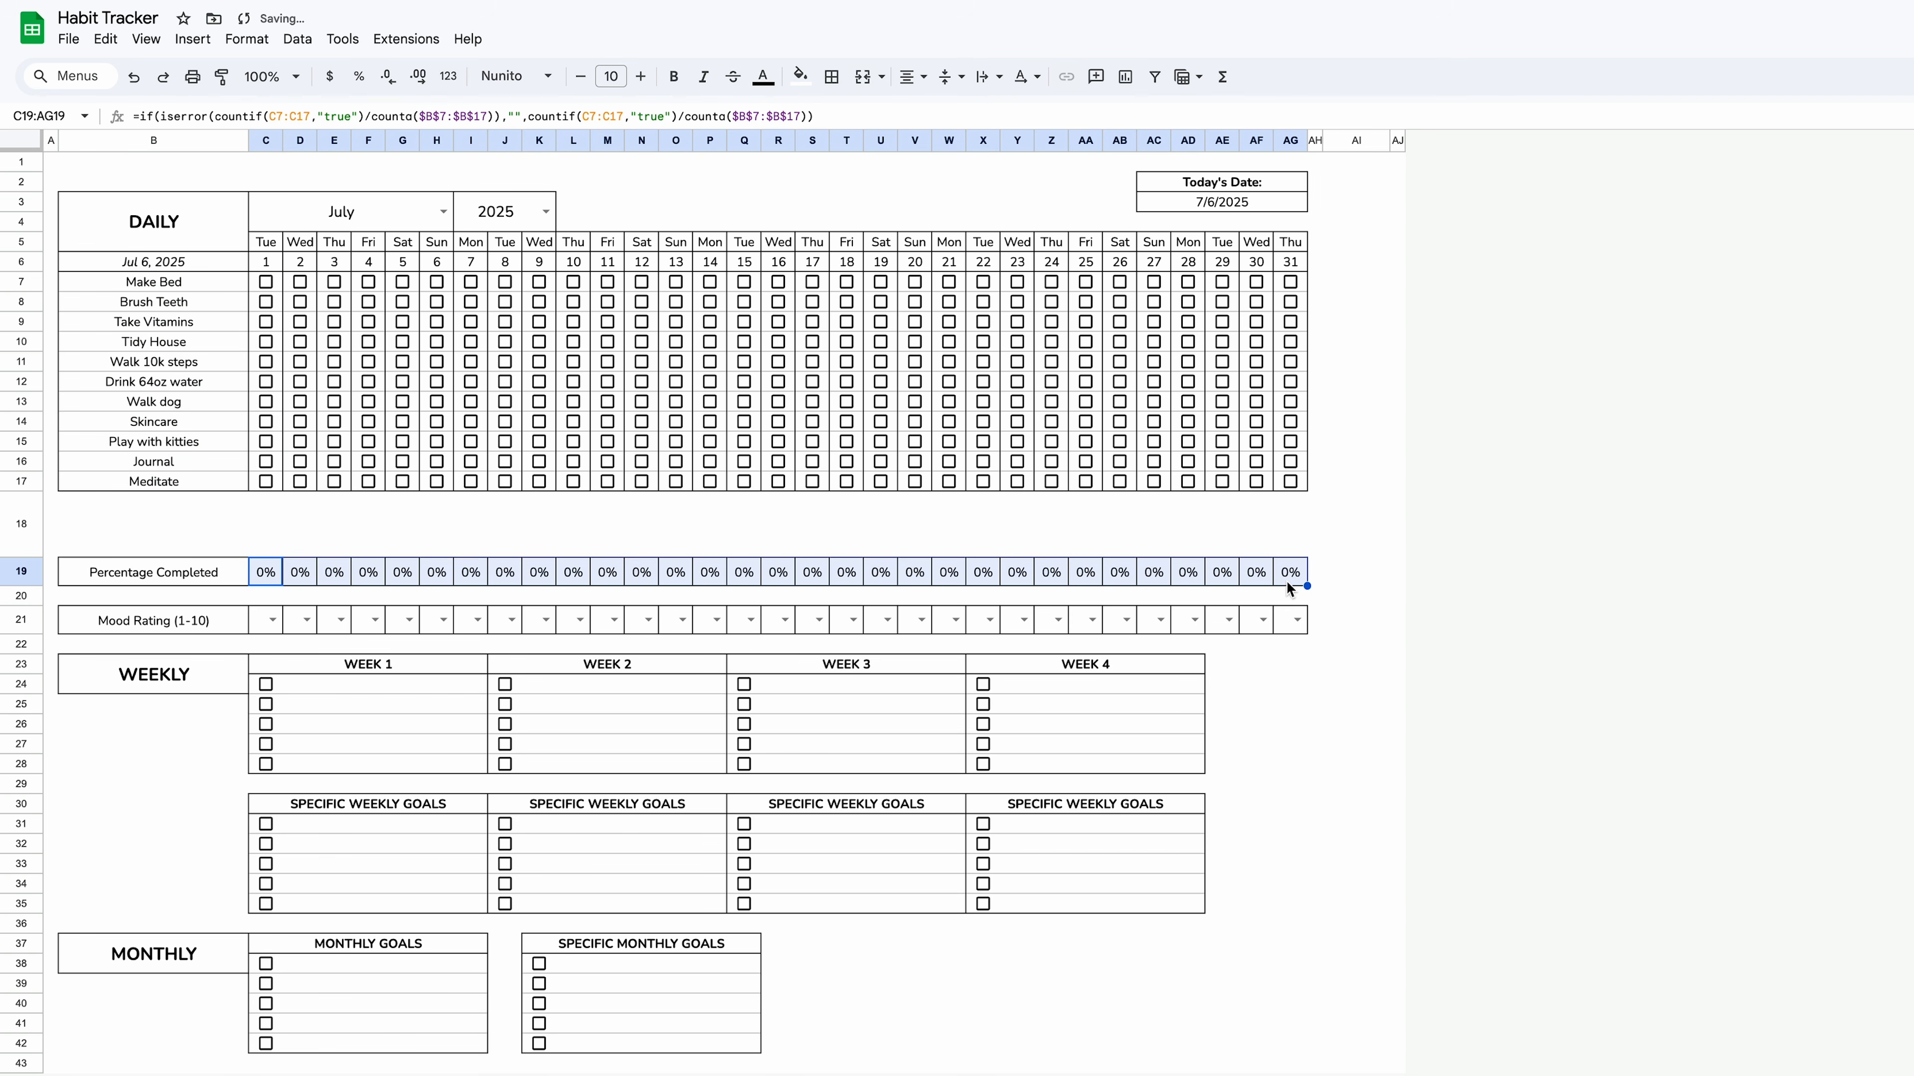
pyautogui.click(1291, 578)
pyautogui.doubleClick(1291, 576)
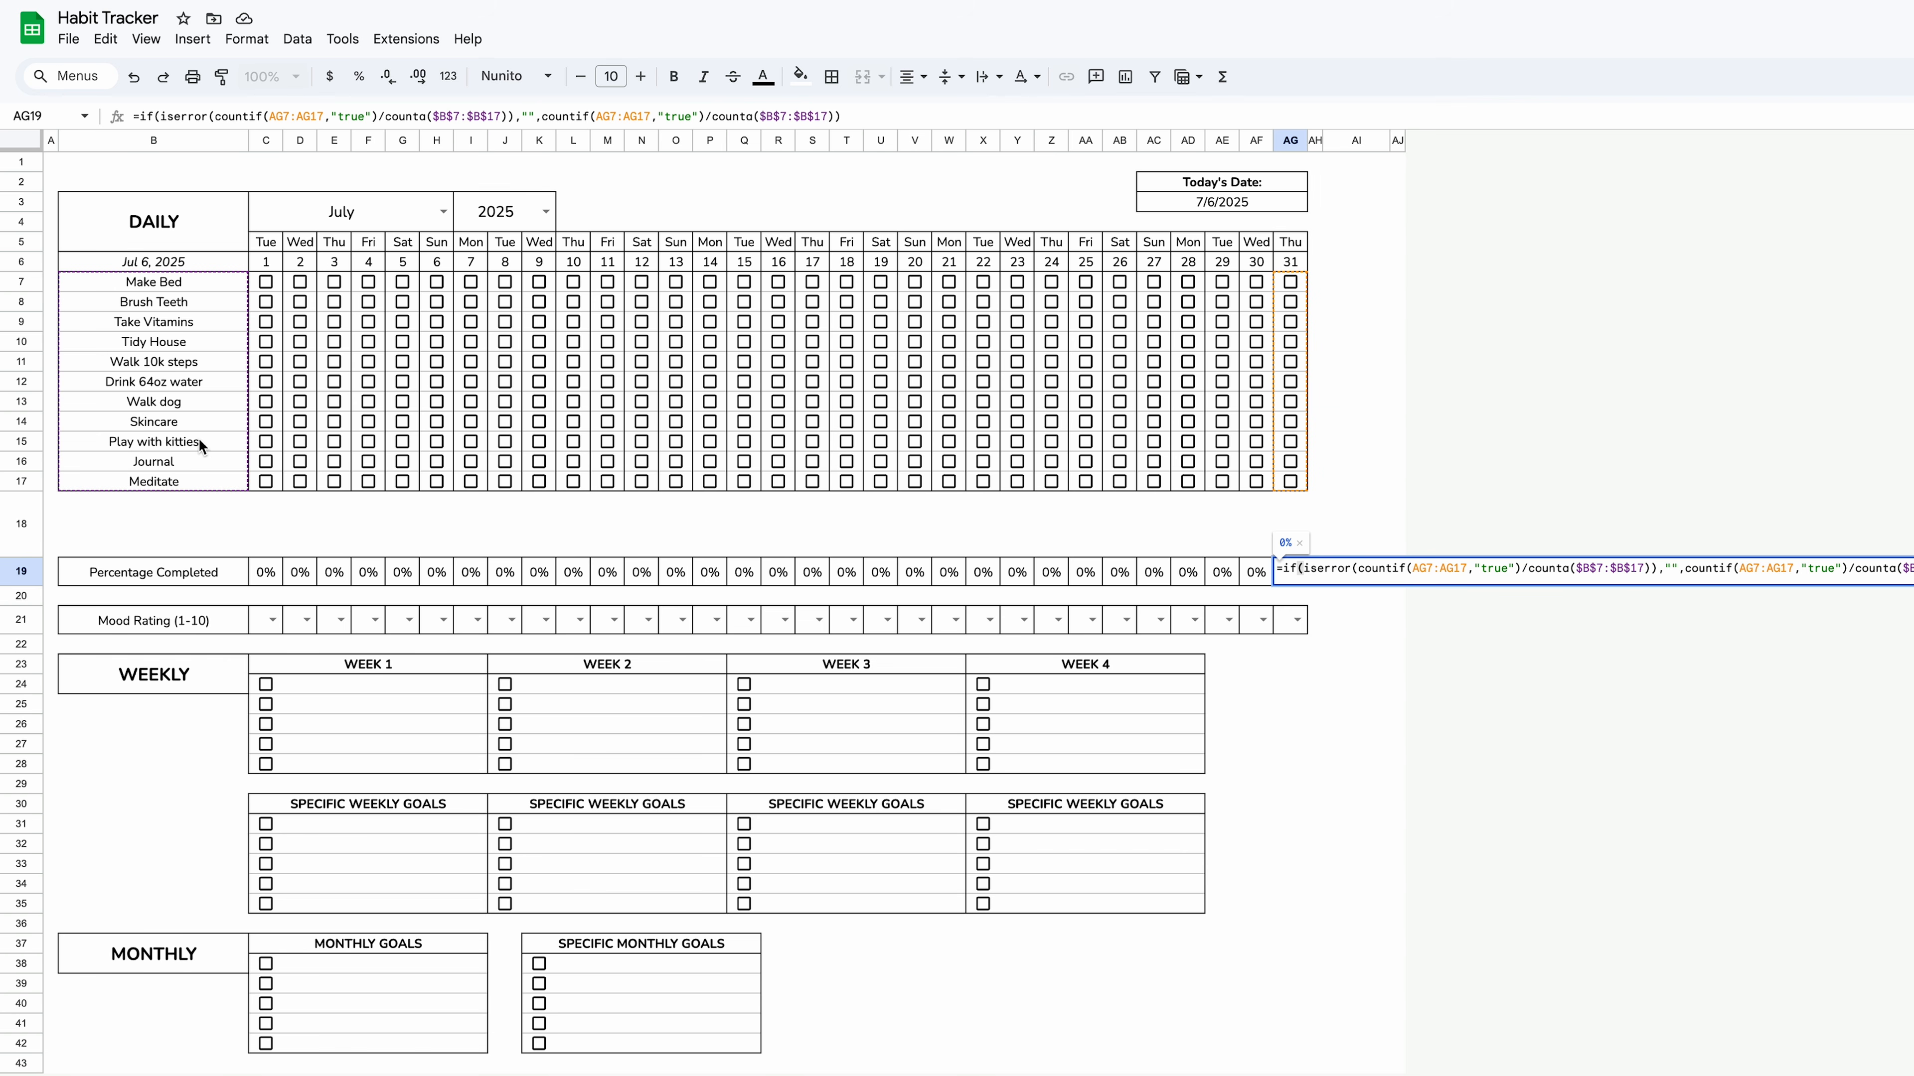
# Mark Make Bed, Brush Teeth, Take Vitamins and Tidy House as done for day 1.
pyautogui.click(266, 282)
pyautogui.click(267, 303)
pyautogui.click(265, 322)
pyautogui.click(265, 342)
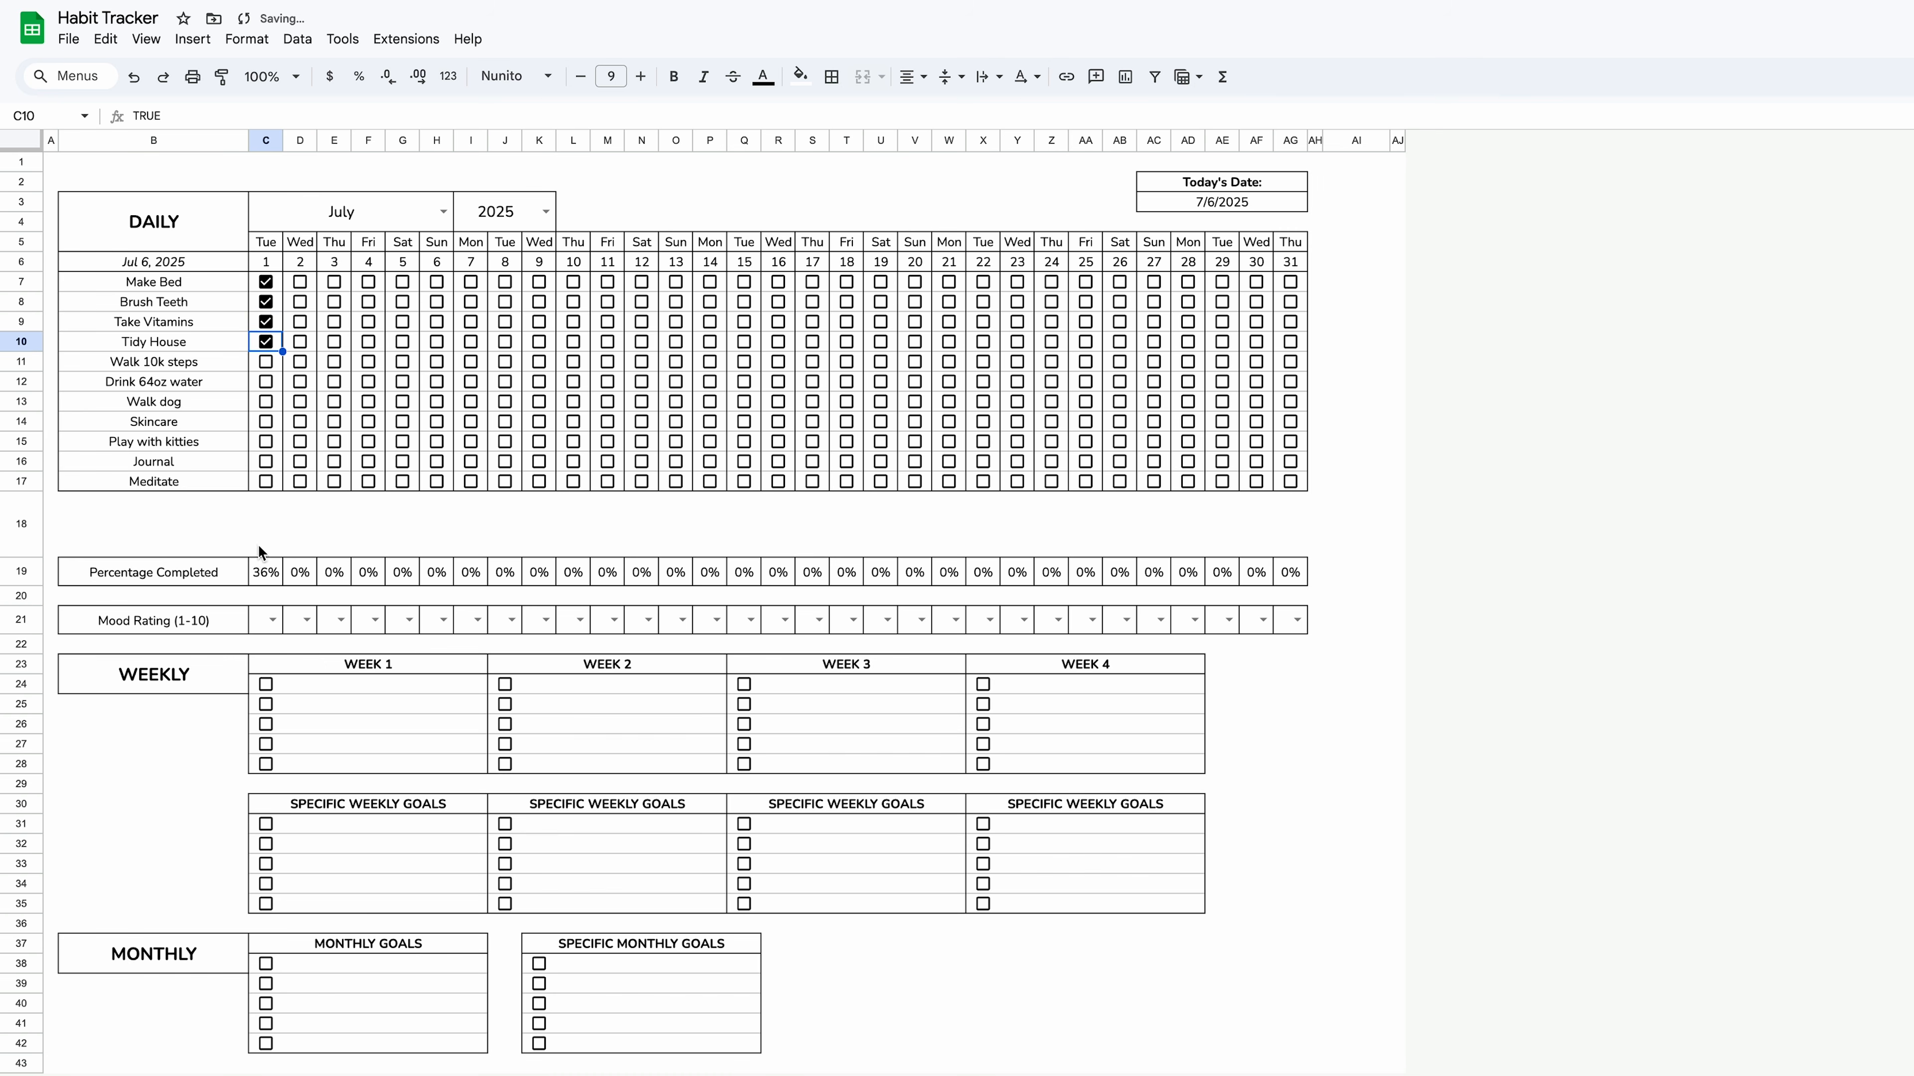
# Mark the remaining habits, from Walk 10k steps through Meditate, as done for day 1.
pyautogui.click(267, 360)
pyautogui.click(267, 391)
pyautogui.click(269, 403)
pyautogui.click(267, 421)
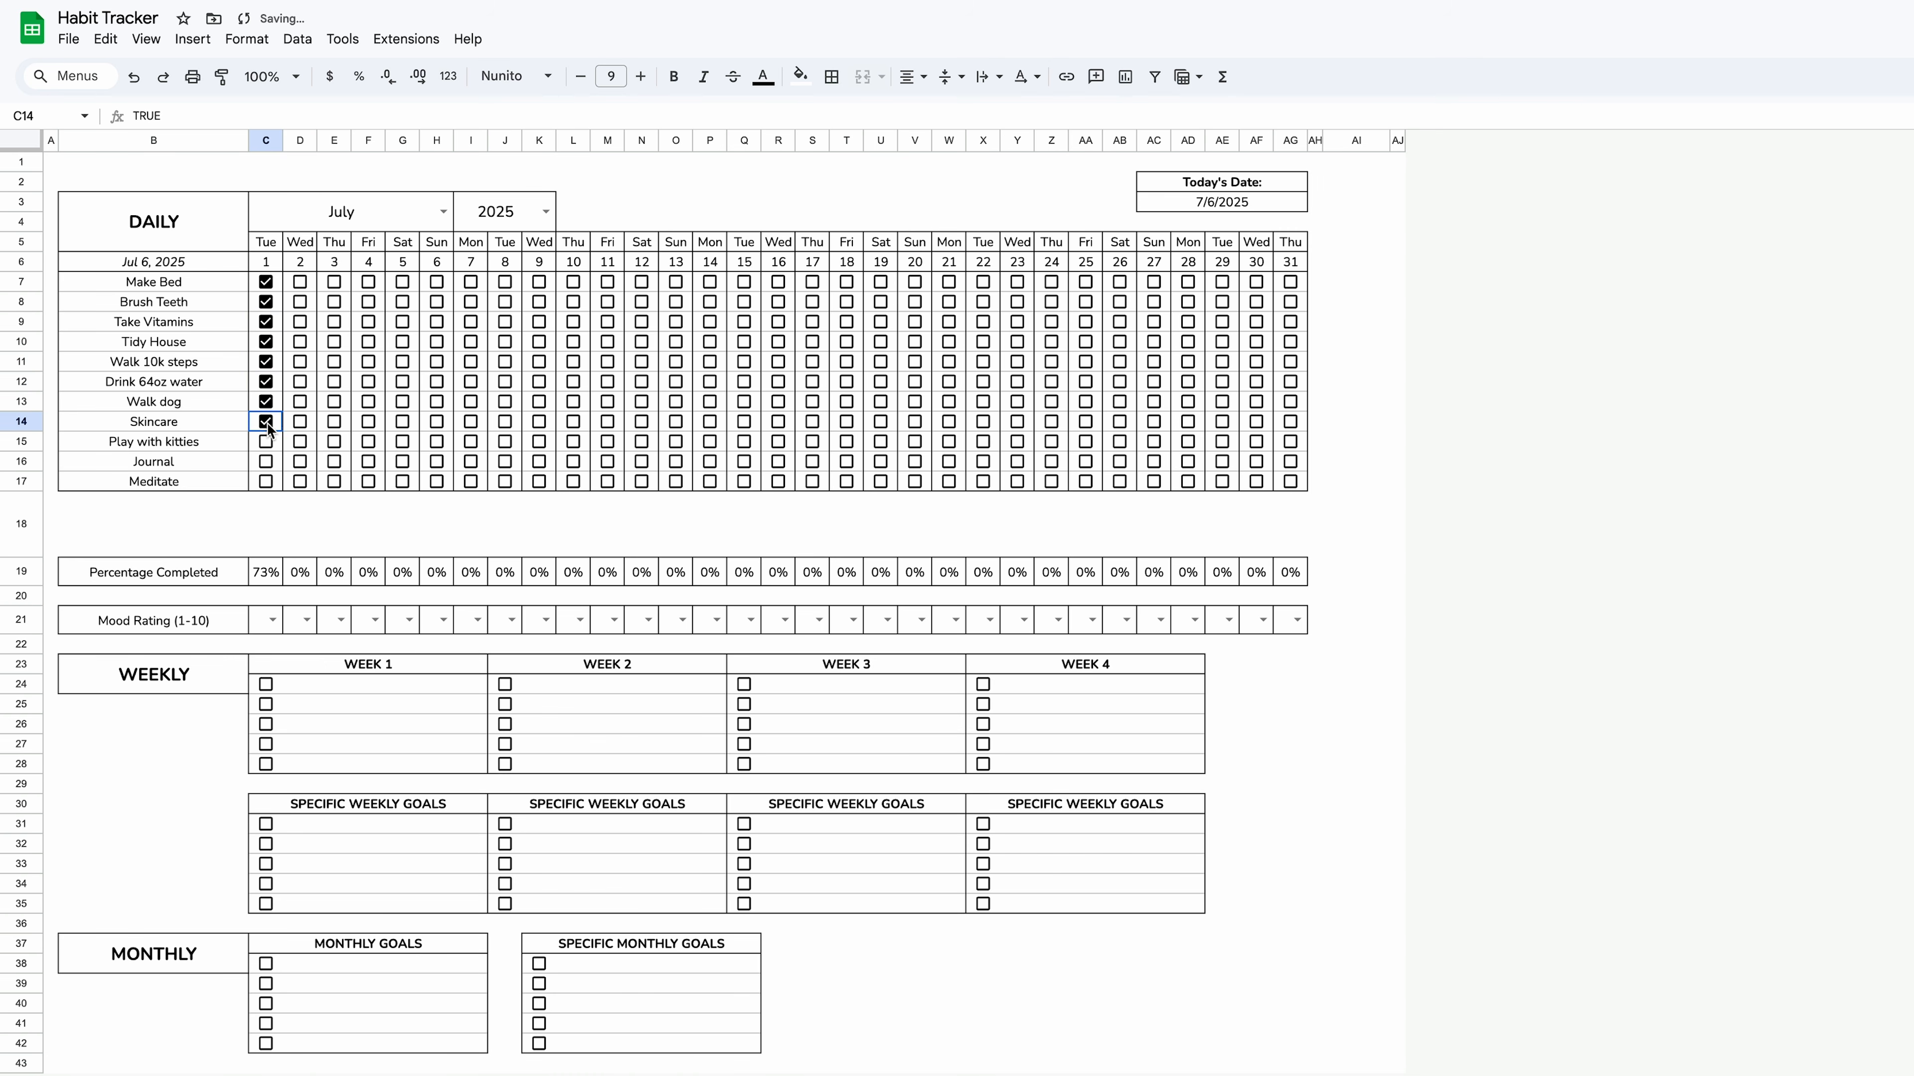
pyautogui.click(265, 442)
pyautogui.click(265, 464)
pyautogui.click(265, 482)
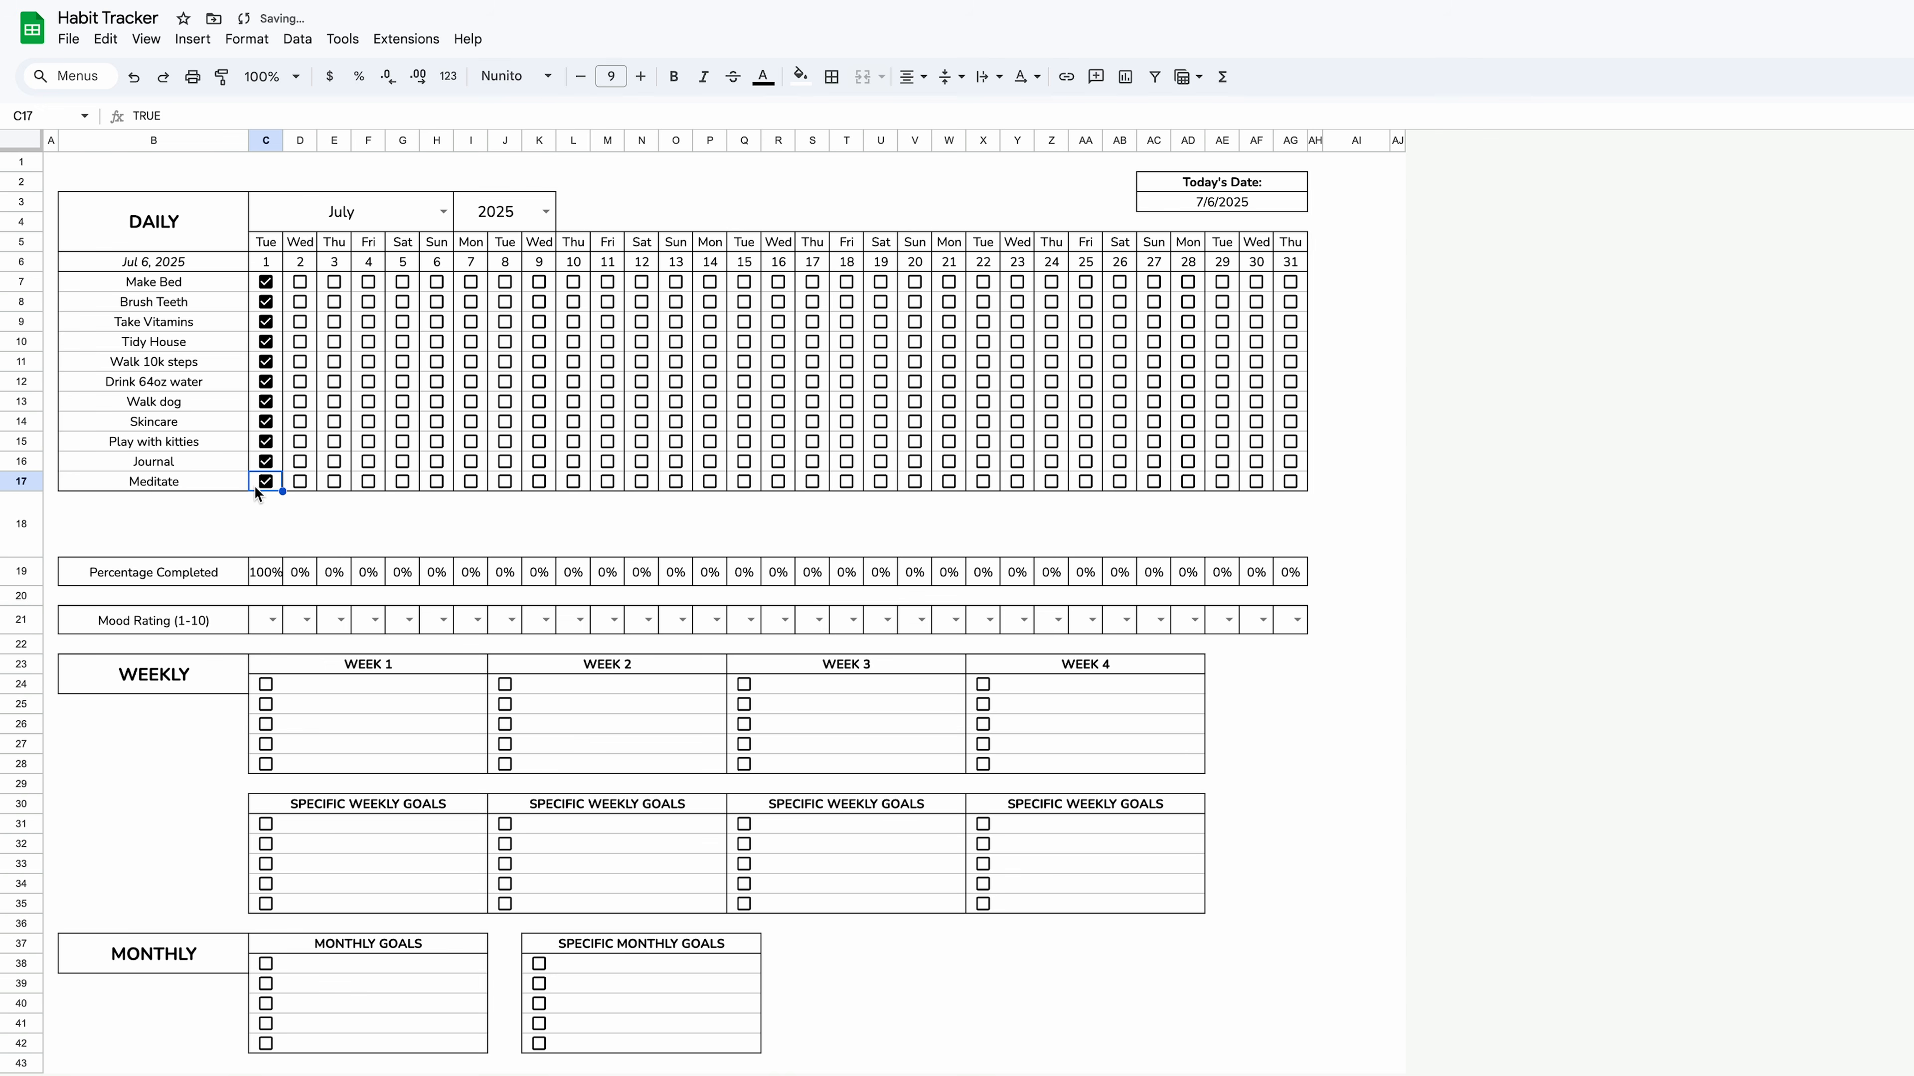
# Clear all the habit checkmarks for day 1, from Make Bed through Meditate.
pyautogui.click(260, 485)
pyautogui.click(202, 481)
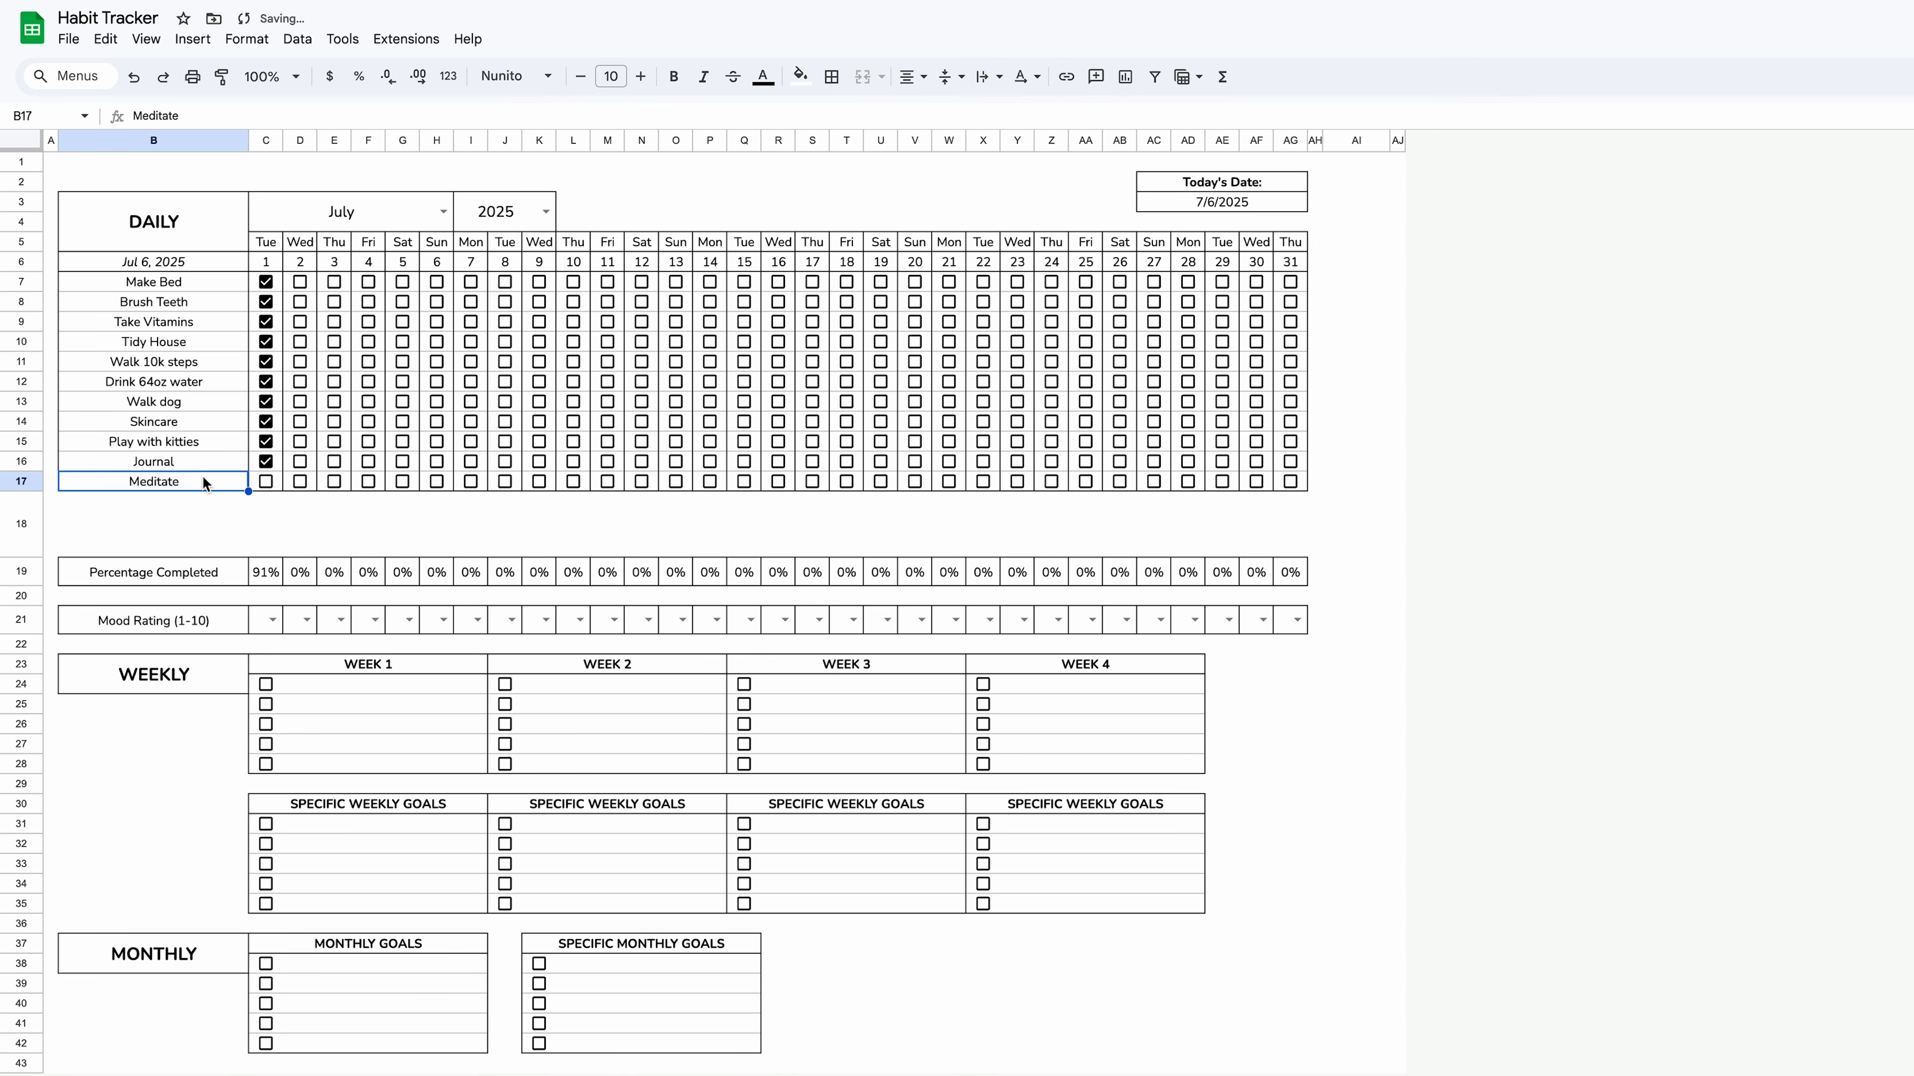
pyautogui.press('Delete')
# Create a conditional format rule on the daily percentages C19:AG19 for cells whose text is exactly 0.
pyautogui.click(275, 575)
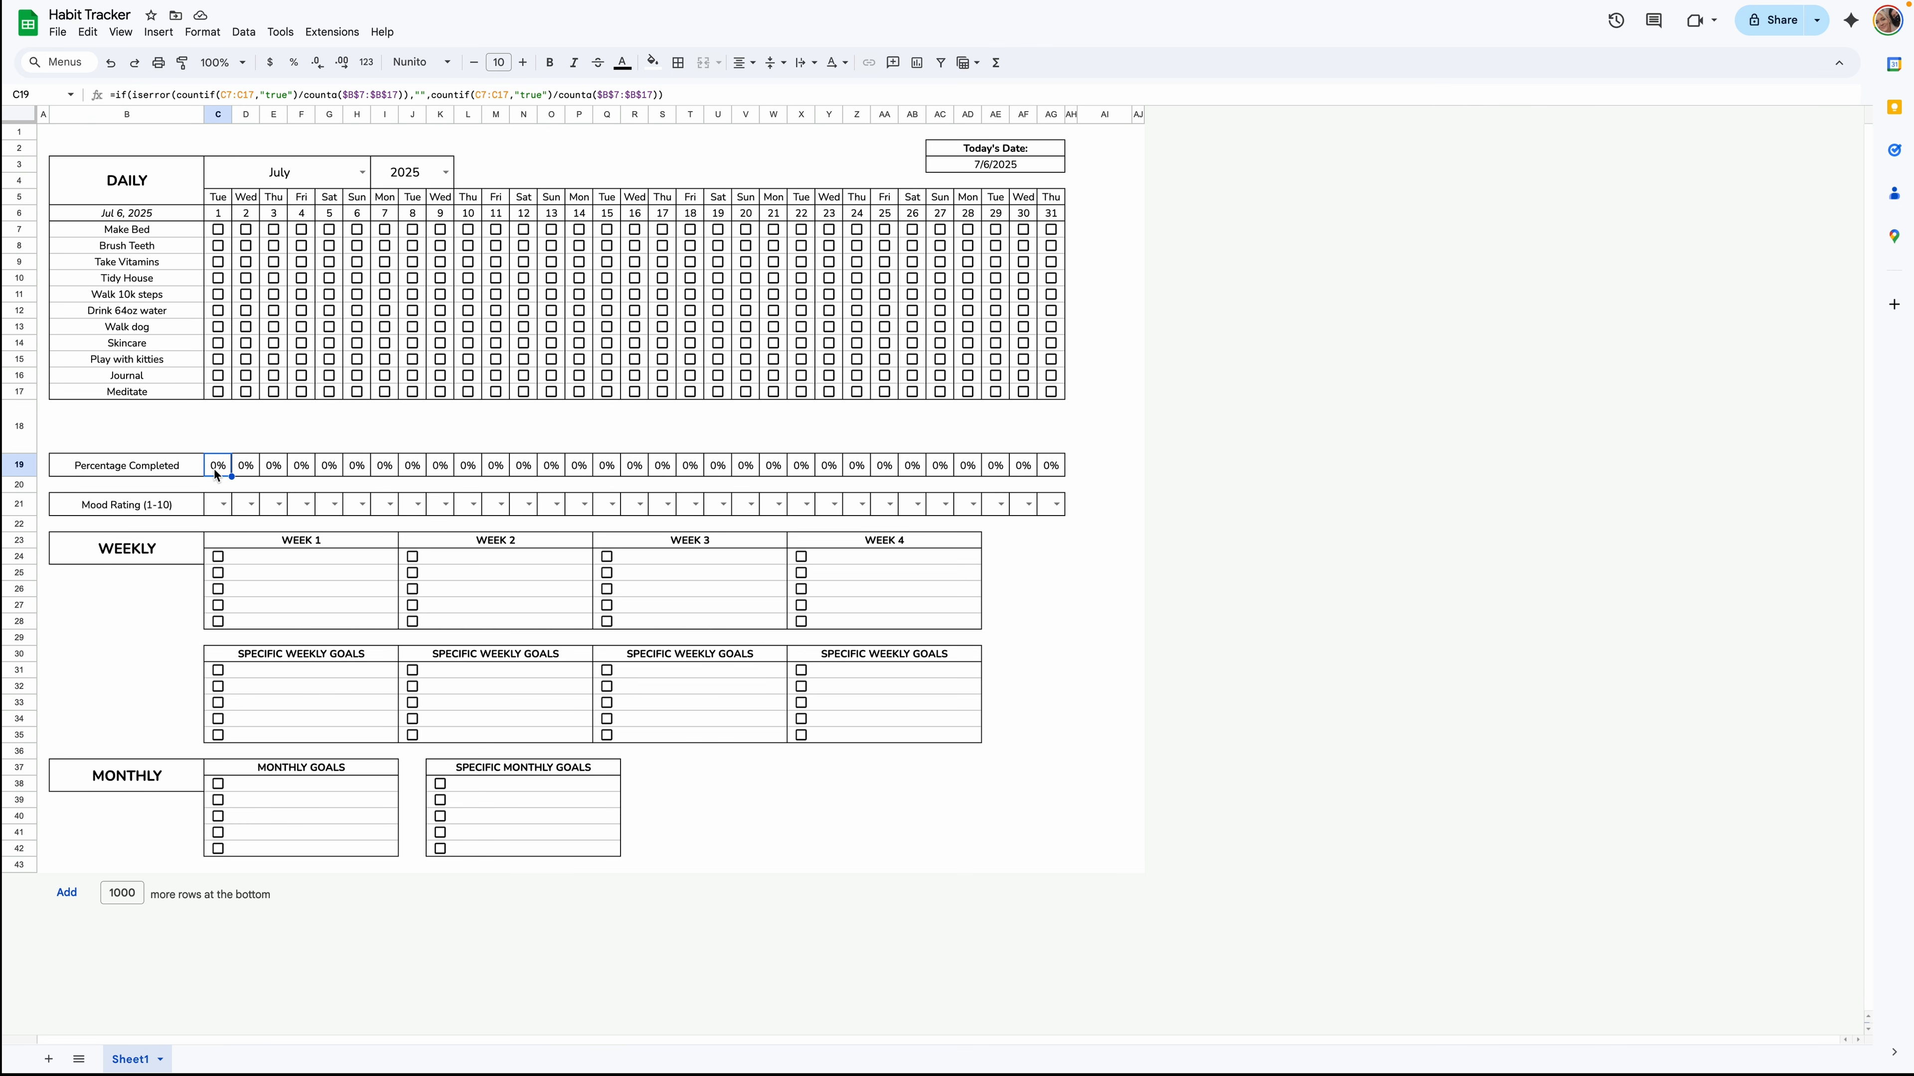
pyautogui.moveTo(215, 473); pyautogui.dragTo(1045, 475)
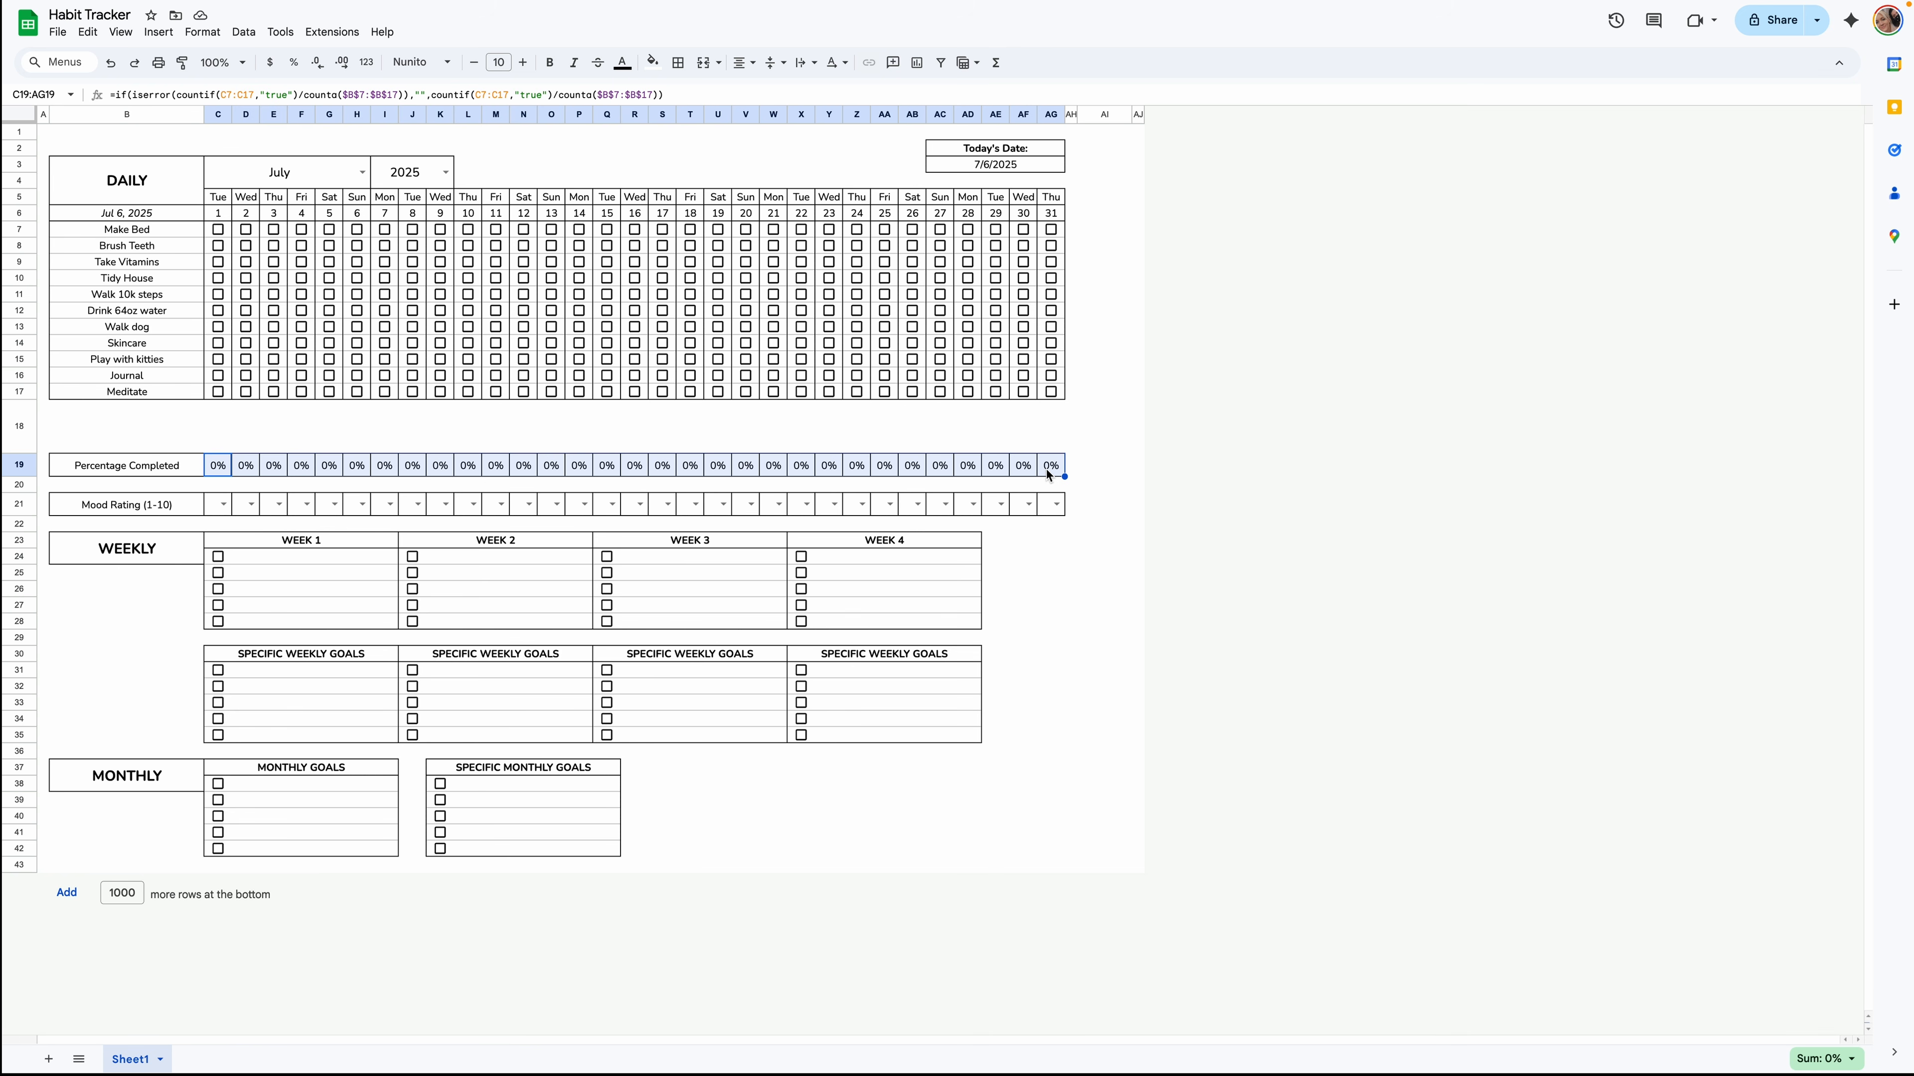
pyautogui.rightClick(1032, 468)
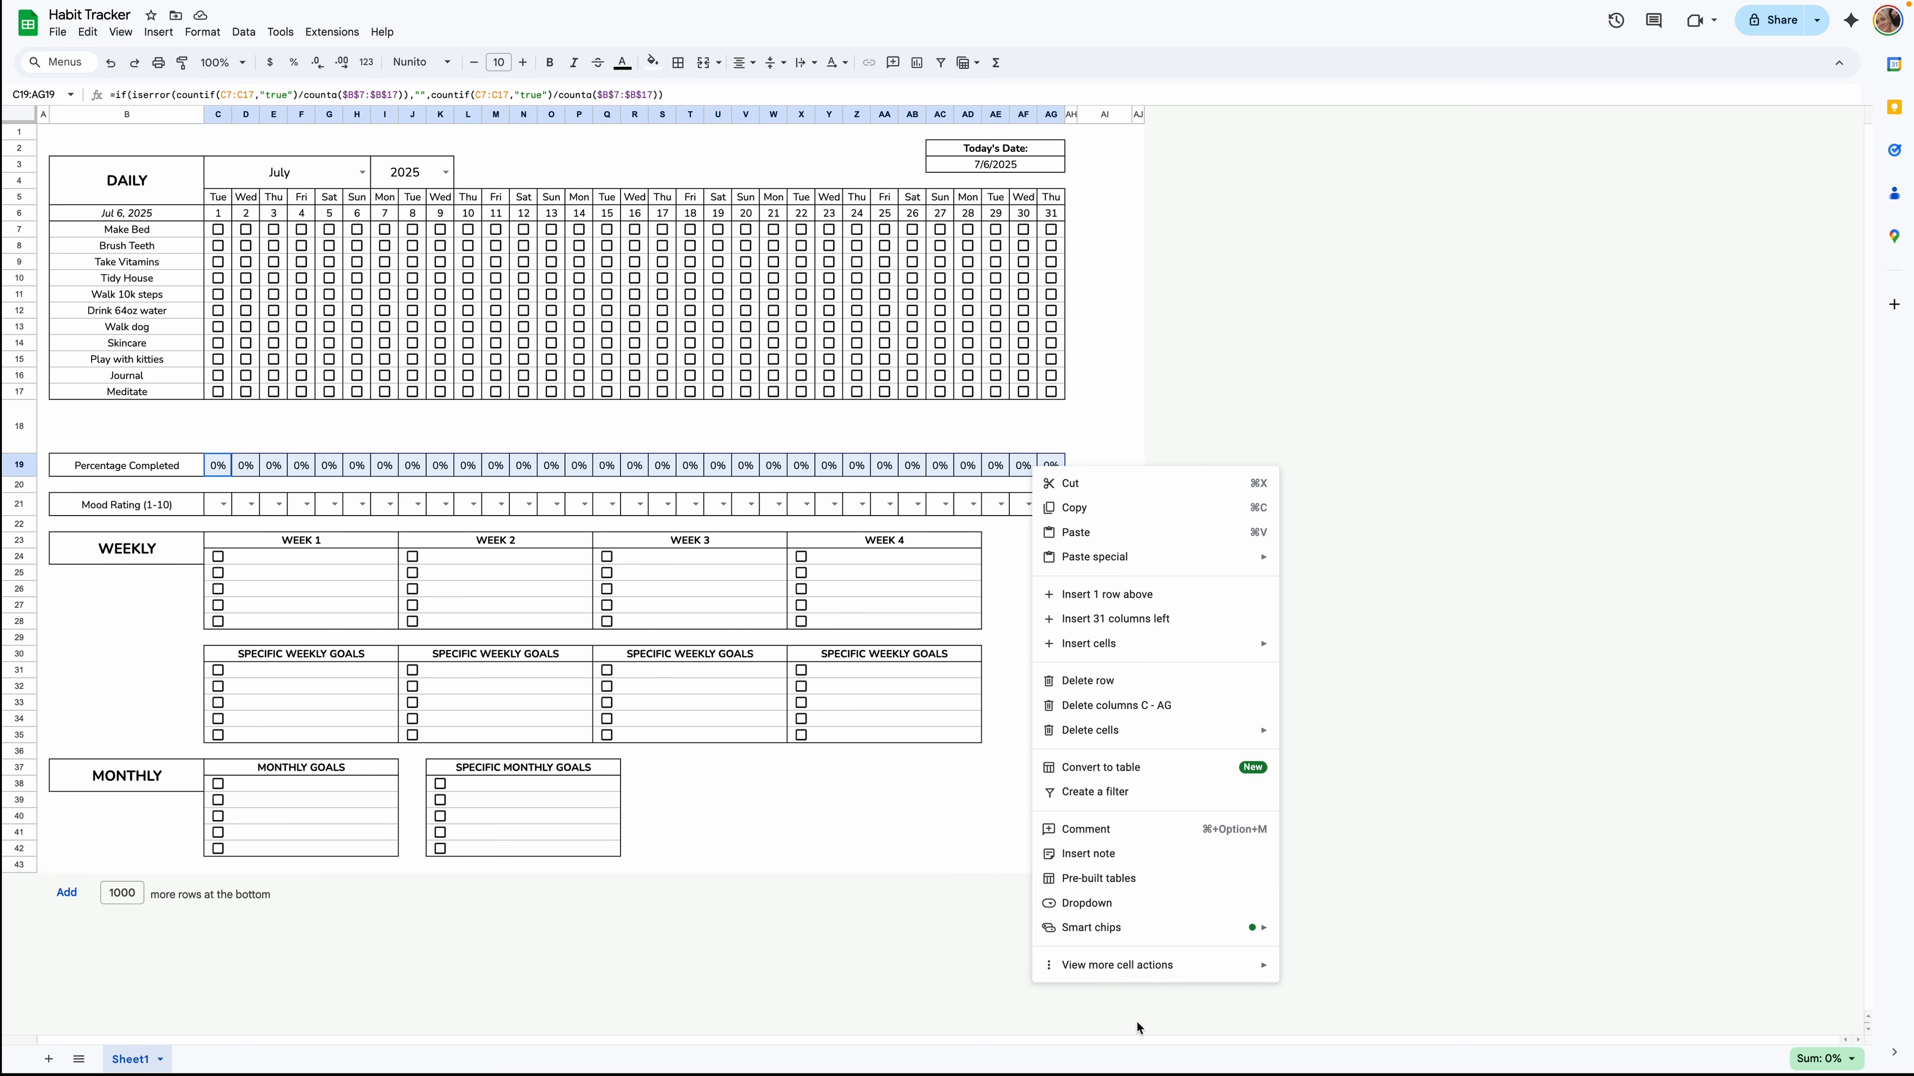
pyautogui.moveTo(1146, 976)
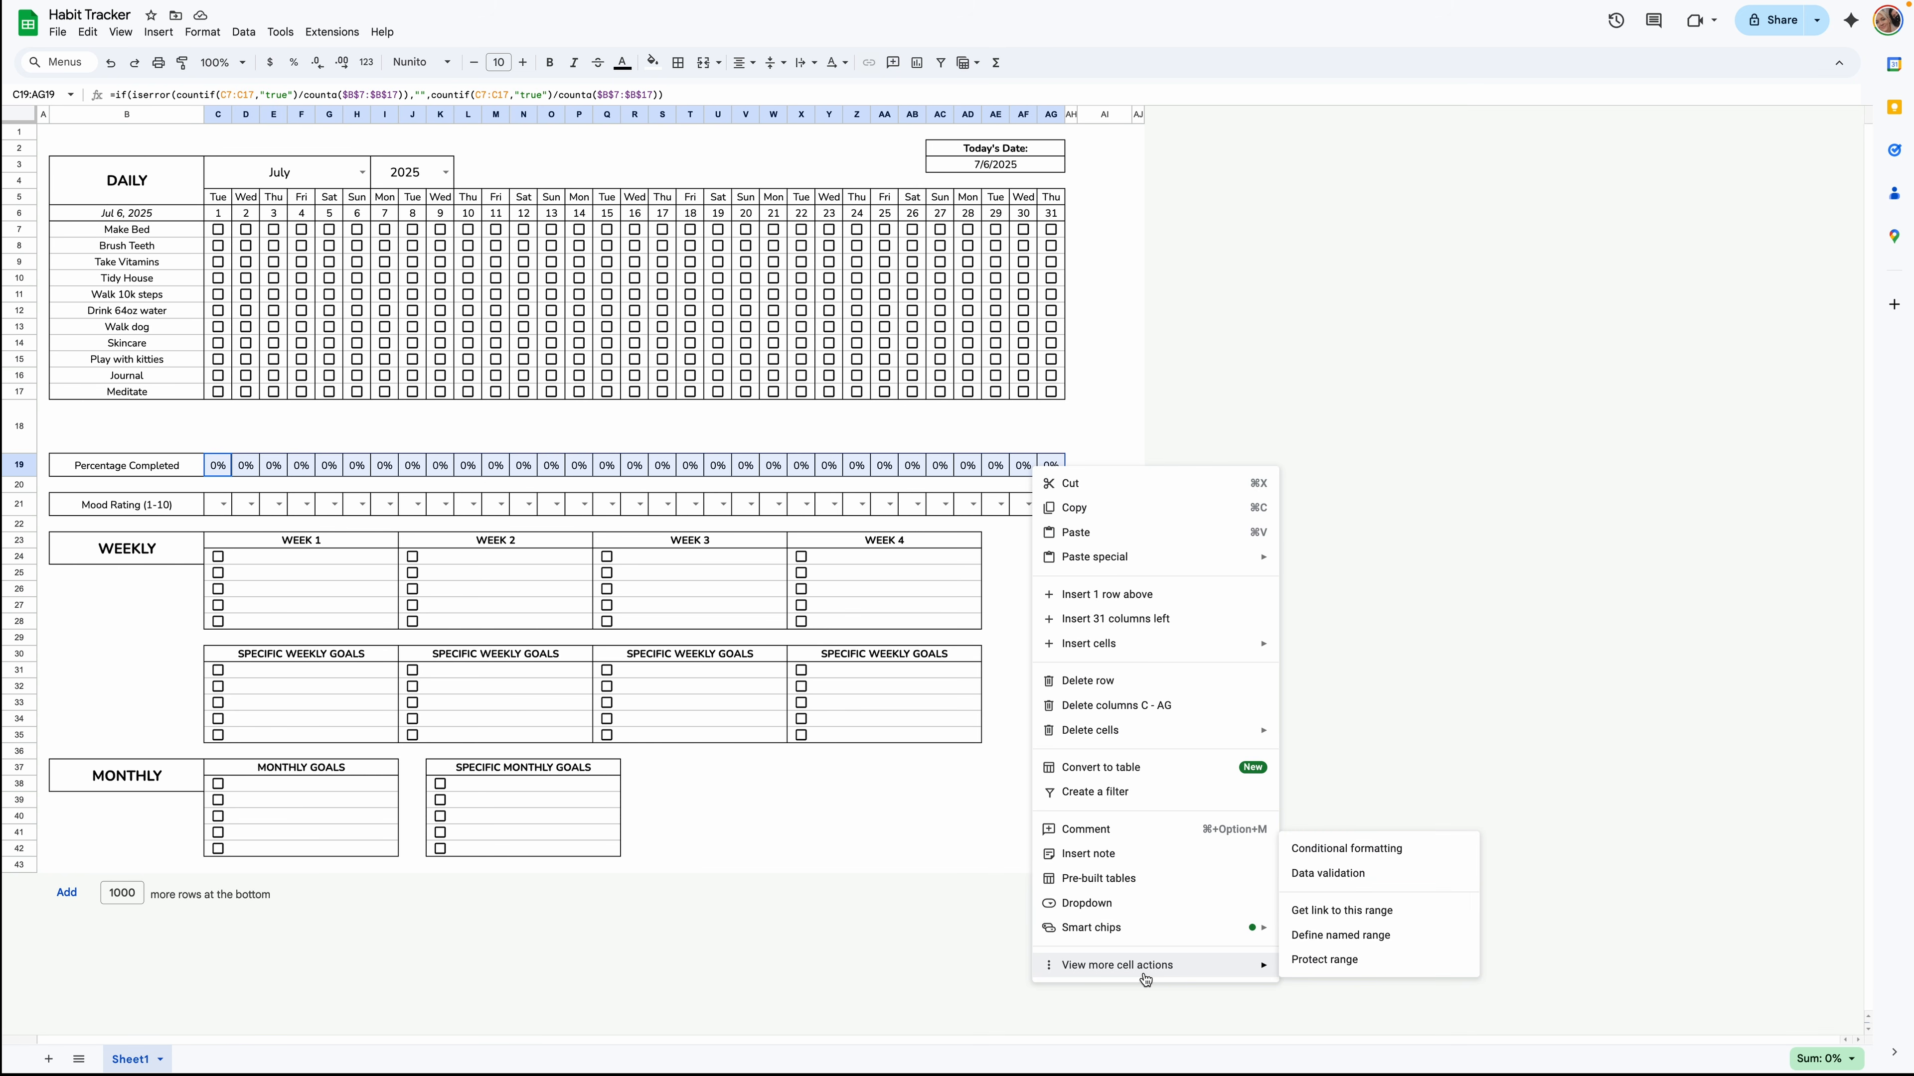
pyautogui.click(1326, 851)
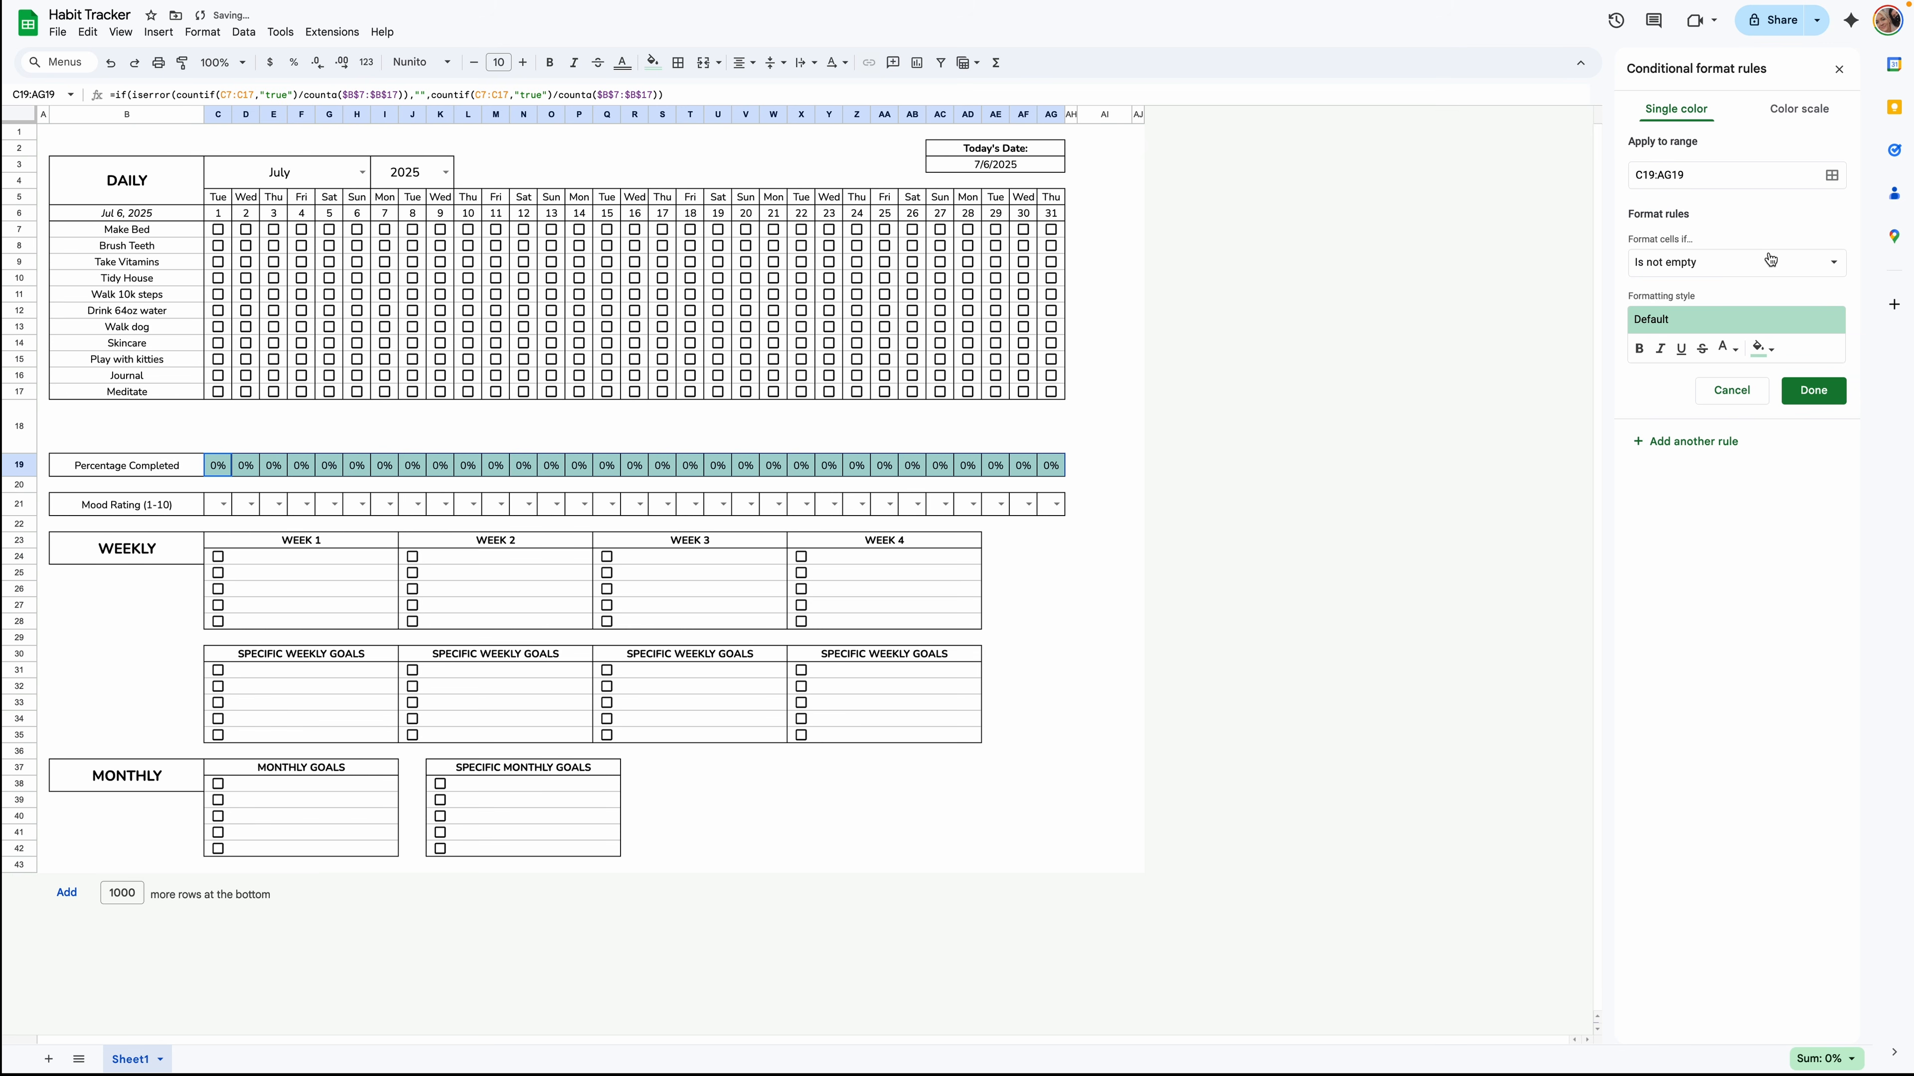
pyautogui.click(1722, 267)
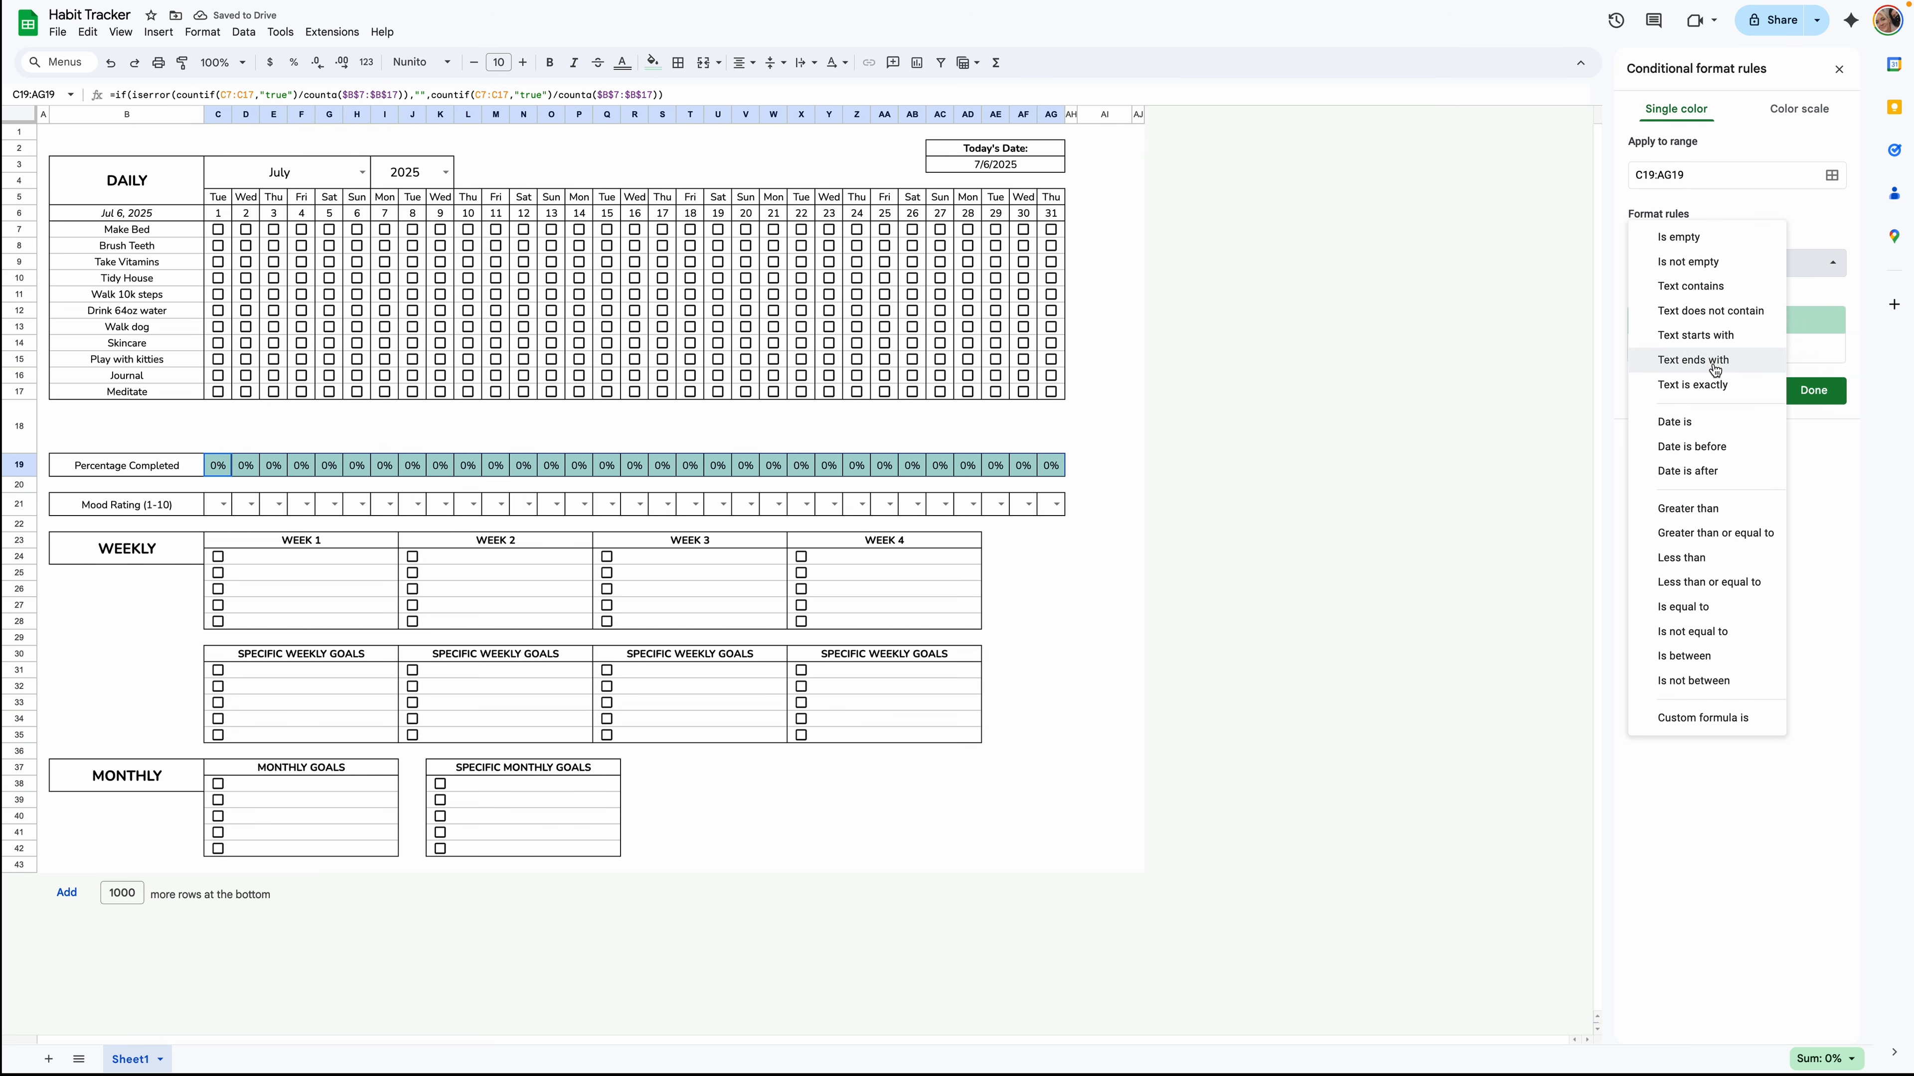
pyautogui.click(1696, 384)
pyautogui.click(1695, 292)
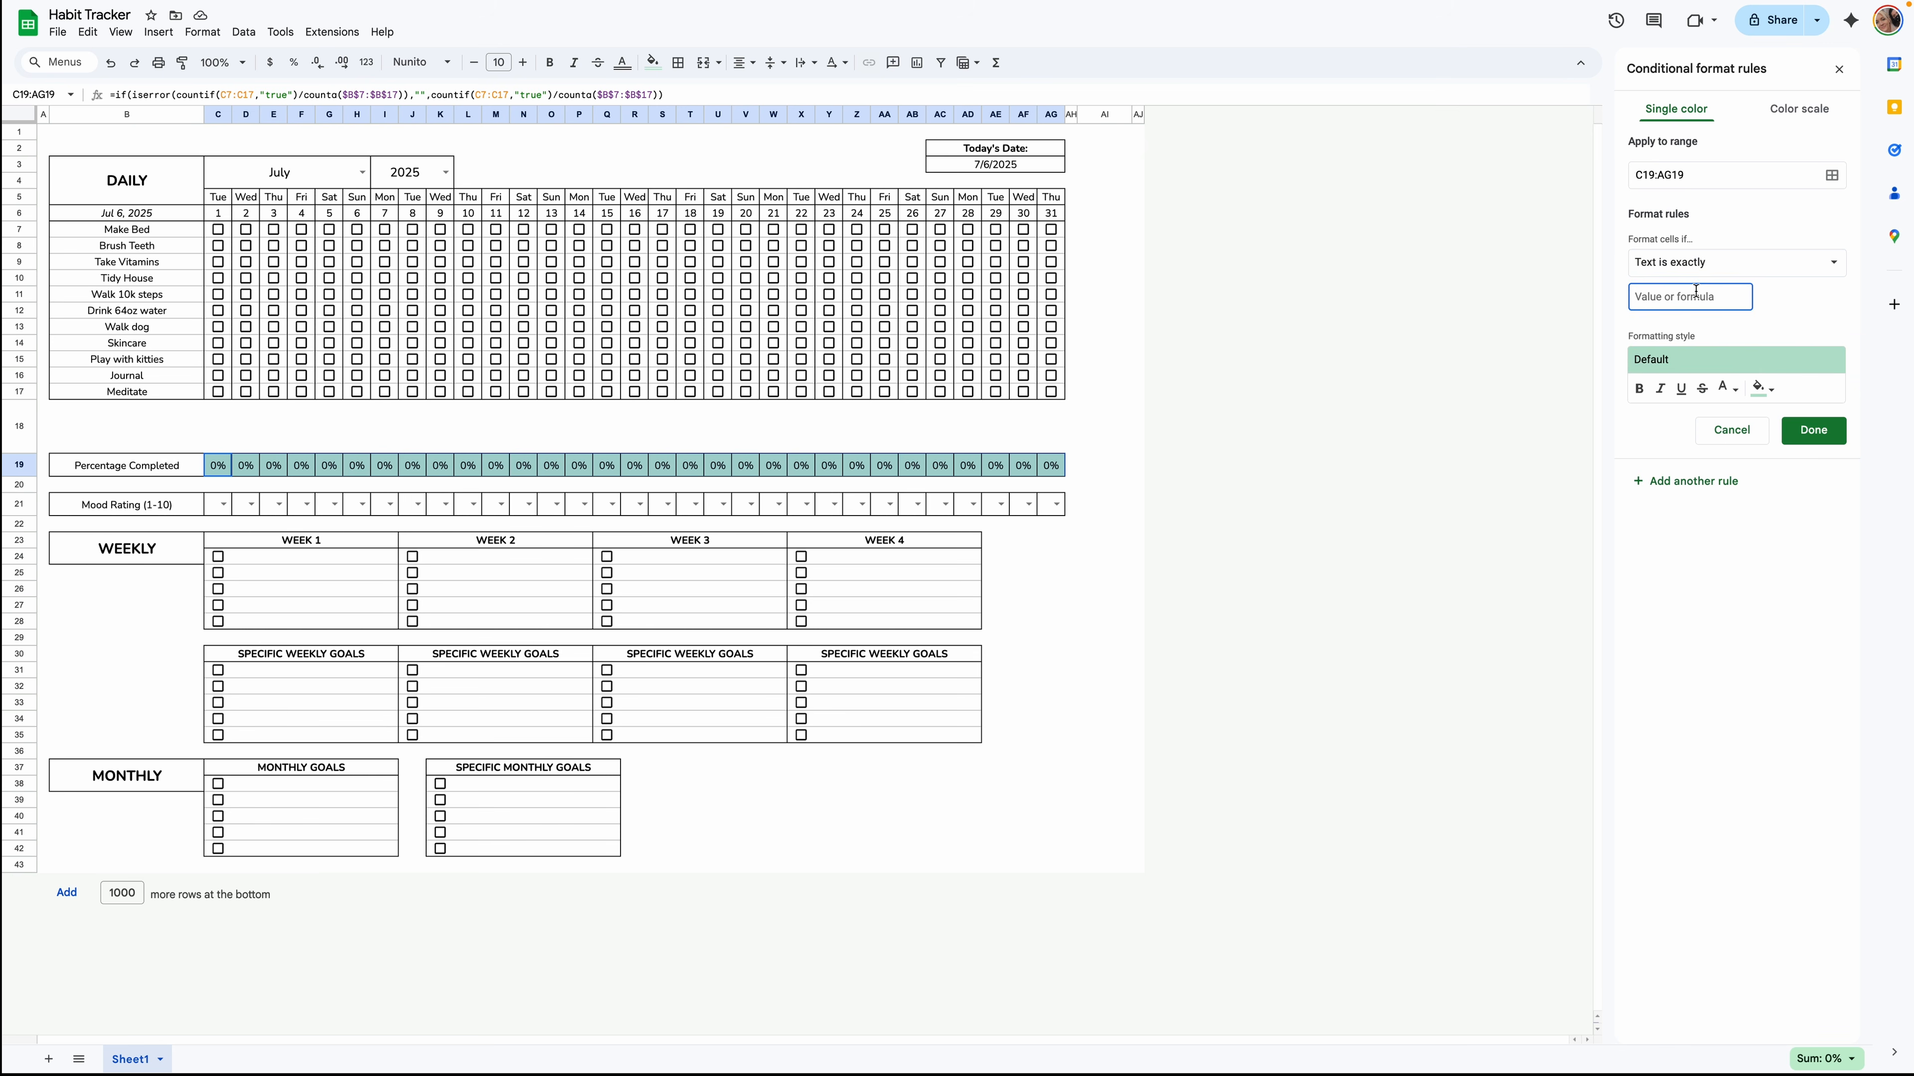
pyautogui.write('0')
# Set the zero rule's formatting style to a white fill with white text.
pyautogui.click(1764, 388)
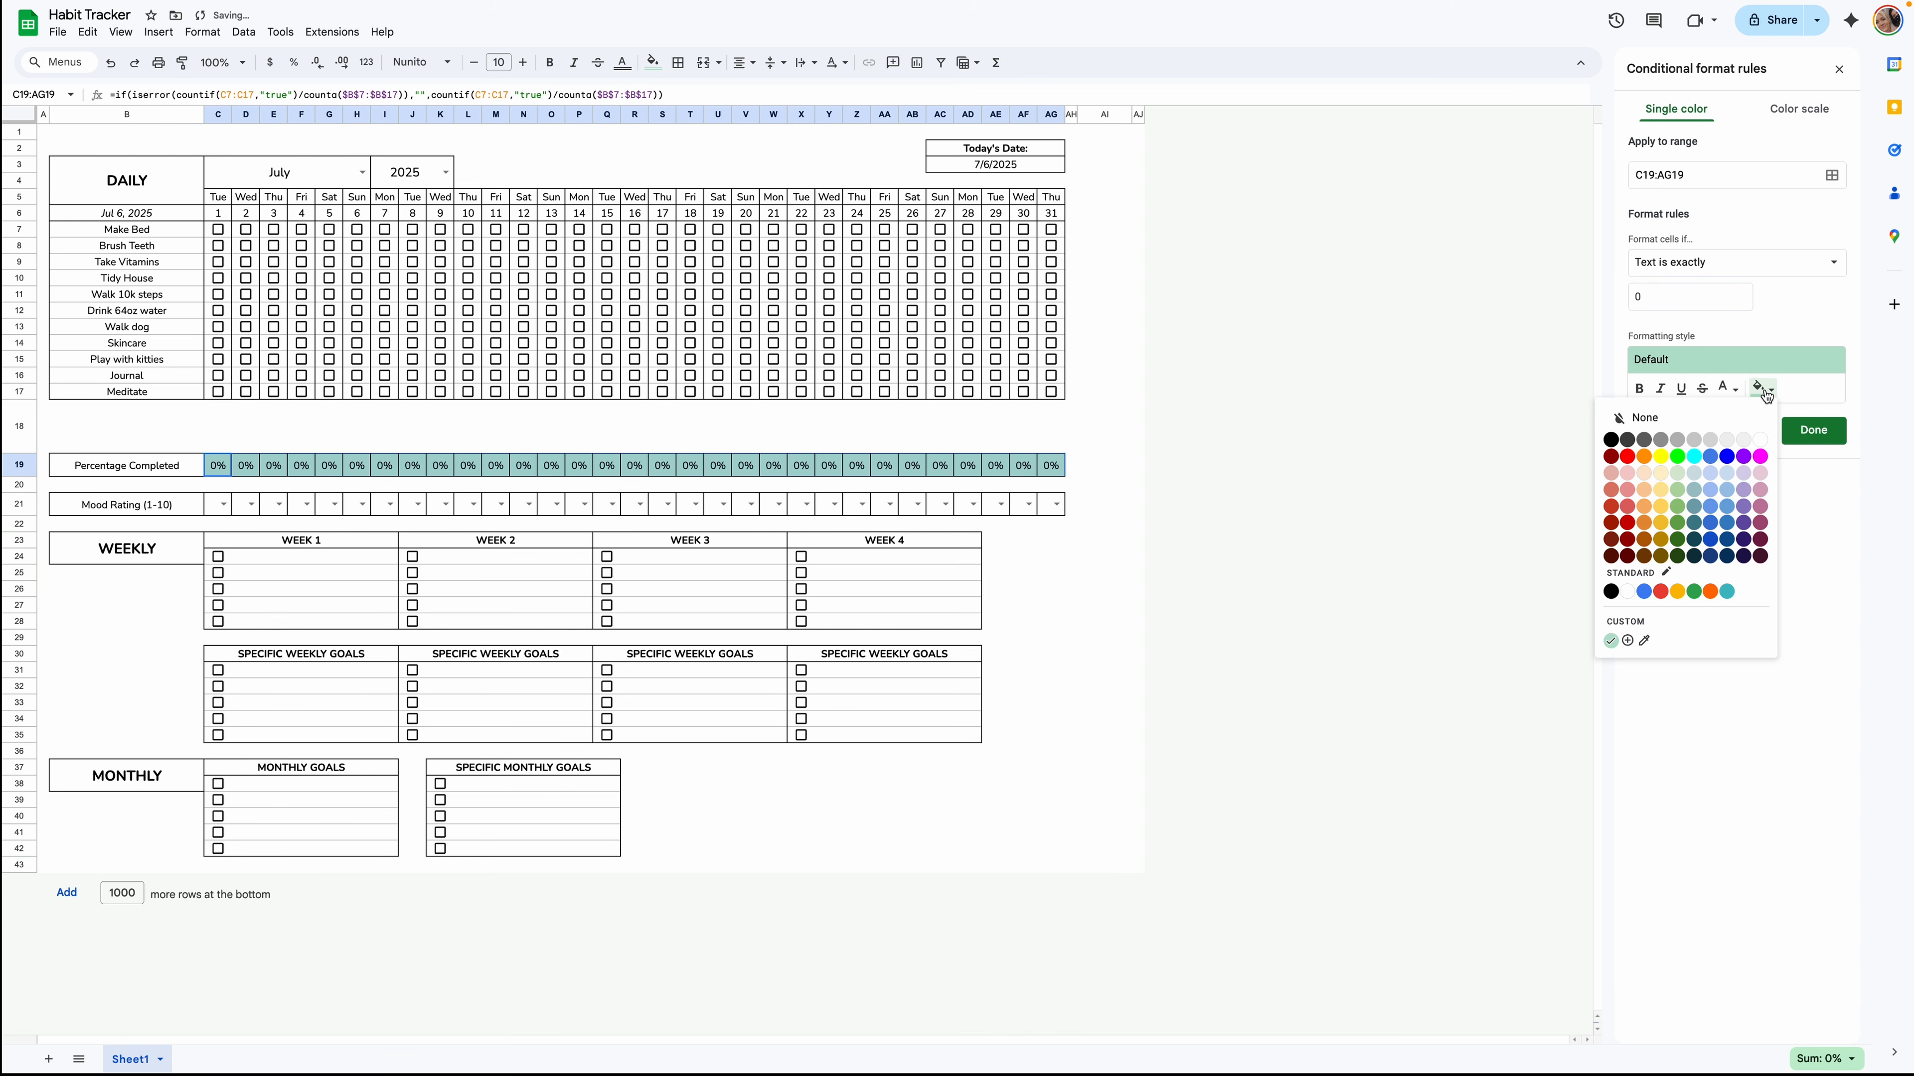
pyautogui.click(1760, 440)
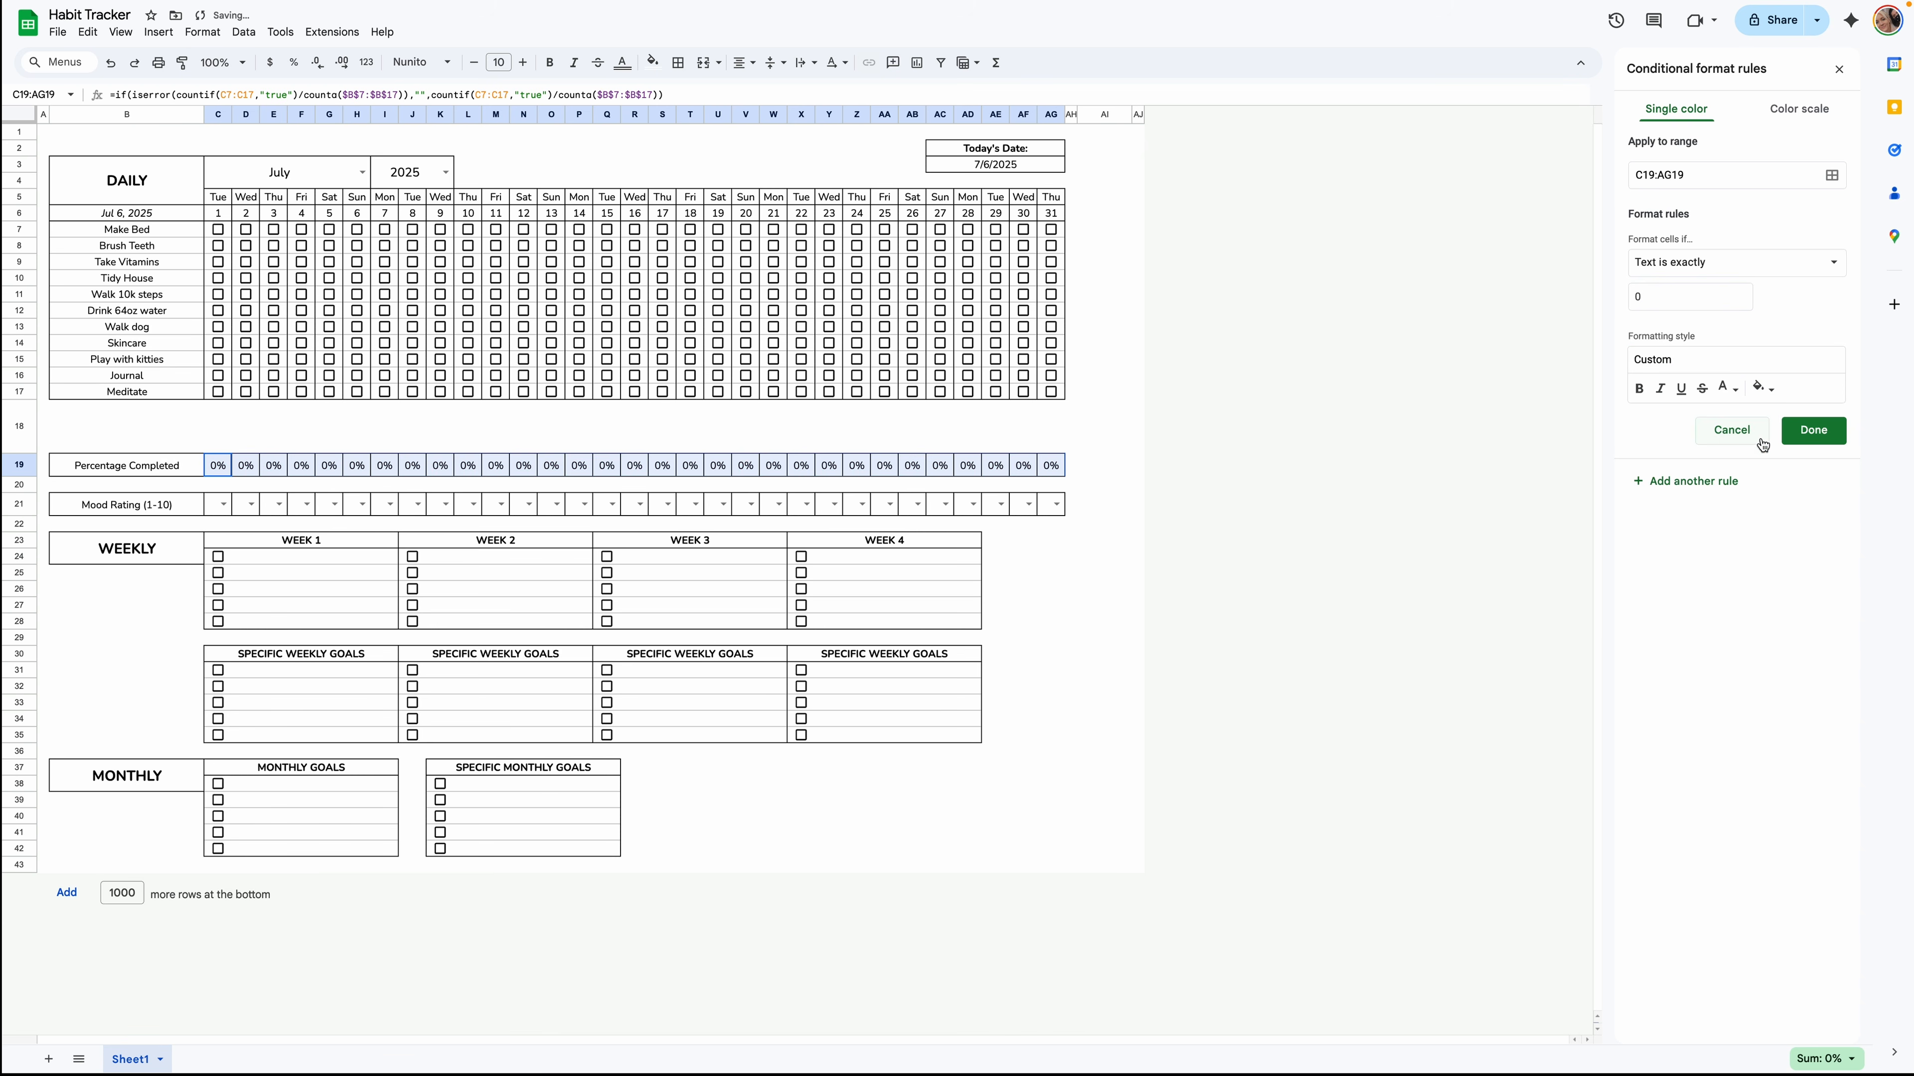
pyautogui.click(1733, 389)
pyautogui.moveTo(1737, 394)
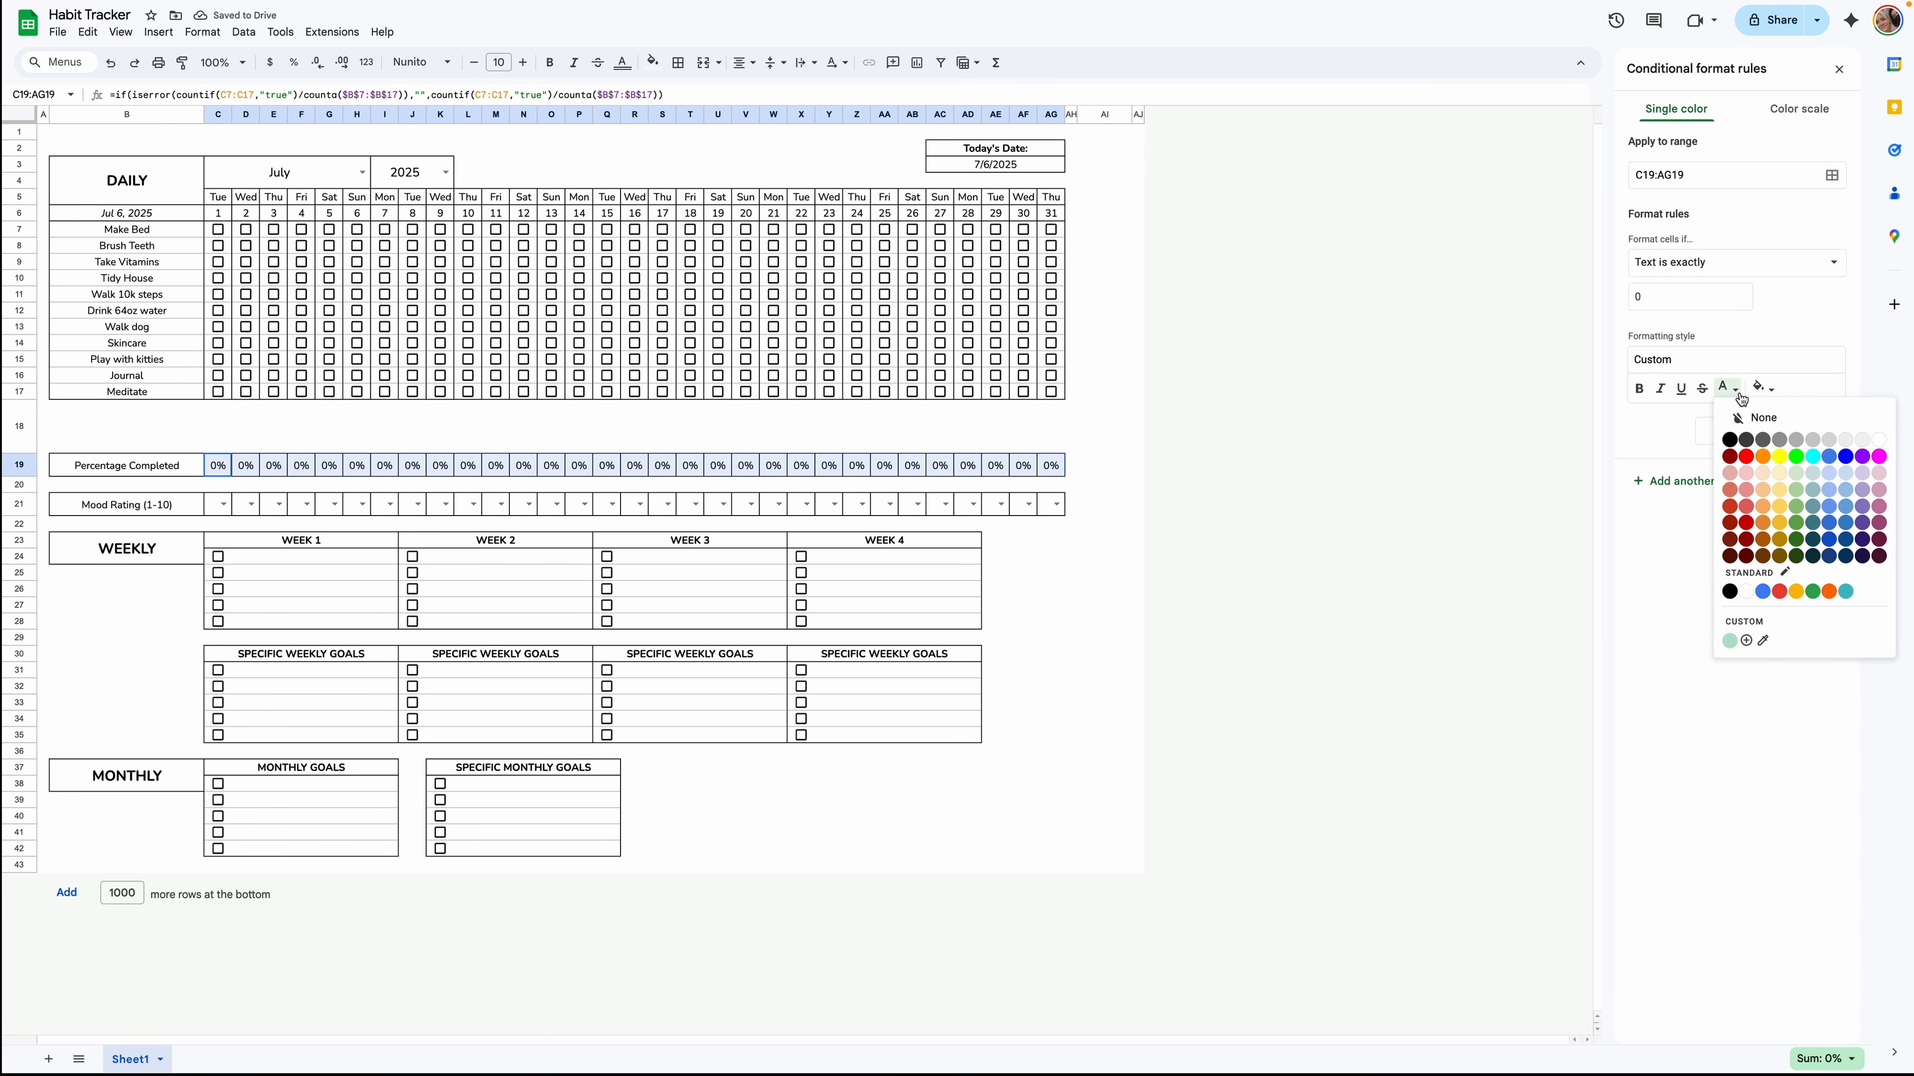
pyautogui.click(1875, 443)
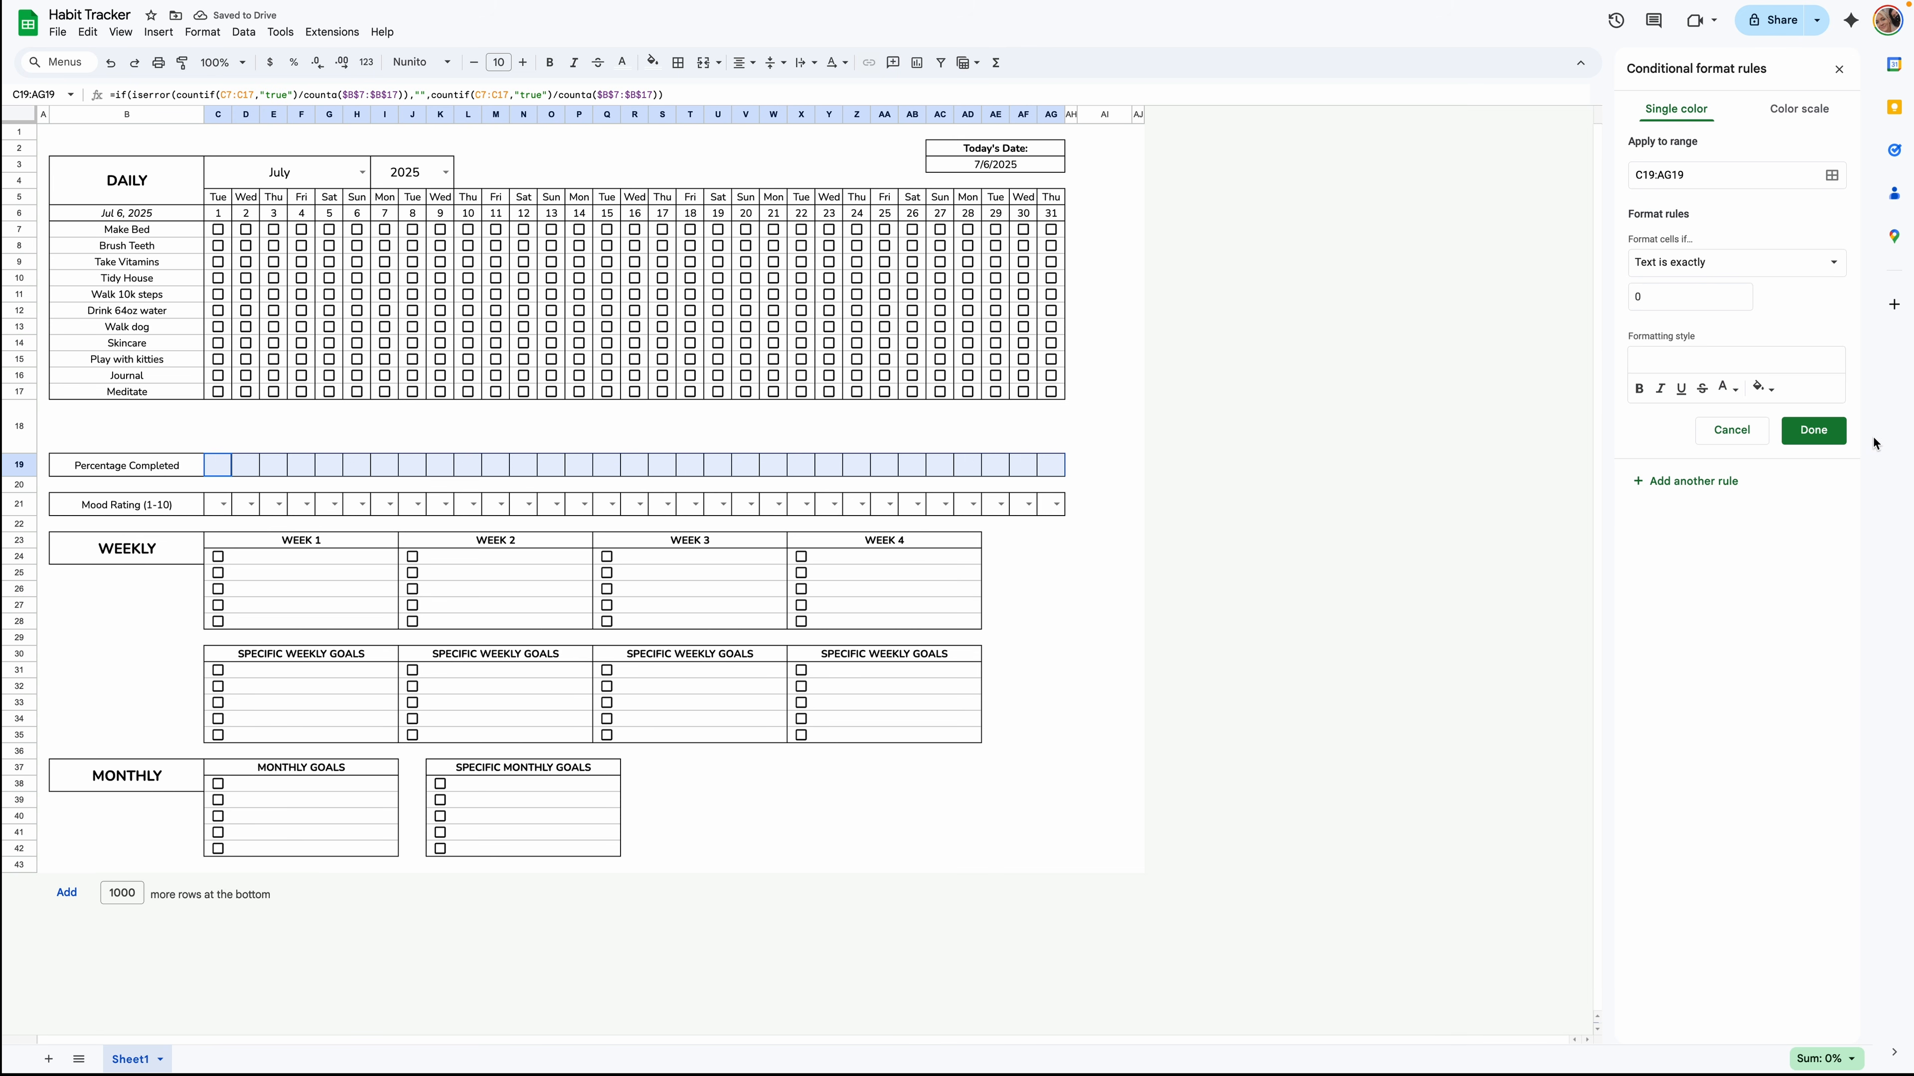
# Add another conditional format rule on C19:AG19 for values equal to 100%.
pyautogui.click(1732, 485)
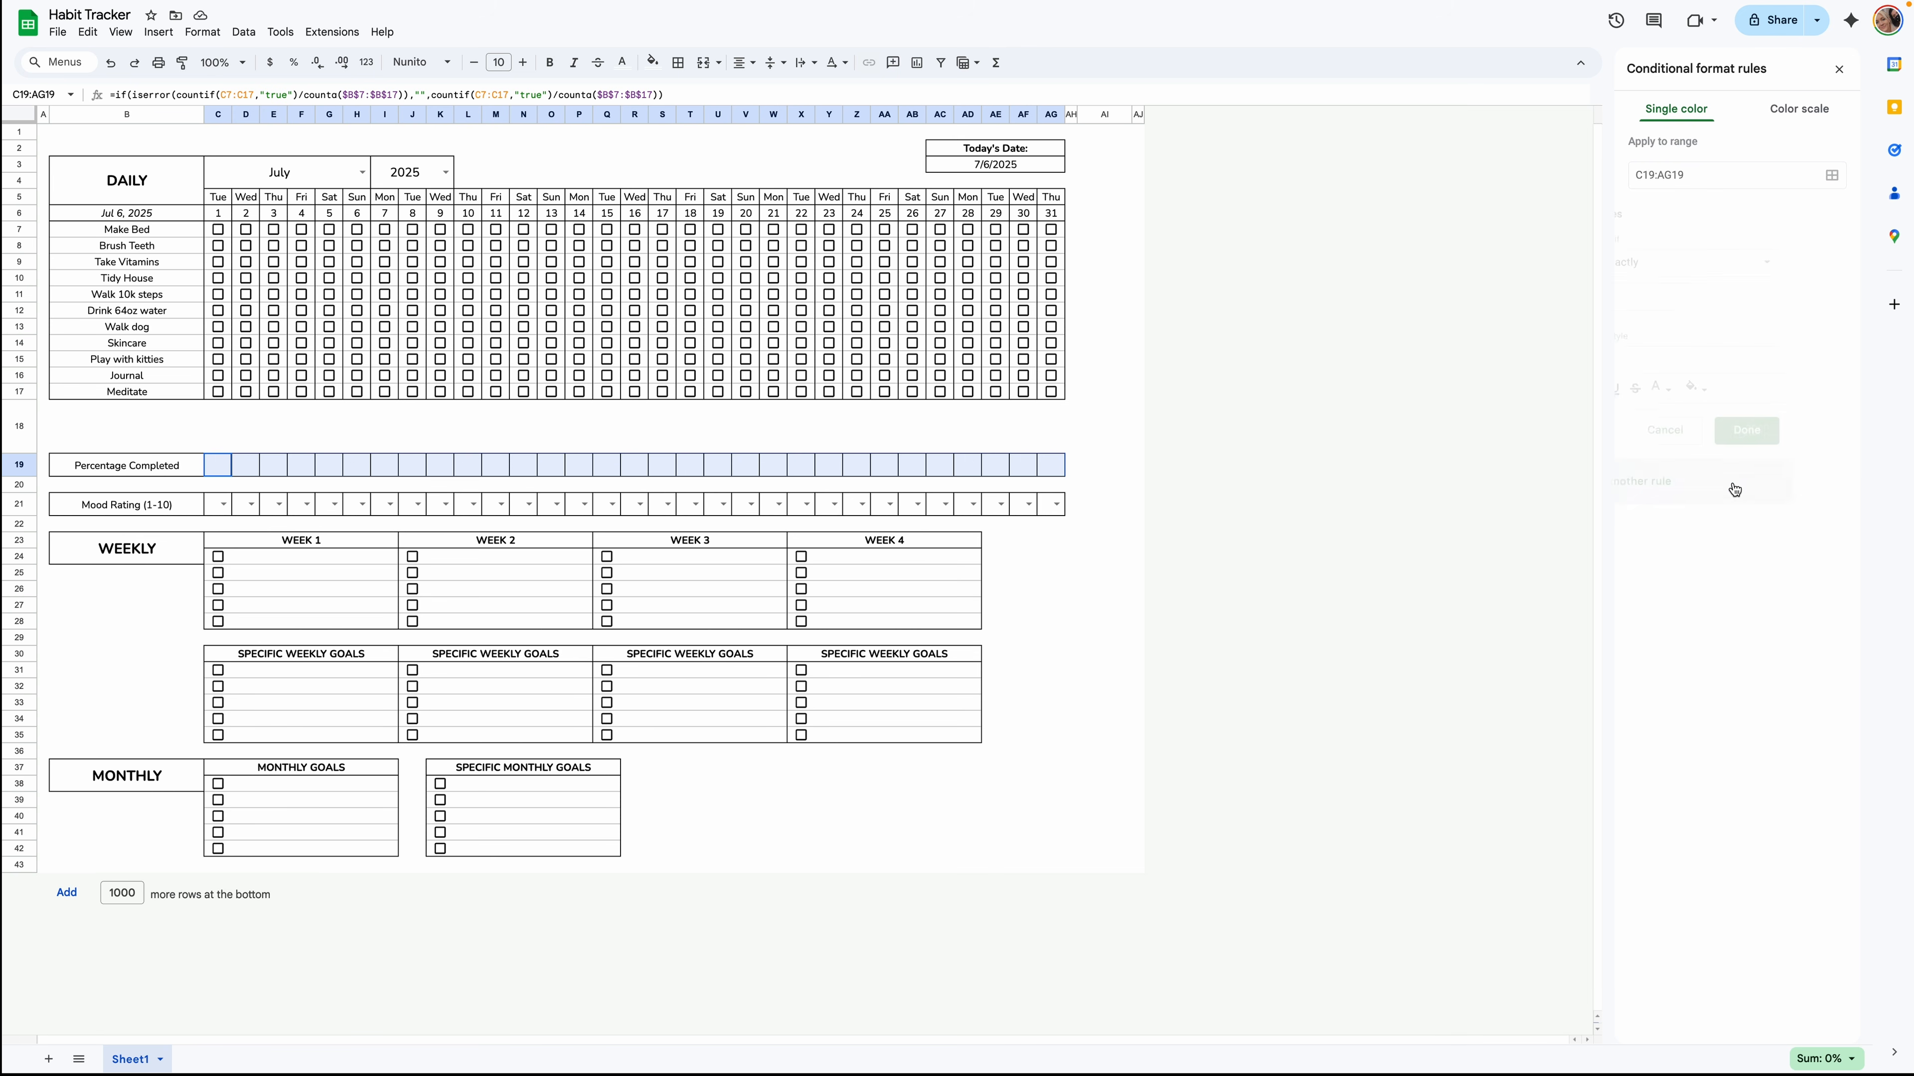
pyautogui.click(1693, 264)
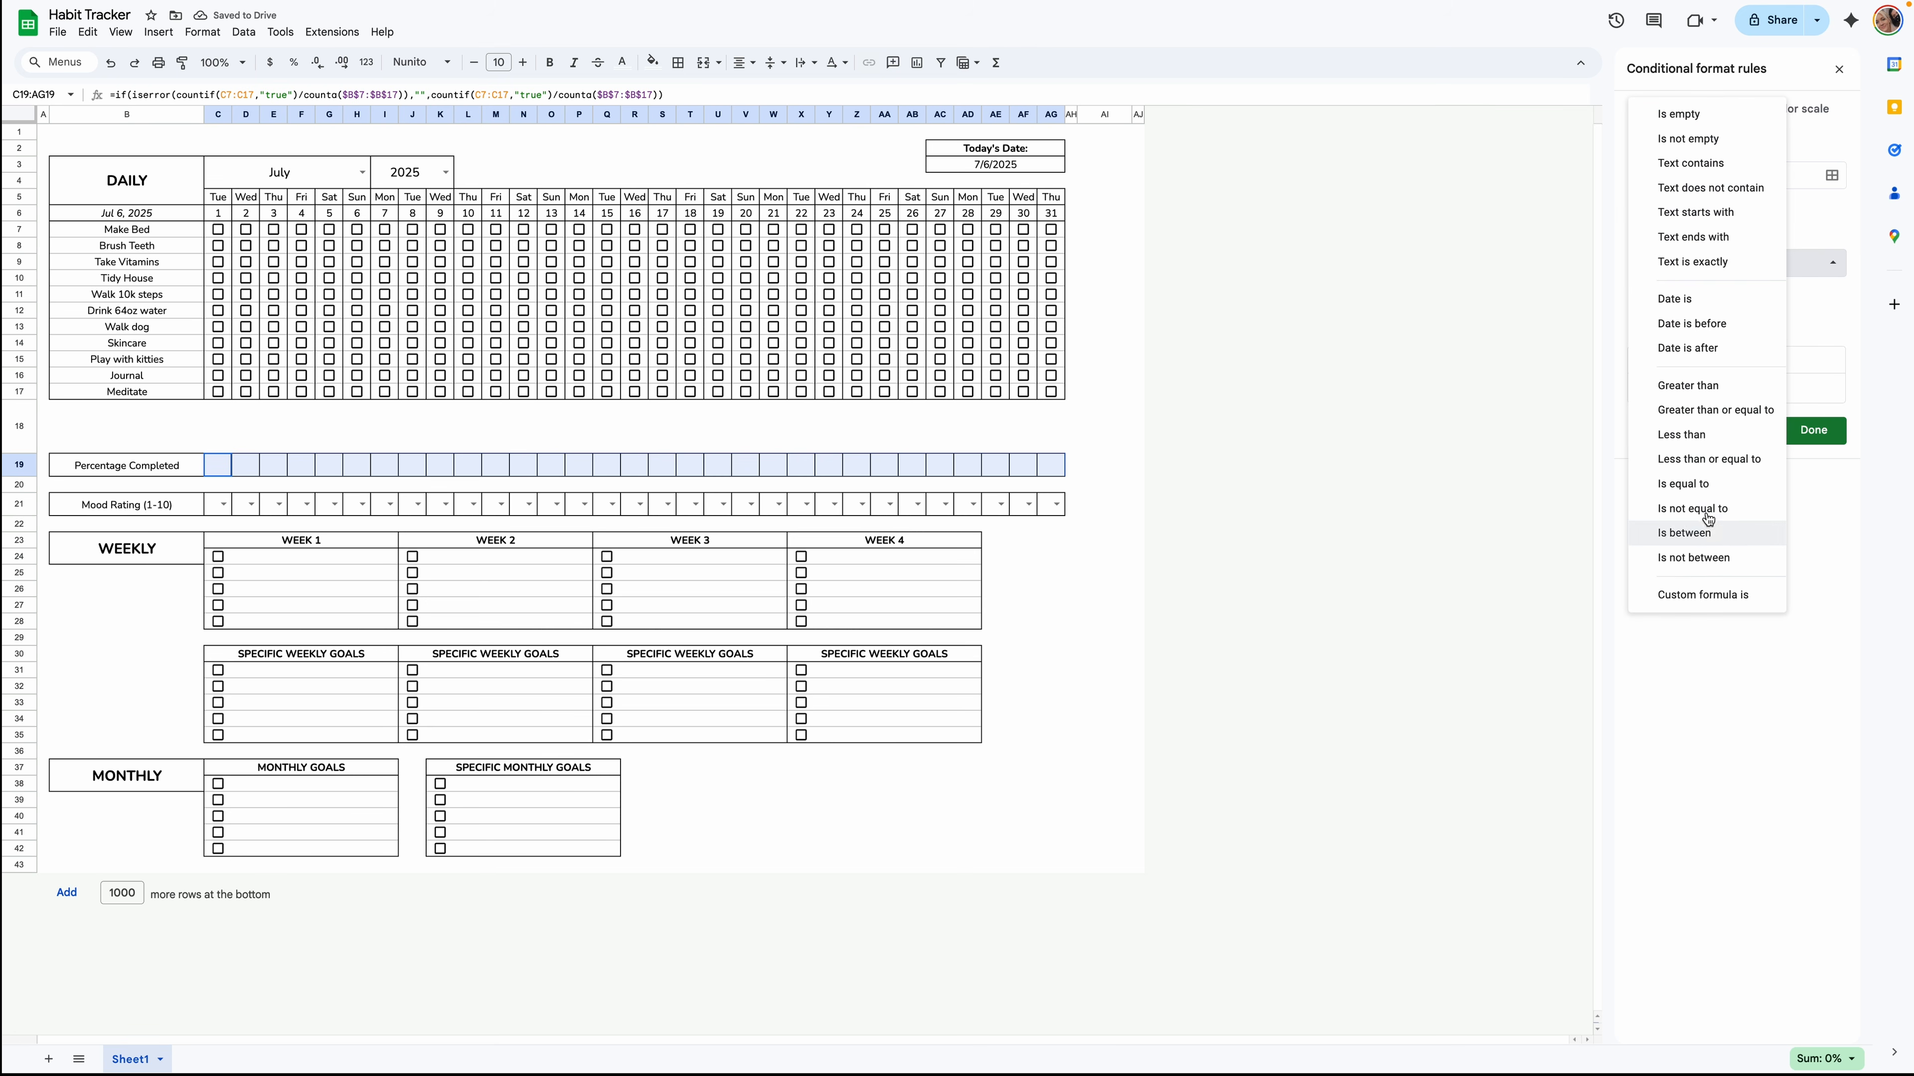
pyautogui.click(1683, 484)
pyautogui.click(1699, 301)
pyautogui.write('0')
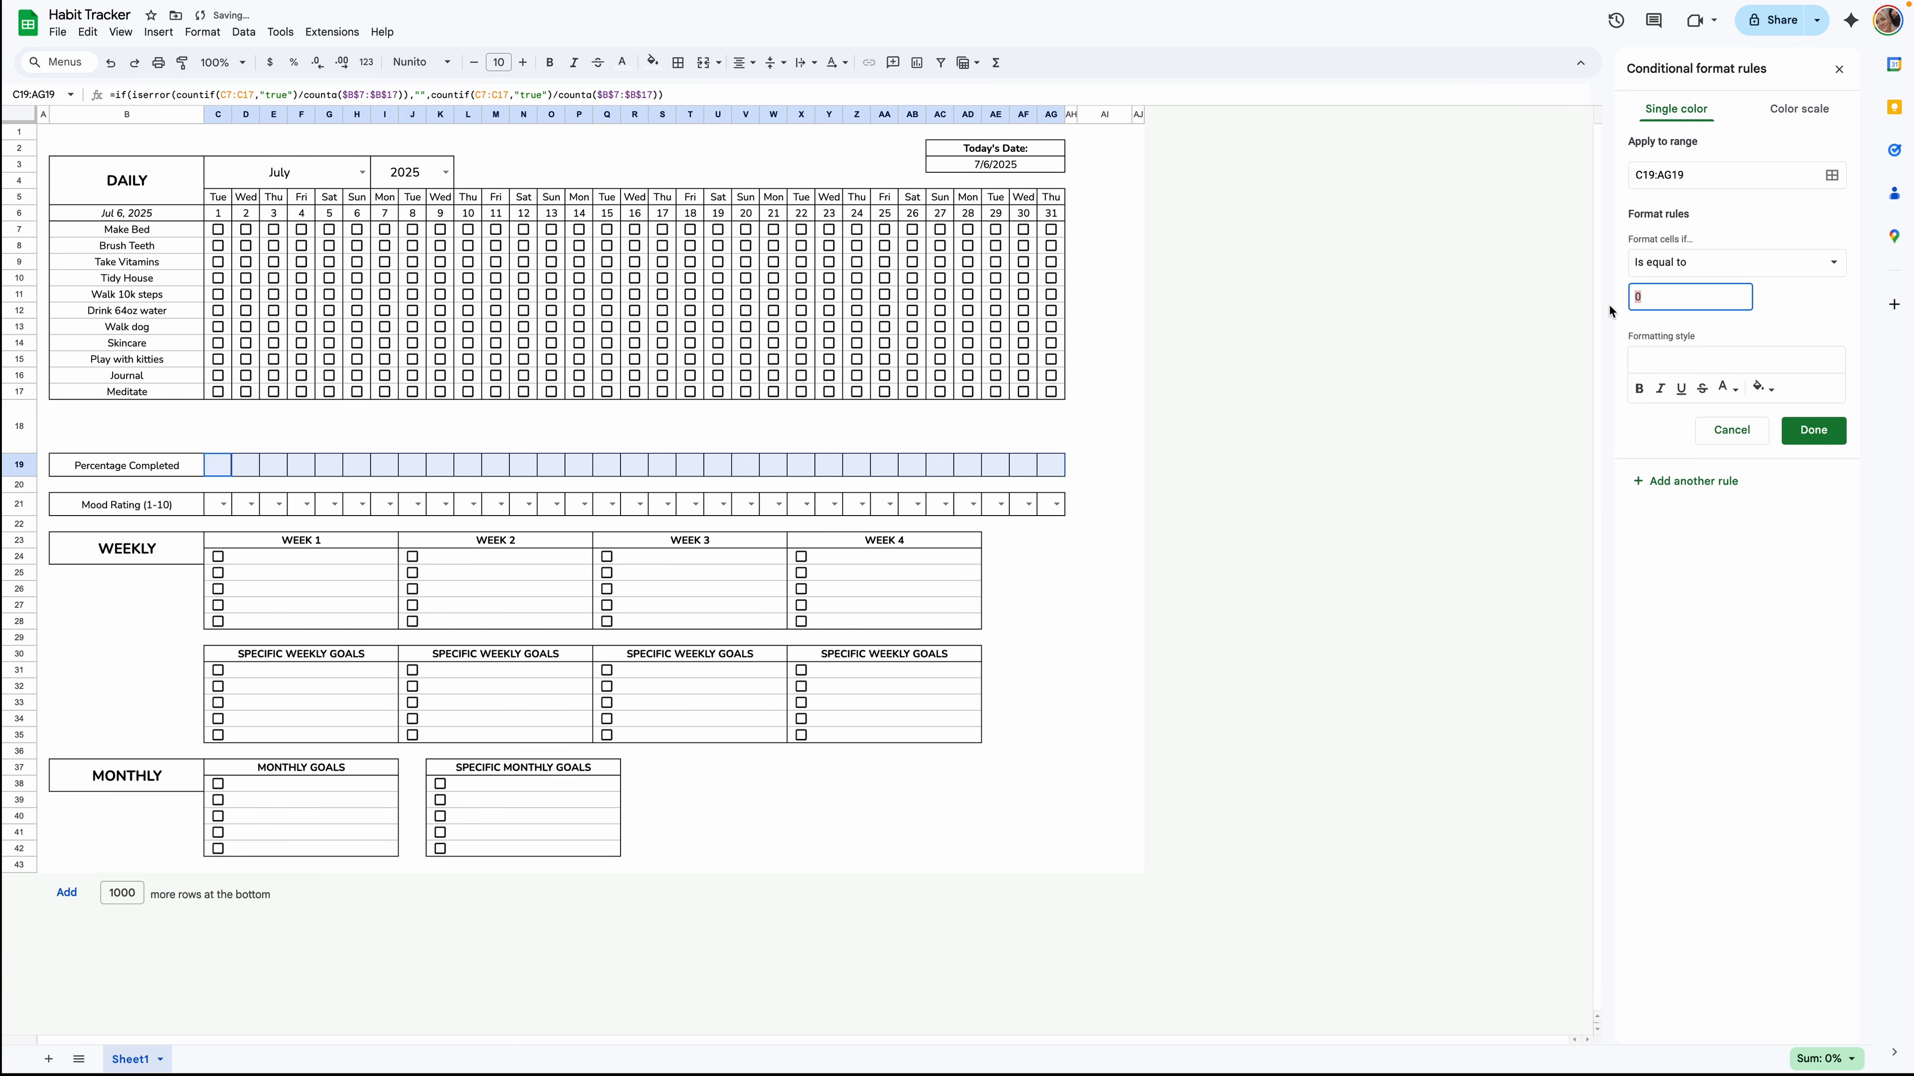
pyautogui.write('00%')
# Give the 100% rule a darker green fill with black text.
pyautogui.click(1762, 387)
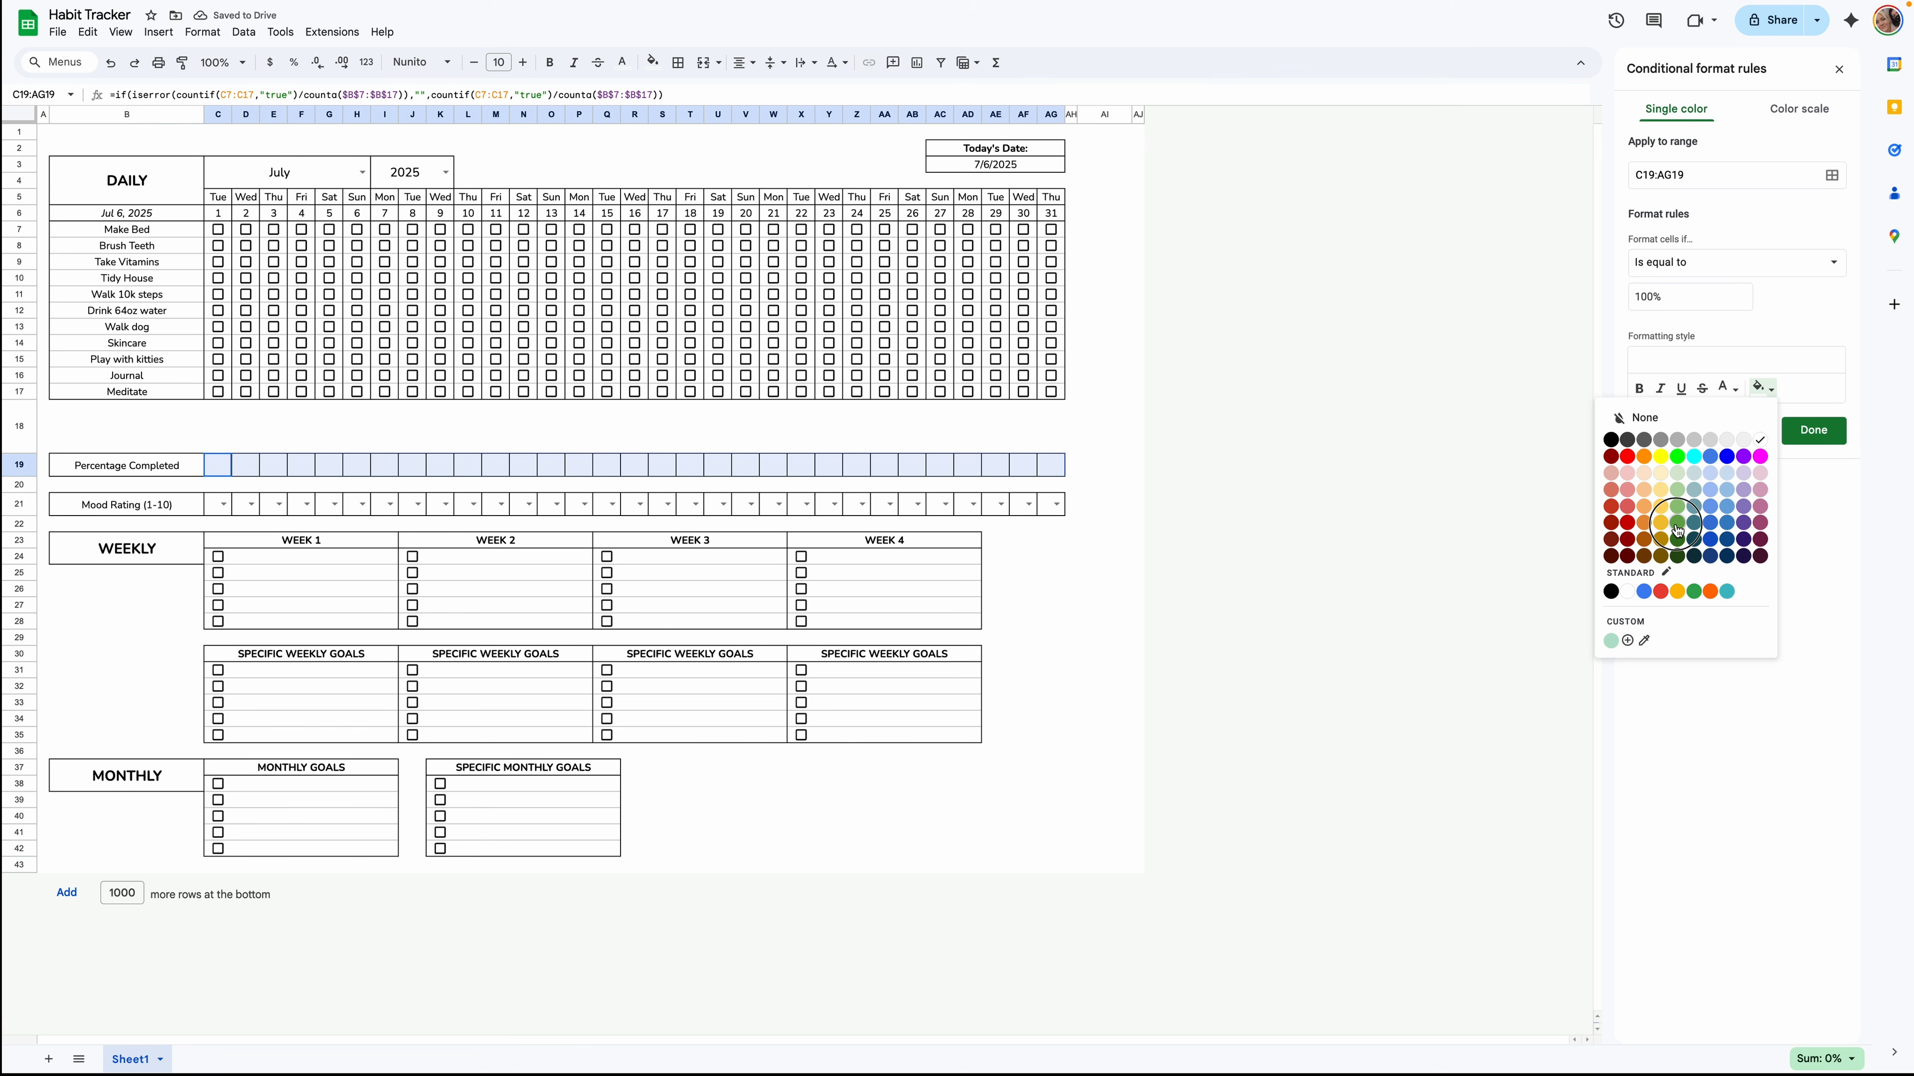
pyautogui.click(1677, 530)
pyautogui.click(1725, 387)
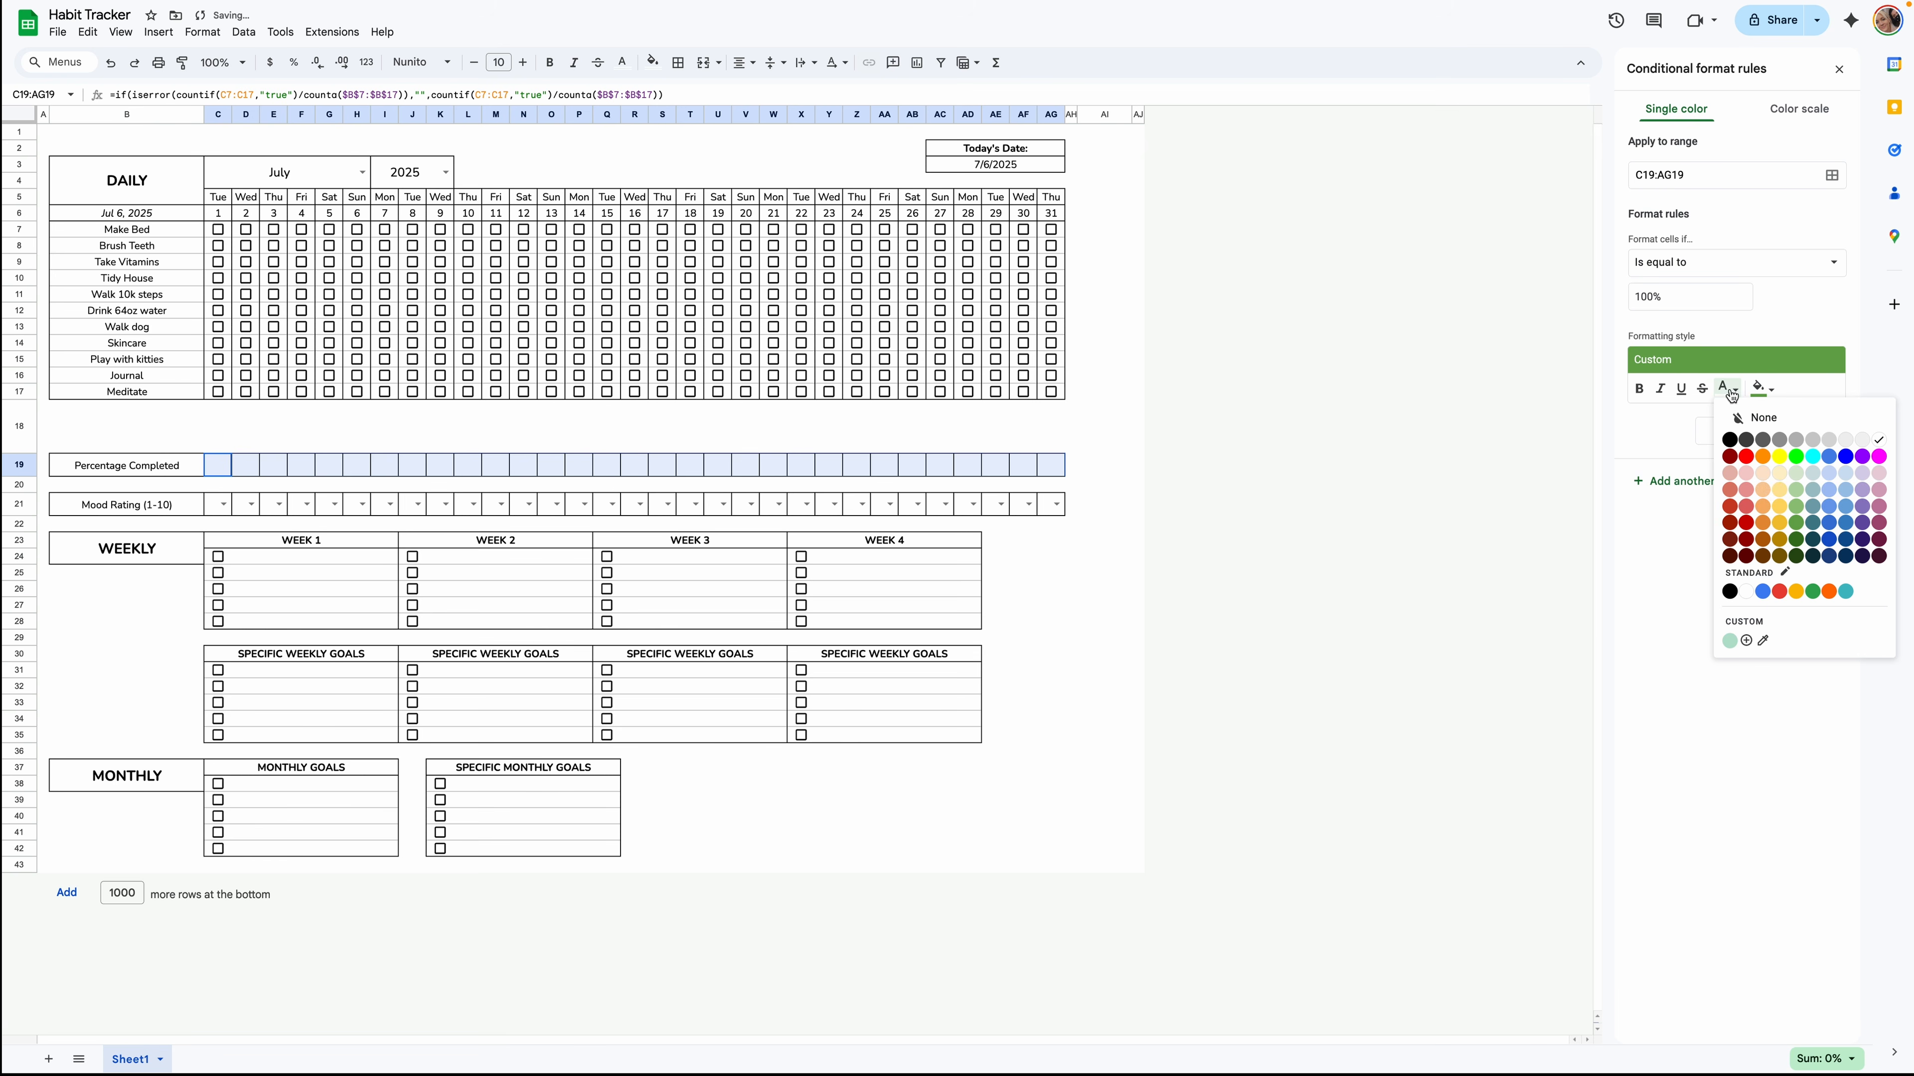
pyautogui.click(1731, 441)
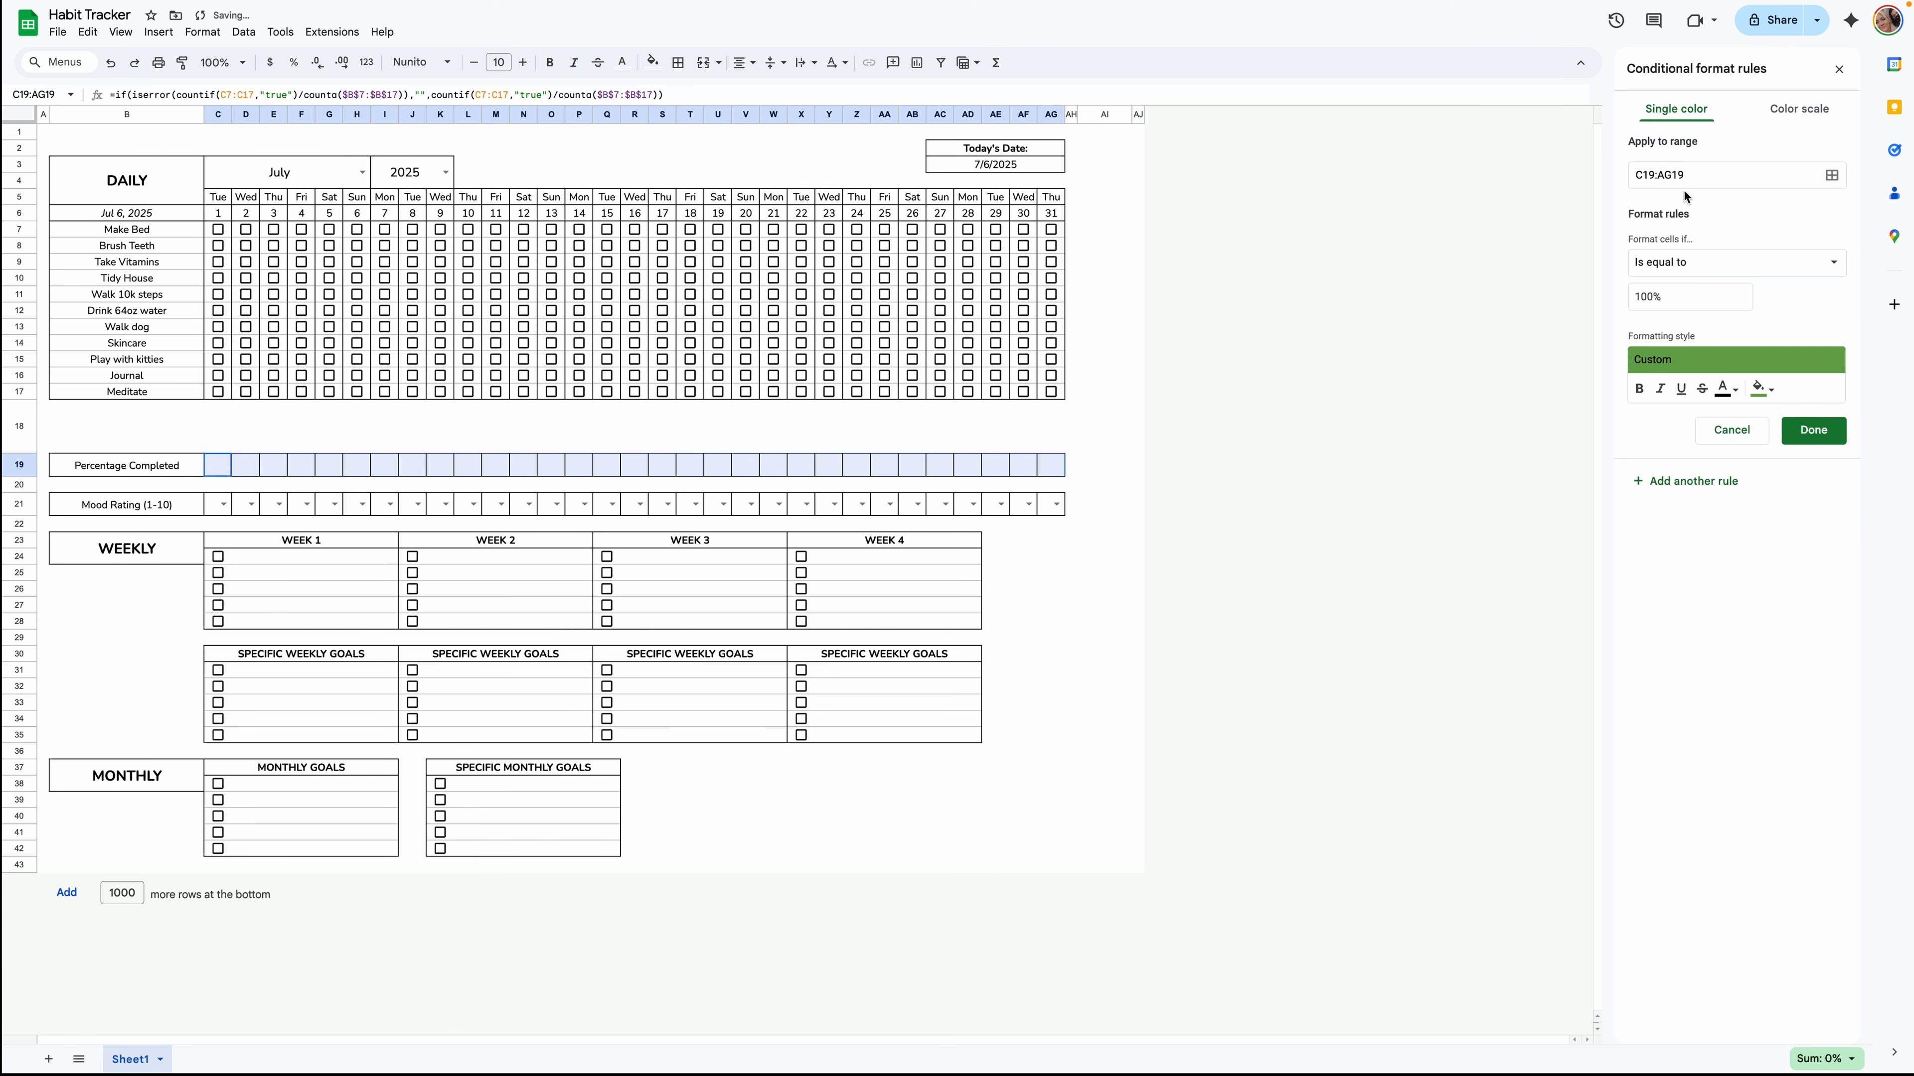
# Add a rule on C19:AG19 that fills values greater than or equal to 70% with a lighter green.
pyautogui.click(1691, 264)
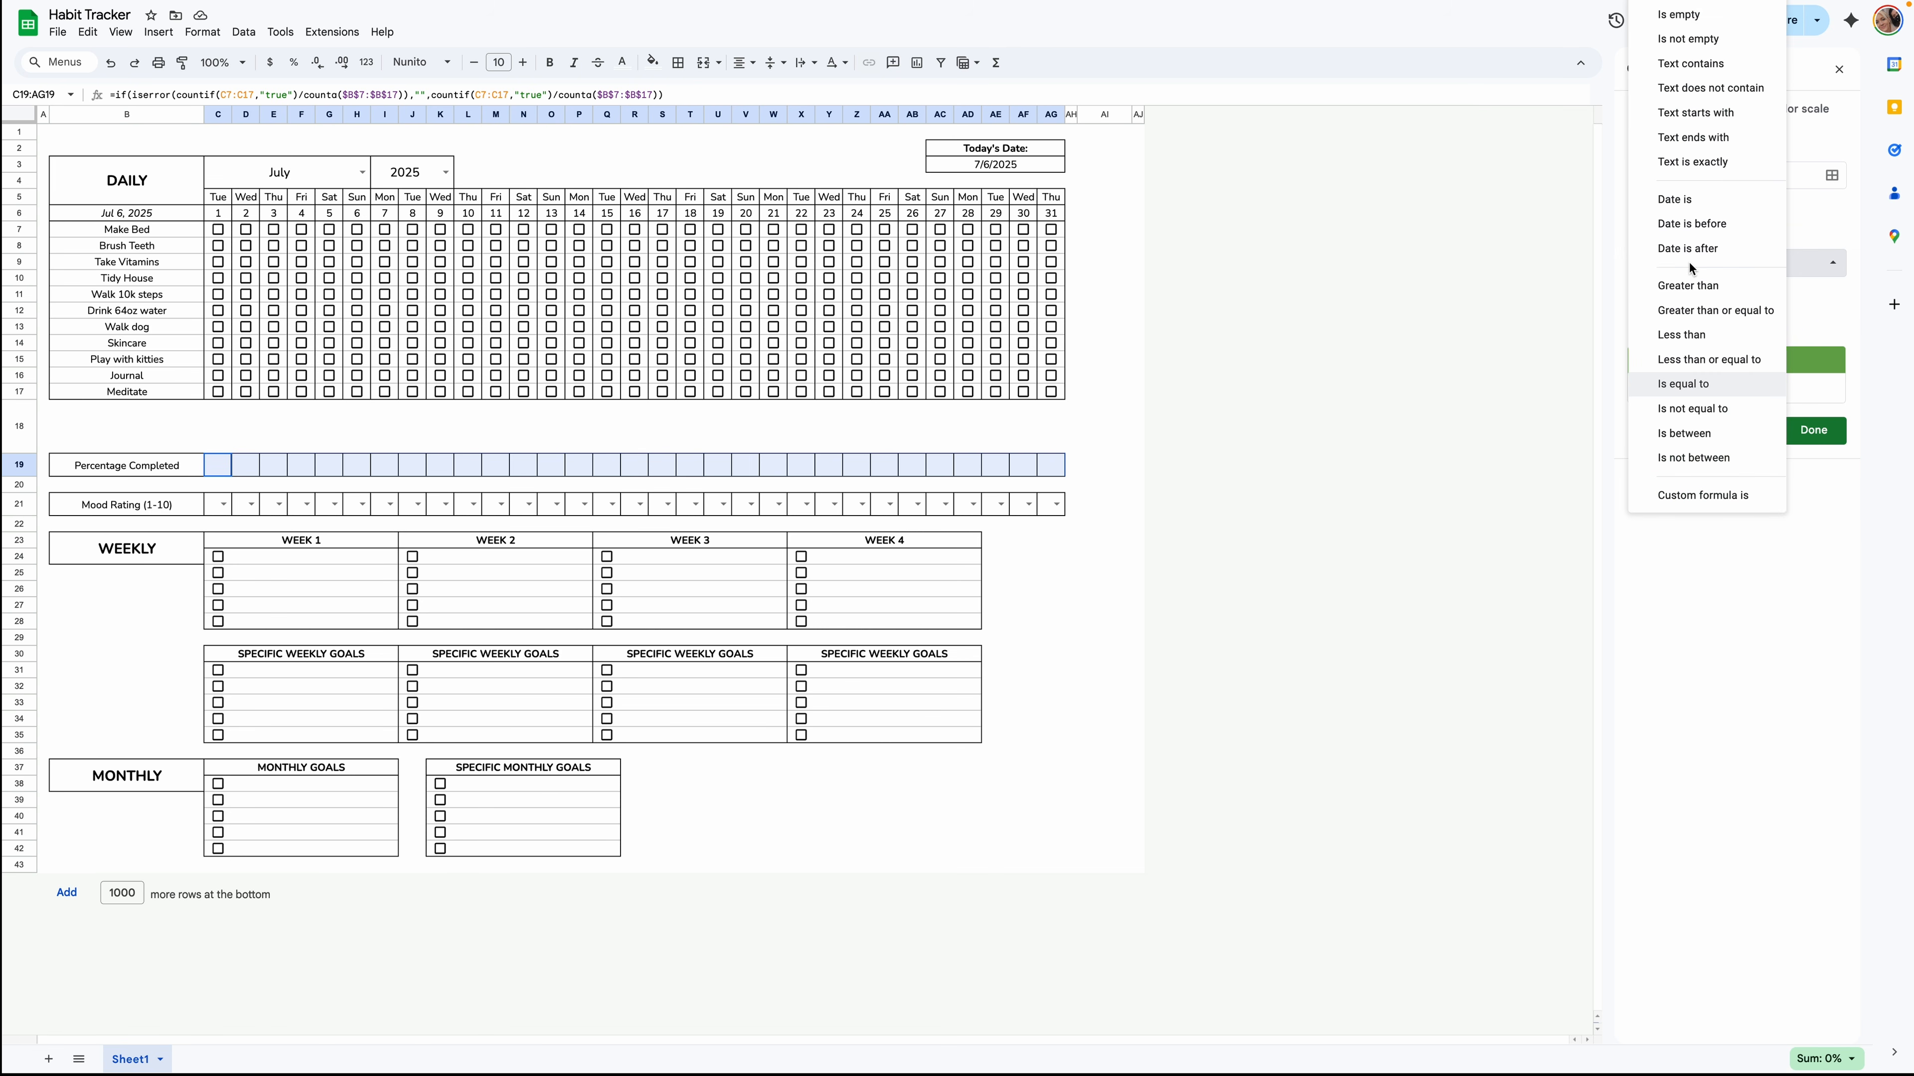
pyautogui.click(1708, 321)
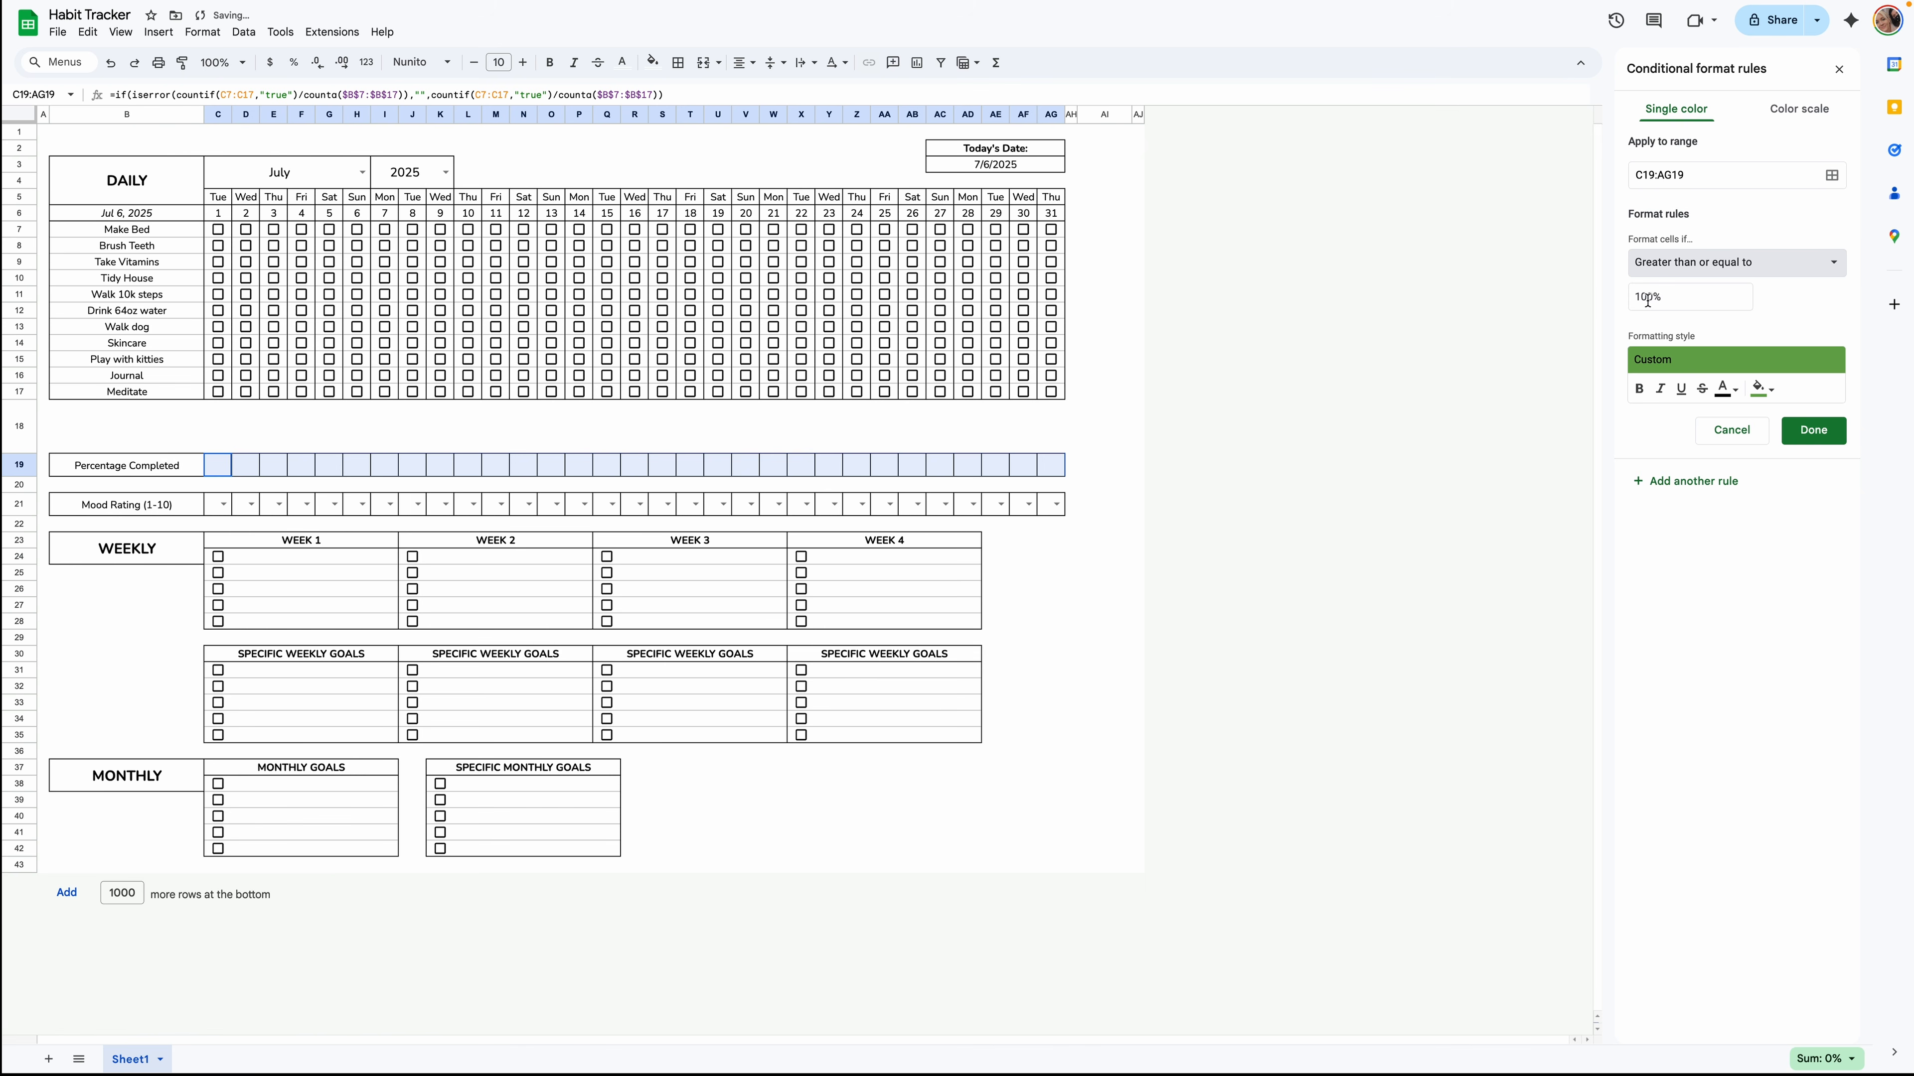
pyautogui.moveTo(1648, 300); pyautogui.dragTo(1600, 304)
pyautogui.write('7')
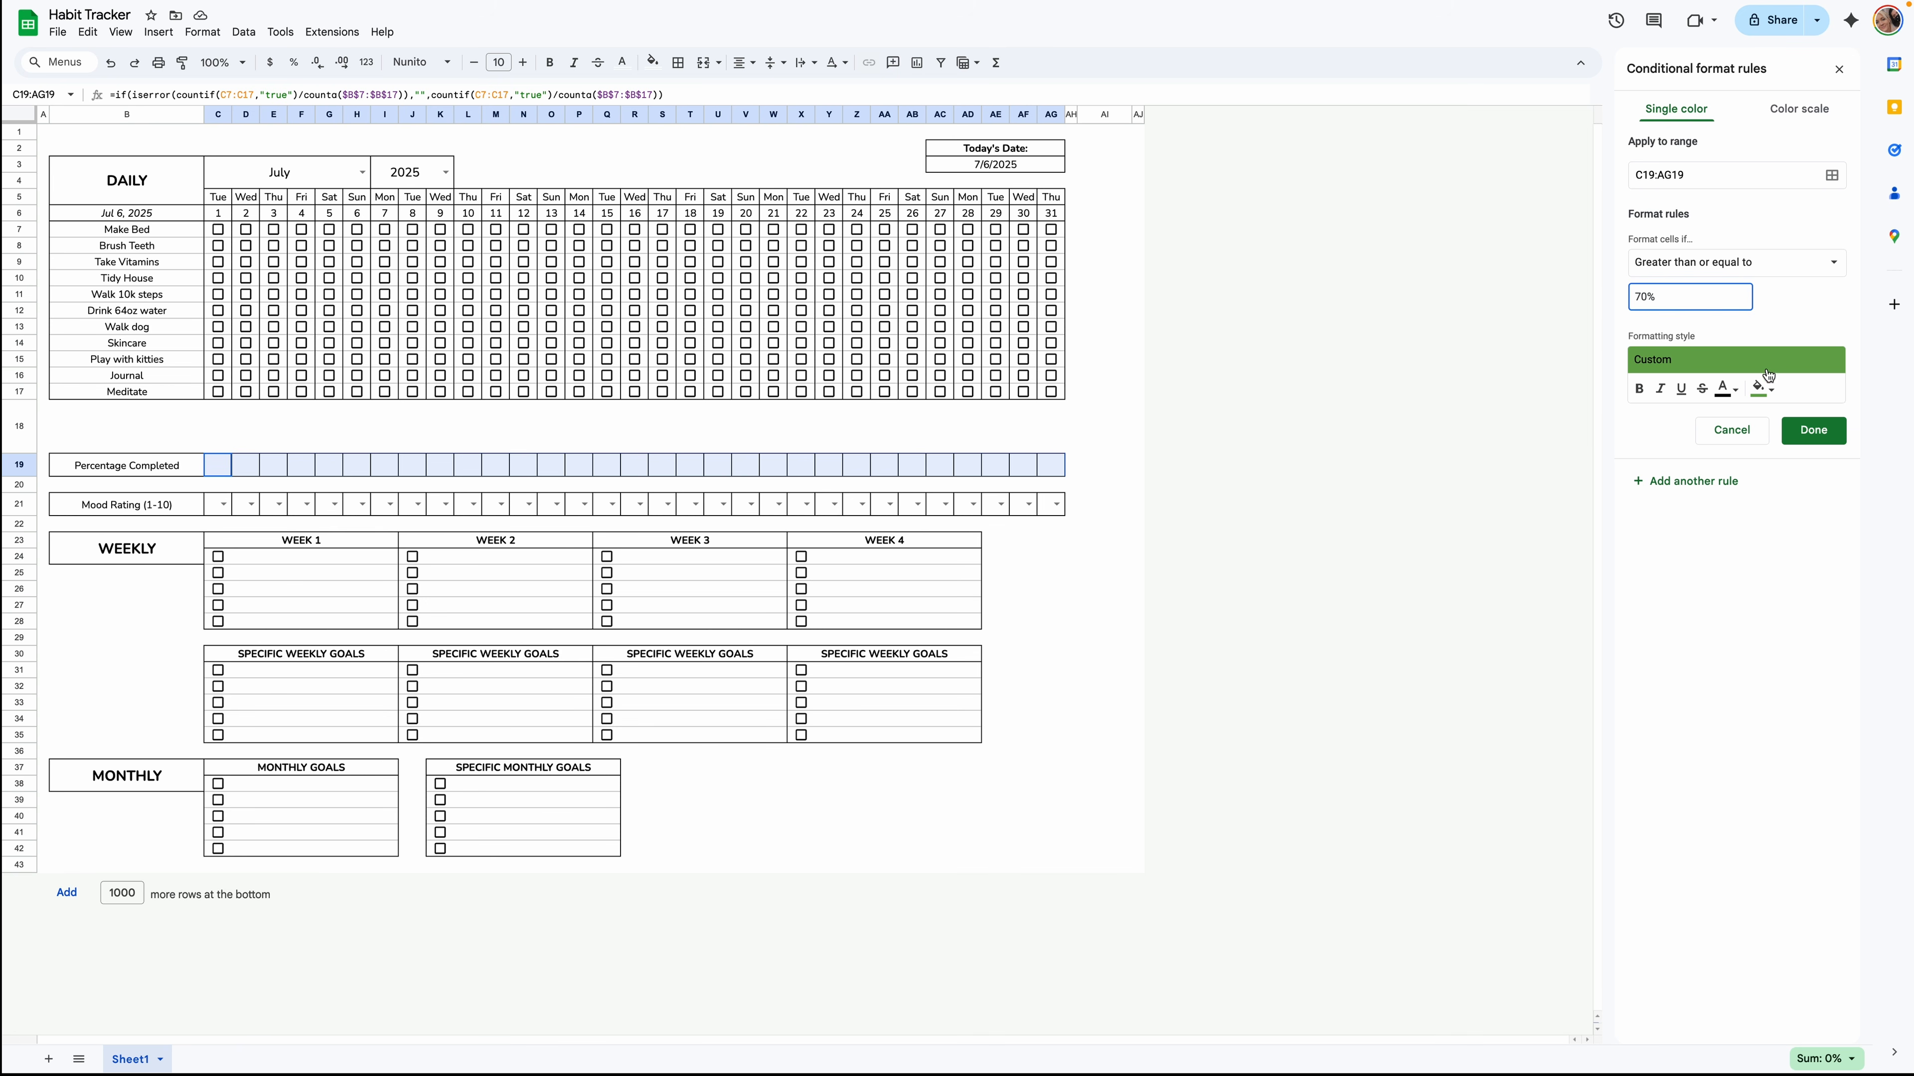
pyautogui.click(1764, 388)
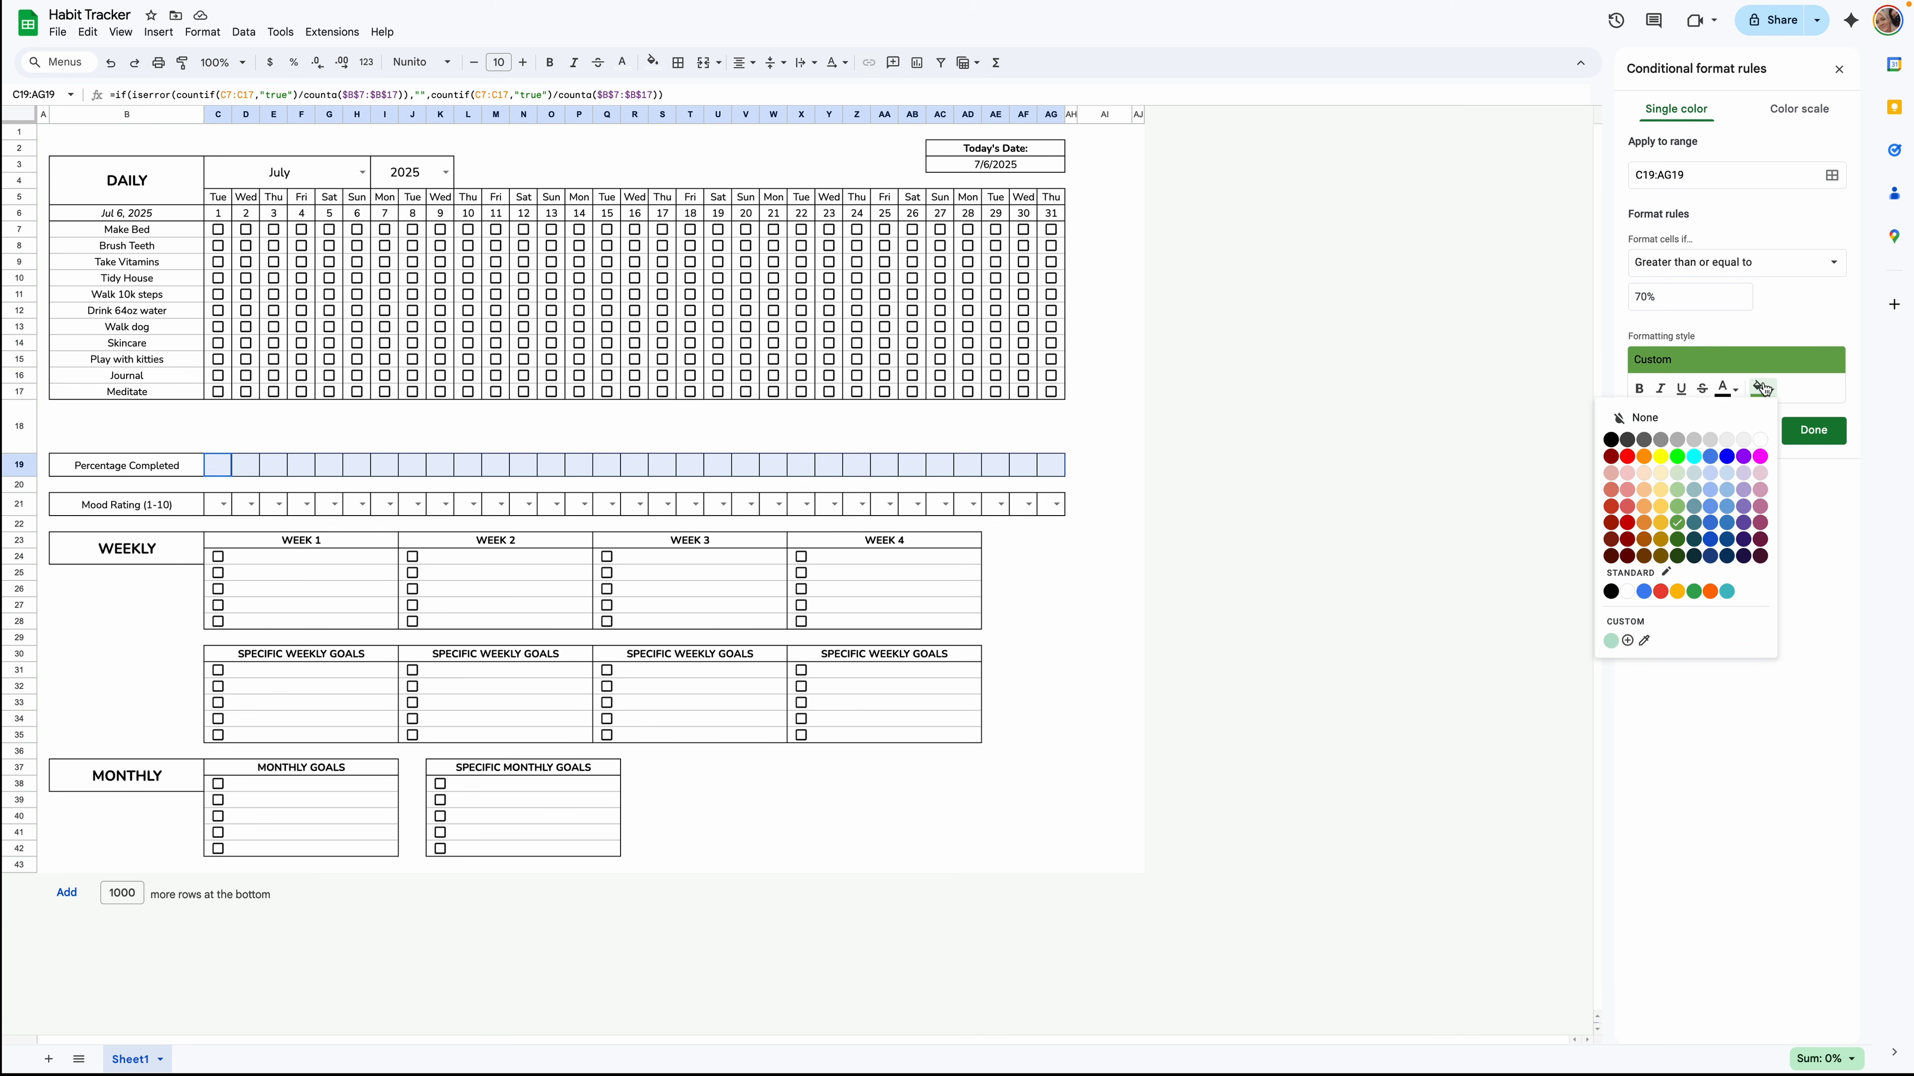
pyautogui.click(1676, 506)
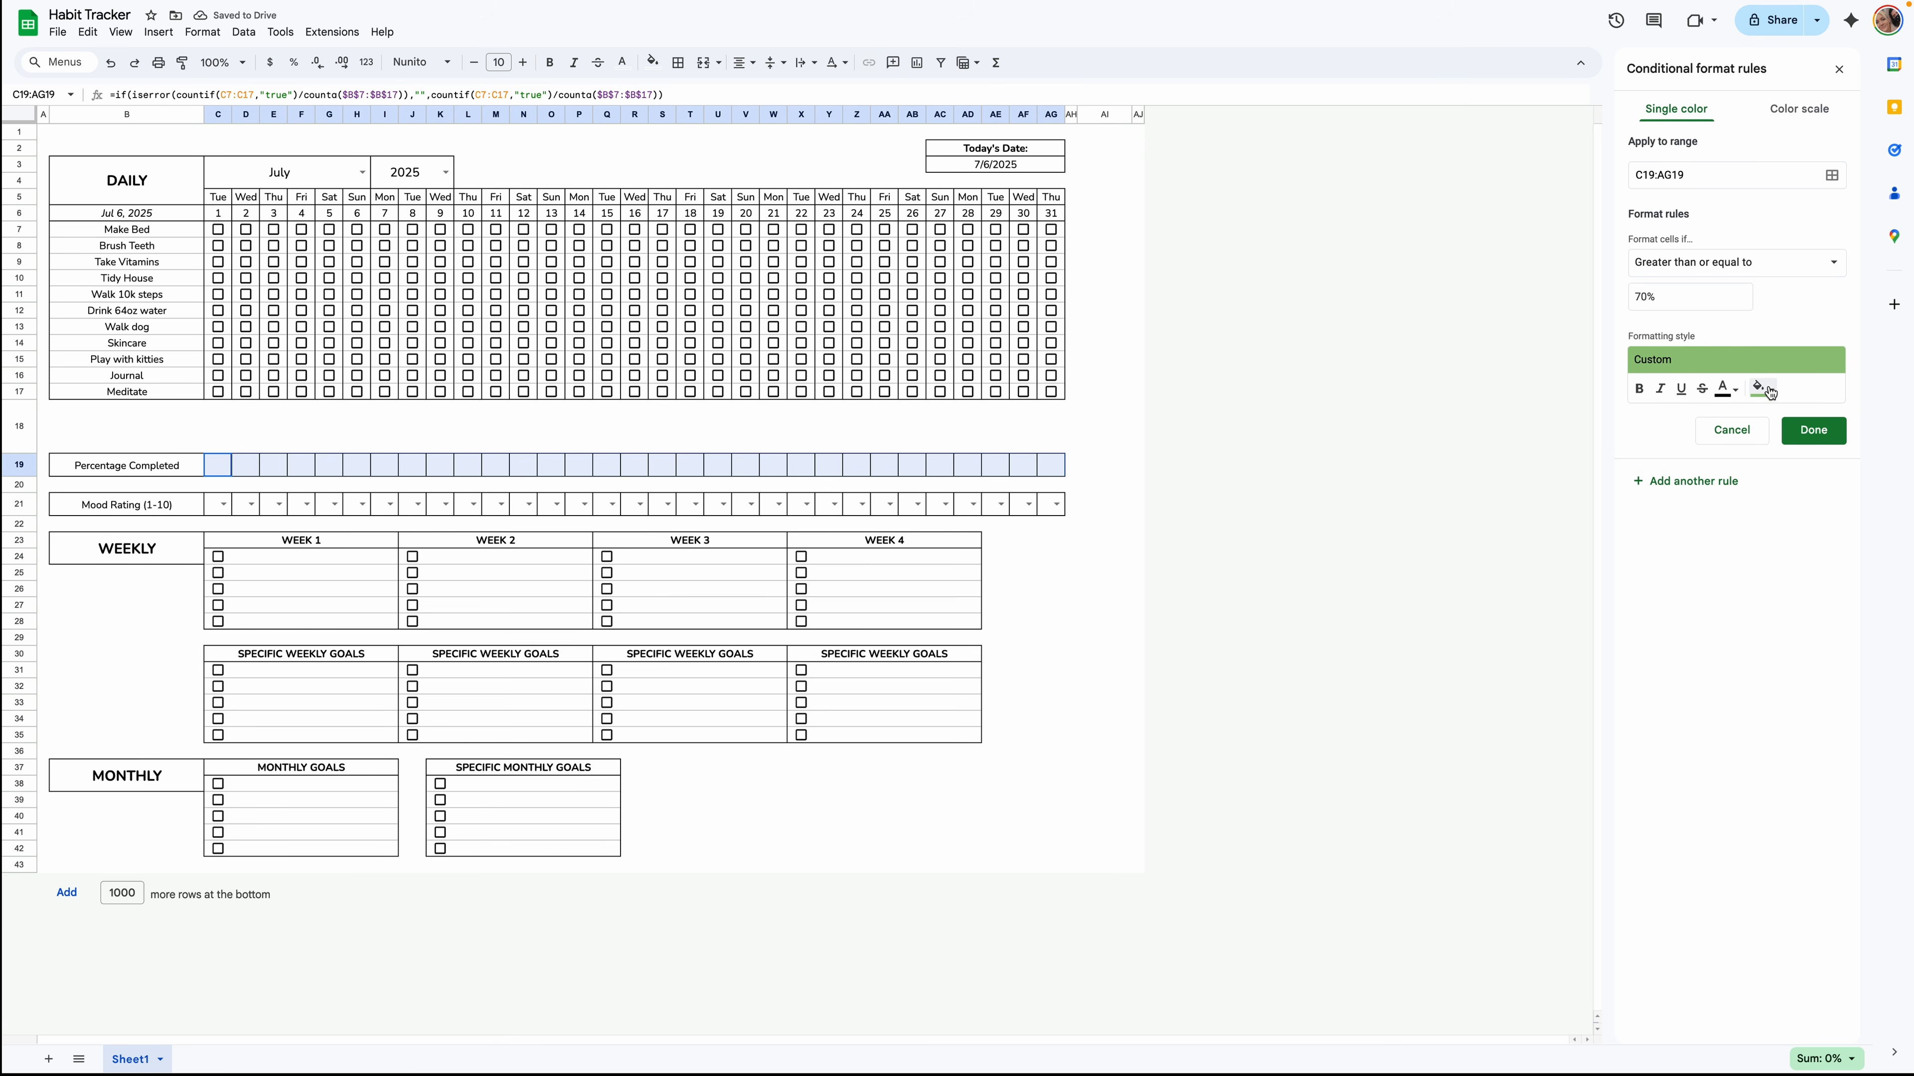
pyautogui.click(1760, 388)
pyautogui.click(1820, 394)
# Add a rule on C19:AG19 that fills values greater than 0% with light red, and save it below the other rules.
pyautogui.click(1689, 482)
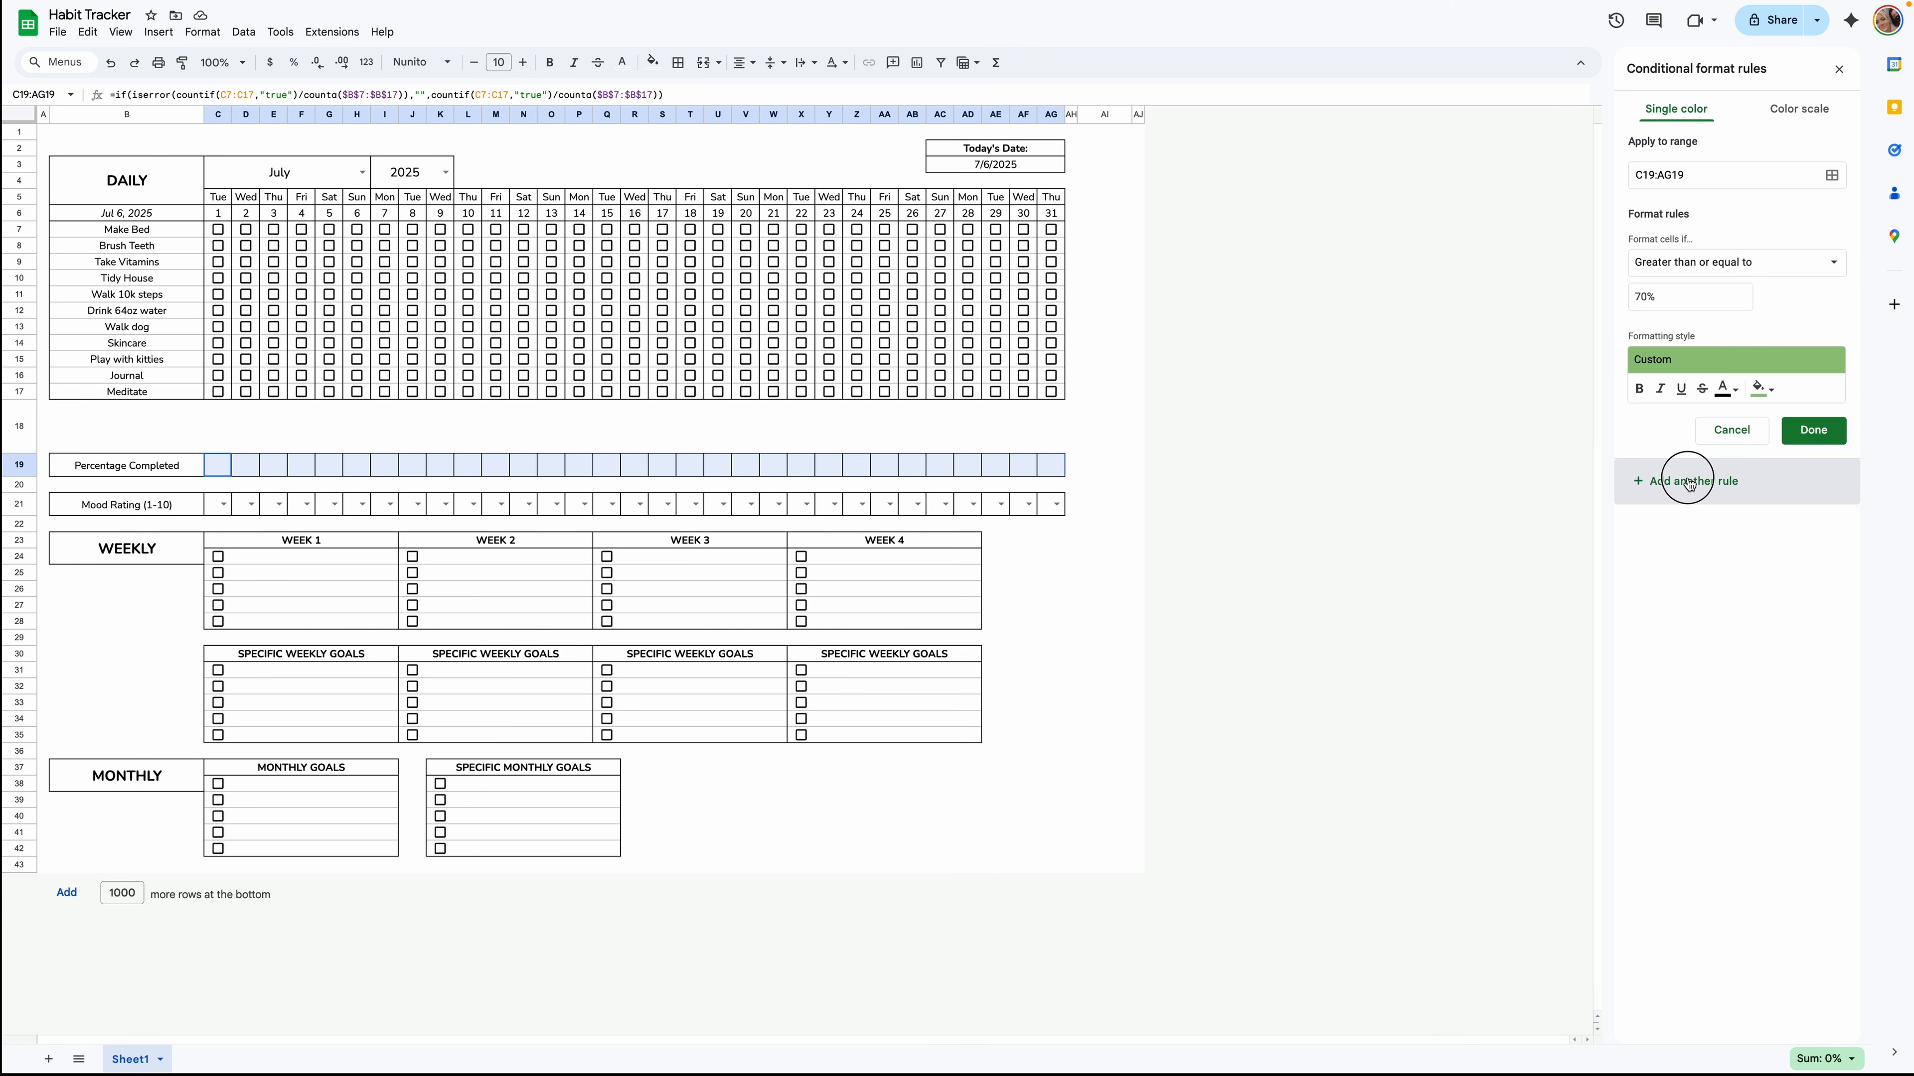
pyautogui.click(1702, 275)
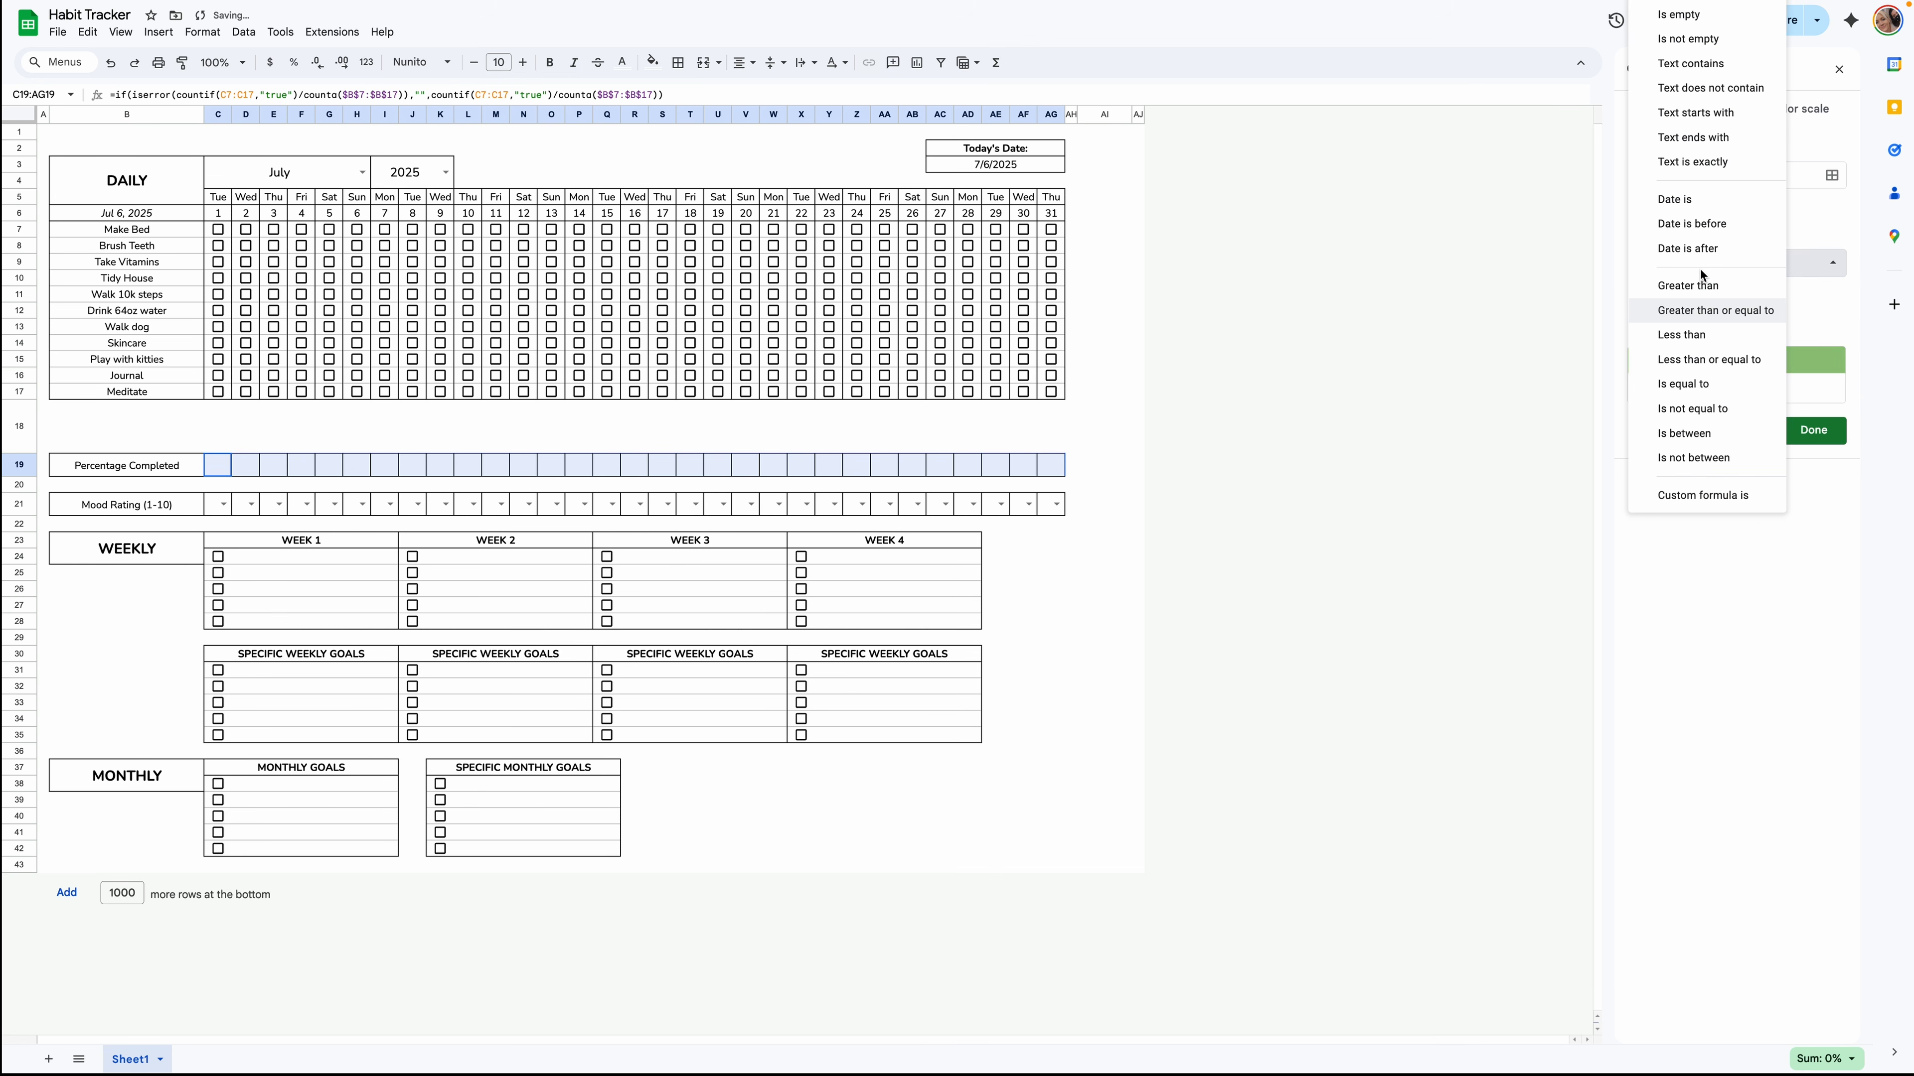
pyautogui.click(1706, 288)
pyautogui.click(1643, 300)
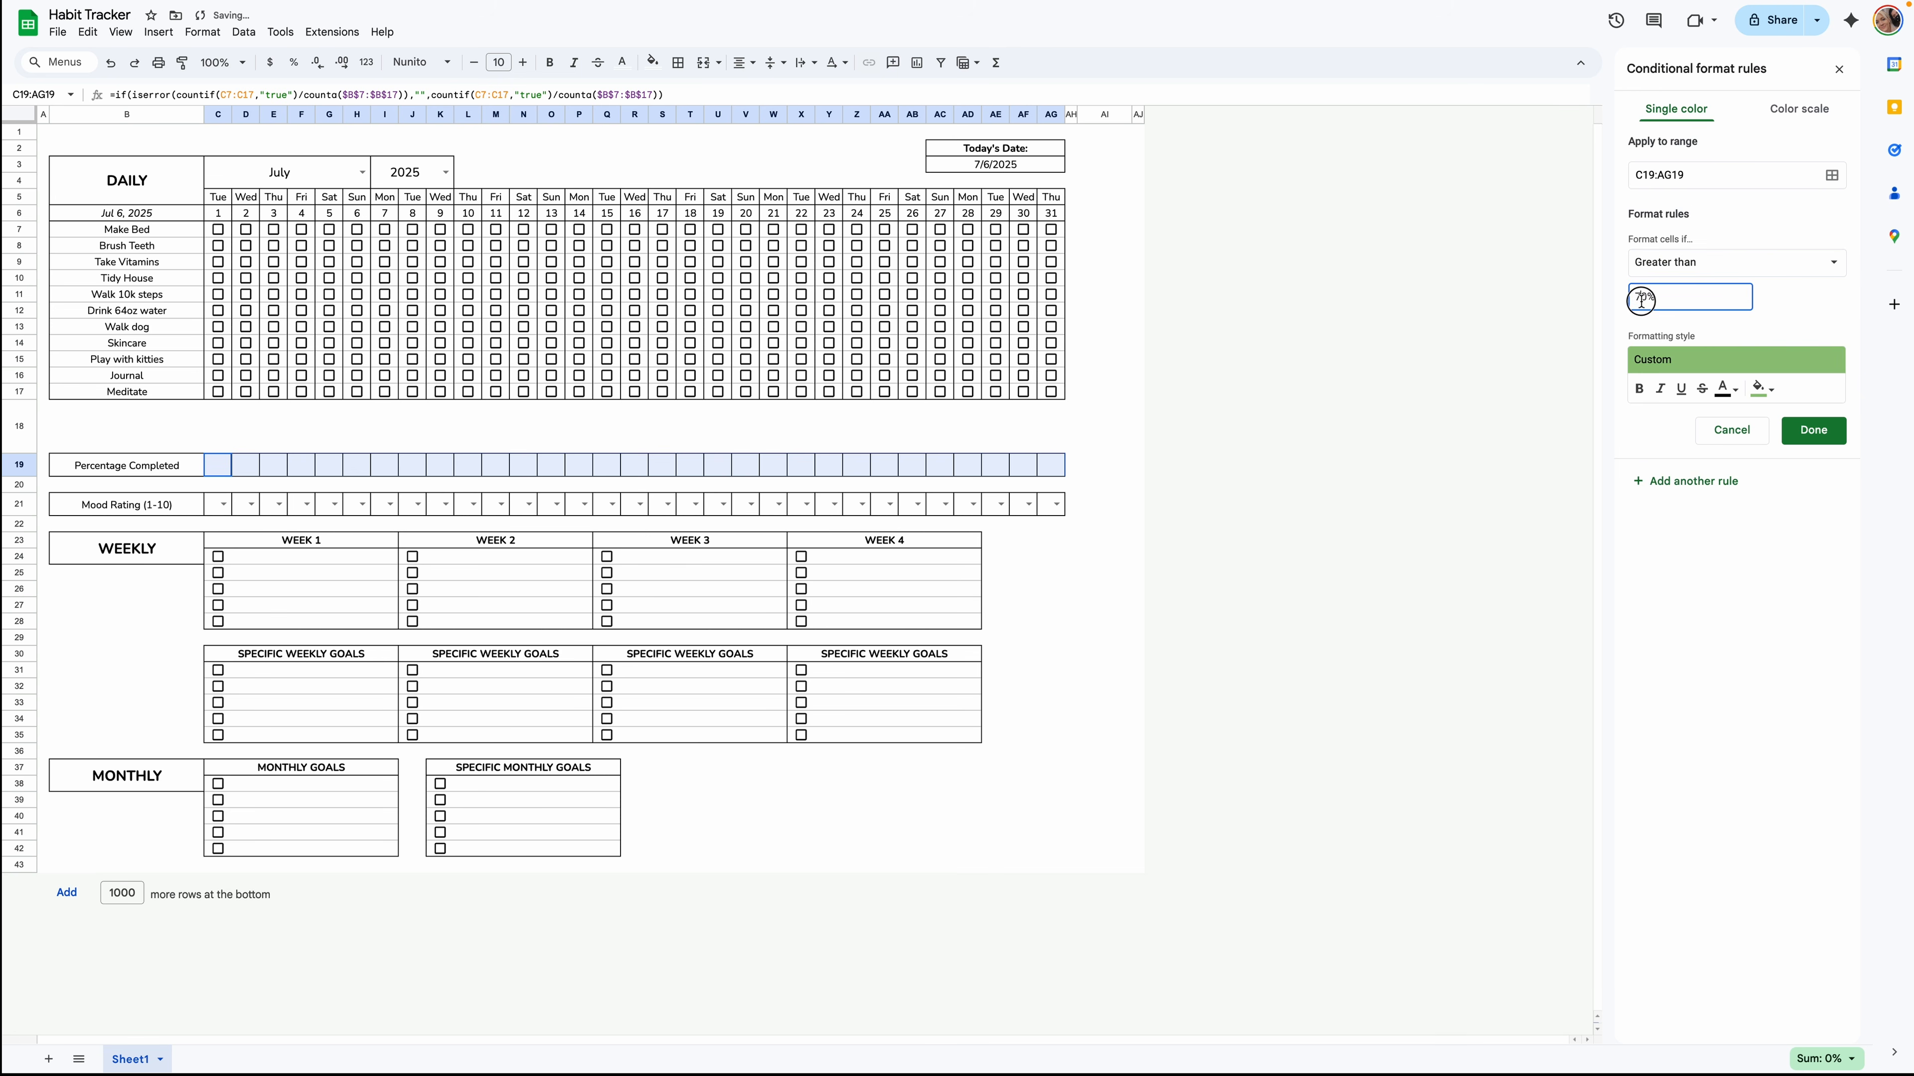
pyautogui.press('BackSpace')
pyautogui.click(1763, 390)
pyautogui.click(1629, 477)
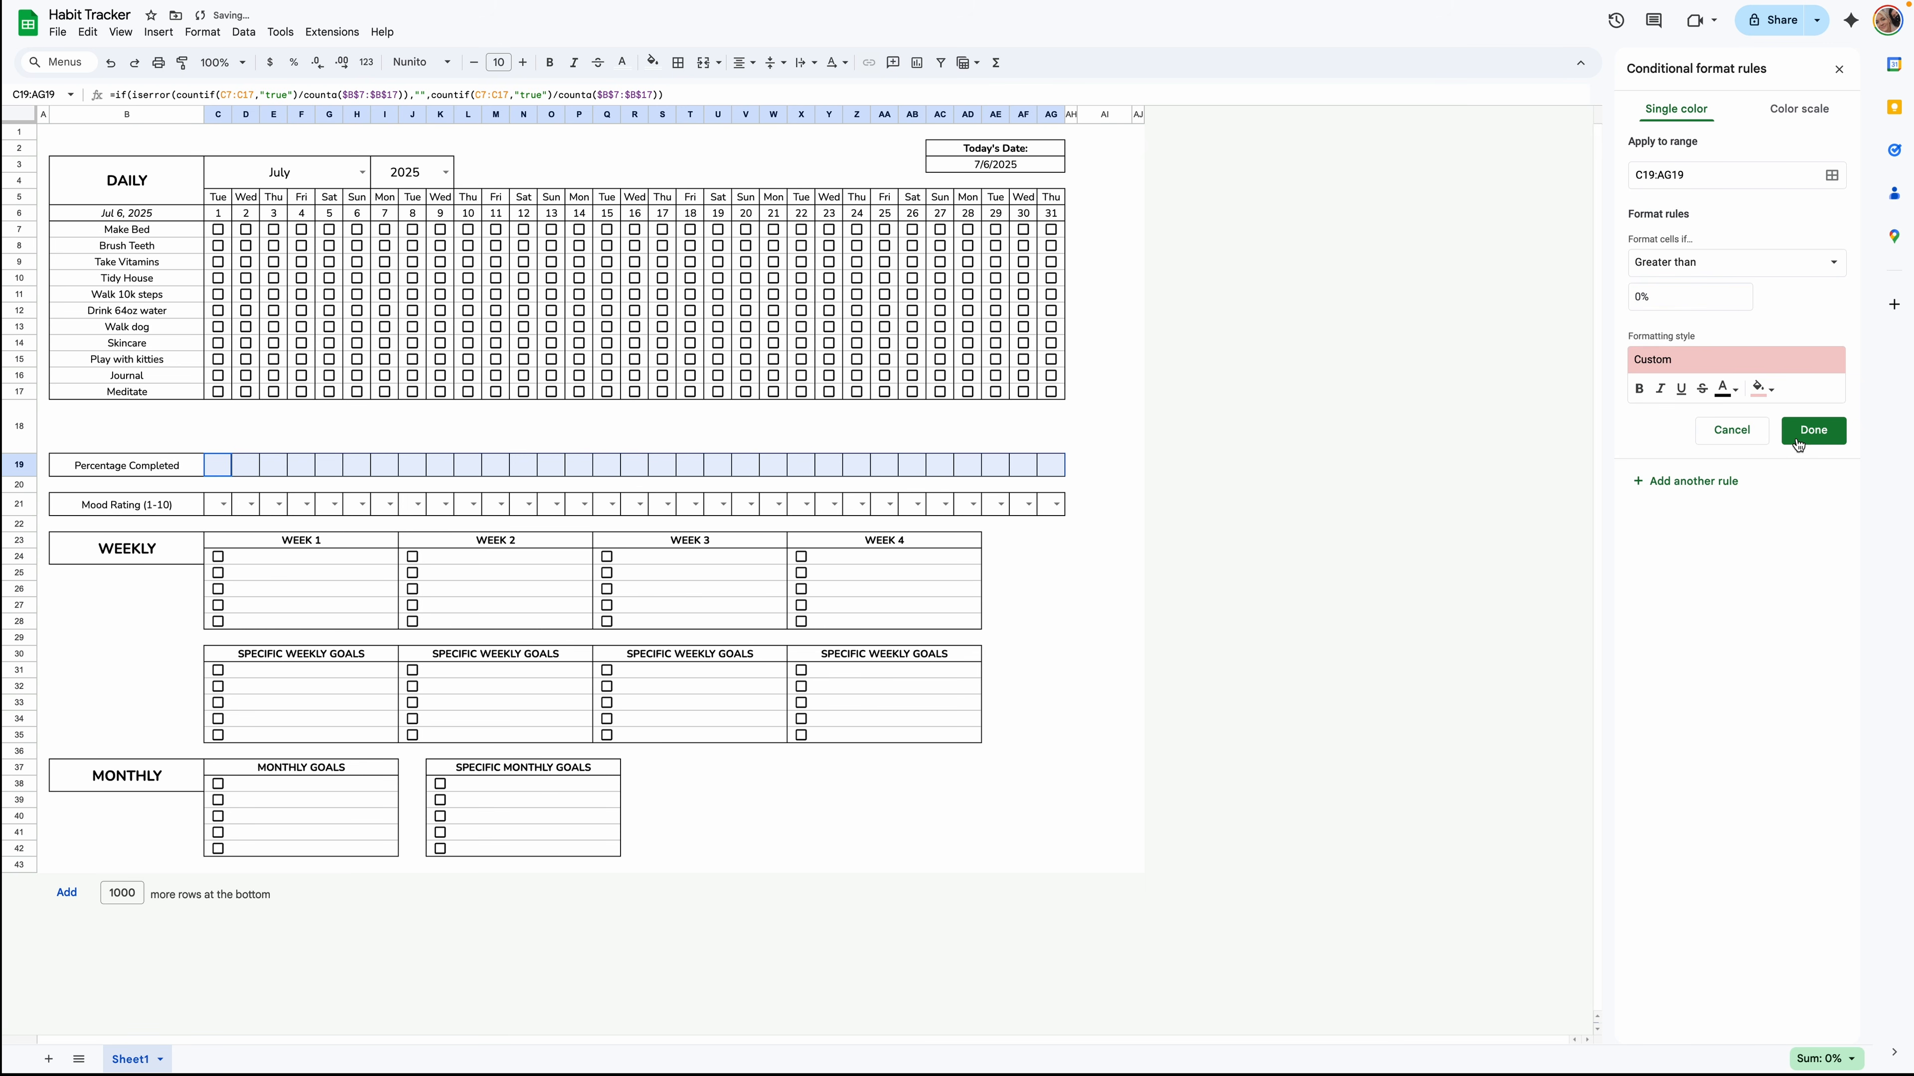
pyautogui.click(1813, 430)
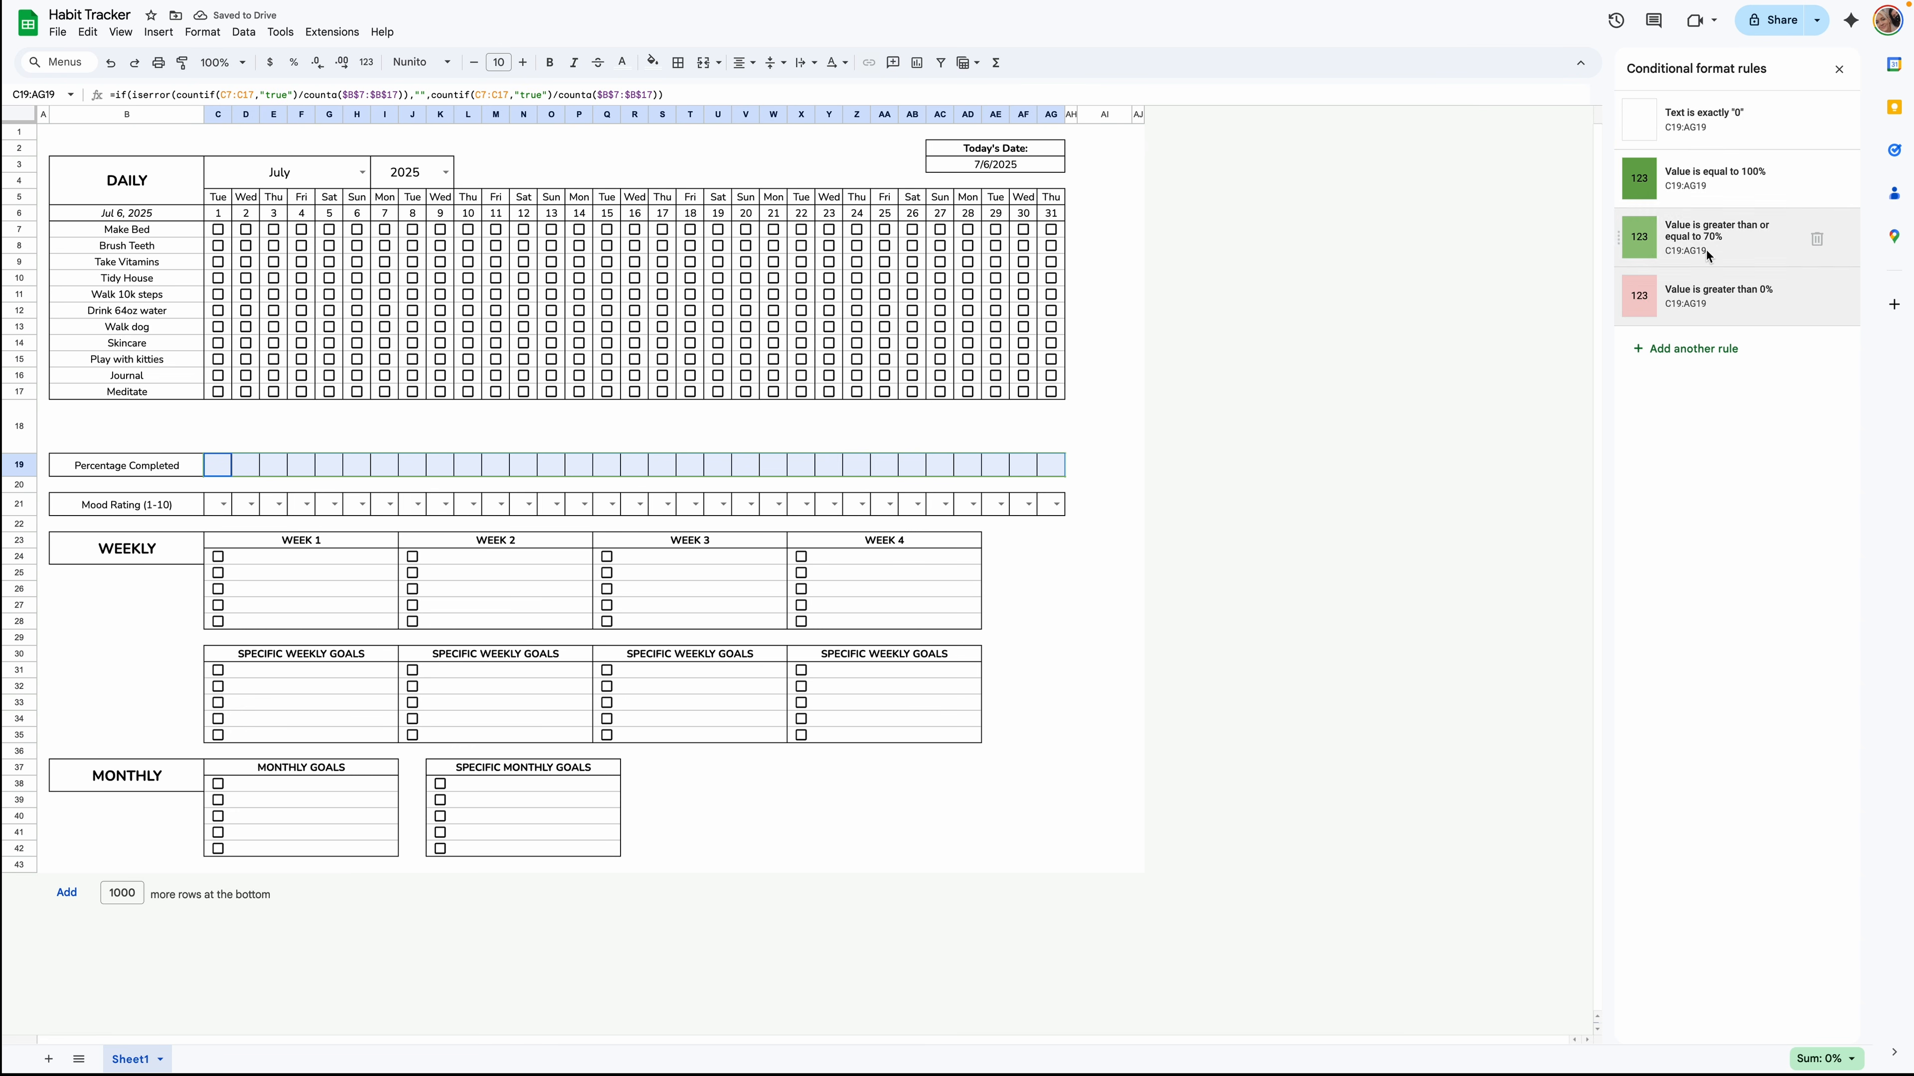
pyautogui.moveTo(1616, 296)
pyautogui.mouseDown()
pyautogui.moveTo(1611, 231)
pyautogui.moveTo(1618, 293)
pyautogui.mouseUp()
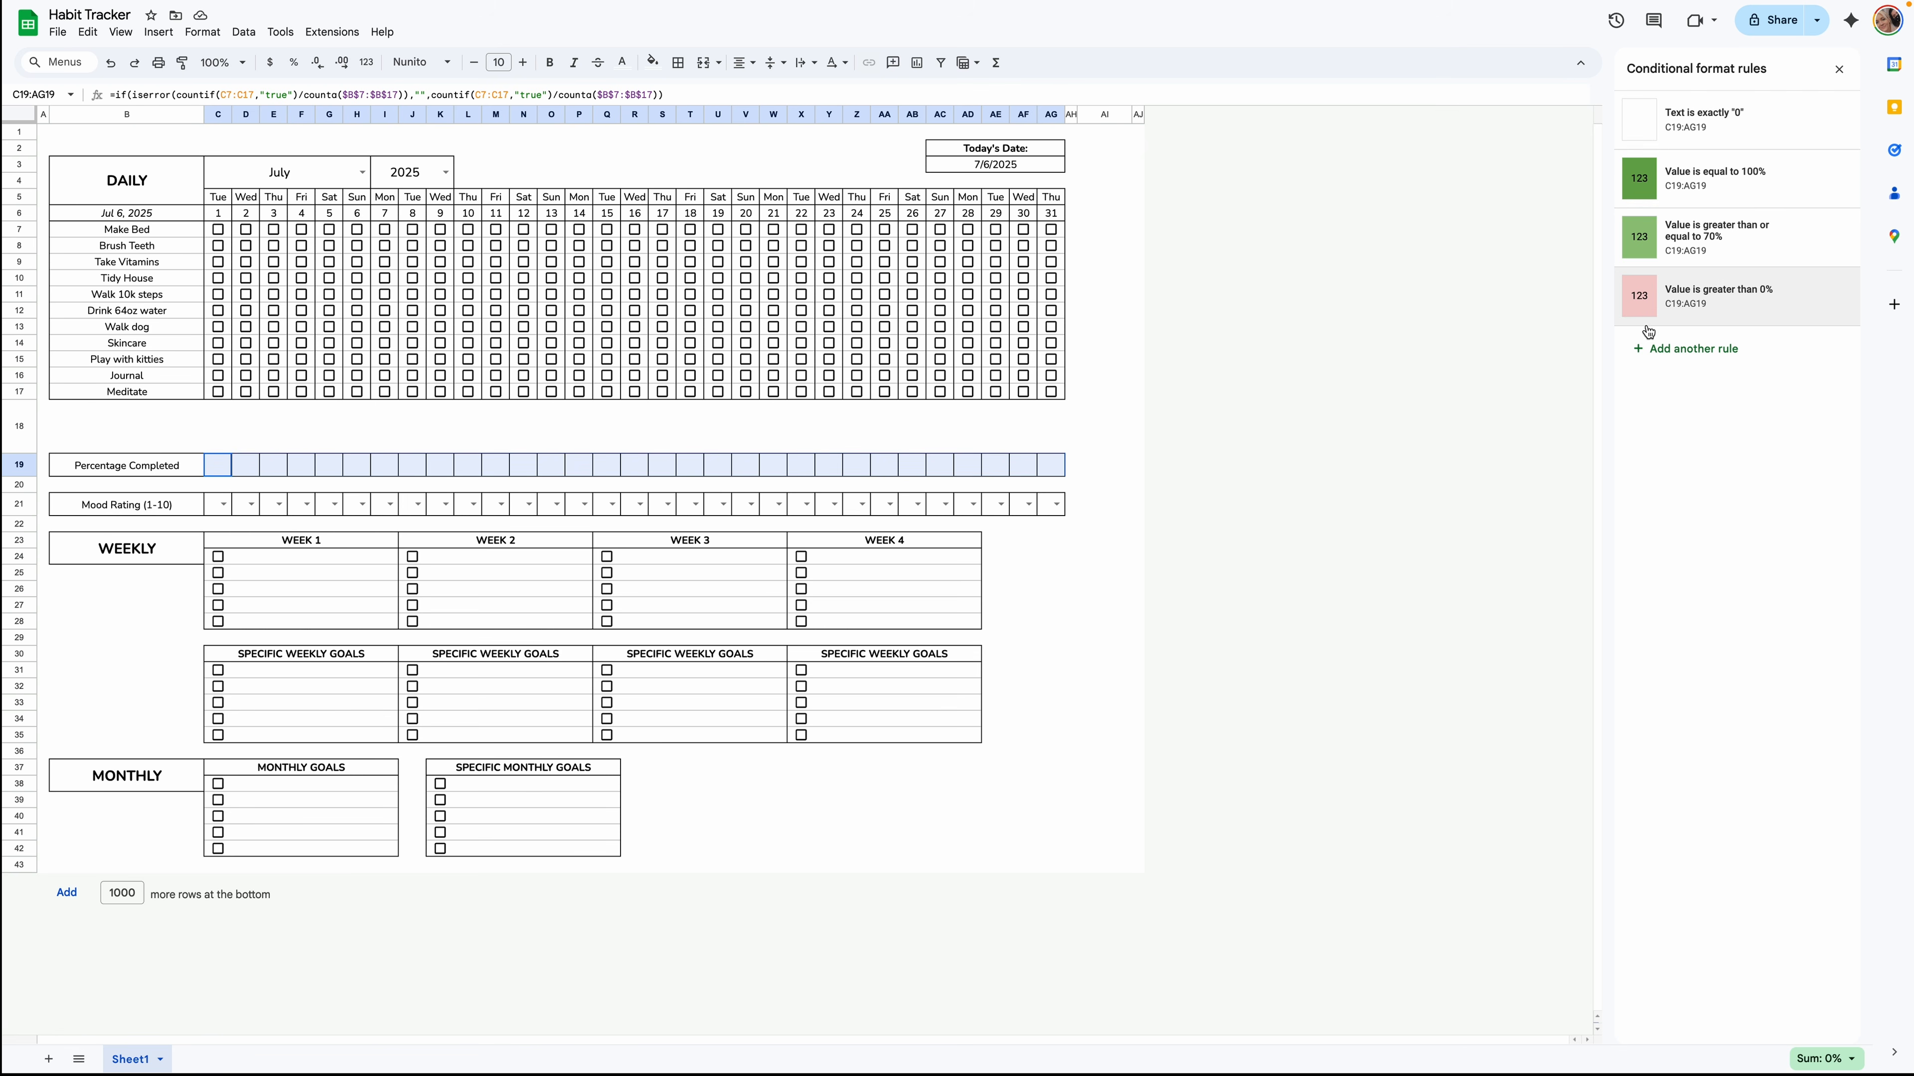
# Mark every habit from Make Bed through Meditate as done for day 1 to test the percentage colors.
pyautogui.click(221, 234)
pyautogui.click(220, 231)
pyautogui.click(219, 246)
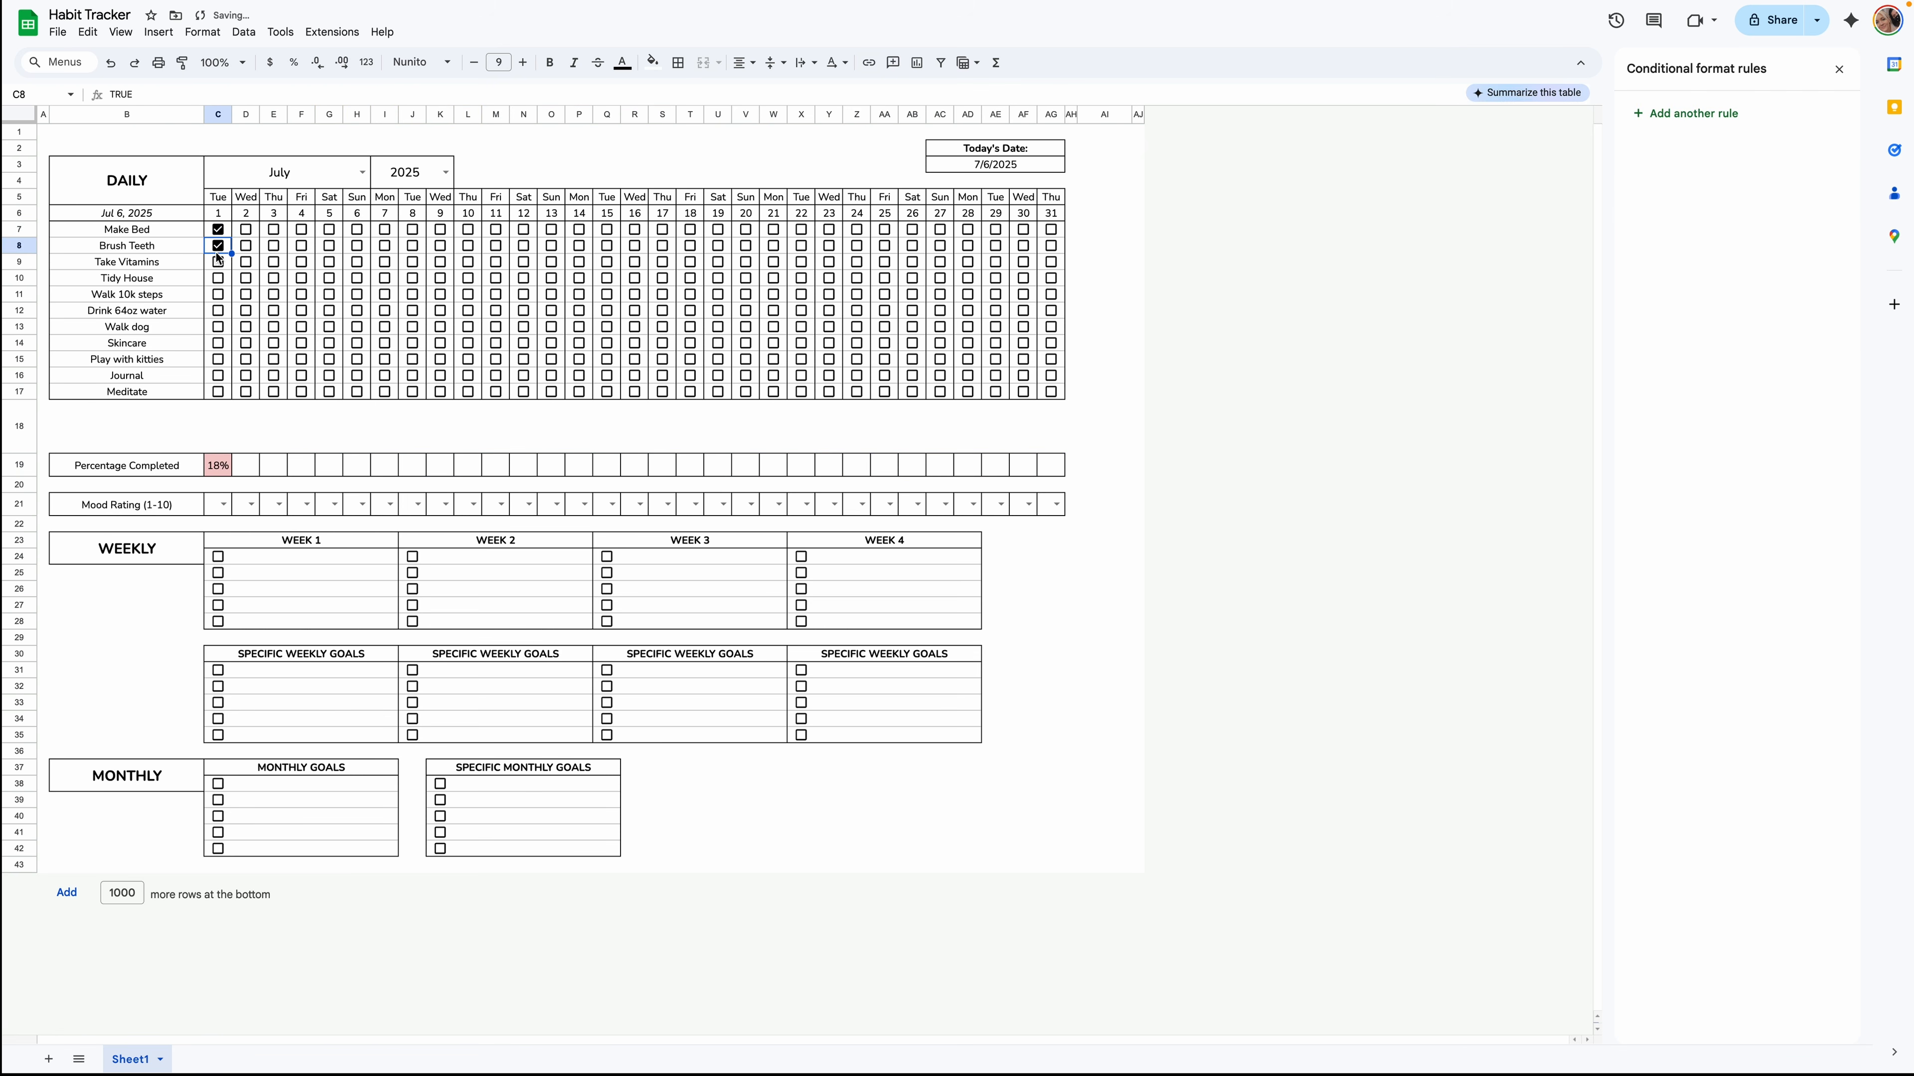
pyautogui.click(219, 263)
pyautogui.click(219, 279)
pyautogui.click(219, 294)
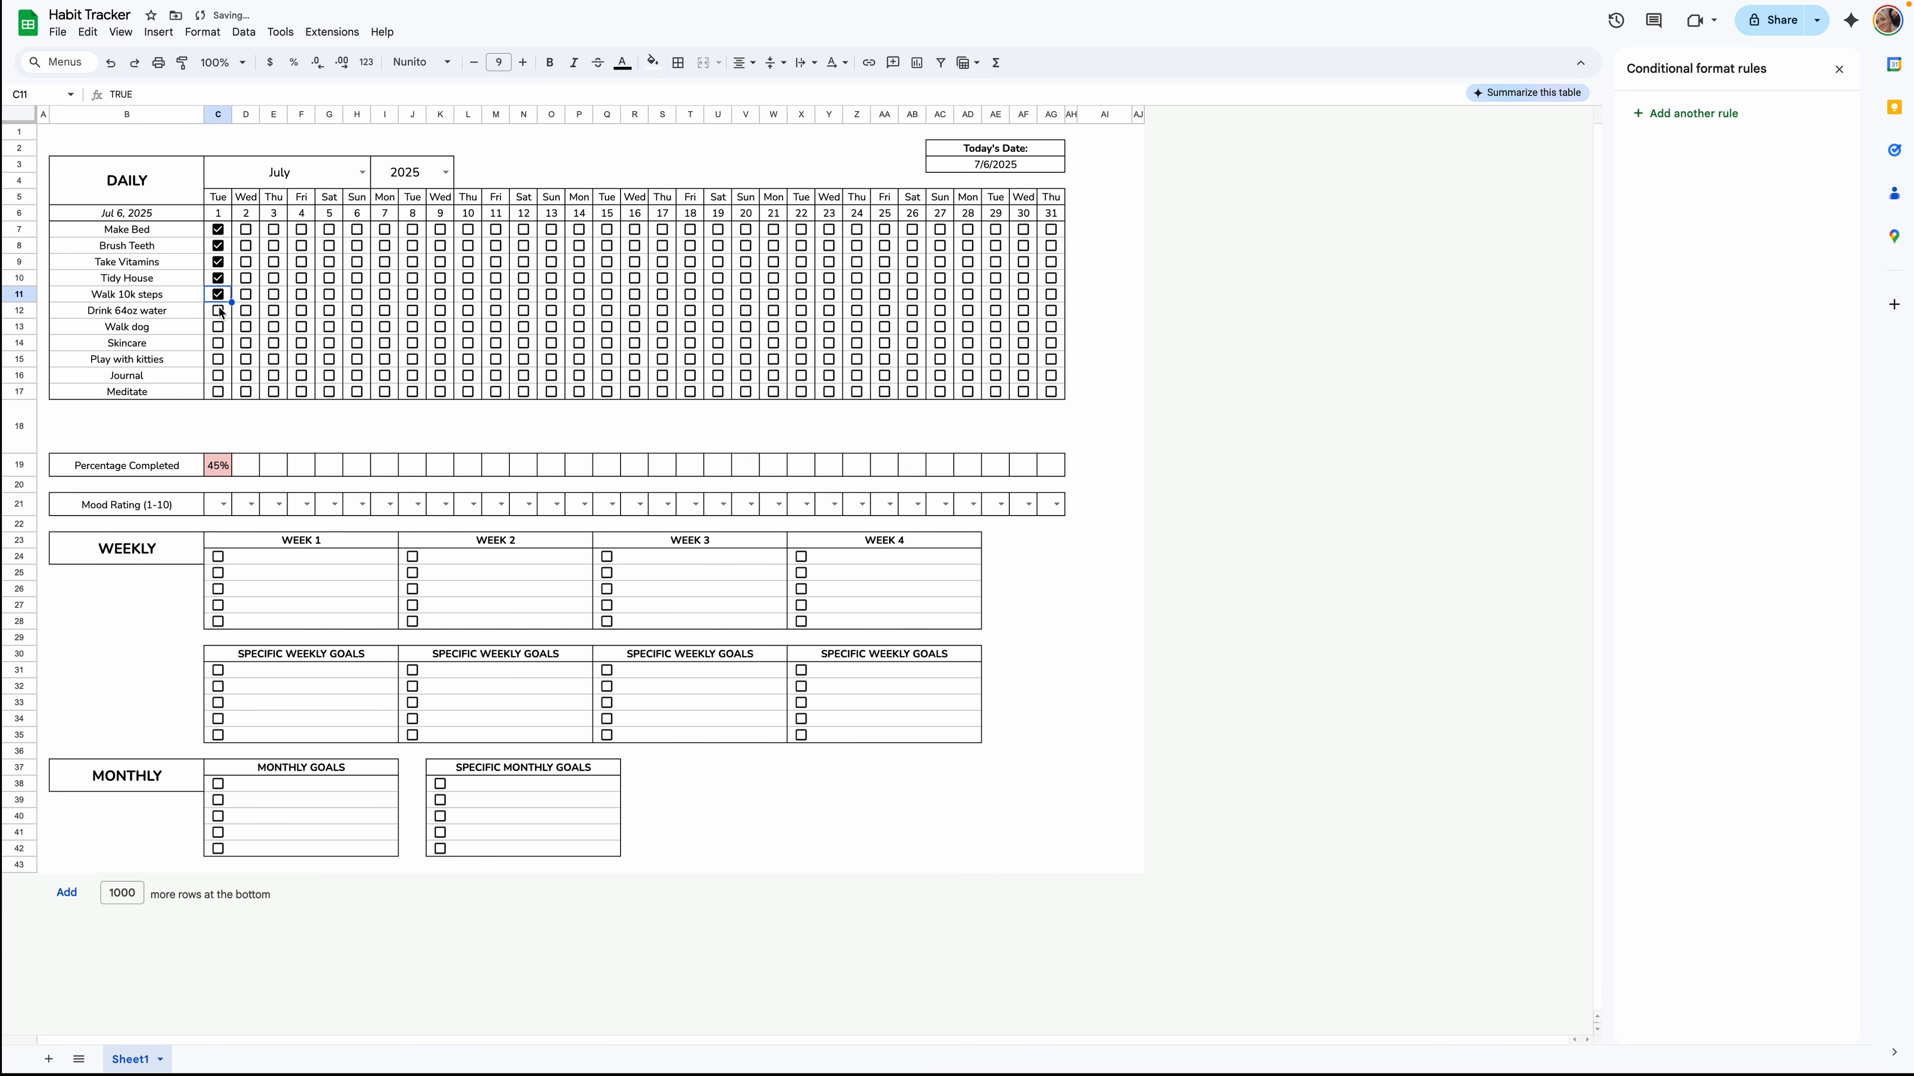
pyautogui.click(219, 310)
pyautogui.click(220, 327)
pyautogui.click(220, 343)
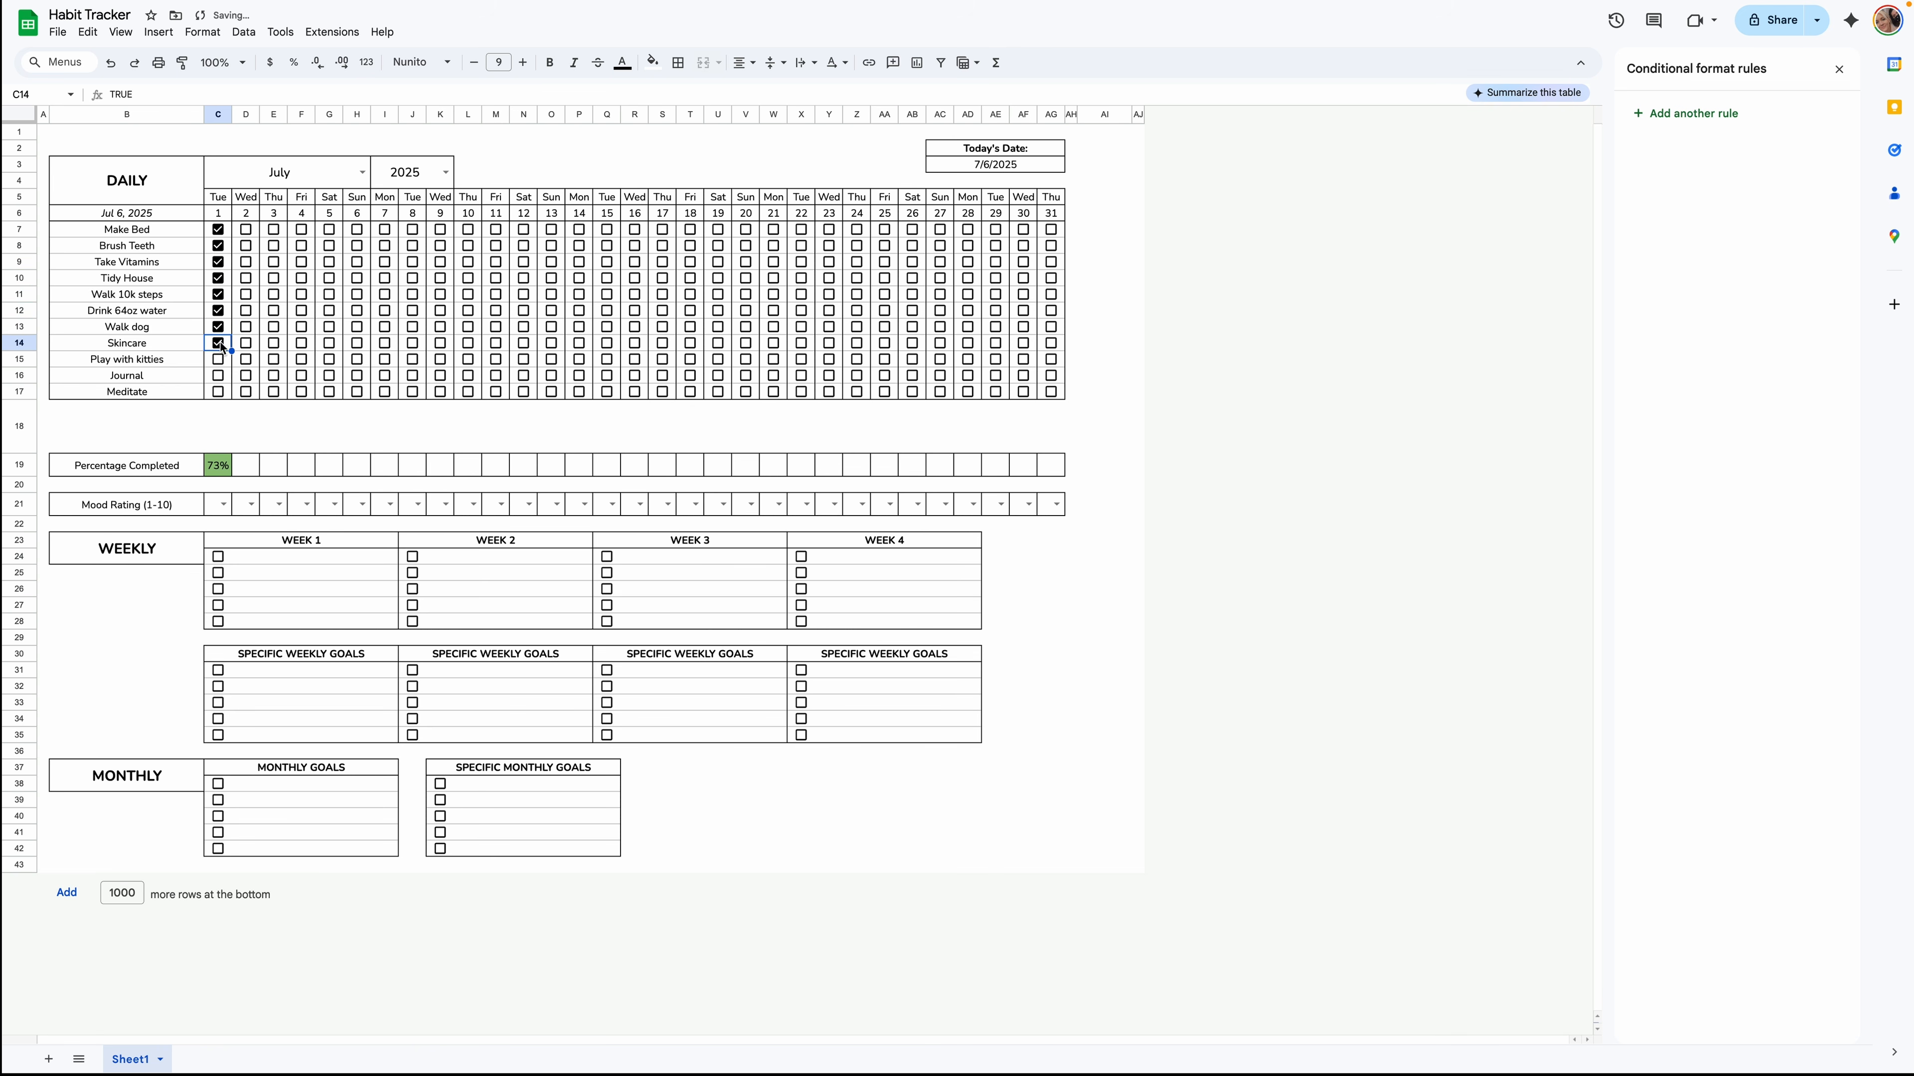
pyautogui.click(218, 359)
pyautogui.click(219, 375)
pyautogui.click(219, 392)
# Set the mood ratings for days 1 through 4 to 8, 8, 9 and 5.
pyautogui.click(220, 504)
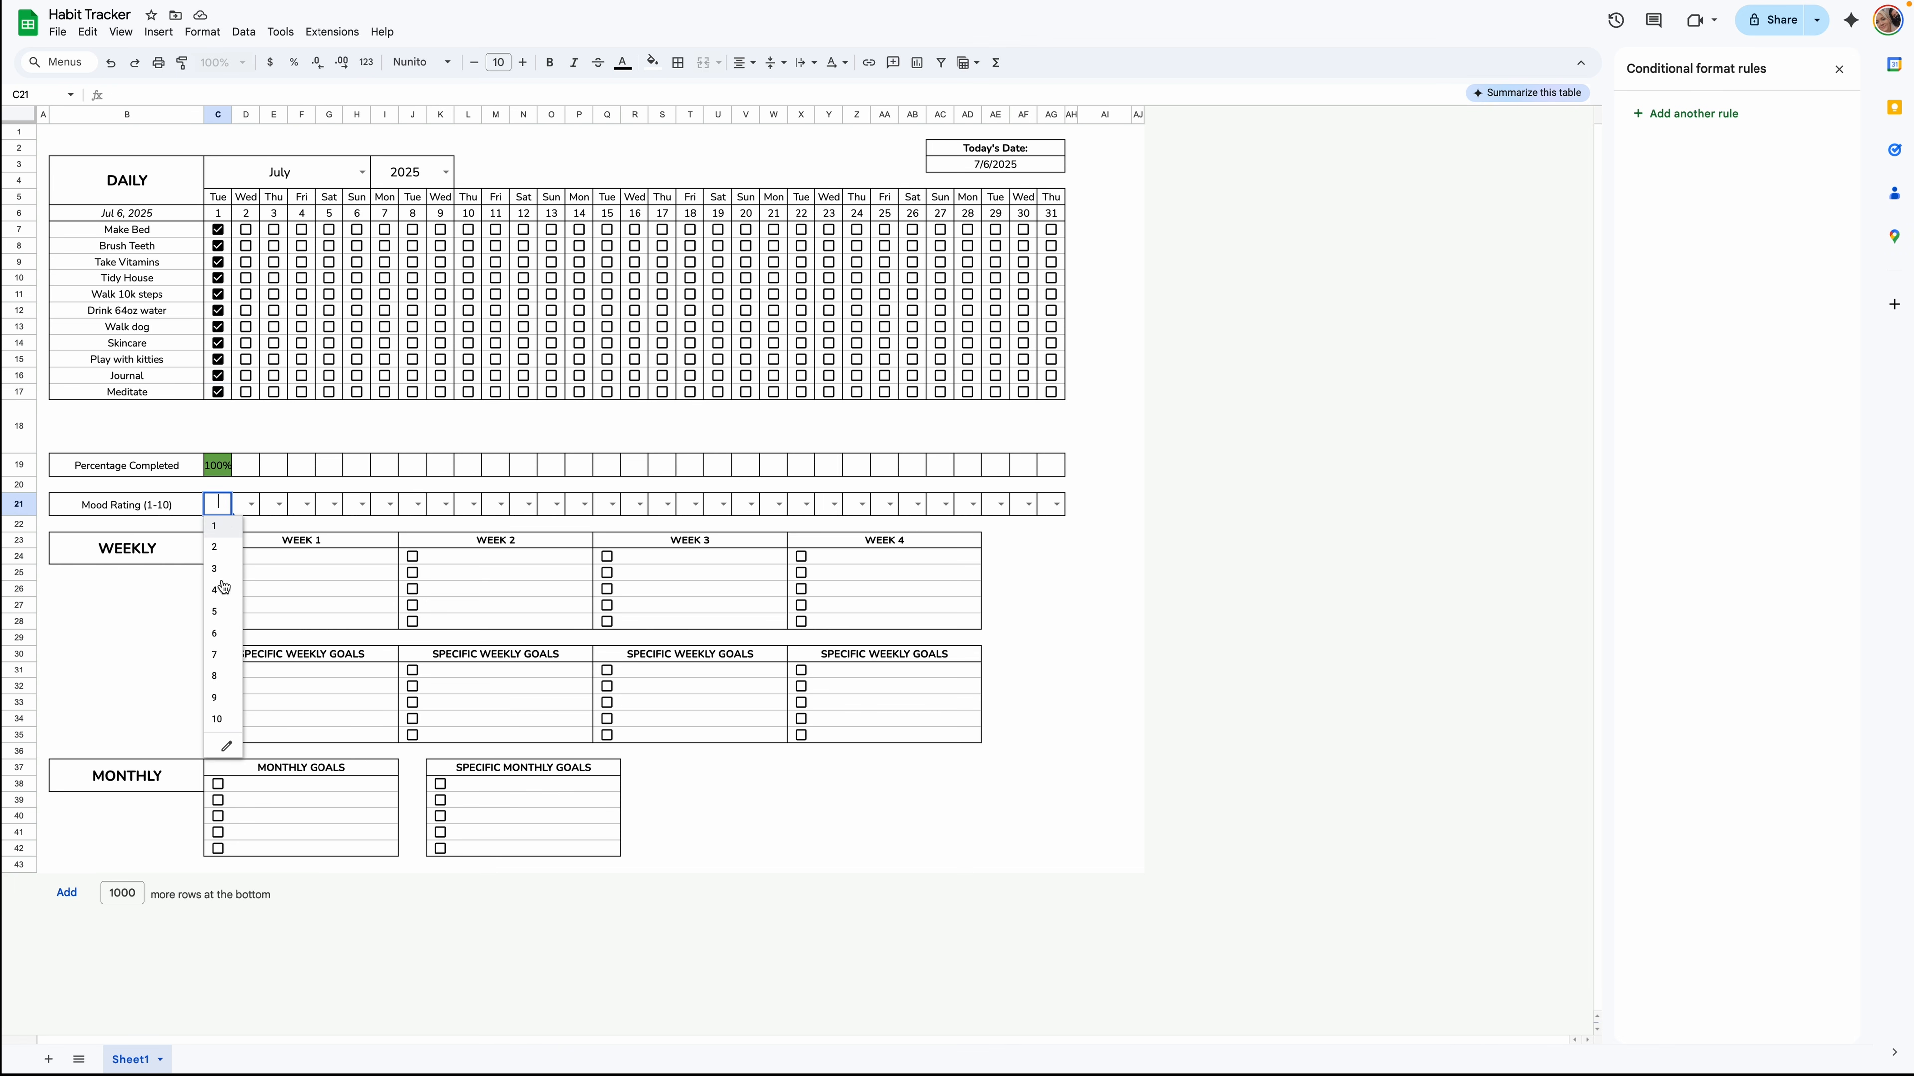
pyautogui.click(218, 685)
pyautogui.click(253, 505)
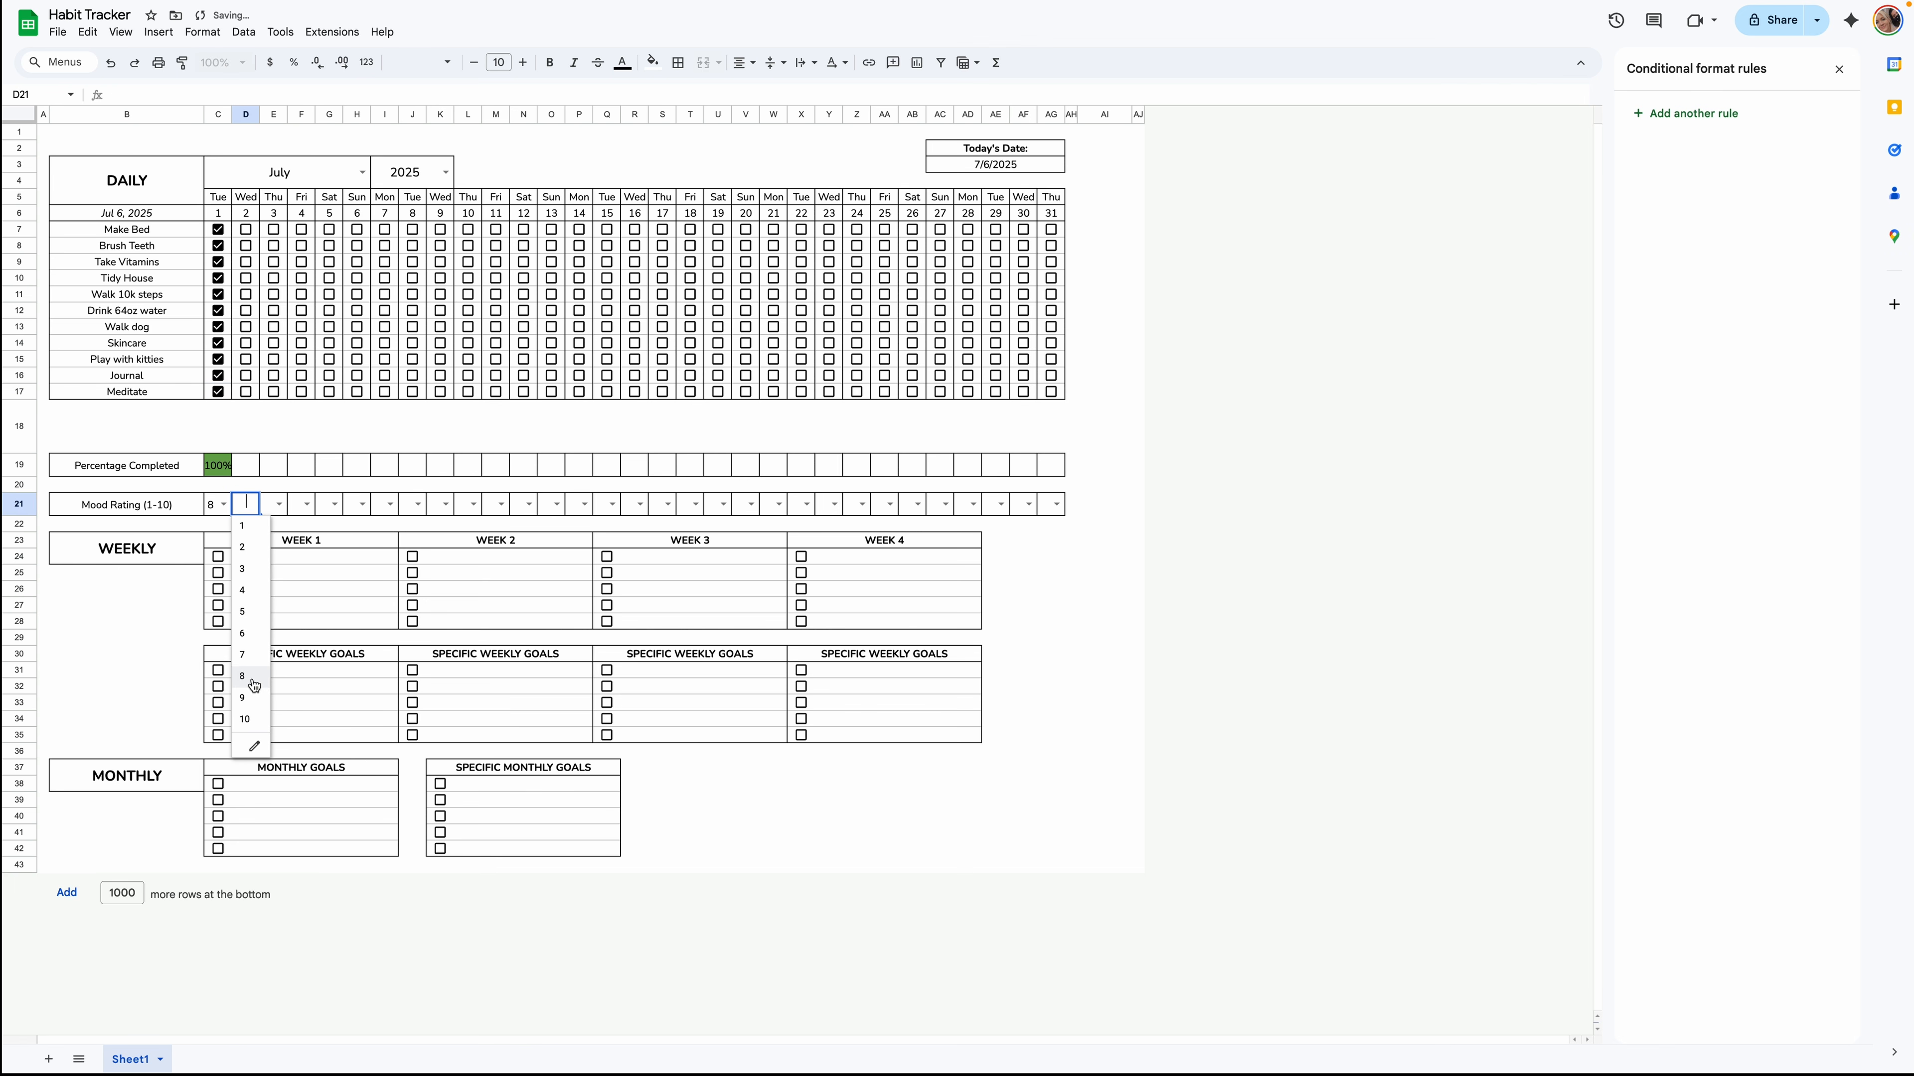
pyautogui.click(246, 676)
pyautogui.click(276, 505)
pyautogui.click(280, 707)
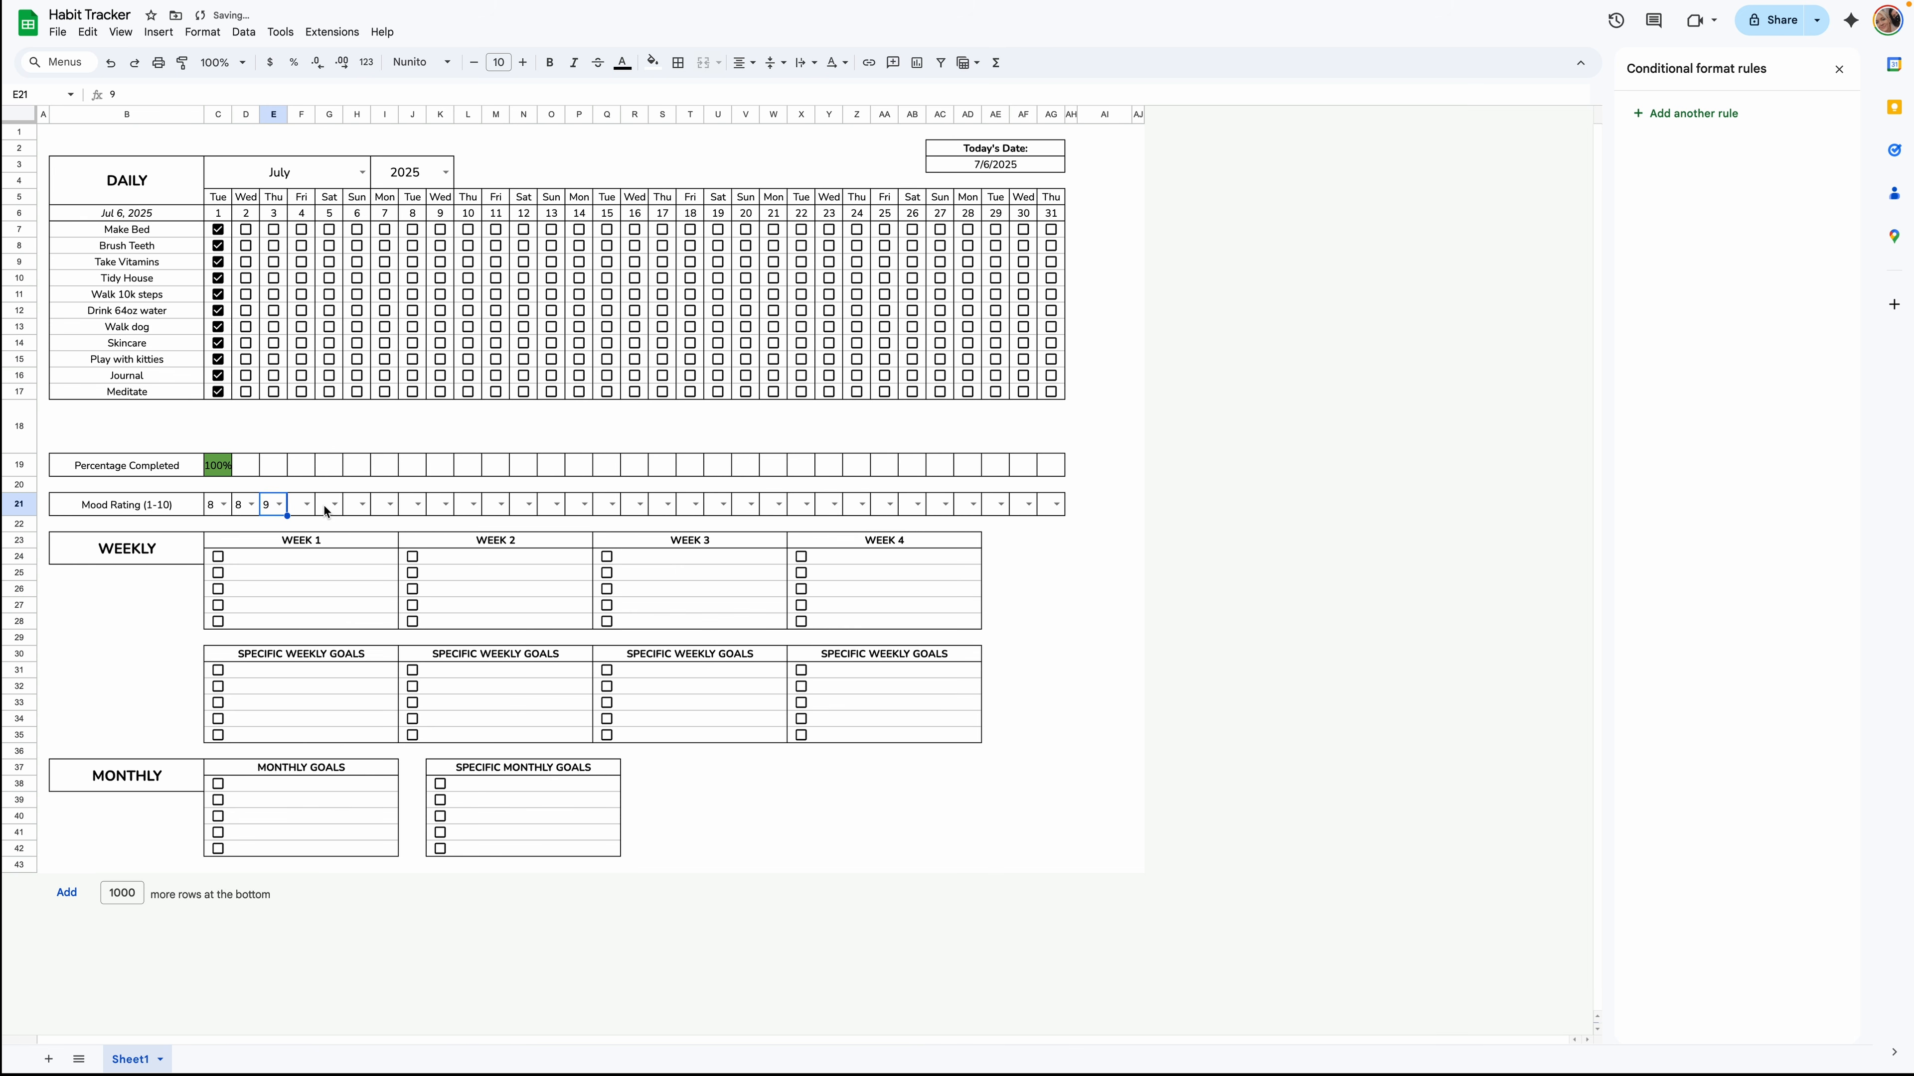
pyautogui.click(306, 505)
pyautogui.click(298, 611)
# Set the mood ratings for days 5 through 8 to 7, 1, 2 and 10.
pyautogui.click(337, 505)
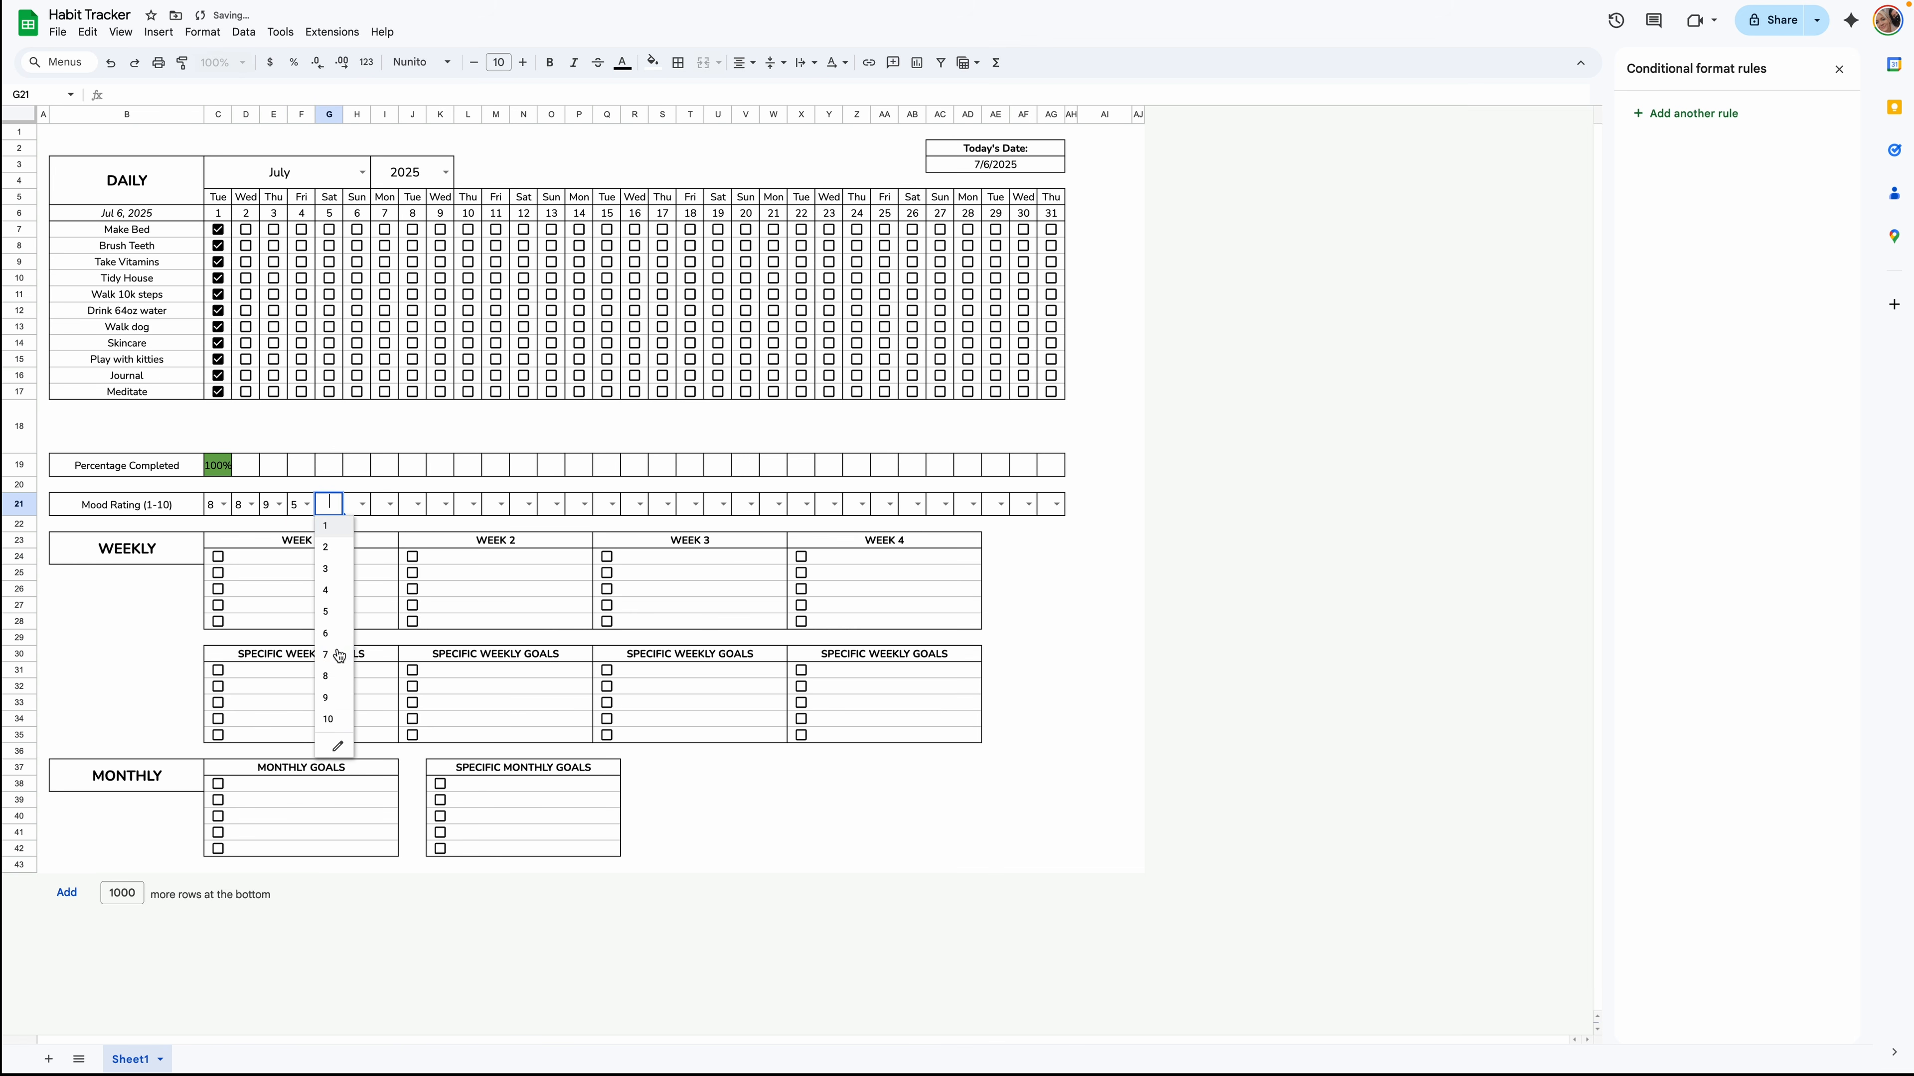
pyautogui.click(336, 653)
pyautogui.click(365, 505)
pyautogui.click(365, 530)
pyautogui.click(389, 504)
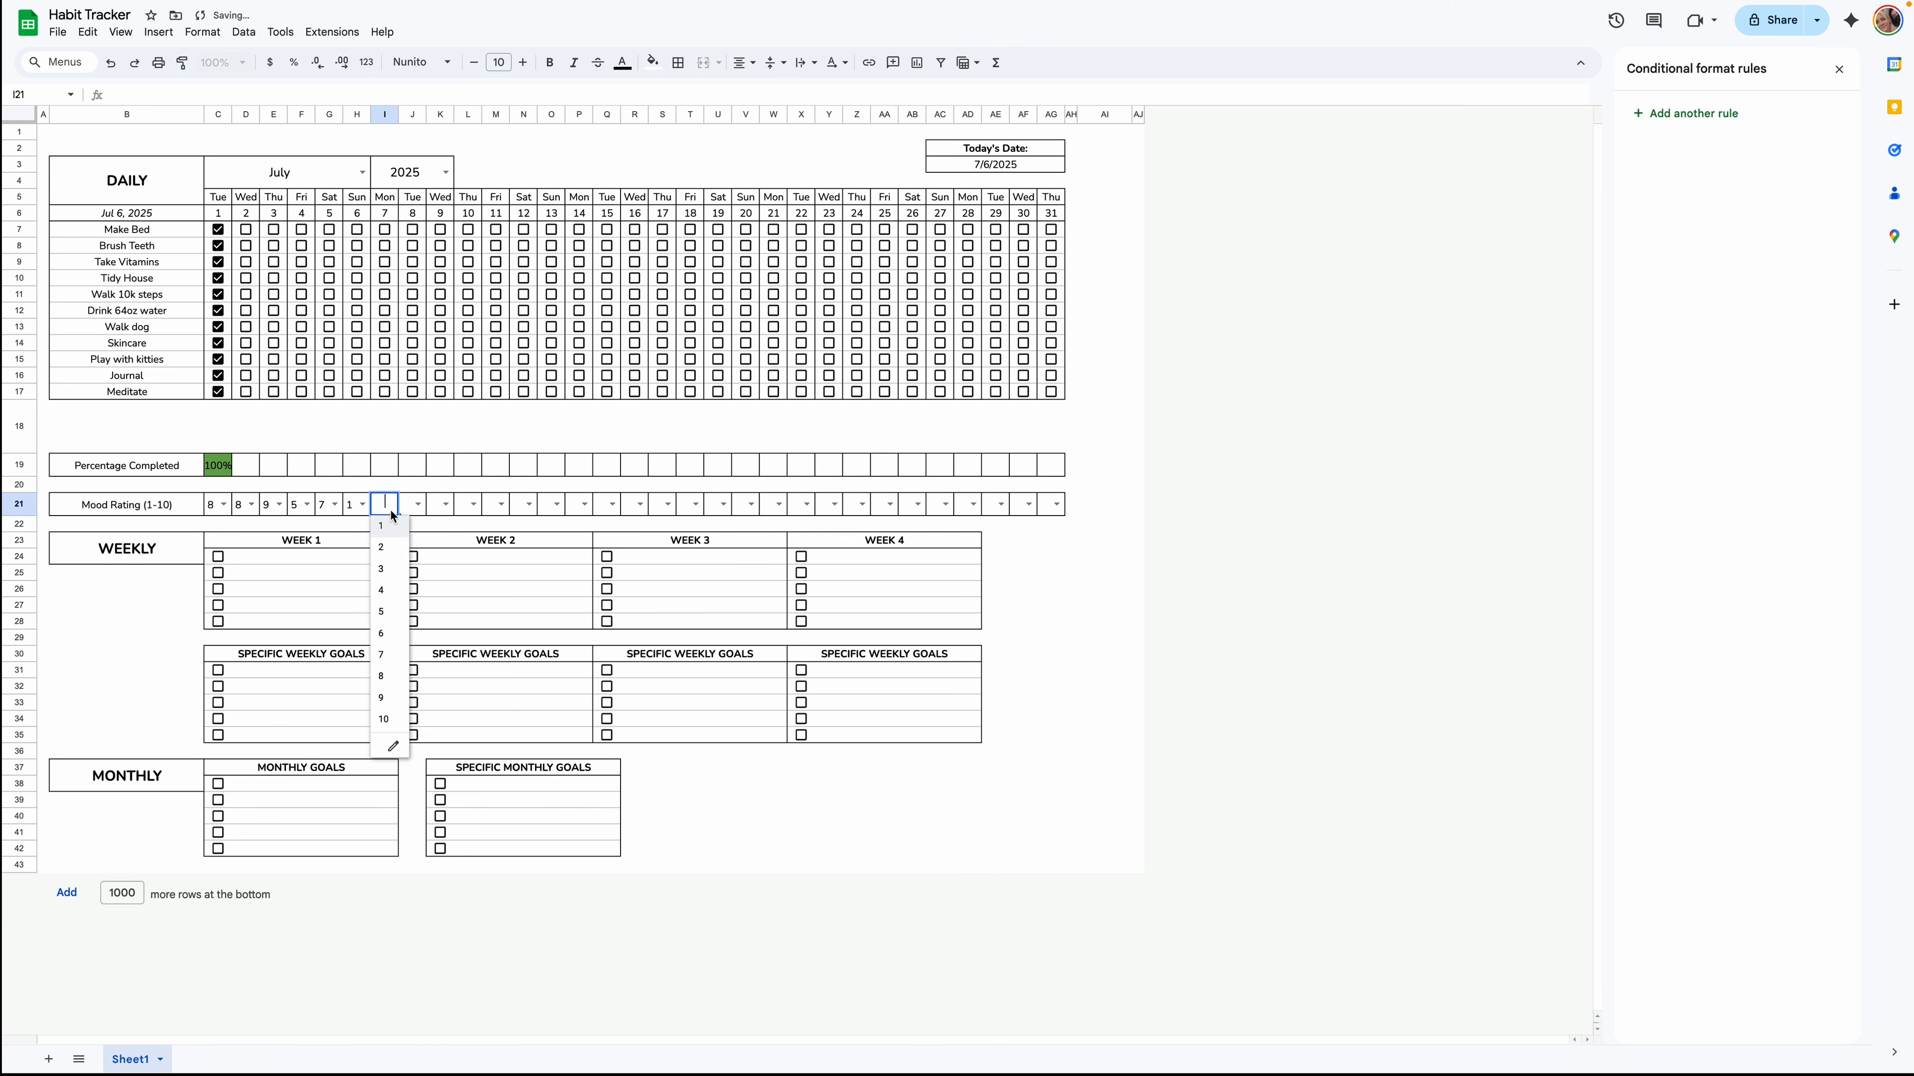
pyautogui.click(388, 548)
pyautogui.click(415, 503)
pyautogui.click(411, 719)
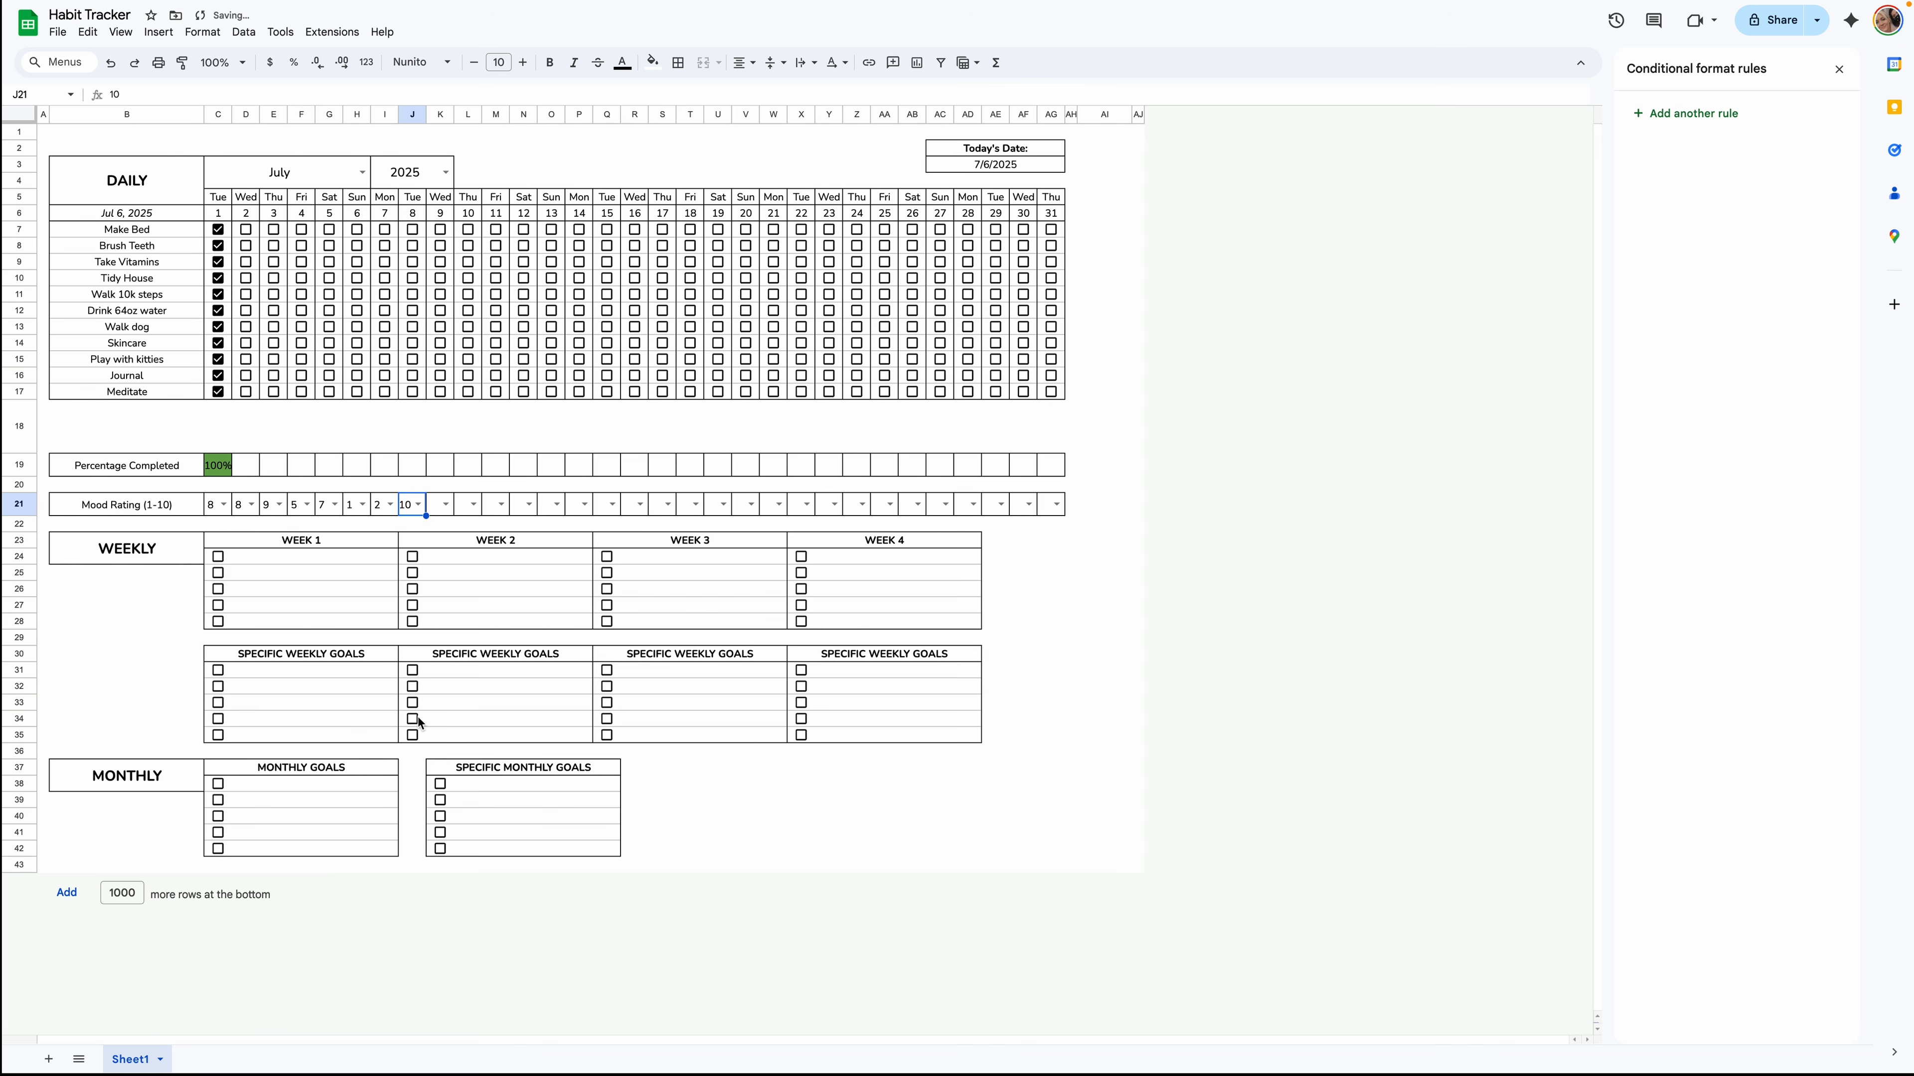
# Add a color scale rule on mood ratings C21:AG21 with light red for the minimum value, keeping the default green maximum.
pyautogui.moveTo(217, 504); pyautogui.dragTo(1048, 507)
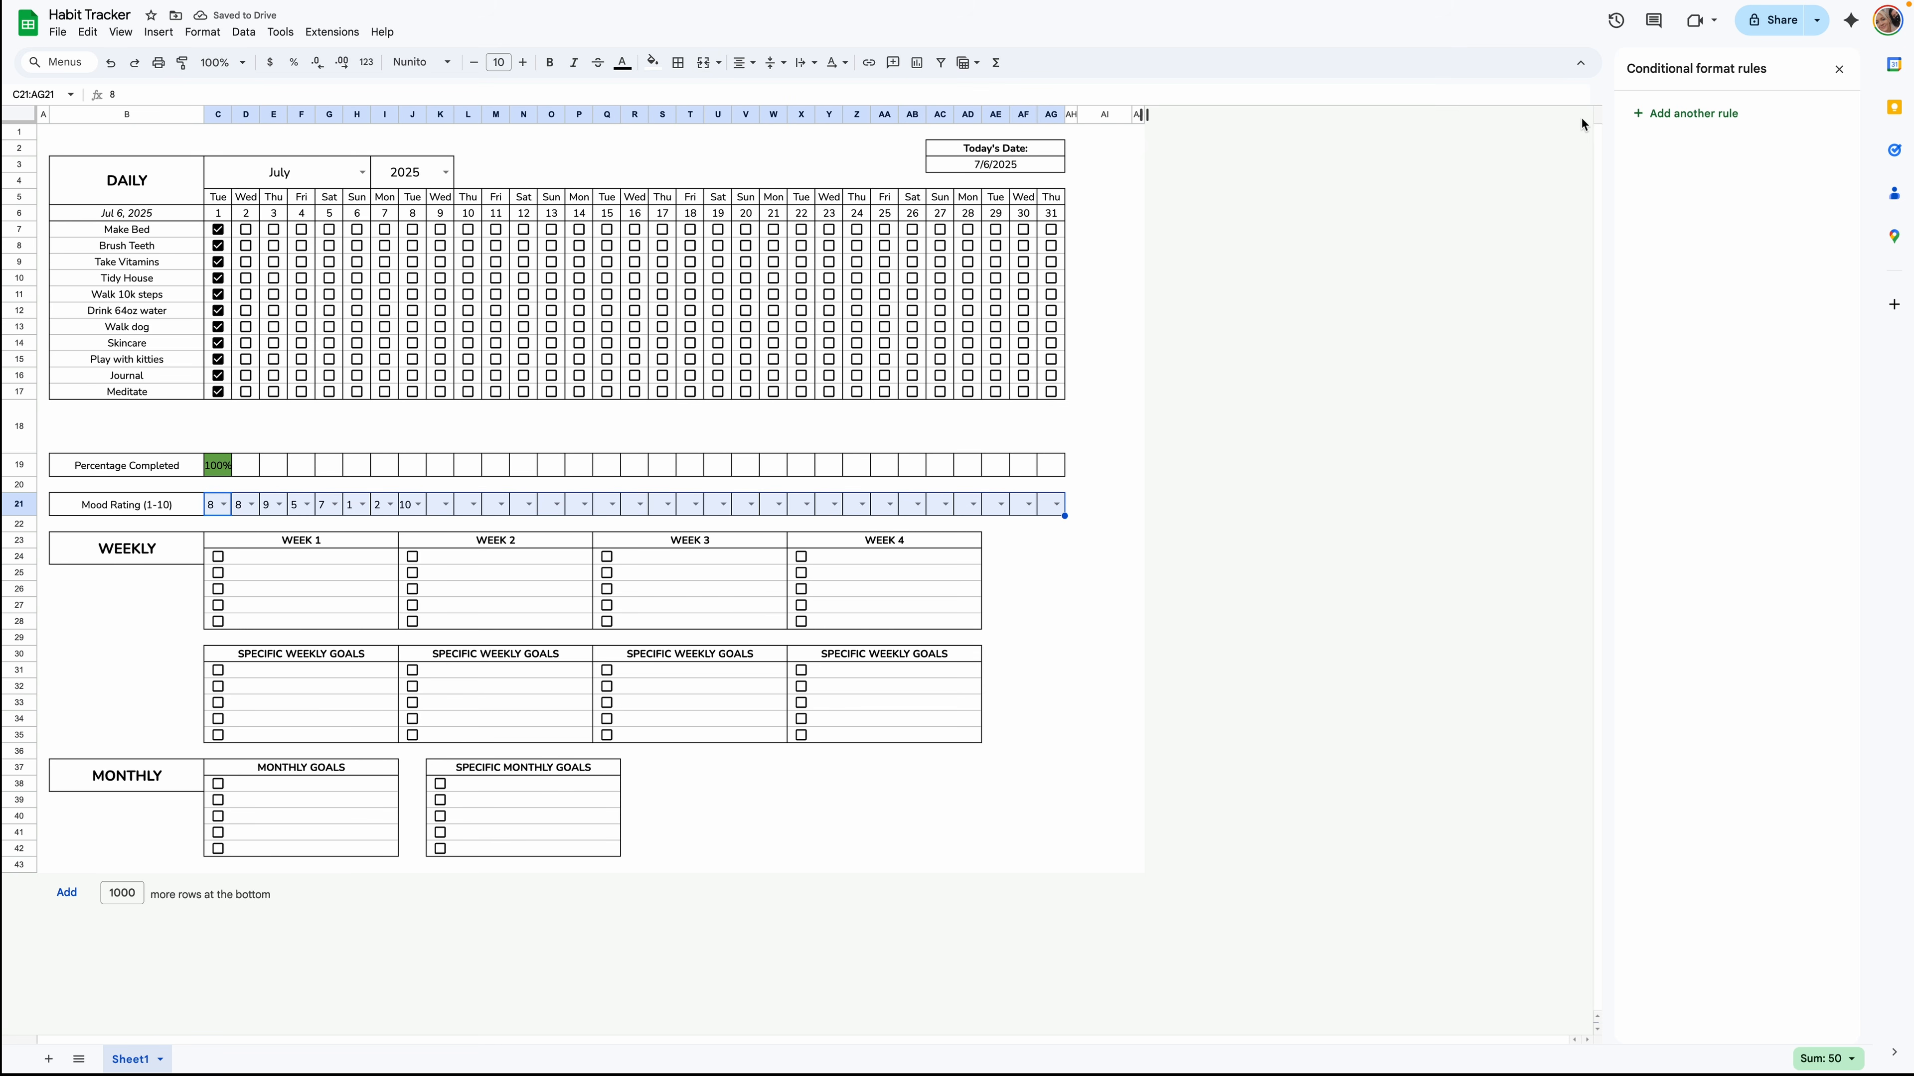
pyautogui.click(1660, 115)
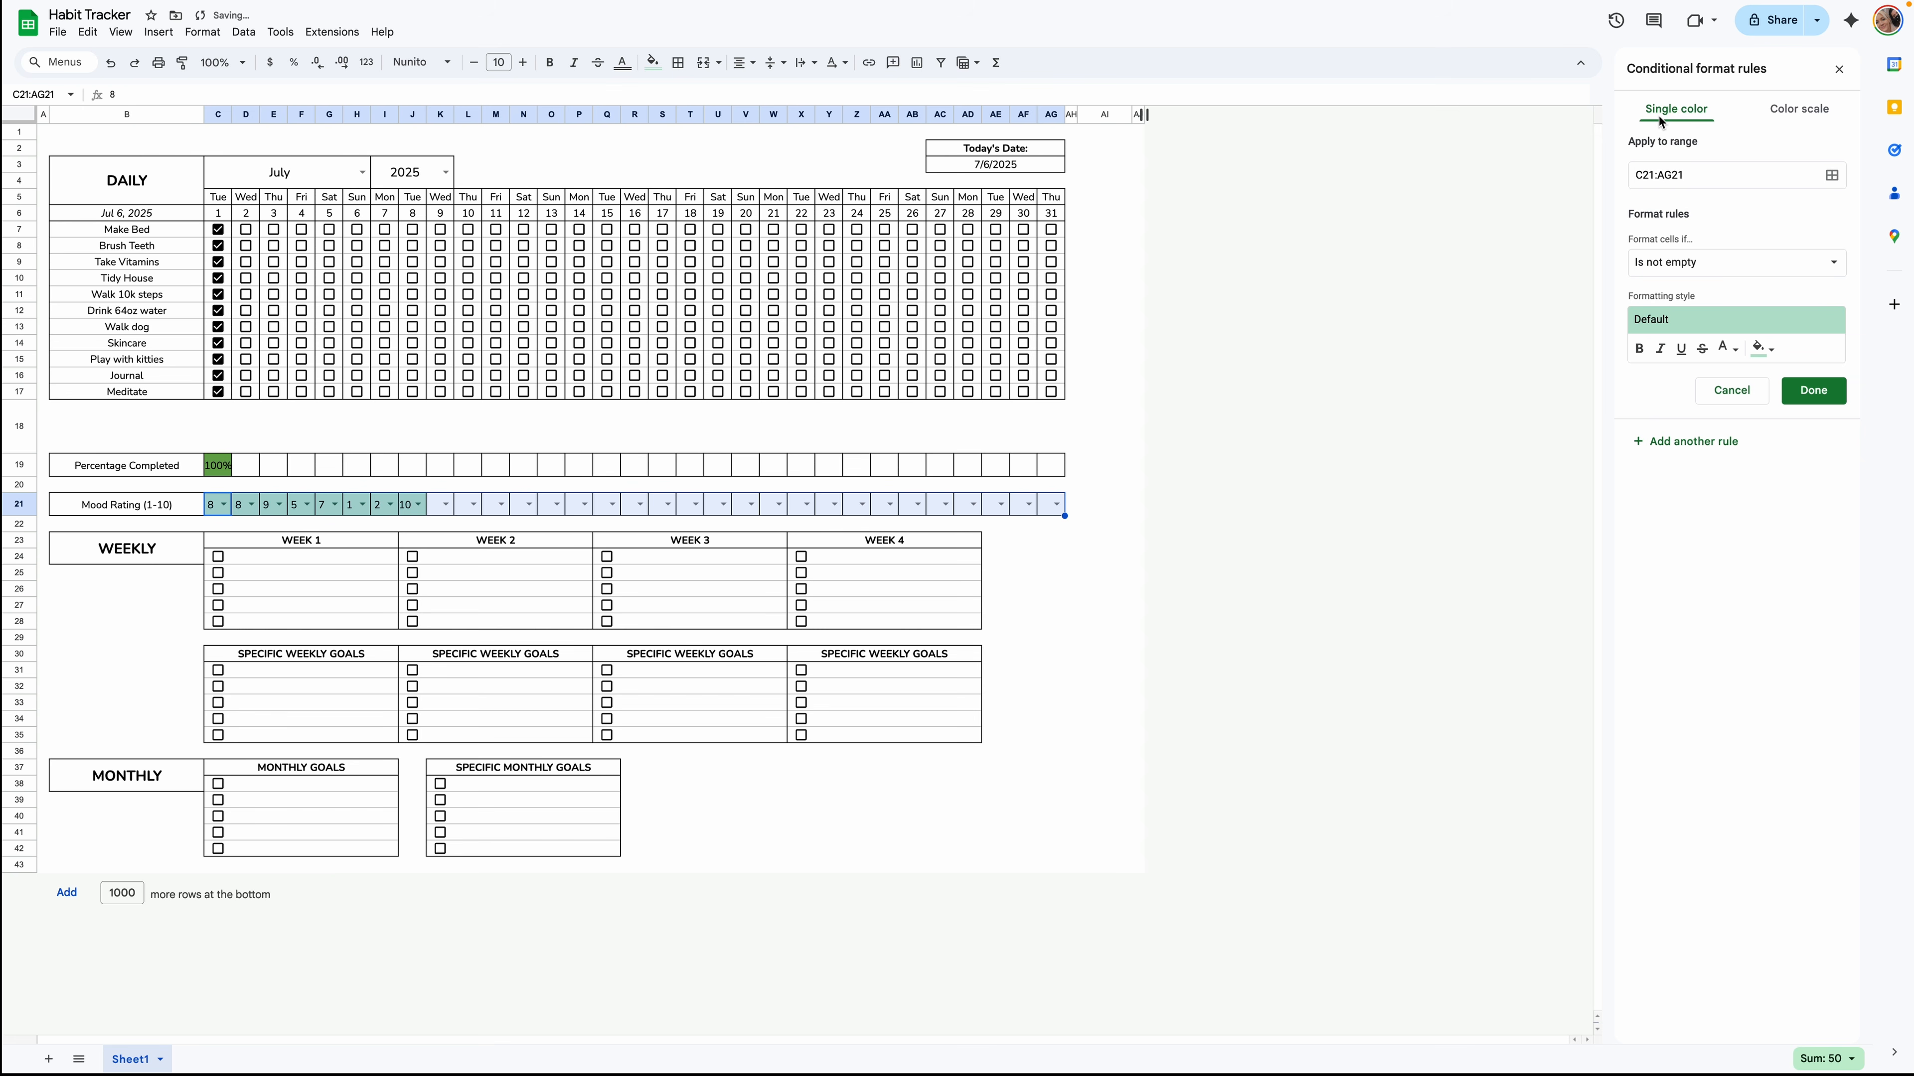
pyautogui.click(1797, 113)
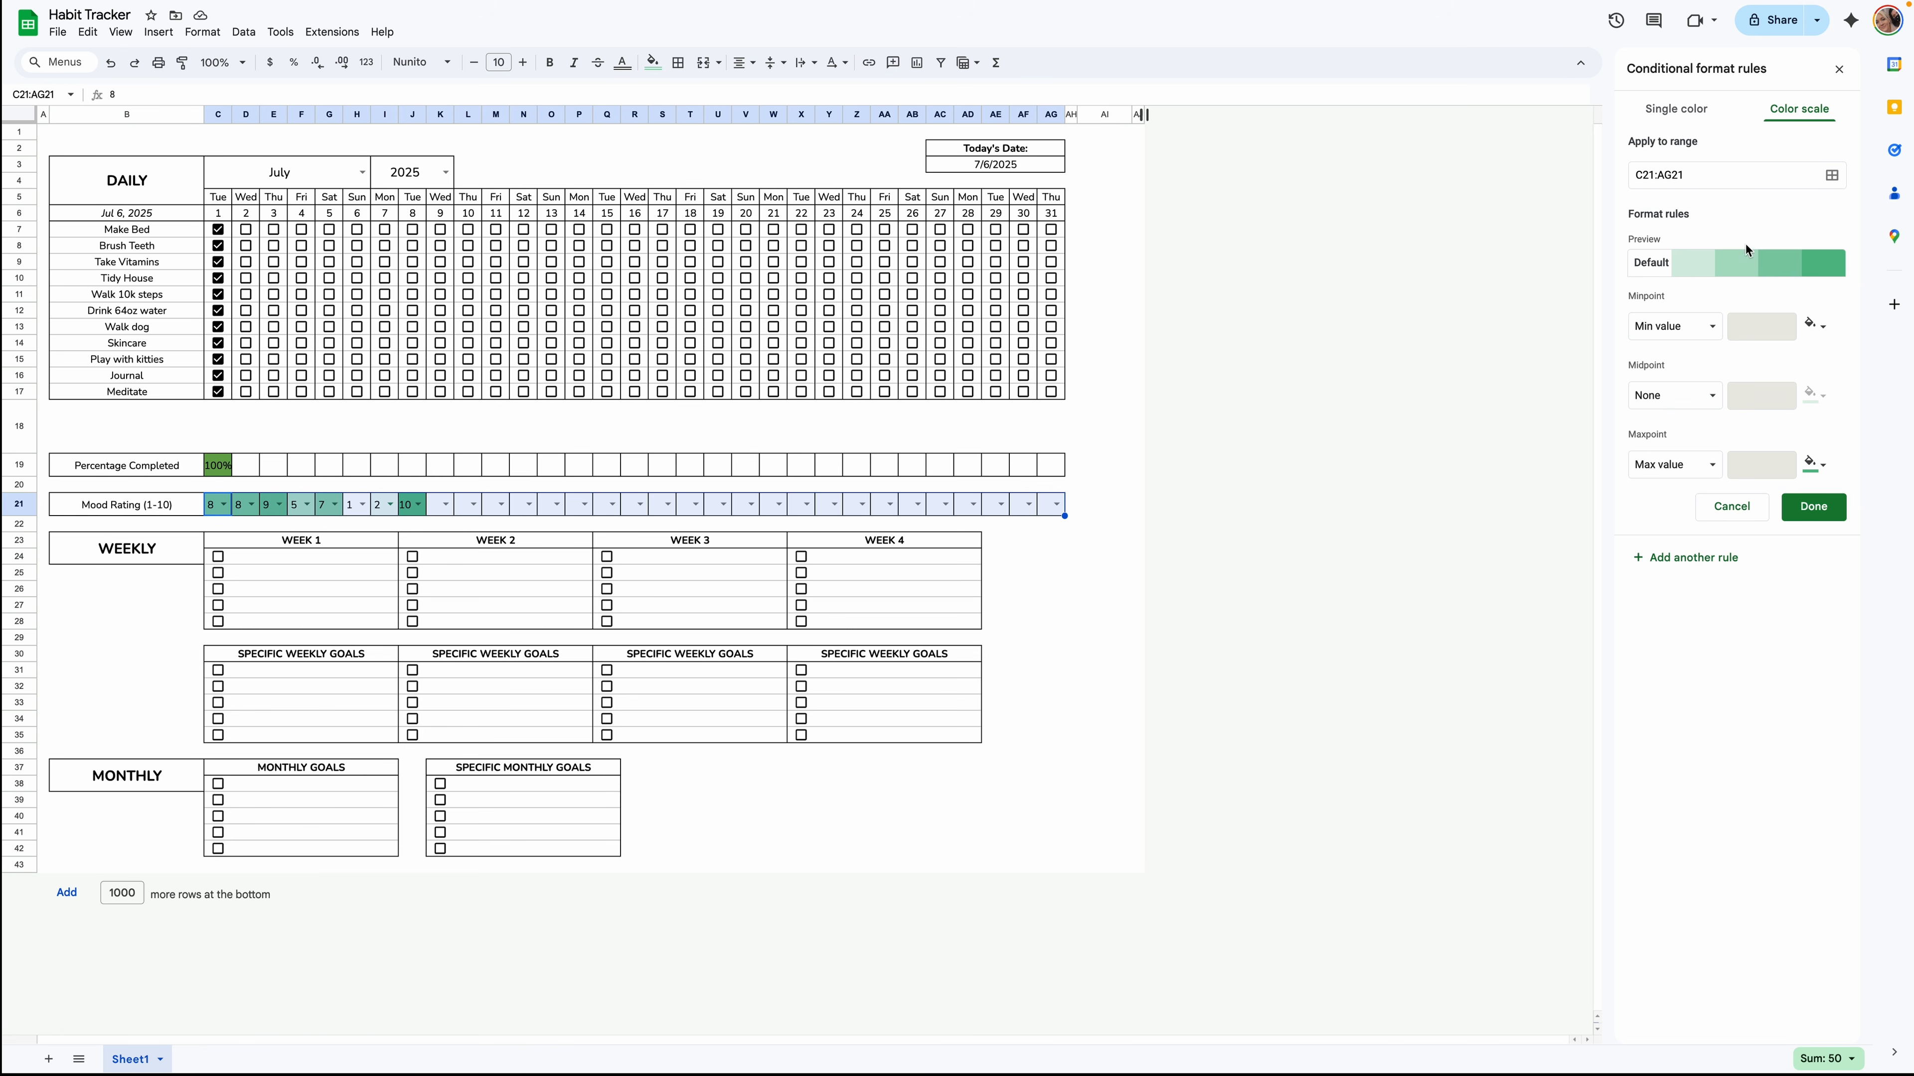
pyautogui.click(1819, 327)
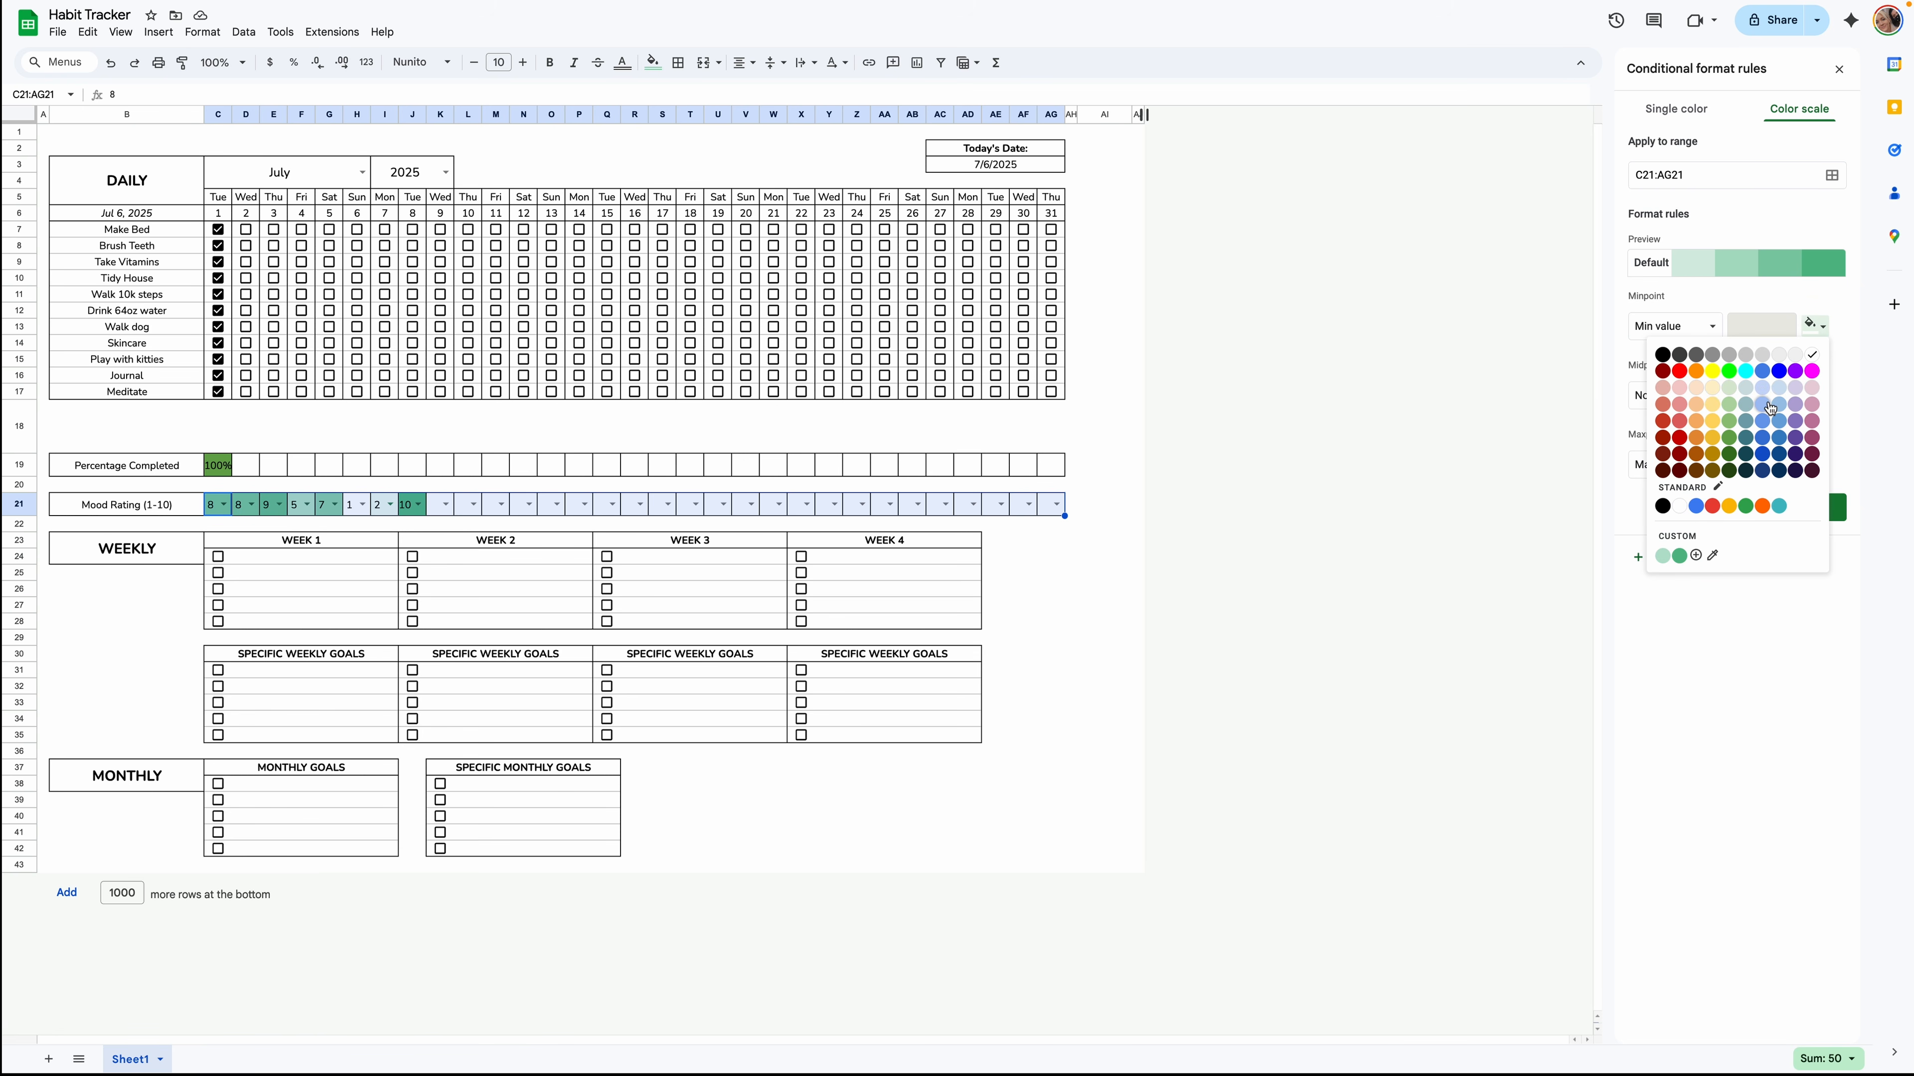
pyautogui.click(1680, 389)
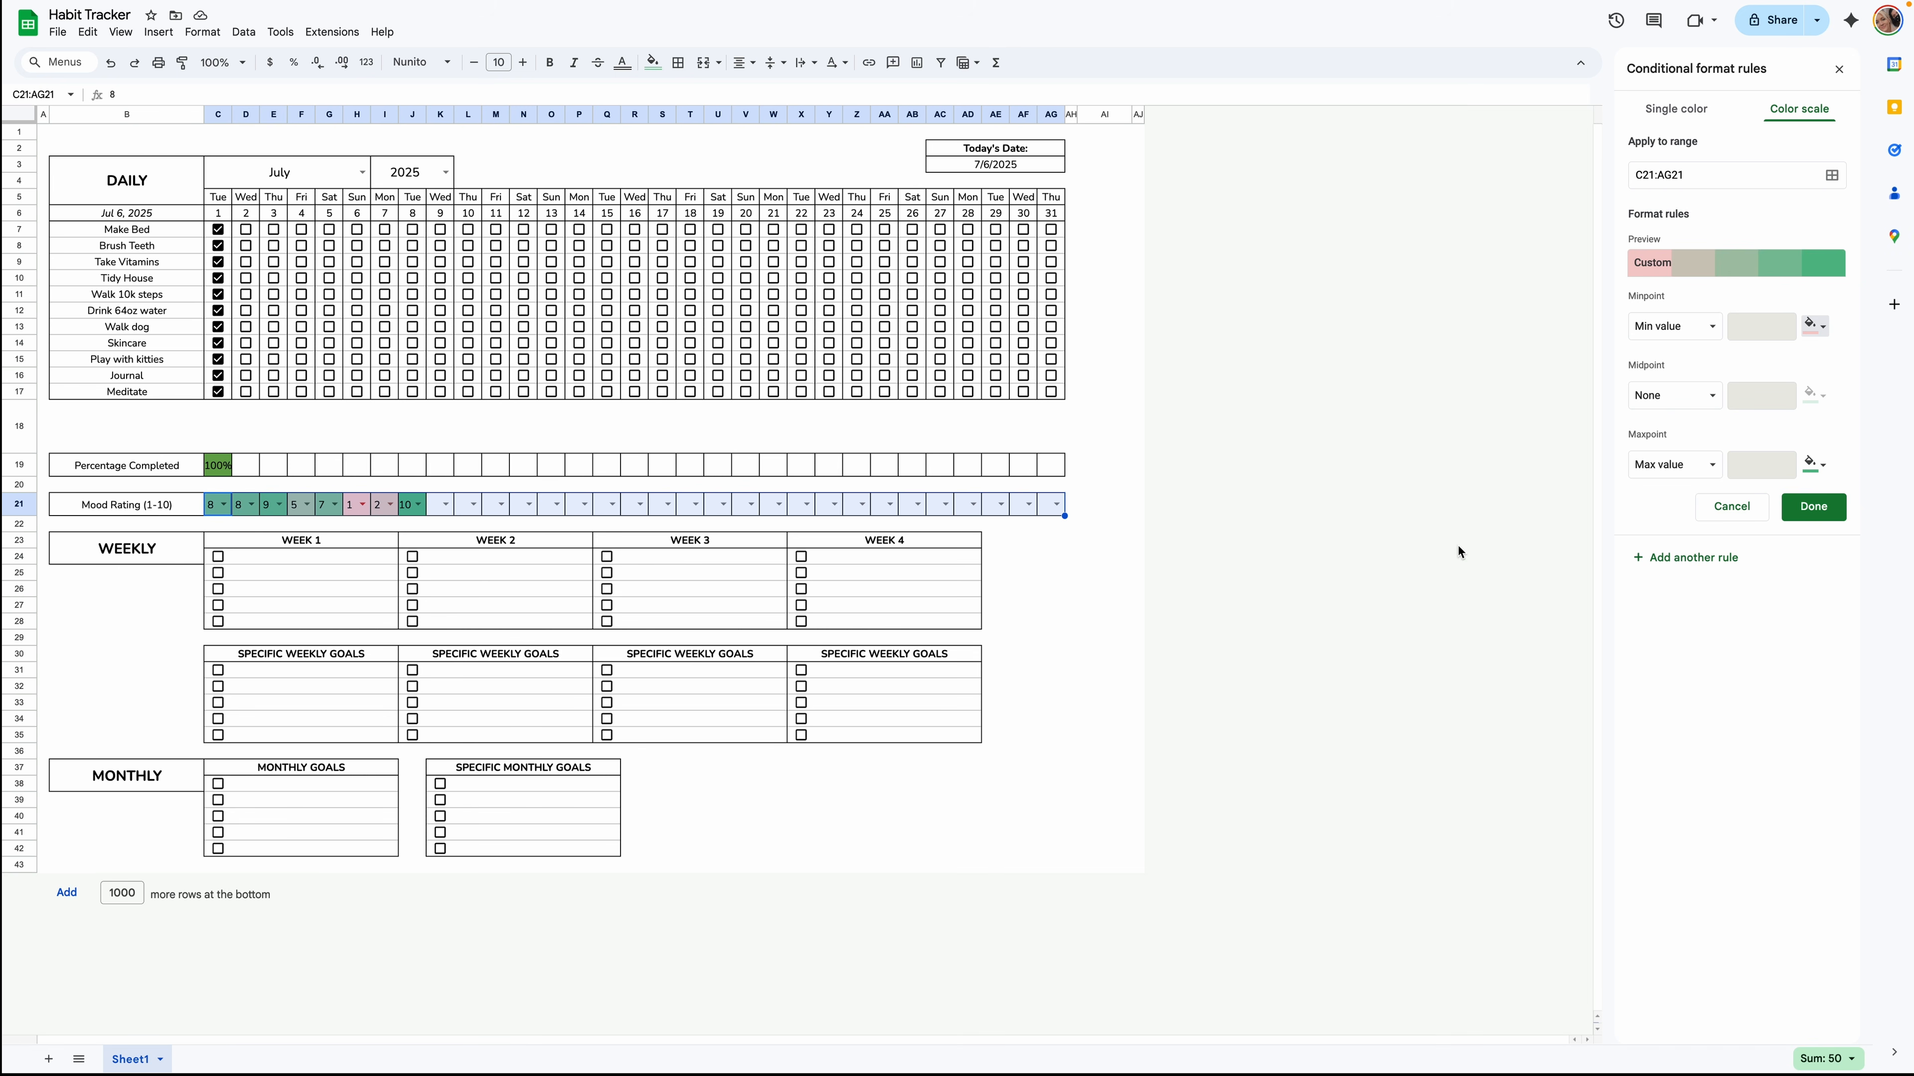
pyautogui.click(1819, 507)
pyautogui.click(1053, 589)
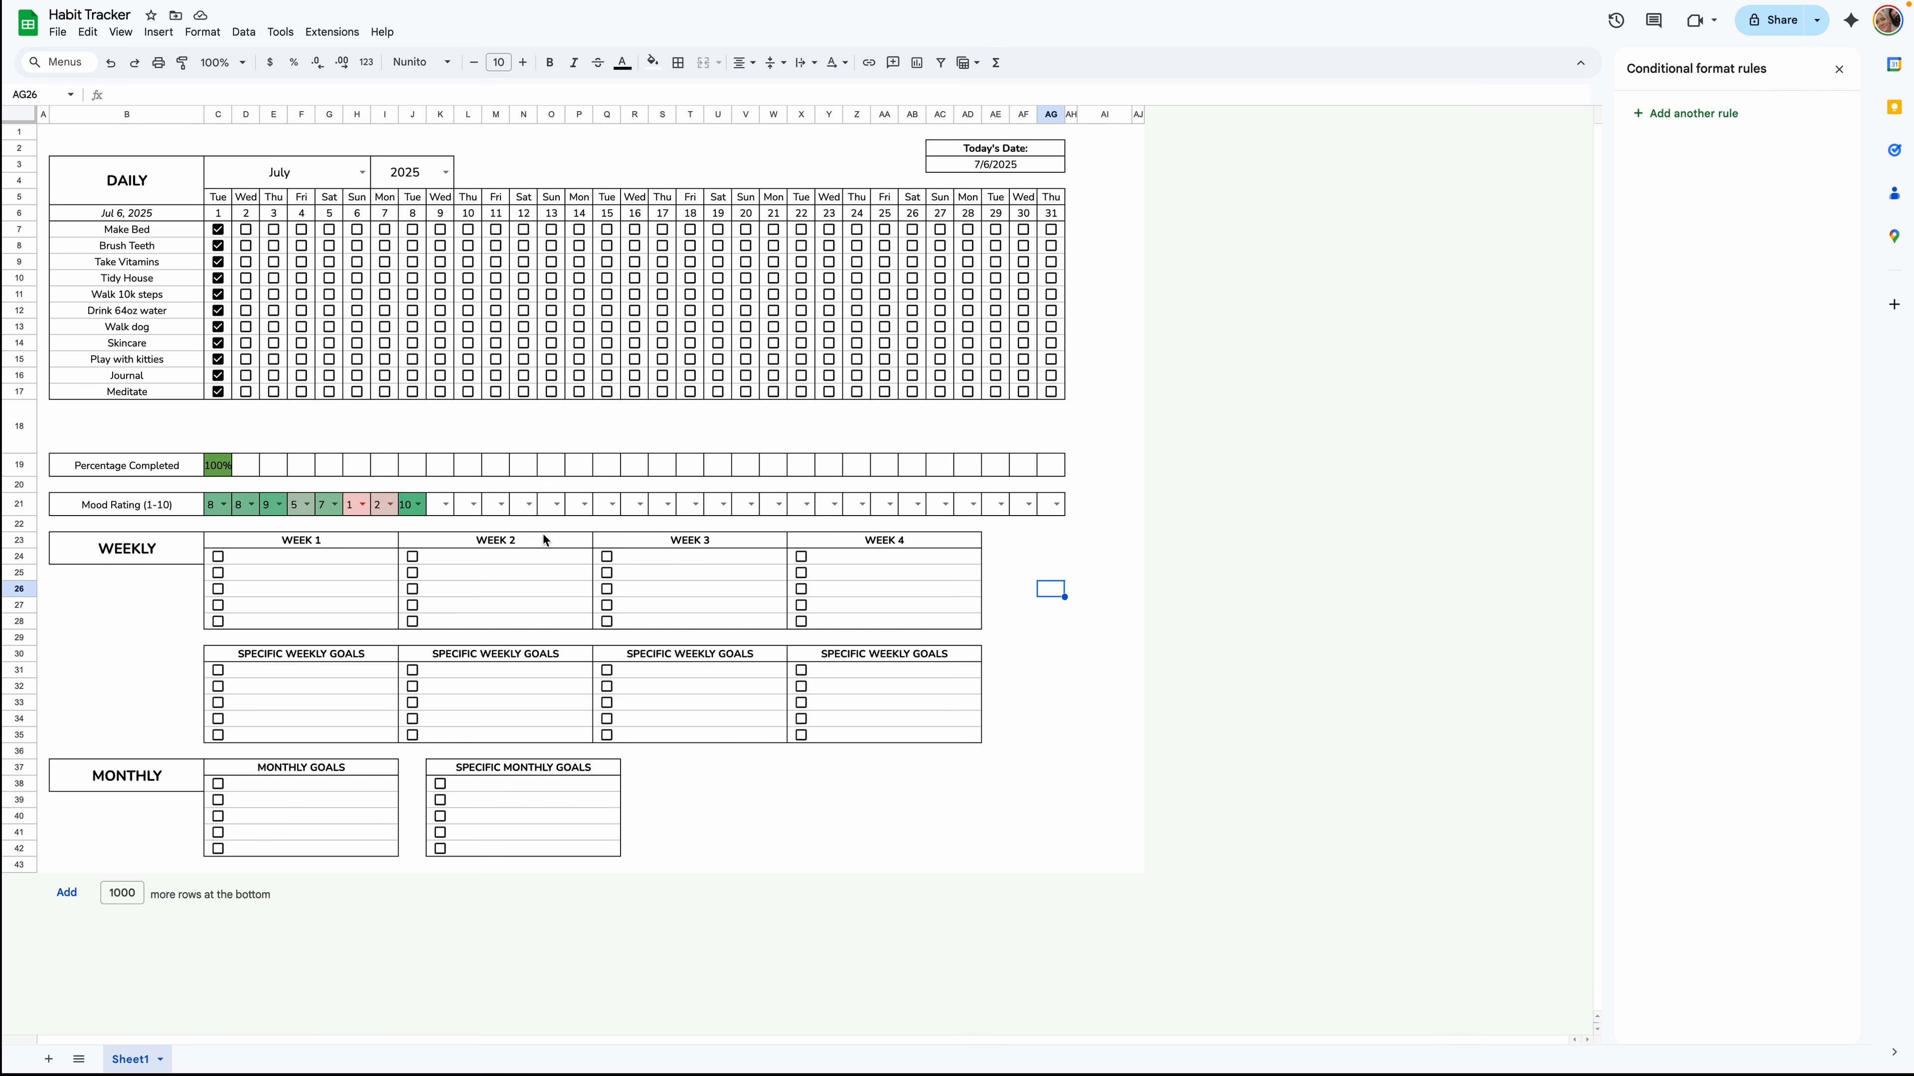
# Left-align the blank entry cells beside the checkboxes in all weekly and monthly goal lists.
pyautogui.click(344, 552)
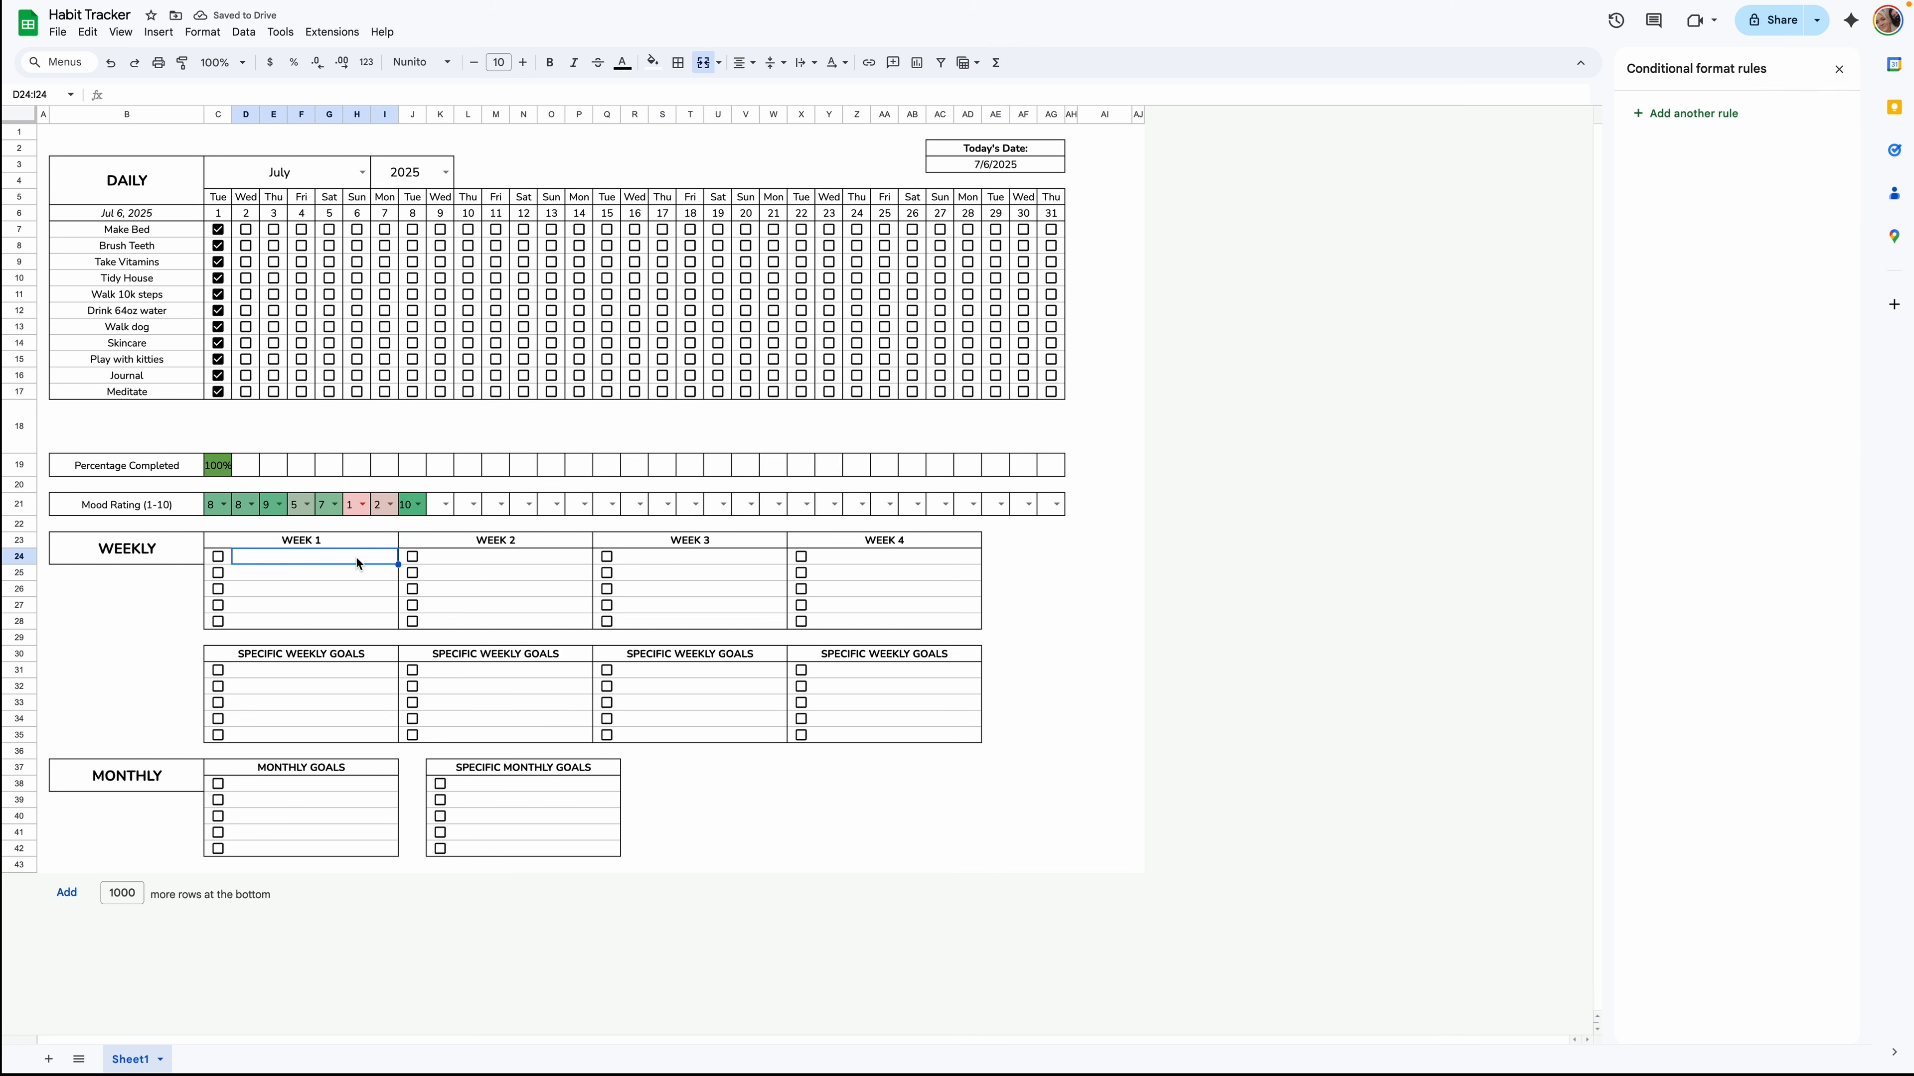
pyautogui.moveTo(356, 556); pyautogui.dragTo(356, 624)
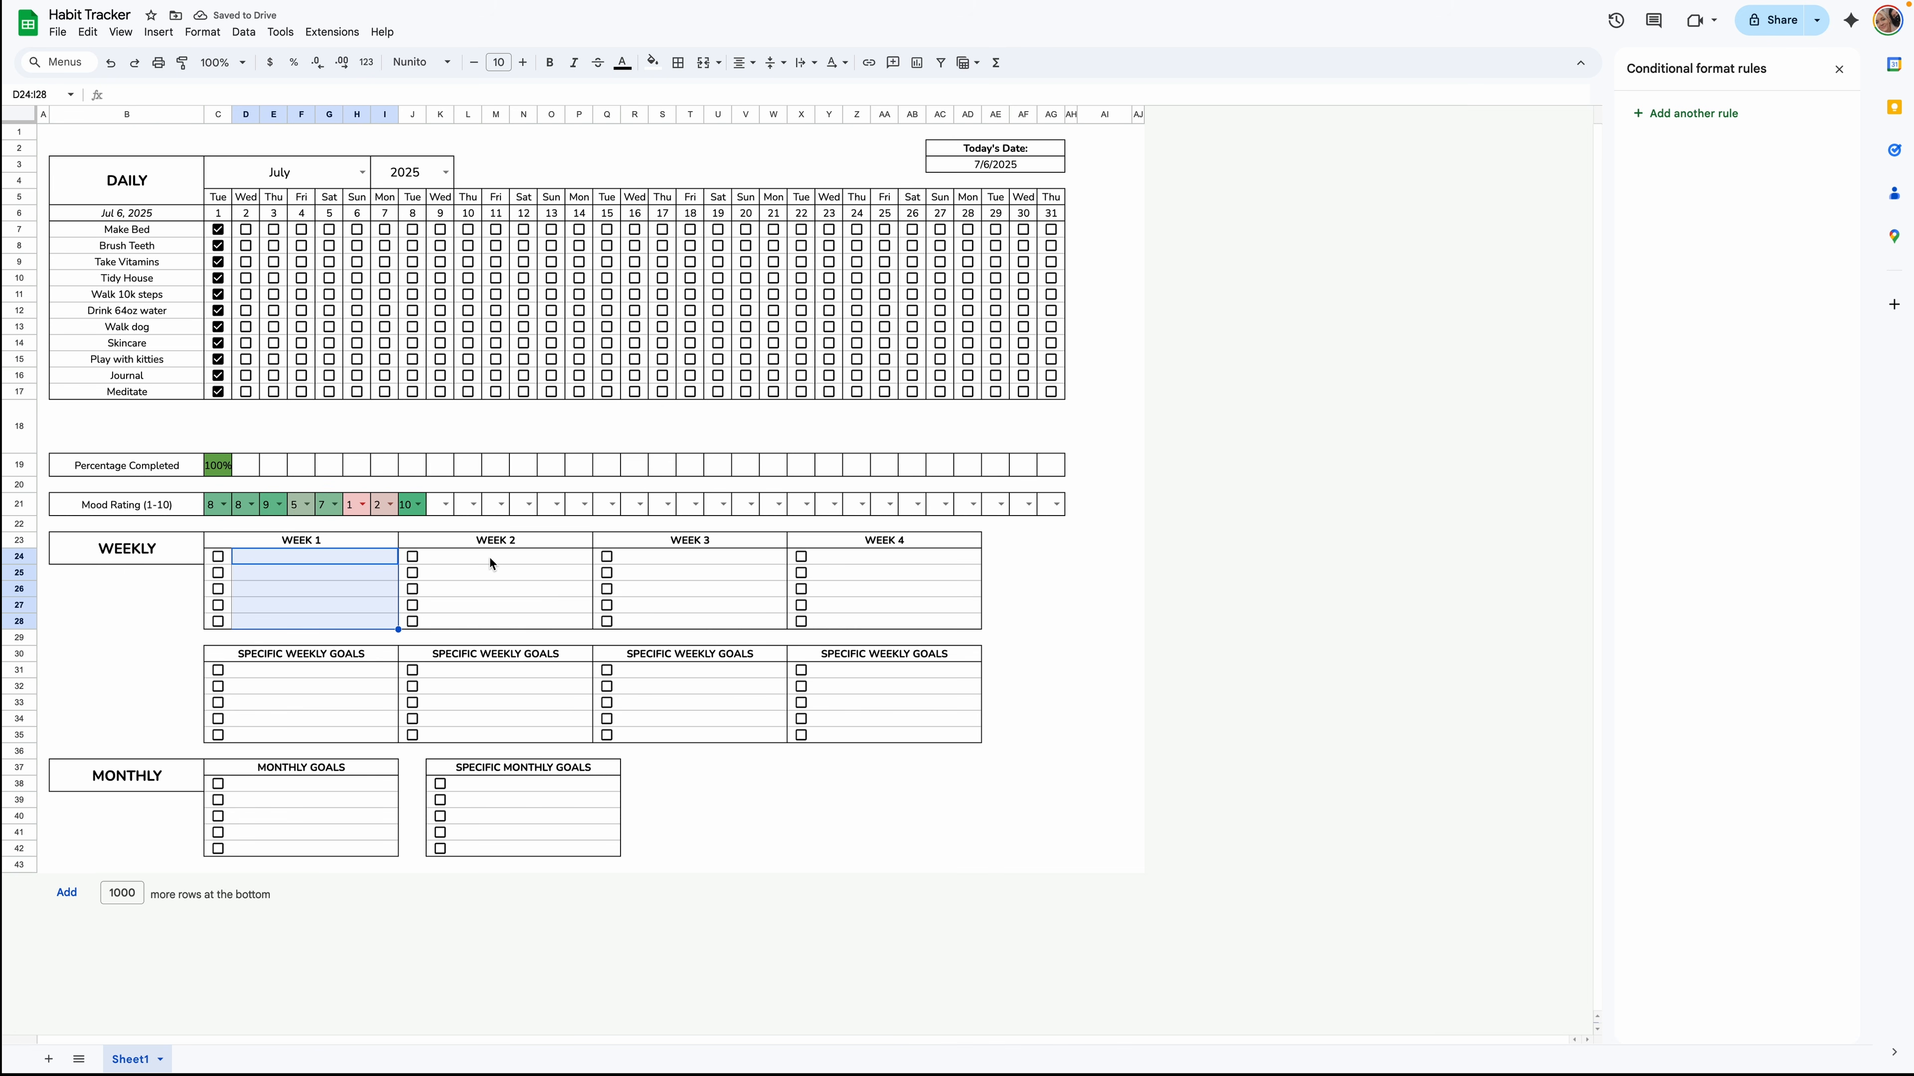
pyautogui.moveTo(489, 557); pyautogui.dragTo(493, 621)
pyautogui.moveTo(689, 562); pyautogui.dragTo(692, 624)
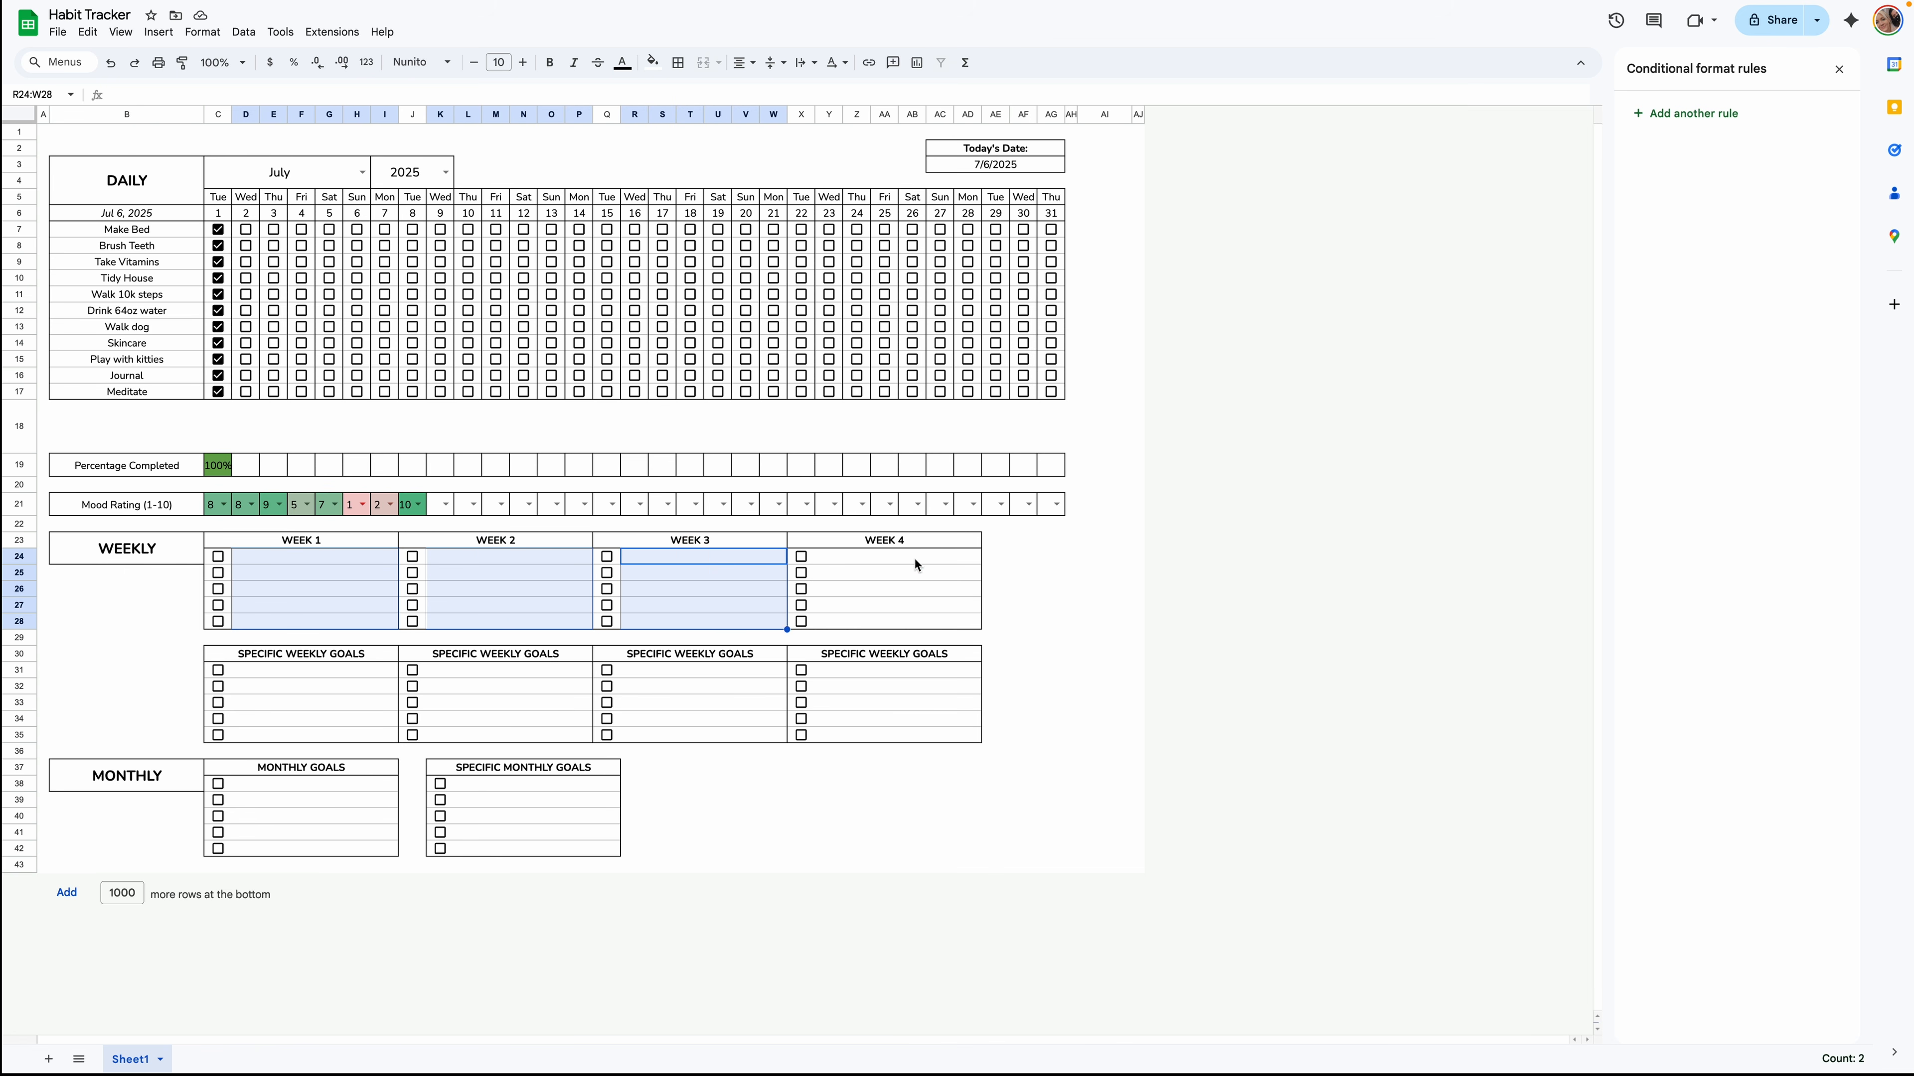
pyautogui.moveTo(912, 554); pyautogui.dragTo(897, 735)
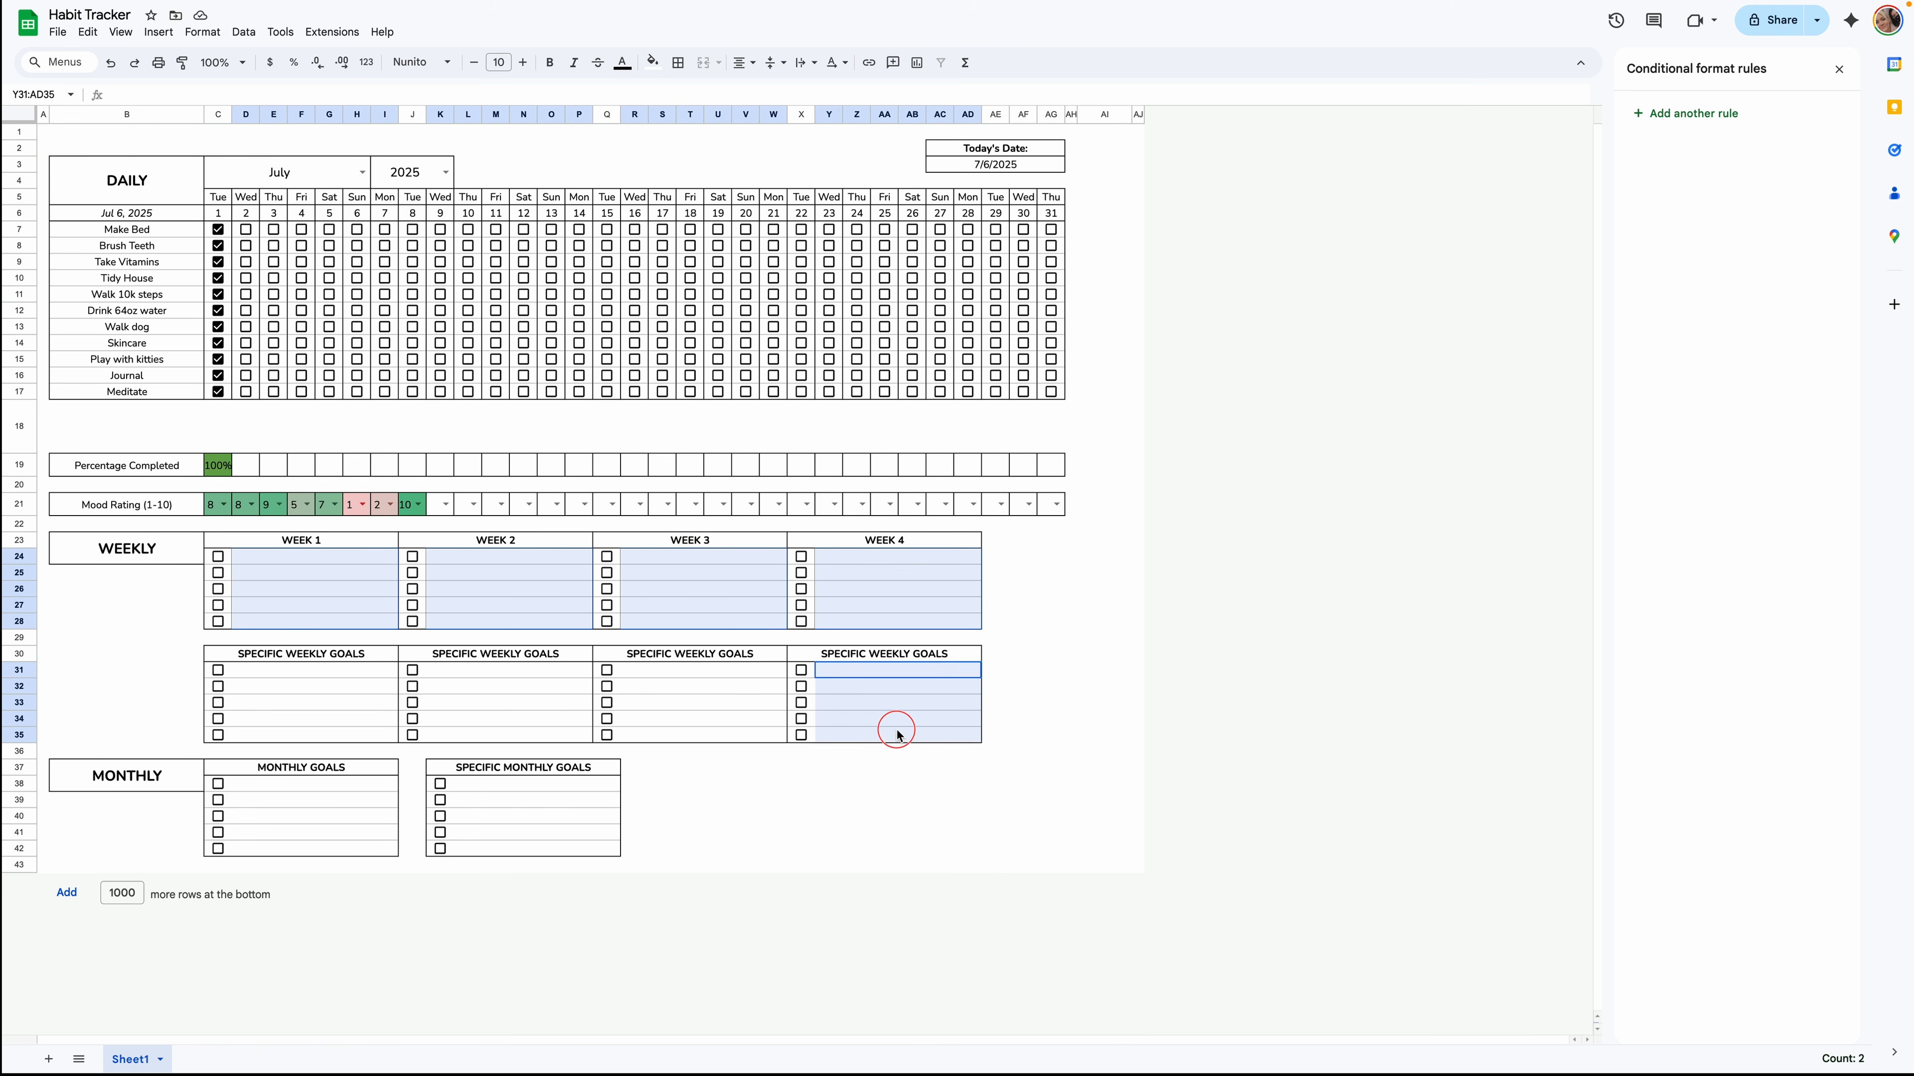
pyautogui.moveTo(704, 673); pyautogui.dragTo(699, 746)
pyautogui.moveTo(485, 669); pyautogui.dragTo(487, 735)
pyautogui.moveTo(310, 671); pyautogui.dragTo(327, 850)
pyautogui.moveTo(497, 785); pyautogui.dragTo(499, 844)
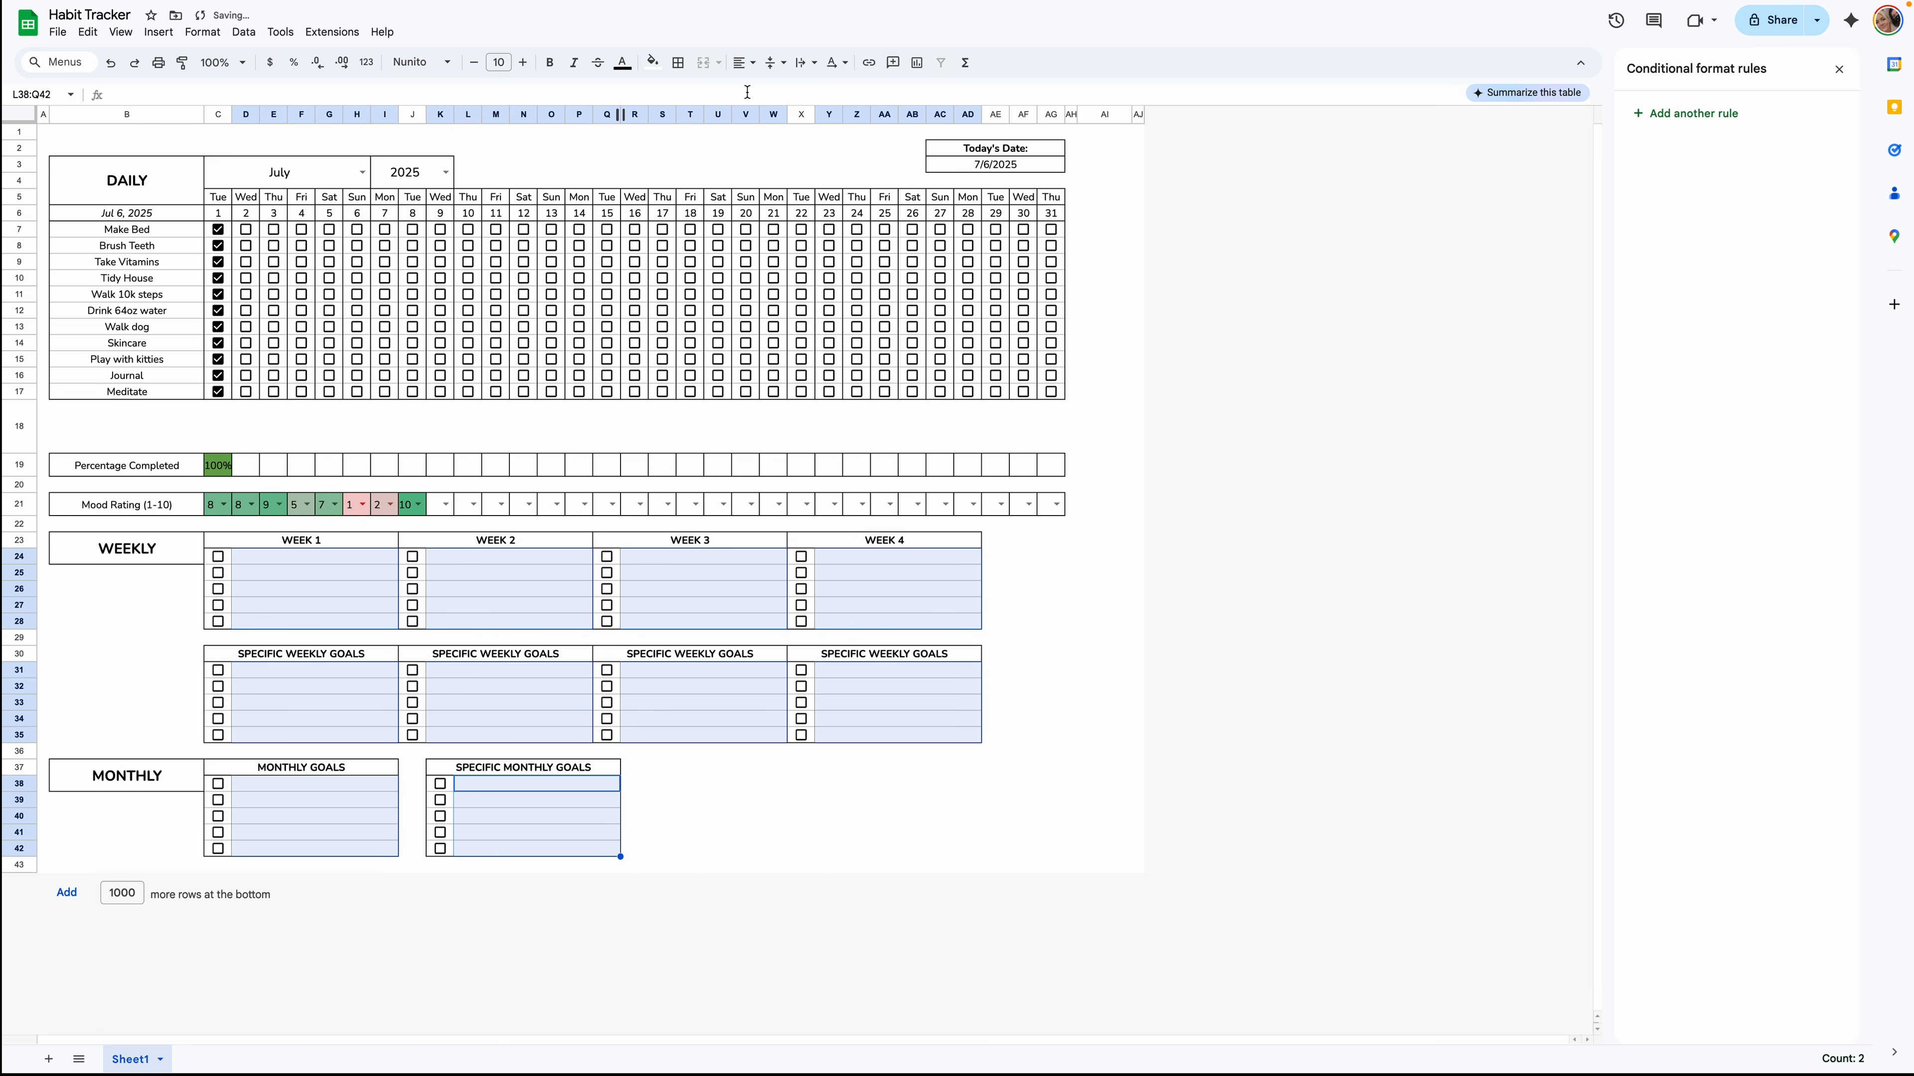
# Enter the sample text Task in the first three rows of the WEEK 1 list.
pyautogui.click(314, 556)
pyautogui.write('Take')
pyautogui.press('BackSpace')
pyautogui.press('BackSpace')
pyautogui.write('sk')
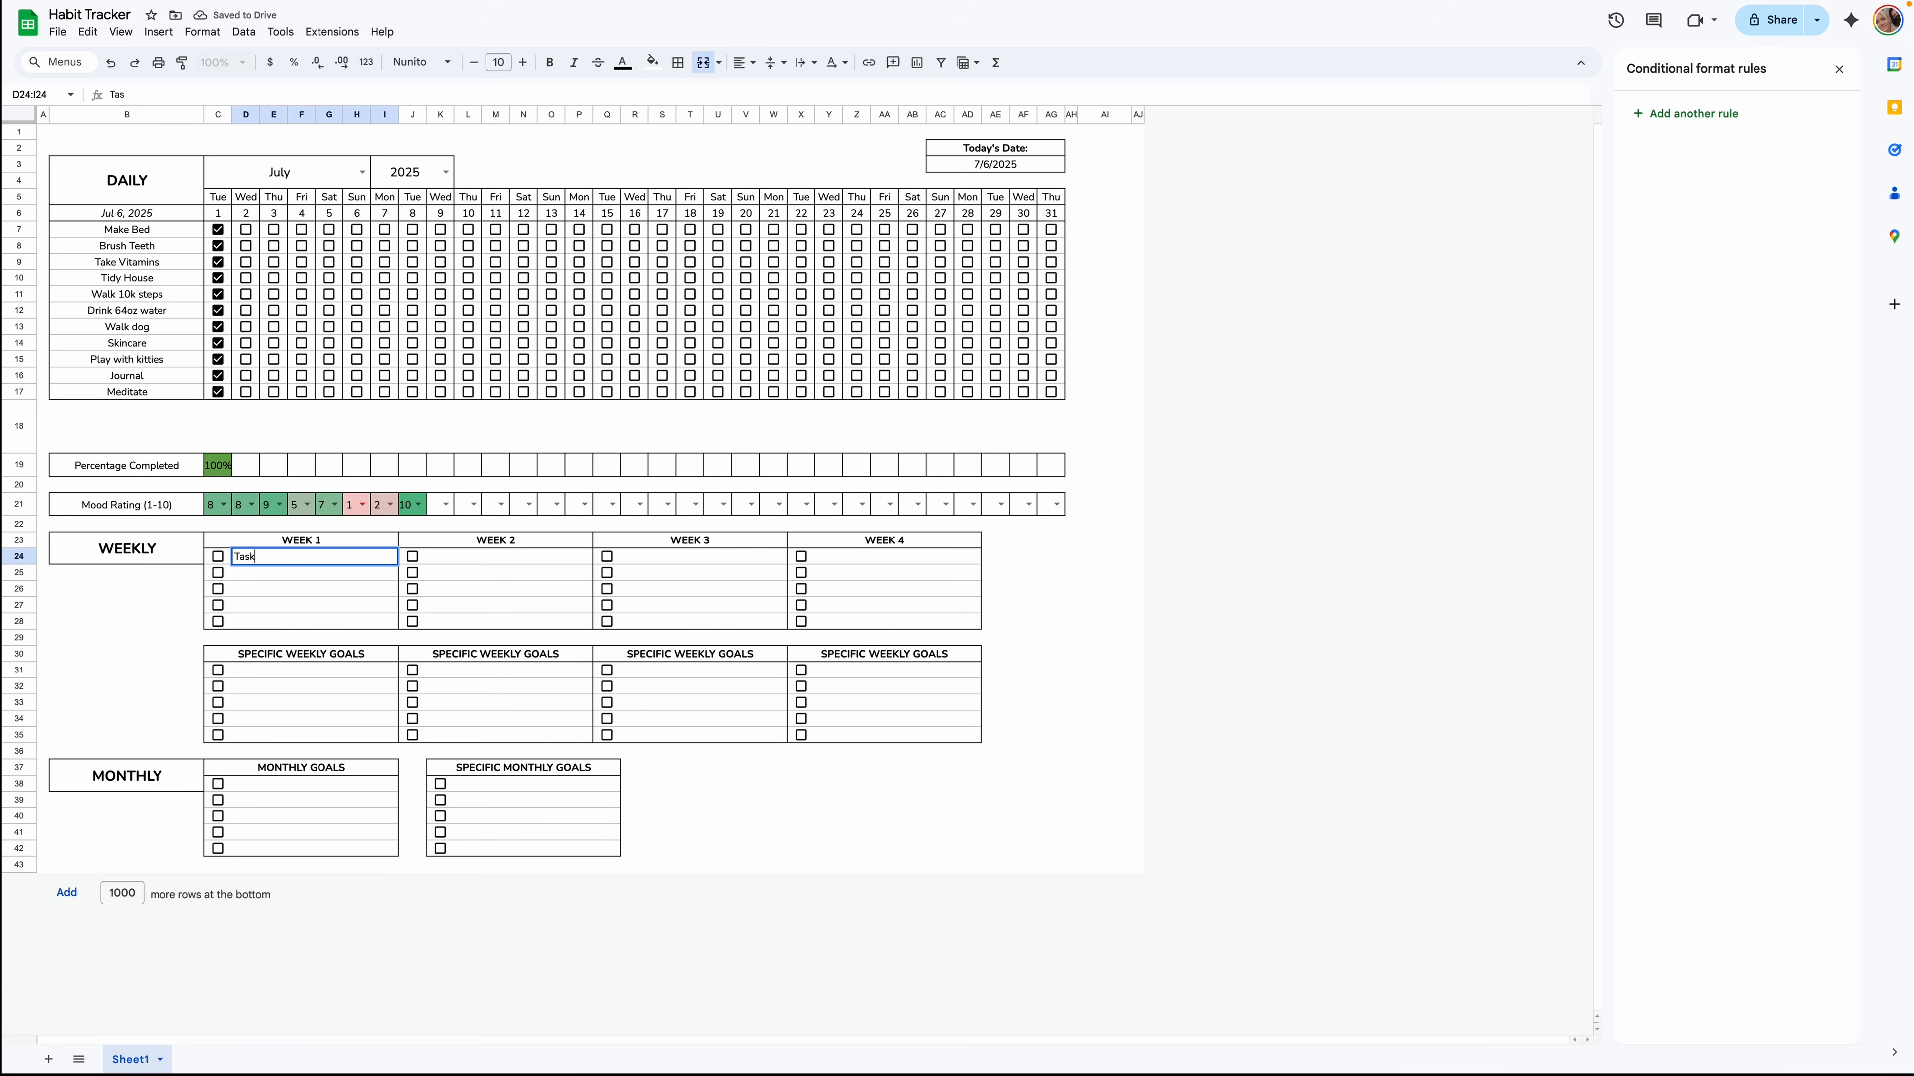
pyautogui.press('Return')
pyautogui.write('Task')
pyautogui.press('Return')
pyautogui.write('Task')
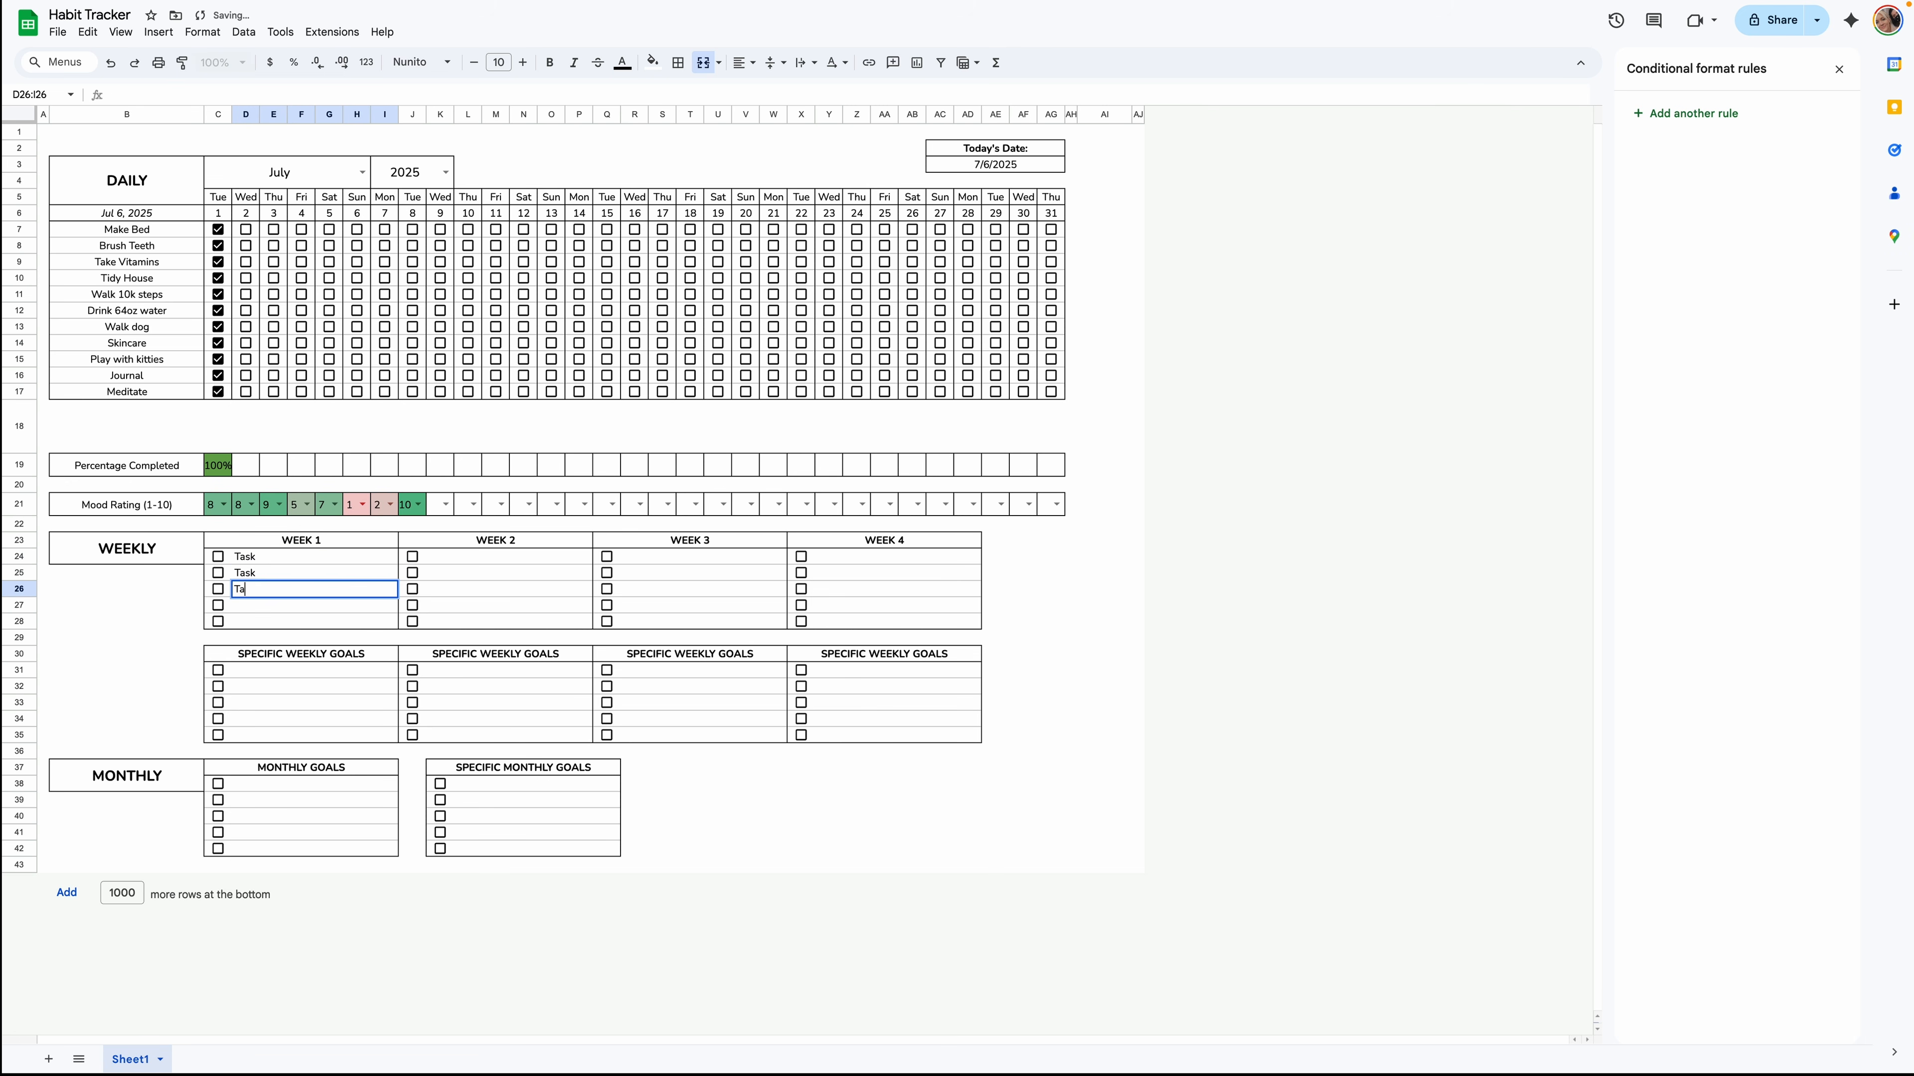
pyautogui.press('Return')
# Check off the first WEEK 1 task and clear it again as a trial.
pyautogui.click(218, 557)
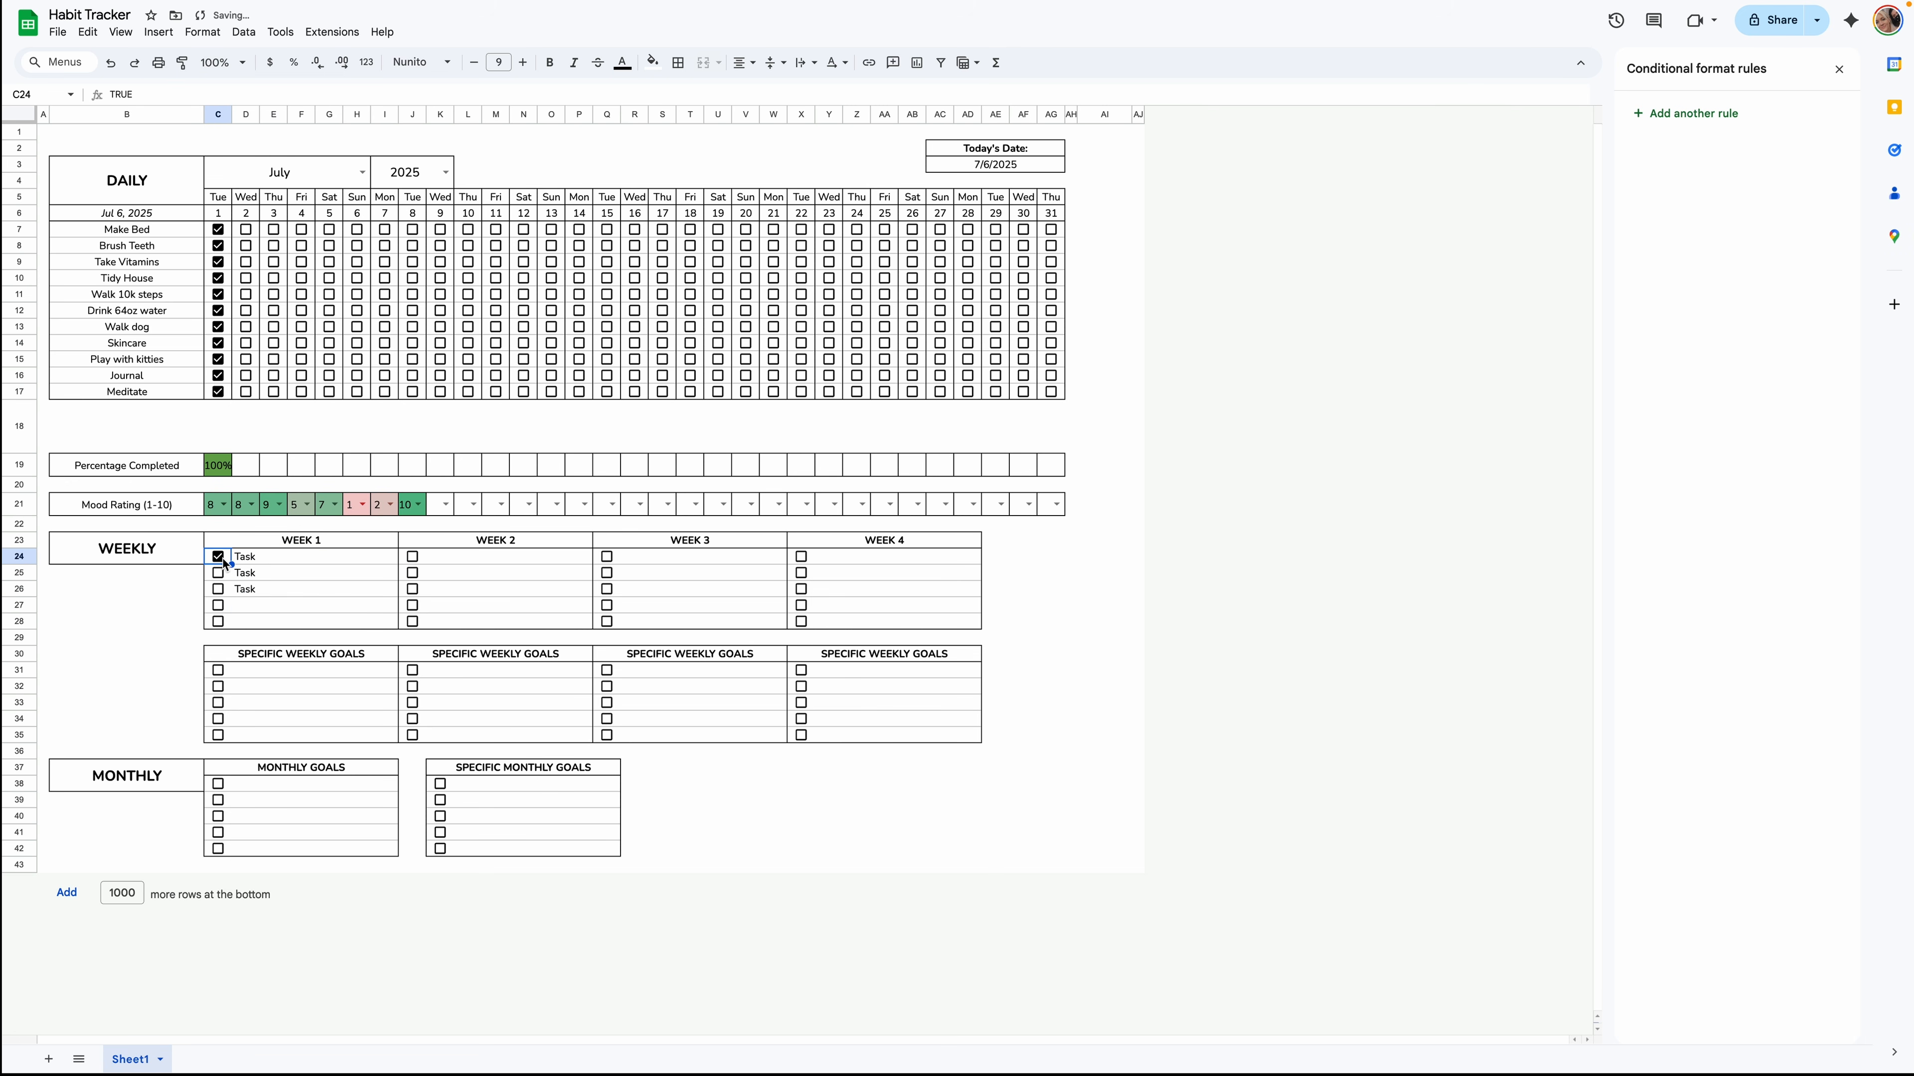
pyautogui.click(238, 570)
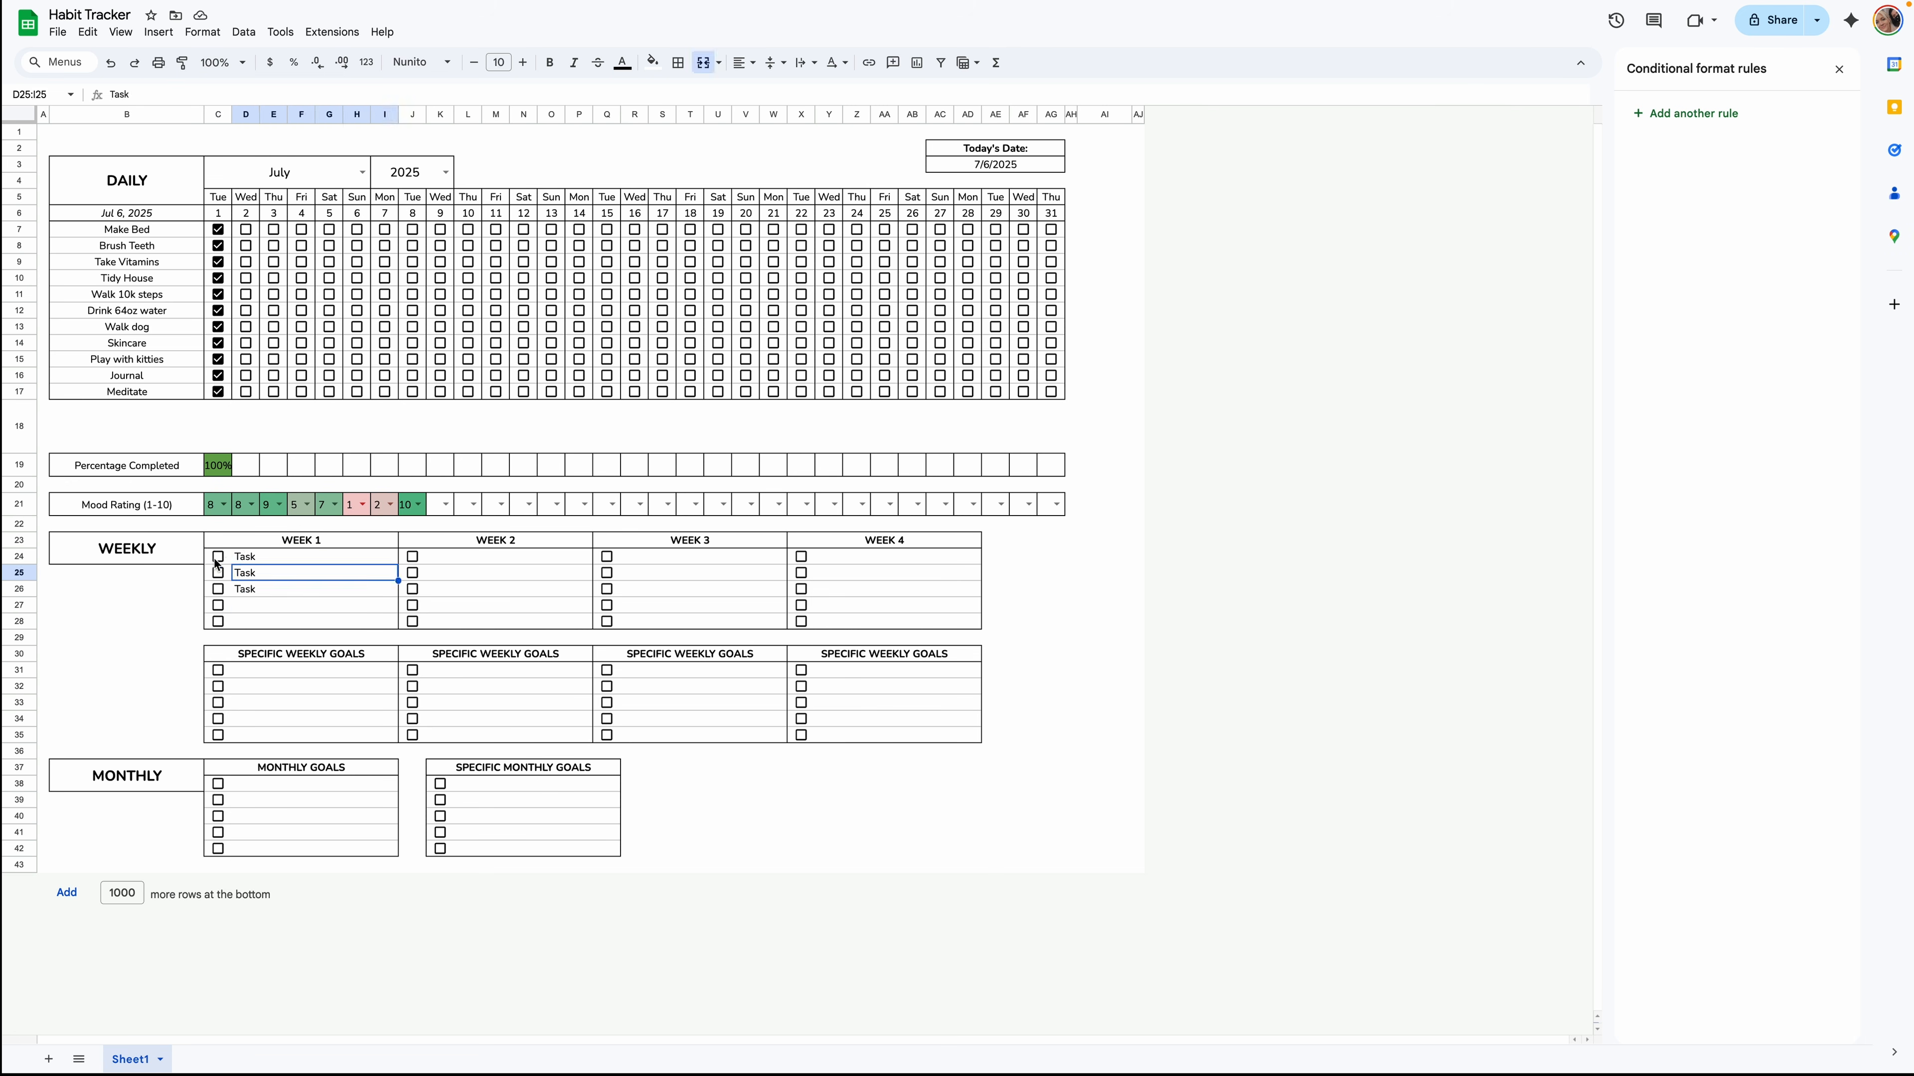
pyautogui.click(209, 560)
# Add a conditional formatting rule on C24:I42 with the custom formula =$C24=true.
pyautogui.click(209, 565)
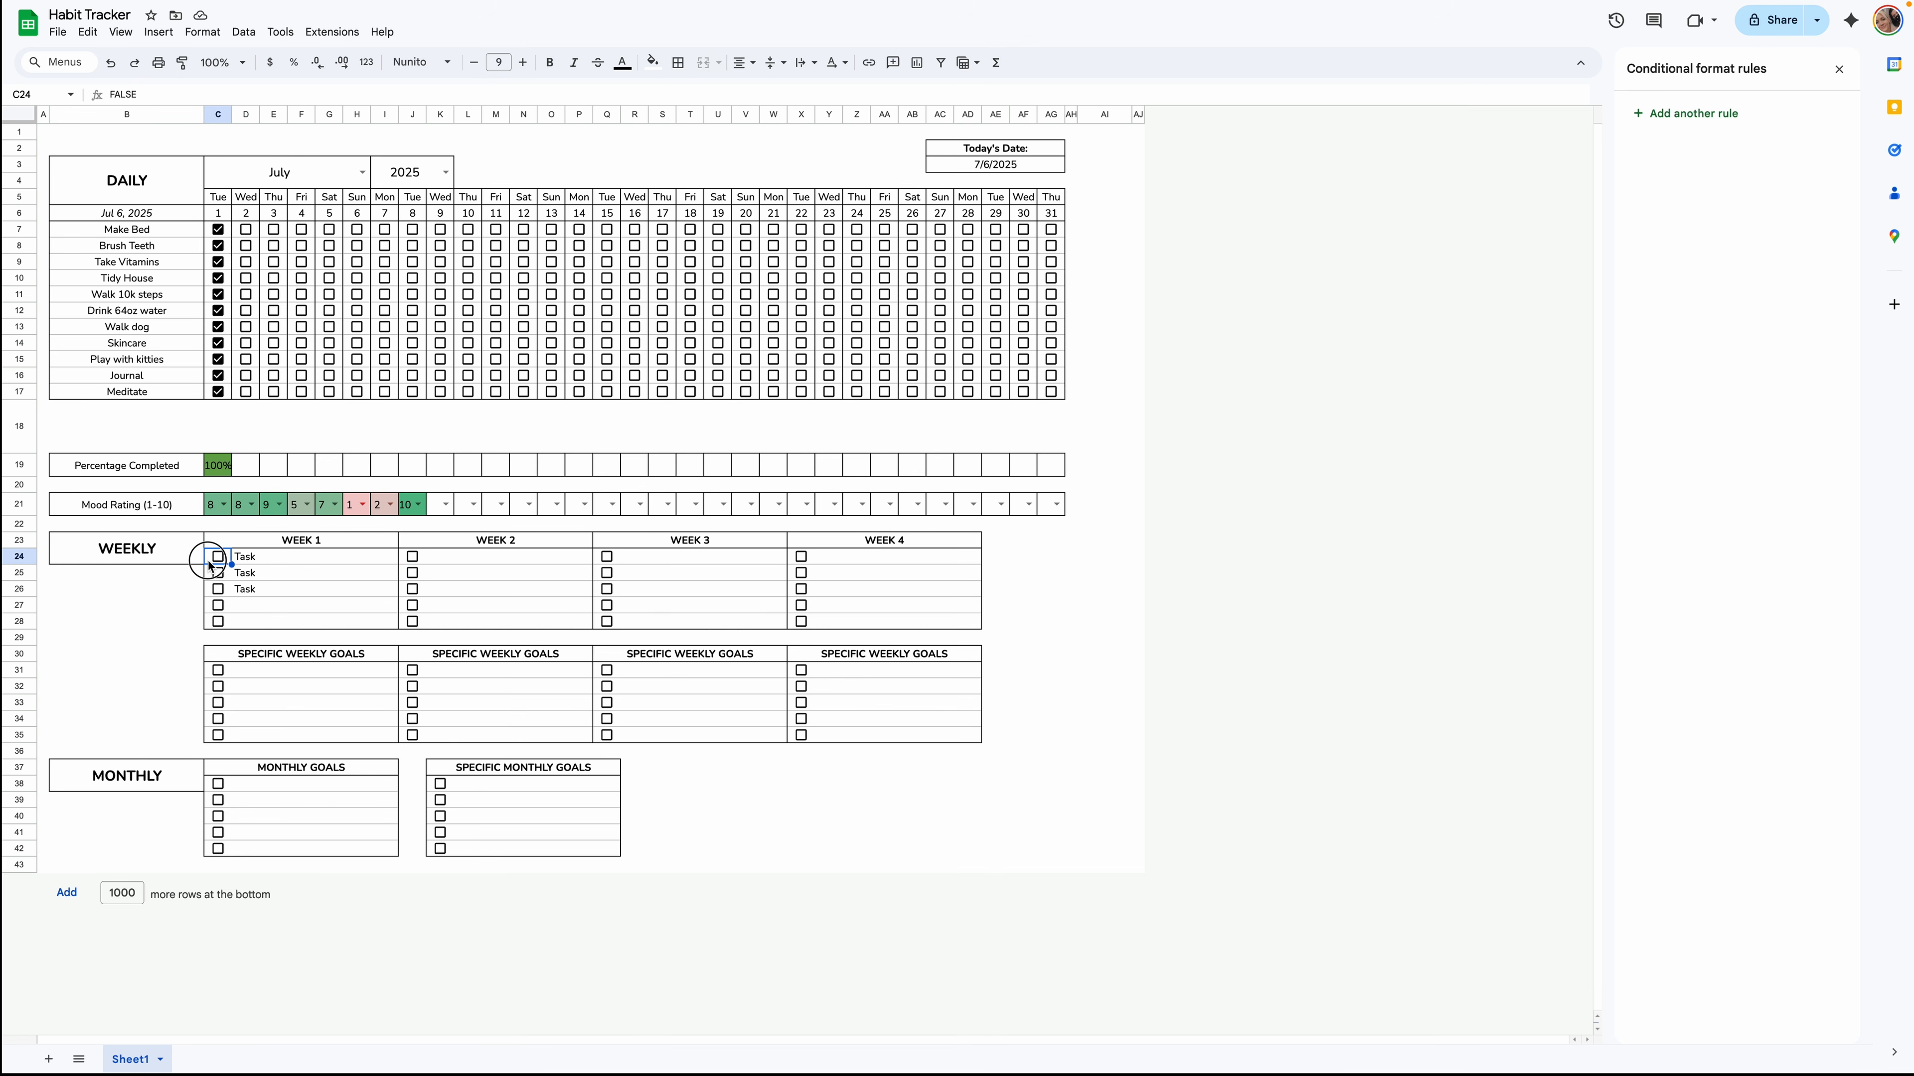
pyautogui.moveTo(209, 565); pyautogui.dragTo(288, 858)
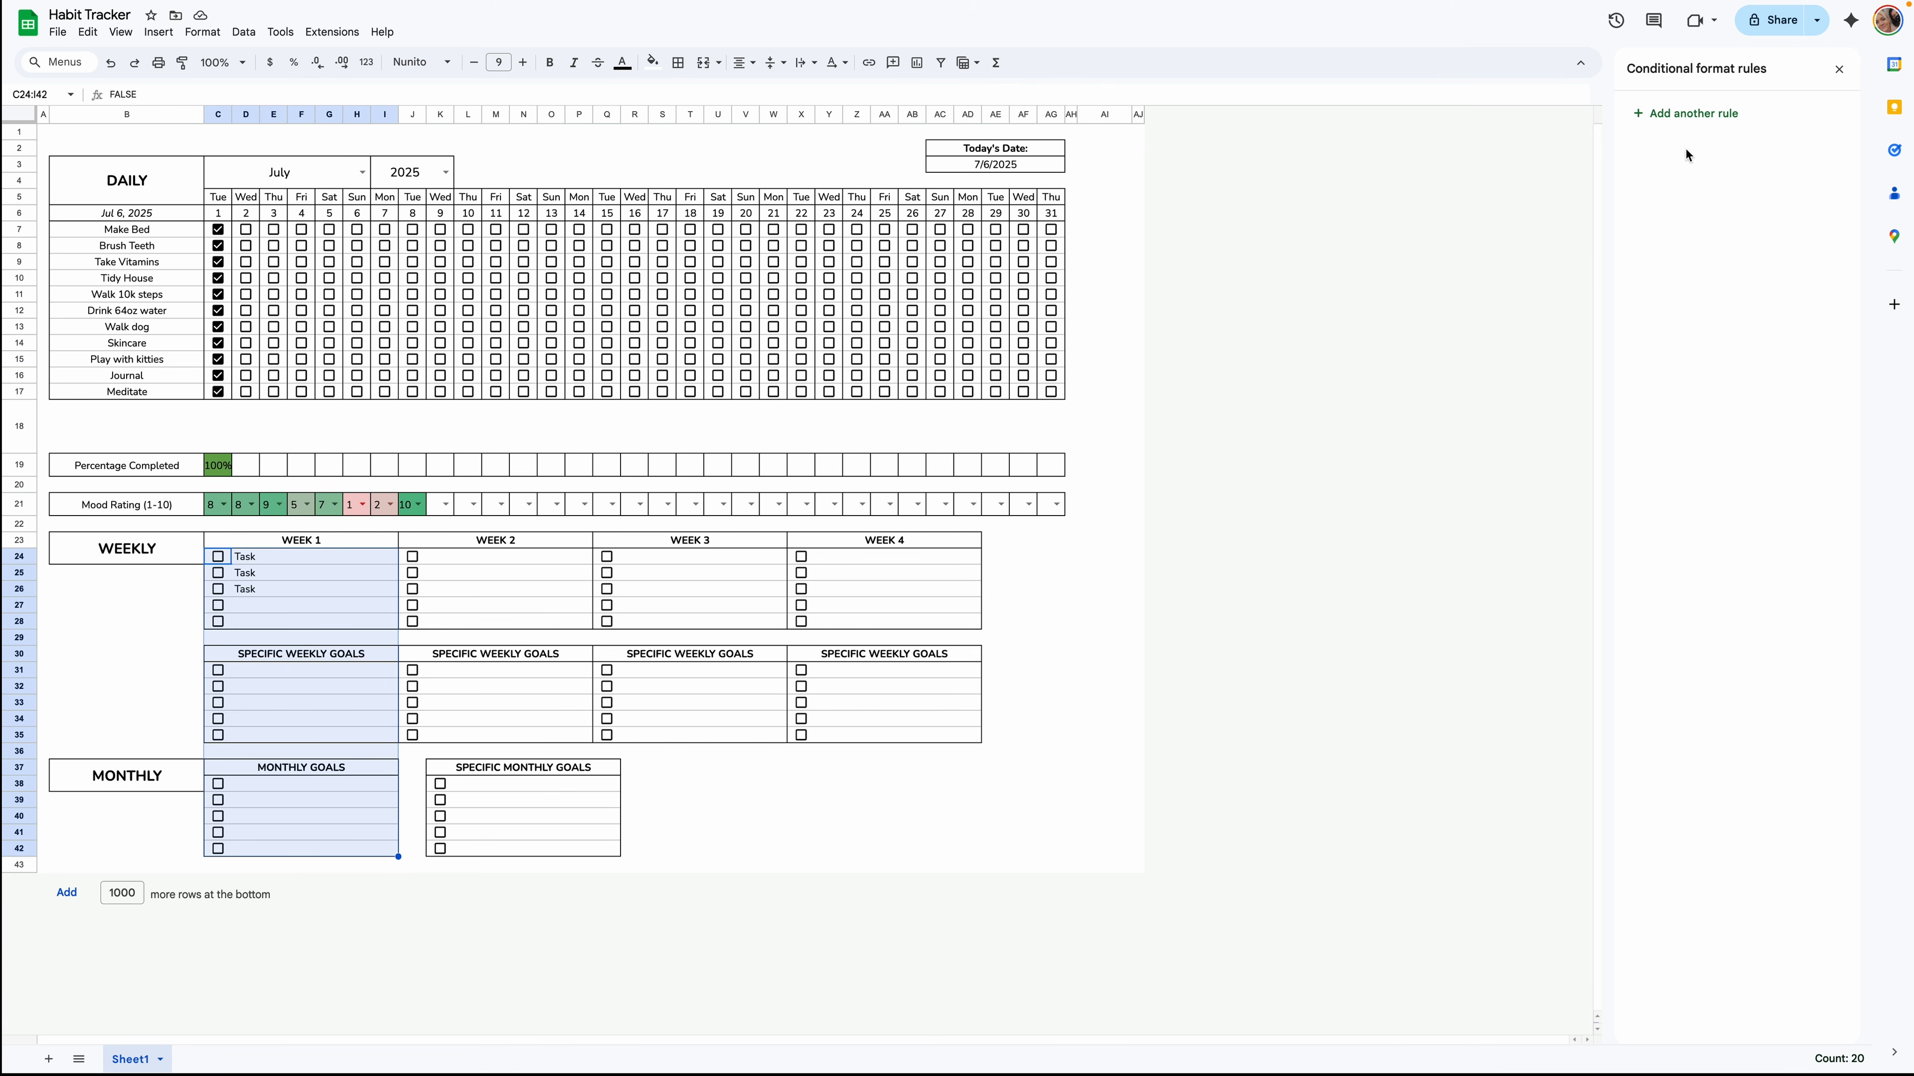
pyautogui.rightClick(283, 626)
pyautogui.moveTo(501, 600)
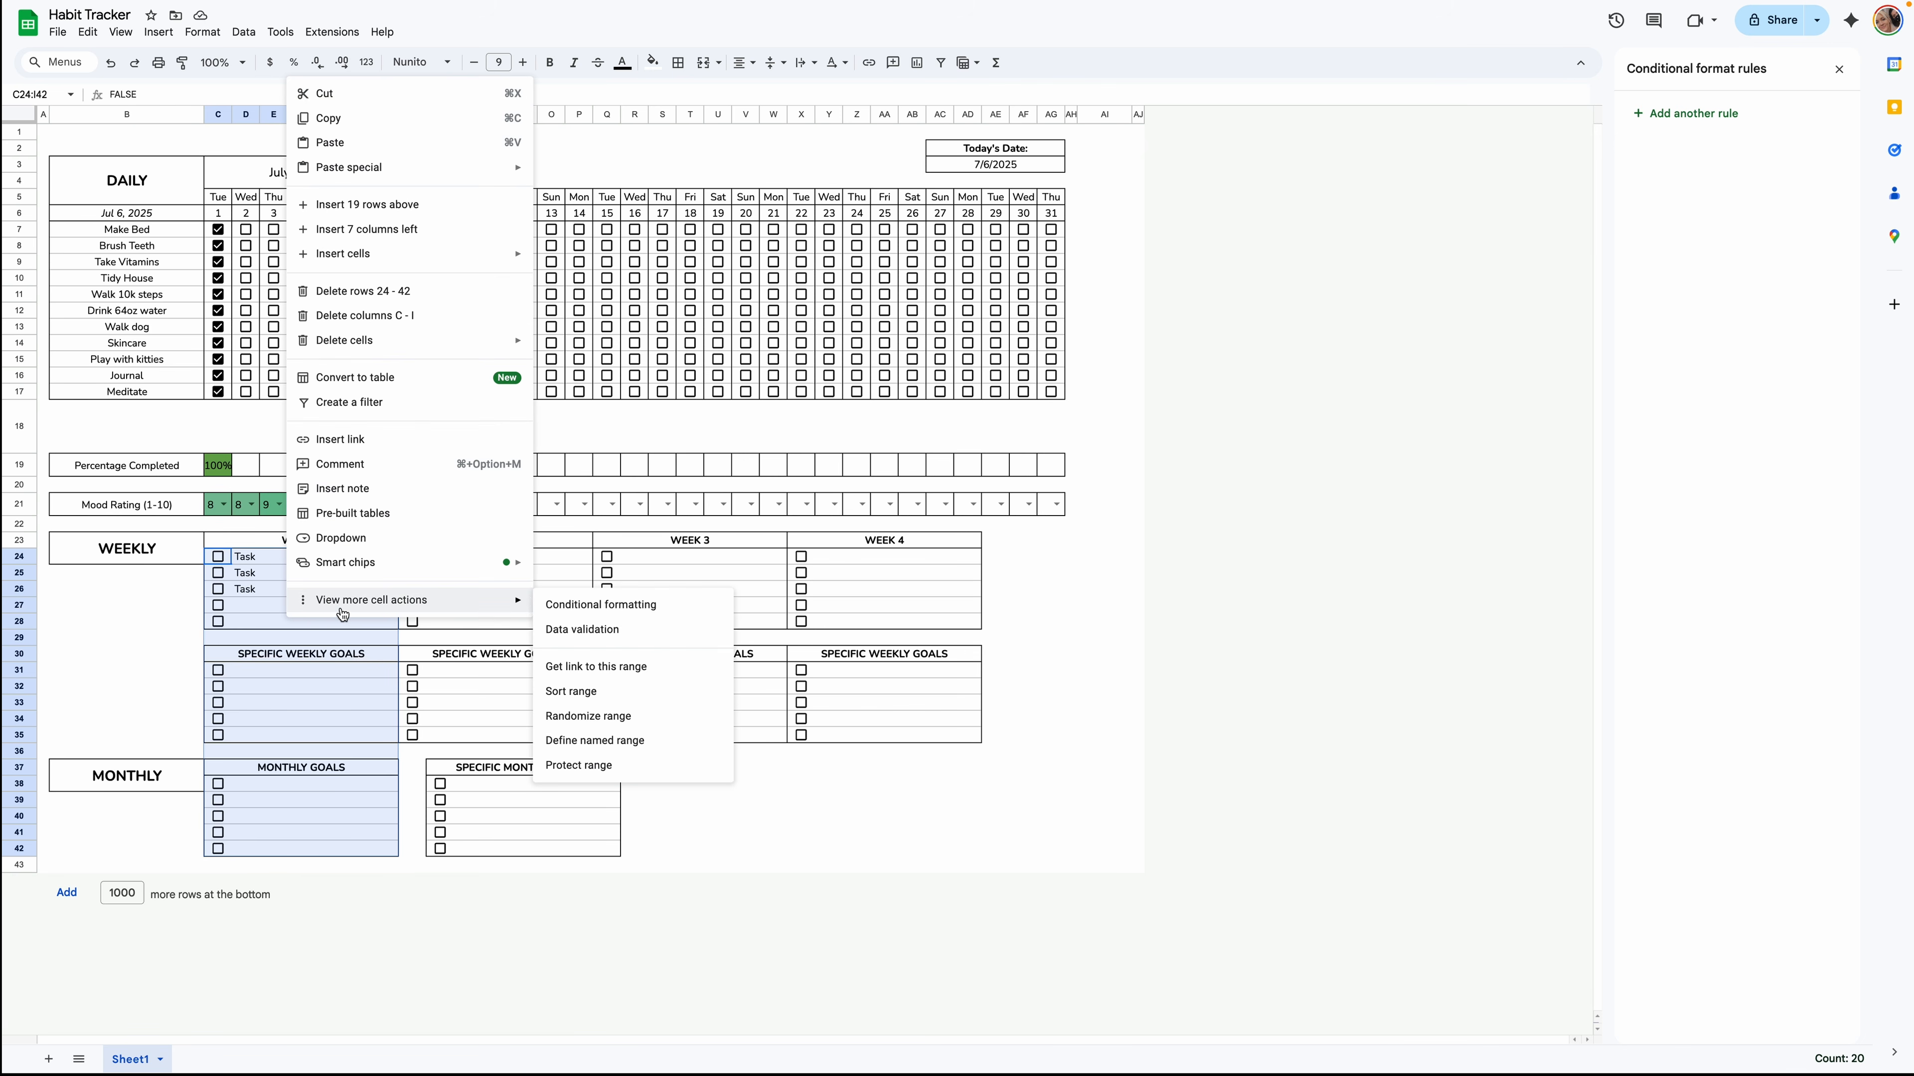
pyautogui.click(581, 604)
pyautogui.click(1732, 262)
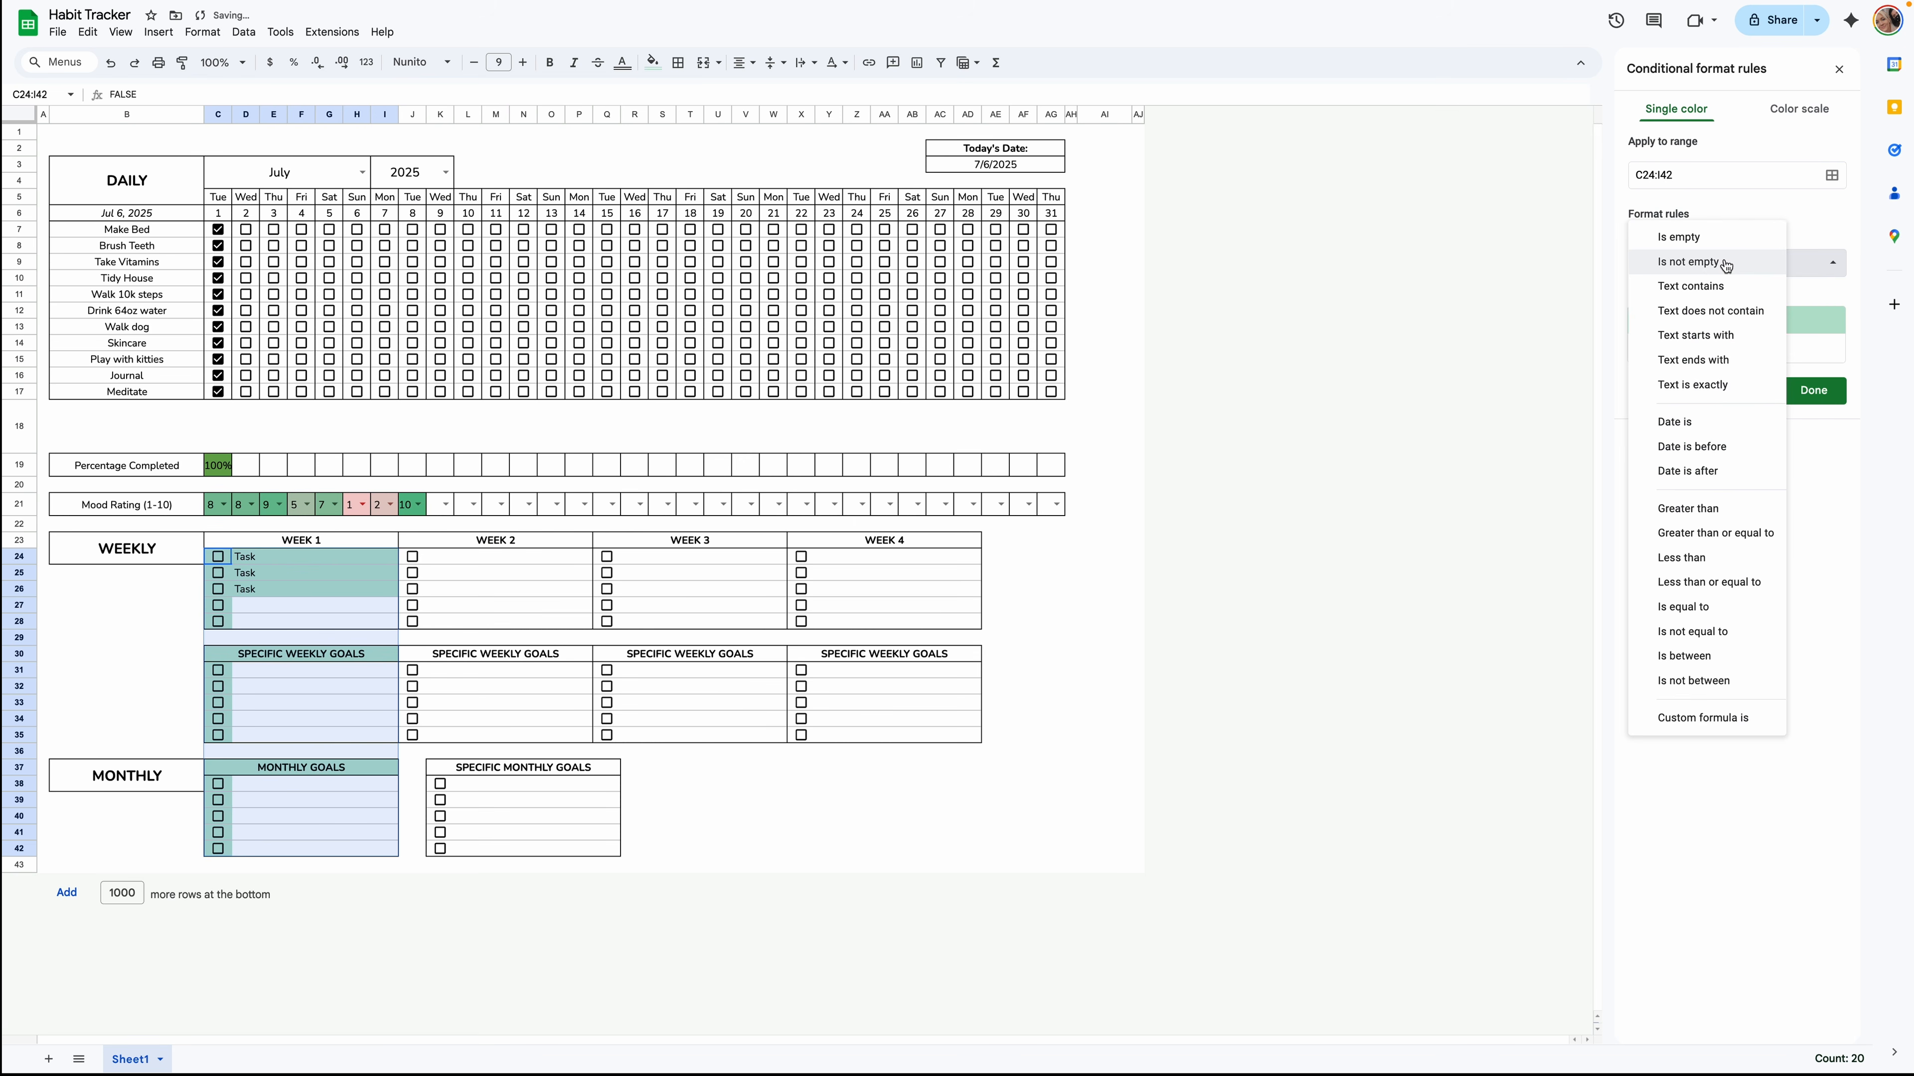
pyautogui.click(1702, 724)
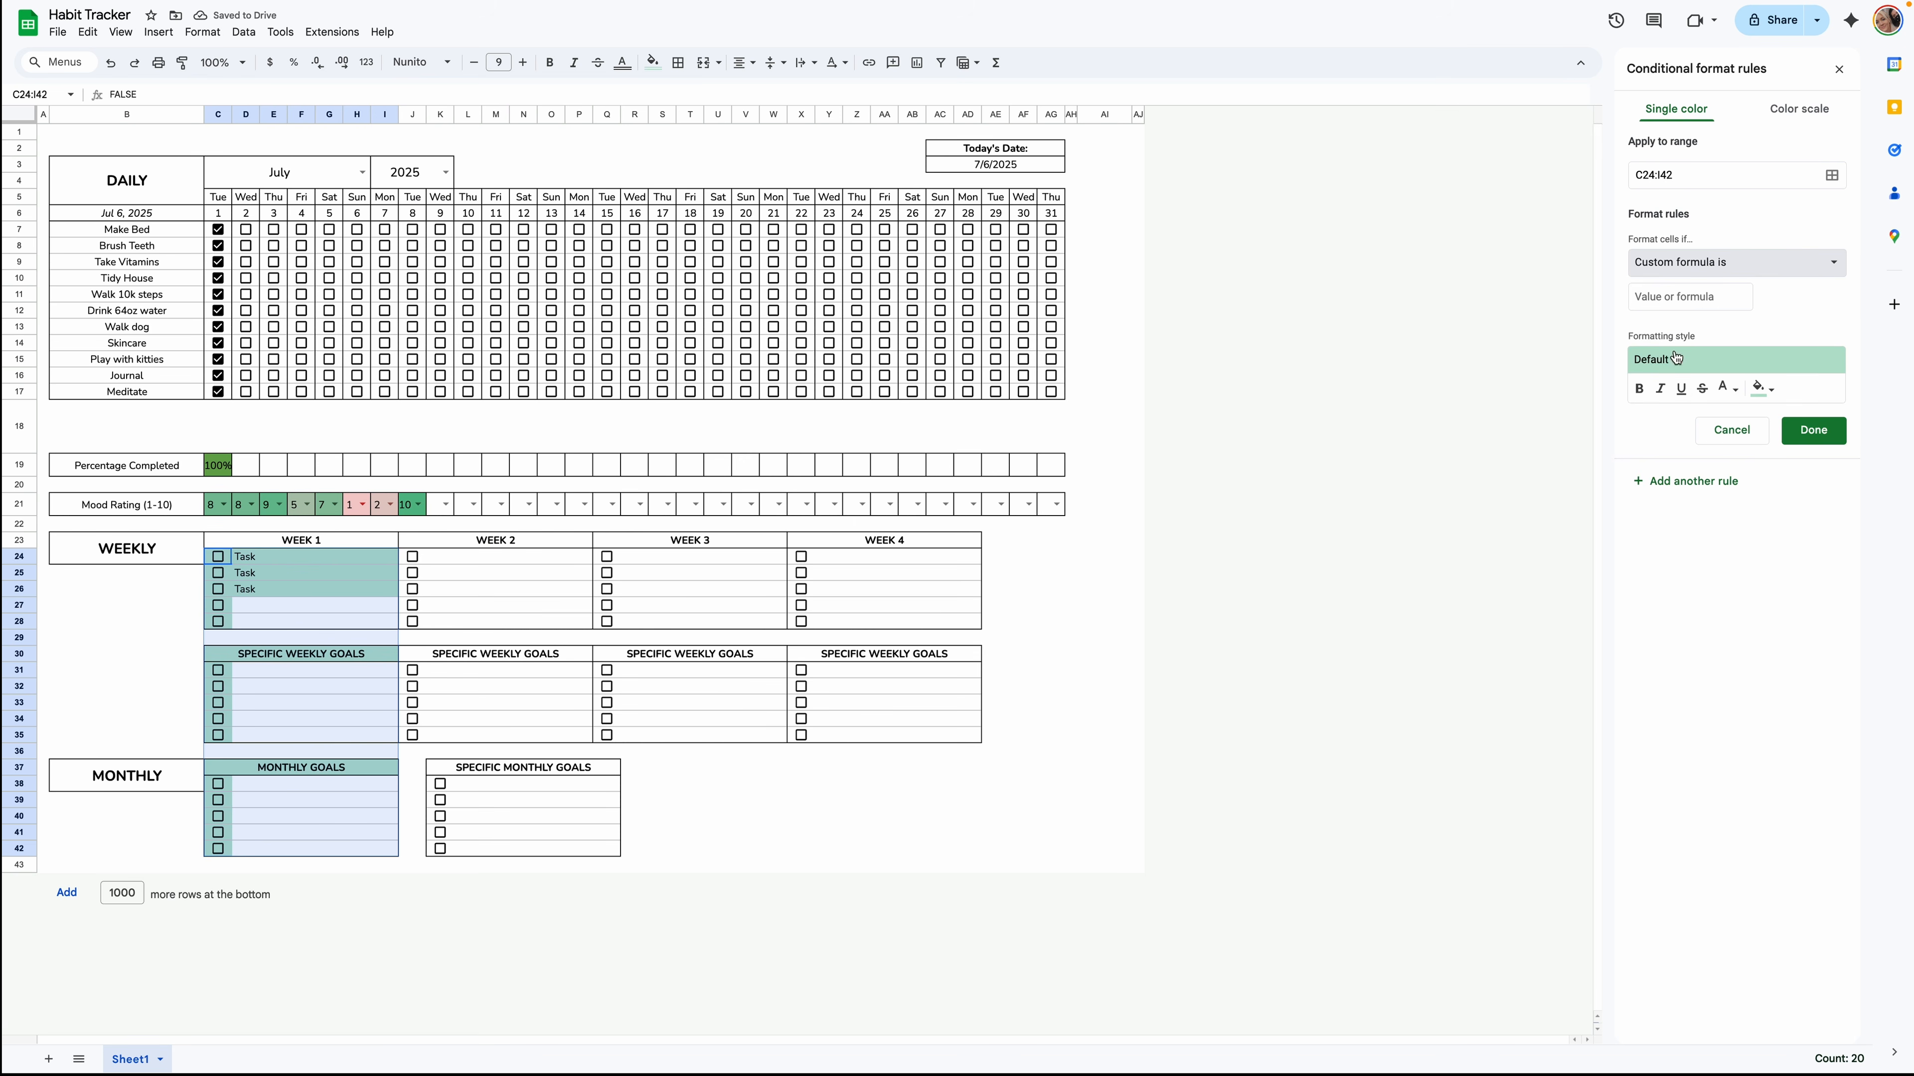
pyautogui.click(1686, 296)
pyautogui.write('=$')
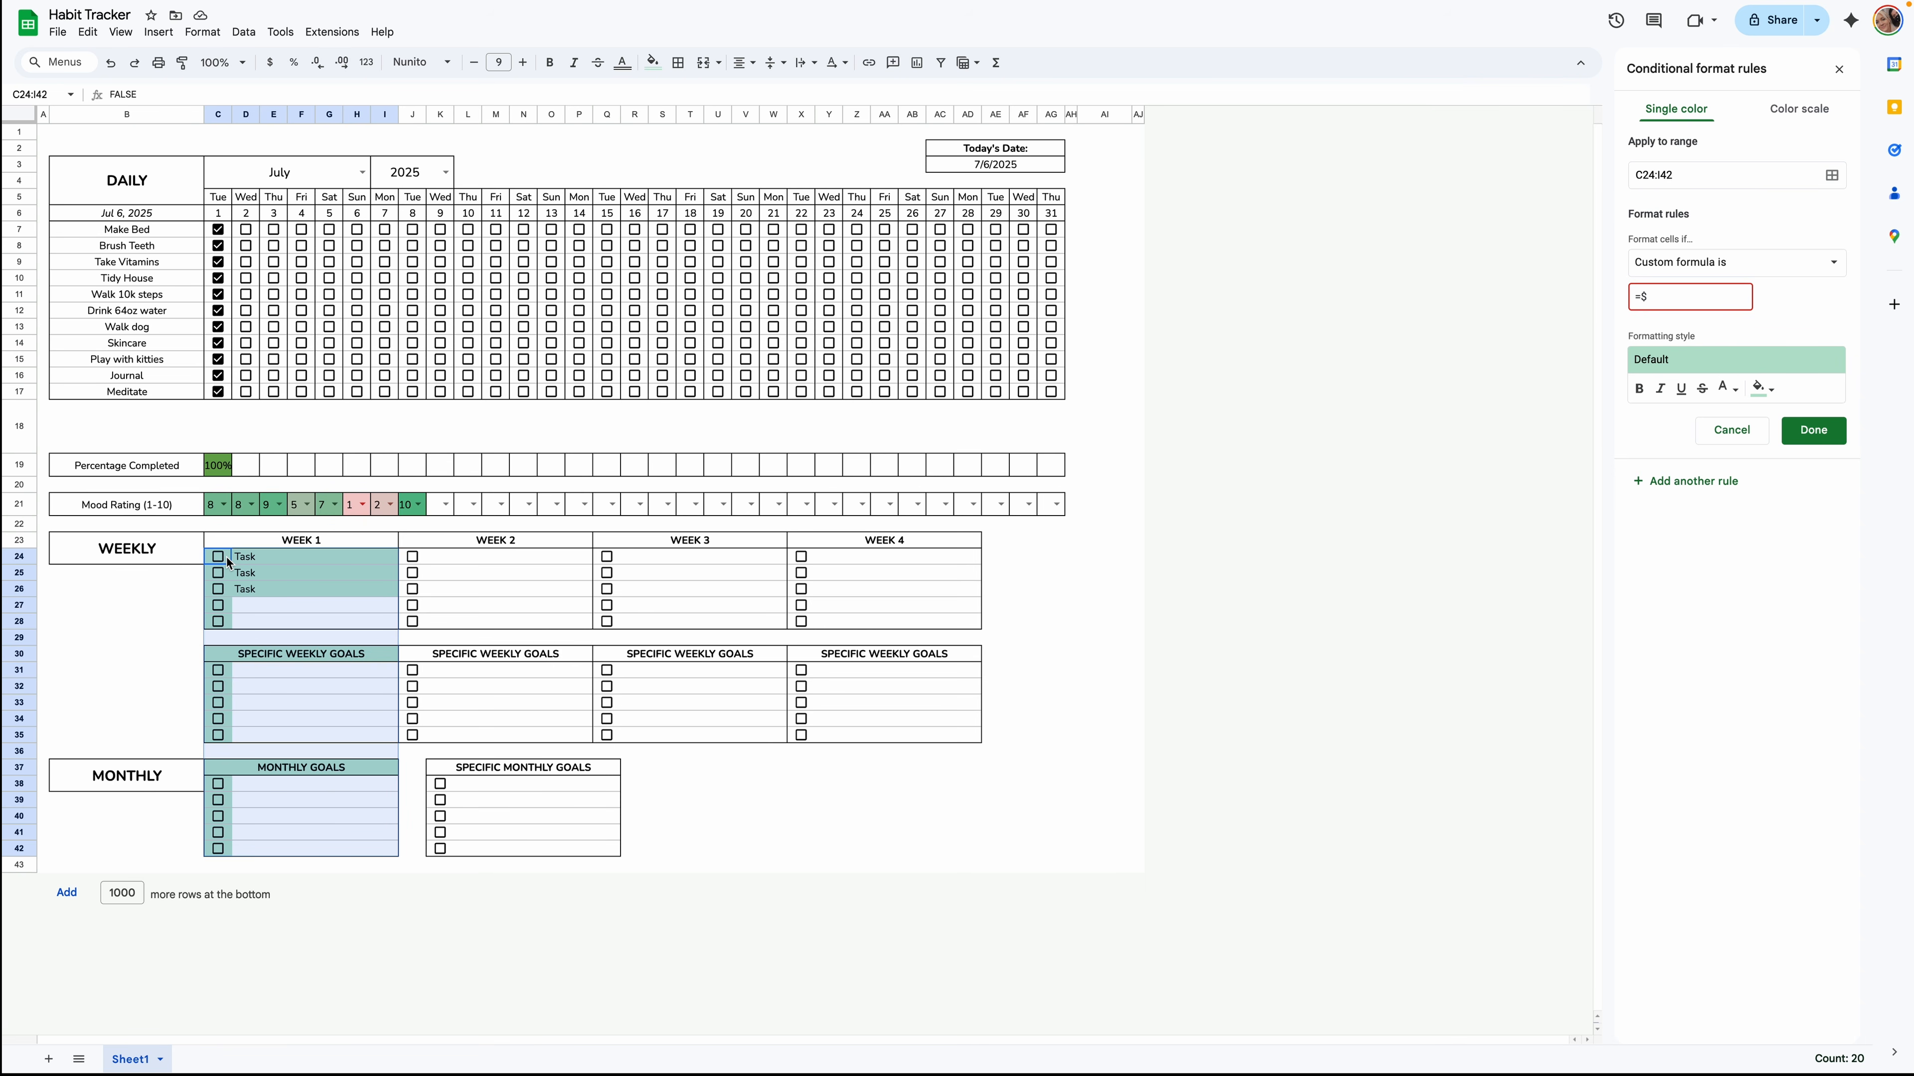
pyautogui.write('C24=true')
# Format the =$C24=true rule with gray text, no fill color and strikethrough.
pyautogui.click(1726, 388)
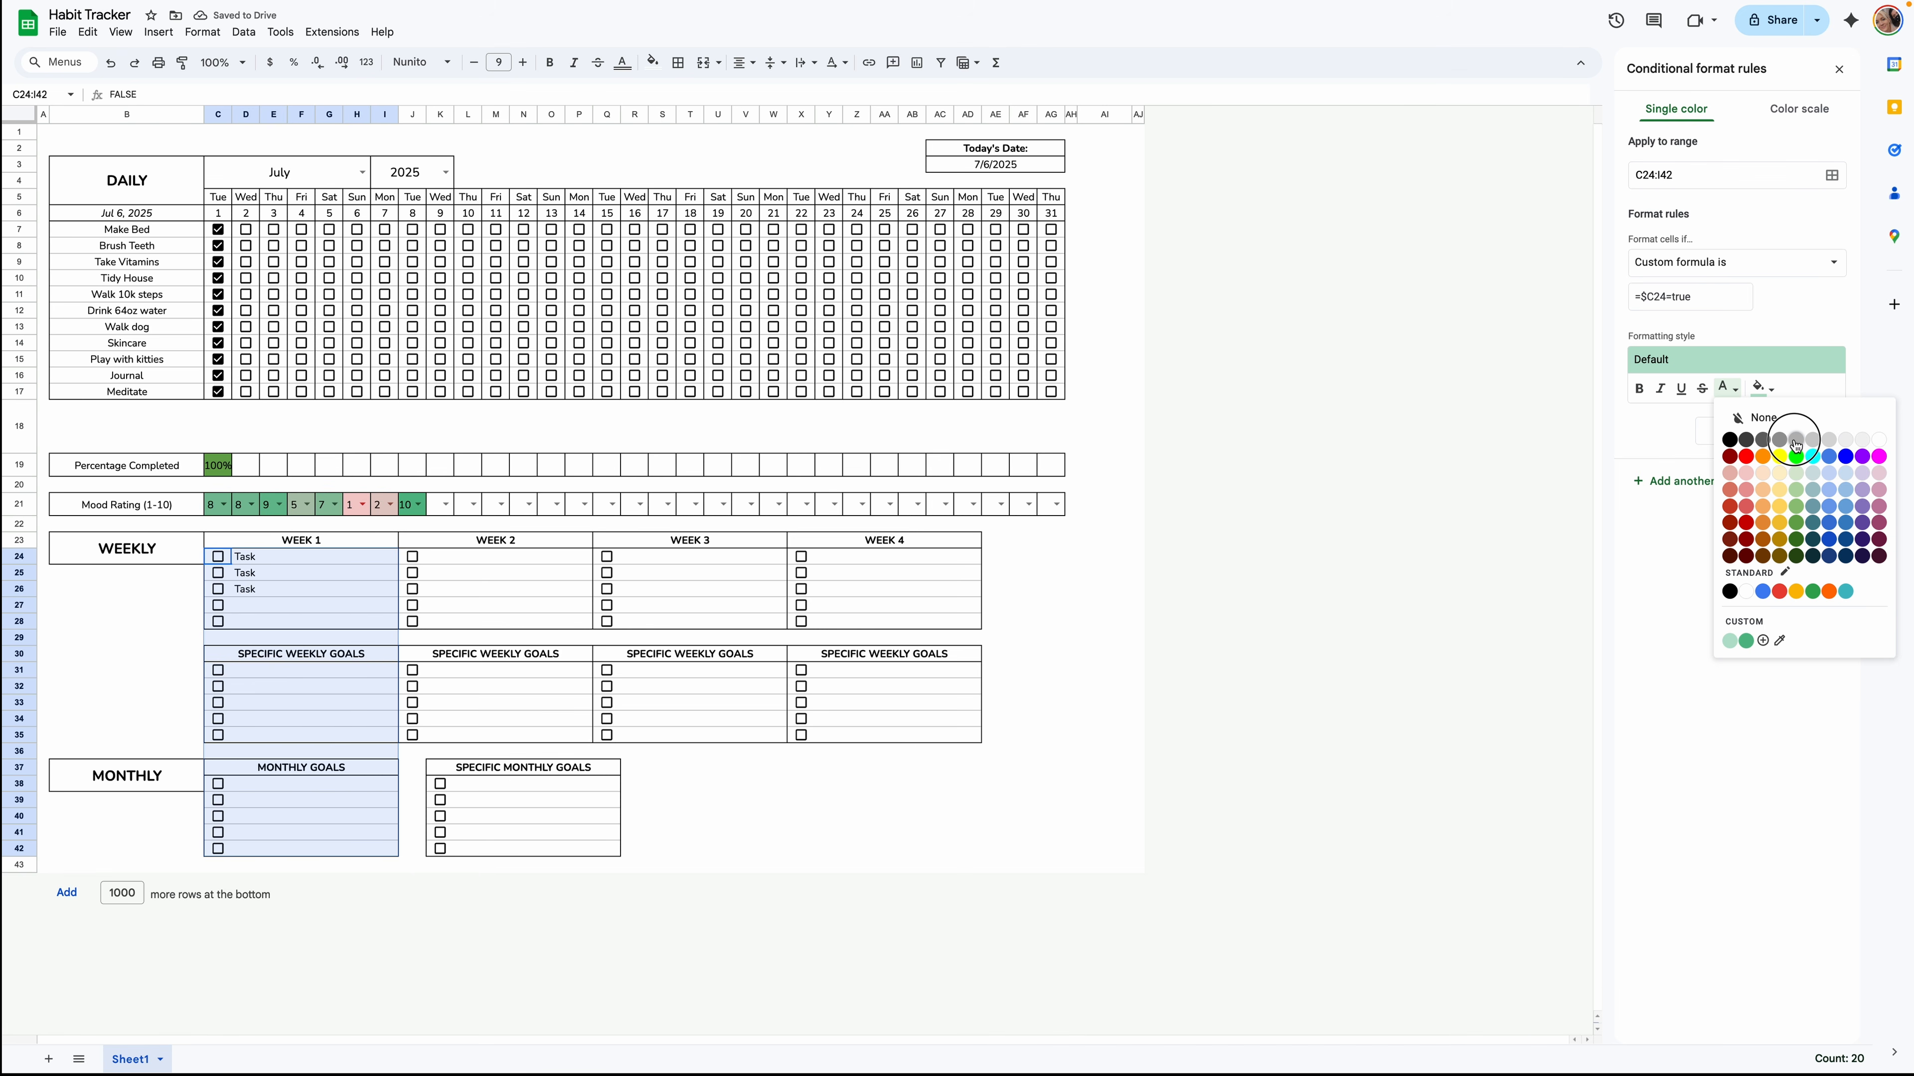
pyautogui.click(1794, 441)
pyautogui.click(1765, 391)
pyautogui.click(1662, 419)
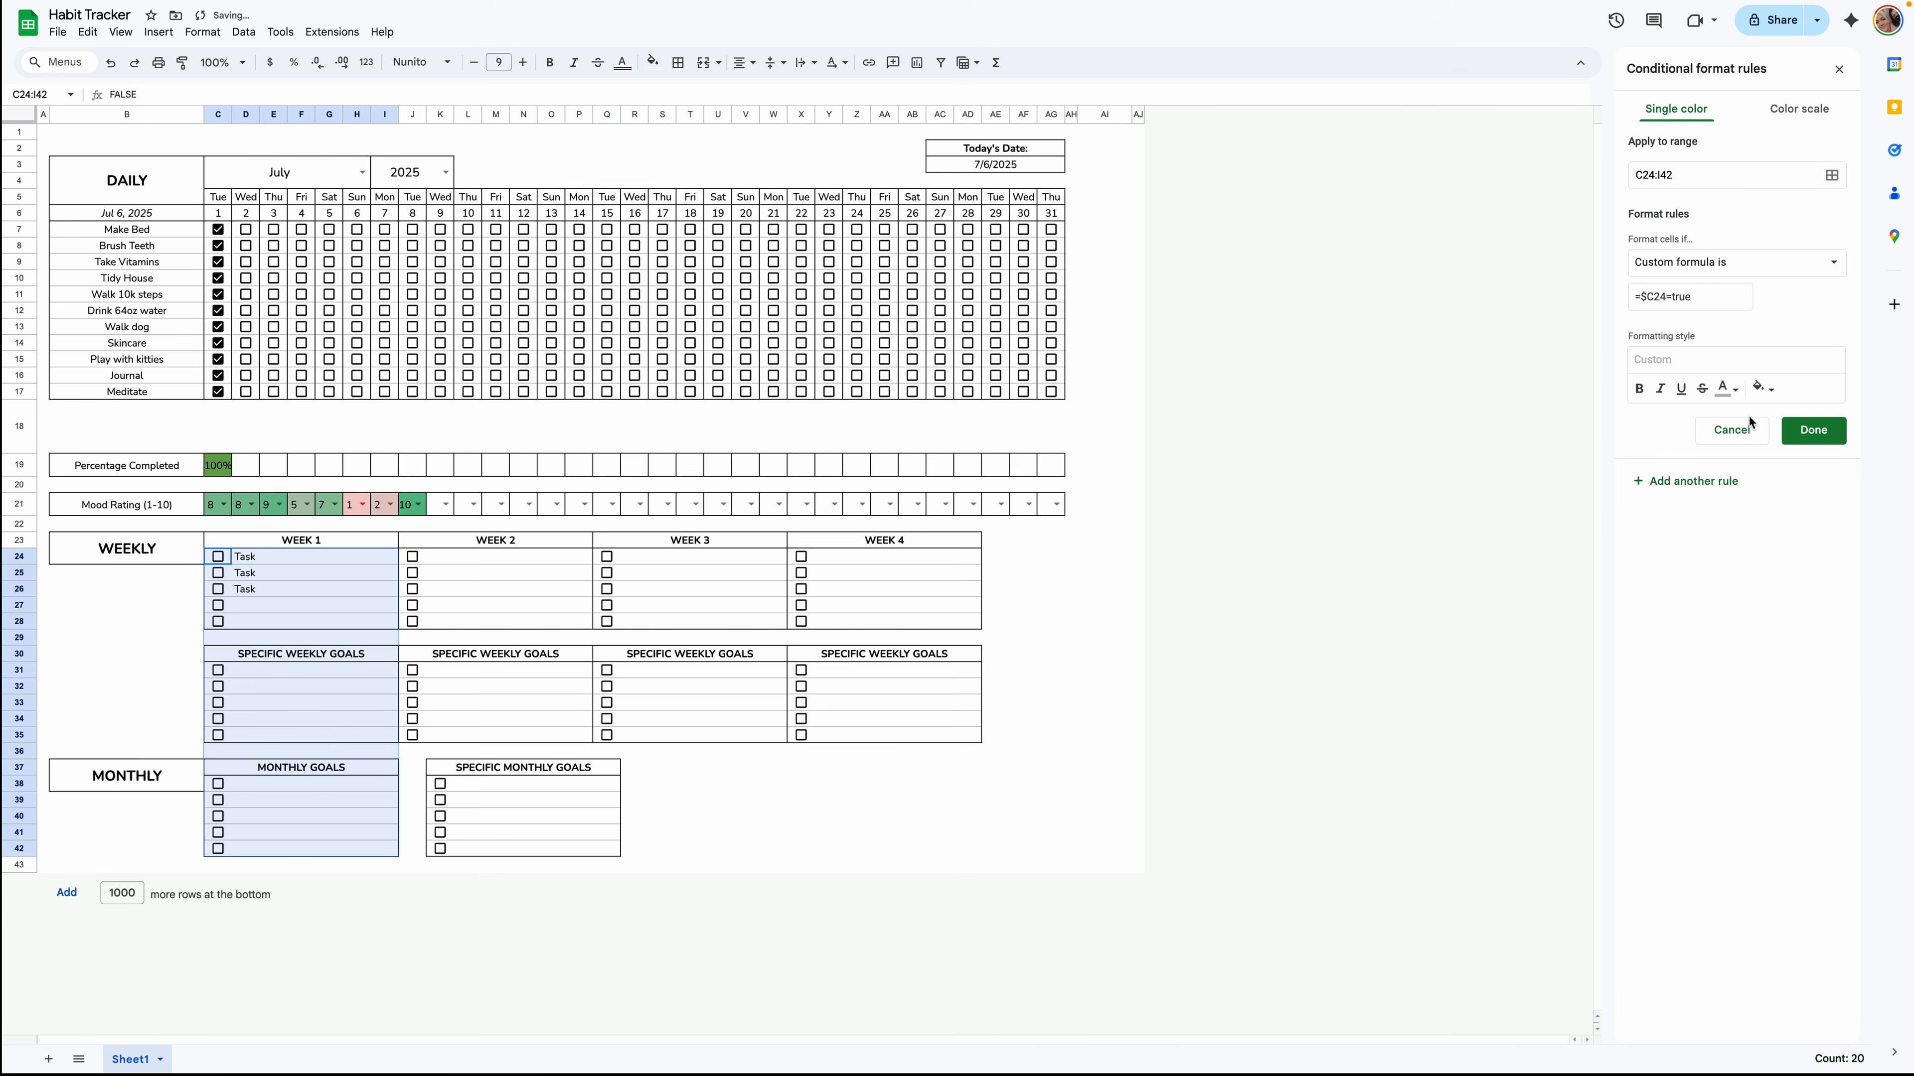
pyautogui.click(1702, 389)
# Test the rule by checking the three WEEK 1 sample tasks and clearing them again.
pyautogui.click(218, 558)
pyautogui.click(220, 573)
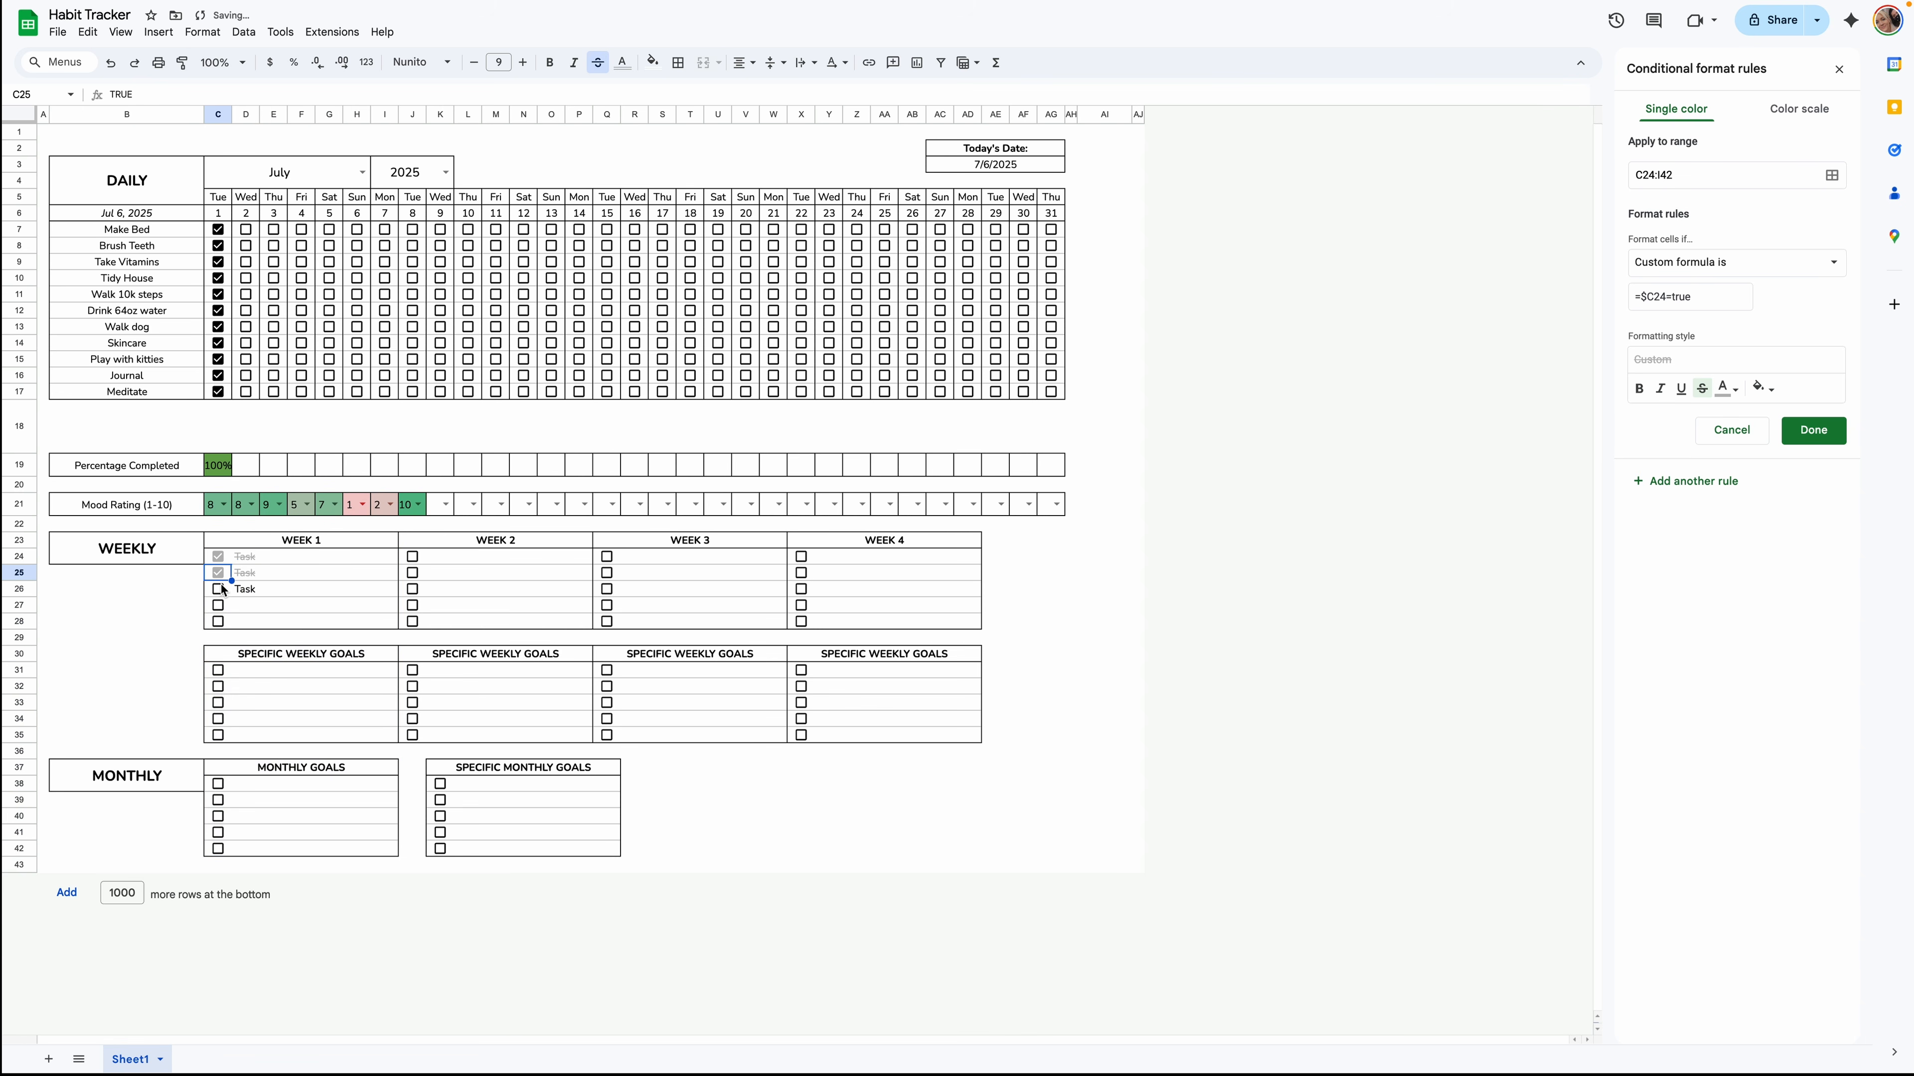
pyautogui.click(221, 588)
pyautogui.click(221, 574)
pyautogui.click(220, 587)
pyautogui.click(219, 555)
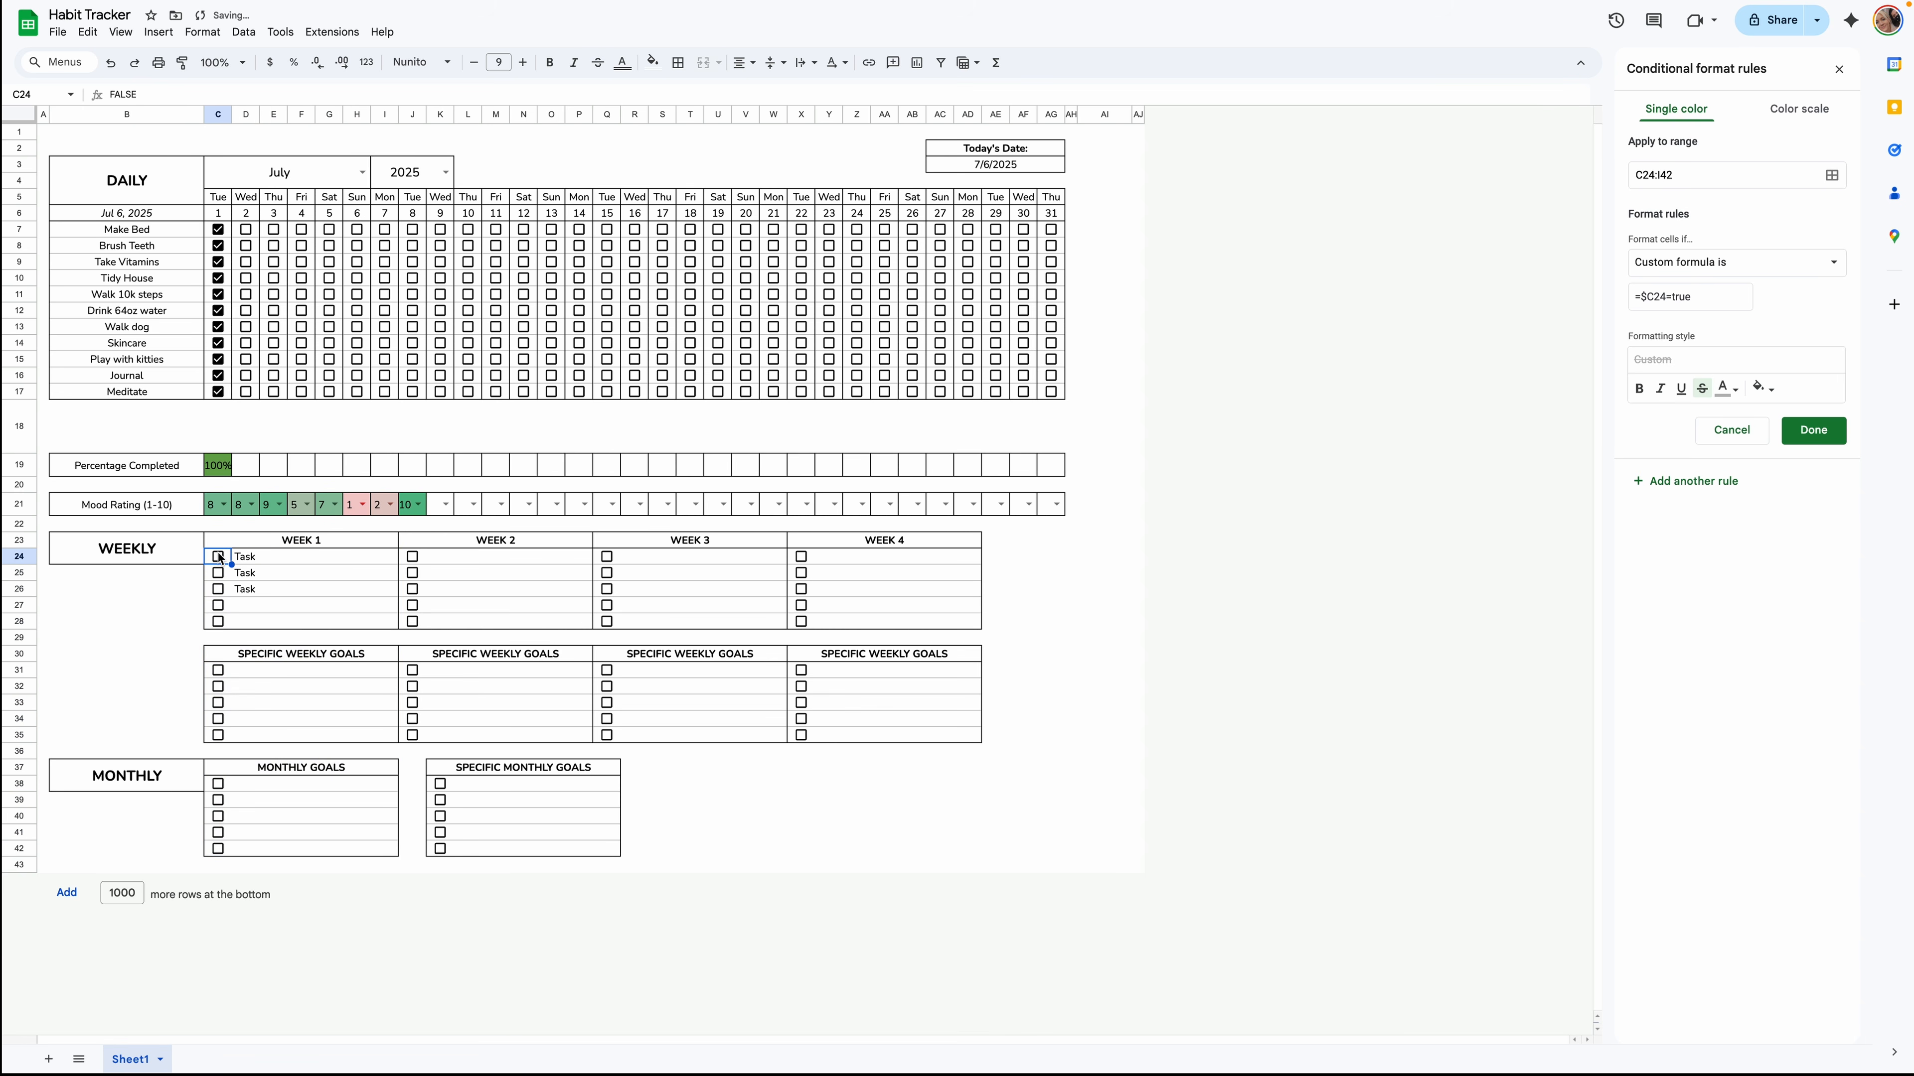
# Add another rule with the same style and apply it to the second weekly column, J24:P35.
pyautogui.click(1688, 483)
pyautogui.click(1608, 179)
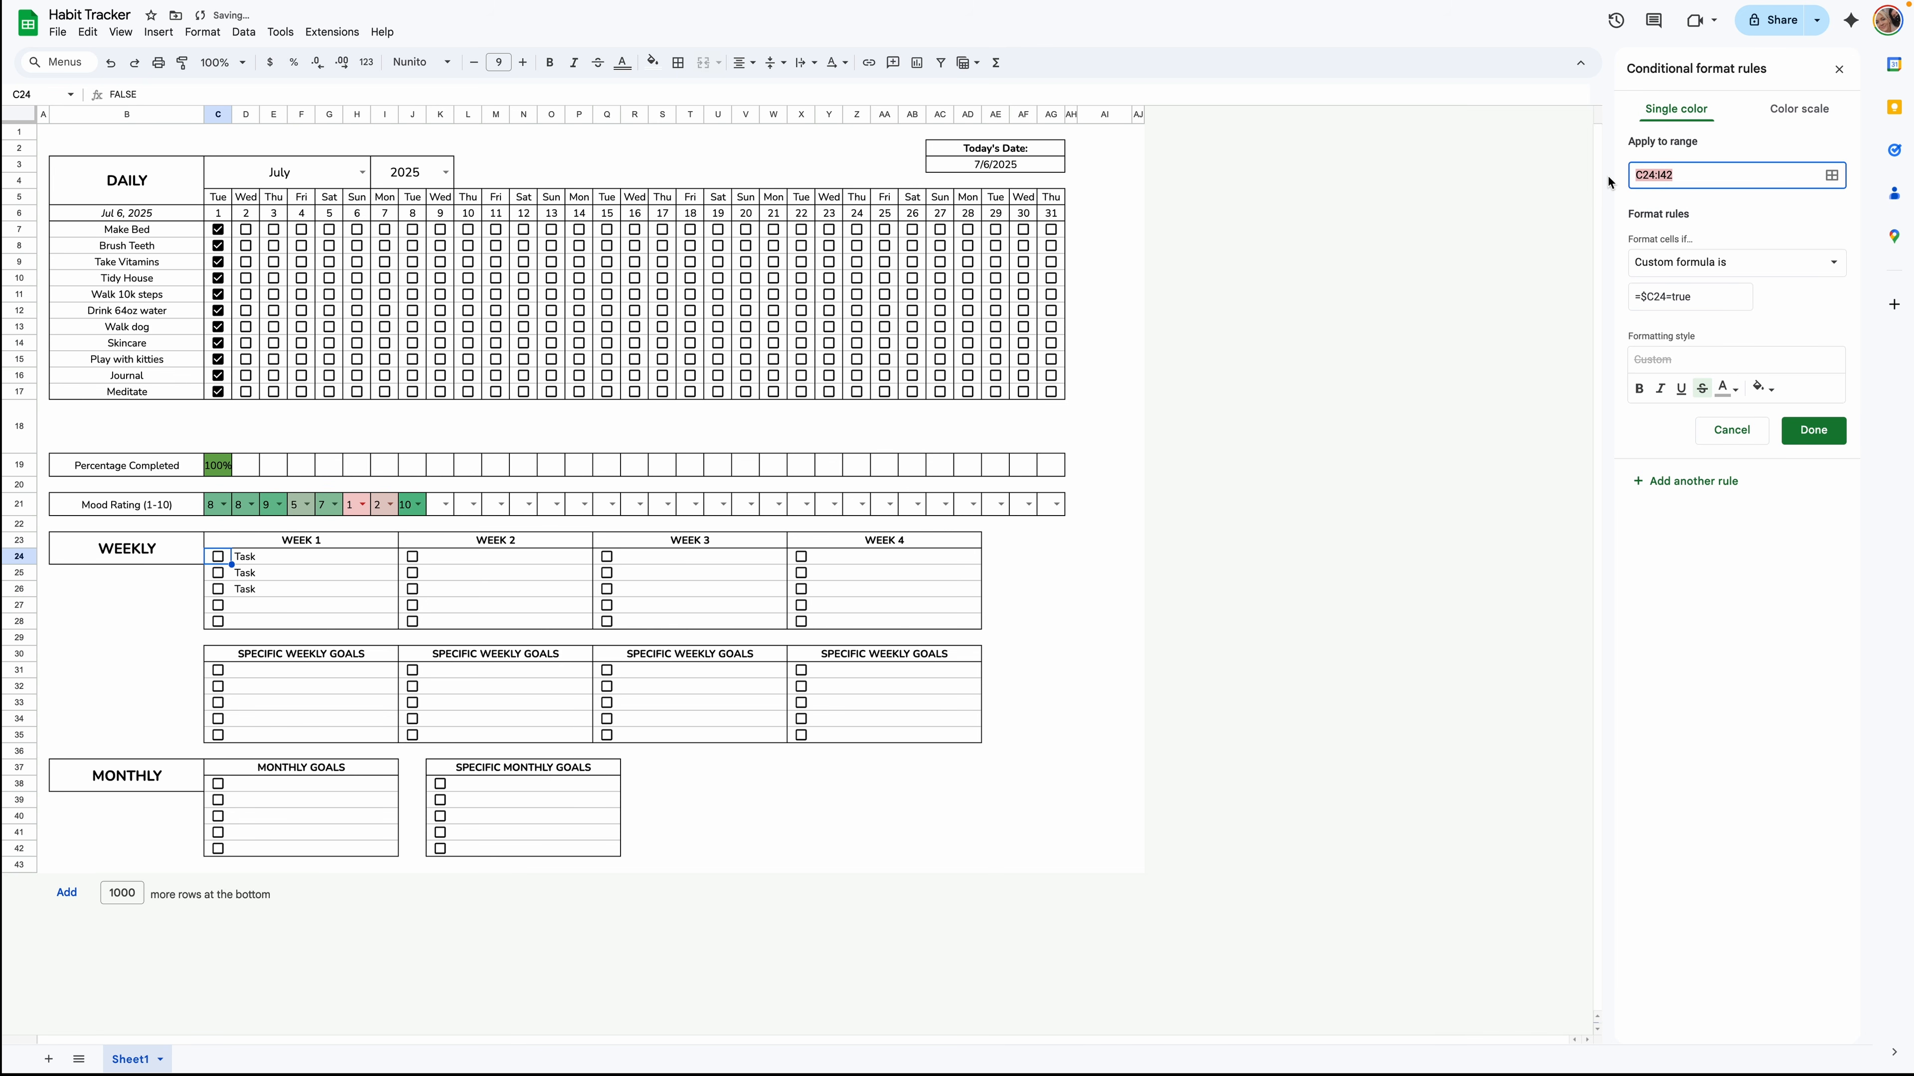
pyautogui.press('BackSpace')
pyautogui.moveTo(412, 556); pyautogui.dragTo(488, 743)
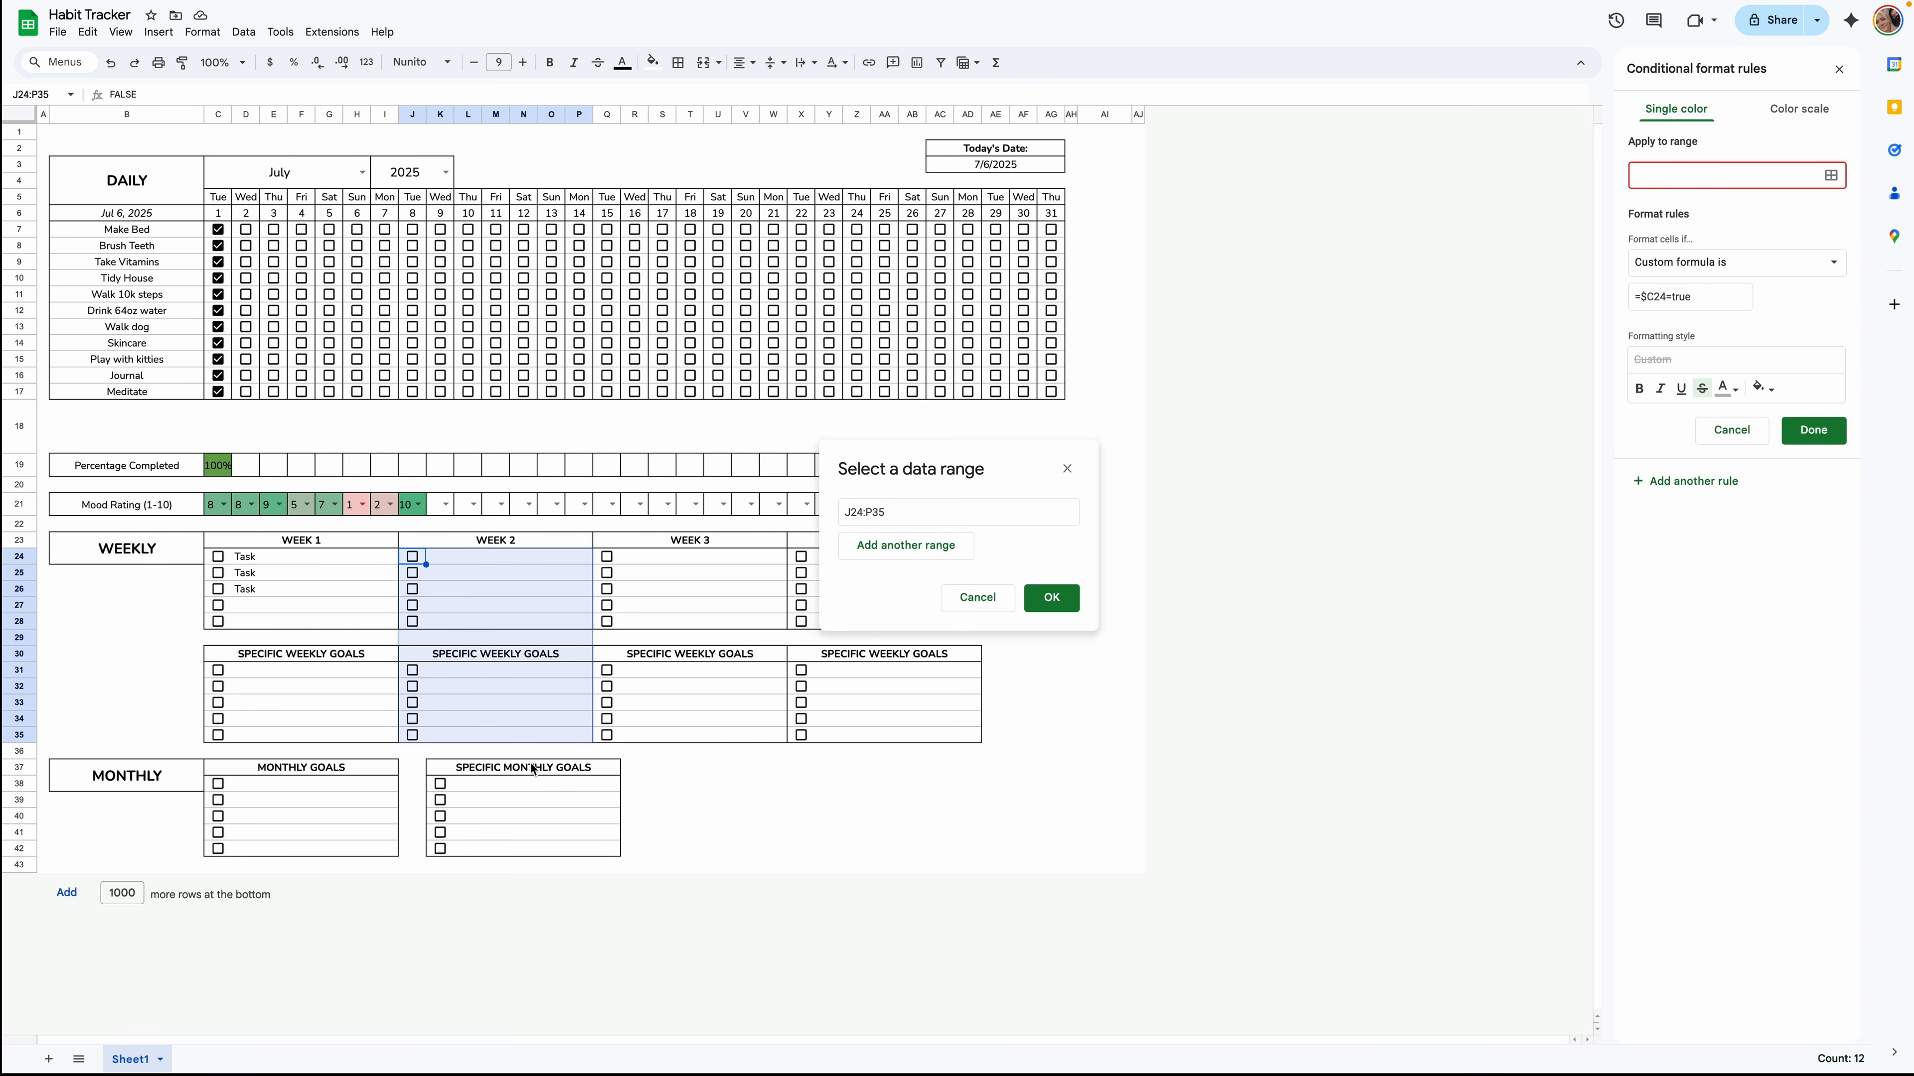
pyautogui.click(1050, 600)
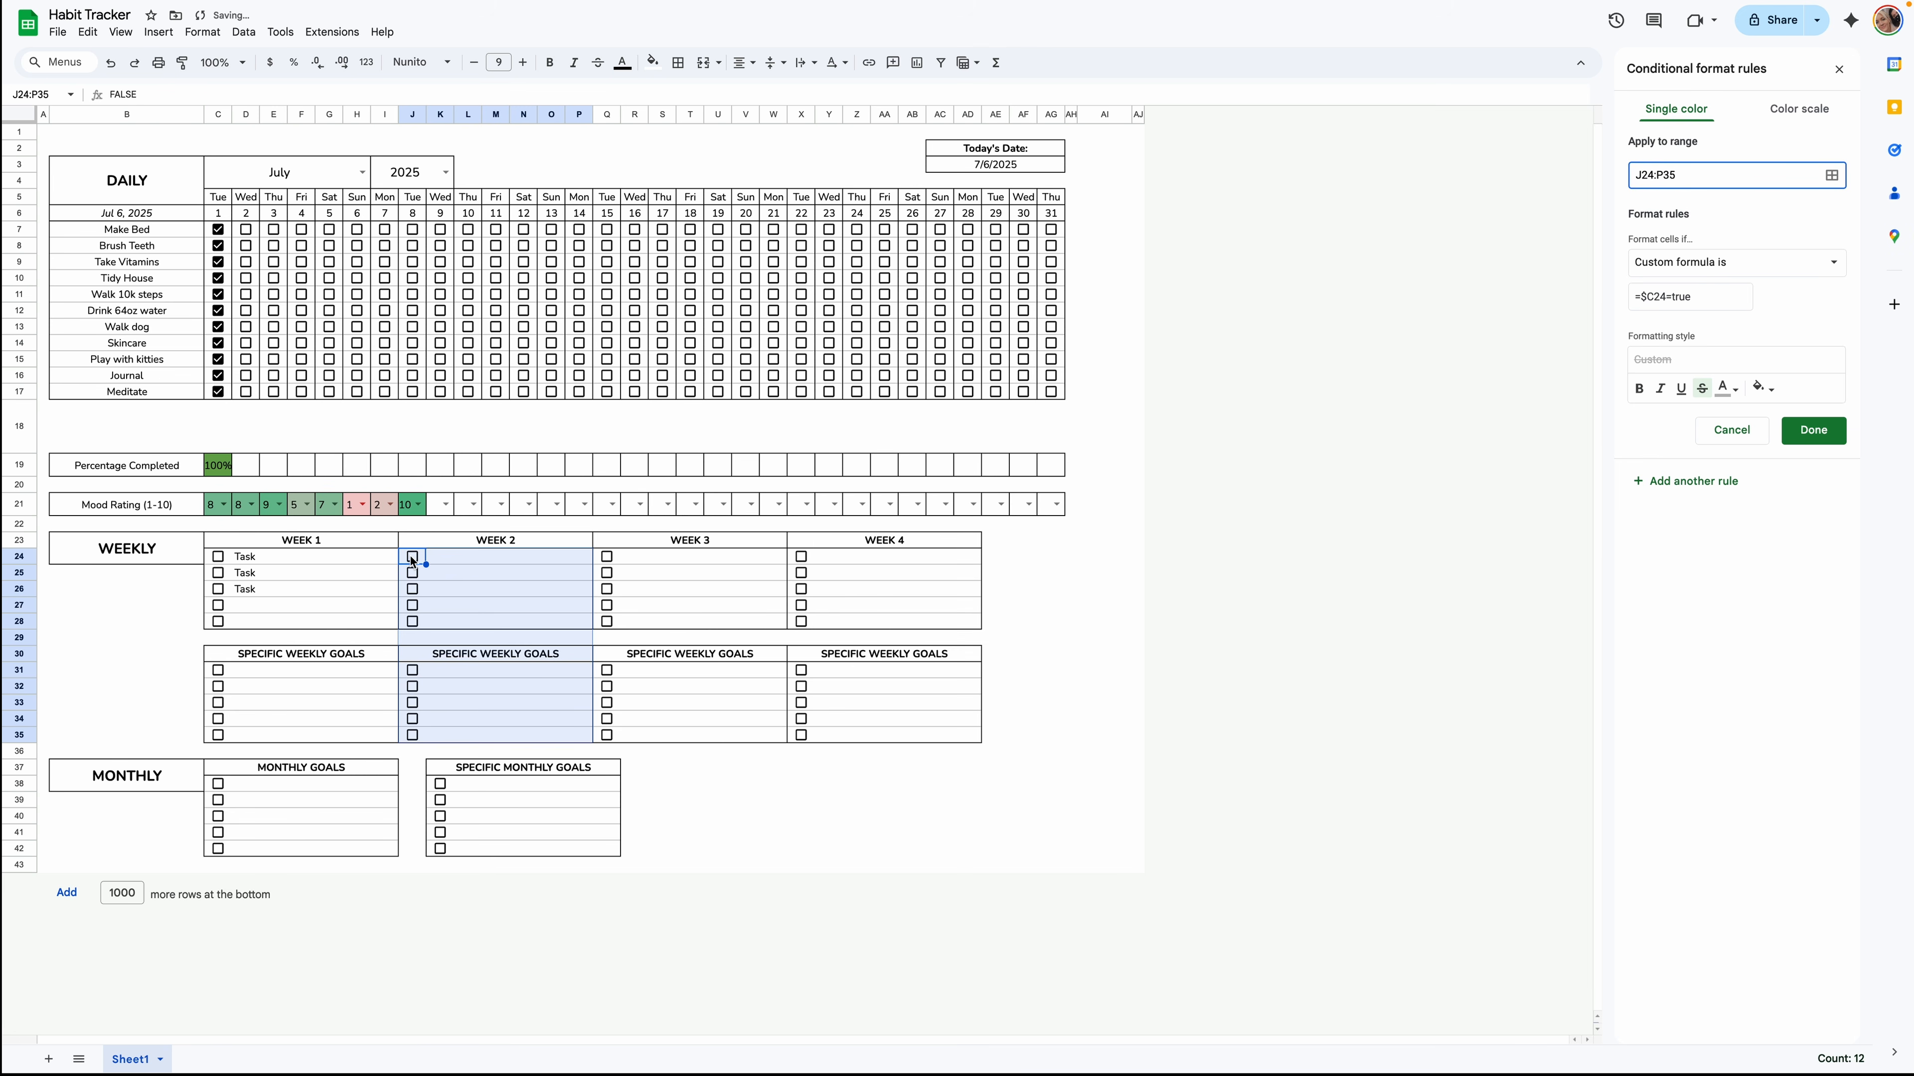
# Change the custom formula of the J24:P35 rule to =$J24=true.
pyautogui.click(1656, 299)
pyautogui.press('BackSpace')
pyautogui.write('J')
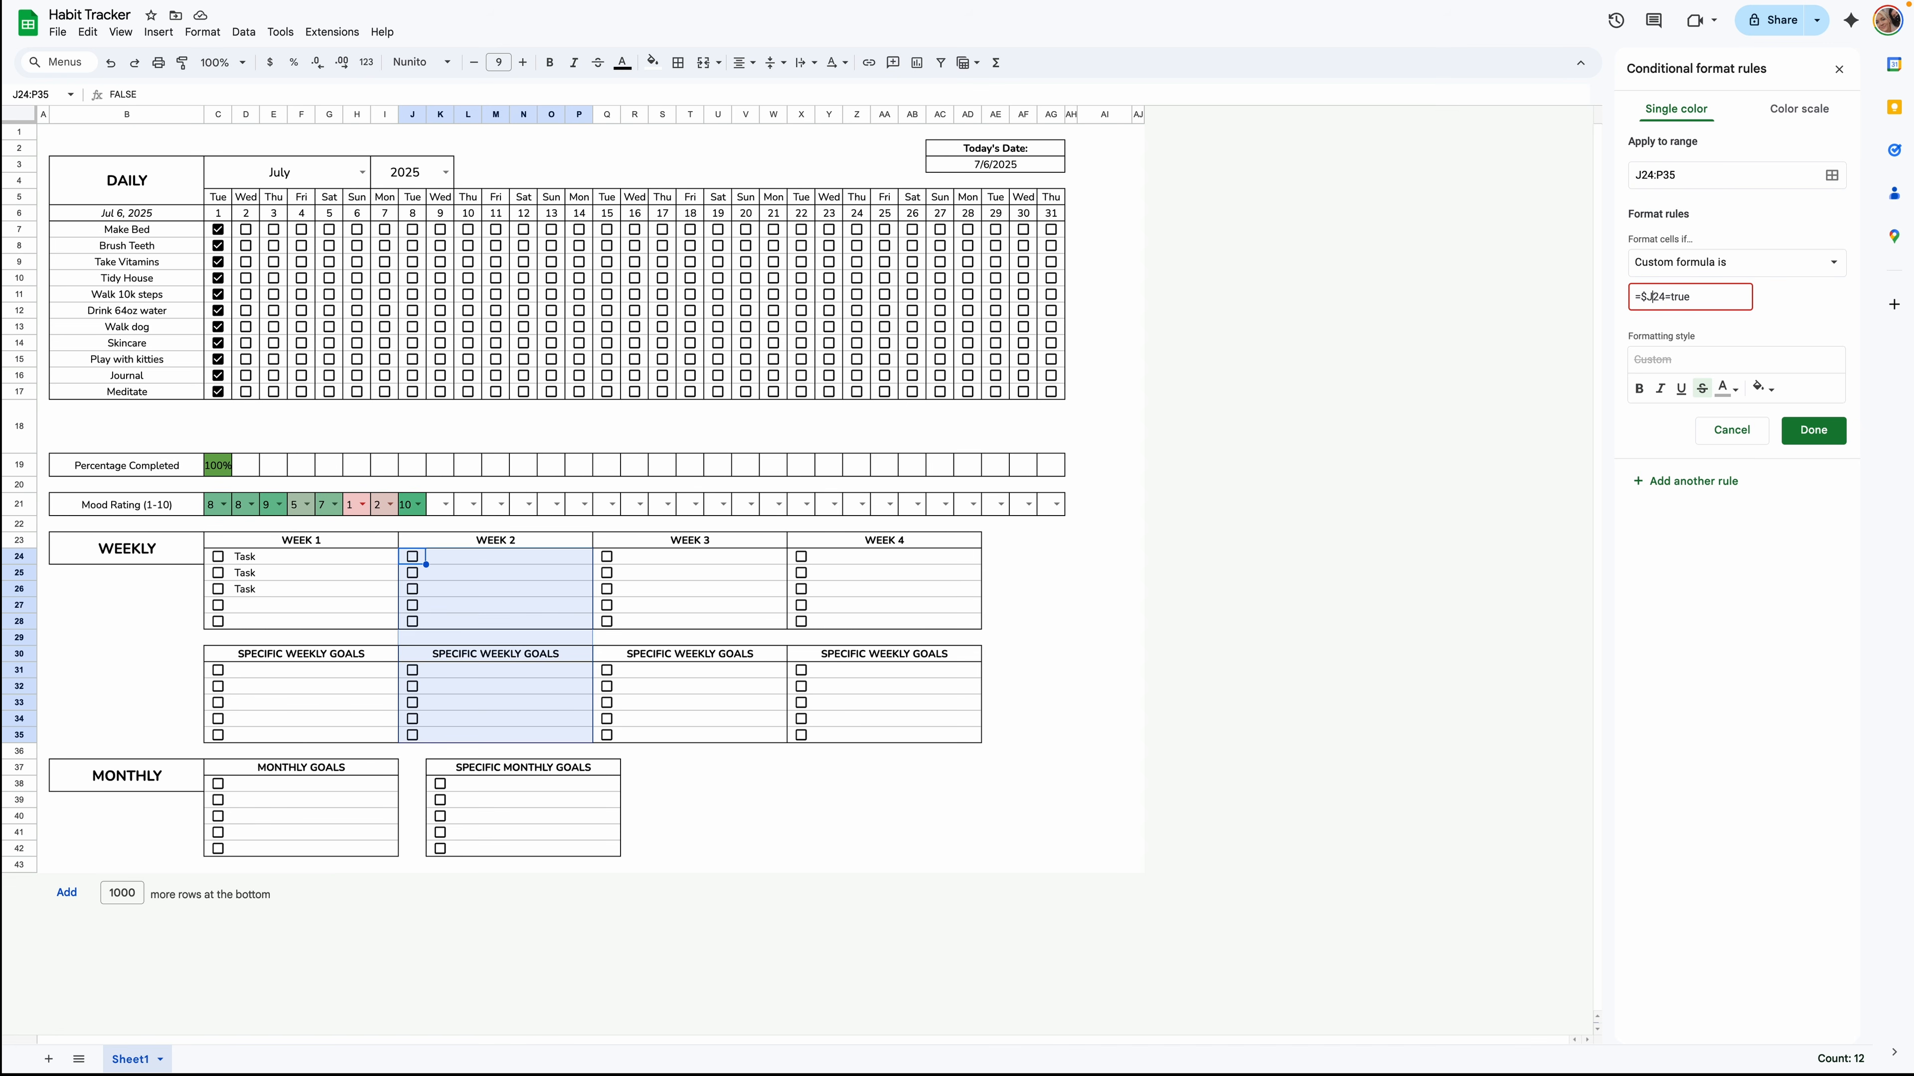
# Add another rule with the same style and apply it to the specific monthly goals, K38:Q42.
pyautogui.click(1788, 325)
pyautogui.click(1663, 485)
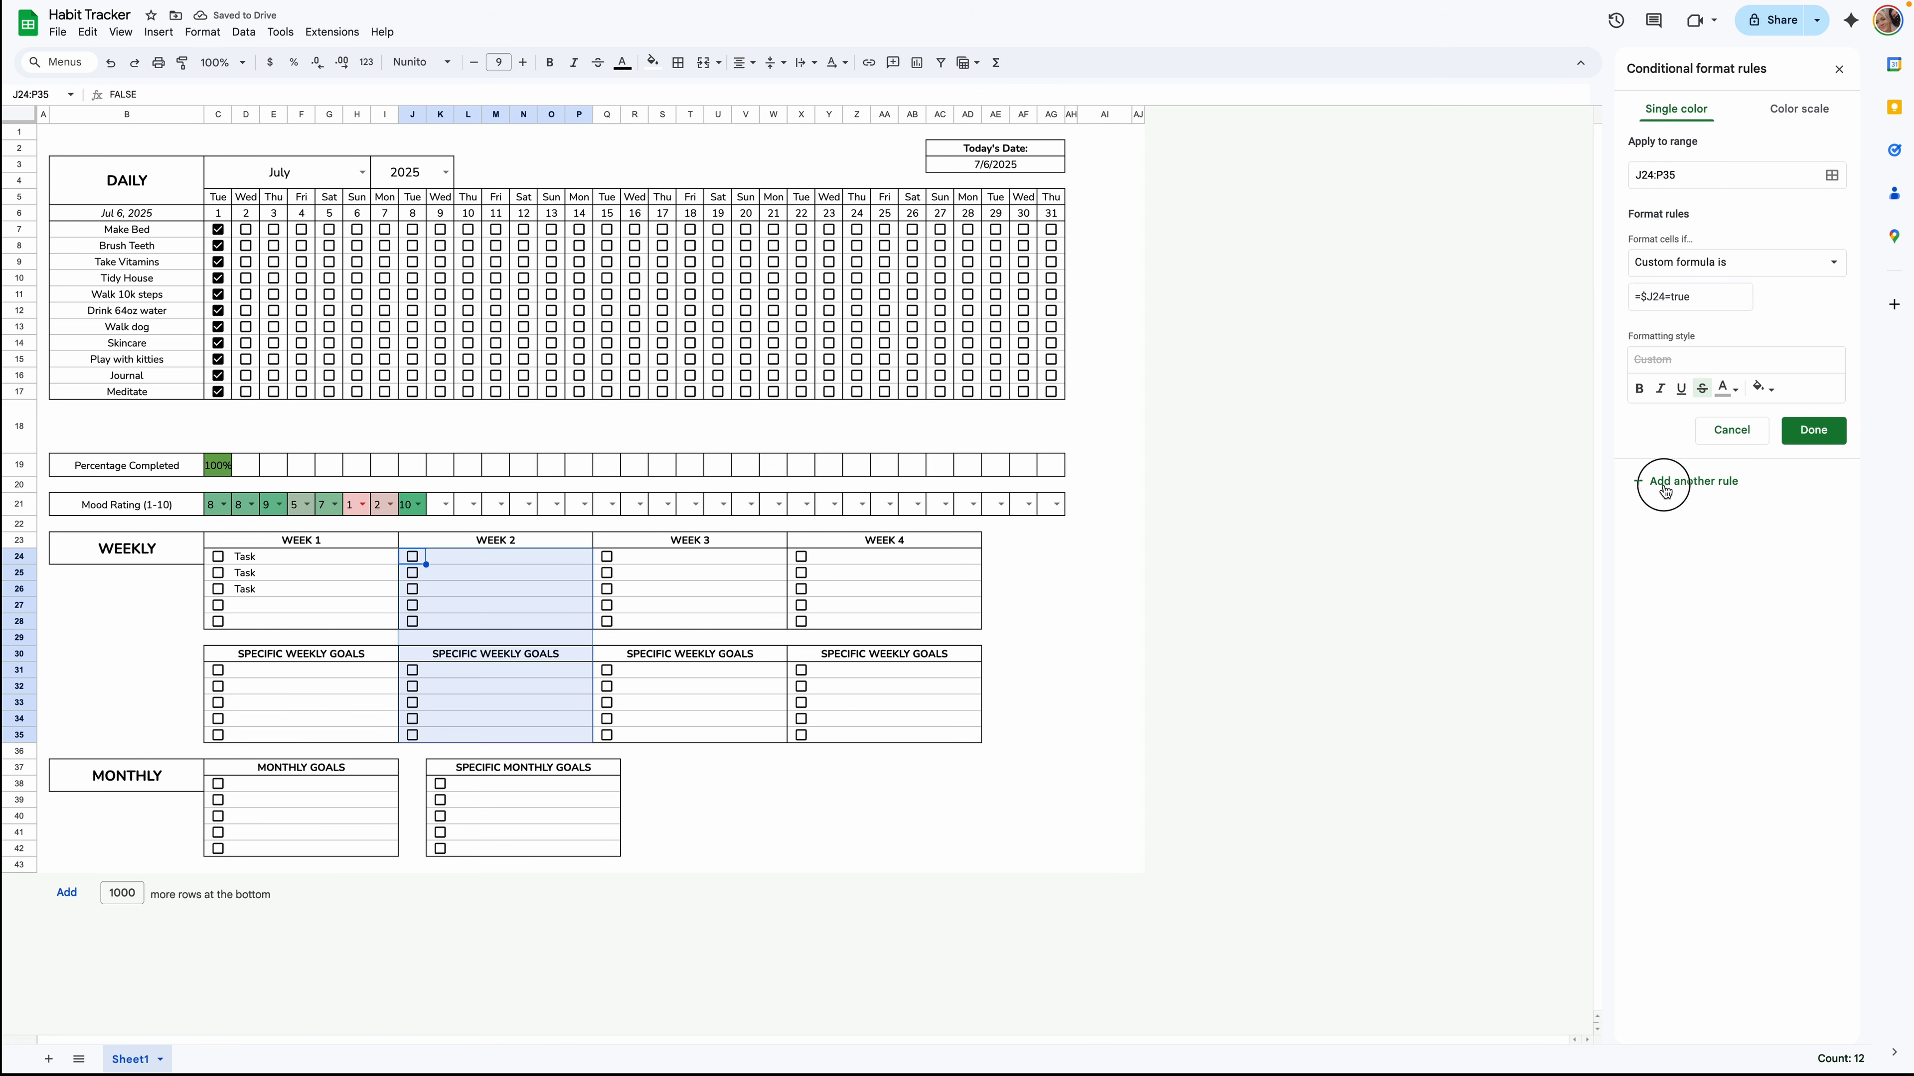
pyautogui.click(1713, 185)
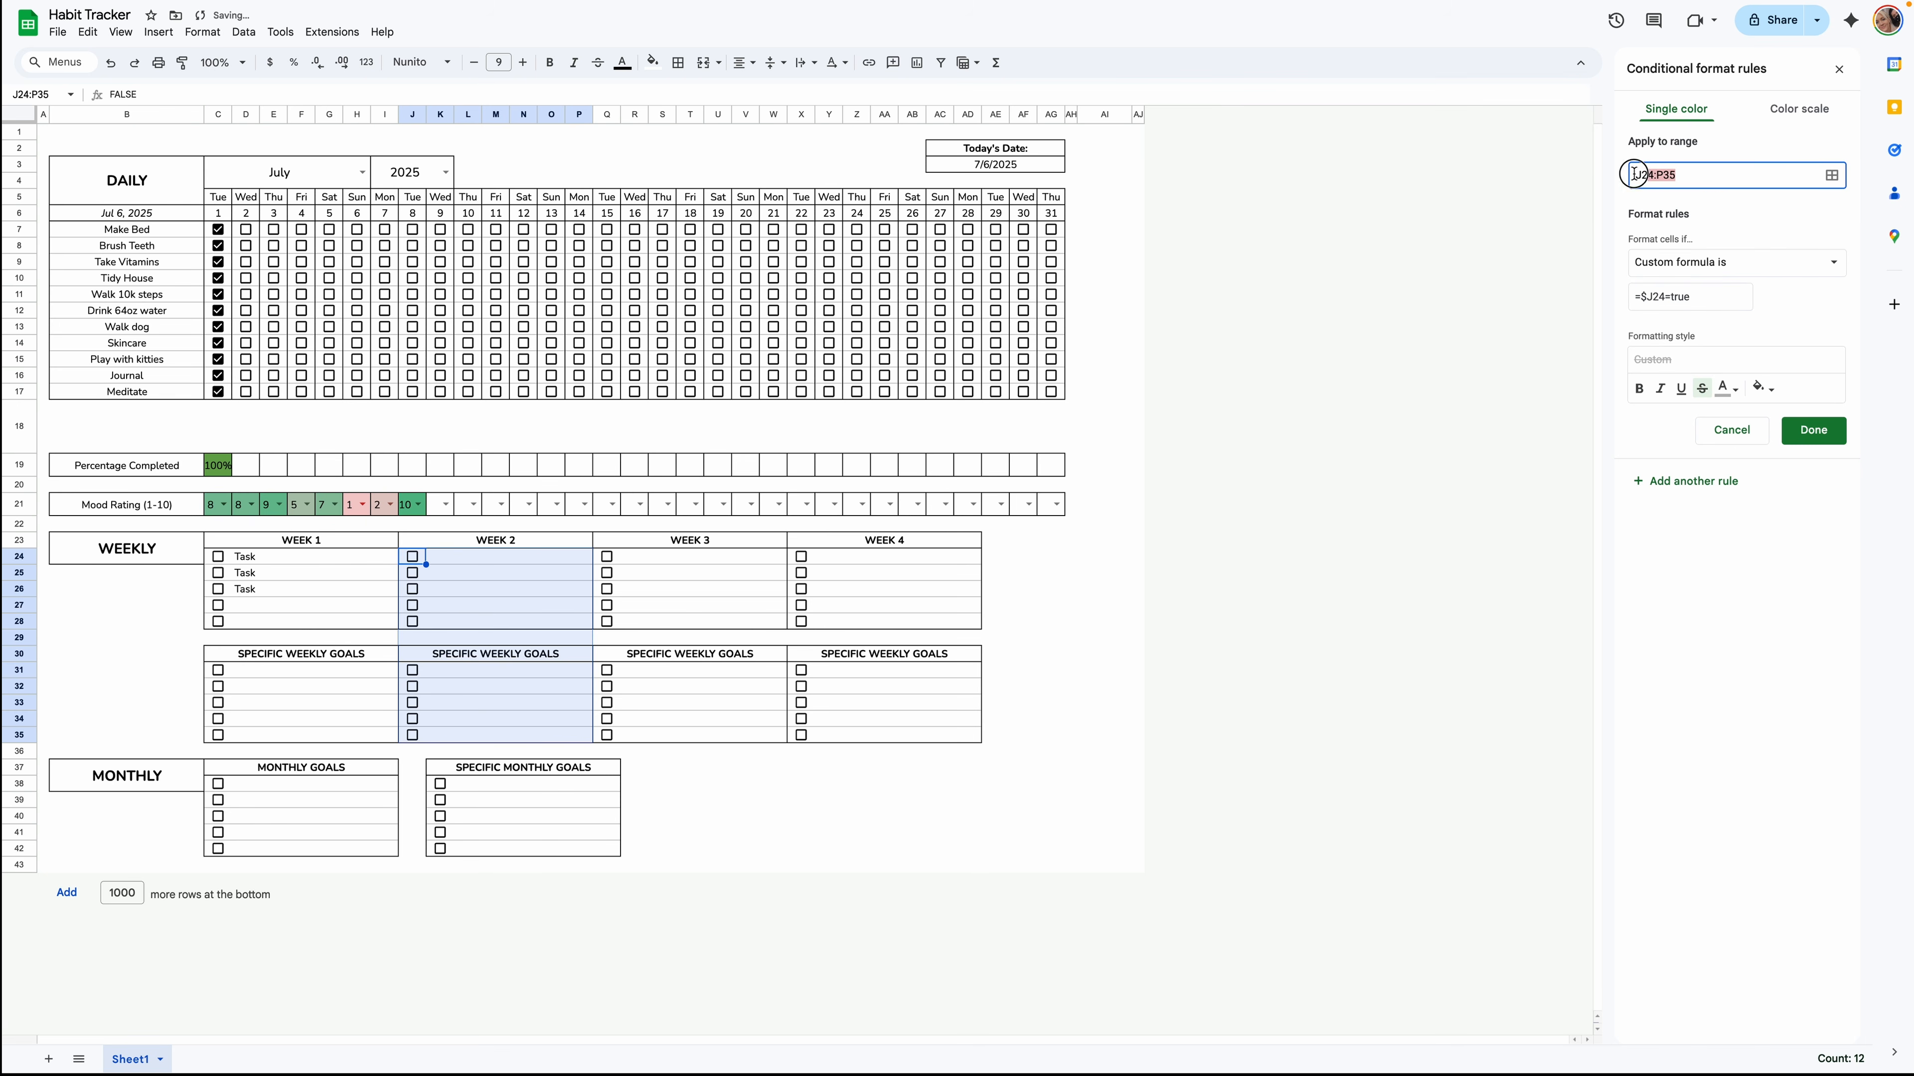
pyautogui.press('BackSpace')
pyautogui.moveTo(541, 856); pyautogui.dragTo(439, 791)
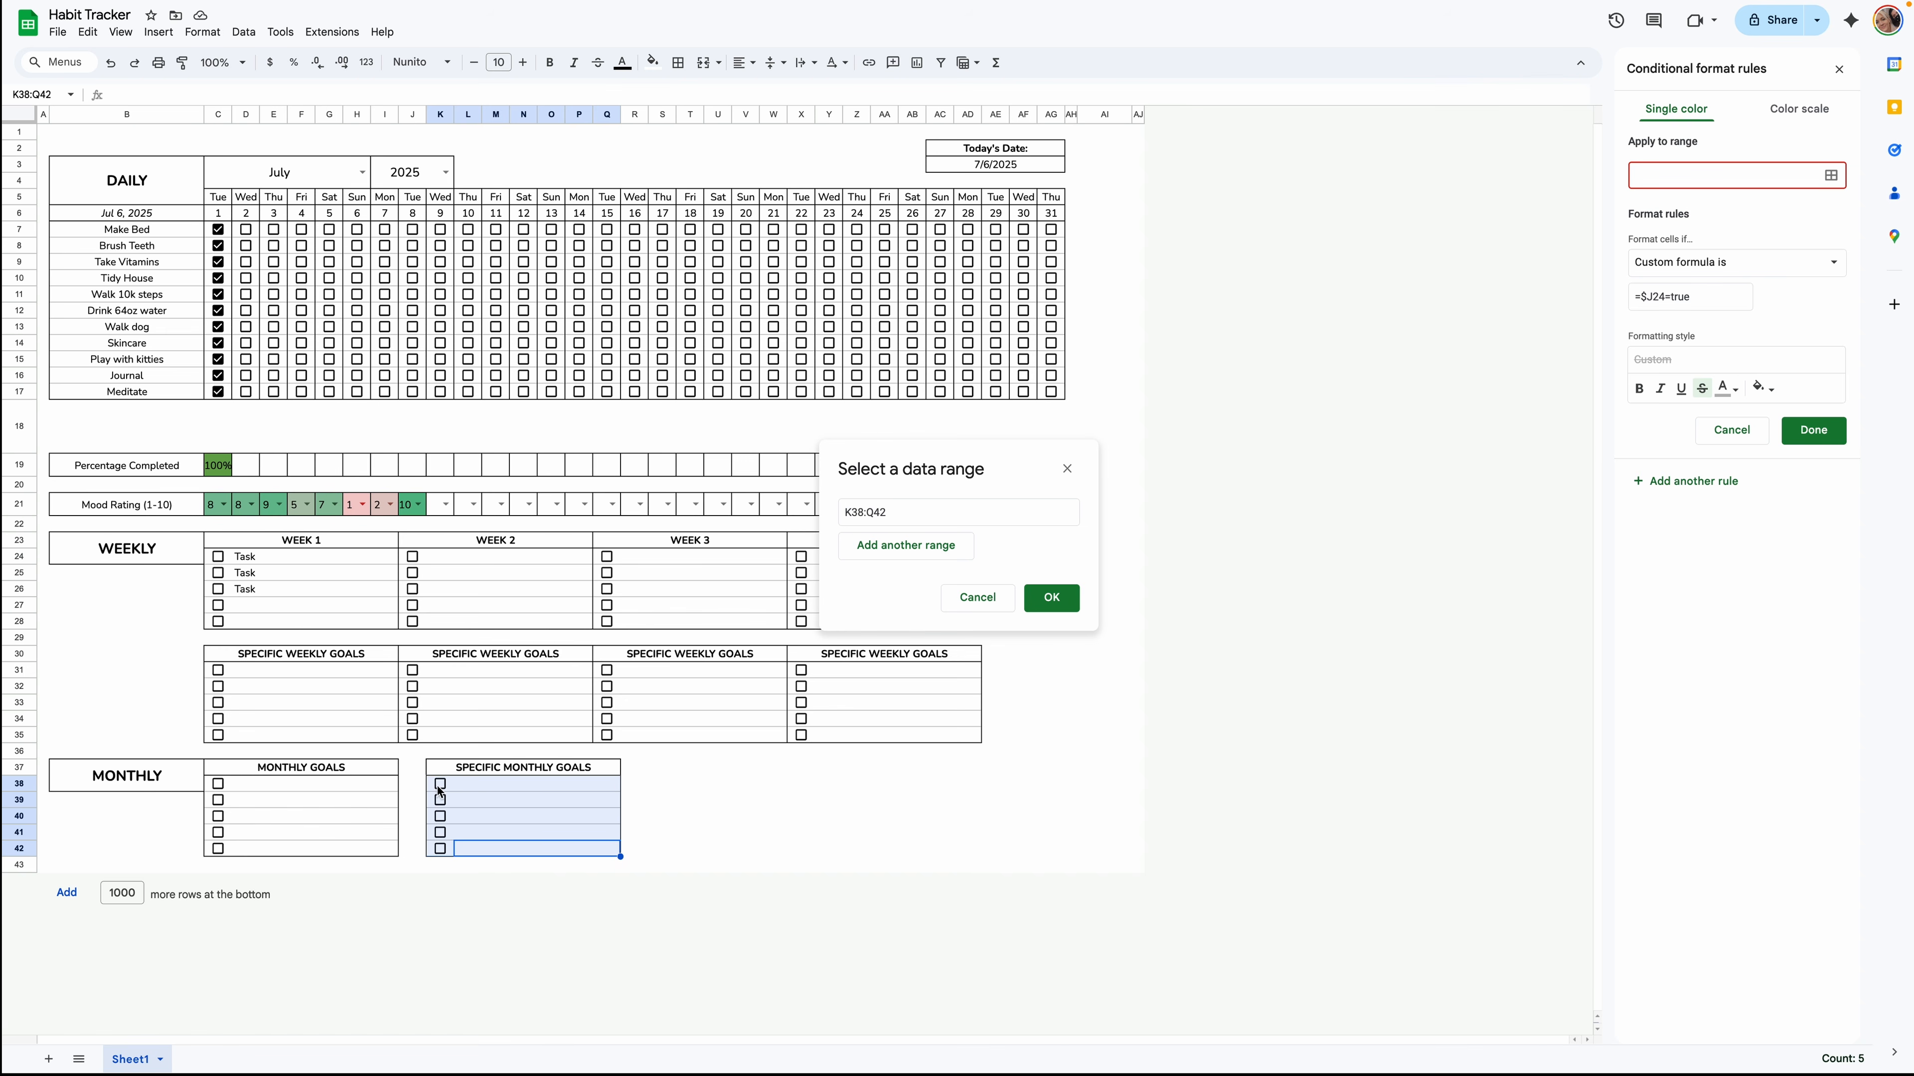
pyautogui.click(1051, 597)
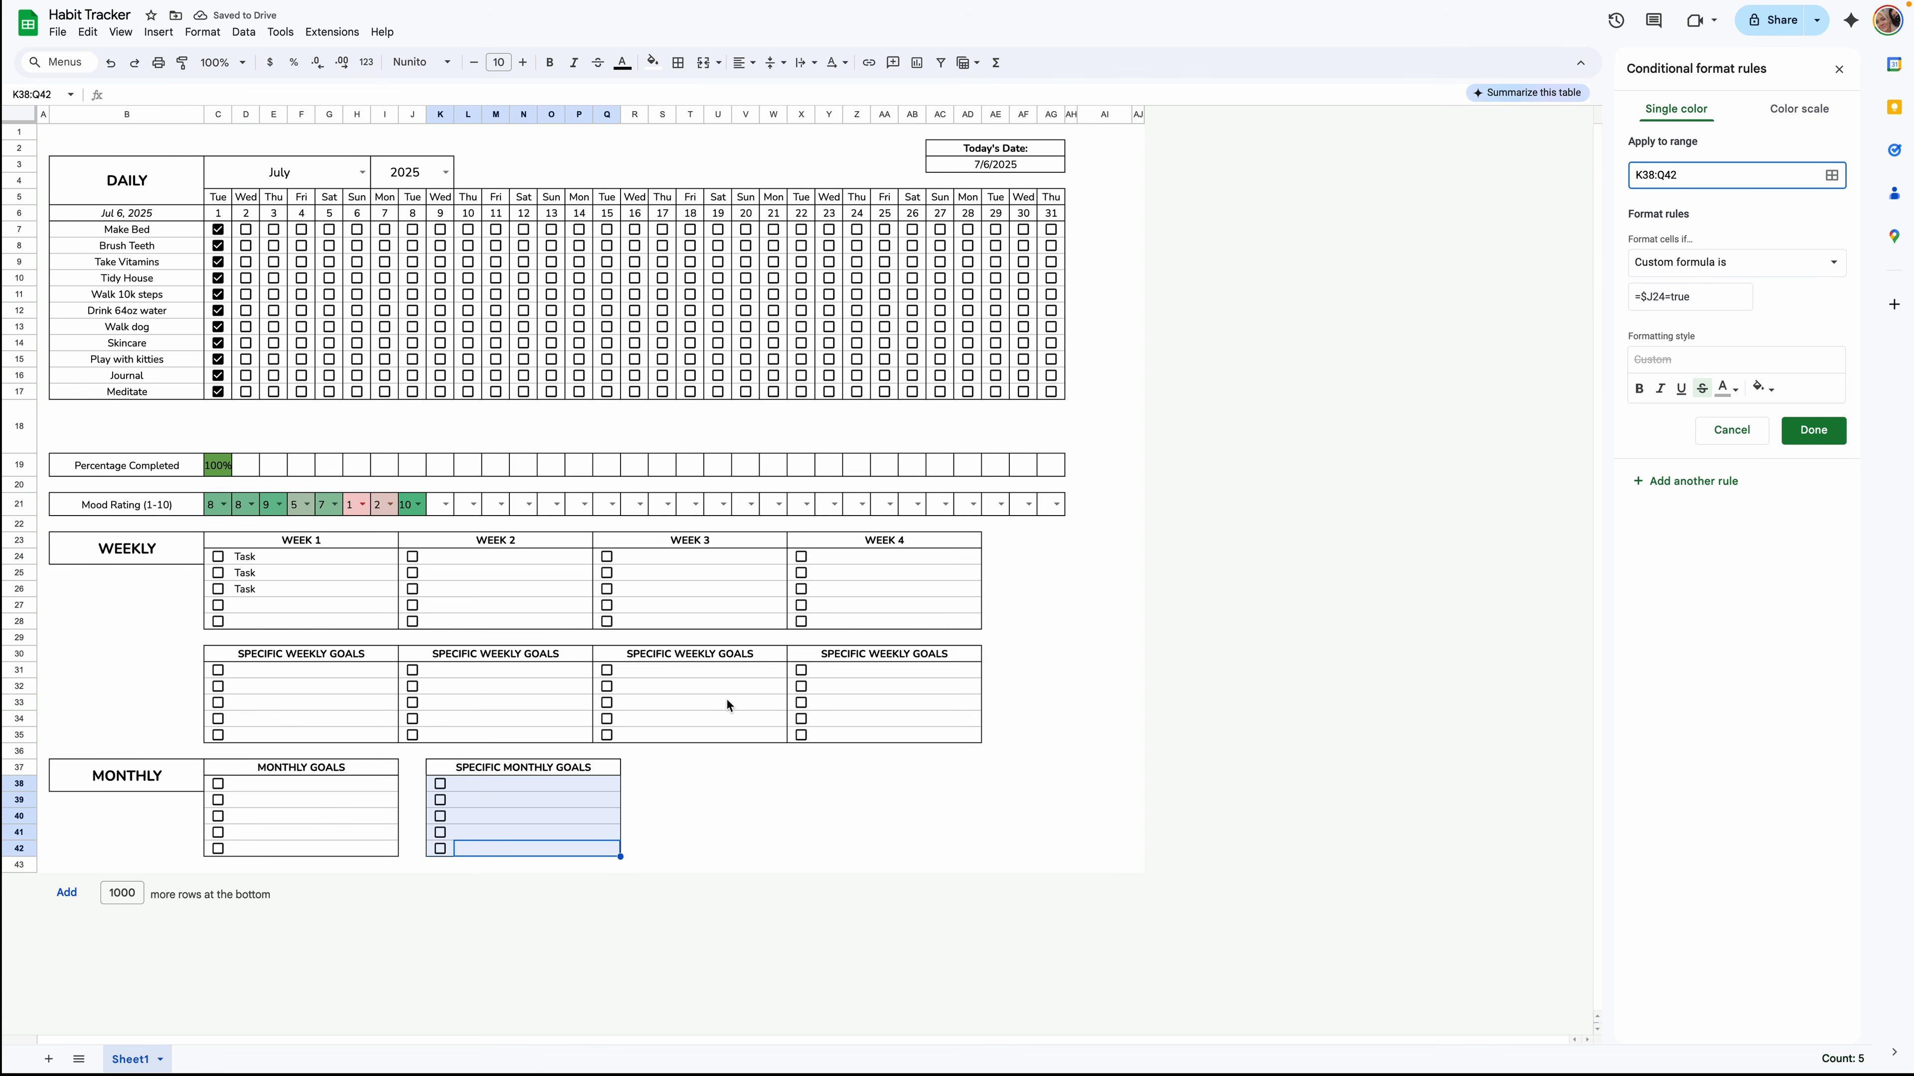
# Change the custom formula of the K38:Q42 rule to =$K38=true.
pyautogui.click(1658, 297)
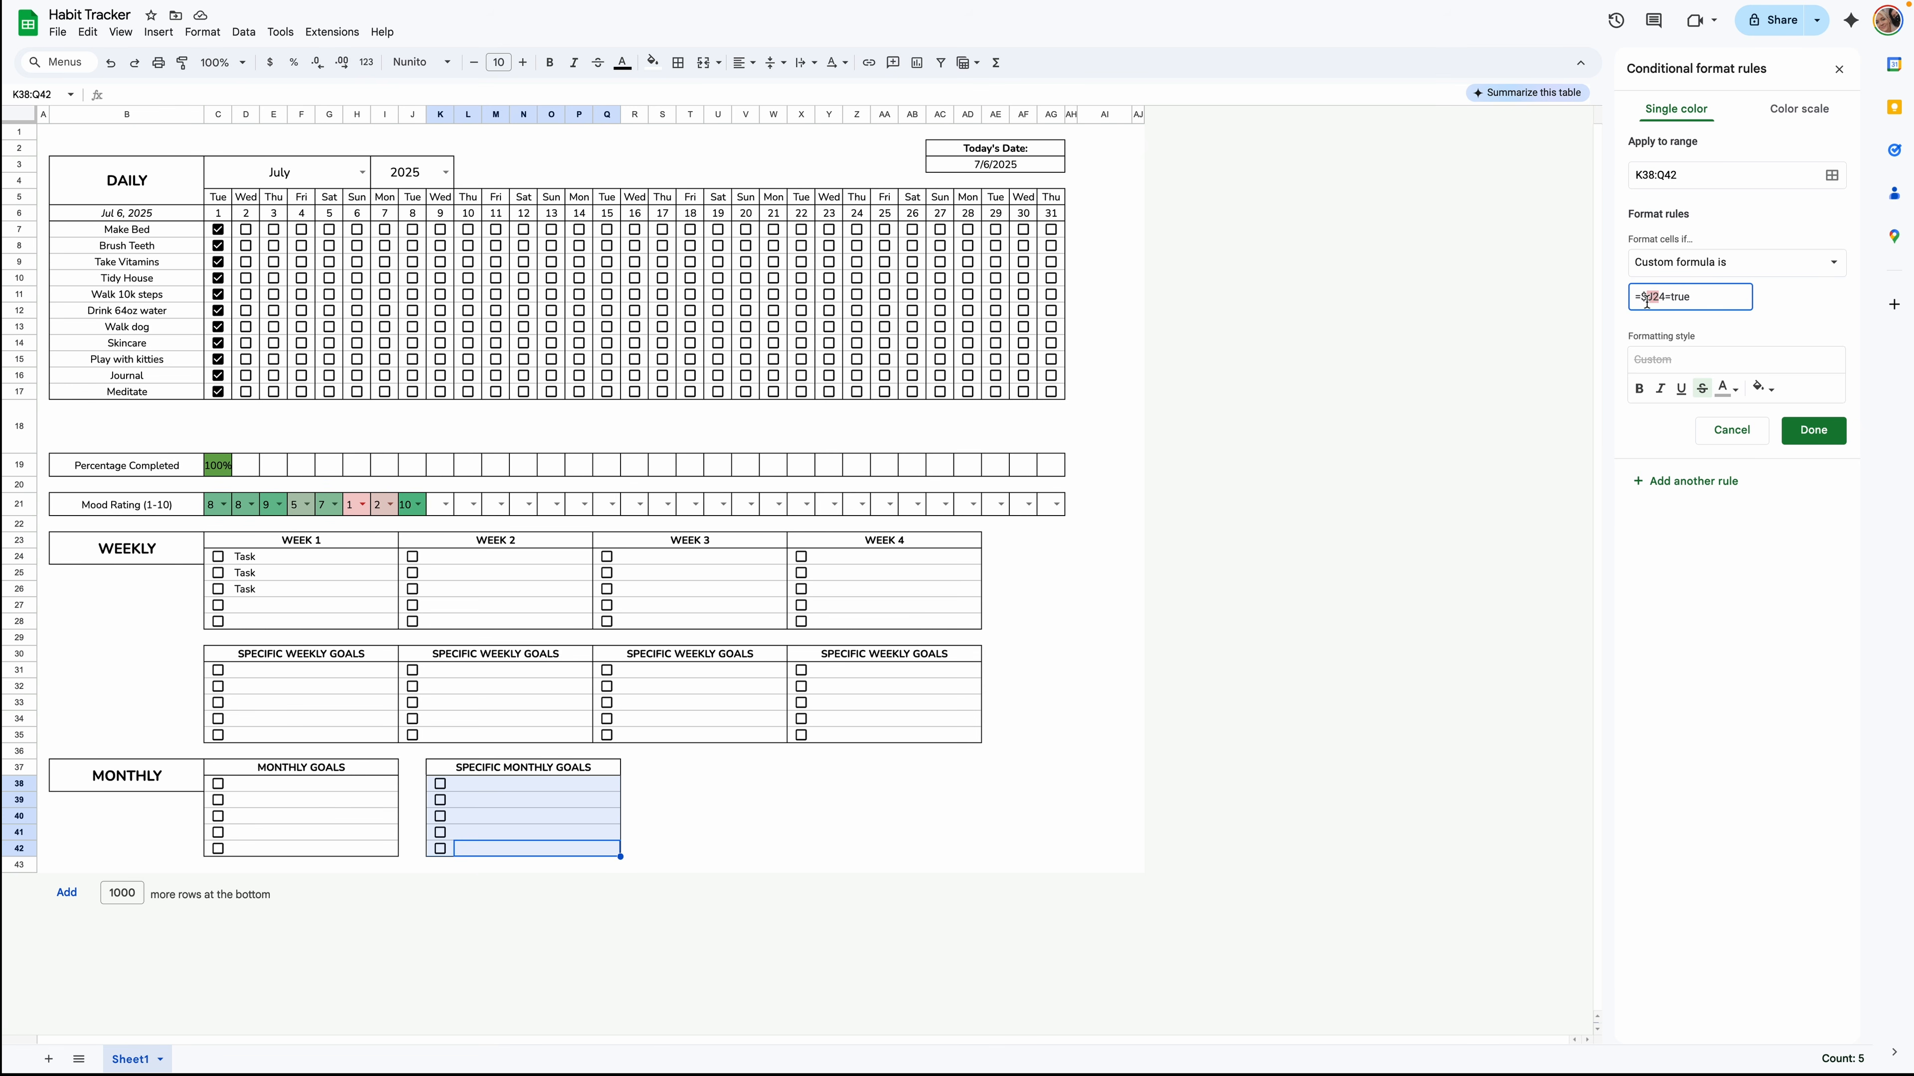
pyautogui.press('BackSpace')
pyautogui.press('BackSpace')
pyautogui.press('BackSpace')
pyautogui.write('K38')
pyautogui.click(1815, 316)
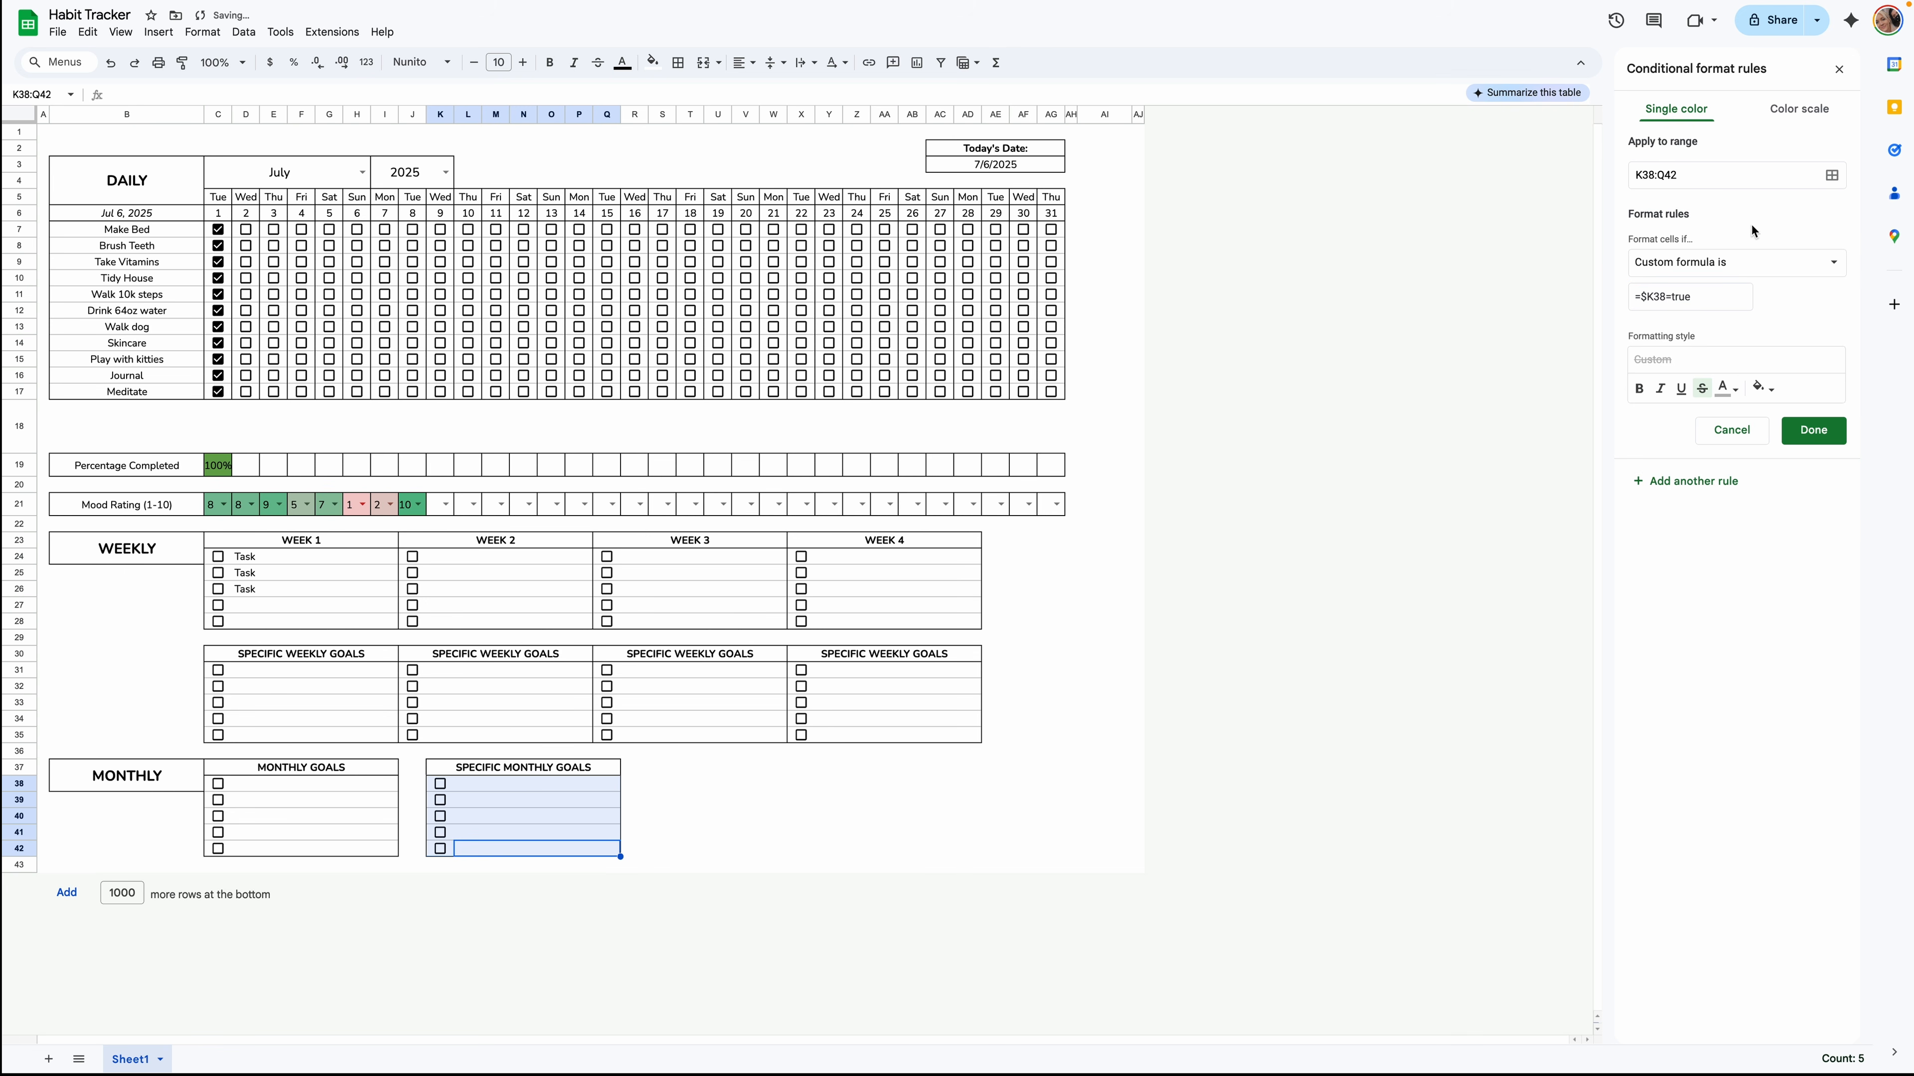
# Apply another rule with the same style to the third weekly column, Q24:W35, using the custom formula =$Q24=true.
pyautogui.click(1691, 179)
pyautogui.press('BackSpace')
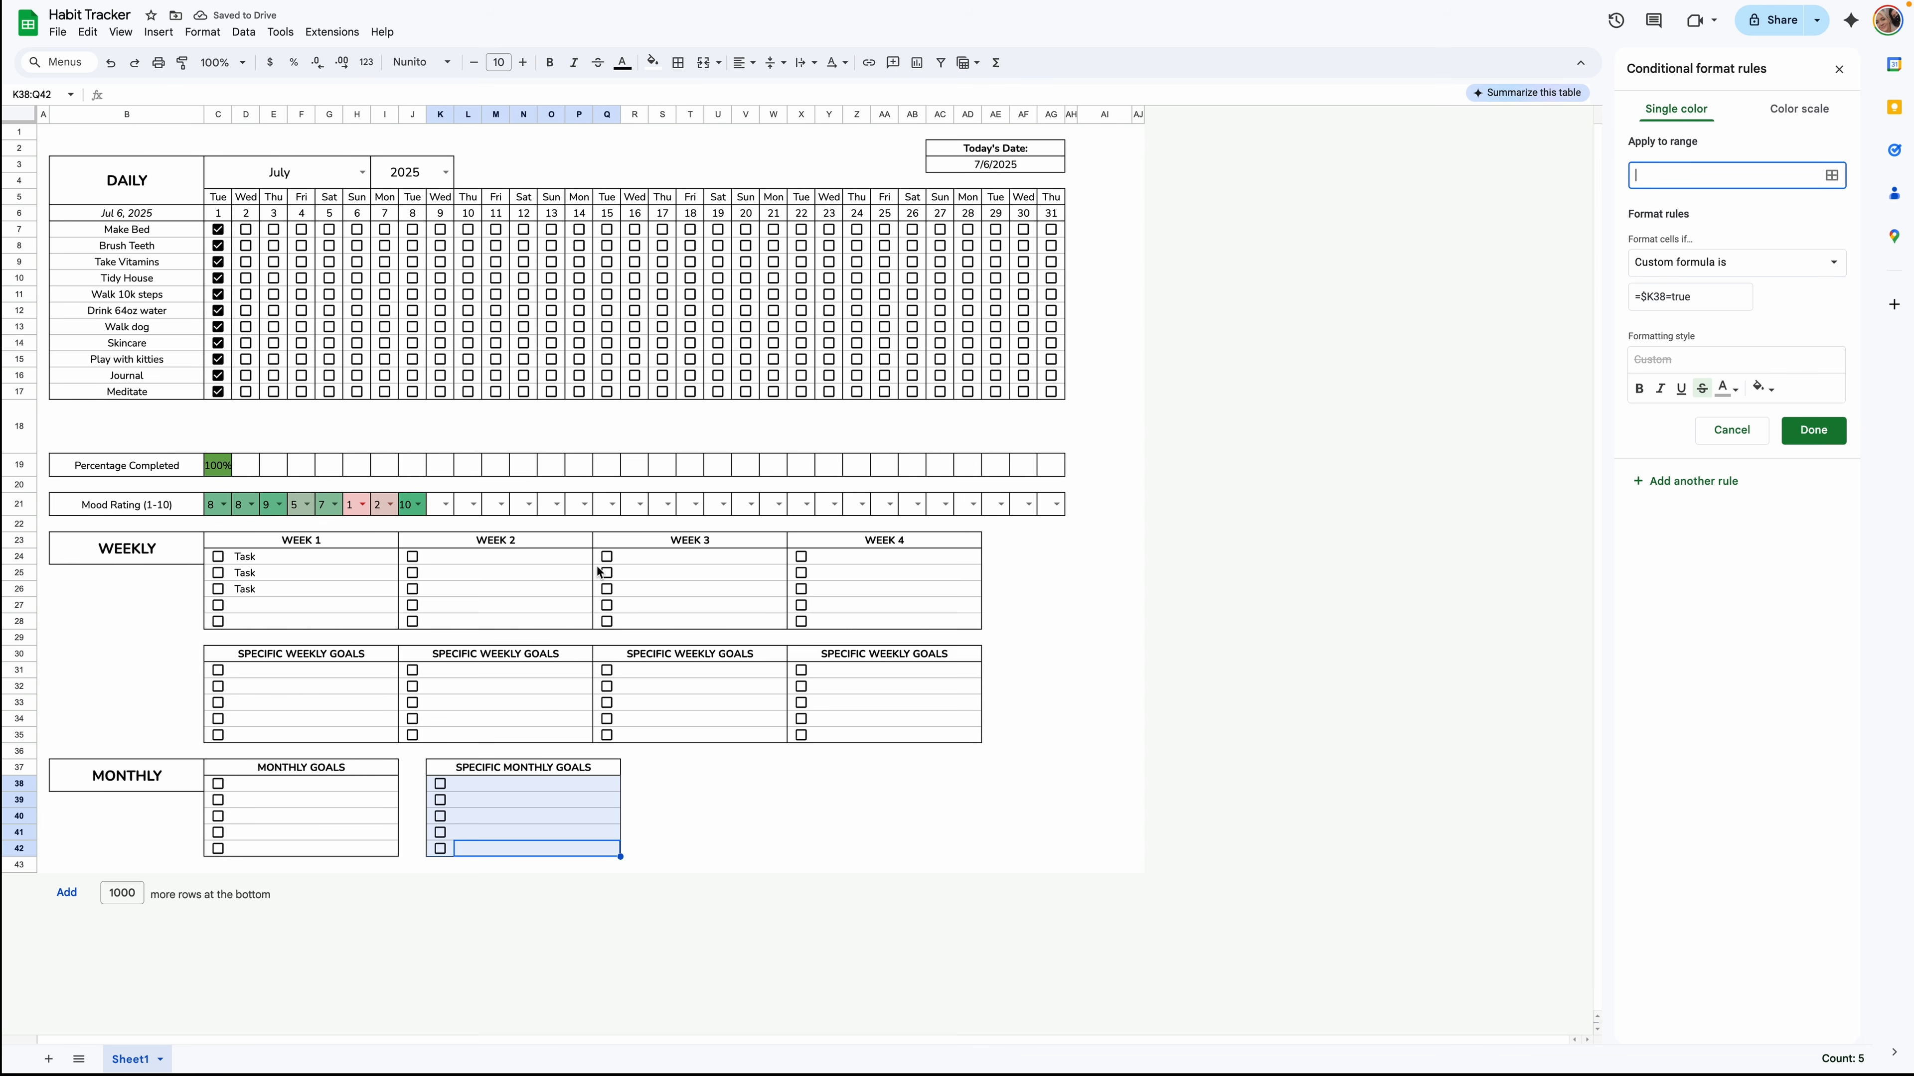
pyautogui.moveTo(598, 563); pyautogui.dragTo(656, 742)
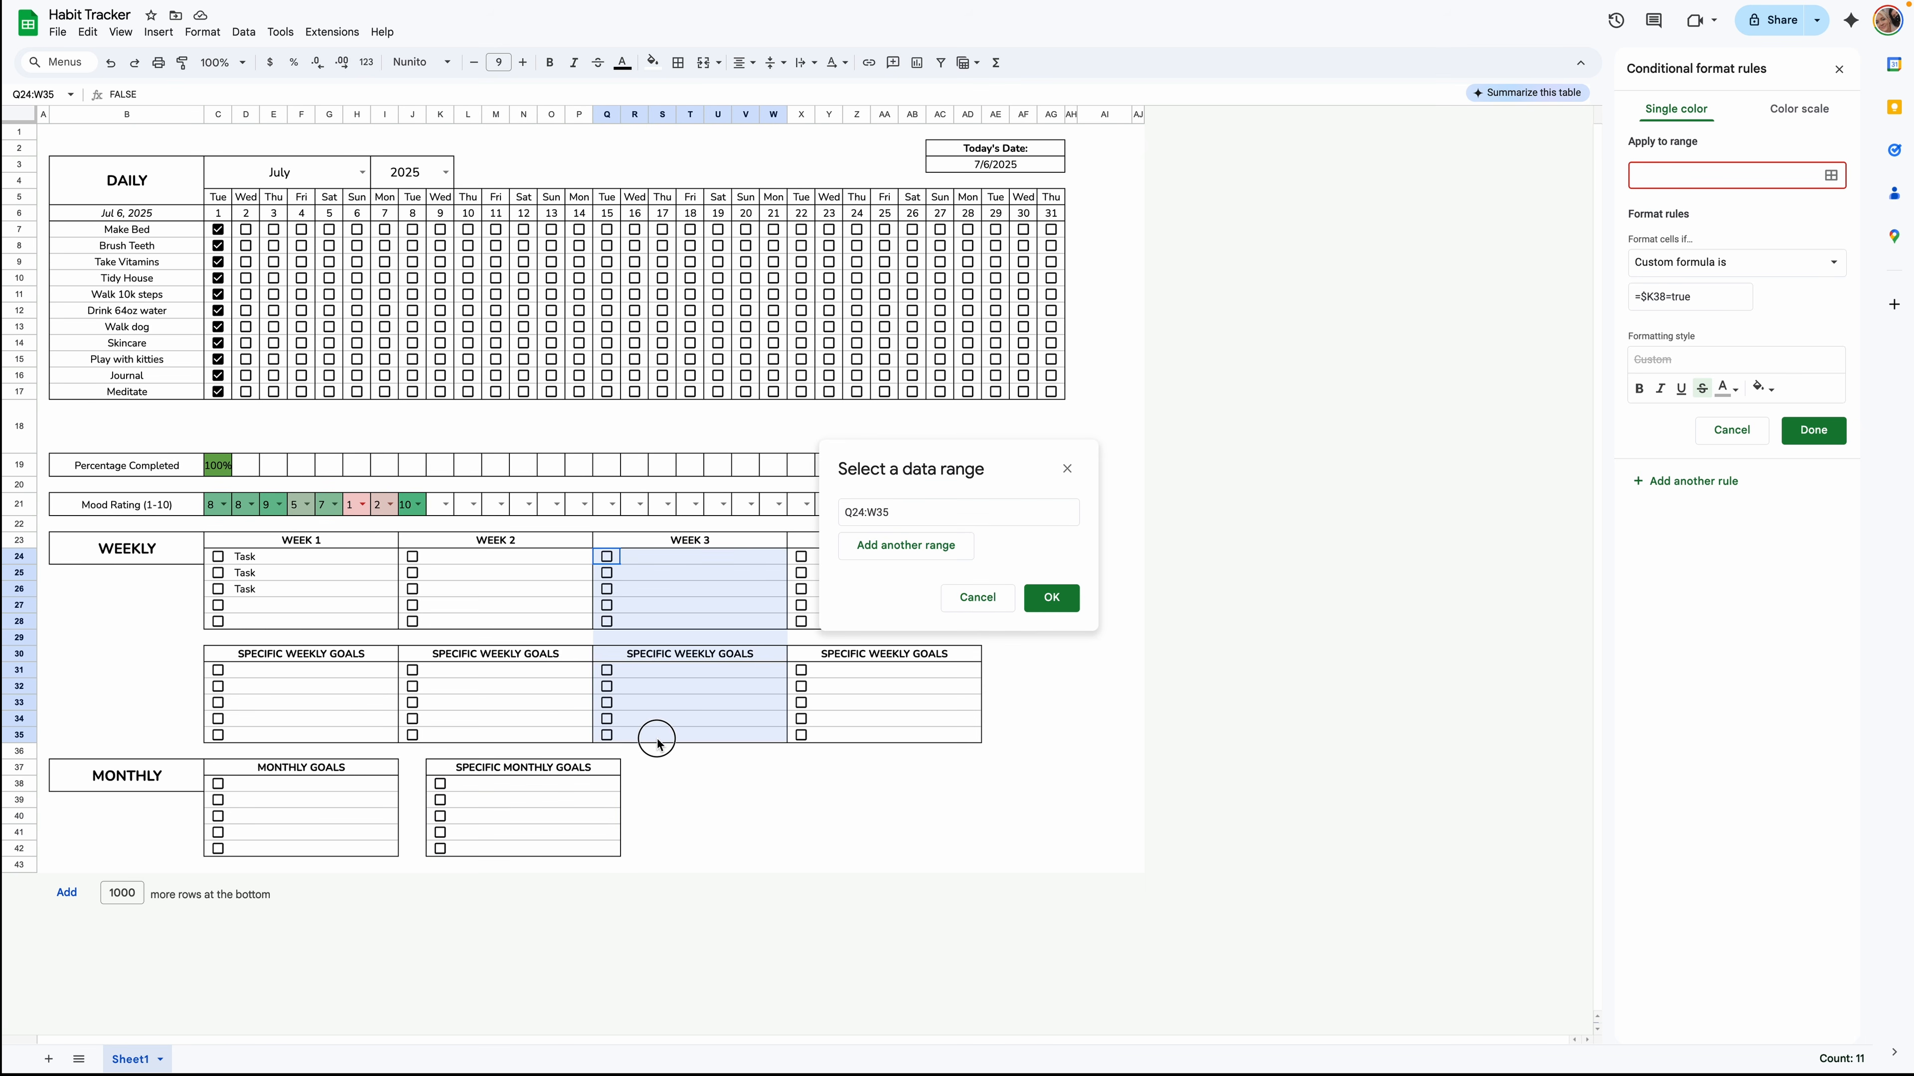
pyautogui.click(1040, 595)
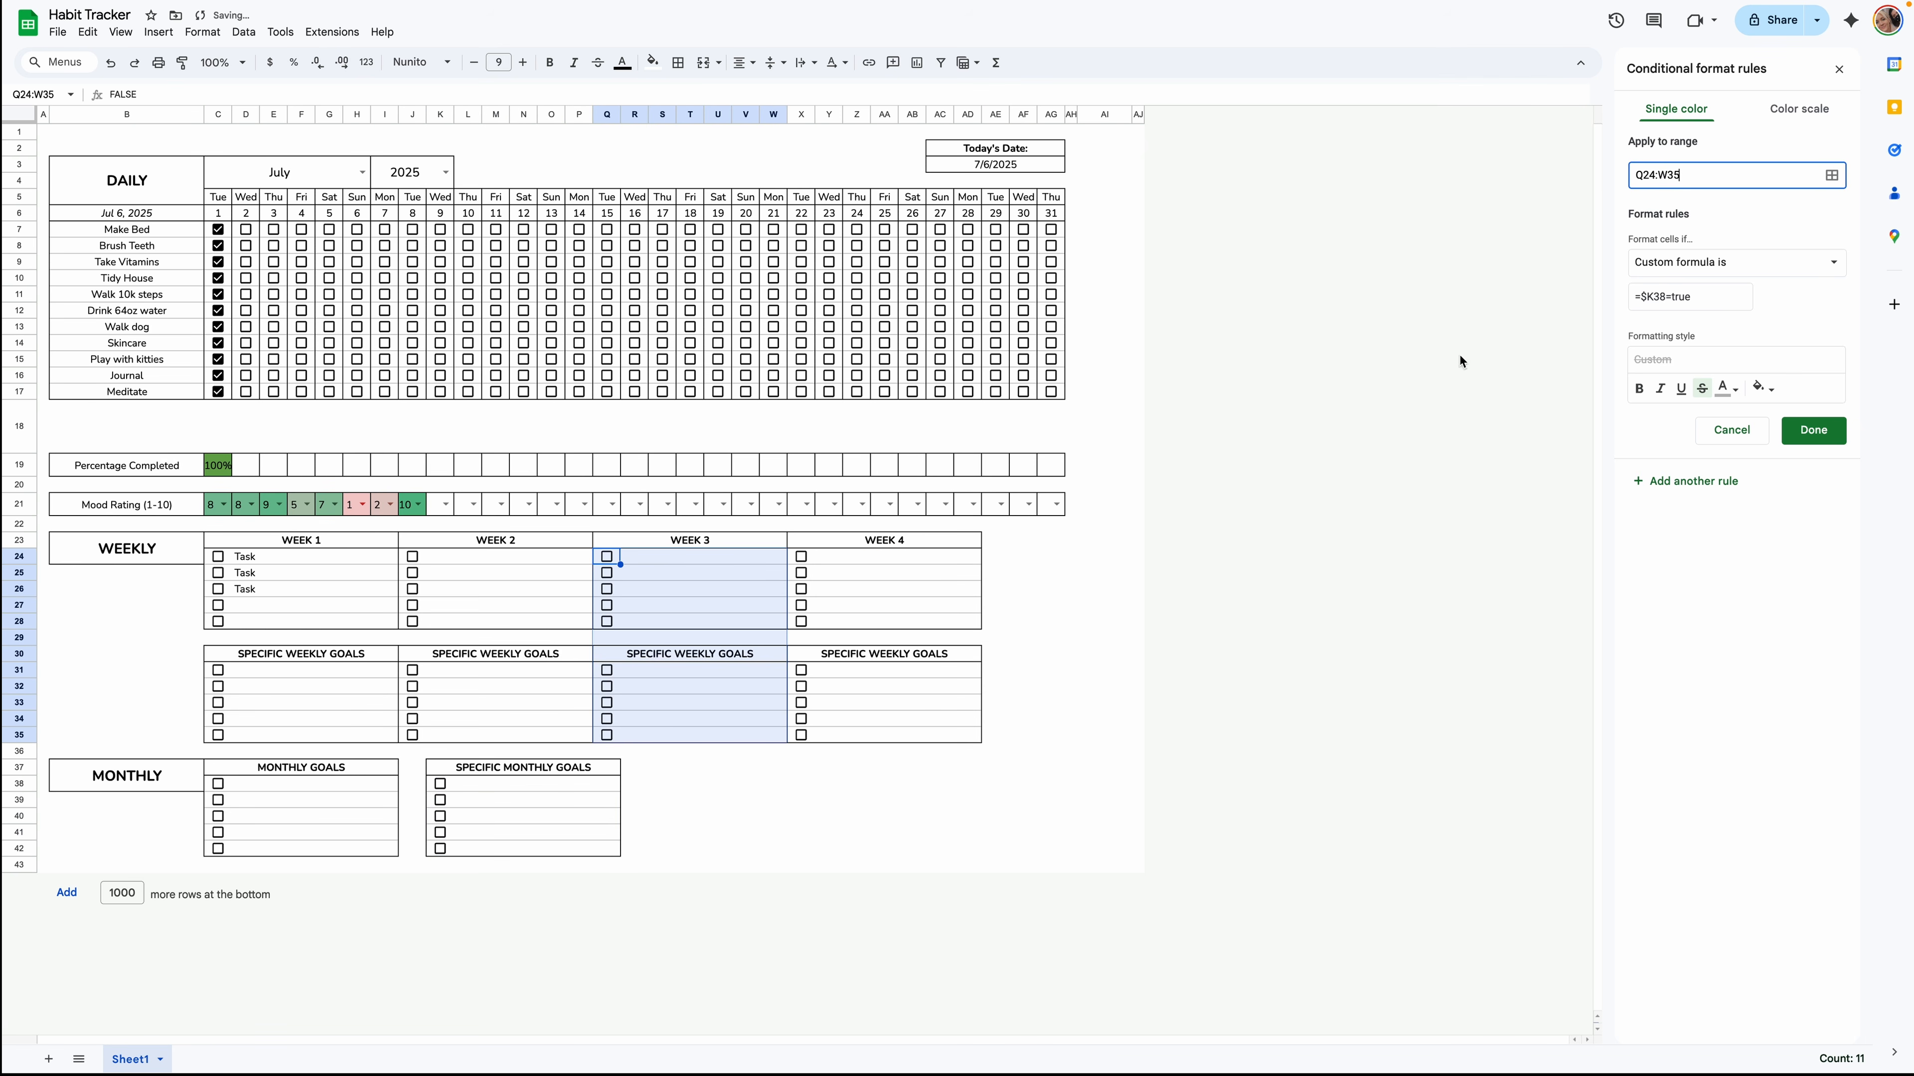
pyautogui.click(1666, 296)
pyautogui.press('BackSpace')
pyautogui.press('BackSpace')
pyautogui.press('BackSpace')
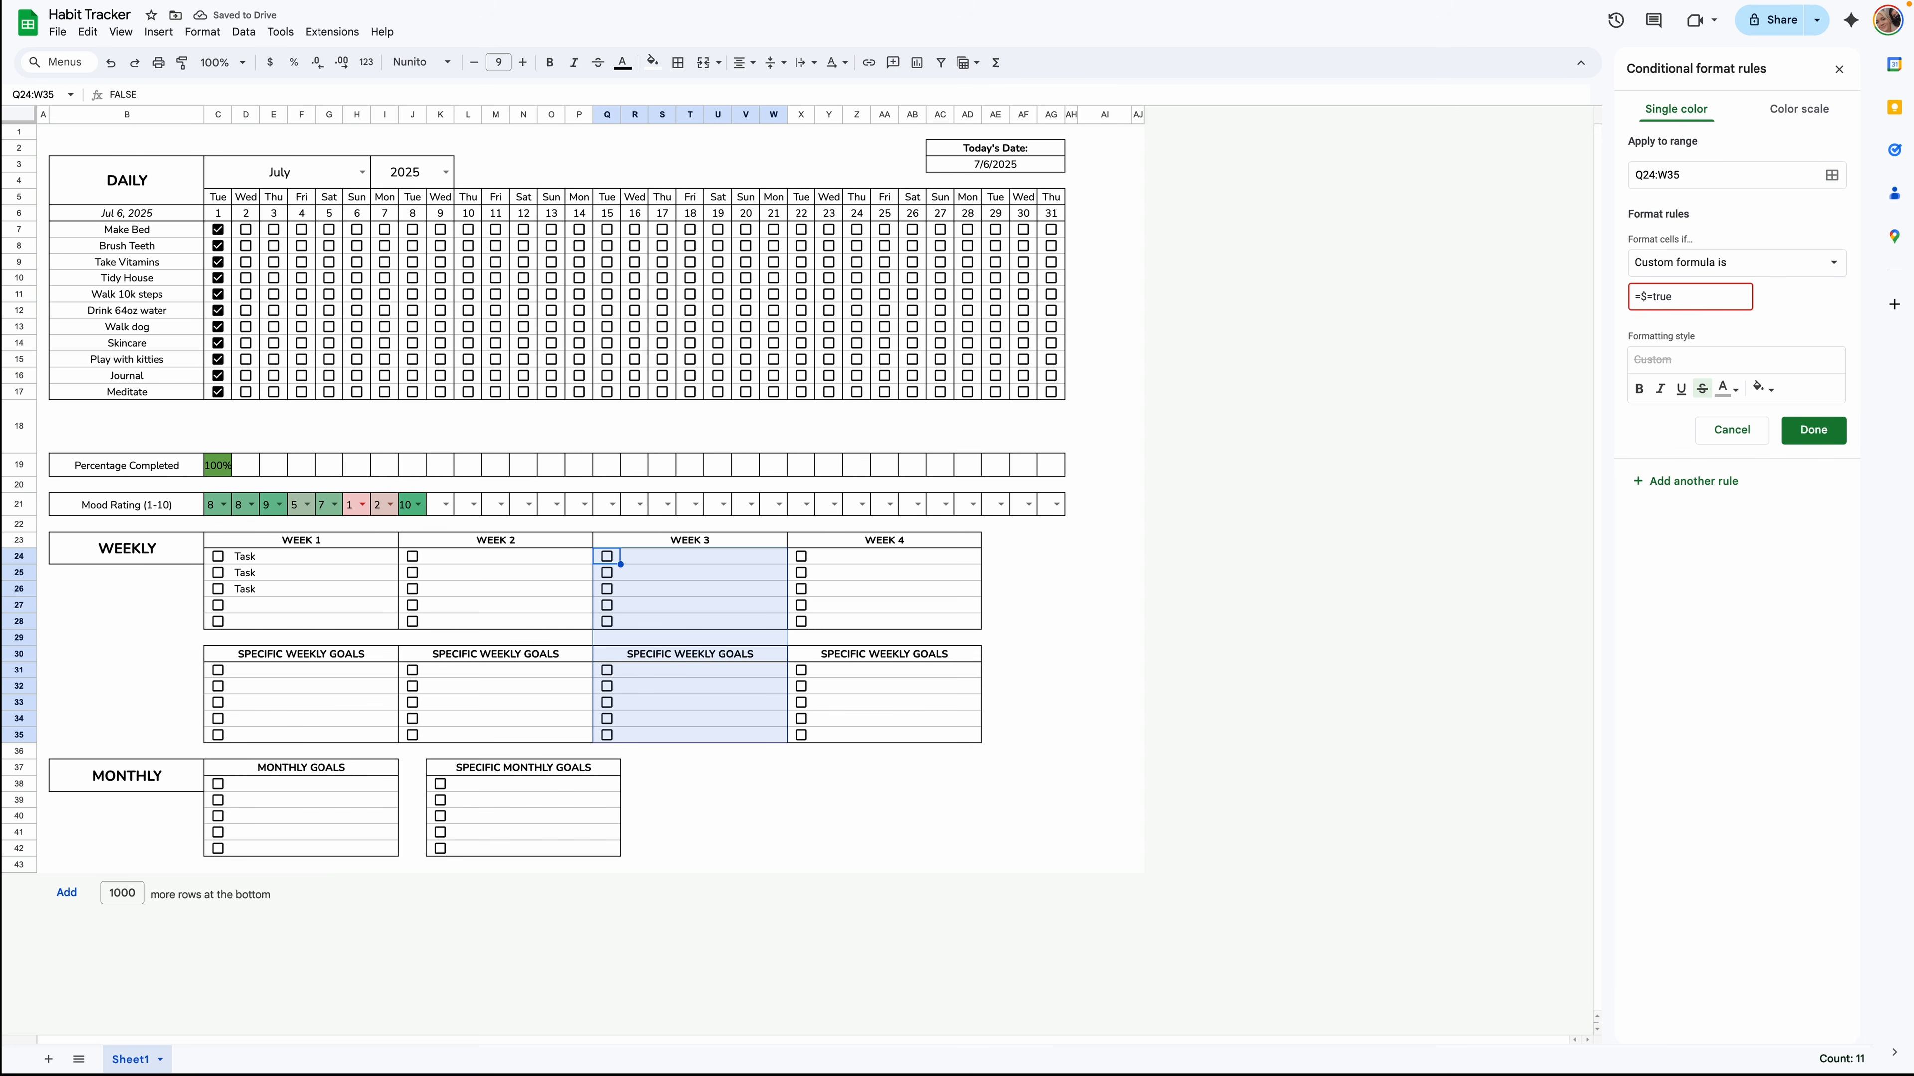
pyautogui.write('Q24')
# Apply a last rule with the same style to the fourth weekly column, X24:AD35, using the custom formula =$X24=true.
pyautogui.moveTo(1688, 174); pyautogui.dragTo(1633, 174)
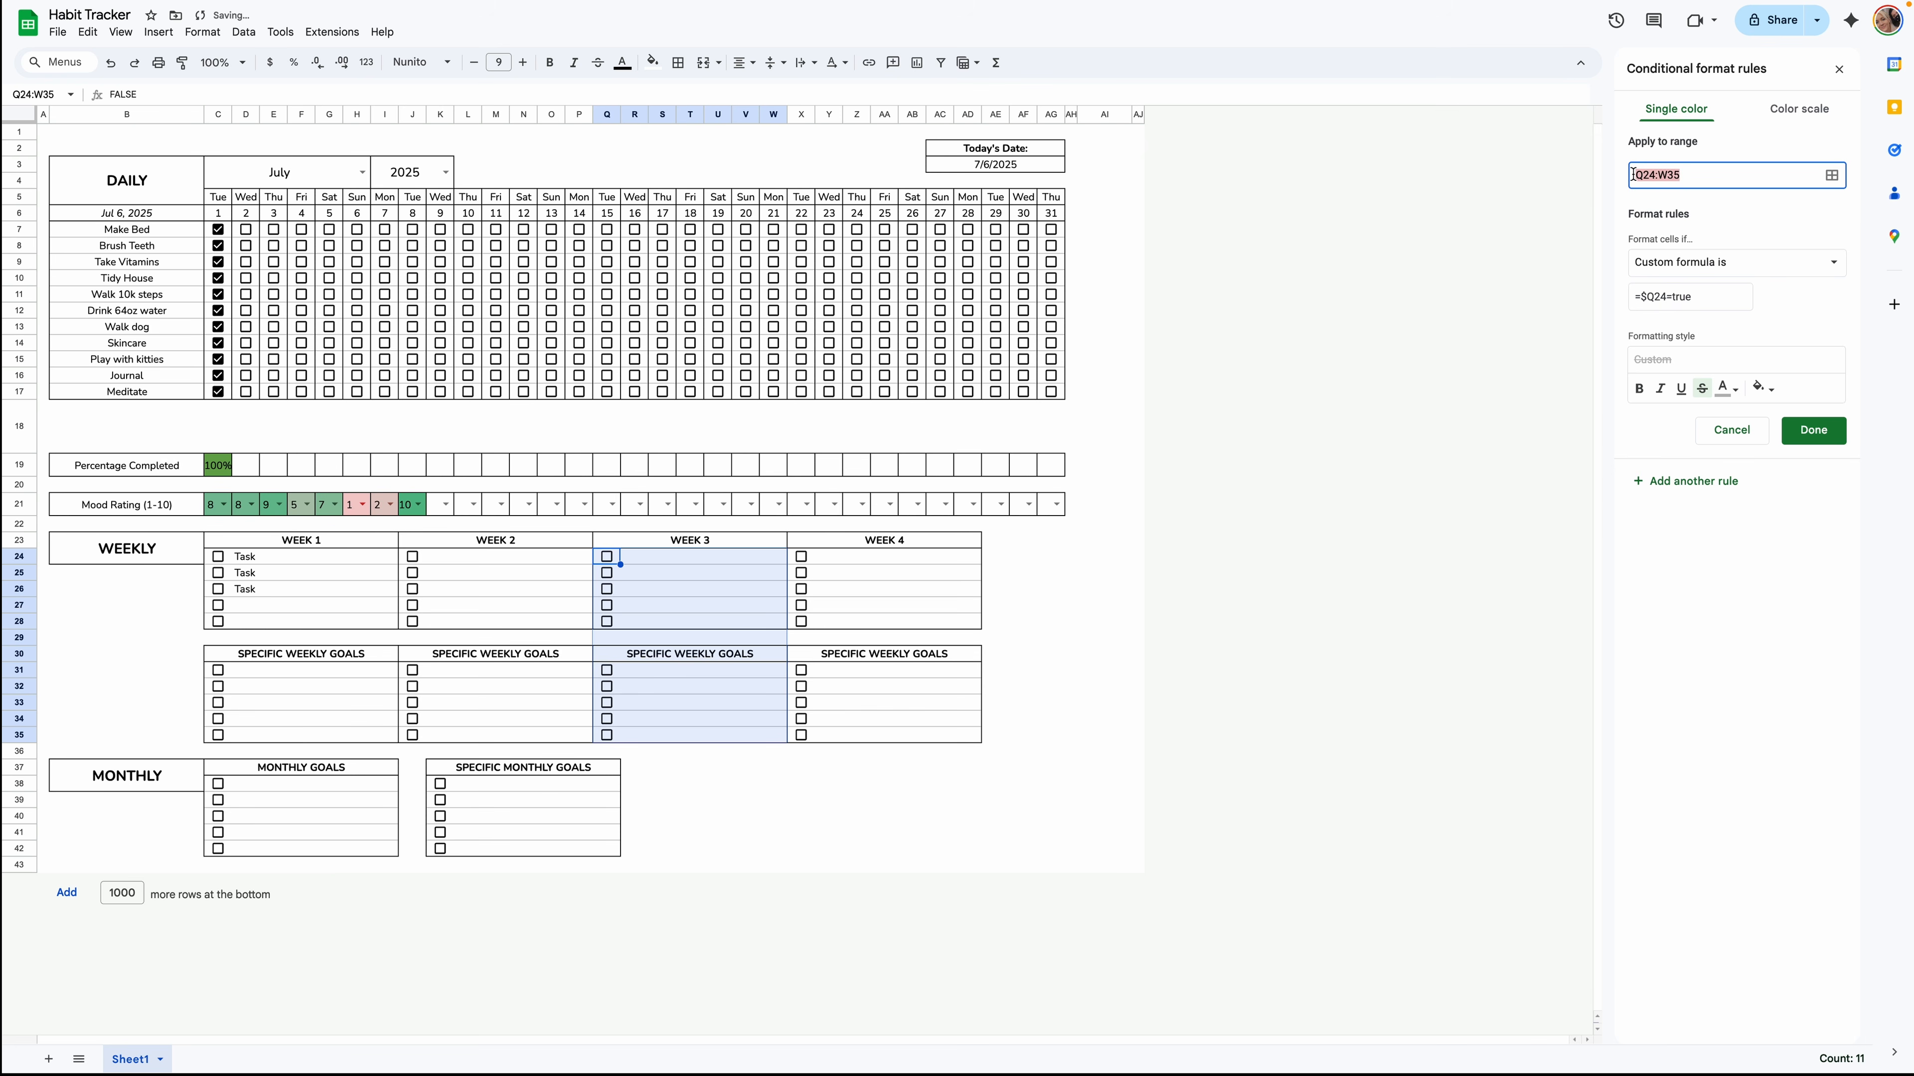
pyautogui.press('BackSpace')
pyautogui.moveTo(920, 735); pyautogui.dragTo(799, 562)
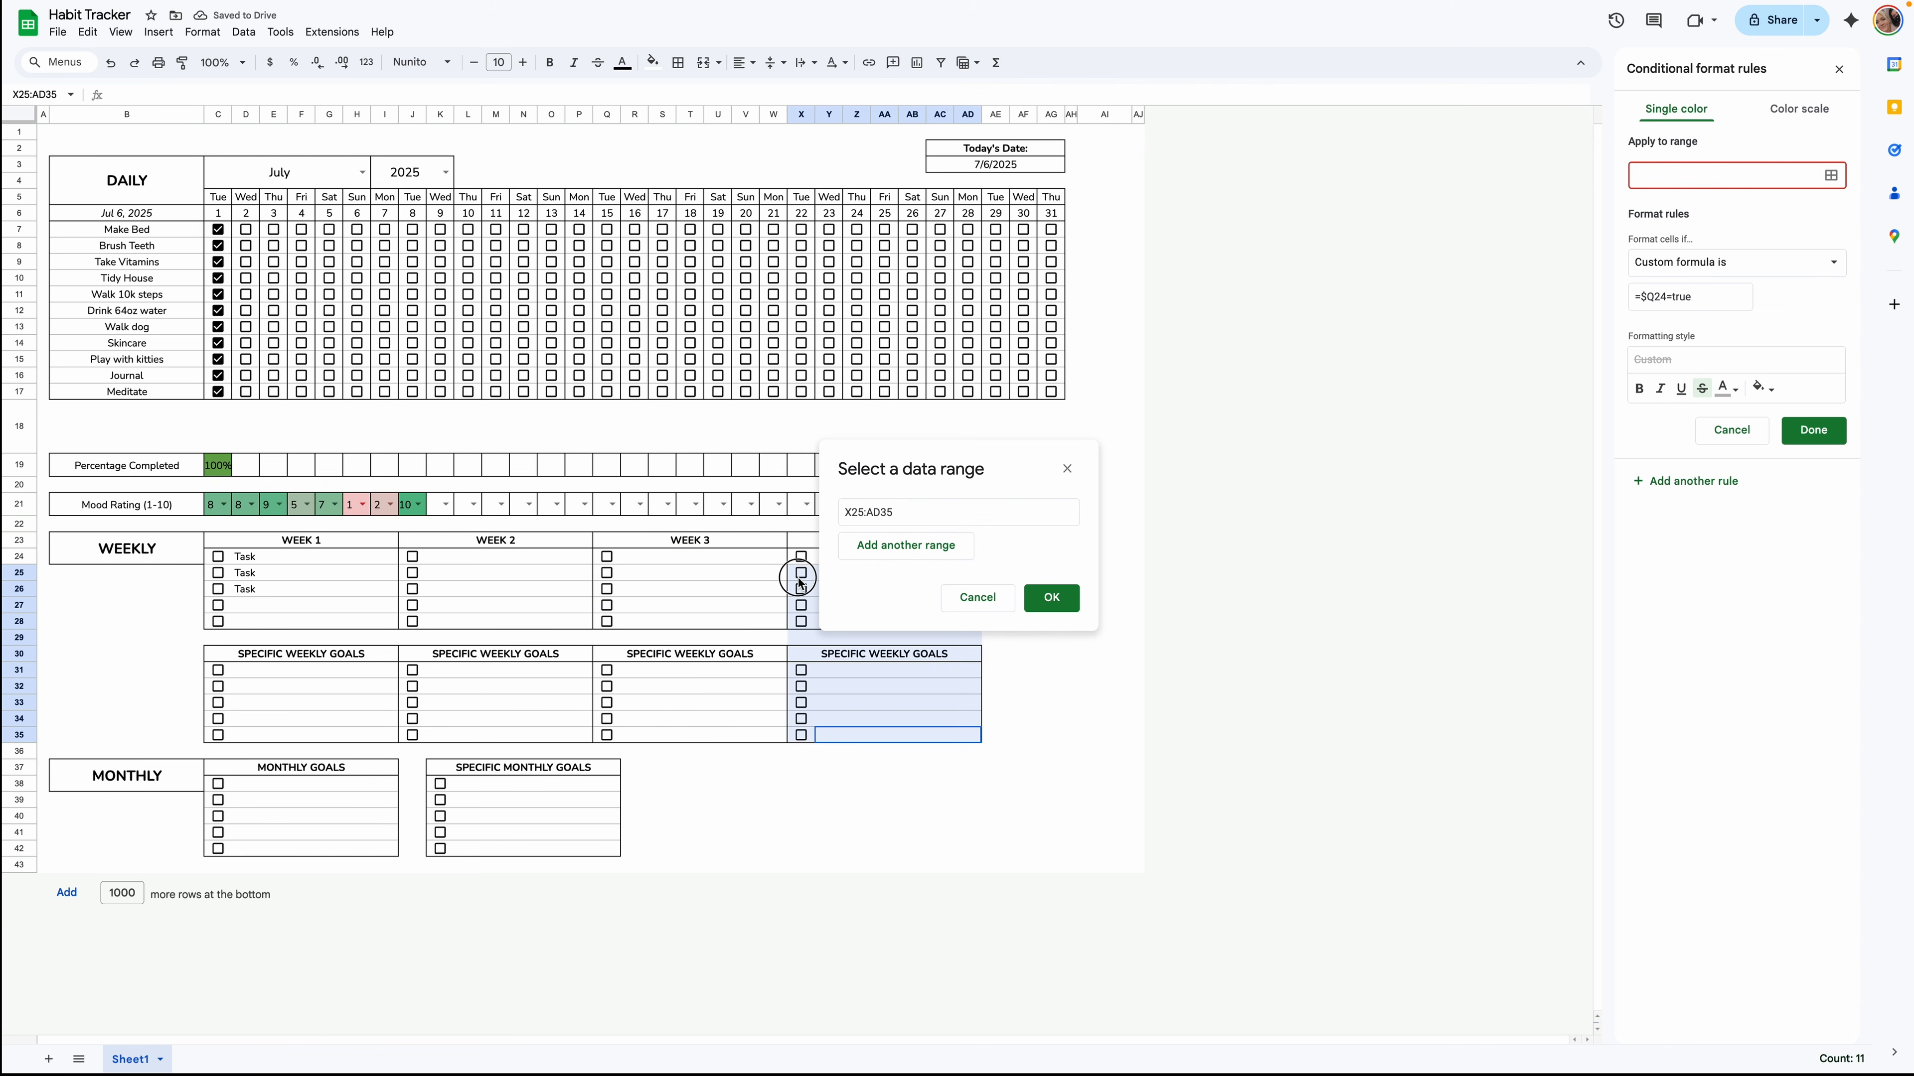
pyautogui.click(1051, 597)
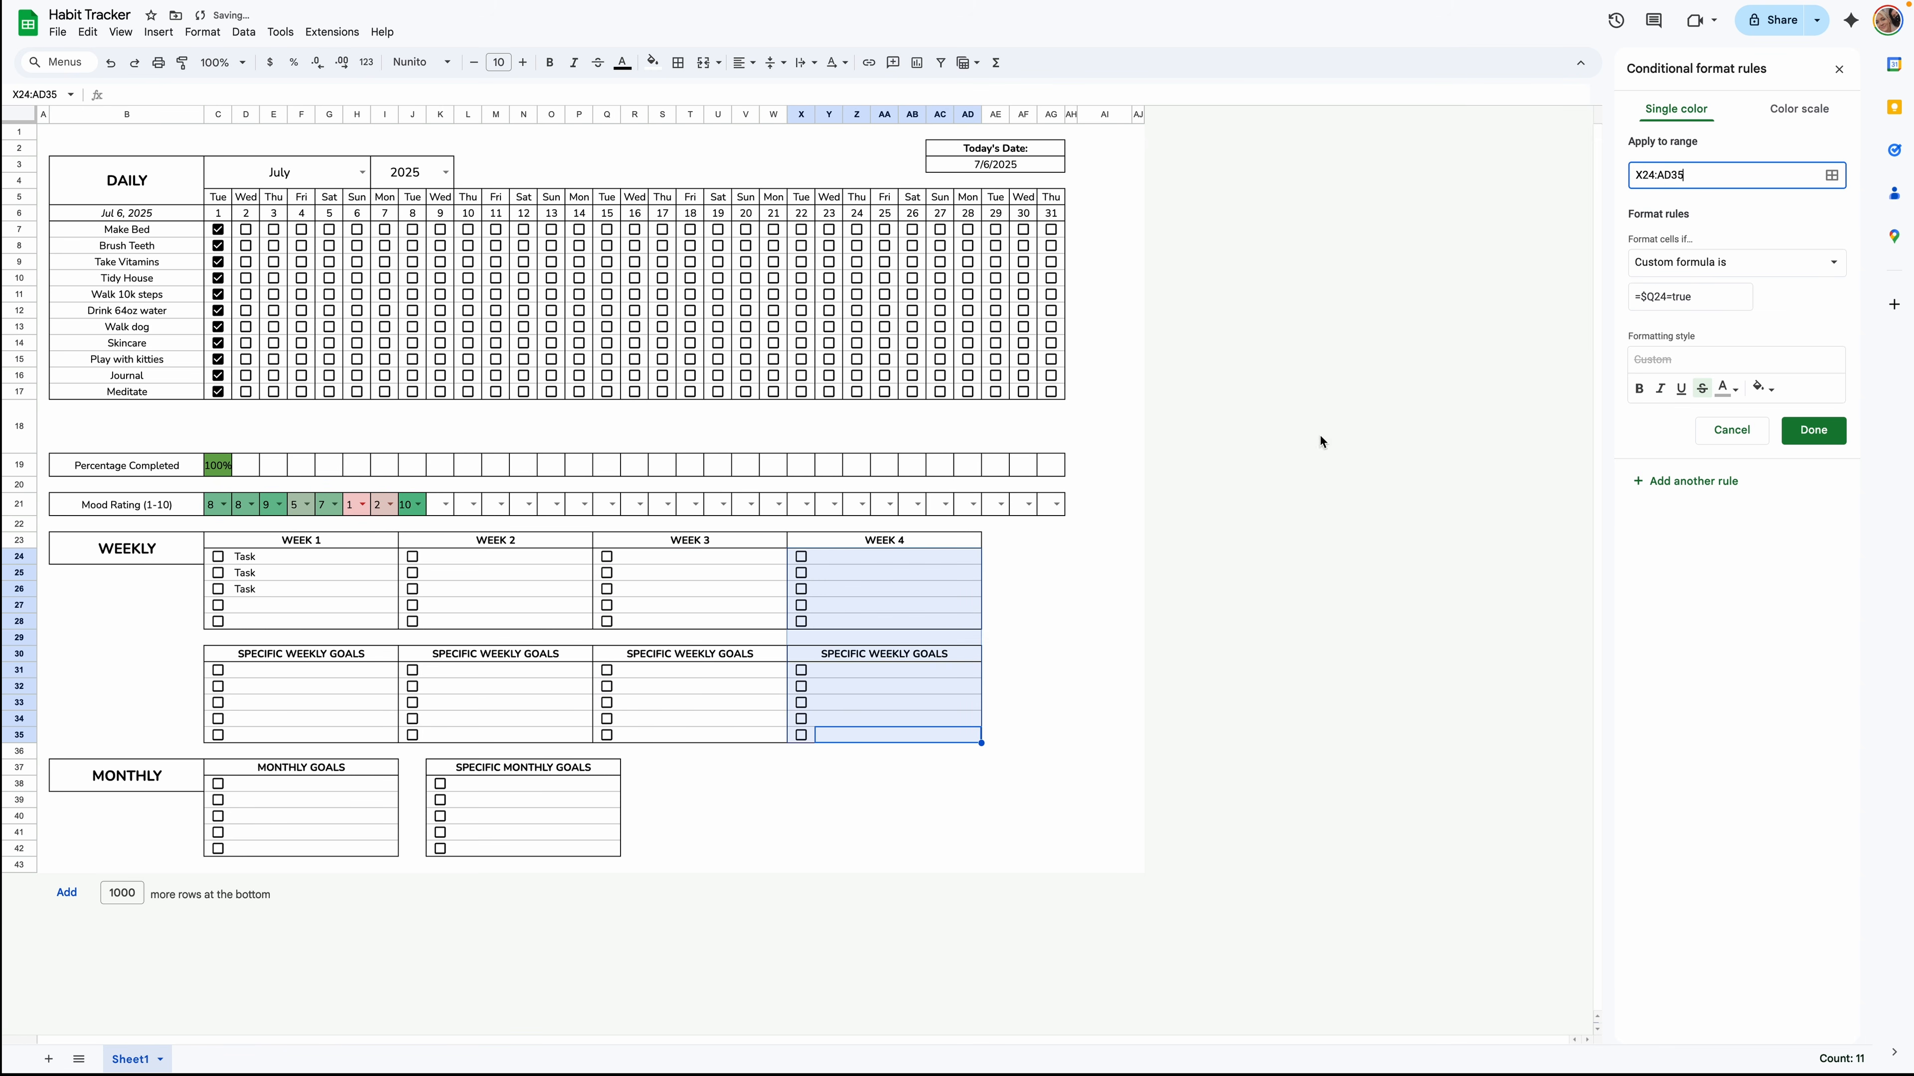
pyautogui.click(1655, 296)
pyautogui.press('BackSpace')
pyautogui.write('X')
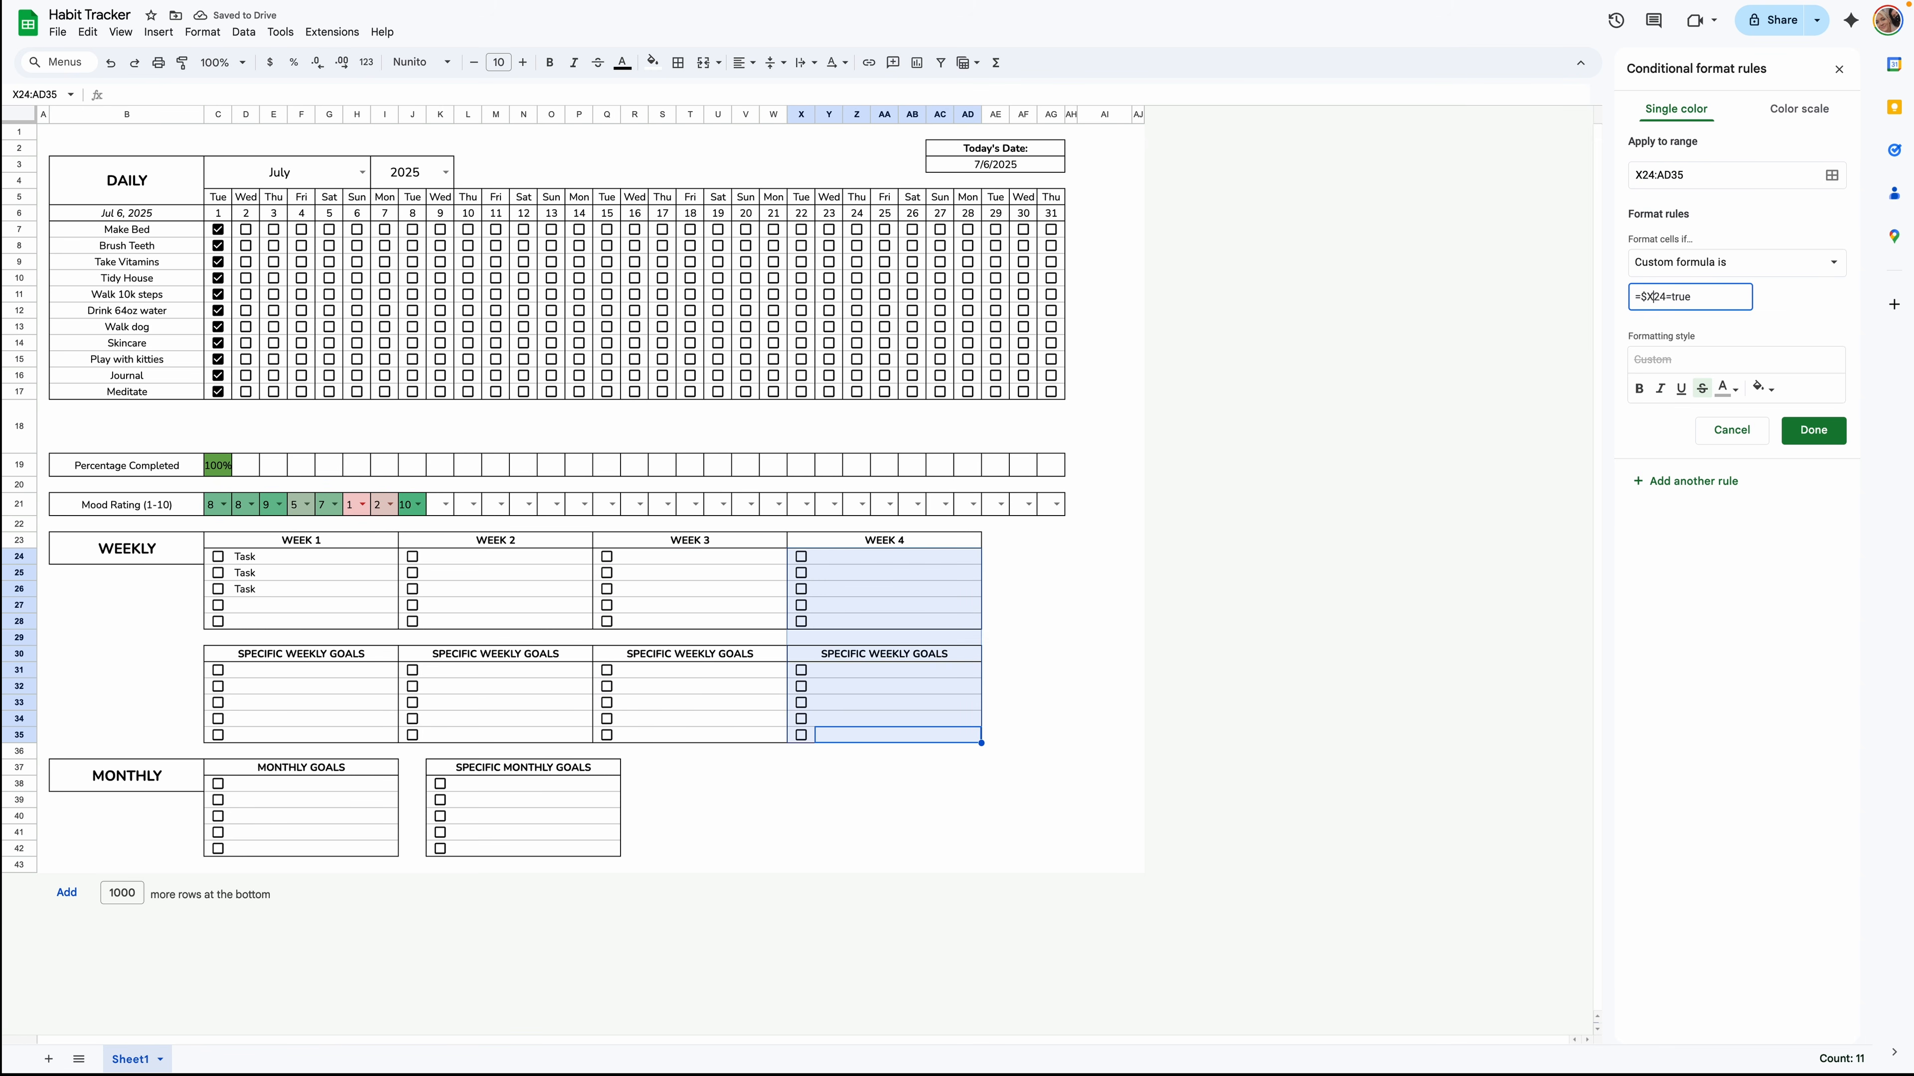
pyautogui.click(1810, 429)
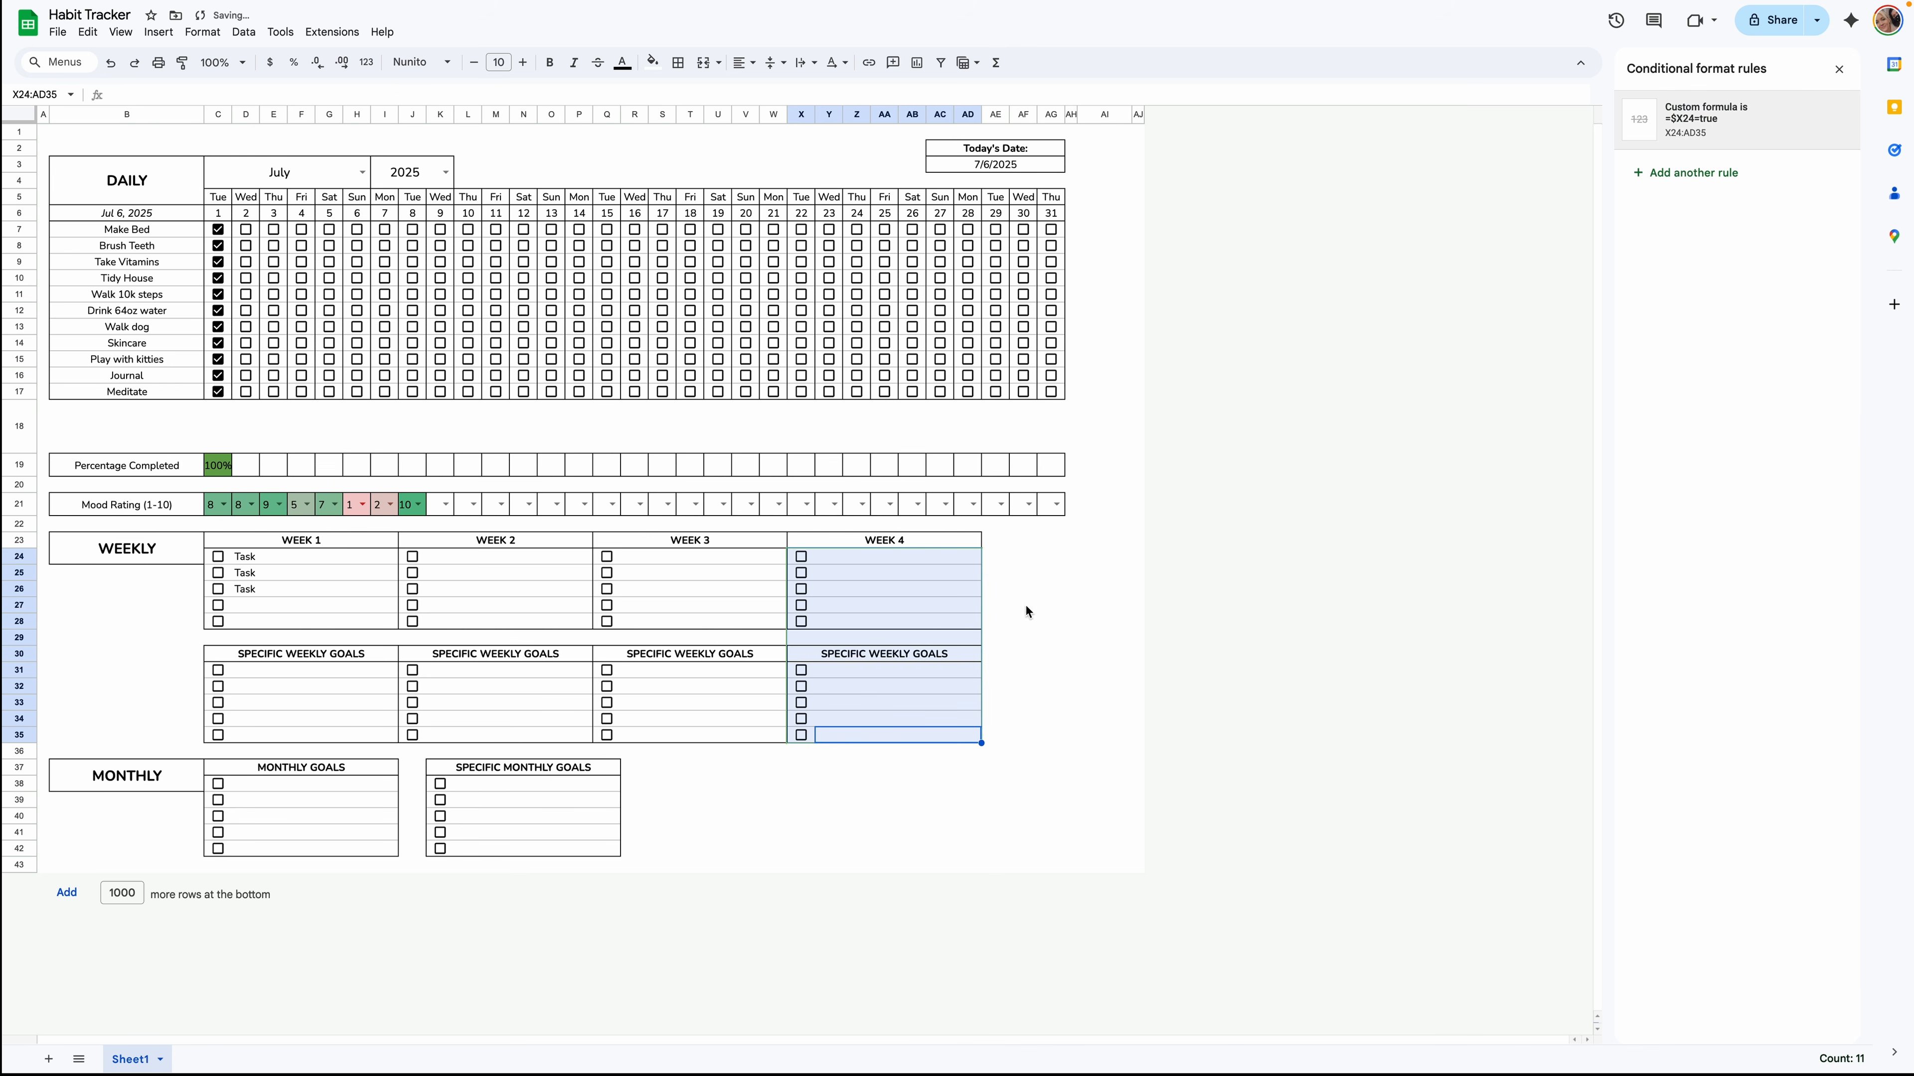
# Test the WEEK 3 rule by entering a sample "Task" in its first row, checking it, and clearing both again.
pyautogui.click(643, 561)
pyautogui.write('Task')
pyautogui.press('Return')
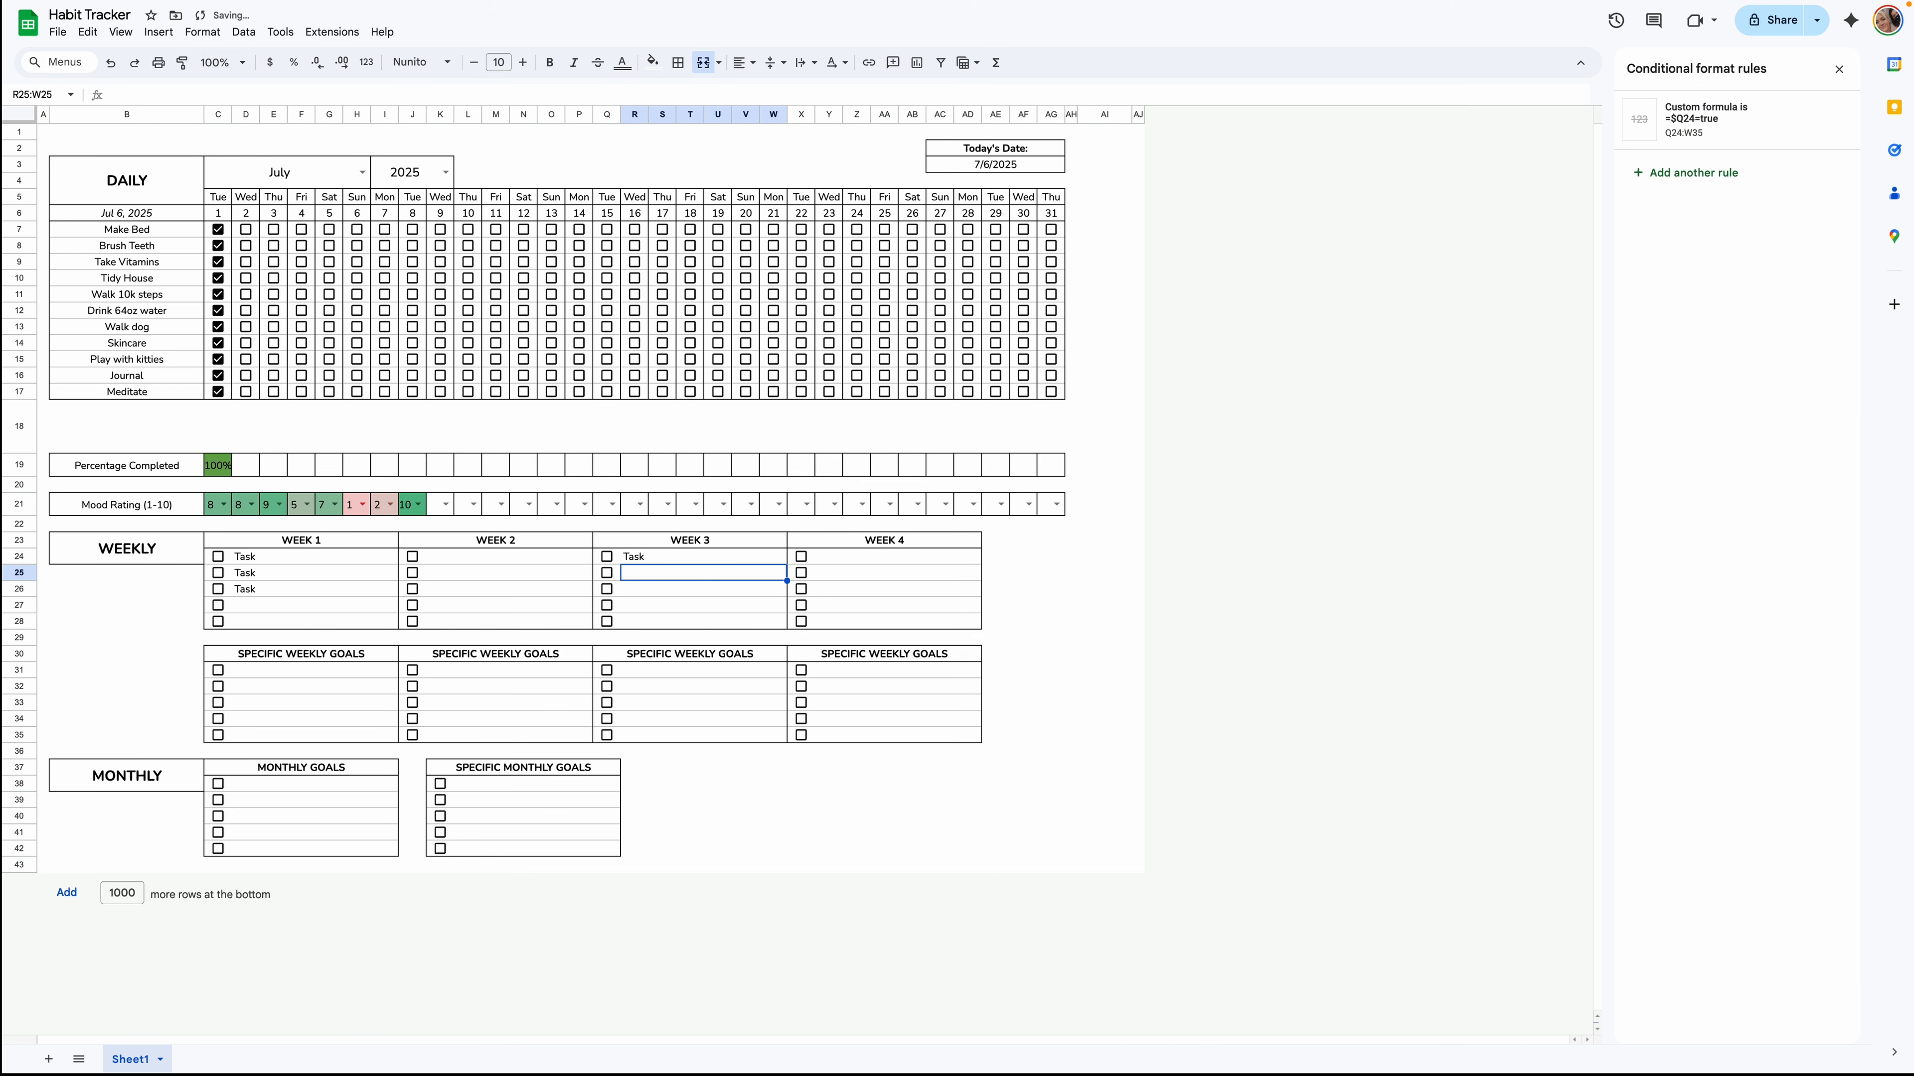
pyautogui.click(607, 557)
pyautogui.click(614, 555)
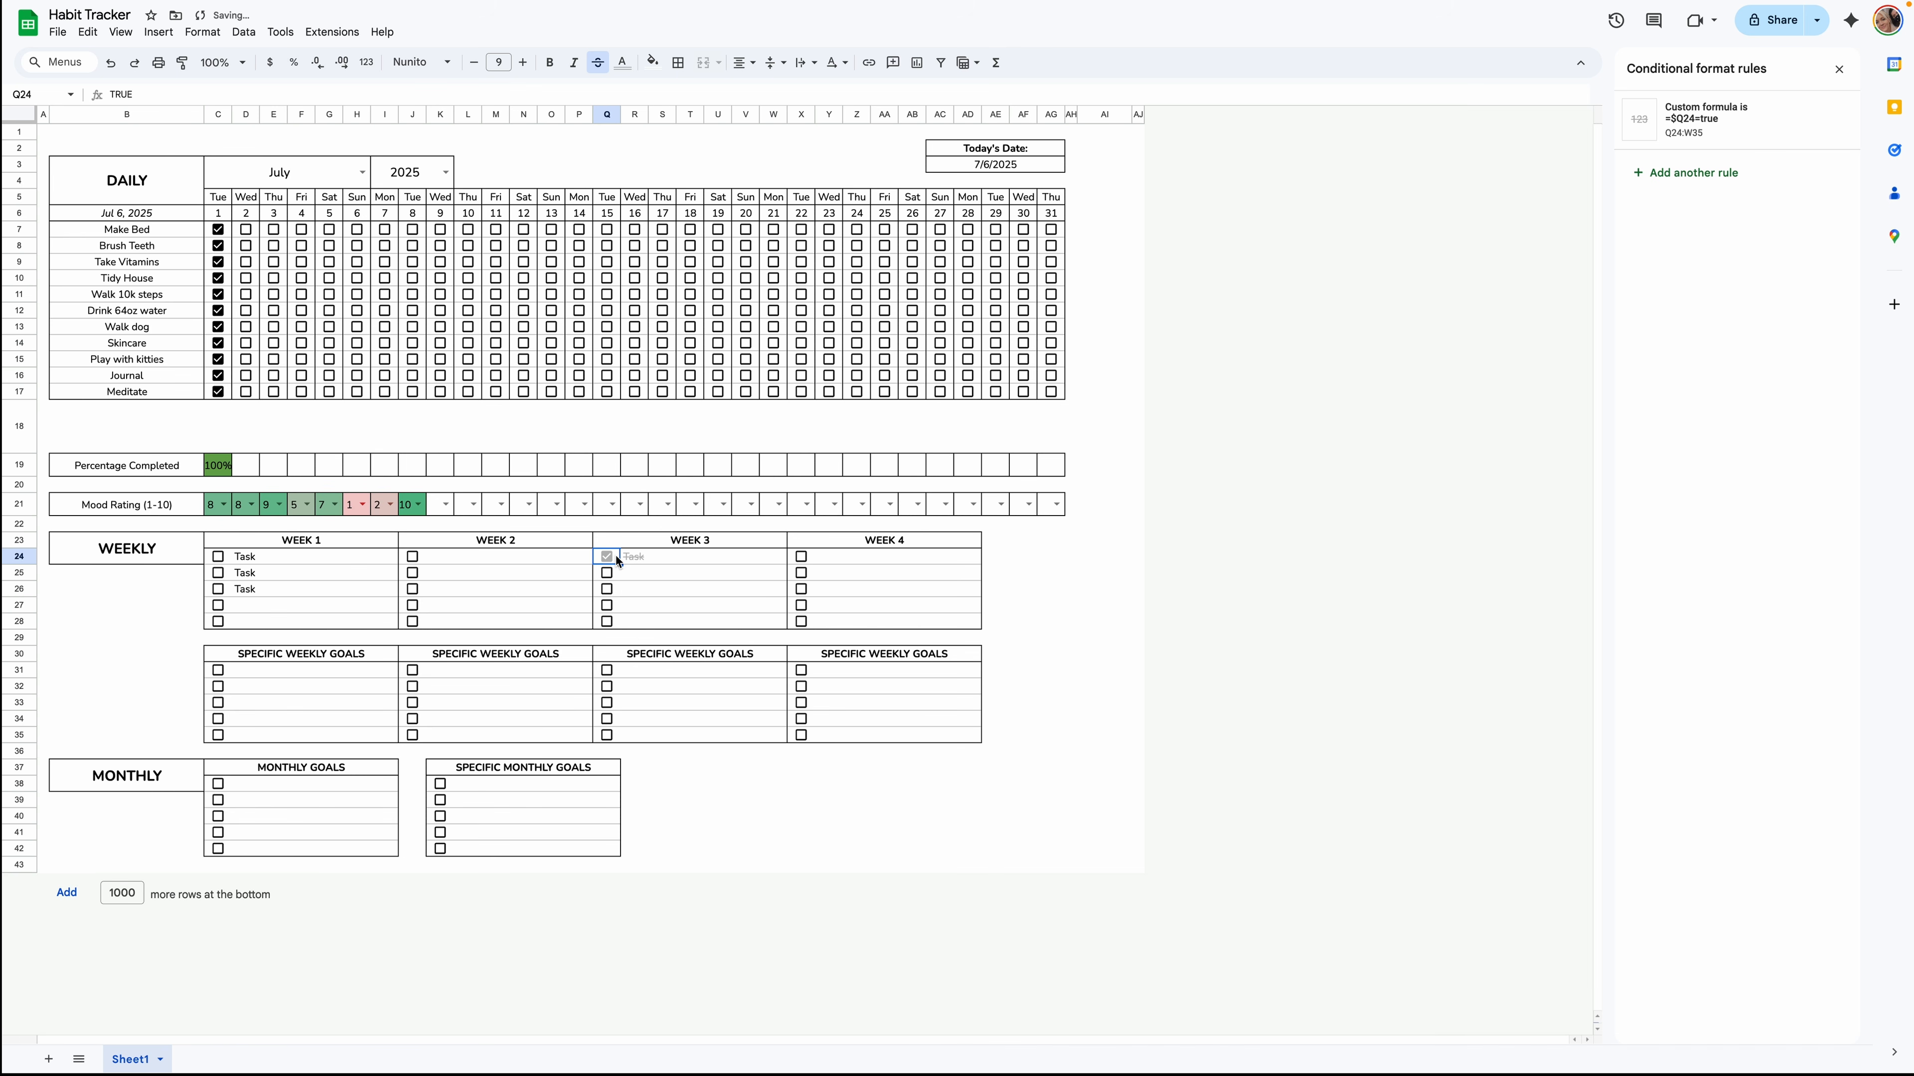
pyautogui.click(643, 556)
pyautogui.press('Delete')
# Link the first WEEK 2 task cell to WEEK 1 with =D24 and fill the formula down through row 28.
pyautogui.doubleClick(458, 557)
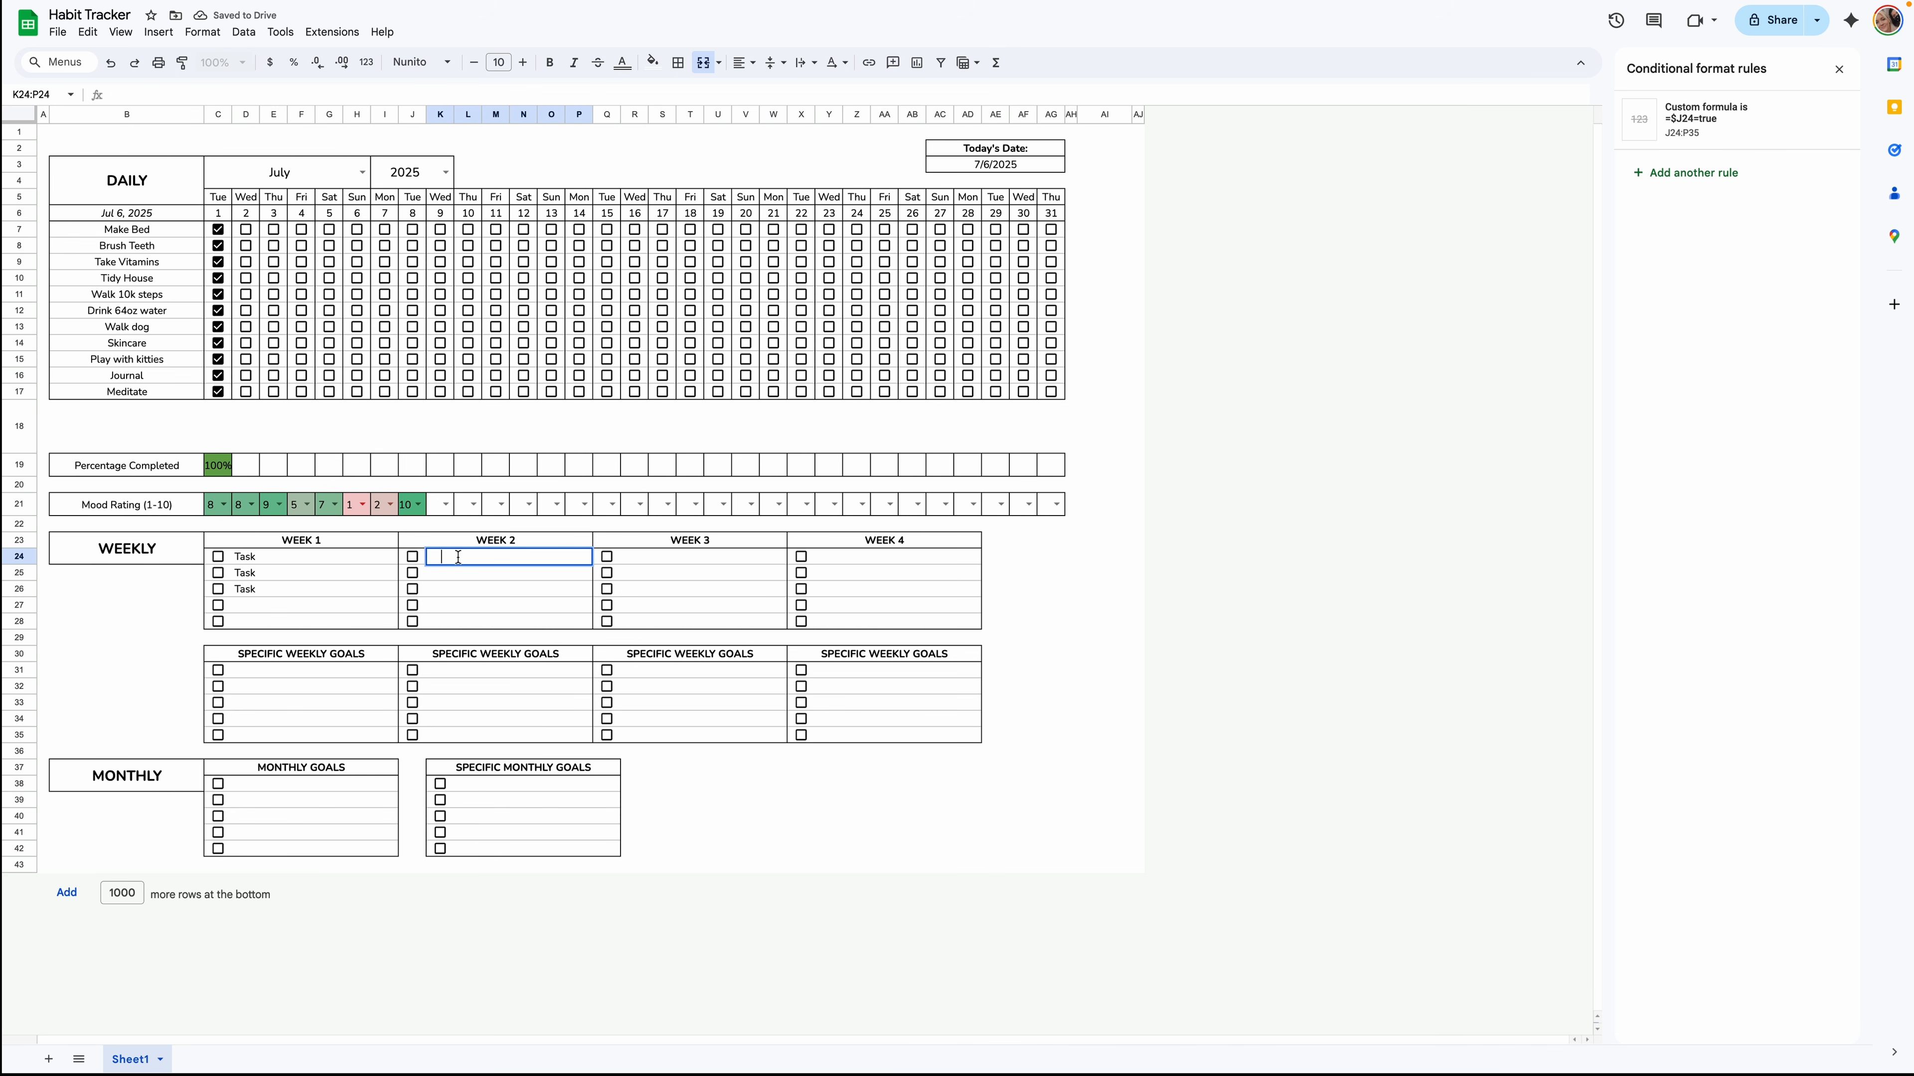
pyautogui.write('=')
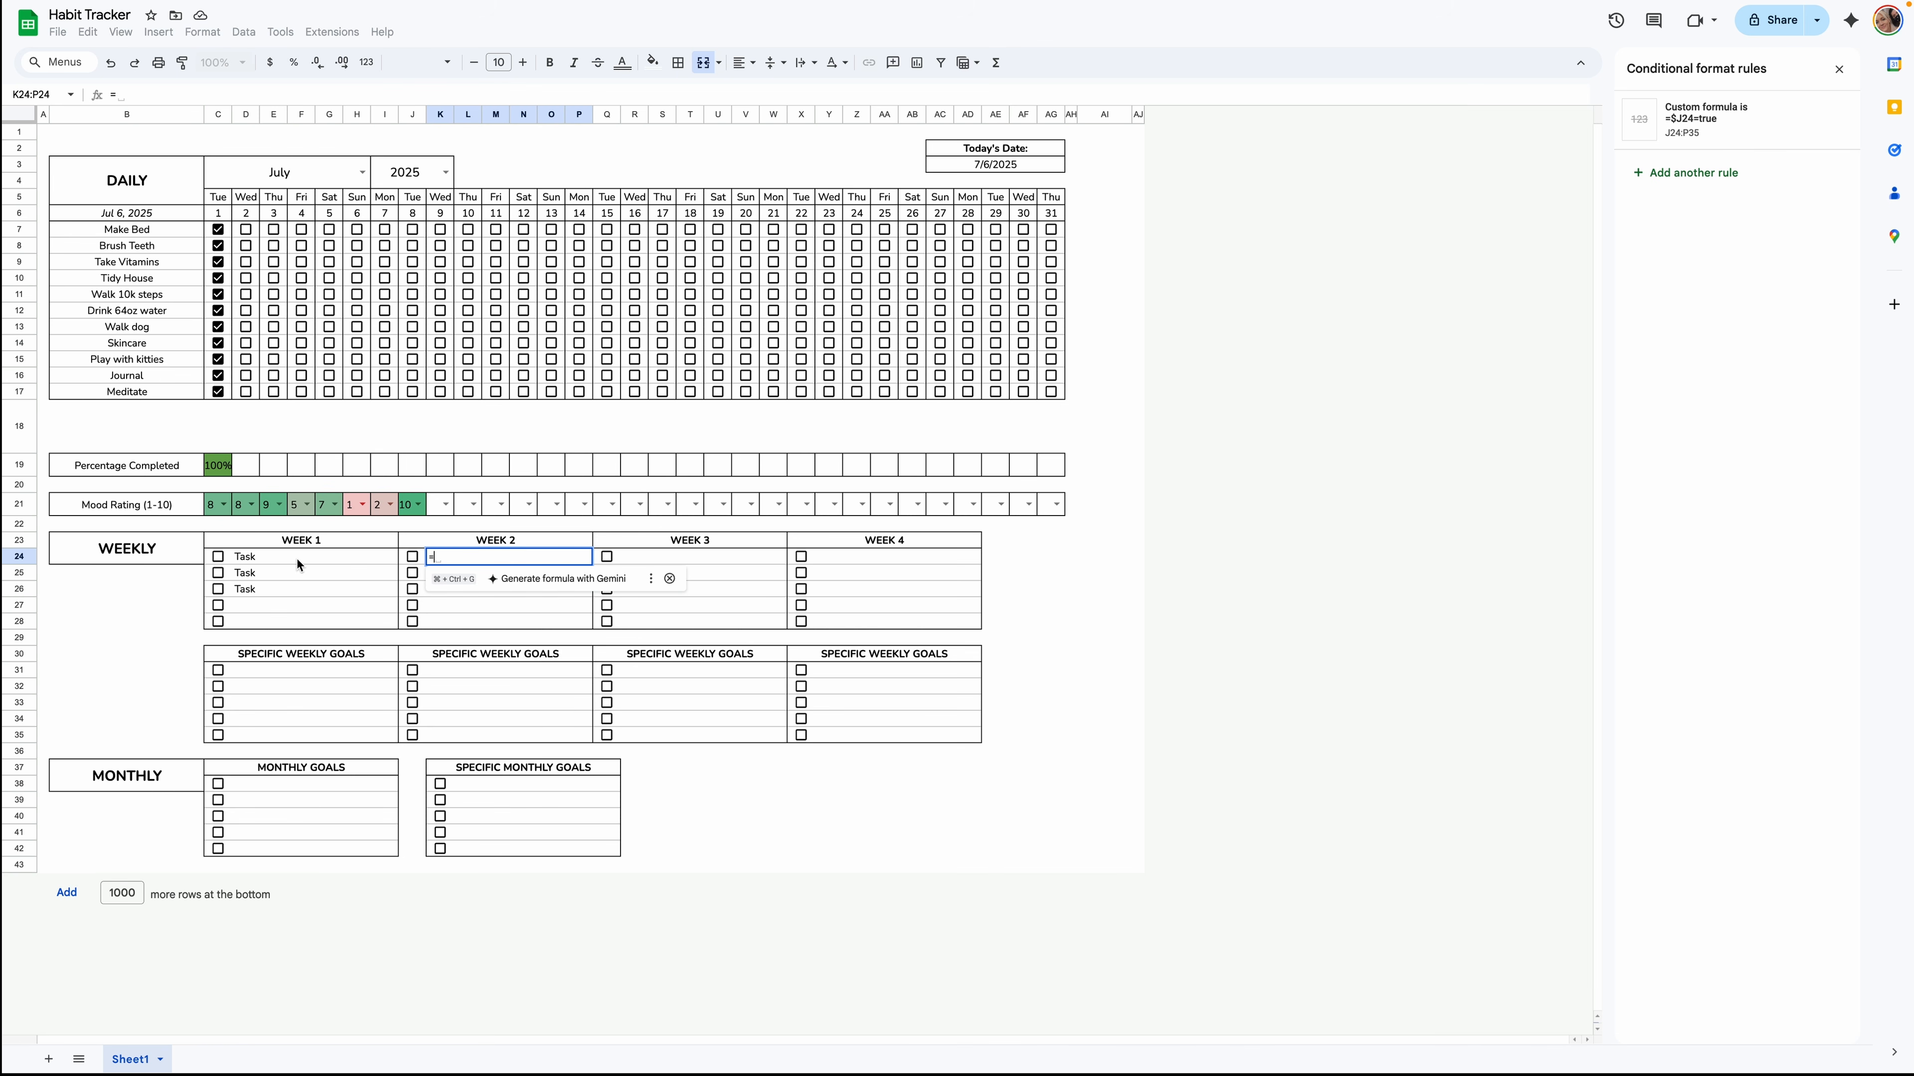
pyautogui.click(278, 557)
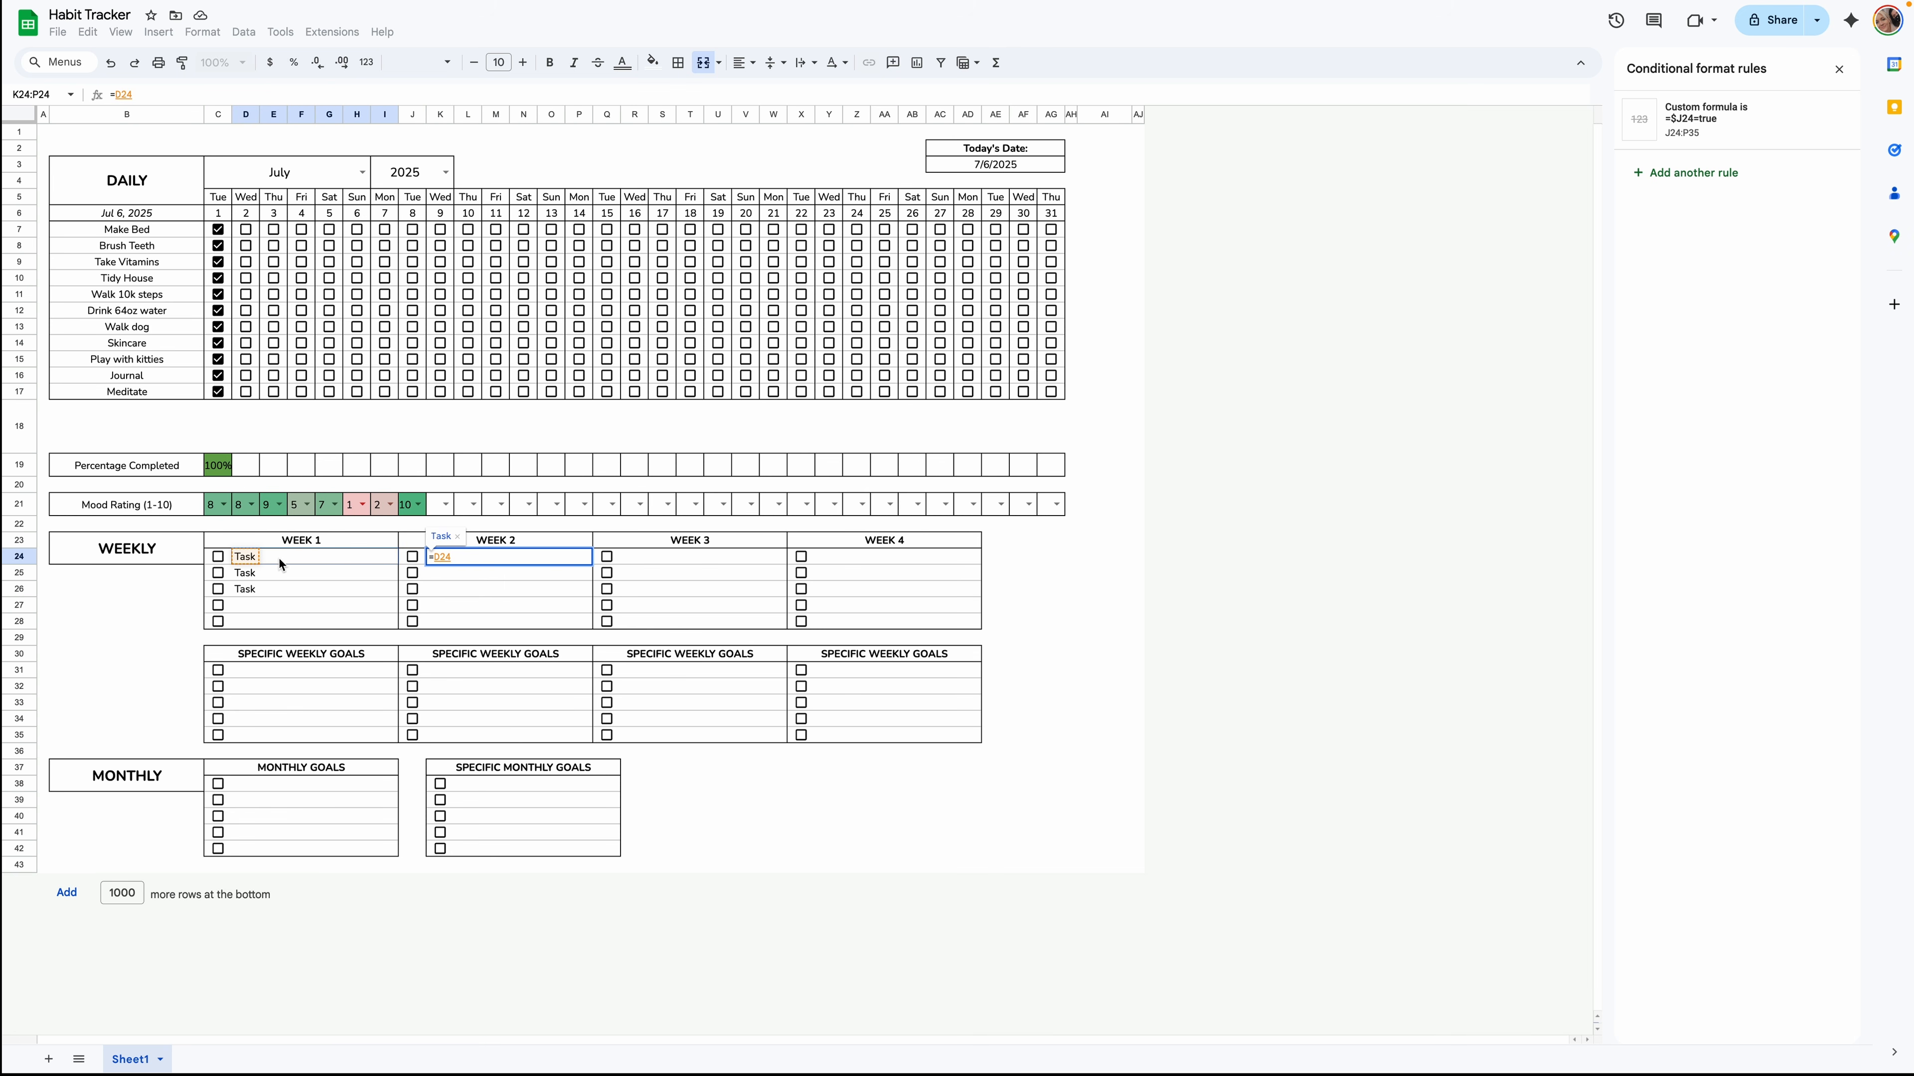
pyautogui.press('Return')
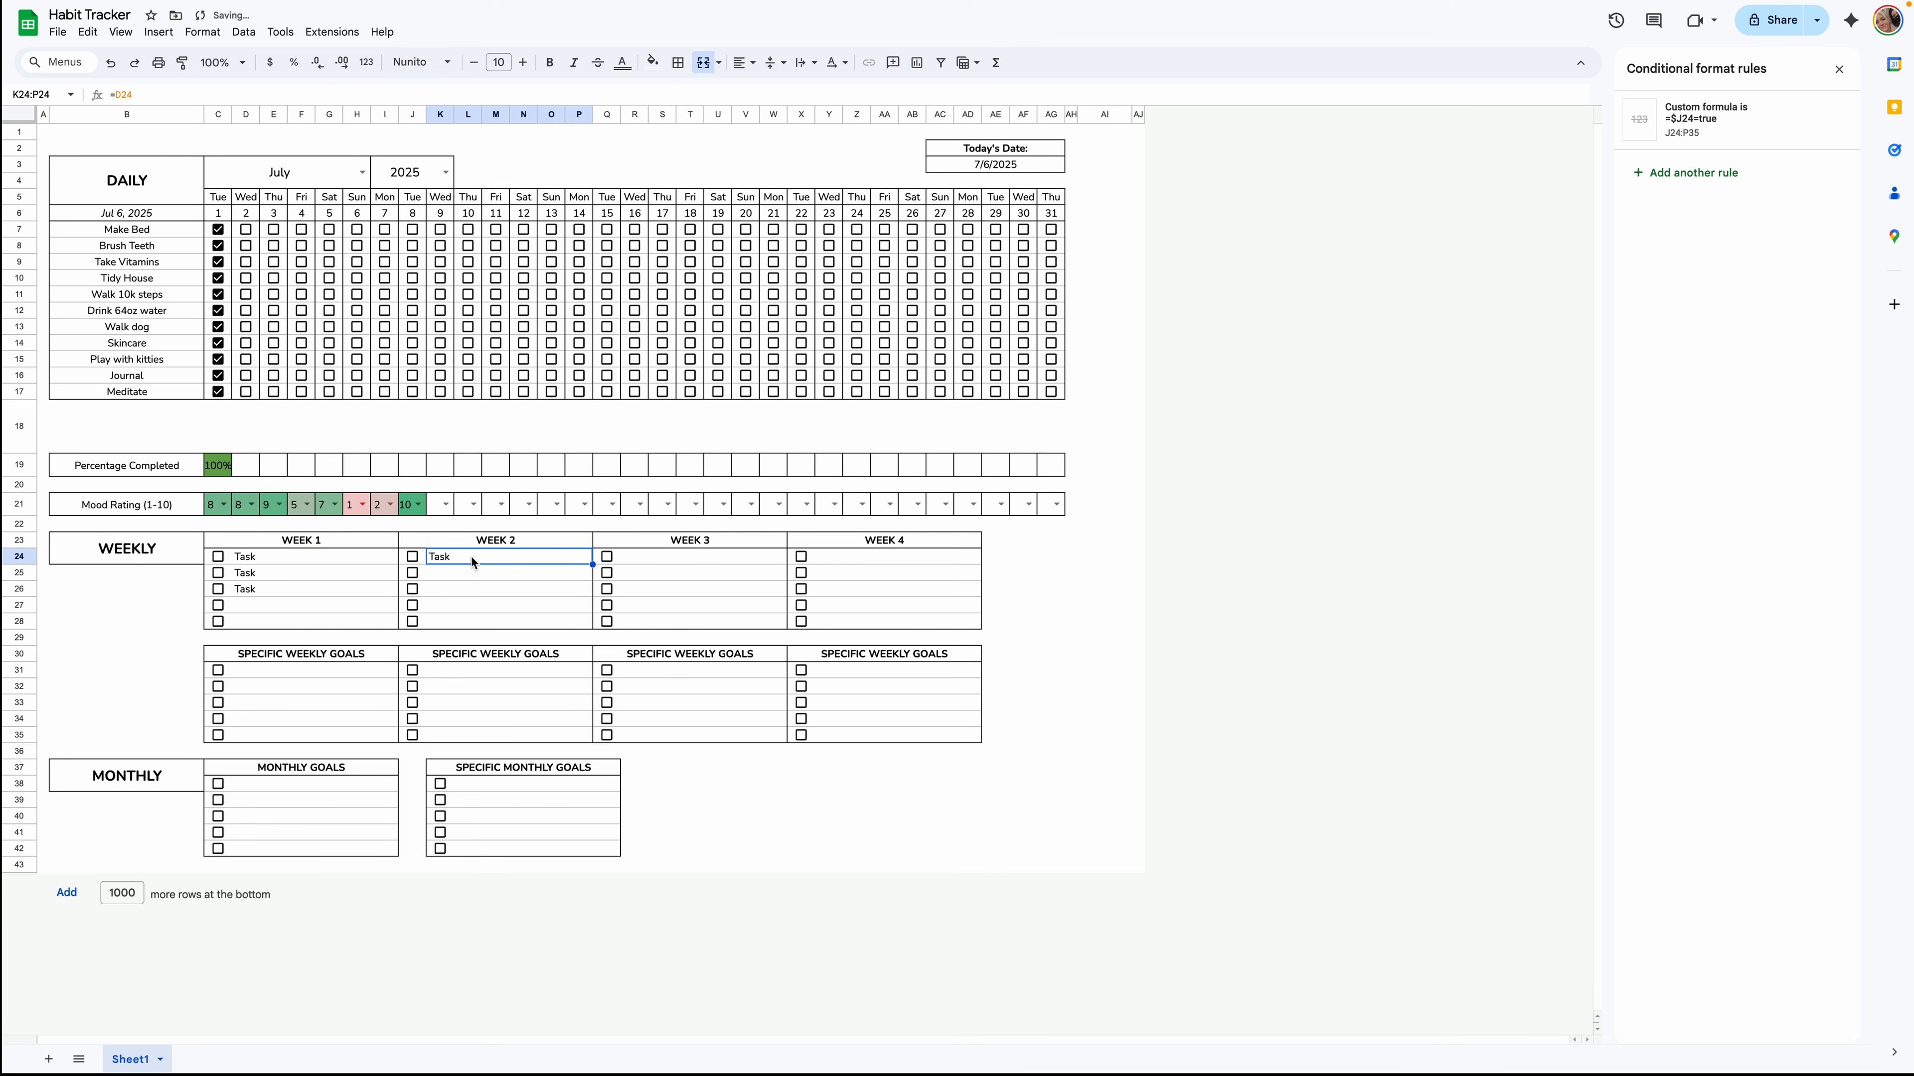
pyautogui.click(279, 556)
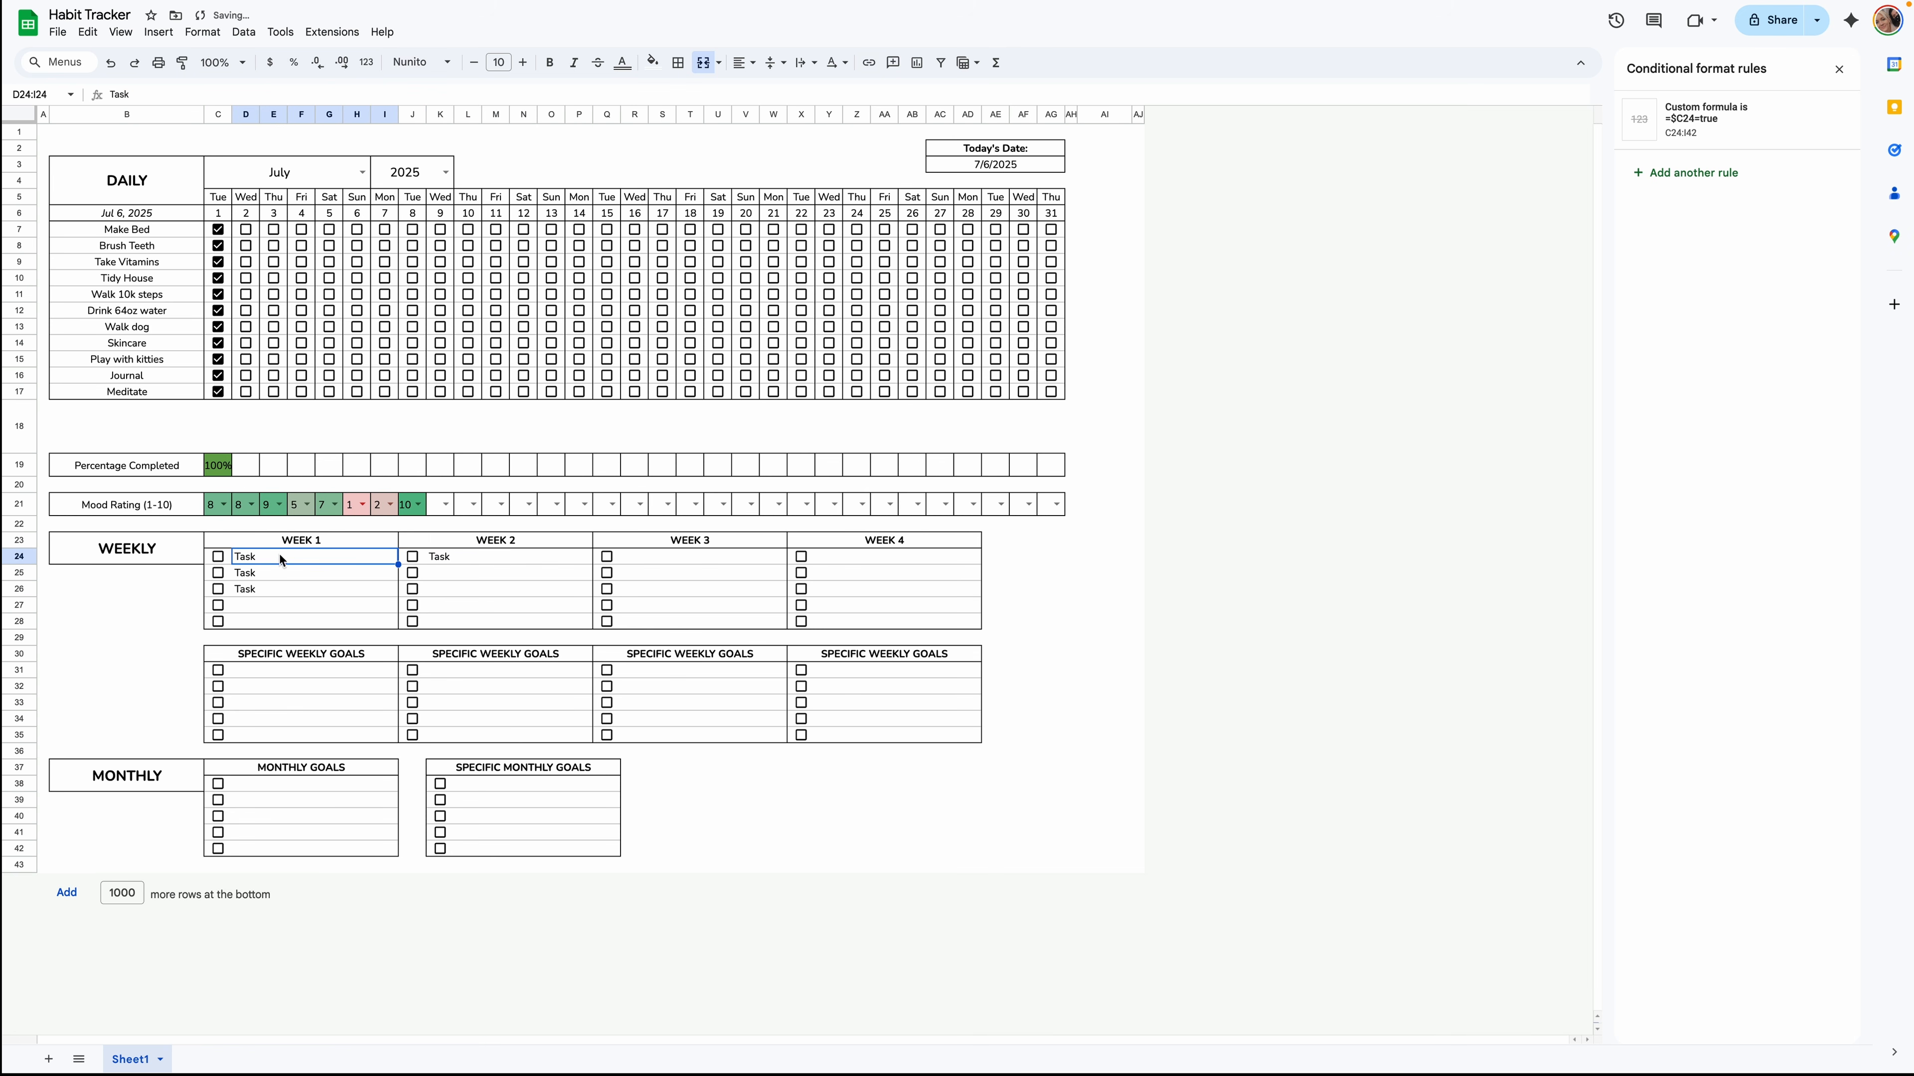
pyautogui.click(486, 556)
pyautogui.moveTo(587, 563); pyautogui.dragTo(585, 624)
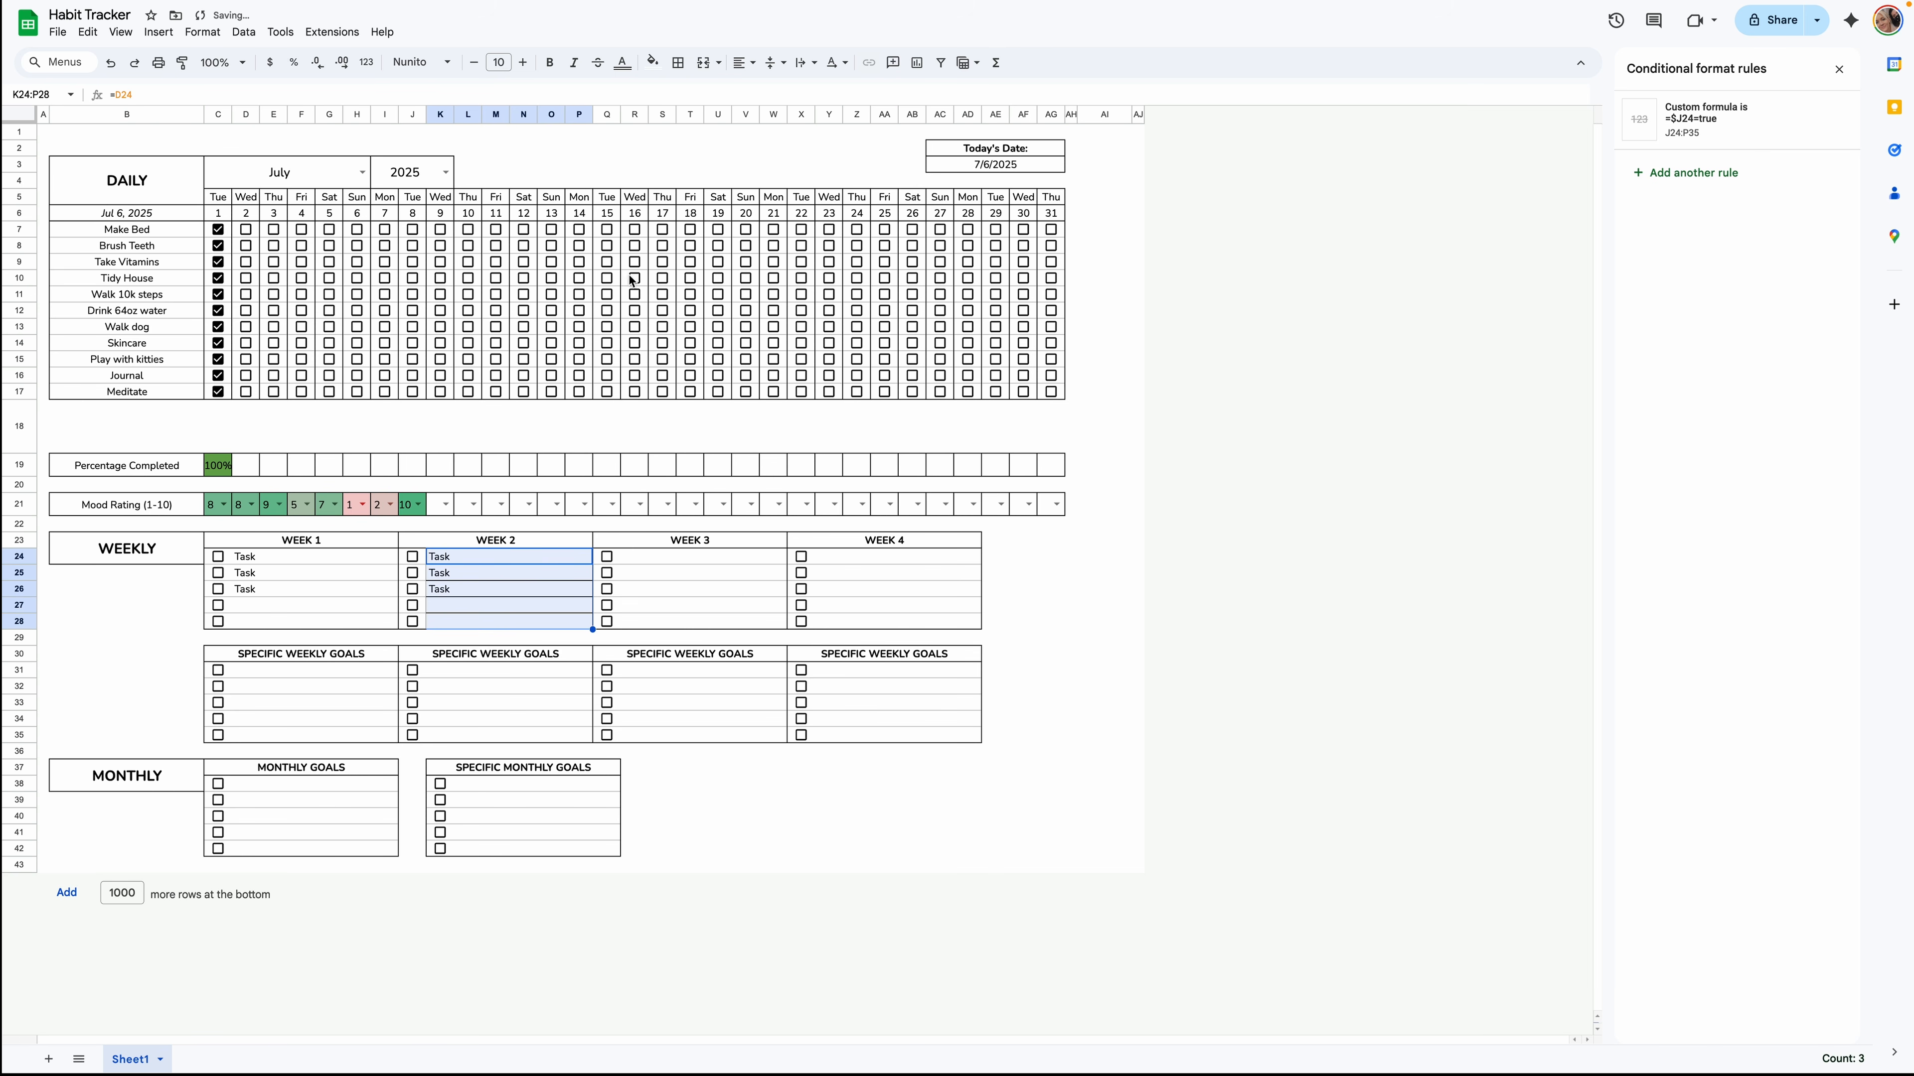
# Reapply the inner horizontal borders on the WEEK 2 task cells, K24:P28.
pyautogui.click(678, 62)
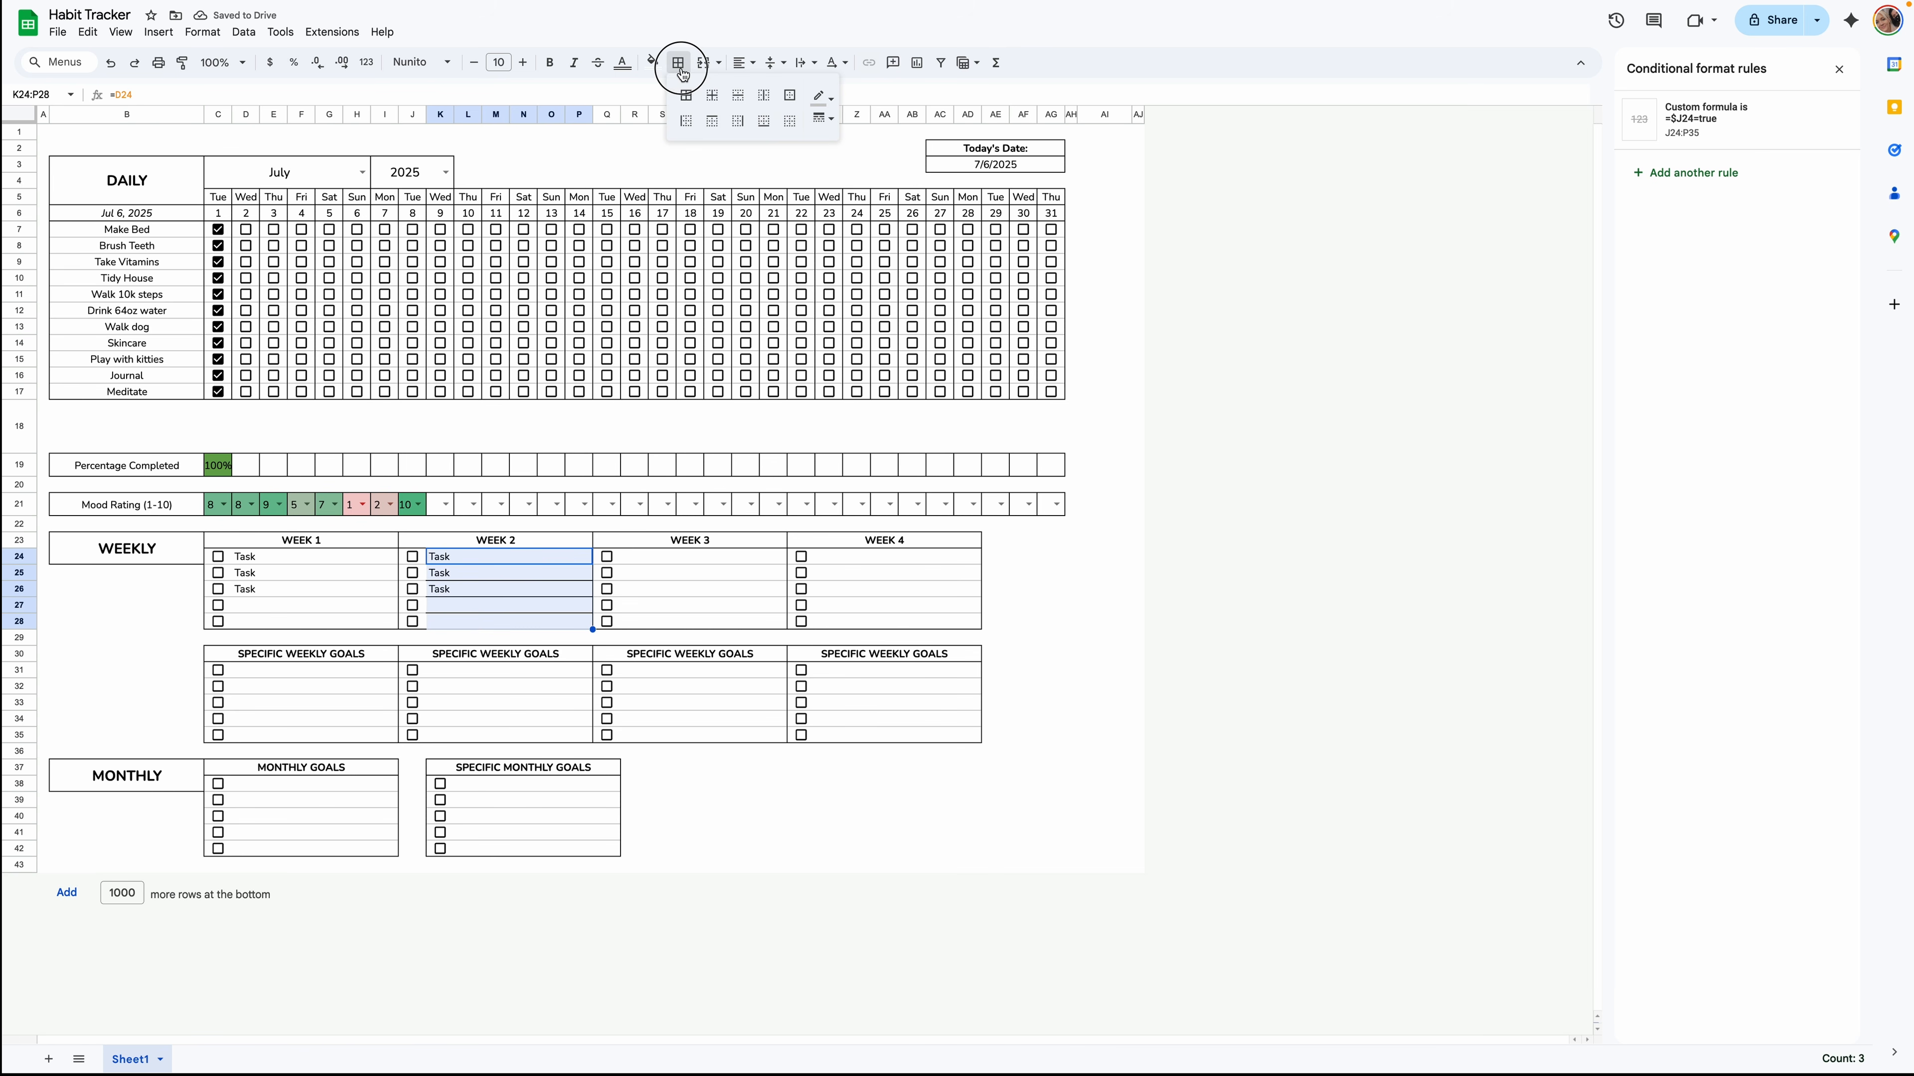
pyautogui.click(742, 105)
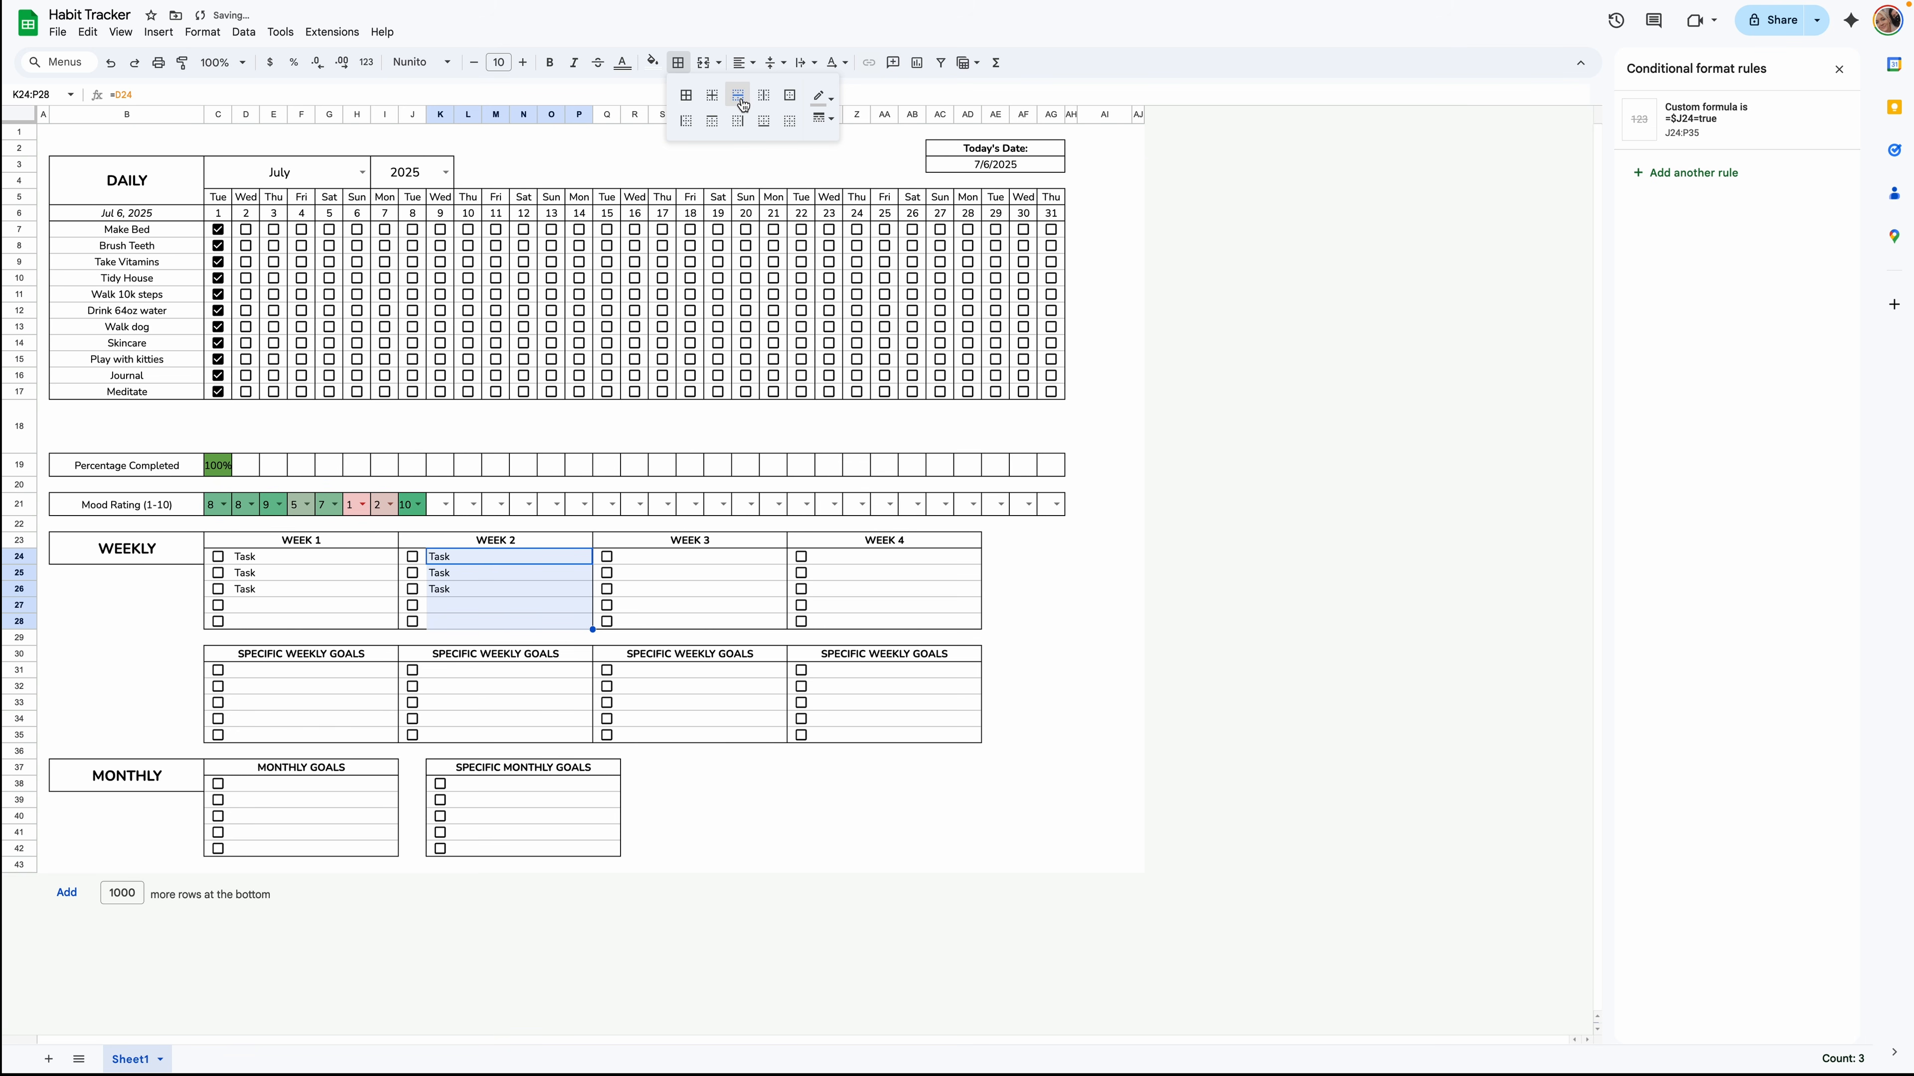
pyautogui.click(512, 574)
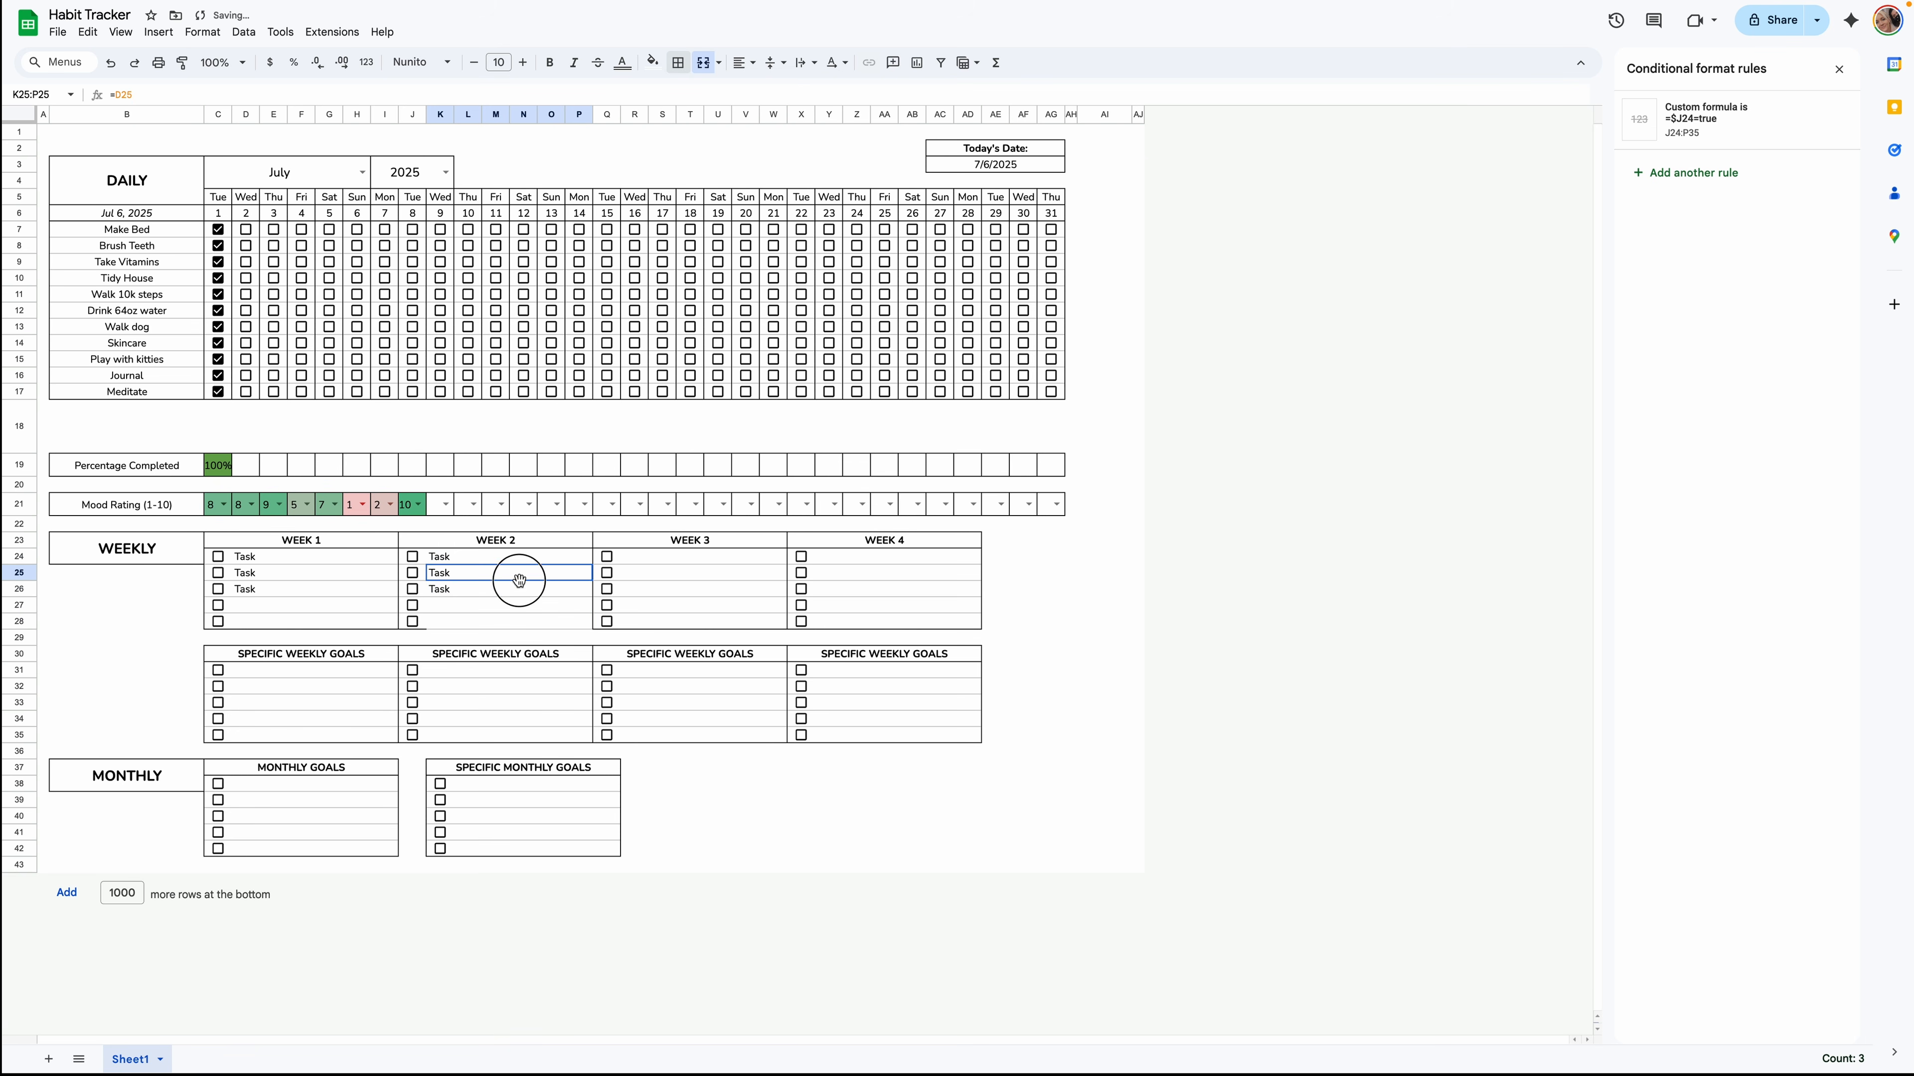
# Make the references in the first three WEEK 2 task formulas absolute: =$D$24, =$D$25 and =$D$26.
pyautogui.doubleClick(486, 559)
pyautogui.click(430, 558)
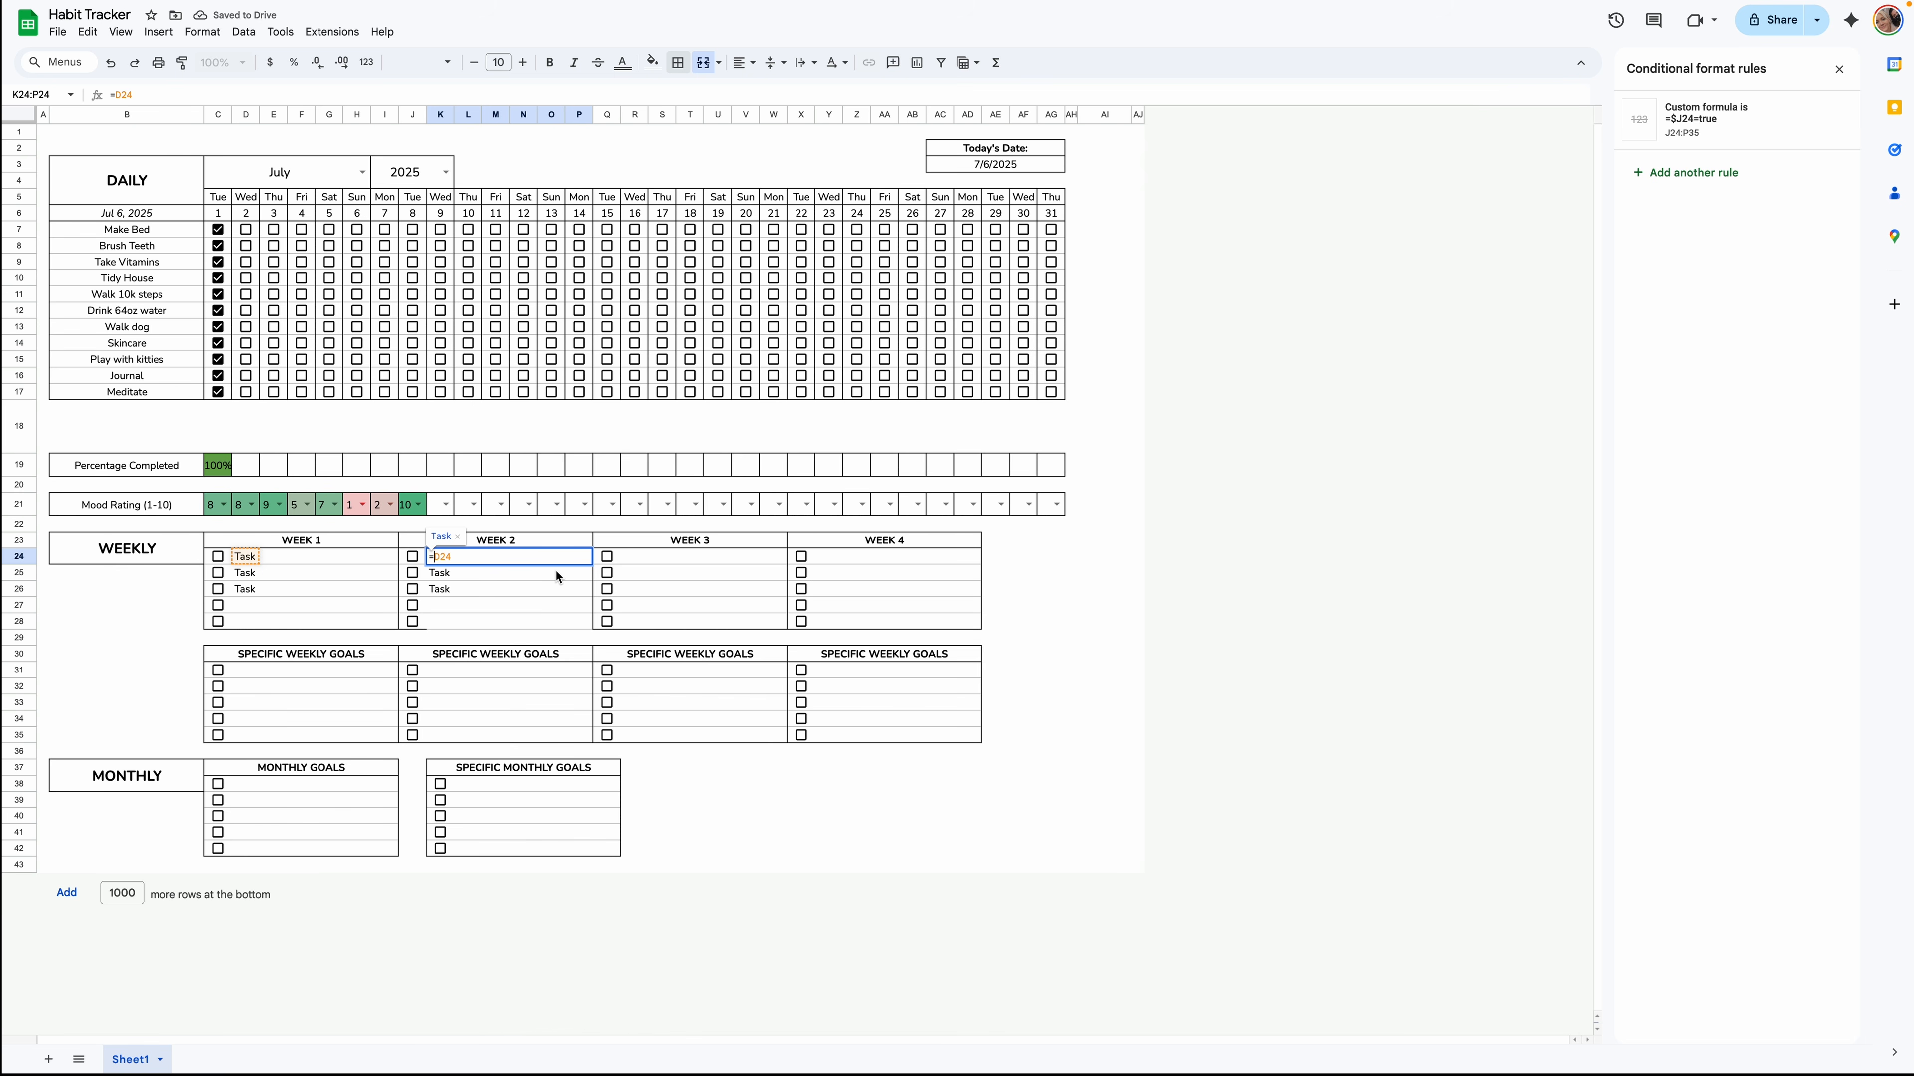
pyautogui.write('$D$')
pyautogui.press('Return')
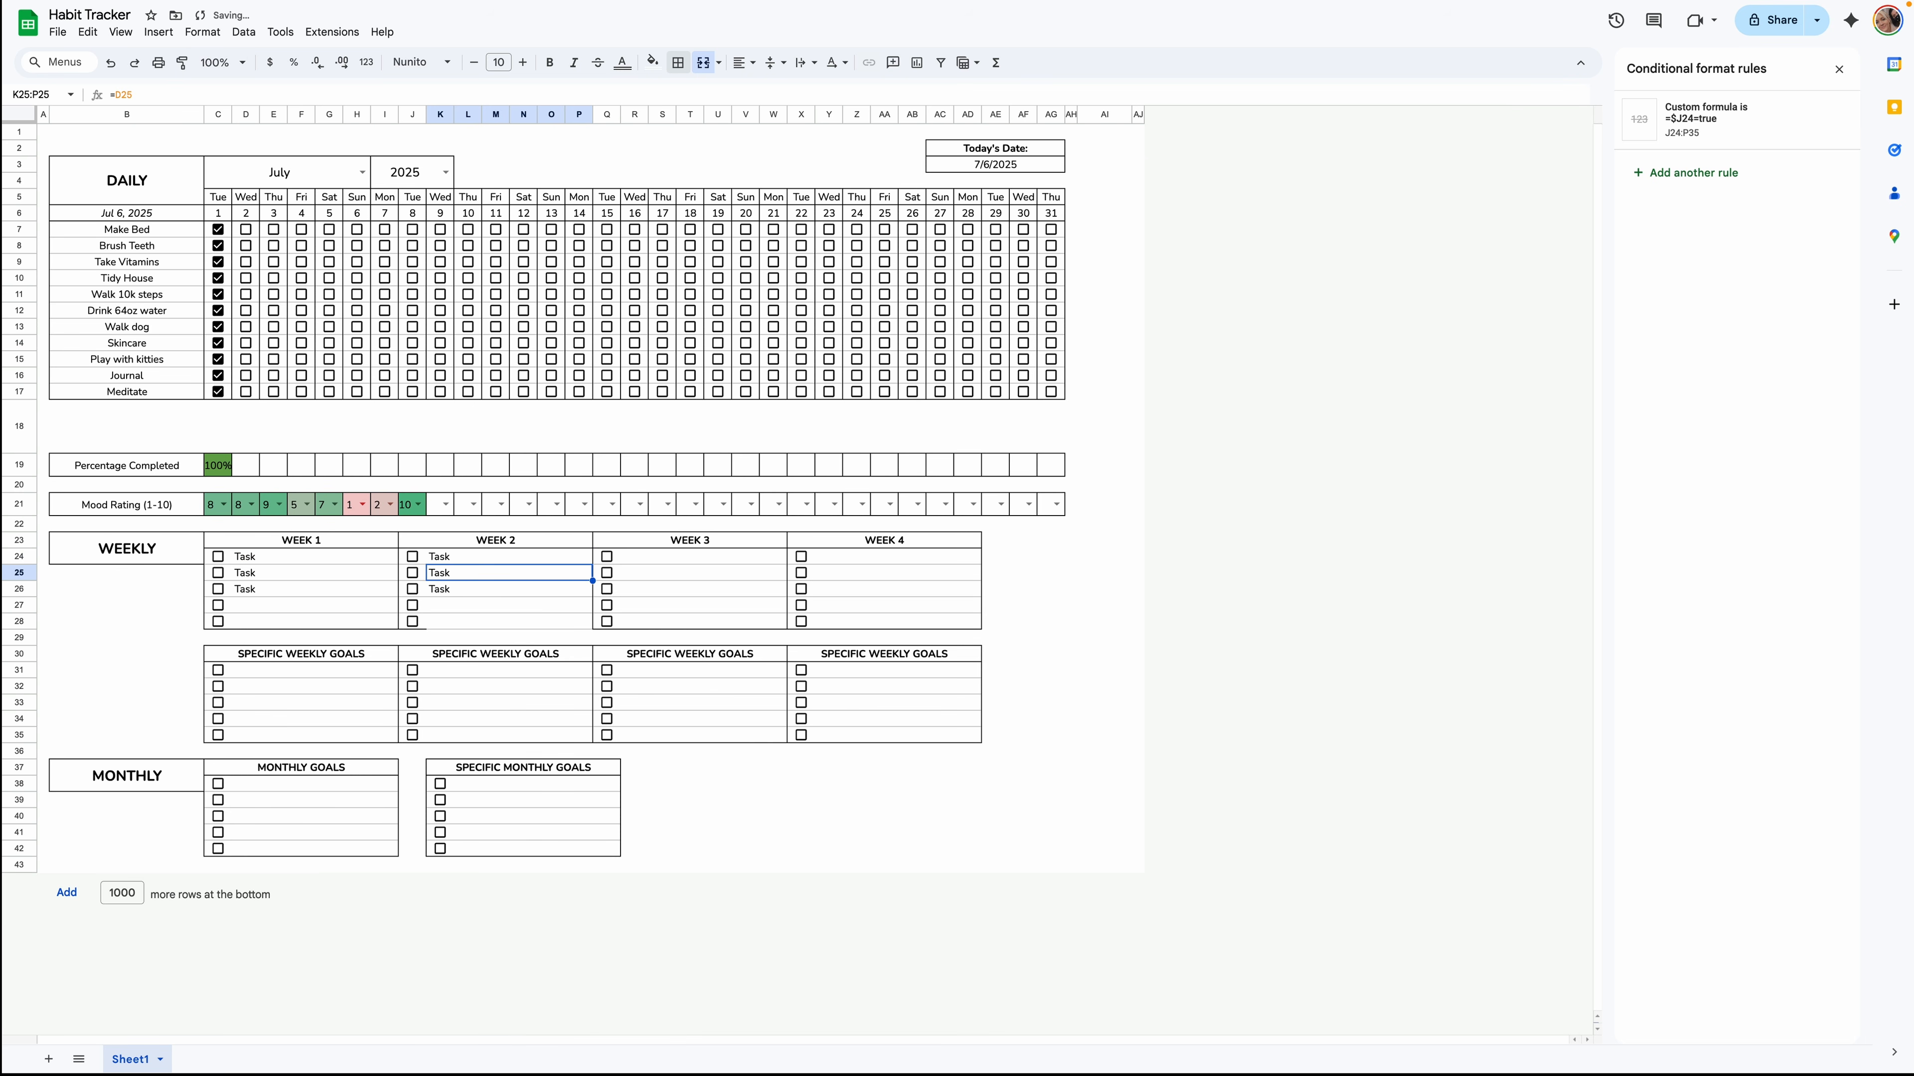
pyautogui.doubleClick(476, 579)
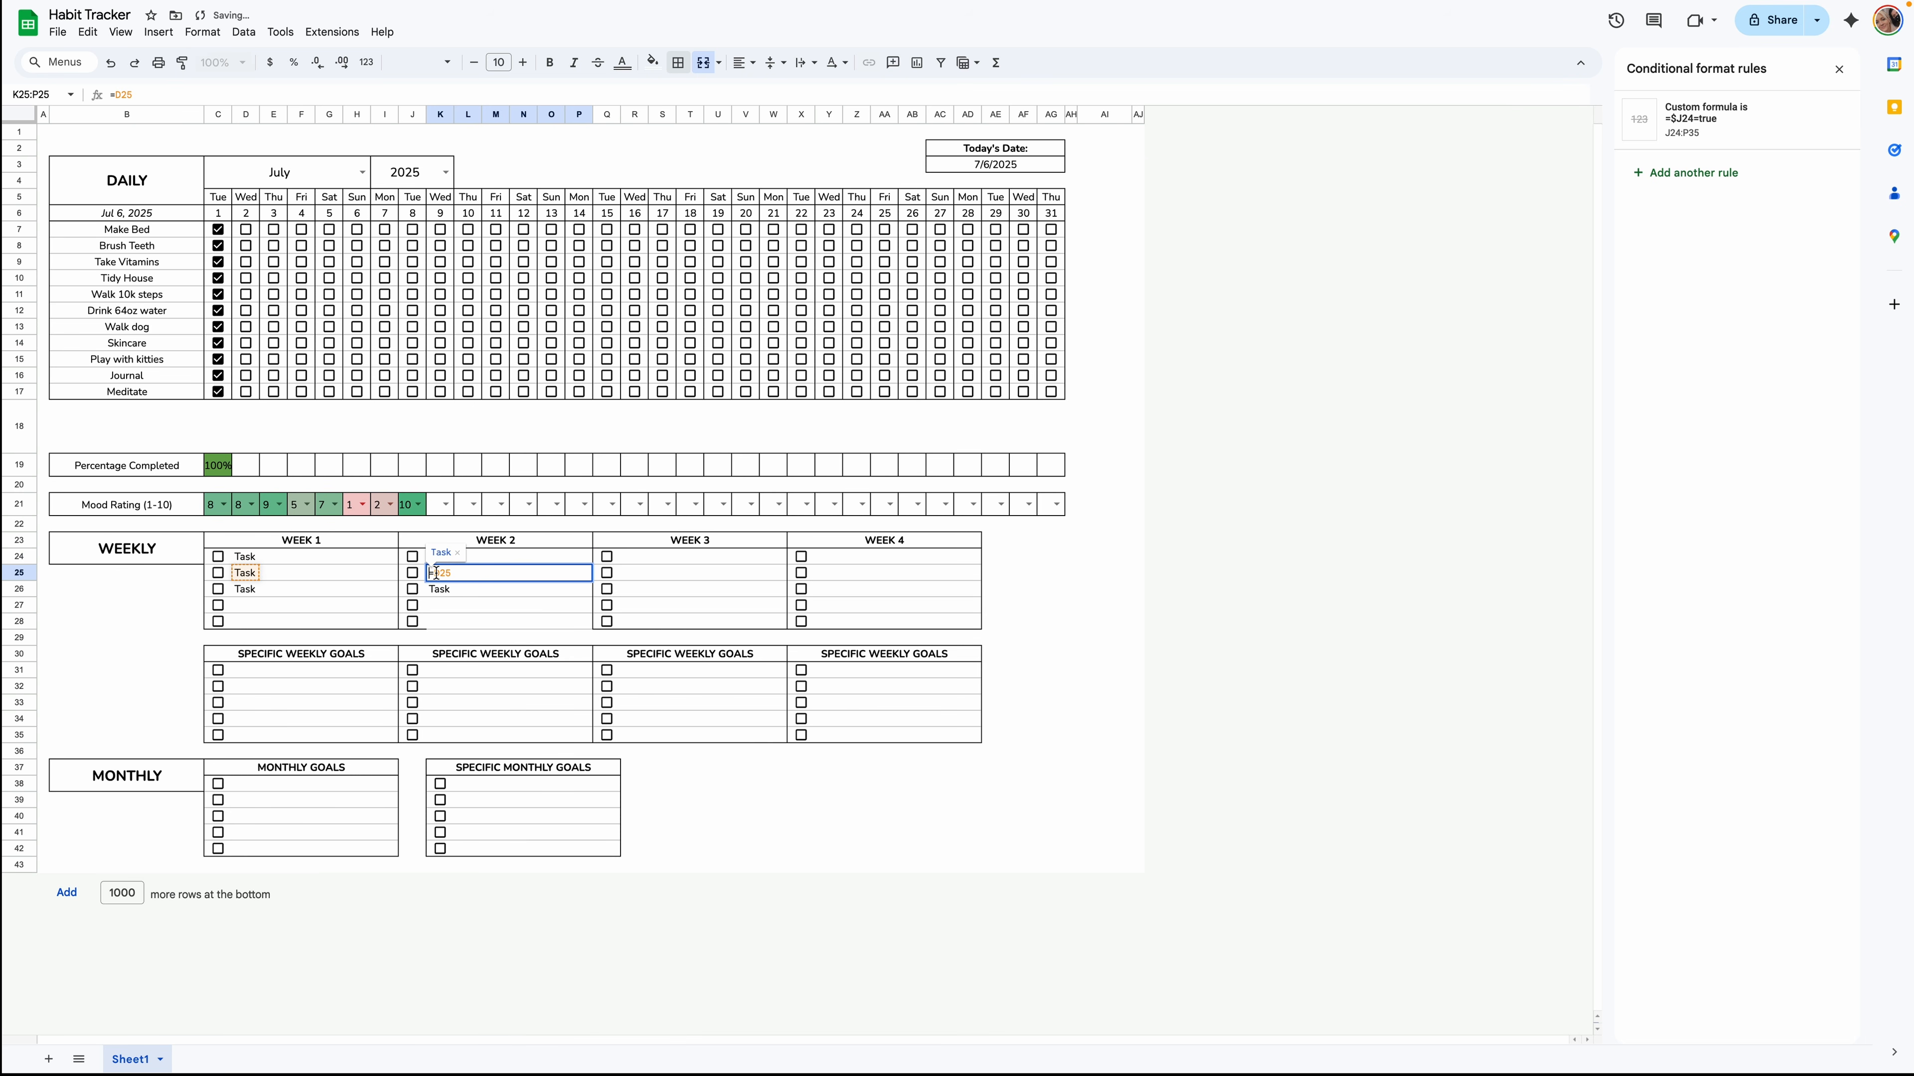
pyautogui.click(430, 573)
pyautogui.write('$D$')
pyautogui.press('Return')
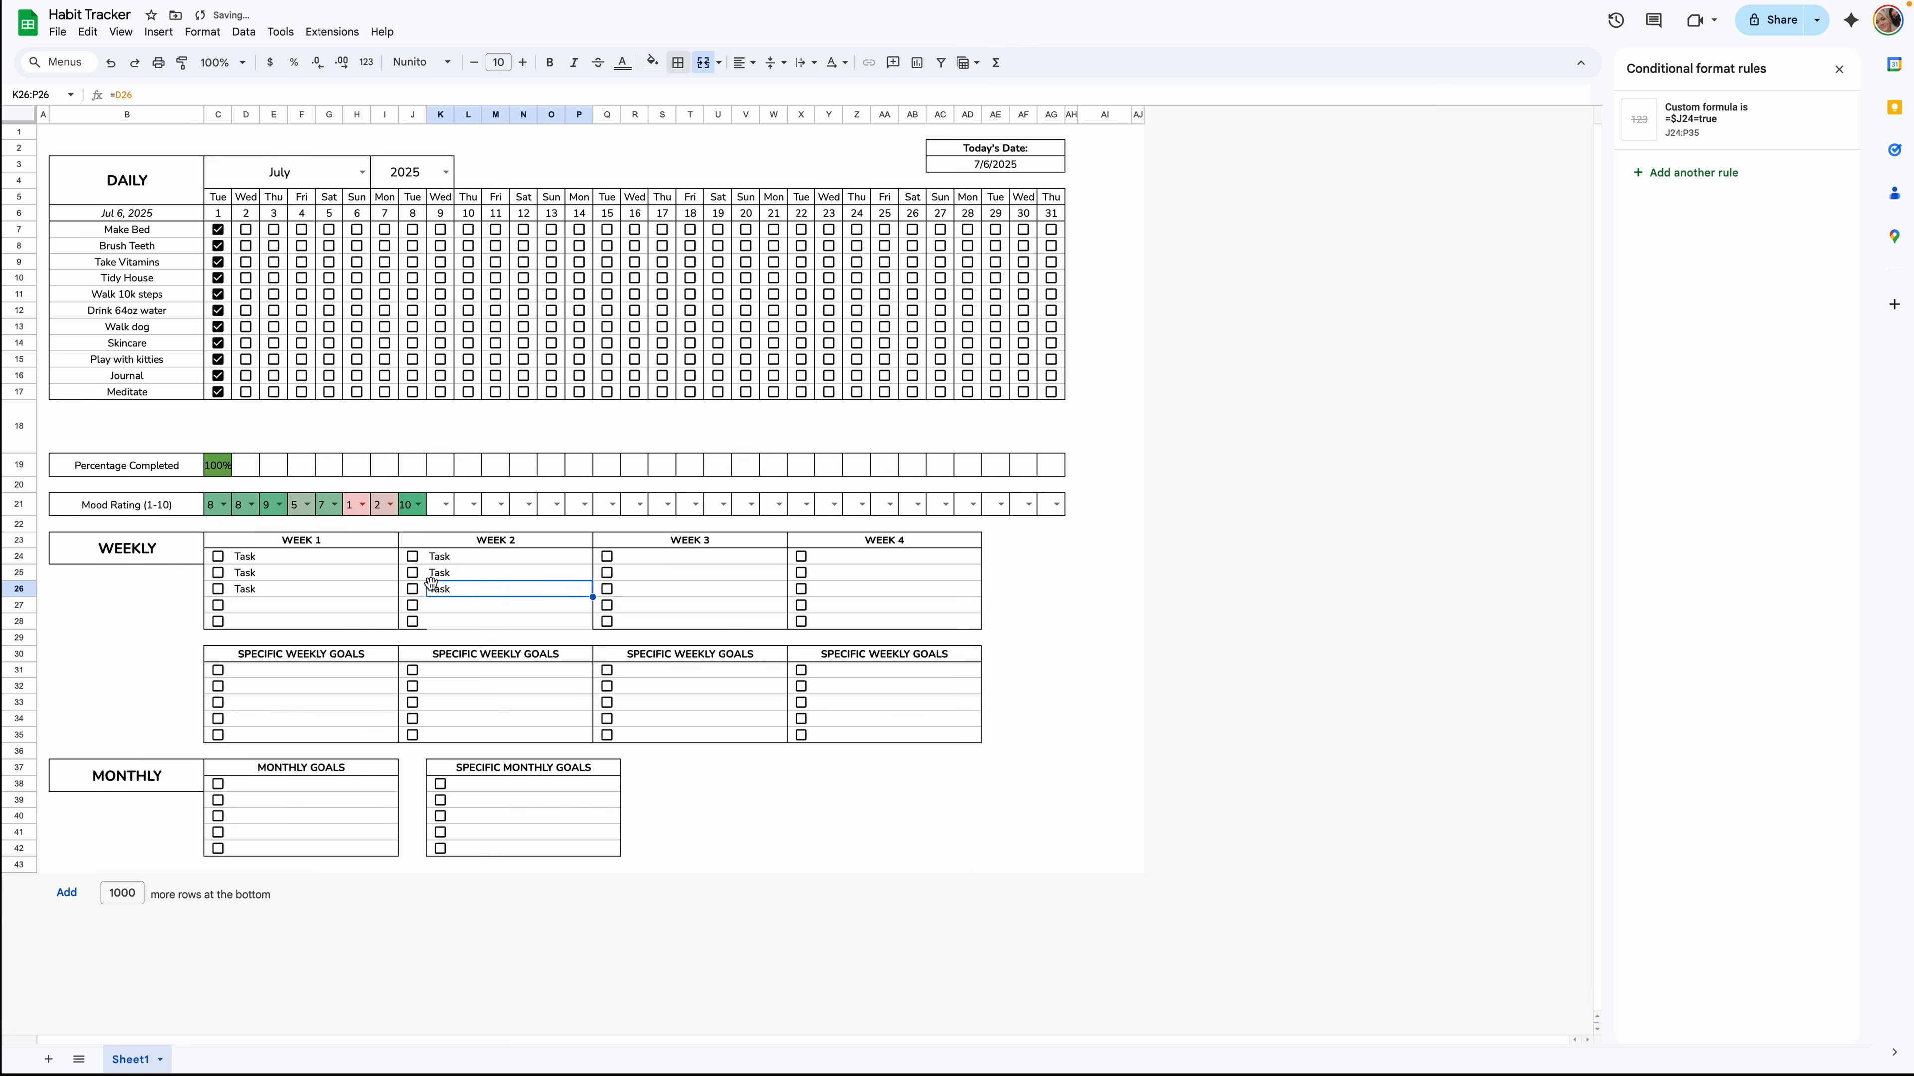
pyautogui.doubleClick(432, 589)
pyautogui.click(430, 589)
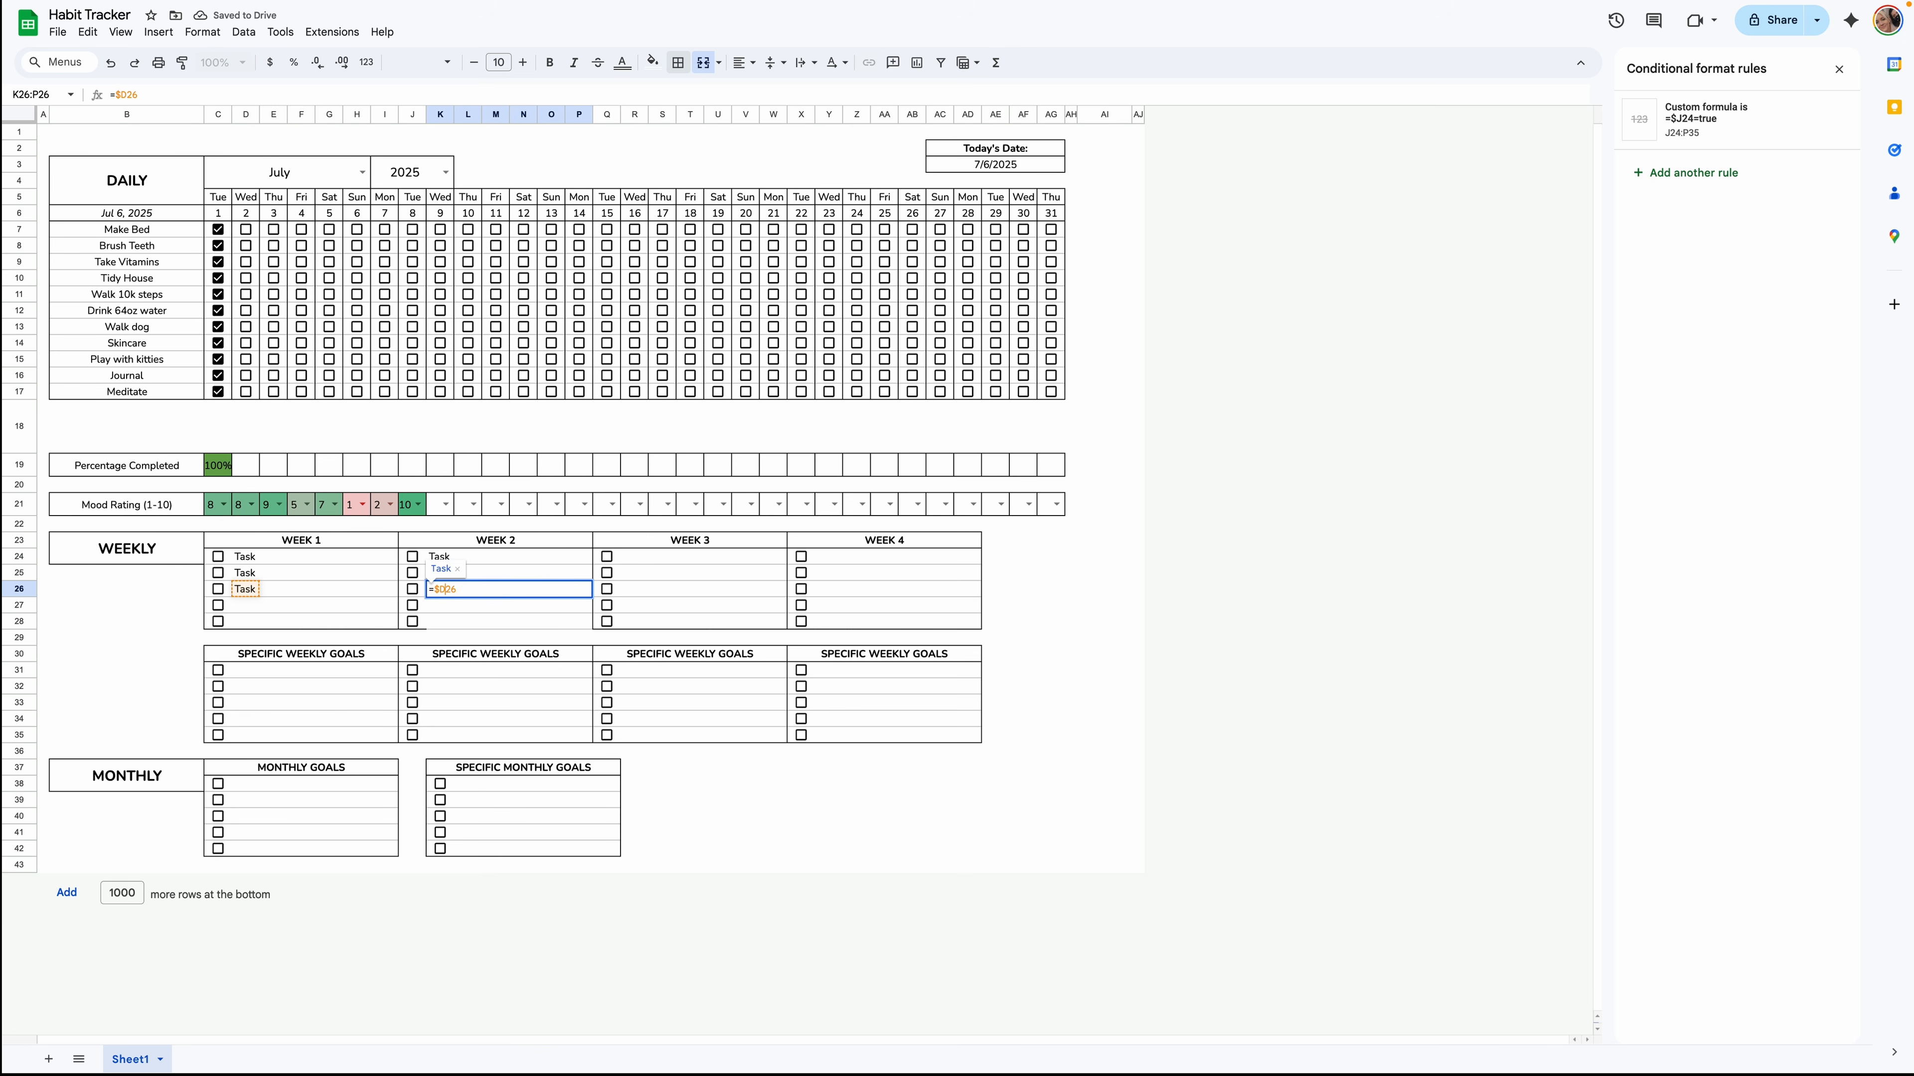
pyautogui.write('$')
pyautogui.press('Return')
# Make the references in the last two WEEK 2 task formulas absolute: =$D$27 and =$D$28.
pyautogui.doubleClick(433, 604)
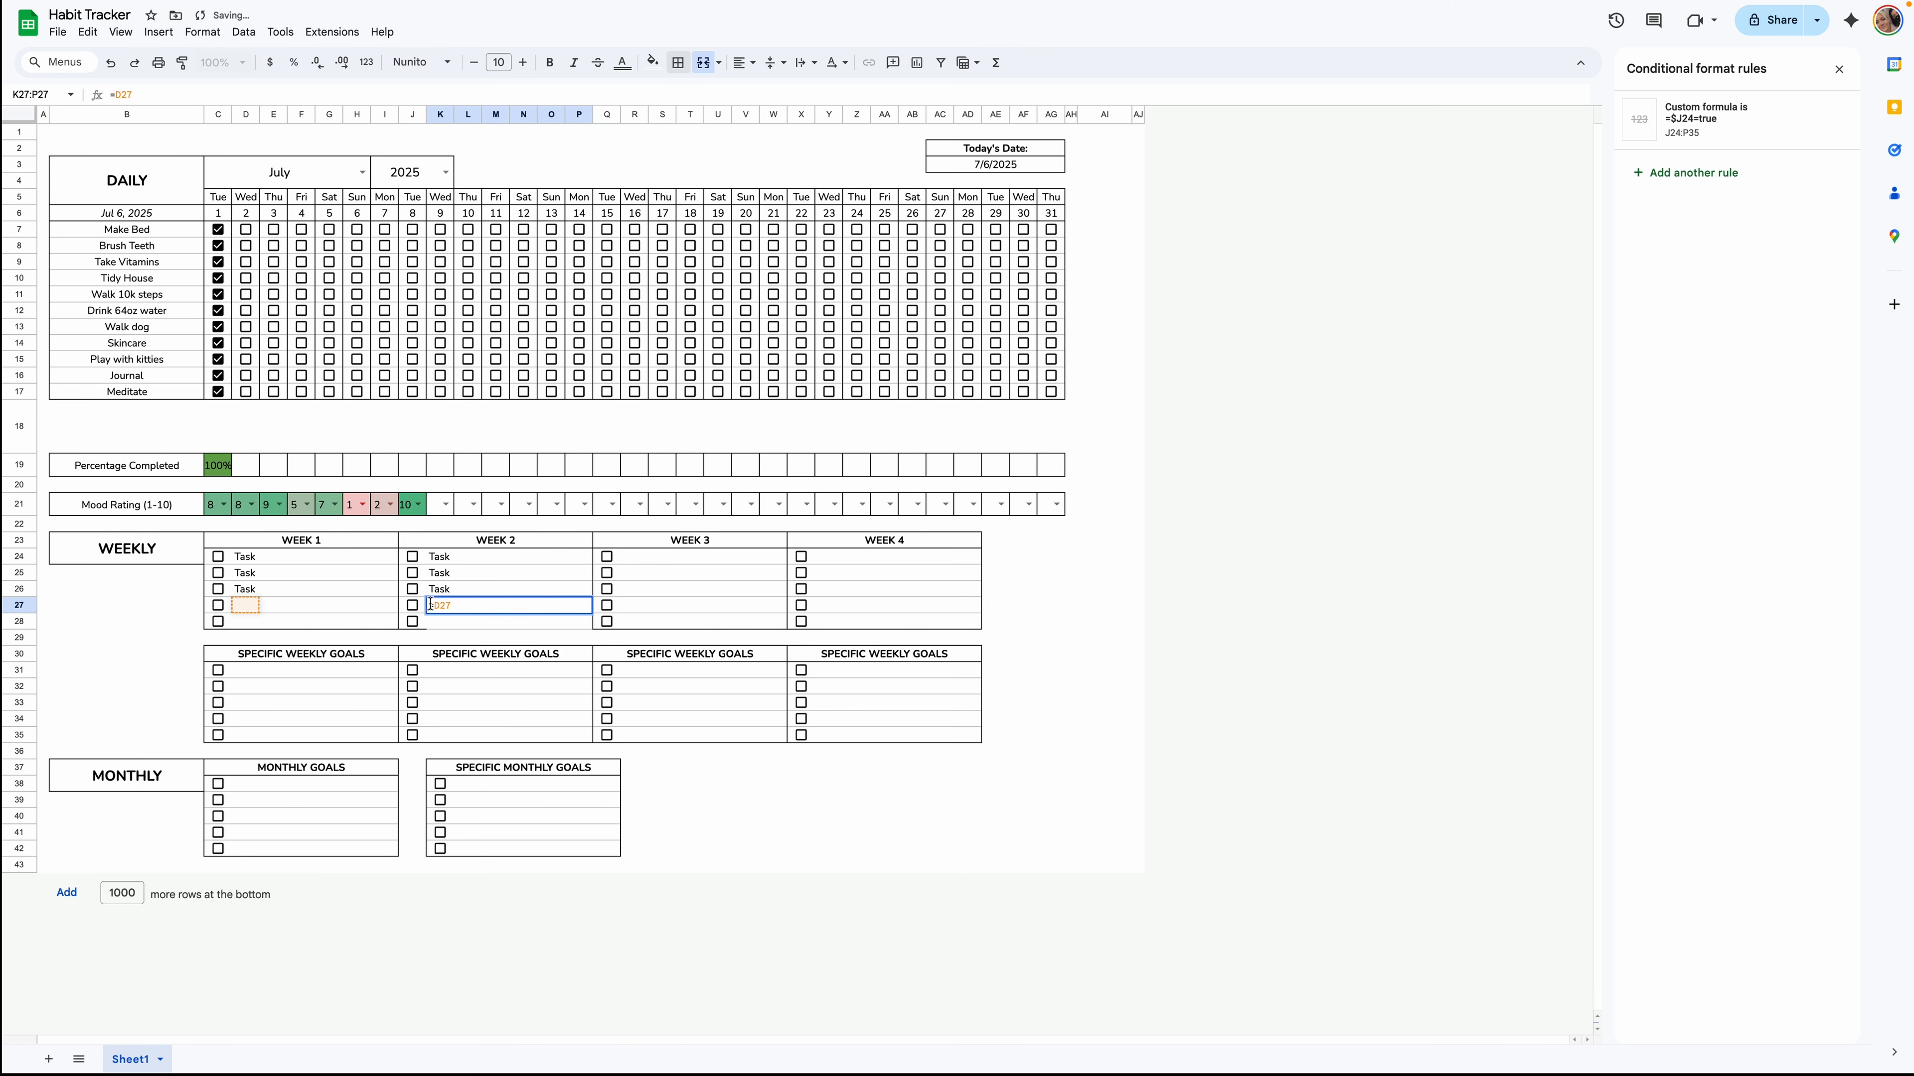
pyautogui.click(433, 604)
pyautogui.write('$D$')
pyautogui.press('Return')
pyautogui.doubleClick(449, 619)
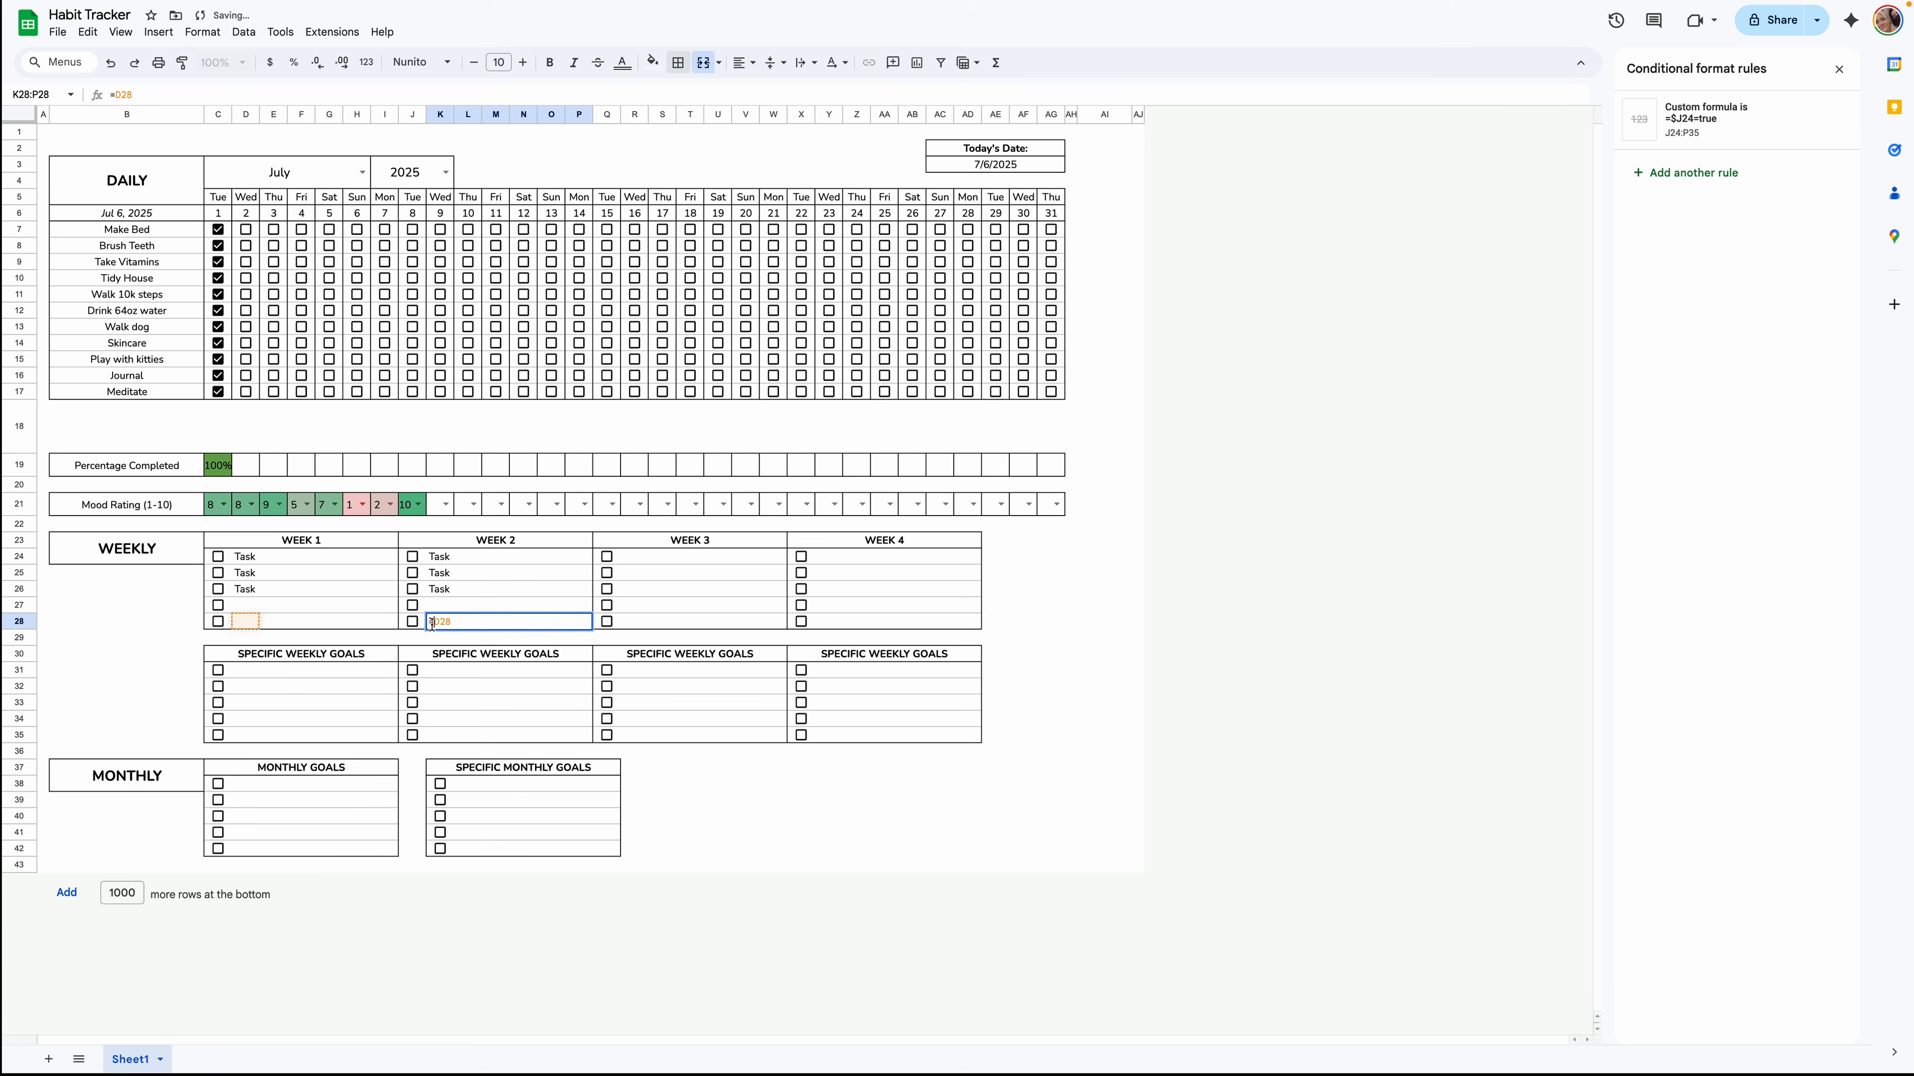
pyautogui.click(432, 622)
pyautogui.write('$D$')
pyautogui.press('Return')
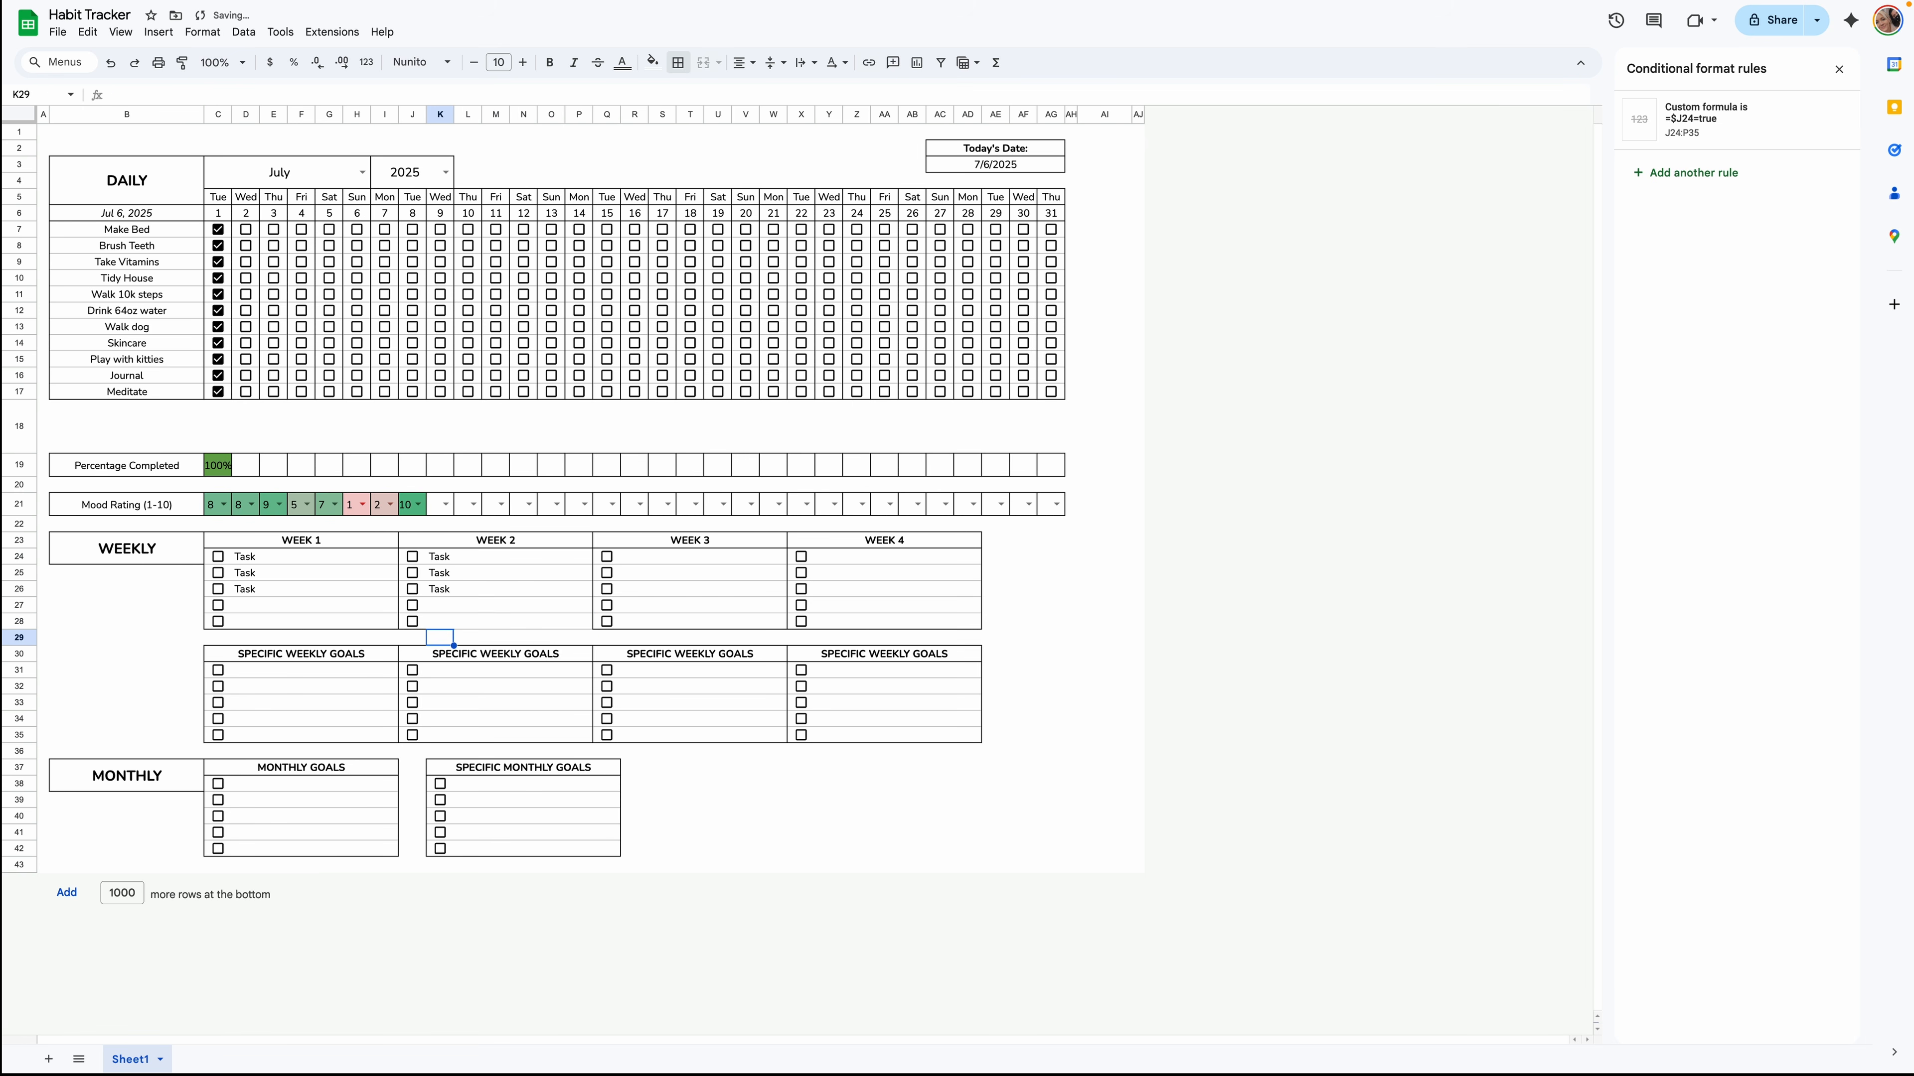
pyautogui.click(453, 622)
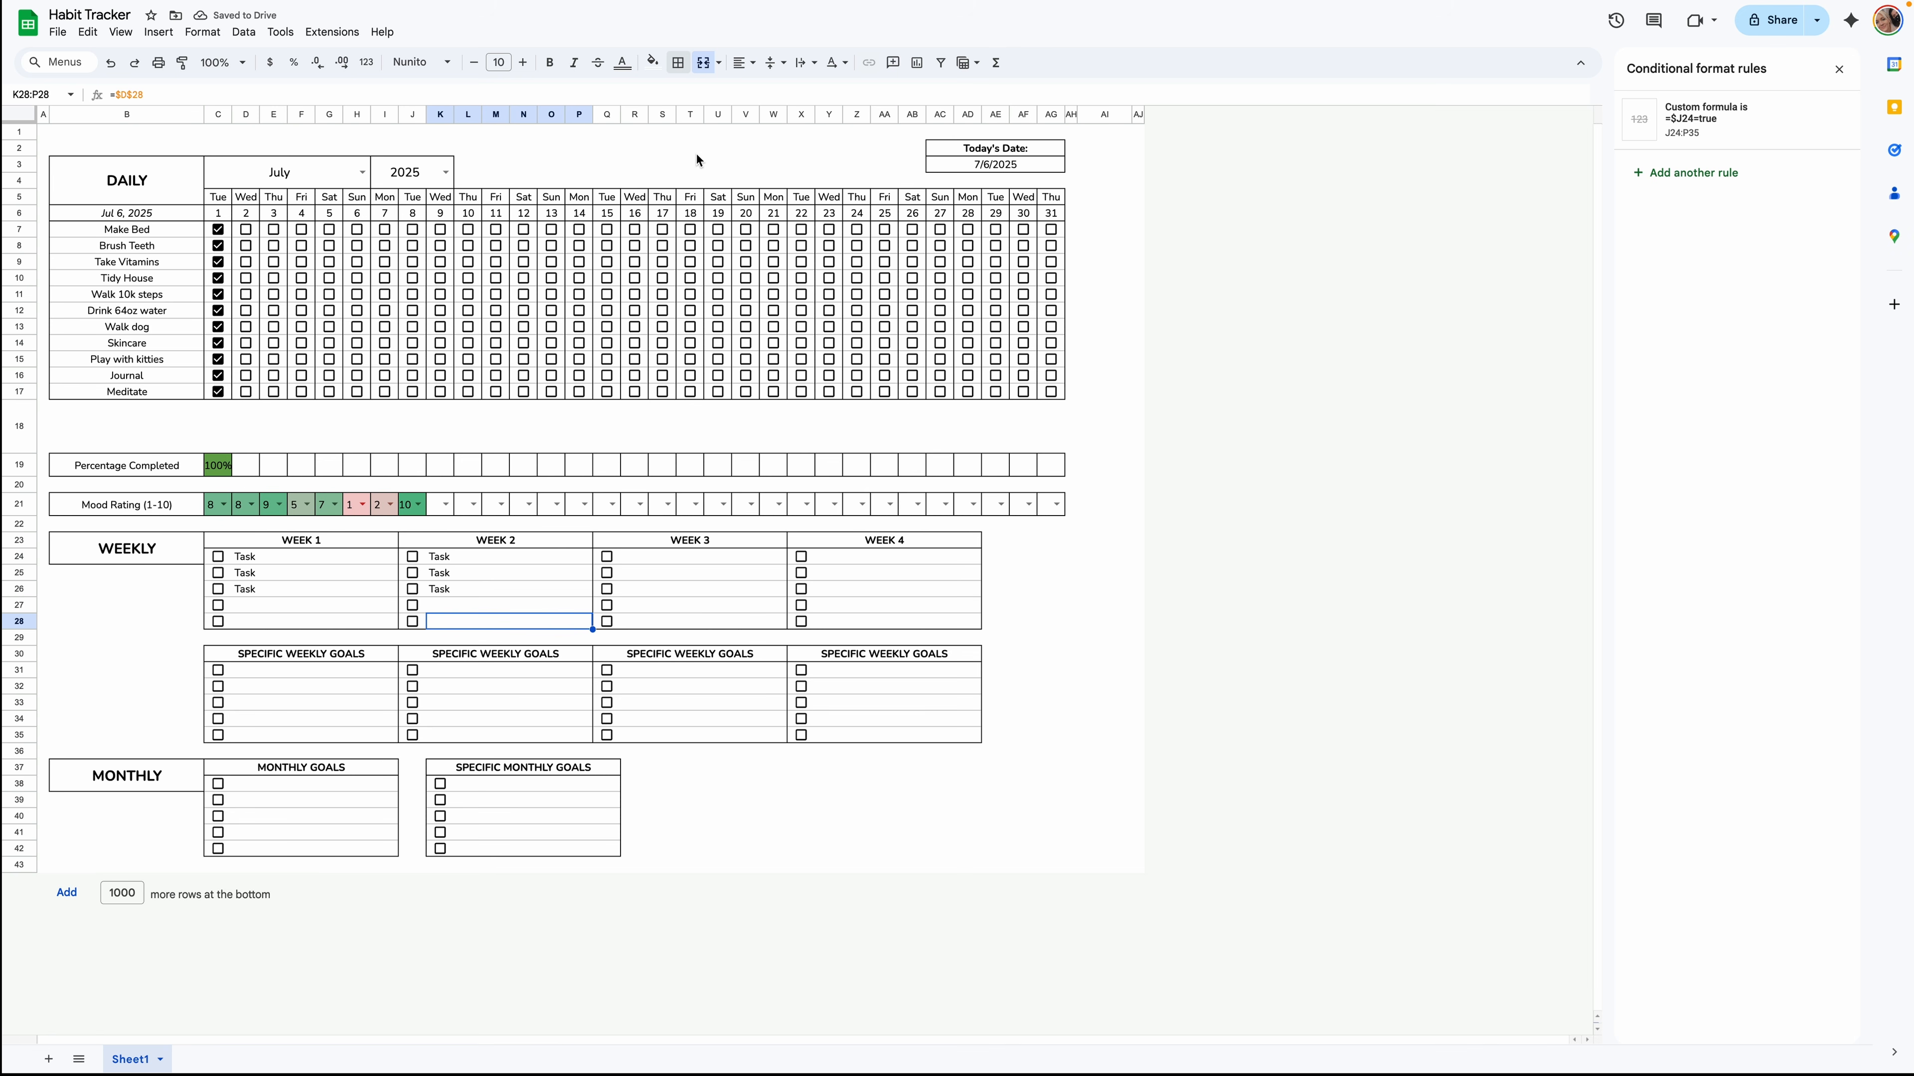
# Add a bottom border to the last WEEK 2 task cell, K28:P28.
pyautogui.click(678, 62)
pyautogui.click(829, 97)
pyautogui.click(825, 148)
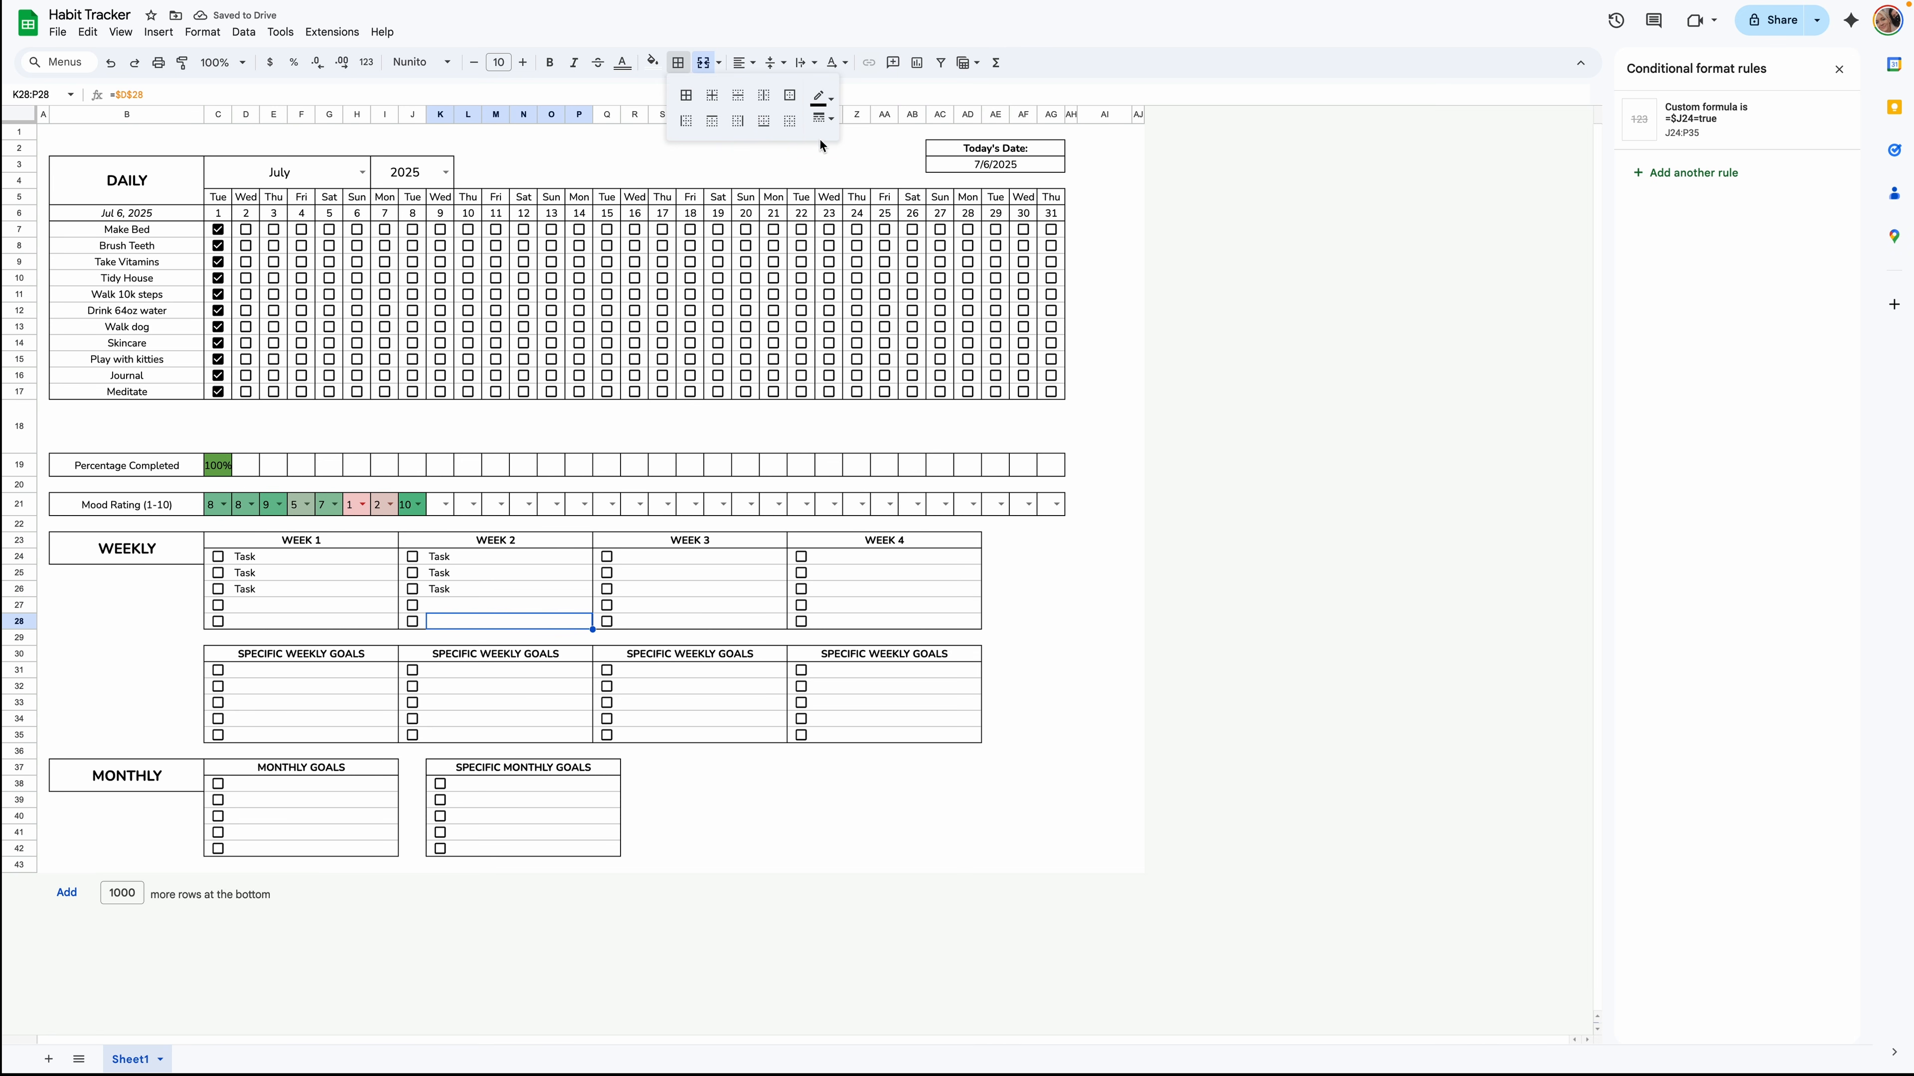
pyautogui.click(763, 120)
# Copy the WEEK 2 task formulas from K24:P28 into the WEEK 3 and WEEK 4 task cells and check the first WEEK 3 formula.
pyautogui.moveTo(476, 562); pyautogui.dragTo(487, 619)
pyautogui.hotkey('ctrl', 'c')
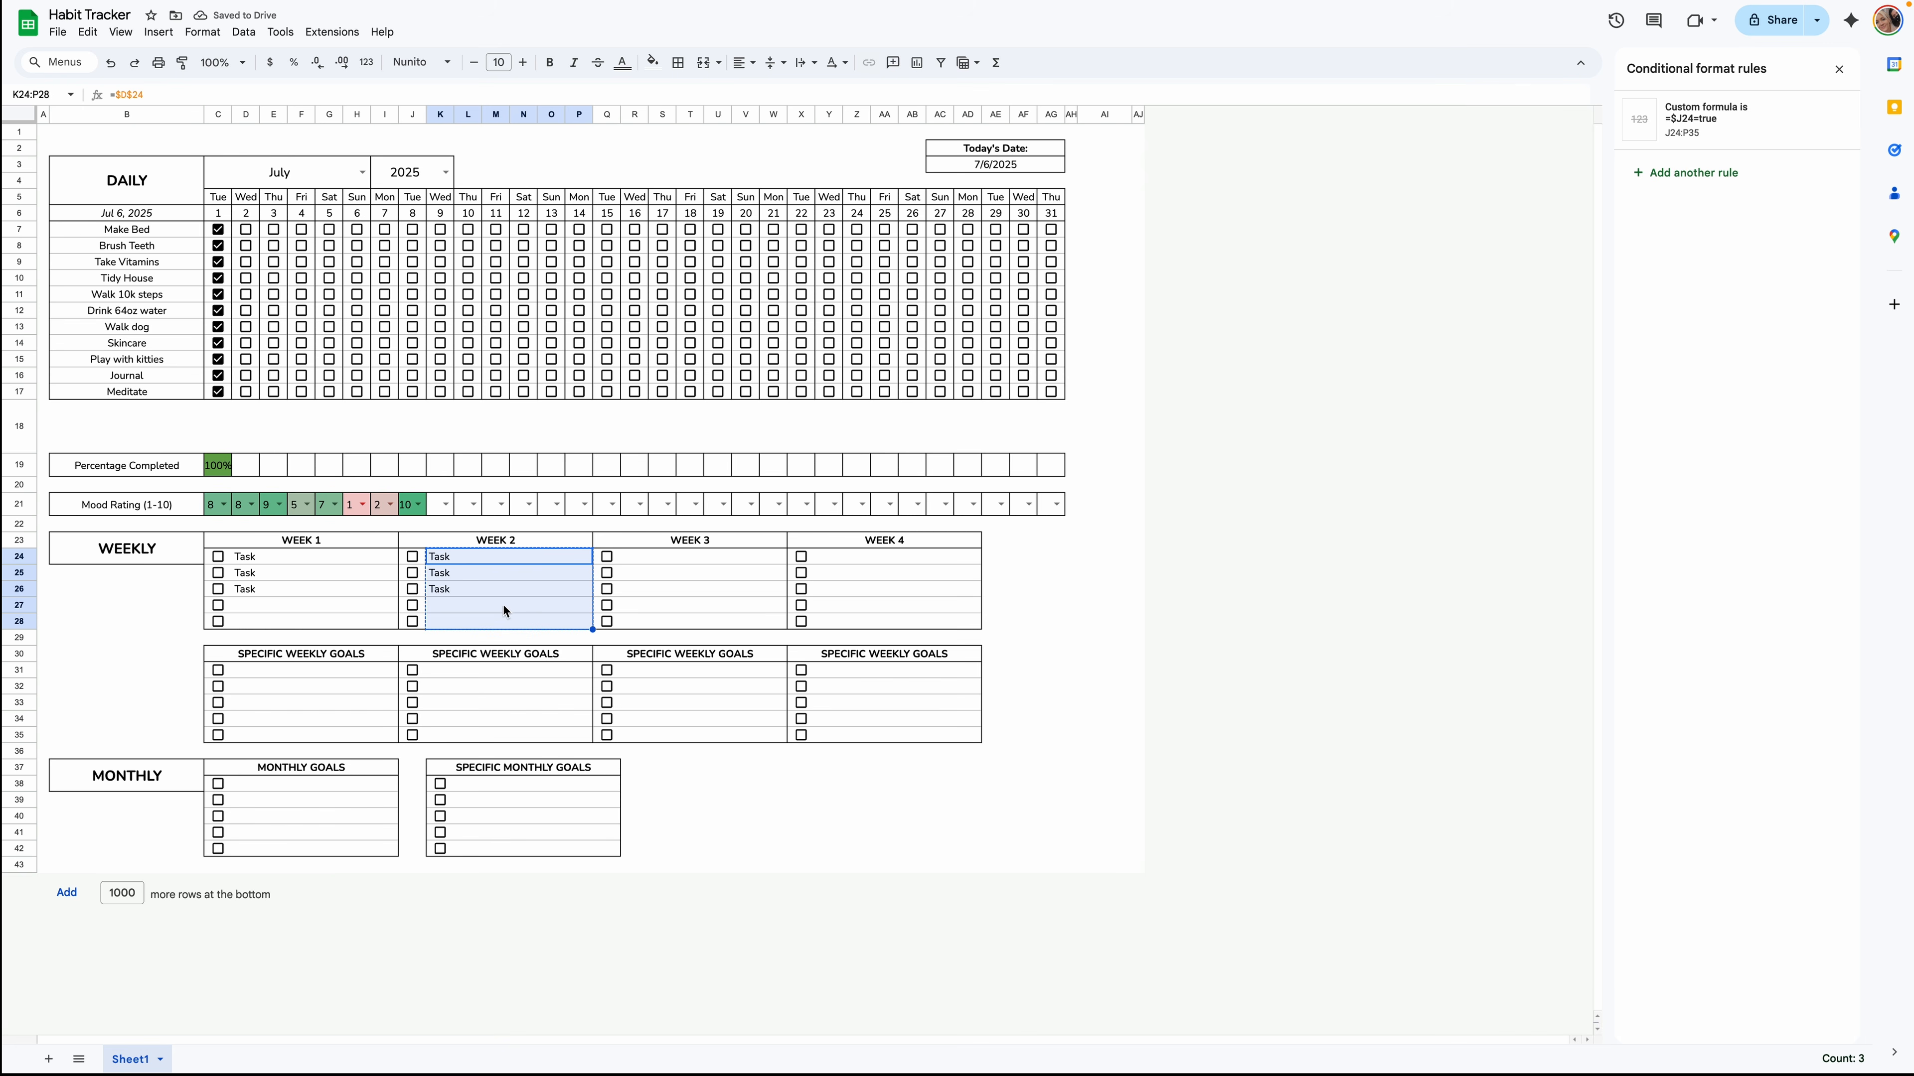
pyautogui.click(659, 556)
pyautogui.hotkey('ctrl', 'v')
pyautogui.click(832, 557)
pyautogui.hotkey('ctrl', 'v')
pyautogui.doubleClick(723, 558)
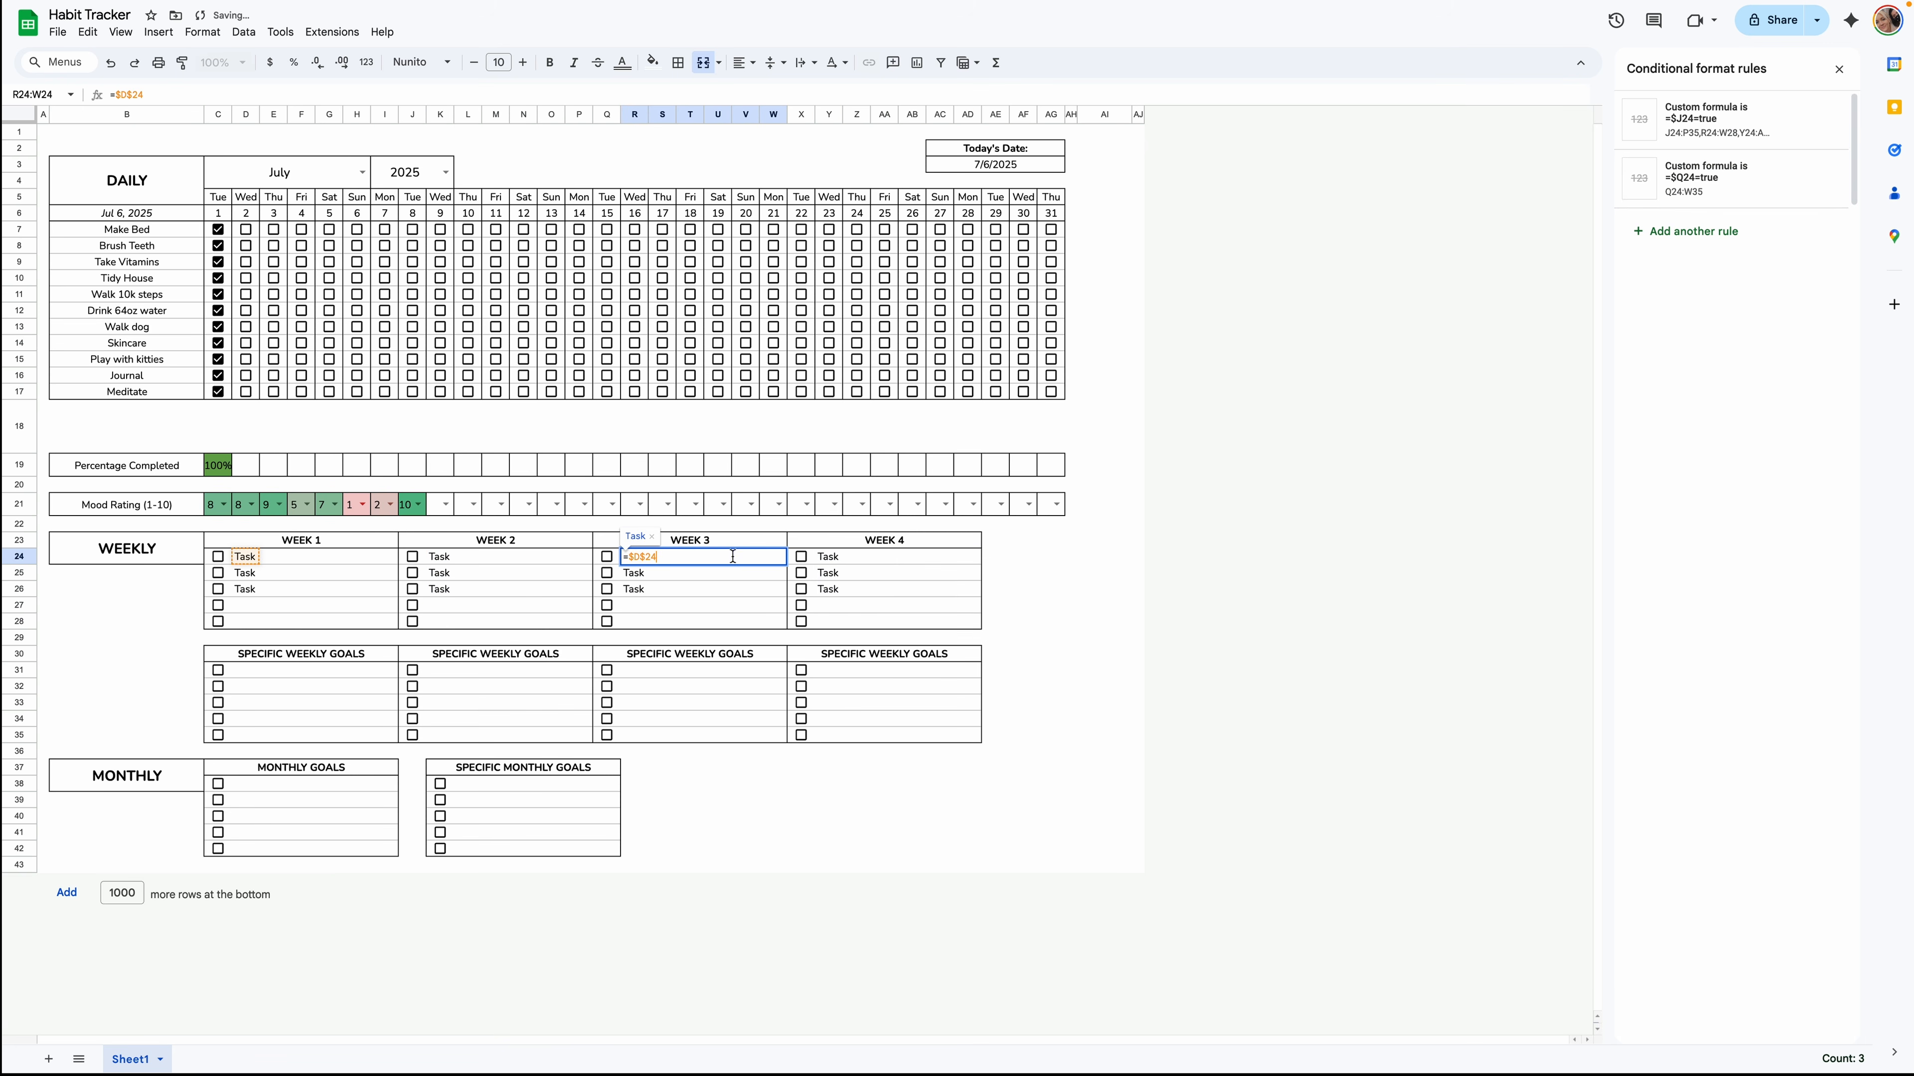
pyautogui.click(897, 561)
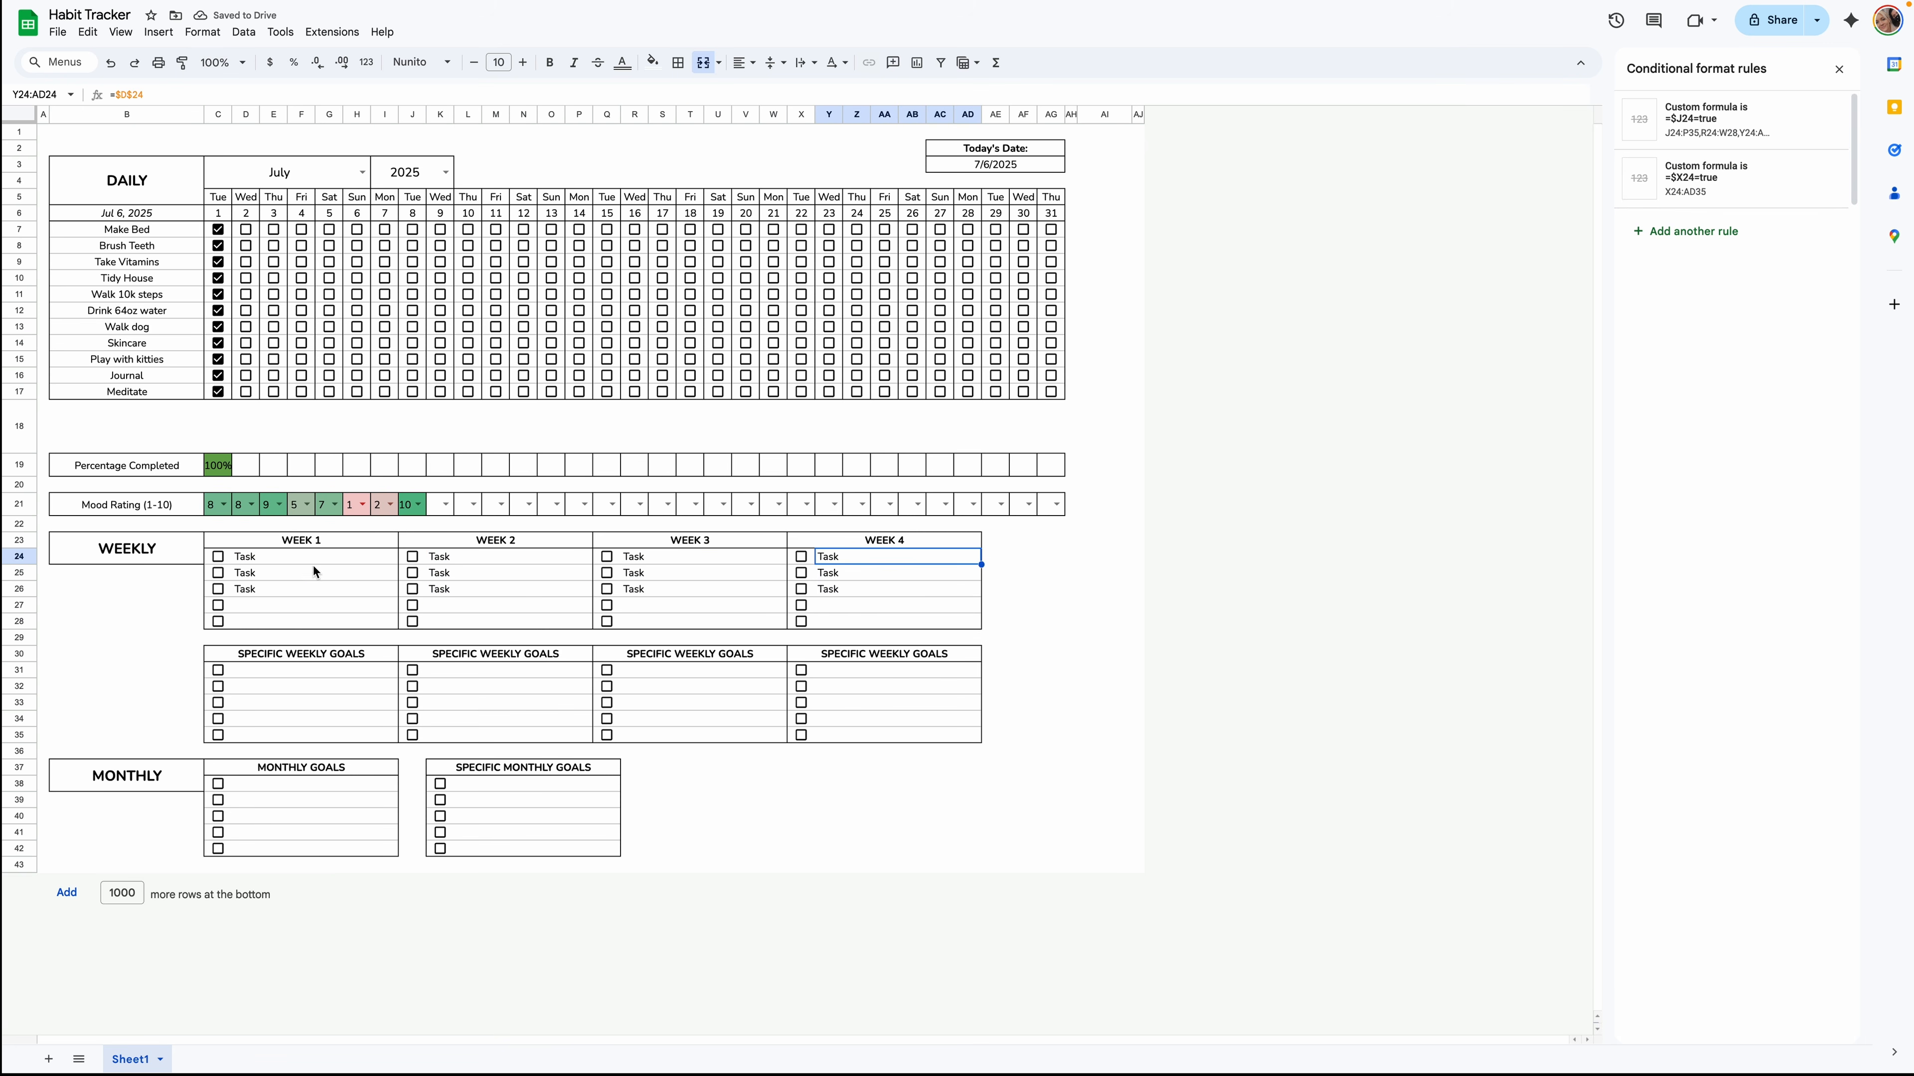
# Clear the three sample tasks in WEEK 1 and enter Task in the first WEEK 1 task cell.
pyautogui.moveTo(282, 558); pyautogui.dragTo(282, 590)
pyautogui.press('Delete')
pyautogui.click(284, 556)
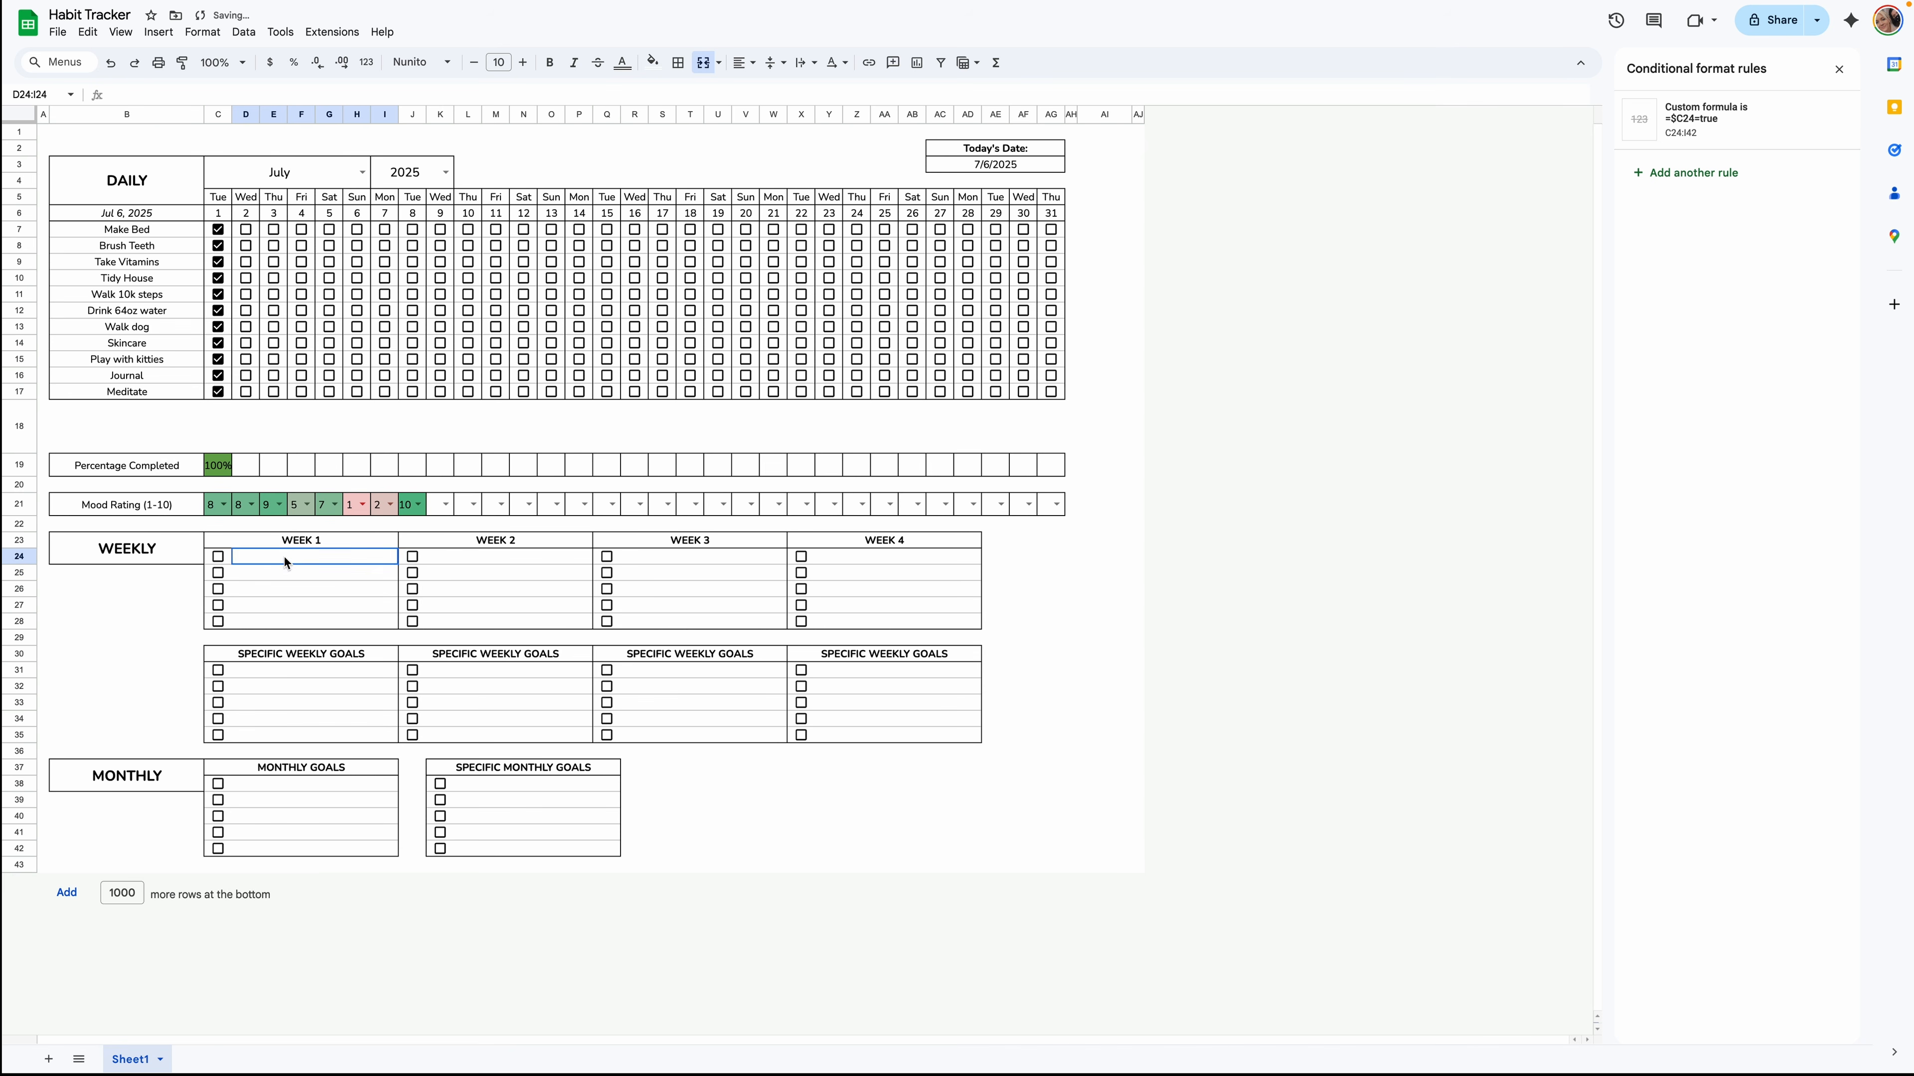
pyautogui.write('Task')
pyautogui.press('Return')
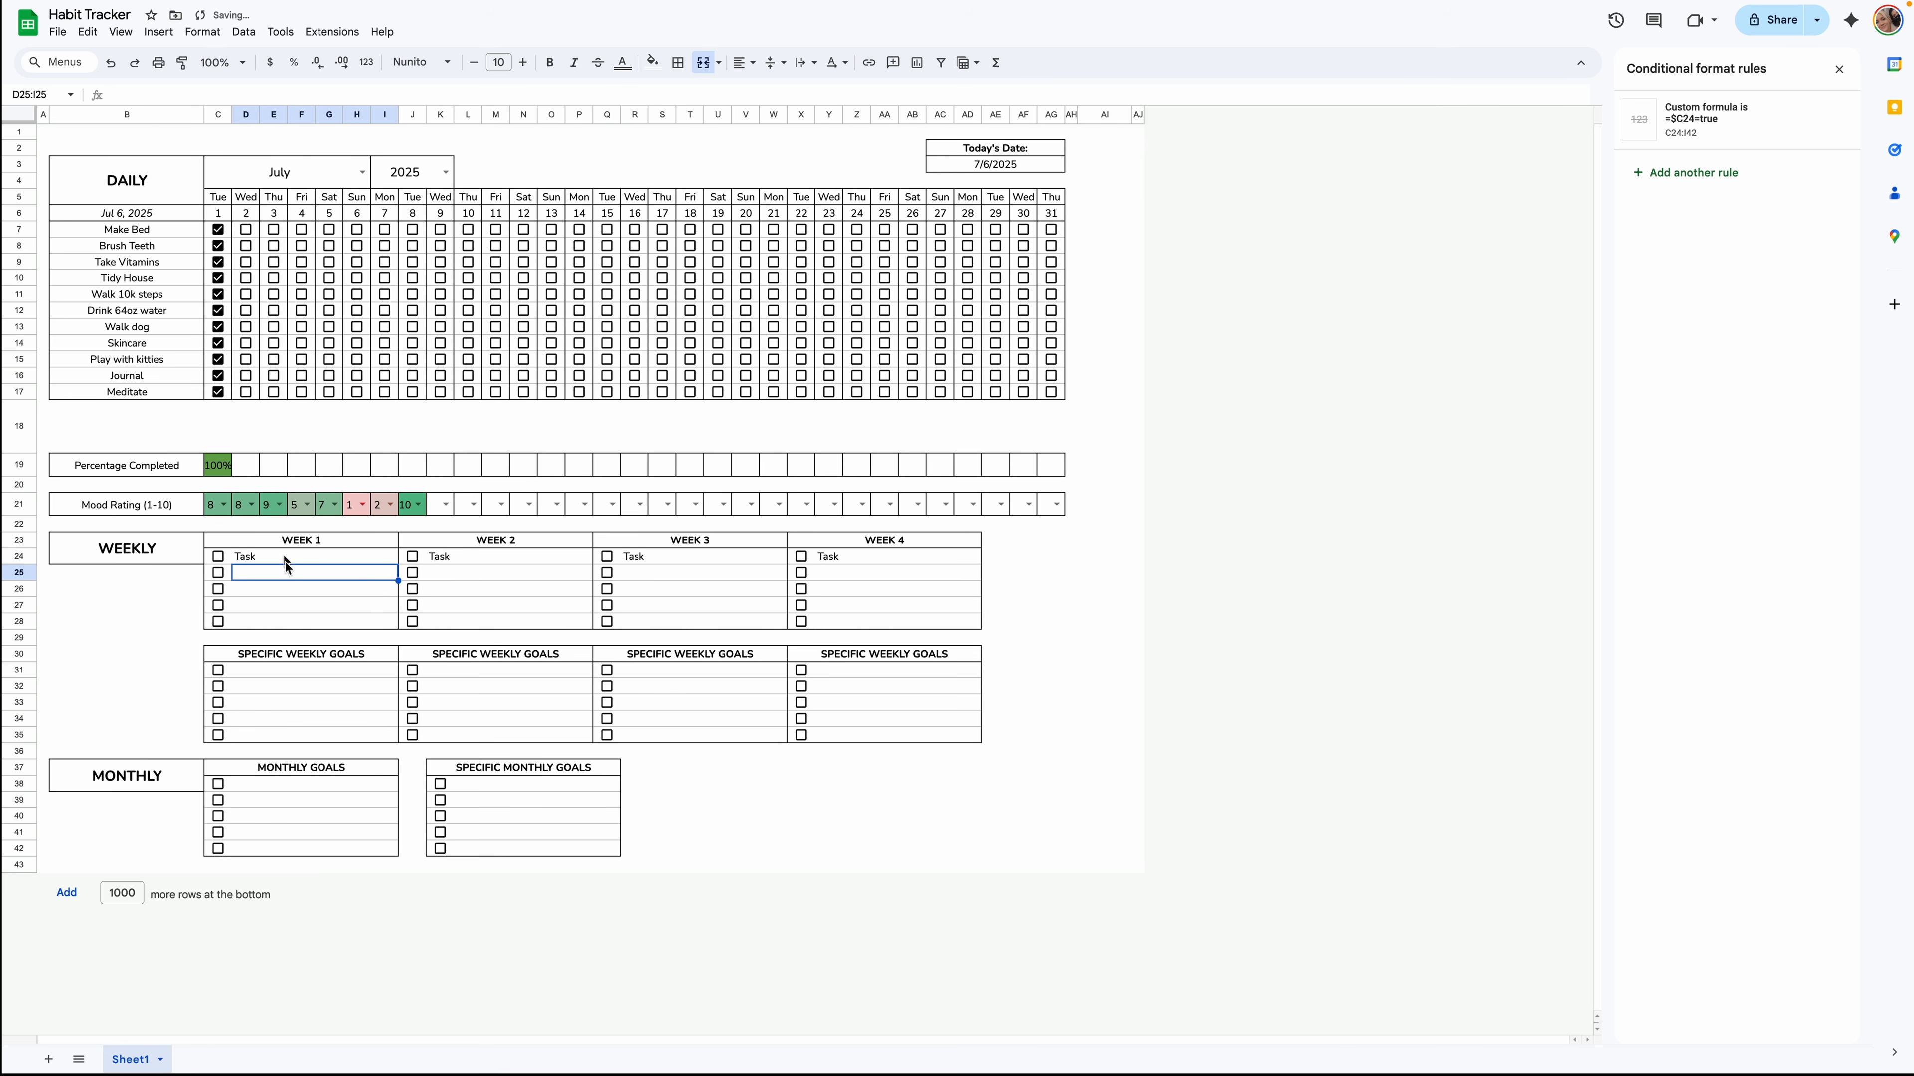
# Add borders on all sides of cells AI19 and AI21, beside the Percentage Completed and Mood Rating rows.
pyautogui.click(1100, 468)
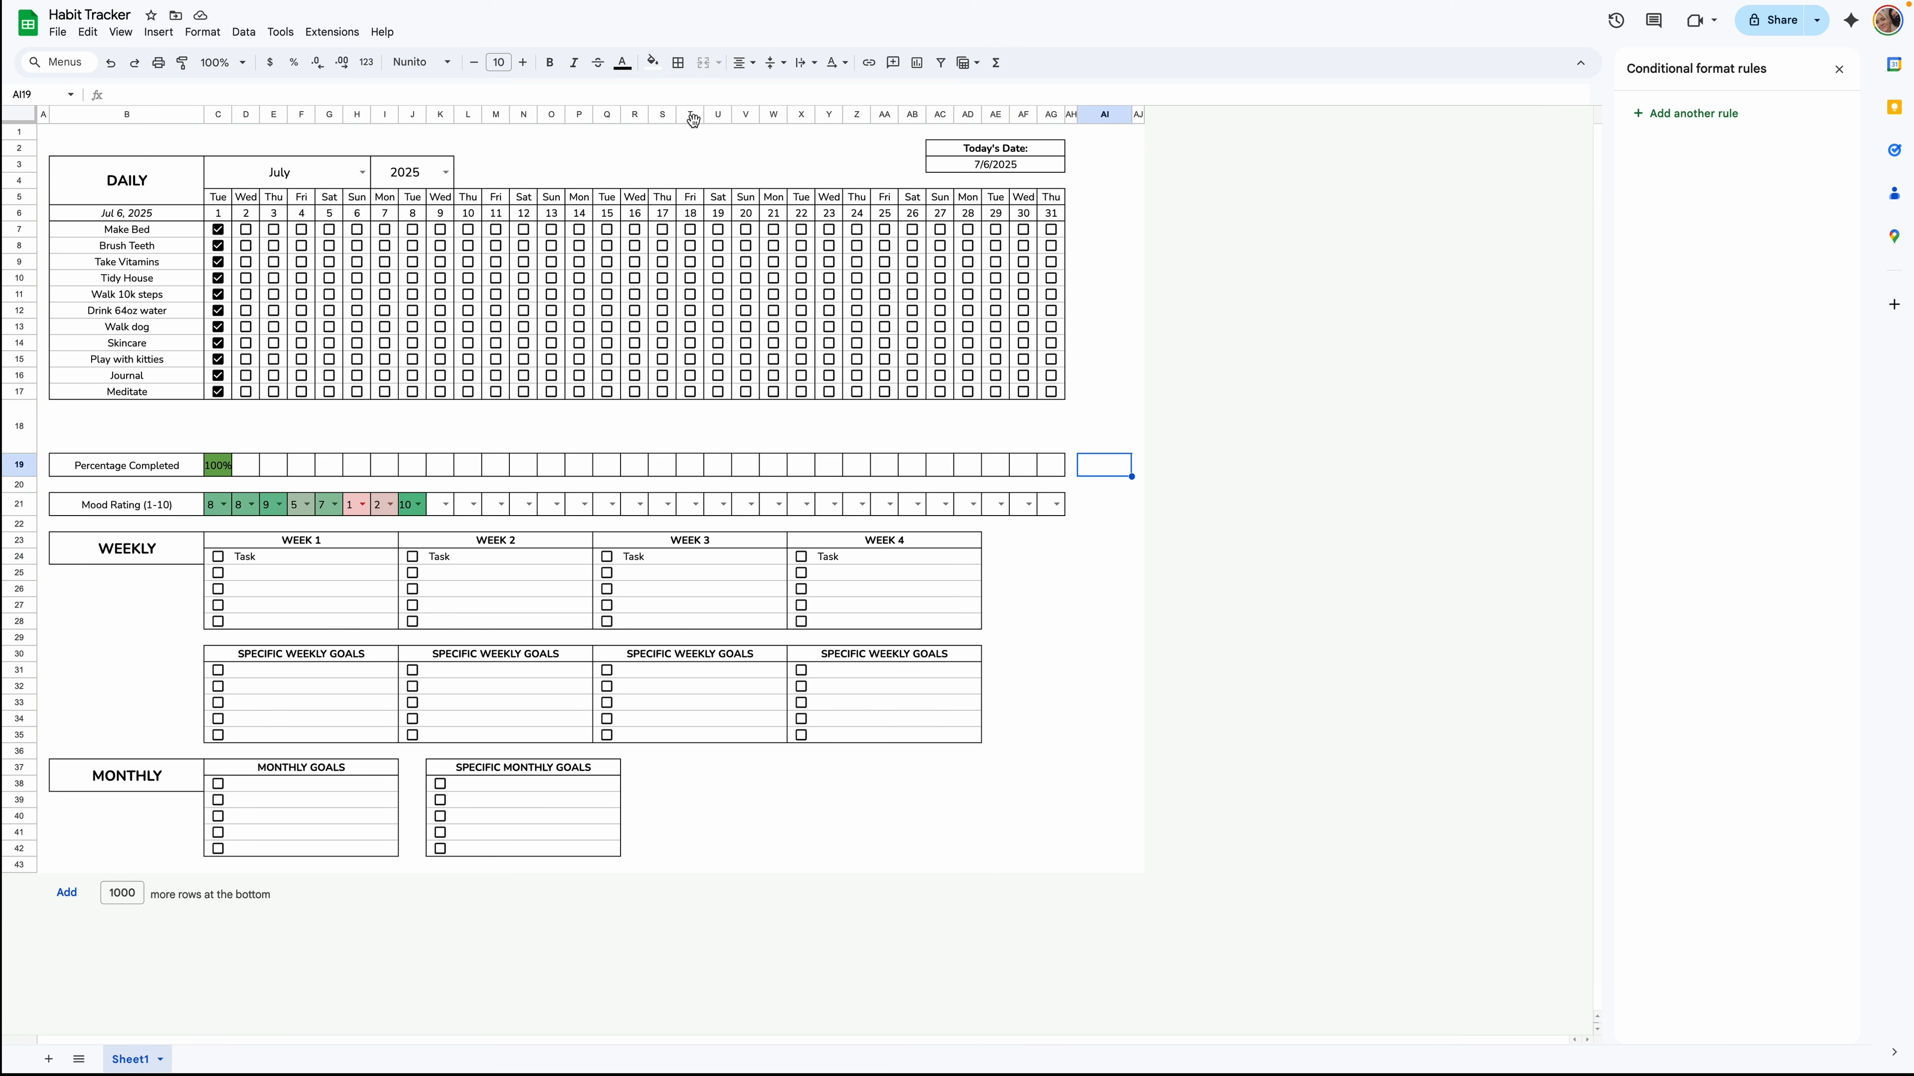
pyautogui.click(678, 63)
pyautogui.click(684, 88)
pyautogui.click(1101, 511)
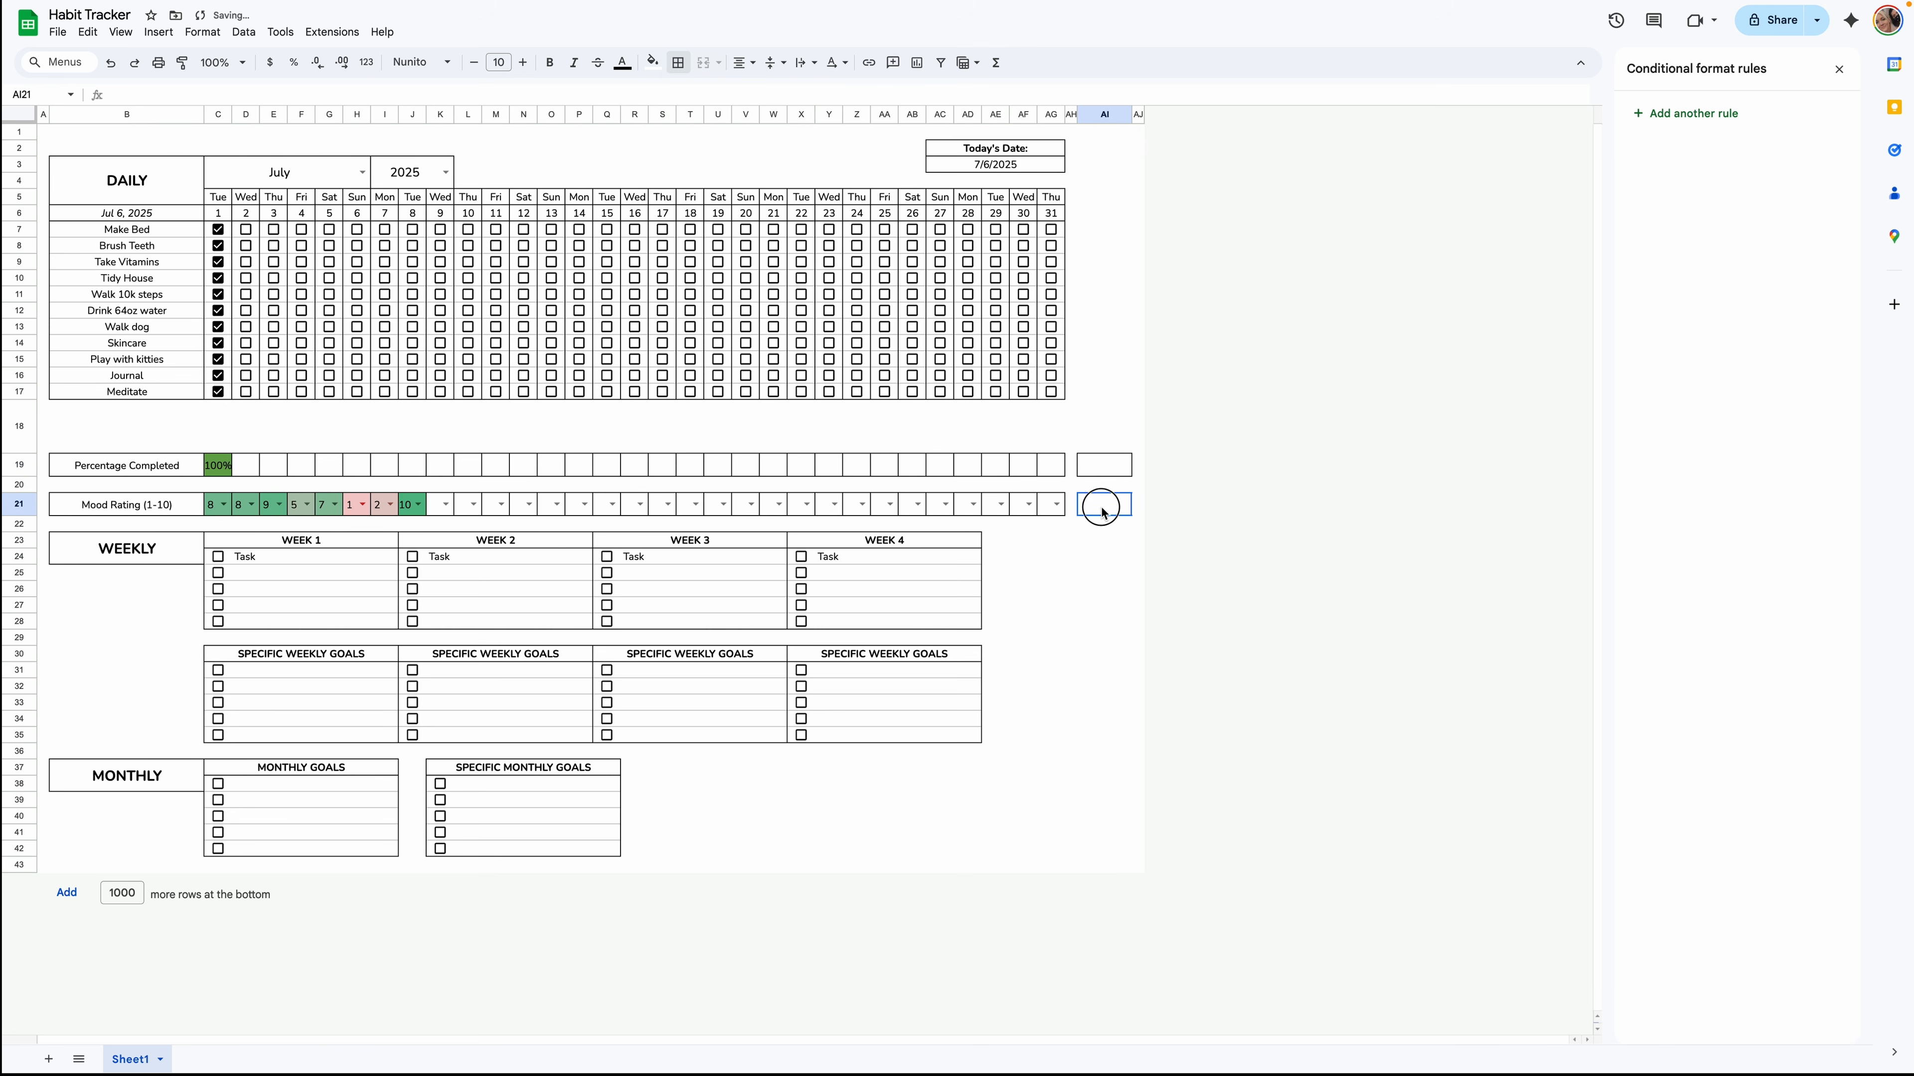
pyautogui.click(678, 63)
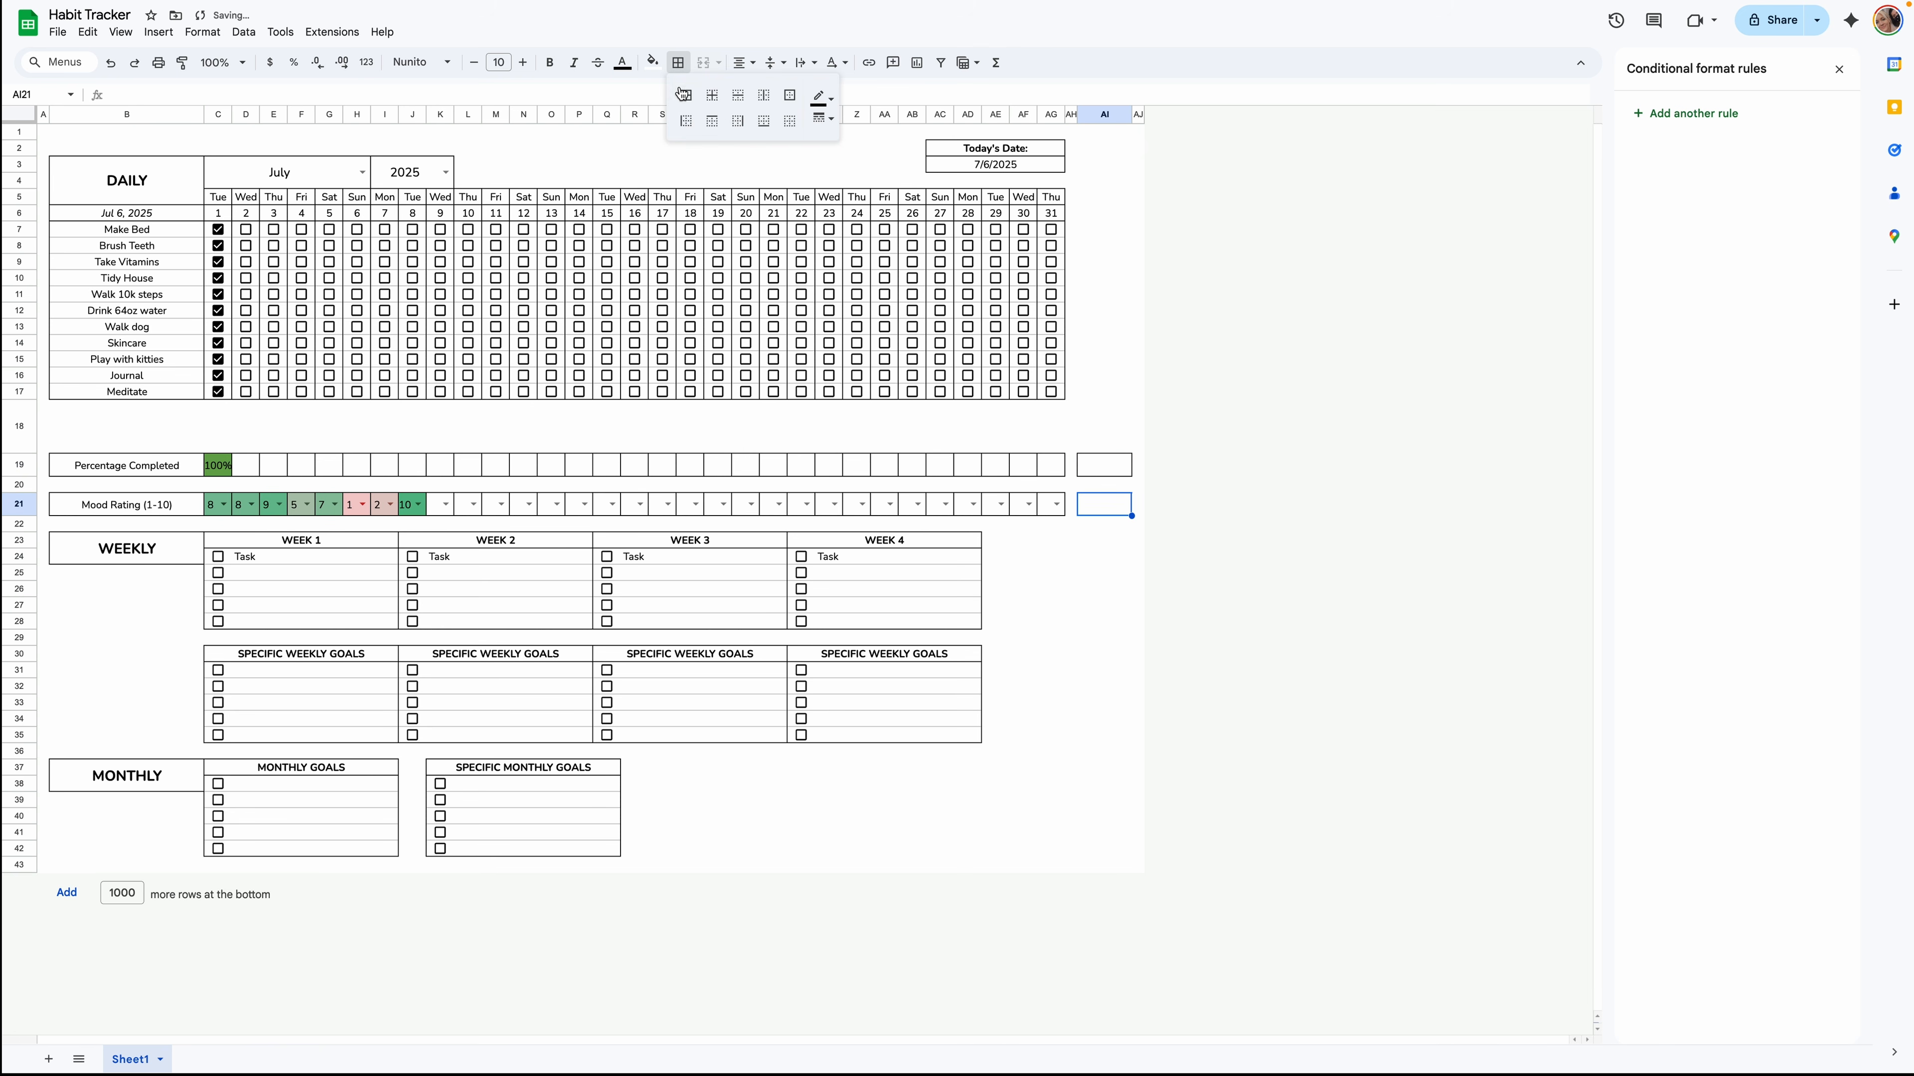
pyautogui.click(1110, 475)
# Start the average completion formula in AI19 as =iferror(sum(C19:AF19)/countif(C19:AG19.
pyautogui.click(1106, 463)
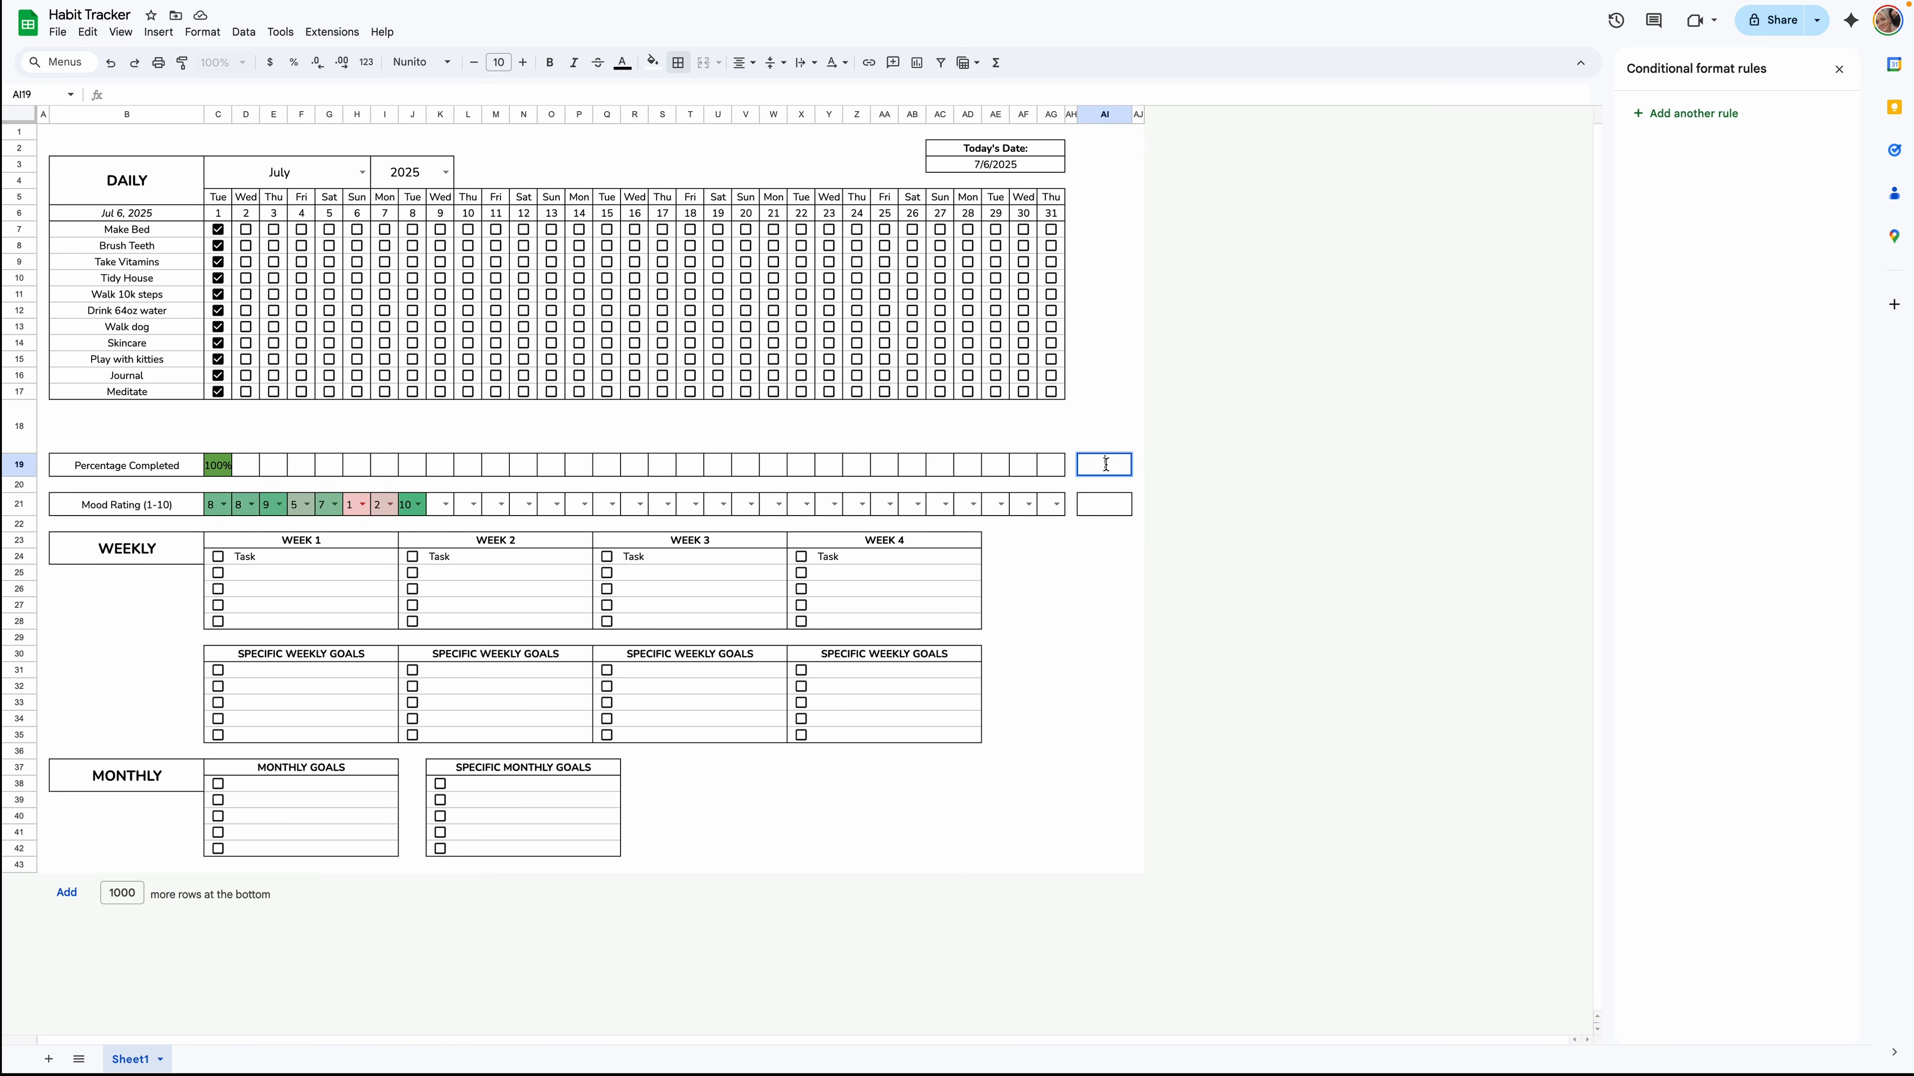
pyautogui.write('==')
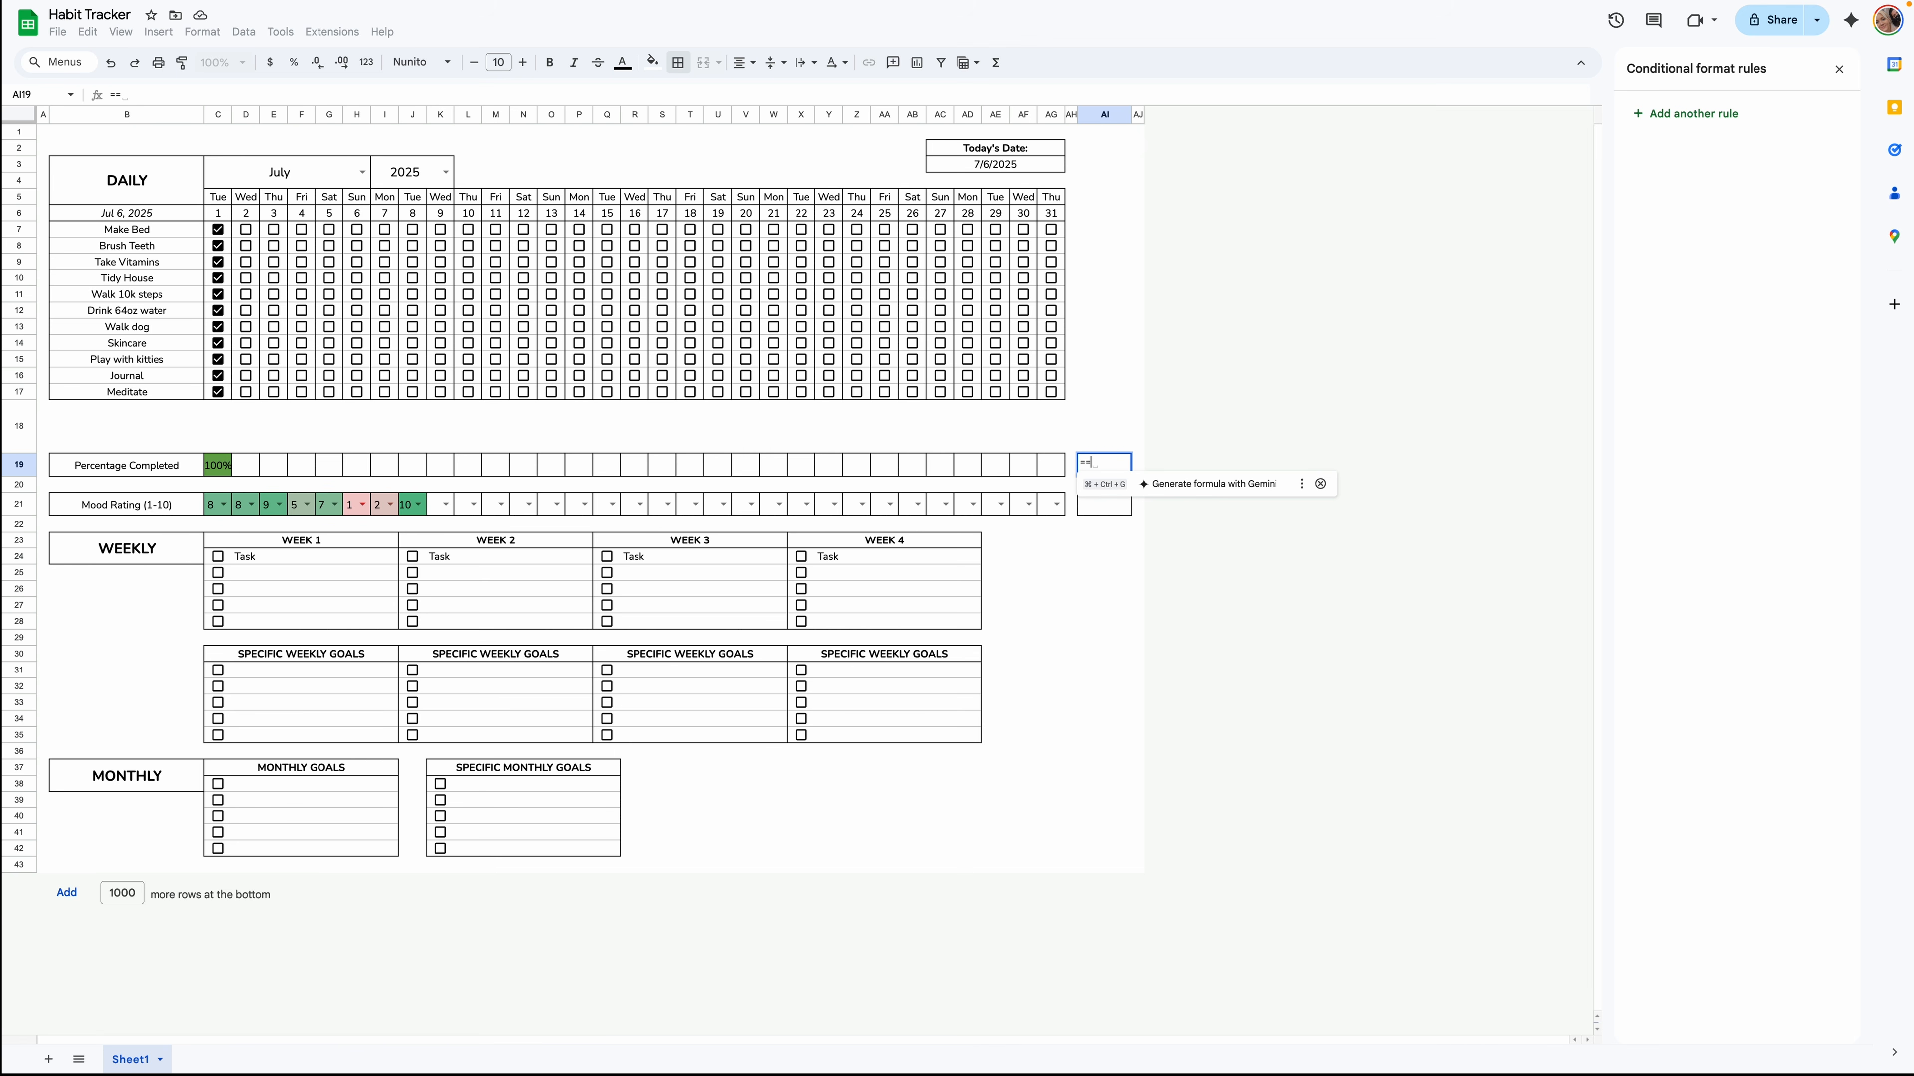
pyautogui.write('i')
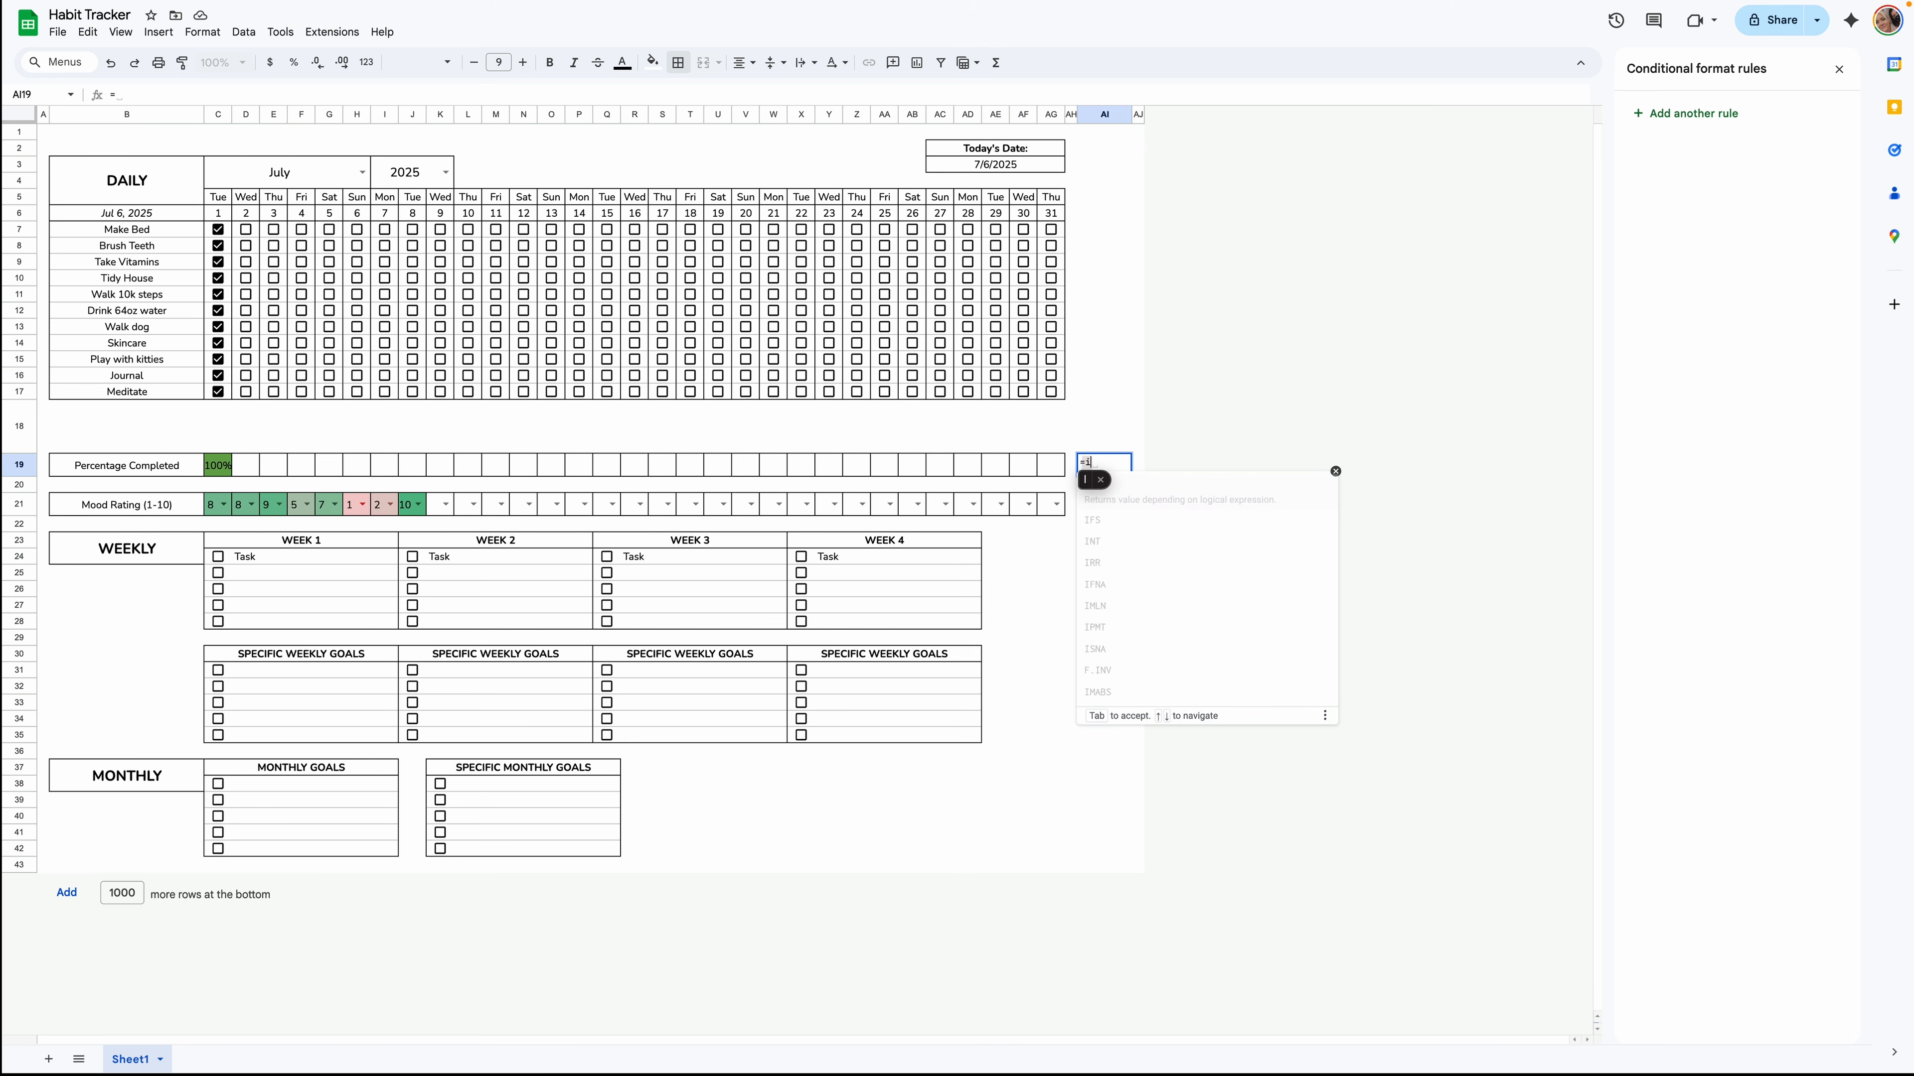
pyautogui.write('ferror(sum')
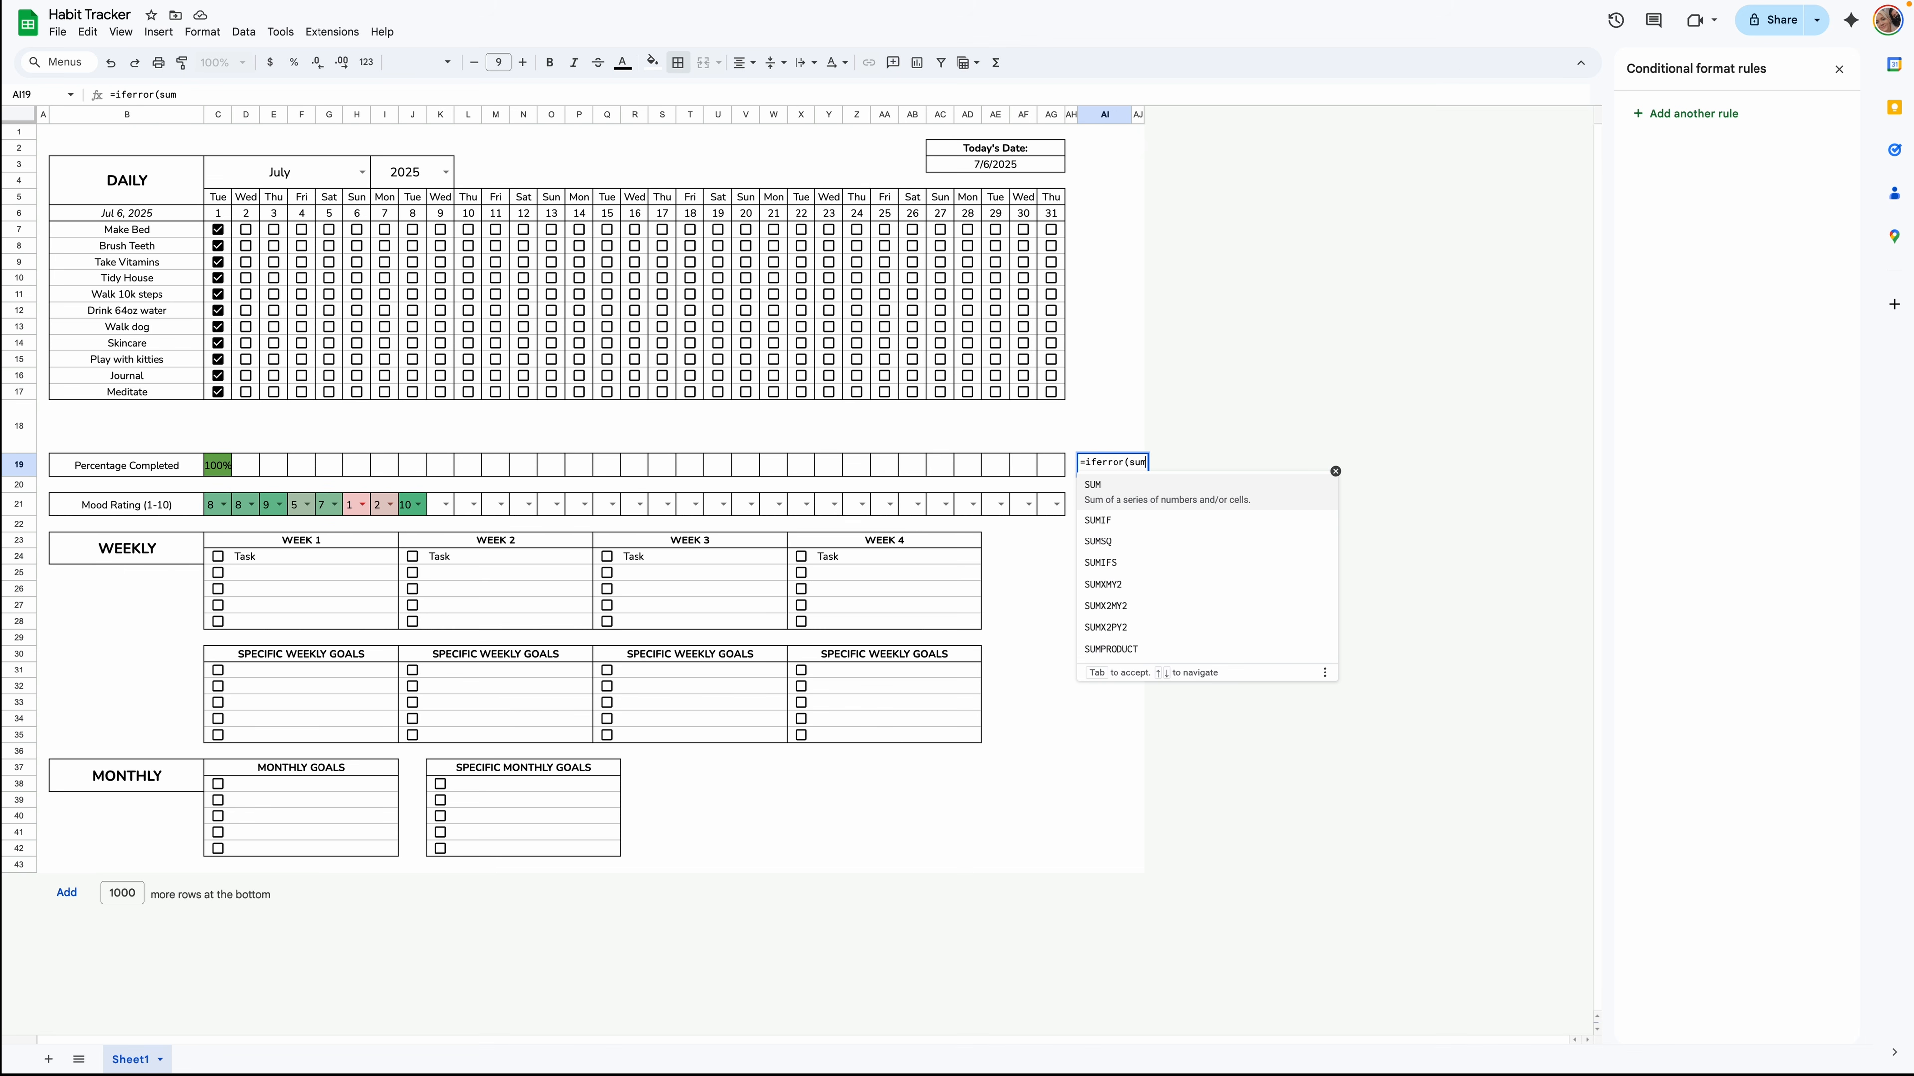
pyautogui.write('(')
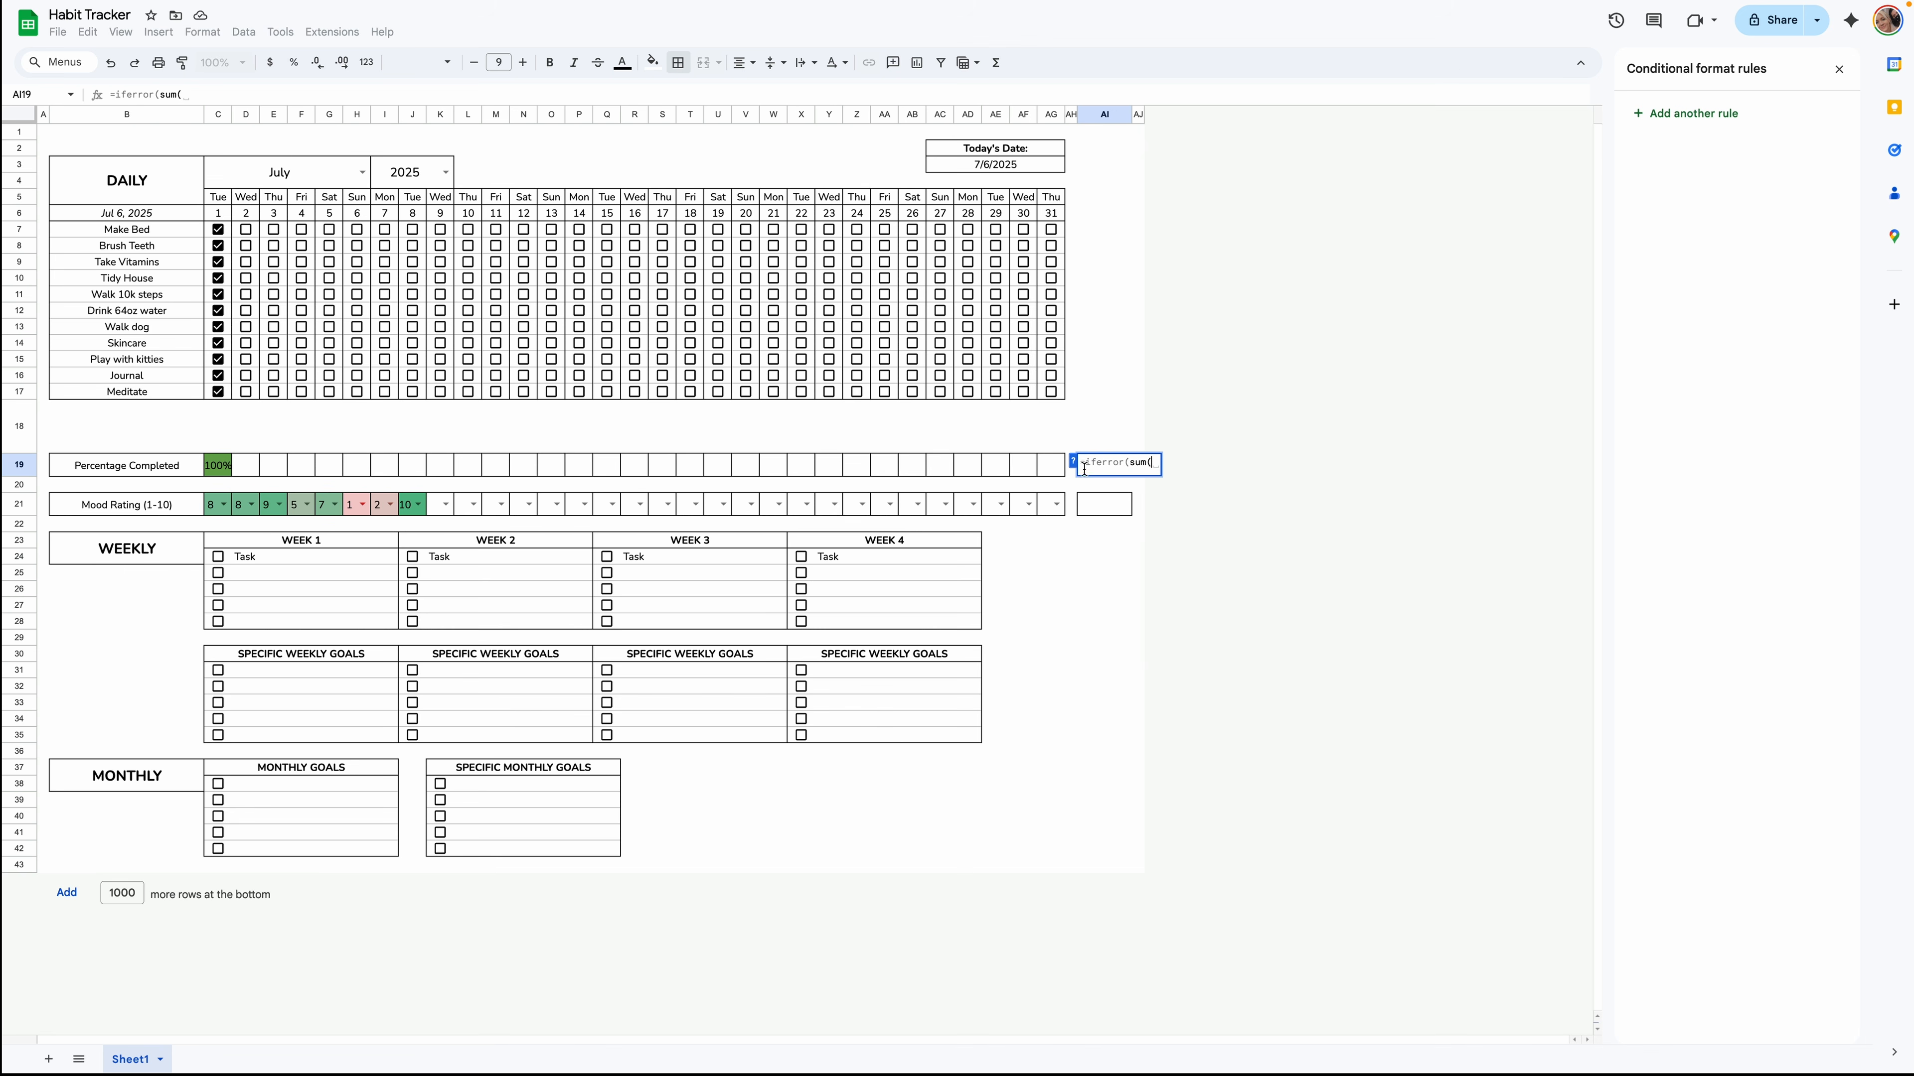
pyautogui.moveTo(1038, 467); pyautogui.dragTo(231, 467)
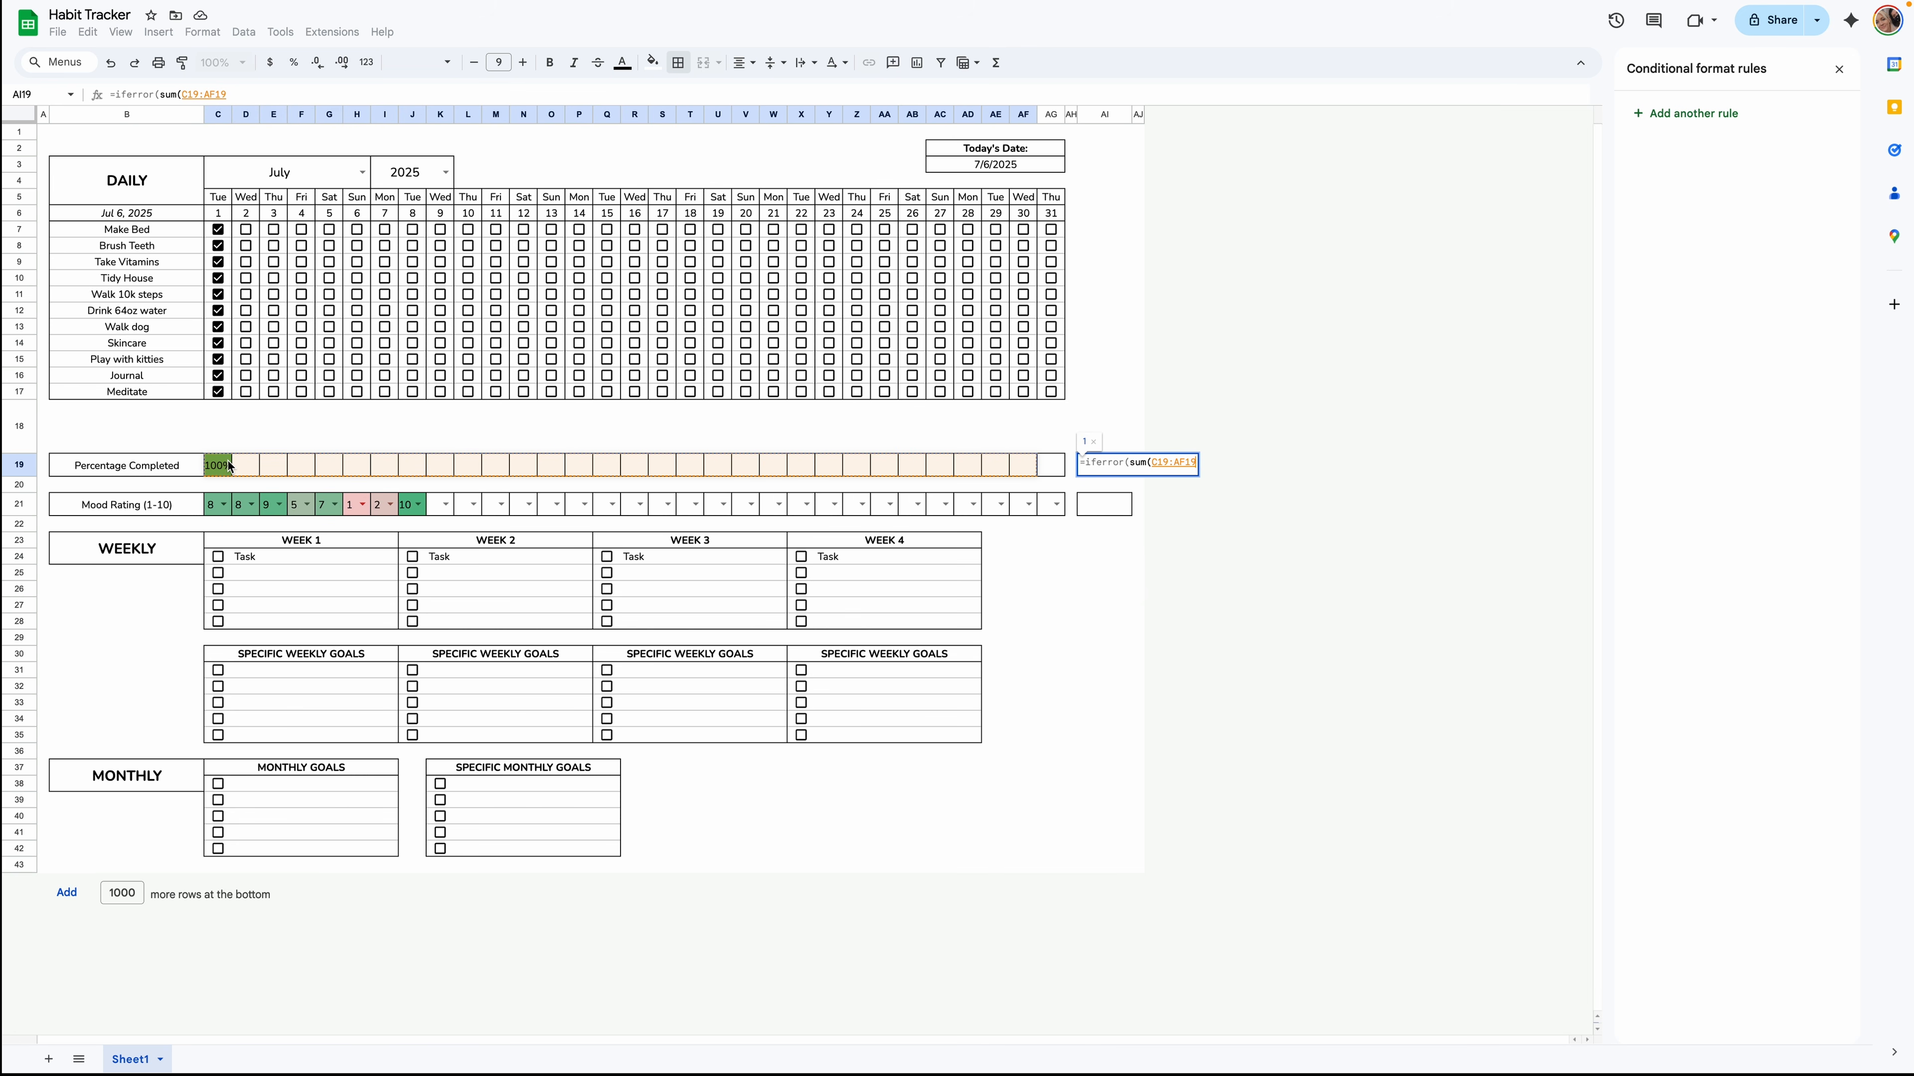
pyautogui.write(')')
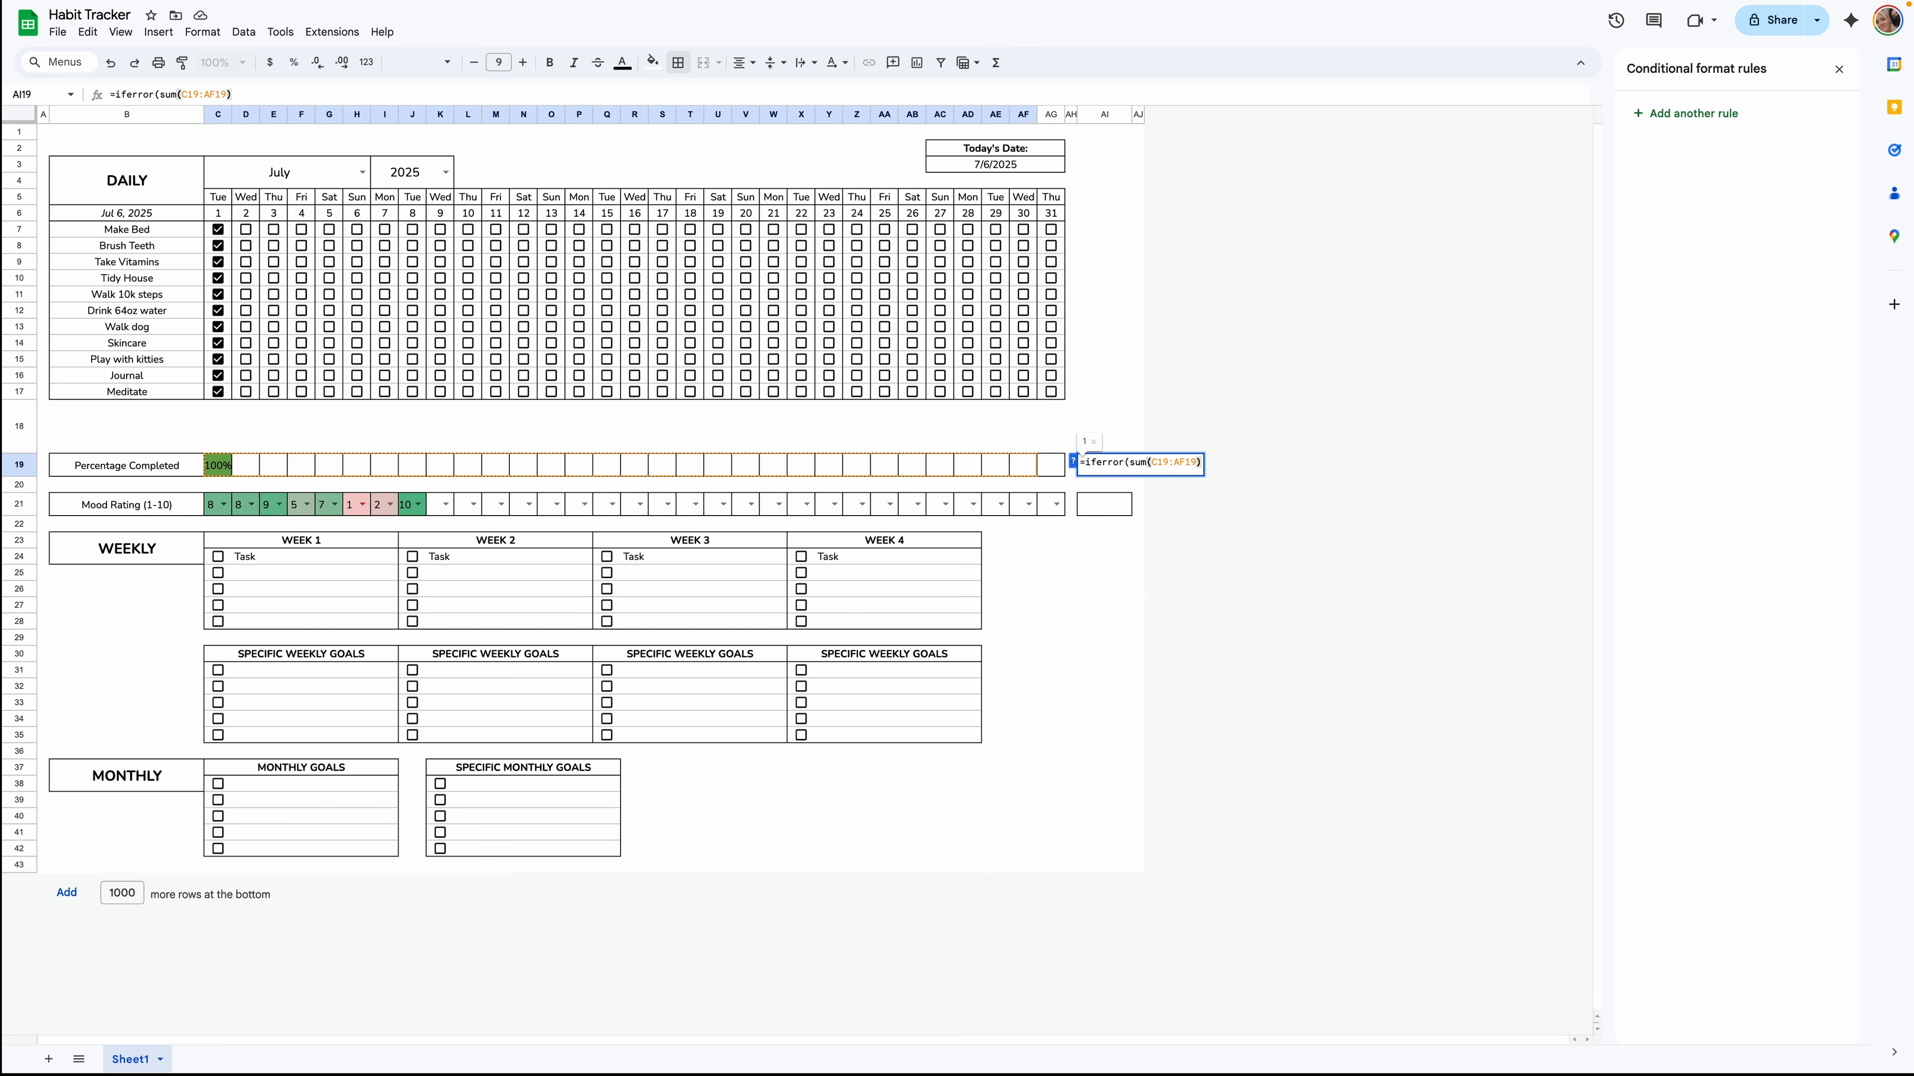
pyautogui.write('/counti')
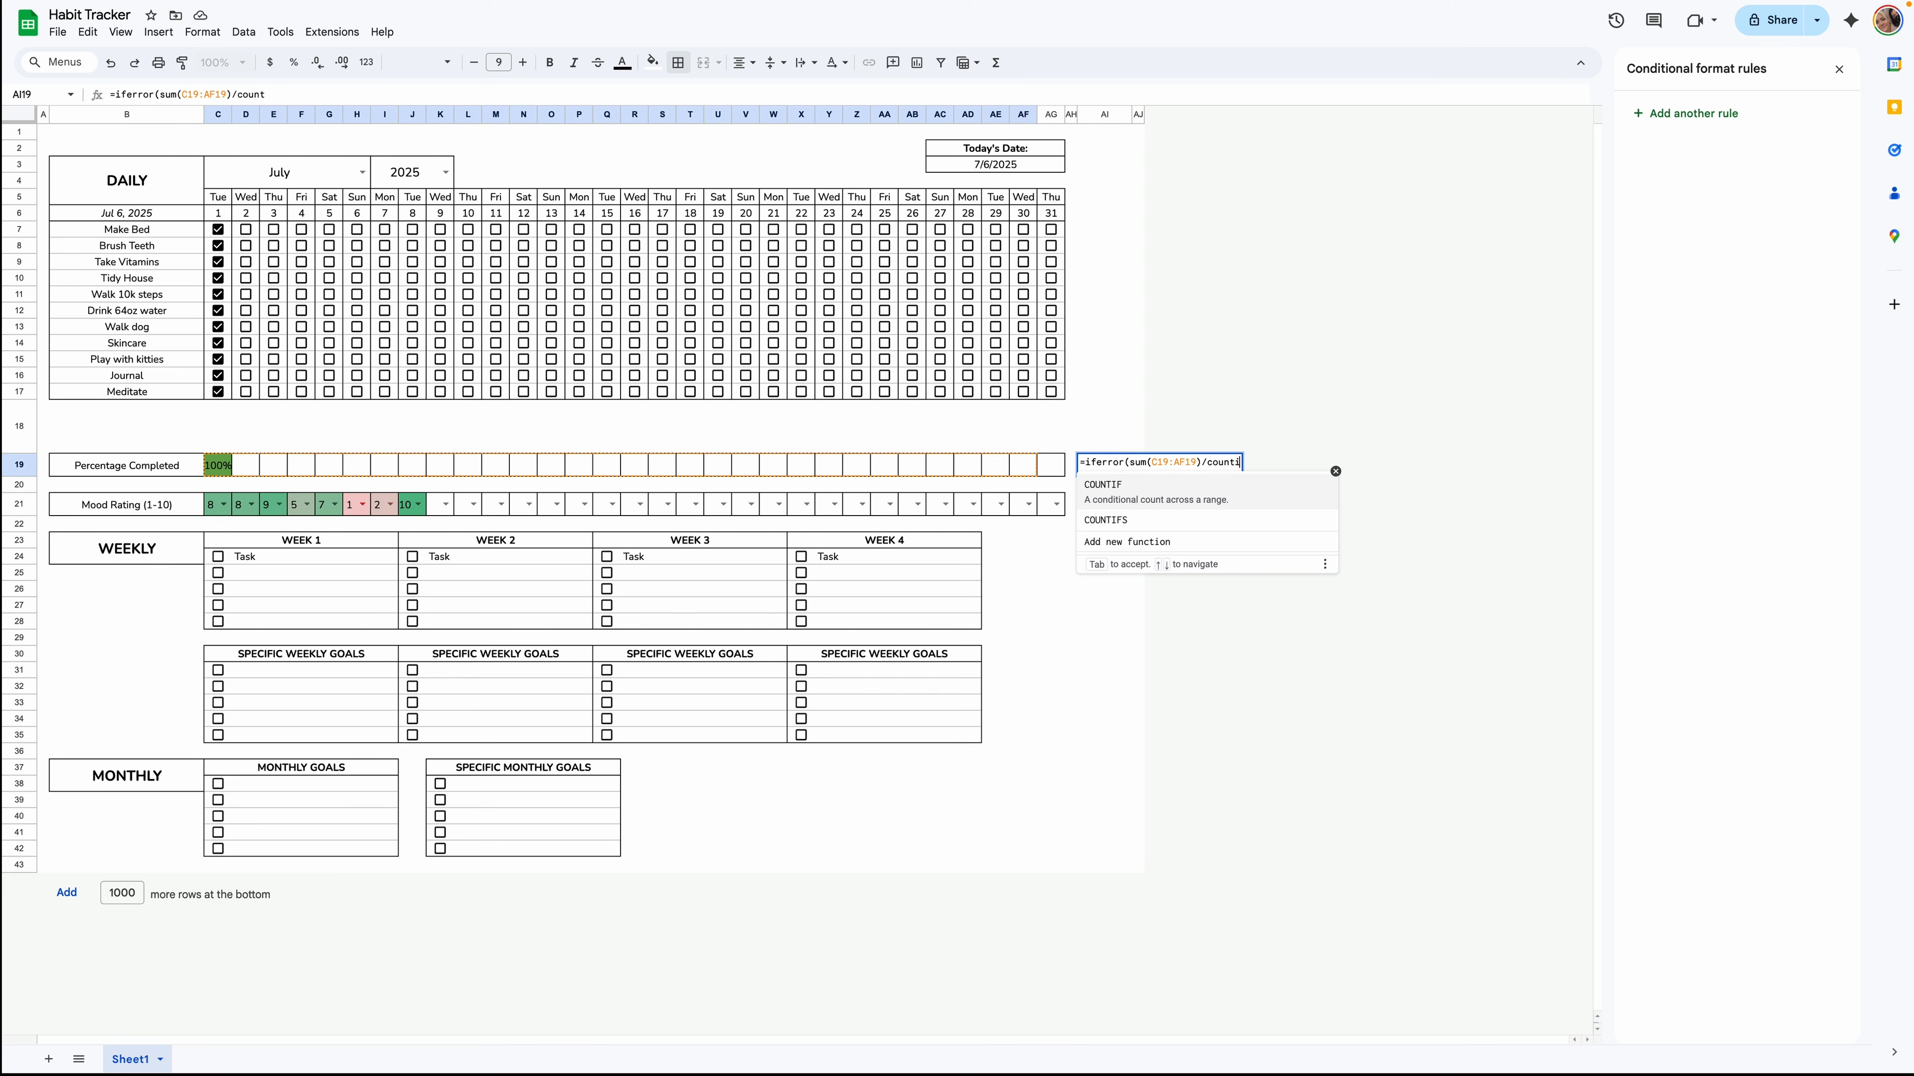
pyautogui.write('f(')
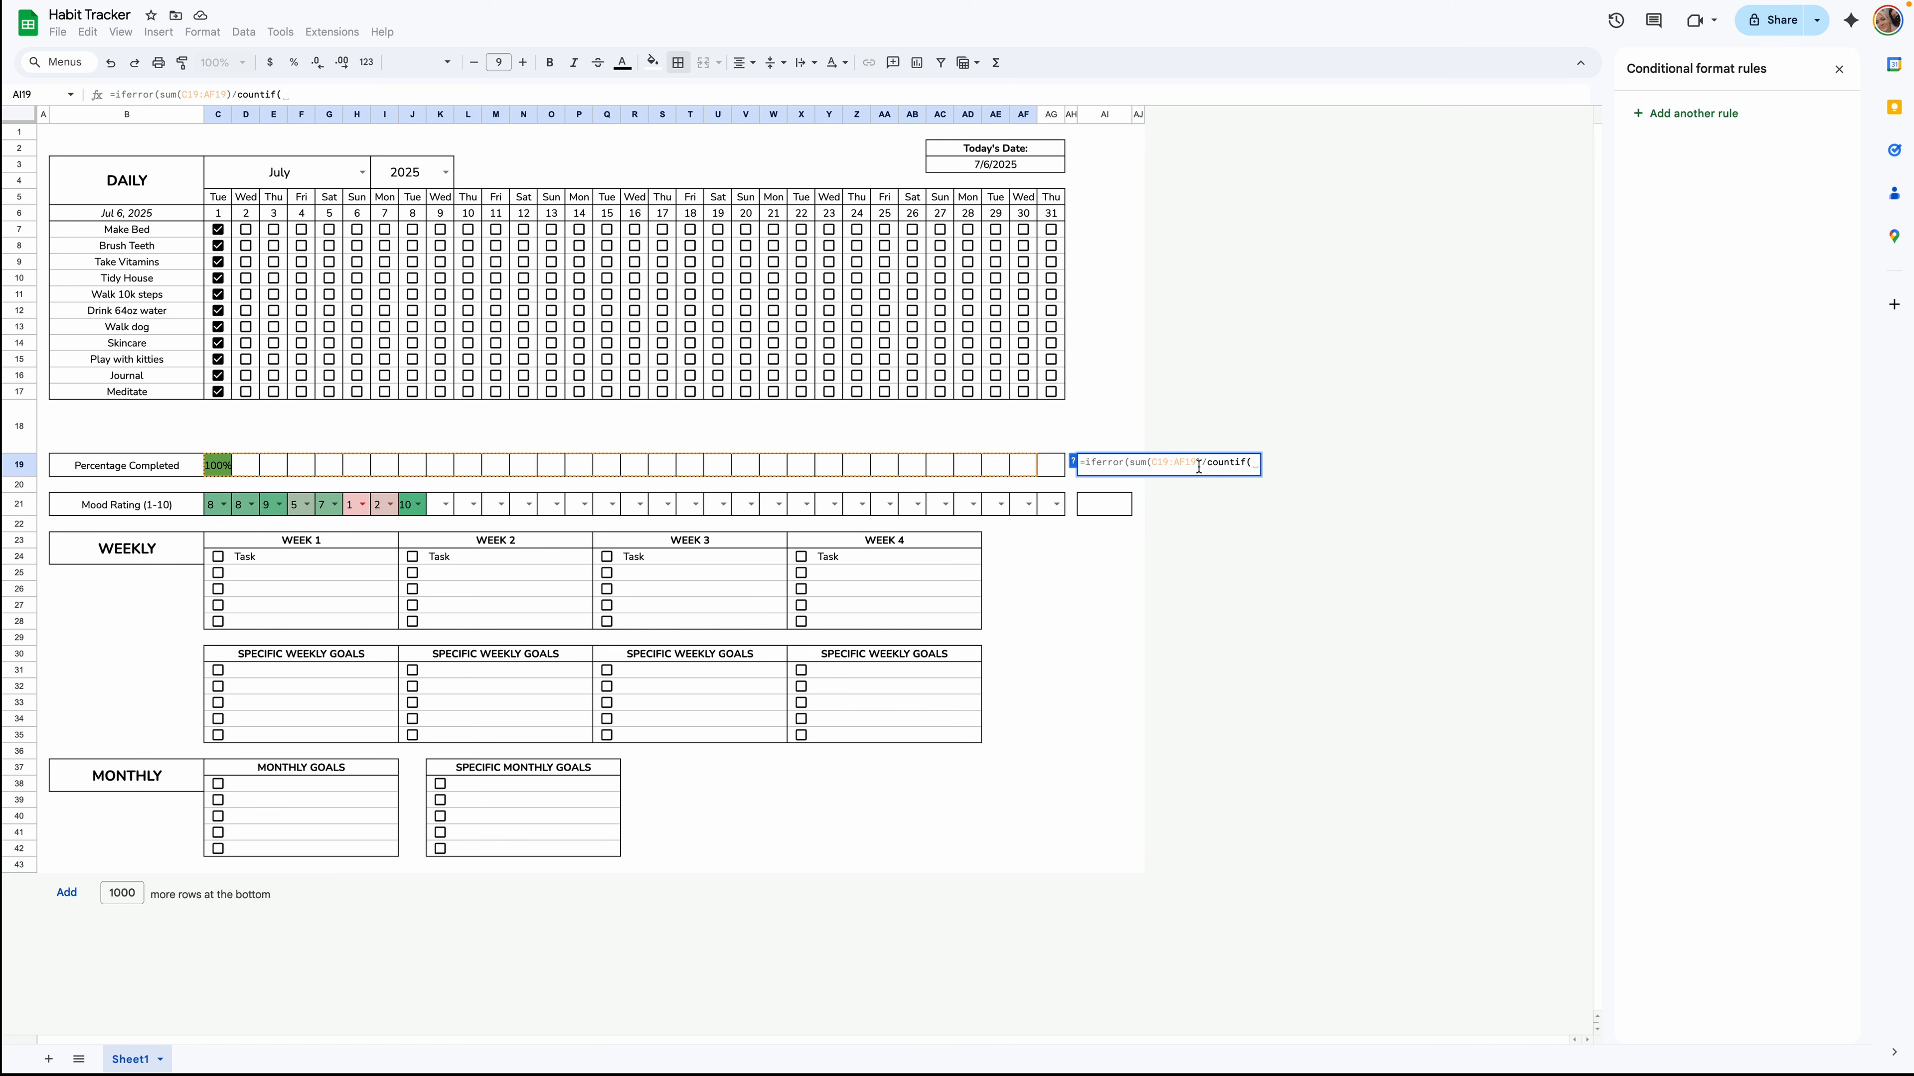
pyautogui.click(1050, 465)
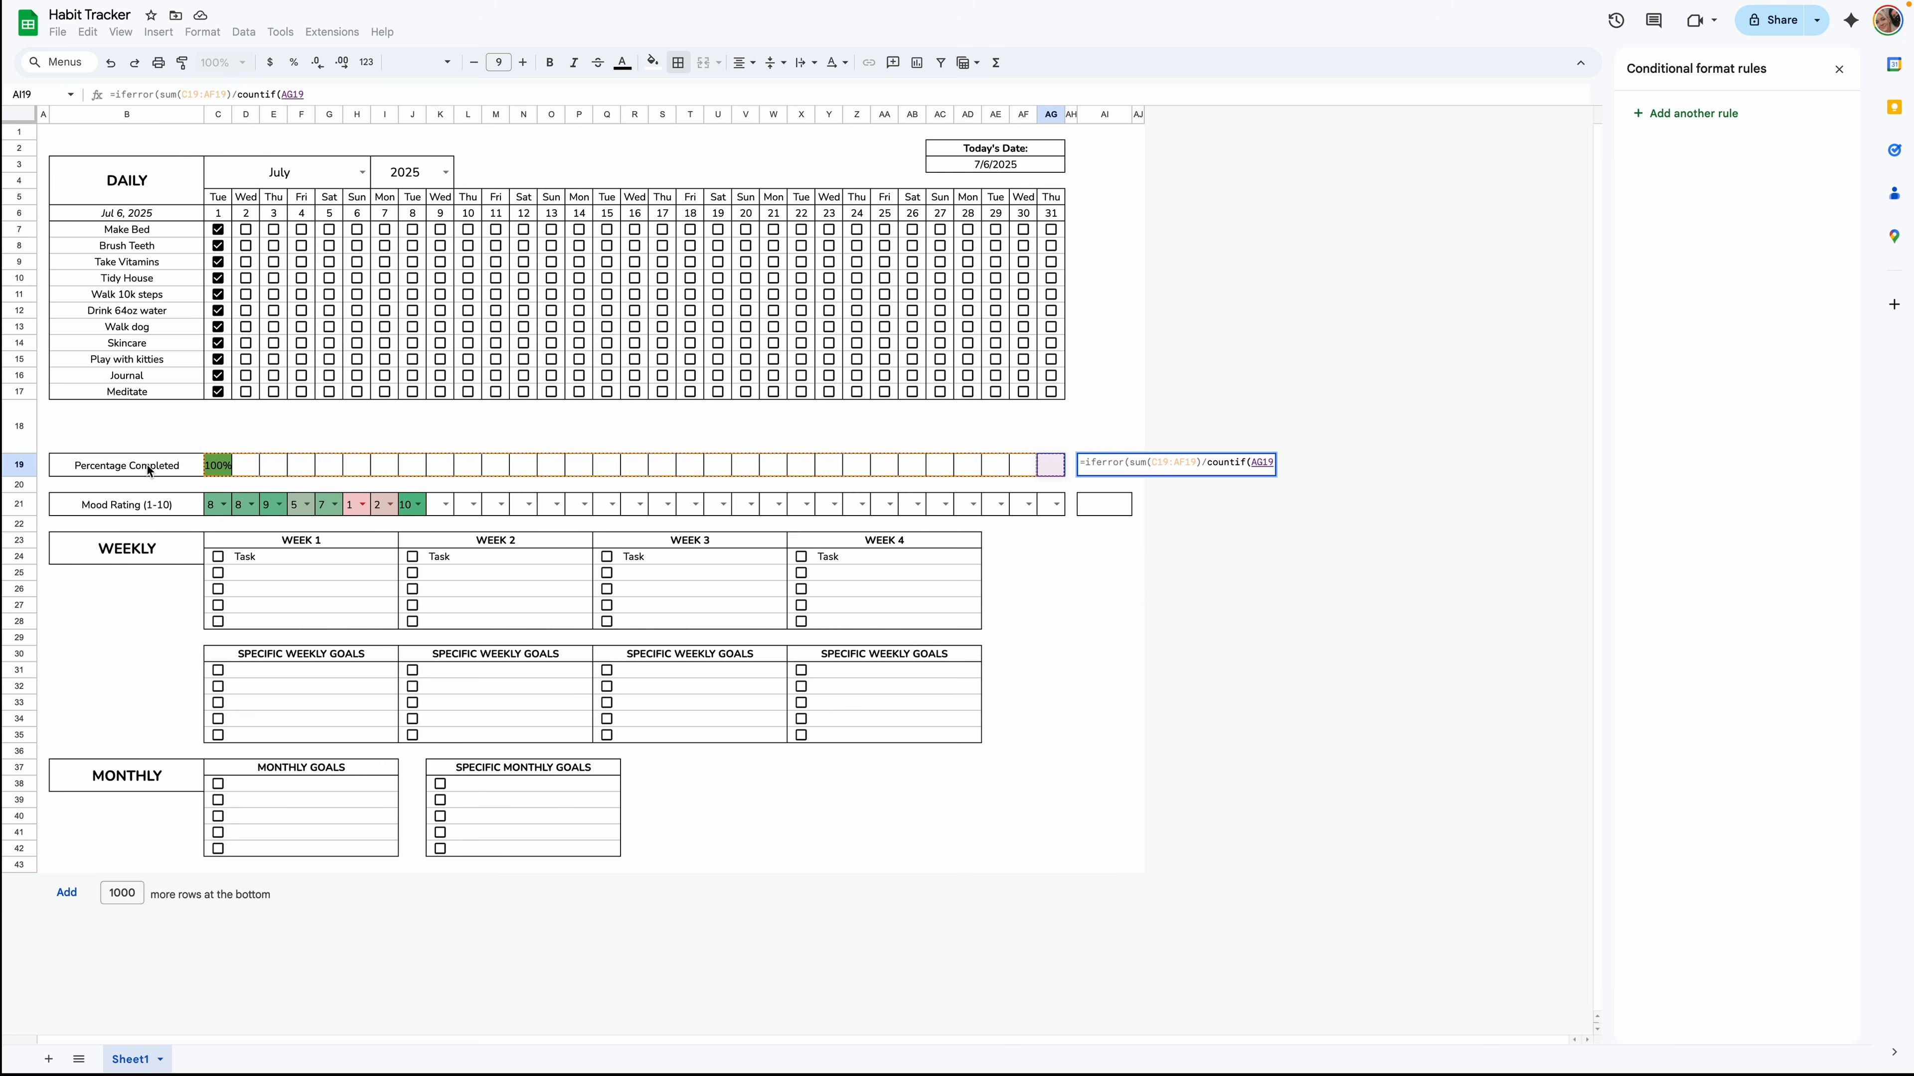
pyautogui.moveTo(214, 465); pyautogui.dragTo(1052, 470)
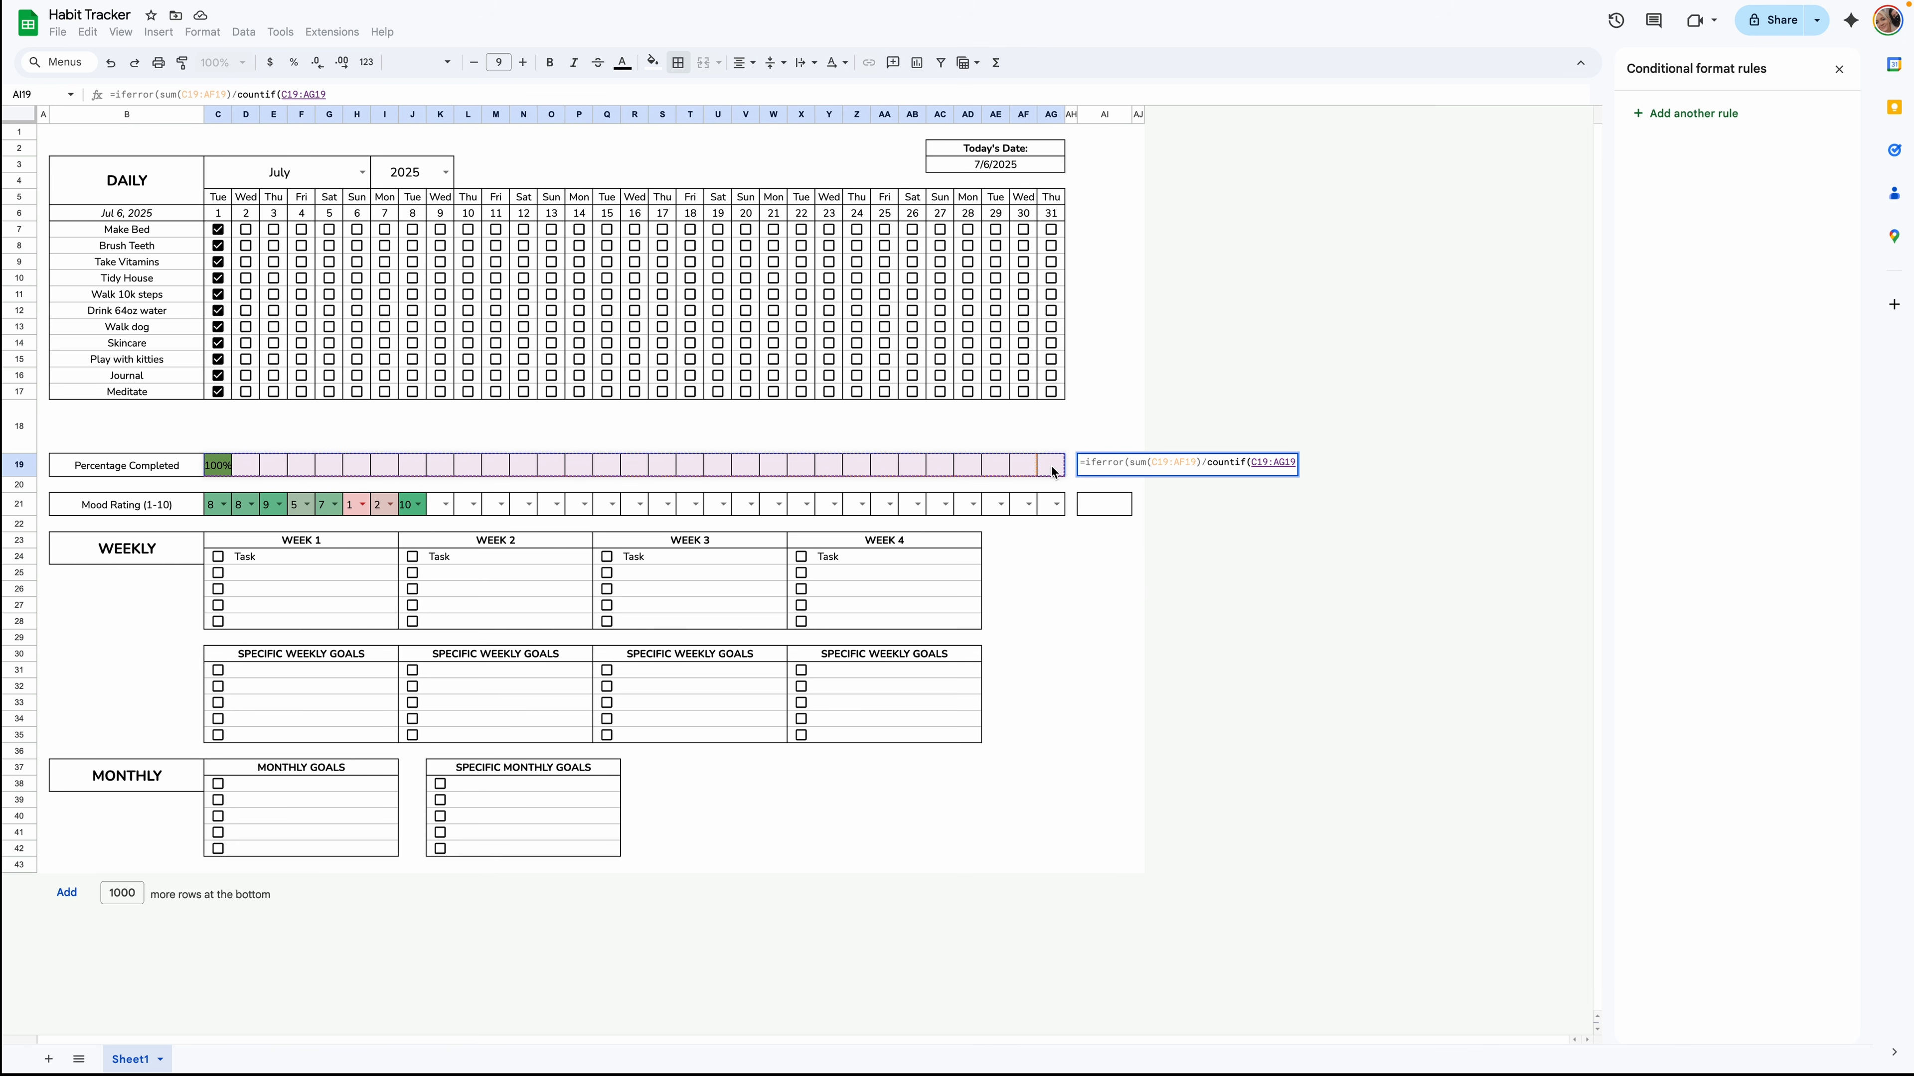
# Correct the sum range to C19:AG19 and finish the AI19 formula with the COUNTIF criterion ">0" and "" as the error value.
pyautogui.click(1191, 465)
pyautogui.press('BackSpace')
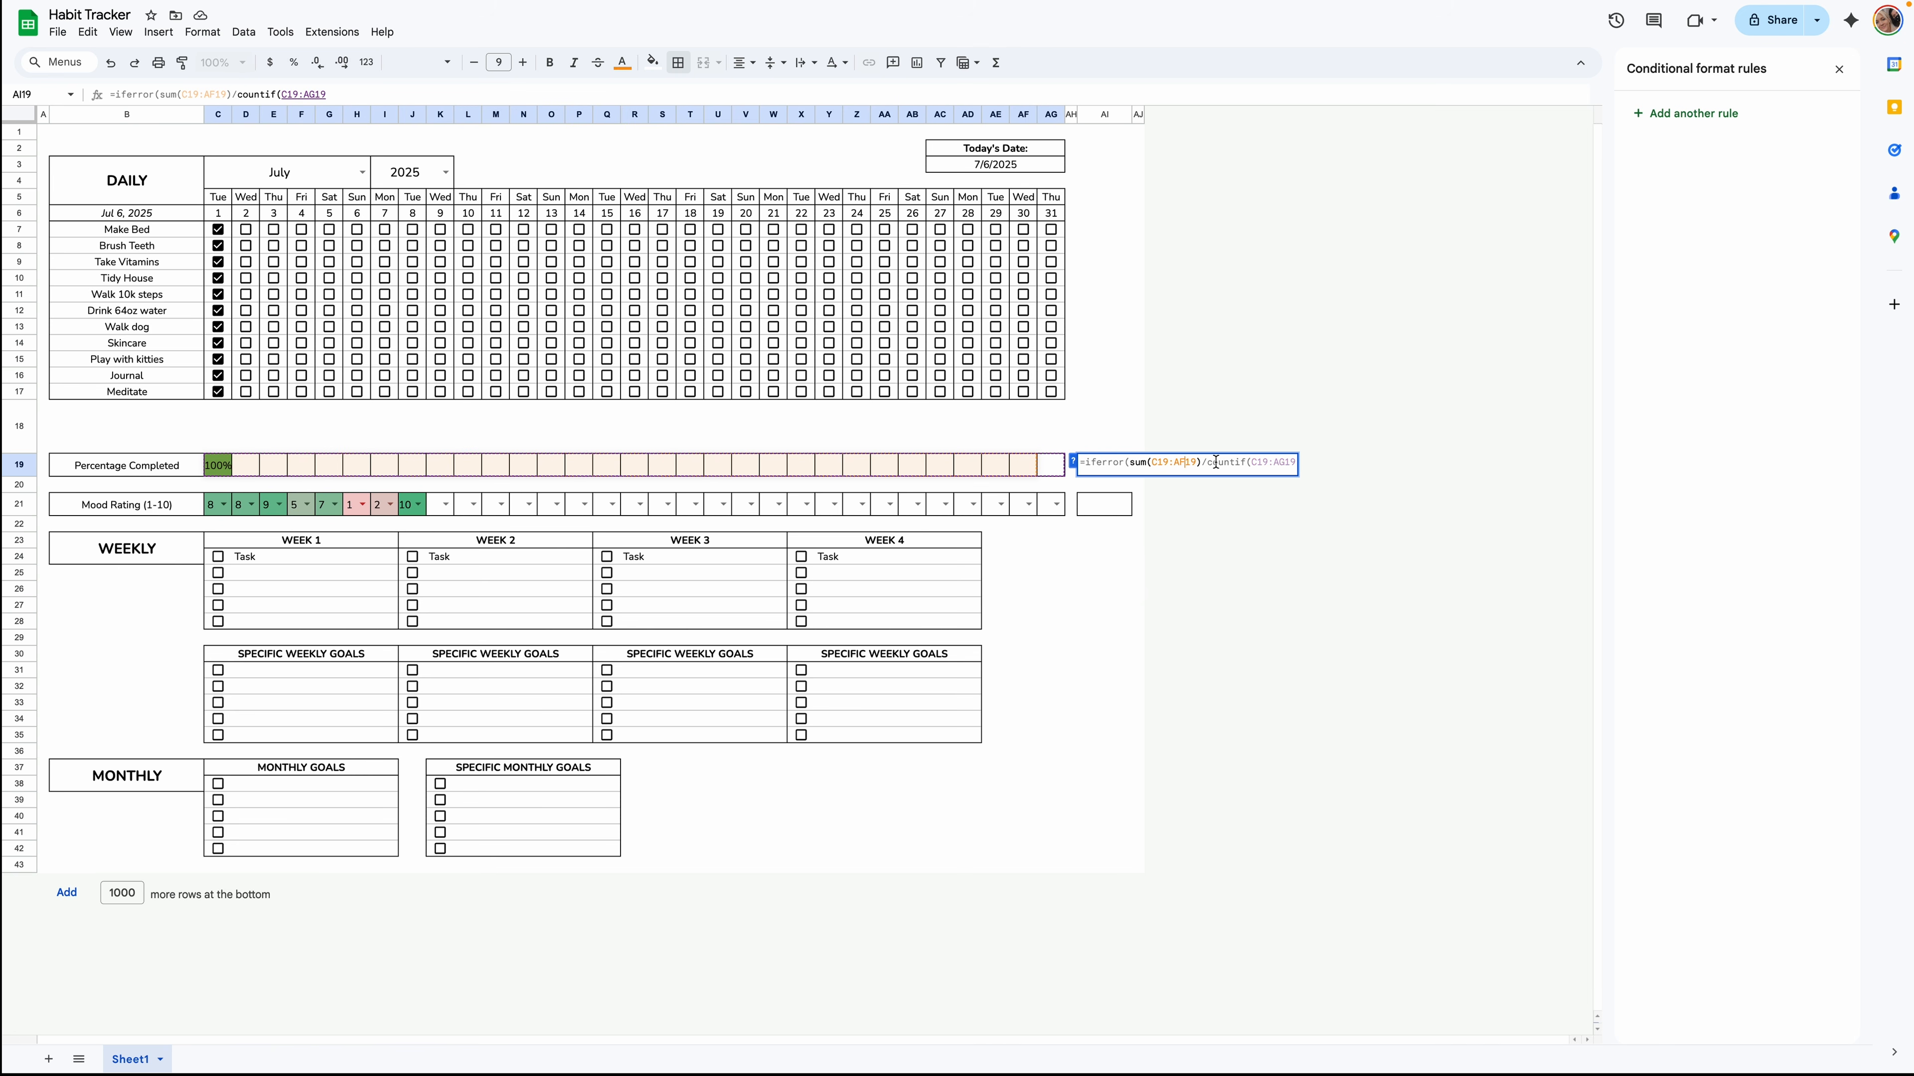
pyautogui.write('G')
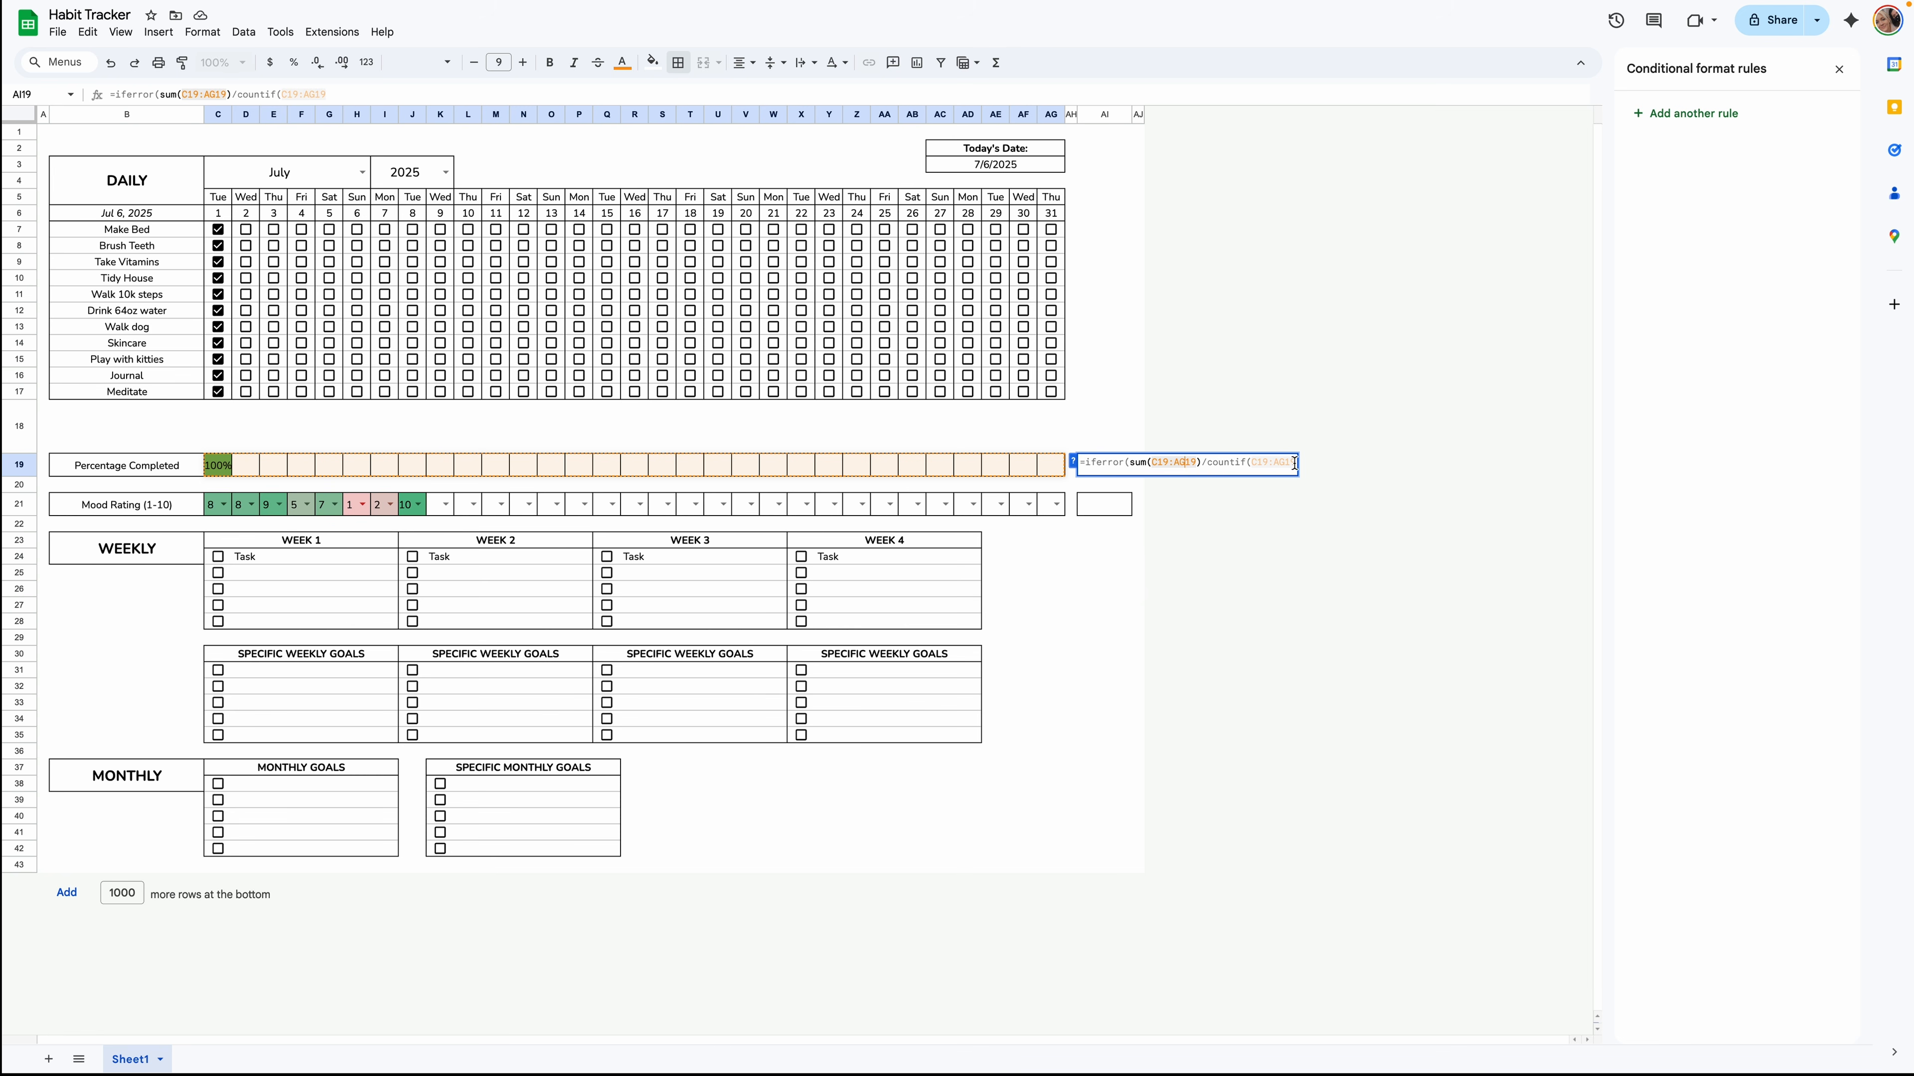
pyautogui.click(1295, 462)
pyautogui.write(',')
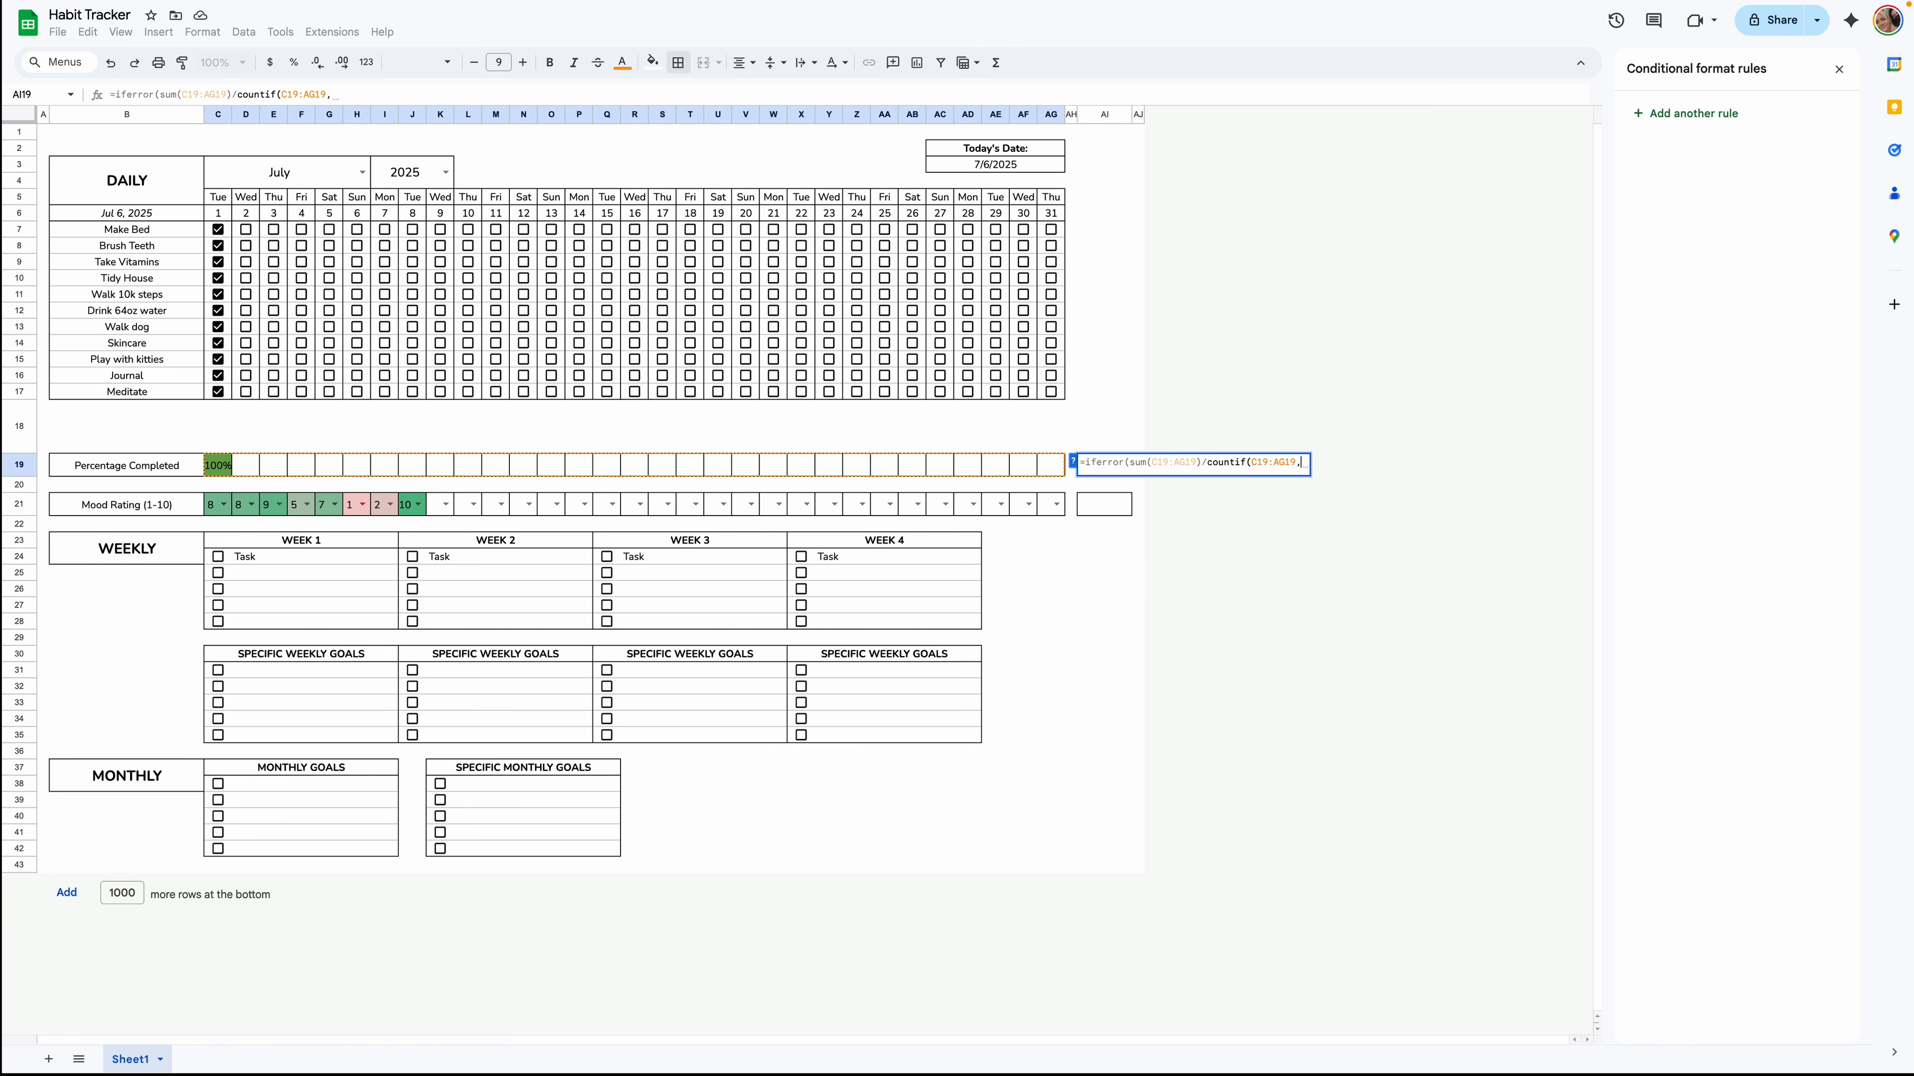
pyautogui.write('">0')
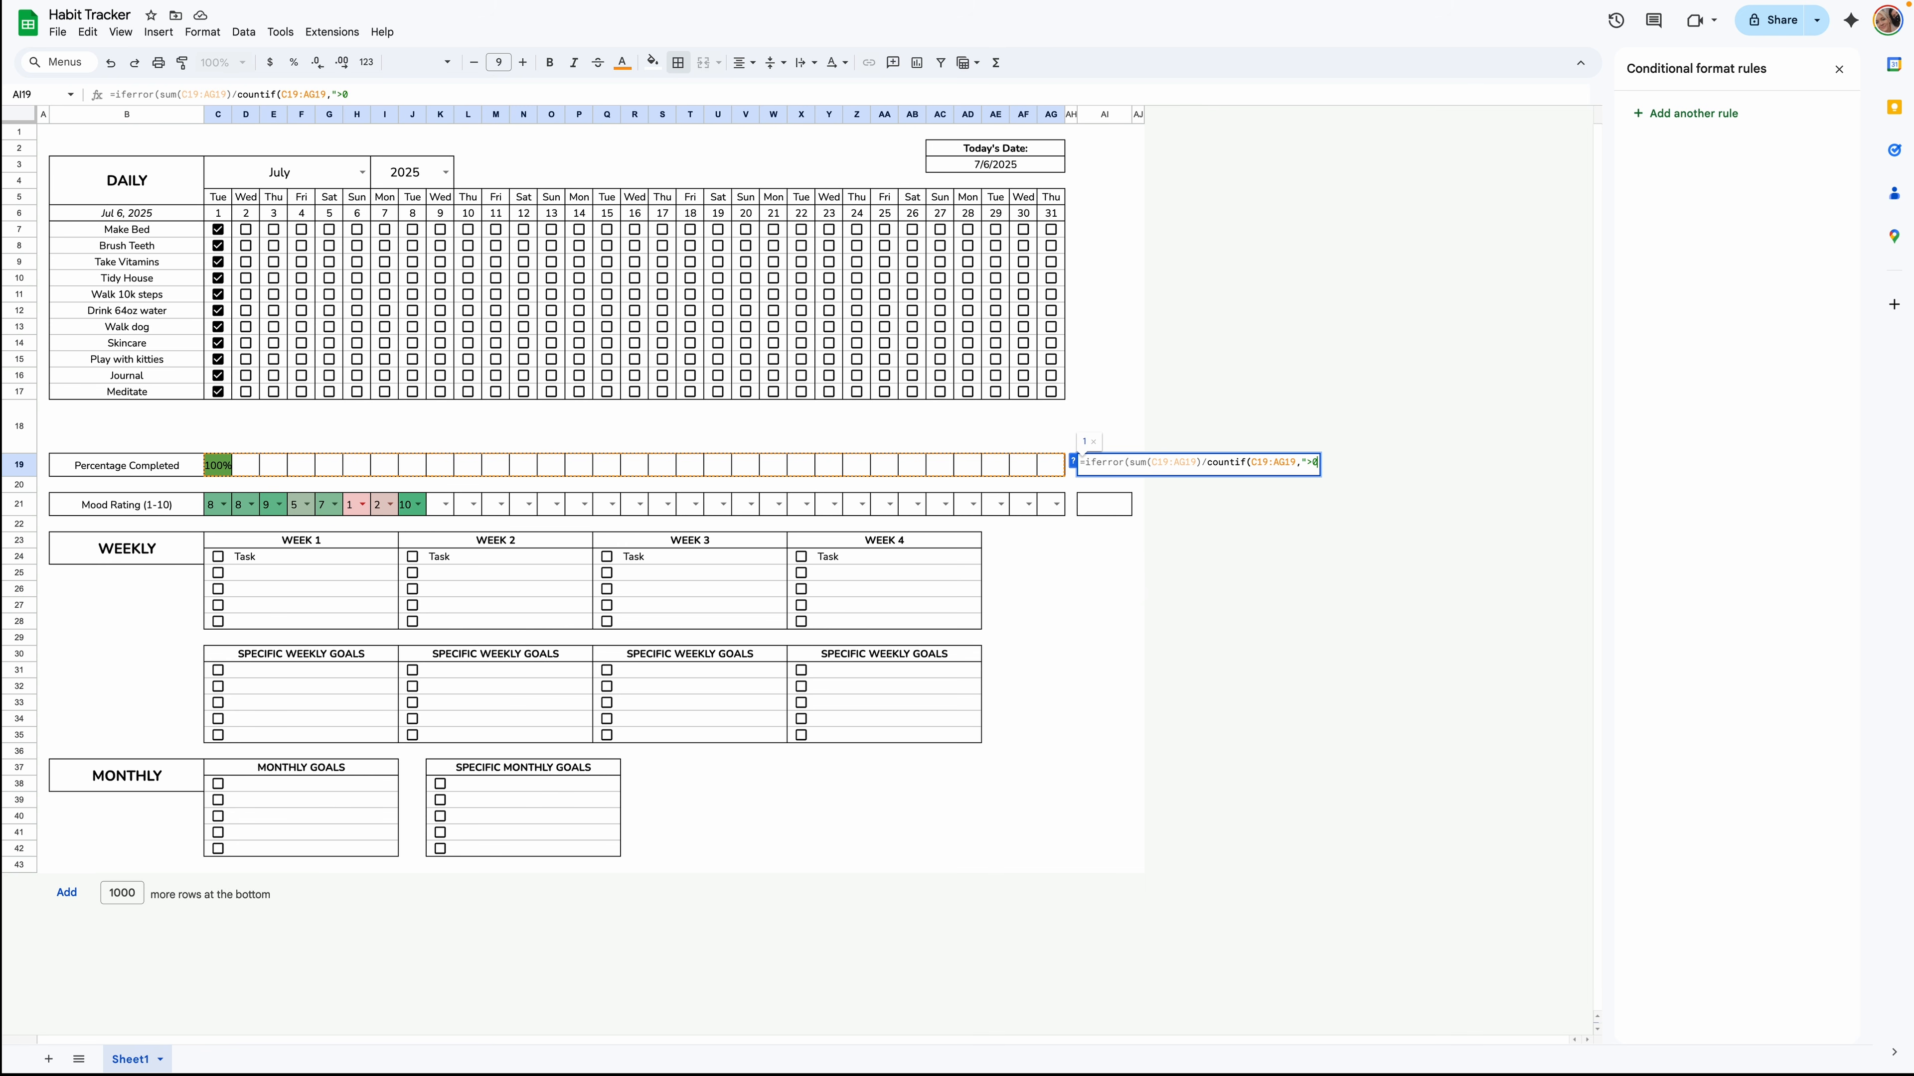
pyautogui.write('"), "")')
pyautogui.press('Return')
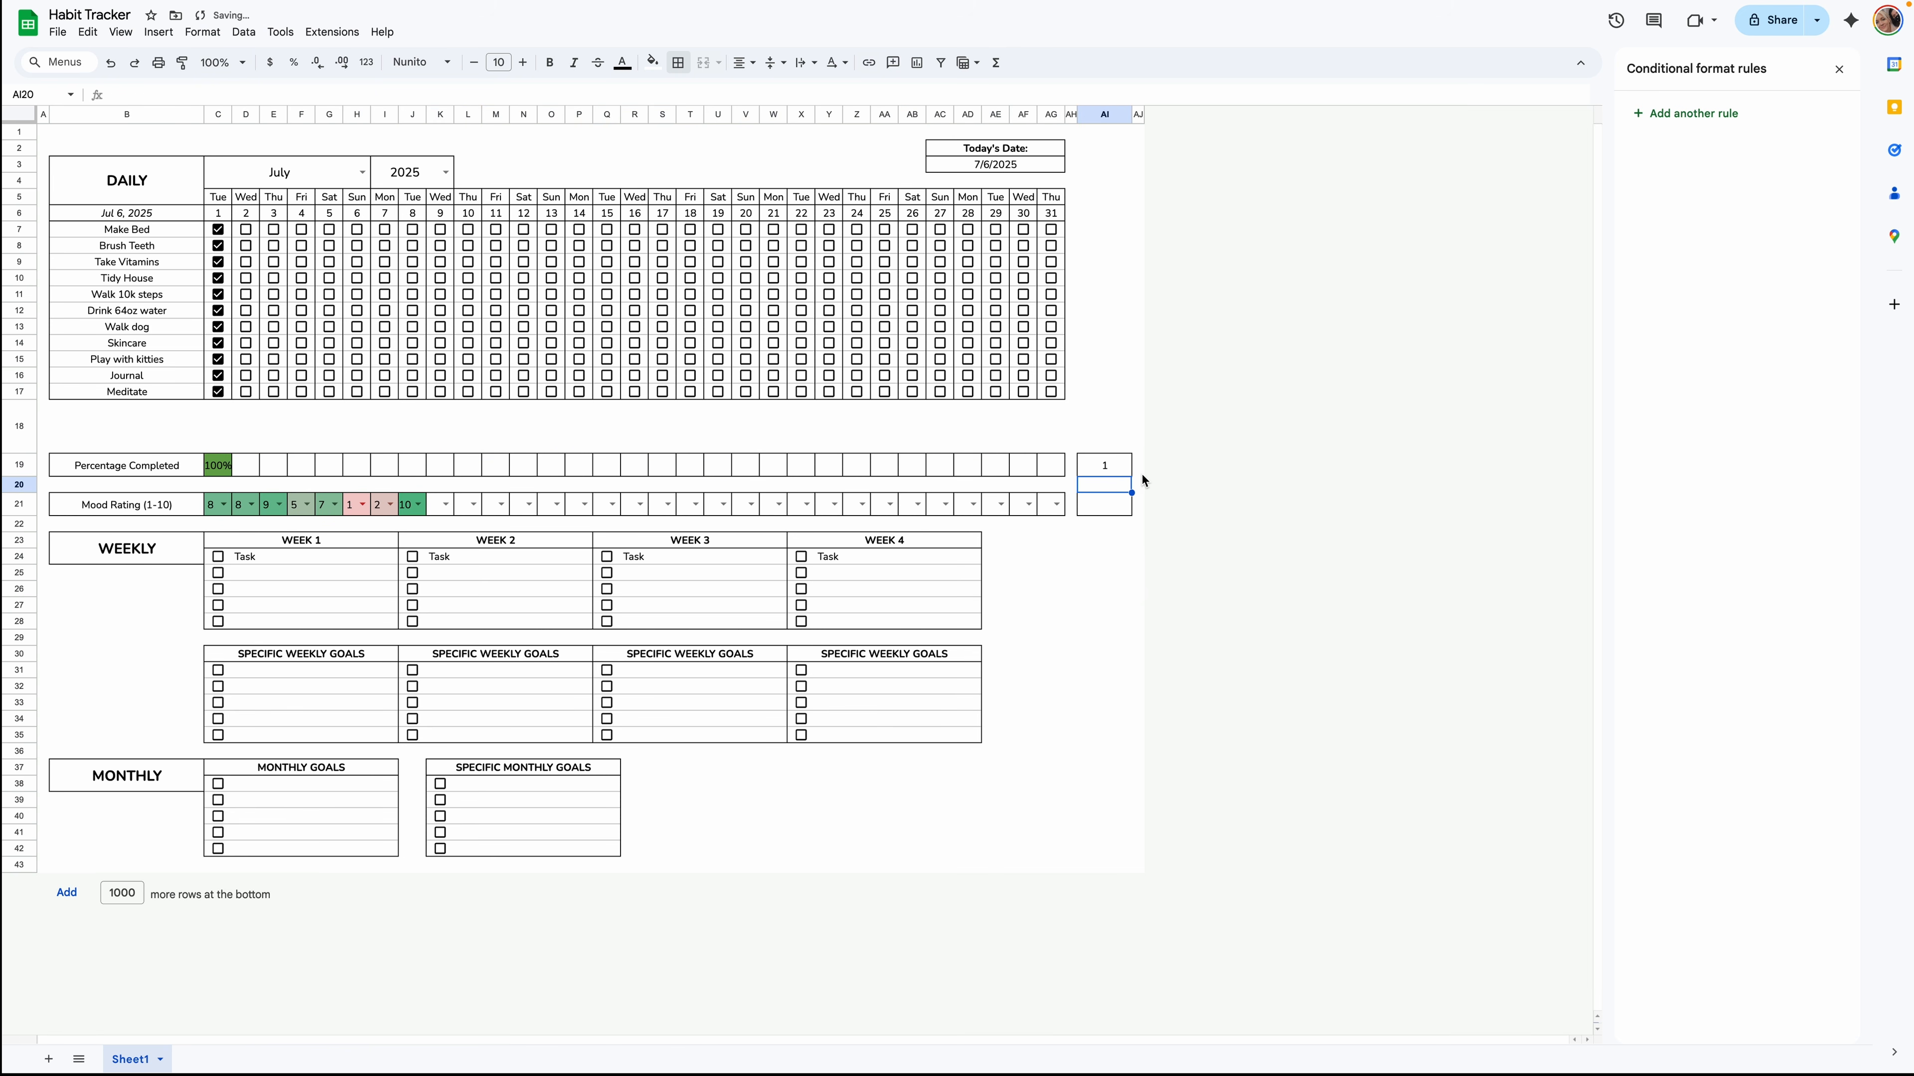
# Format AI19 as a percentage without decimal places.
pyautogui.click(1106, 467)
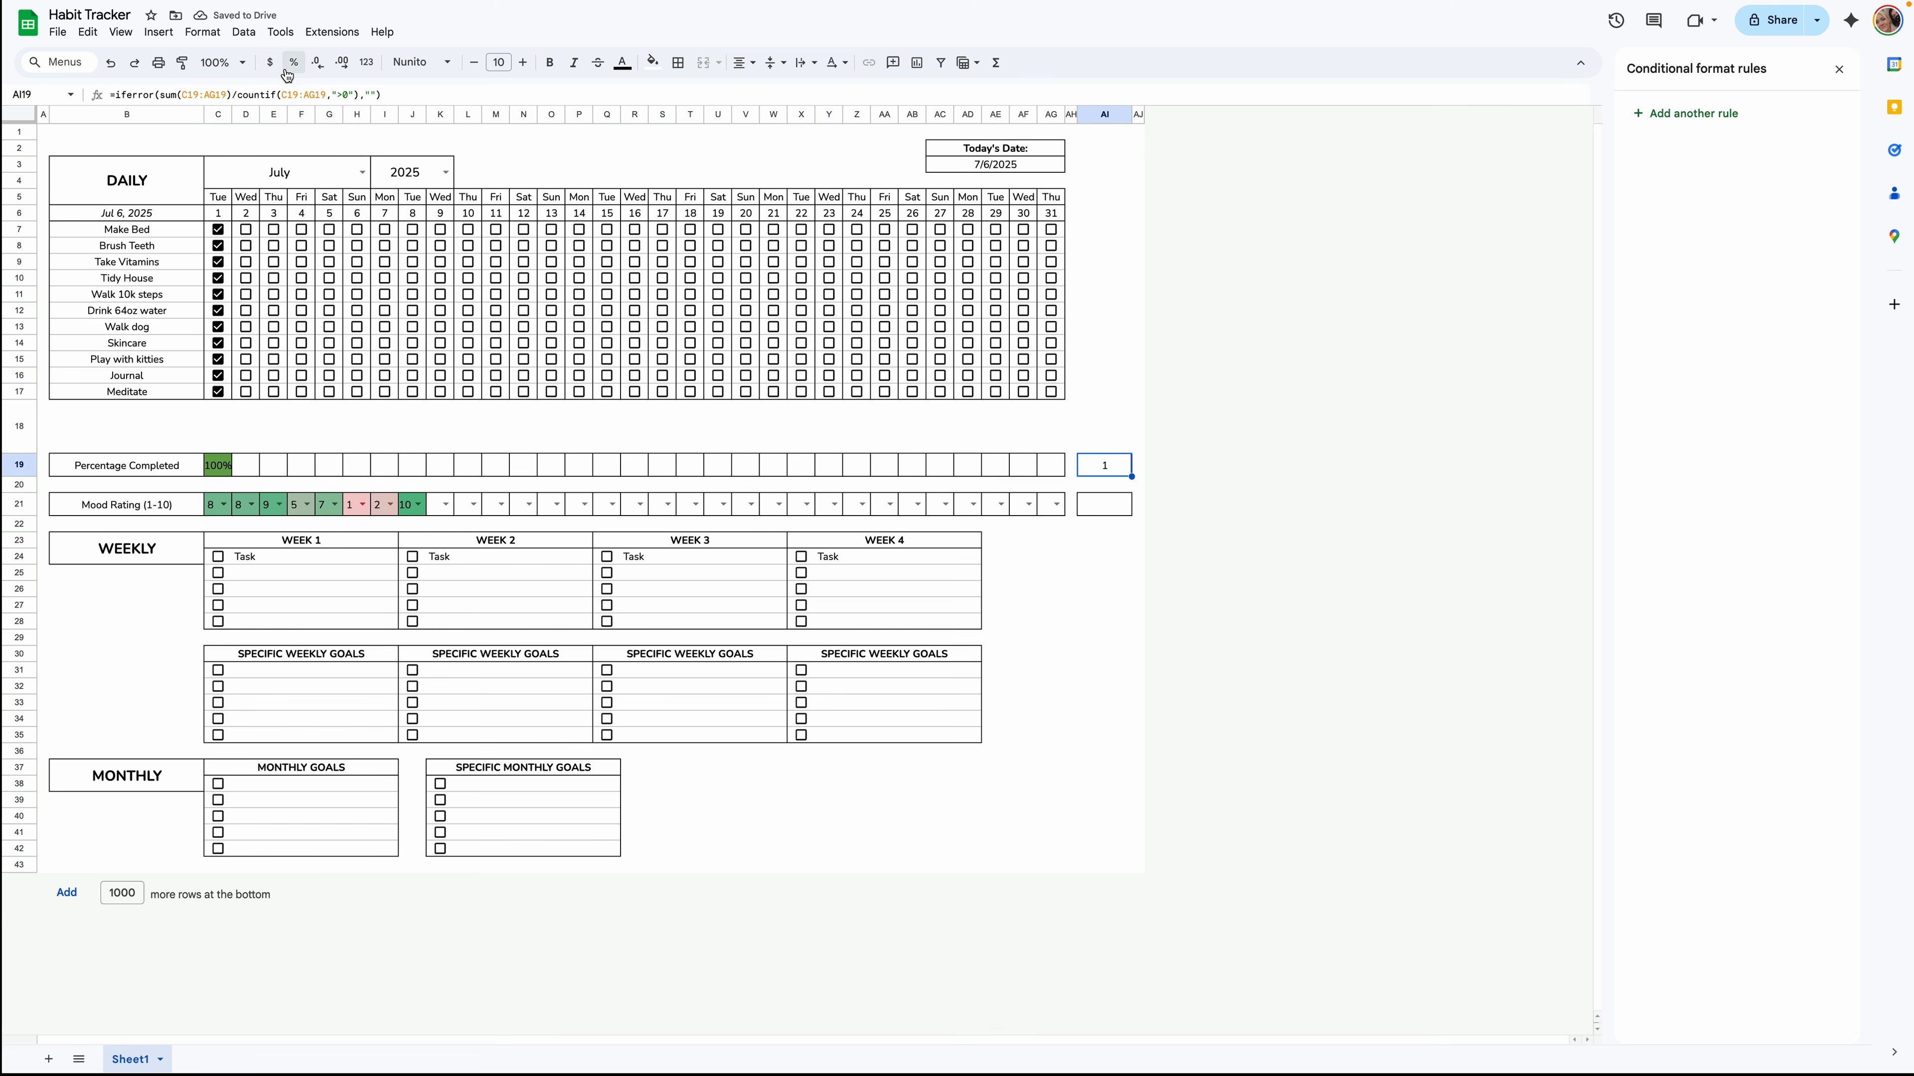
pyautogui.click(269, 63)
pyautogui.click(294, 63)
pyautogui.click(319, 64)
pyautogui.click(318, 65)
# Add AI19 to the range of the conditional format rule for values equal to 100%.
pyautogui.click(225, 466)
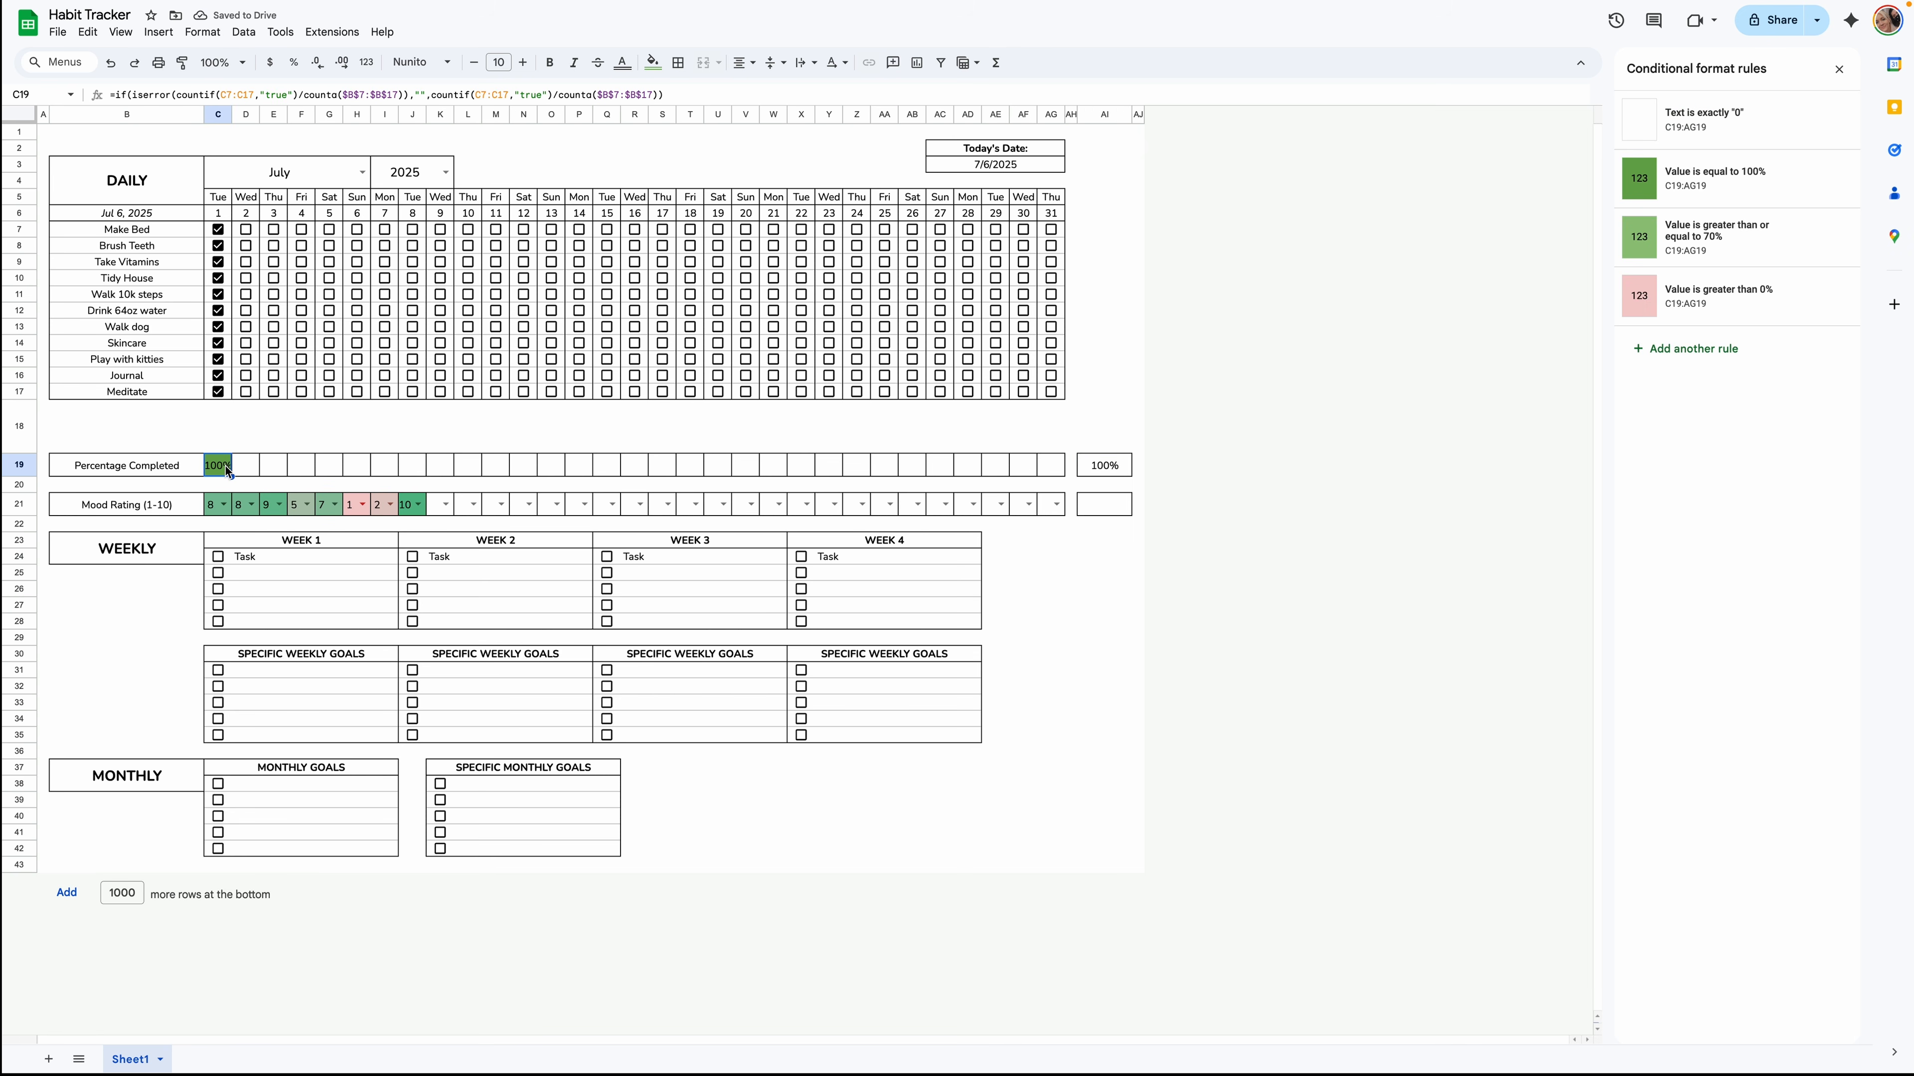
pyautogui.click(1720, 181)
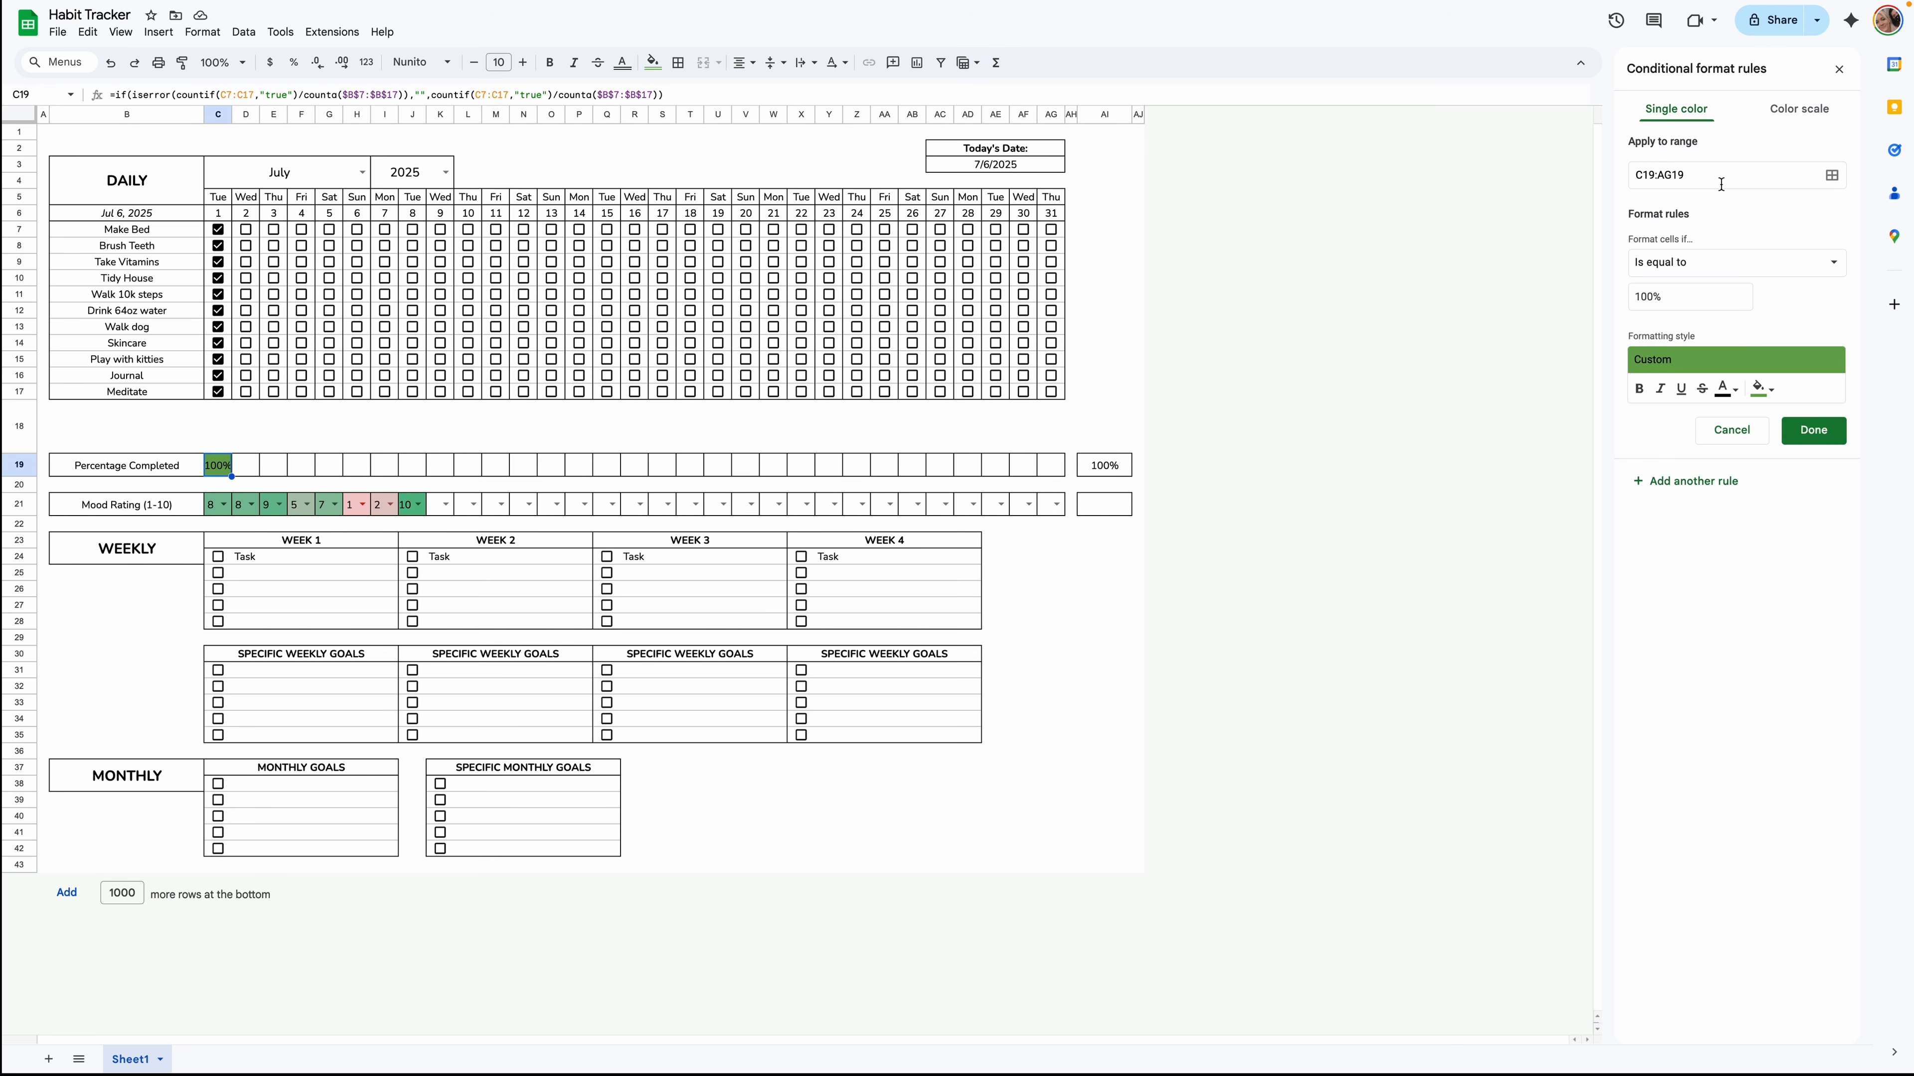
pyautogui.click(1832, 175)
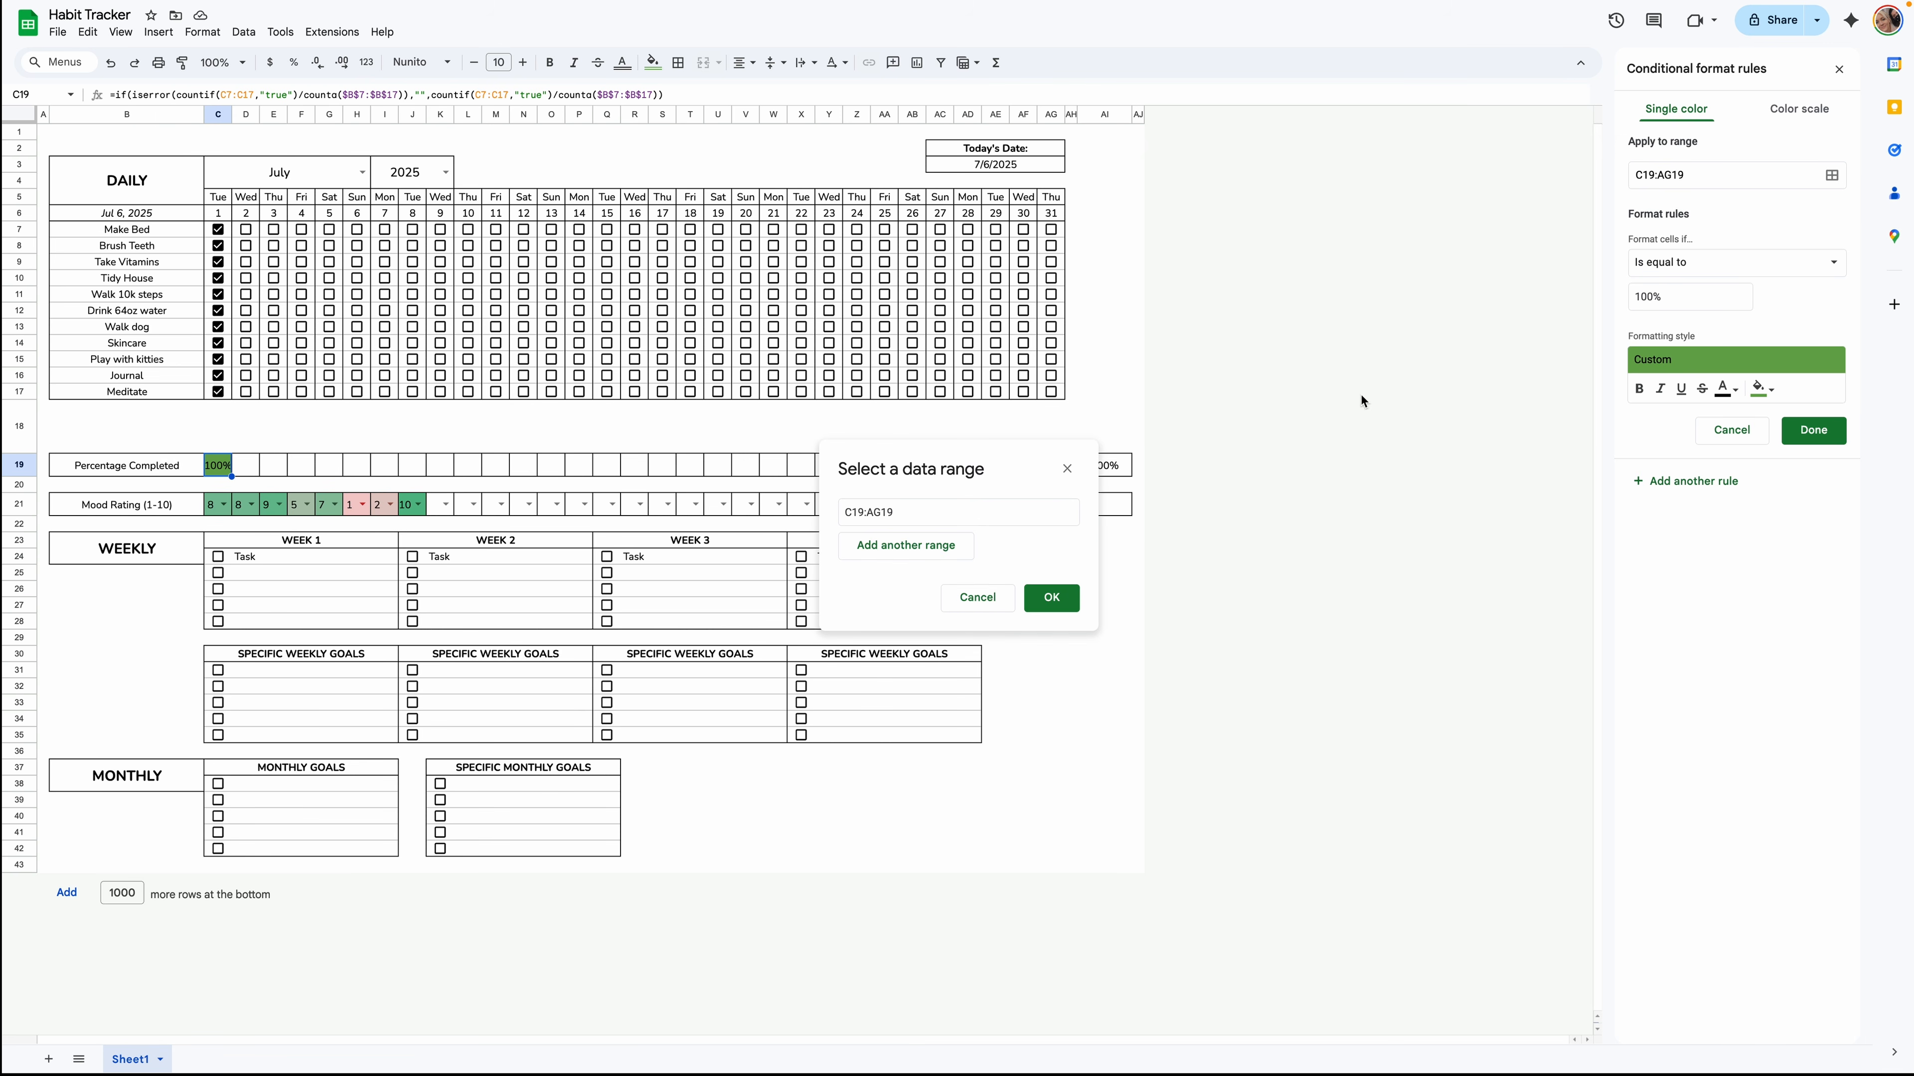
pyautogui.click(905, 545)
pyautogui.moveTo(997, 469); pyautogui.dragTo(910, 442)
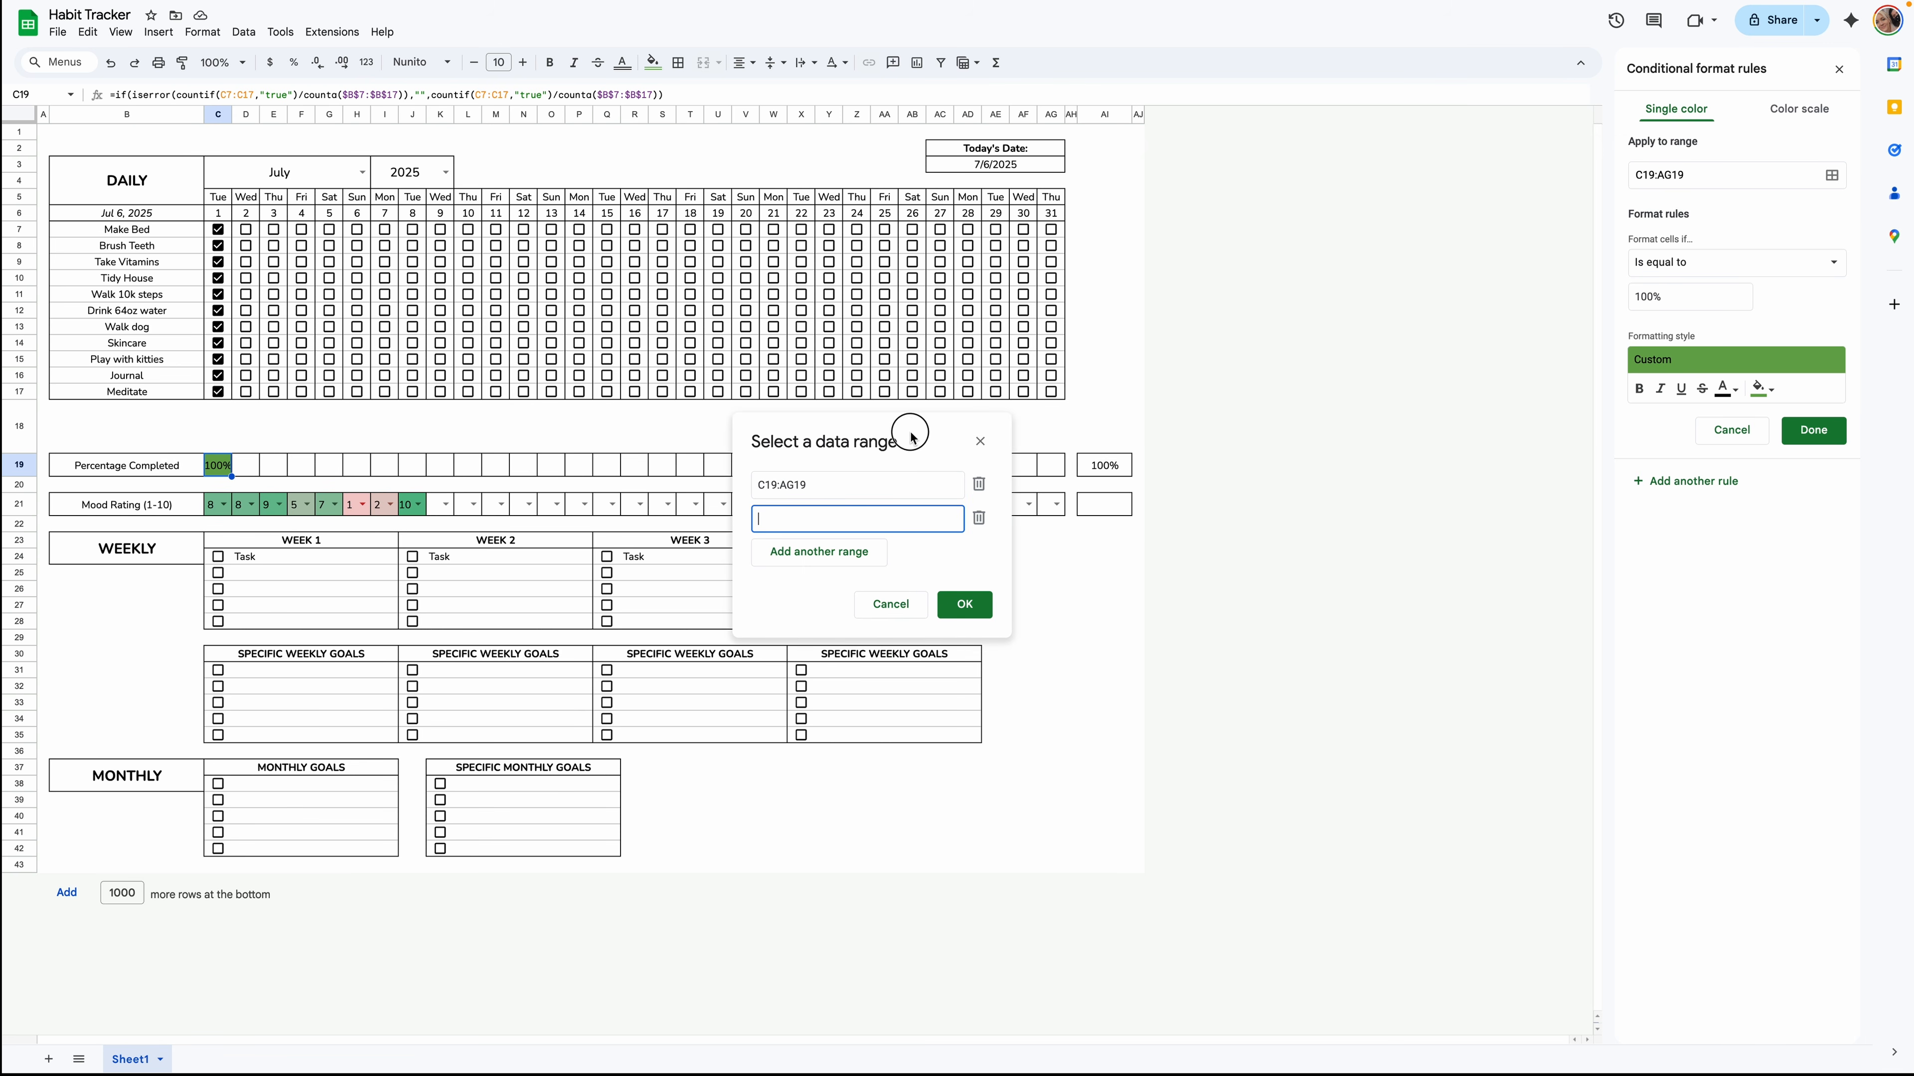
pyautogui.click(1096, 467)
pyautogui.click(968, 604)
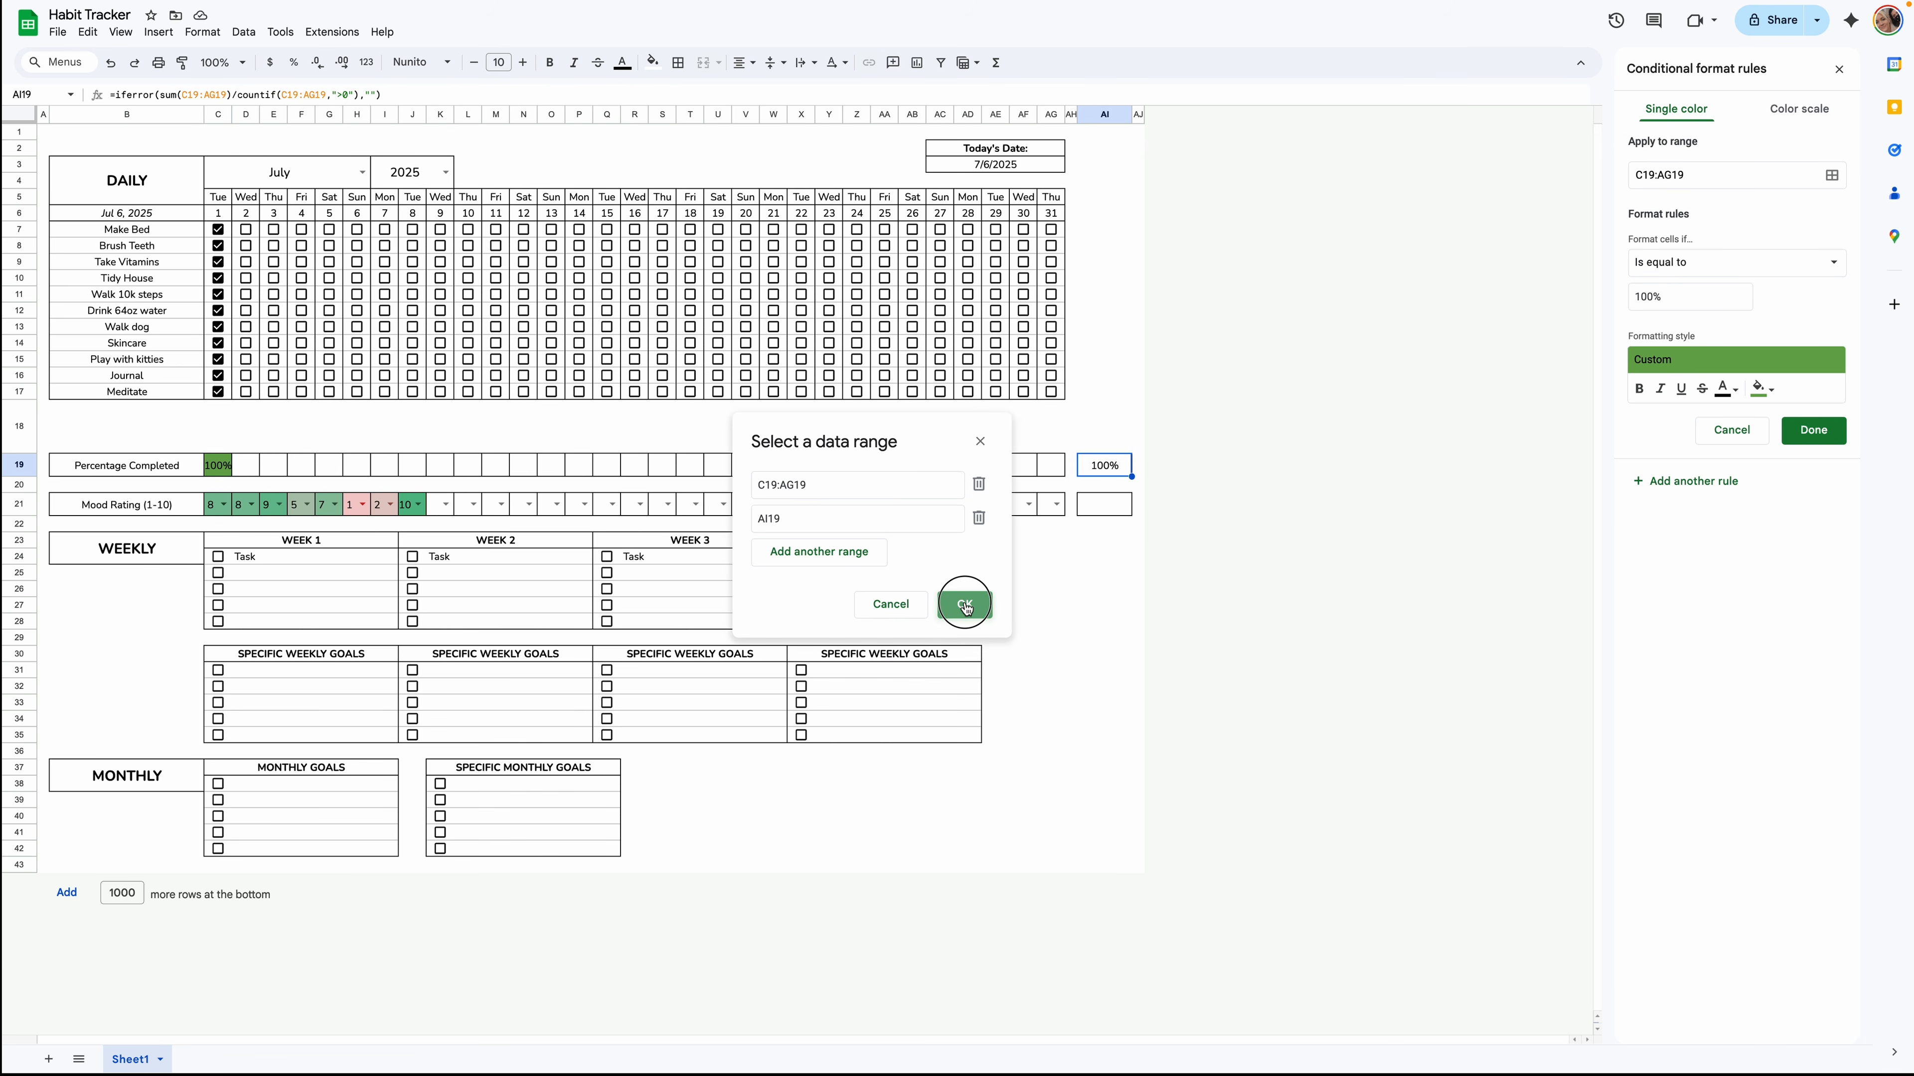
pyautogui.click(1812, 432)
# Add AI19 to the range of the conditional format rule for values greater than or equal to 70%.
pyautogui.click(828, 465)
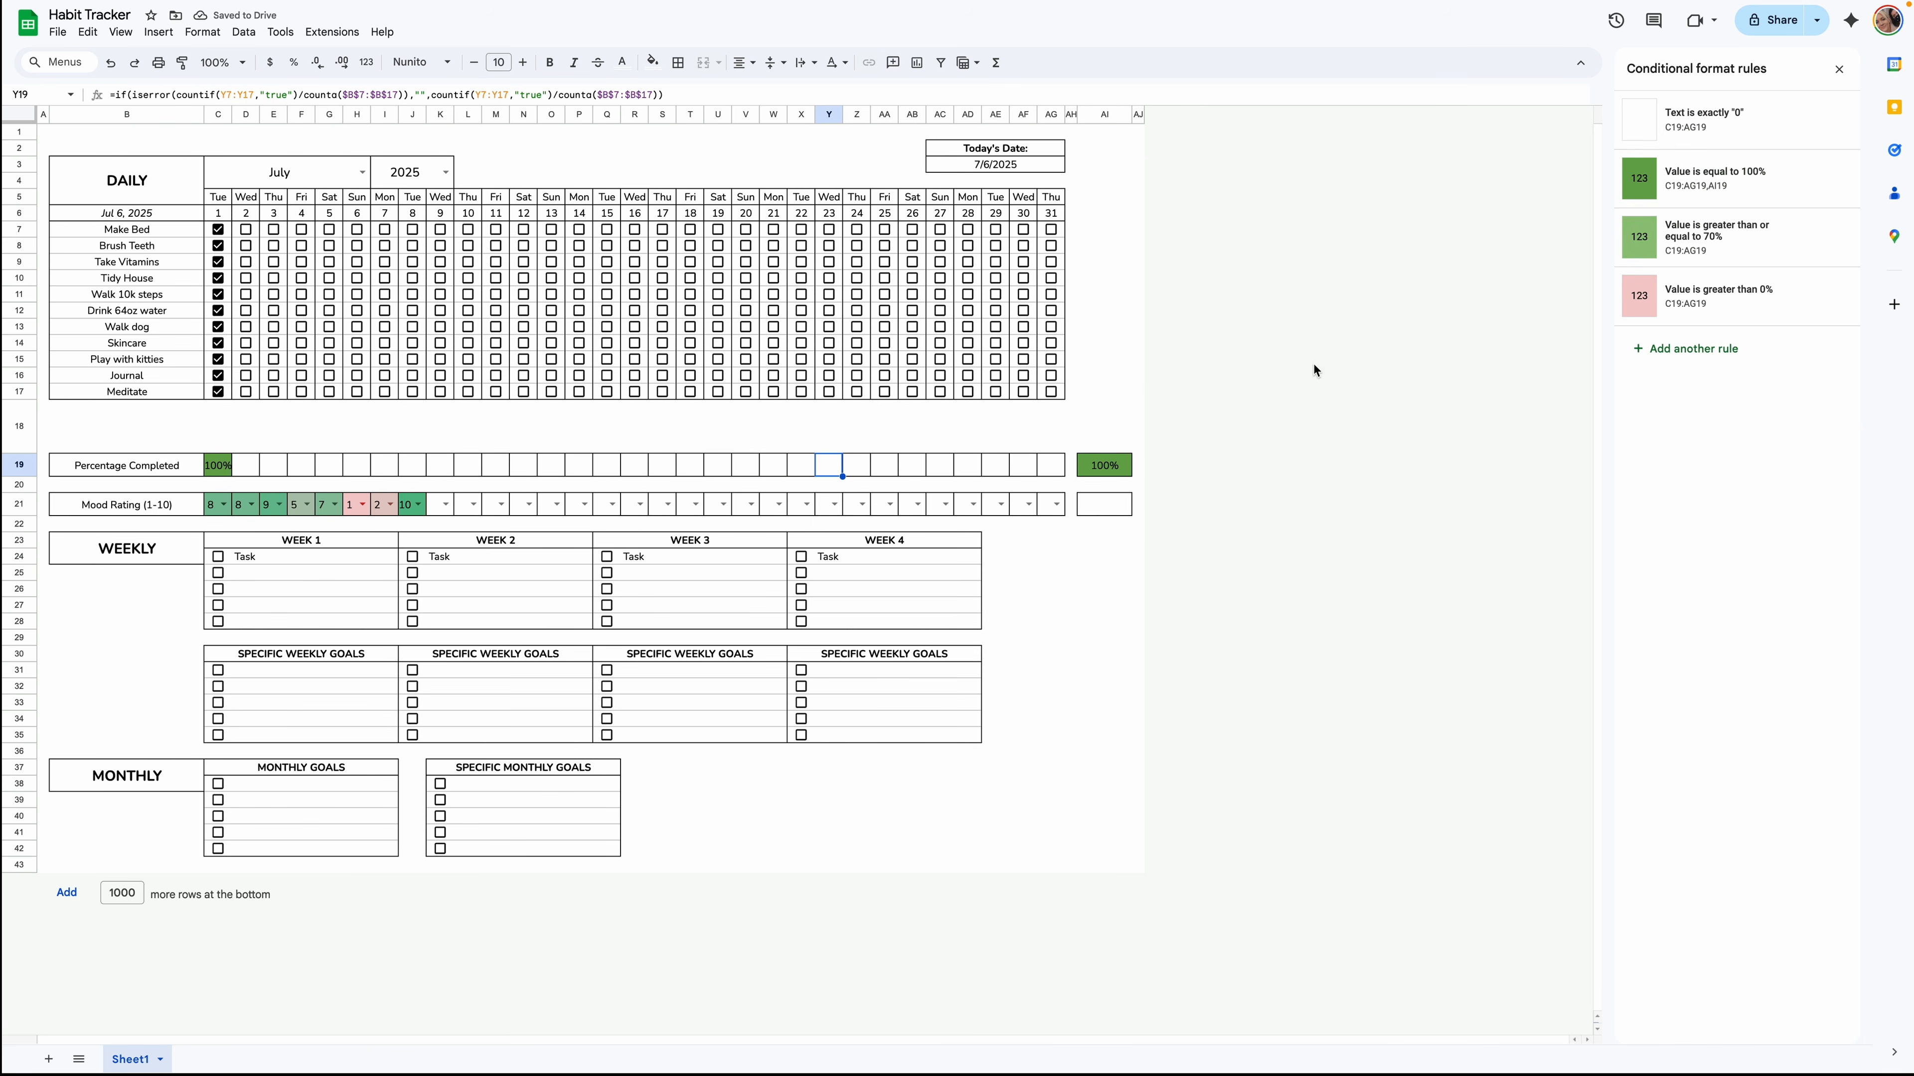
pyautogui.click(1693, 245)
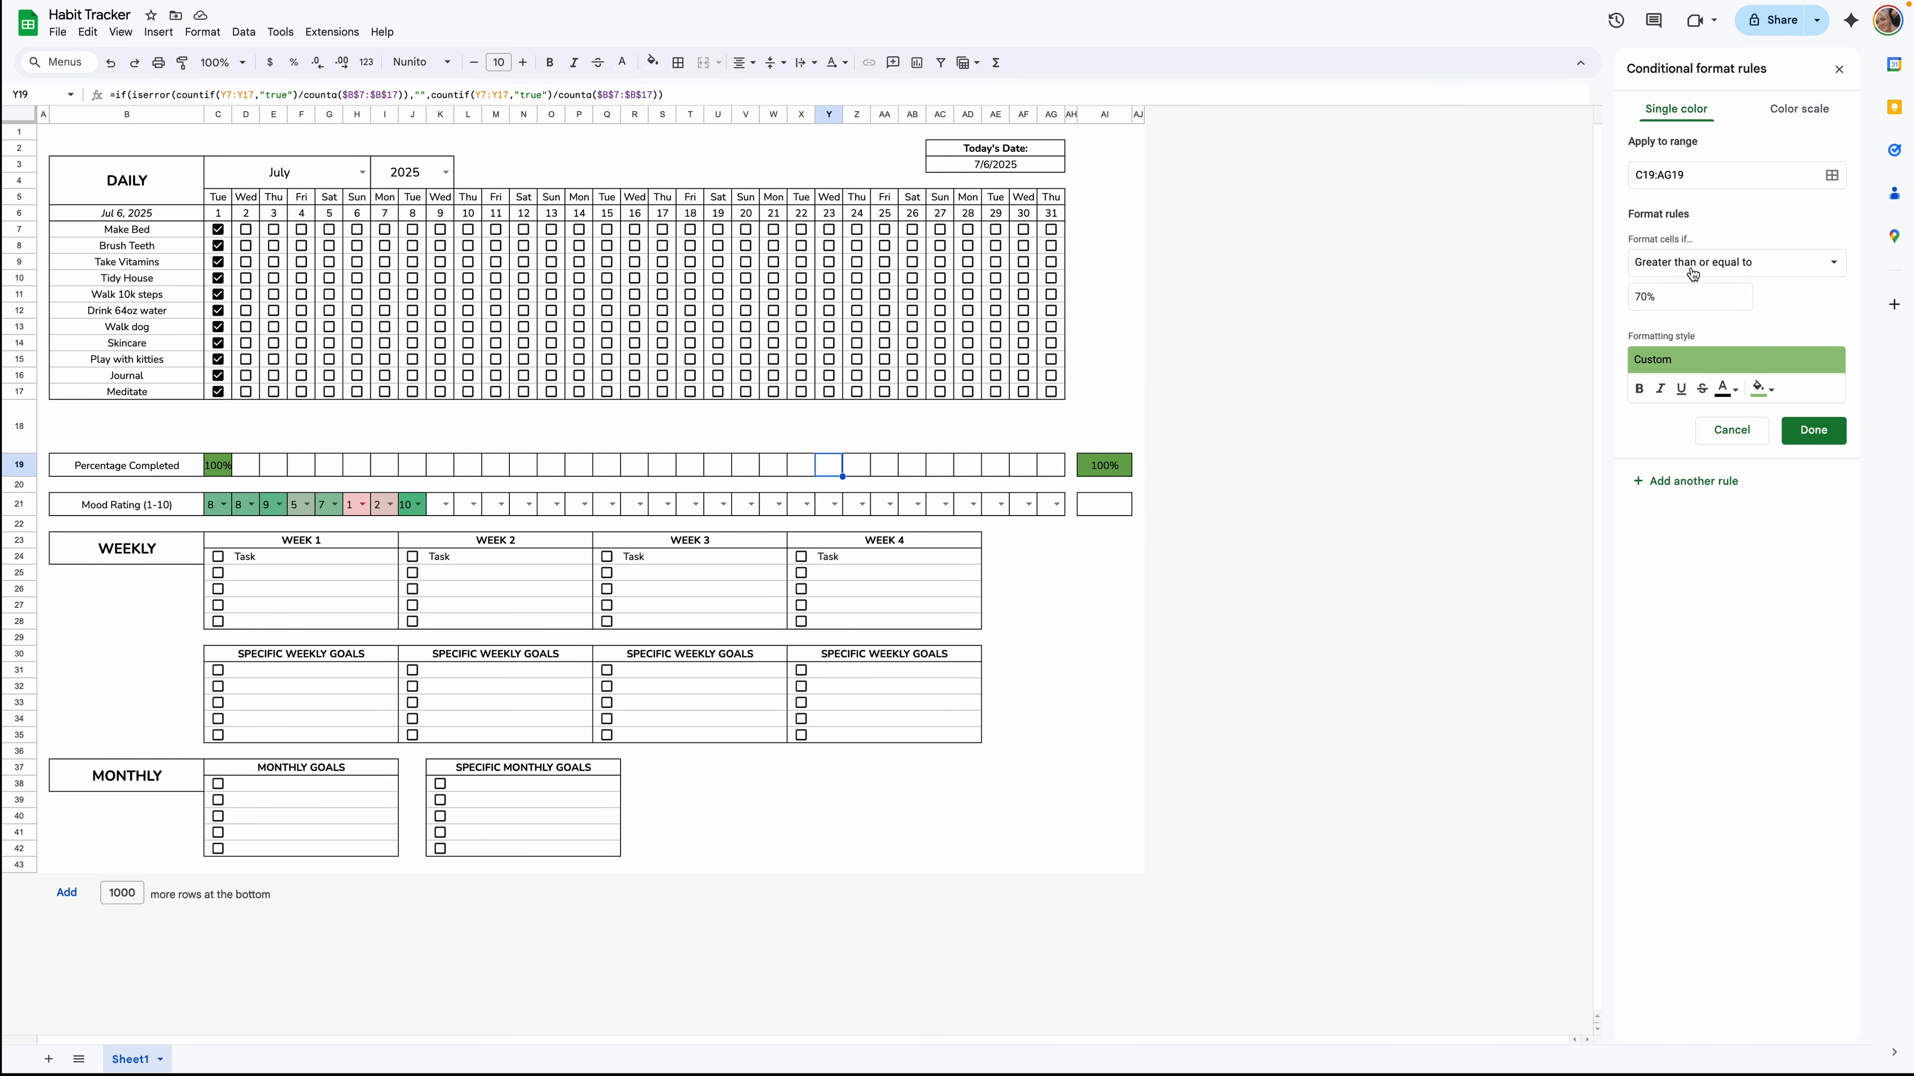
pyautogui.click(1831, 175)
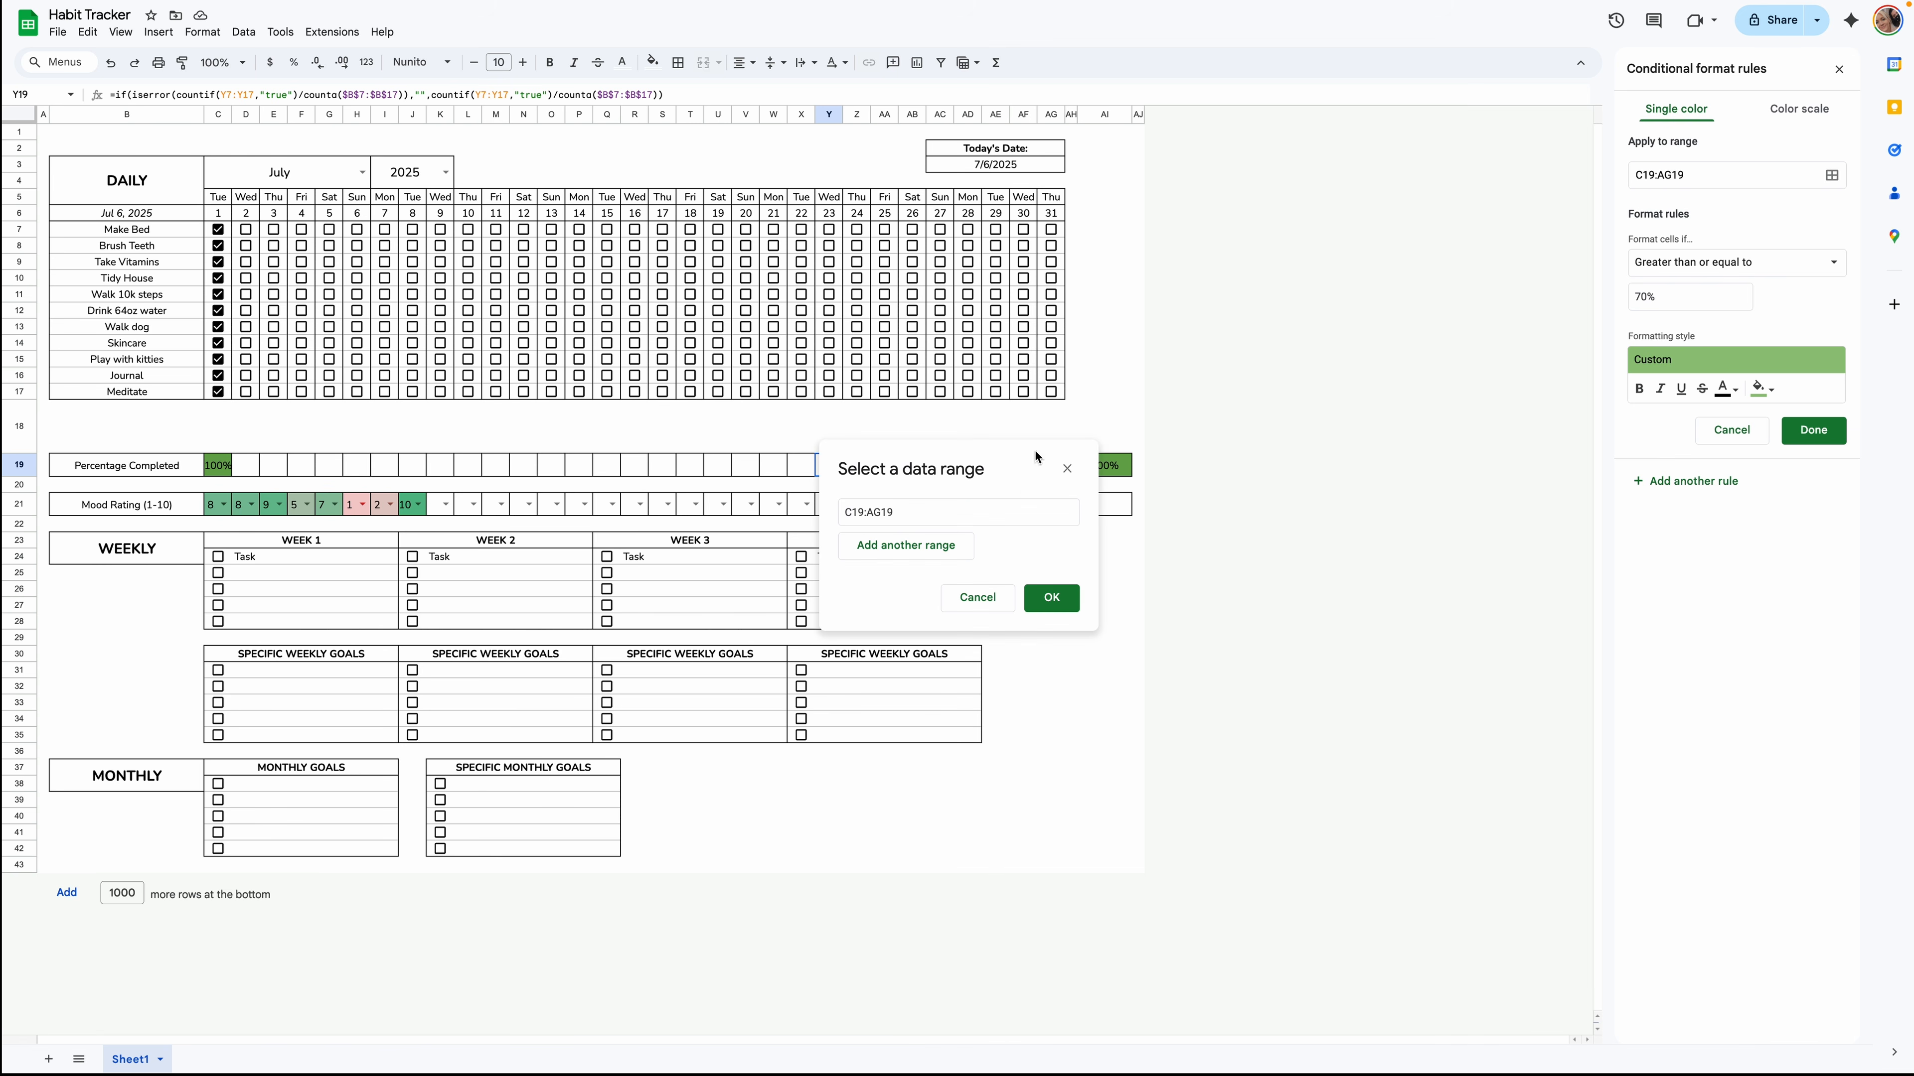
pyautogui.click(957, 544)
pyautogui.click(1119, 467)
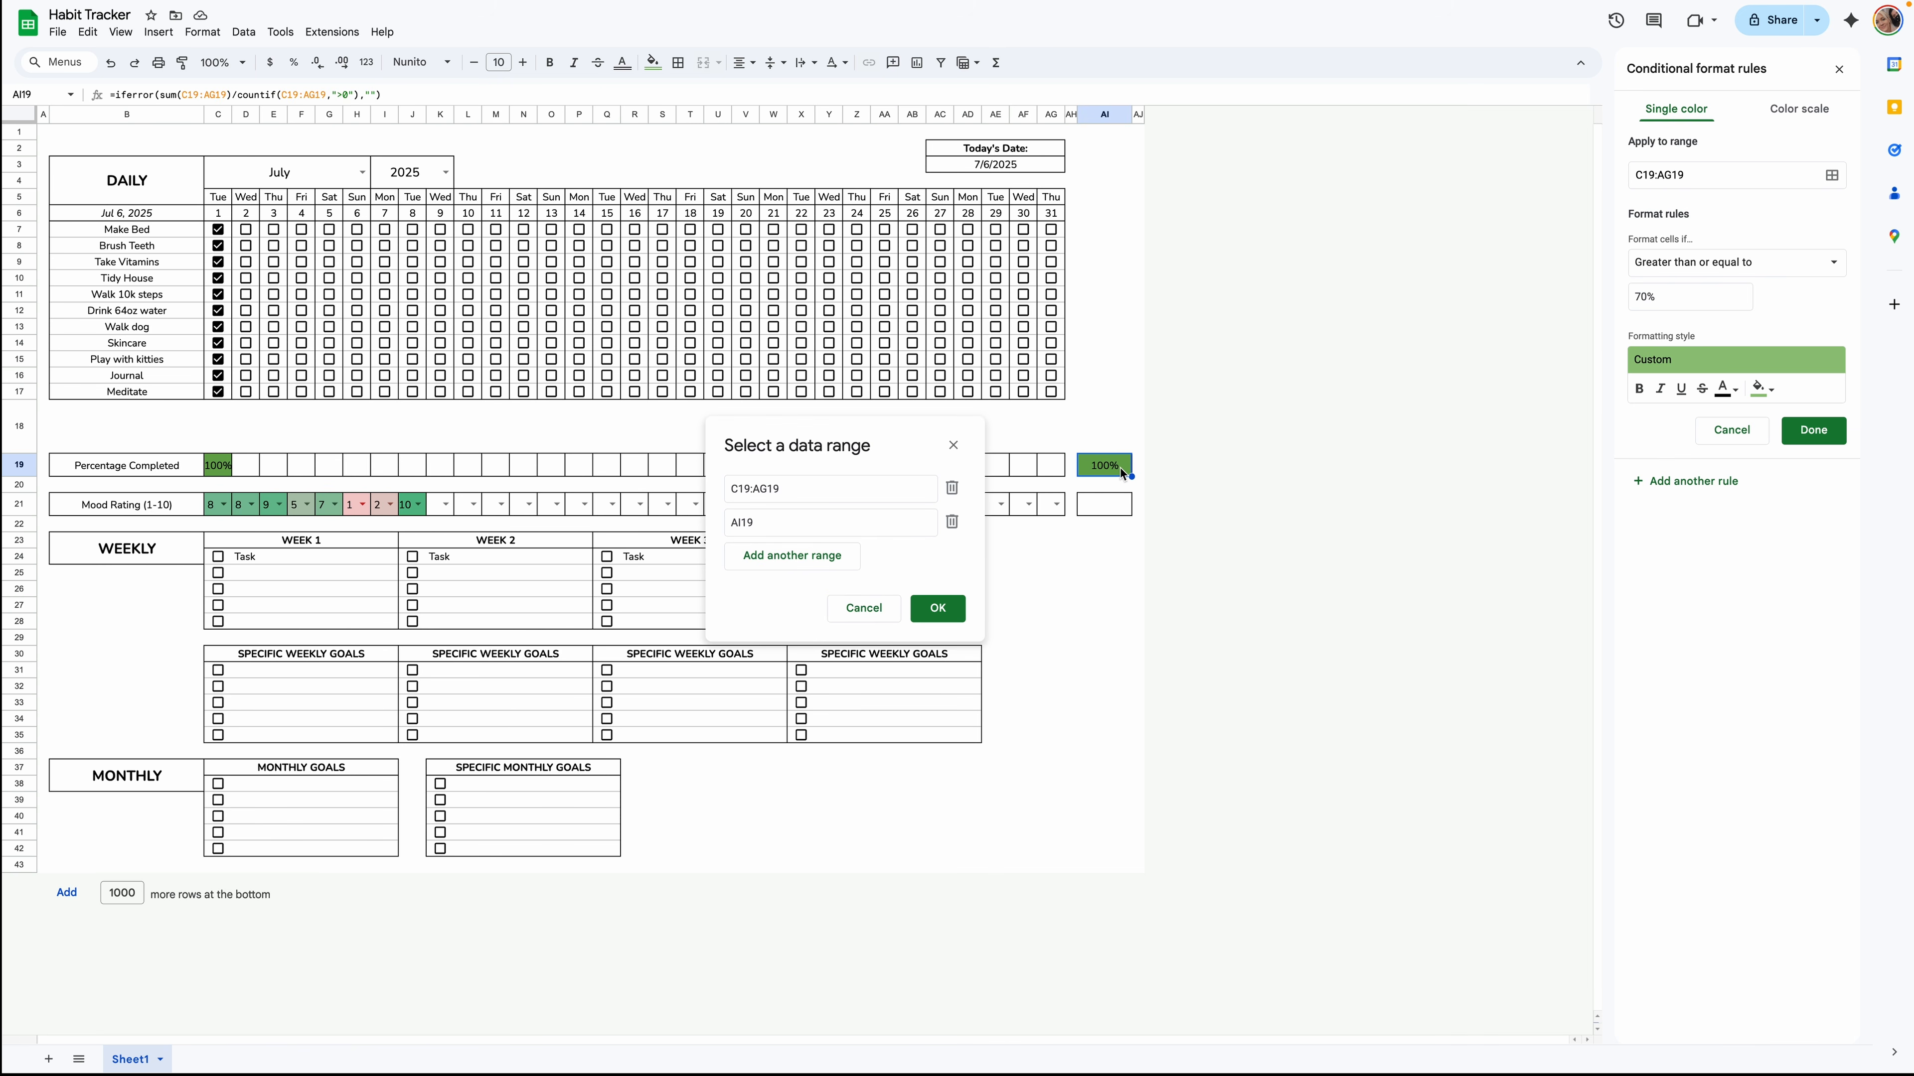
pyautogui.click(932, 607)
pyautogui.click(1814, 430)
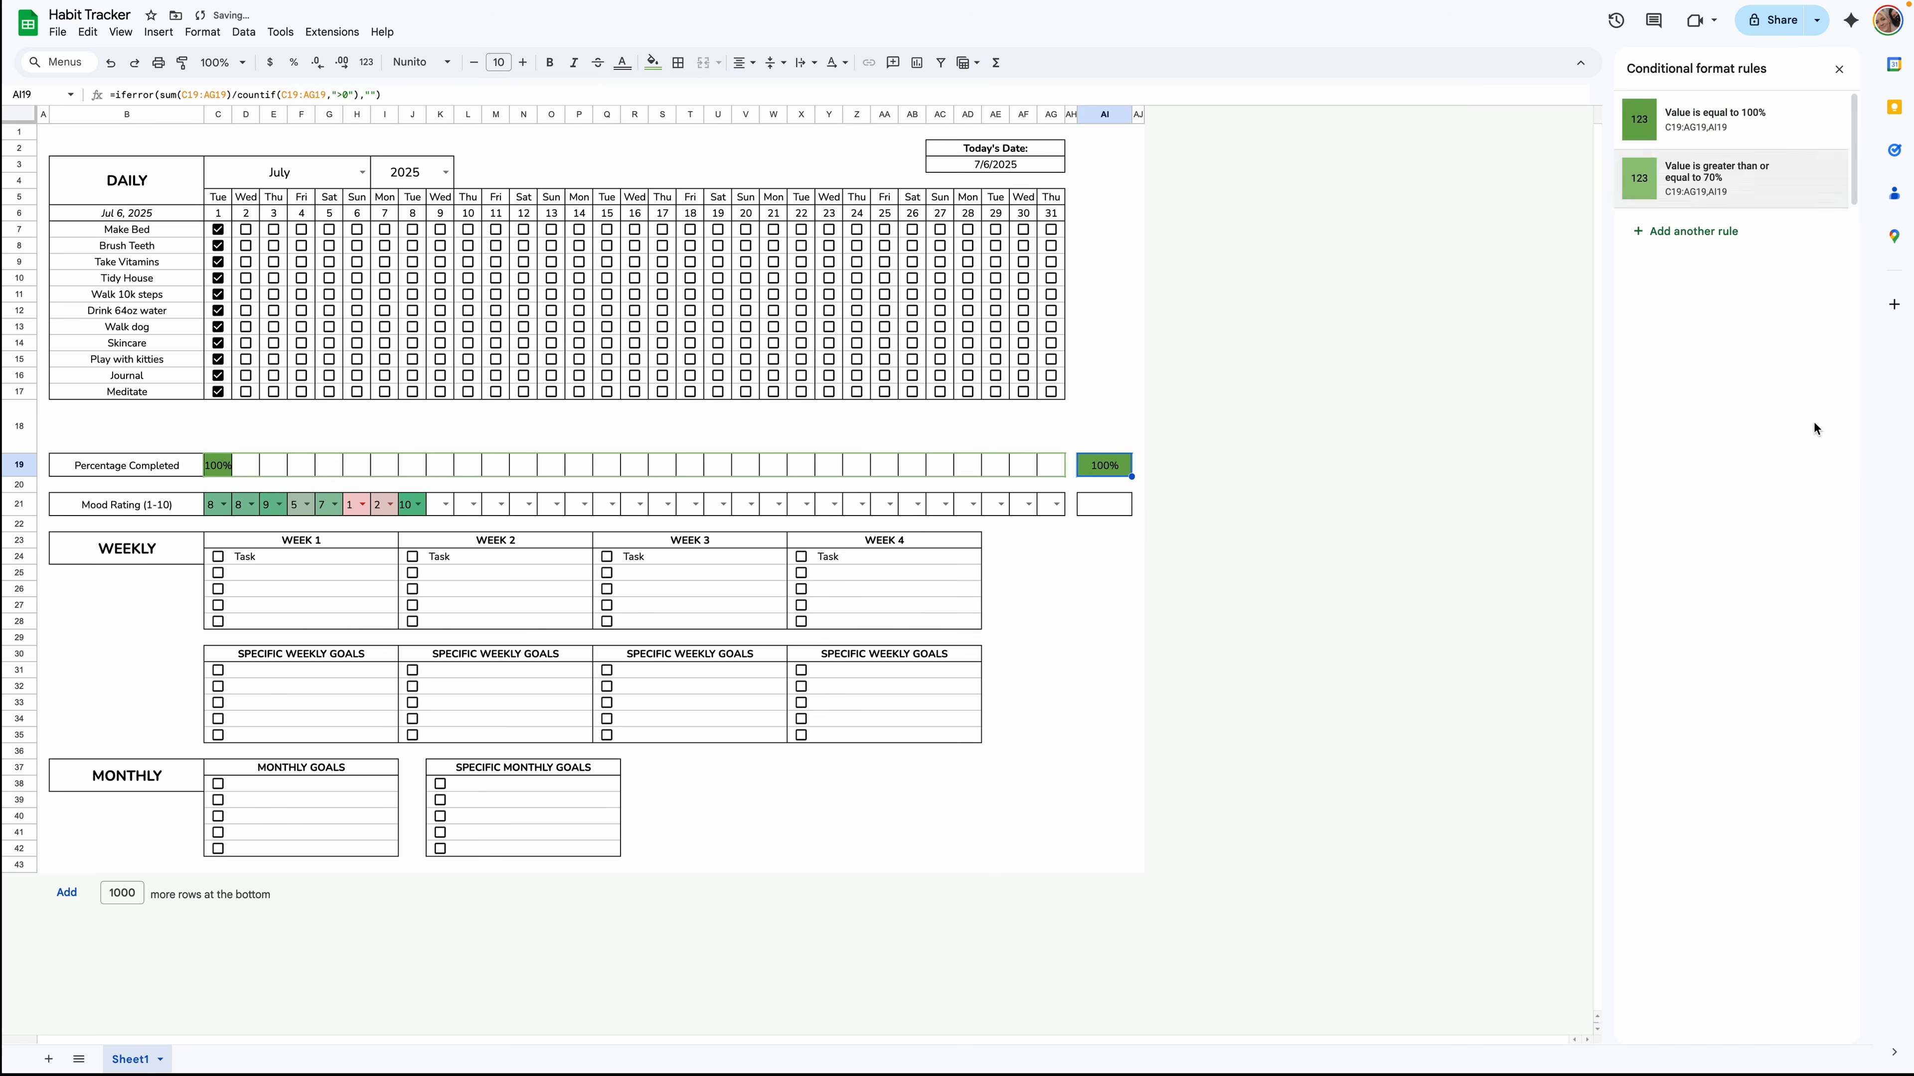
# Add AI19 to the range of the conditional format rule for values greater than 0%.
pyautogui.click(908, 465)
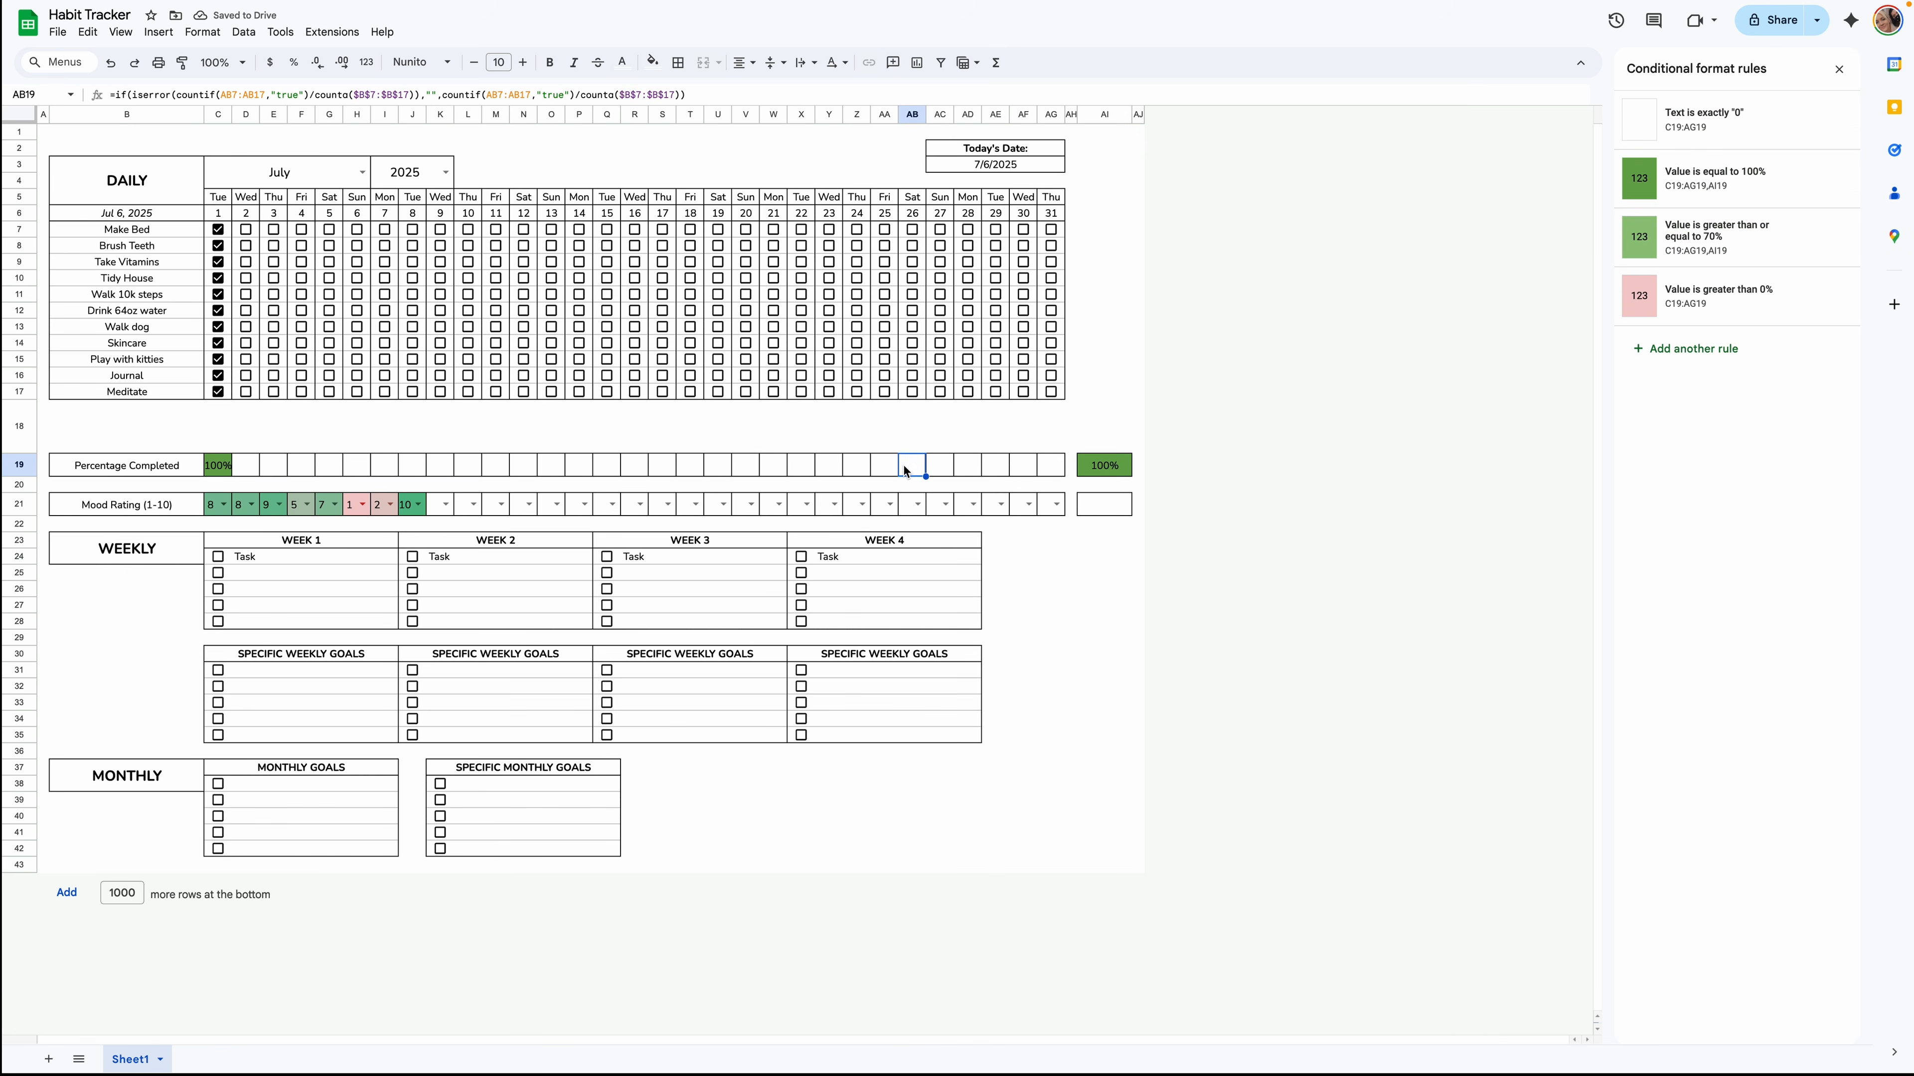
pyautogui.click(1690, 304)
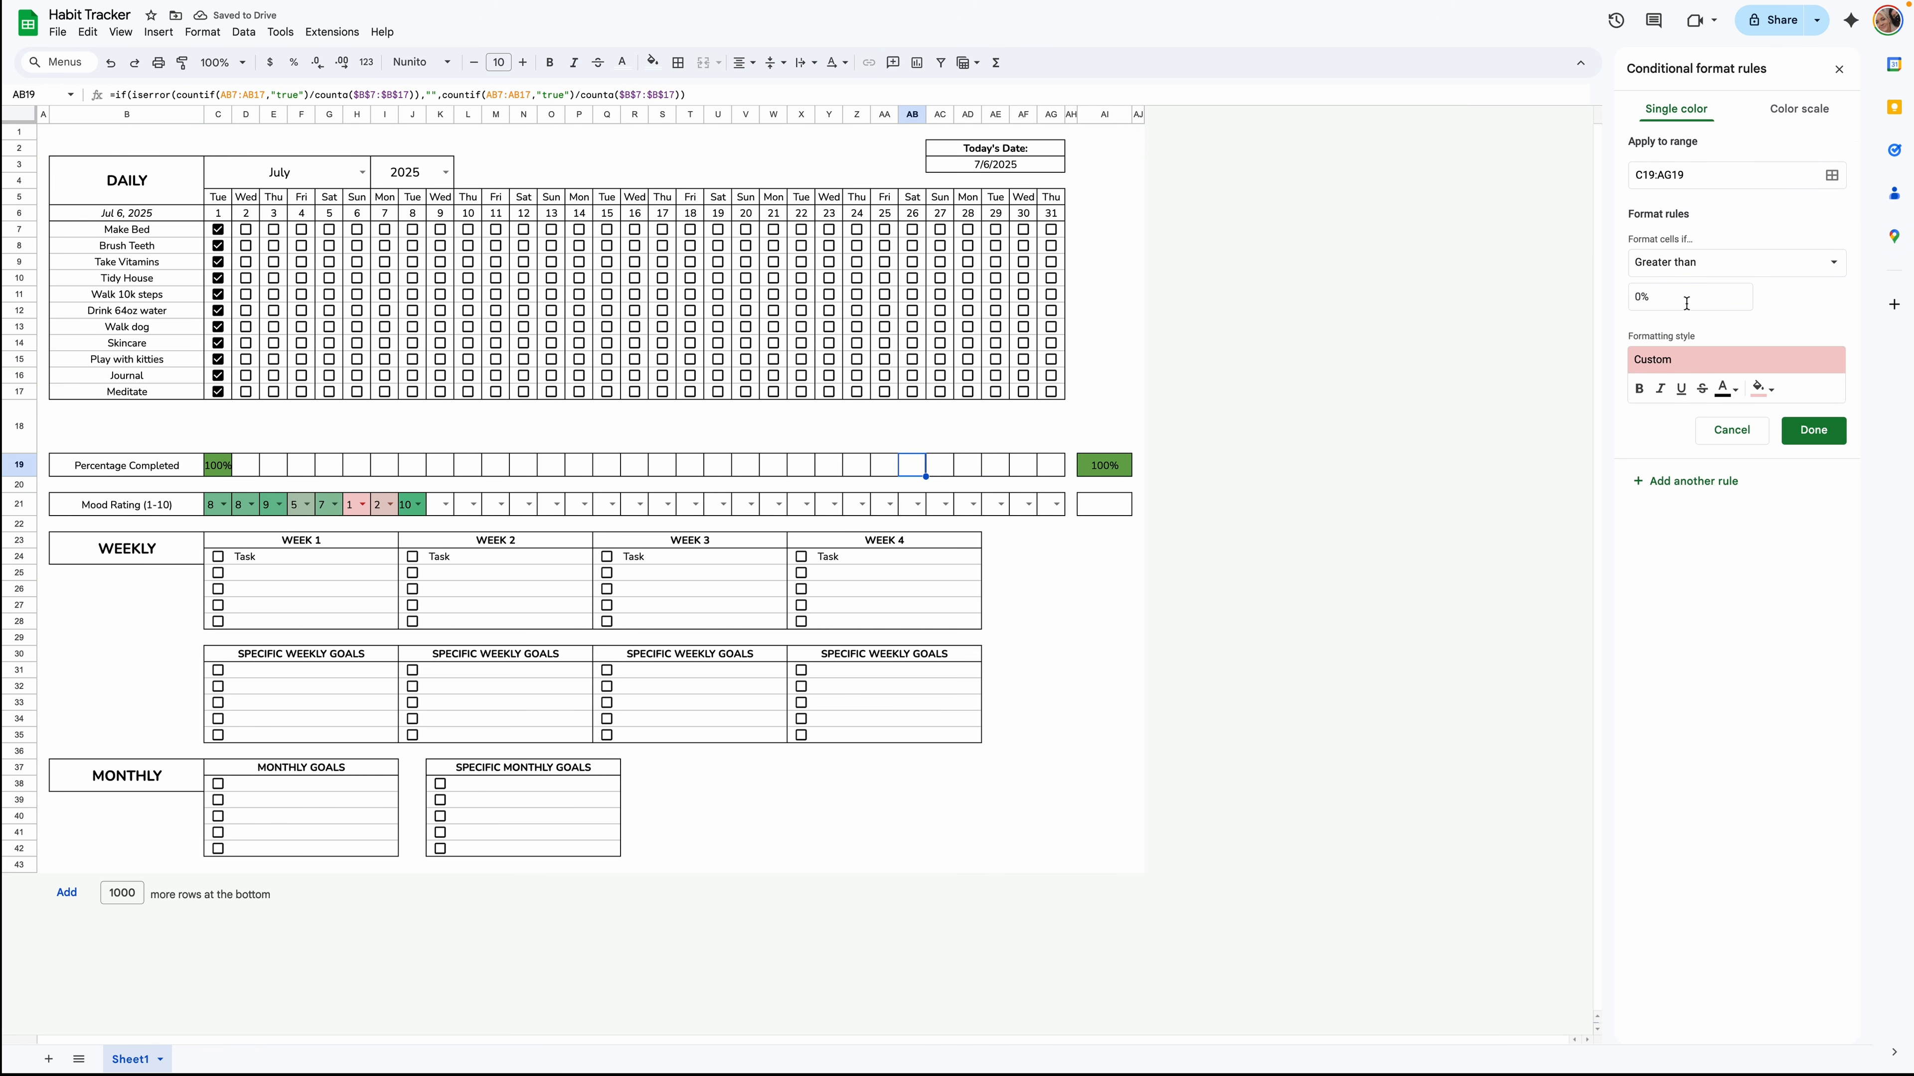
pyautogui.click(1832, 175)
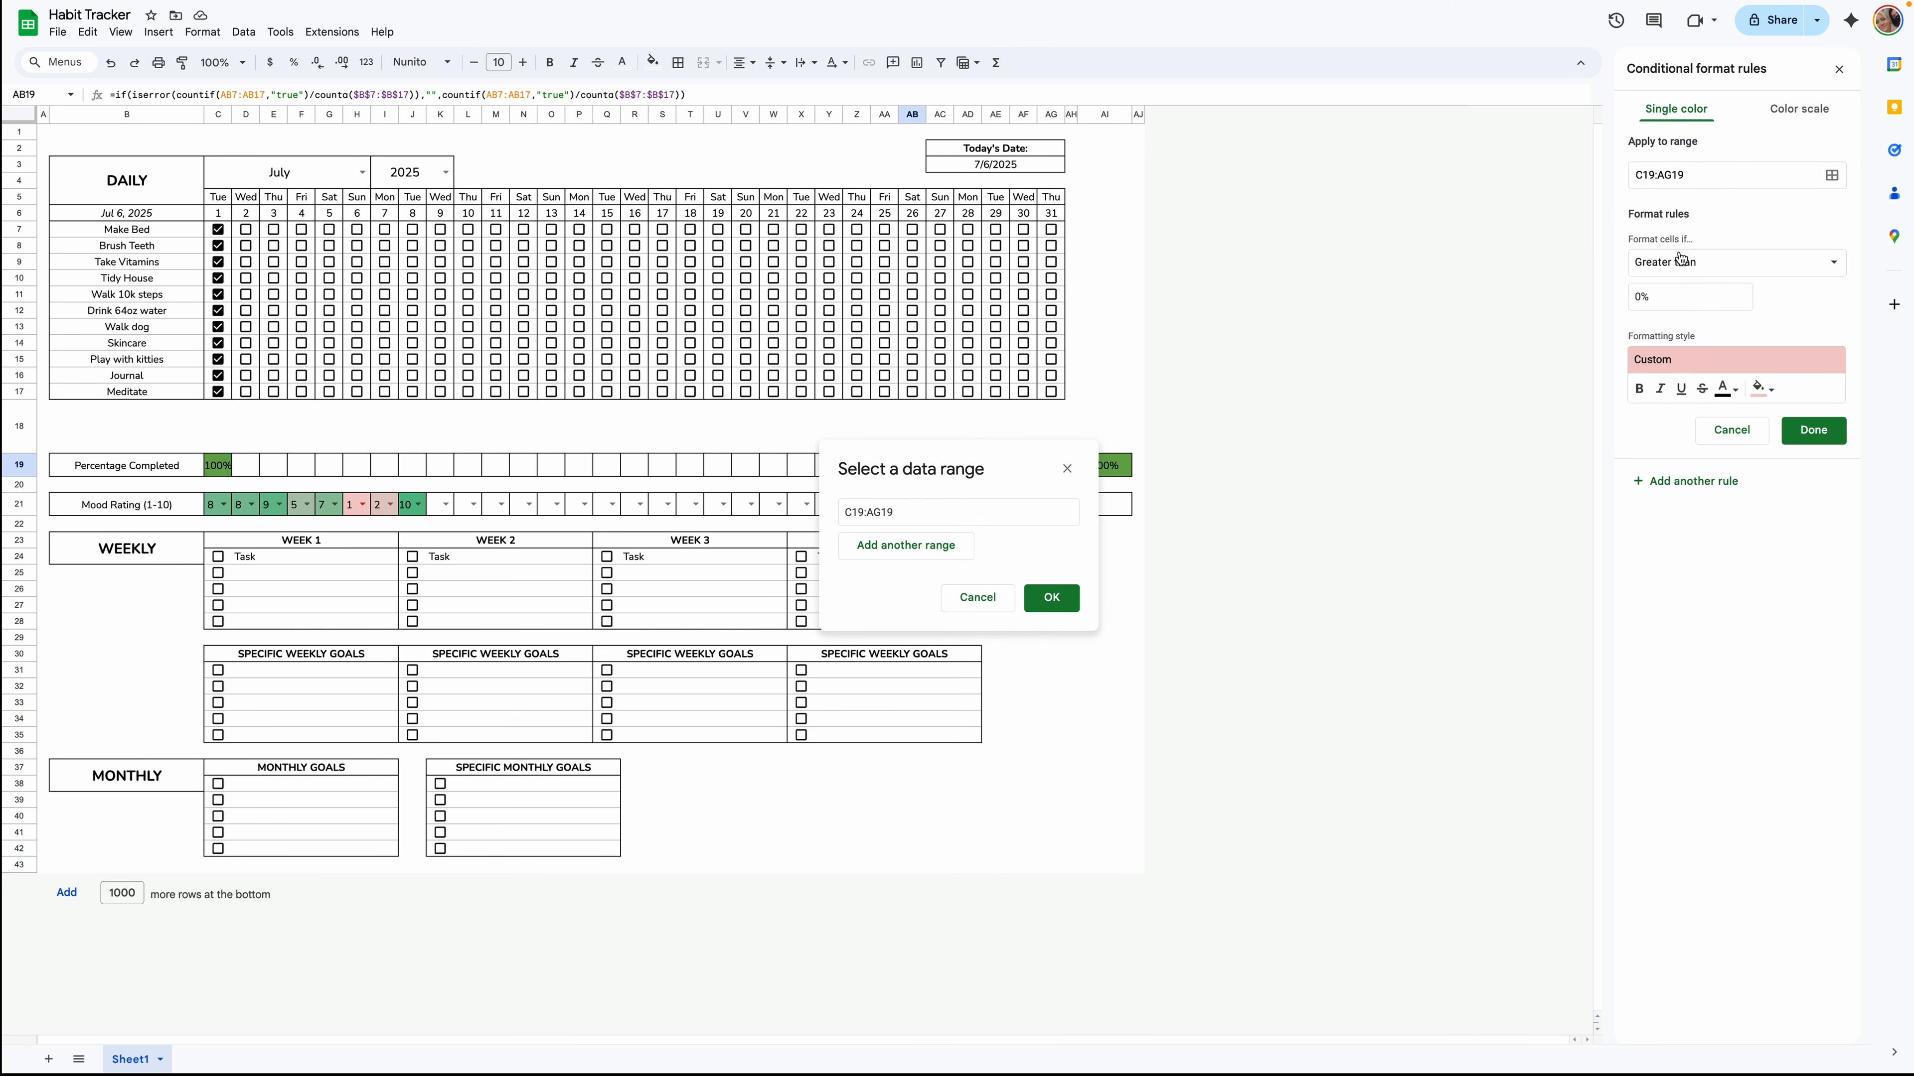
pyautogui.click(948, 556)
pyautogui.click(1115, 468)
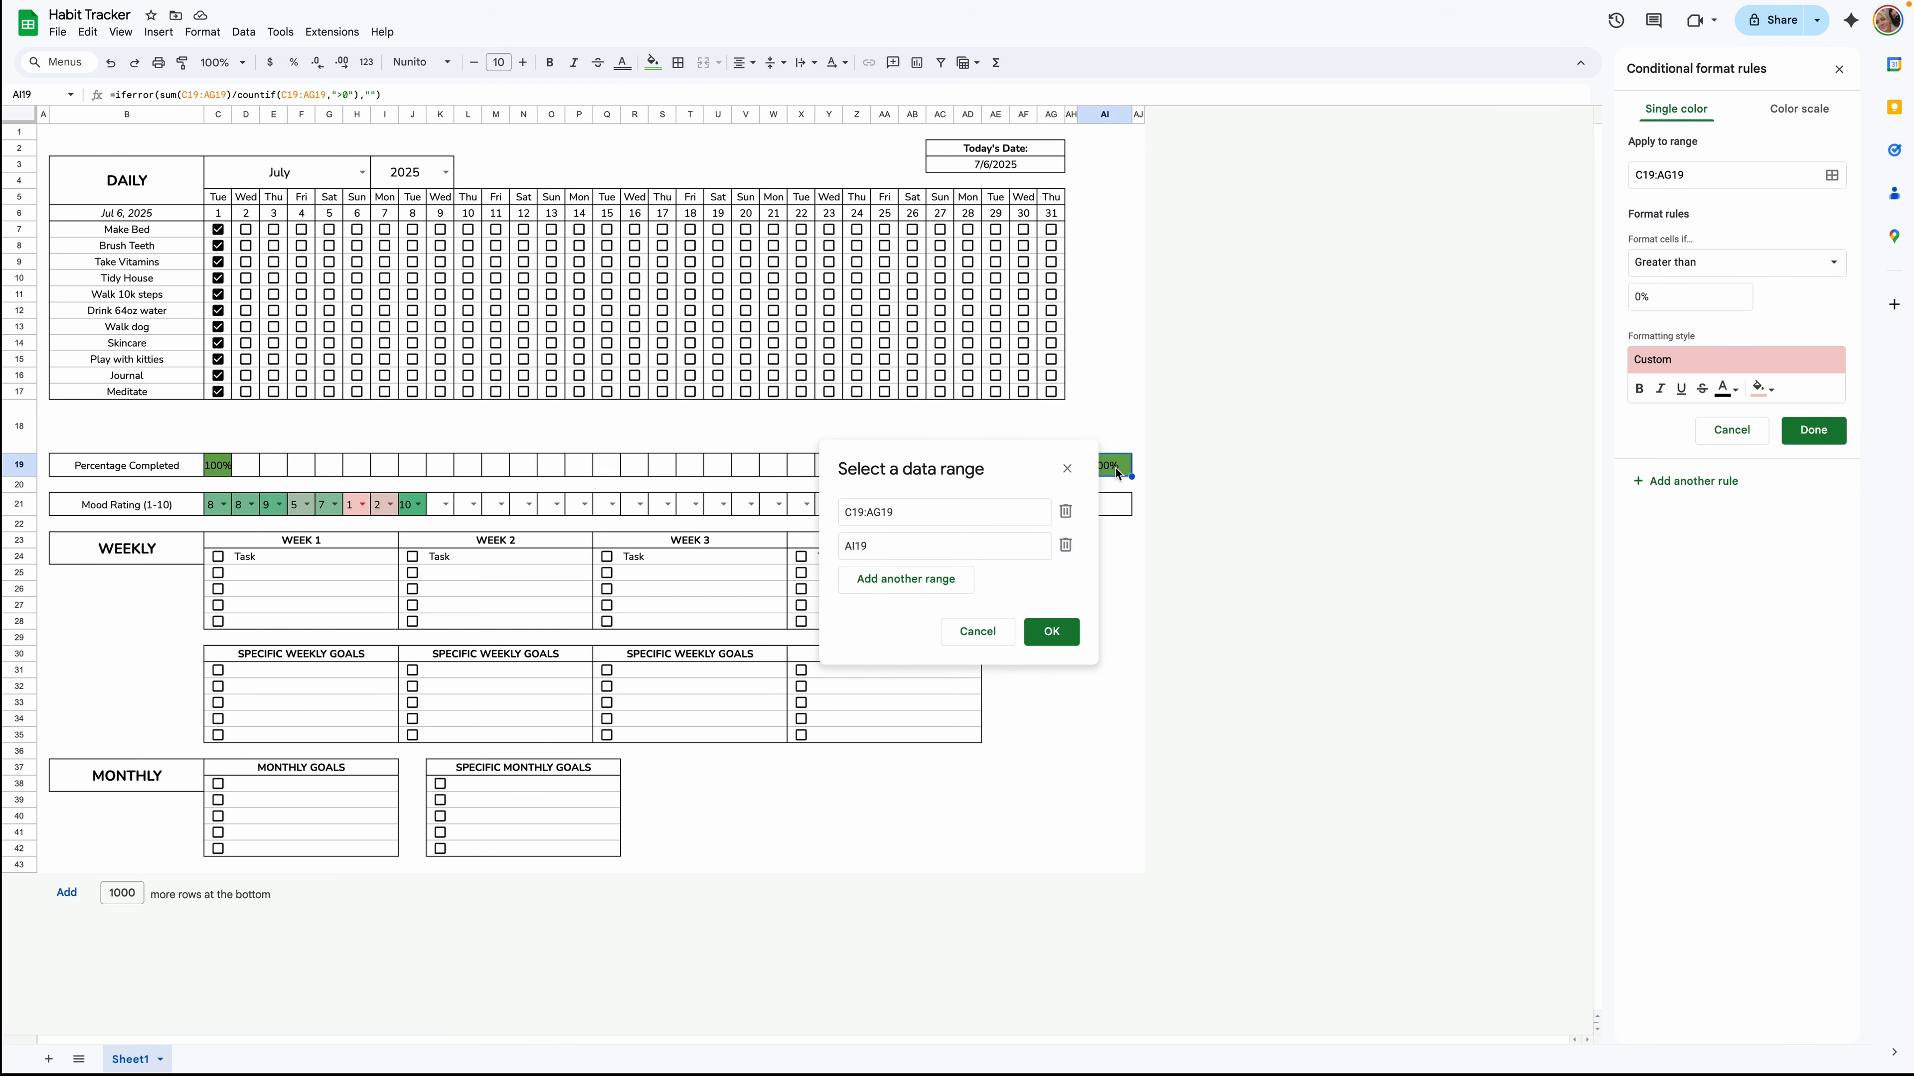
pyautogui.click(1051, 633)
pyautogui.click(1812, 431)
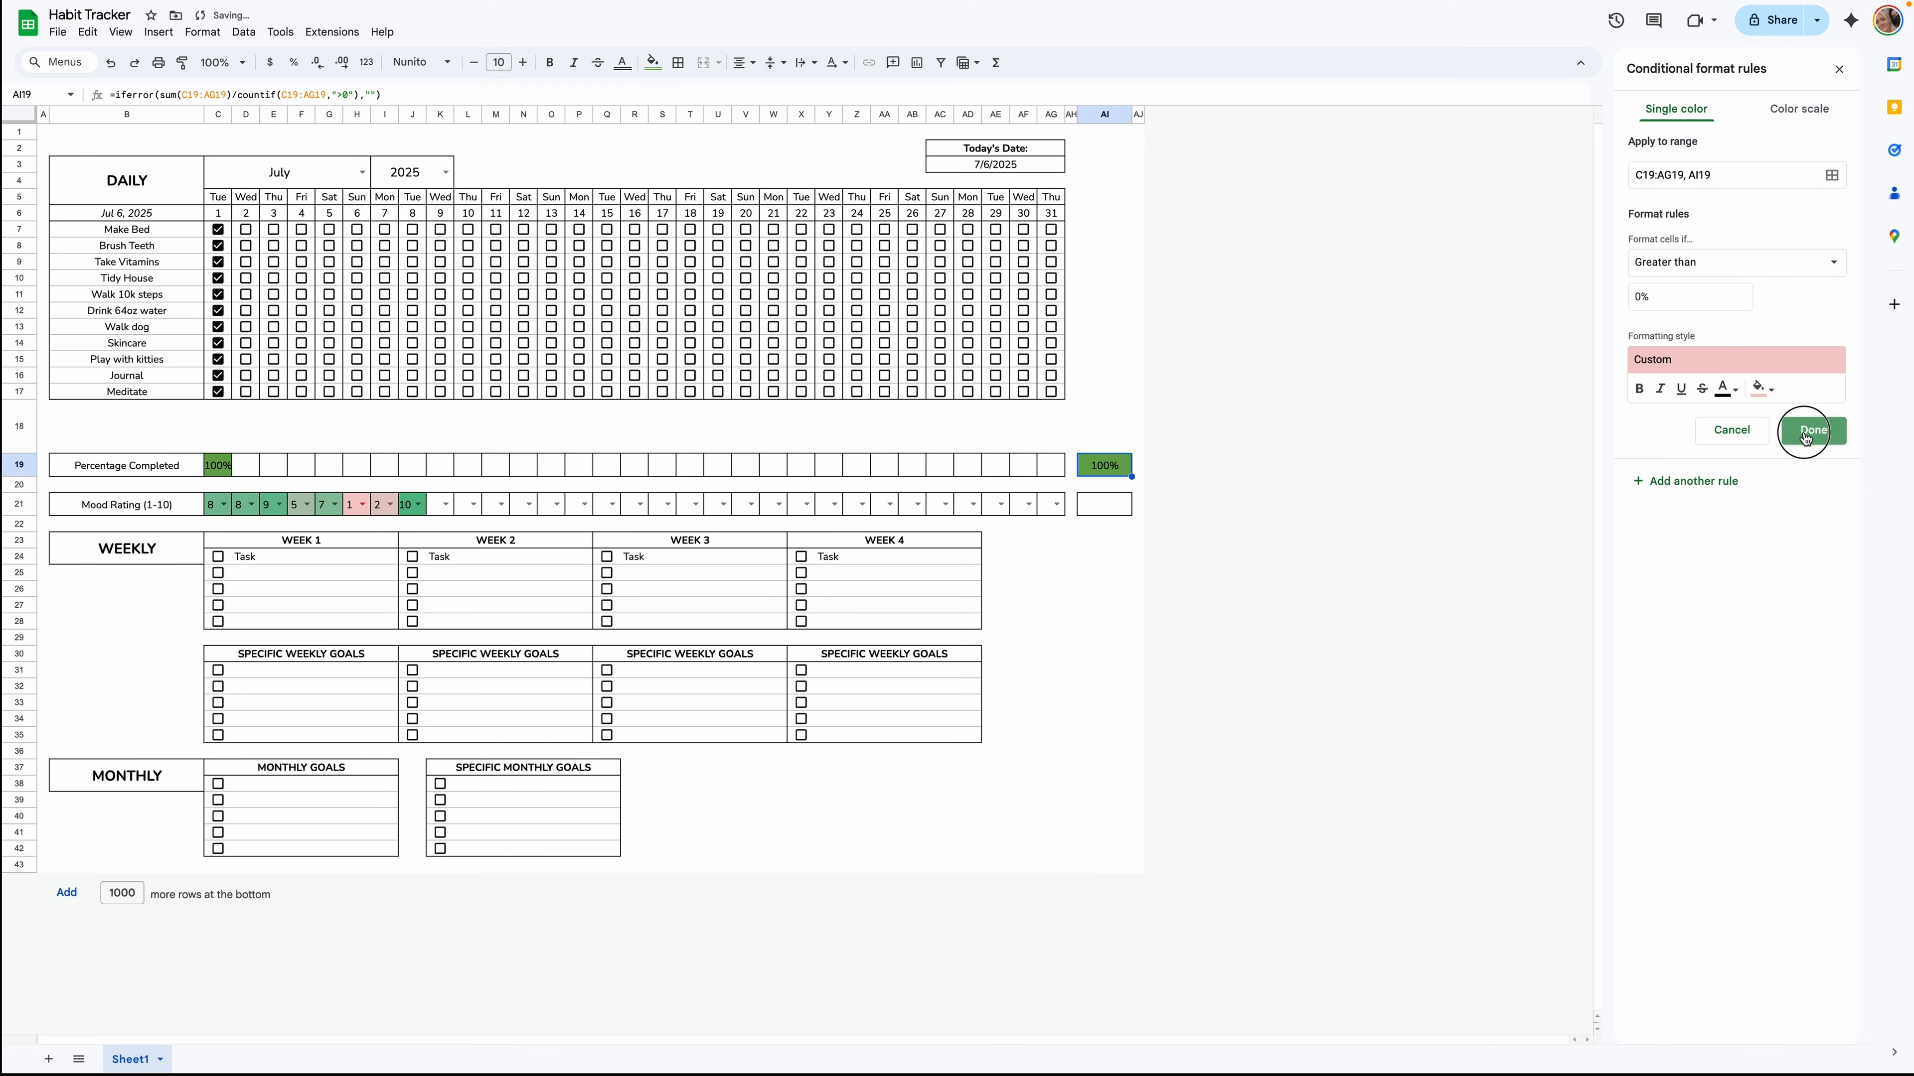
# Enter an AVERAGE formula in AI21 covering the mood ratings in C21:AG21.
pyautogui.click(1106, 506)
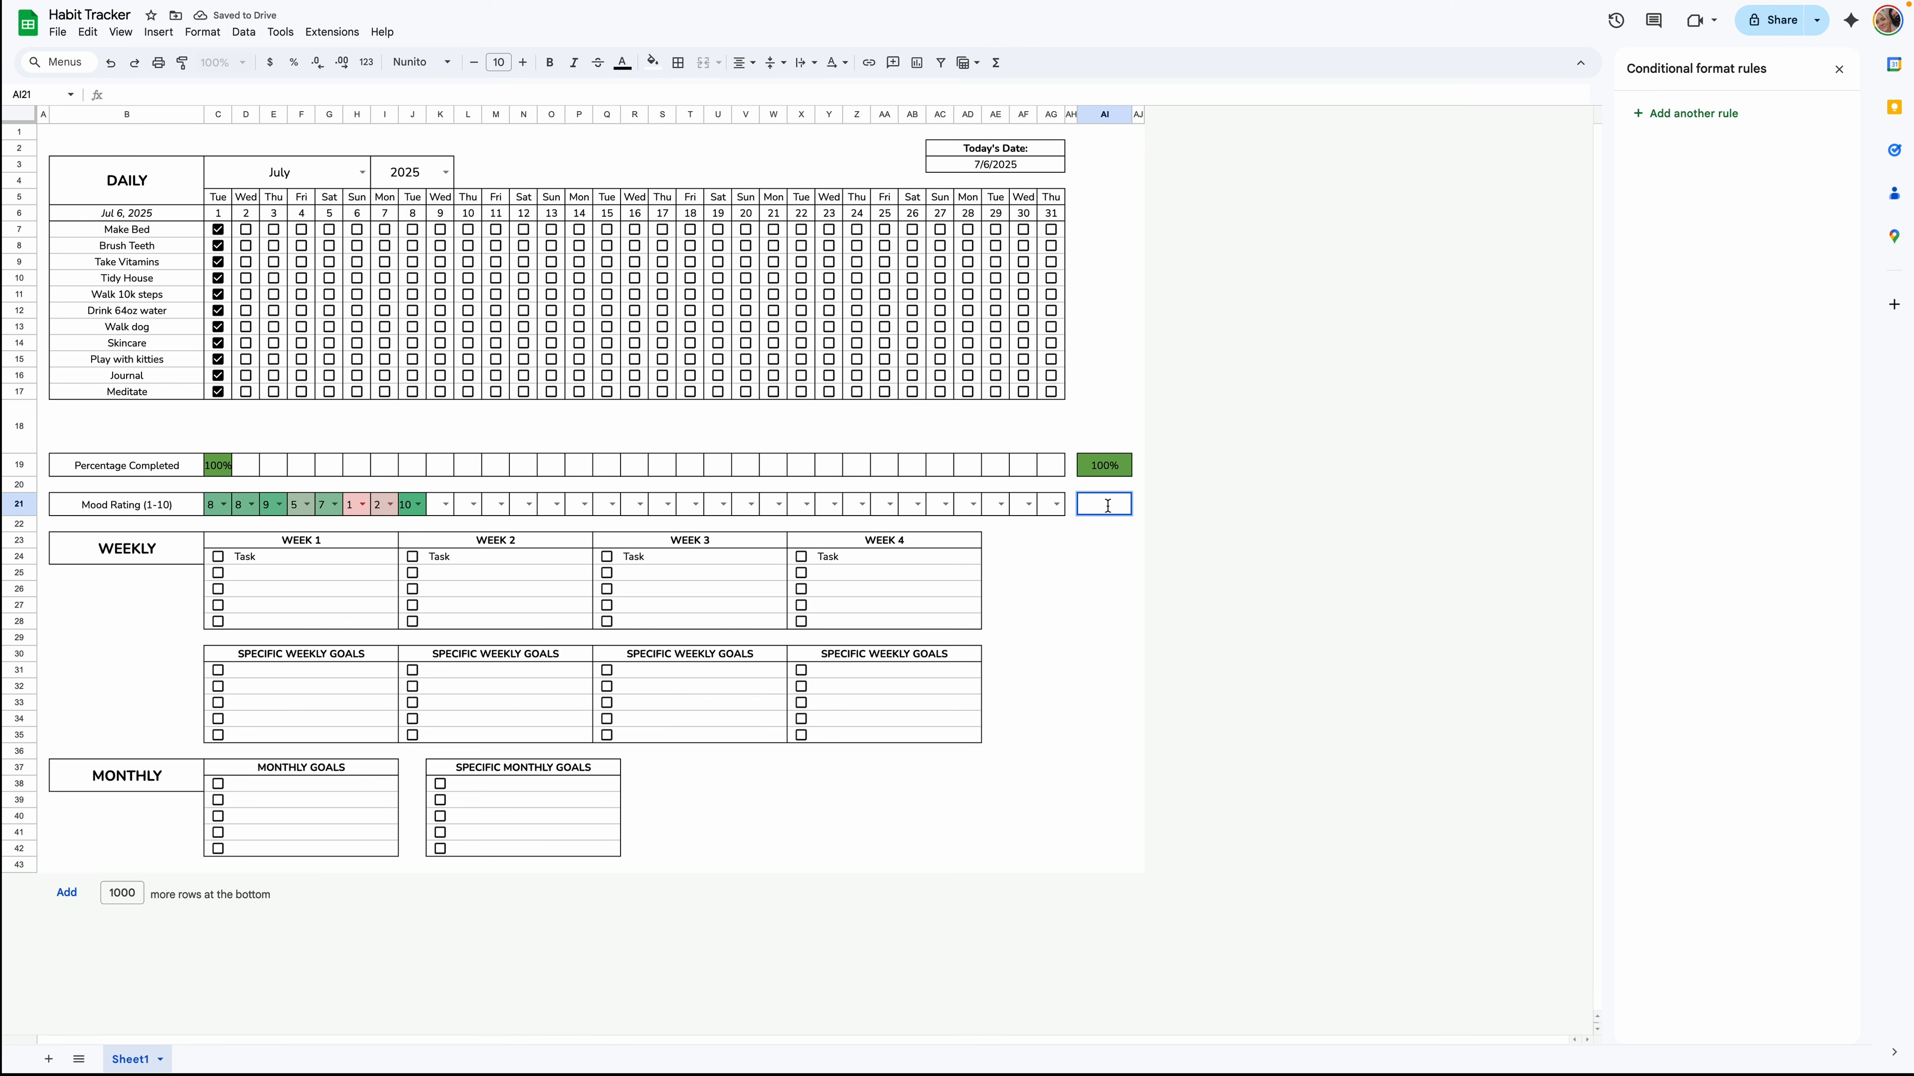
pyautogui.write('=average(')
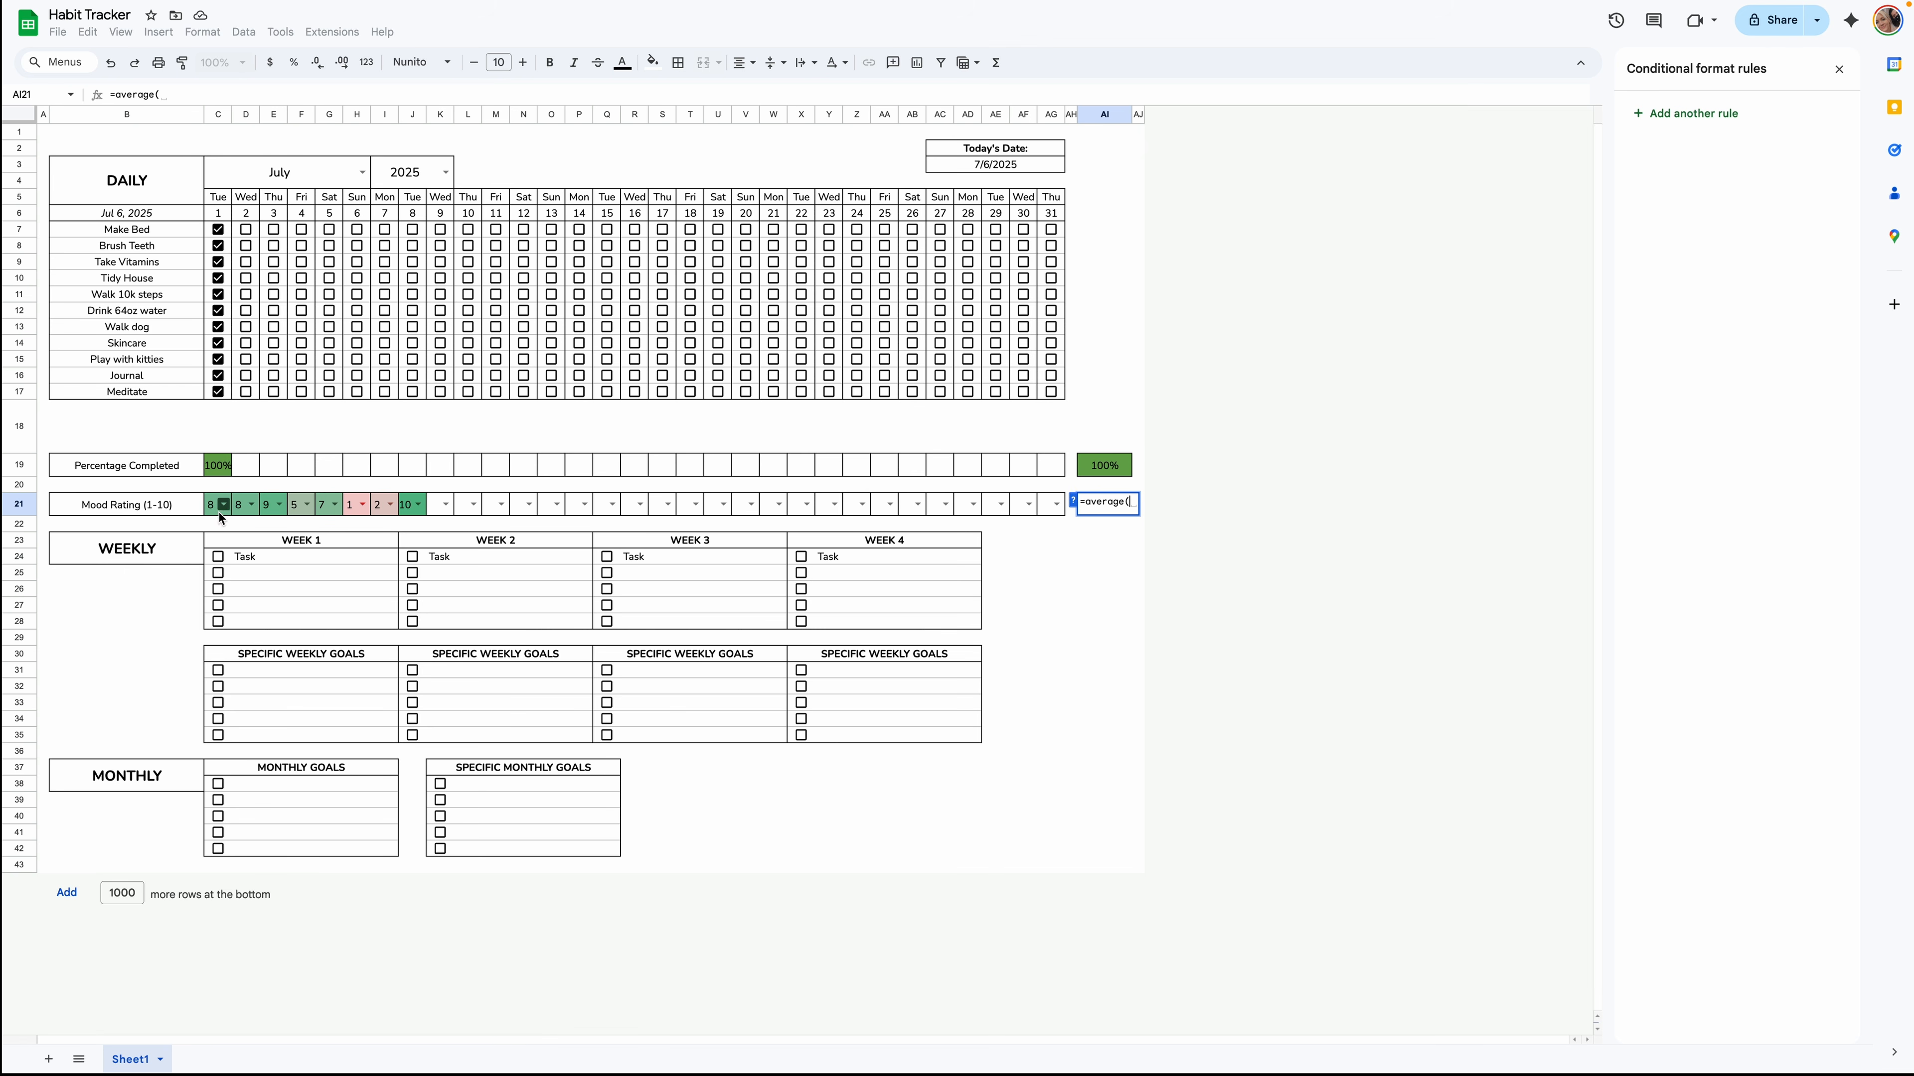
pyautogui.moveTo(218, 512); pyautogui.dragTo(1051, 506)
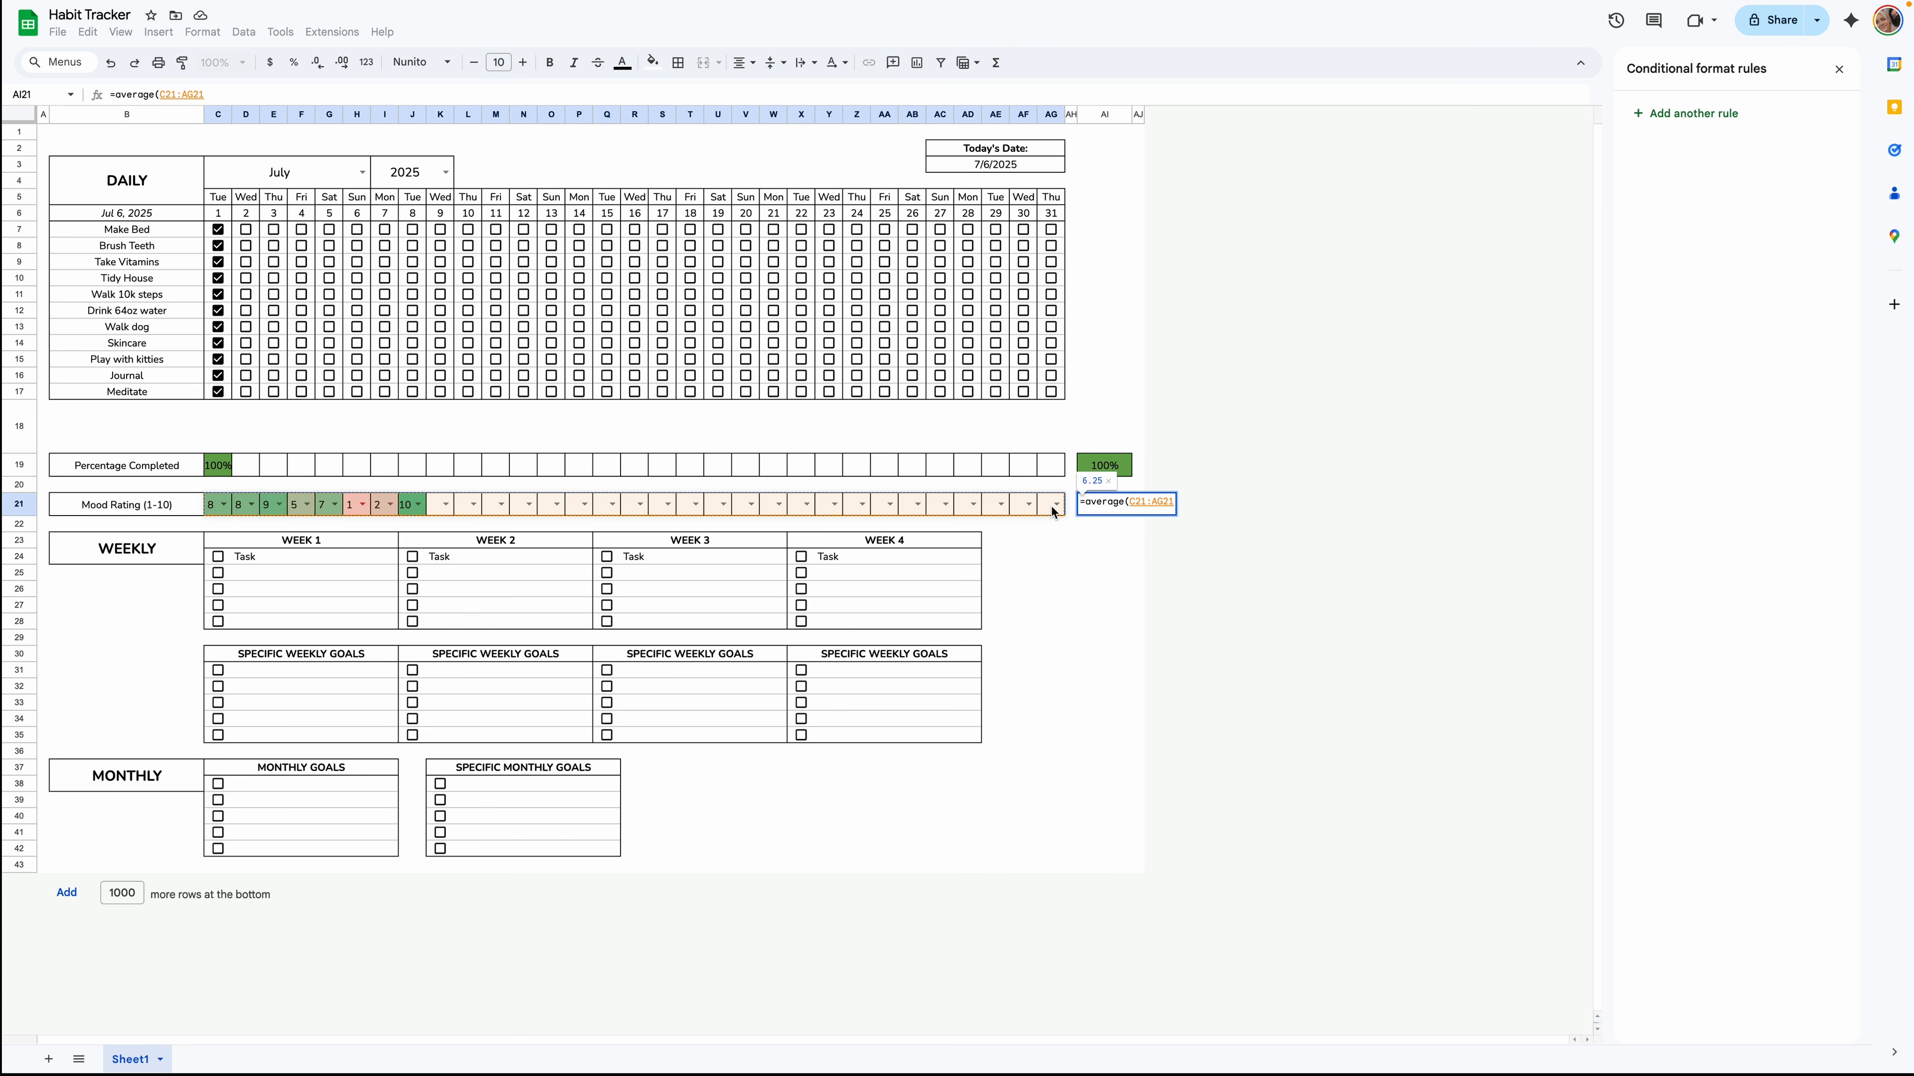
pyautogui.press('Return')
# Clear the mood ratings in C21:J21 and change the AI21 formula to =iferror(average(C21:AG21),).
pyautogui.moveTo(206, 513); pyautogui.dragTo(409, 503)
pyautogui.press('Delete')
pyautogui.click(1104, 504)
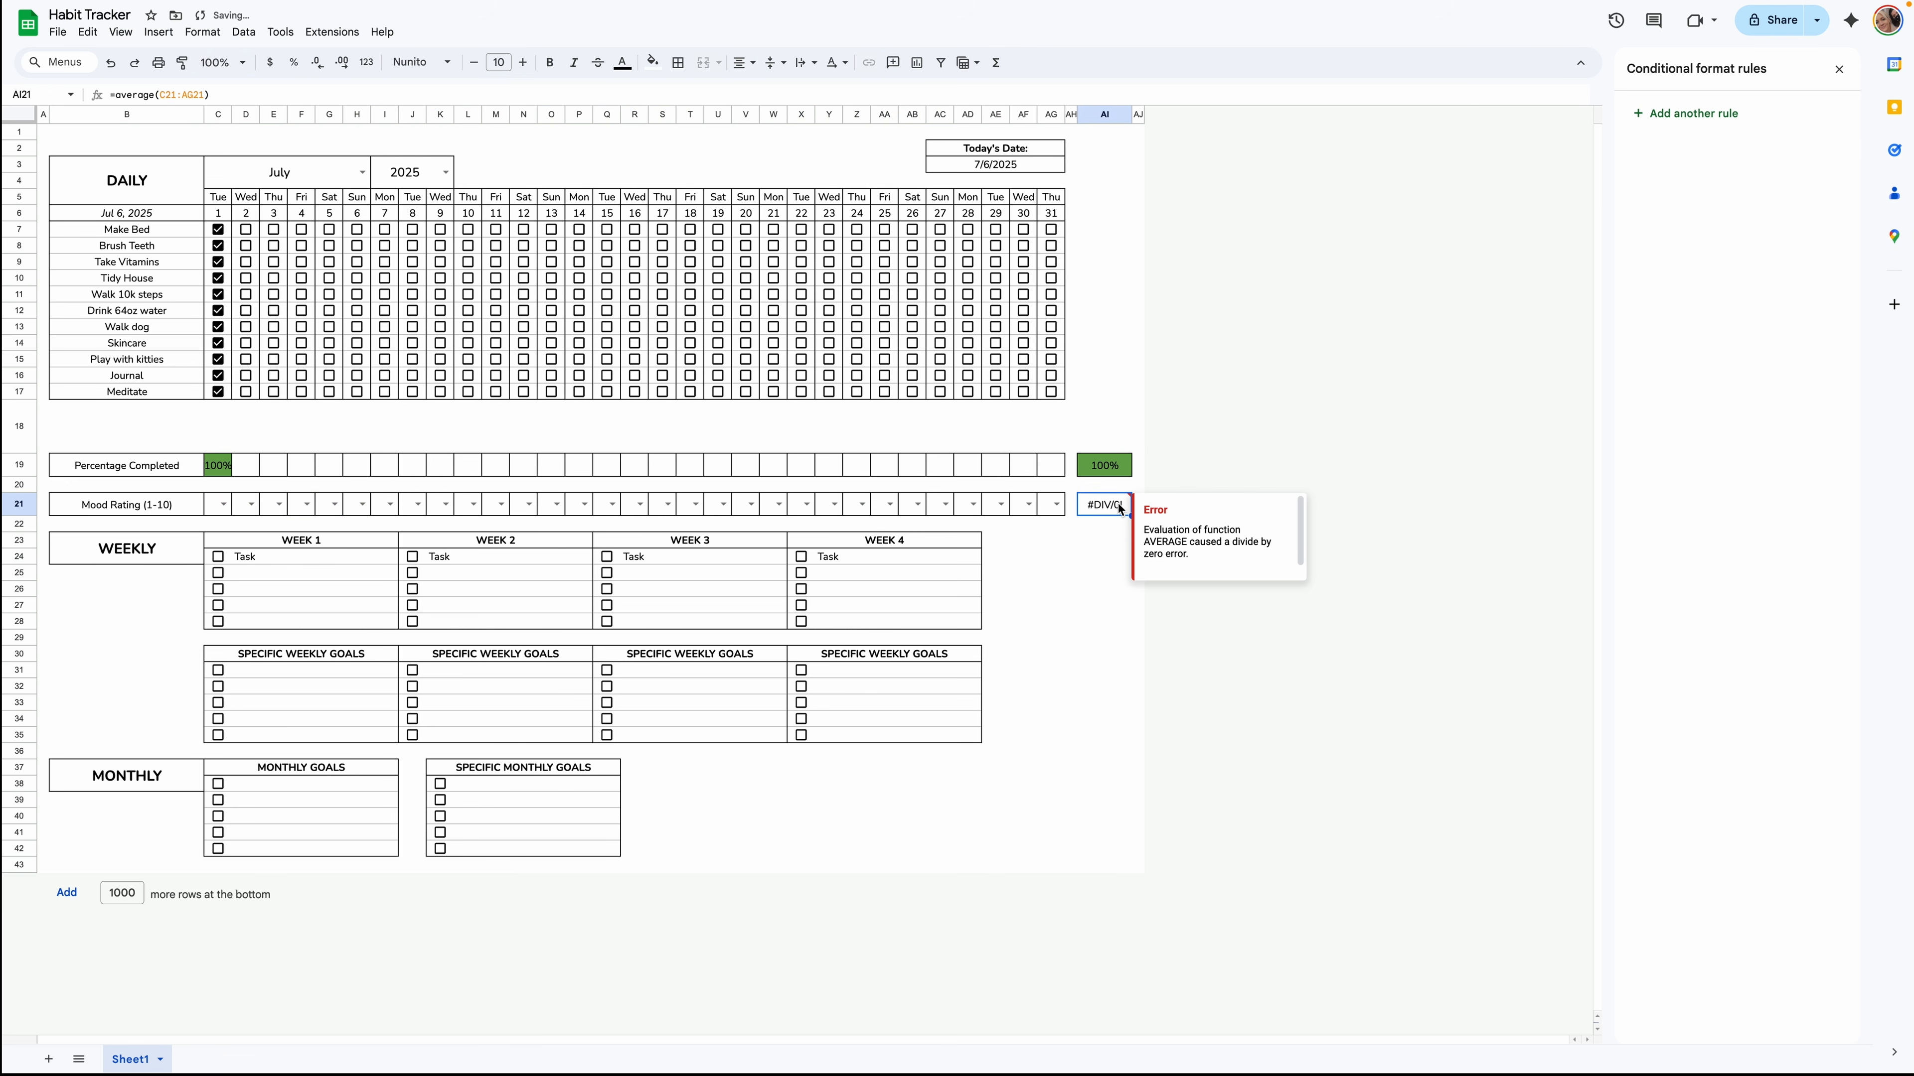
pyautogui.doubleClick(1119, 502)
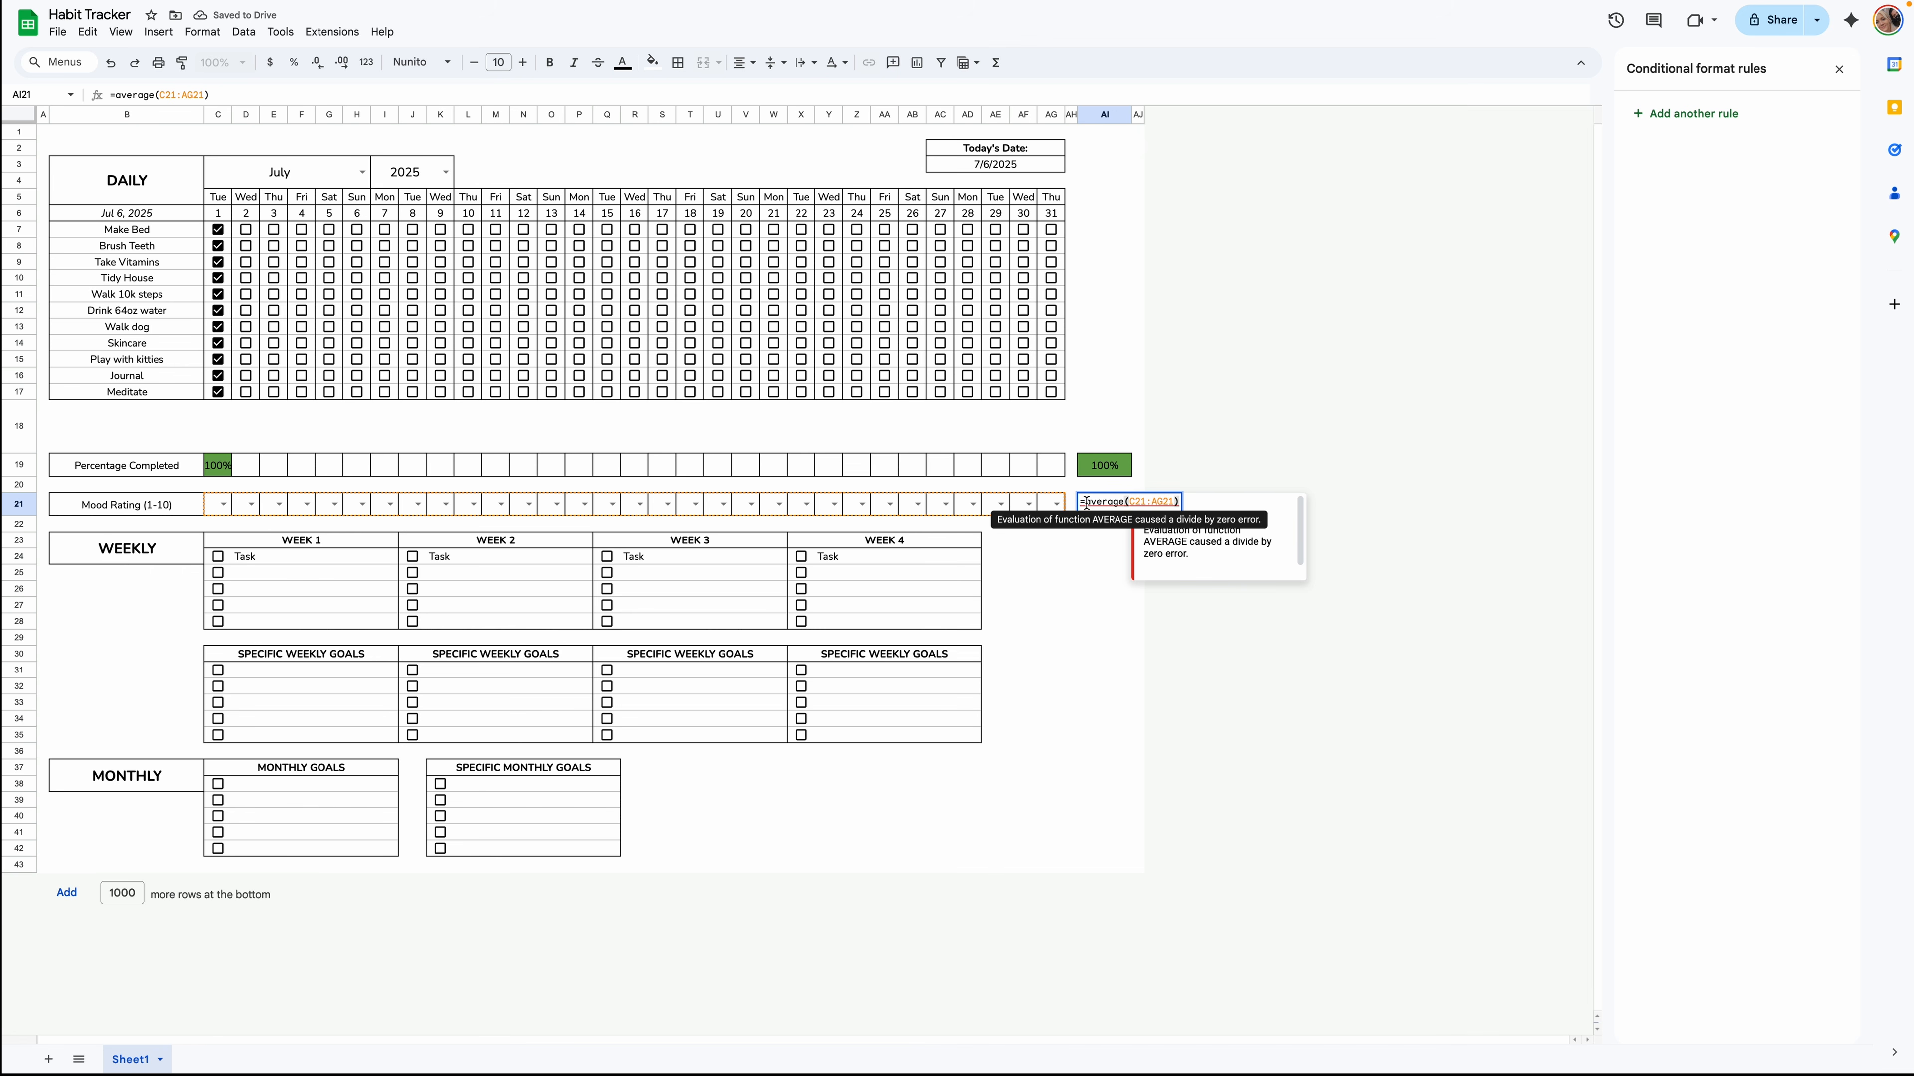
pyautogui.click(1086, 502)
pyautogui.write('iferror(')
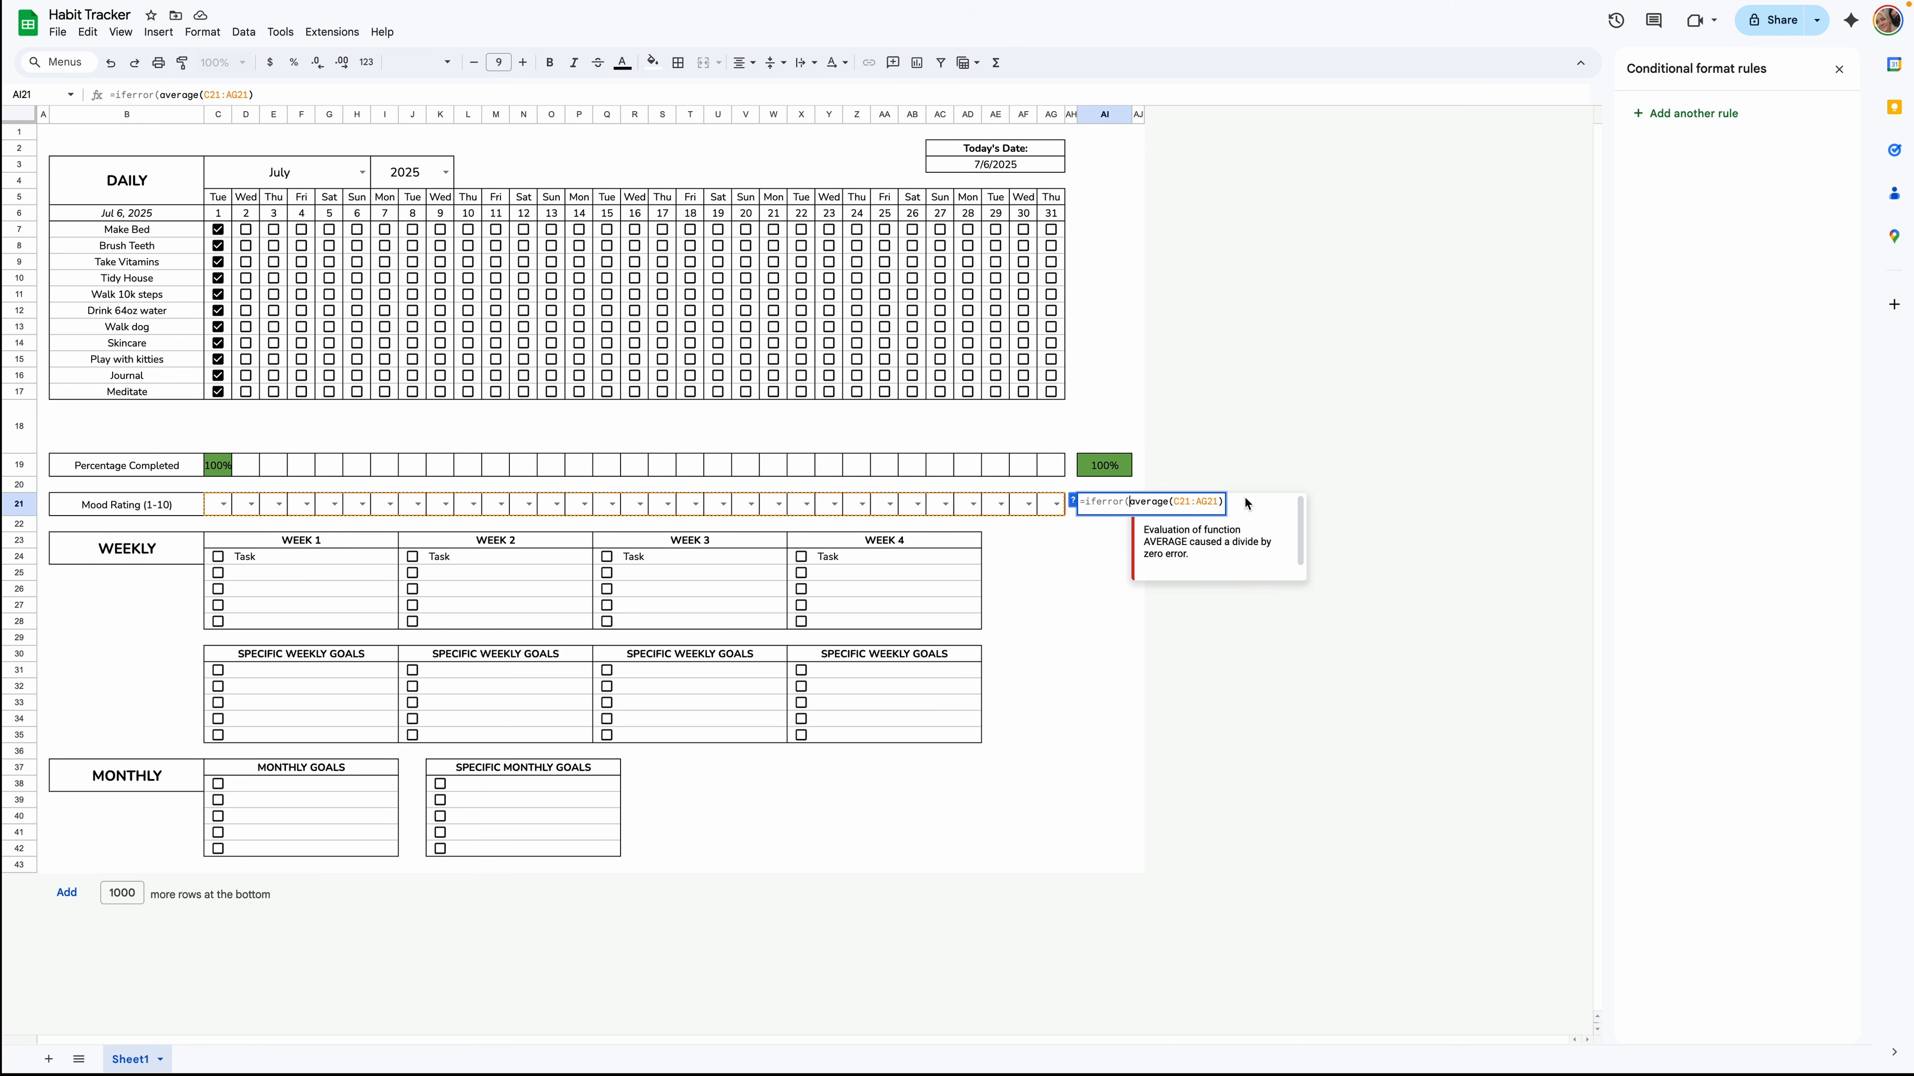
pyautogui.click(1222, 502)
pyautogui.write(',)')
pyautogui.press('Return')
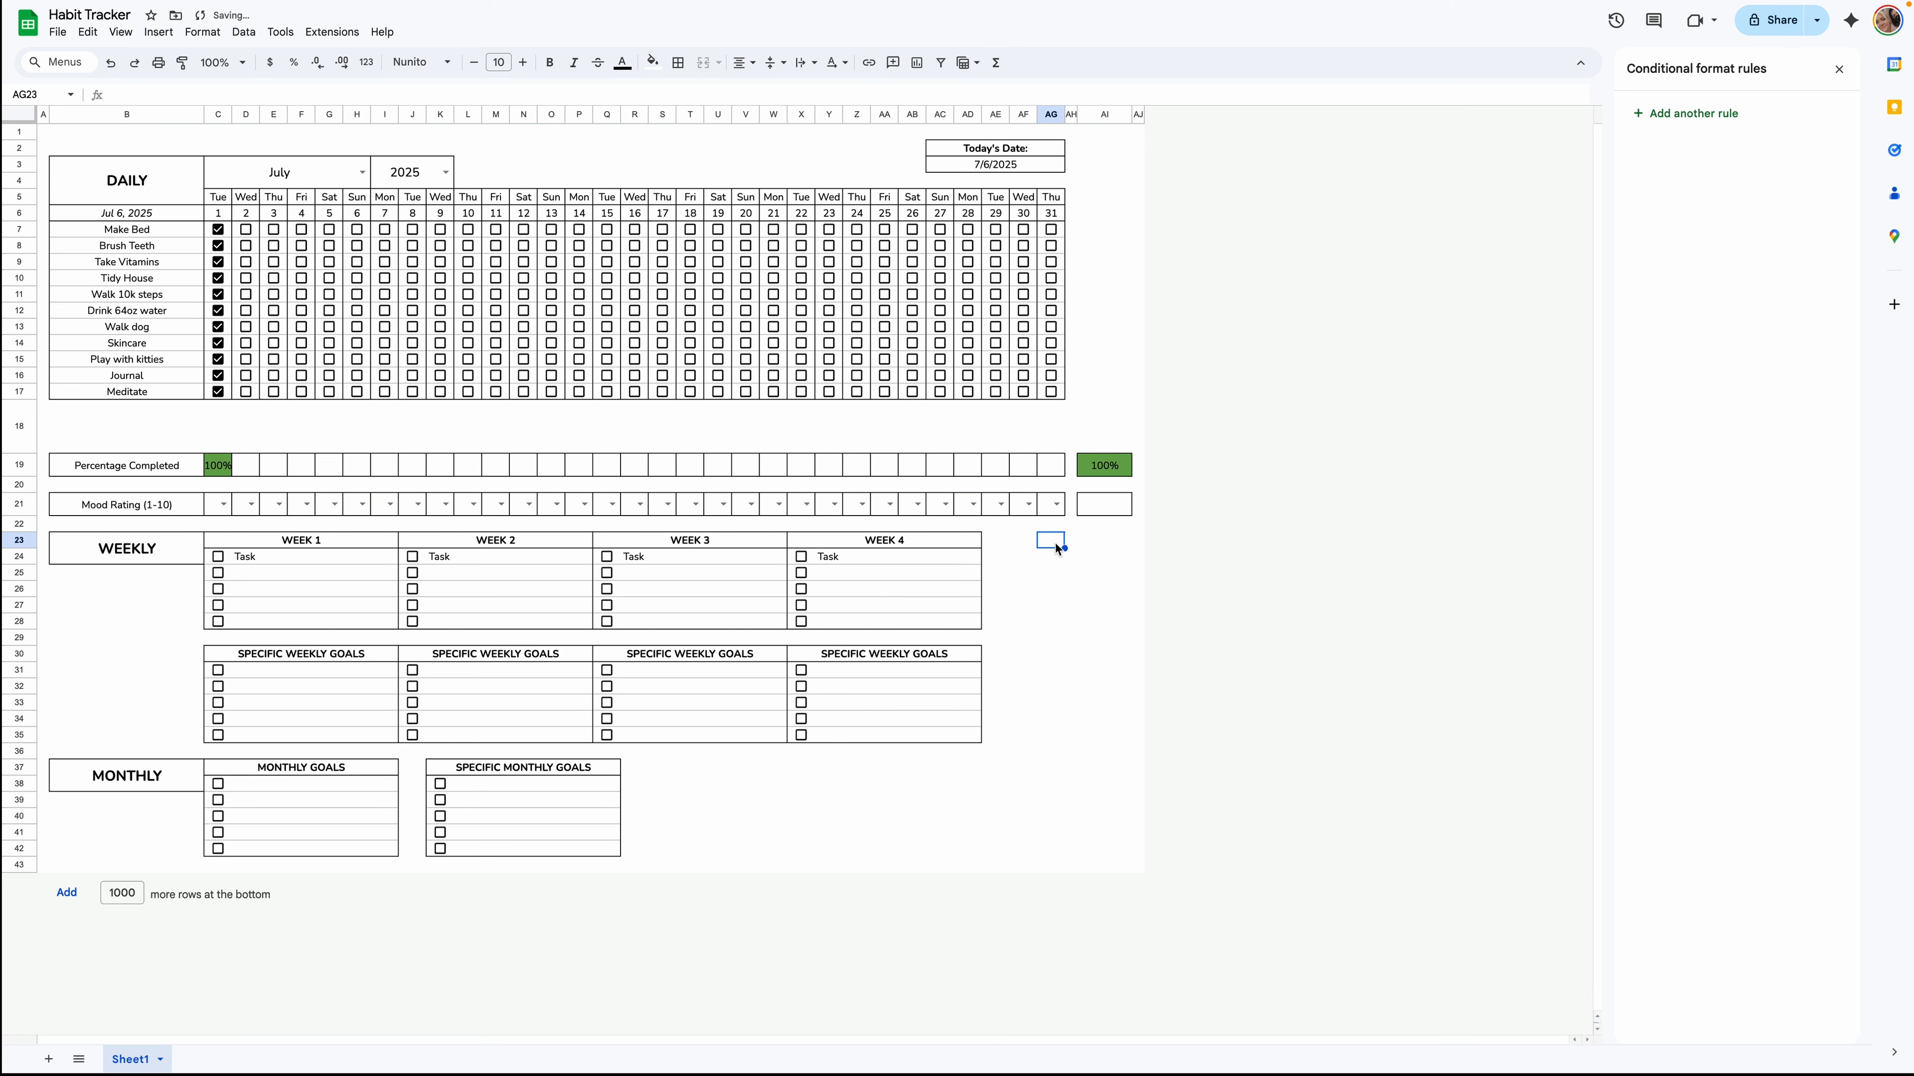
# Choose sample mood ratings of 5, 8, 8, 10, 3, 6 and 8 for days 1 to 7 in C21:I21.
pyautogui.click(1100, 511)
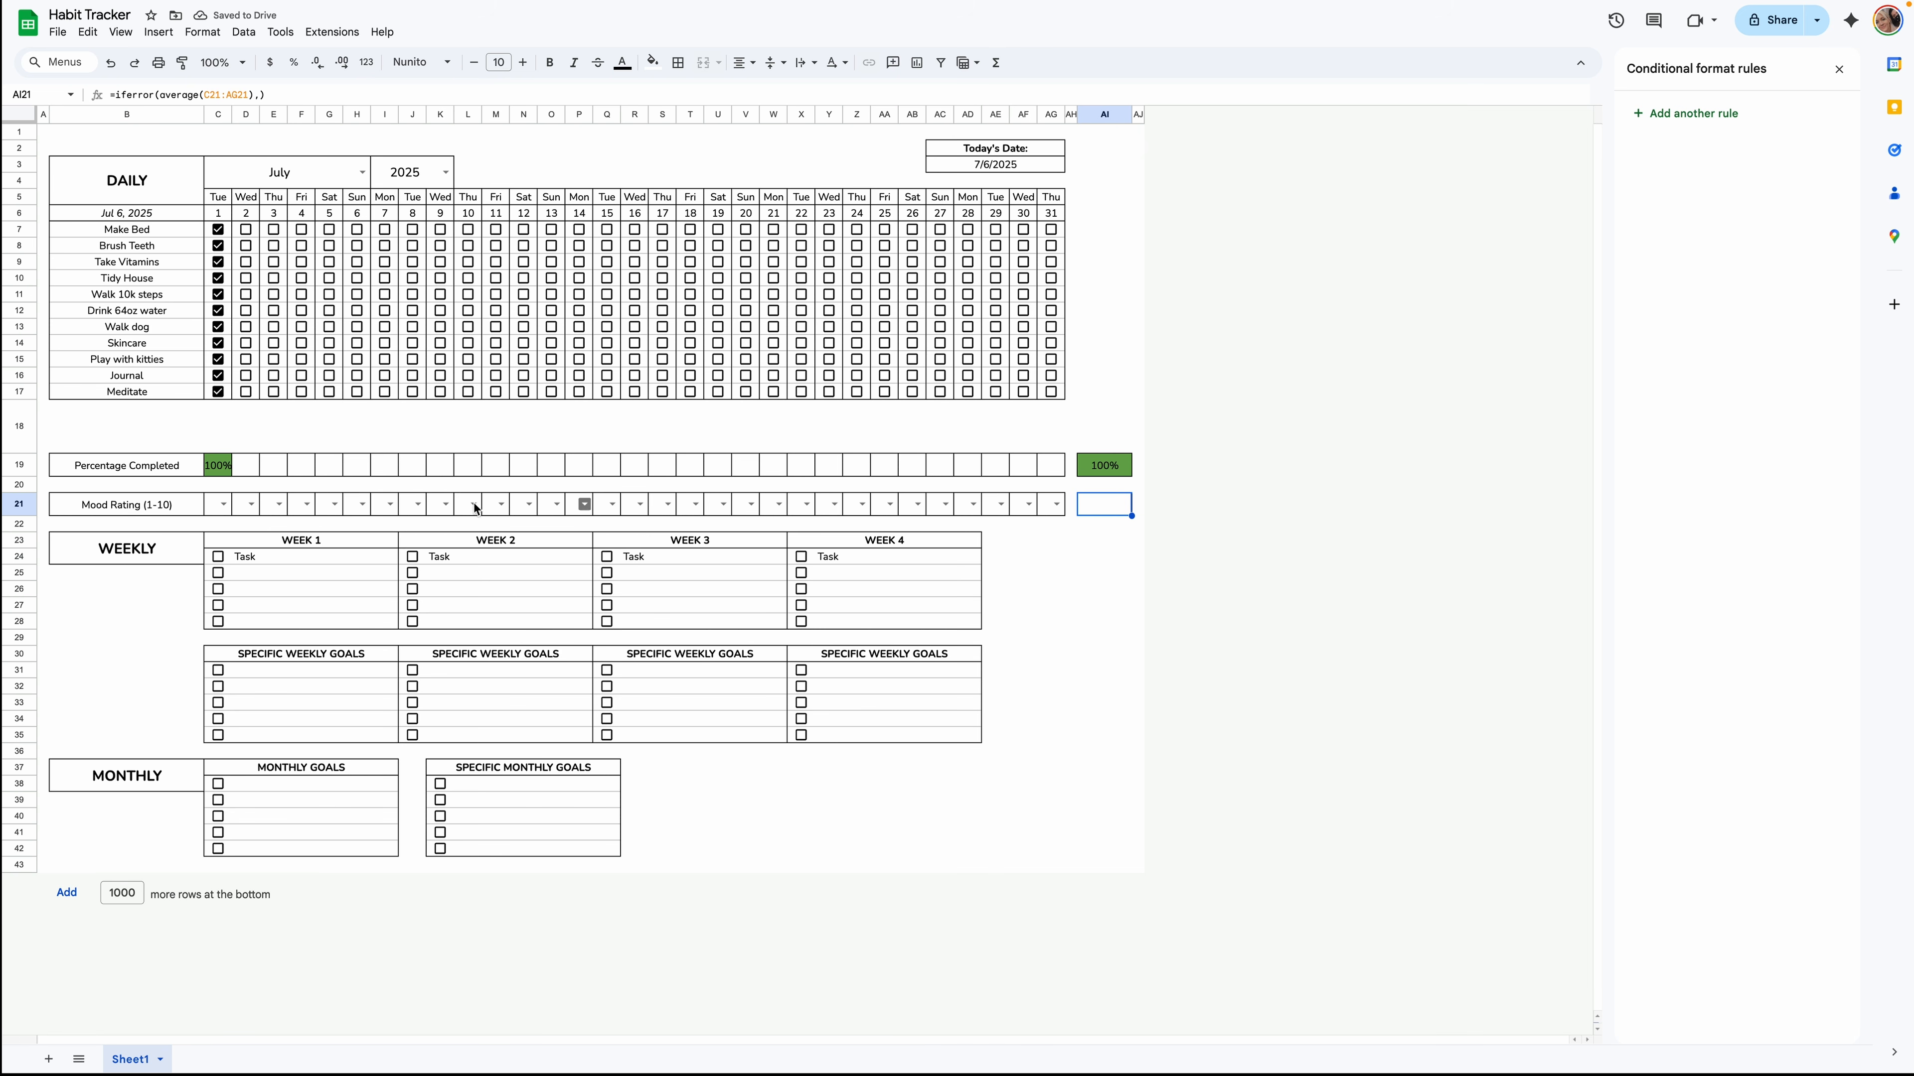
pyautogui.click(221, 504)
pyautogui.click(219, 615)
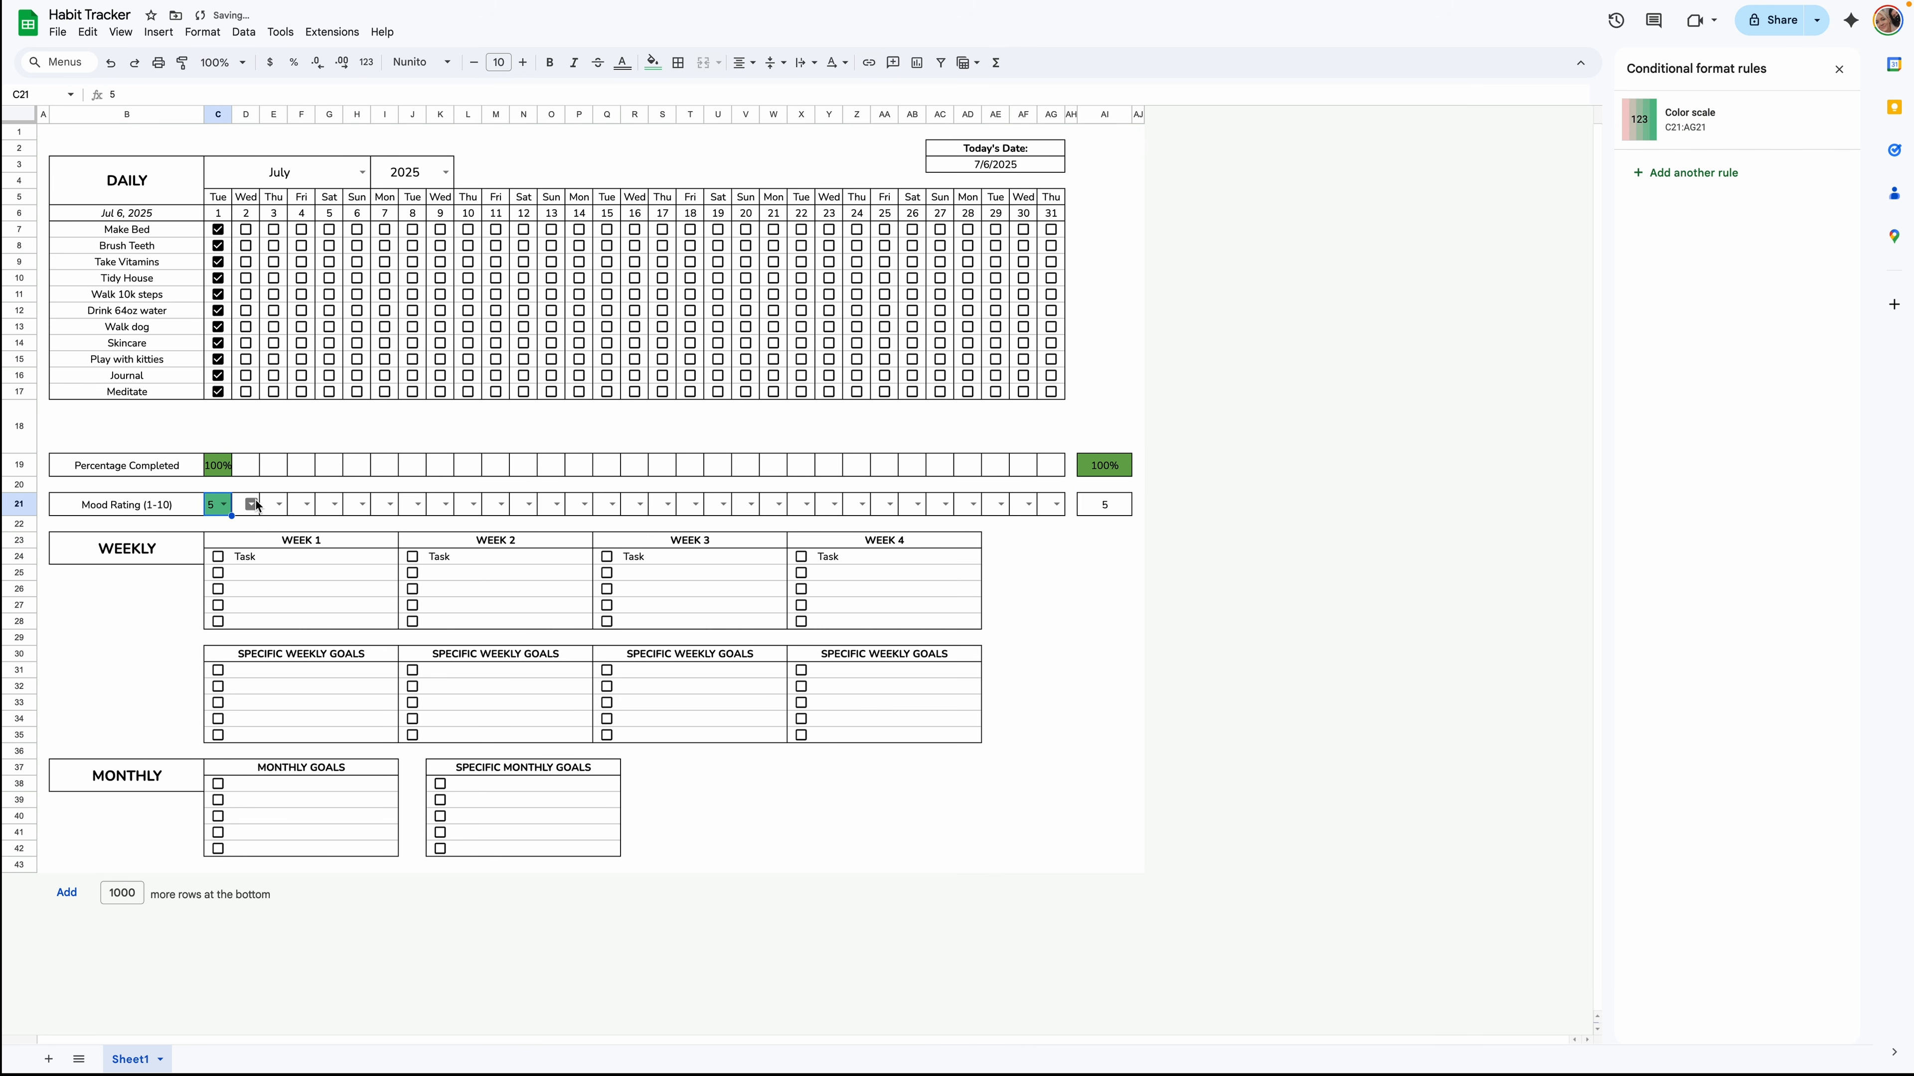
pyautogui.click(251, 505)
pyautogui.click(251, 680)
pyautogui.click(283, 504)
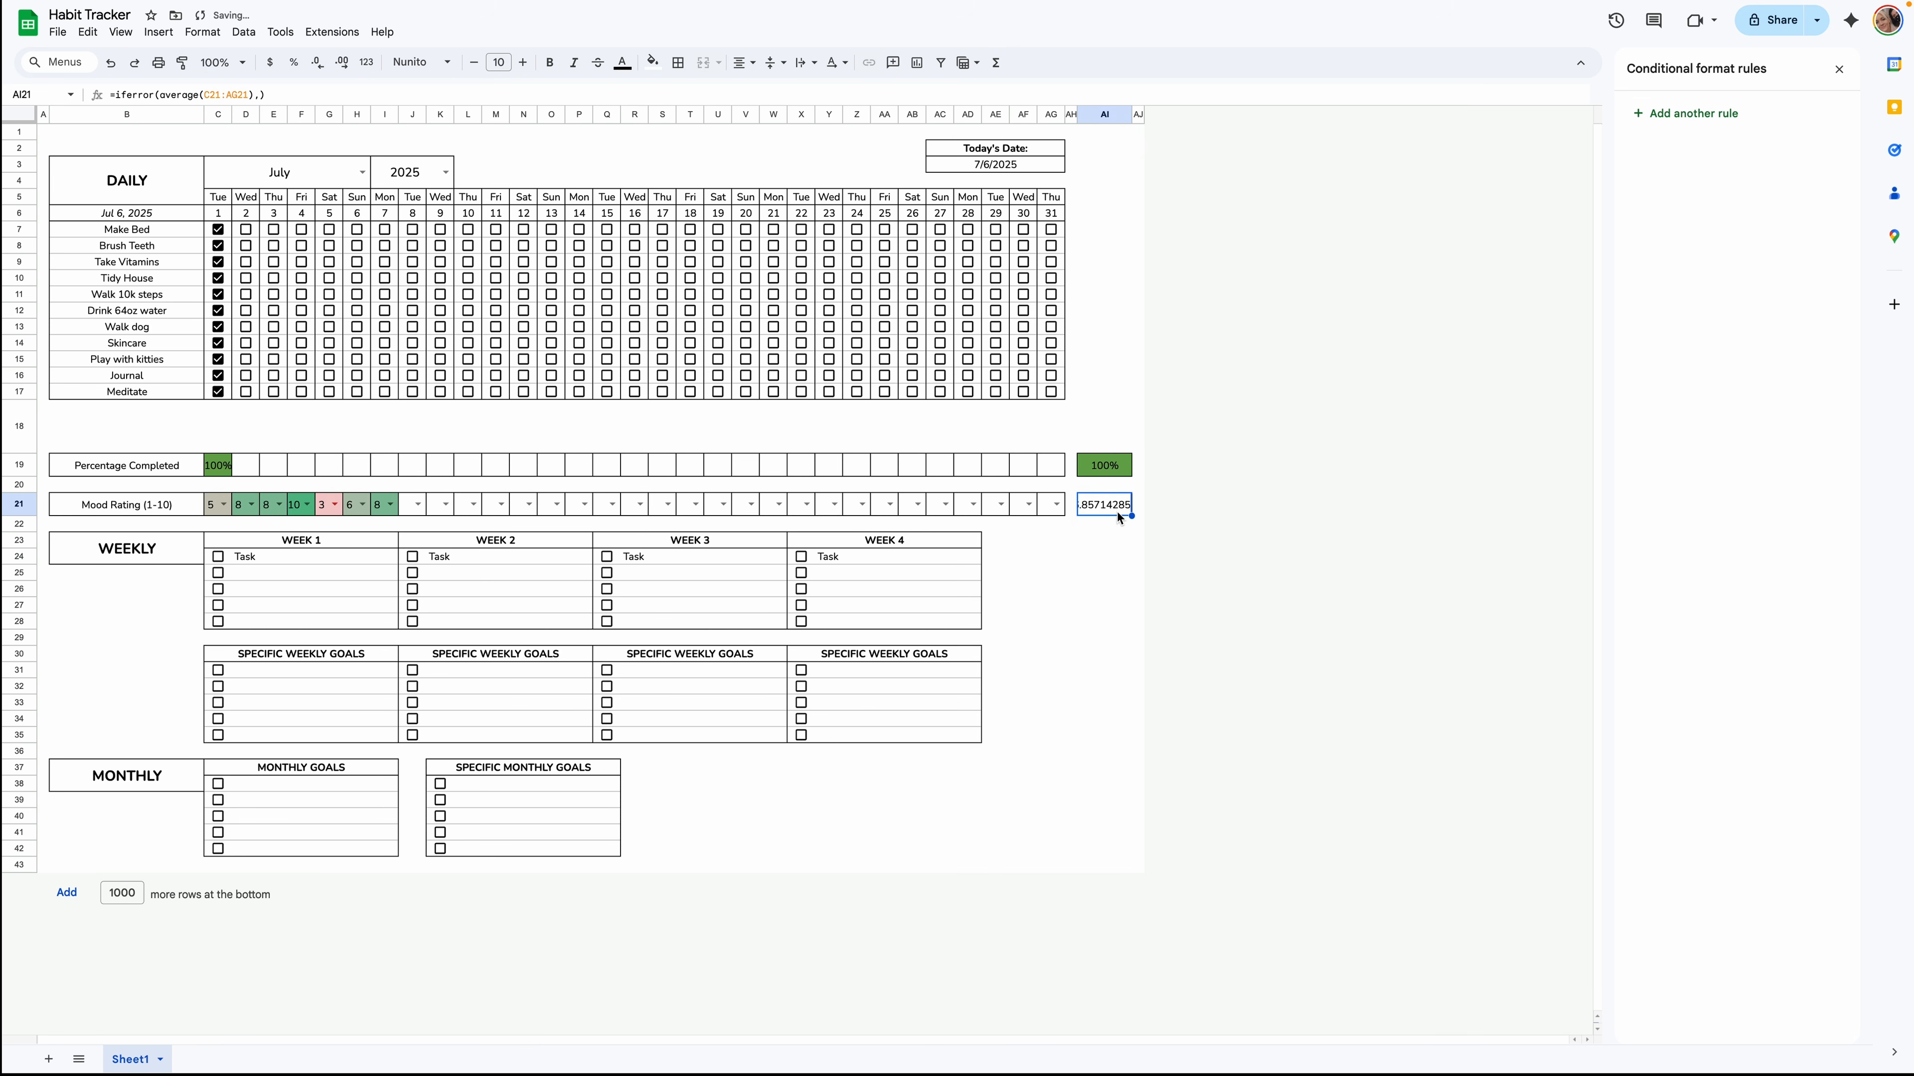
# Show the mood average in AI21 with two decimal places.
pyautogui.click(318, 65)
pyautogui.click(318, 65)
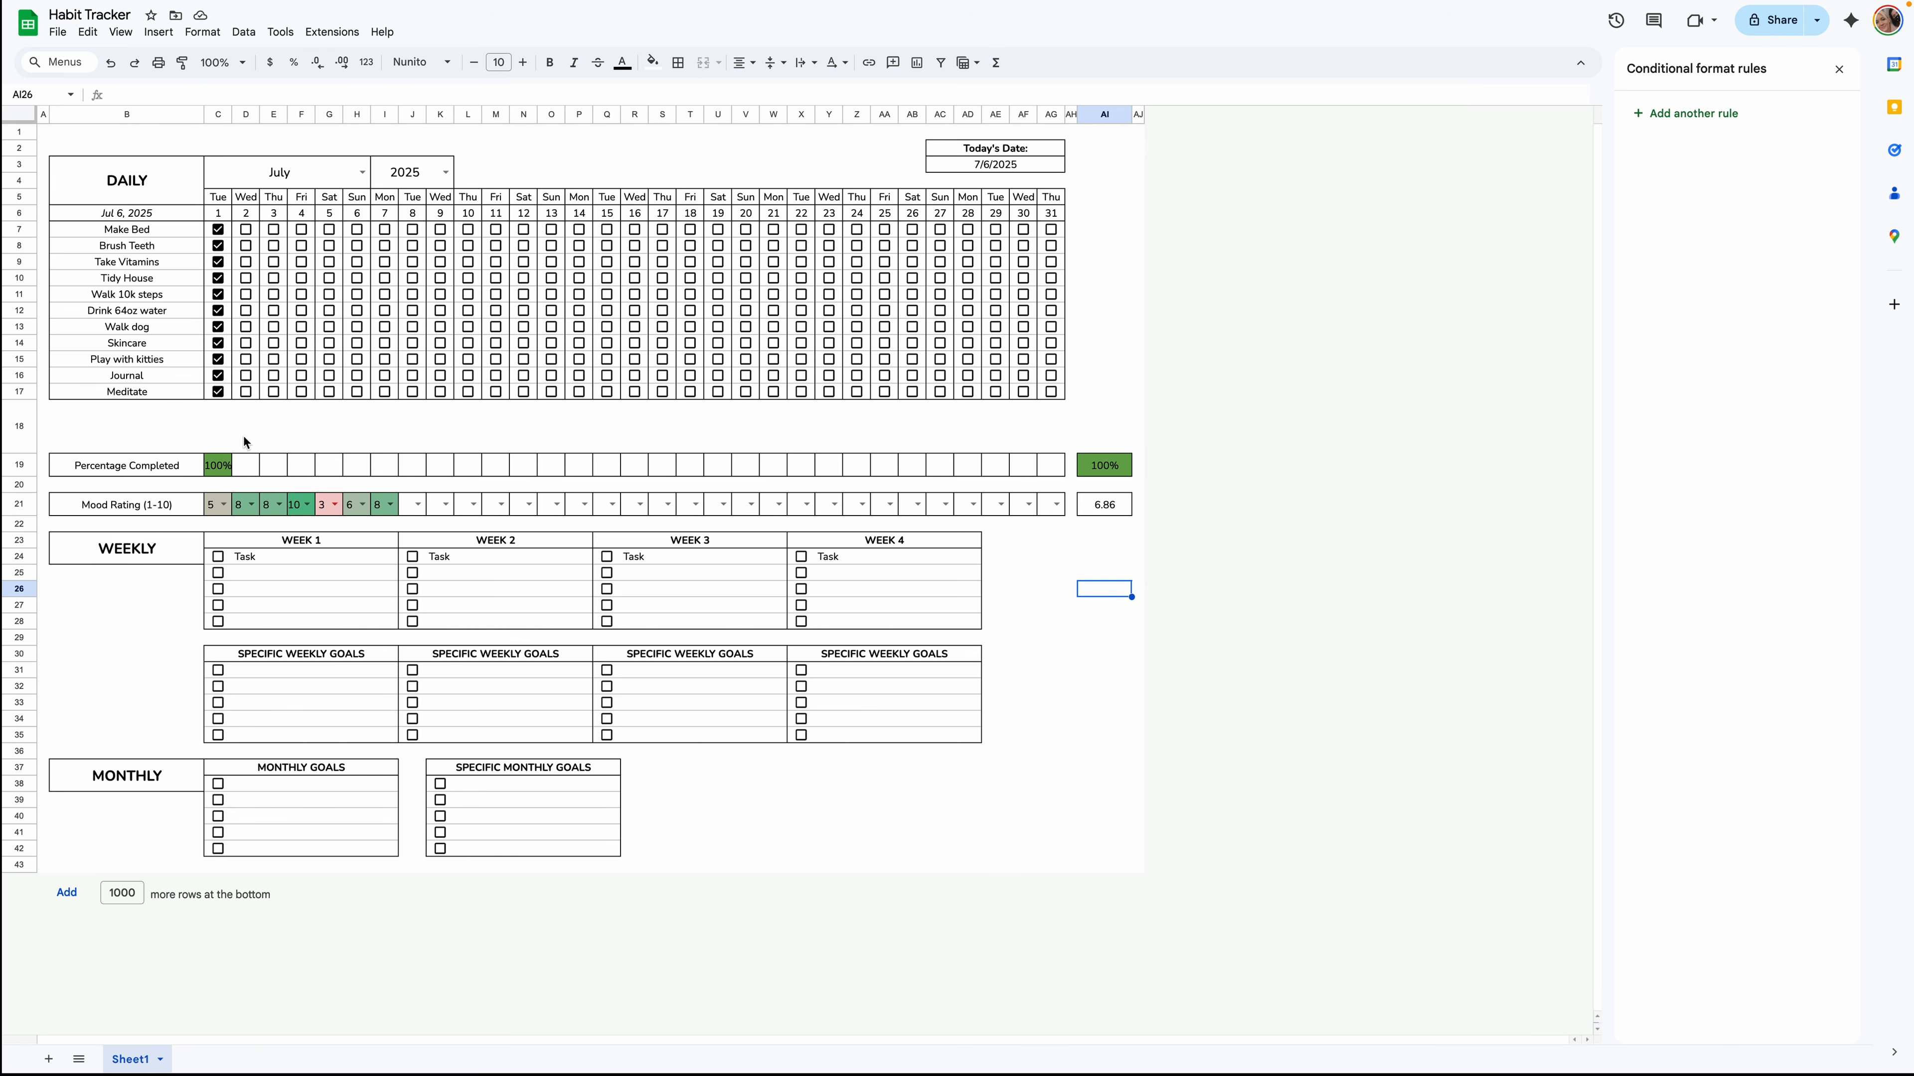
pyautogui.click(218, 425)
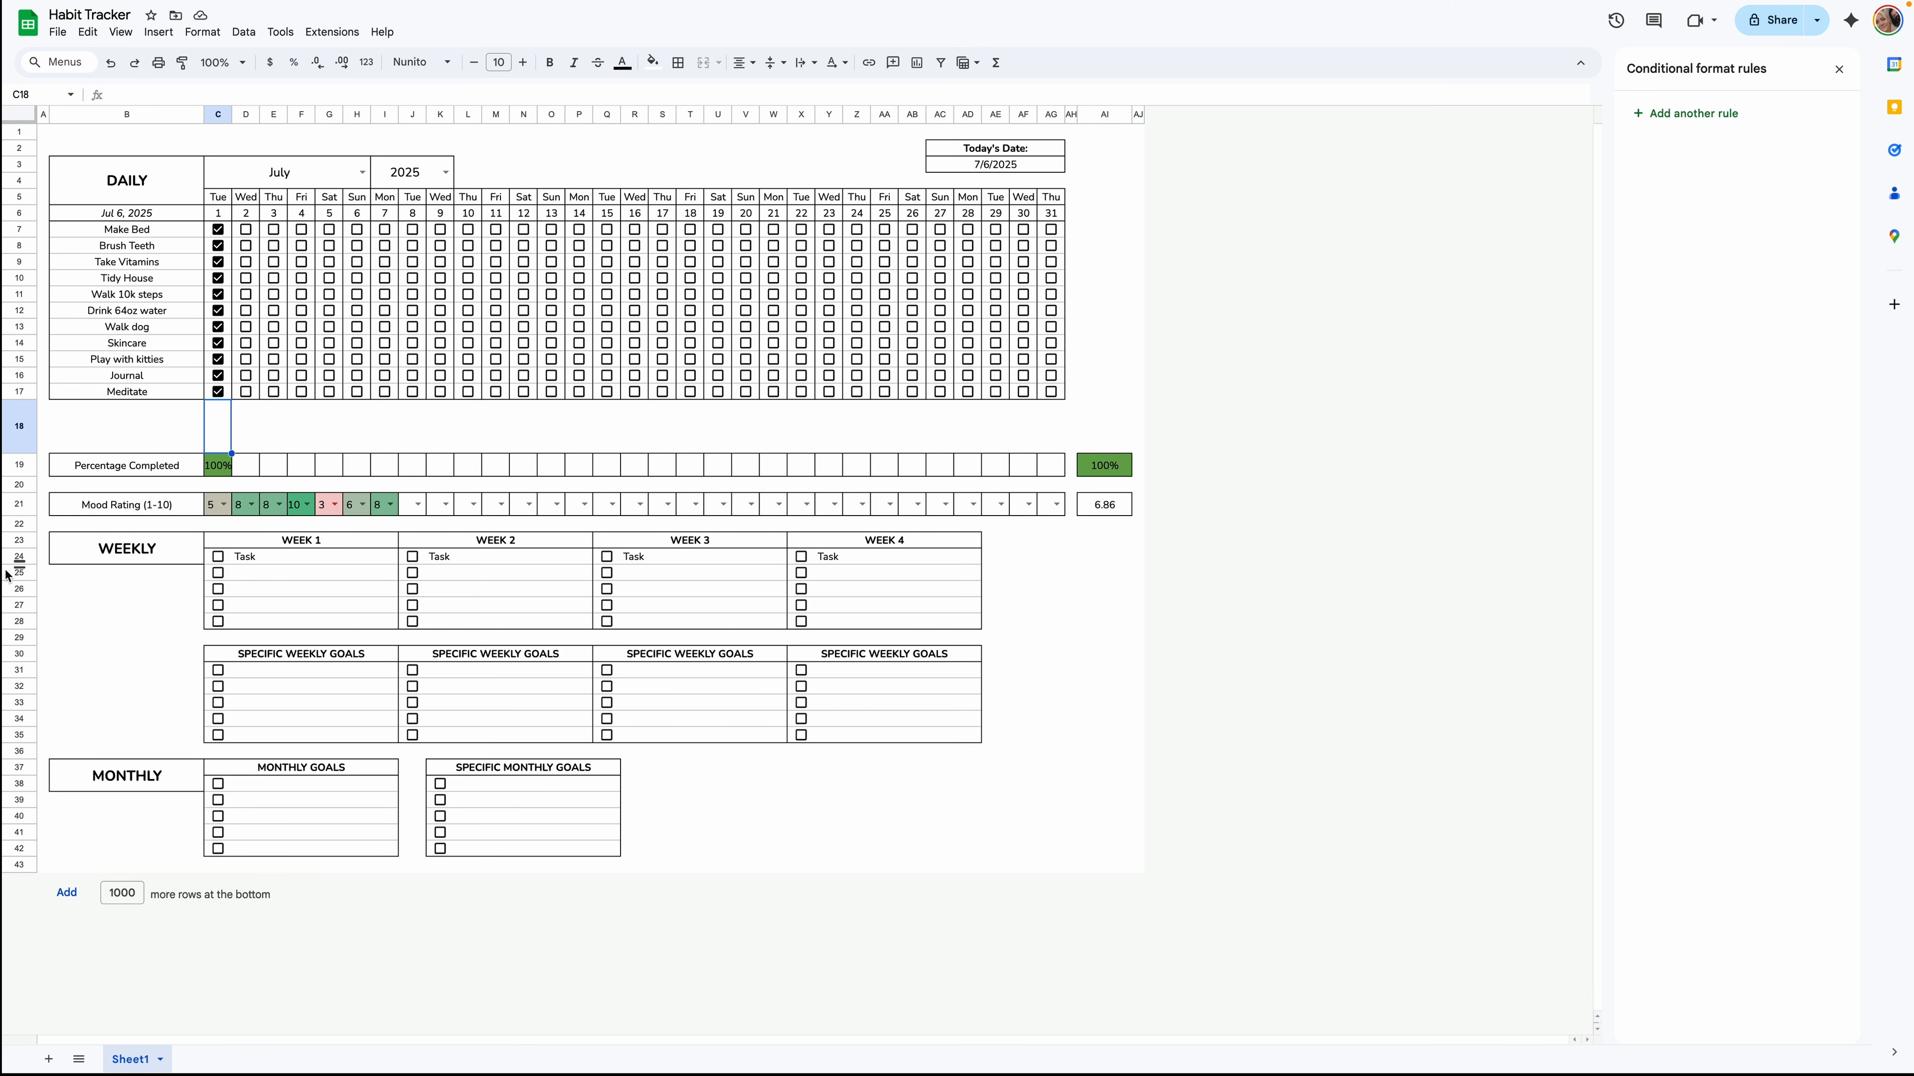
# Add a new sheet to the spreadsheet and name it Symbols.
pyautogui.click(48, 1059)
pyautogui.doubleClick(206, 1061)
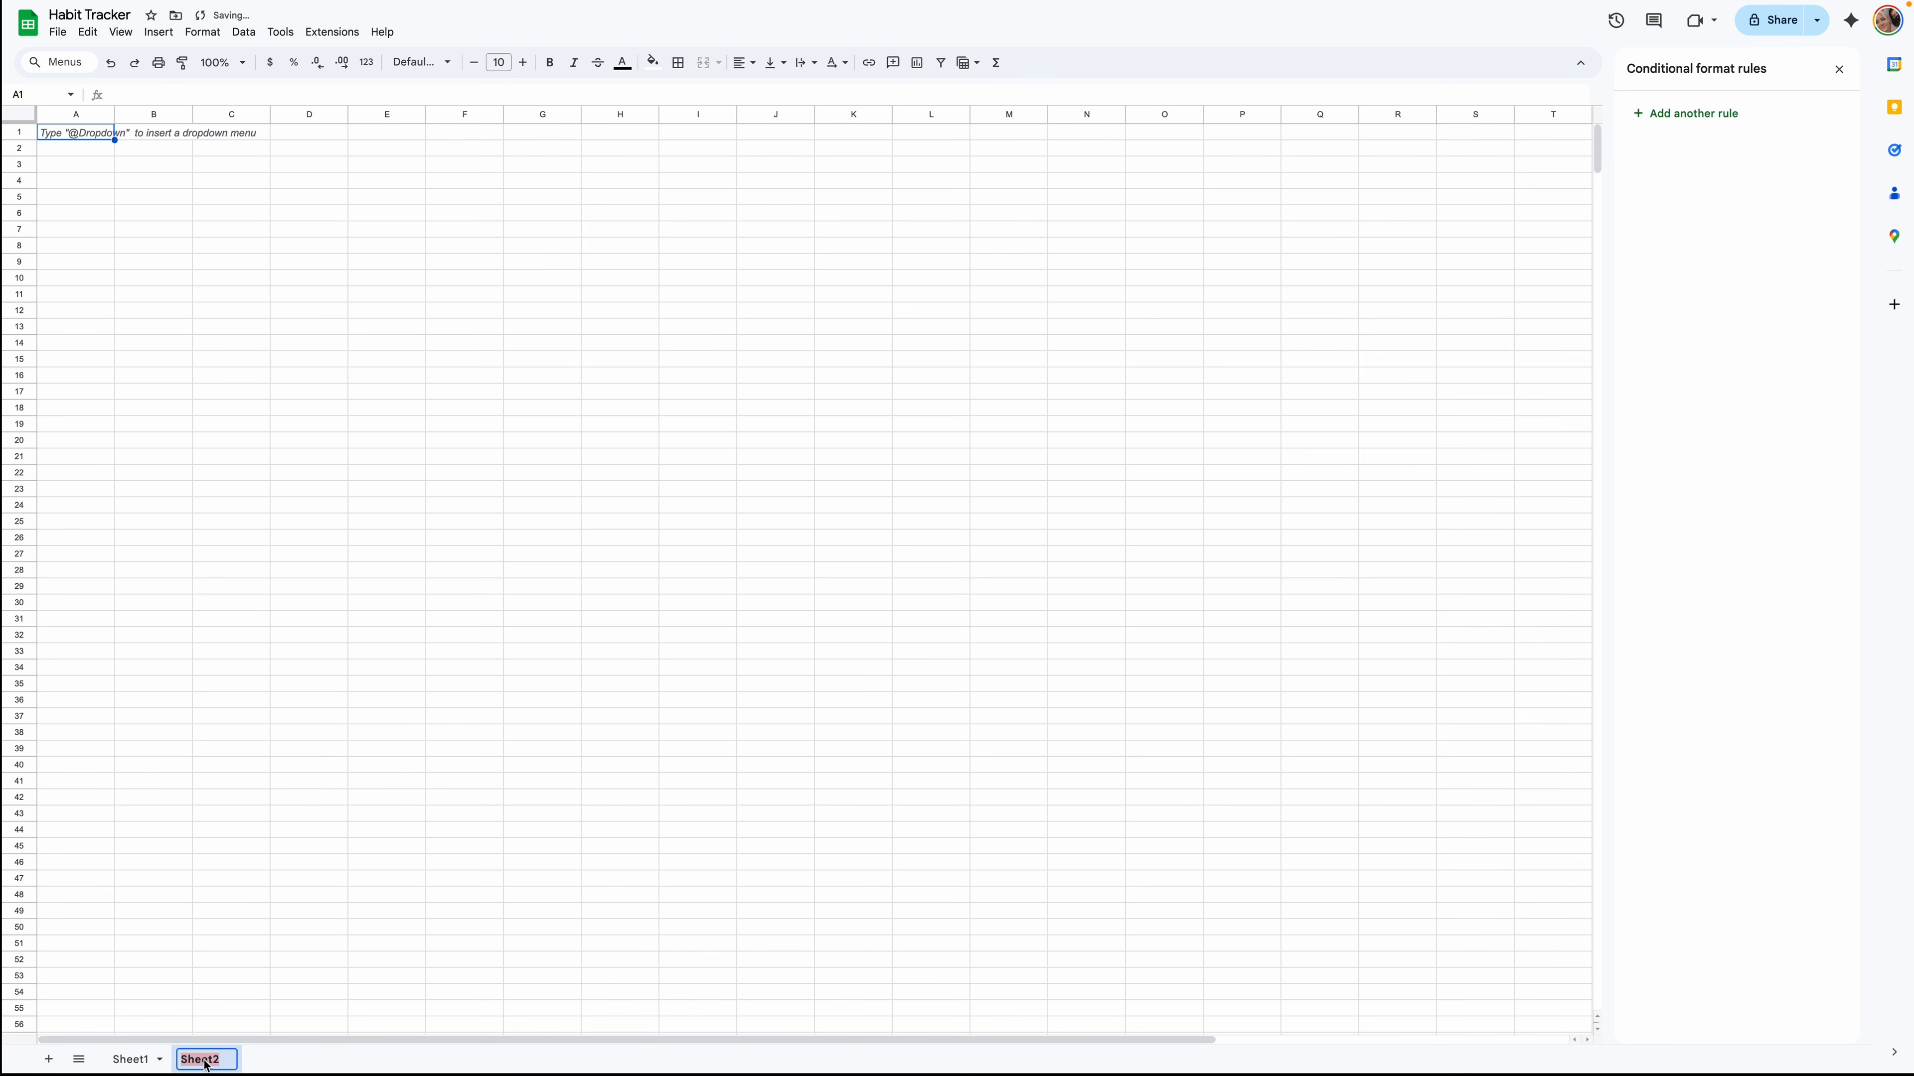
pyautogui.write('Dashboard')
pyautogui.press('Return')
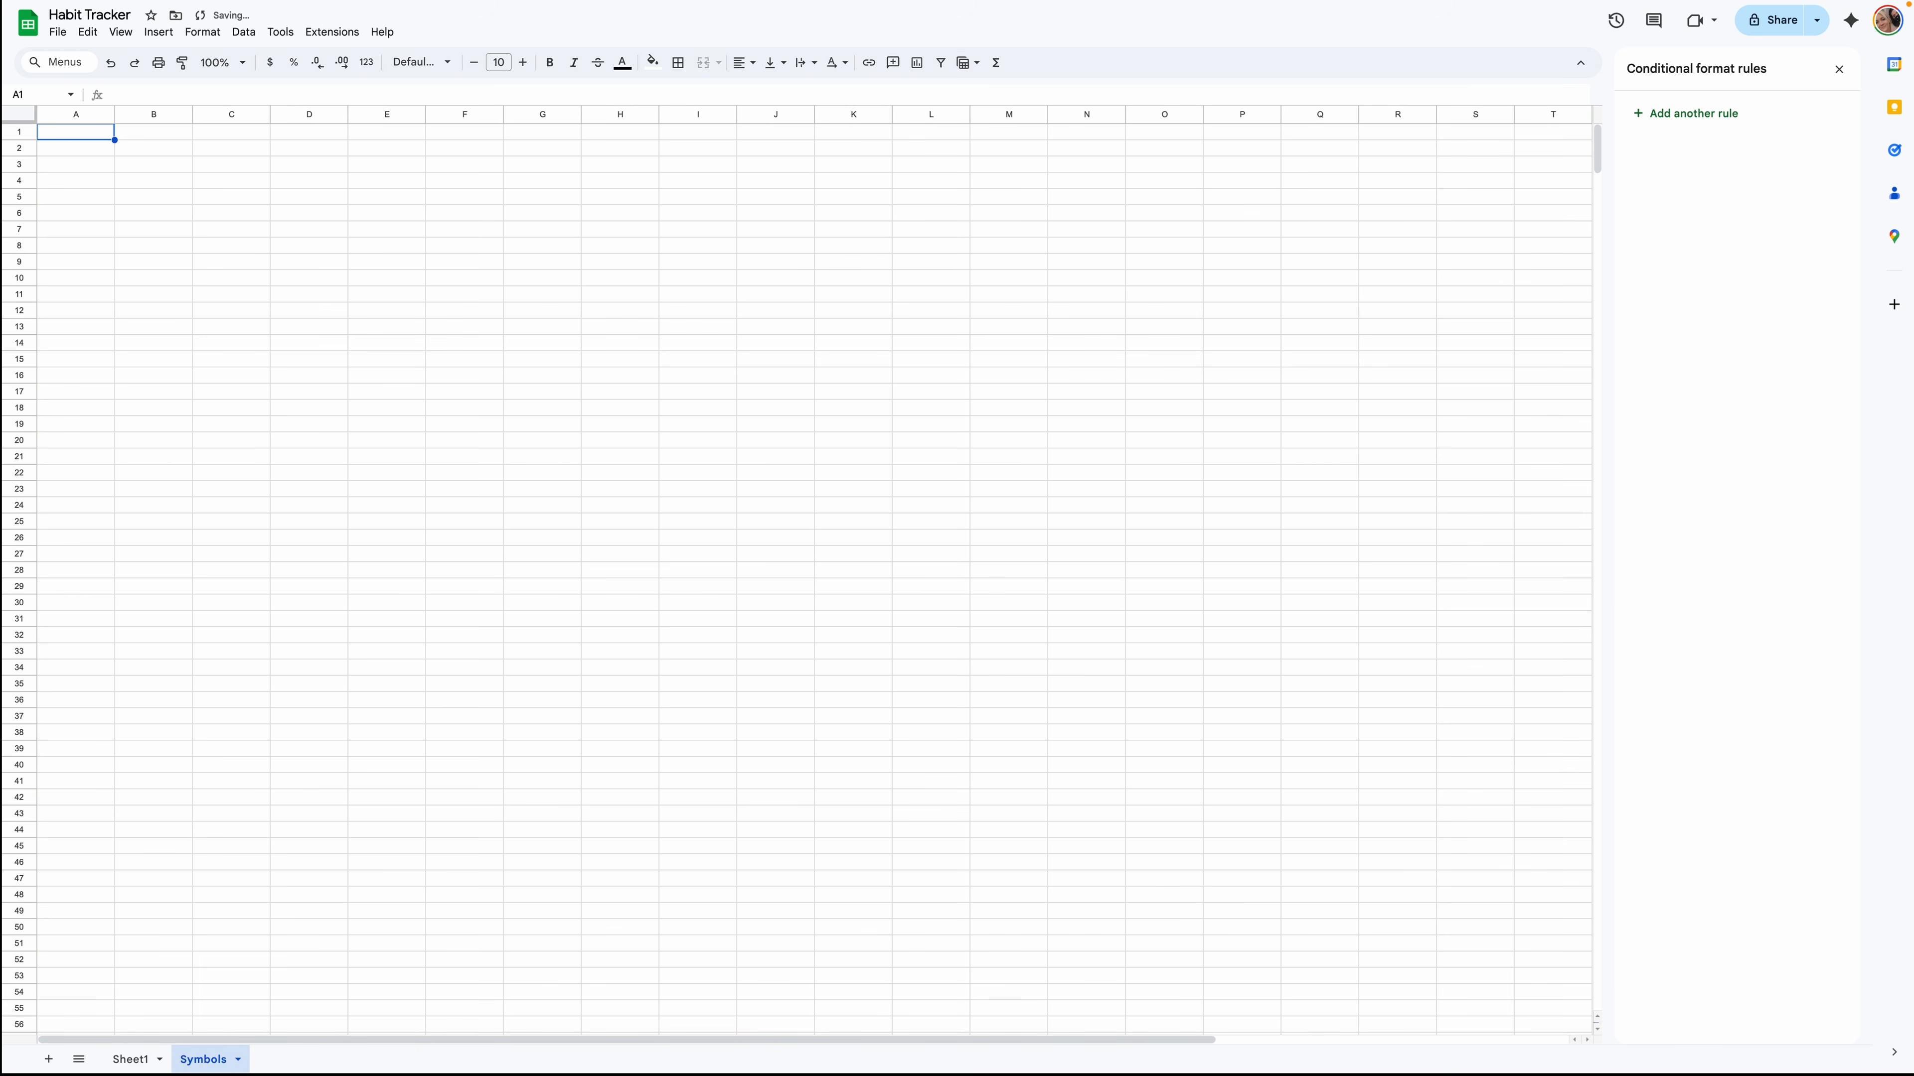
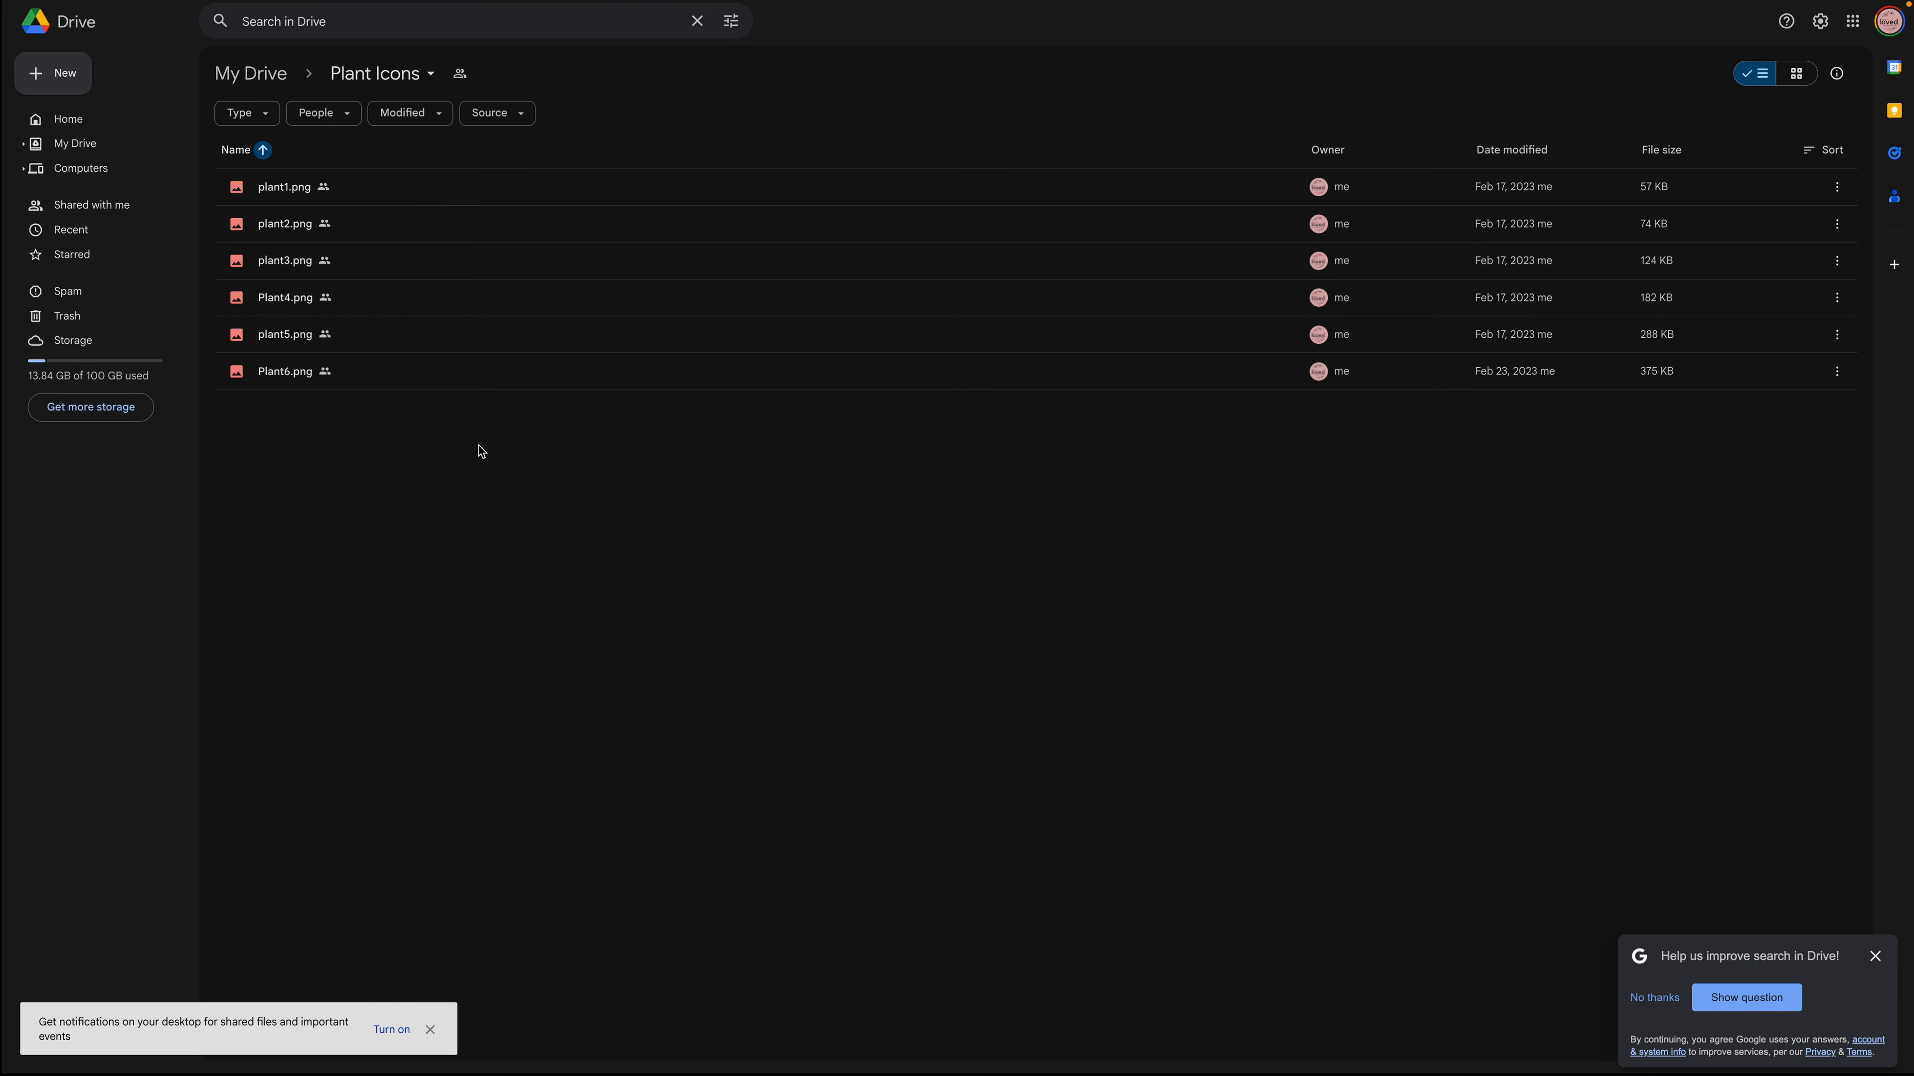
# Download the Plant Icons folder from Google Drive and show the download in Finder.
pyautogui.click(418, 75)
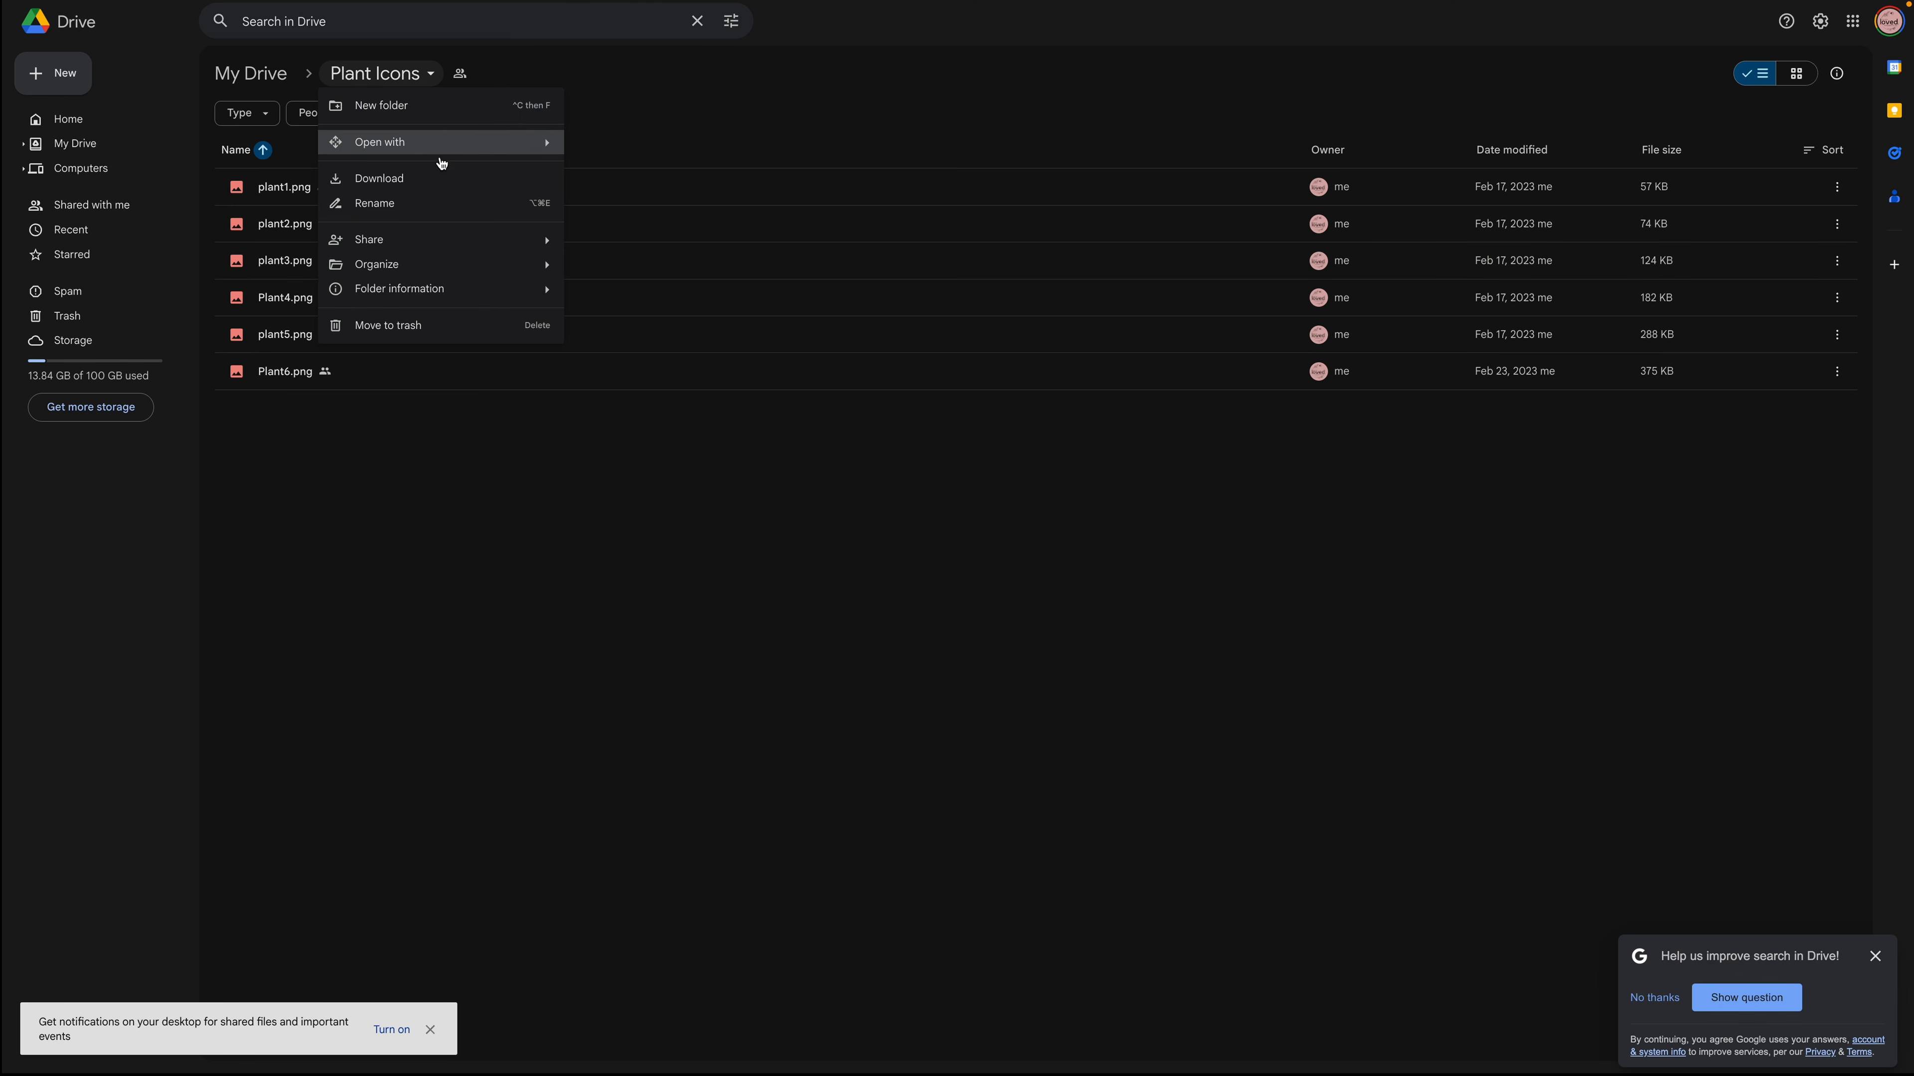
pyautogui.click(441, 178)
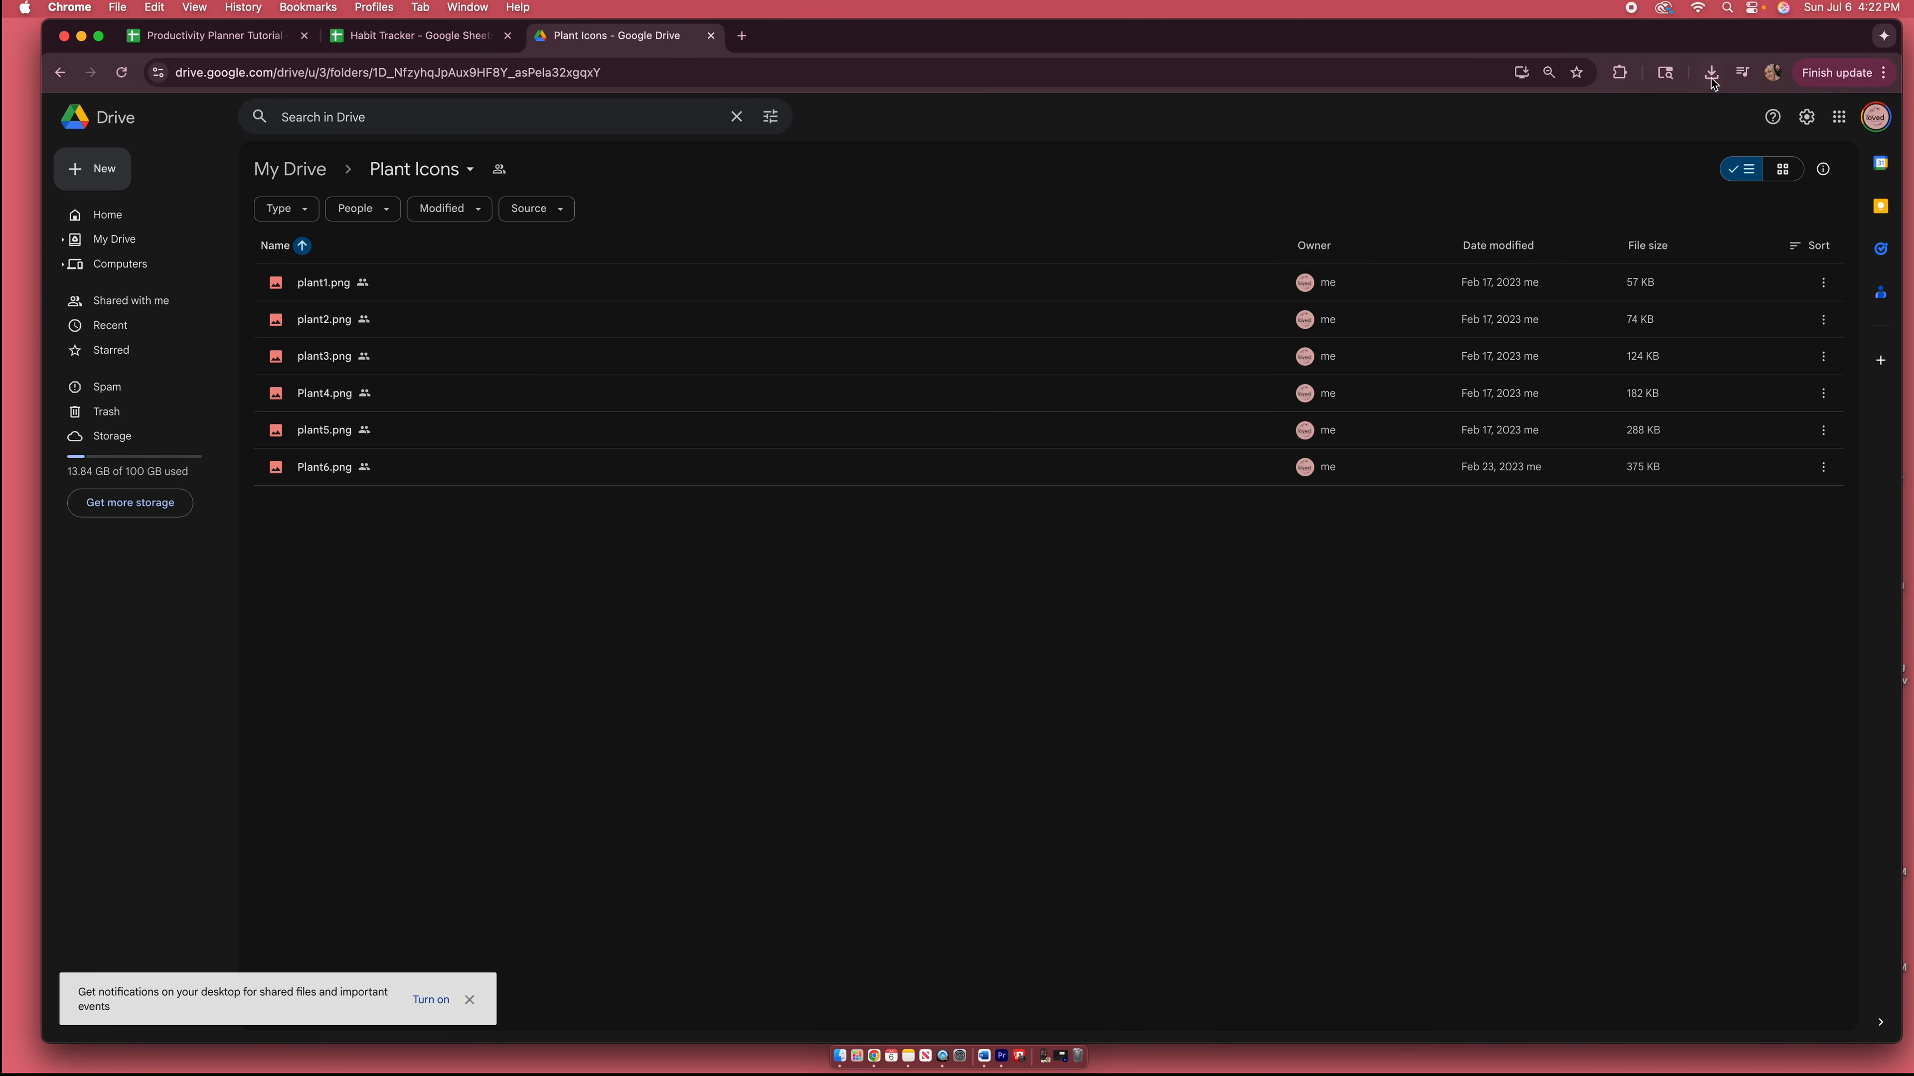
pyautogui.click(1712, 74)
pyautogui.click(1586, 157)
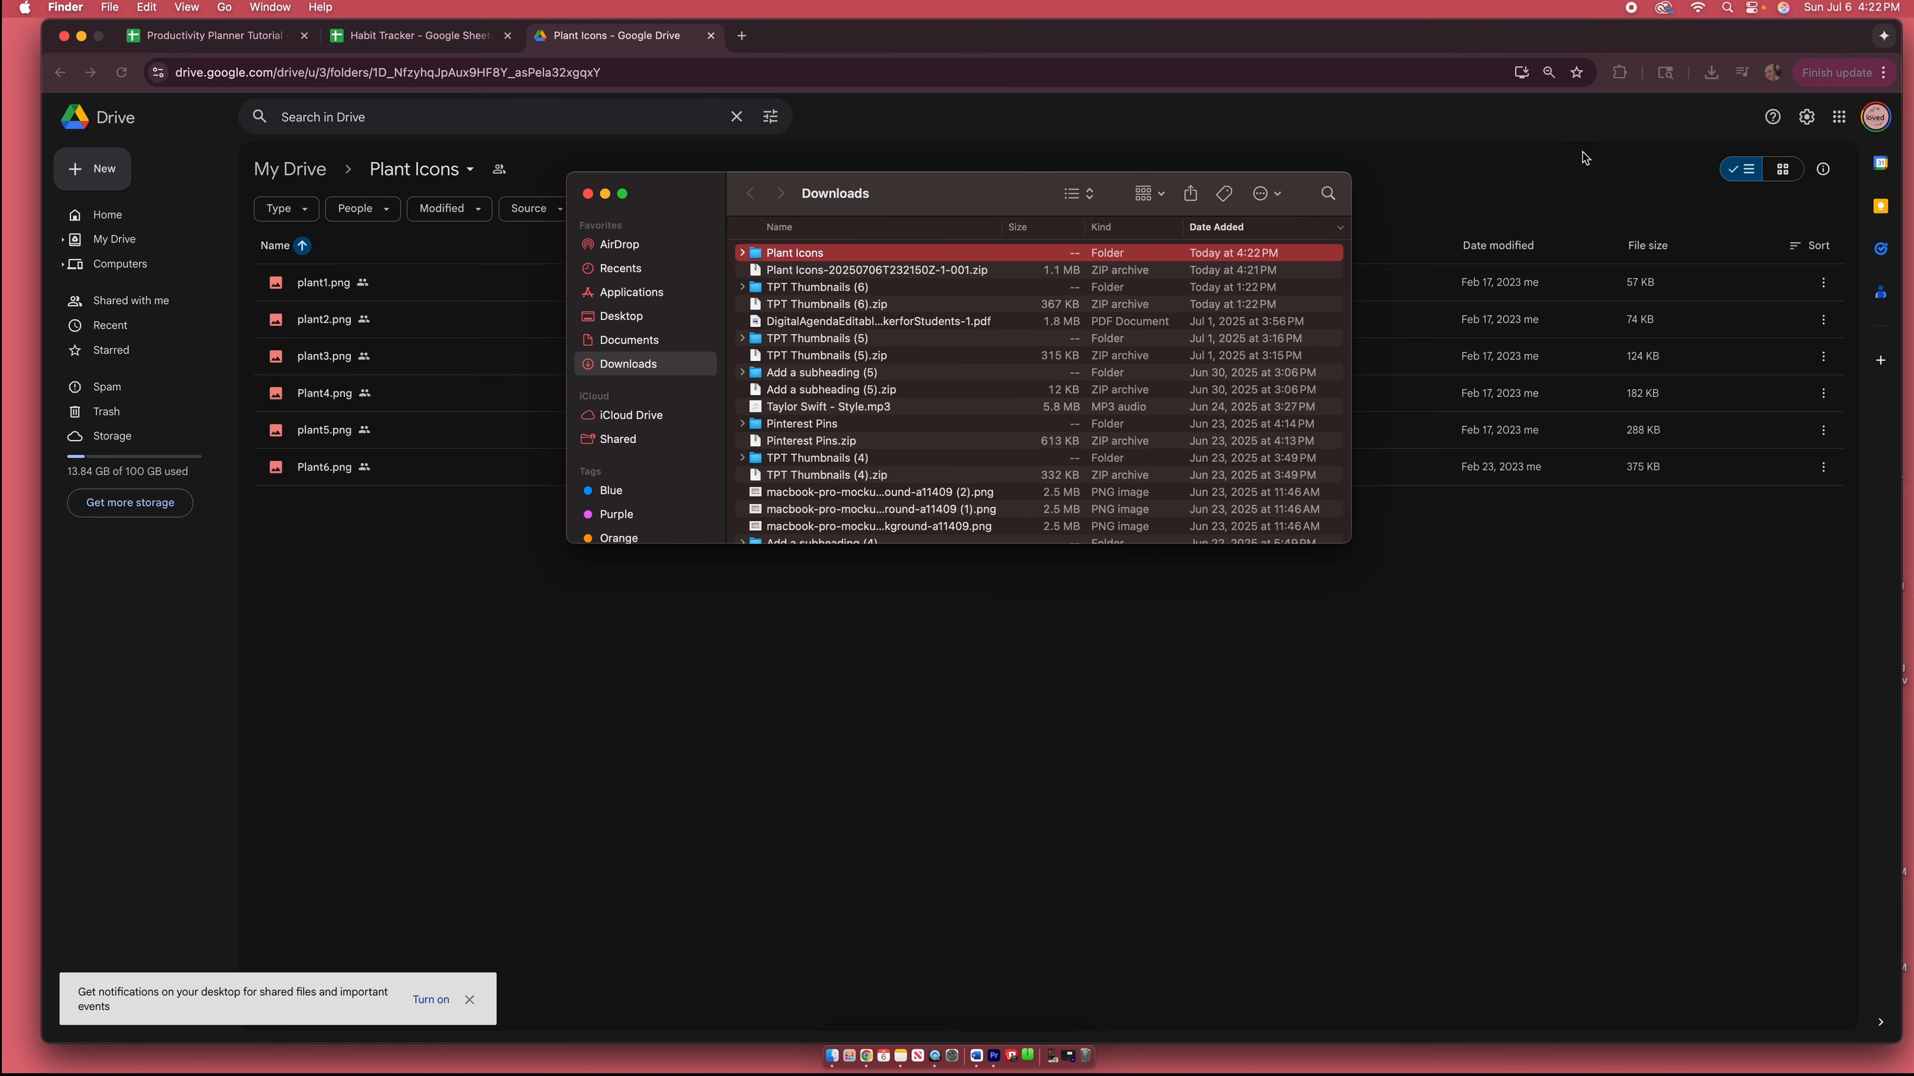
# Open the downloaded Plant Icons folder and move all six plant PNG files to the desktop.
pyautogui.doubleClick(833, 279)
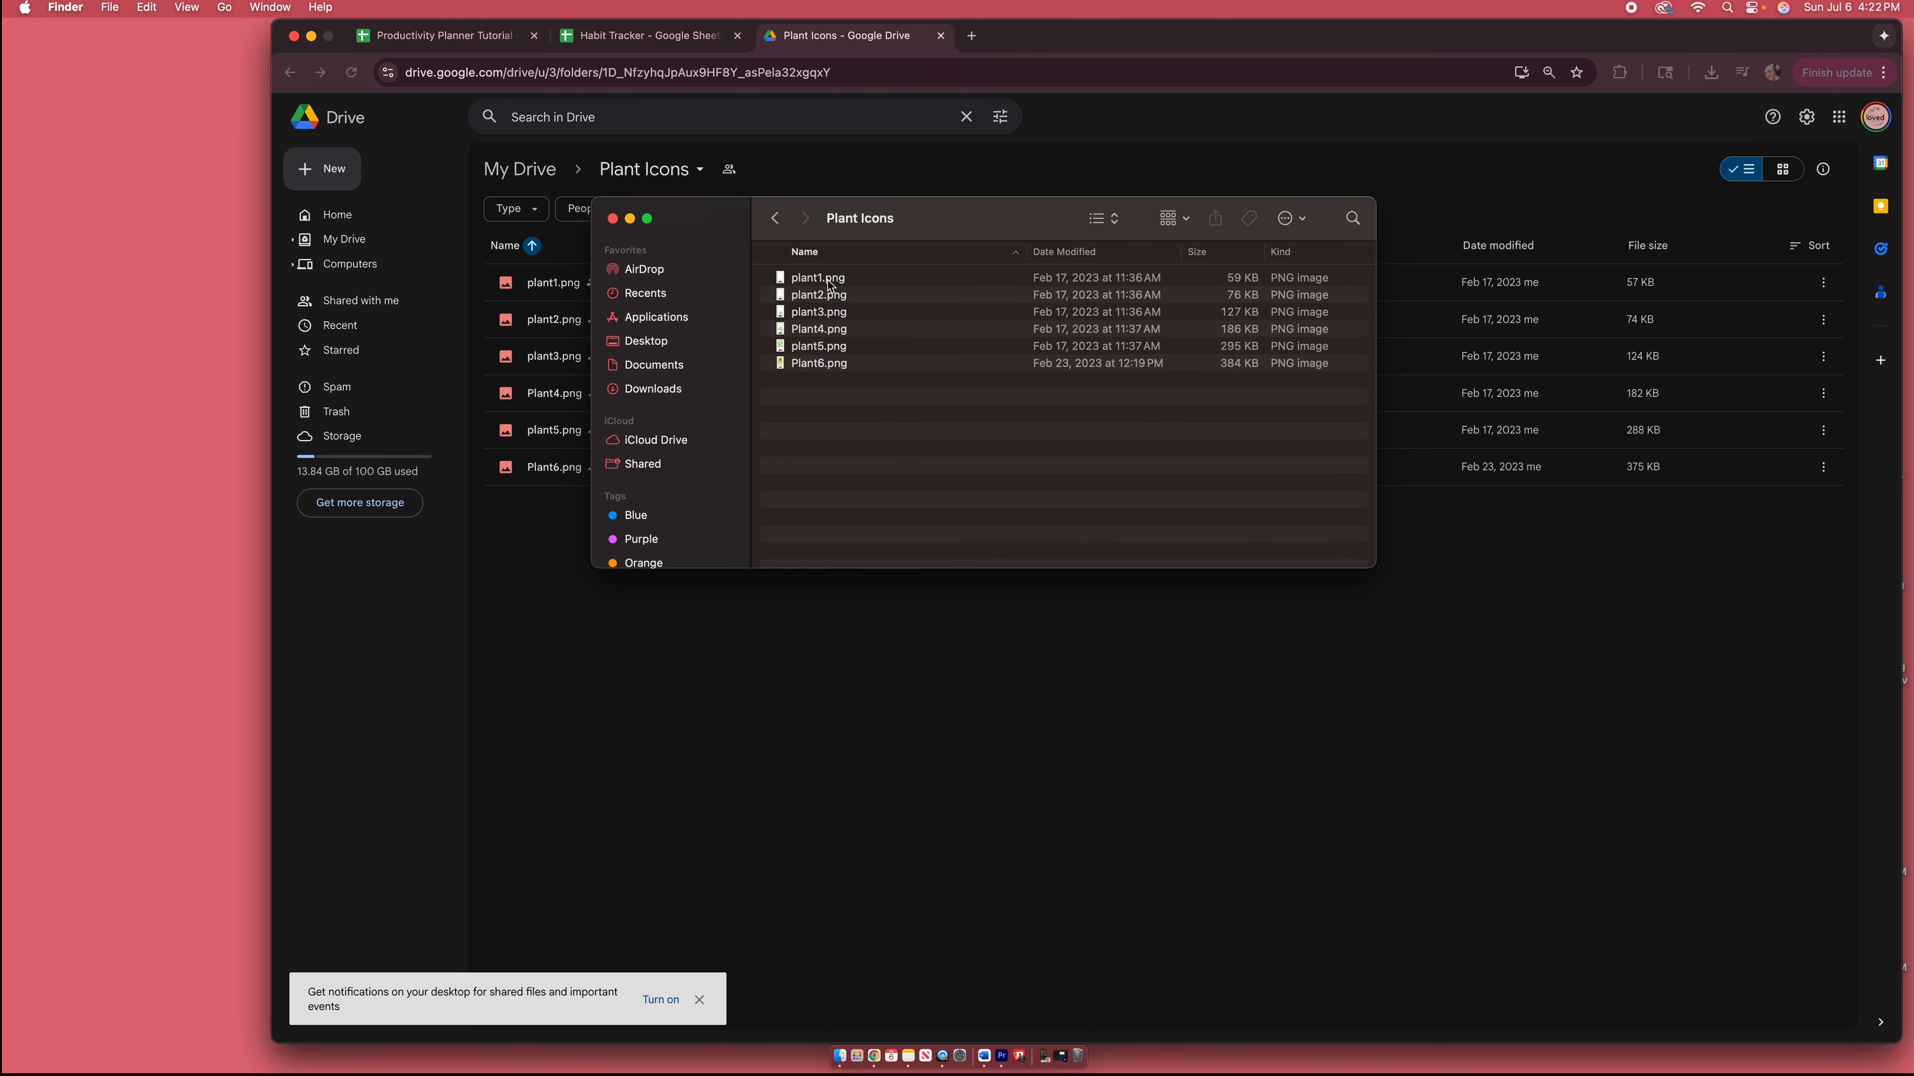
pyautogui.press('super+a')
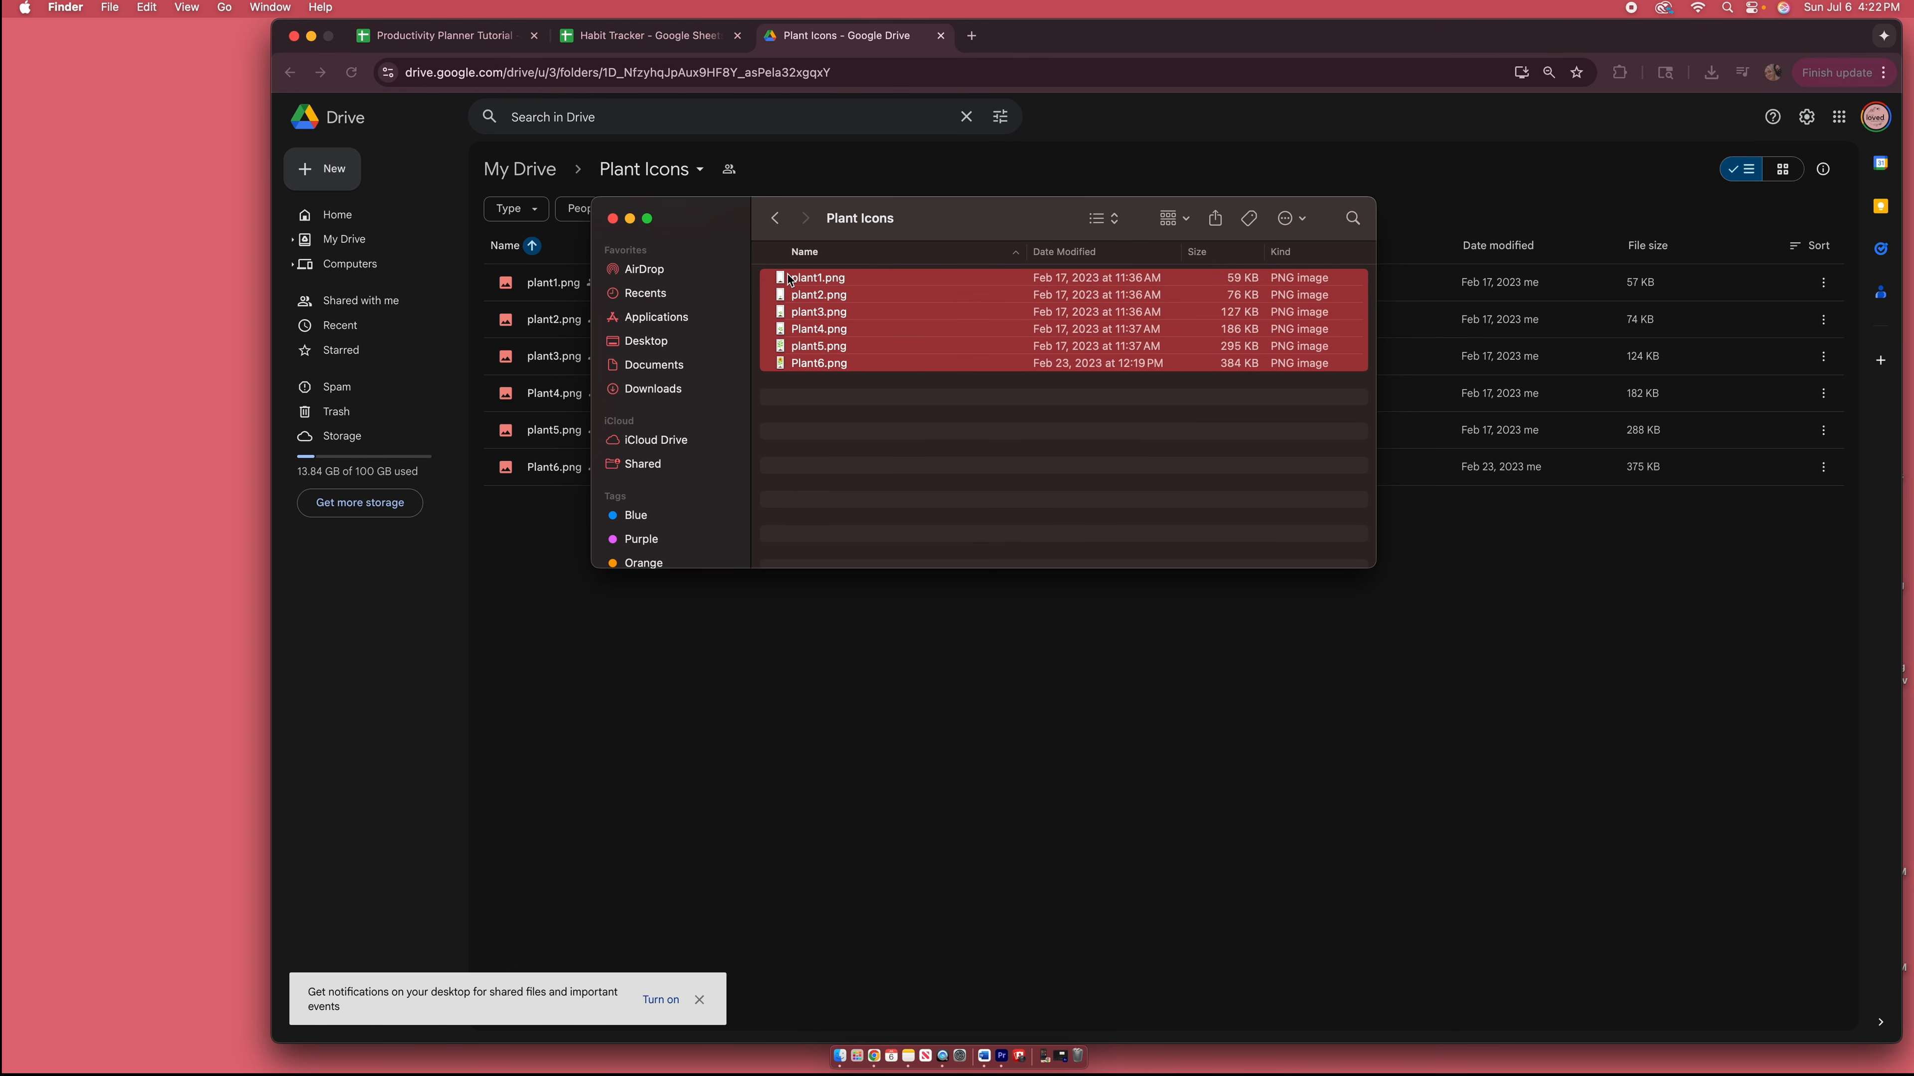
pyautogui.moveTo(789, 280); pyautogui.dragTo(94, 300)
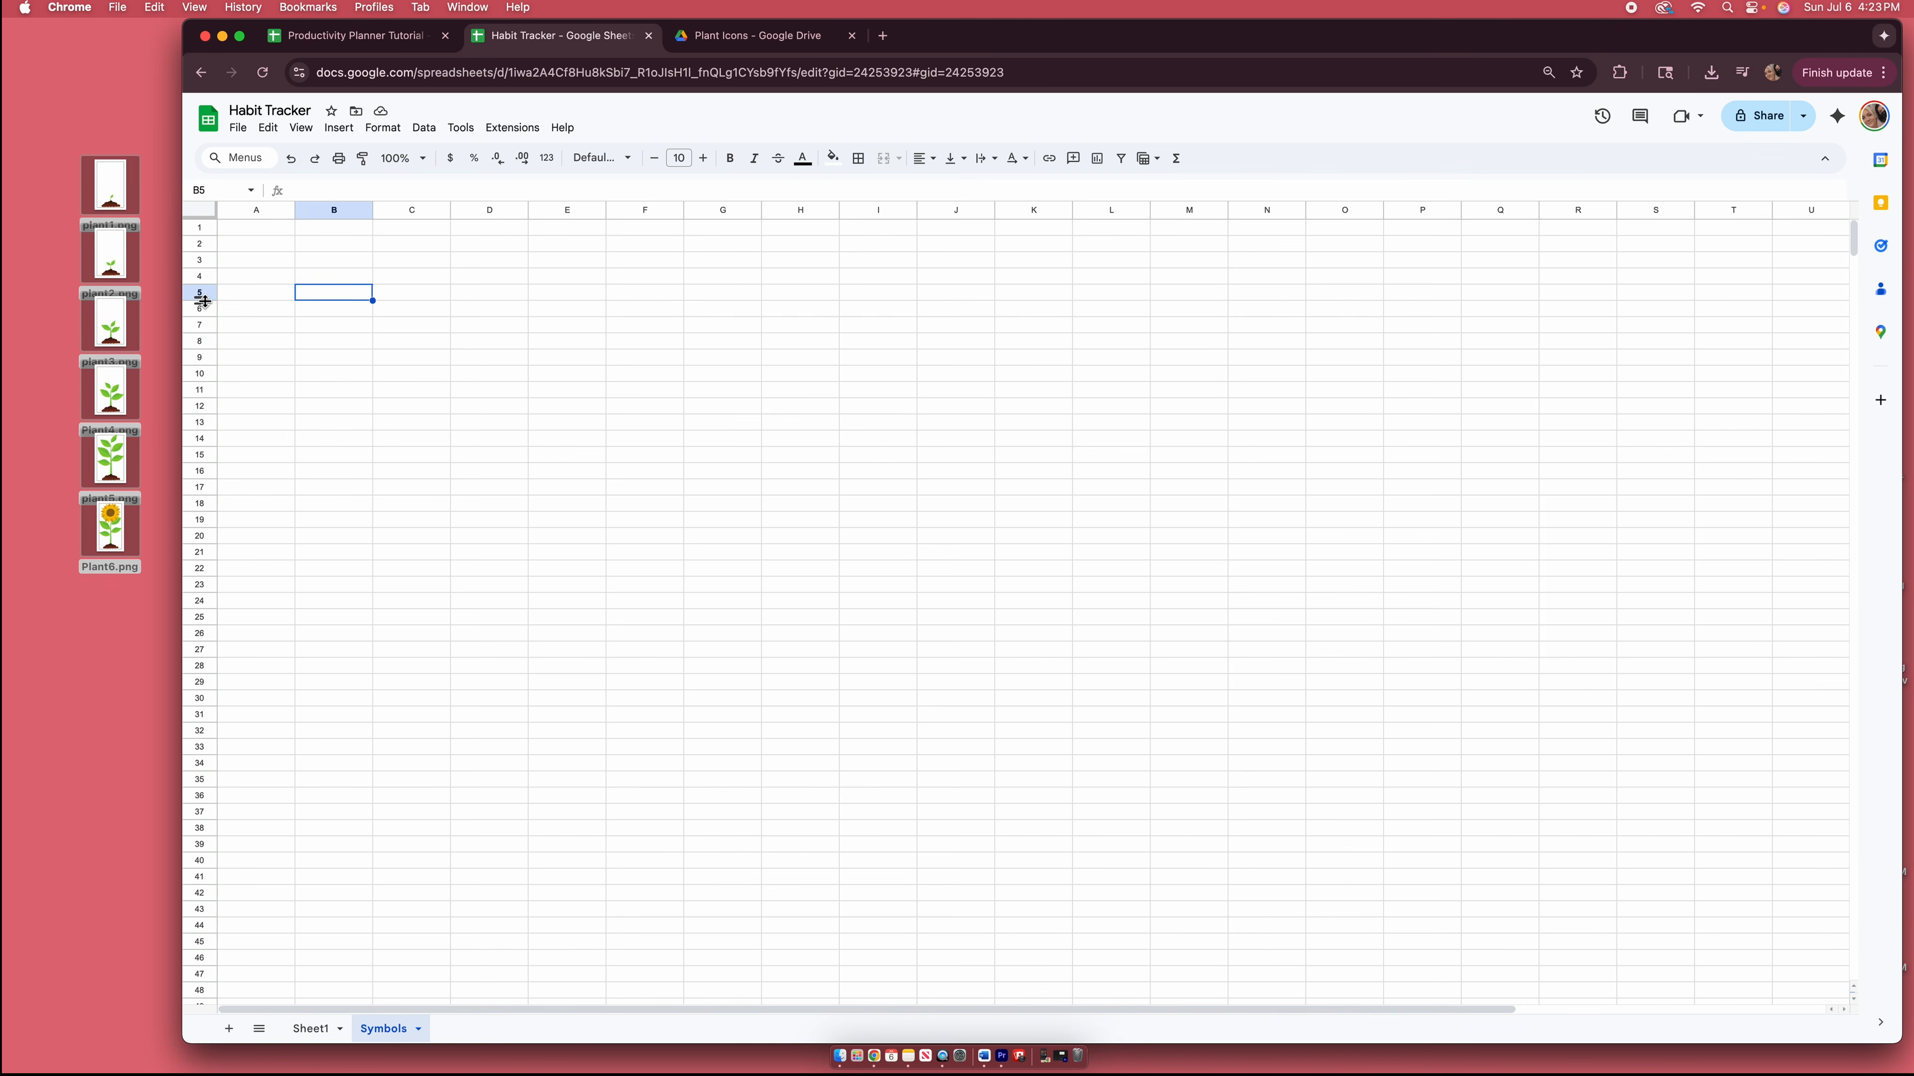
# Increase the height of row 5 on the Symbols sheet to roughly five default rows and deselect the desktop icons.
pyautogui.moveTo(200, 300); pyautogui.dragTo(212, 369)
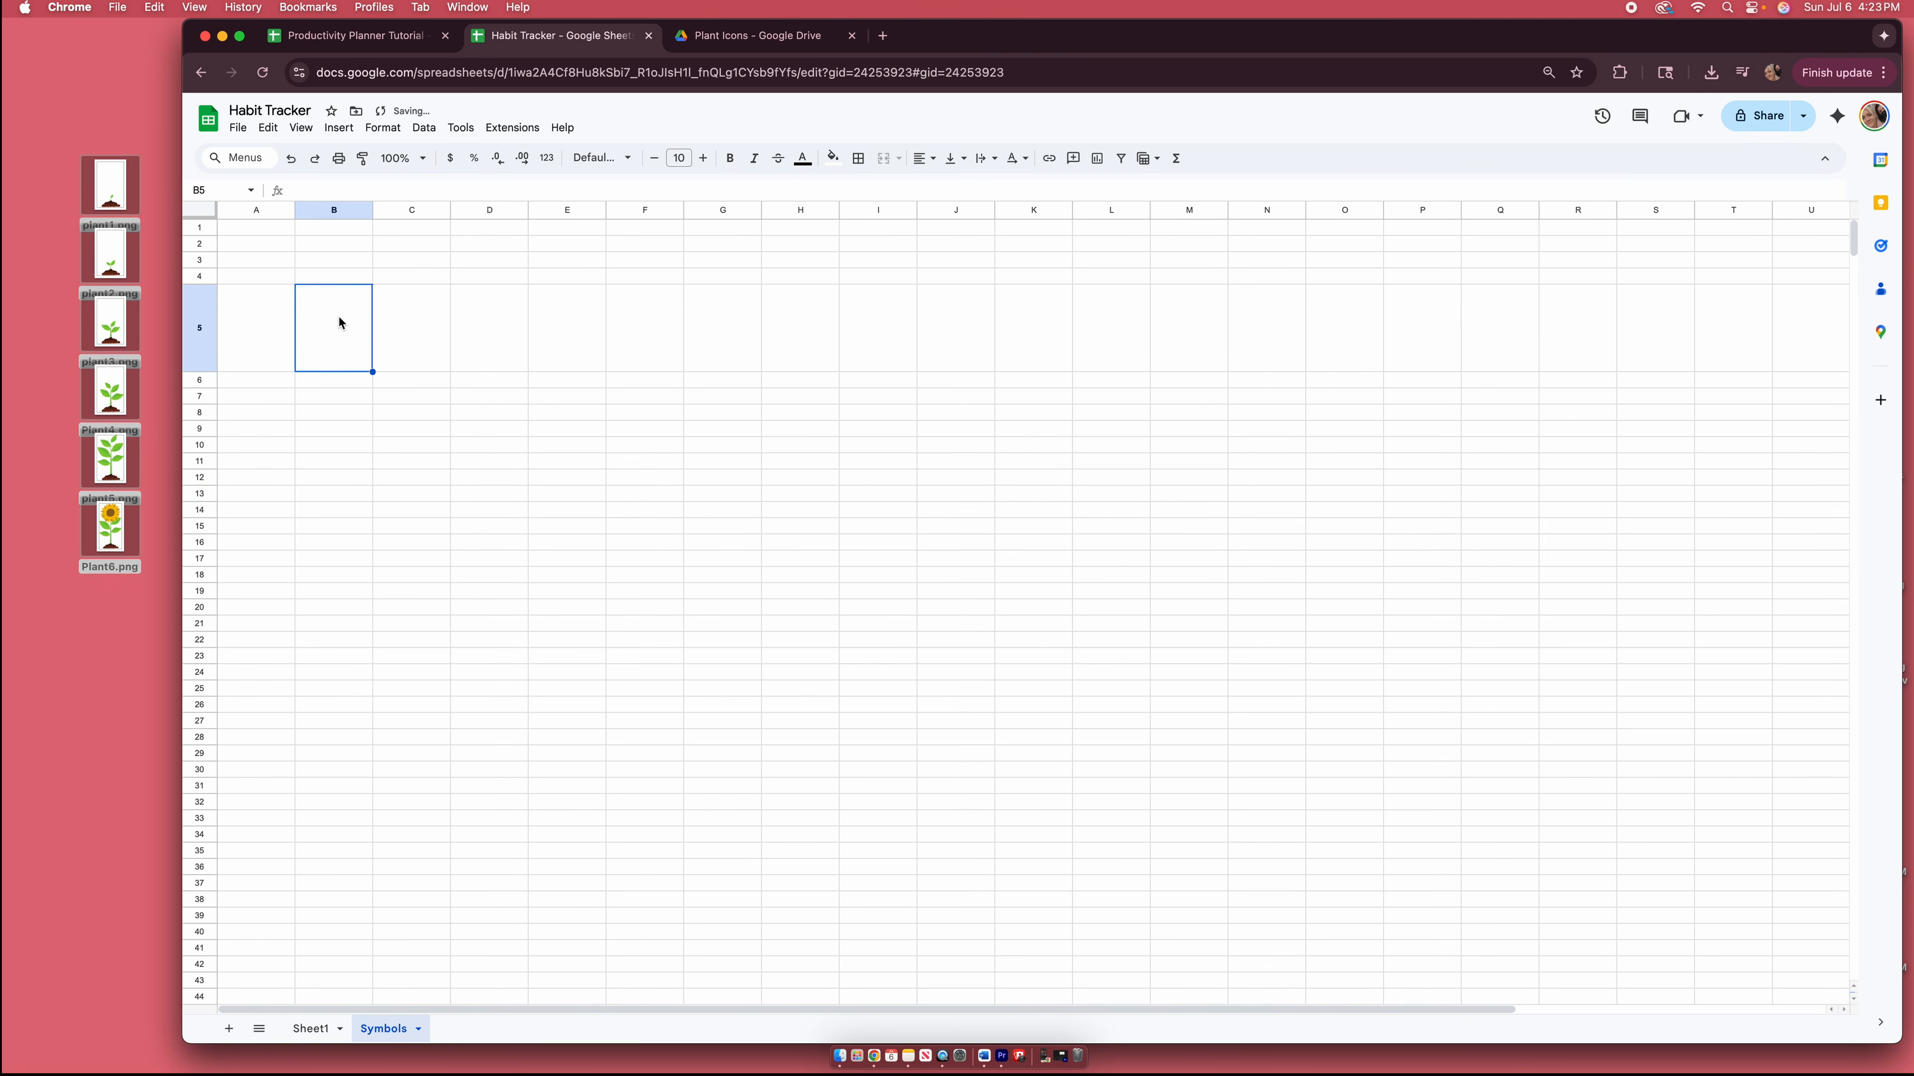
pyautogui.click(147, 261)
pyautogui.click(159, 258)
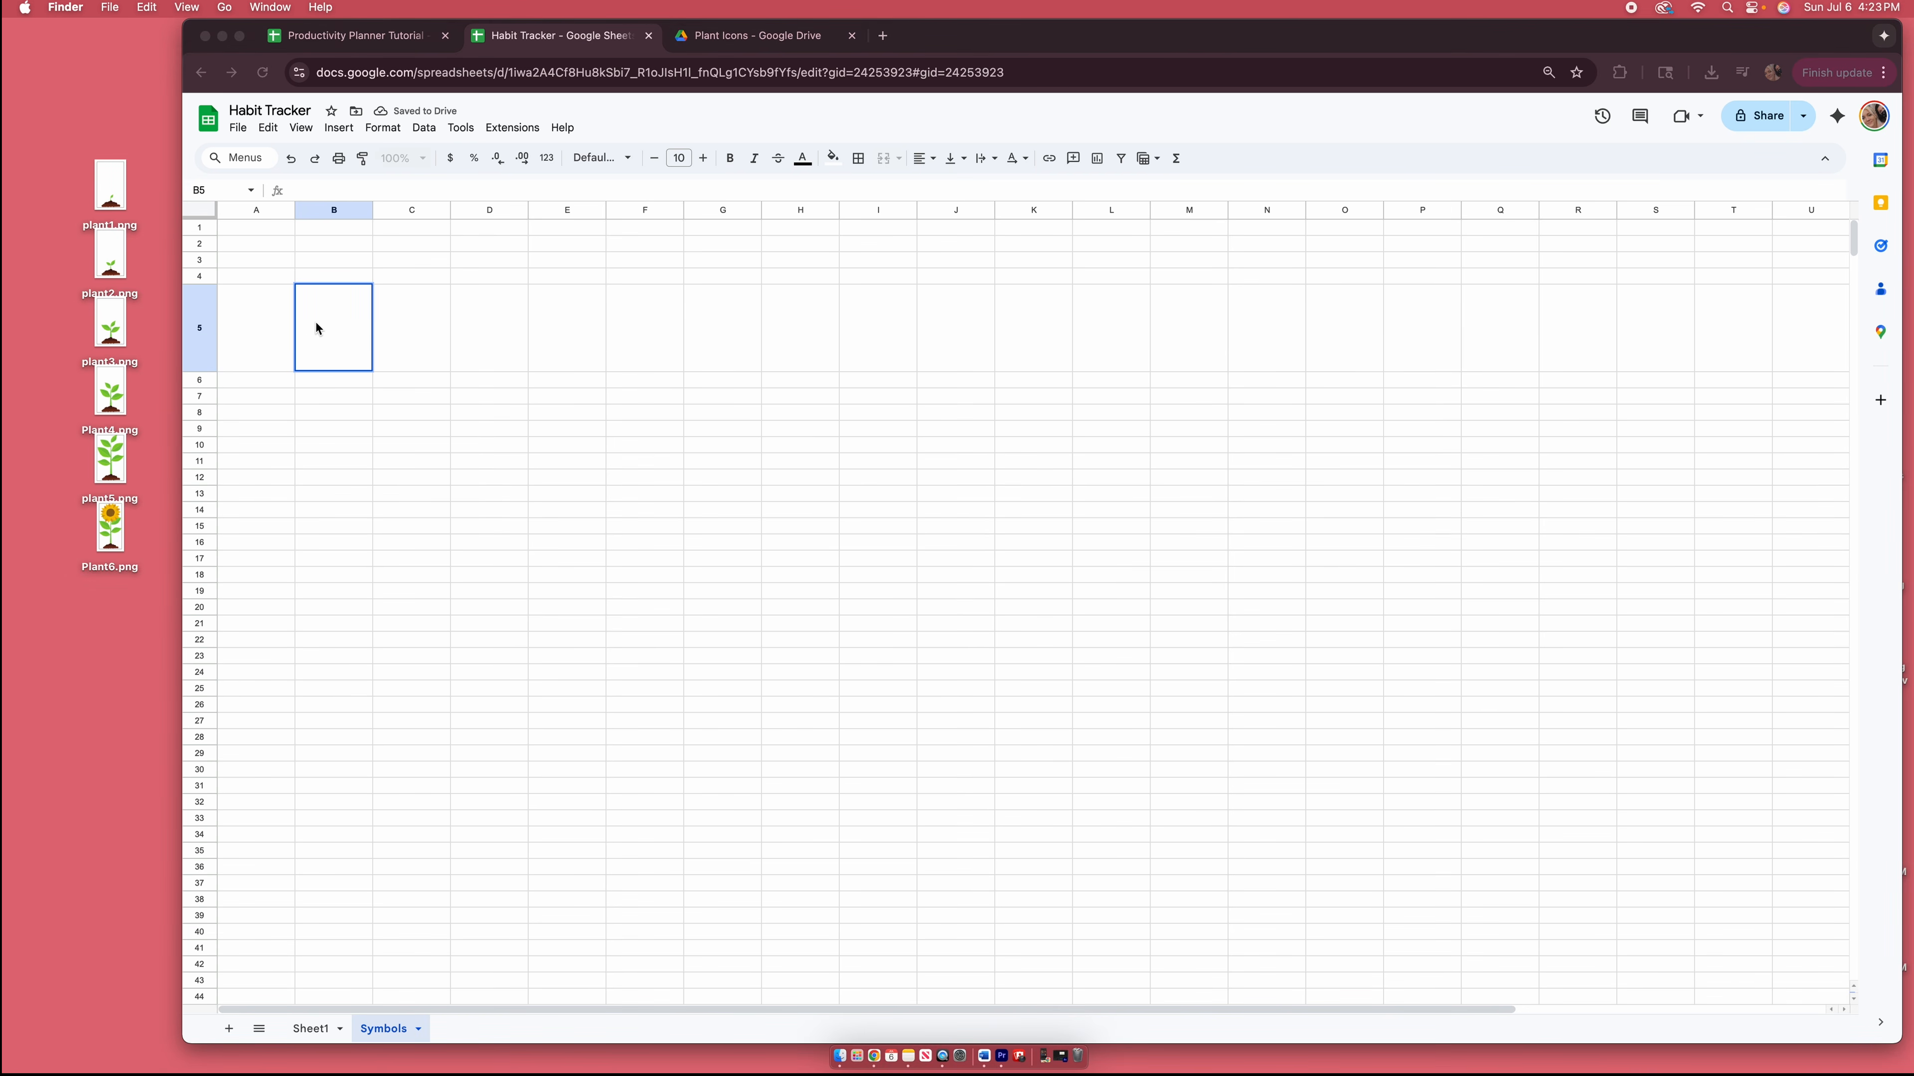
# Insert the desktop file plant1.png as an in-cell image in B5 of the Symbols sheet.
pyautogui.click(317, 322)
pyautogui.click(355, 128)
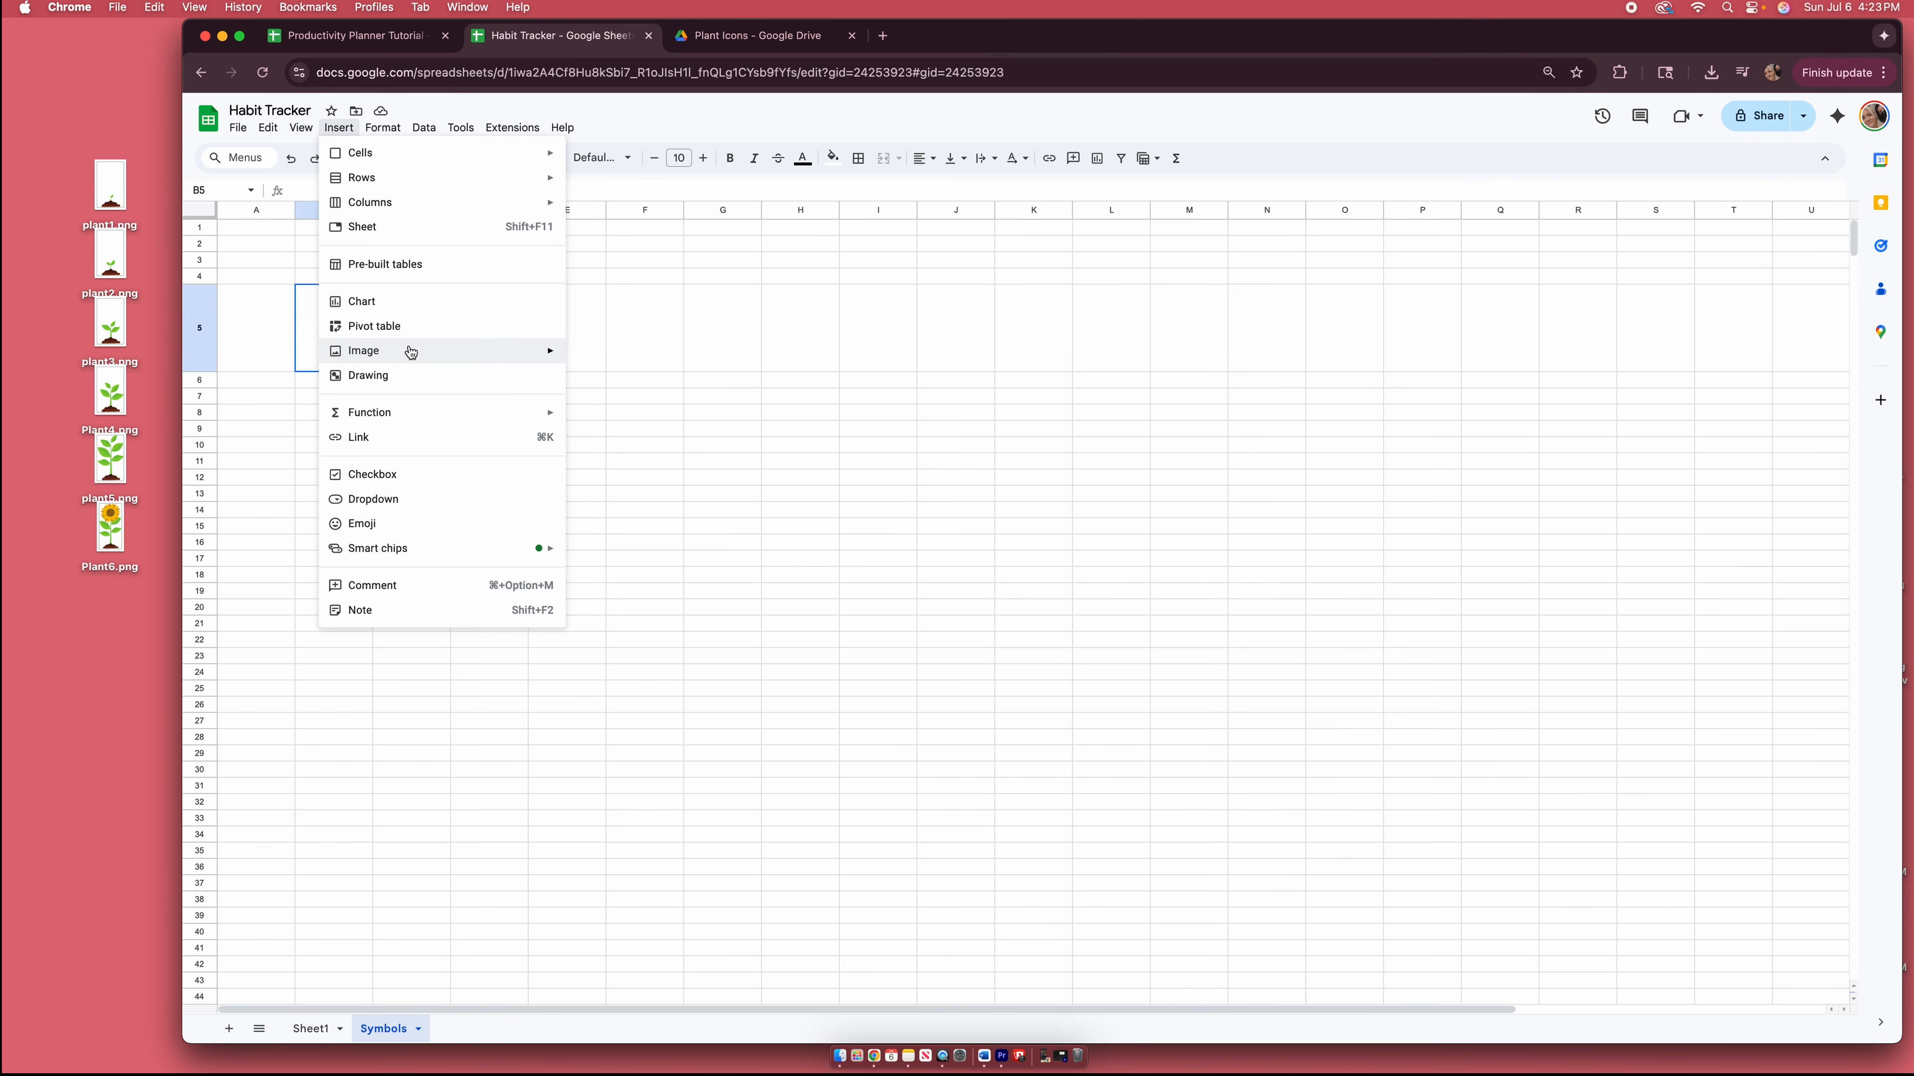
pyautogui.click(591, 362)
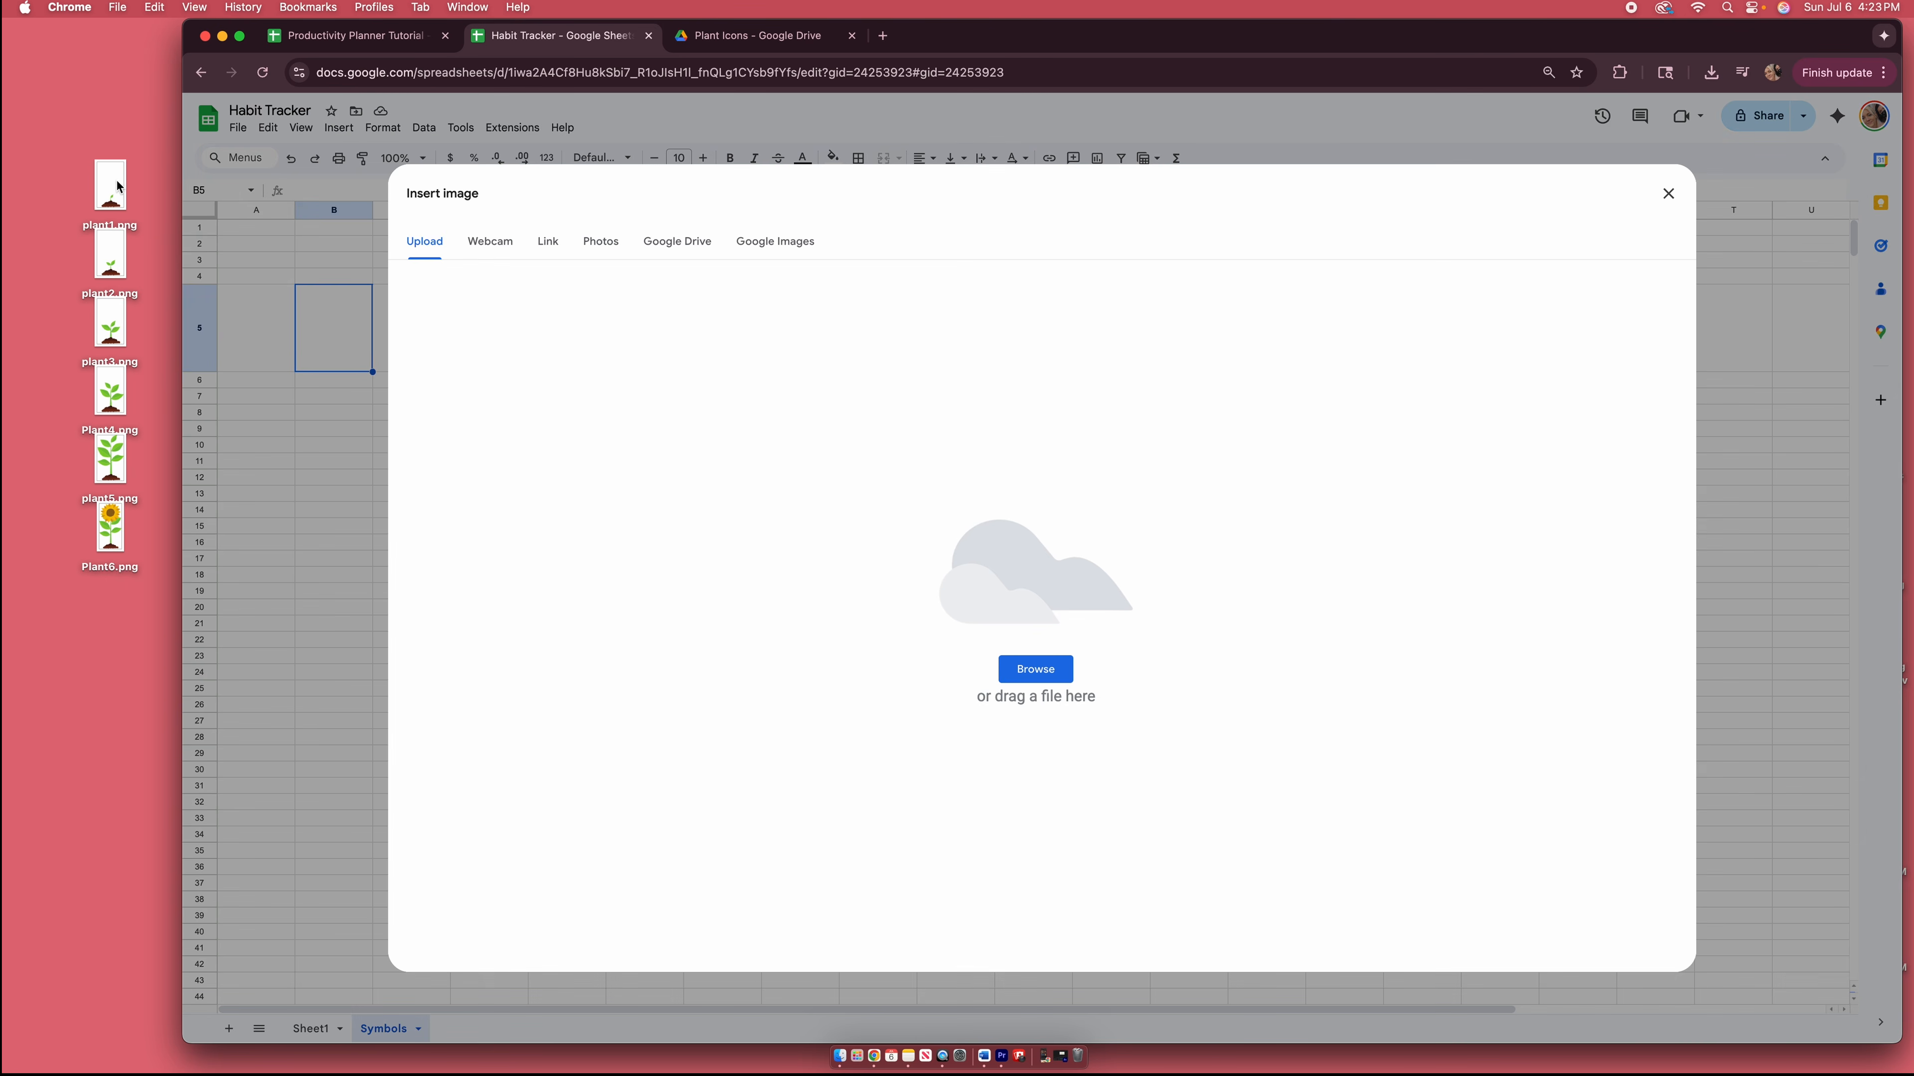
pyautogui.moveTo(113, 184); pyautogui.dragTo(895, 584)
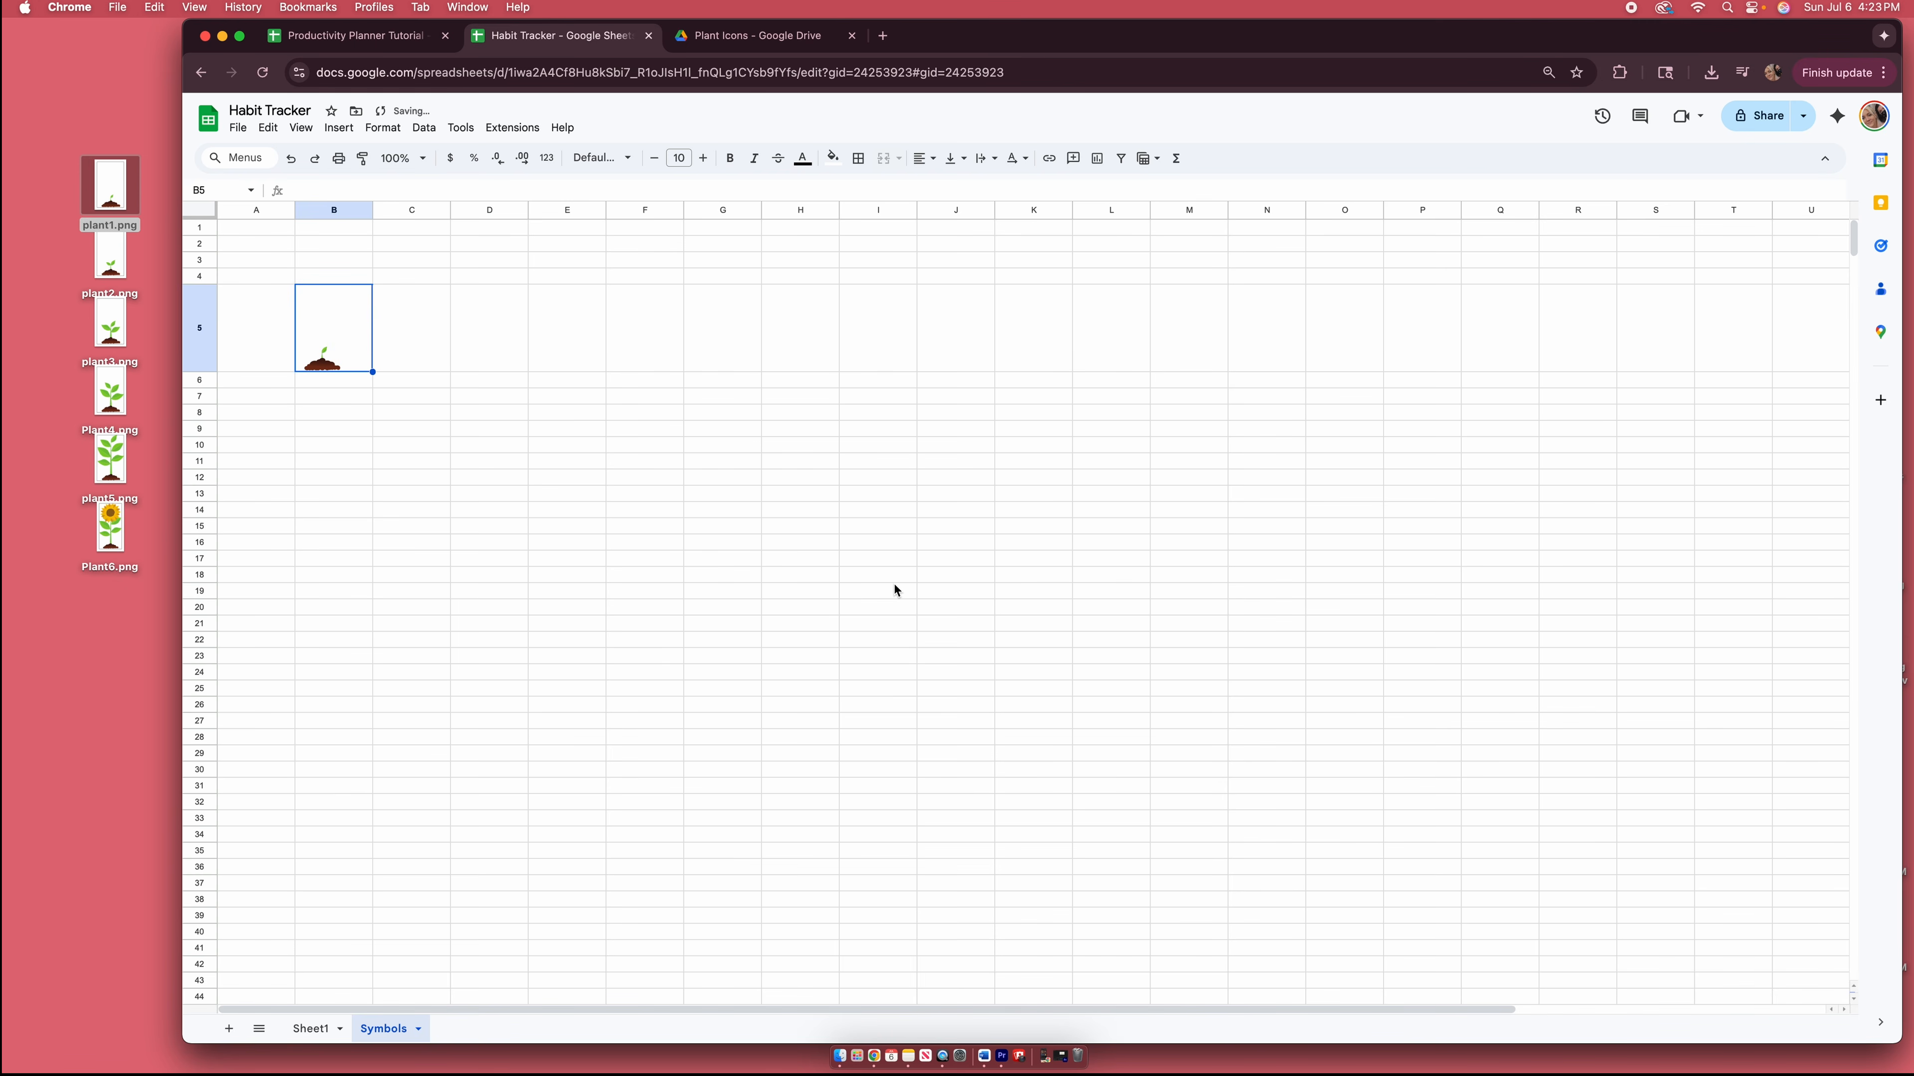
# Insert the desktop file plant2.png as an in-cell image in C5 of the Symbols sheet.
pyautogui.click(404, 336)
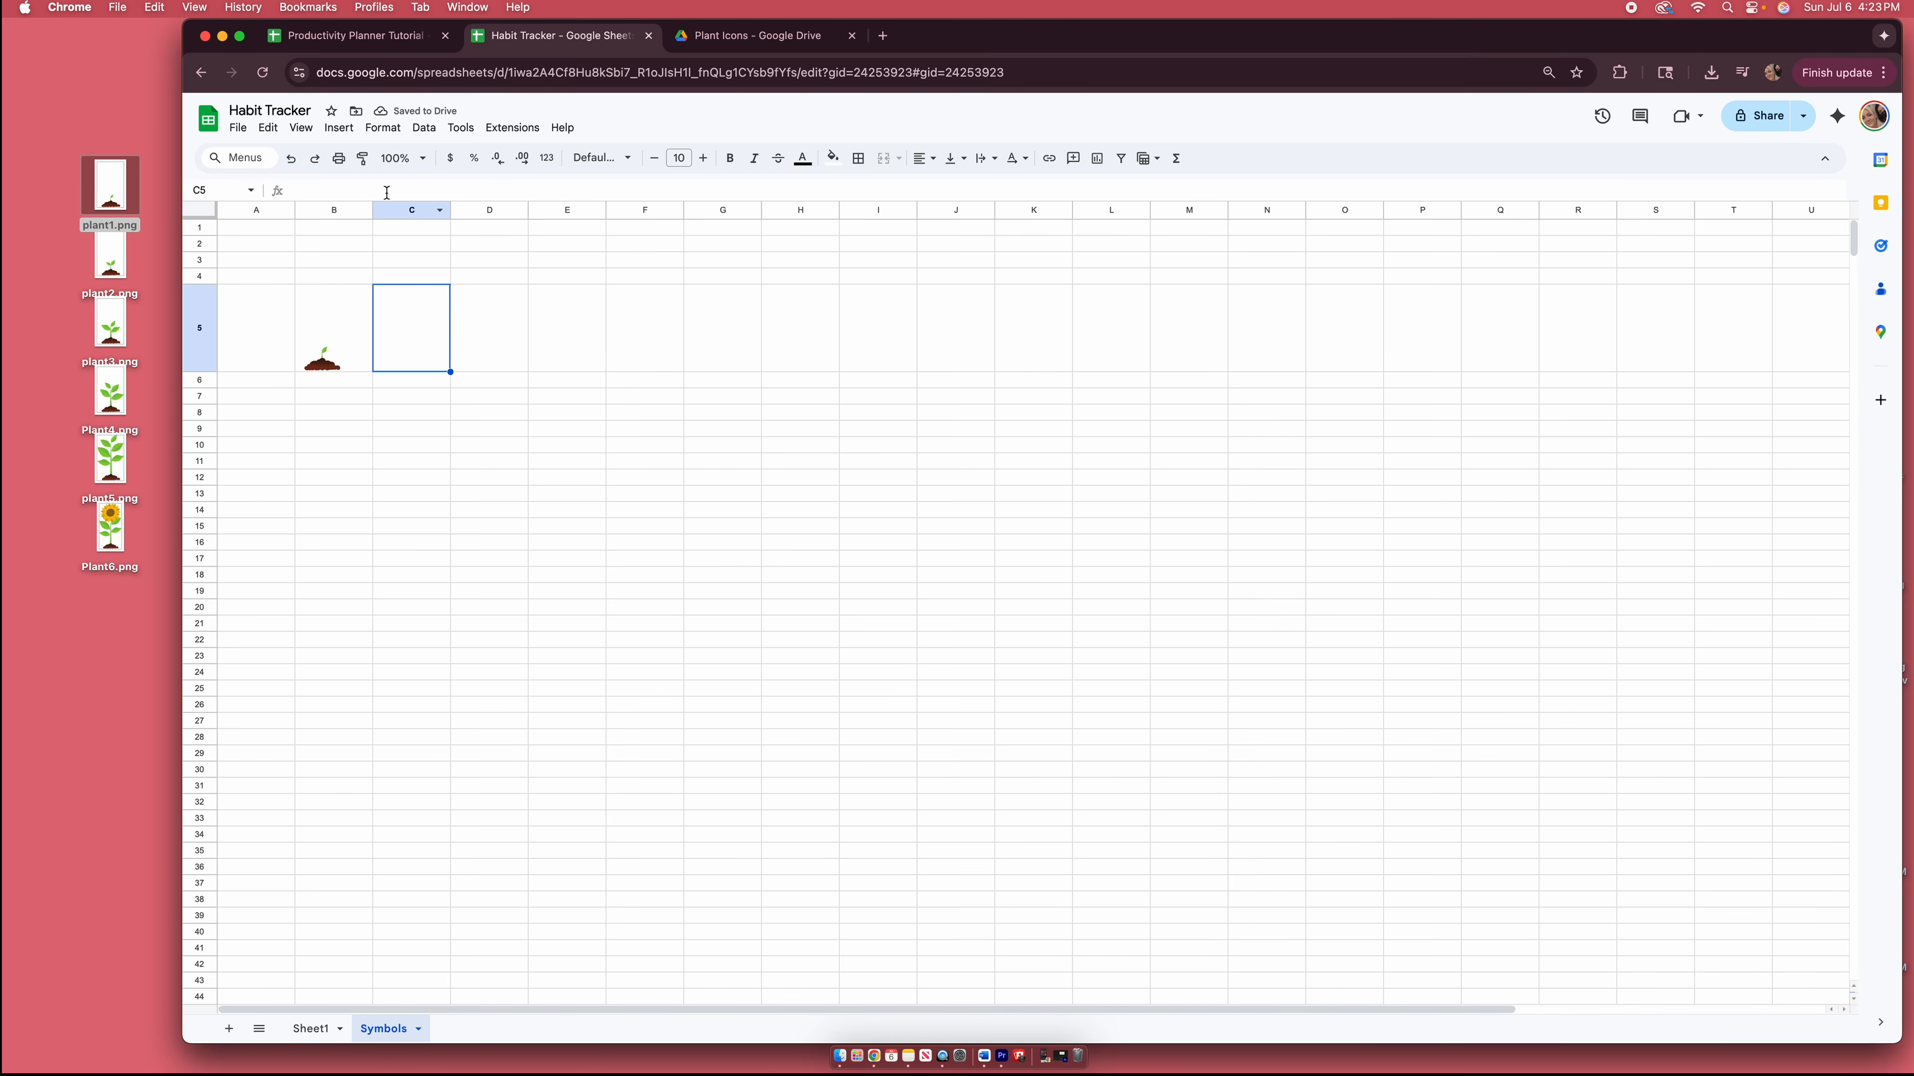
pyautogui.click(339, 128)
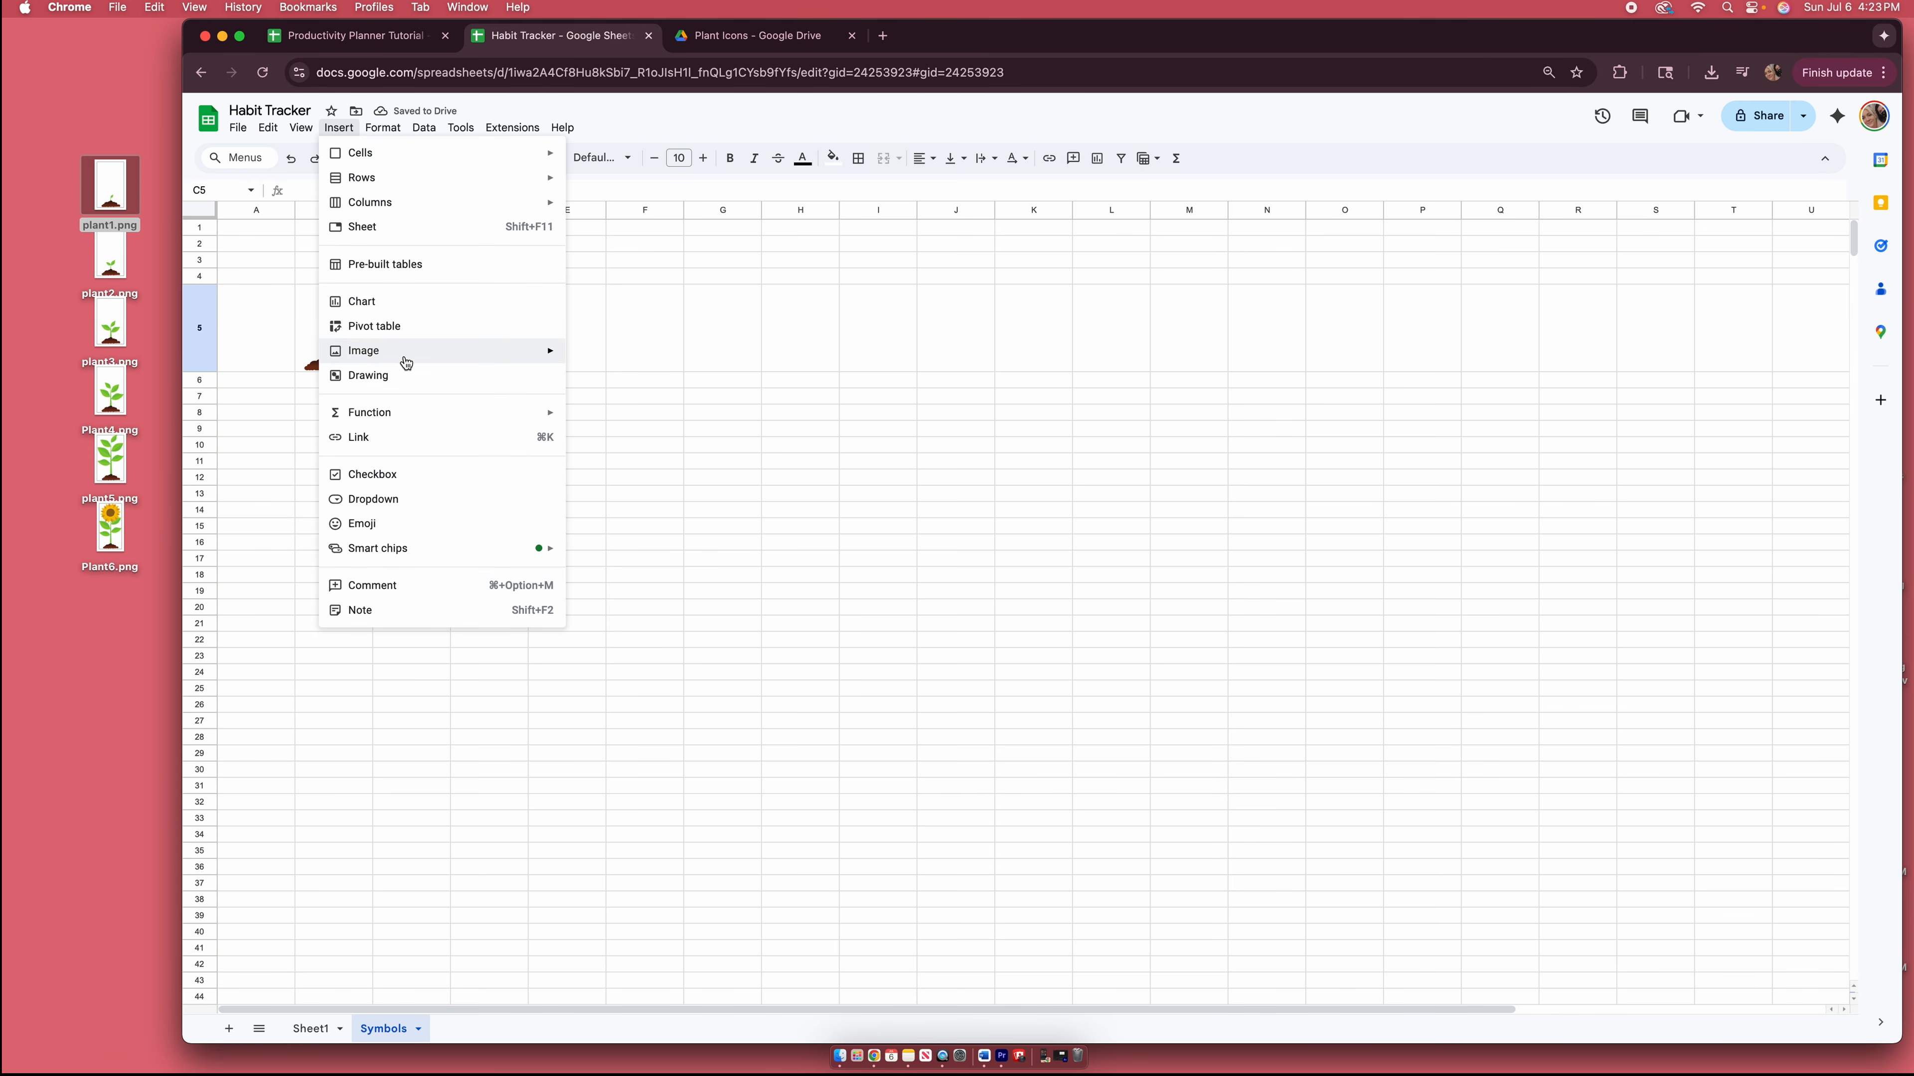
pyautogui.moveTo(406, 352)
pyautogui.click(597, 356)
pyautogui.moveTo(110, 260); pyautogui.dragTo(914, 563)
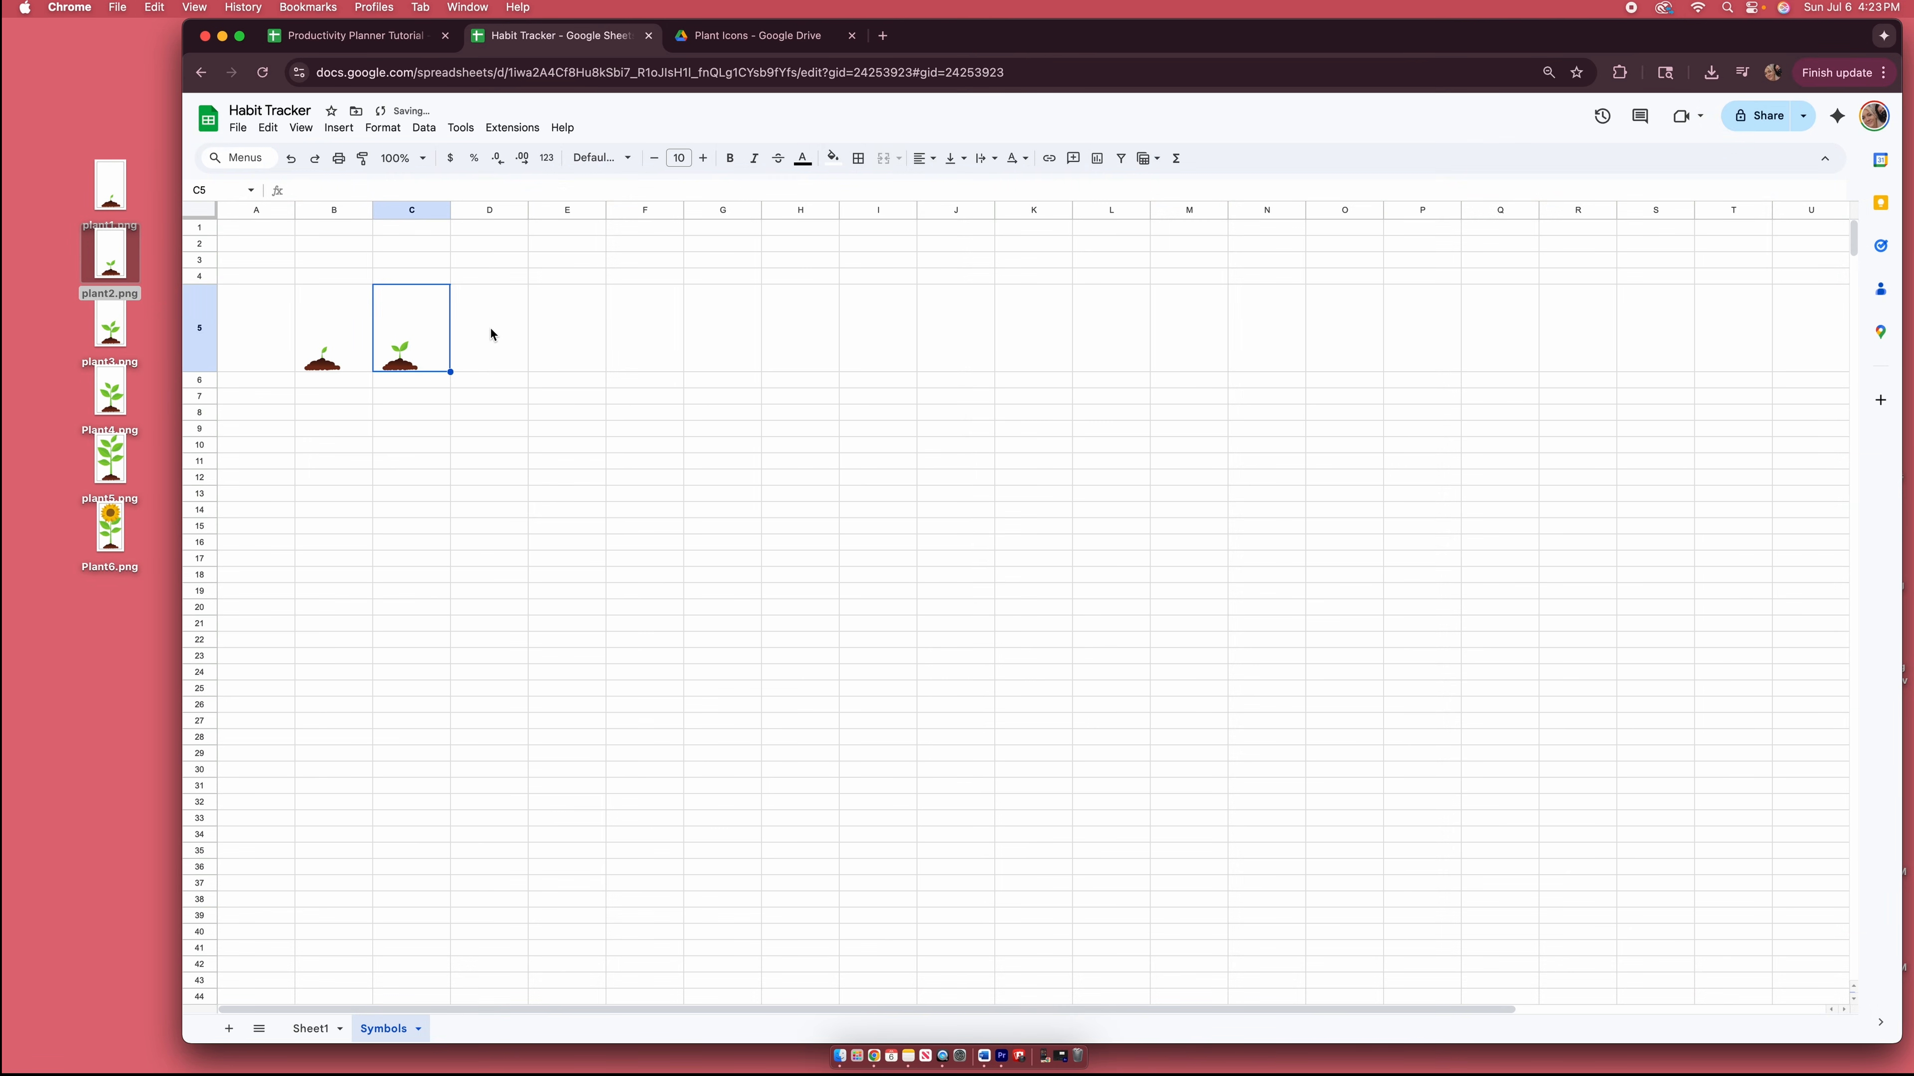
# Insert the desktop file plant3.png as an in-cell image in D5 of the Symbols sheet.
pyautogui.click(461, 293)
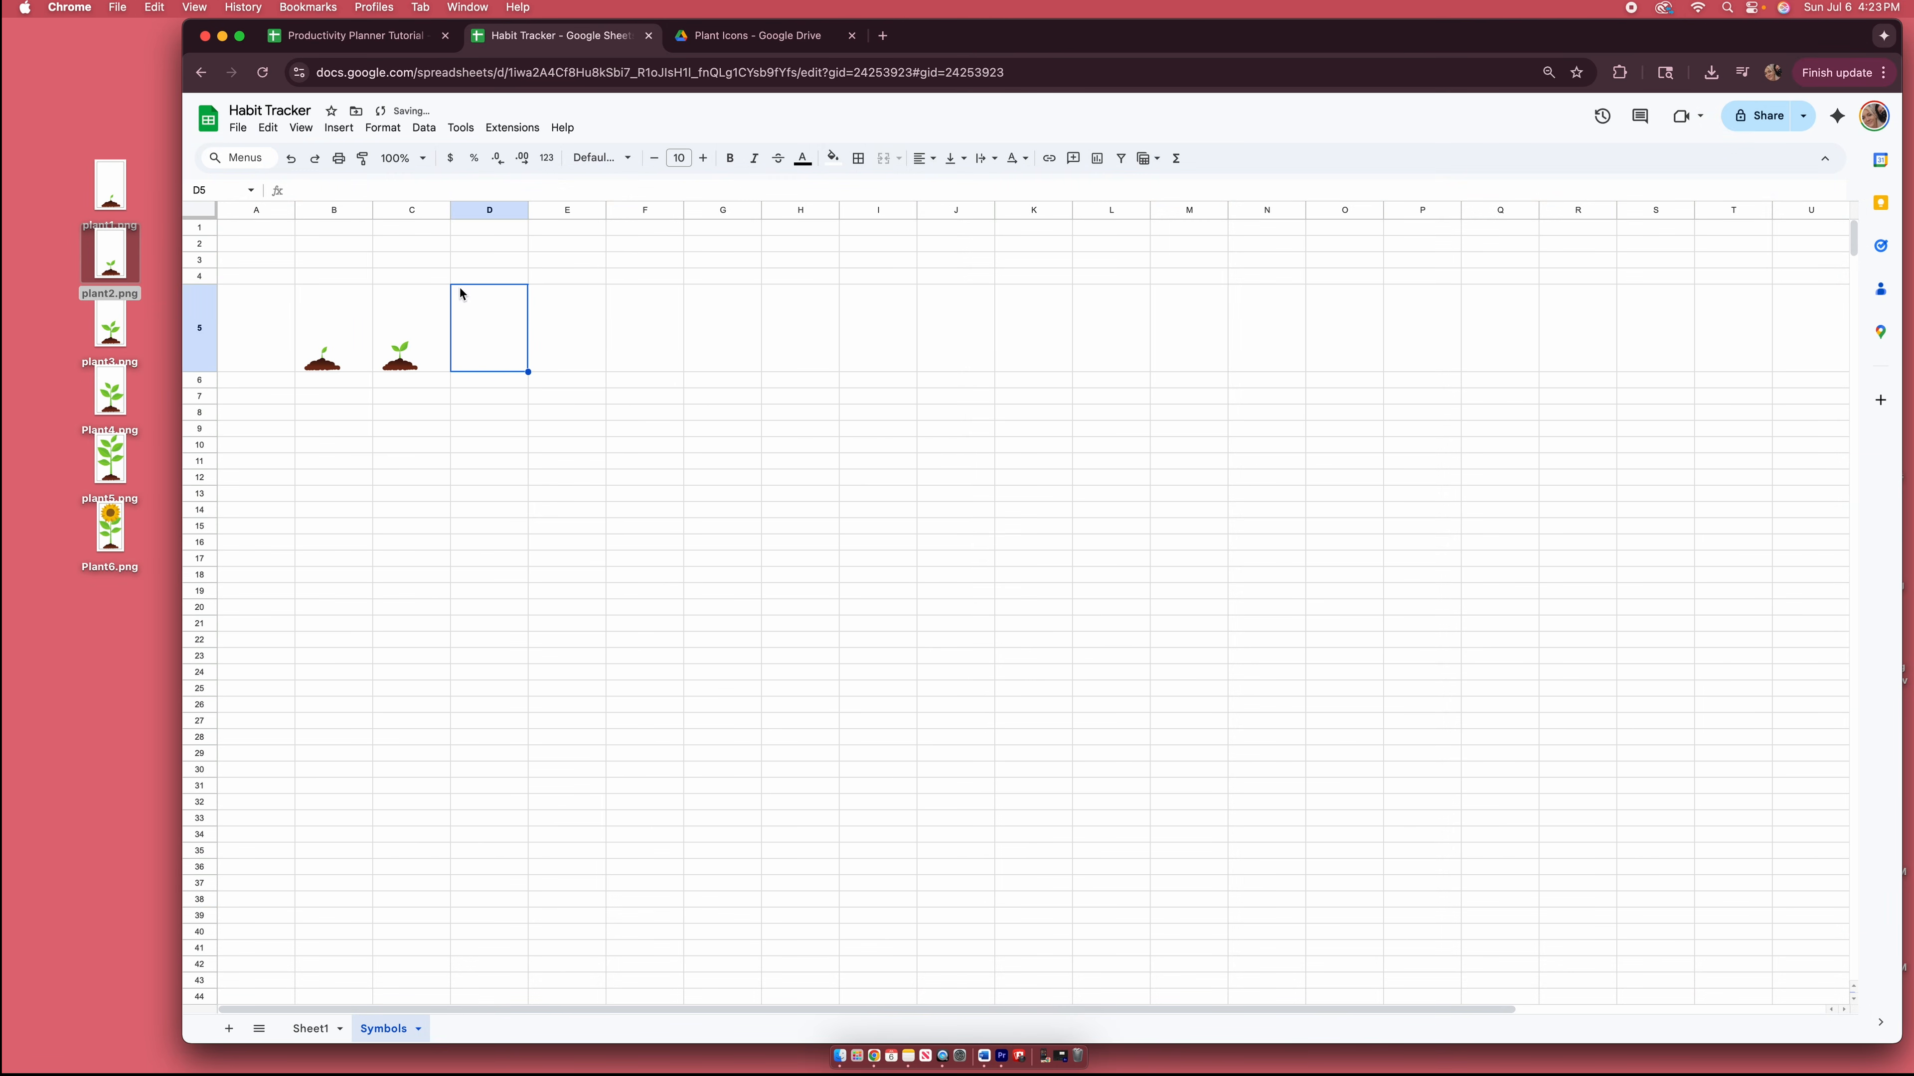
pyautogui.click(338, 128)
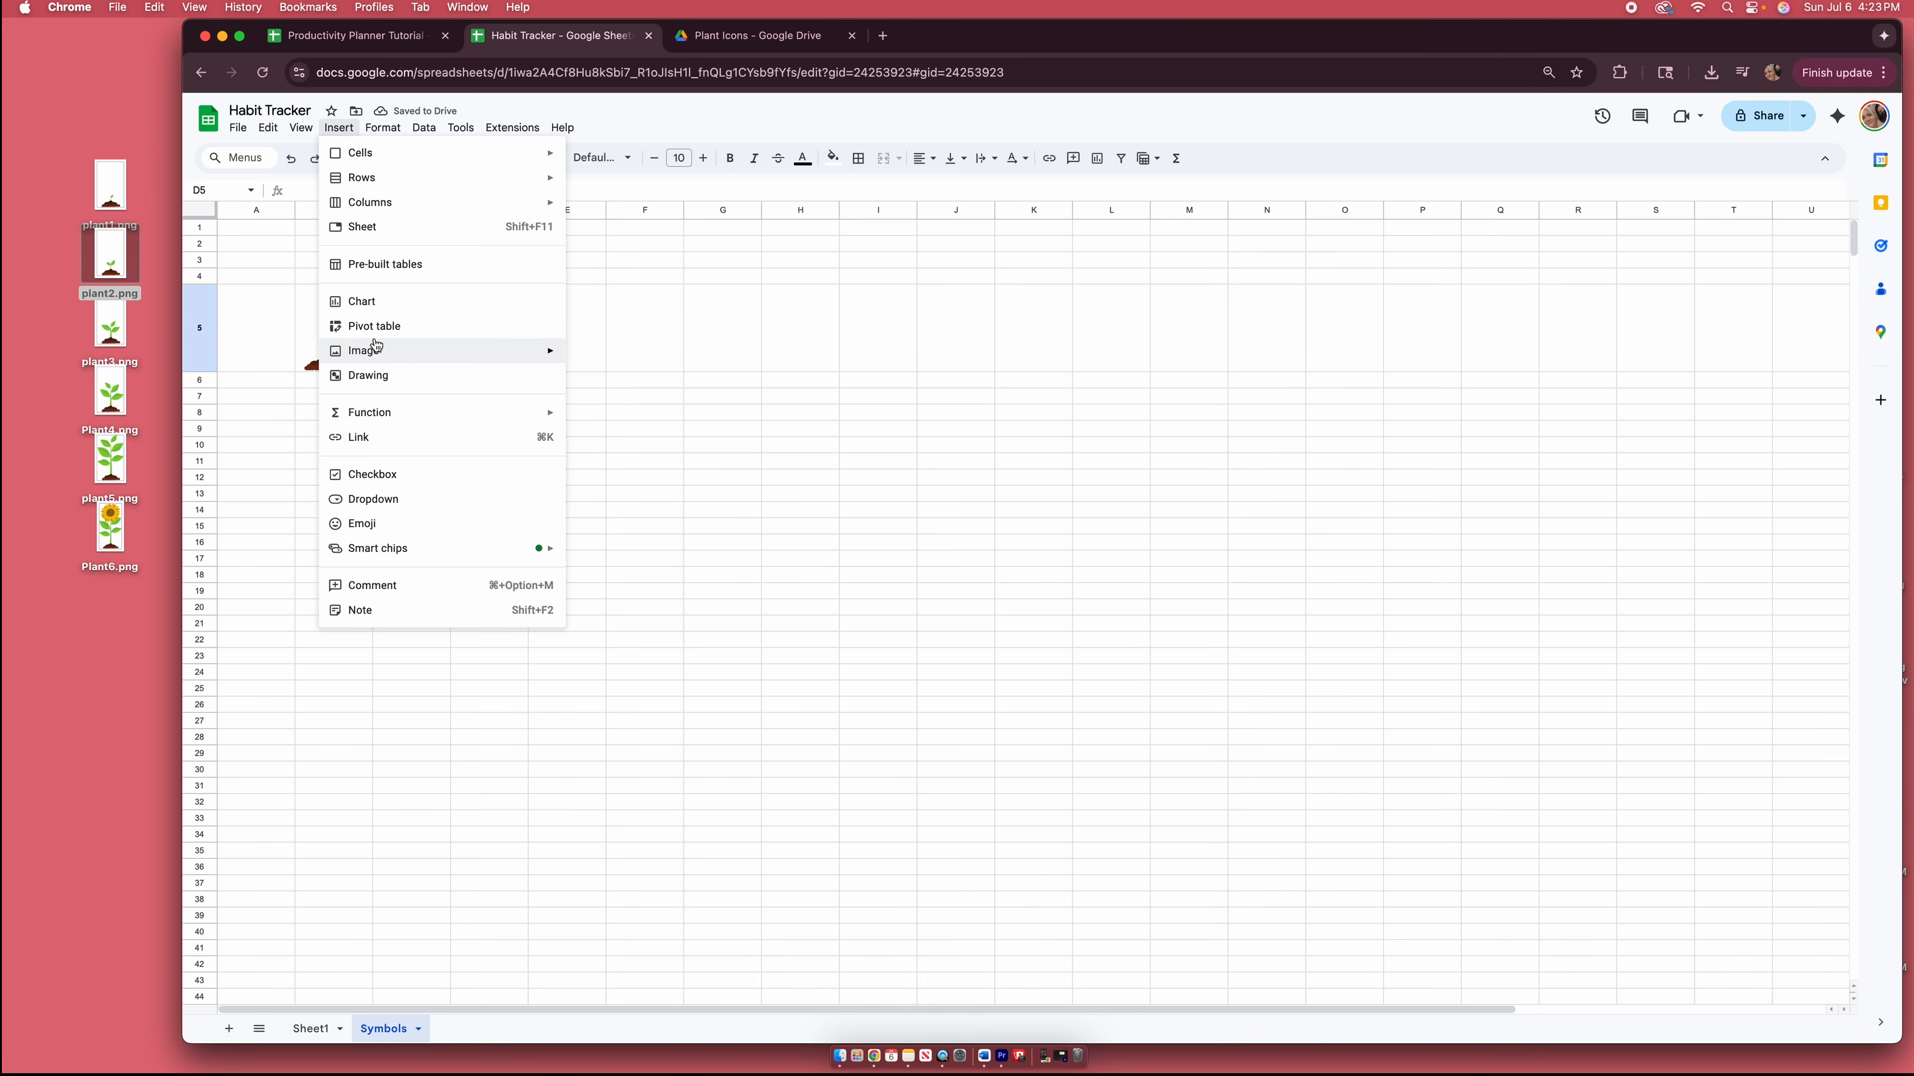
pyautogui.moveTo(537, 357)
pyautogui.click(619, 356)
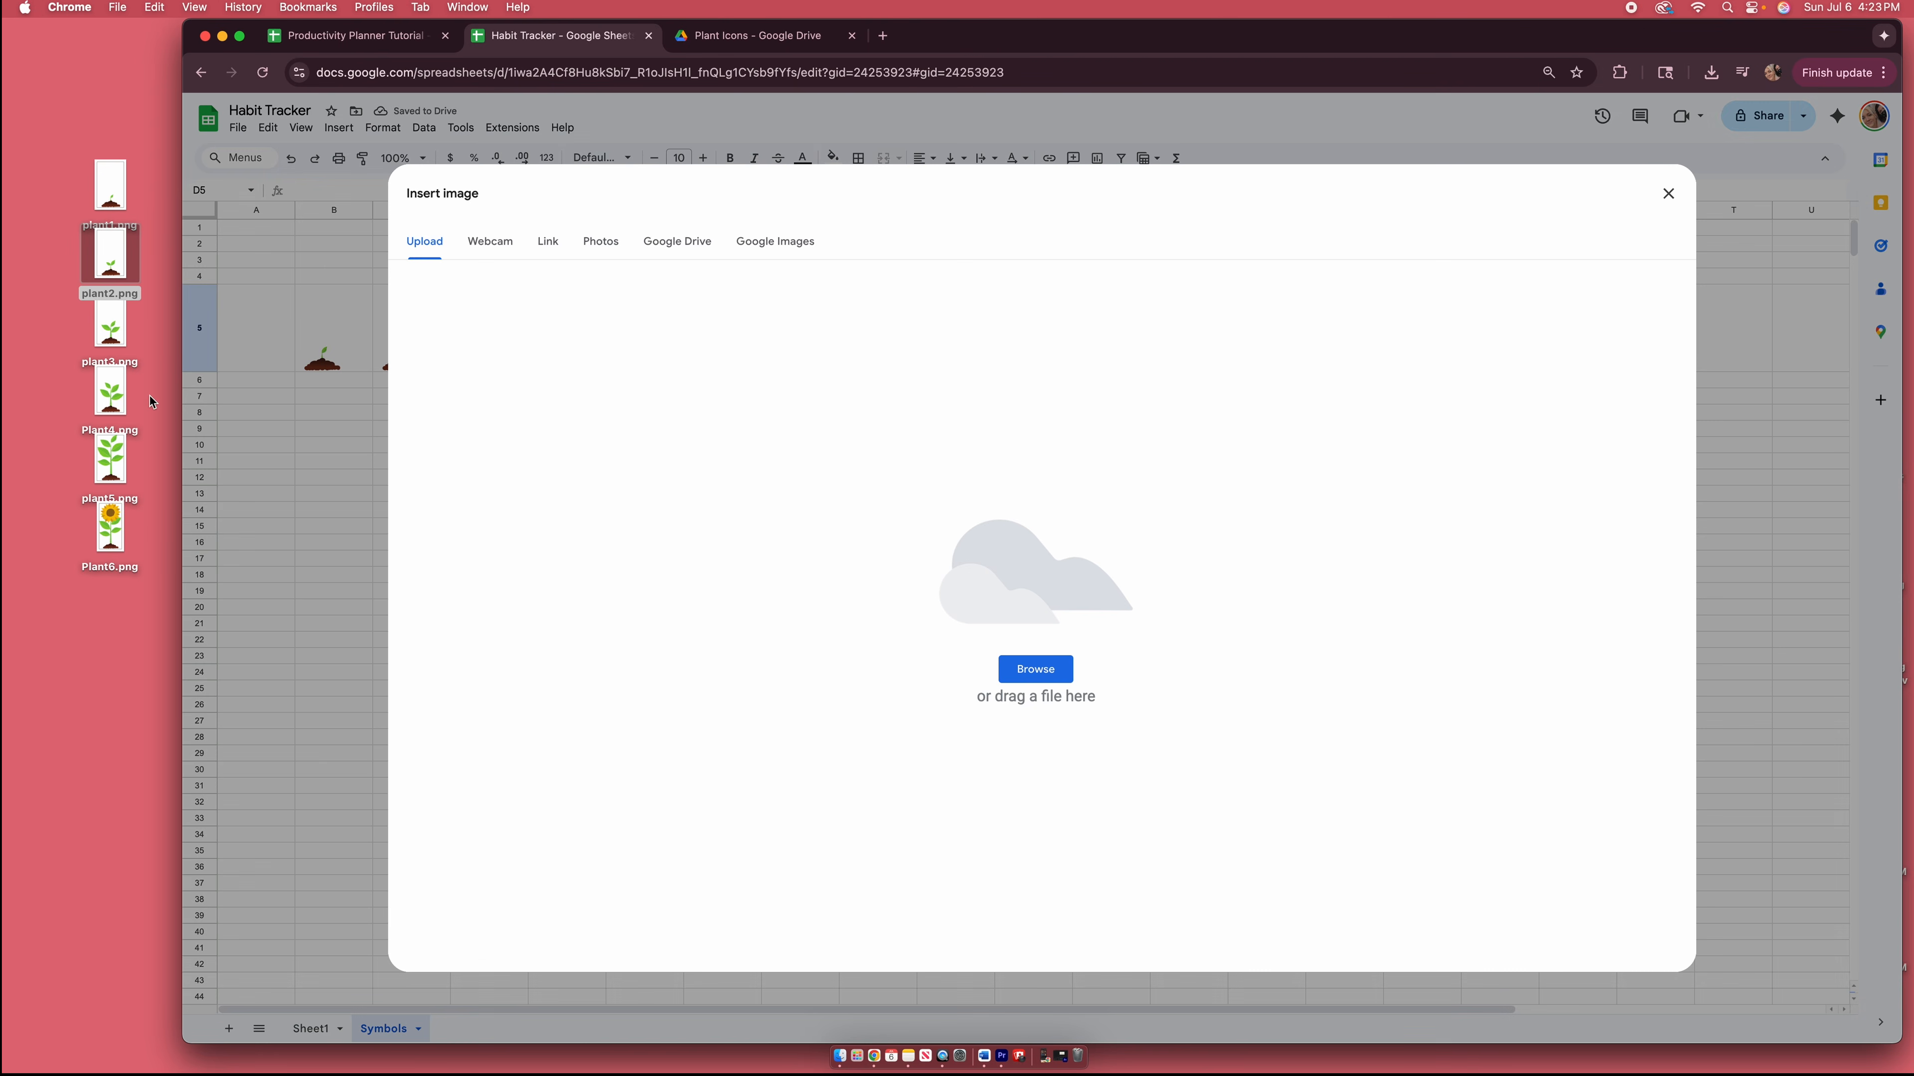
pyautogui.moveTo(110, 328); pyautogui.dragTo(954, 625)
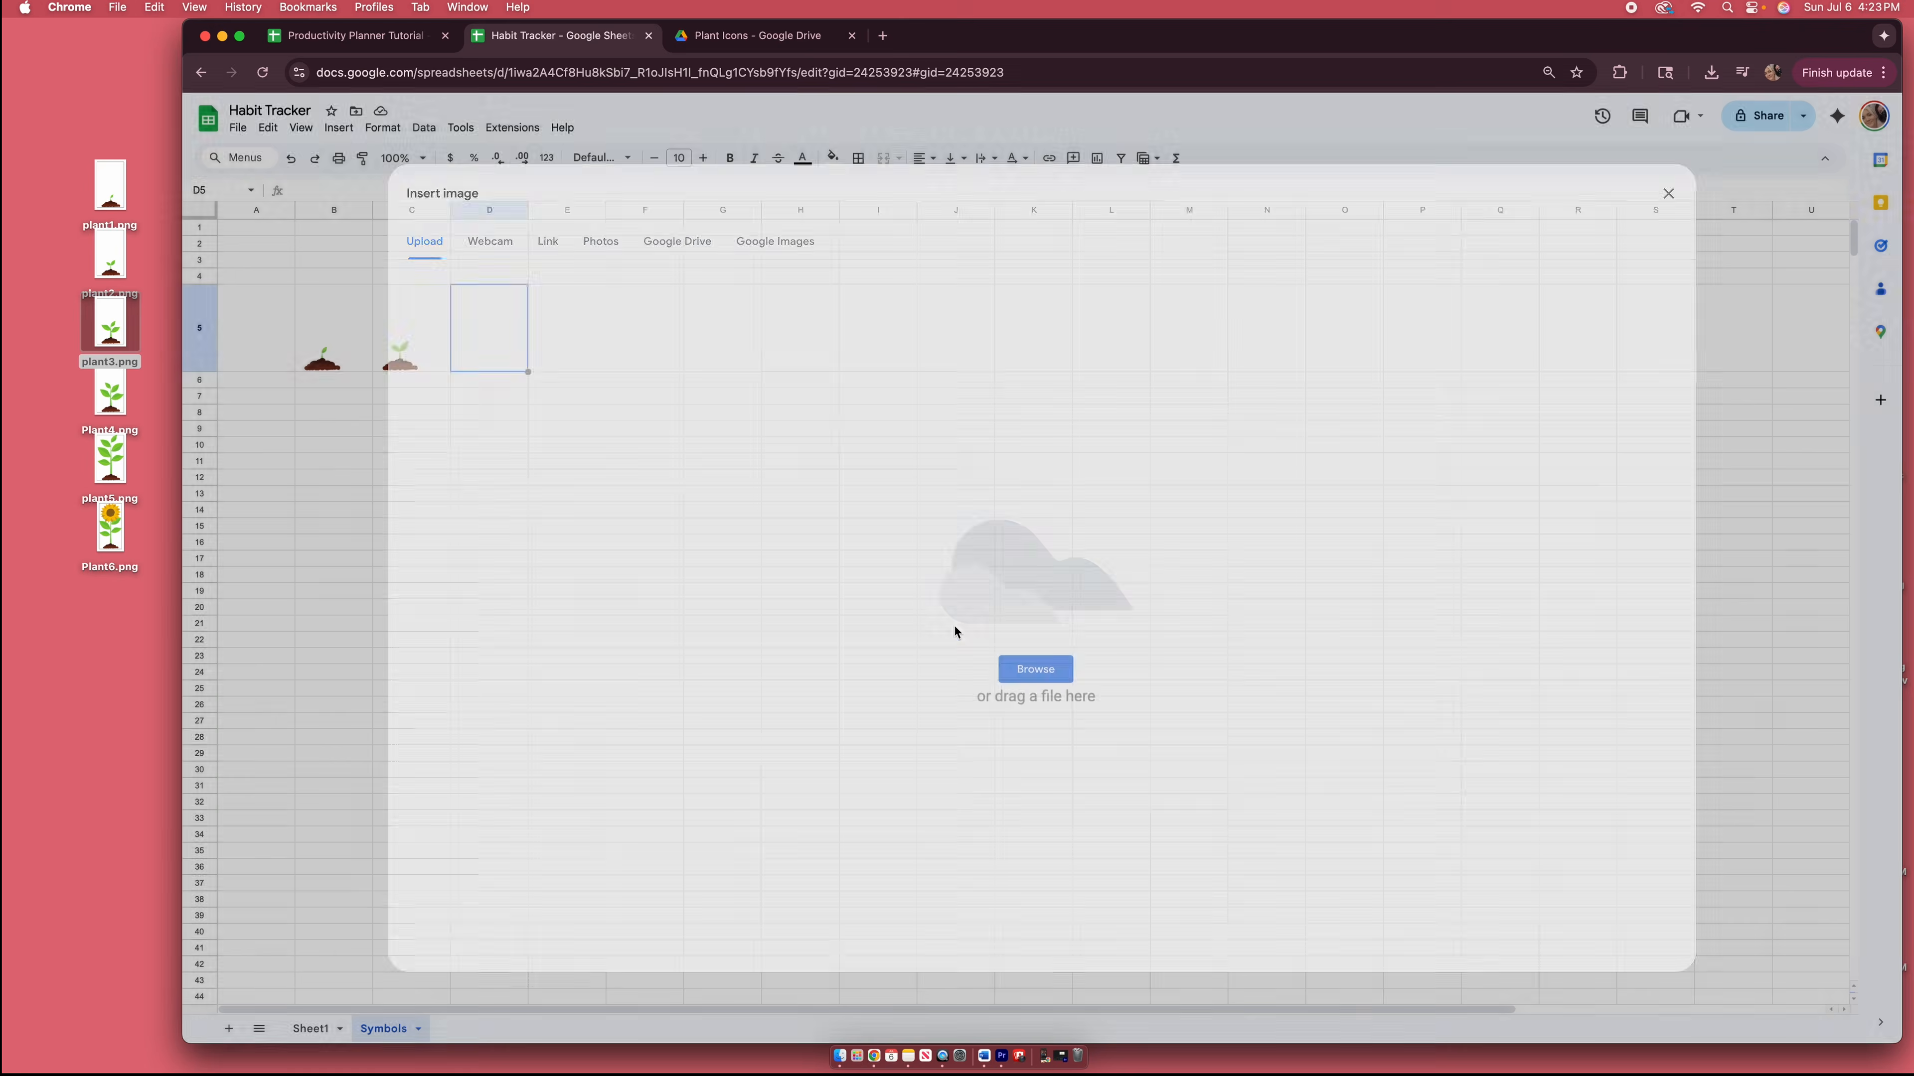
# Insert the desktop file Plant4.png as an in-cell image in E5 of the Symbols sheet.
pyautogui.click(569, 315)
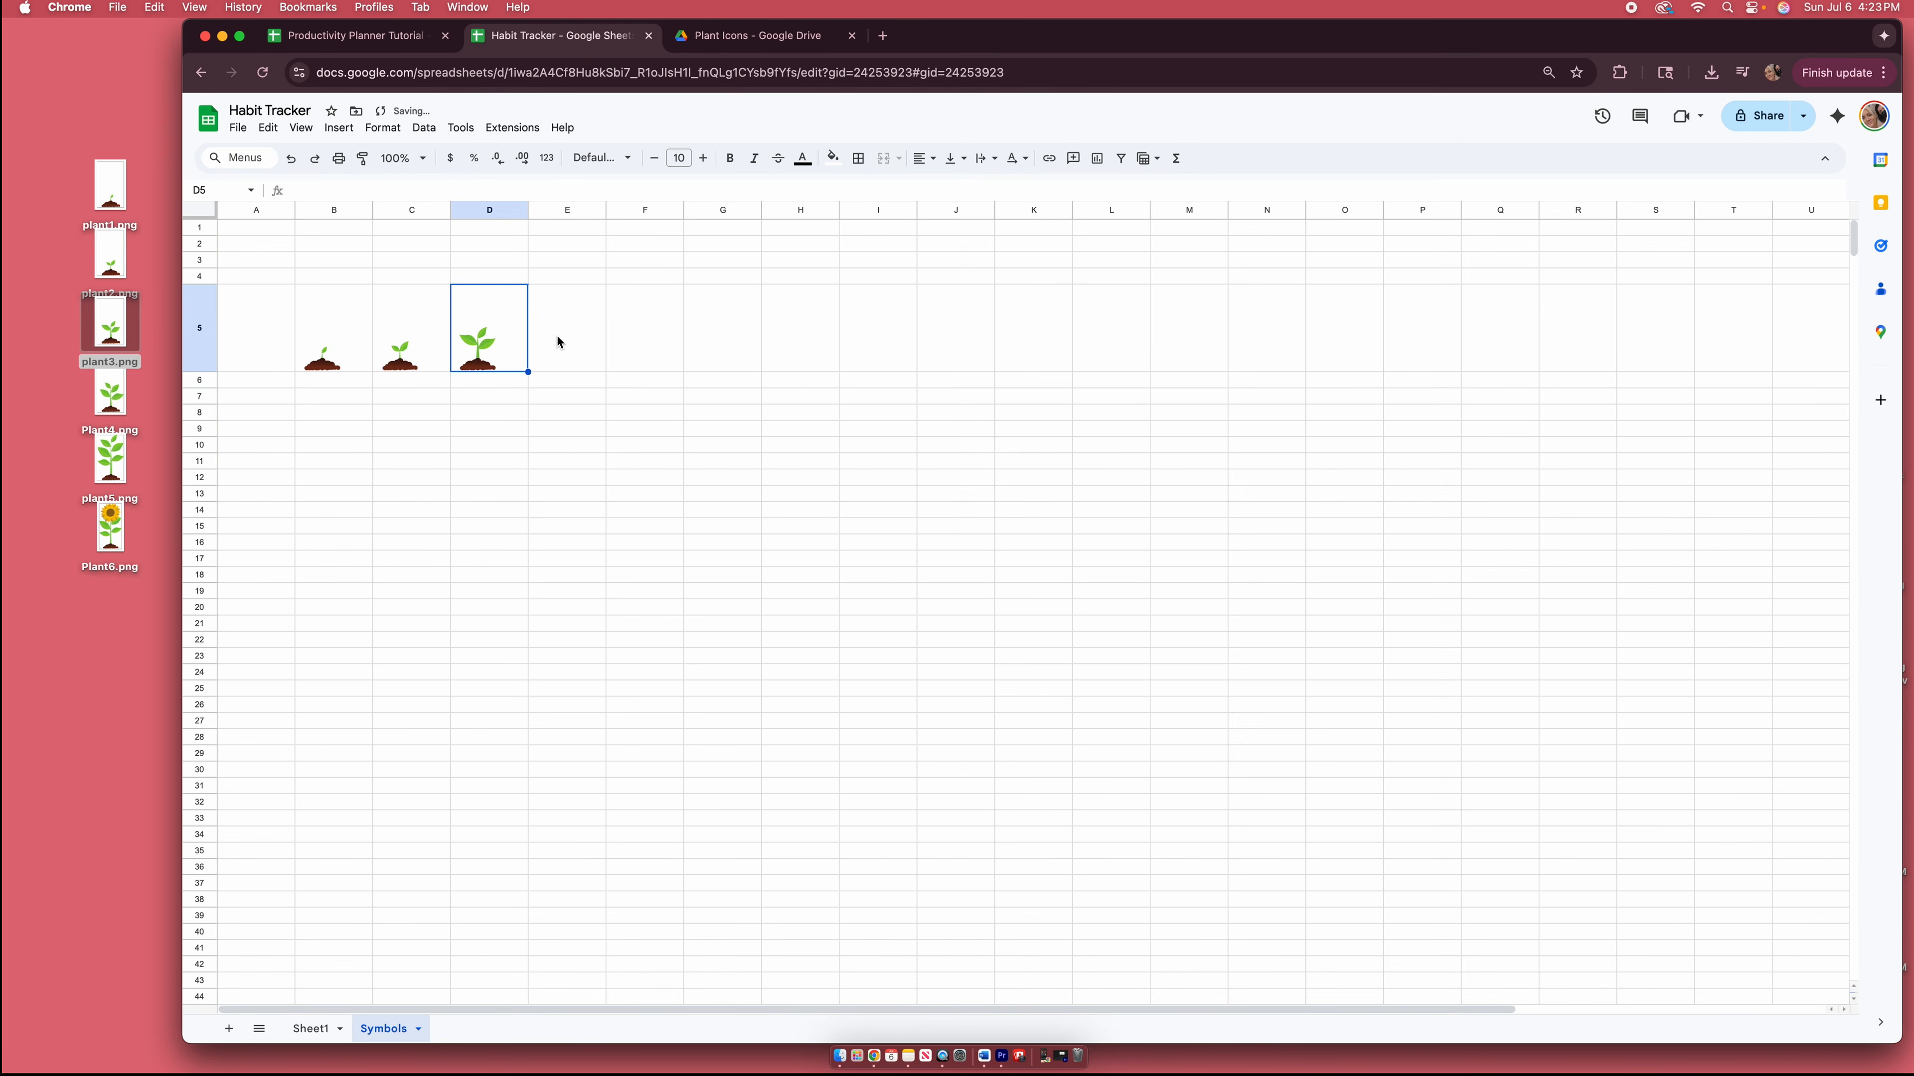
pyautogui.click(333, 132)
pyautogui.click(620, 356)
pyautogui.moveTo(110, 395); pyautogui.dragTo(916, 501)
# Insert the desktop file plant5.png as an in-cell image in F5 of the Symbols sheet.
pyautogui.click(643, 337)
pyautogui.click(337, 130)
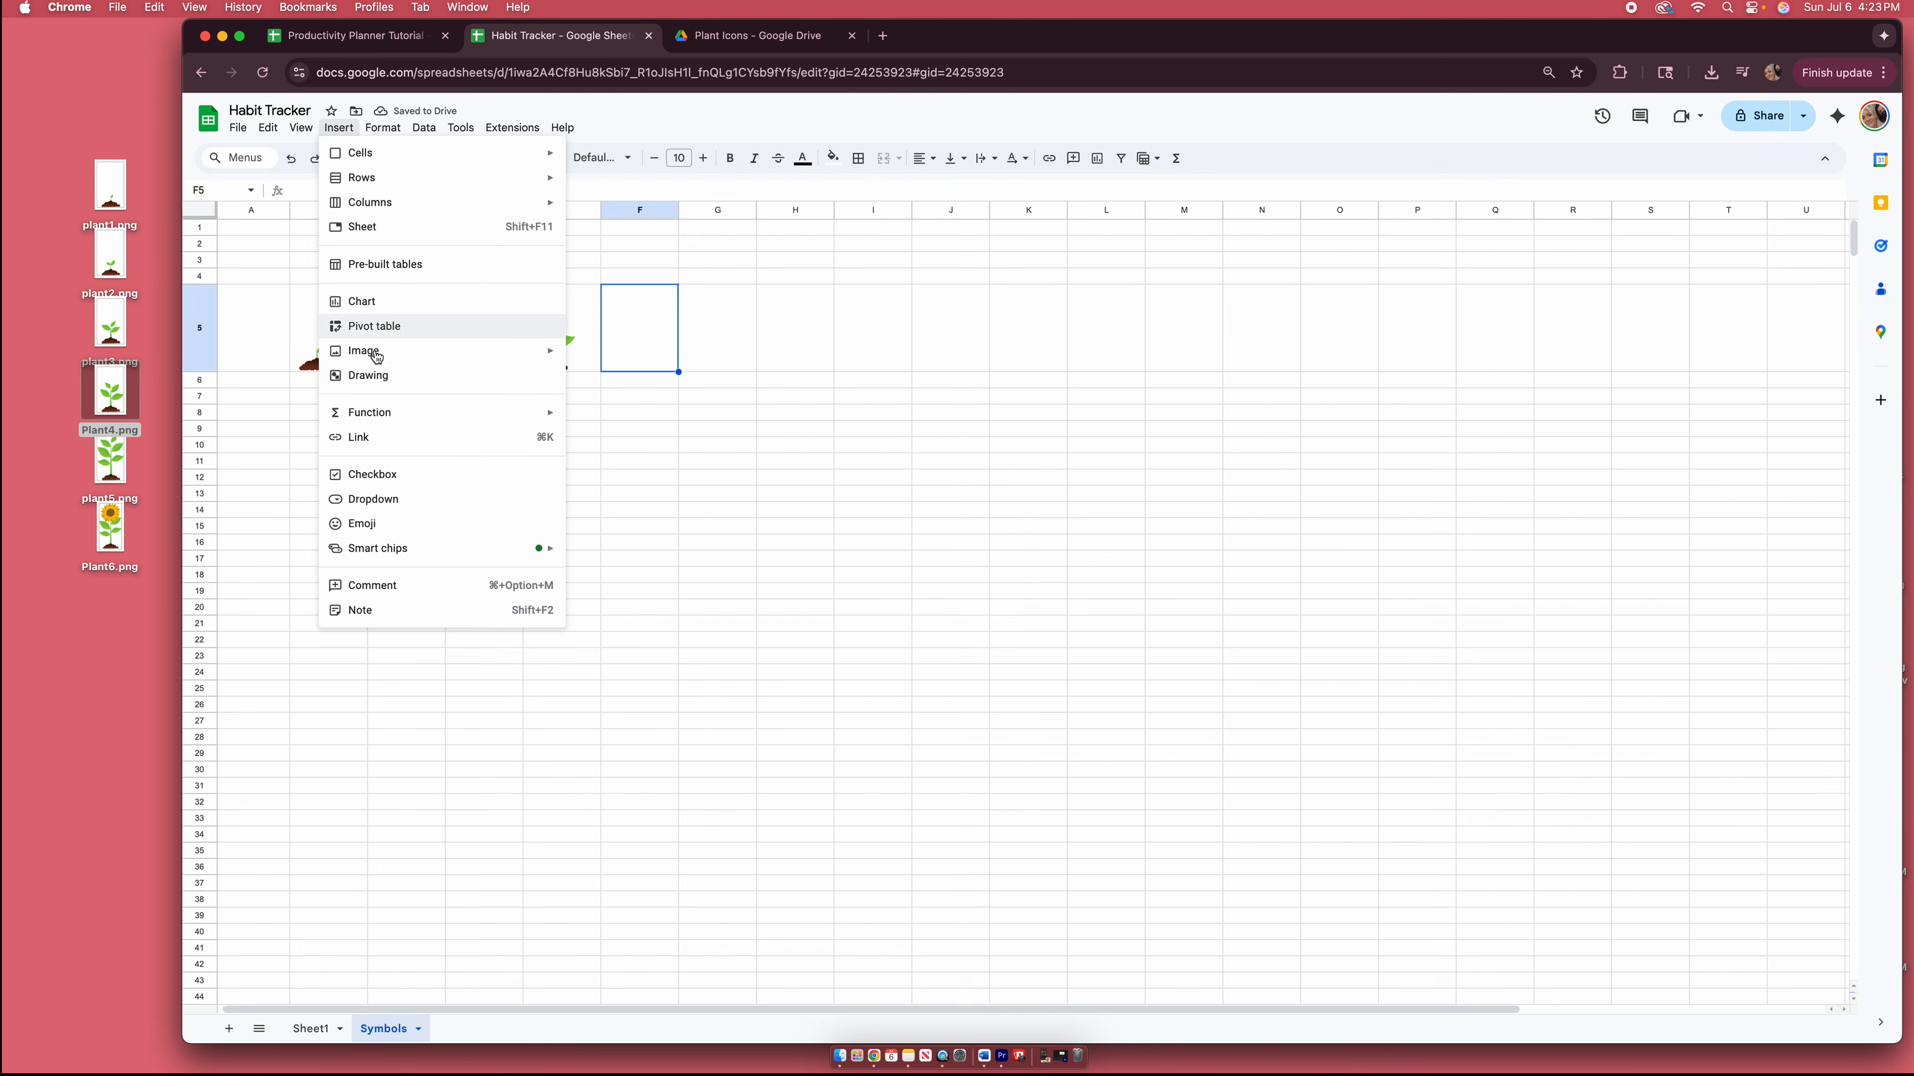
pyautogui.click(620, 356)
pyautogui.moveTo(110, 462); pyautogui.dragTo(819, 564)
# Insert the desktop file Plant6.png as an in-cell image in G5 of the Symbols sheet.
pyautogui.click(716, 318)
pyautogui.click(339, 127)
pyautogui.click(619, 355)
pyautogui.moveTo(110, 527); pyautogui.dragTo(791, 547)
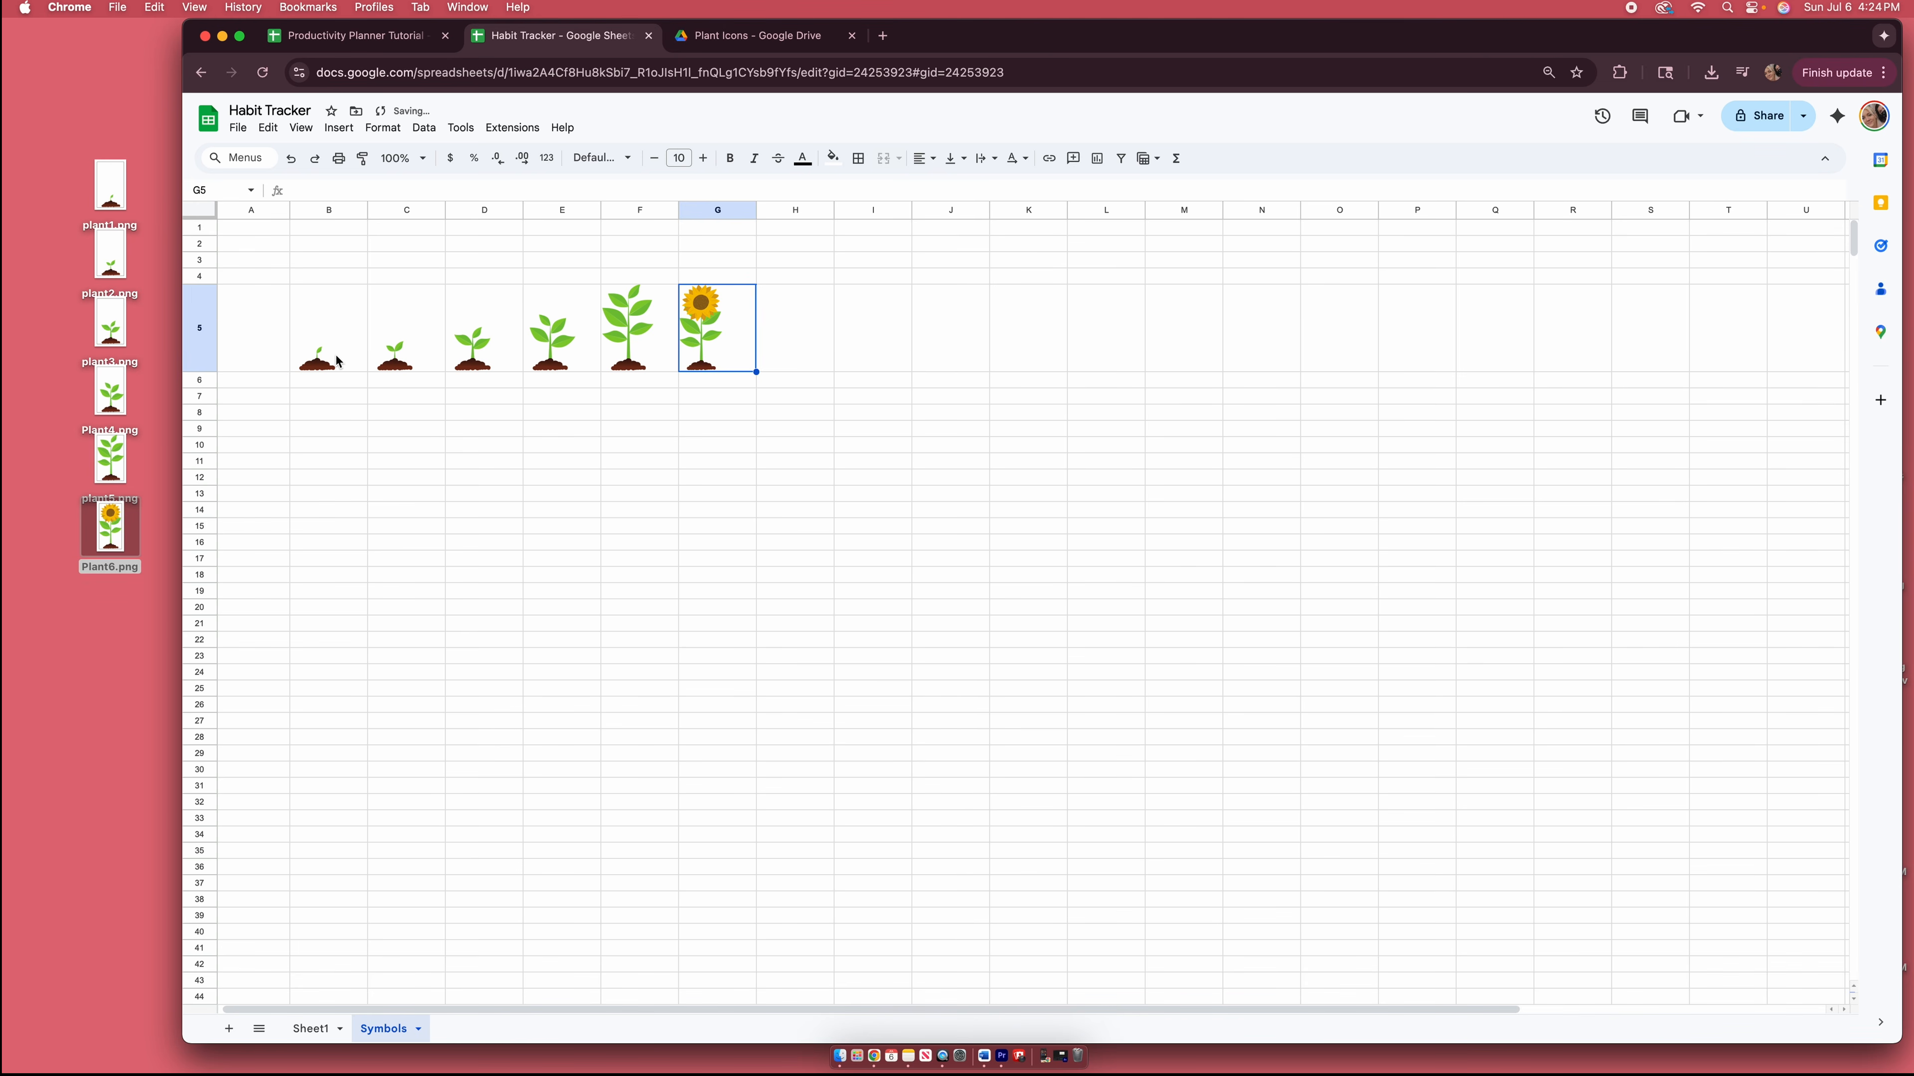
# Check the cell placement of each of the six plant images in B5 through G5.
pyautogui.click(359, 359)
pyautogui.click(440, 348)
pyautogui.click(511, 344)
pyautogui.click(569, 340)
pyautogui.click(660, 338)
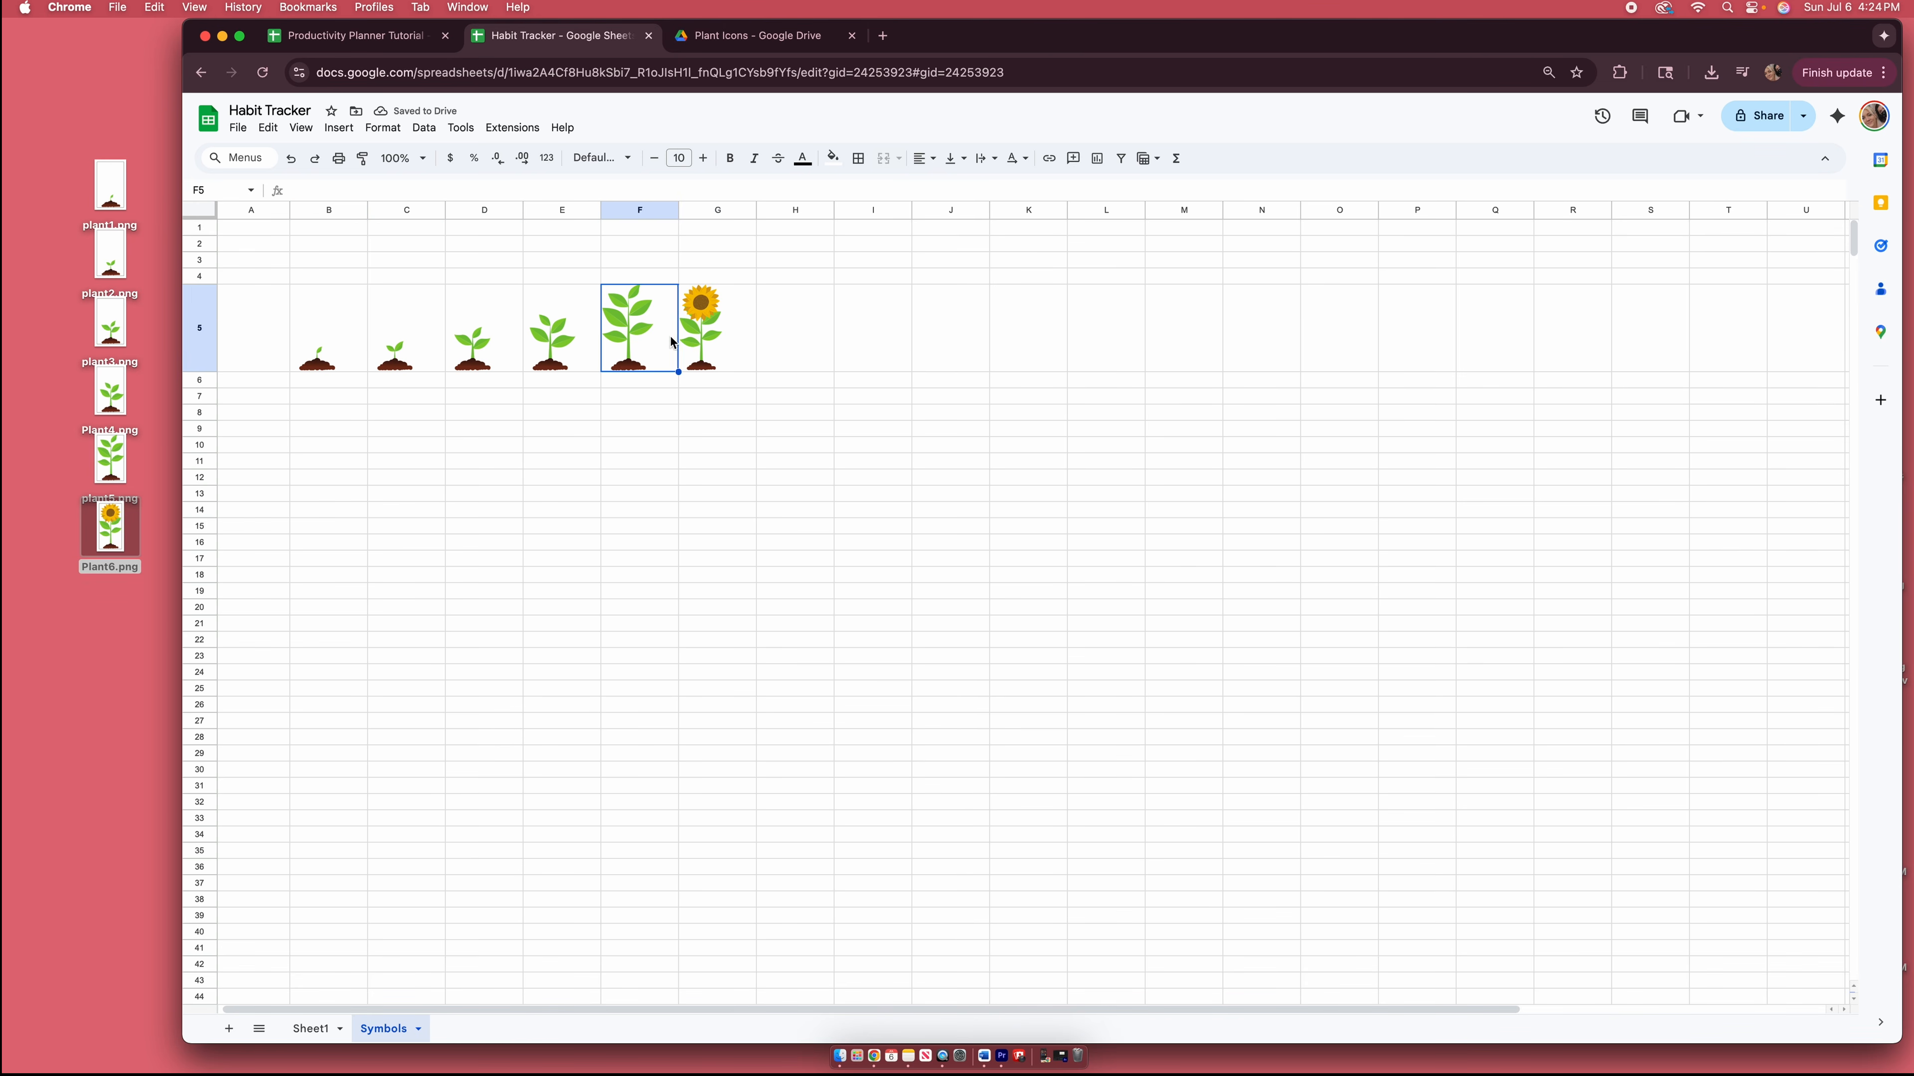
pyautogui.click(723, 340)
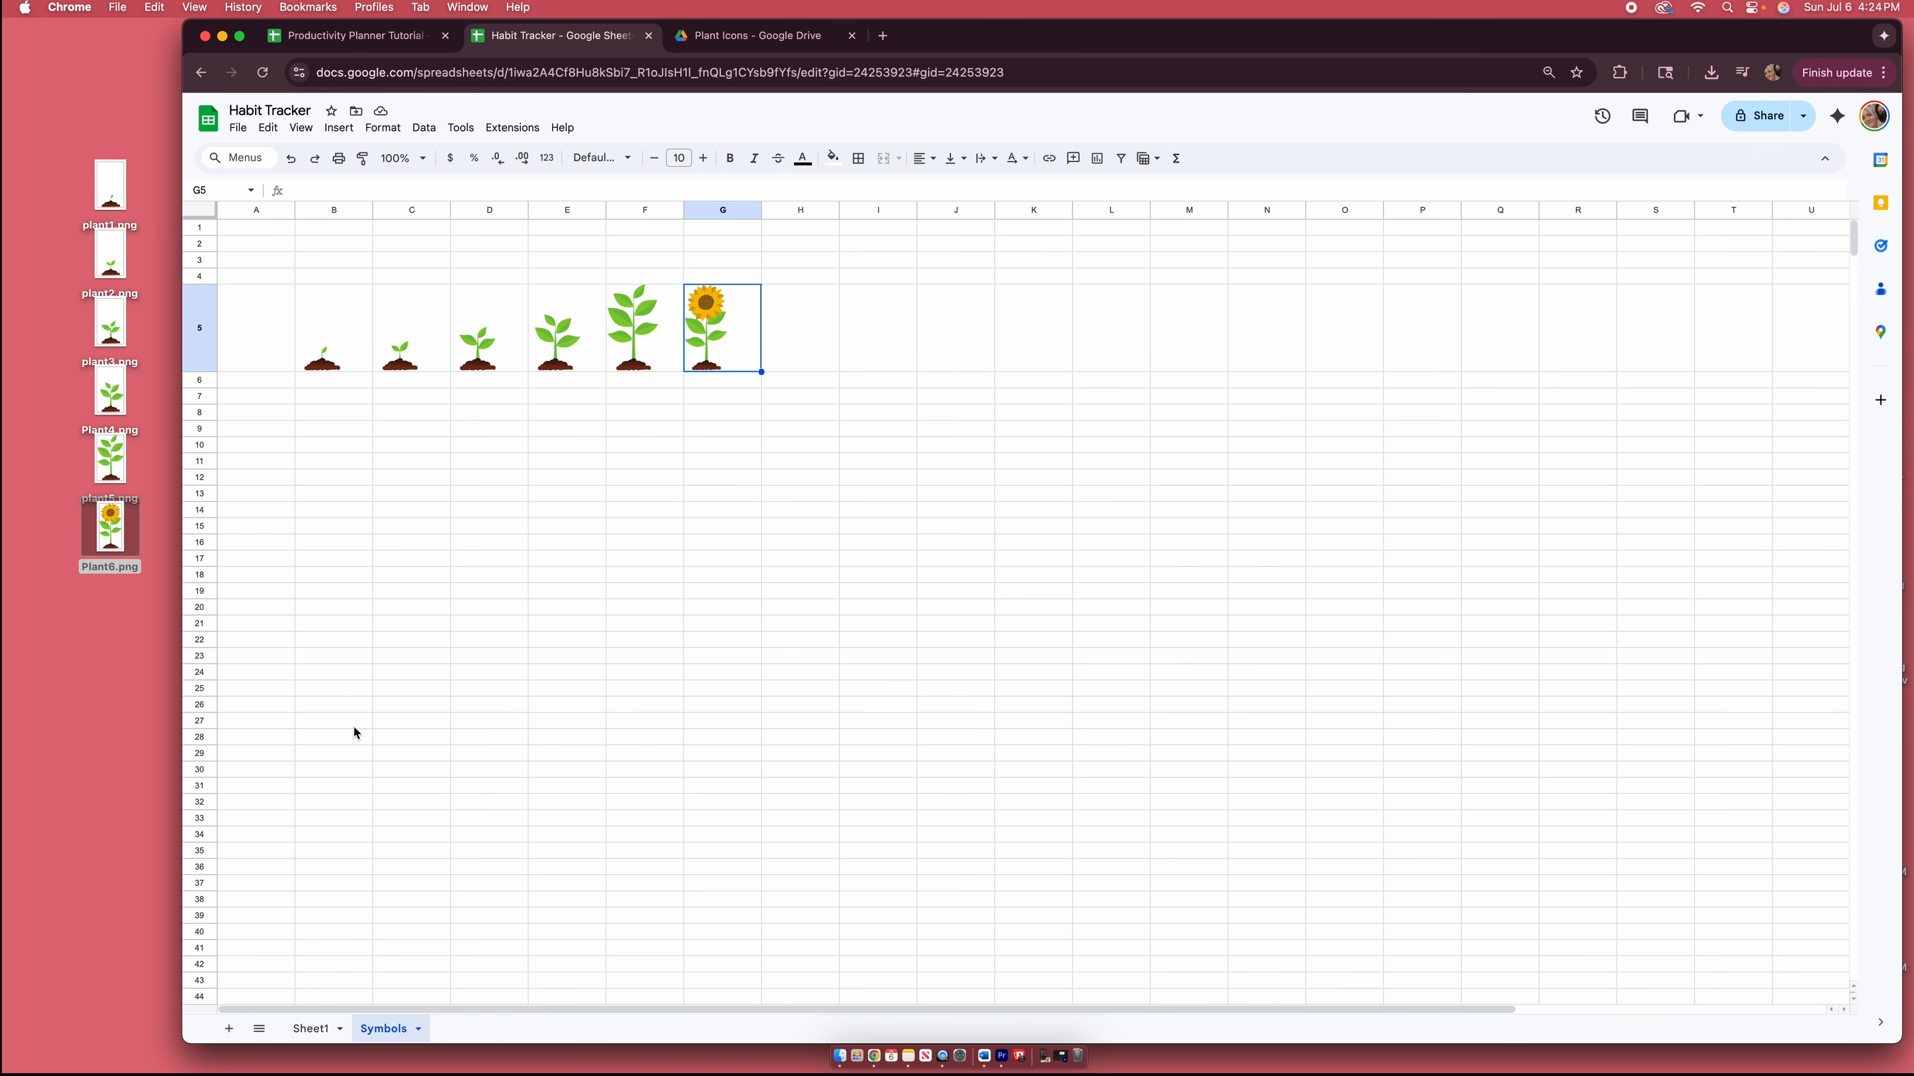
# Show Sheet1 in full screen and begin an IFS formula in C18 that returns blank when C19 is blank: =ifs(C19="","".
pyautogui.click(304, 1040)
pyautogui.press('ctrl+super+f')
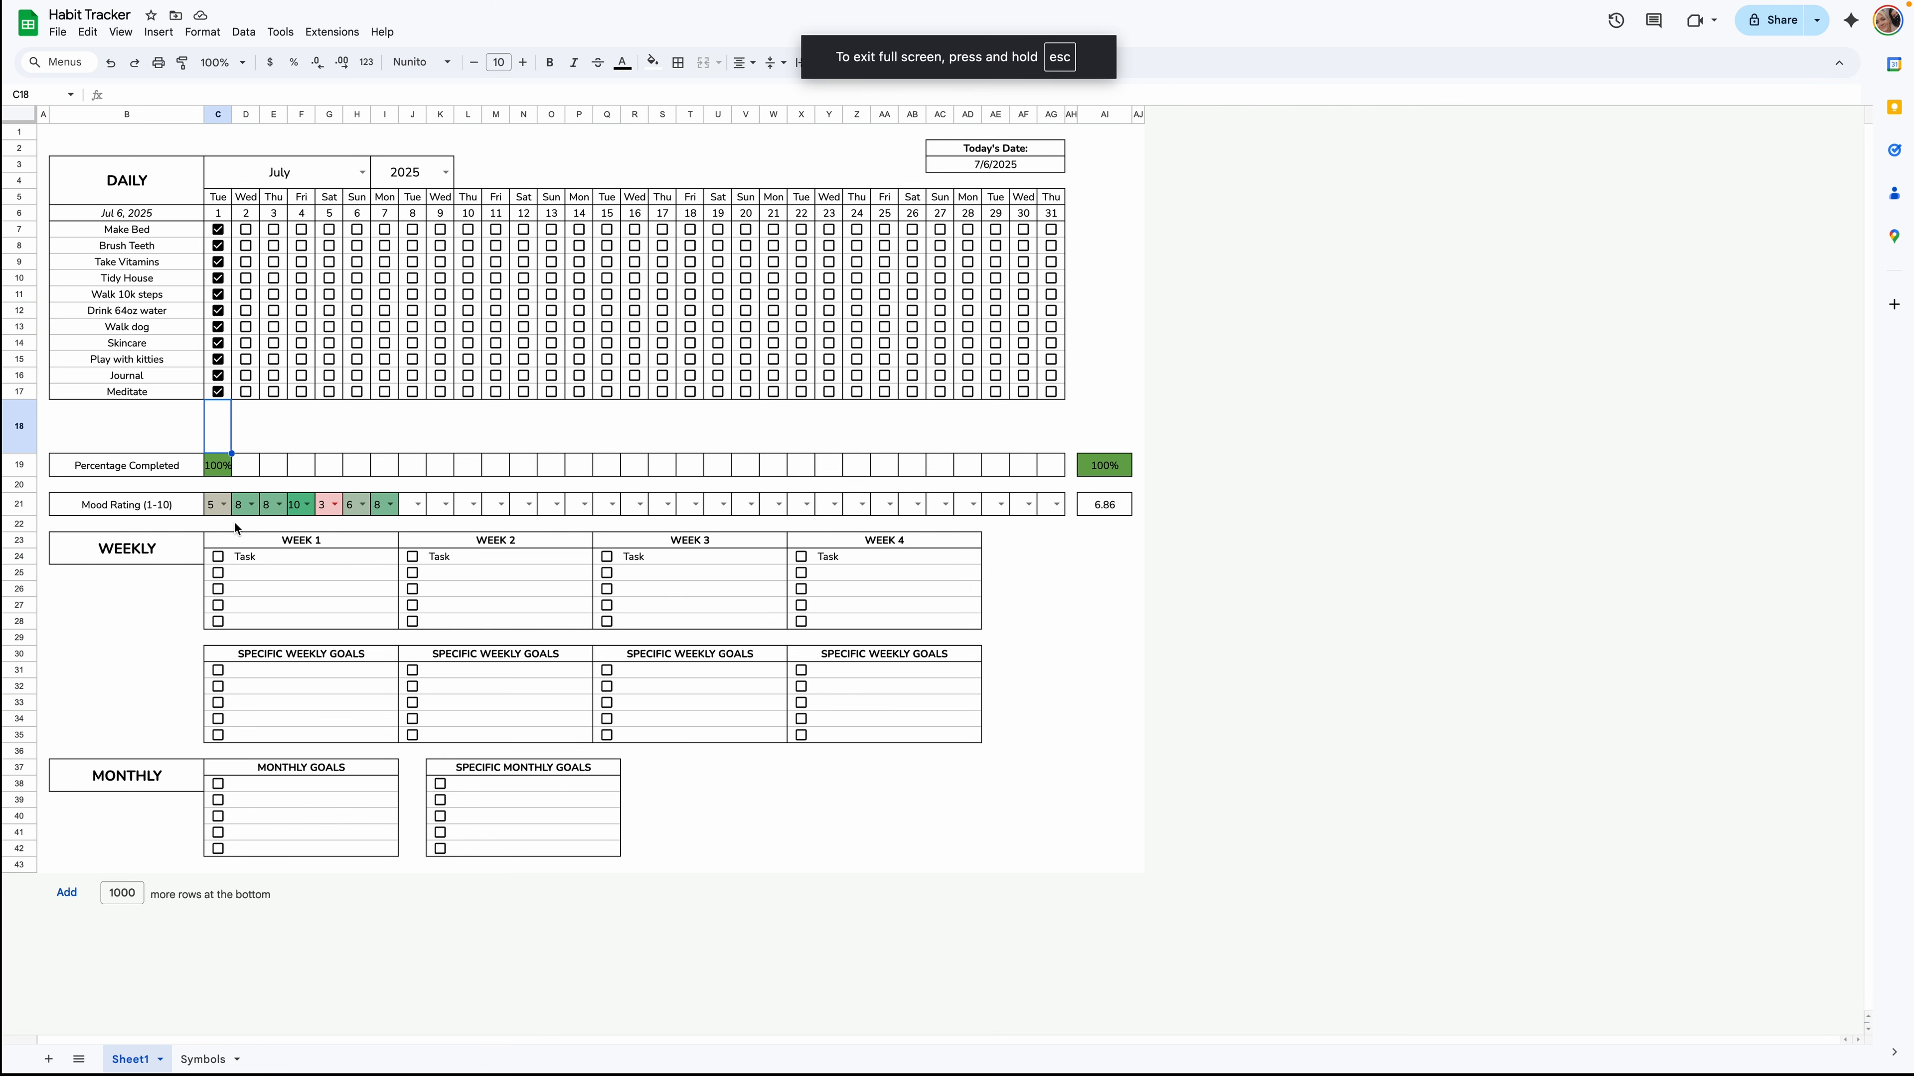
pyautogui.doubleClick(225, 410)
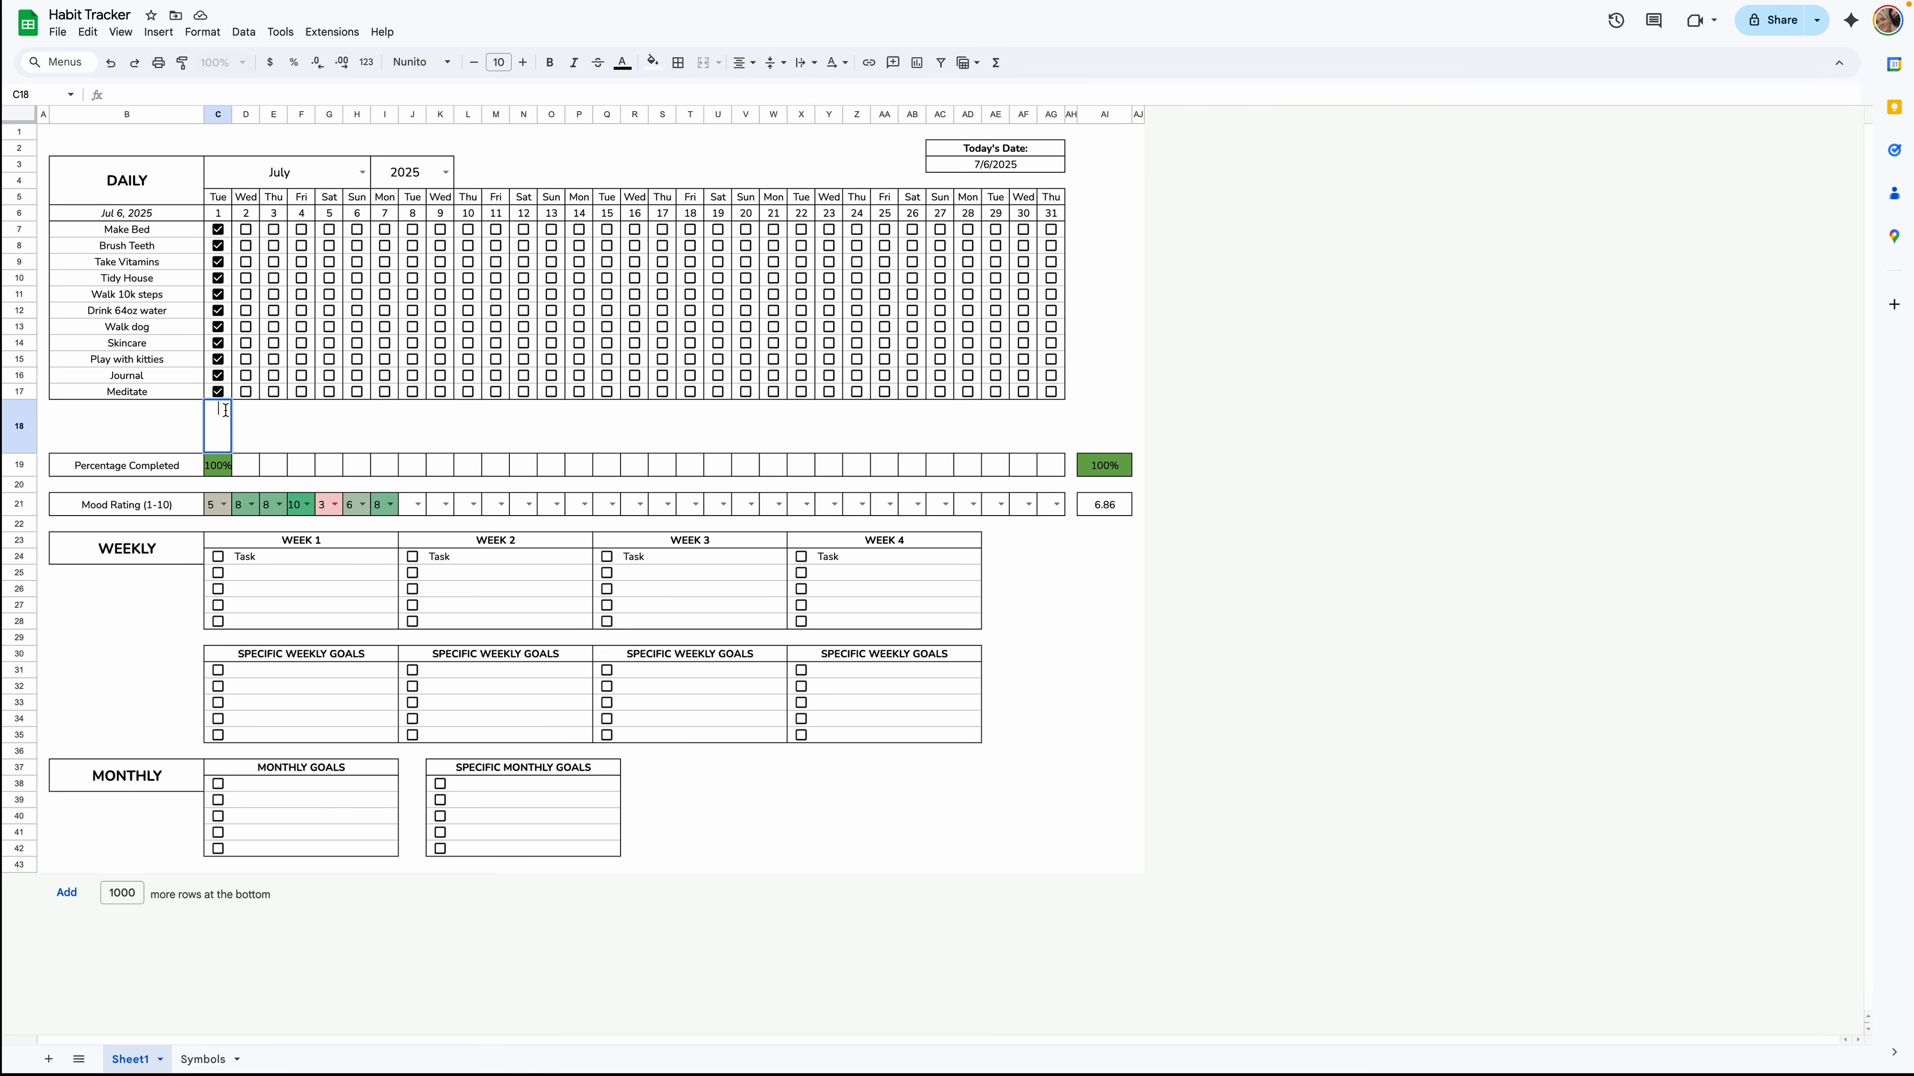
pyautogui.write('=')
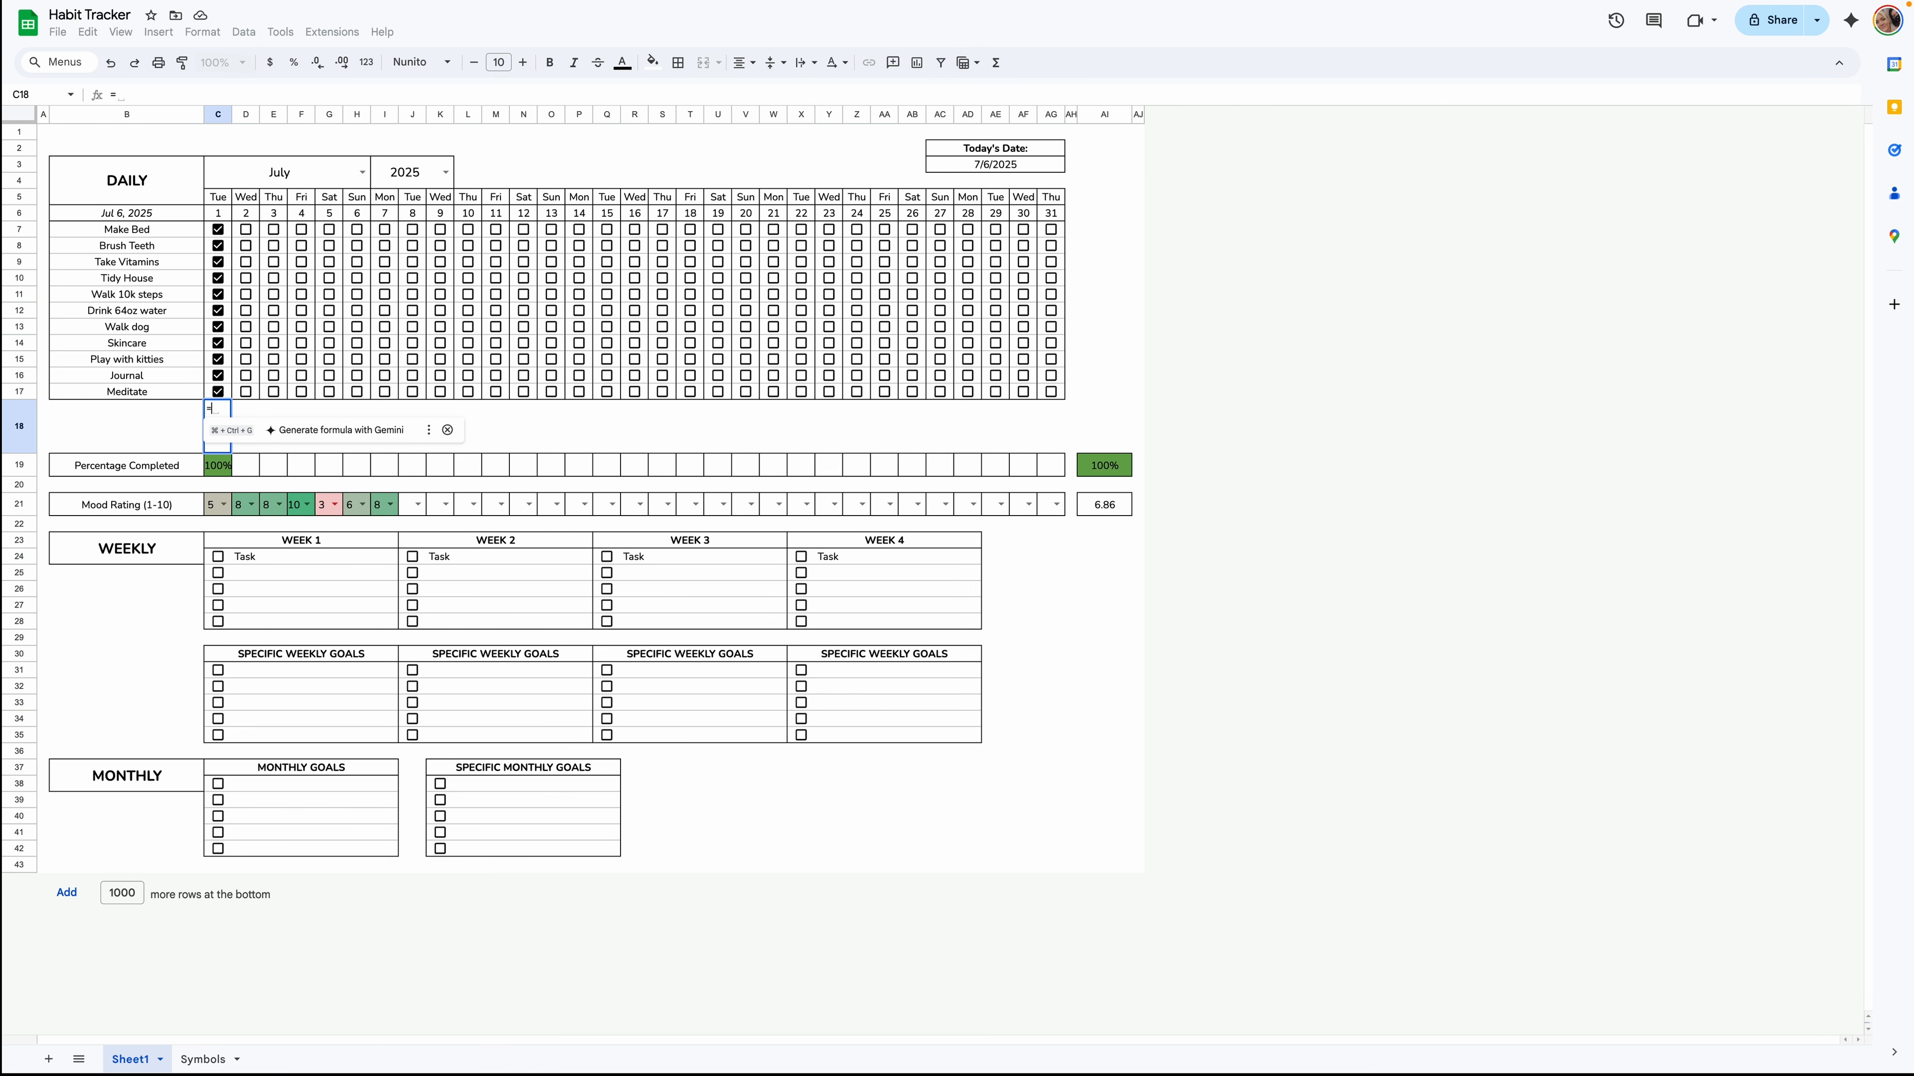
pyautogui.write('ifs(')
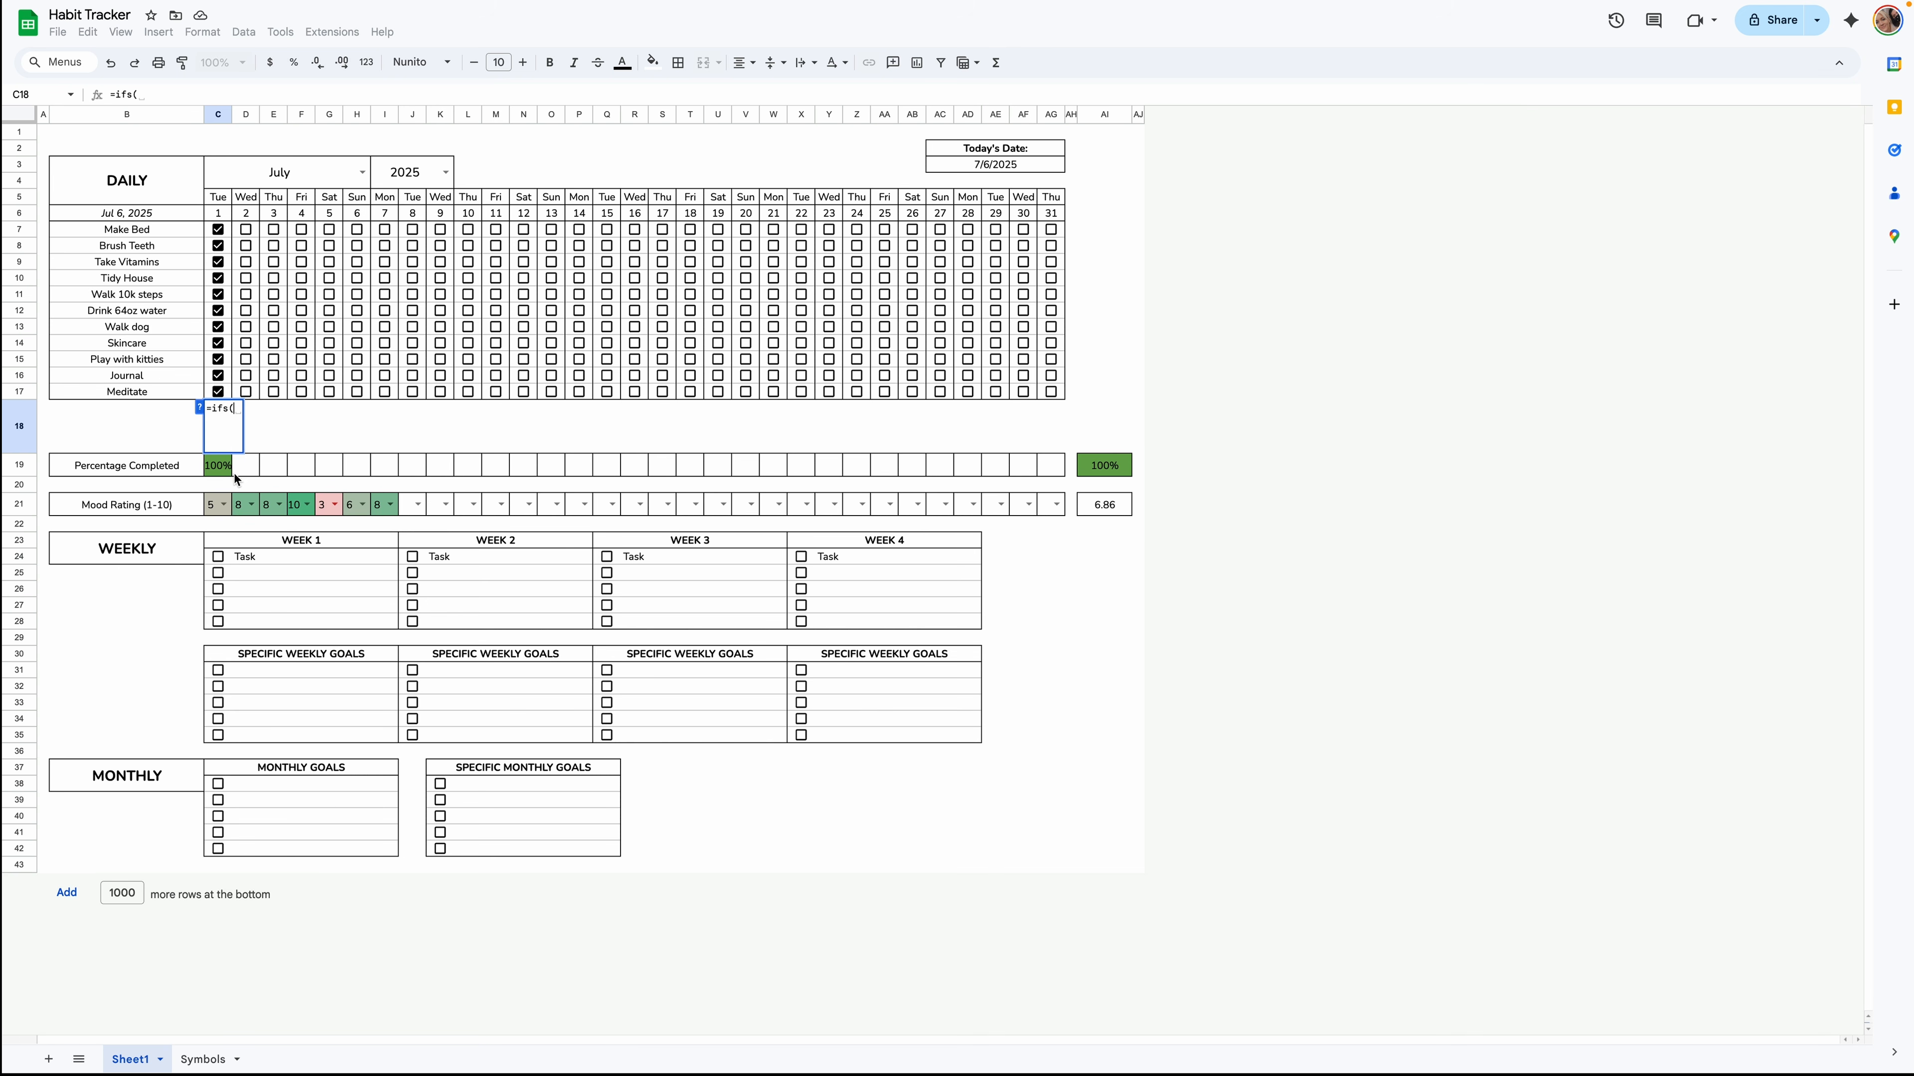
pyautogui.click(231, 471)
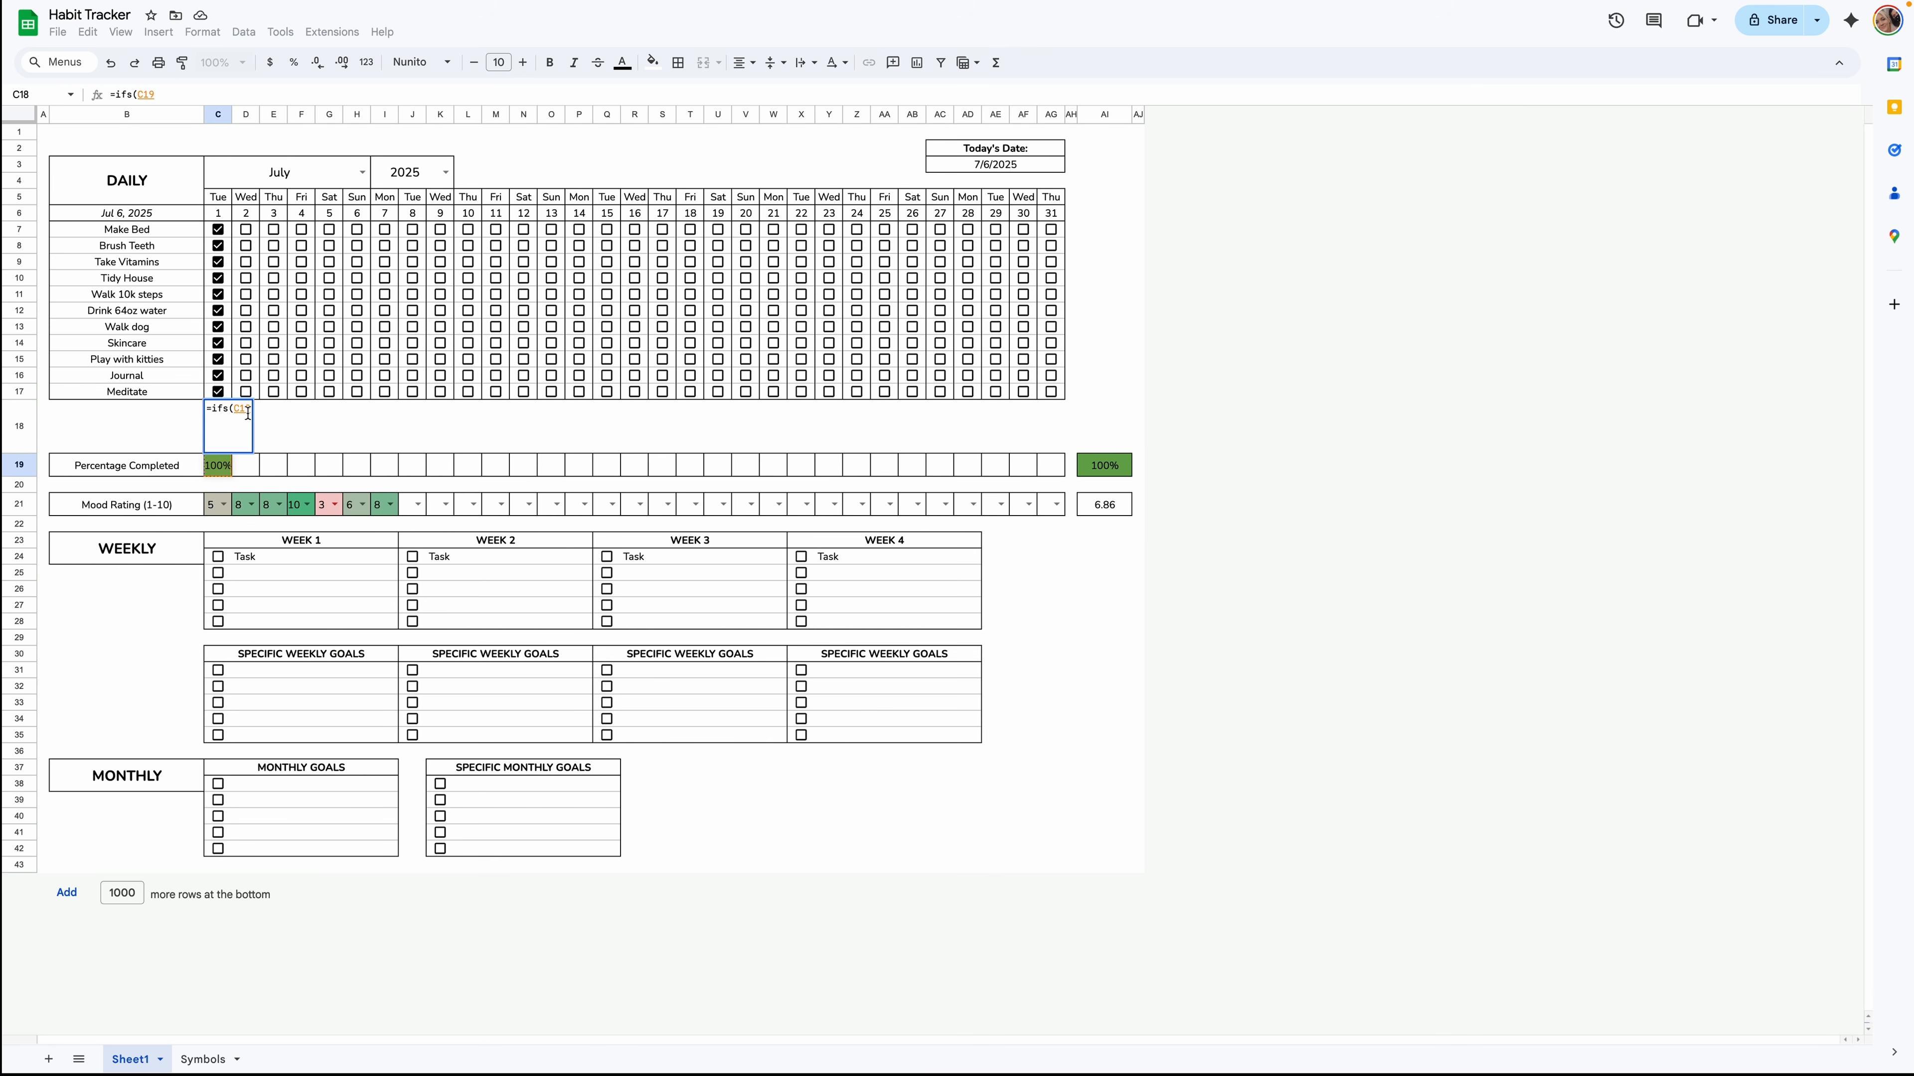
pyautogui.write('="",""')
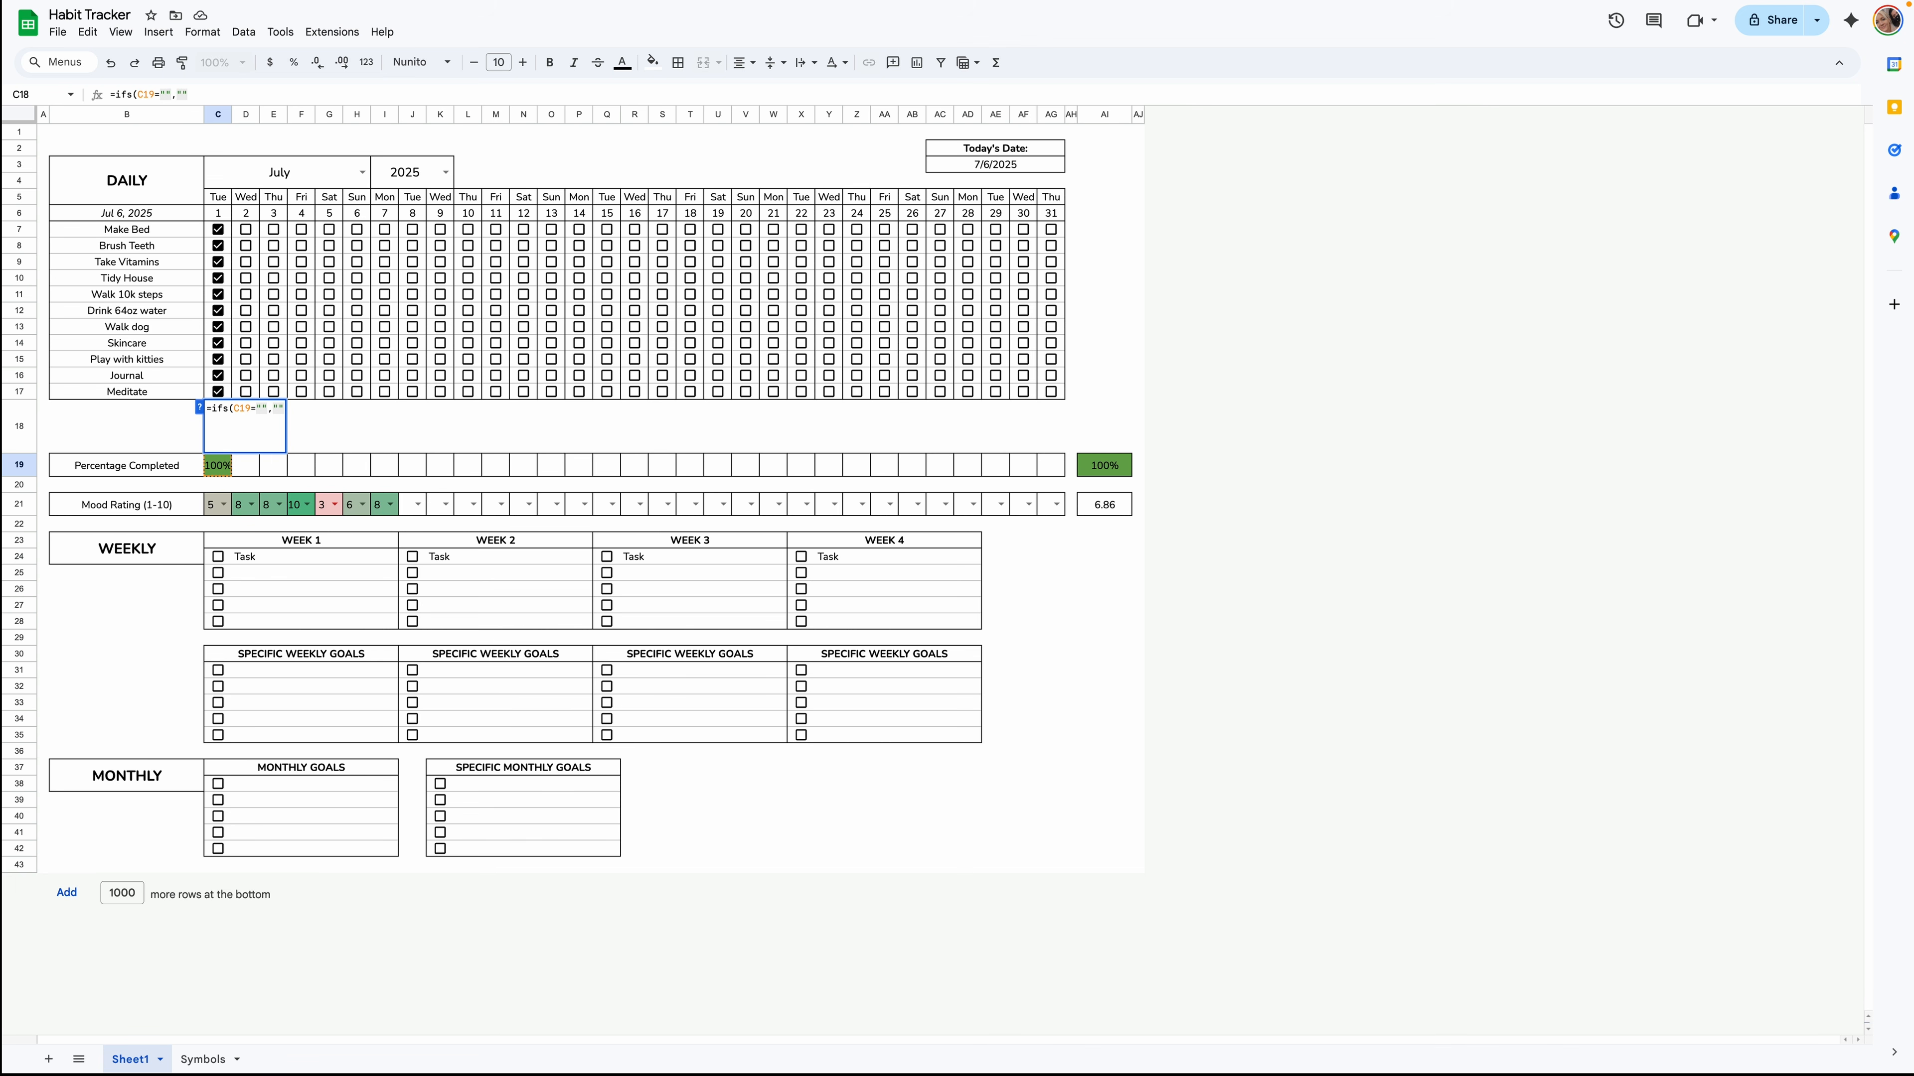
# Add the condition C19<=0 to the C18 IFS formula, returning the first plant image from Symbols!B5.
pyautogui.write(',')
pyautogui.click(225, 468)
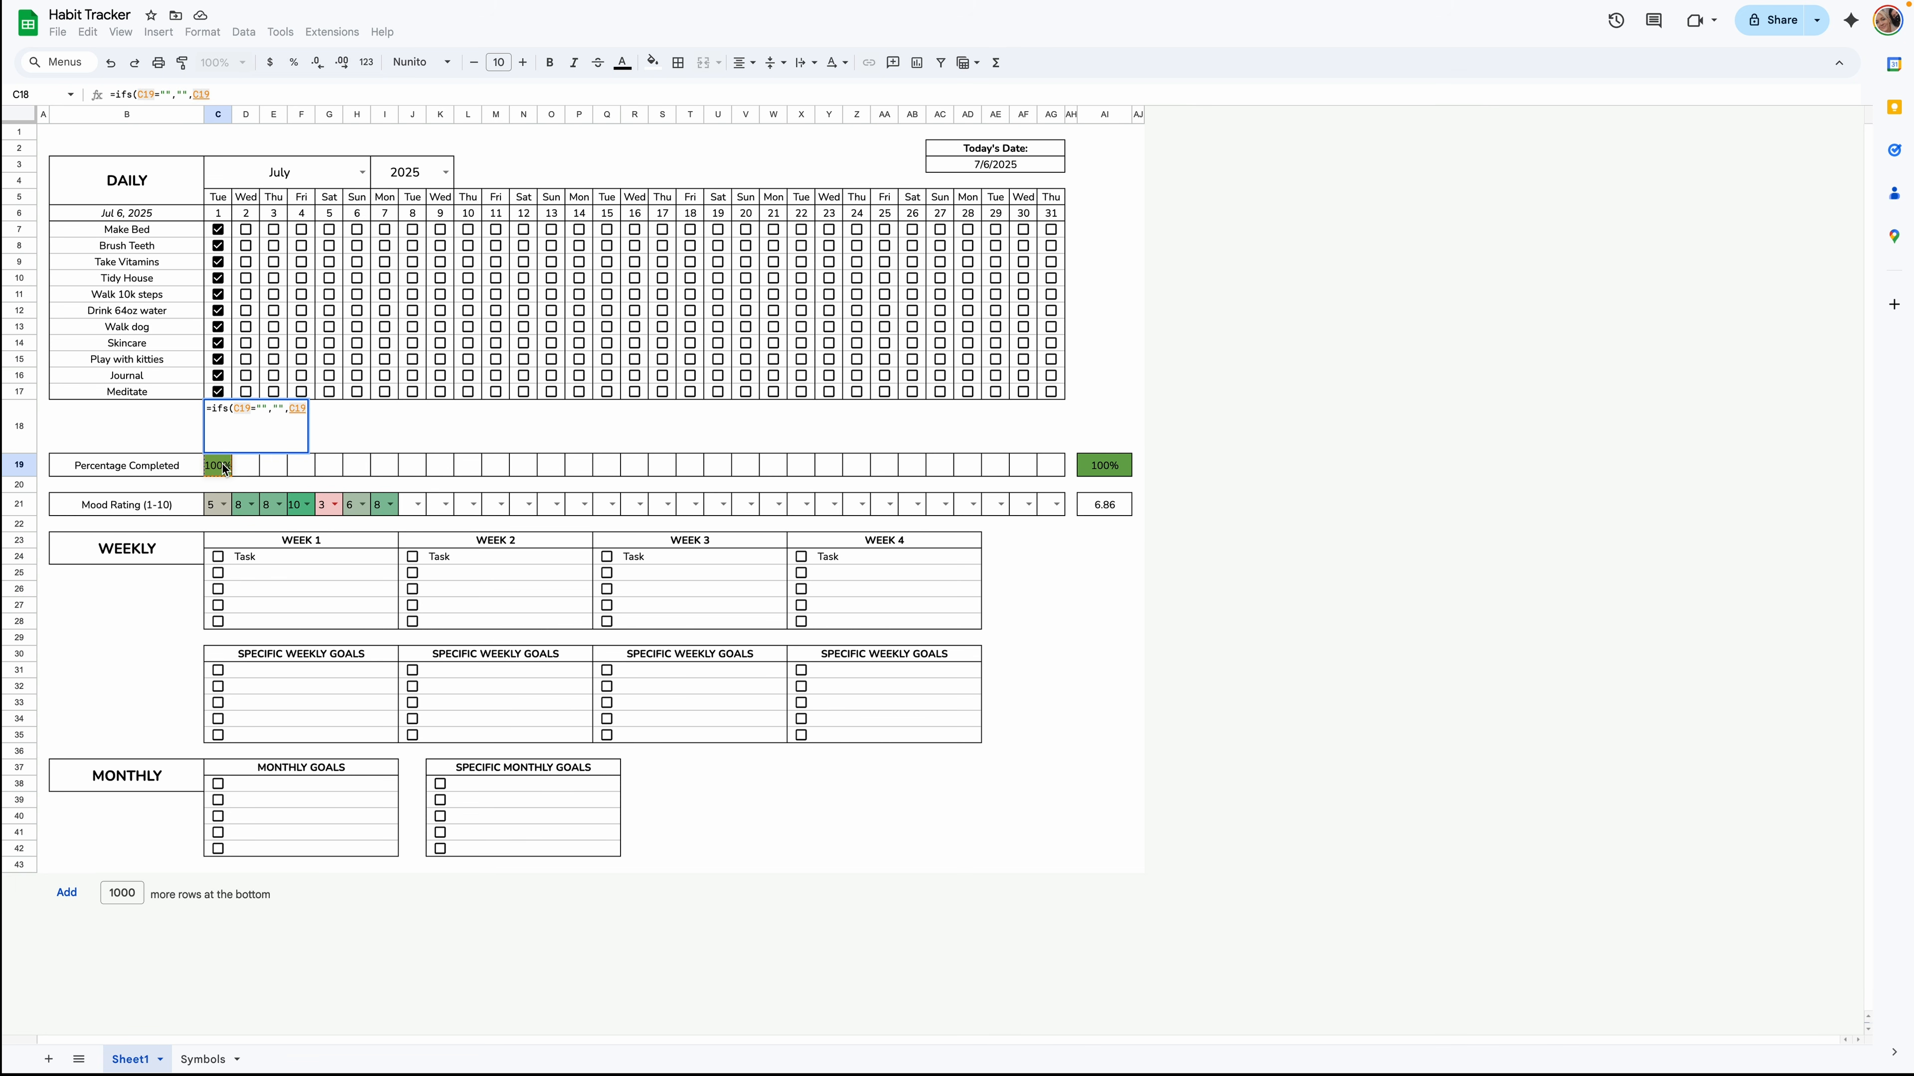
pyautogui.write('<=0')
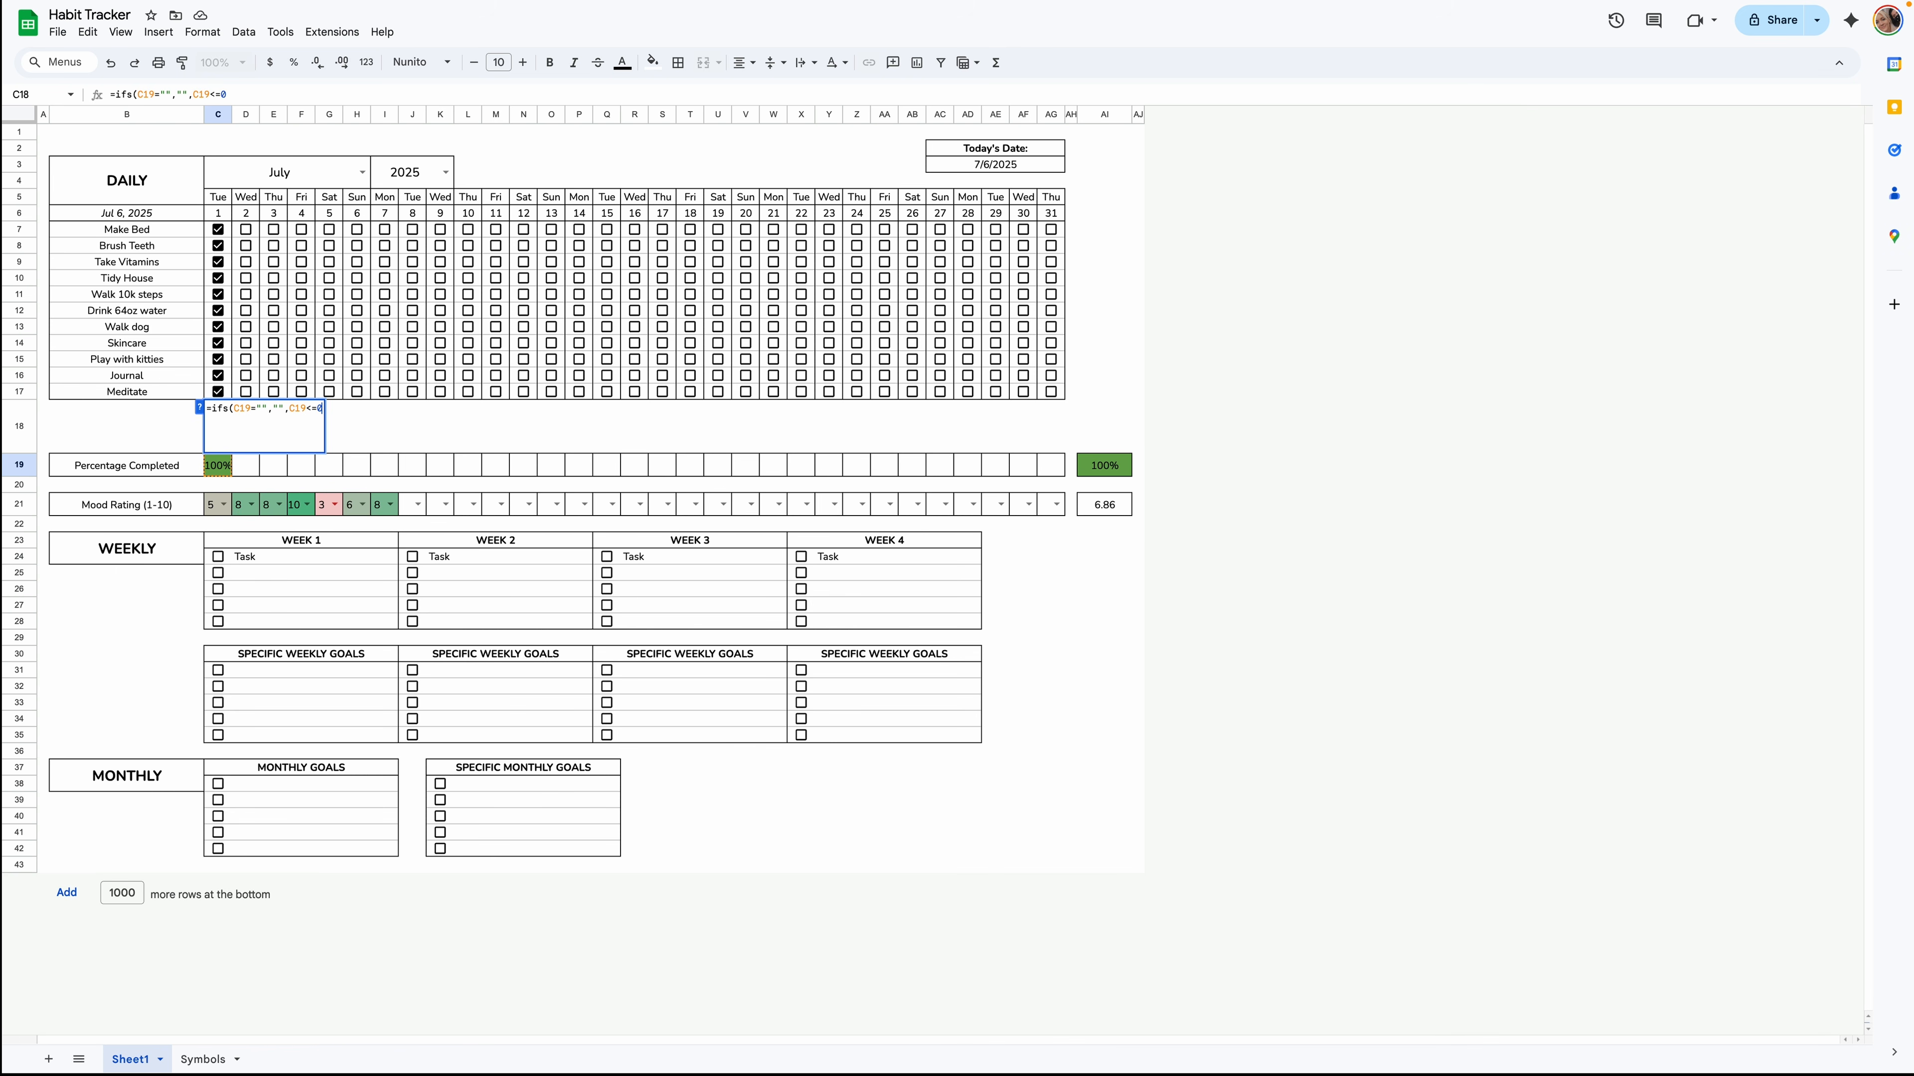
pyautogui.write(',')
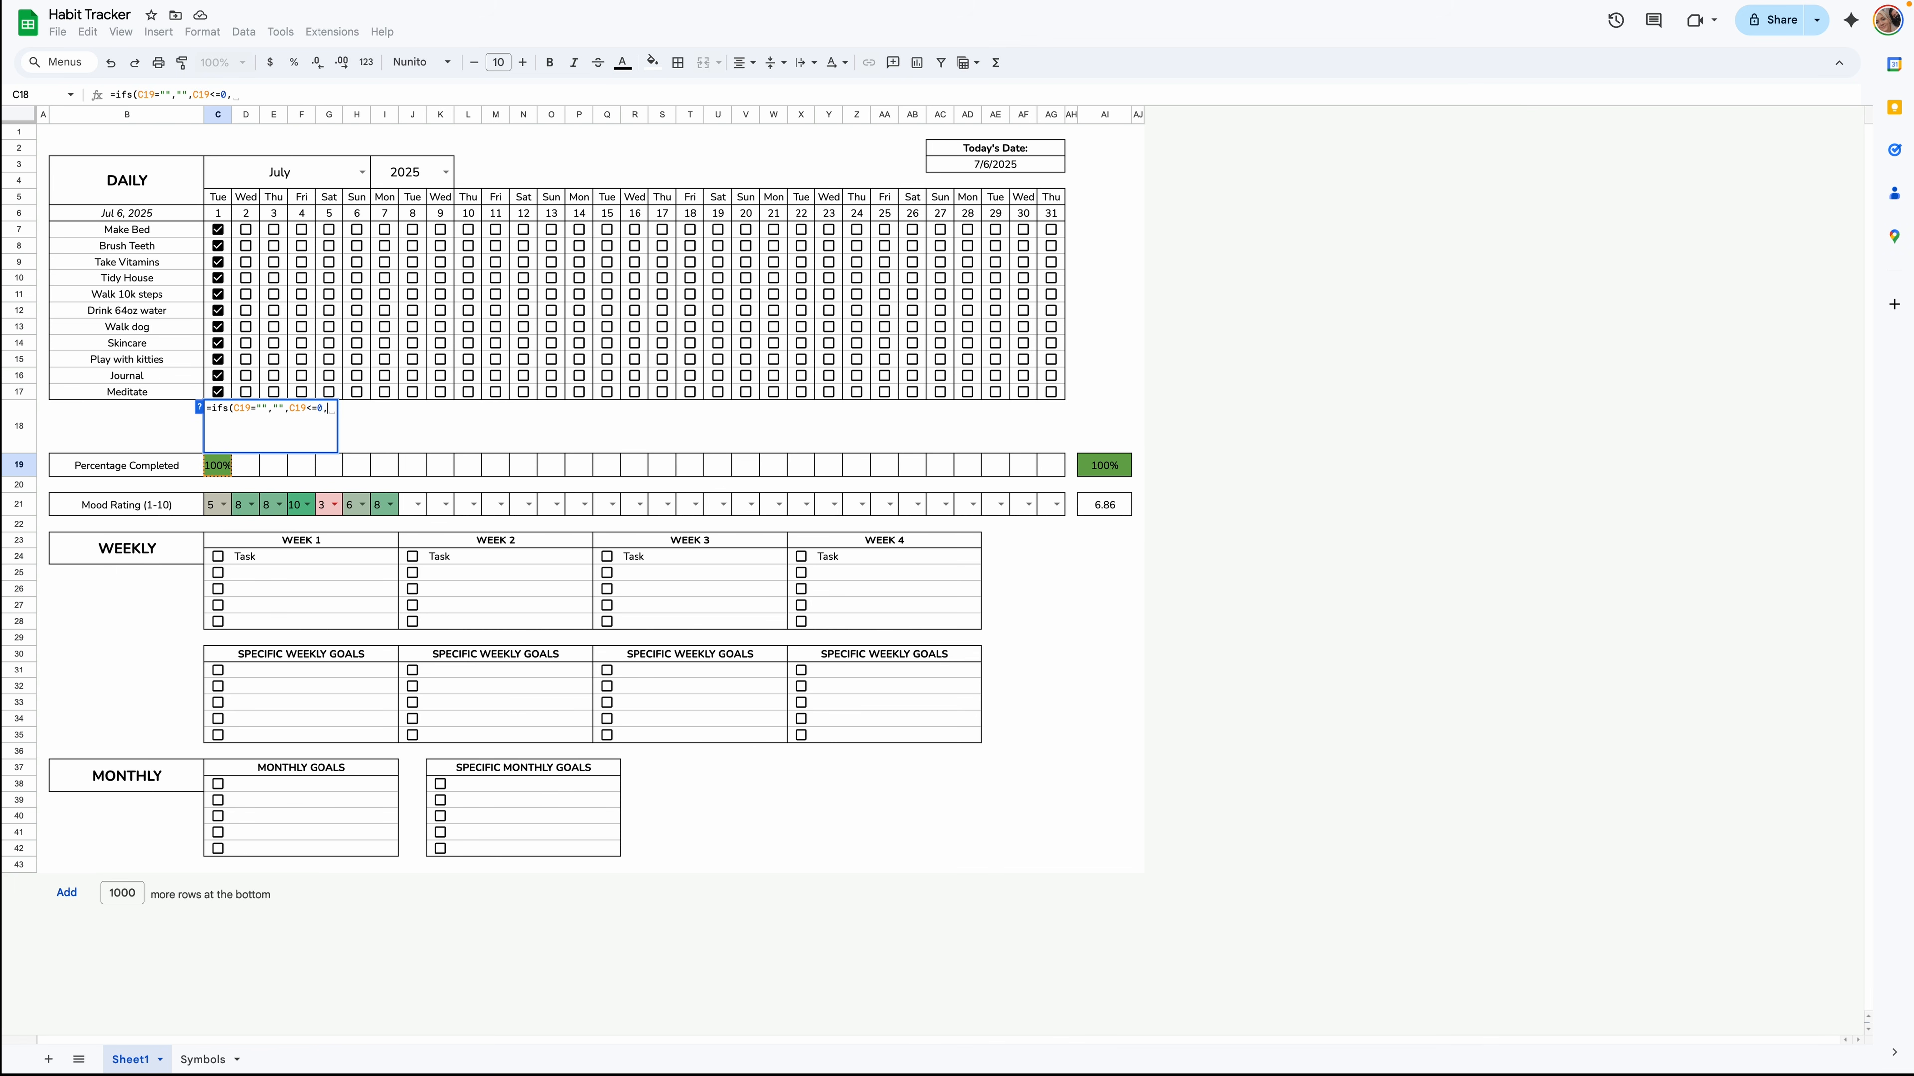
pyautogui.click(215, 1059)
pyautogui.click(150, 235)
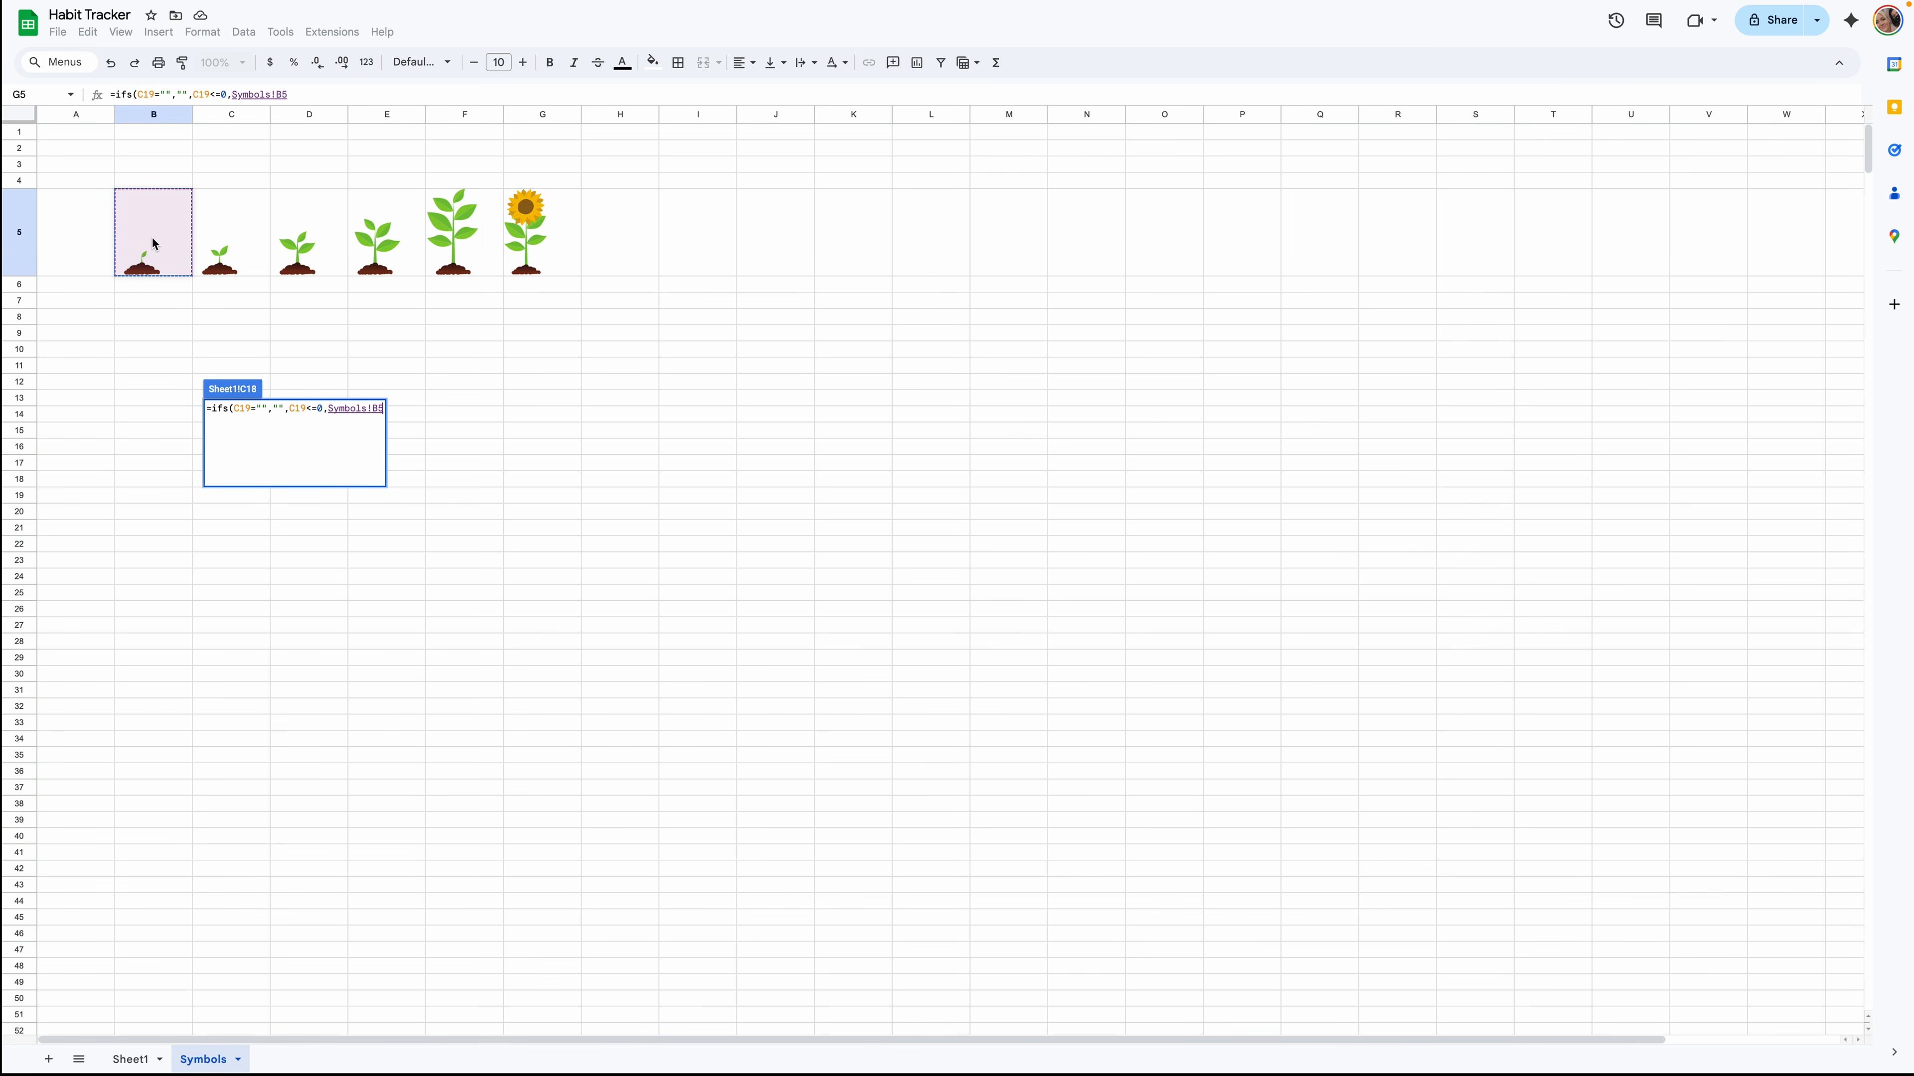
# Add the condition C19<0.21 to the C18 IFS formula, returning the second plant image from Symbols!C5.
pyautogui.write(',')
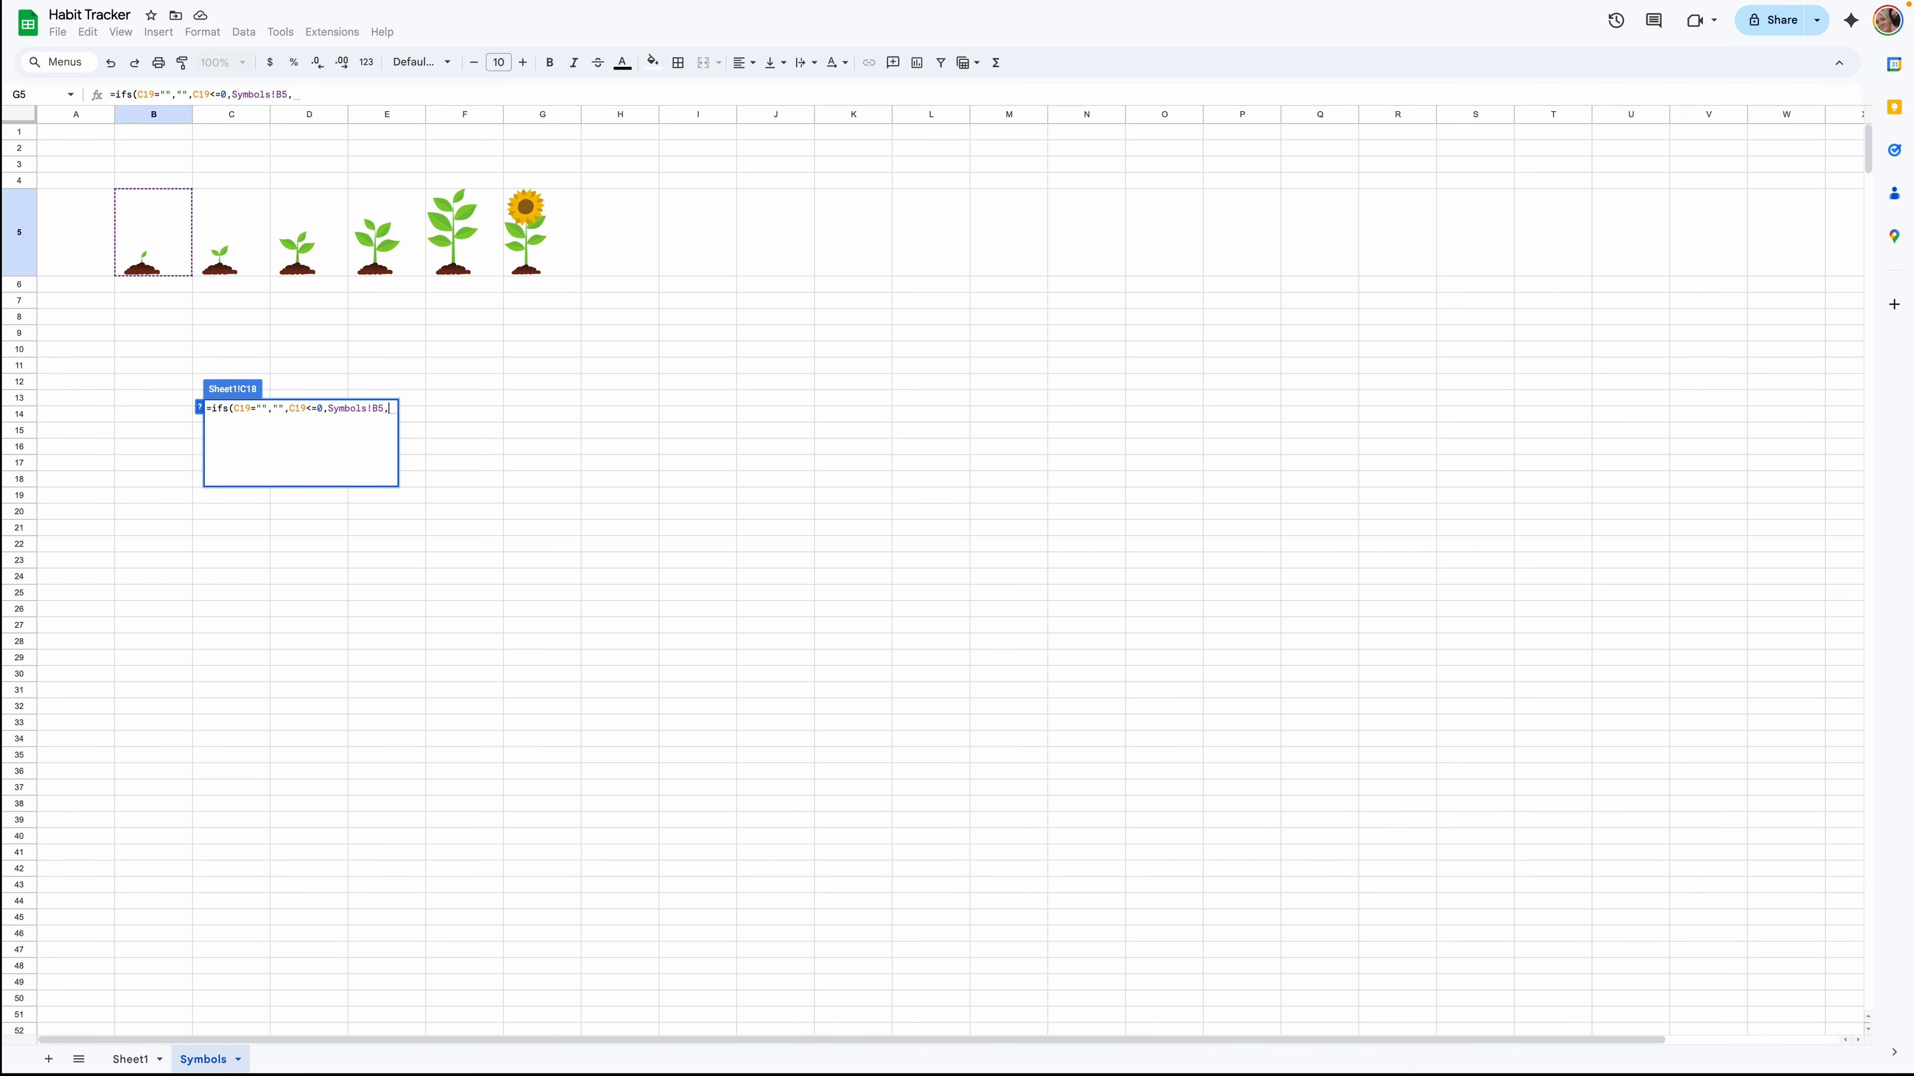
pyautogui.click(132, 1060)
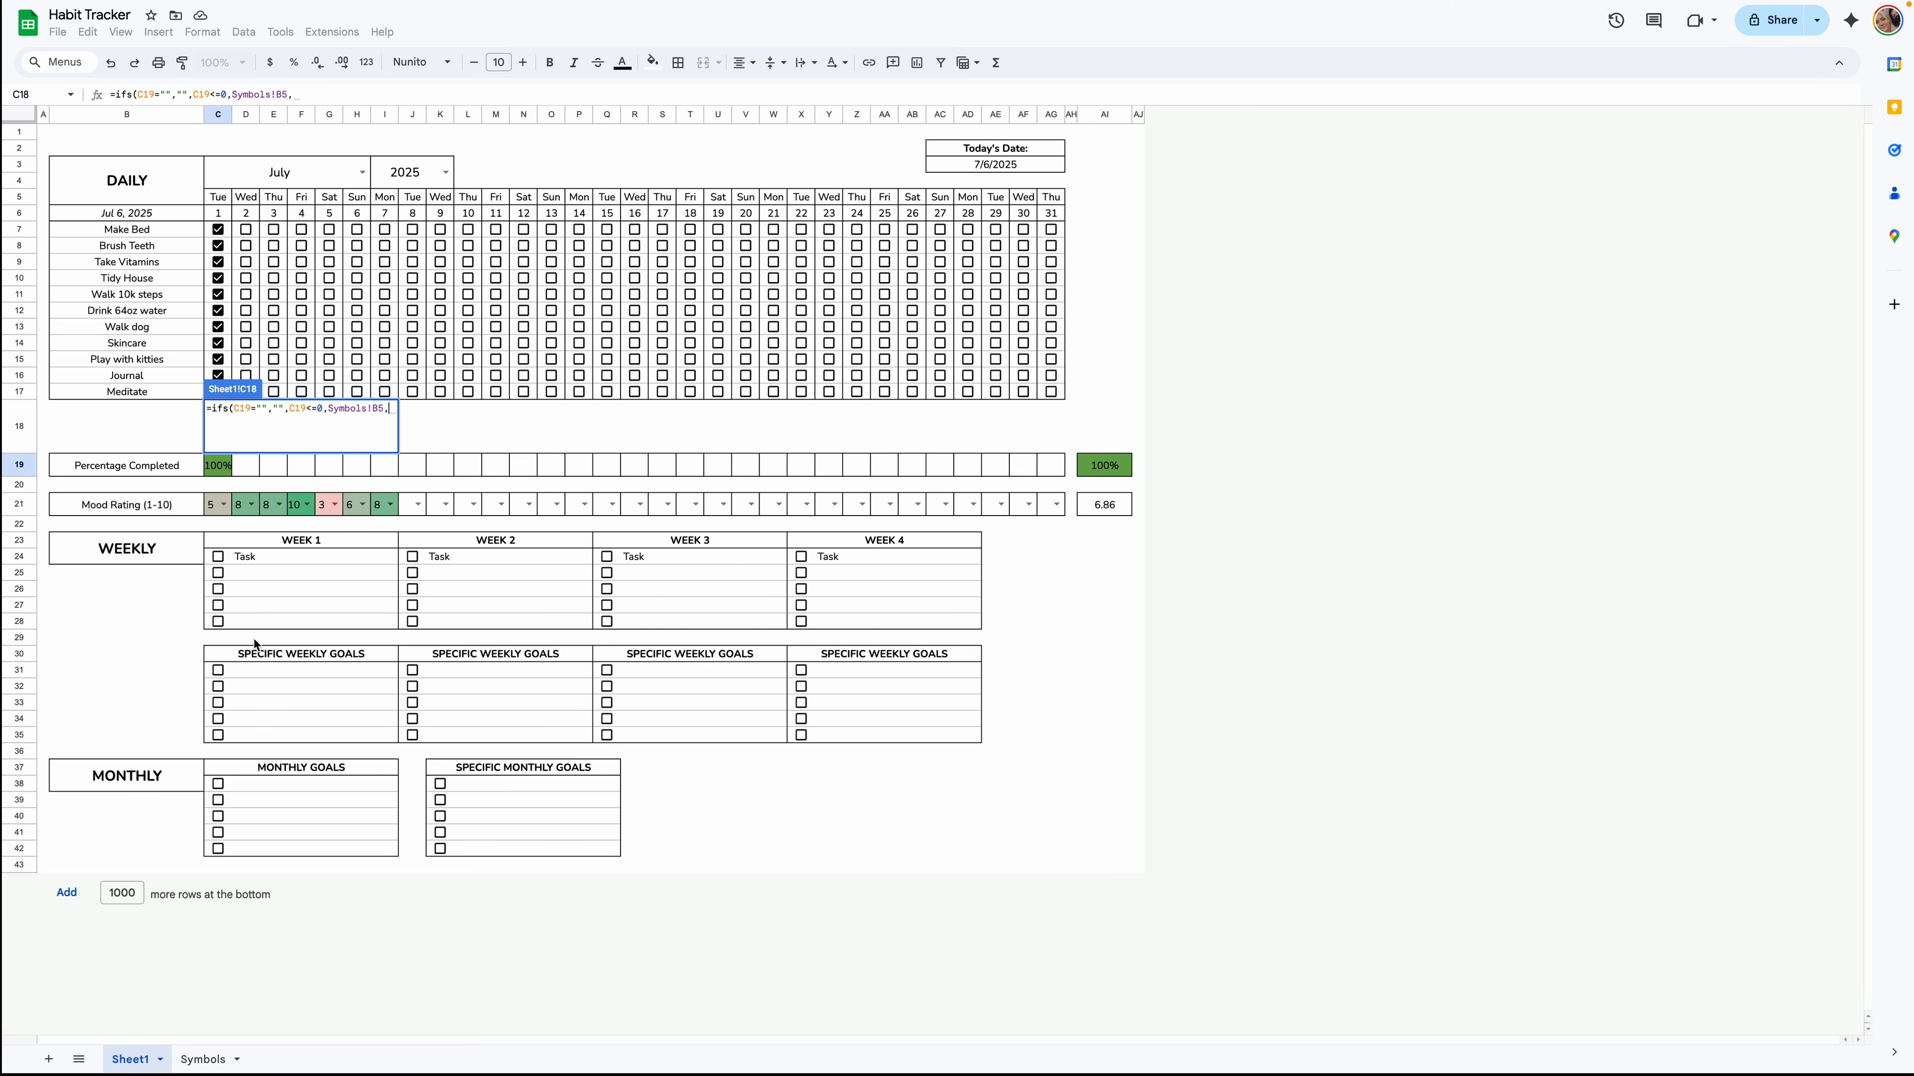
pyautogui.click(216, 468)
pyautogui.write('<0.')
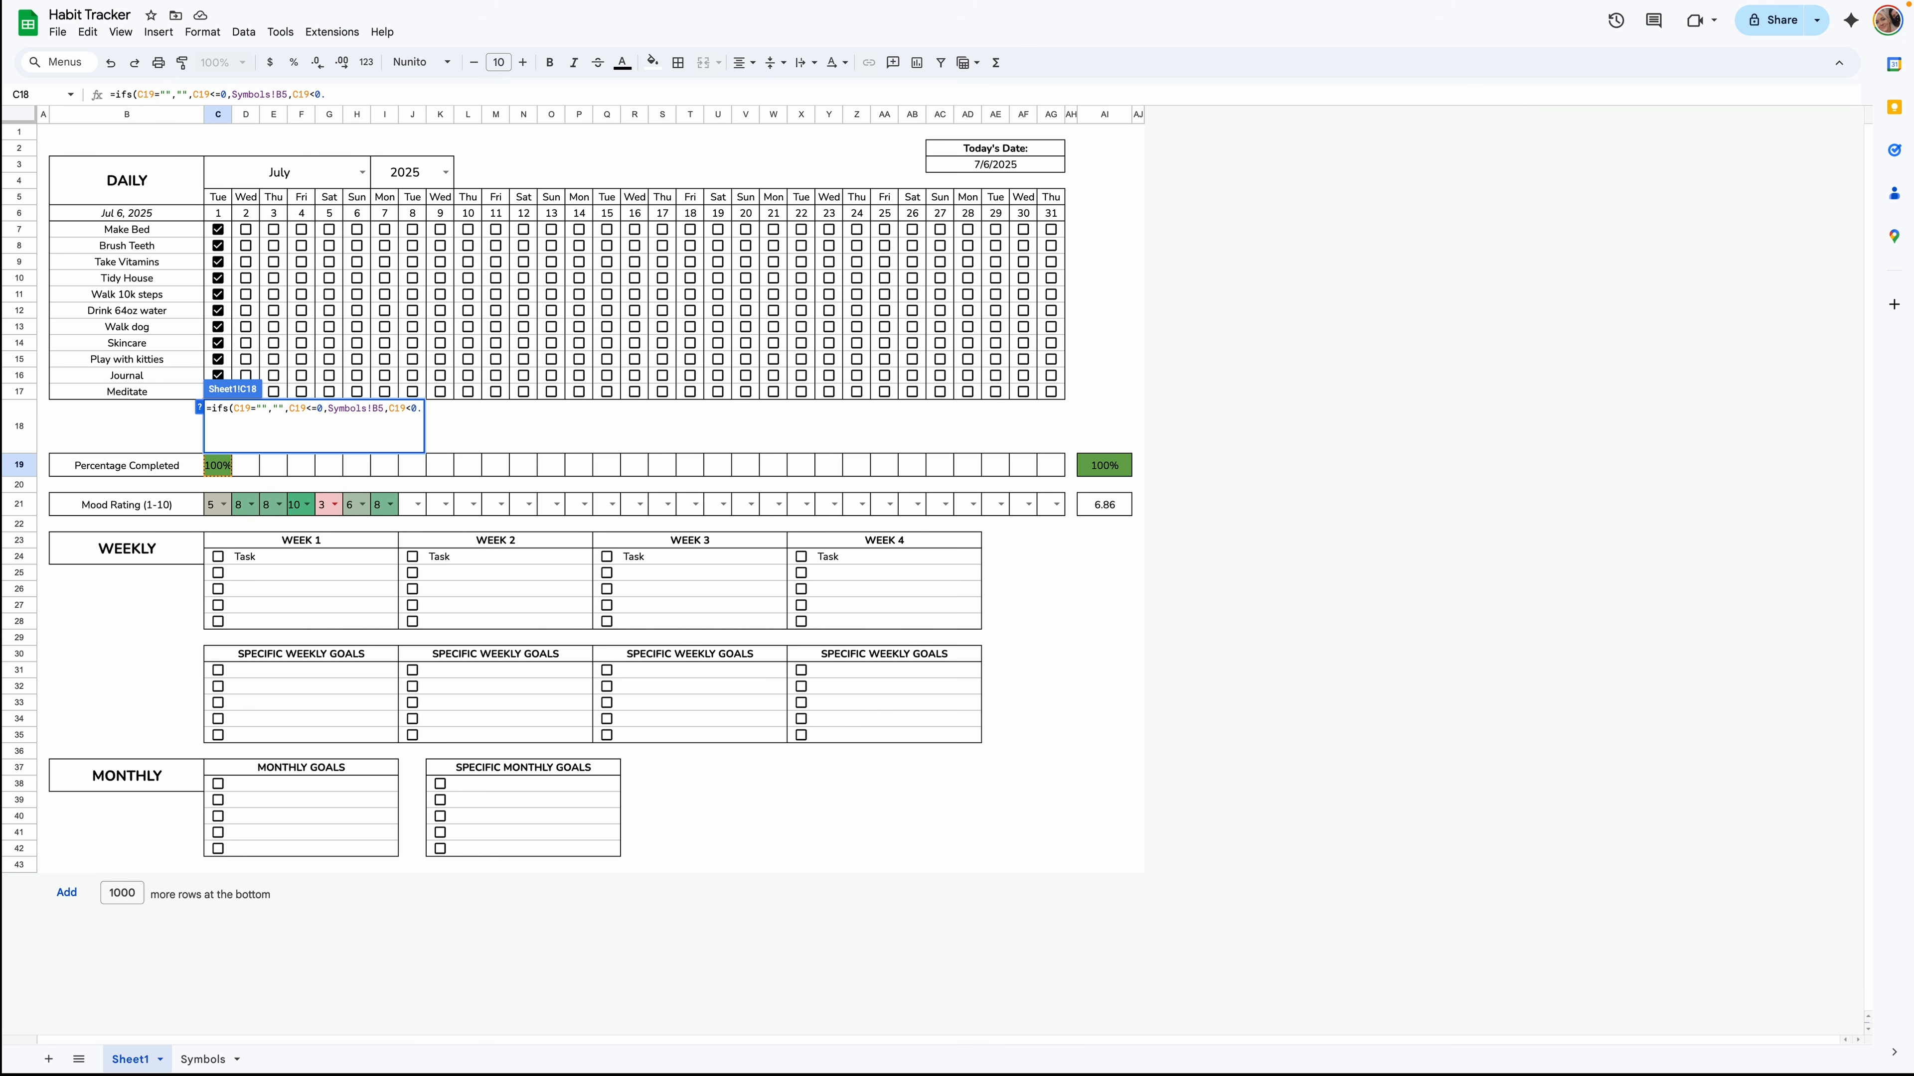
pyautogui.write('21')
pyautogui.write(',')
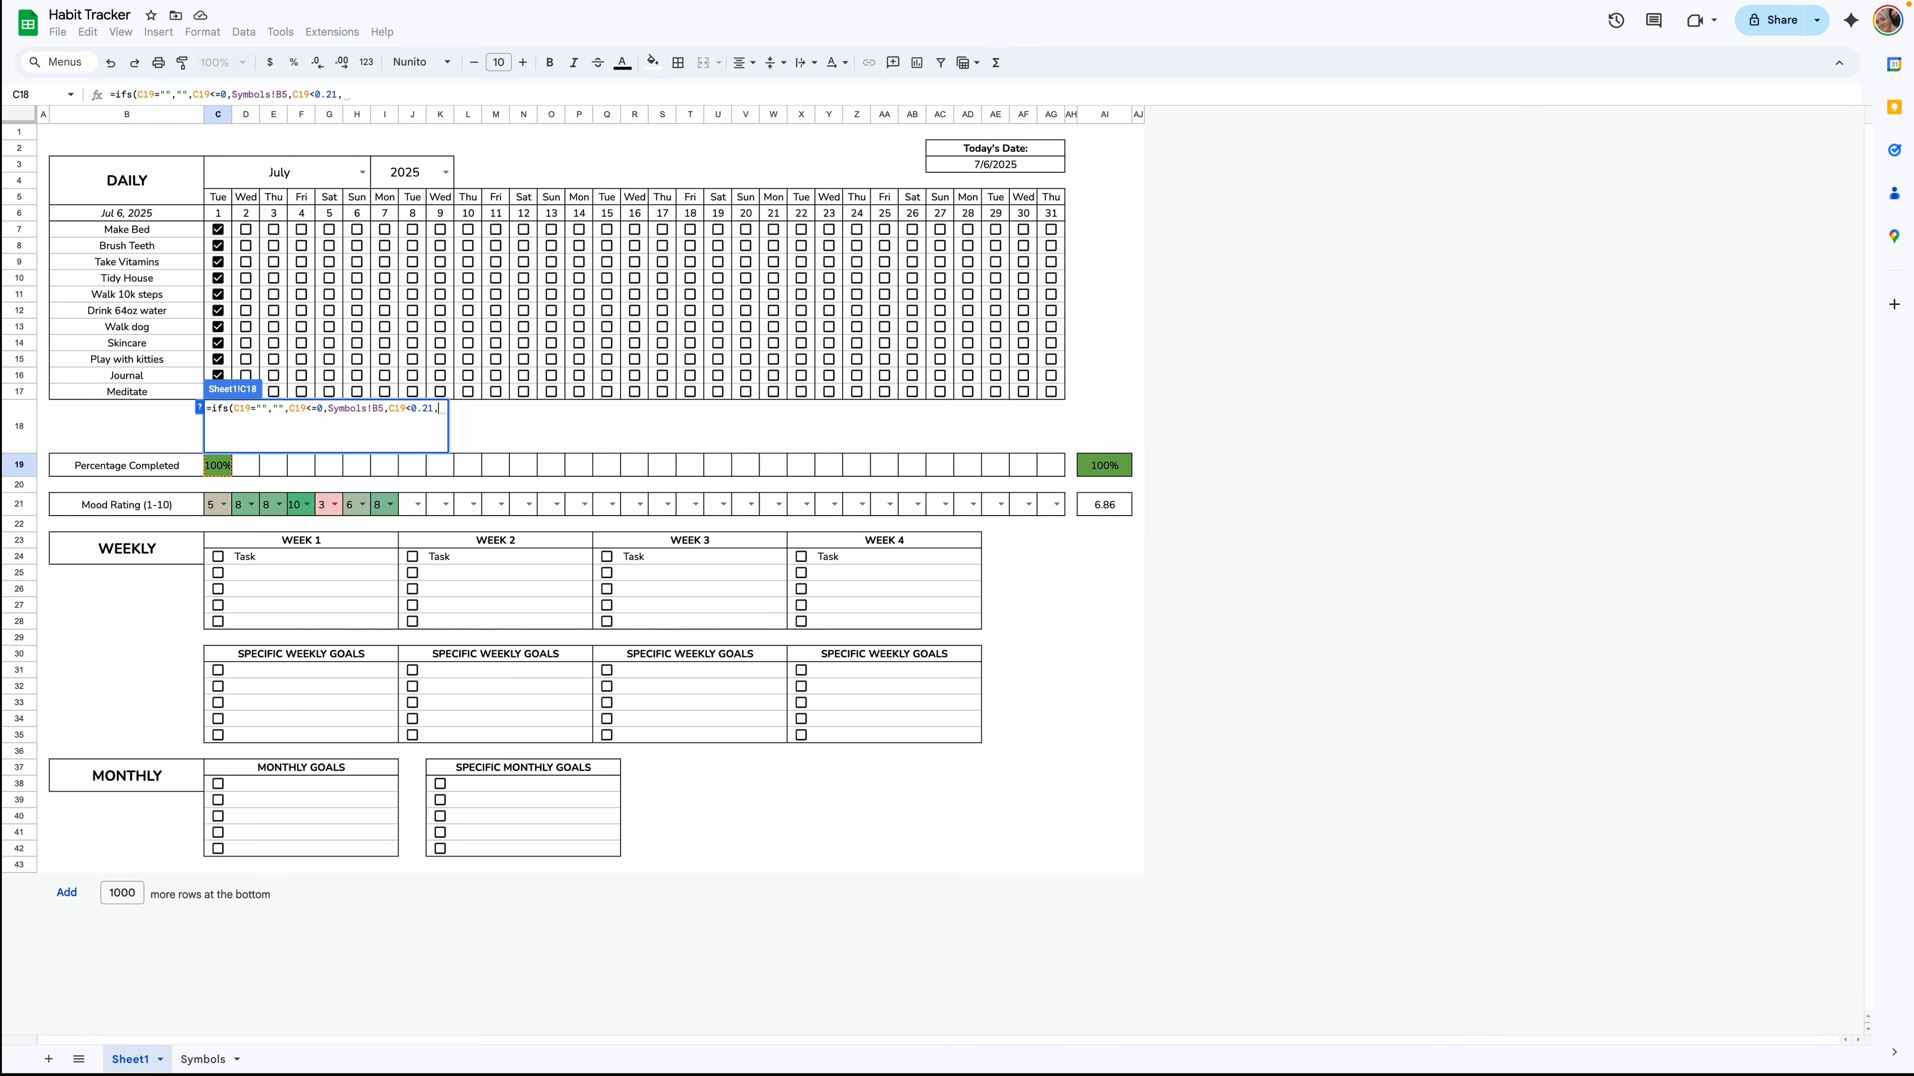
pyautogui.click(217, 1059)
pyautogui.click(223, 232)
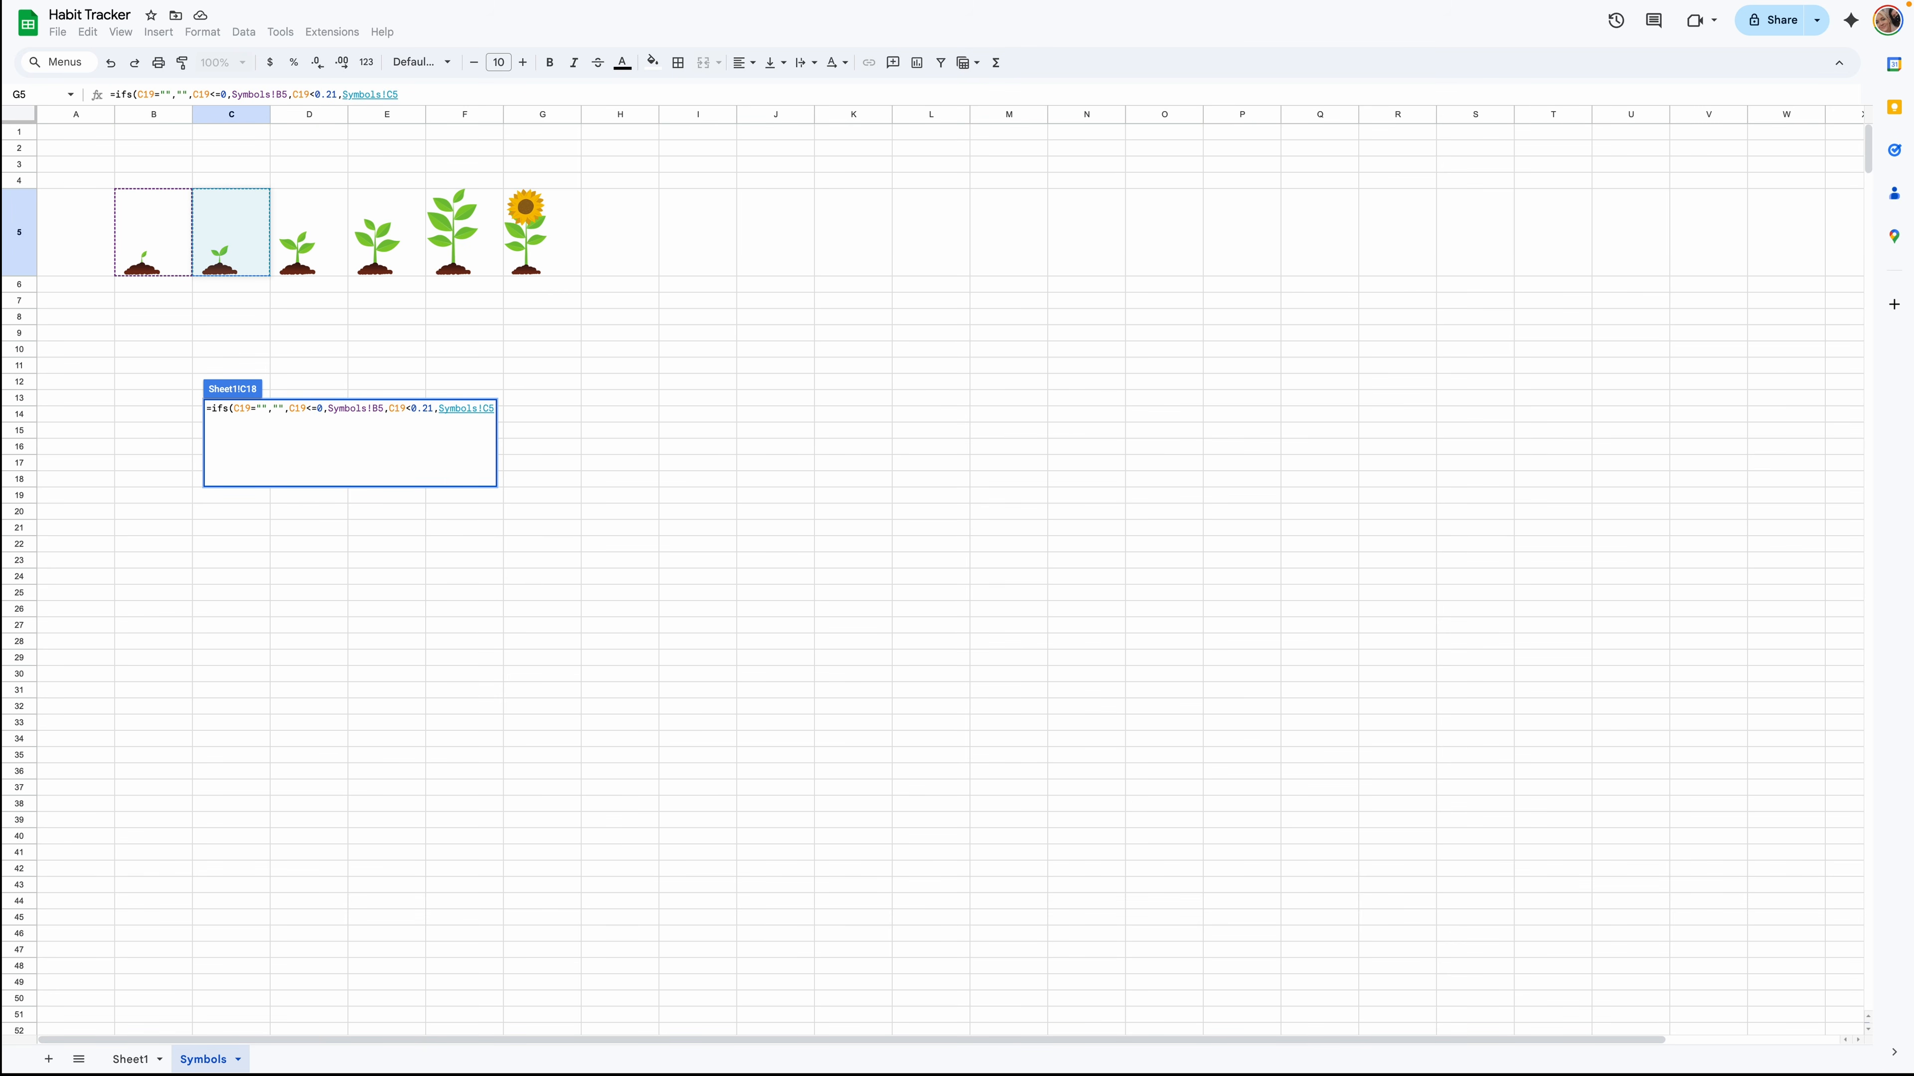
# Add the condition C19<0.46 to the C18 IFS formula, returning the third plant image from Symbols!D5.
pyautogui.write(',')
pyautogui.click(136, 1059)
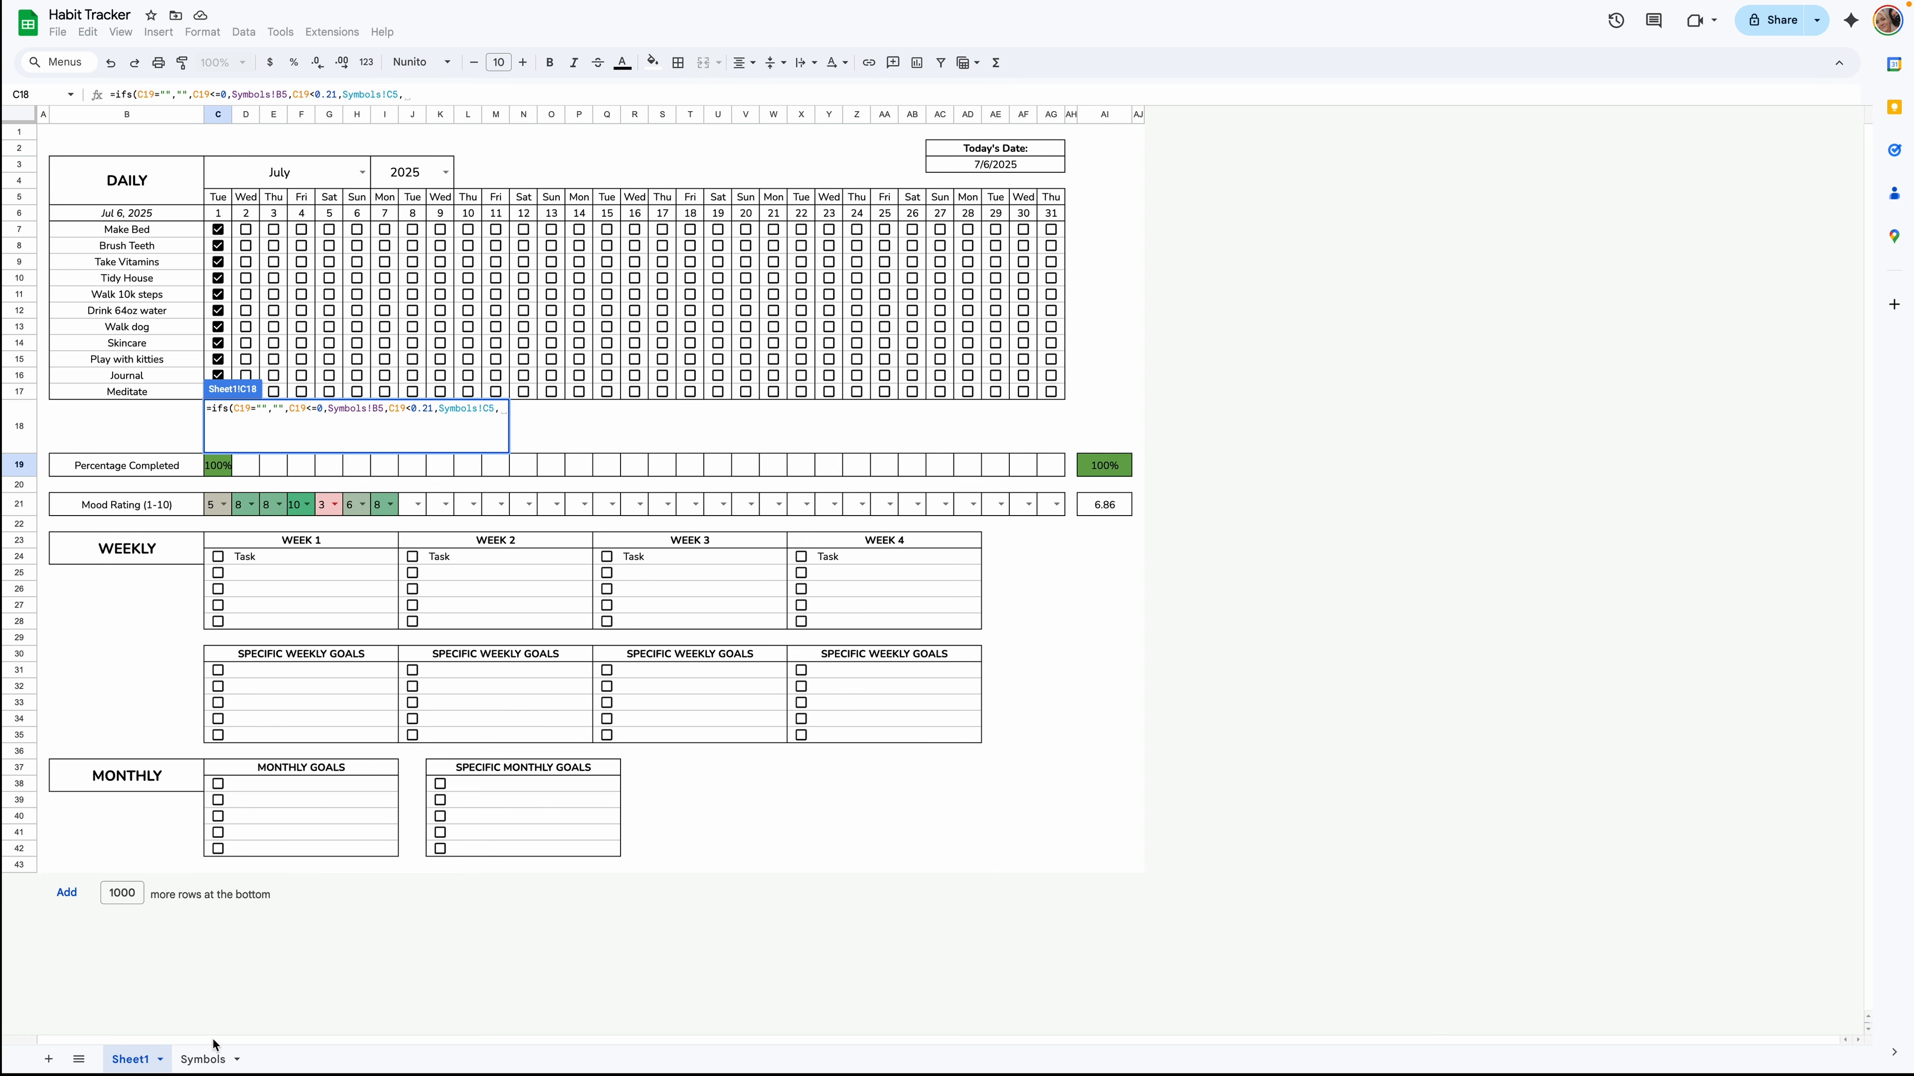
pyautogui.click(219, 468)
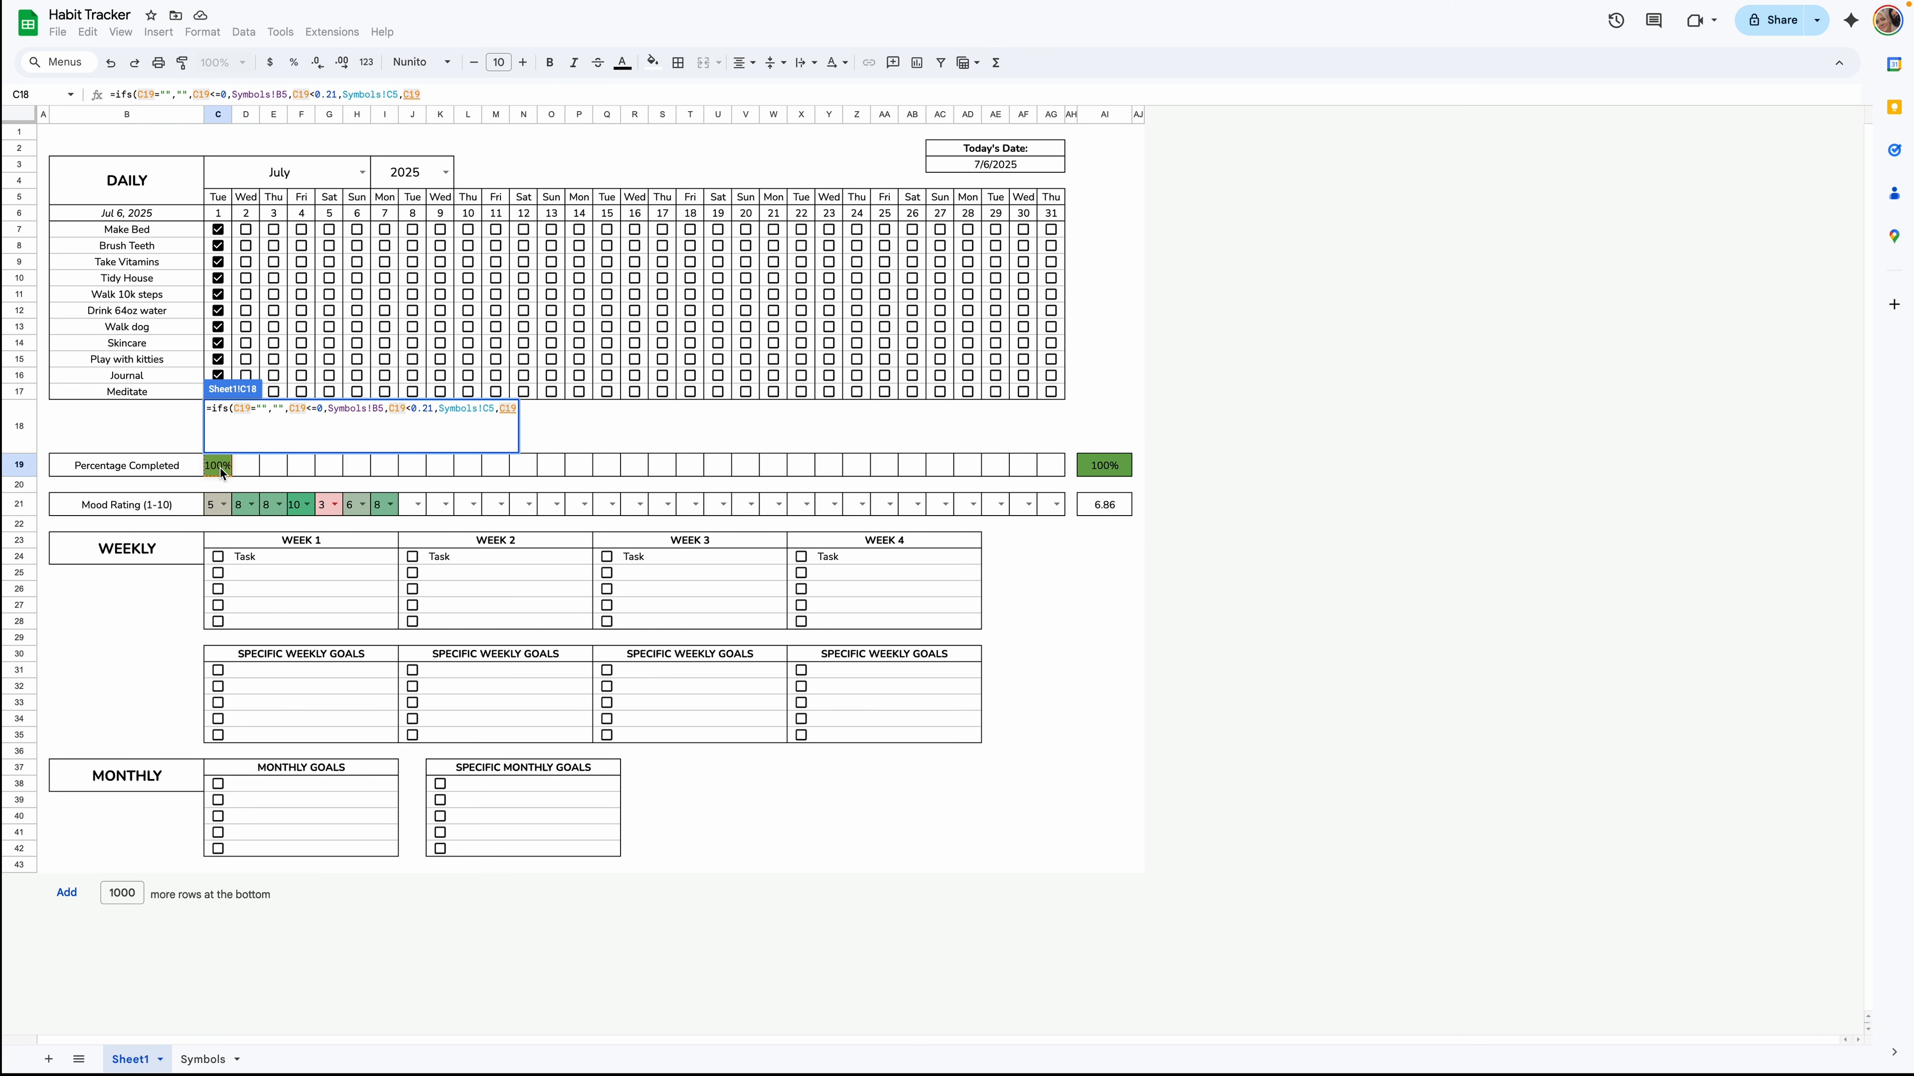
pyautogui.write('<0.46')
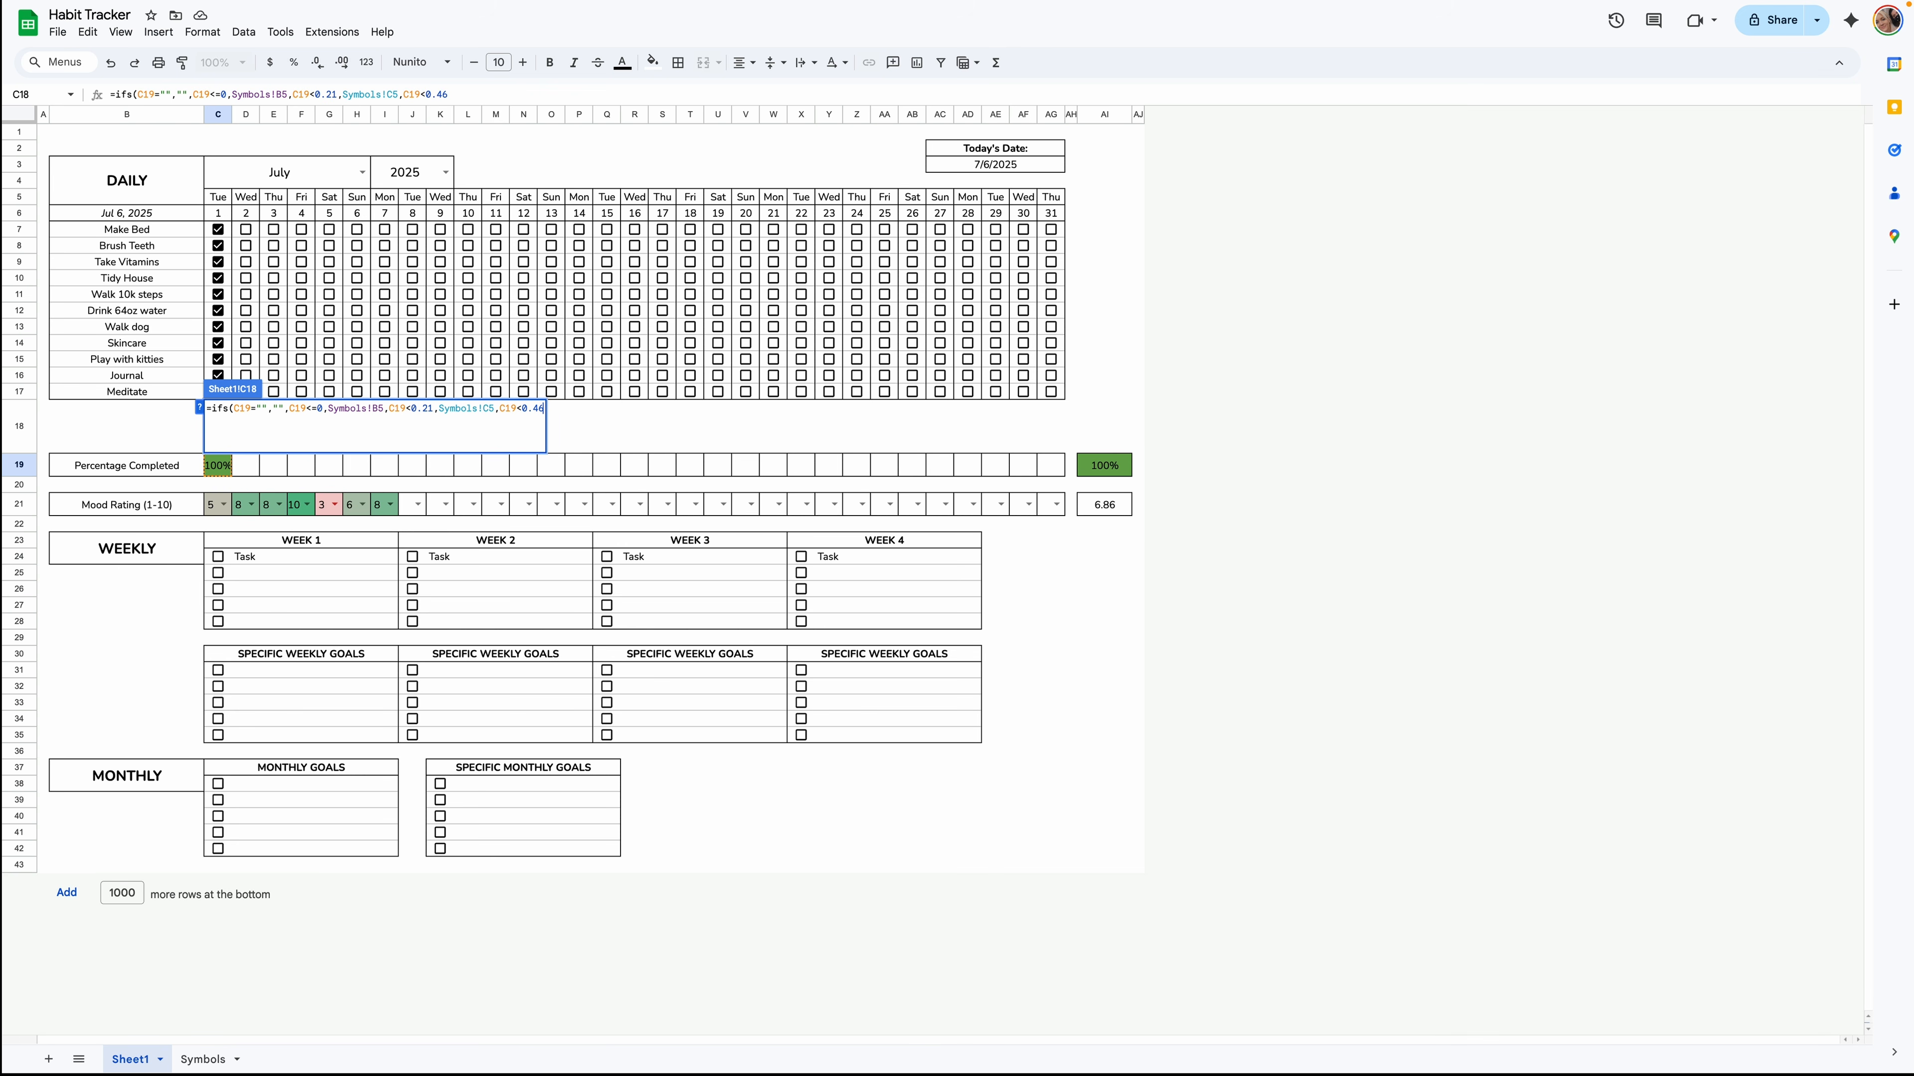
pyautogui.write(',')
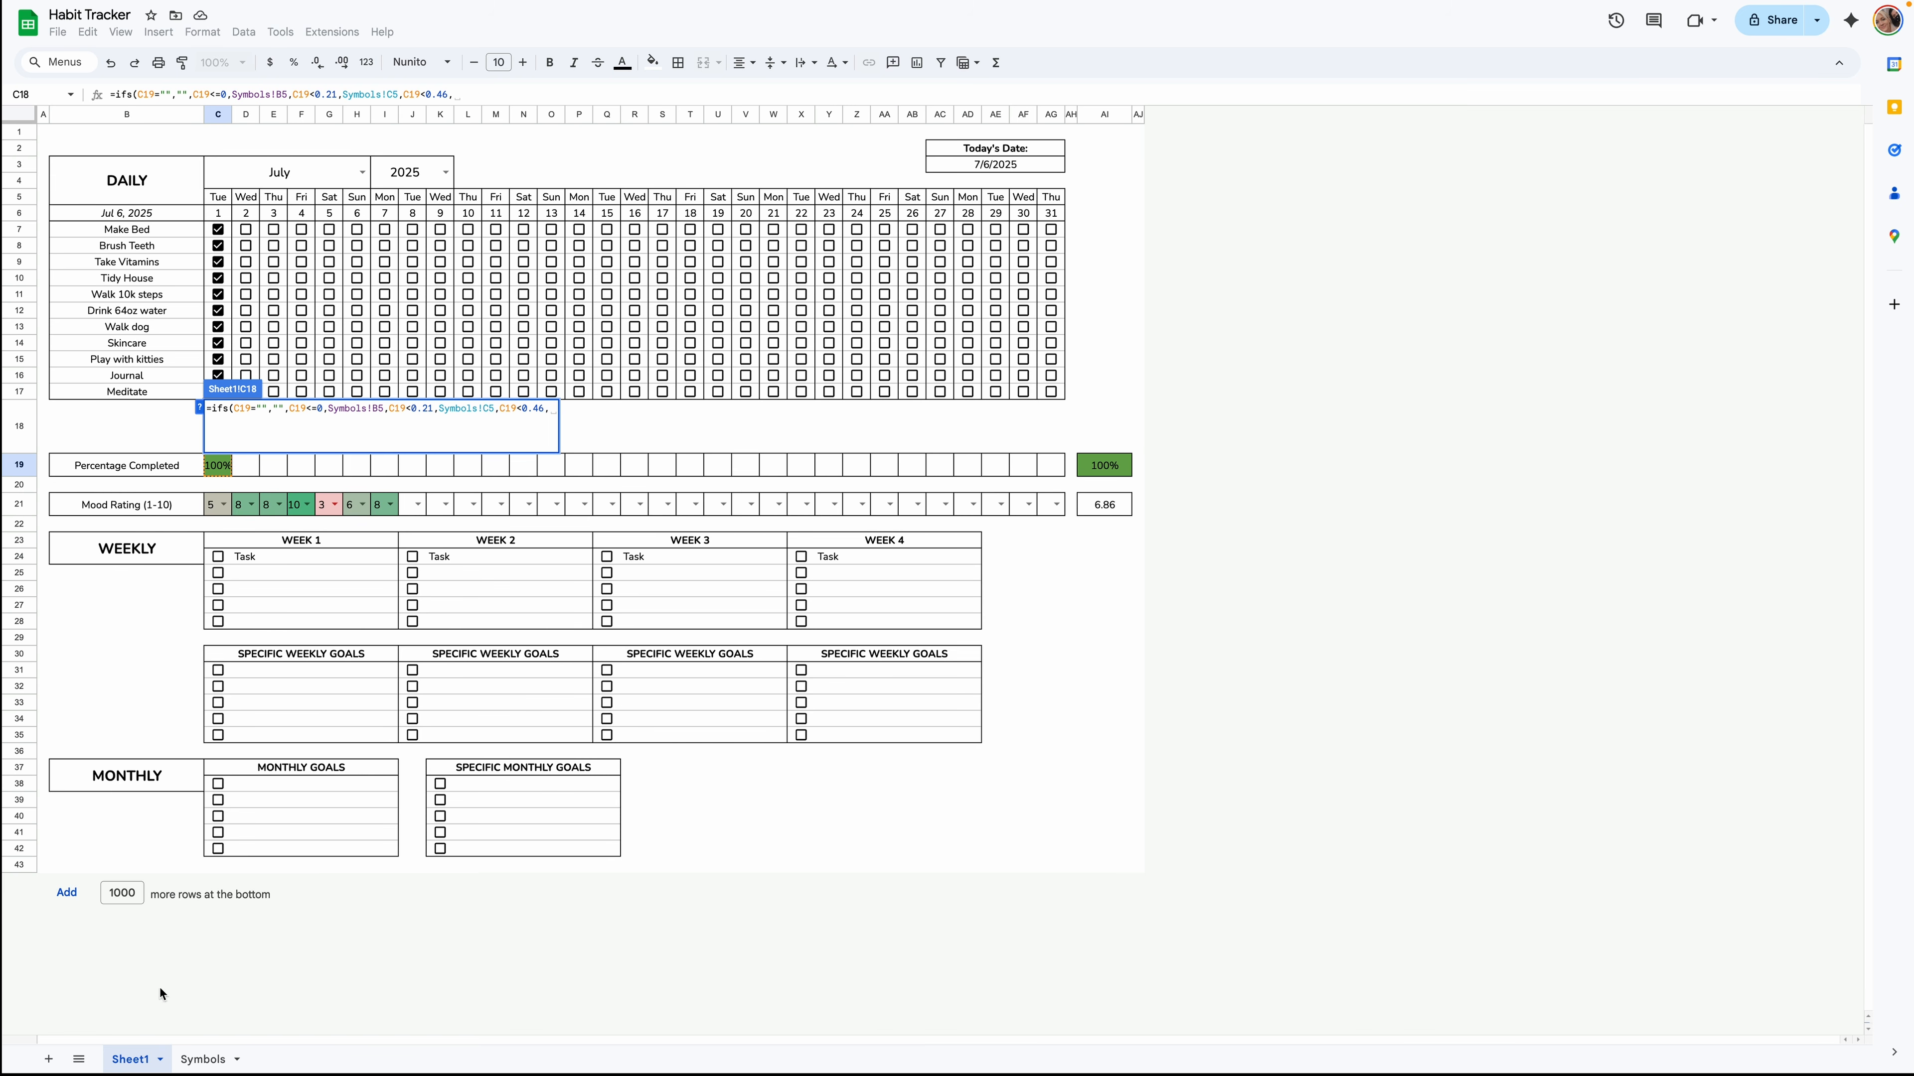
pyautogui.click(202, 1059)
pyautogui.click(307, 240)
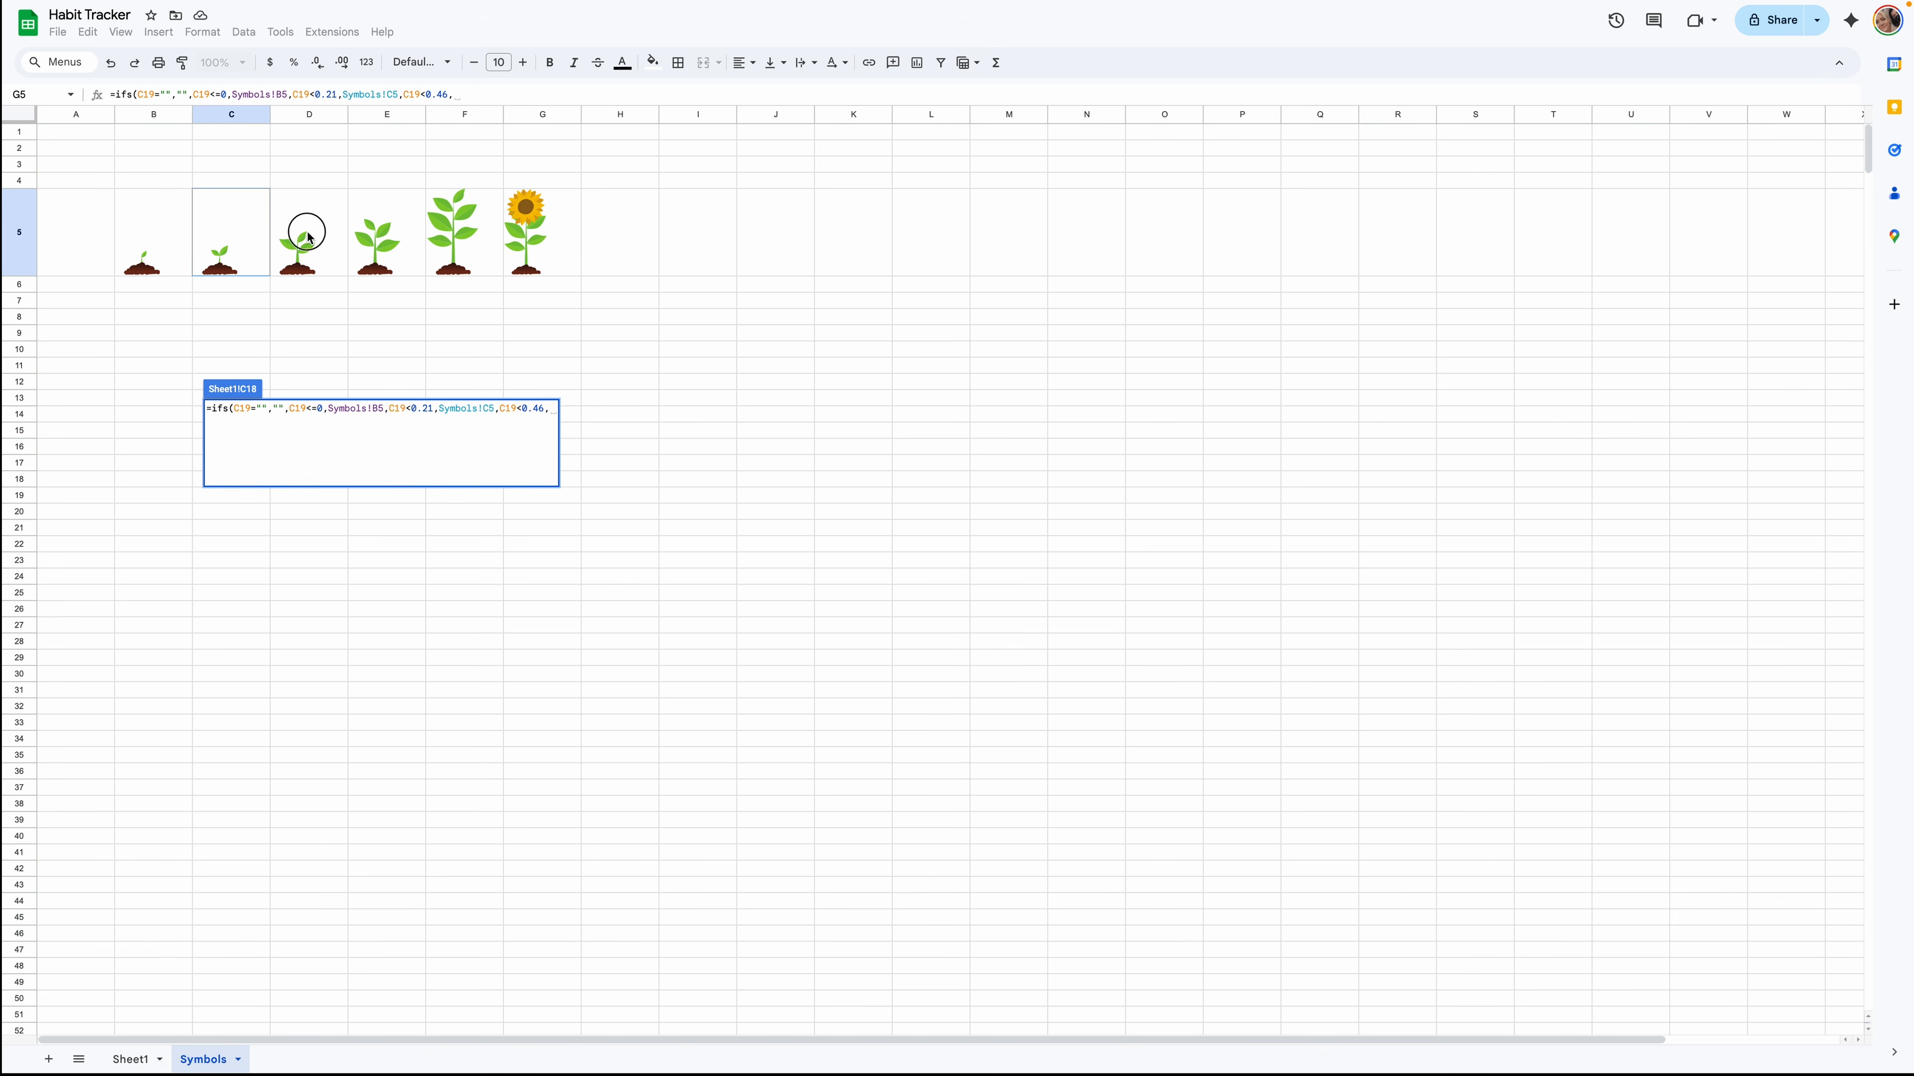
# Add the condition C19<0.71 to the C18 IFS formula, returning the fourth plant image from Symbols!E5.
pyautogui.write(',')
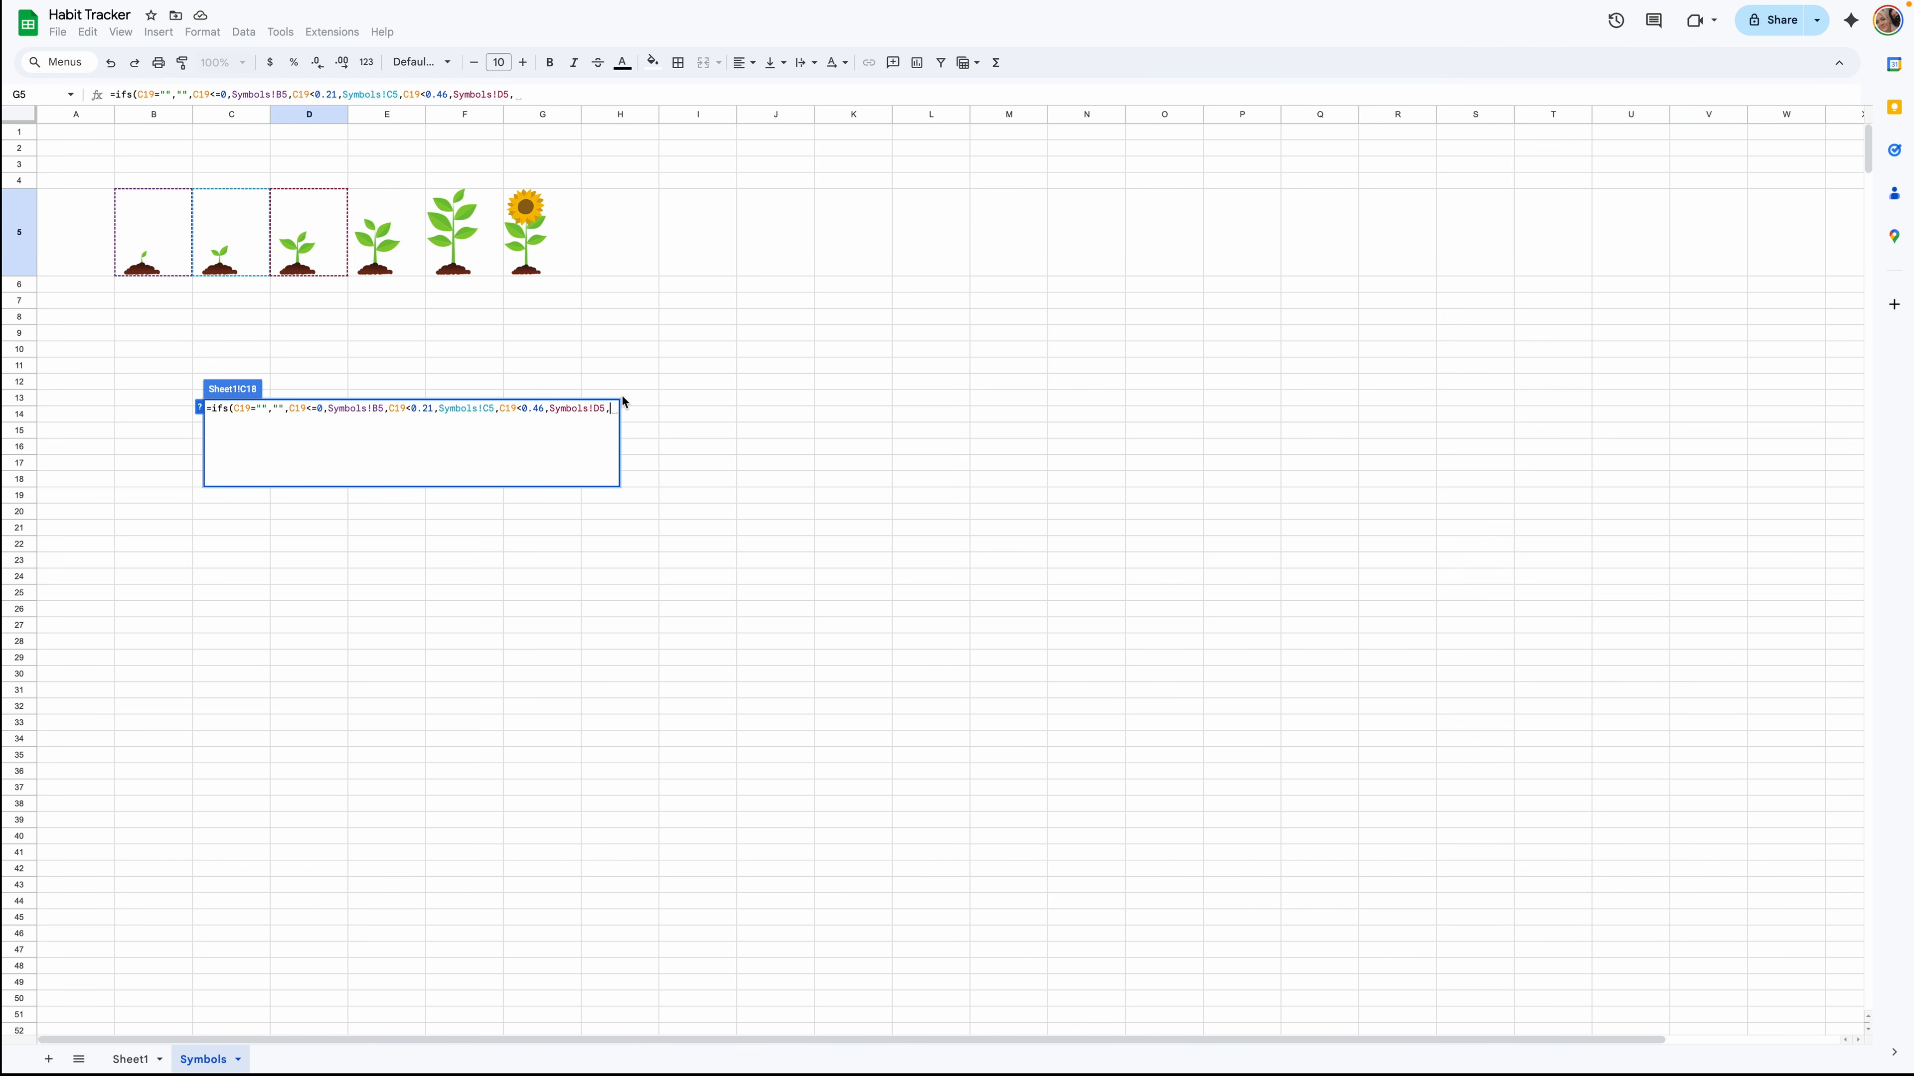
pyautogui.write('C19')
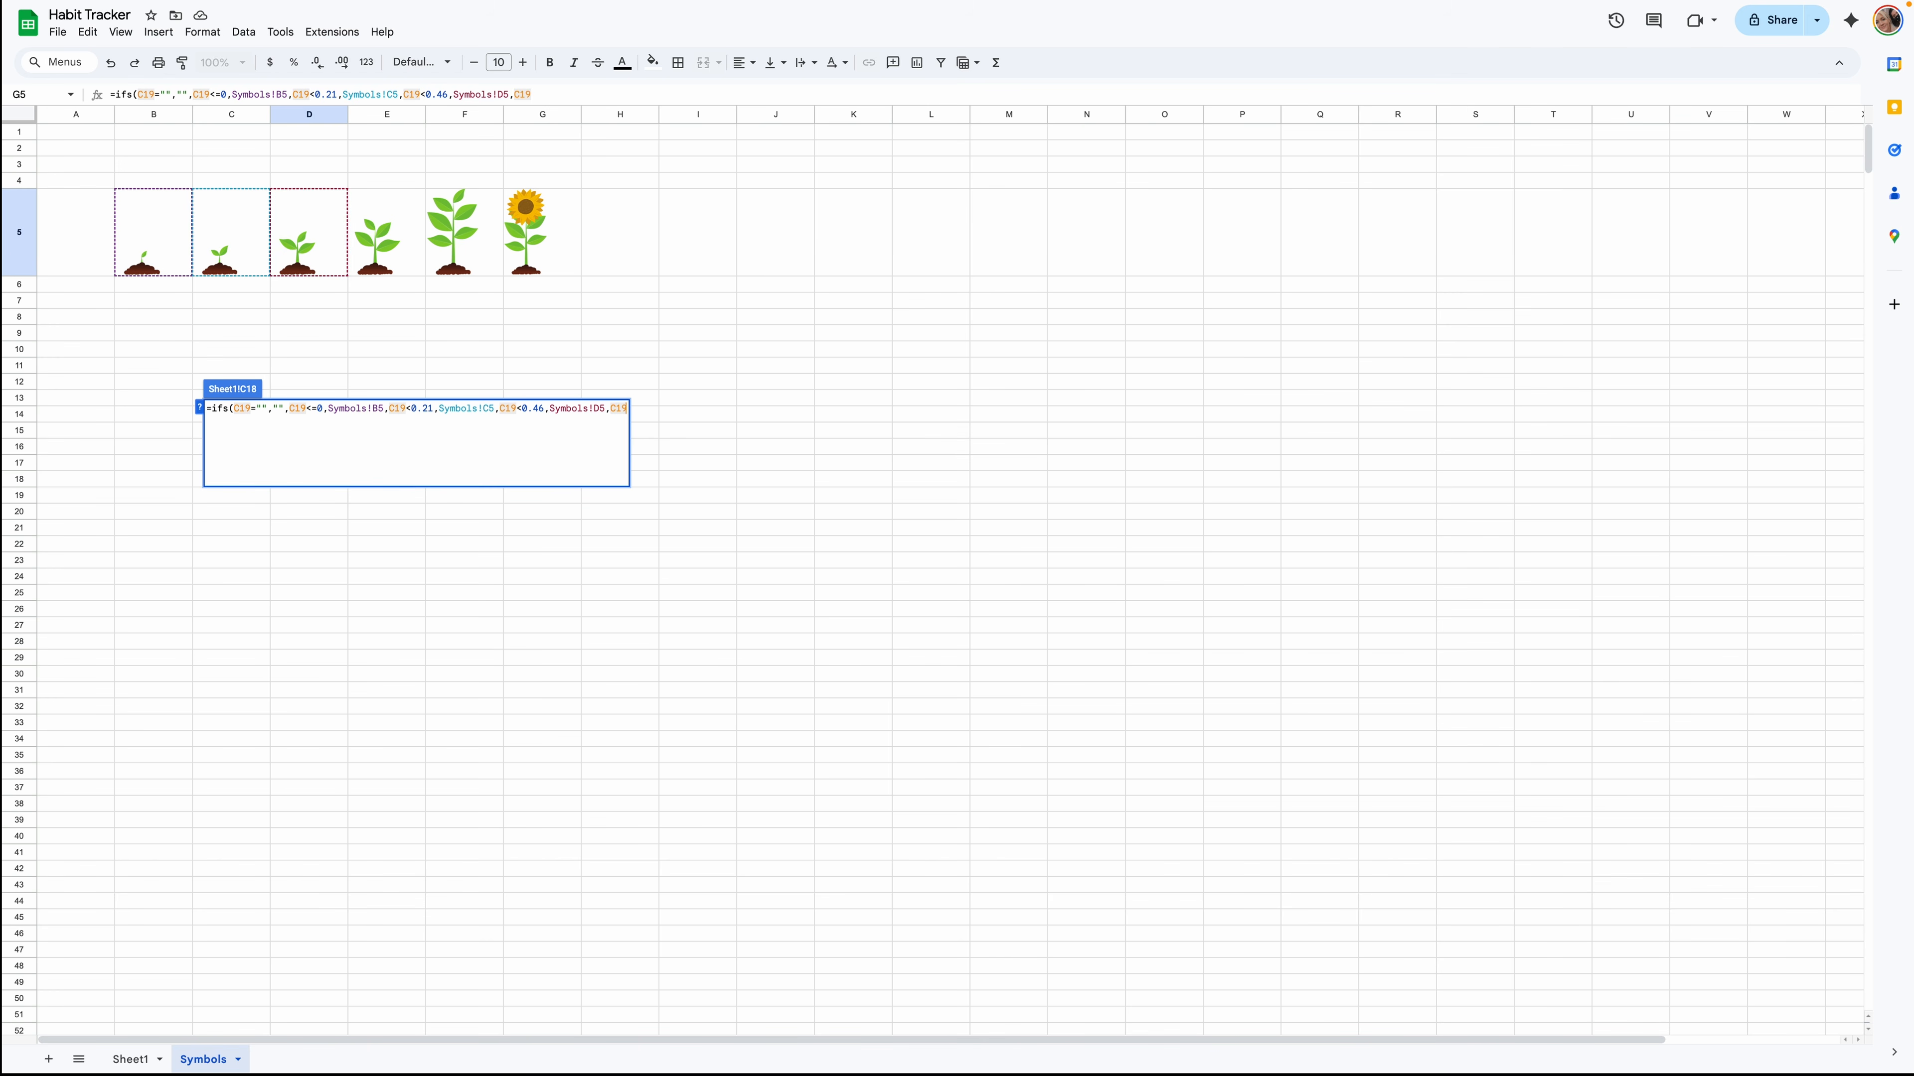
pyautogui.write('<0.71')
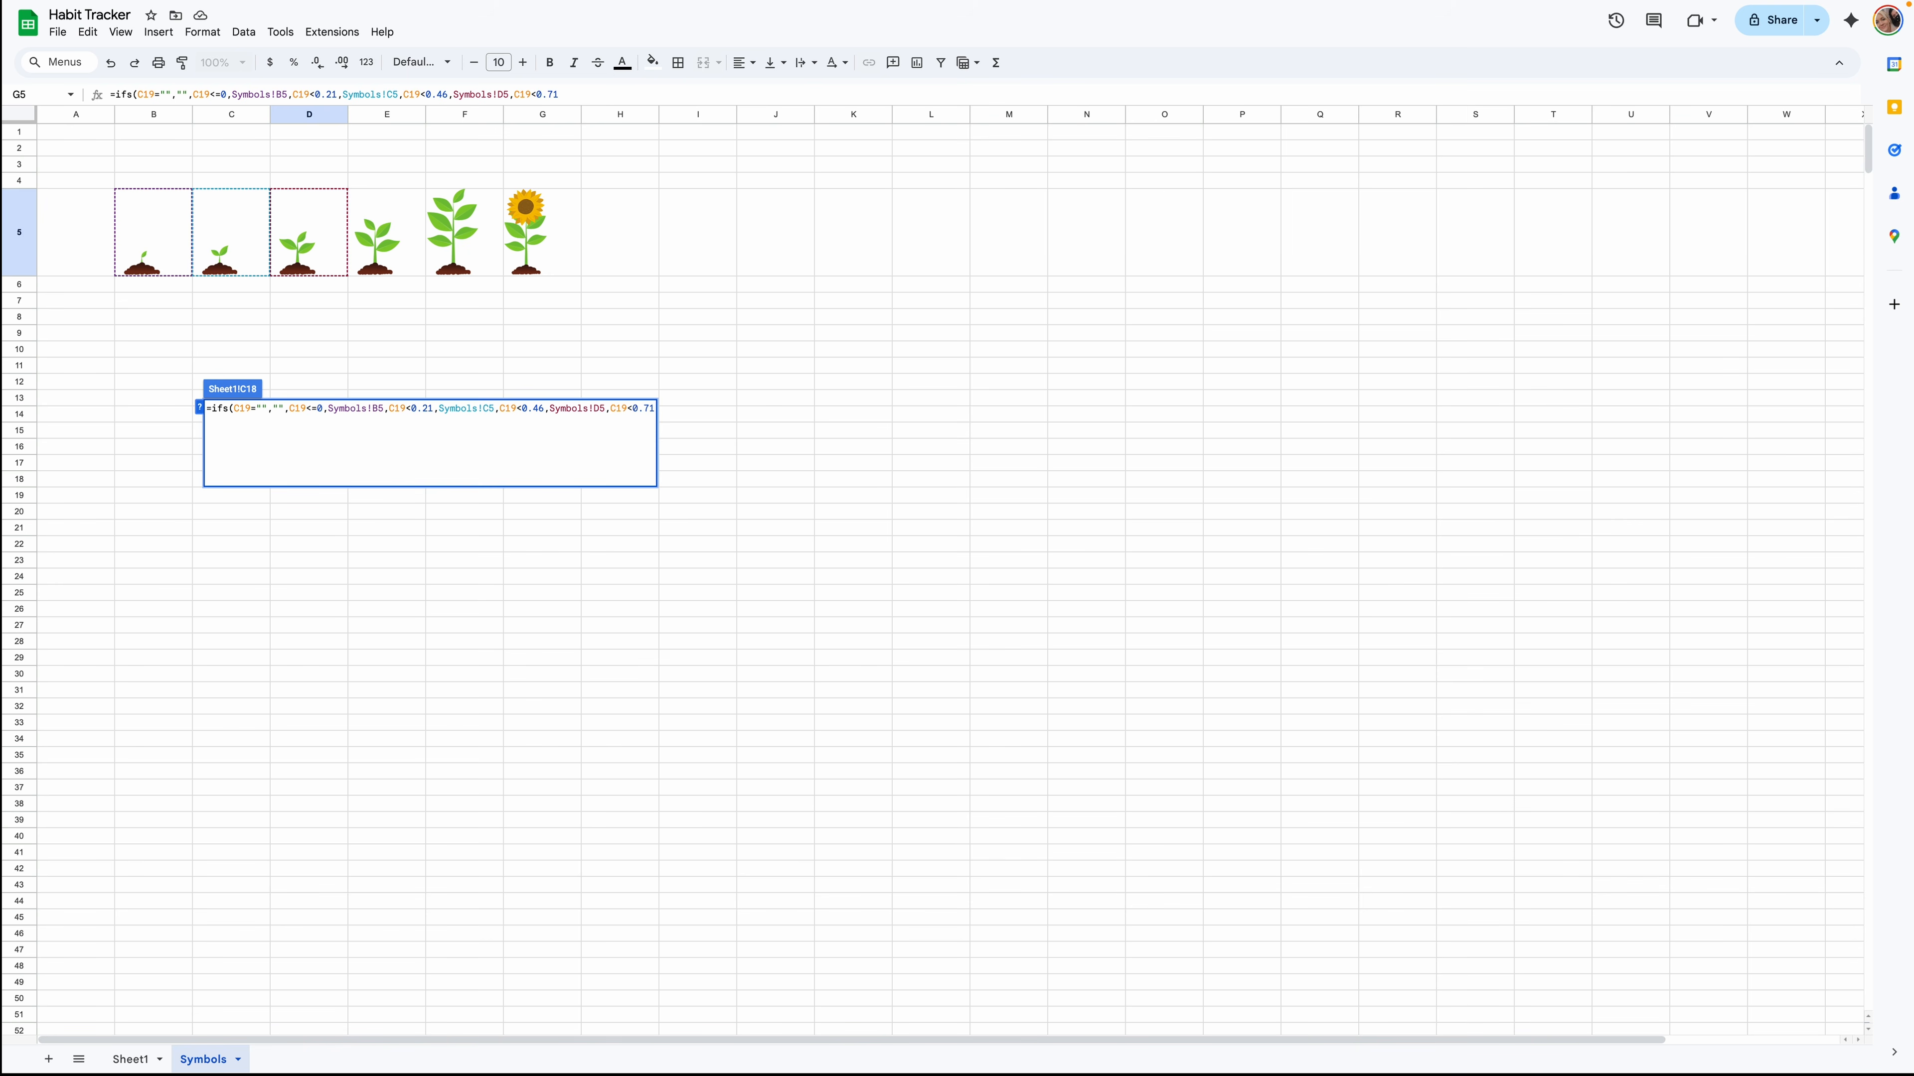
pyautogui.write(',')
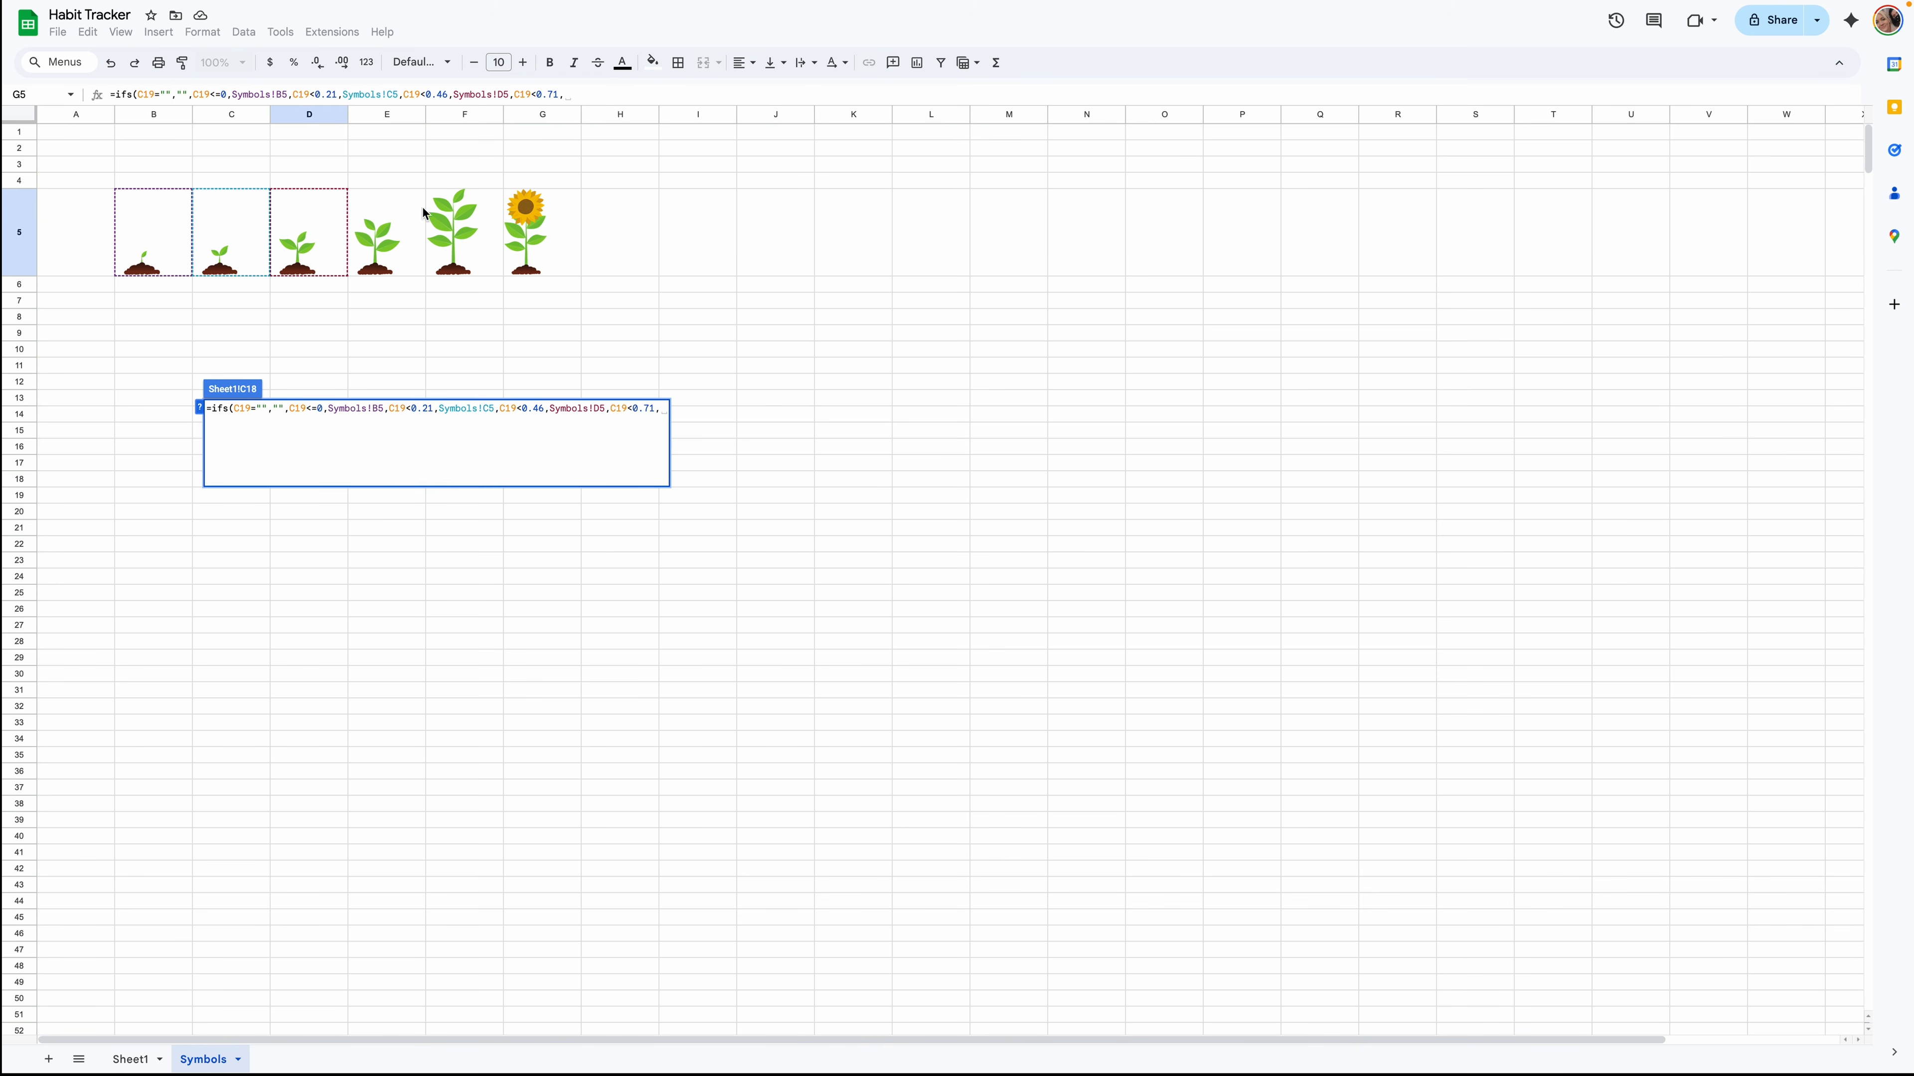
pyautogui.click(388, 226)
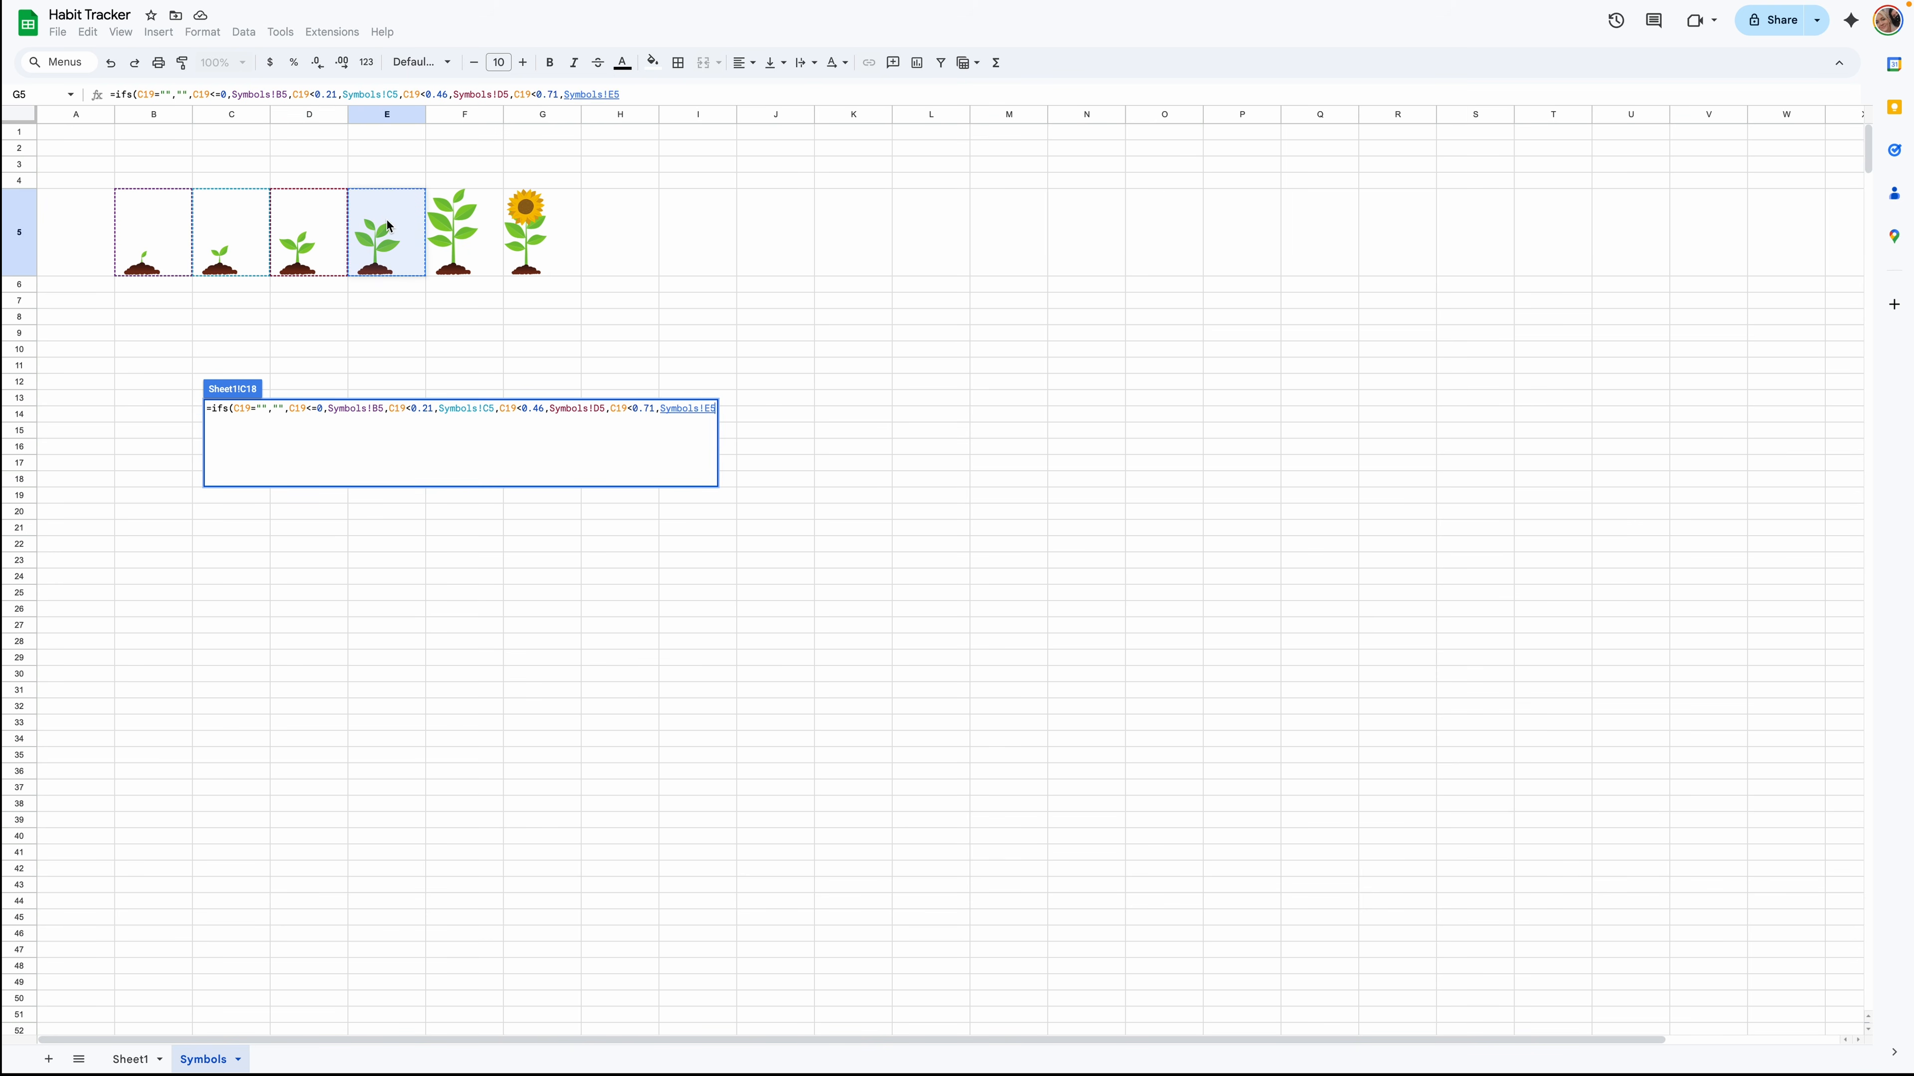
pyautogui.write(',')
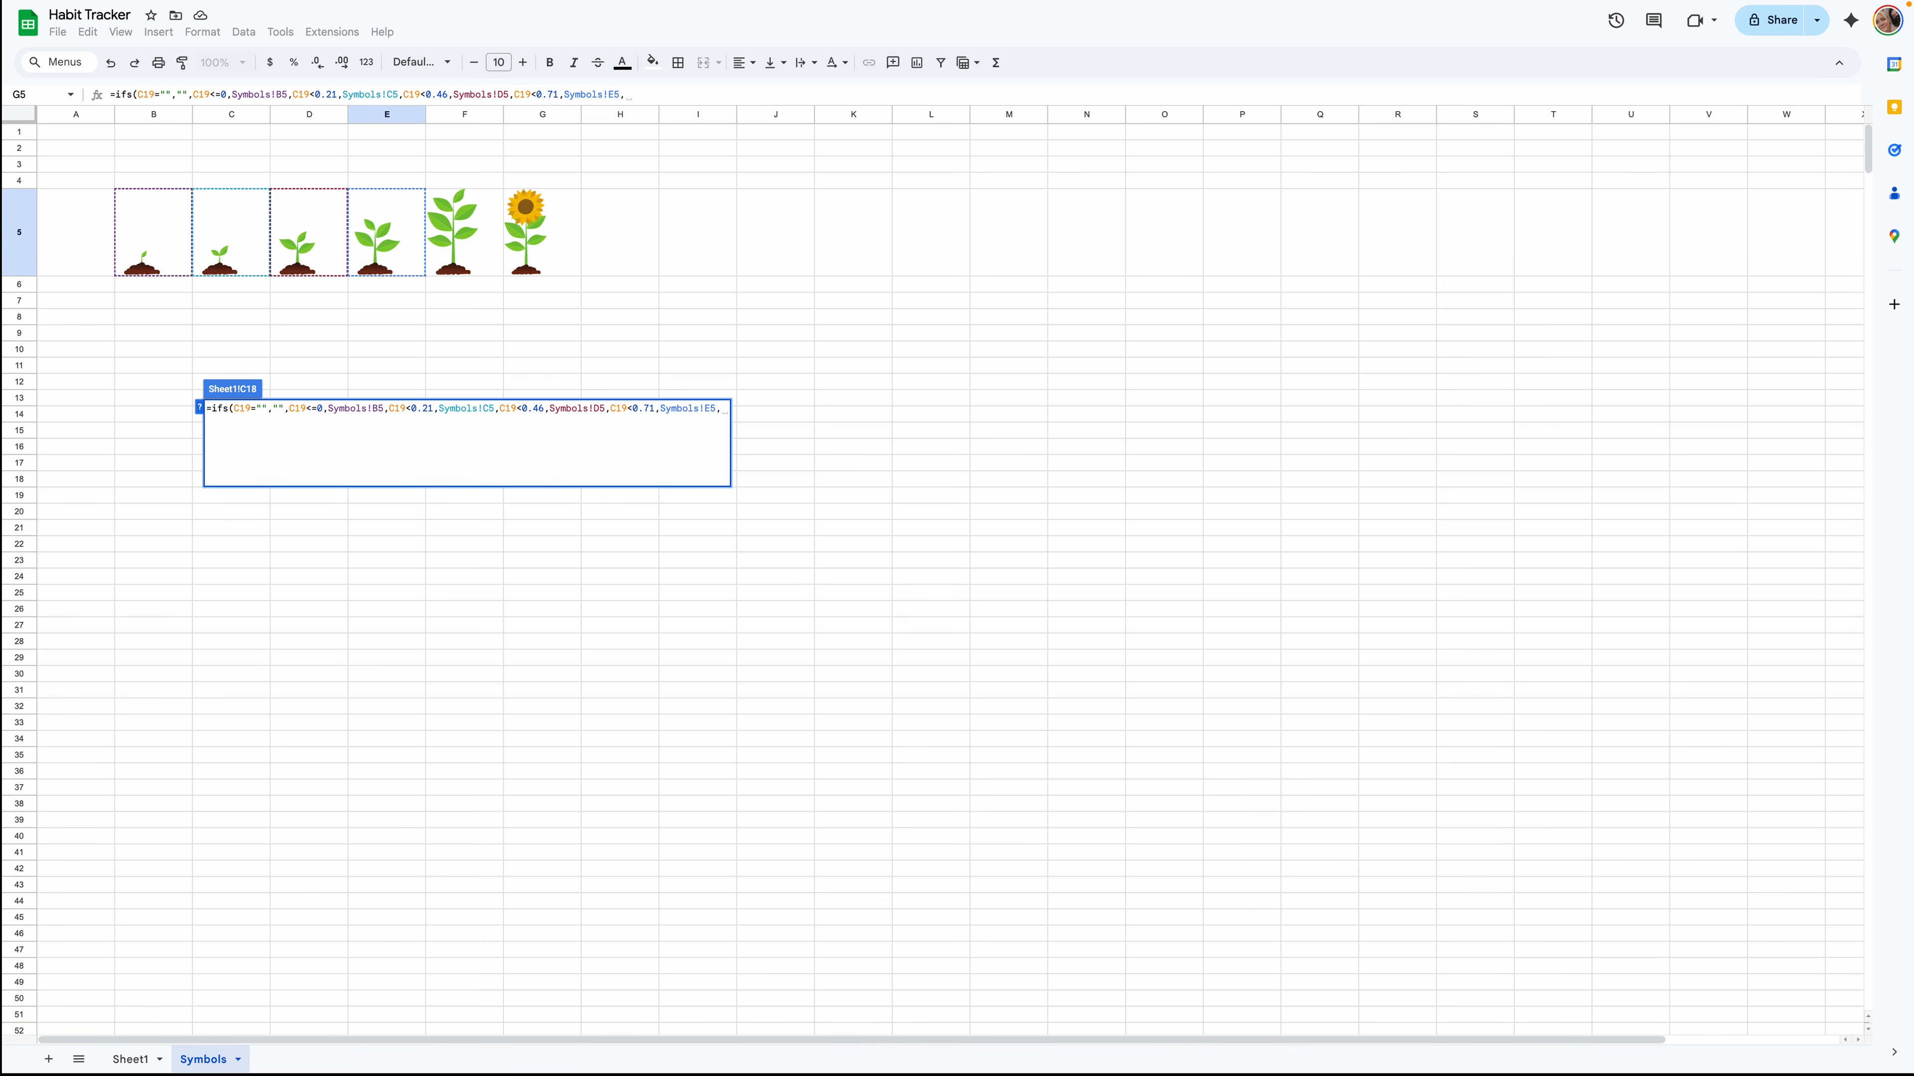
# Add the condition C19<0.99 to the C18 IFS formula, returning the fifth plant image from Symbols!F5.
pyautogui.write('C')
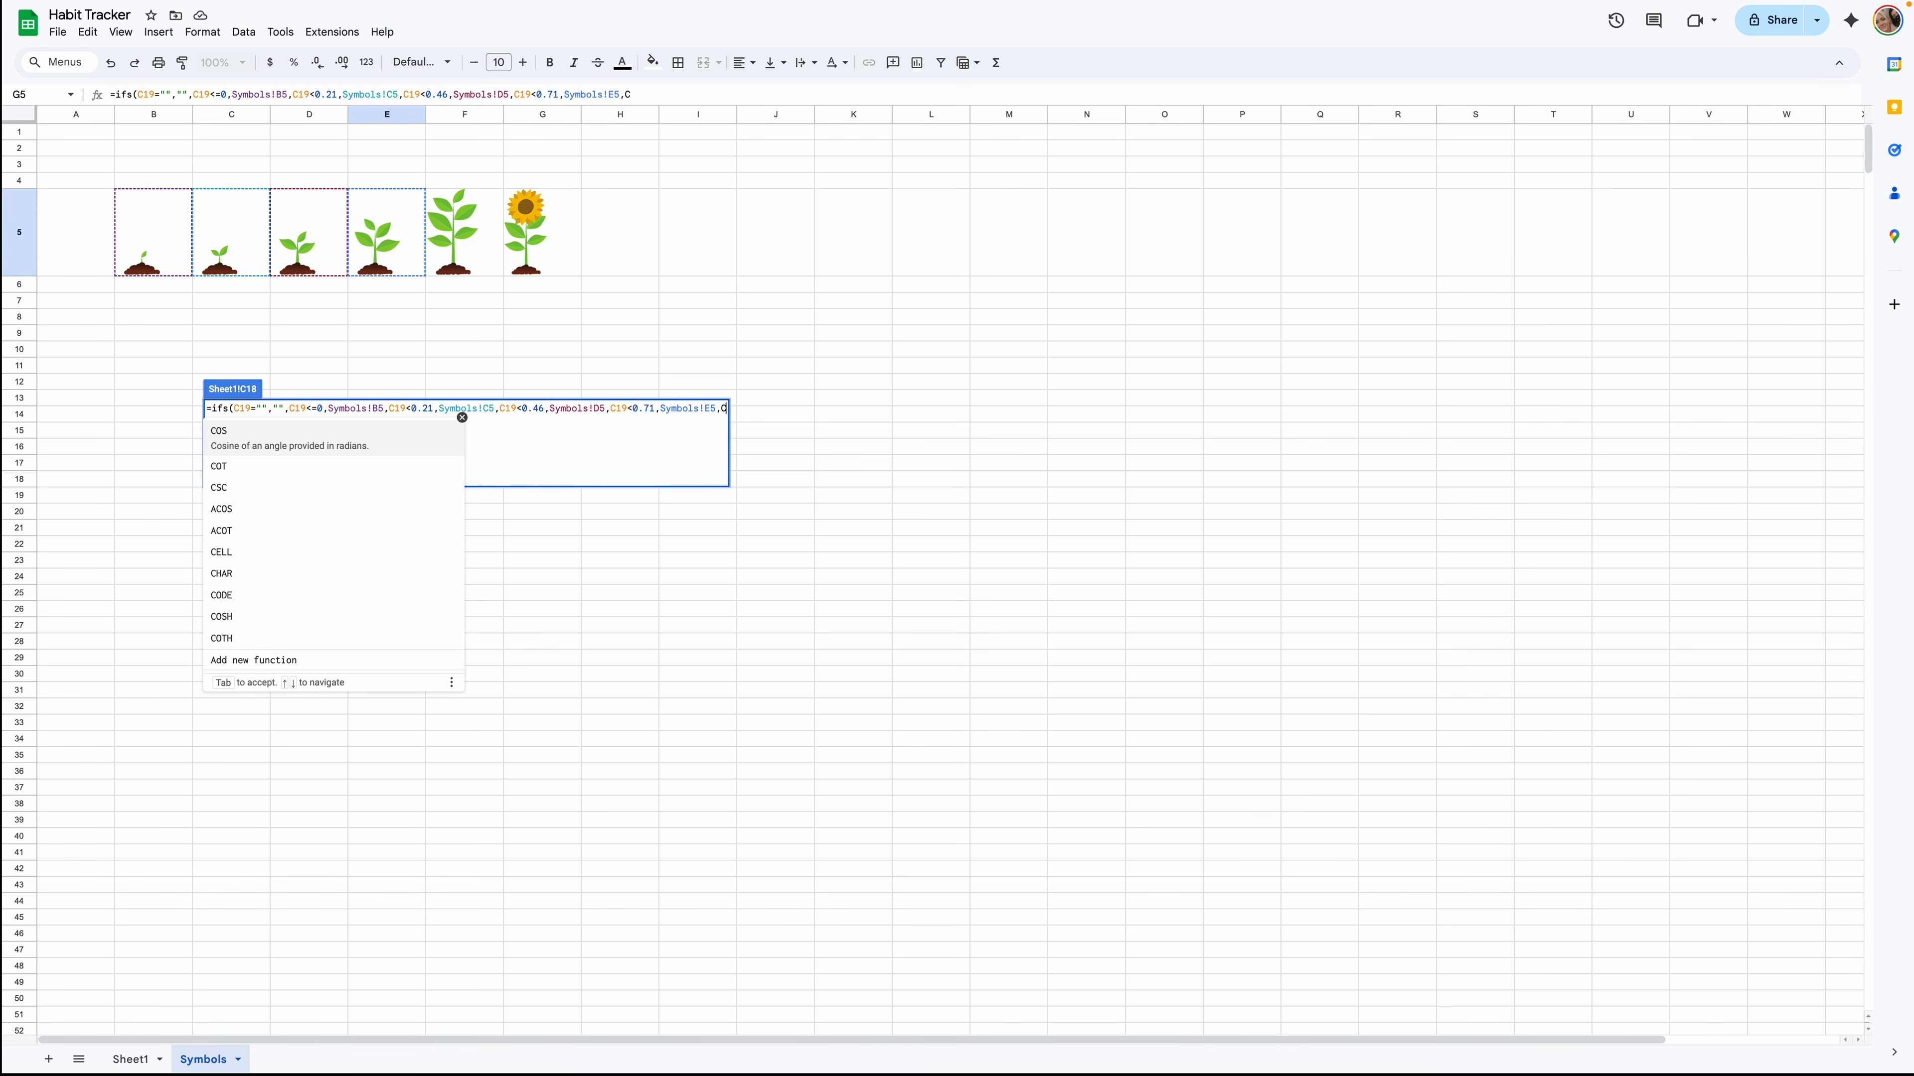
pyautogui.write('19<.99')
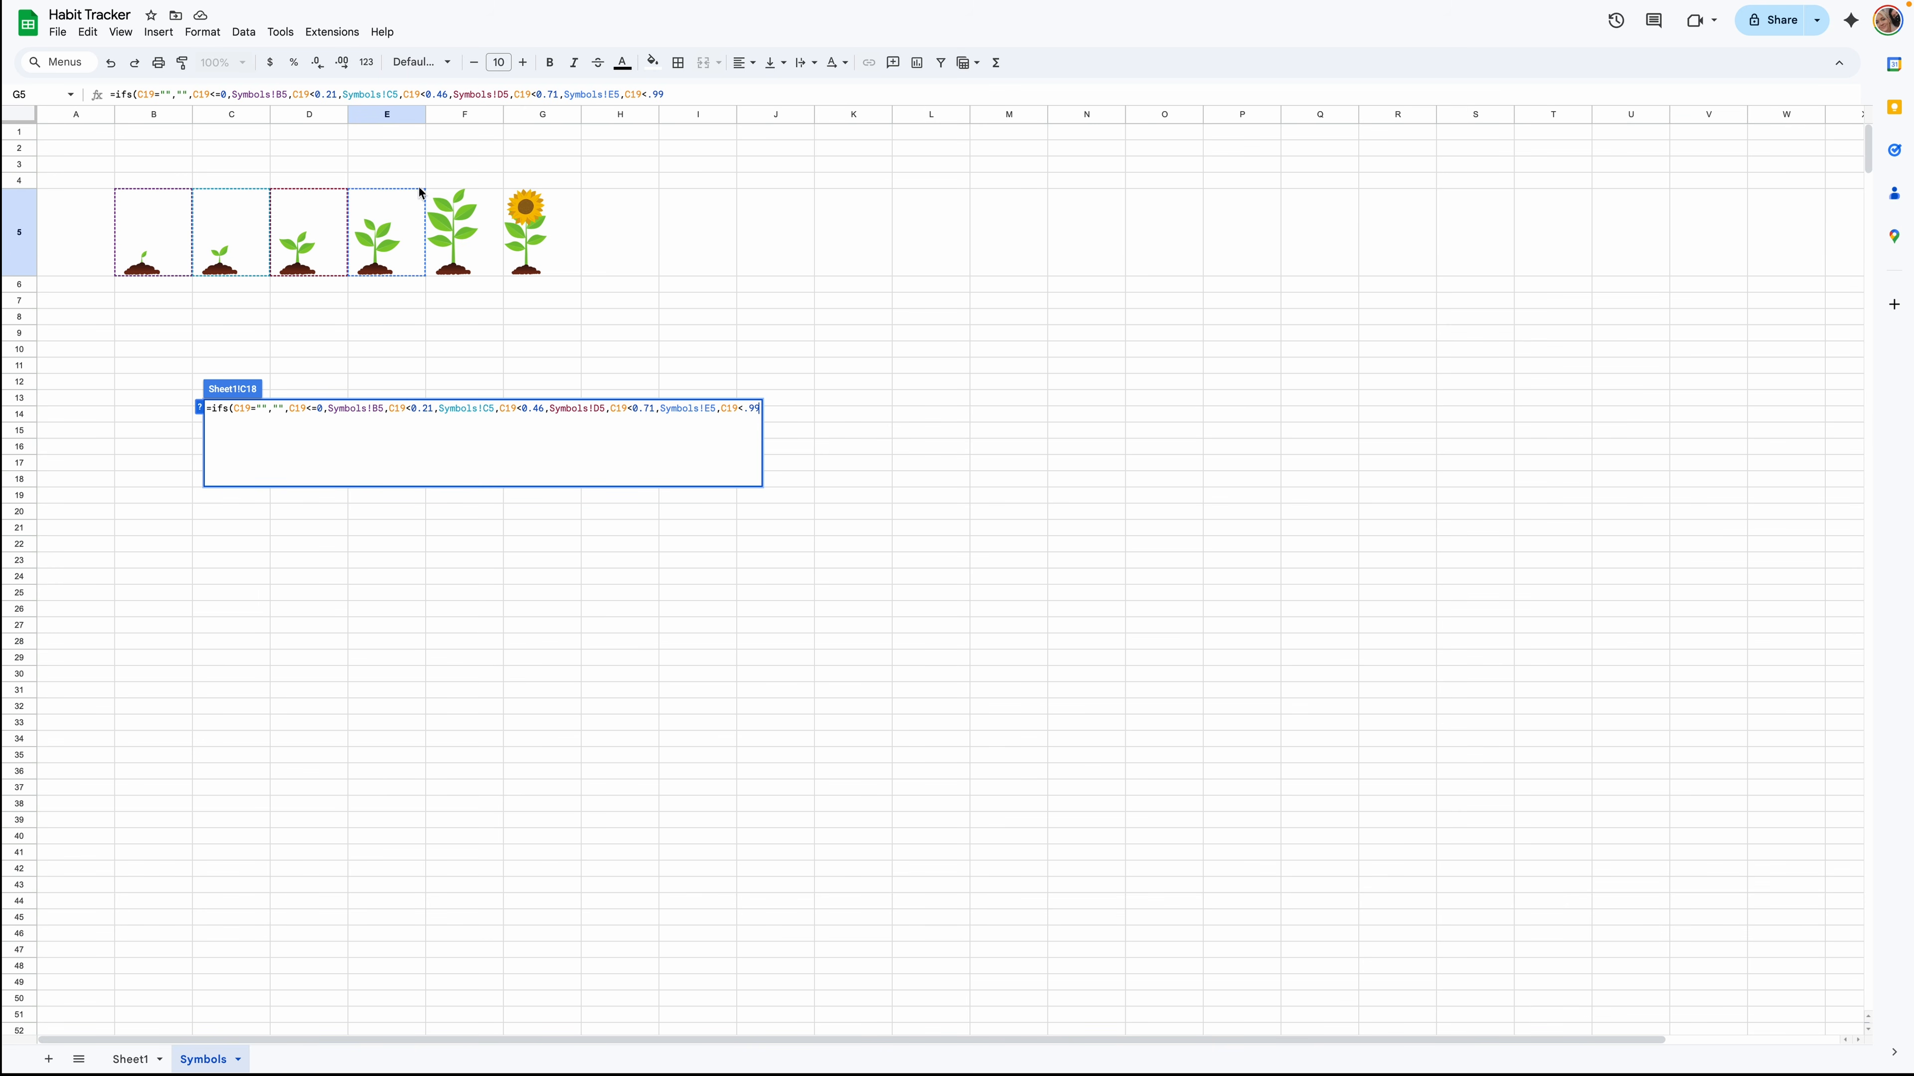
pyautogui.click(742, 412)
pyautogui.write('0')
pyautogui.click(766, 406)
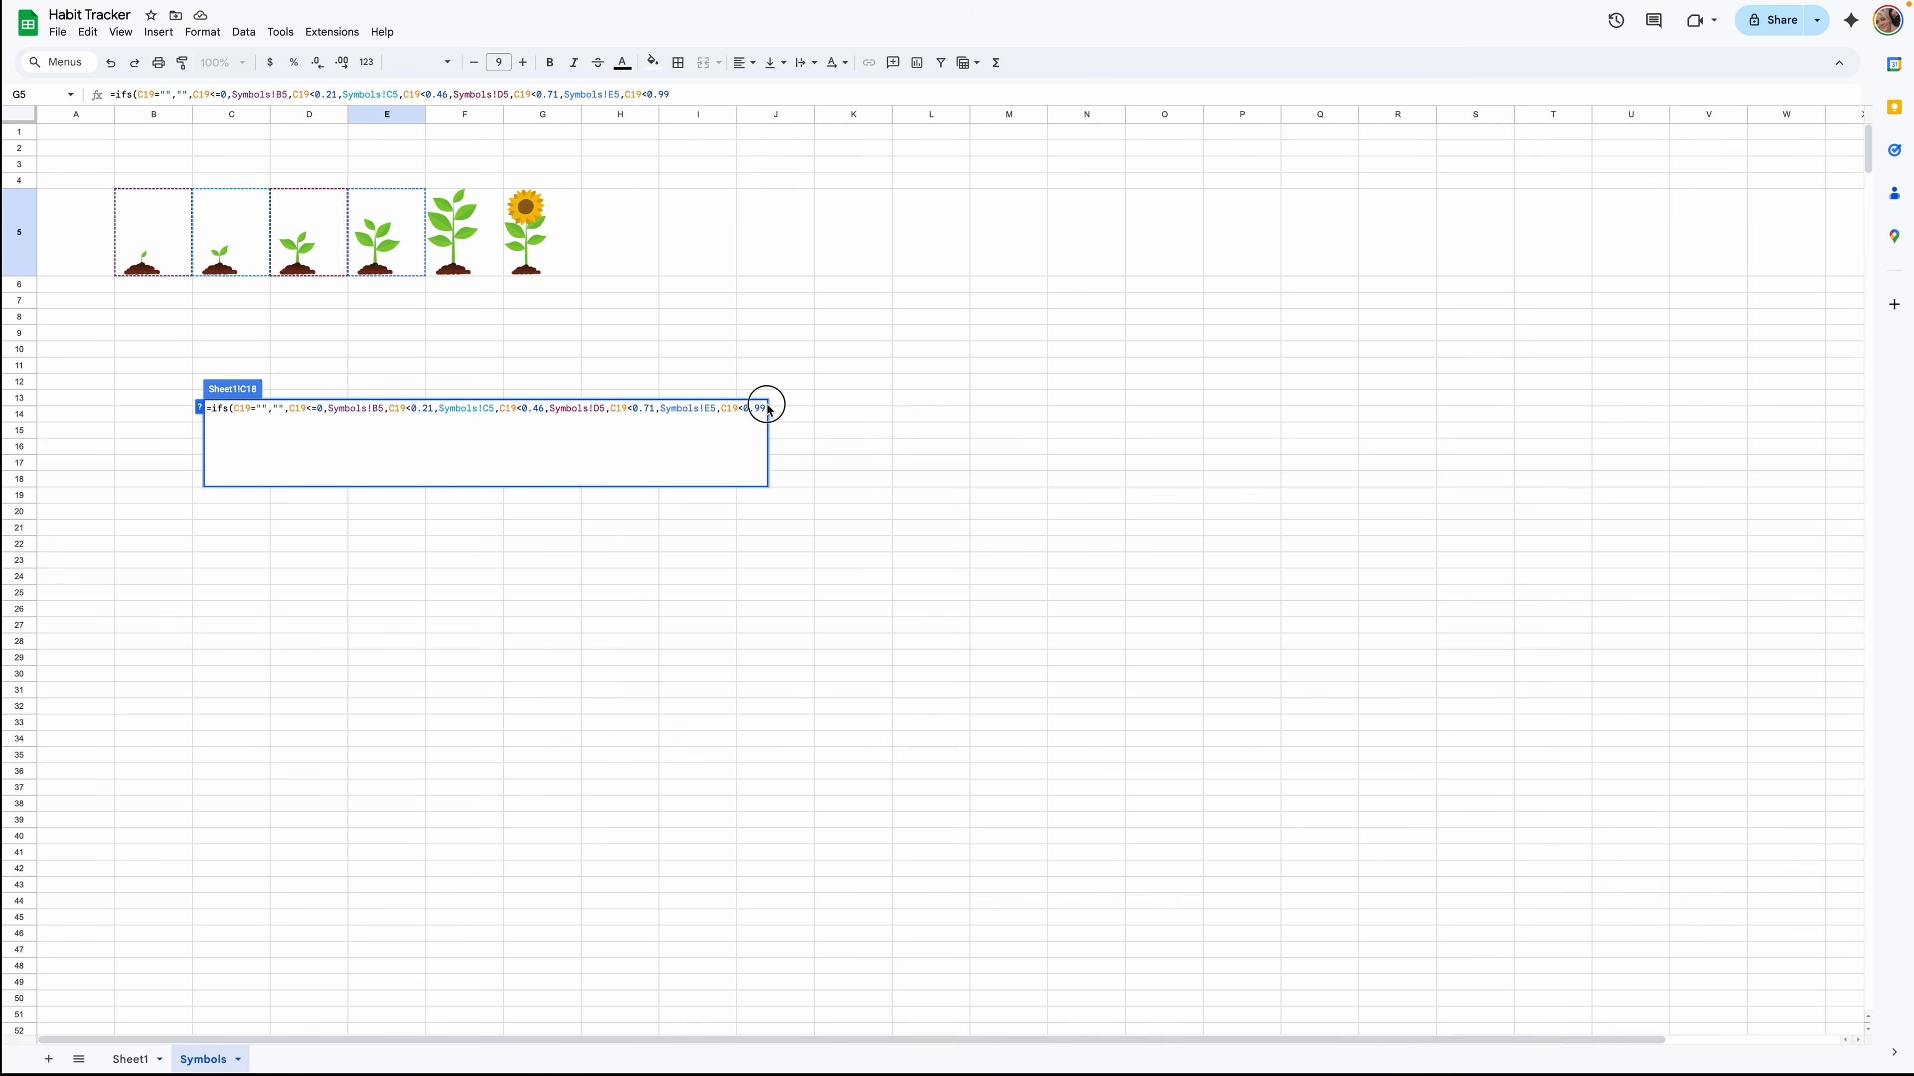
pyautogui.write(',')
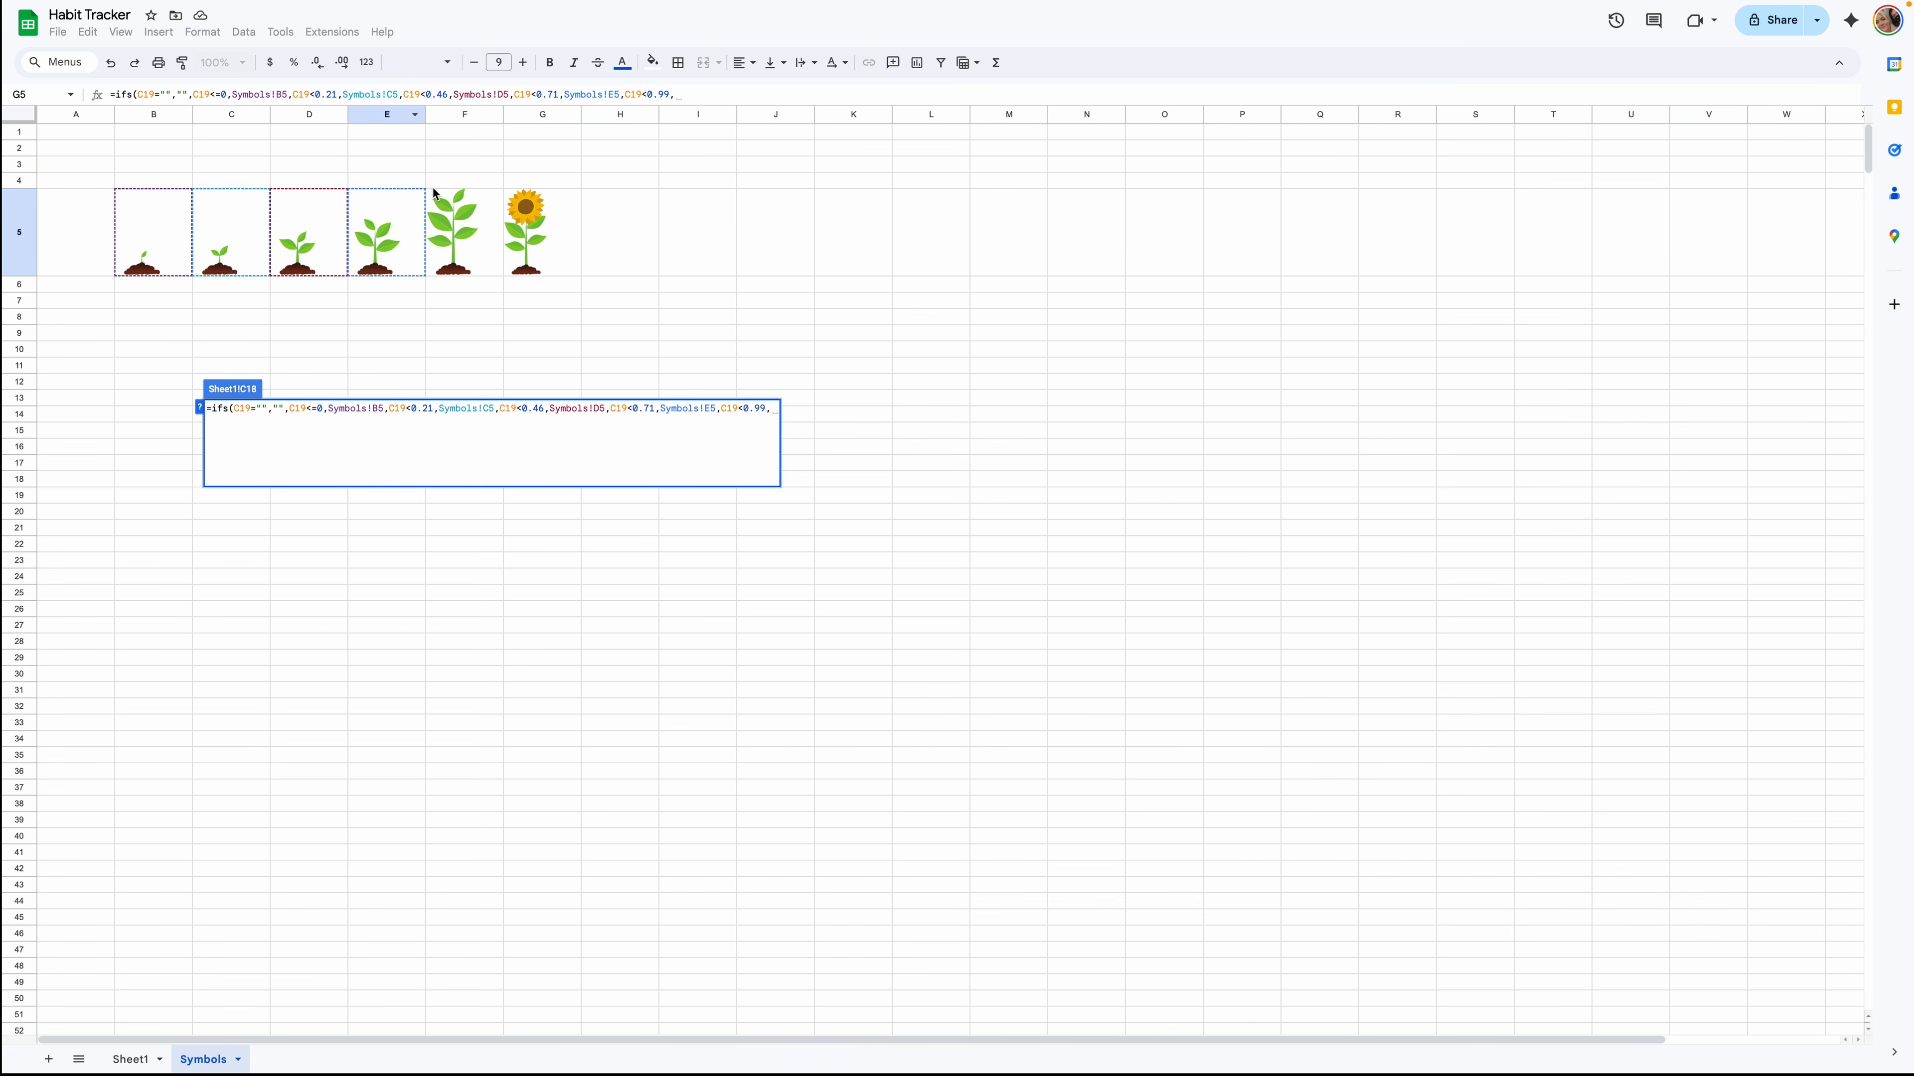
pyautogui.click(483, 230)
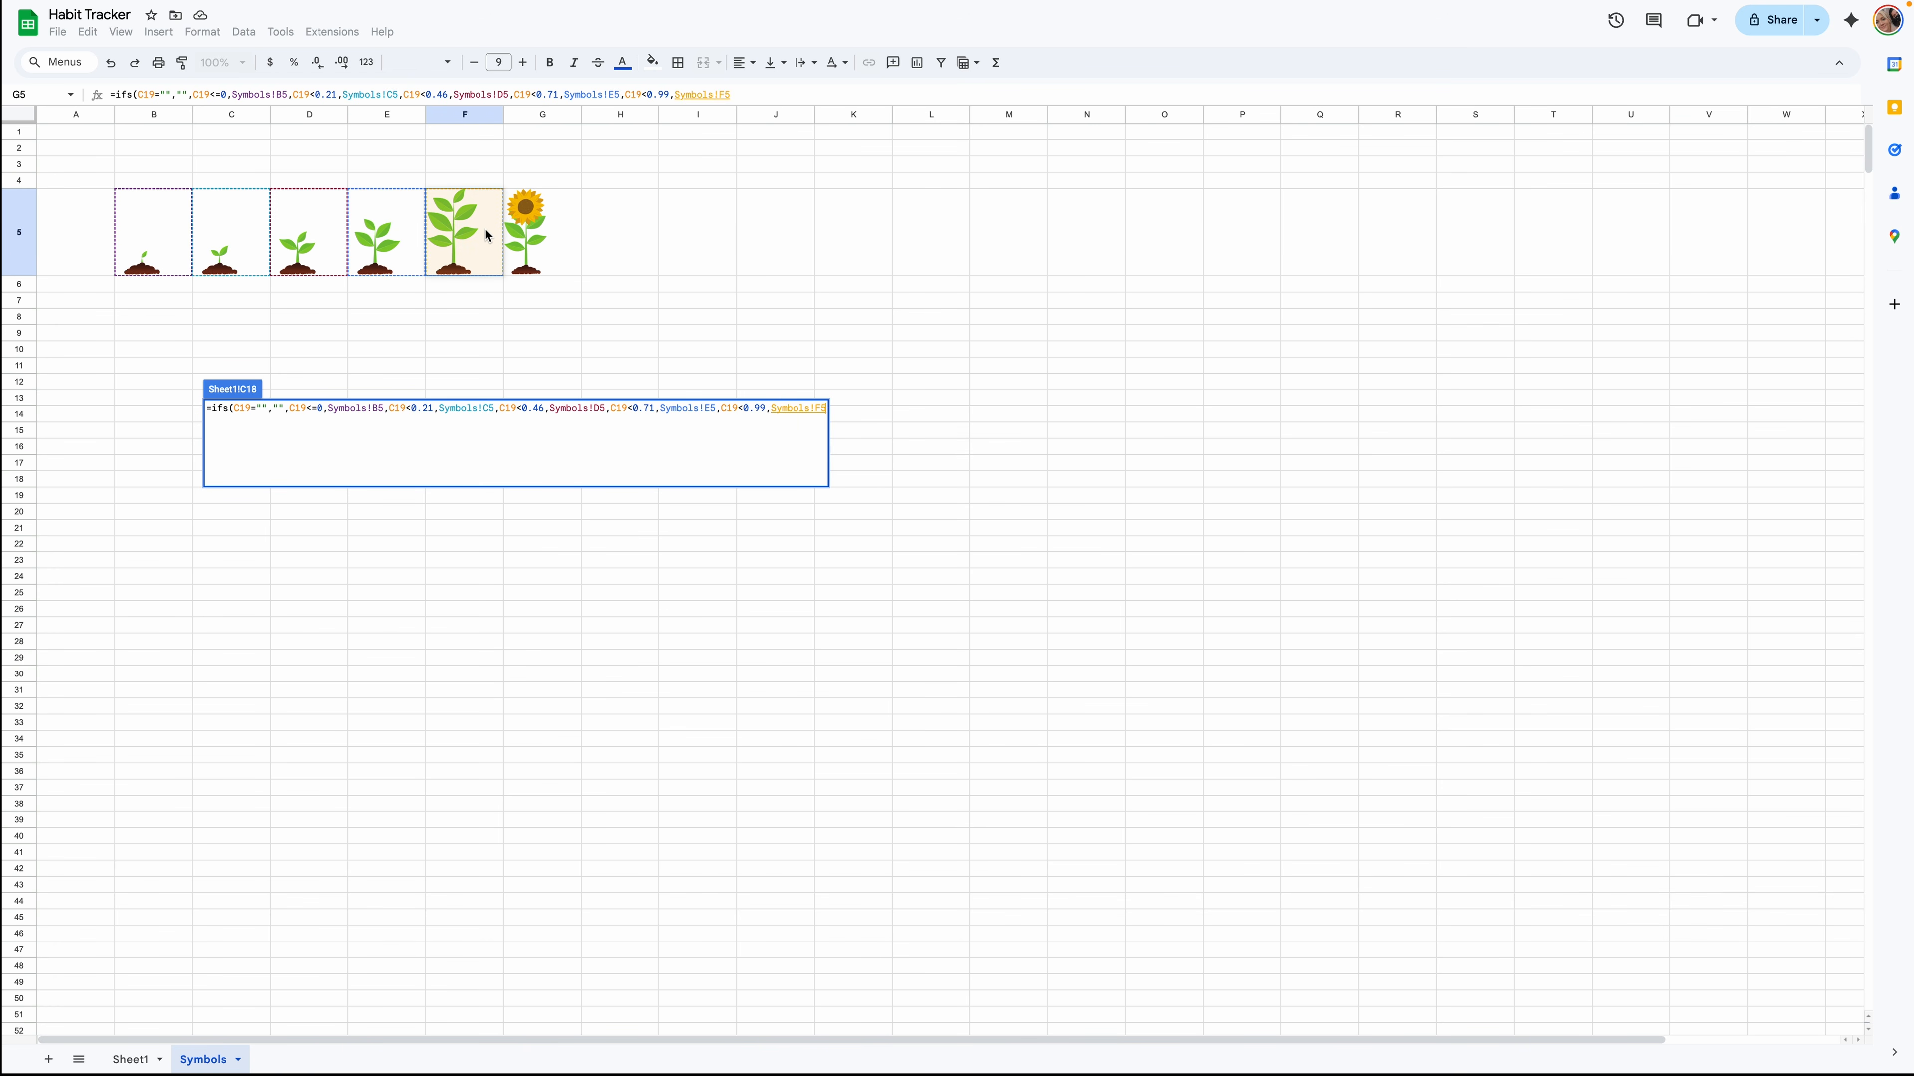
pyautogui.write(',')
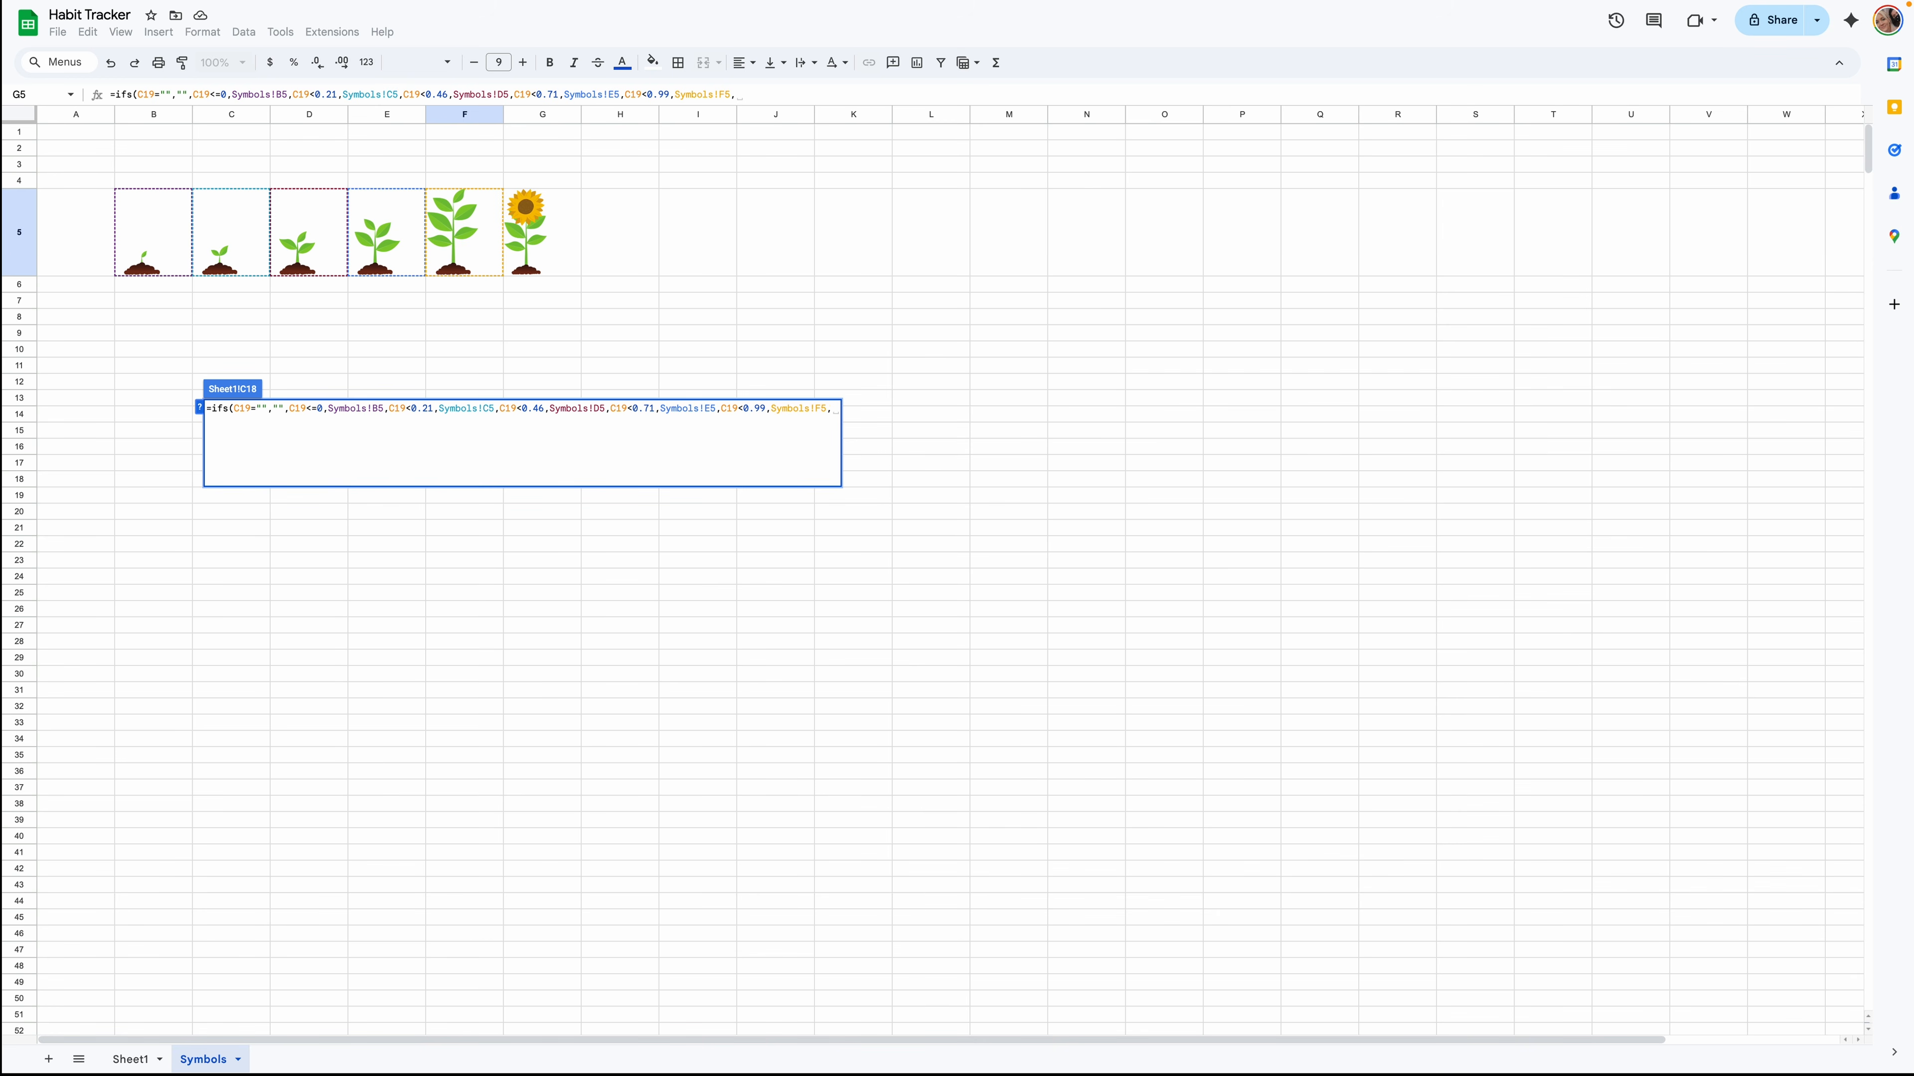
# Add a final TRUE condition to the C18 IFS formula, returning the sunflower image from Symbols!G5.
pyautogui.write('TRUE')
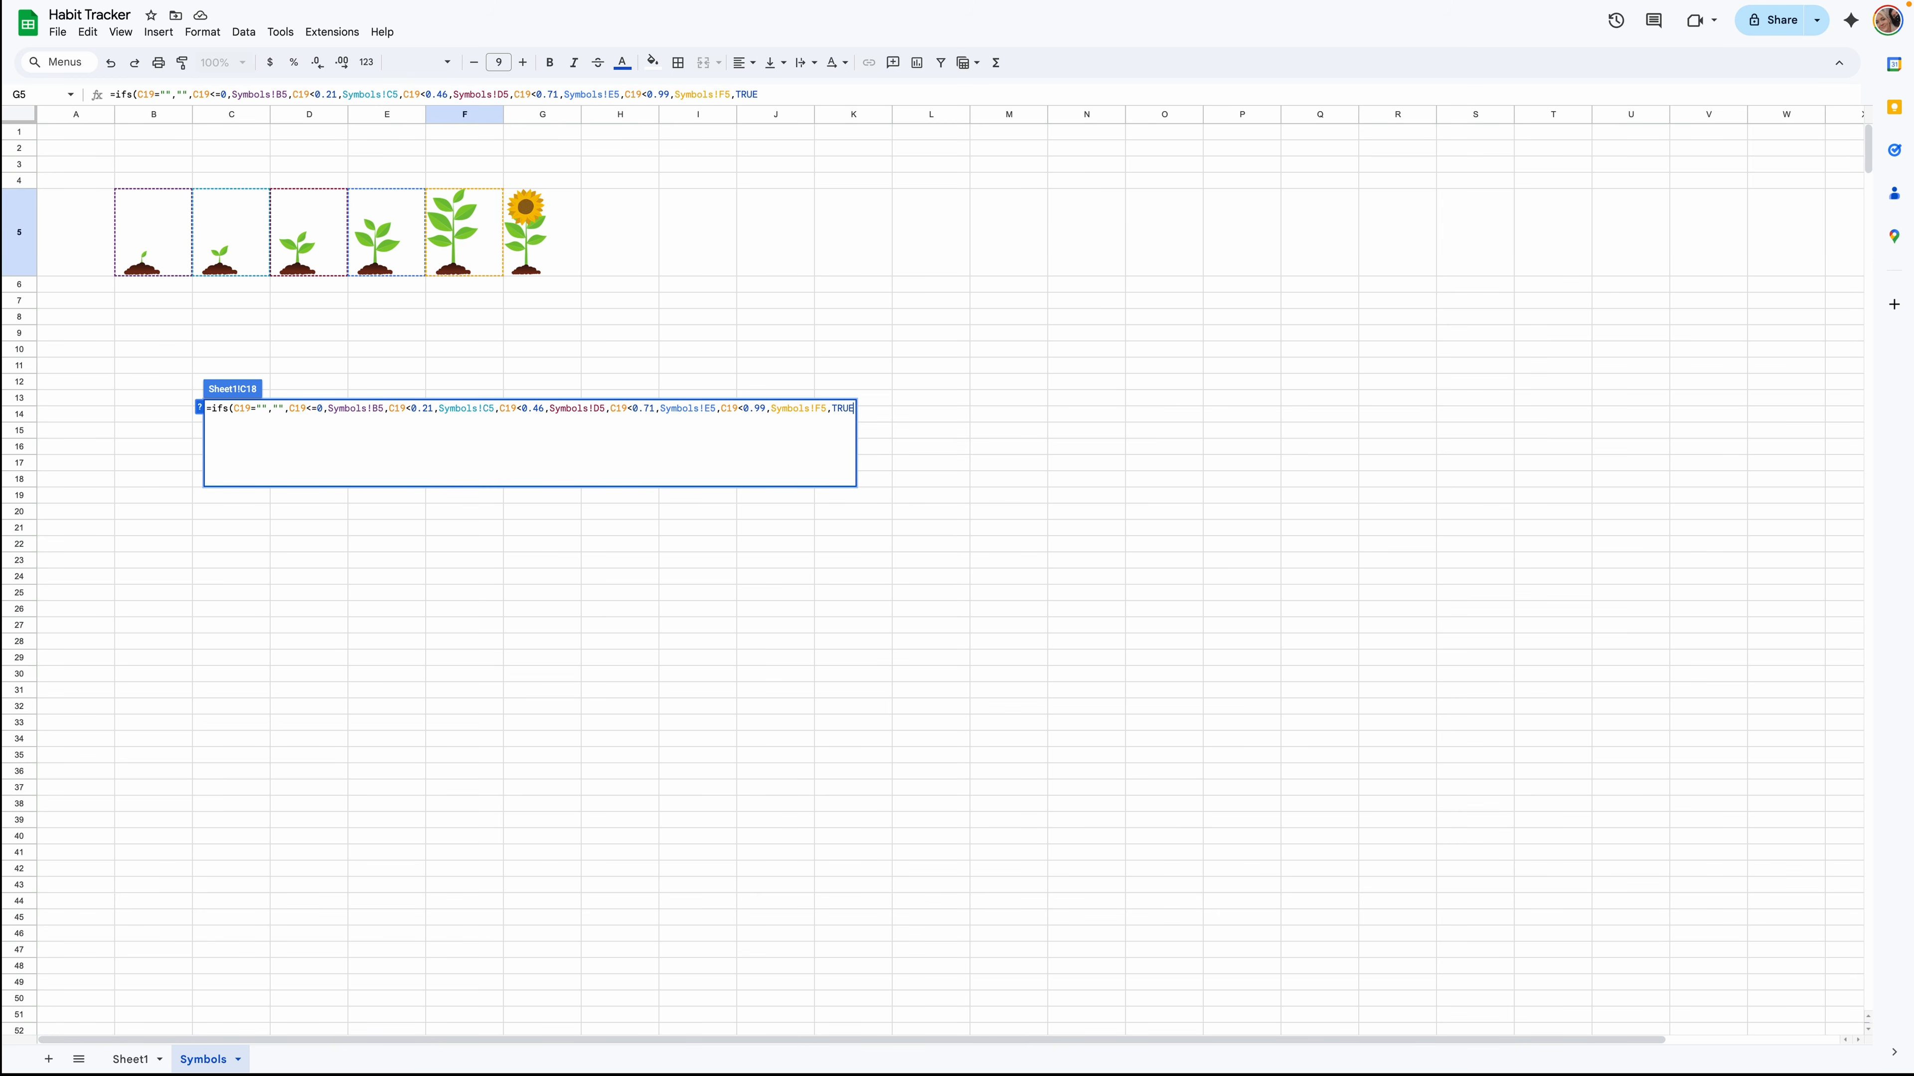
pyautogui.write(',')
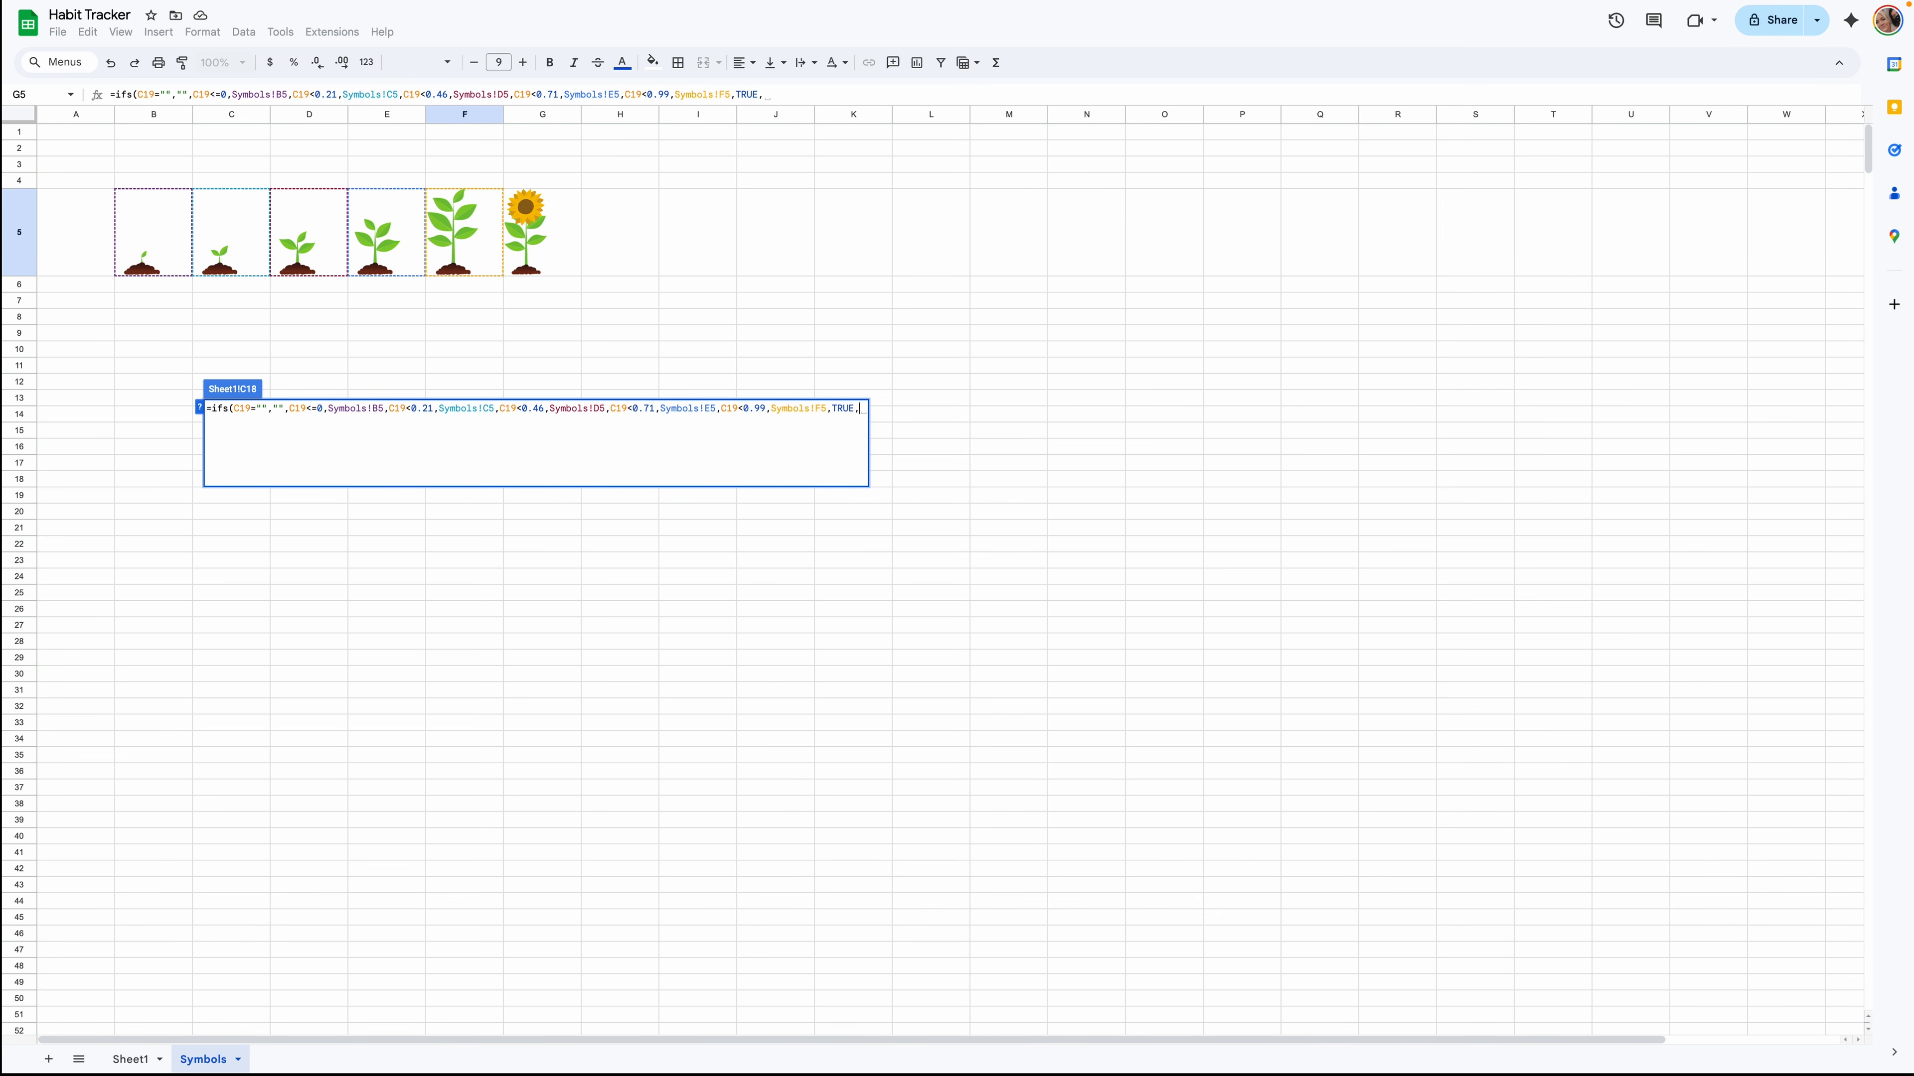
pyautogui.click(557, 221)
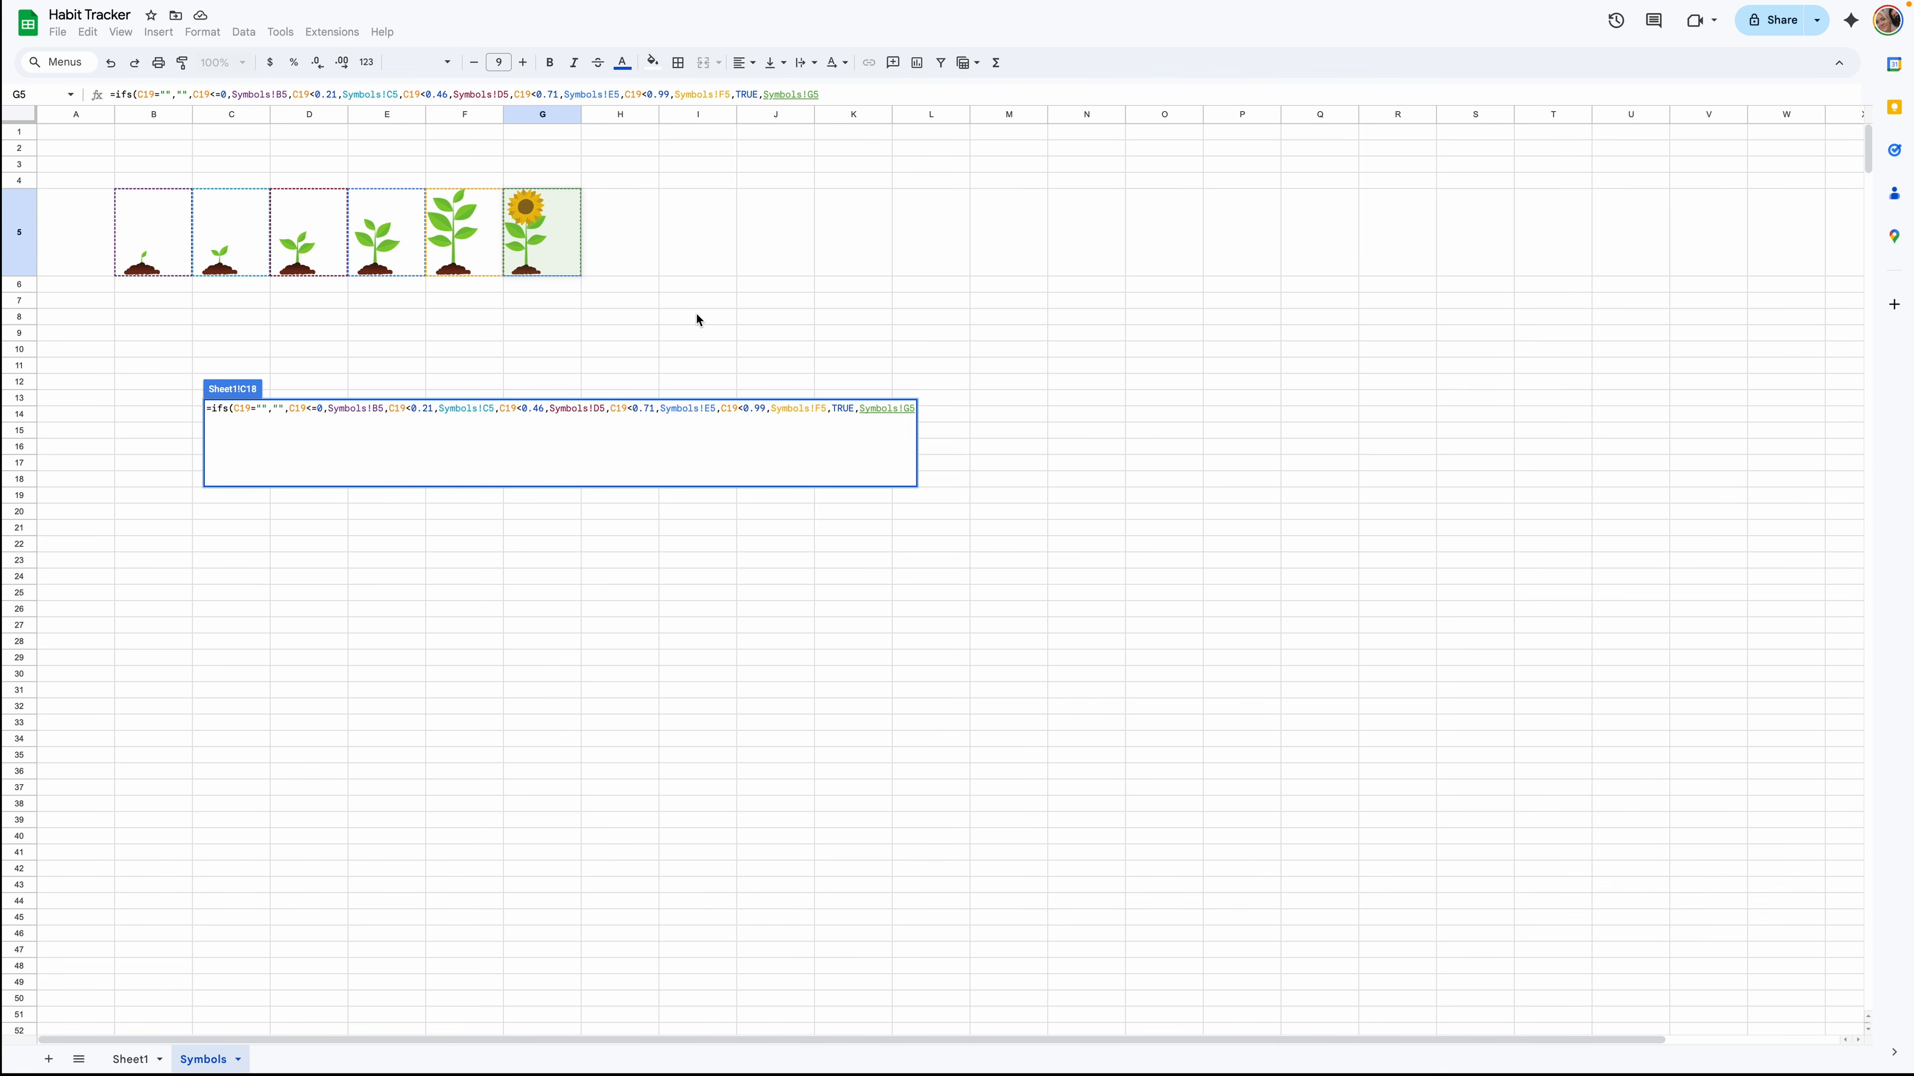
# Make the Symbols references B5, C5, D5 and E5 absolute in the IFS formula and enter it in C18.
pyautogui.click(372, 409)
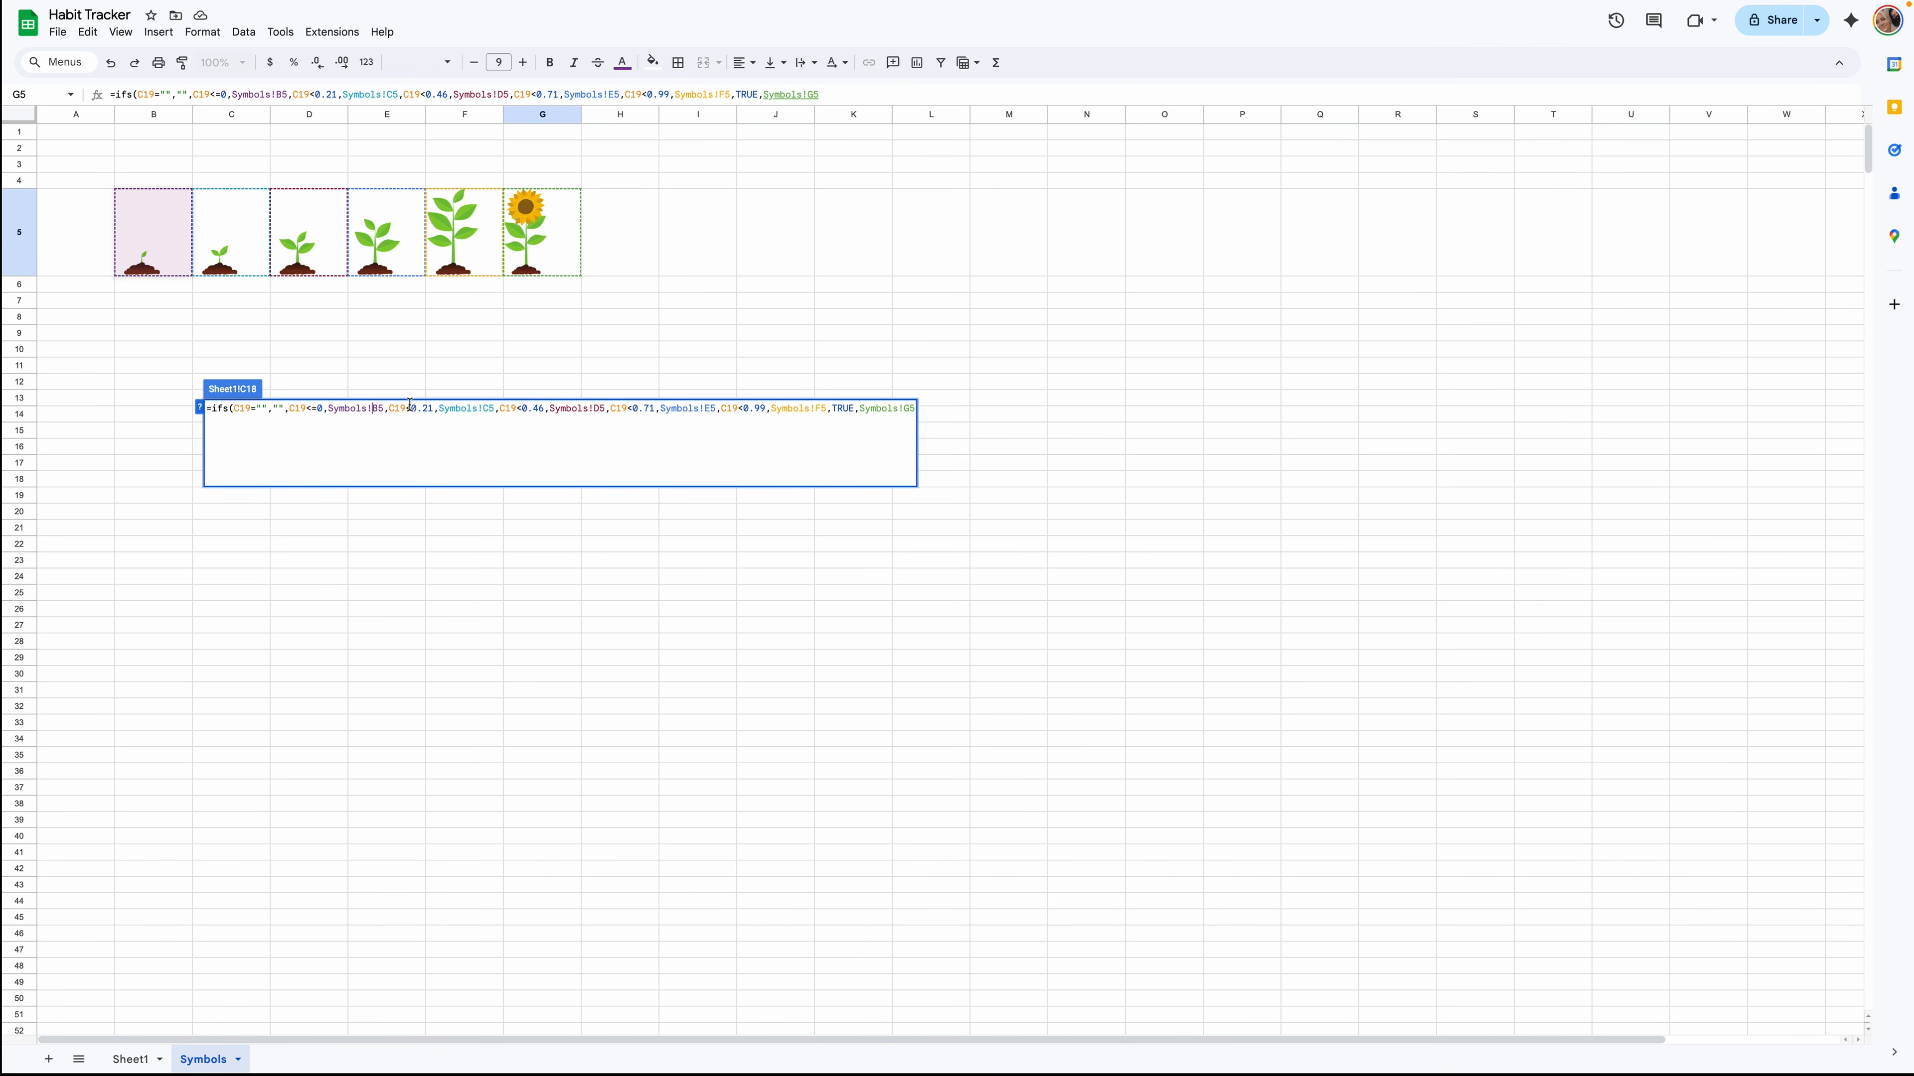
pyautogui.press('F4')
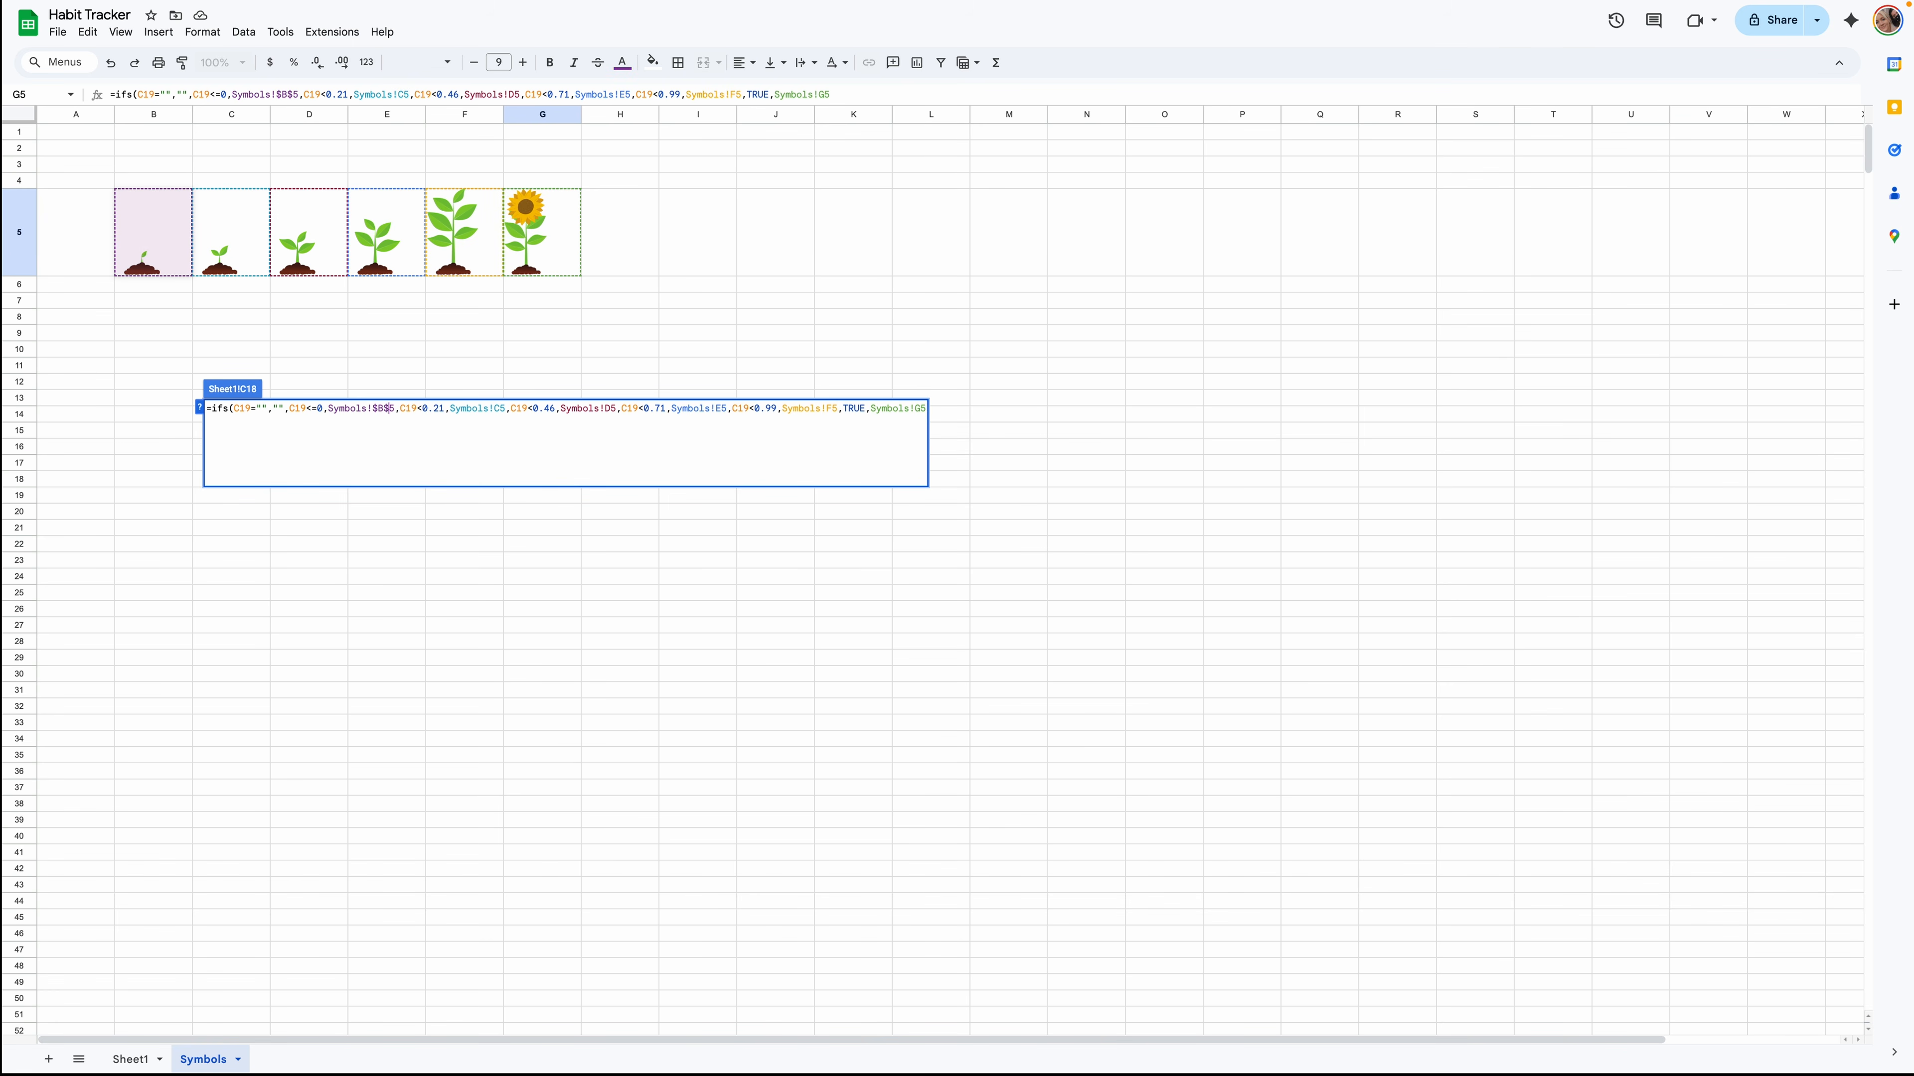
pyautogui.click(453, 421)
pyautogui.press('F4')
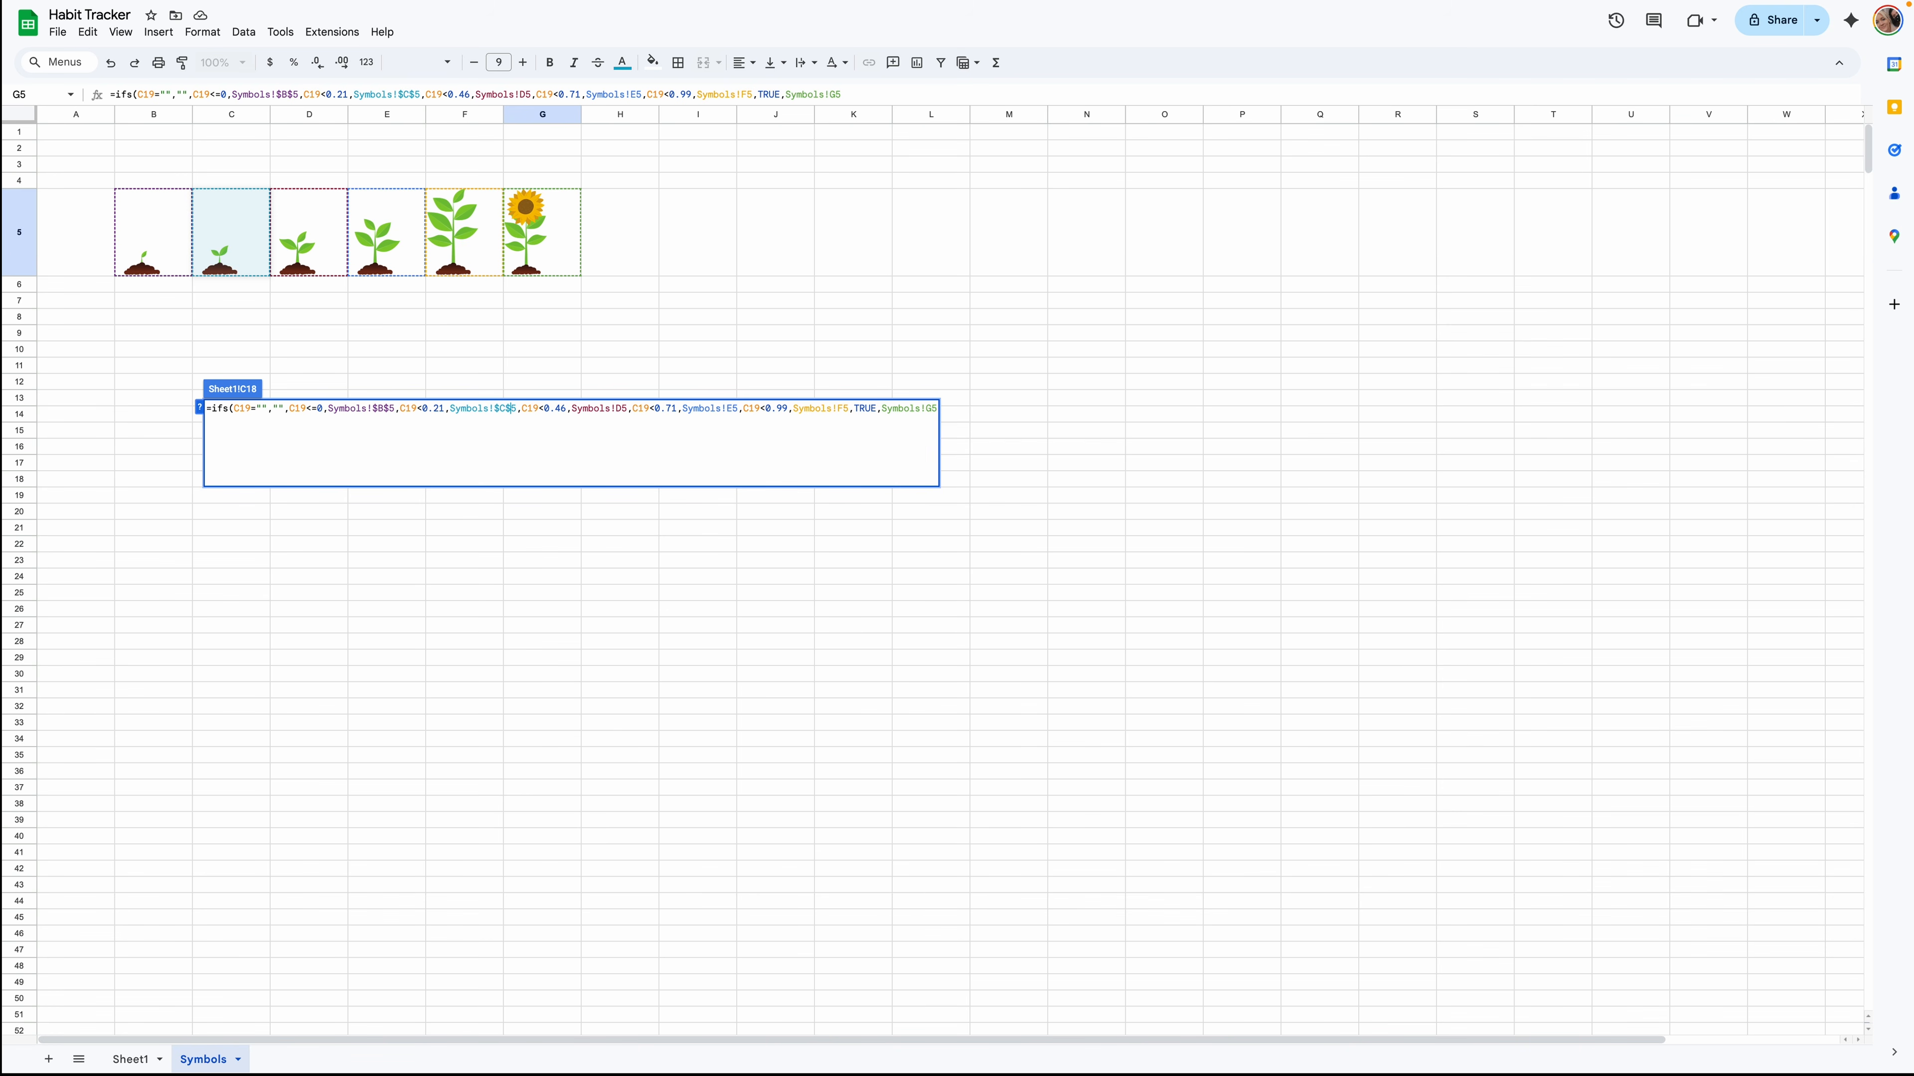
pyautogui.click(618, 410)
pyautogui.press('F4')
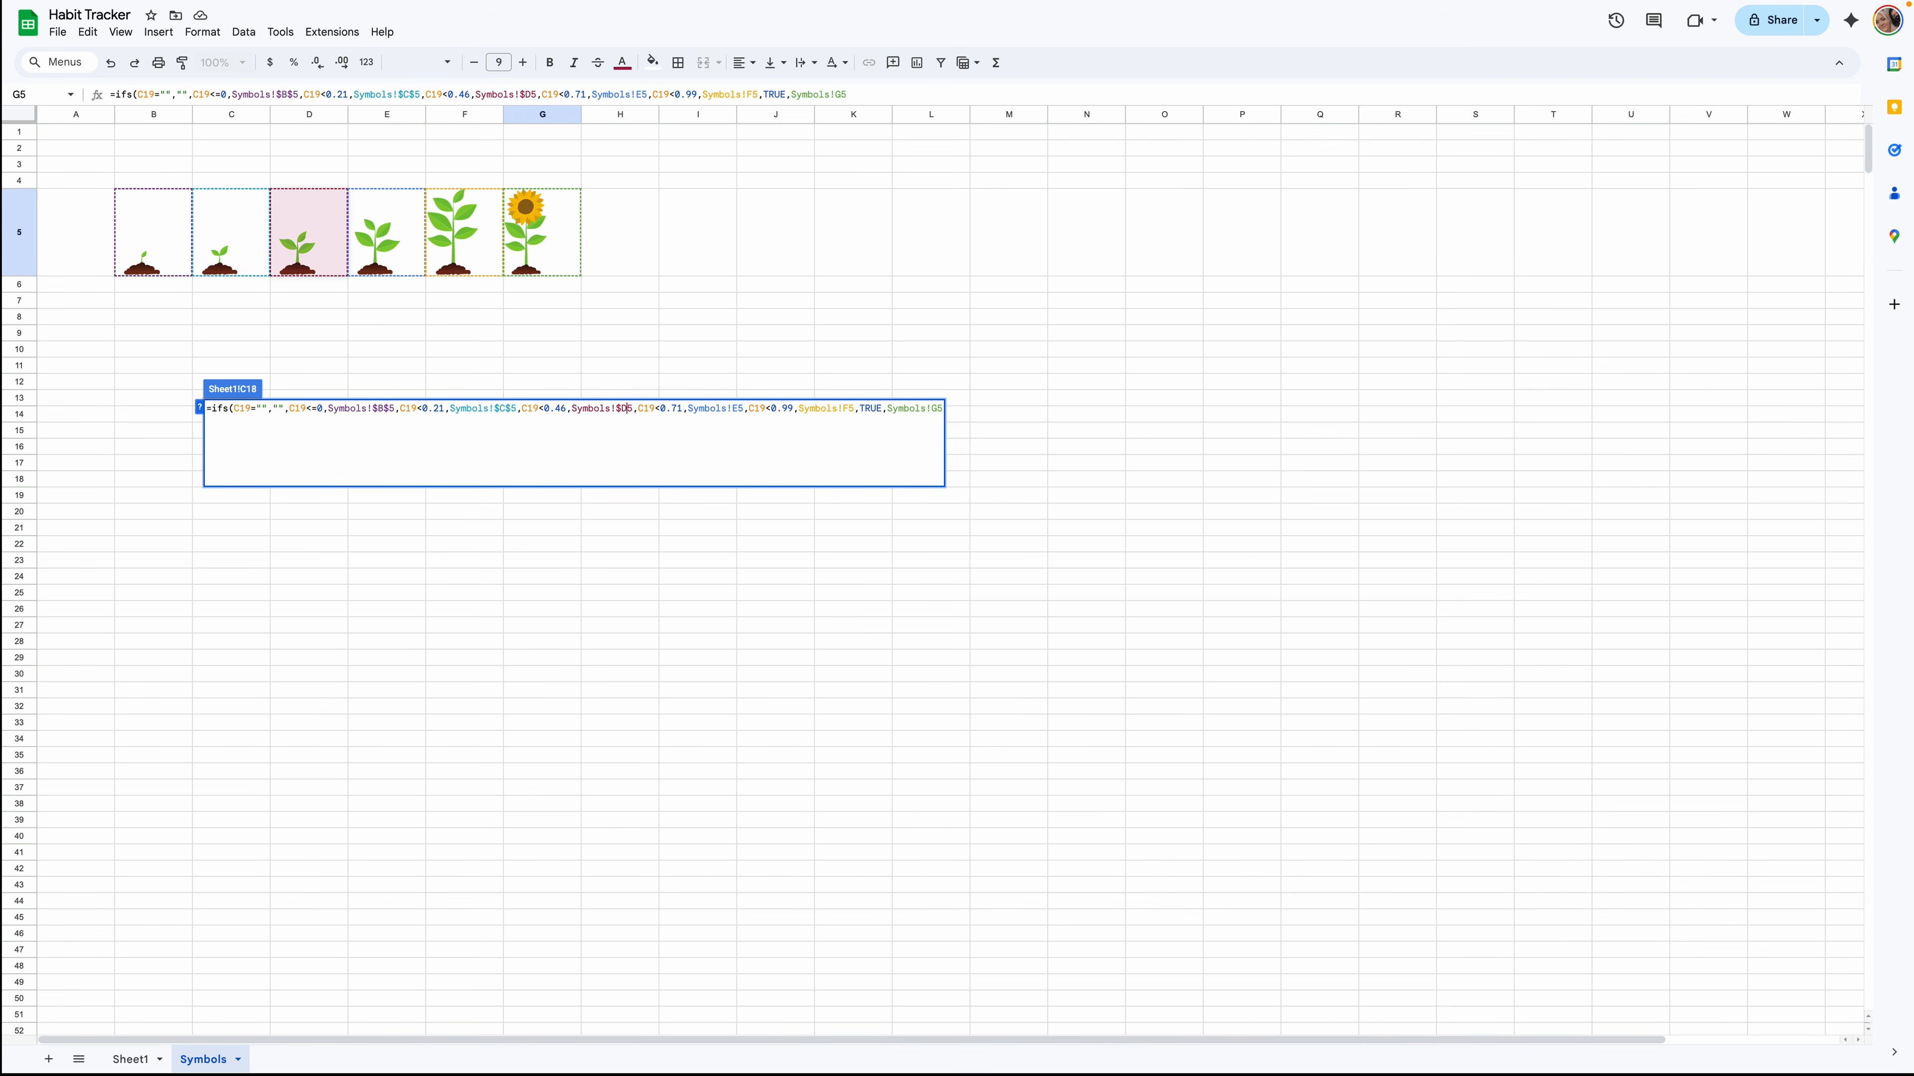
pyautogui.click(741, 410)
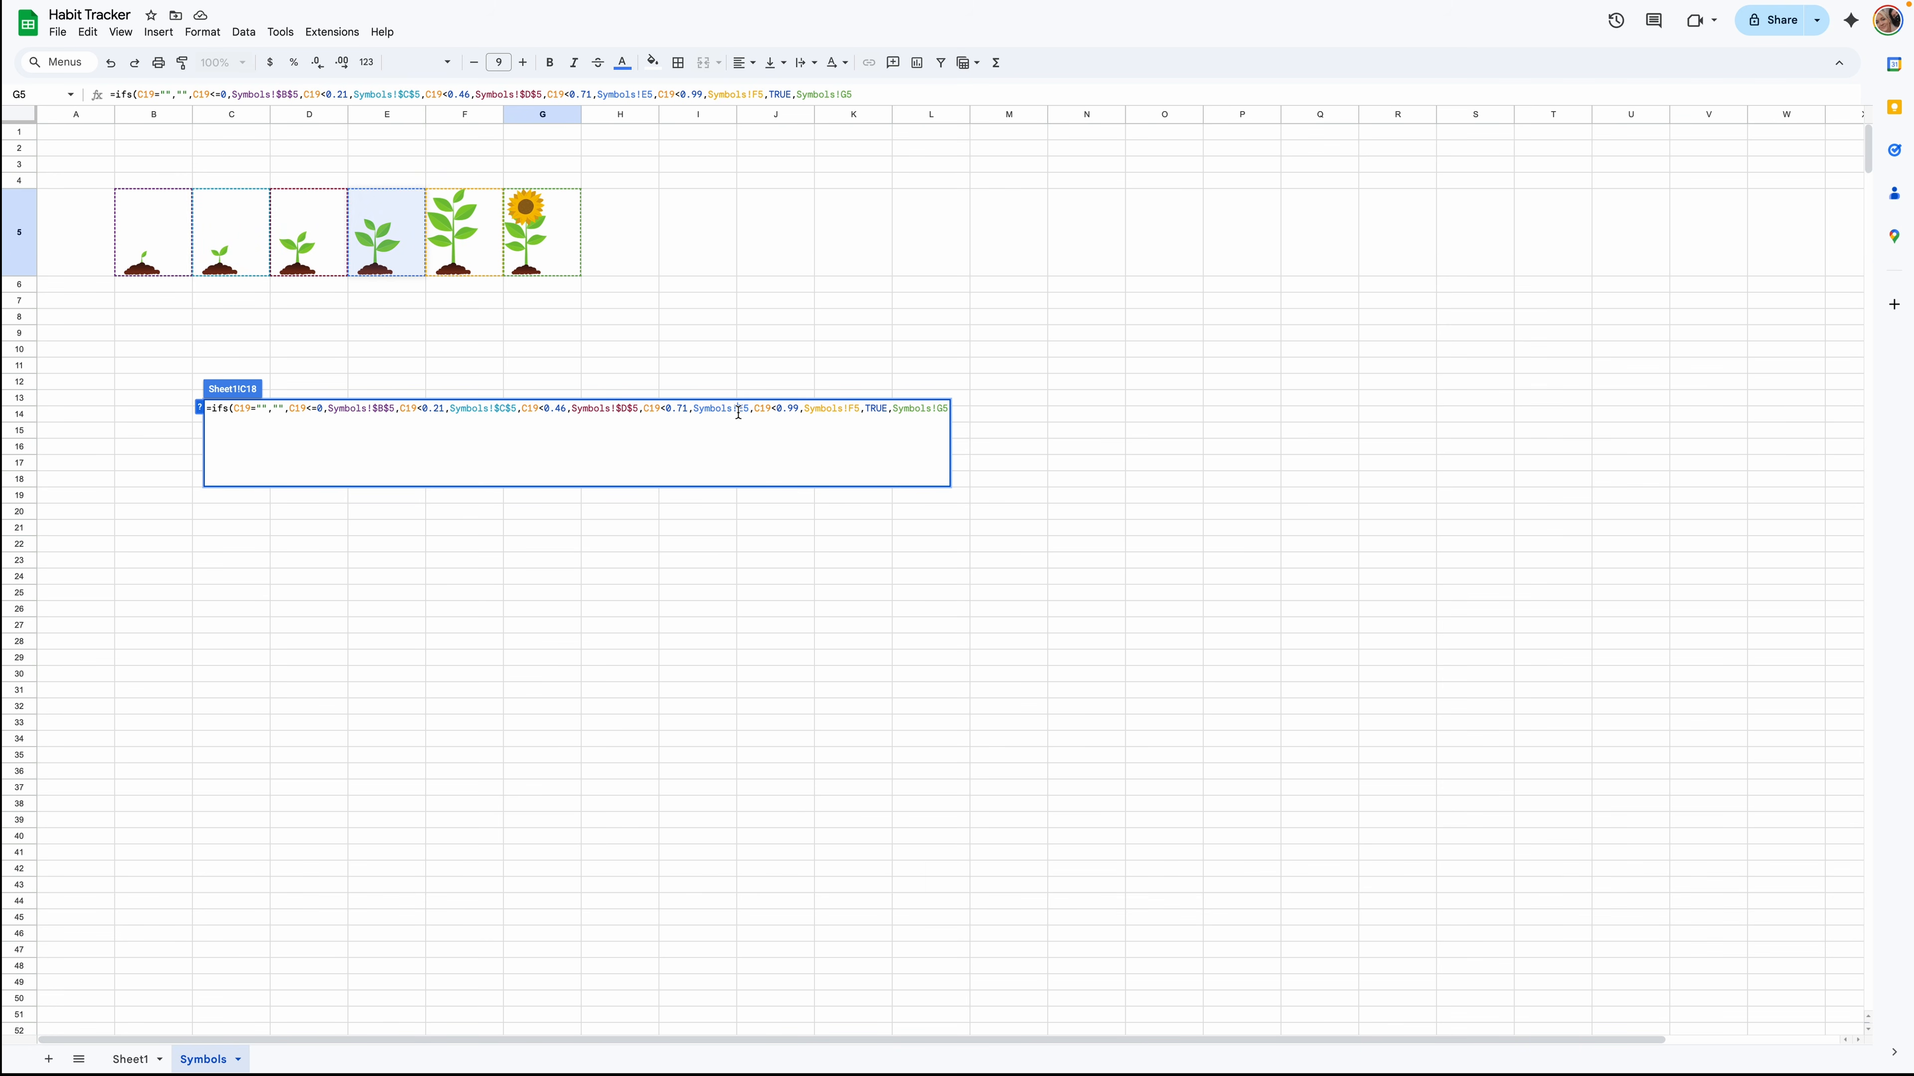
pyautogui.press('F4')
pyautogui.press('Return')
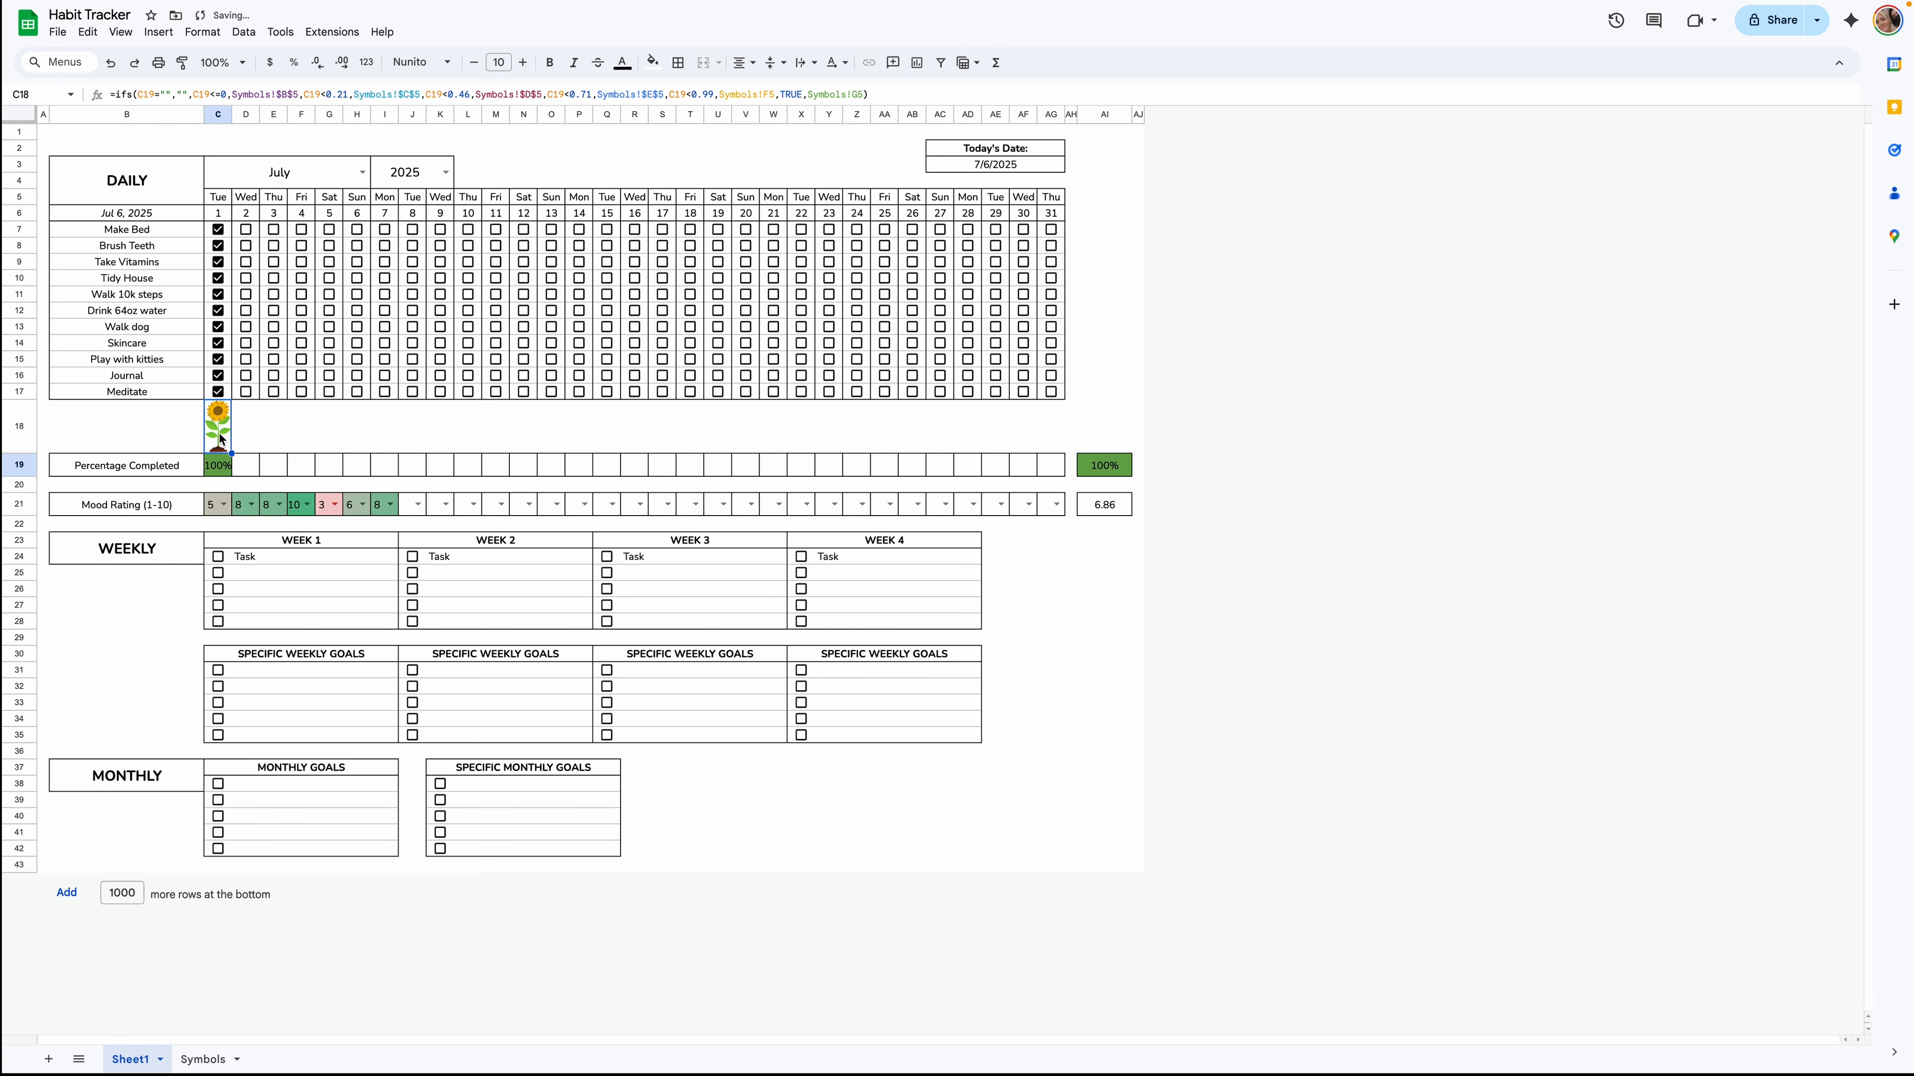
# Edit the C18 formula to make the remaining references absolute: Symbols!$F$5 and Symbols!$G$5.
pyautogui.doubleClick(218, 432)
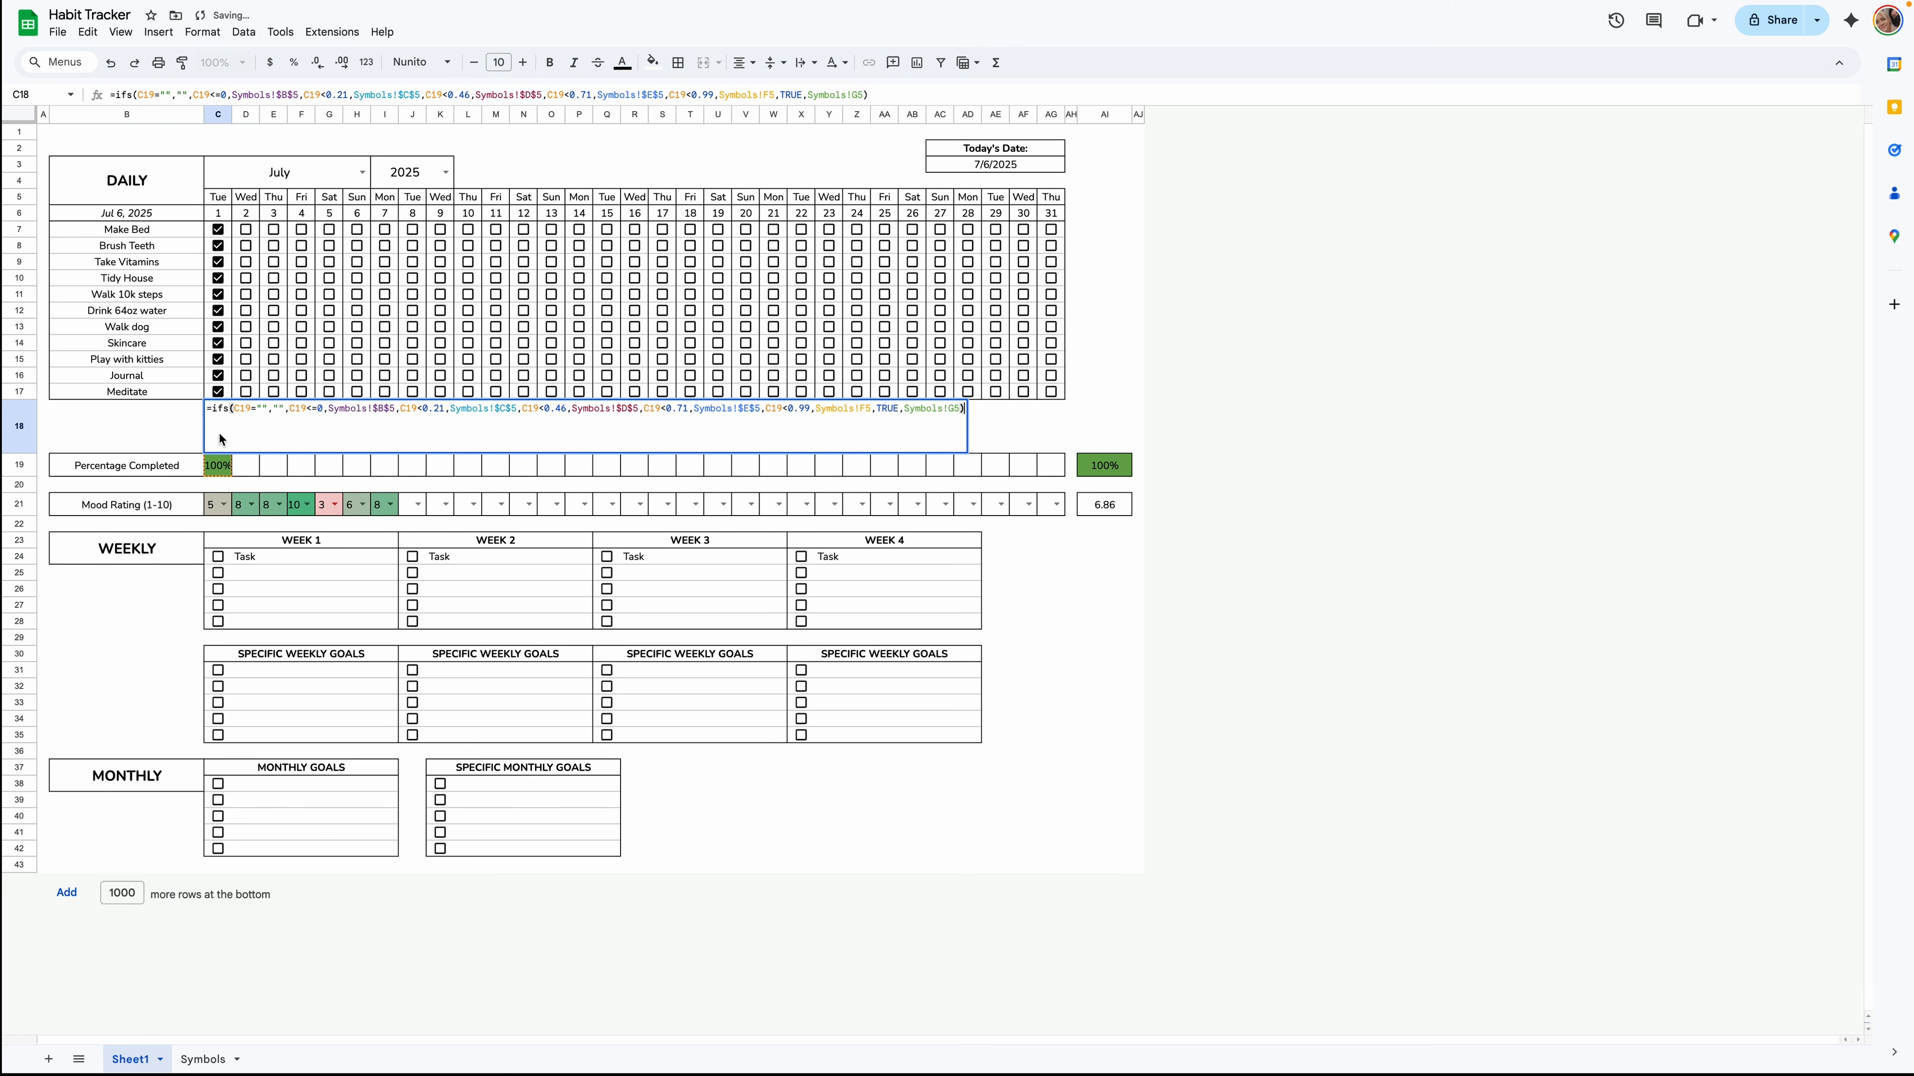
pyautogui.click(865, 409)
pyautogui.press('F4')
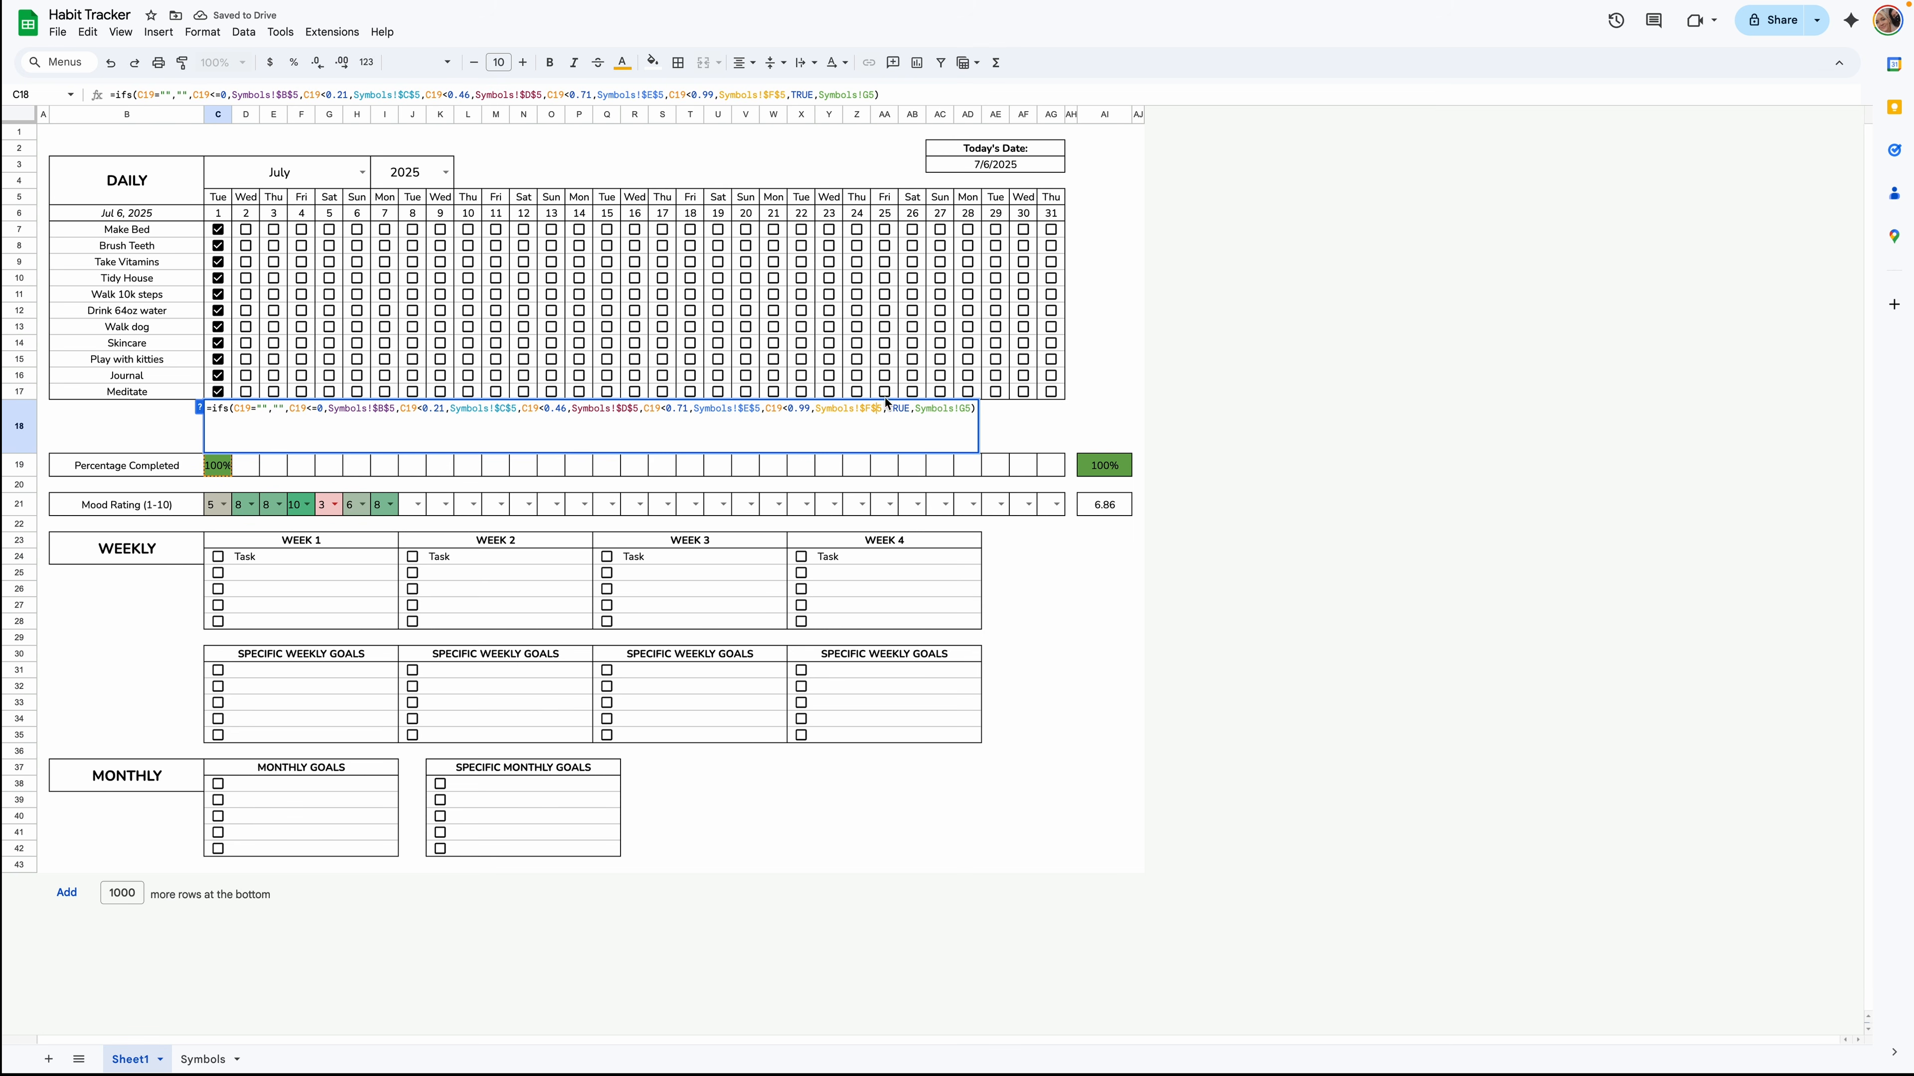
pyautogui.click(959, 408)
pyautogui.write('$')
pyautogui.press('Right')
pyautogui.write('$')
pyautogui.press('Return')
# Copy the C18 formula across row 18 to AG18 and align the plant images to the bottom of their cells.
pyautogui.click(214, 443)
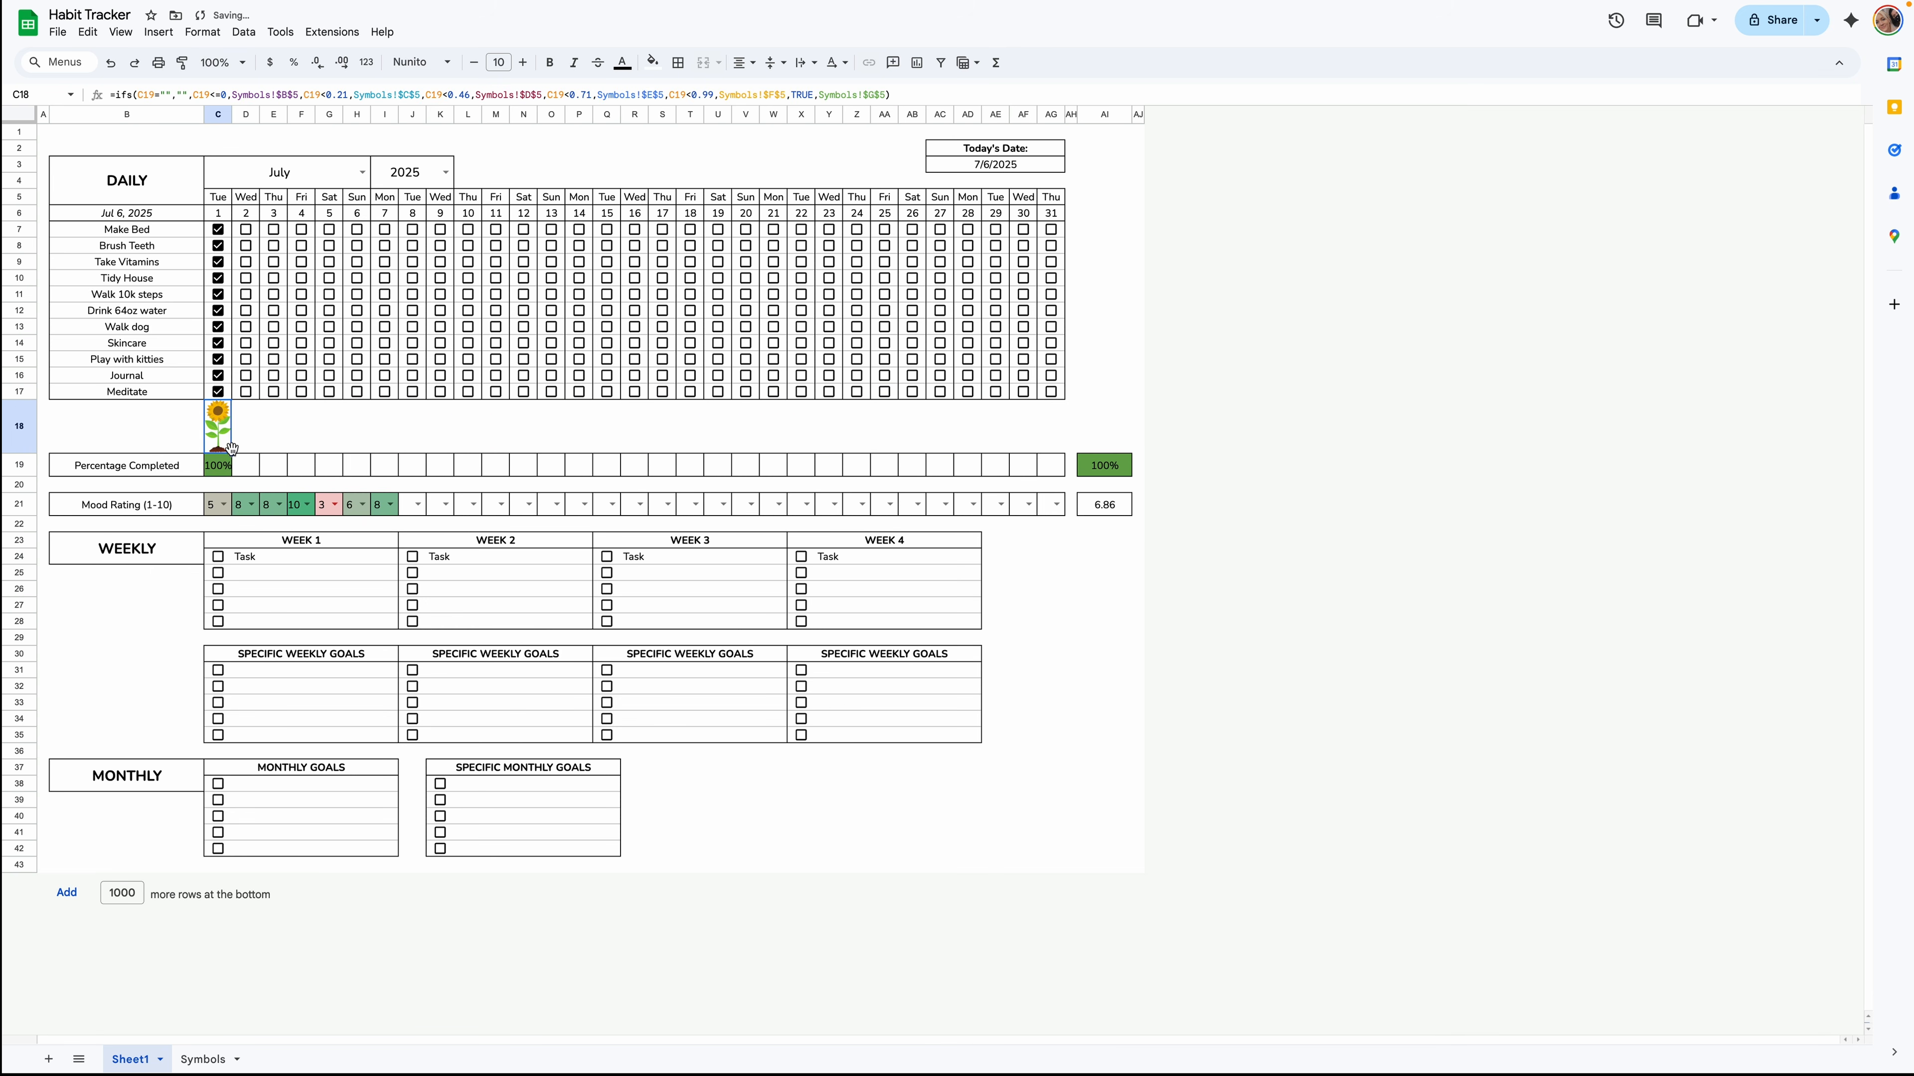
pyautogui.moveTo(232, 453); pyautogui.dragTo(774, 438)
pyautogui.moveTo(1027, 437); pyautogui.dragTo(1051, 438)
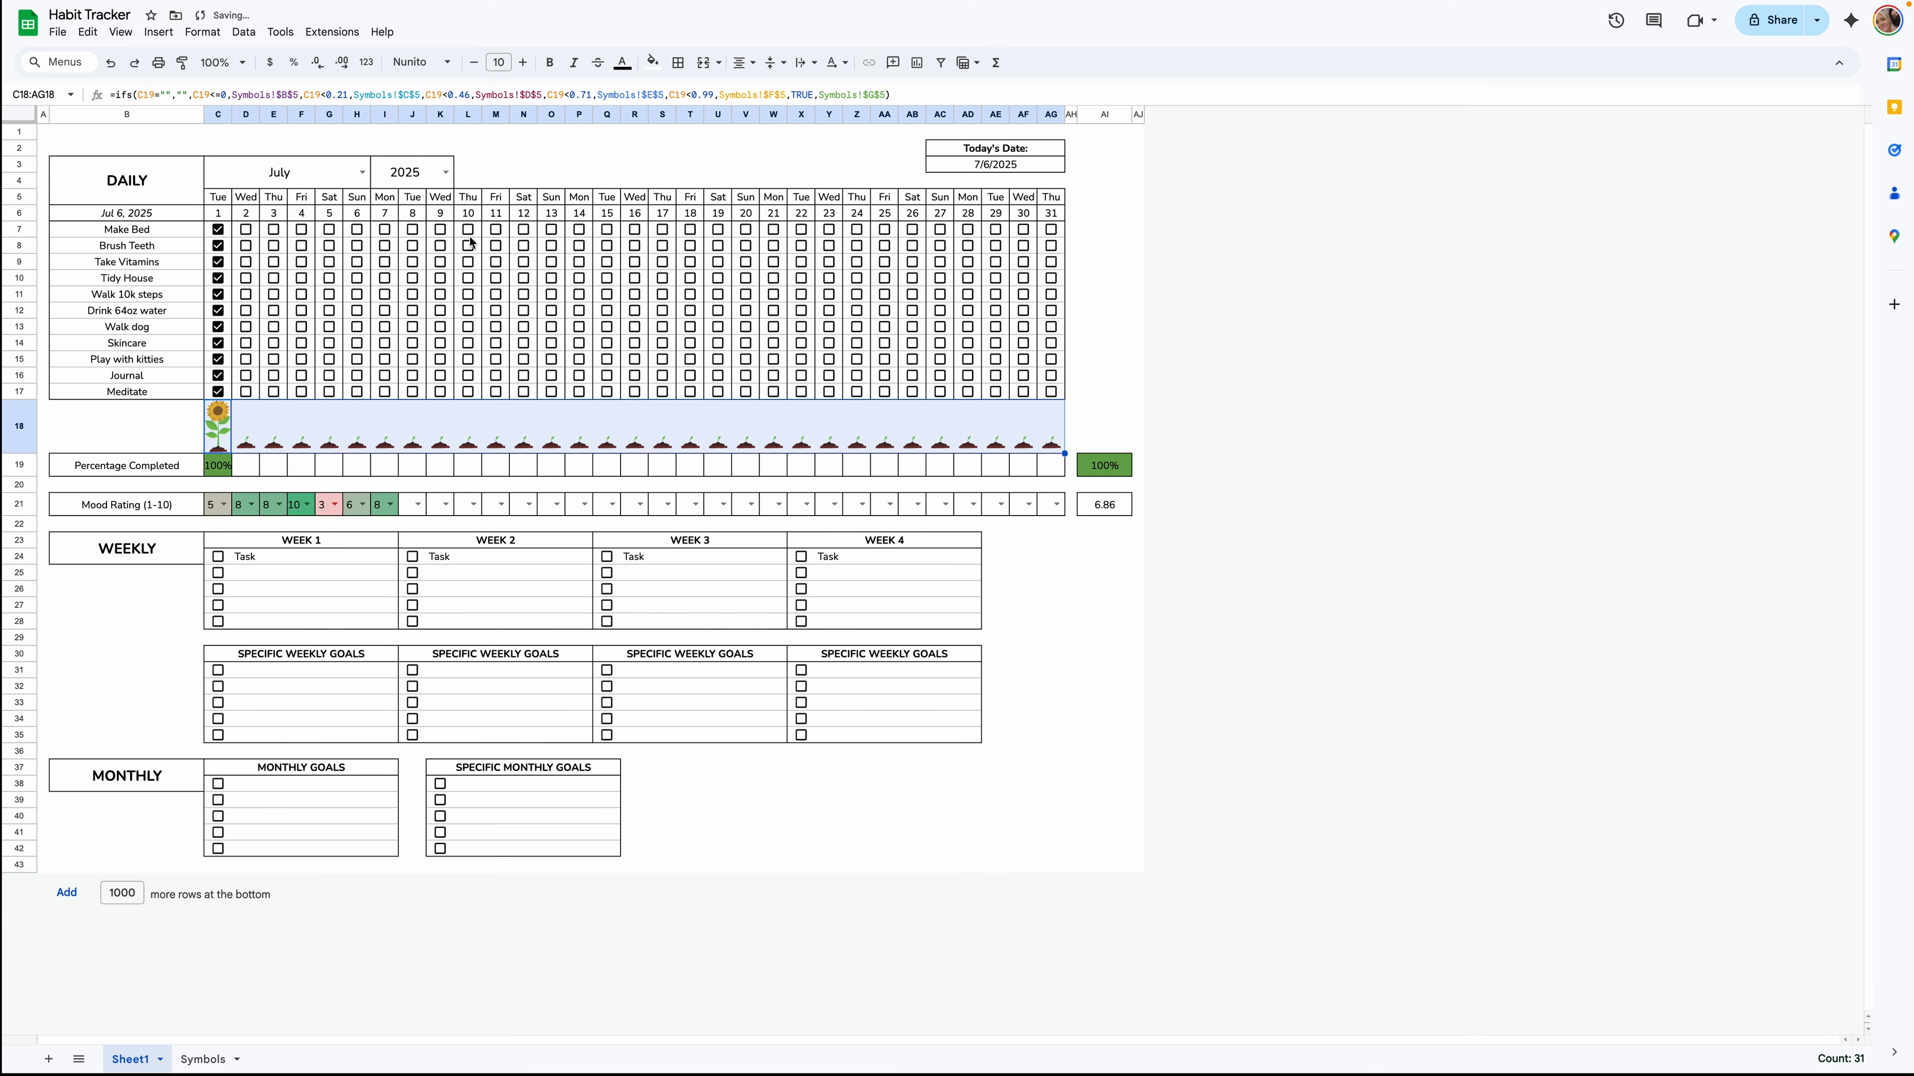
pyautogui.click(770, 63)
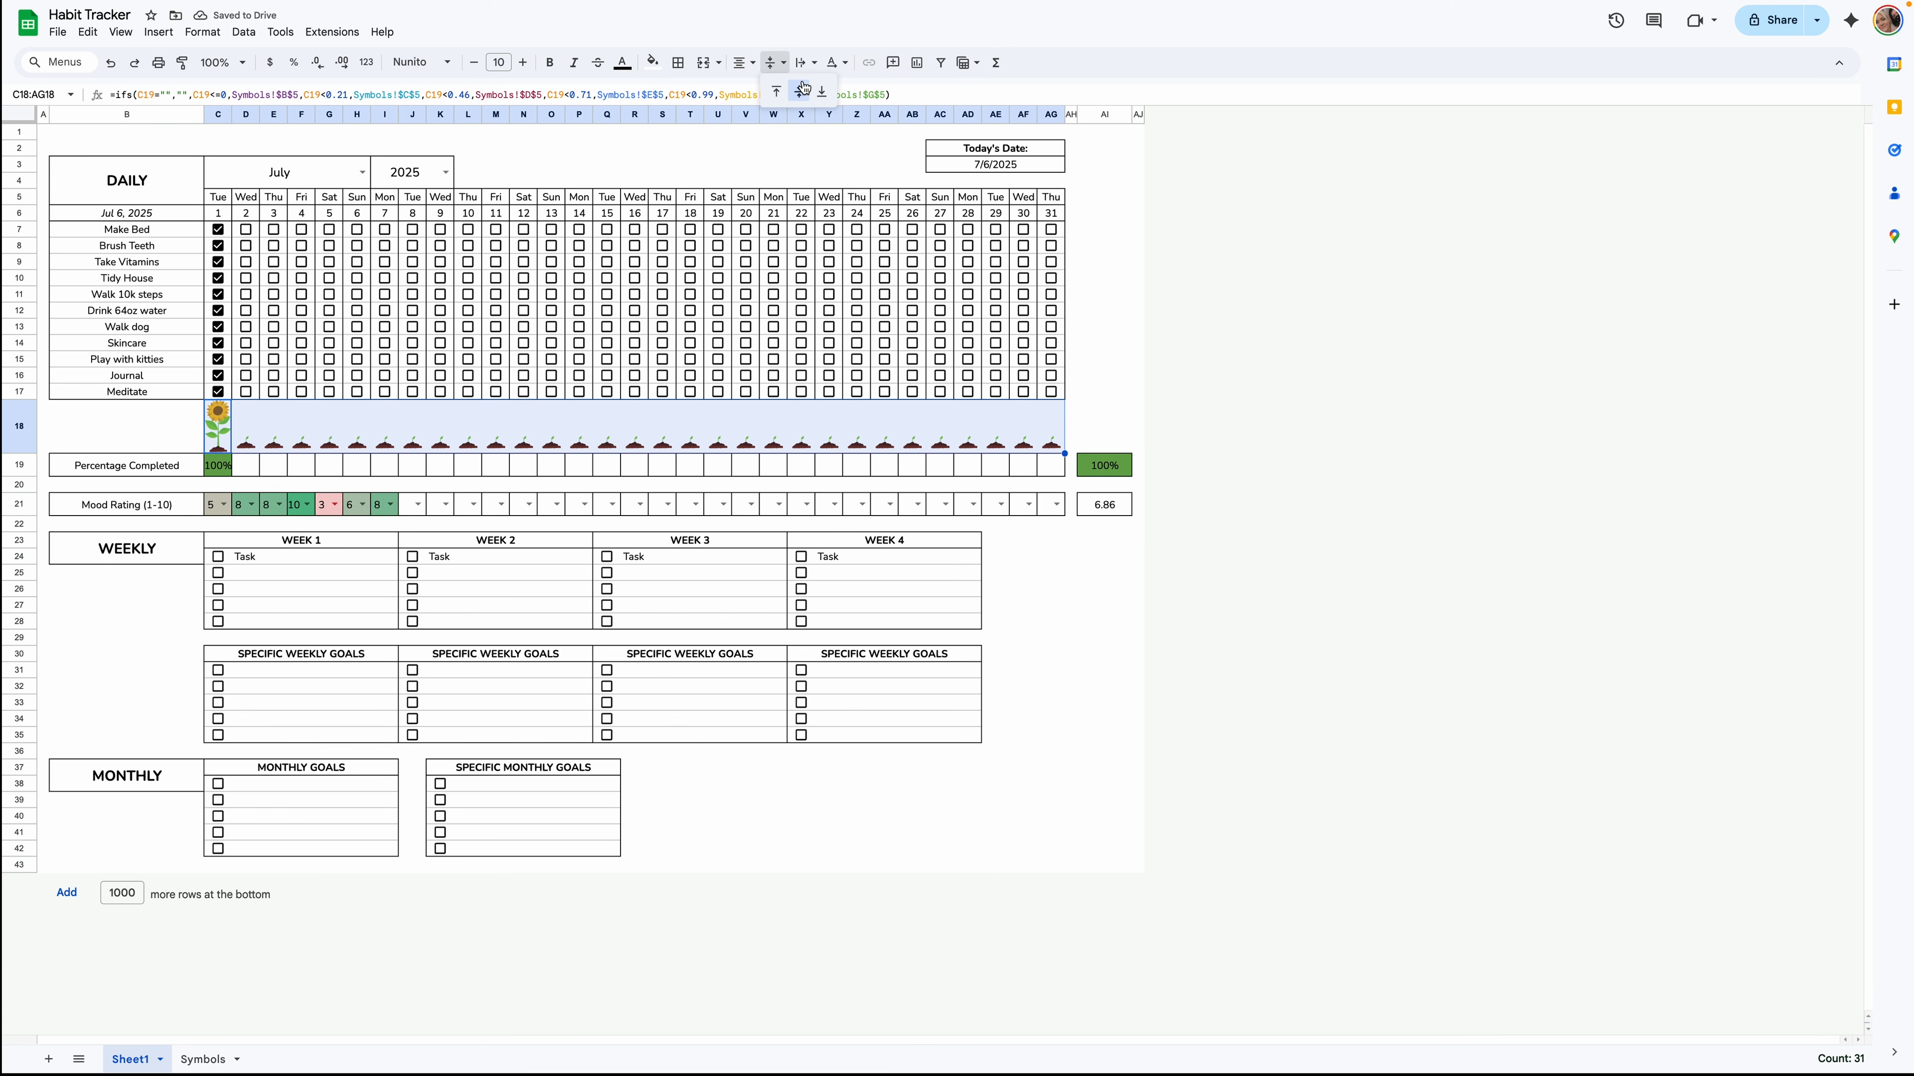
pyautogui.click(822, 91)
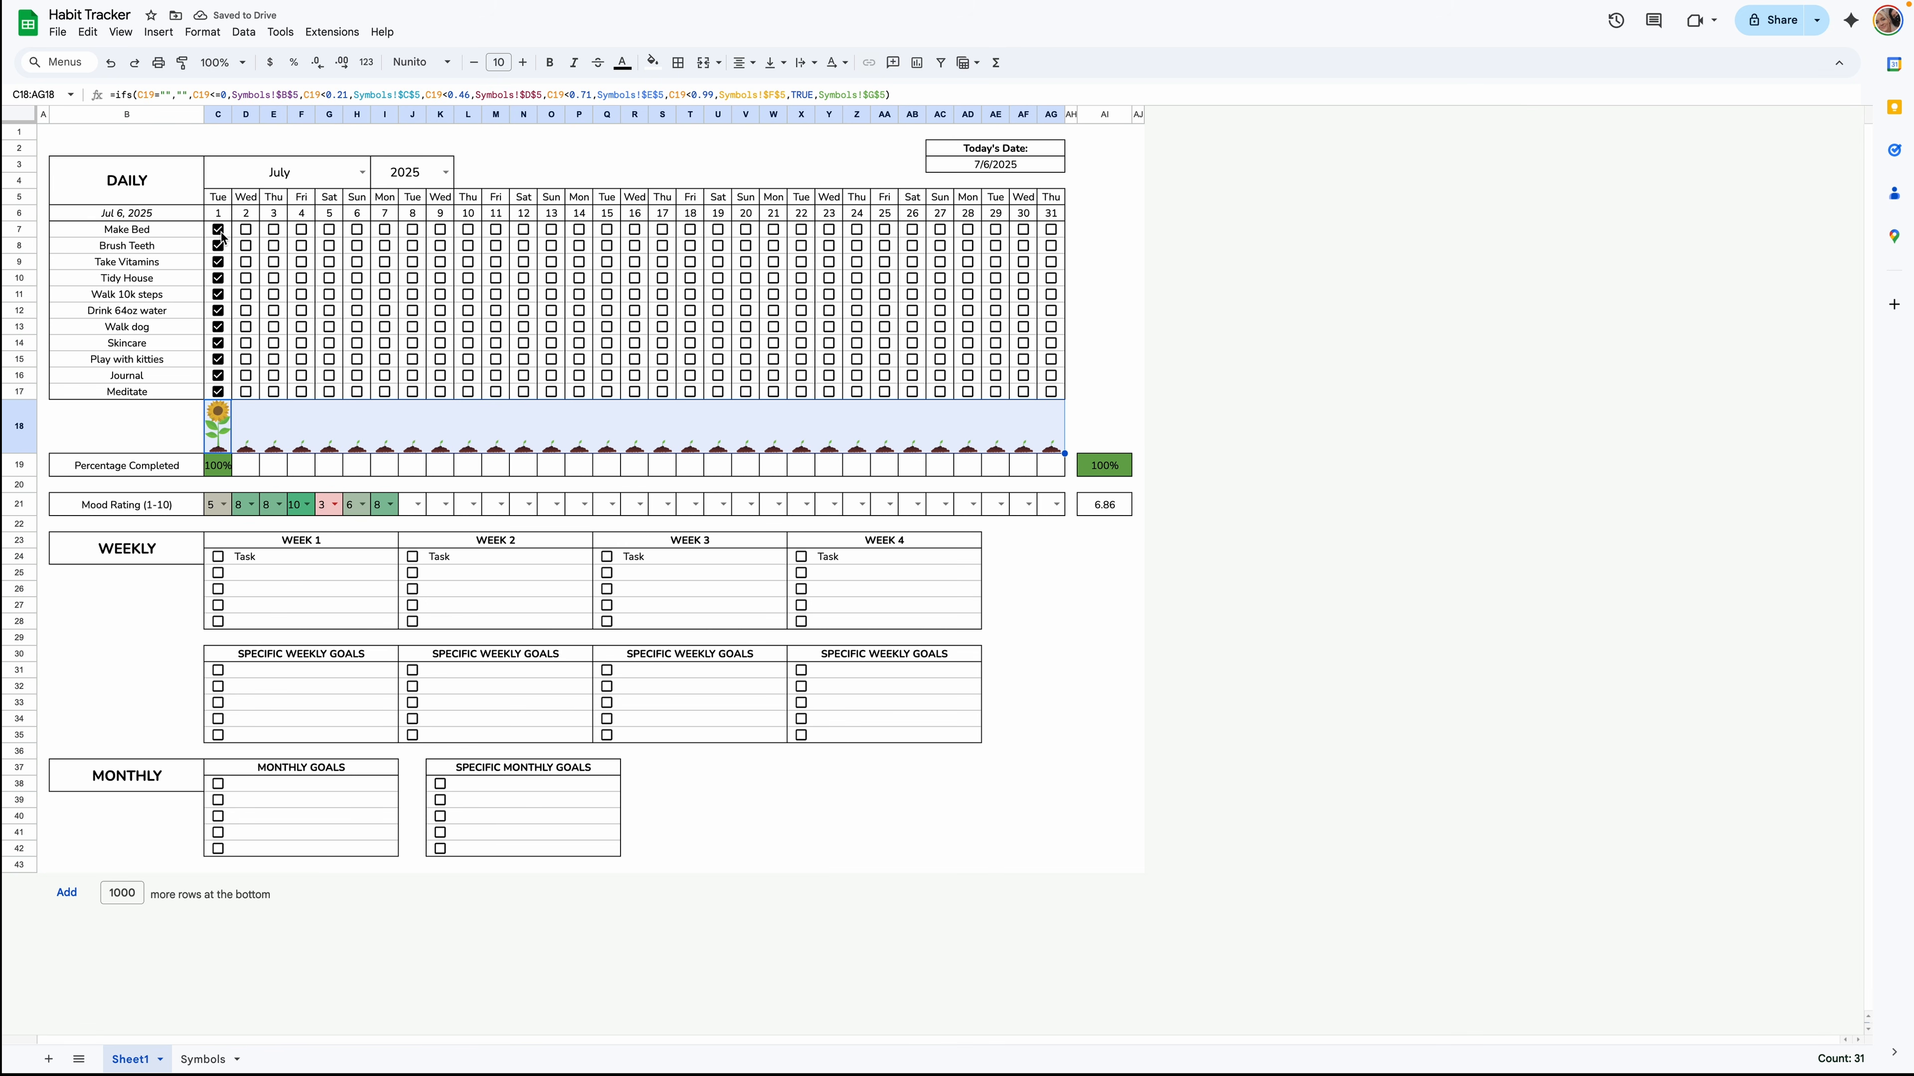
# Check off every daily habit for July 2, from Make Bed to Meditate (D7:D17).
pyautogui.click(246, 229)
pyautogui.click(246, 246)
pyautogui.click(246, 261)
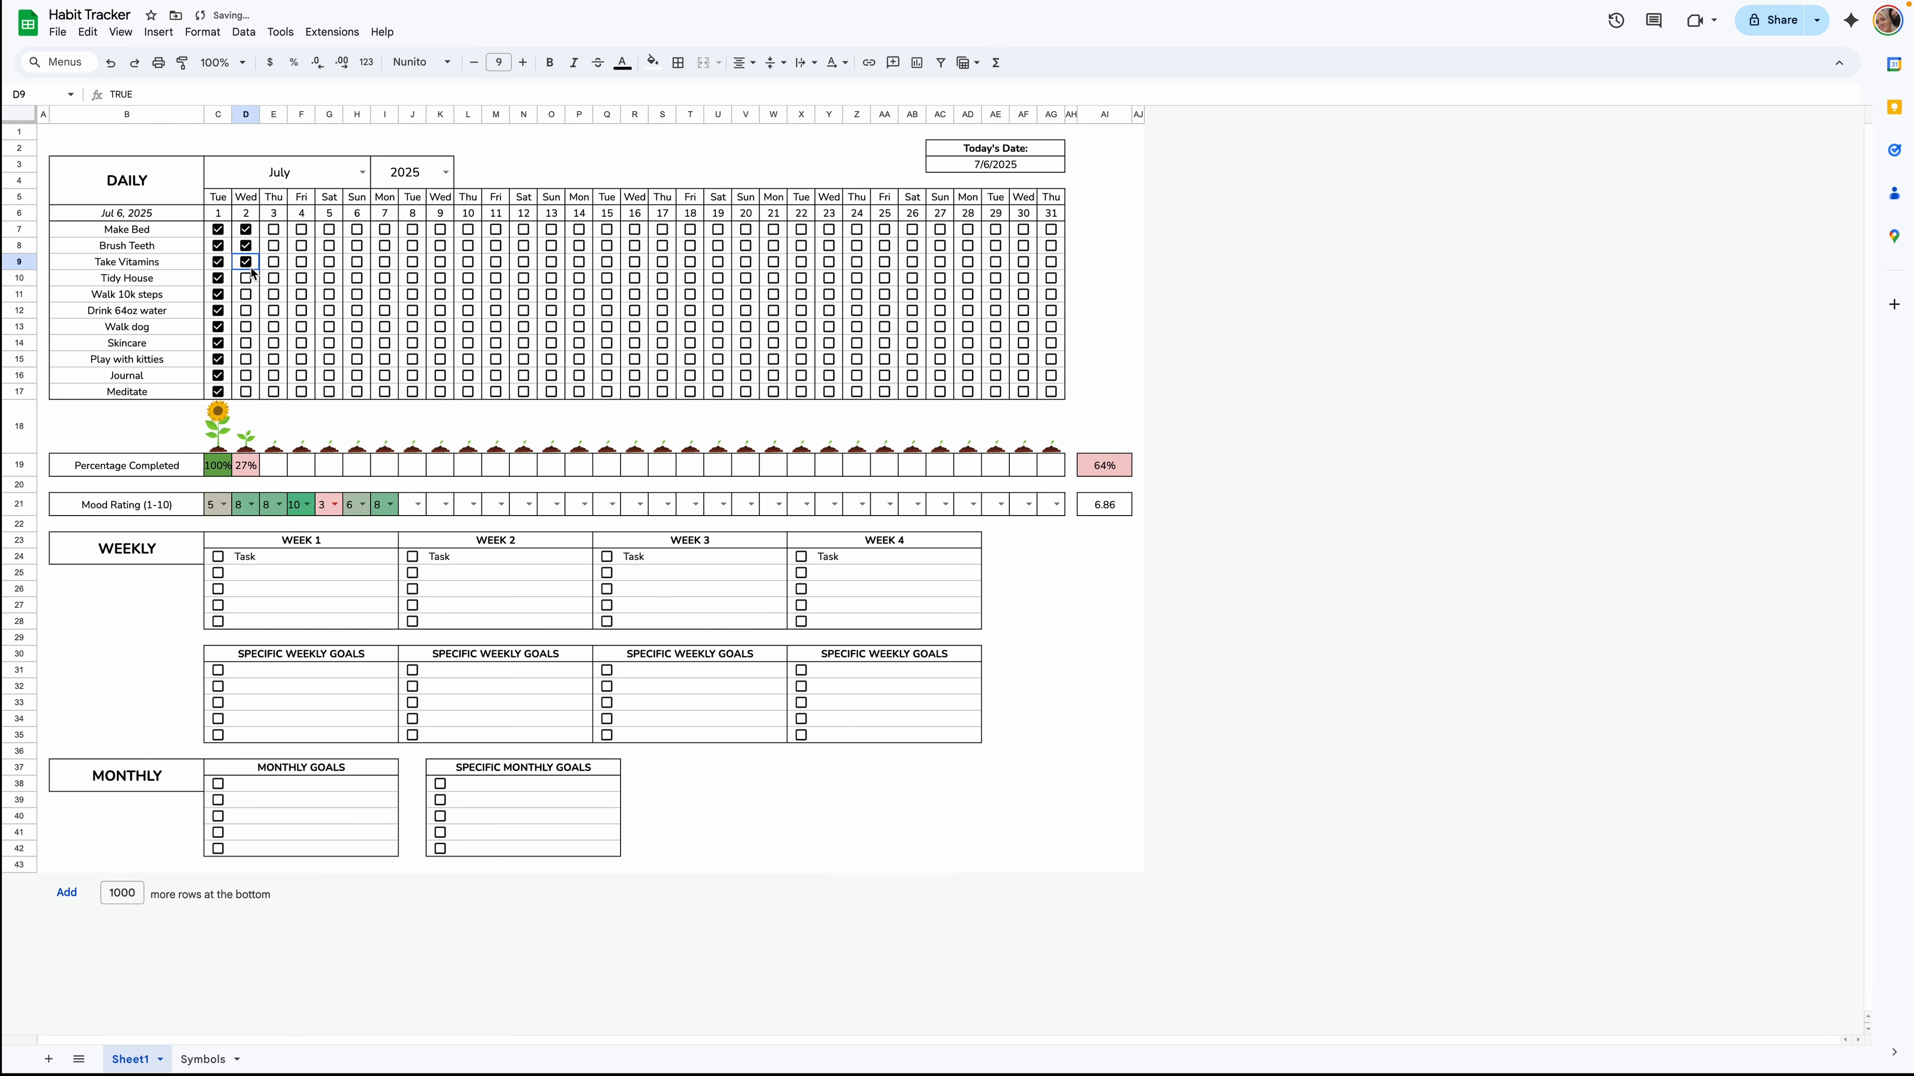
pyautogui.click(245, 279)
pyautogui.click(245, 294)
pyautogui.click(246, 311)
pyautogui.click(246, 327)
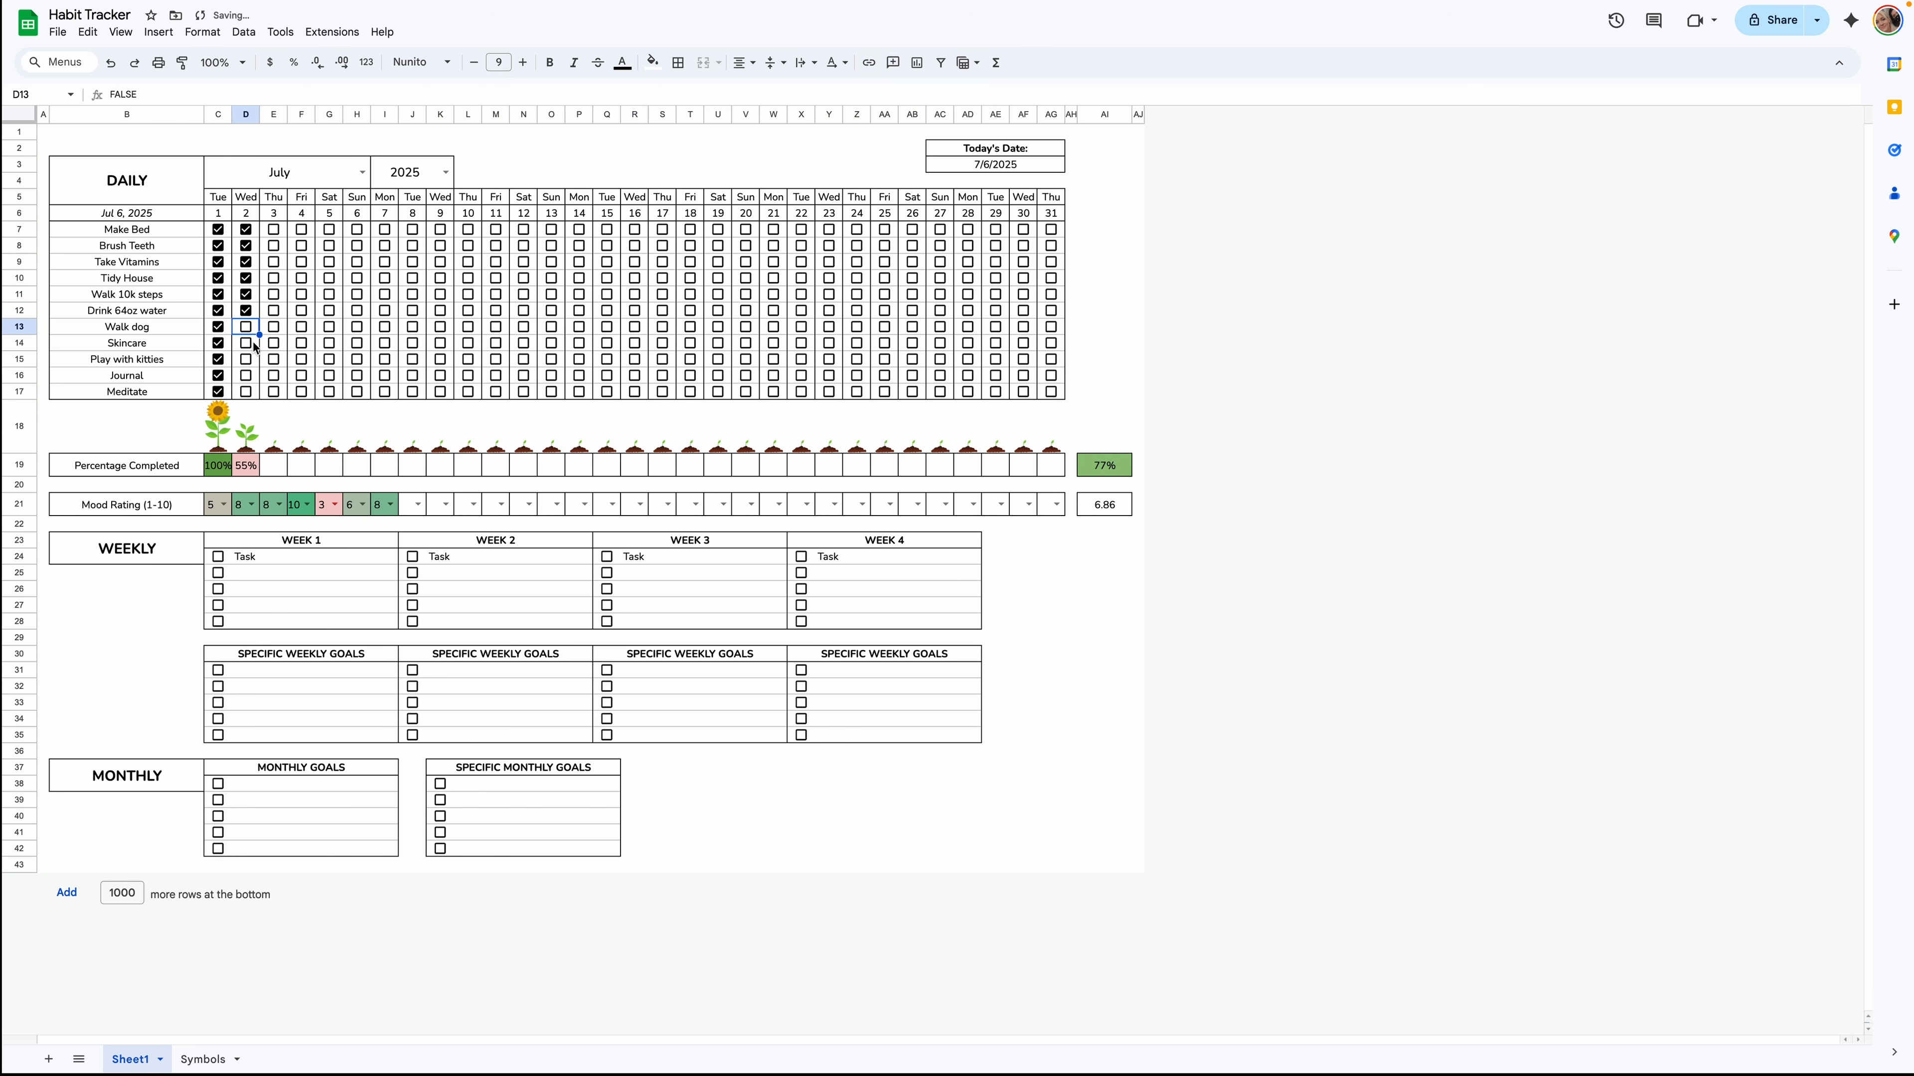
pyautogui.click(246, 343)
pyautogui.click(246, 359)
pyautogui.click(246, 375)
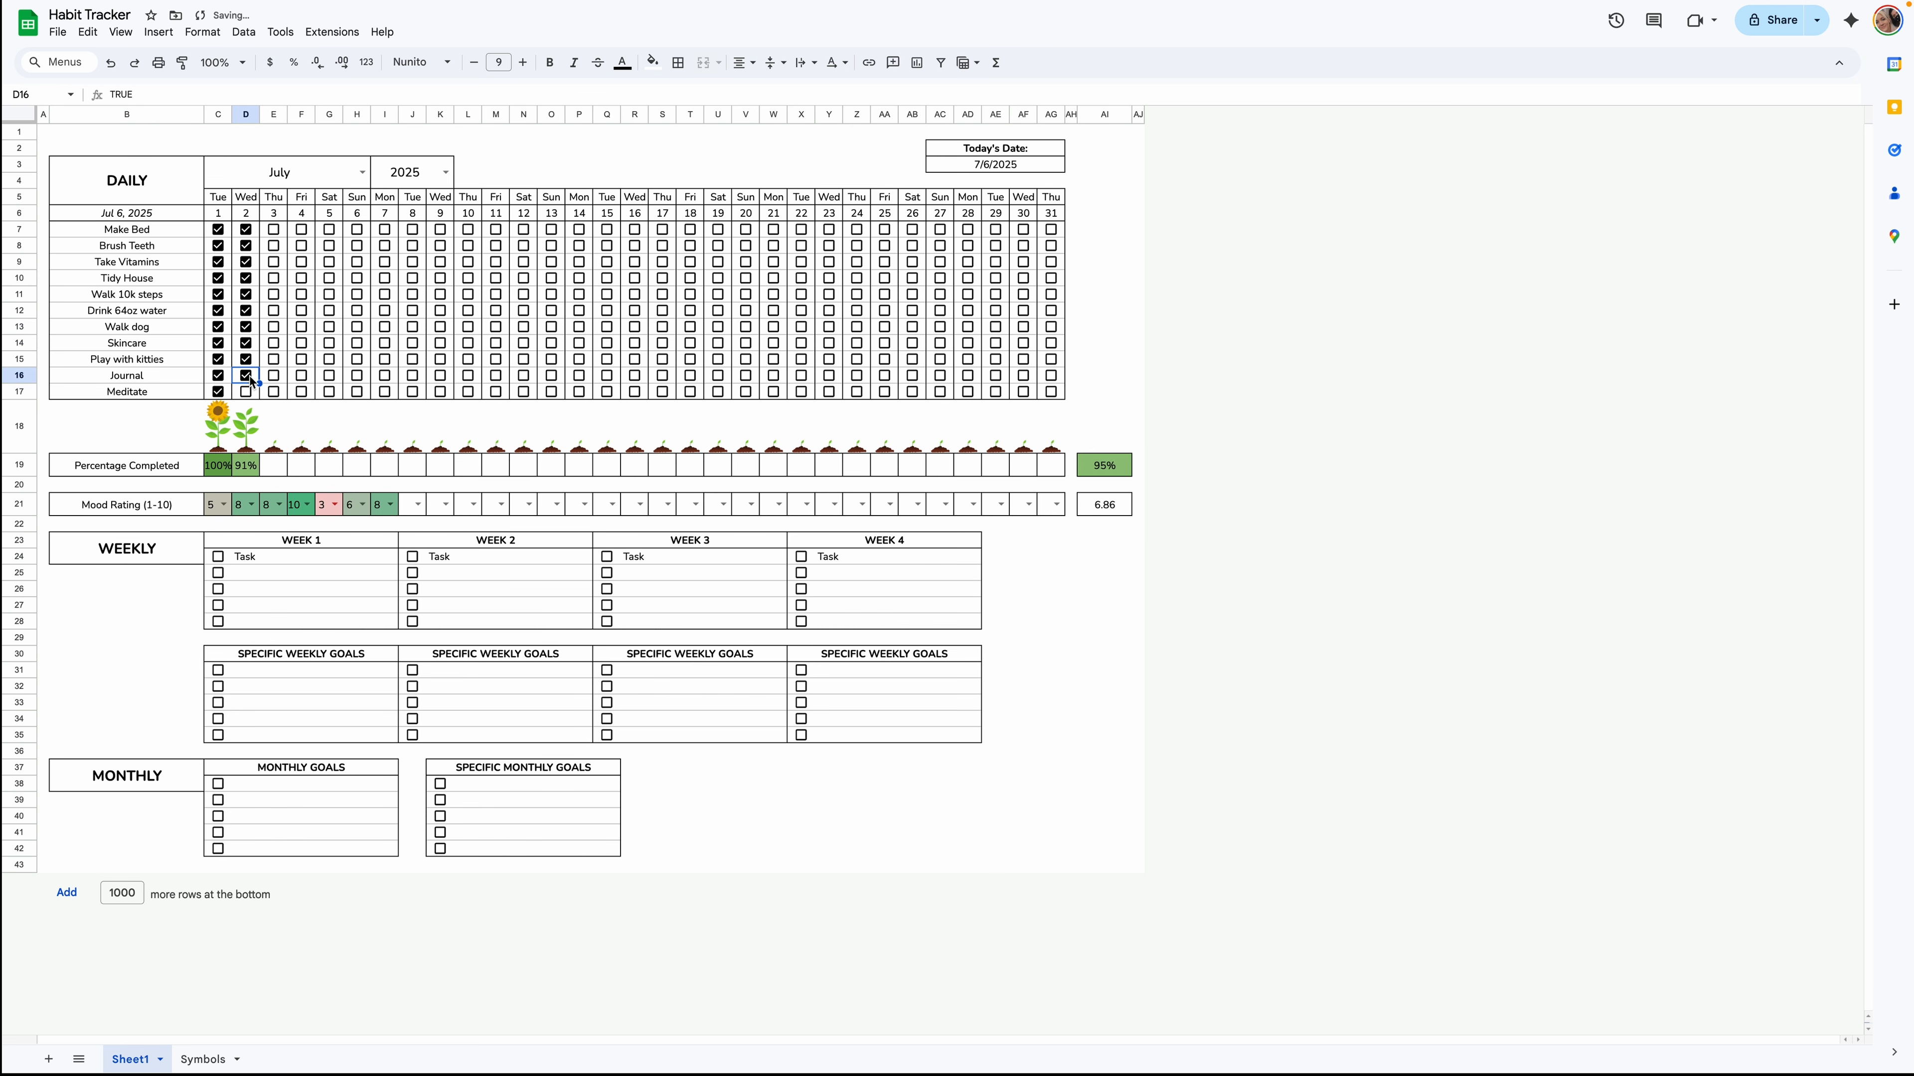
pyautogui.click(245, 393)
# Look at the Symbols sheet, then rename Sheet1 as Habit Tracker.
pyautogui.click(203, 1059)
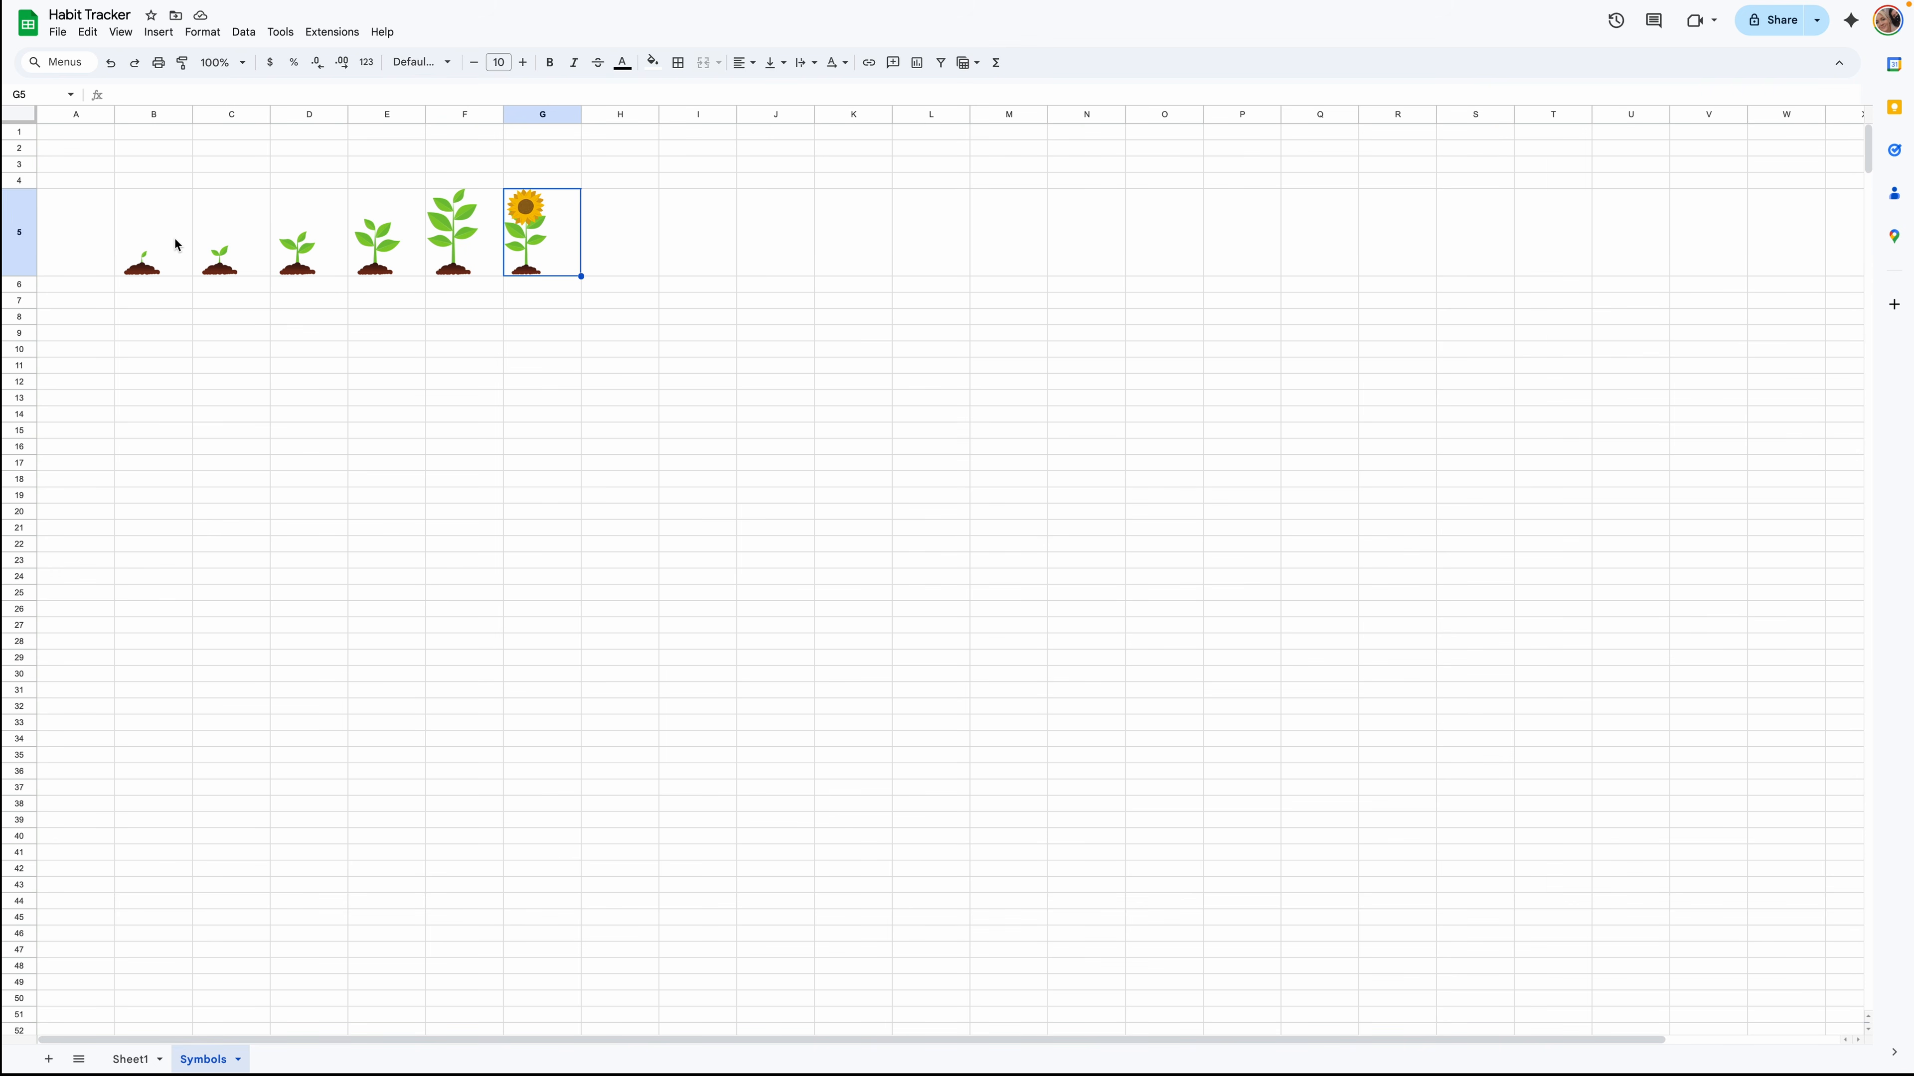
pyautogui.click(136, 1060)
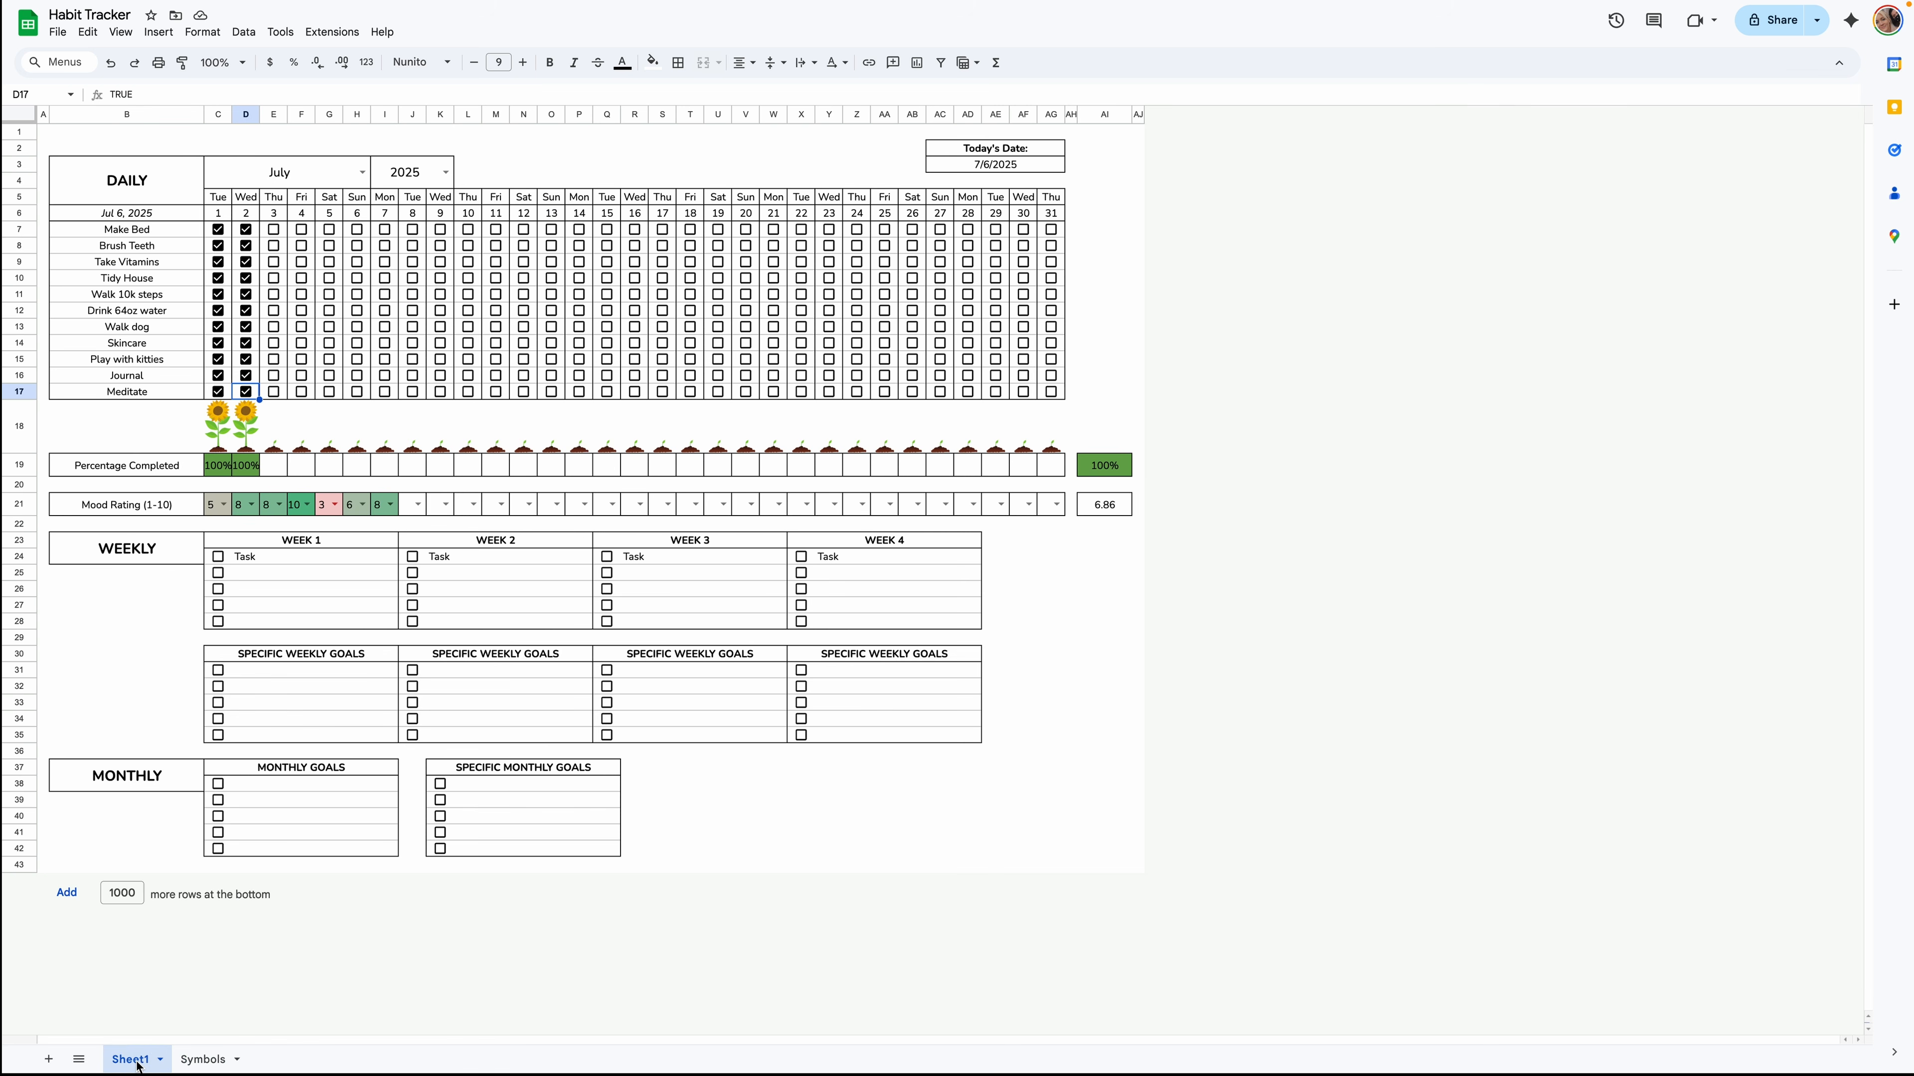
pyautogui.write('Habit Tracker')
pyautogui.press('Return')
# Hide the Symbols sheet.
pyautogui.click(237, 1059)
pyautogui.click(275, 1059)
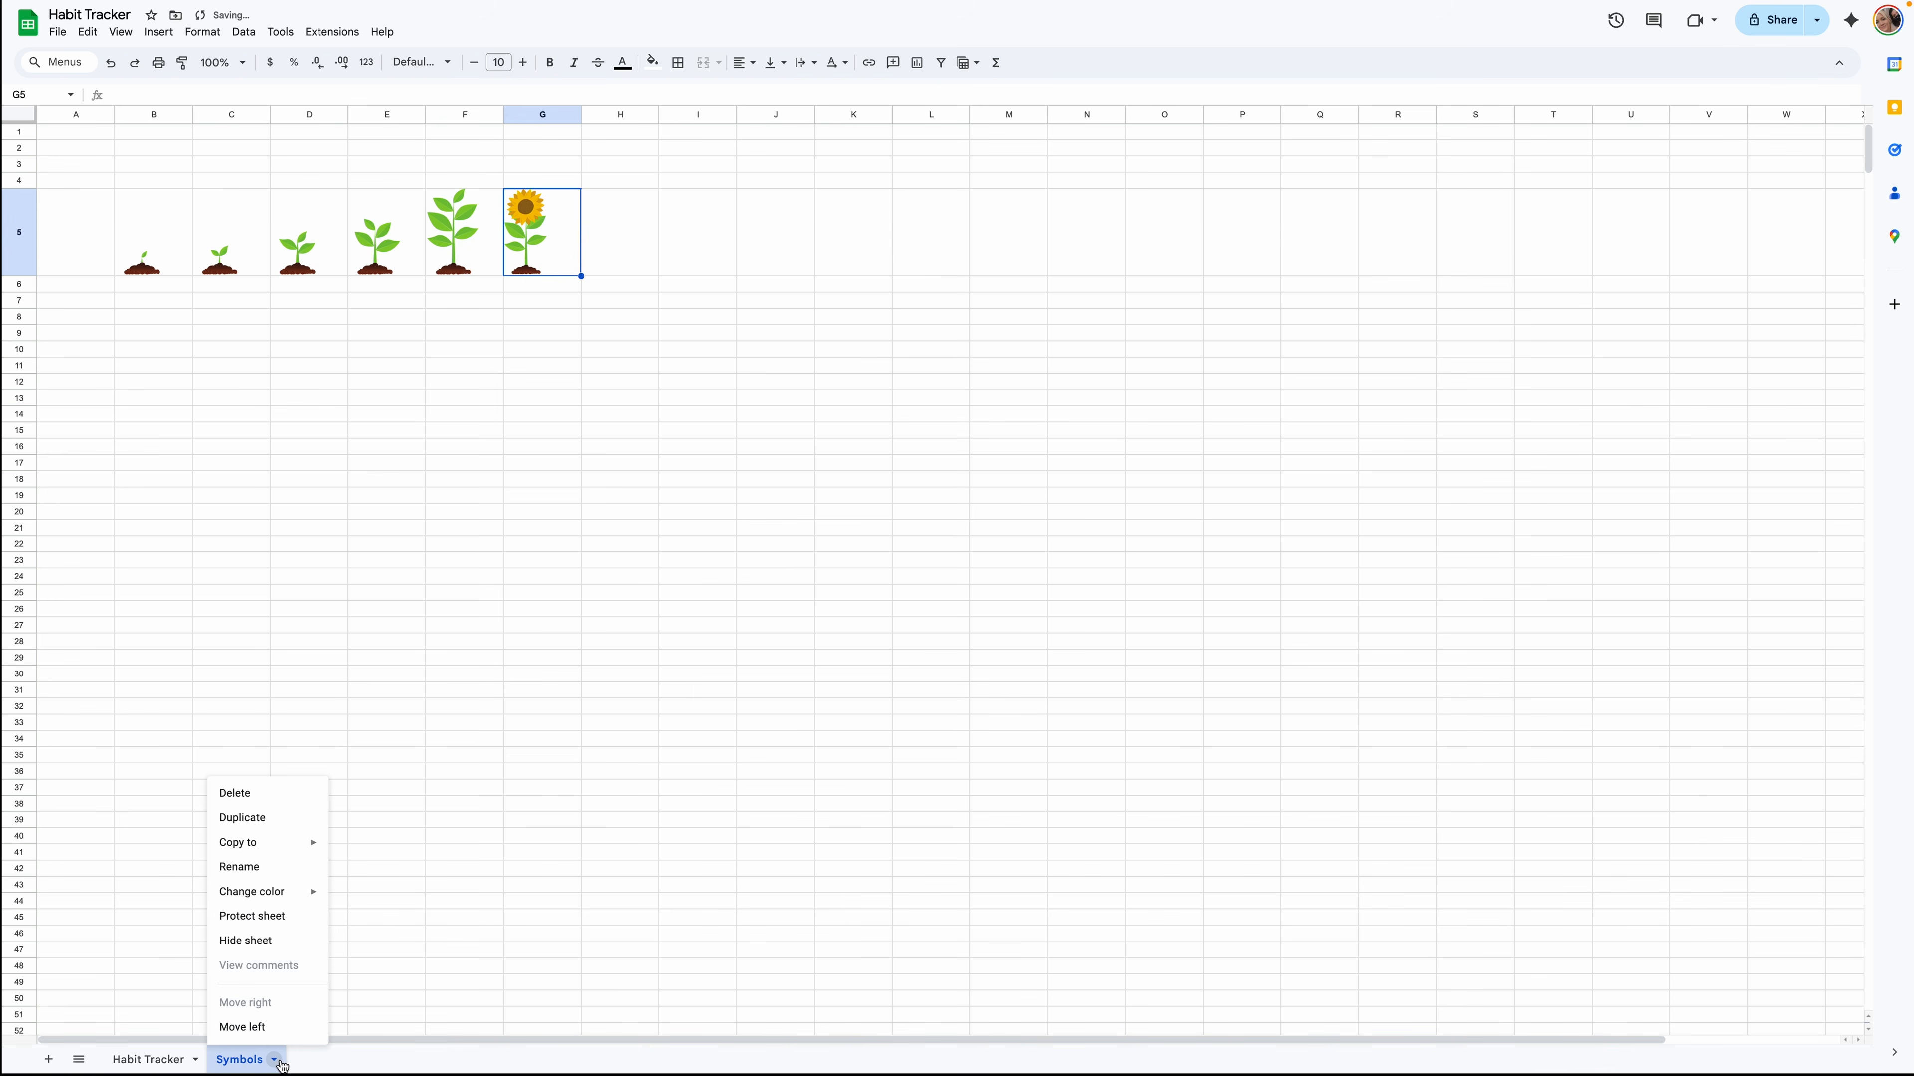
pyautogui.click(287, 936)
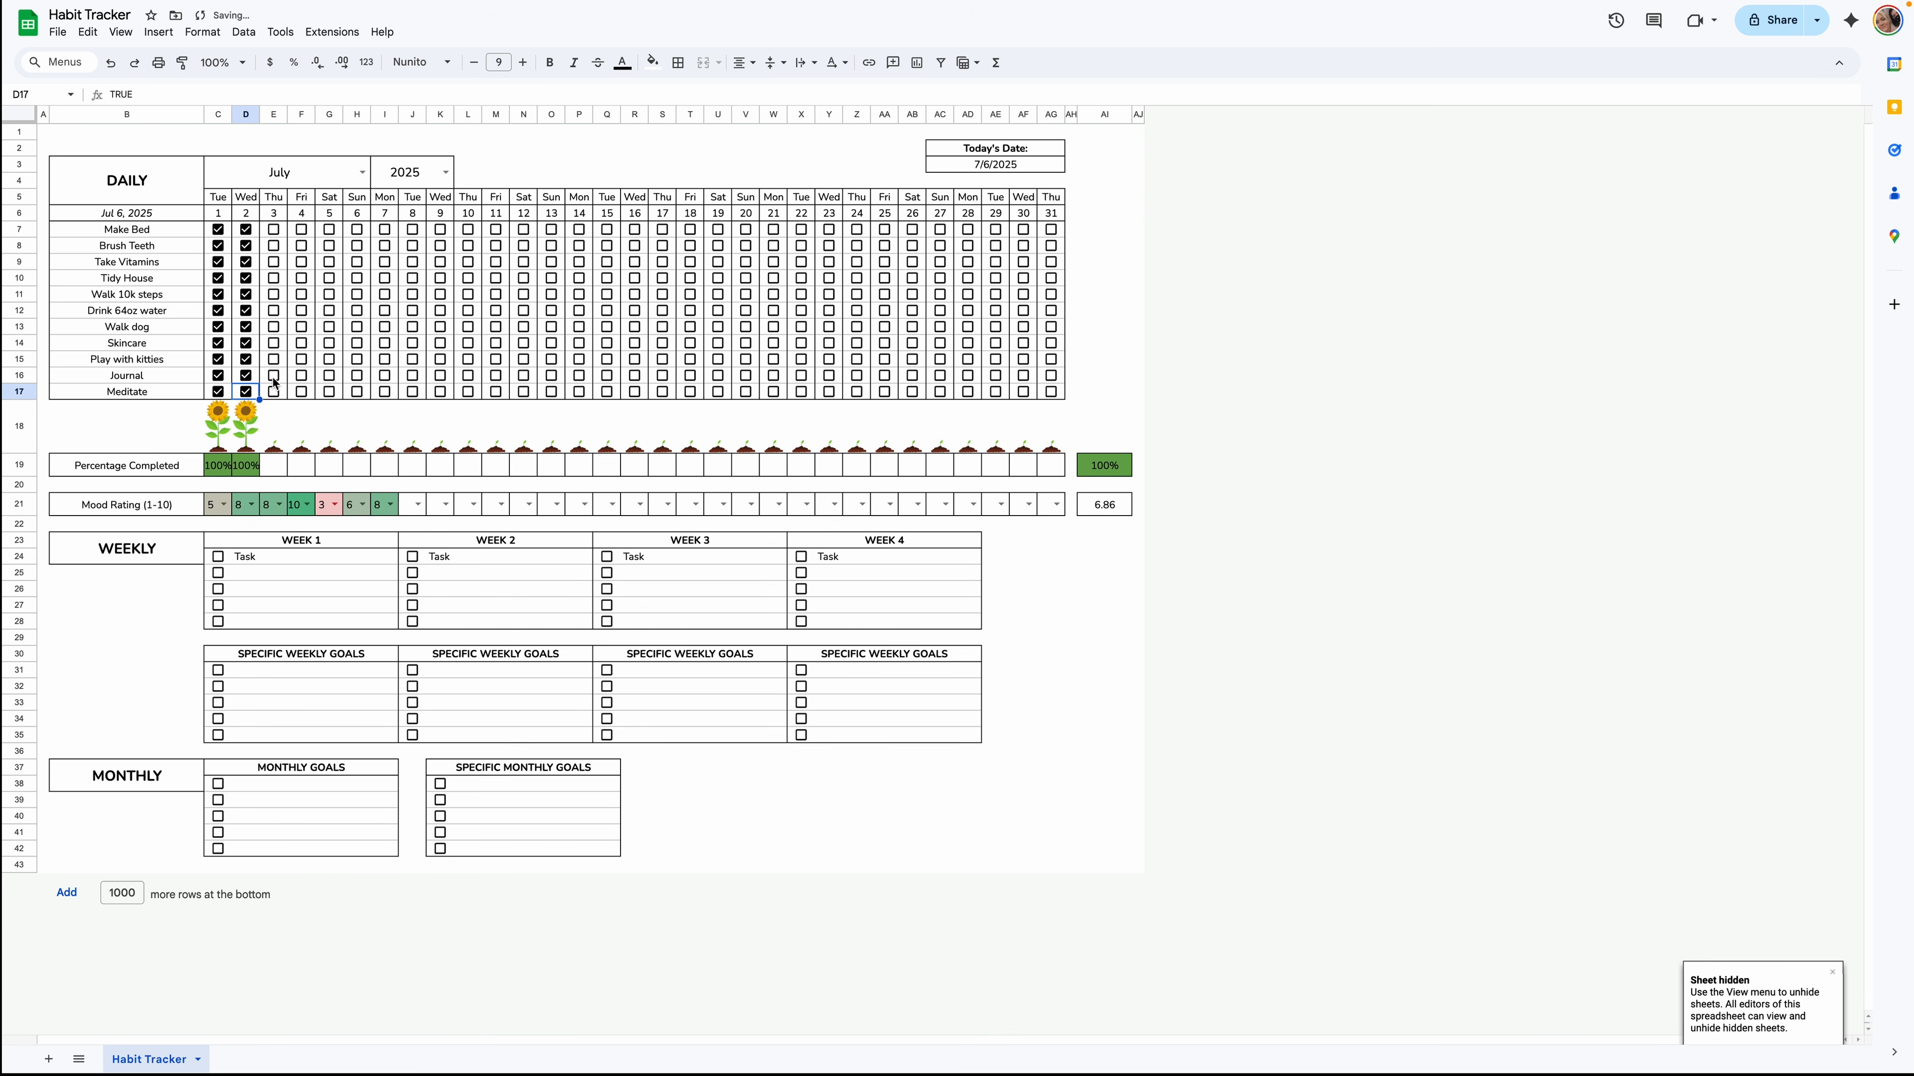
# Fill the DAILY, WEEKLY and MONTHLY heading cells with a light magenta color.
pyautogui.click(128, 187)
pyautogui.keyDown('ctrl'); pyautogui.click(181, 550); pyautogui.keyUp('ctrl')
pyautogui.keyDown('ctrl'); pyautogui.click(185, 775); pyautogui.keyUp('ctrl')
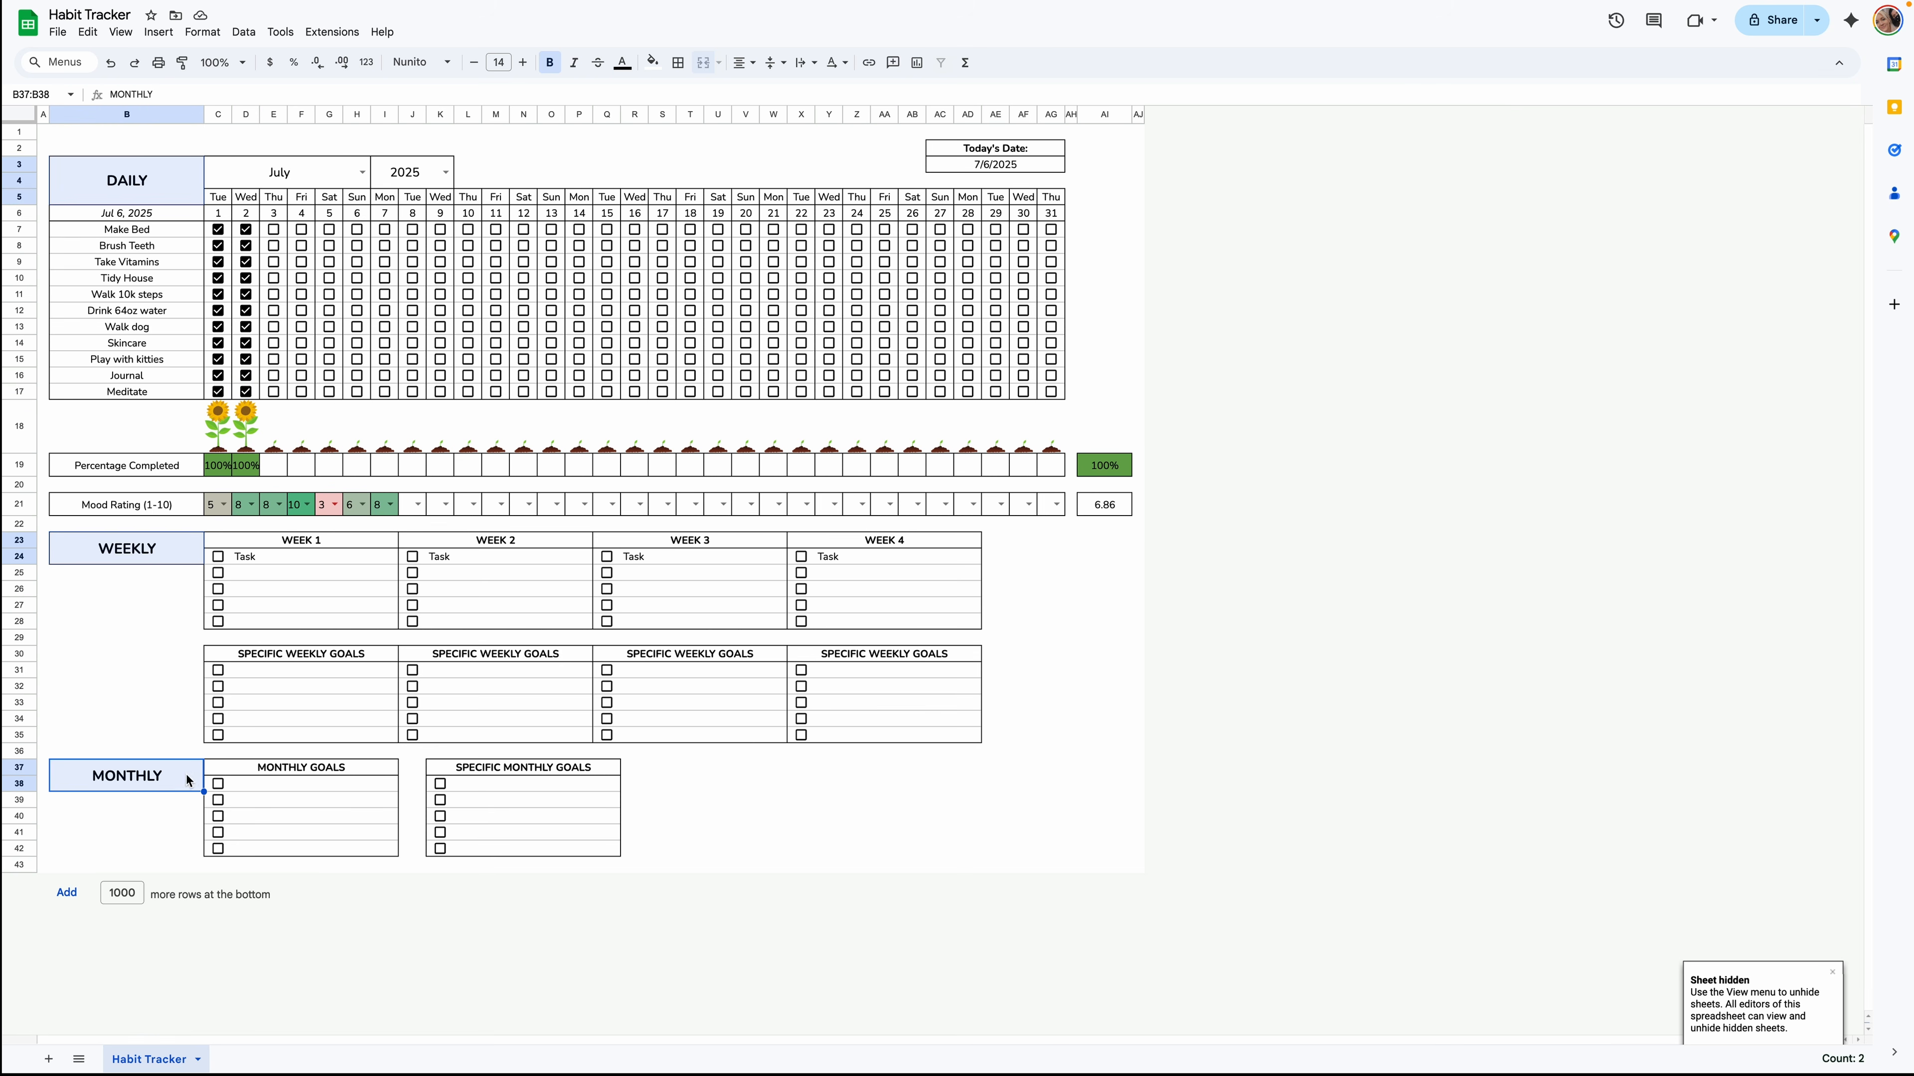
pyautogui.click(652, 62)
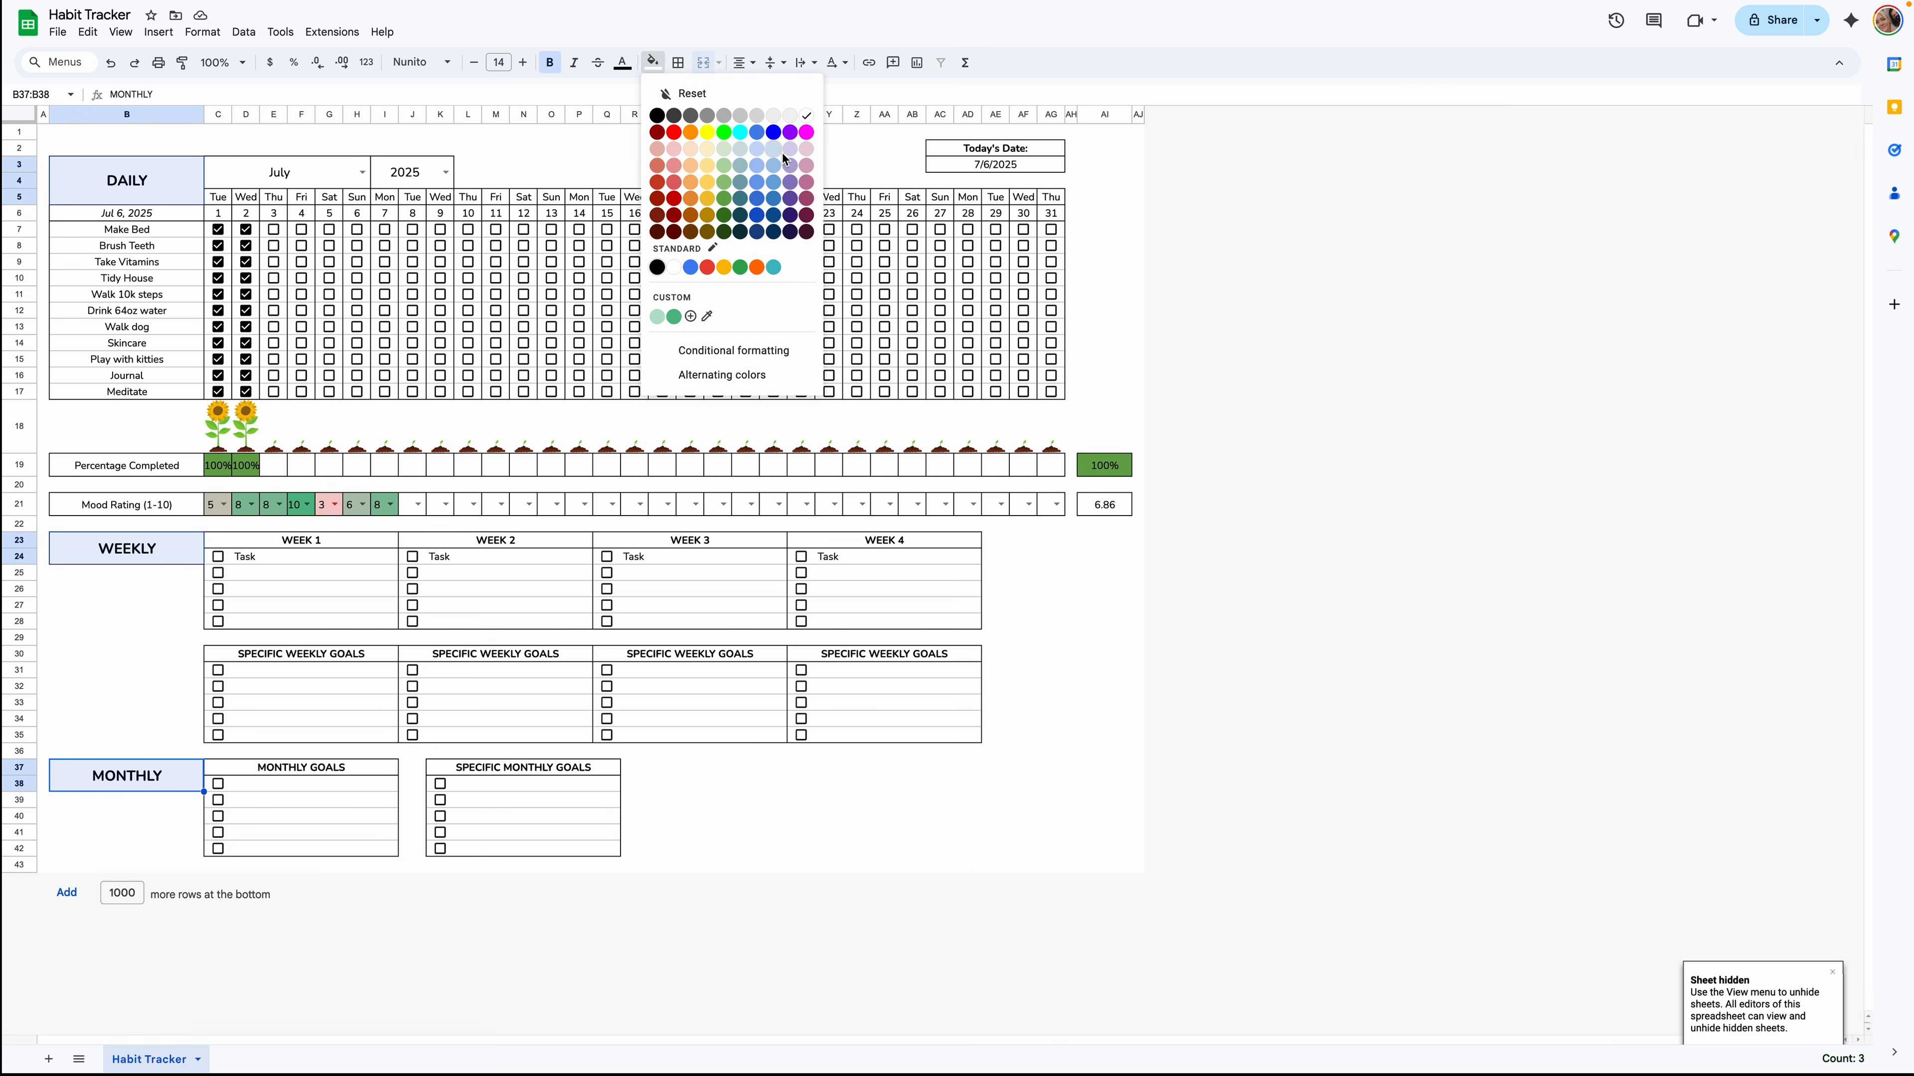
pyautogui.click(806, 163)
# Select the year cell beside the month in the daily section.
pyautogui.click(396, 175)
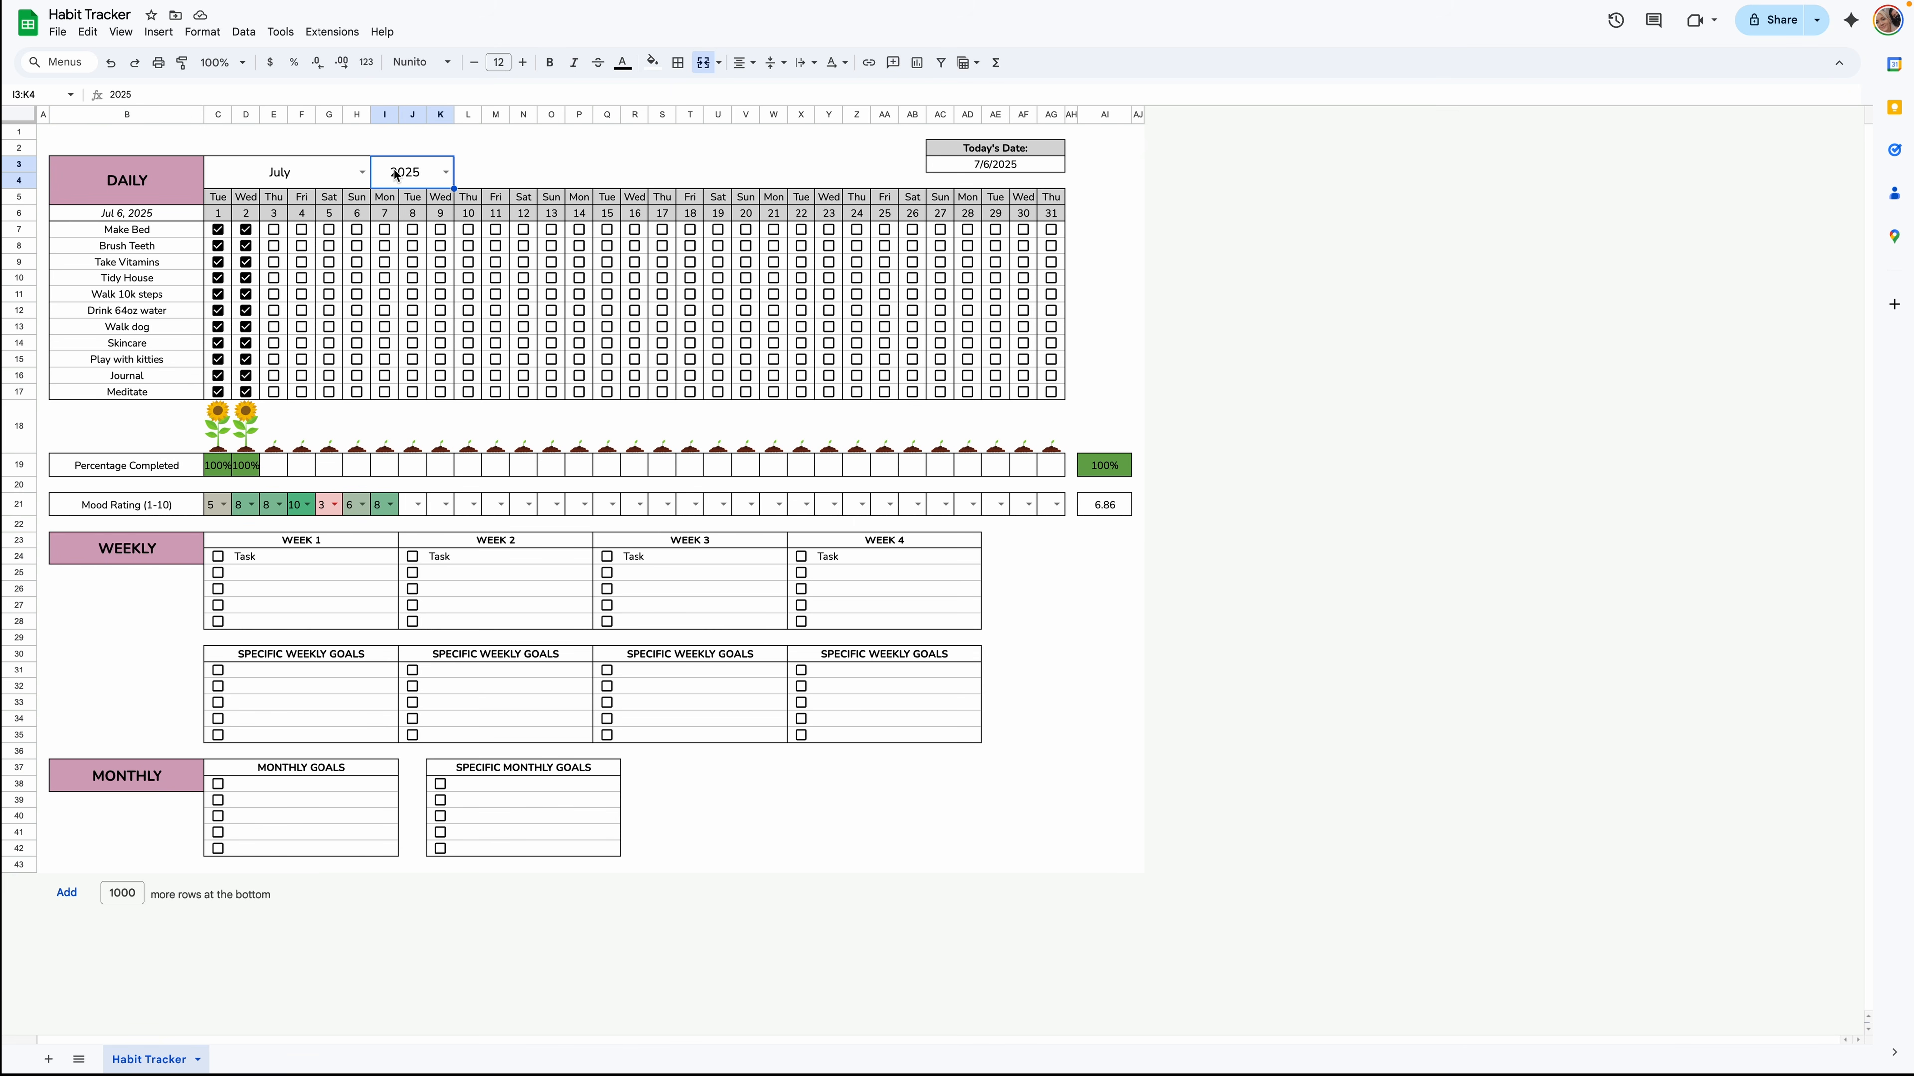